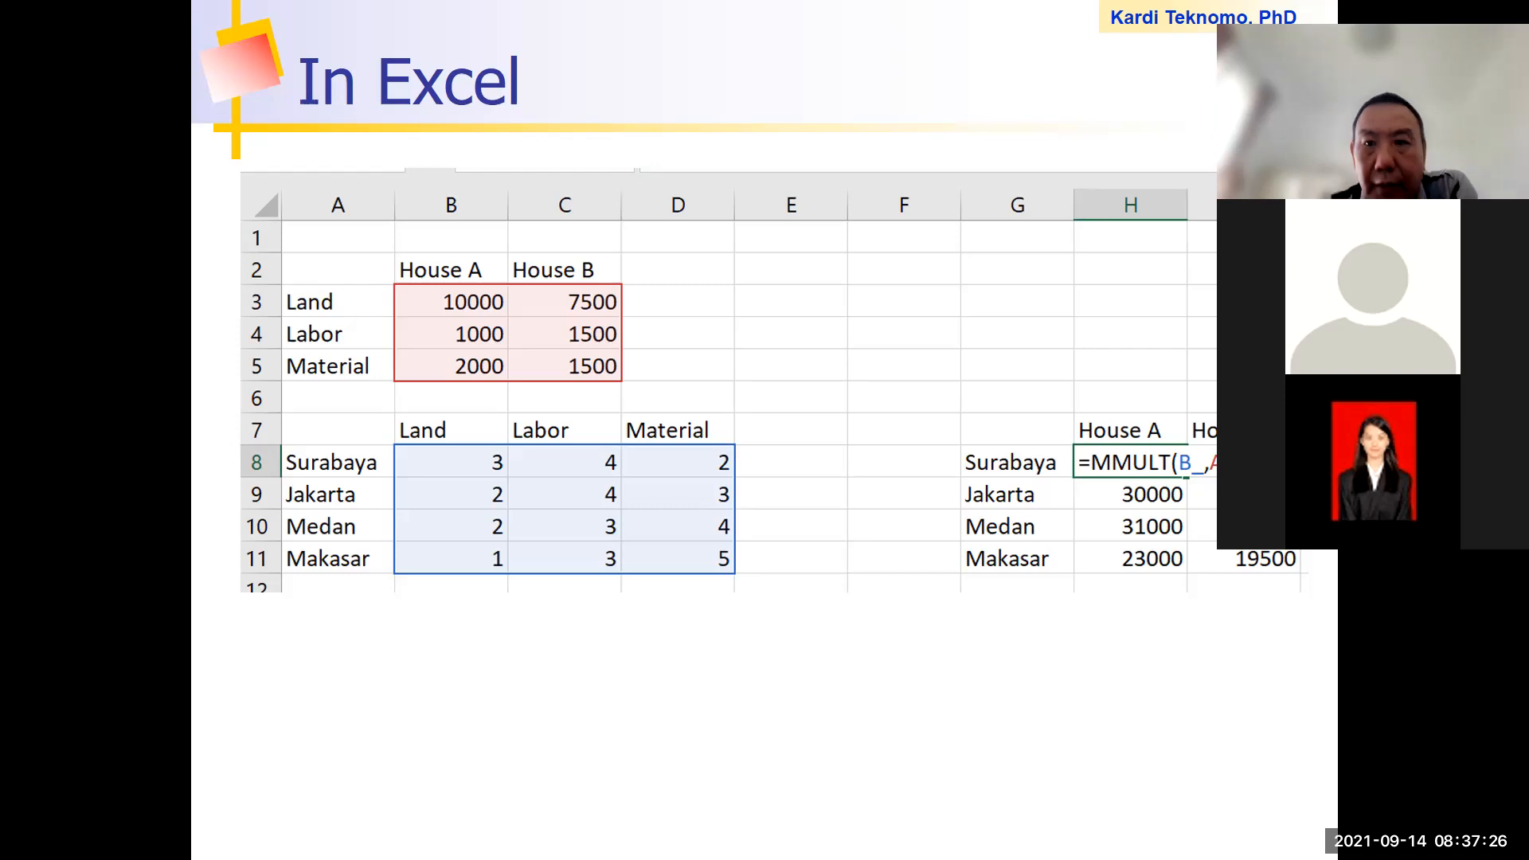
End the slide show, switch to Excel's Practice08 Matrix workbook, and inspect the MMULT formula in H8 and its input matrix B8:D11
{"action": "key", "text": "Escape"}
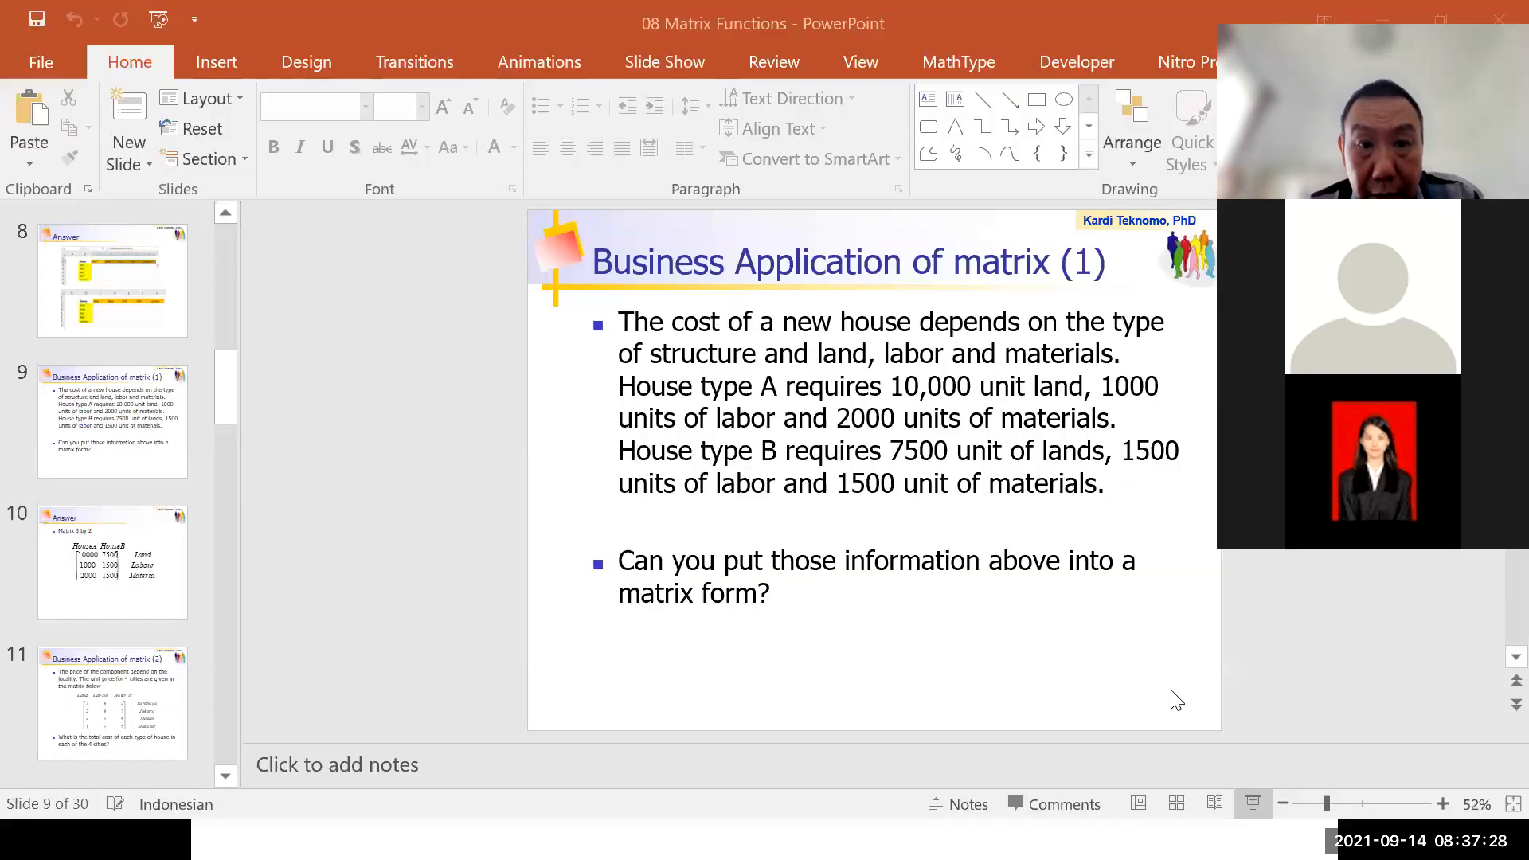
{"action": "left_click", "coordinate": [796, 840]}
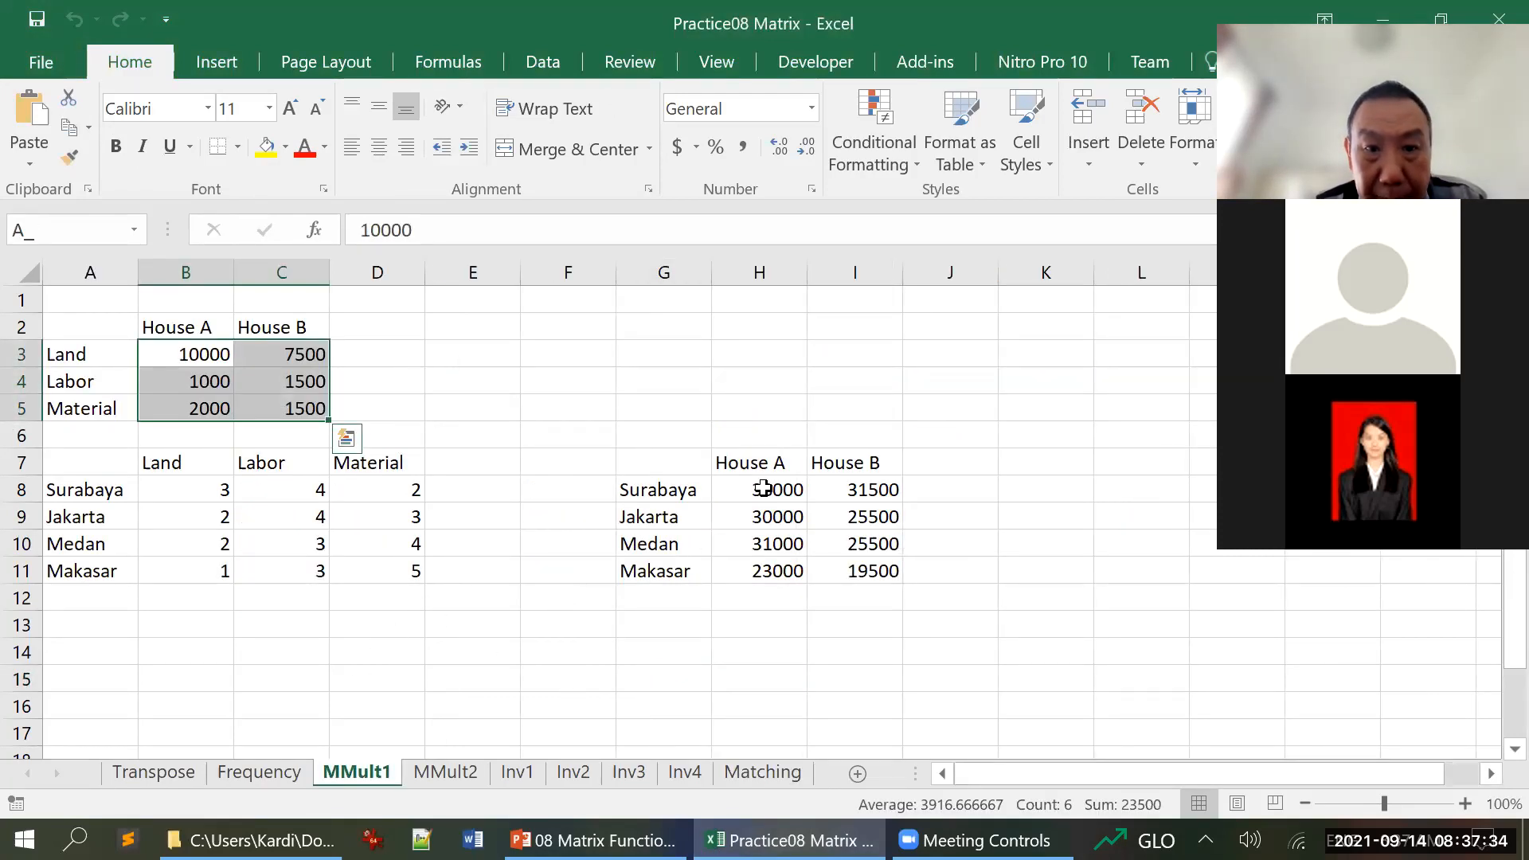
{"action": "left_click", "coordinate": [763, 489]}
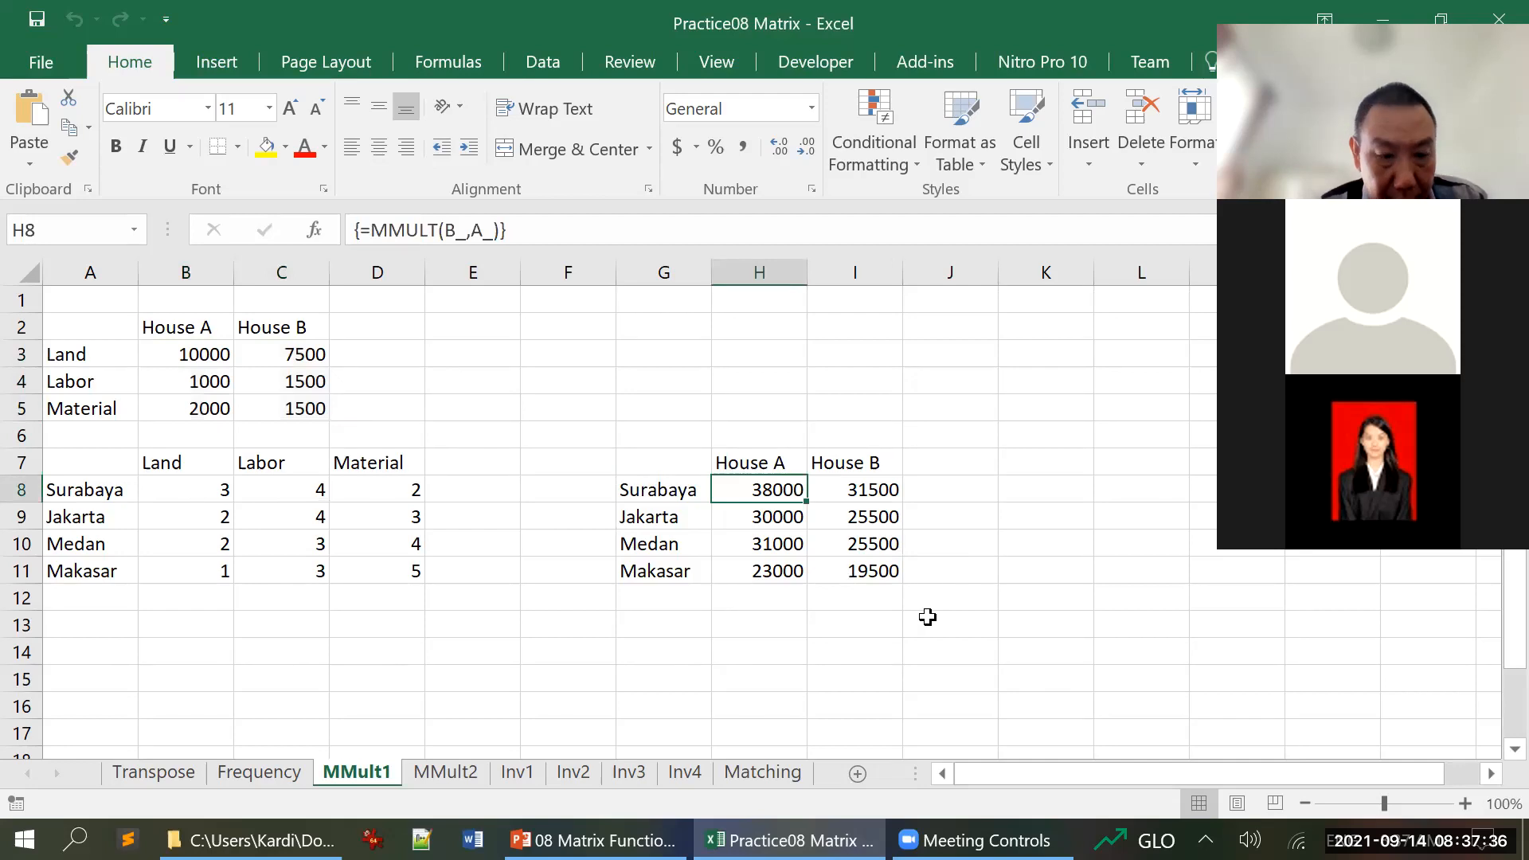
{"action": "key", "text": "F2"}
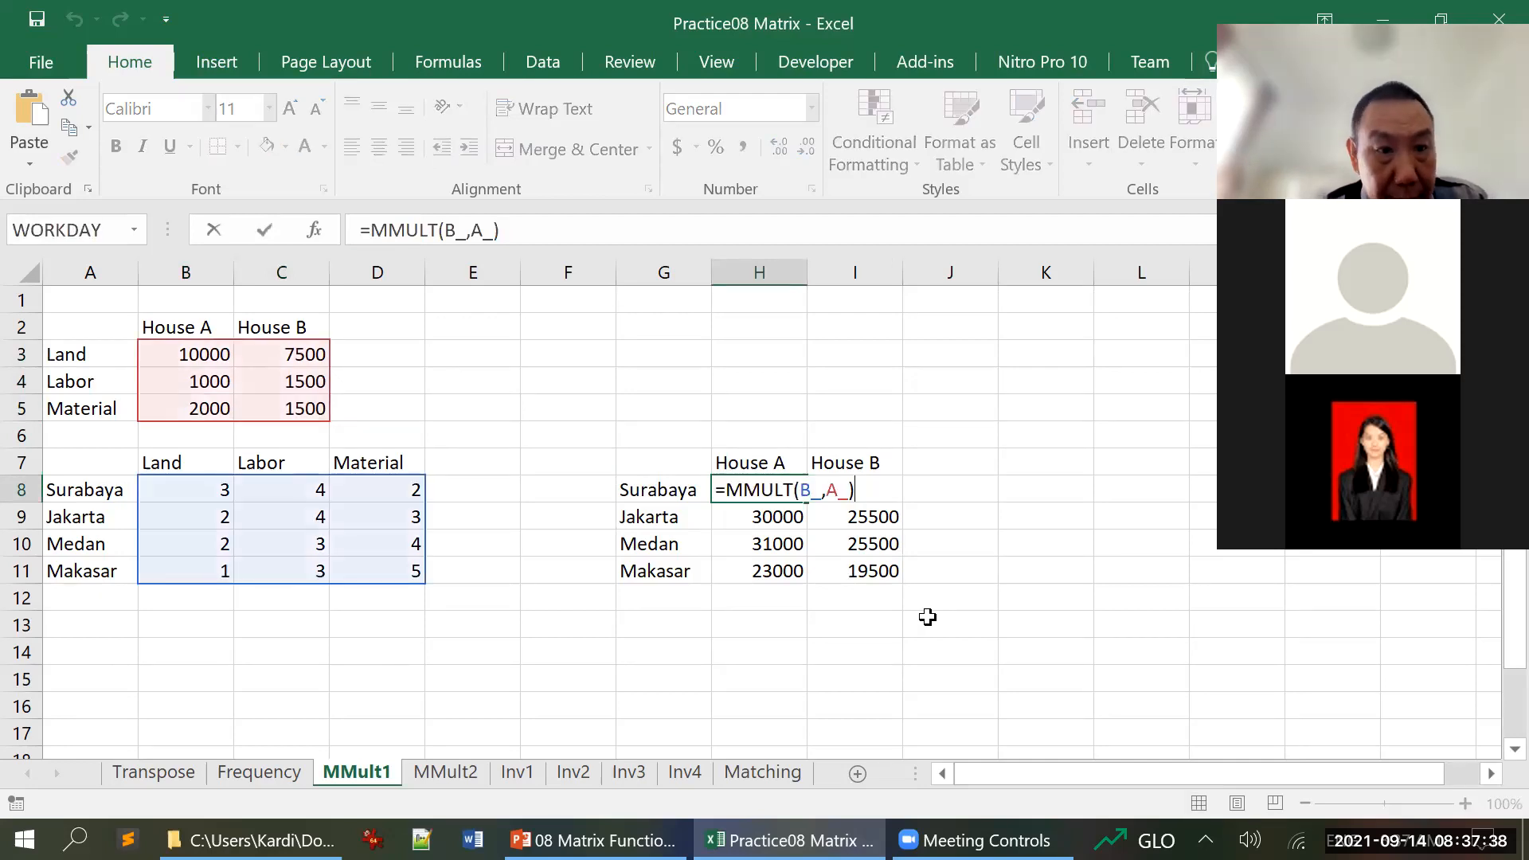
{"action": "key", "text": "Escape"}
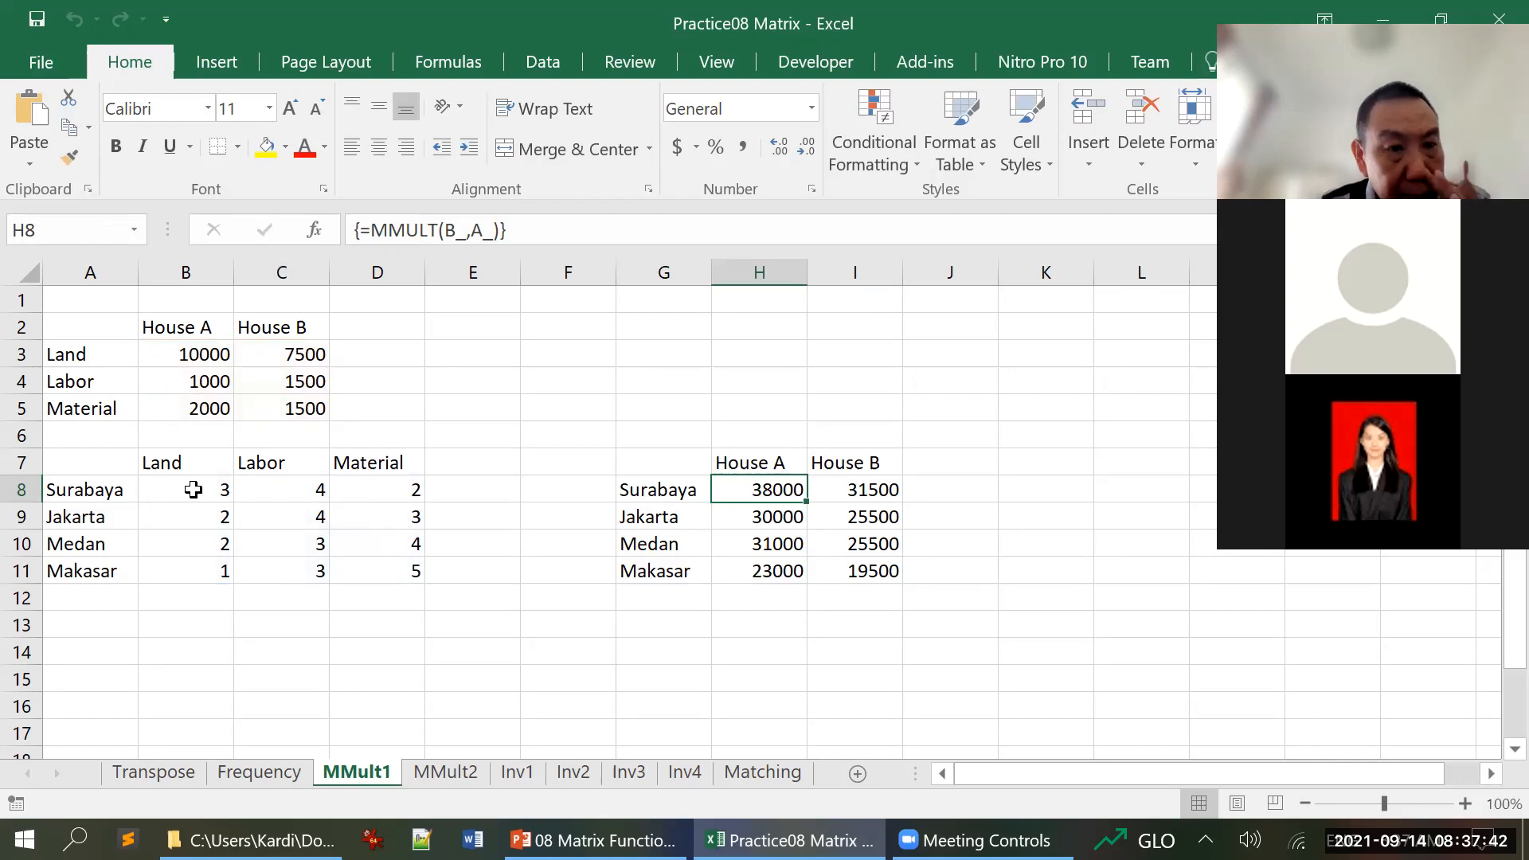
{"action": "left_click_drag", "start_coordinate": [193, 489], "coordinate": [392, 571]}
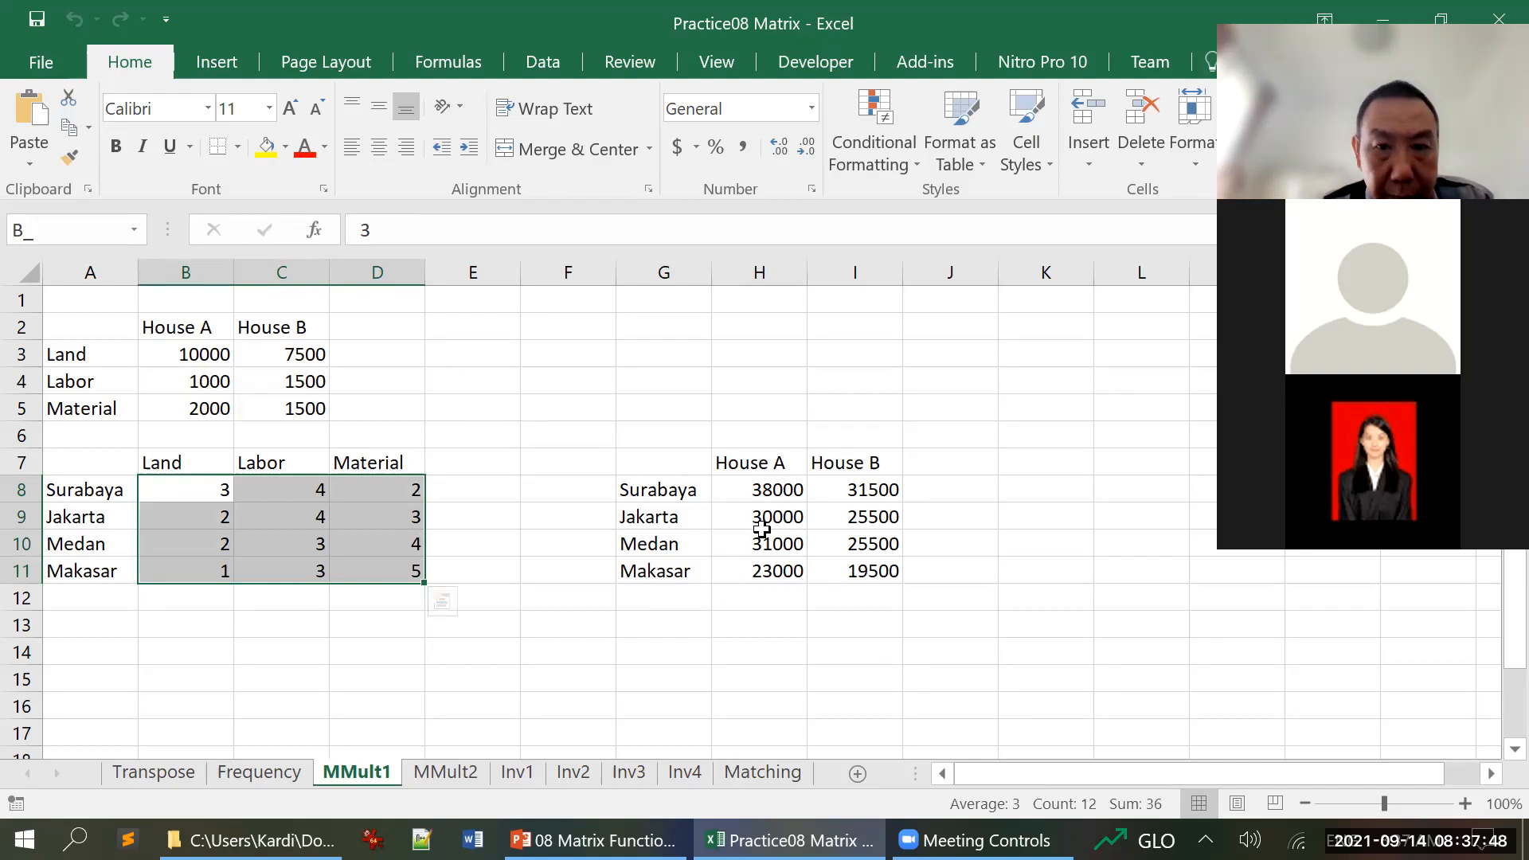
Try to re-enter the MMULT array formula of H8:I11 as an ordinary formula
{"action": "left_click", "coordinate": [788, 489]}
{"action": "left_click_drag", "start_coordinate": [788, 489], "coordinate": [847, 570]}
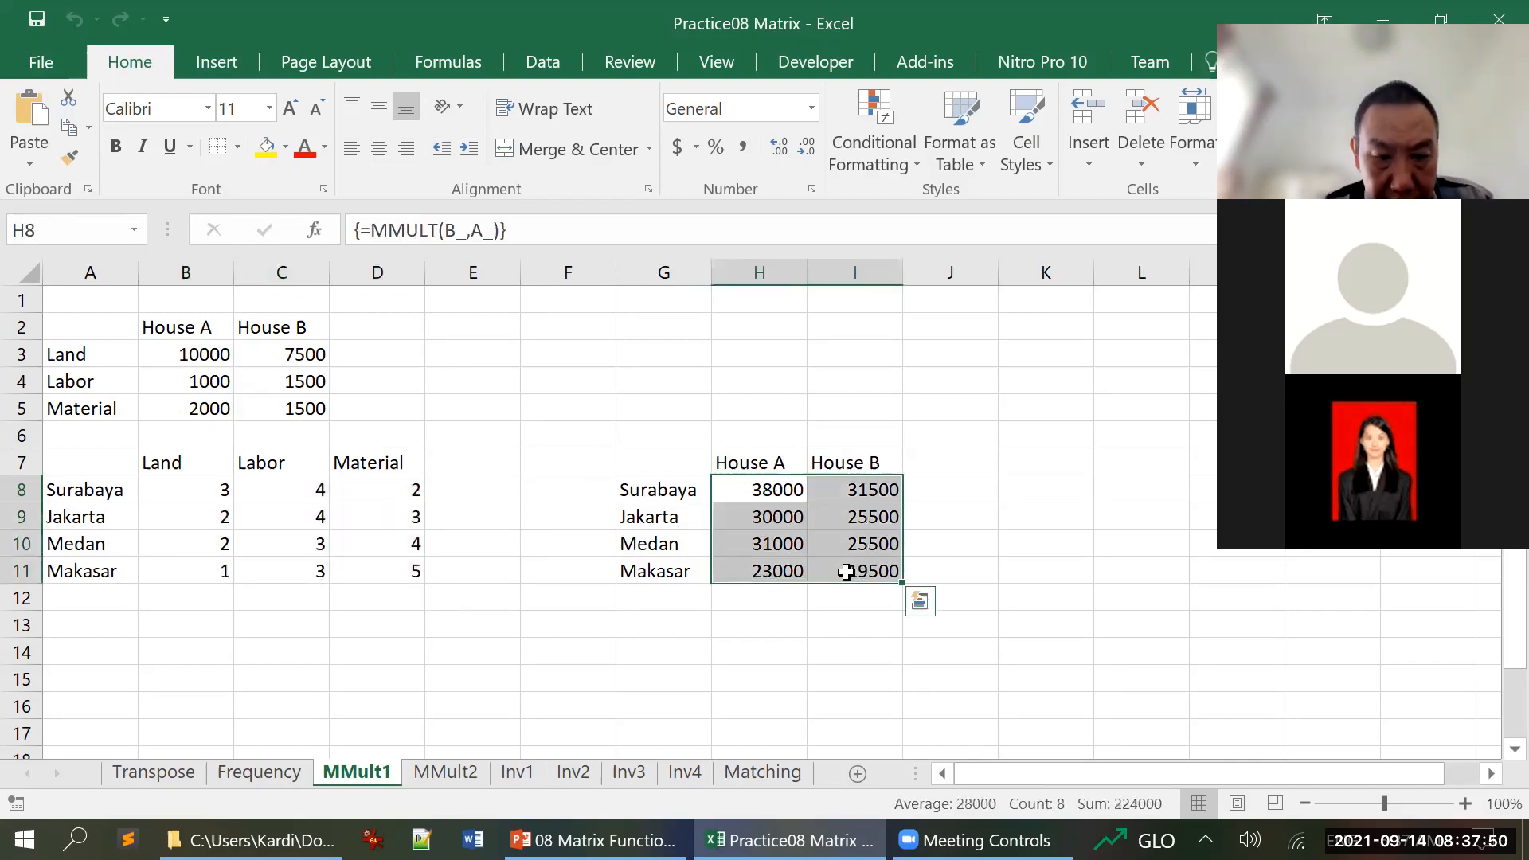
{"action": "key", "text": "F2"}
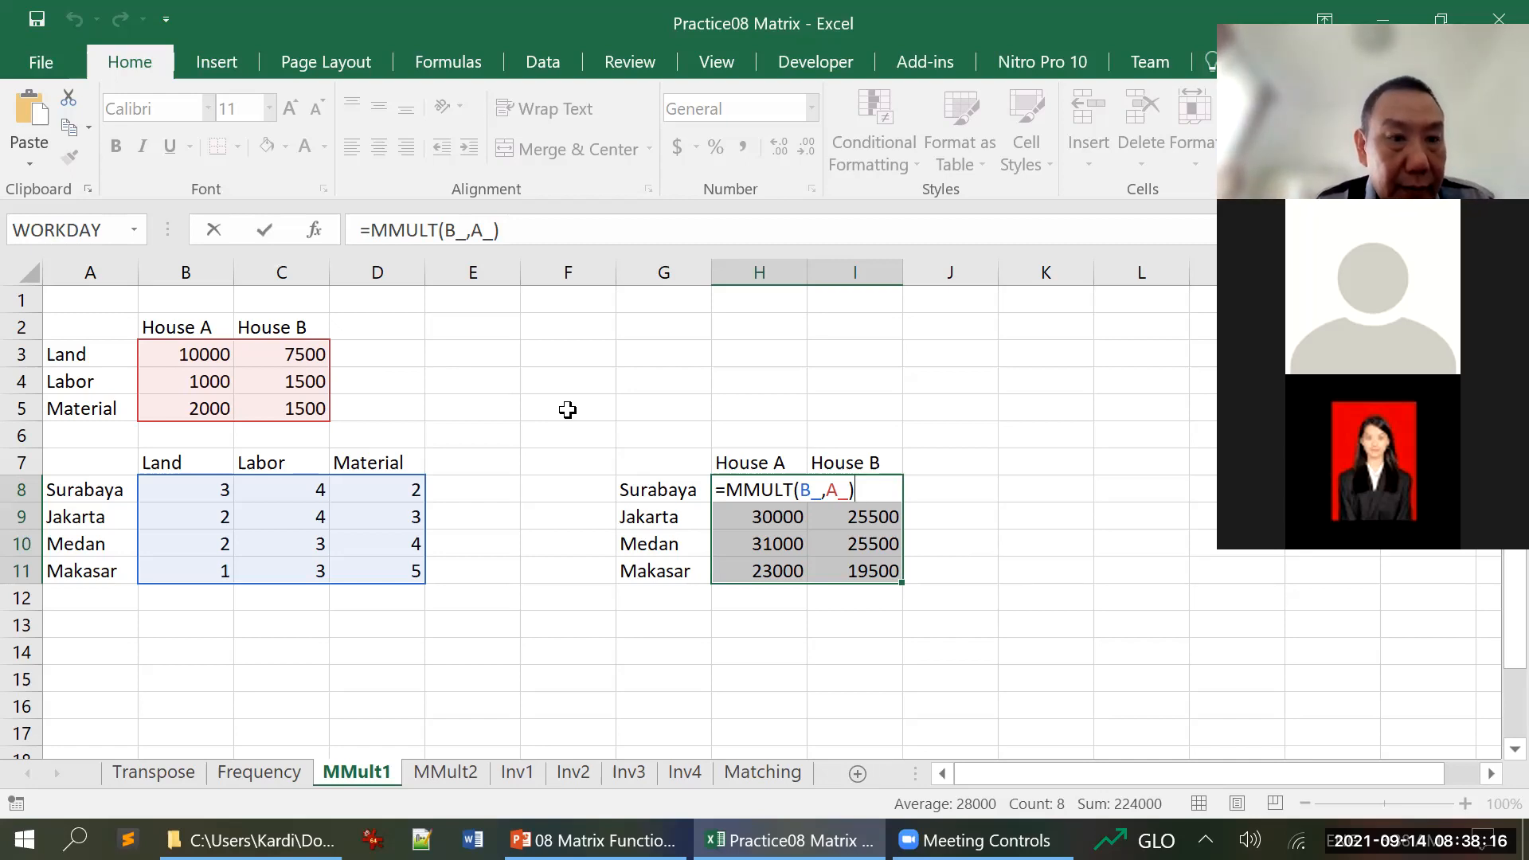
{"action": "key", "text": "Return"}
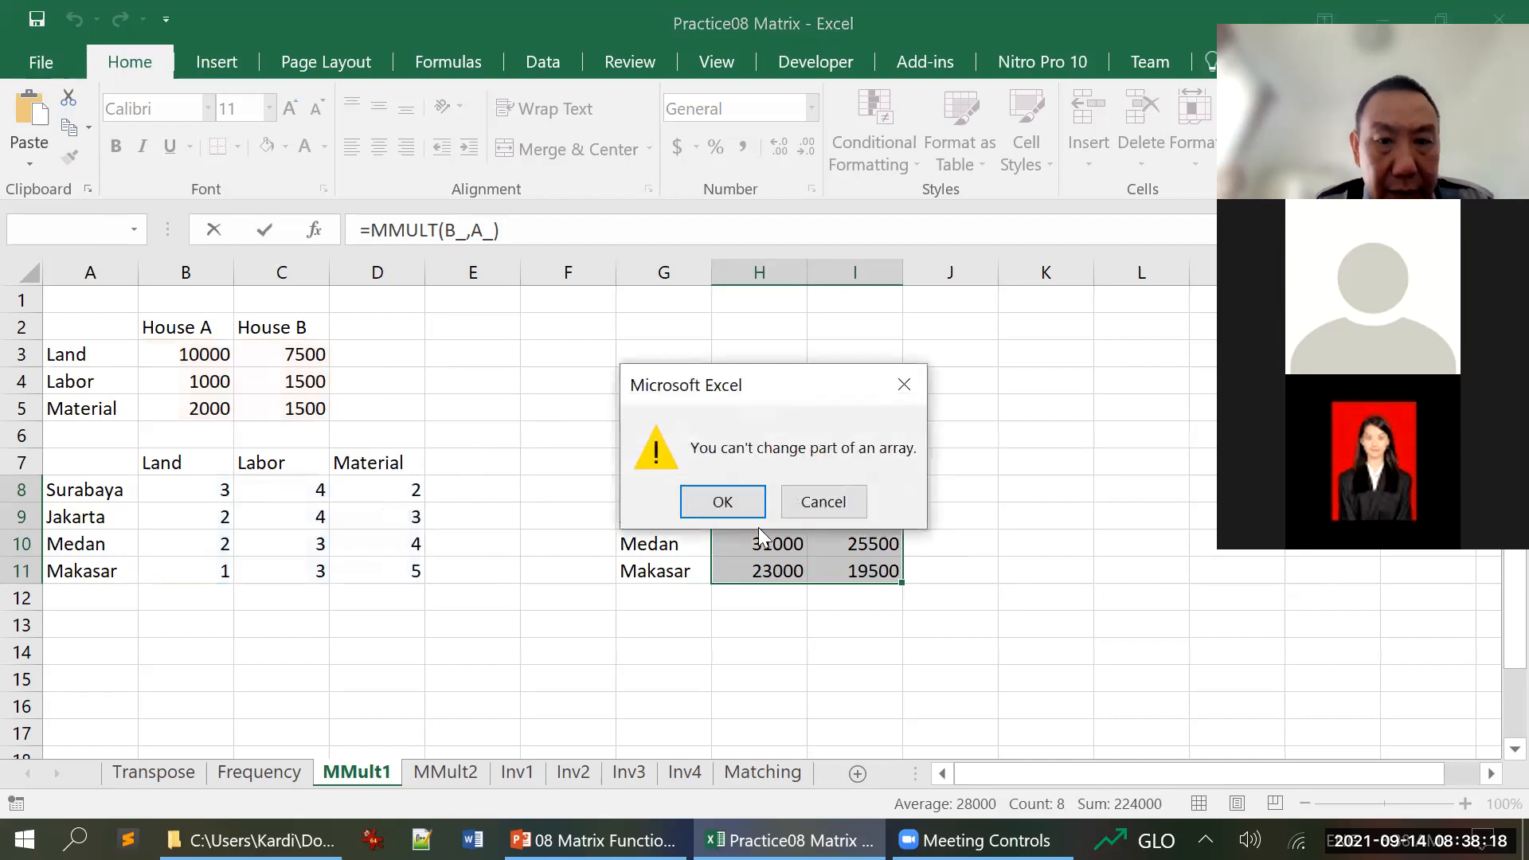
{"action": "left_click", "coordinate": [827, 503]}
{"action": "left_click", "coordinate": [823, 510]}
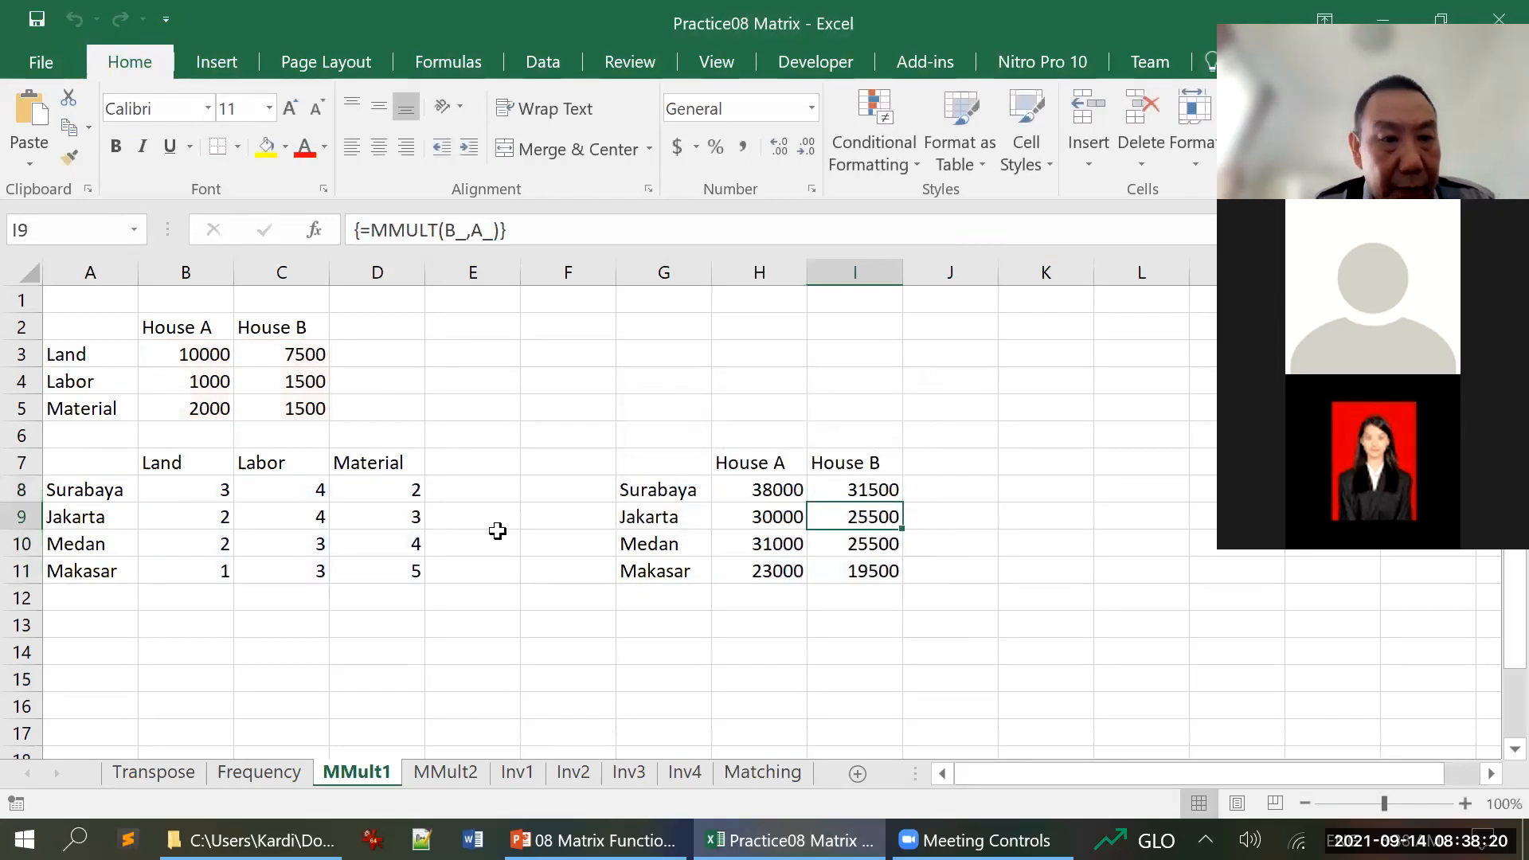
Trace how the Surabaya row B8:D8 and the House A column B3:B5 combine into the result in H8
{"action": "left_click", "coordinate": [211, 494]}
{"action": "left_click_drag", "start_coordinate": [211, 495], "coordinate": [354, 493]}
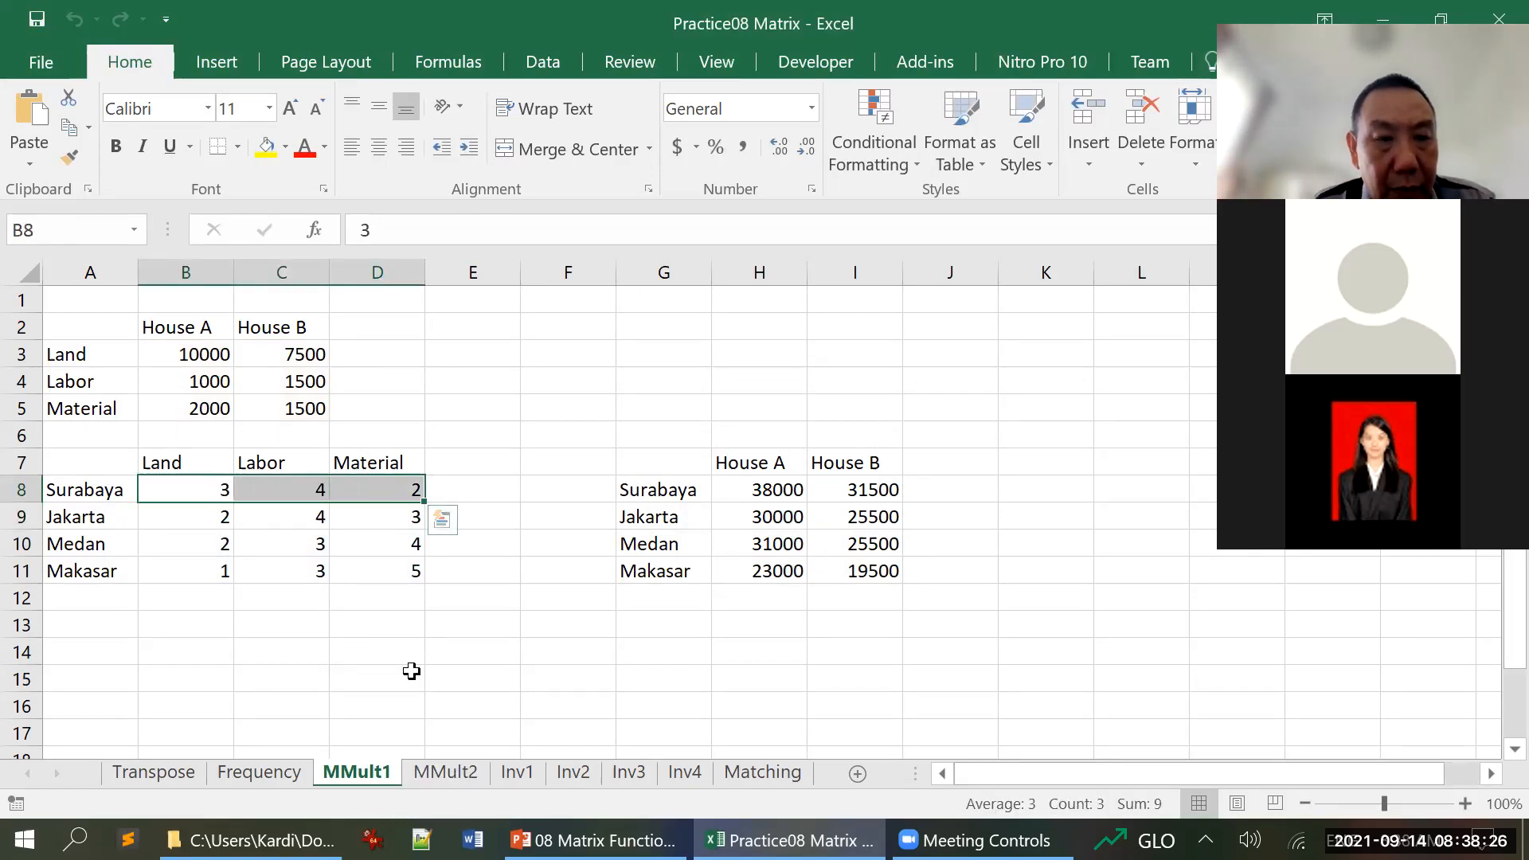
{"action": "left_click", "coordinate": [209, 356]}
{"action": "left_click_drag", "start_coordinate": [209, 355], "coordinate": [212, 408]}
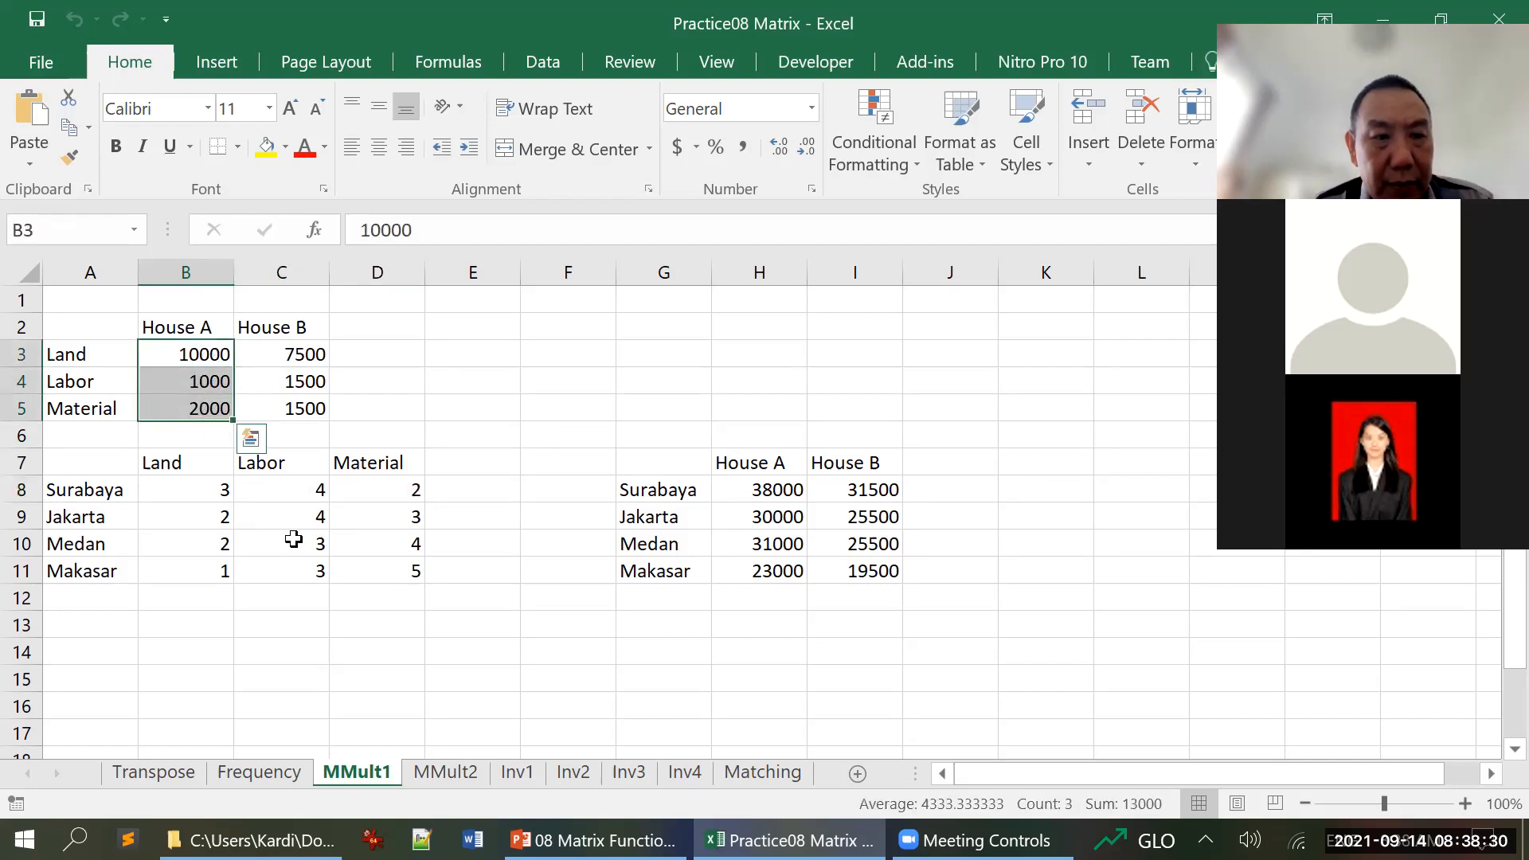
{"action": "left_click", "coordinate": [192, 492]}
{"action": "left_click_drag", "start_coordinate": [191, 492], "coordinate": [375, 488]}
{"action": "left_click_drag", "start_coordinate": [209, 354], "coordinate": [214, 408]}
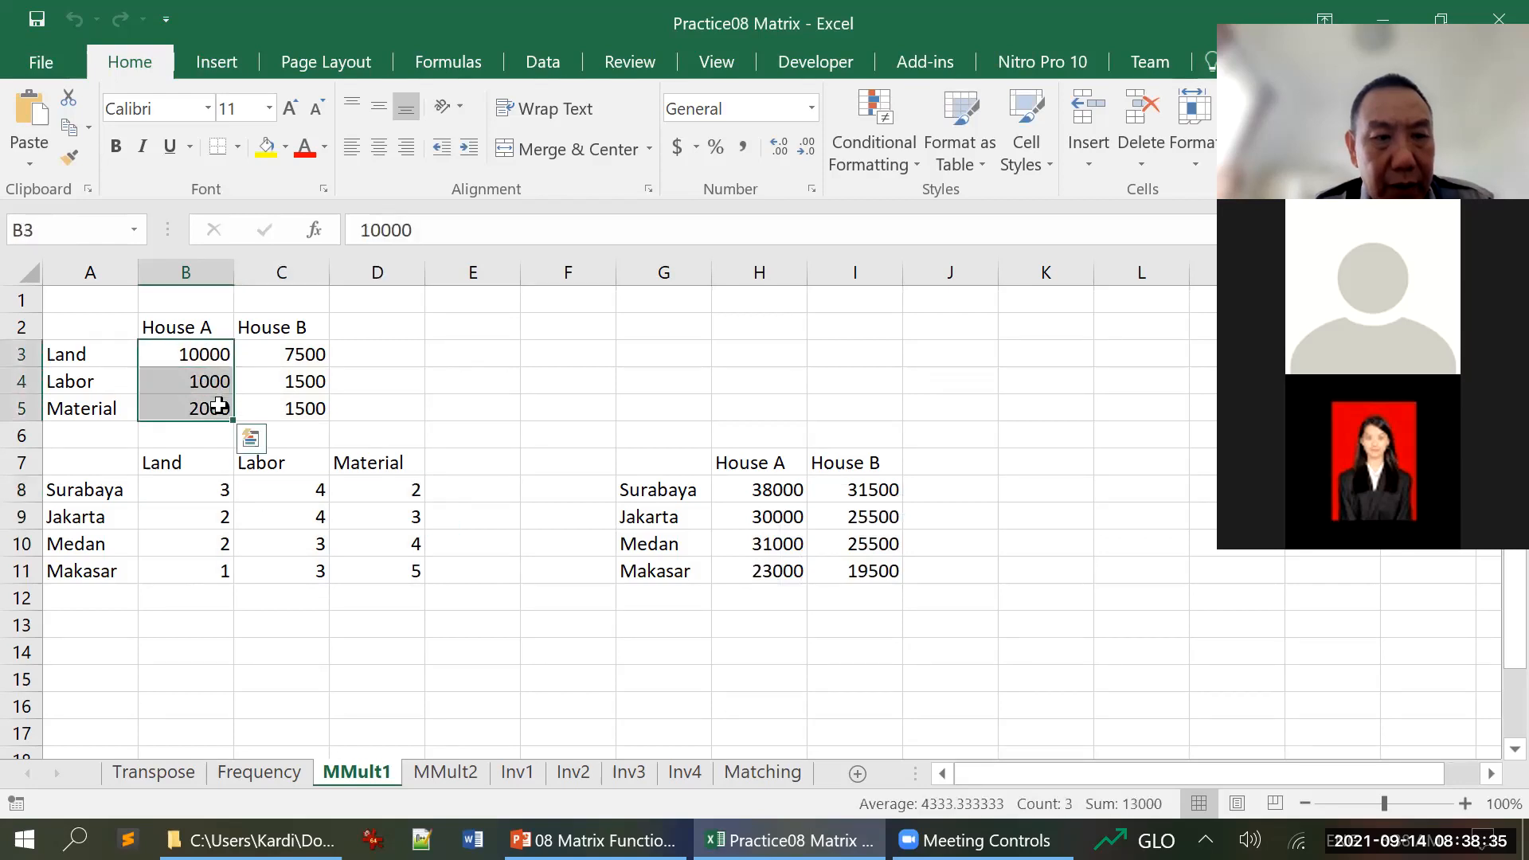
{"action": "left_click", "coordinate": [760, 493]}
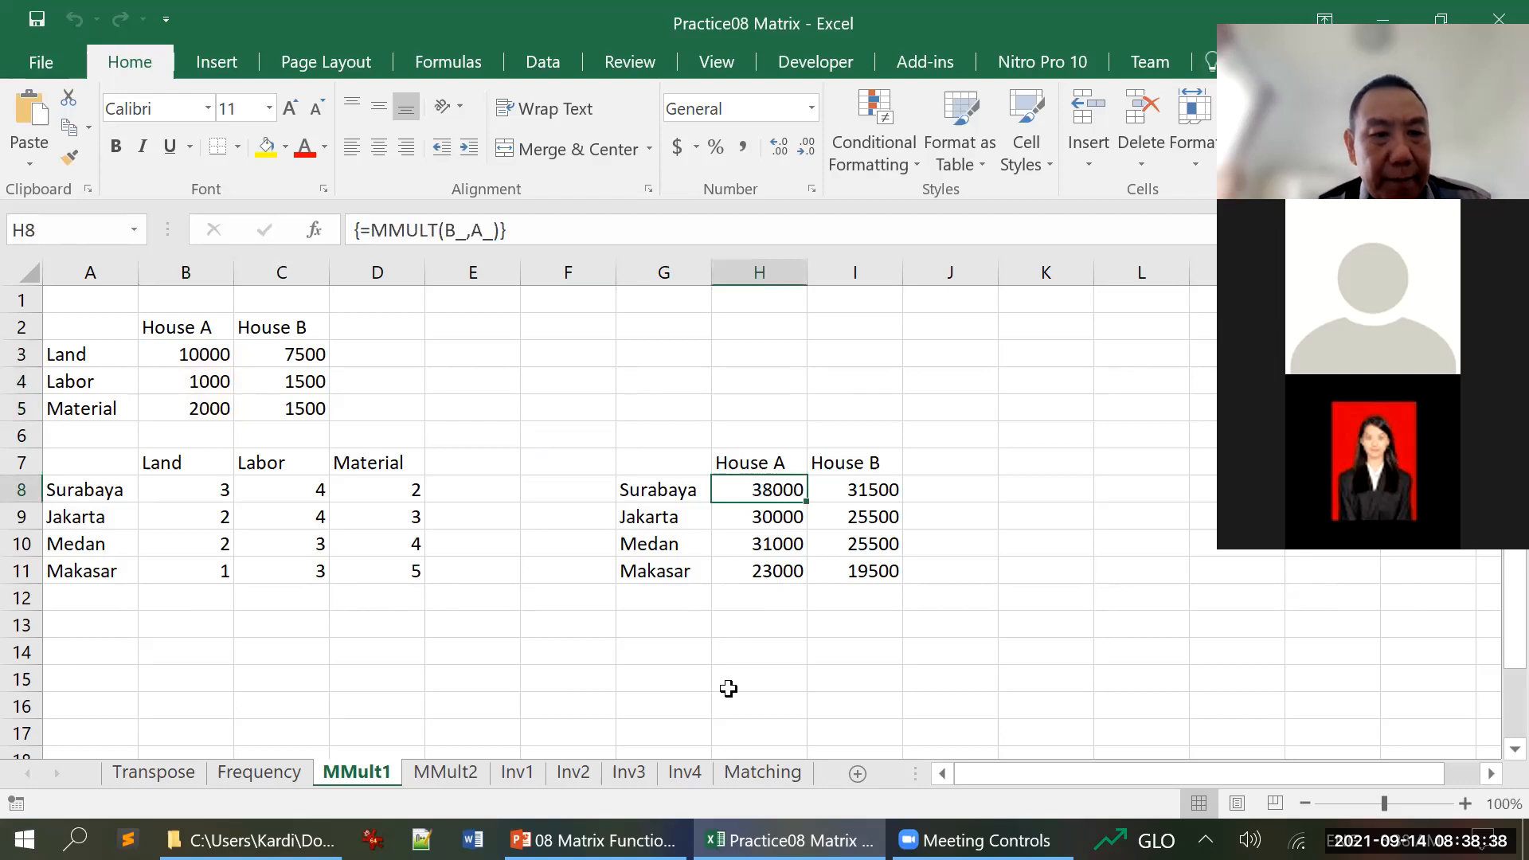
Trace the Jakarta and Medan rows against the House A column B3:B5 to their results in H9 and H10
{"action": "left_click_drag", "start_coordinate": [206, 514], "coordinate": [348, 510]}
{"action": "left_click_drag", "start_coordinate": [220, 355], "coordinate": [215, 413]}
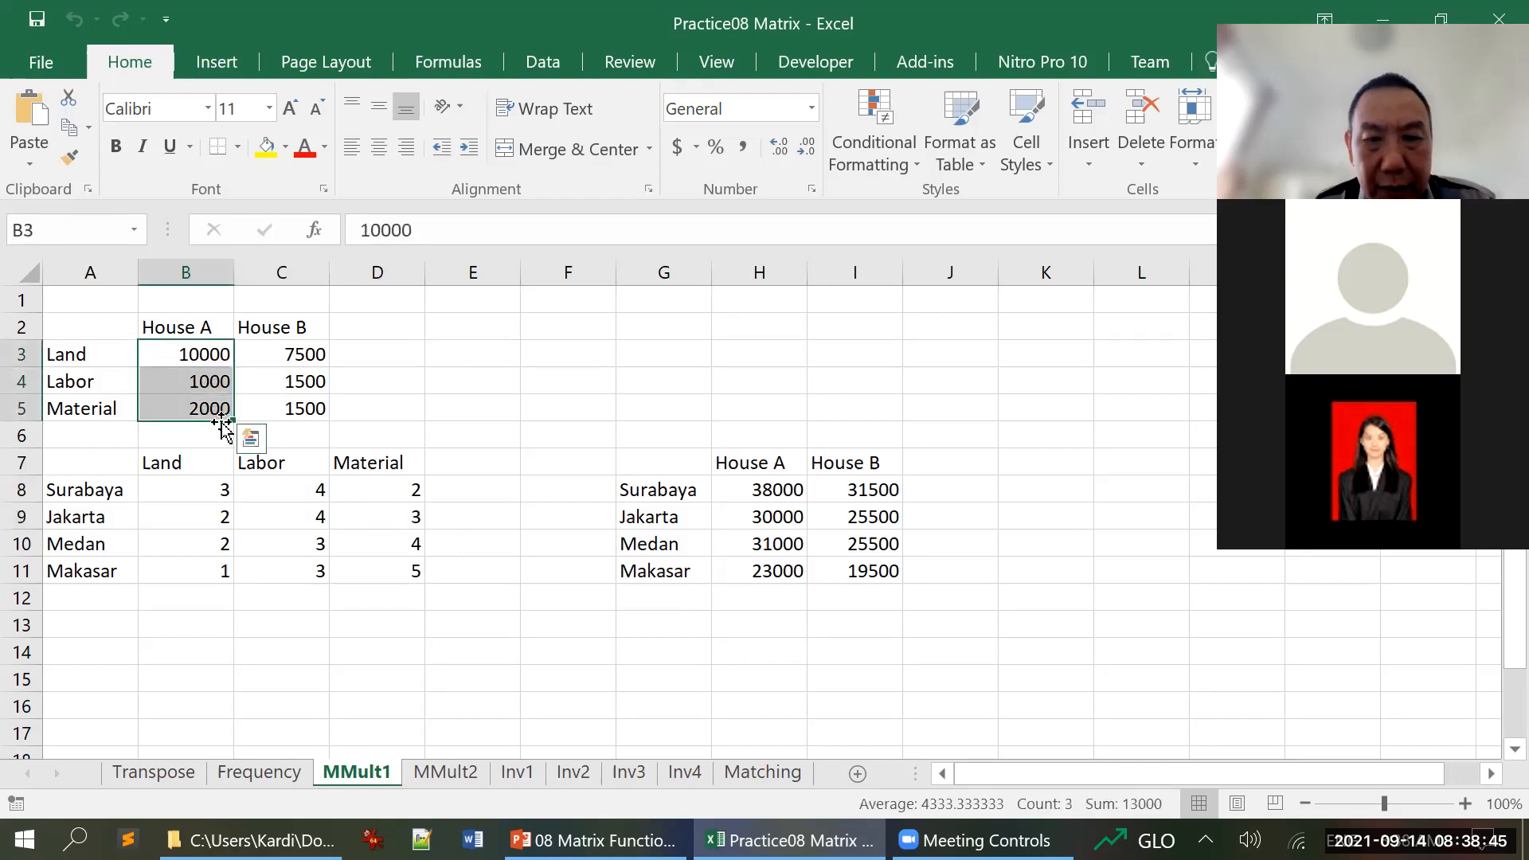
{"action": "left_click", "coordinate": [780, 517]}
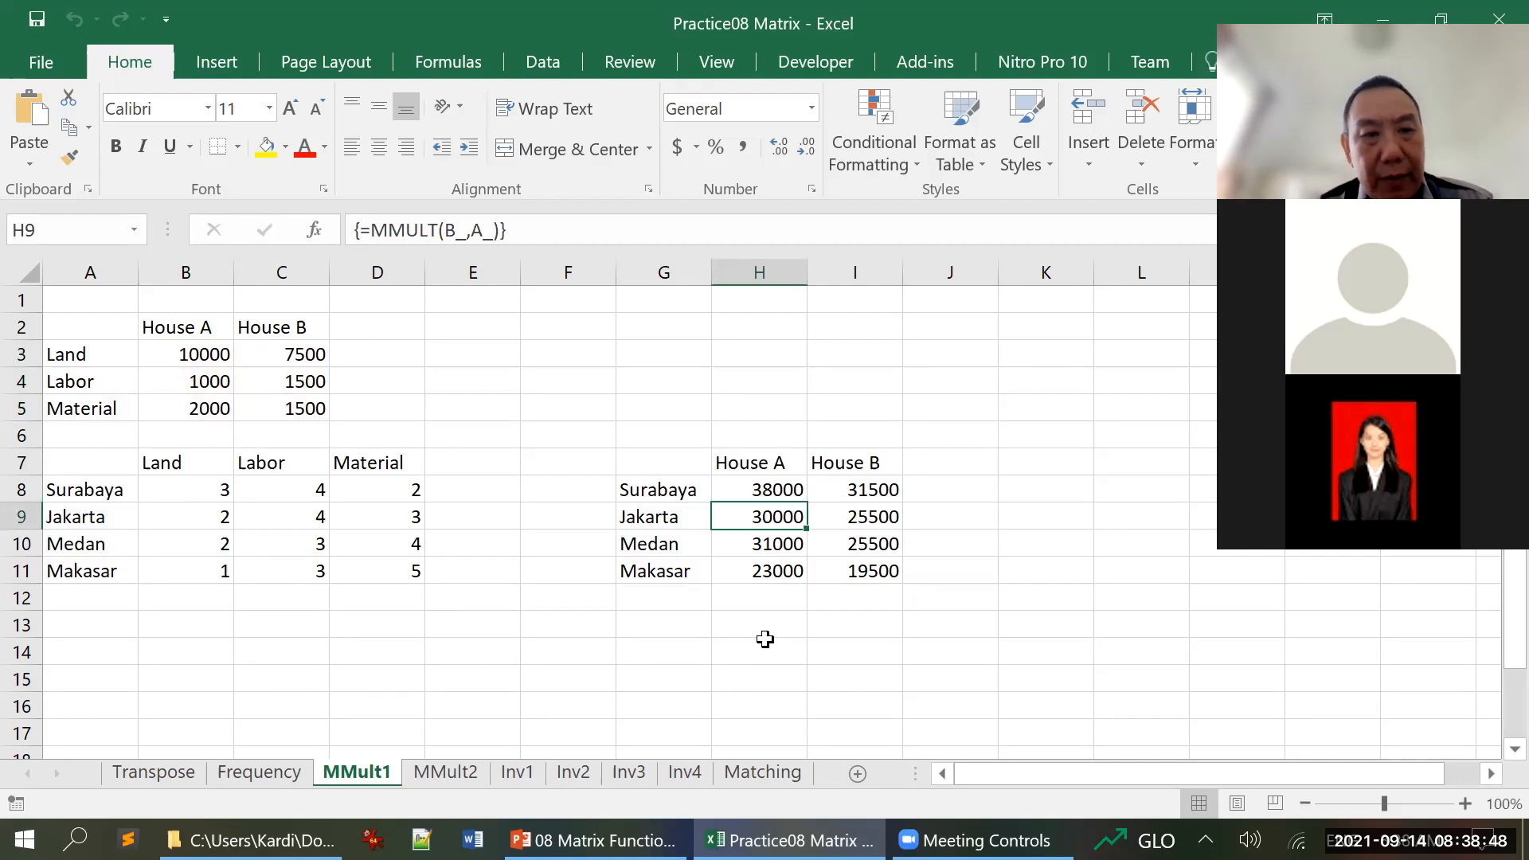
{"action": "left_click_drag", "start_coordinate": [212, 543], "coordinate": [362, 541]}
{"action": "left_click", "coordinate": [212, 354]}
{"action": "left_click_drag", "start_coordinate": [213, 354], "coordinate": [211, 402]}
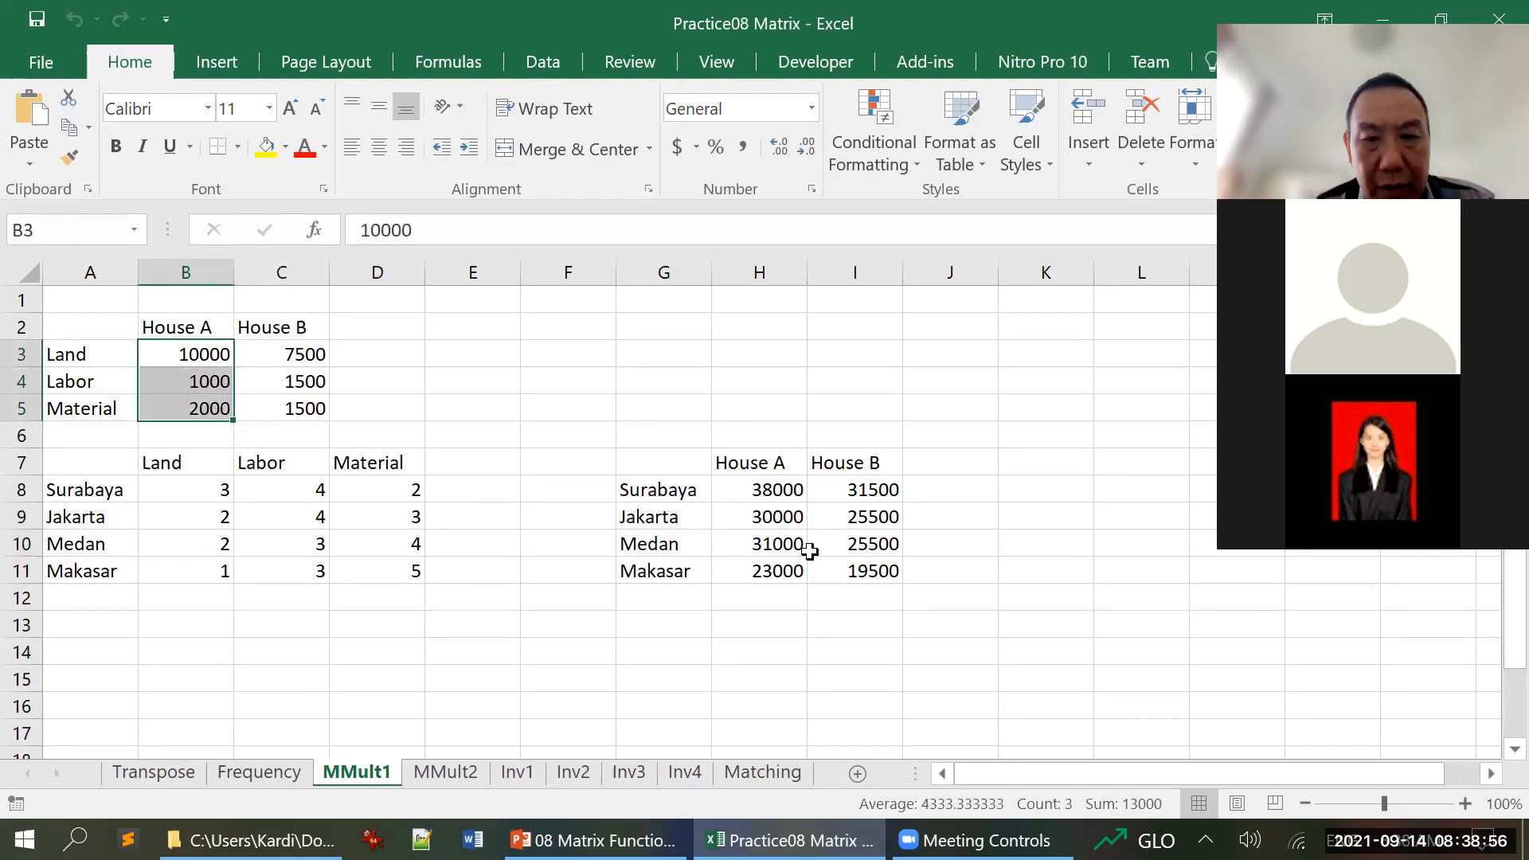
{"action": "left_click", "coordinate": [755, 540]}
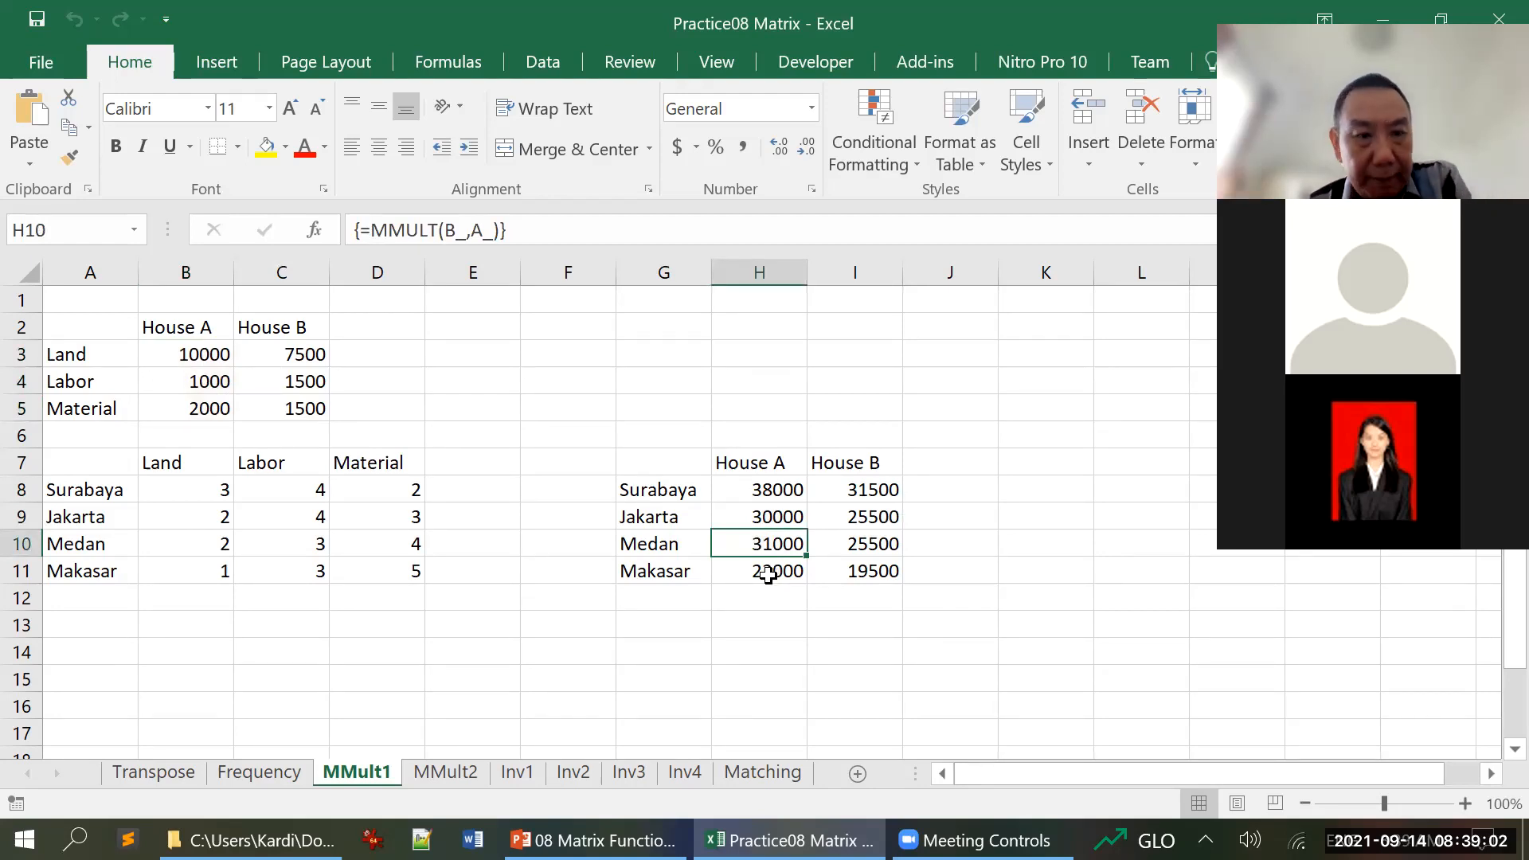
Compare the size of the Surabaya row B8:D8 with the House A column B3:B5, and clear the selection
{"action": "left_click", "coordinate": [223, 490]}
{"action": "left_click_drag", "start_coordinate": [223, 490], "coordinate": [379, 494]}
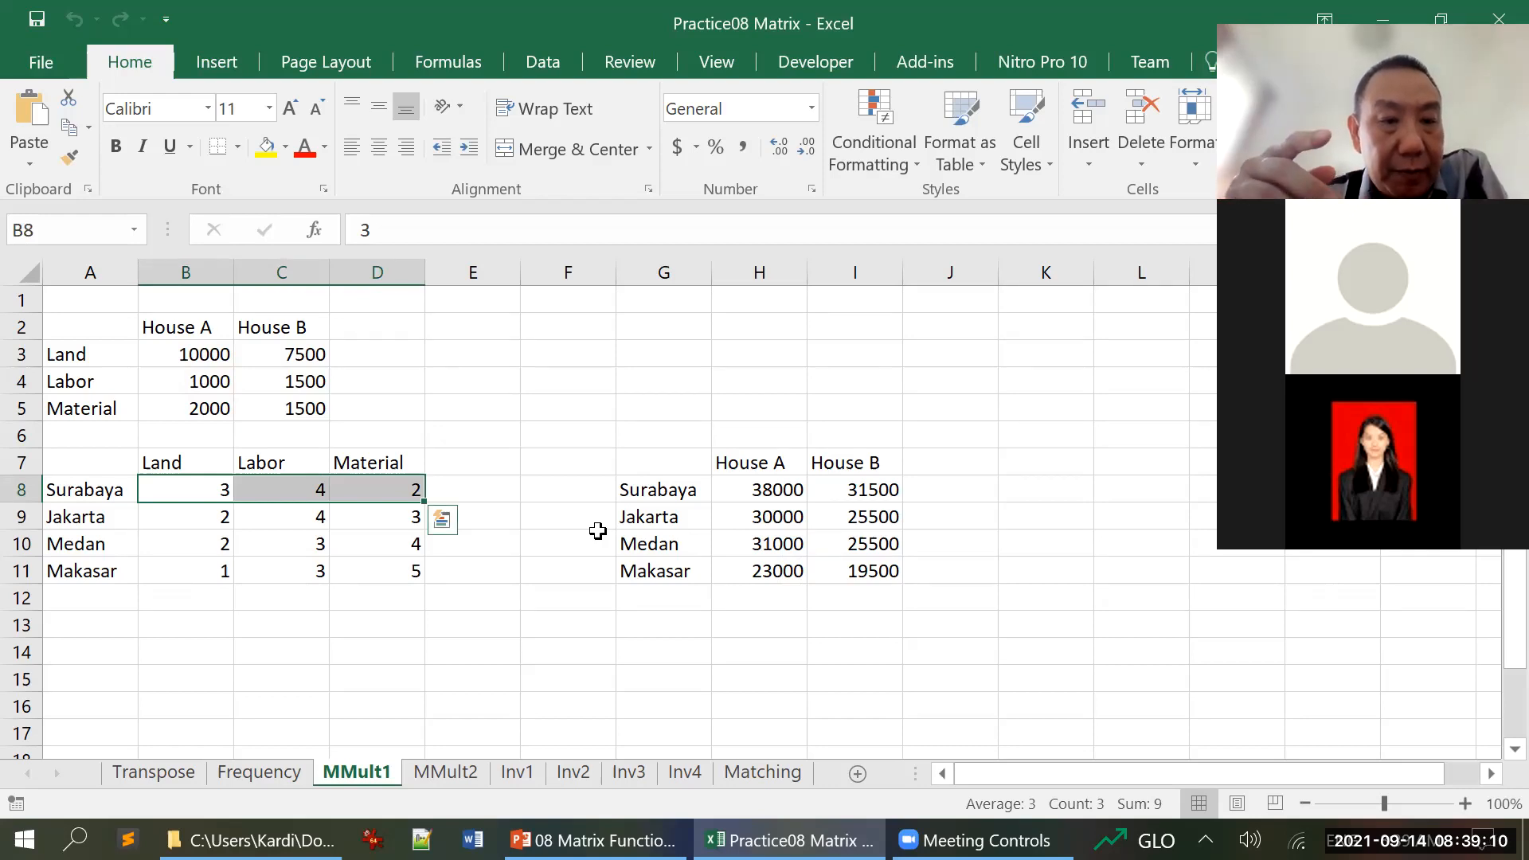
{"action": "left_click_drag", "start_coordinate": [205, 359], "coordinate": [210, 409]}
{"action": "left_click", "coordinate": [552, 447]}
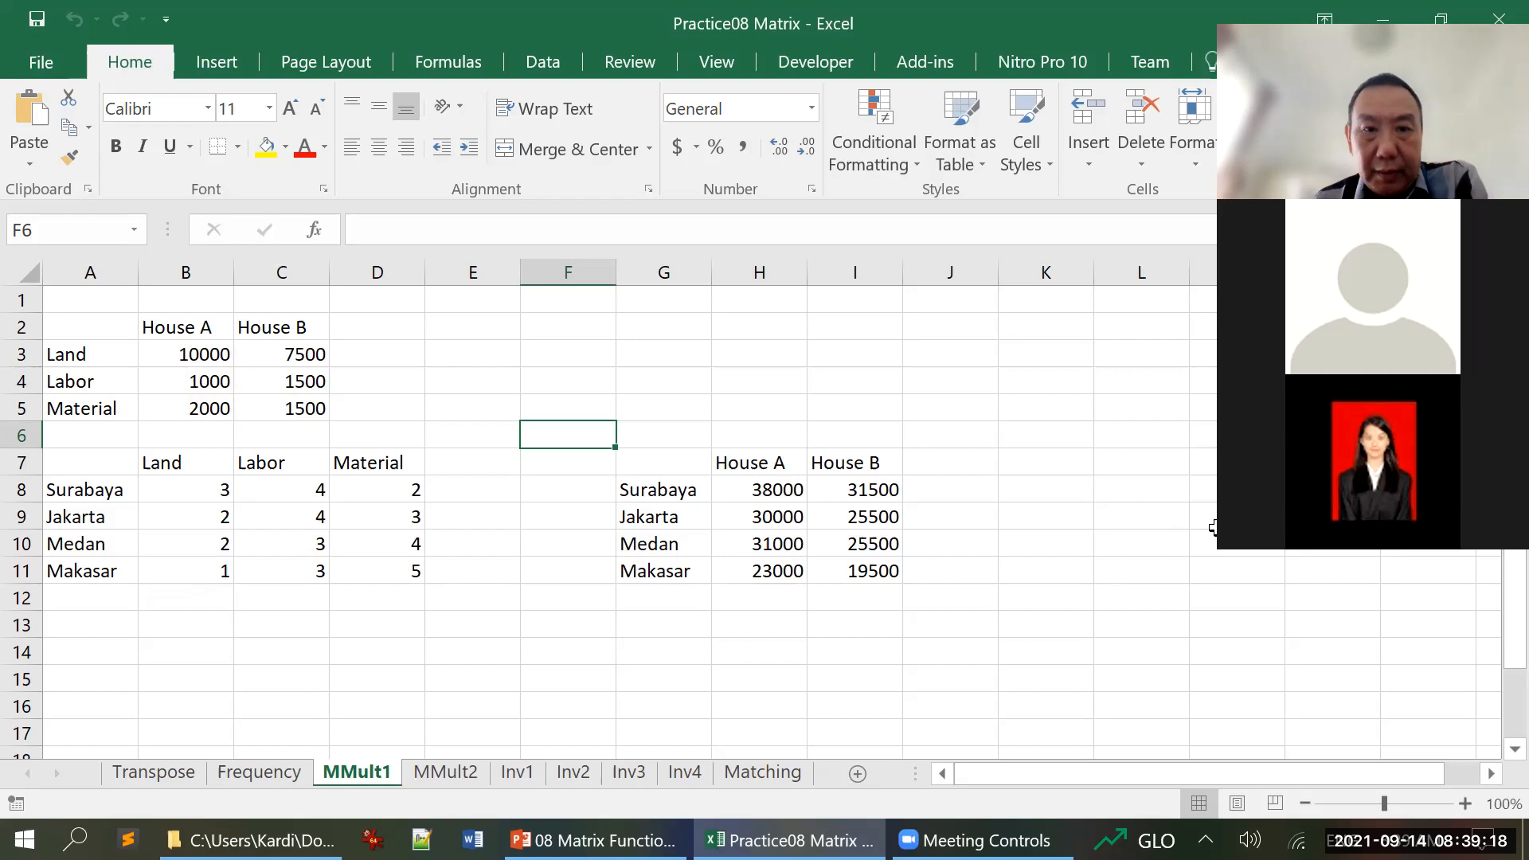
Enter the matrix dimension label B(rb,cb) in cell G2
{"action": "left_click", "coordinate": [682, 321]}
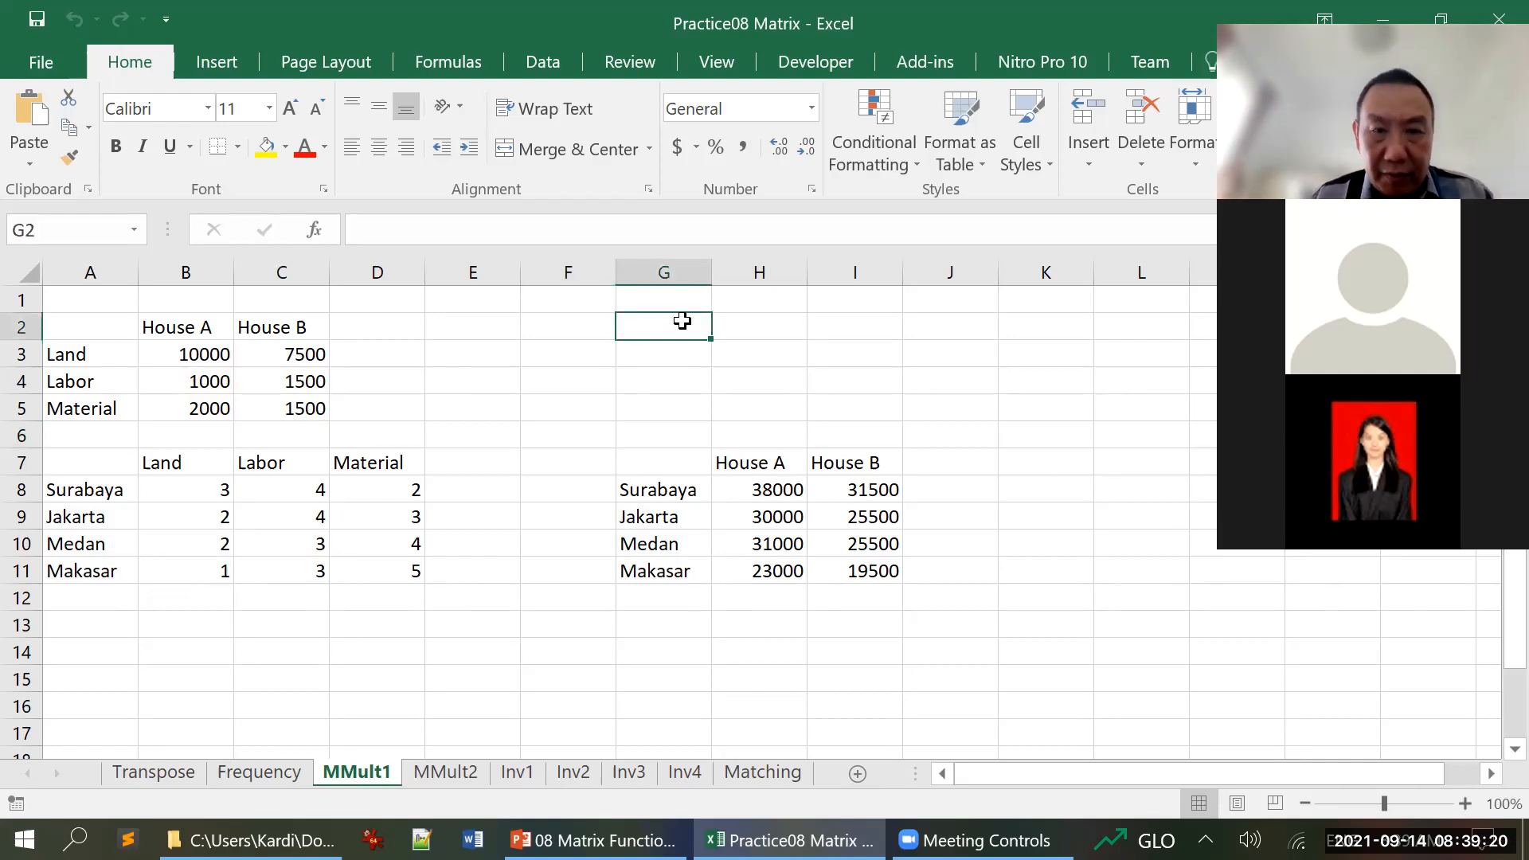
{"action": "type", "text": "A"}
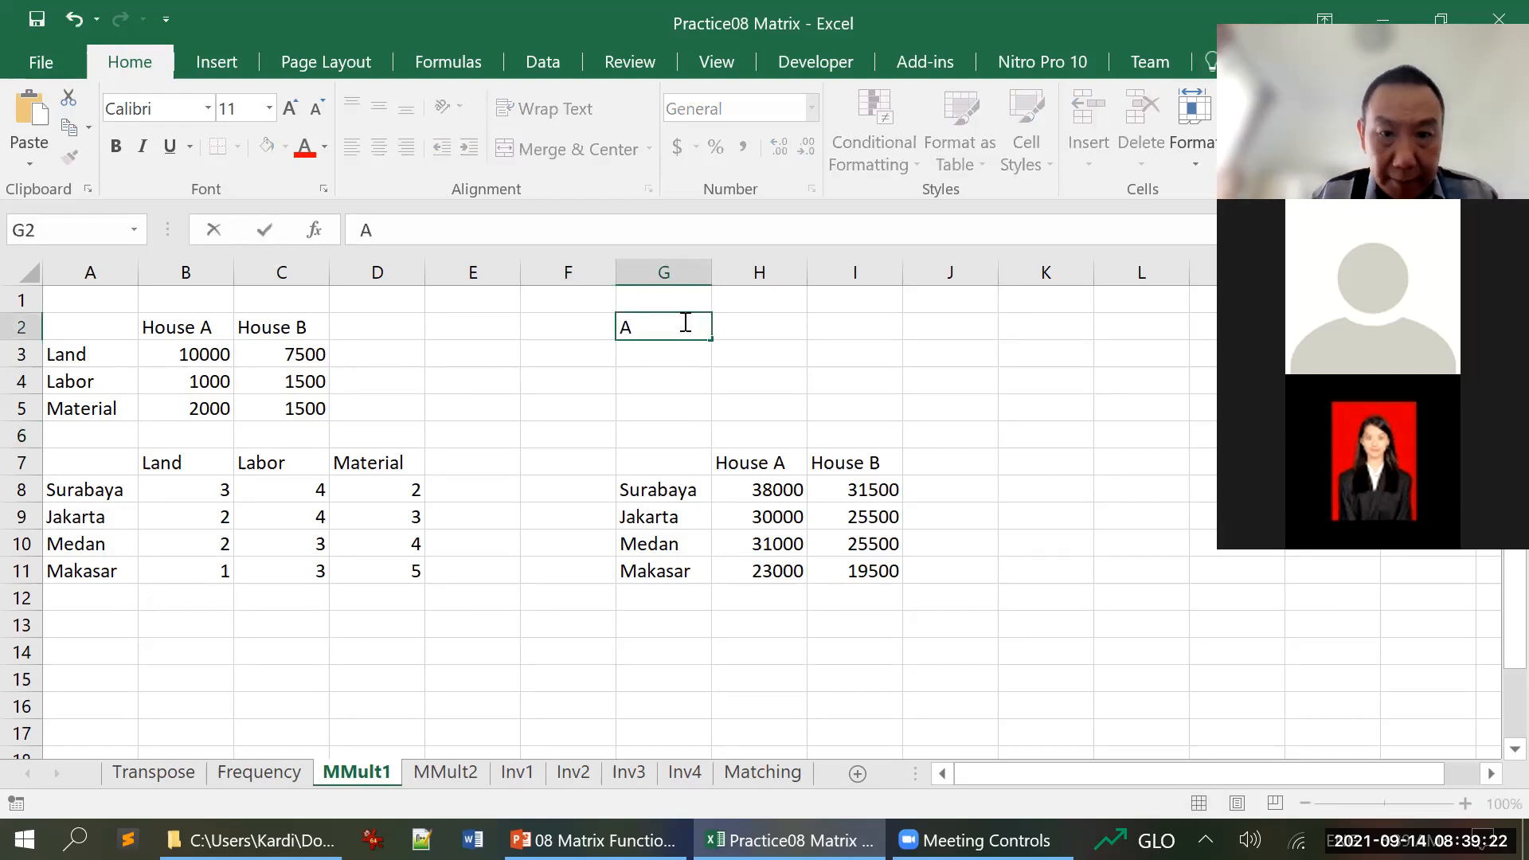
{"action": "key", "text": "BackSpace"}
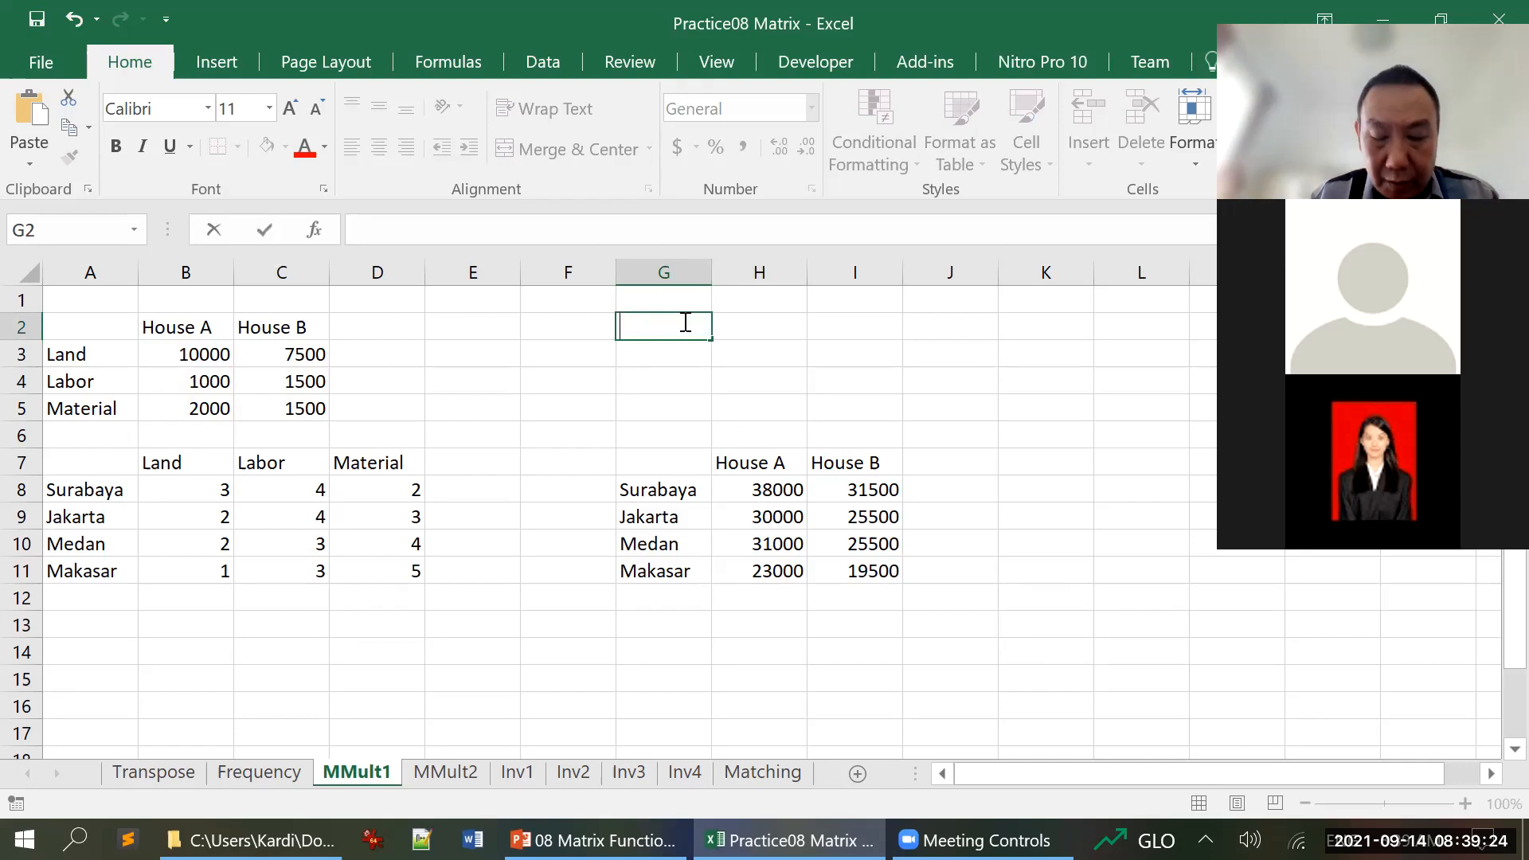
{"action": "type", "text": "B(r"}
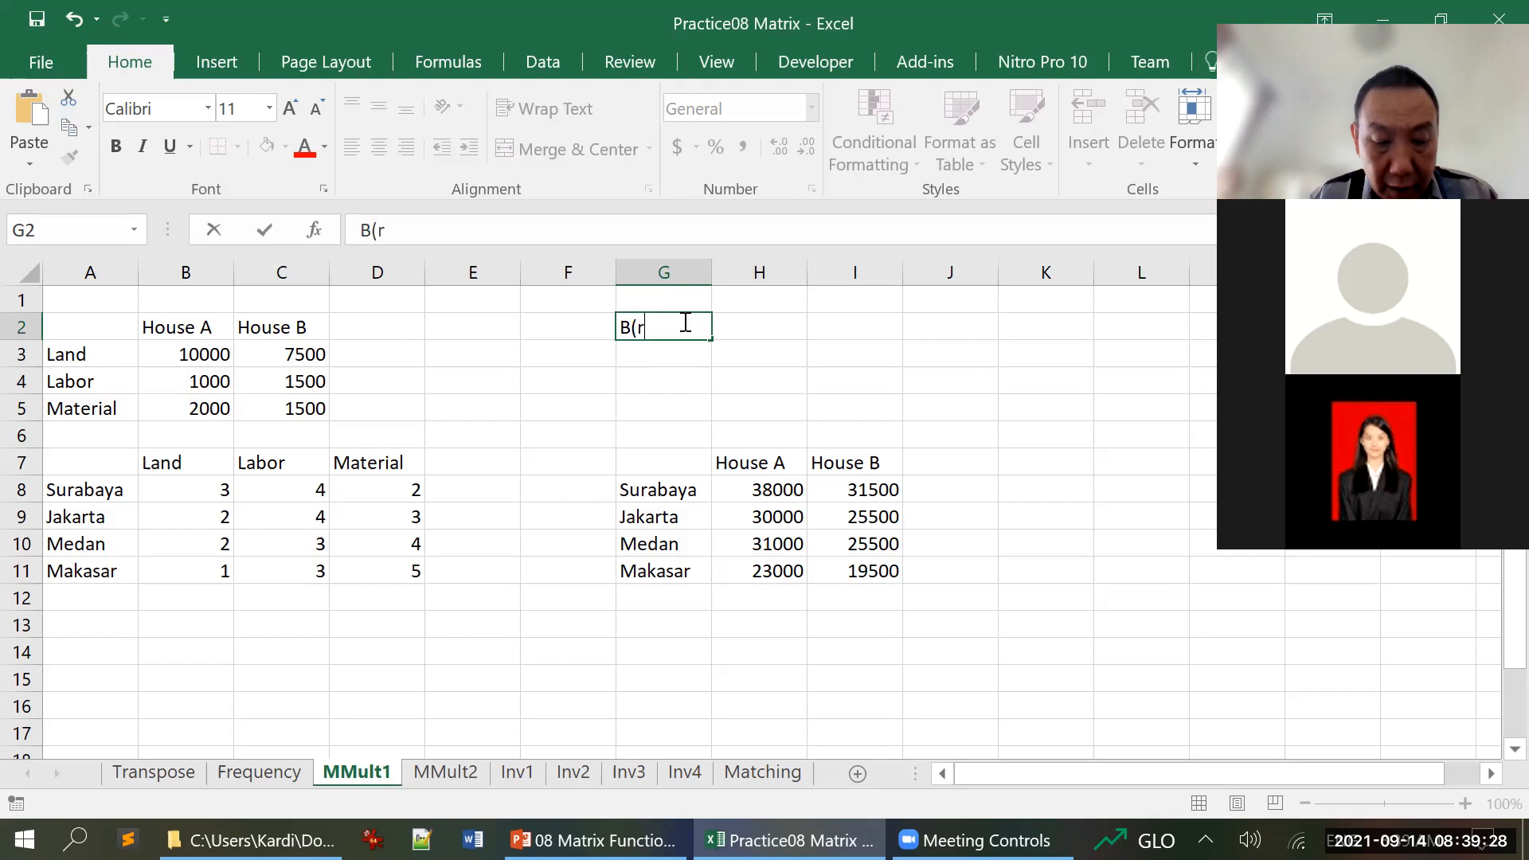
{"action": "type", "text": "b,"}
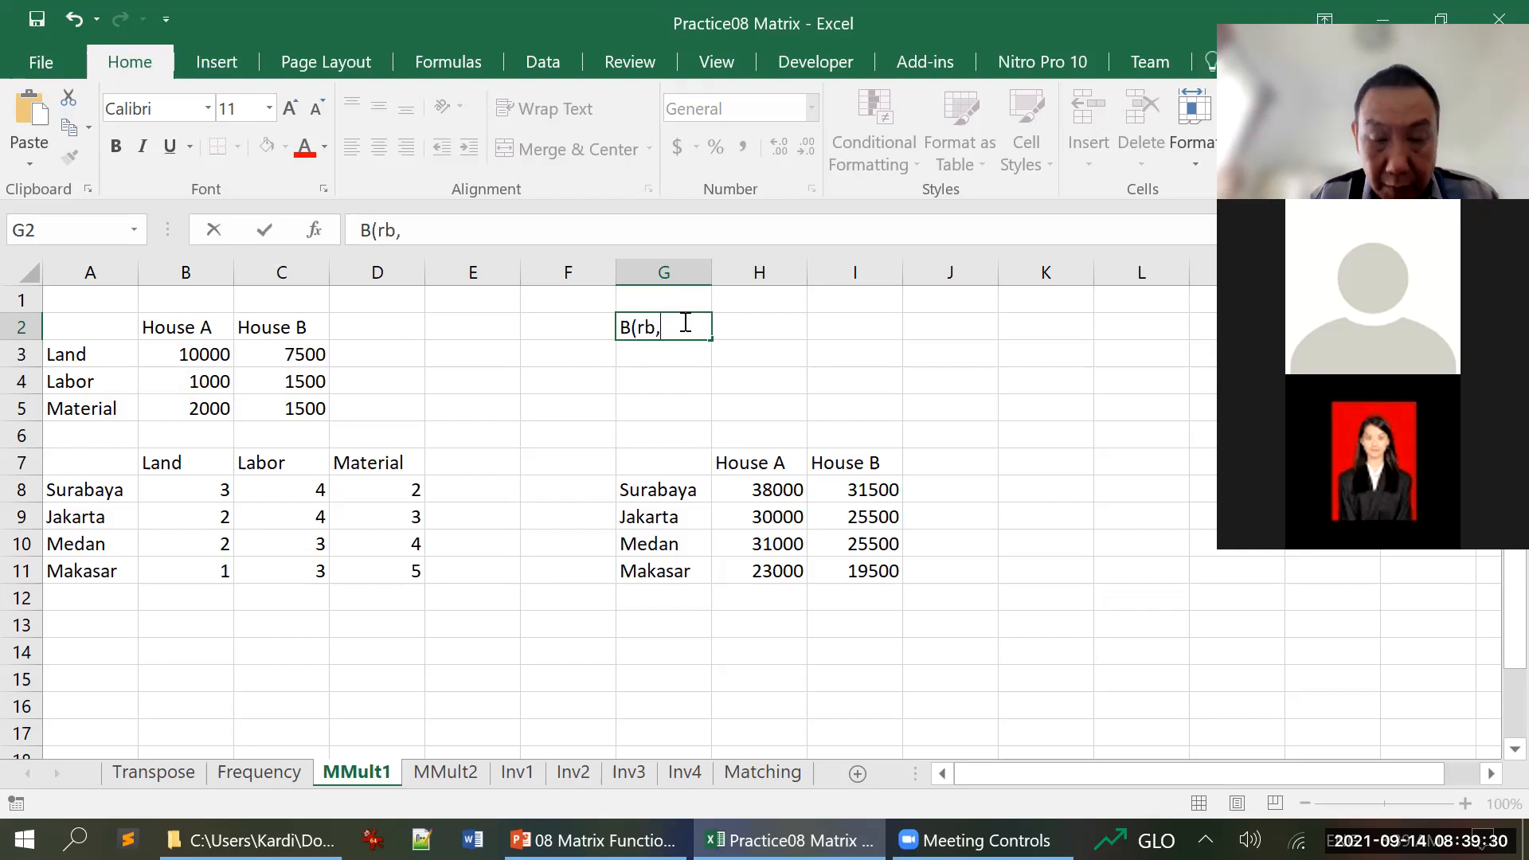
{"action": "type", "text": "cb)"}
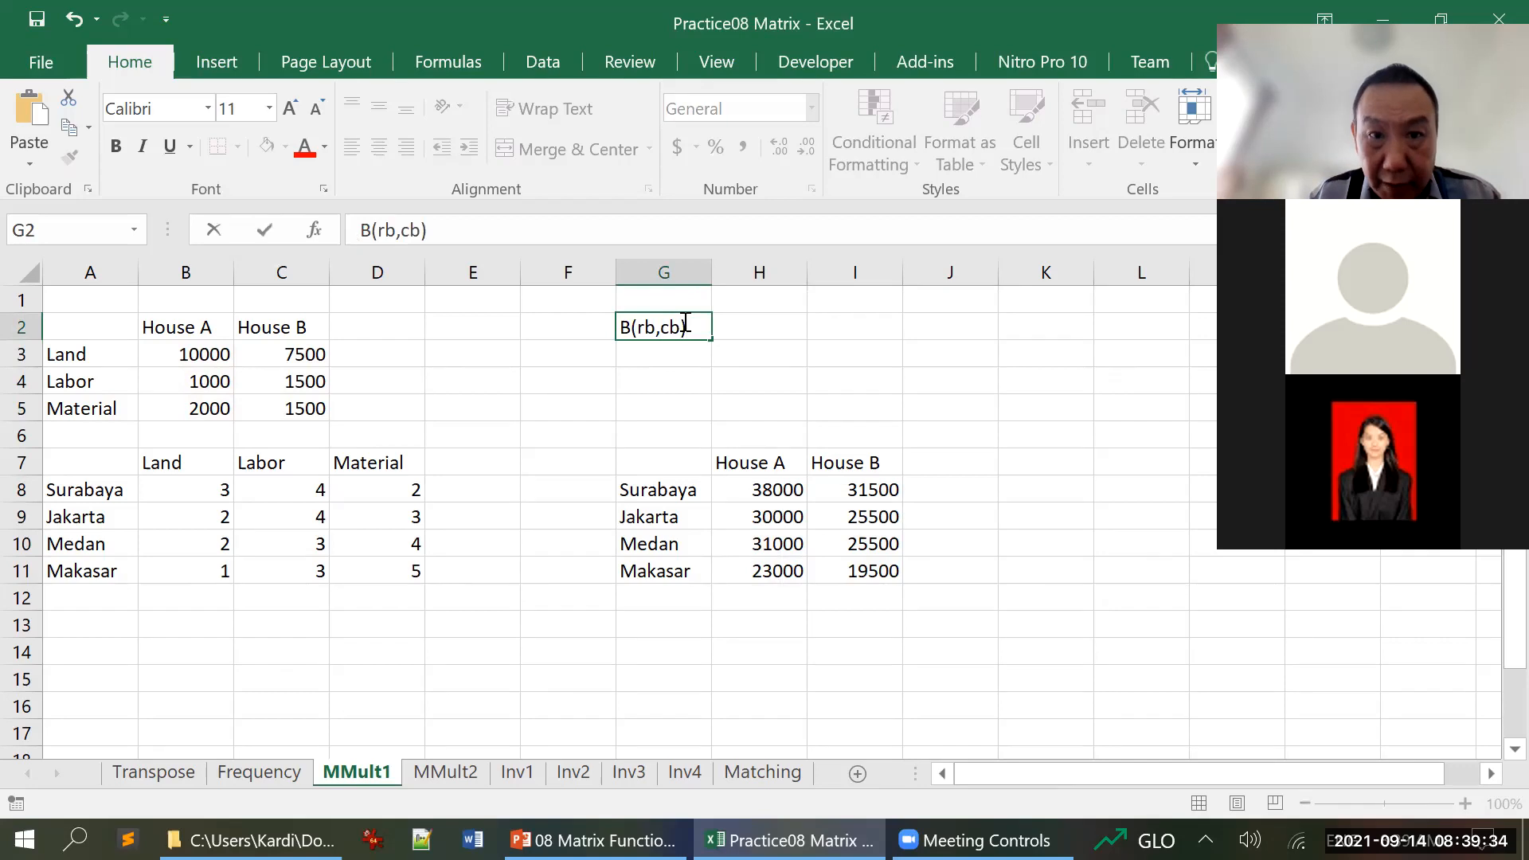
{"action": "key", "text": "Return"}
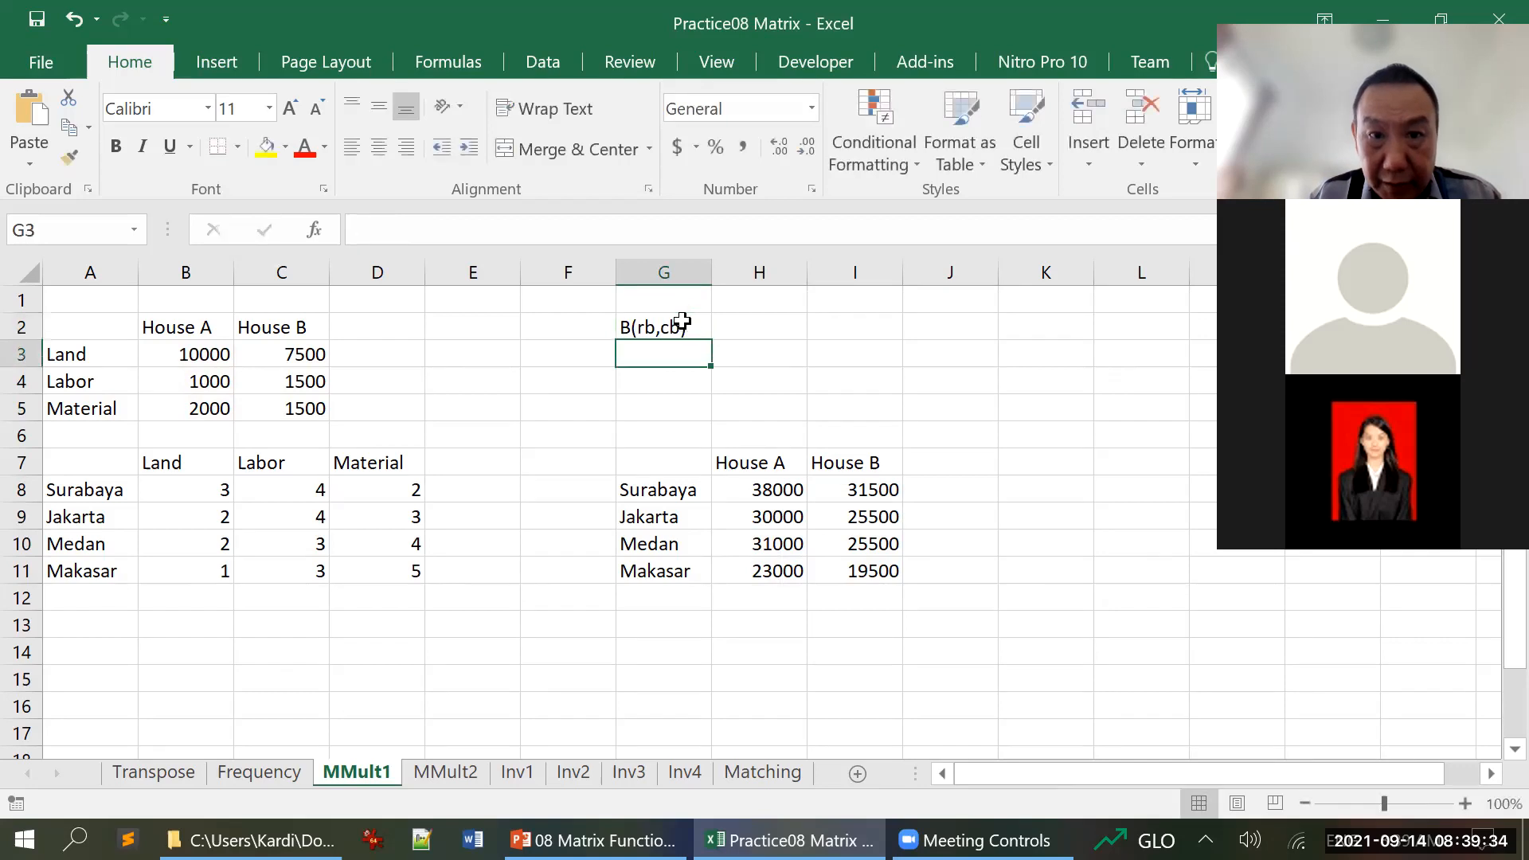
Enter the matrix dimension label A(ra,ca) in cell H2, beside the B label
{"action": "key", "text": "Up"}
{"action": "key", "text": "Right"}
{"action": "key", "text": "Right"}
{"action": "key", "text": "Left"}
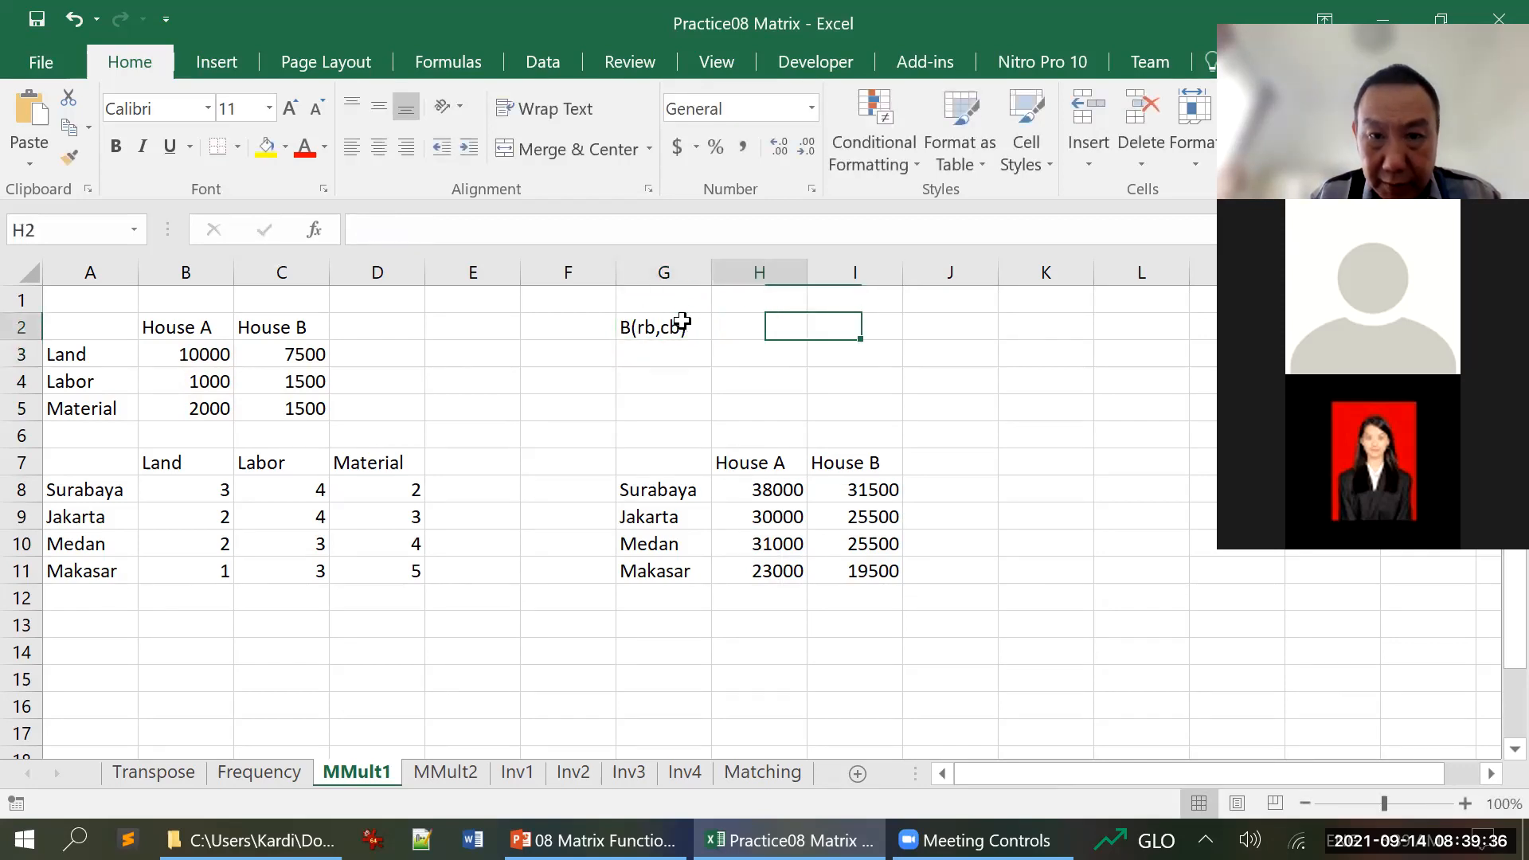
{"action": "type", "text": "A("}
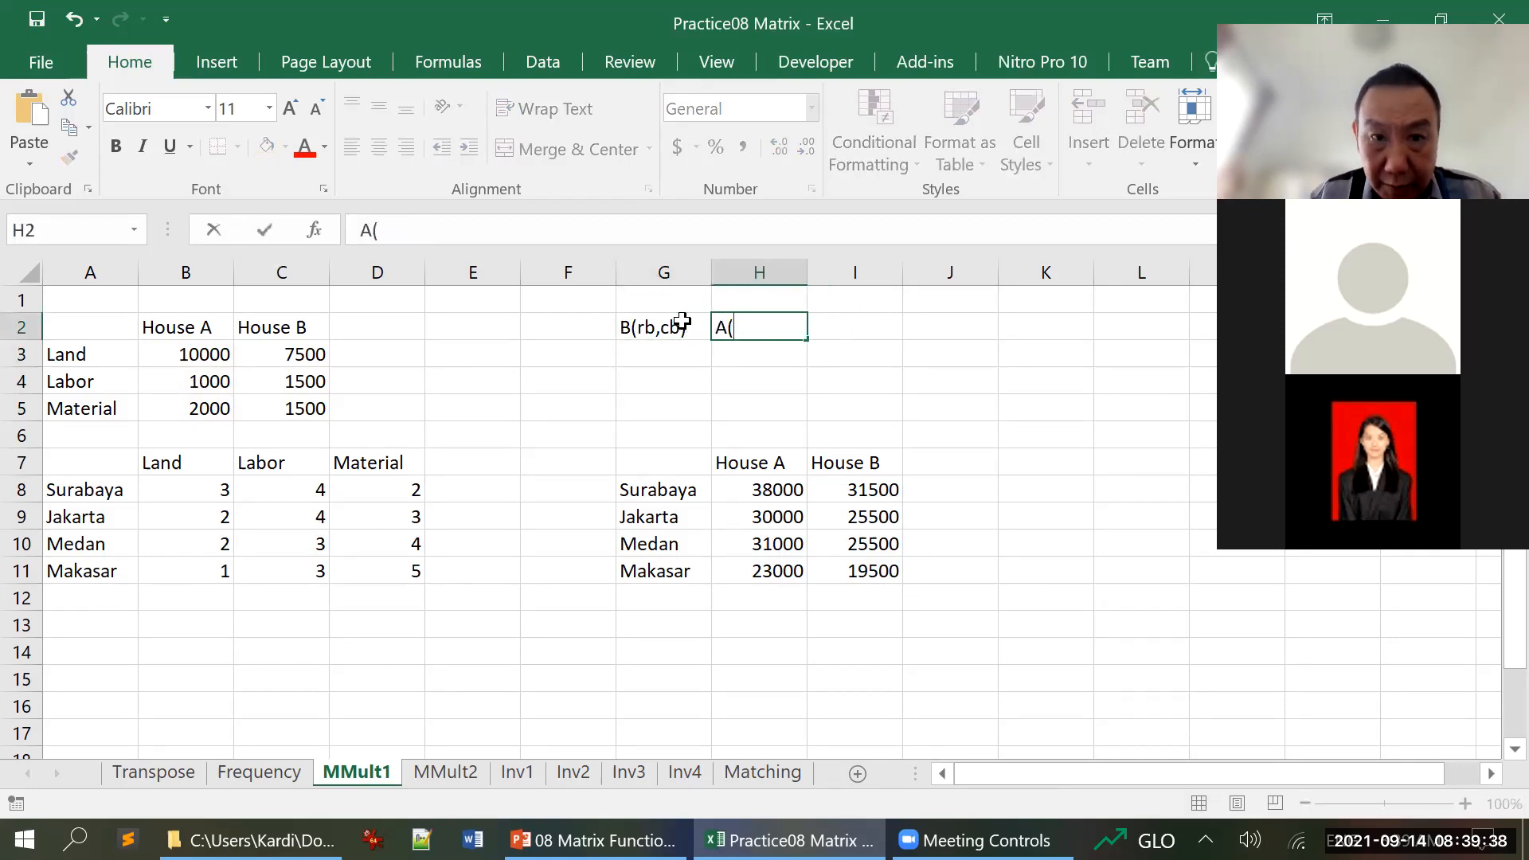
{"action": "type", "text": "ra,"}
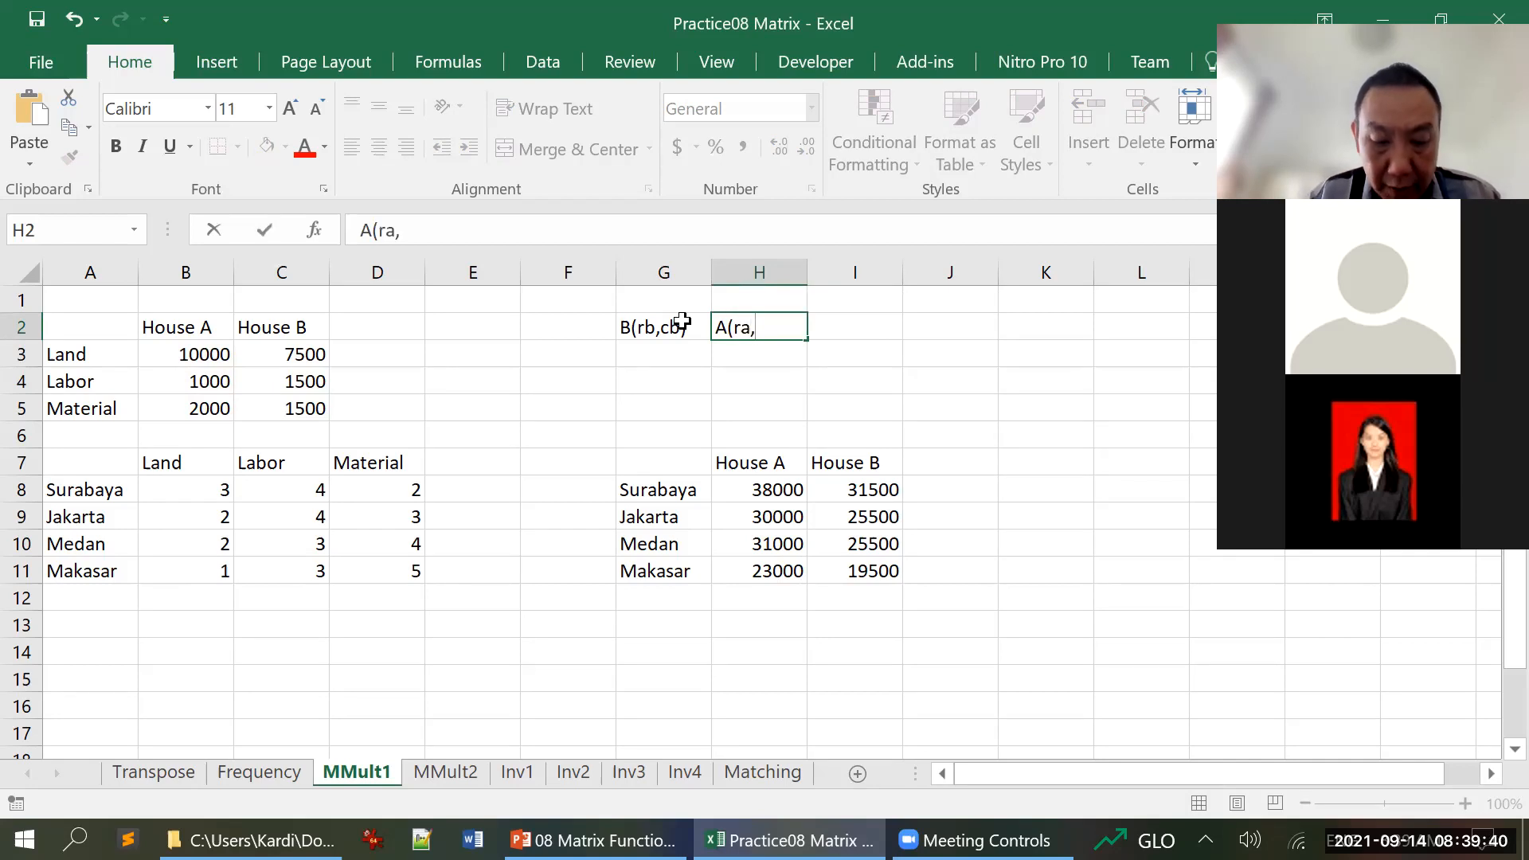
{"action": "type", "text": "ca)"}
{"action": "key", "text": "Return"}
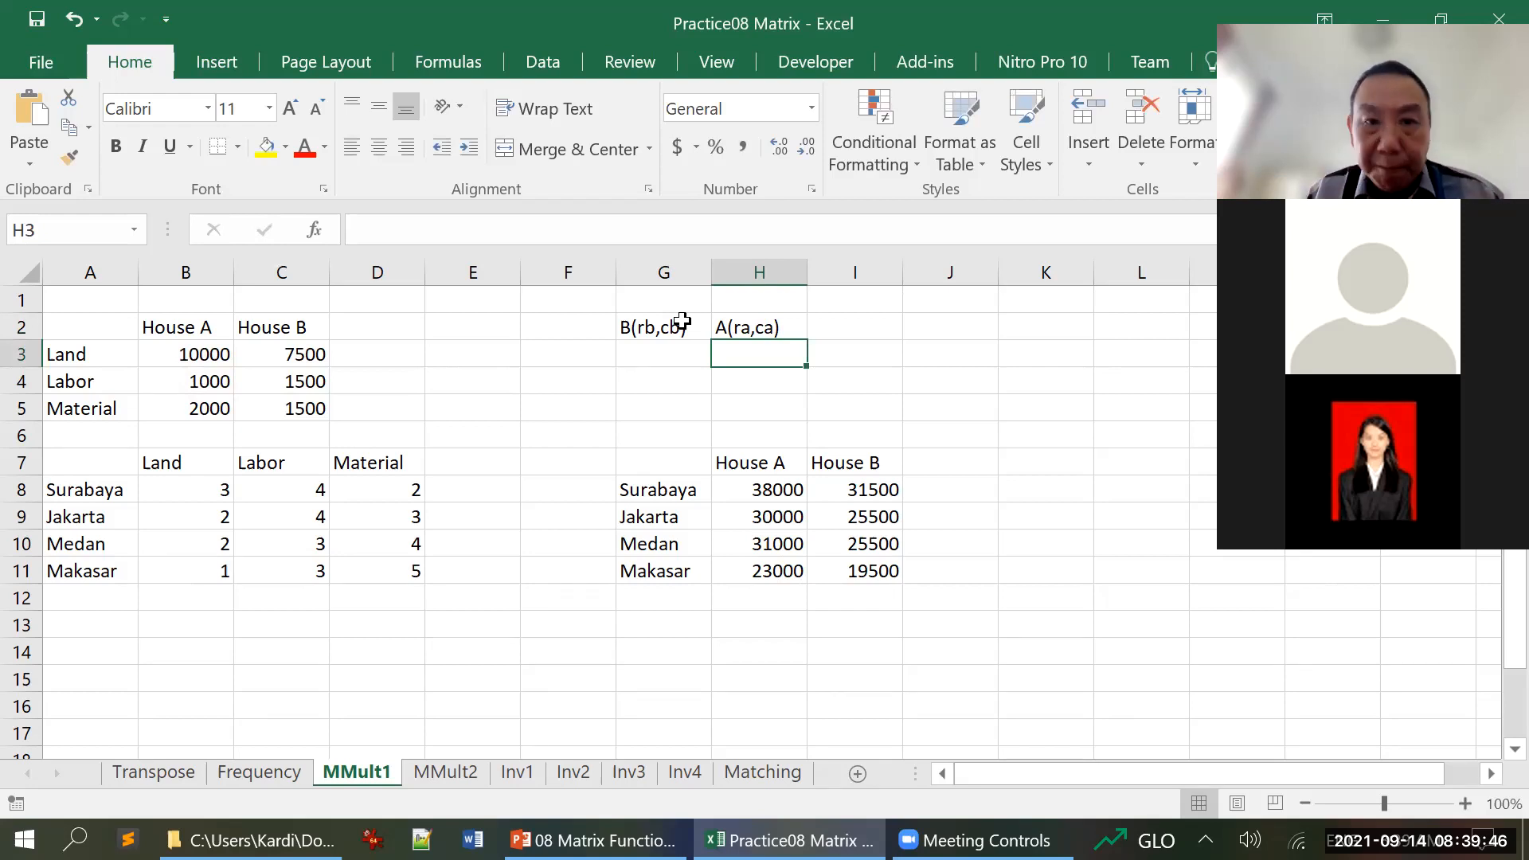
Enter the multiplication condition cb=ra in H3 and select G3 beneath the B(rb,cb) label
{"action": "type", "text": "cb"}
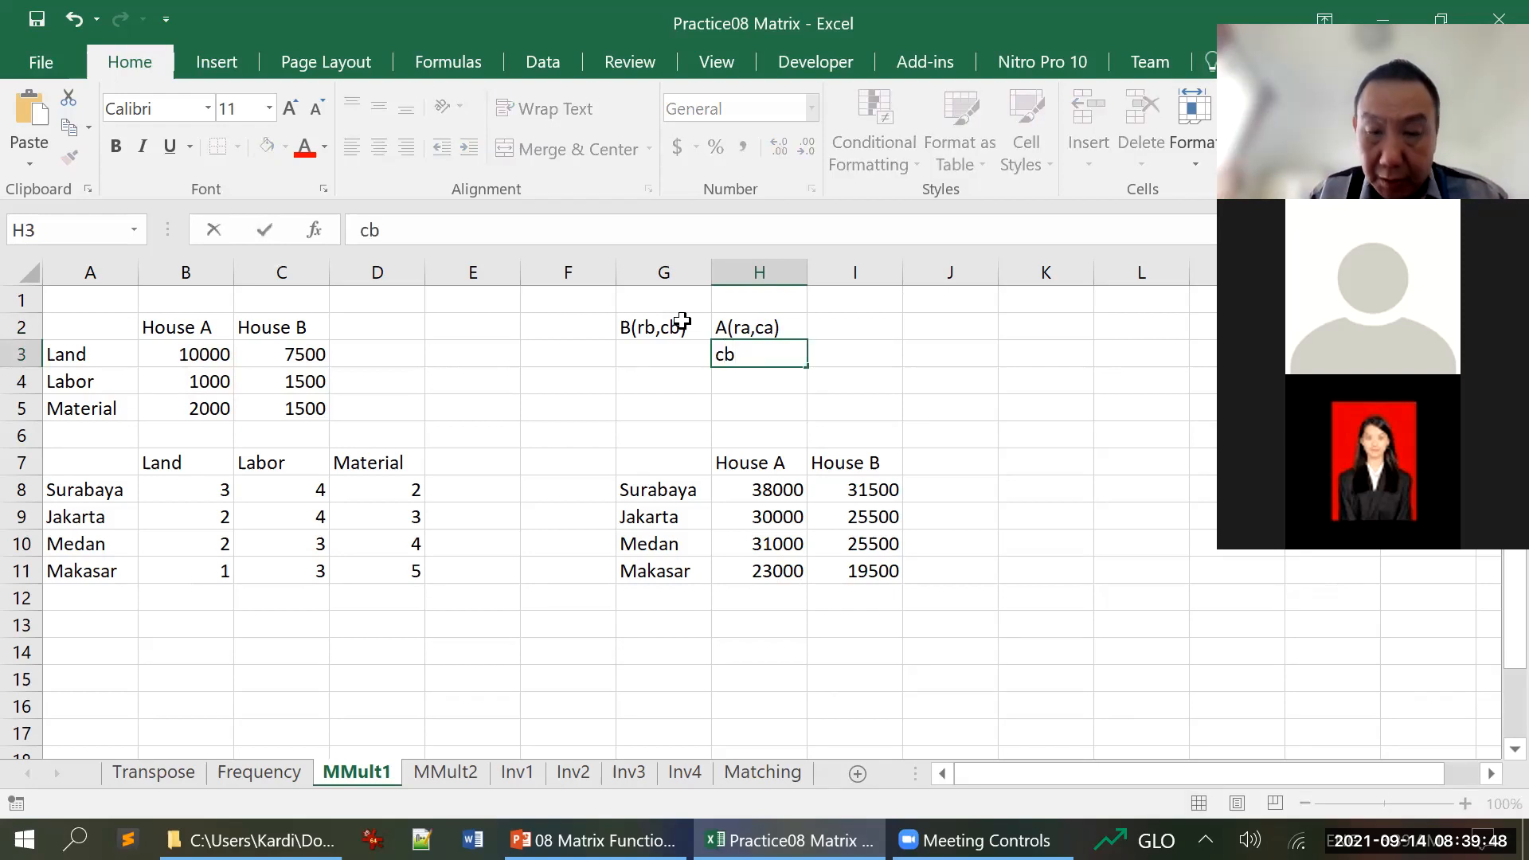
{"action": "type", "text": "=ra"}
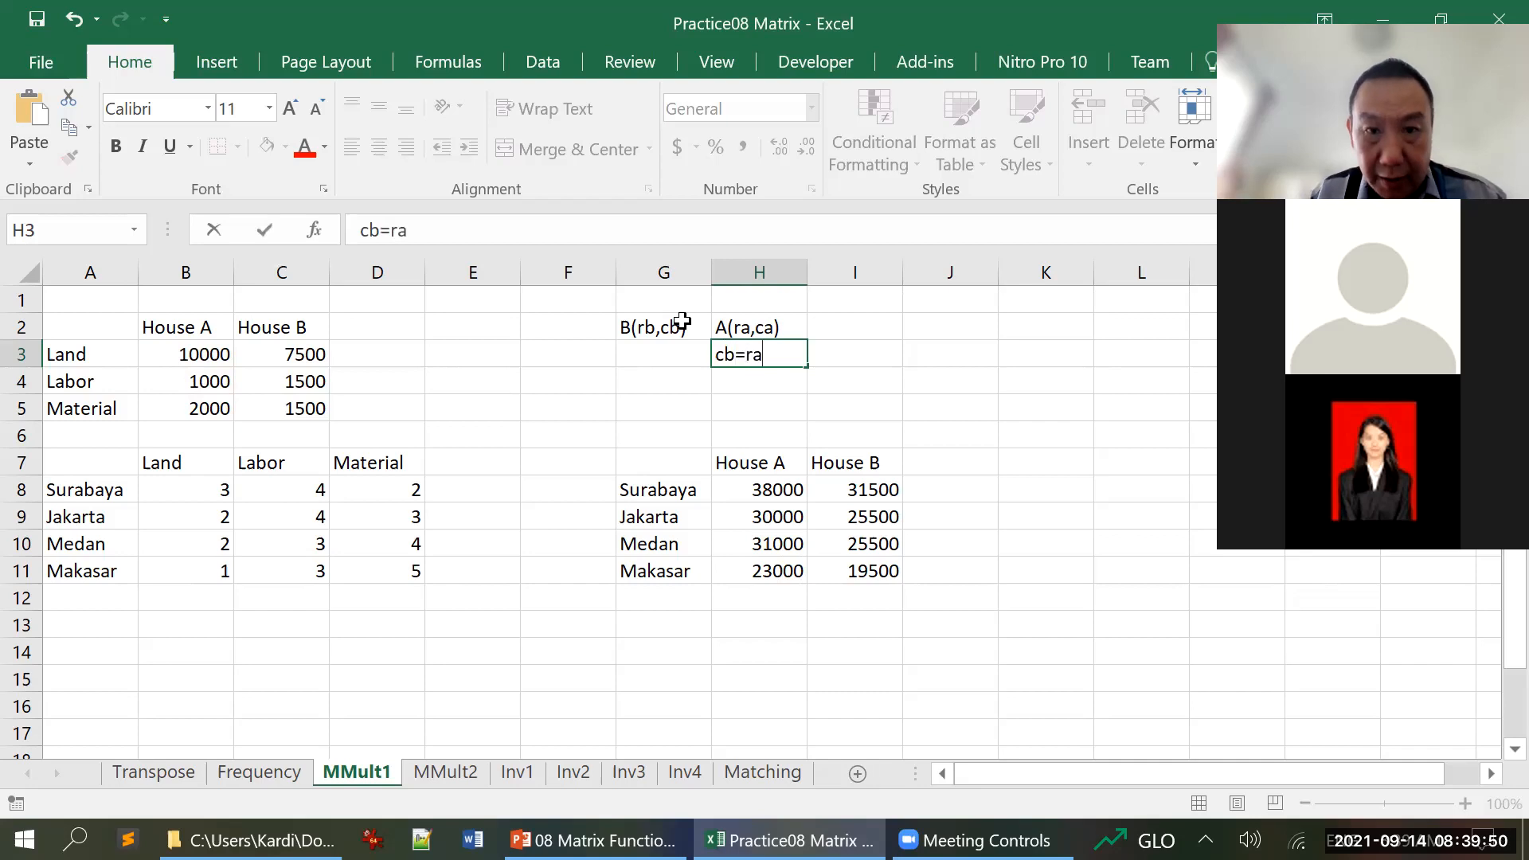
{"action": "key", "text": "Return"}
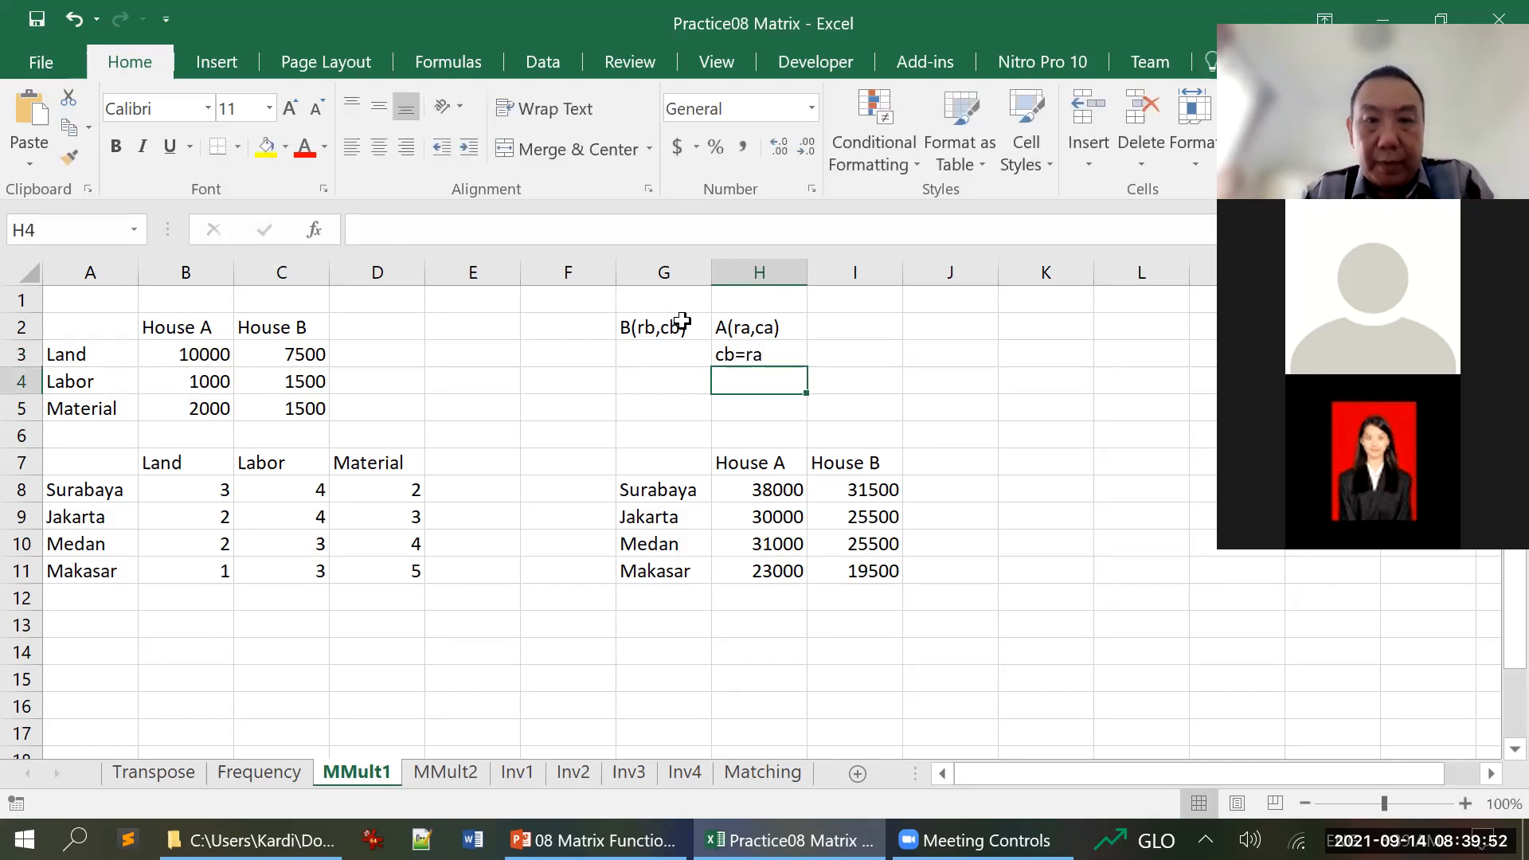
{"action": "key", "text": "Up"}
{"action": "key", "text": "Left"}
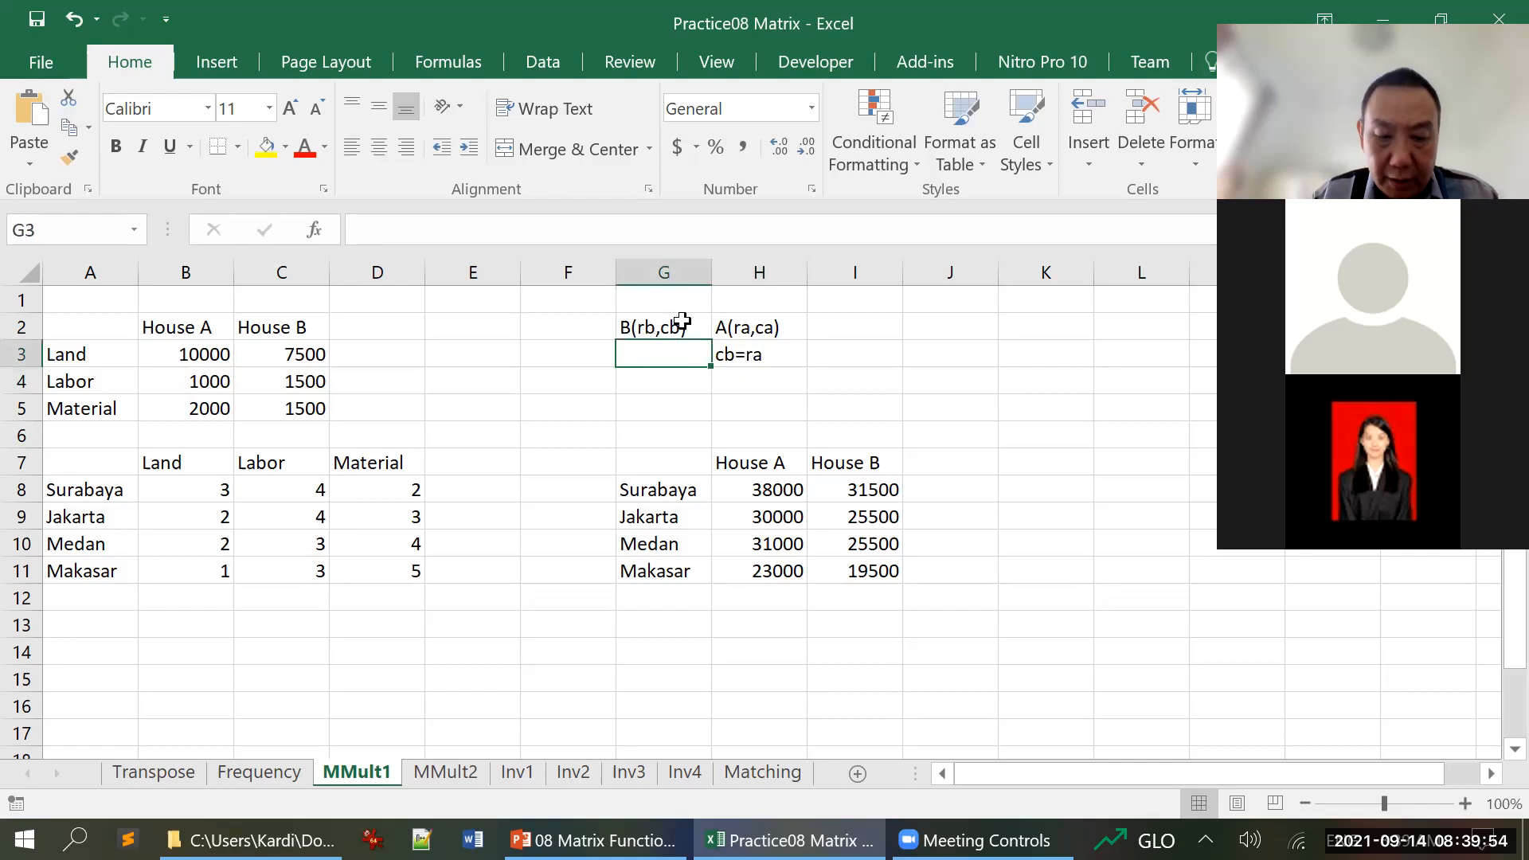
Enter the label criterion in G3 beside the cb=ra condition and the label result in G4 beneath it
{"action": "type", "text": "criterion"}
{"action": "key", "text": "Return"}
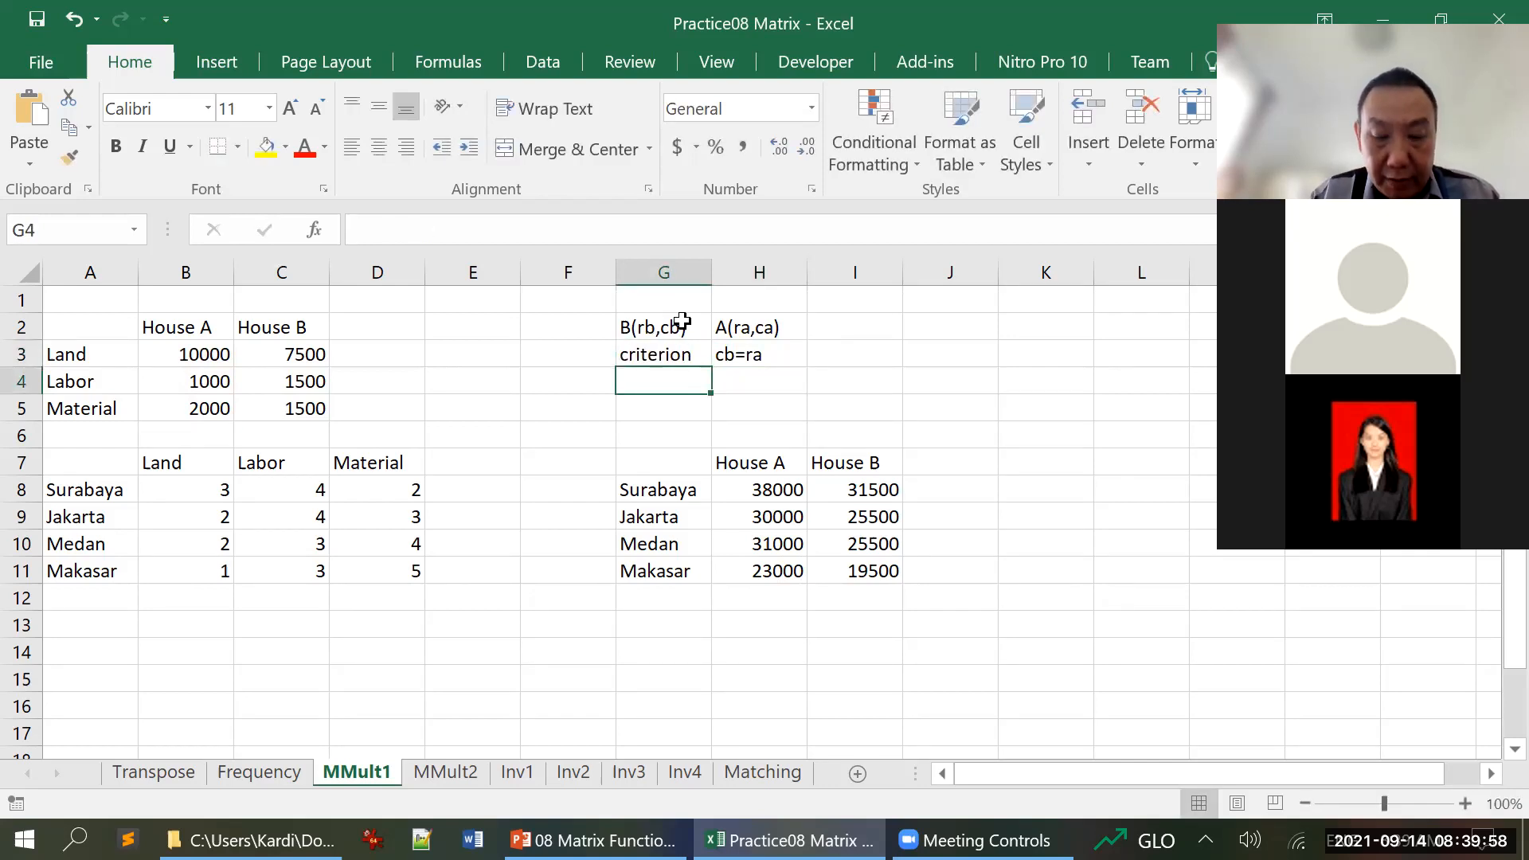
{"action": "type", "text": "result"}
{"action": "key", "text": "Return"}
{"action": "key", "text": "Up"}
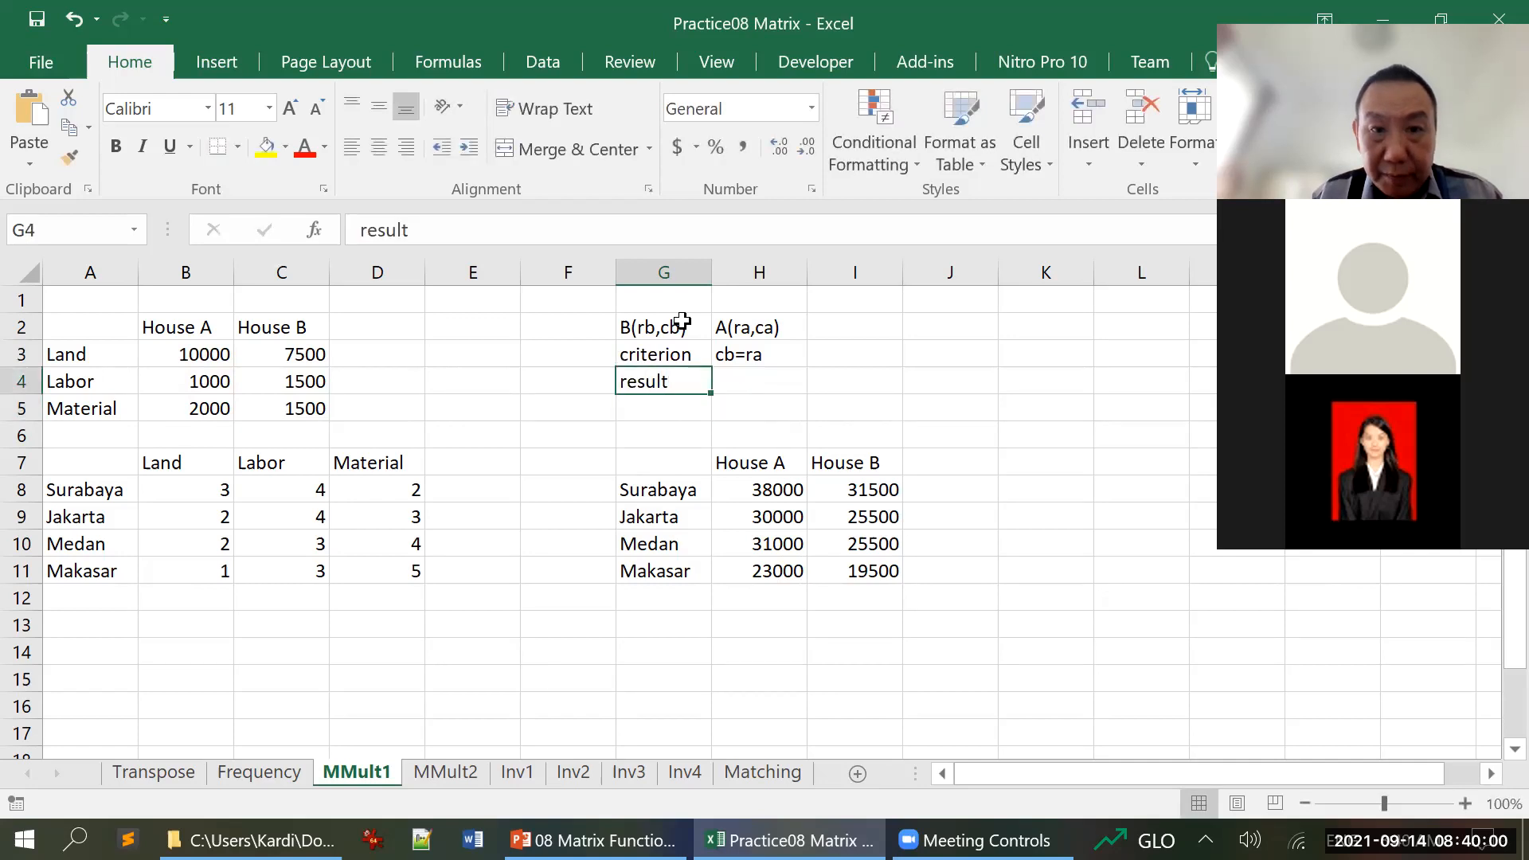
Enter the result dimension rb x ca in cell H4, beside the result label
{"action": "key", "text": "Right"}
{"action": "type", "text": "r"}
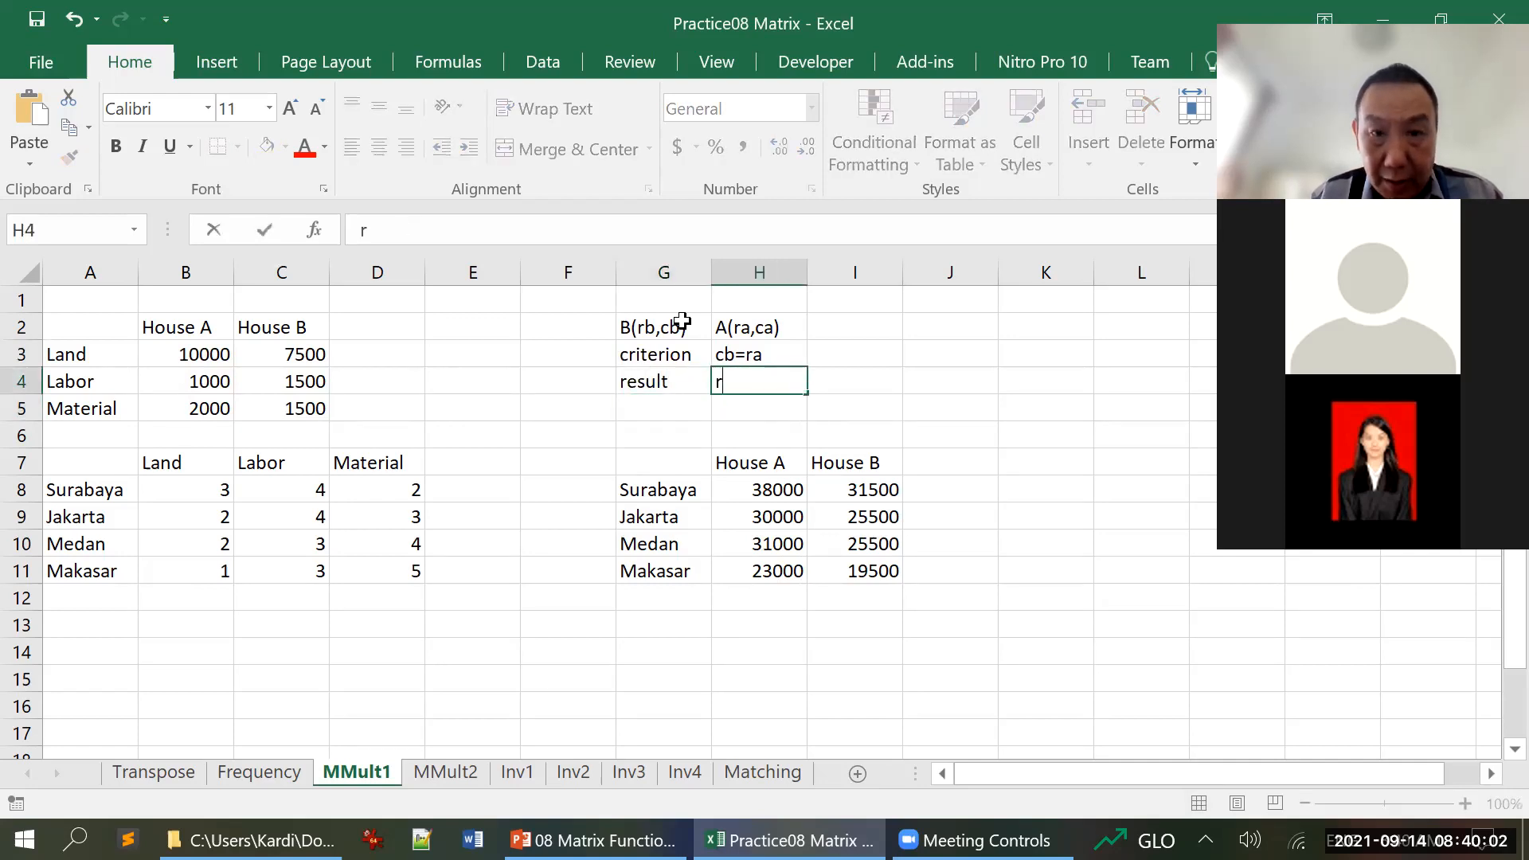
{"action": "type", "text": "b x"}
{"action": "key", "text": "BackSpace"}
{"action": "type", "text": "x "}
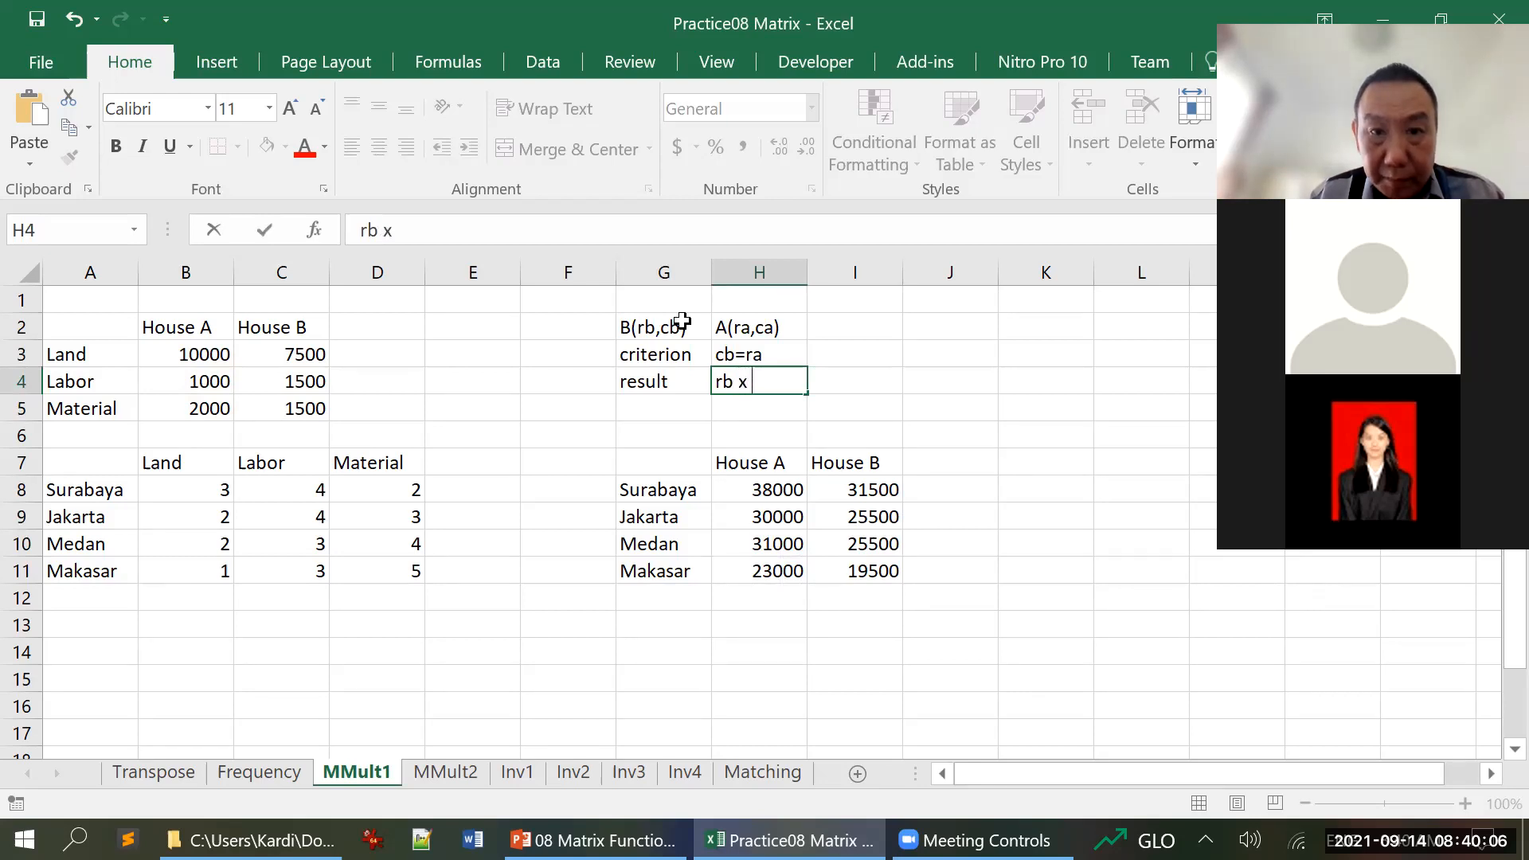
{"action": "type", "text": "ca"}
{"action": "key", "text": "Return"}
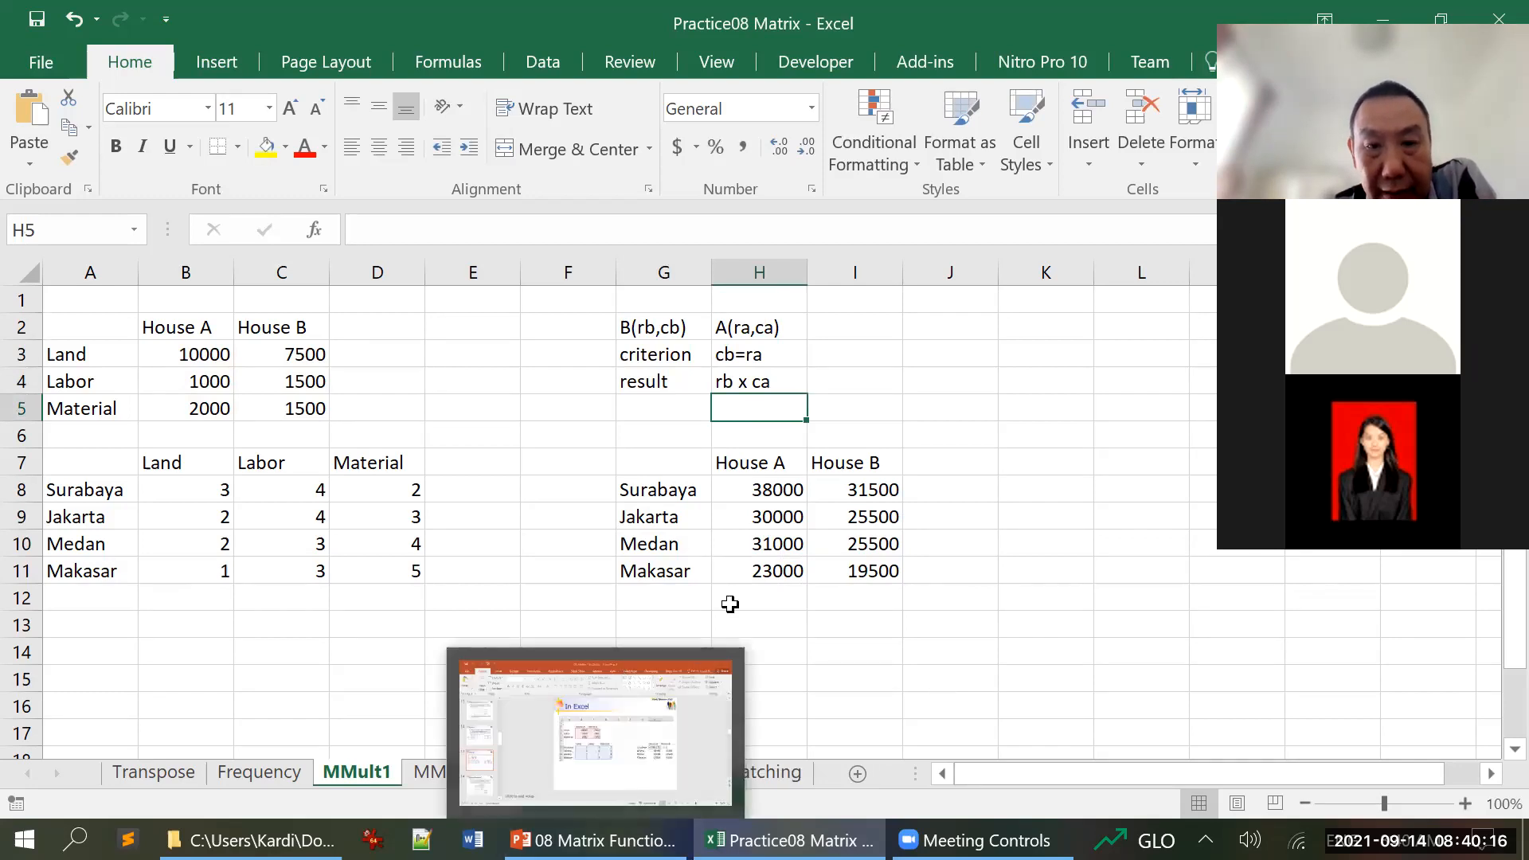
Switch to the 08 Matrix Functions presentation in PowerPoint and show the Business Problem-2 slide
{"action": "left_click", "coordinate": [760, 596]}
{"action": "left_click", "coordinate": [593, 840]}
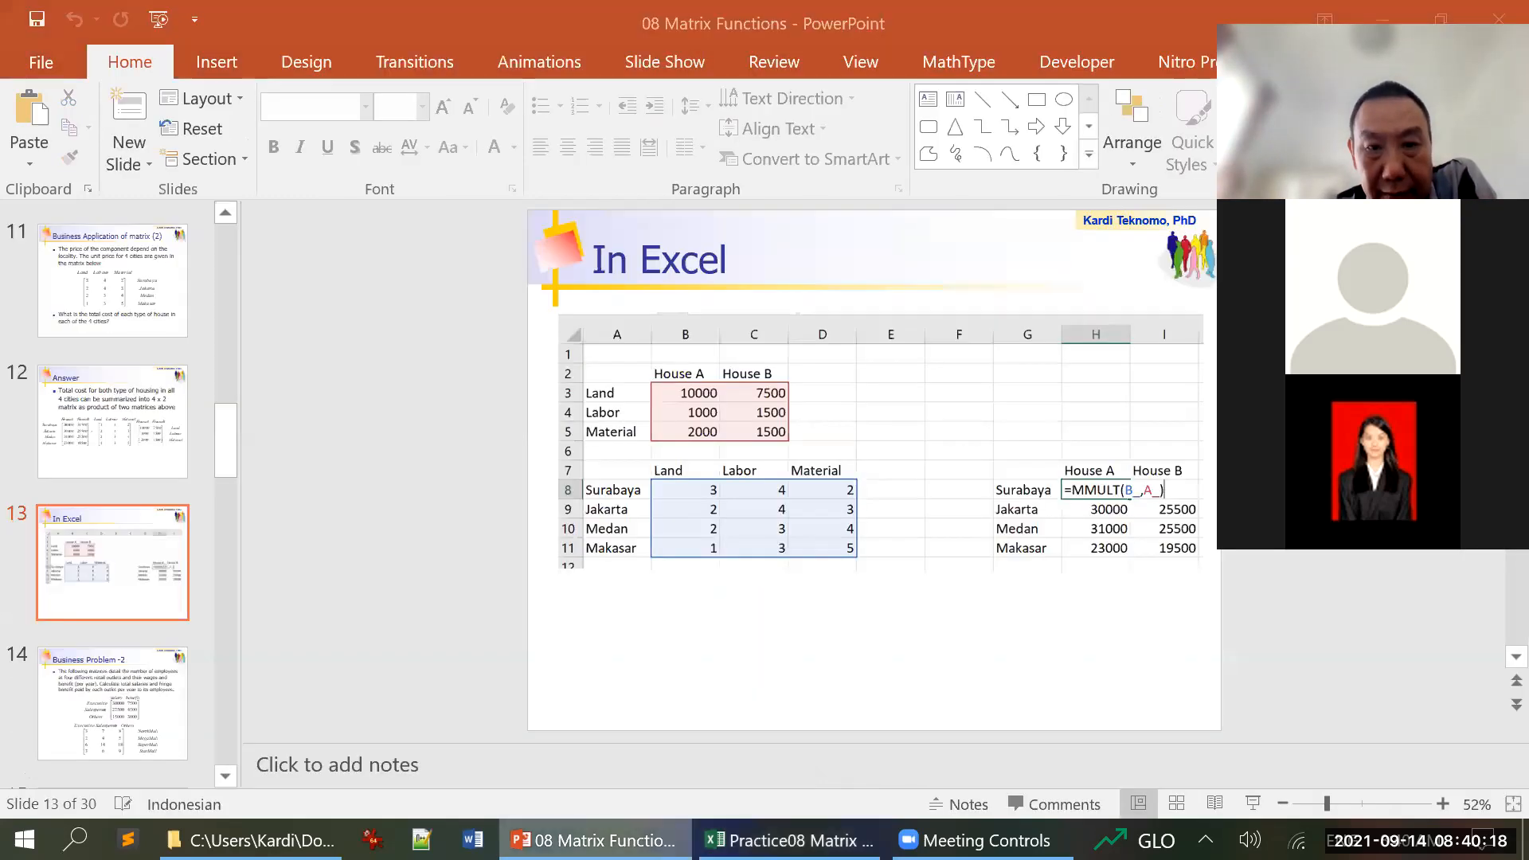
{"action": "scroll", "coordinate": [624, 649], "scroll_direction": "down", "scroll_amount": 1}
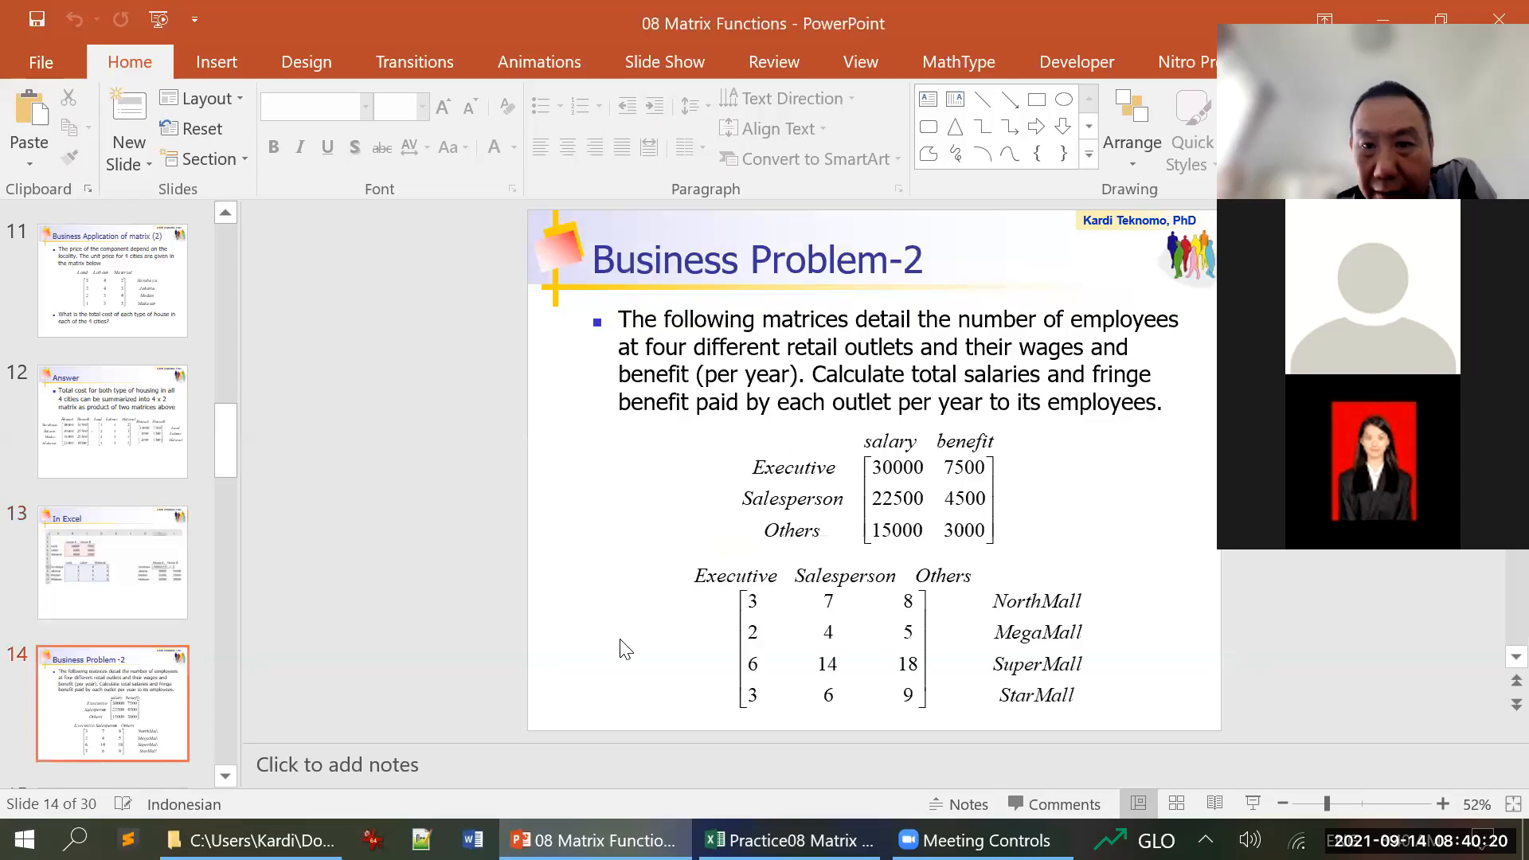
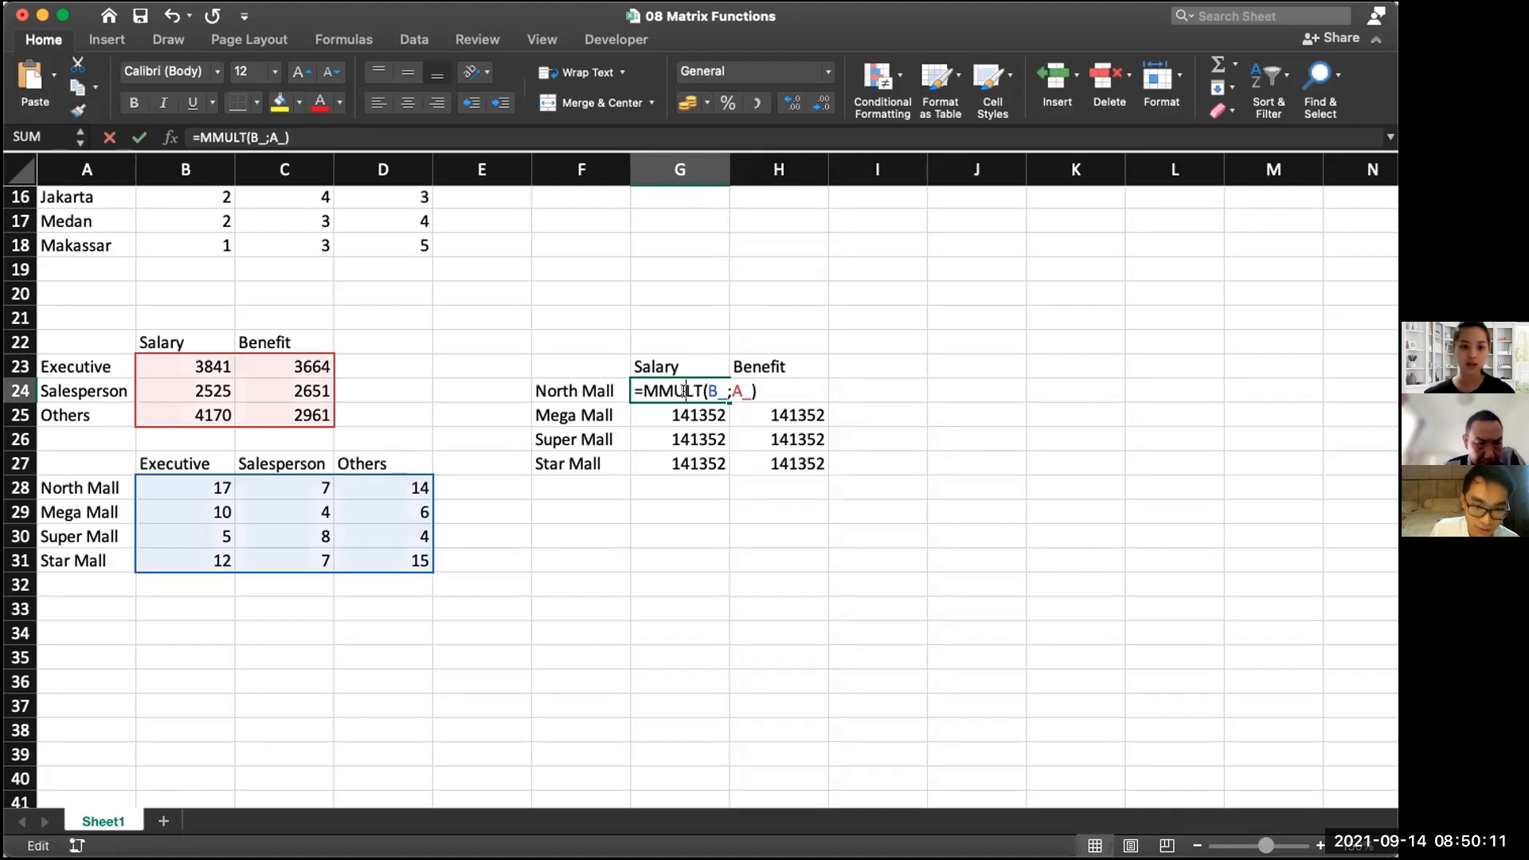
Confirm =MMULT(B_;A_) in G24 as an array formula and reopen it to examine the ranges it multiplies
{"action": "key", "text": "ctrl+shift+Return"}
{"action": "left_click", "coordinate": [463, 526]}
{"action": "left_click", "coordinate": [658, 390]}
{"action": "double_click", "coordinate": [658, 391]}
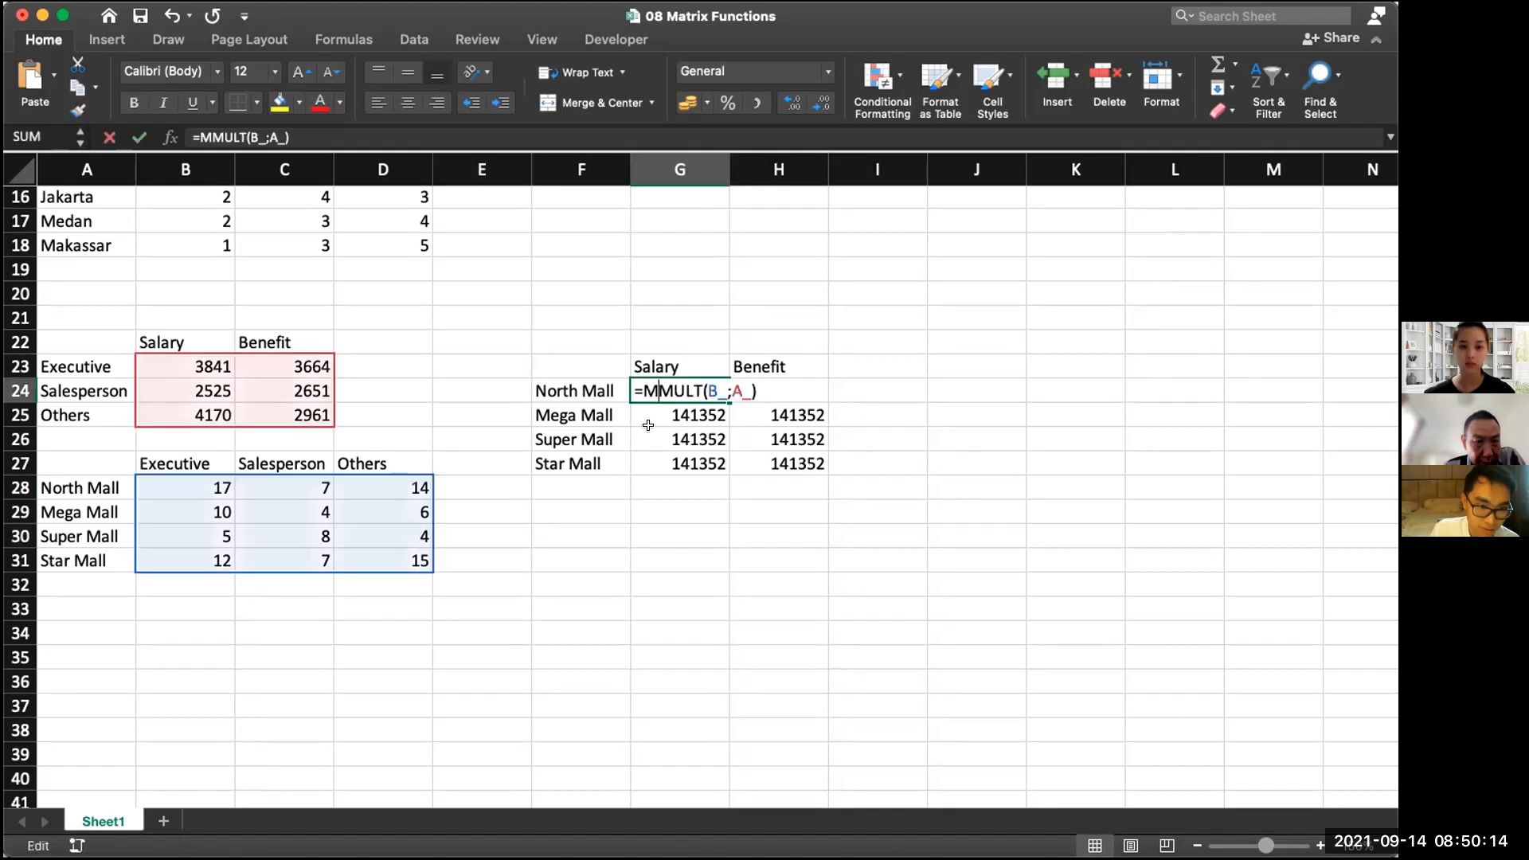
{"action": "left_click", "coordinate": [574, 516]}
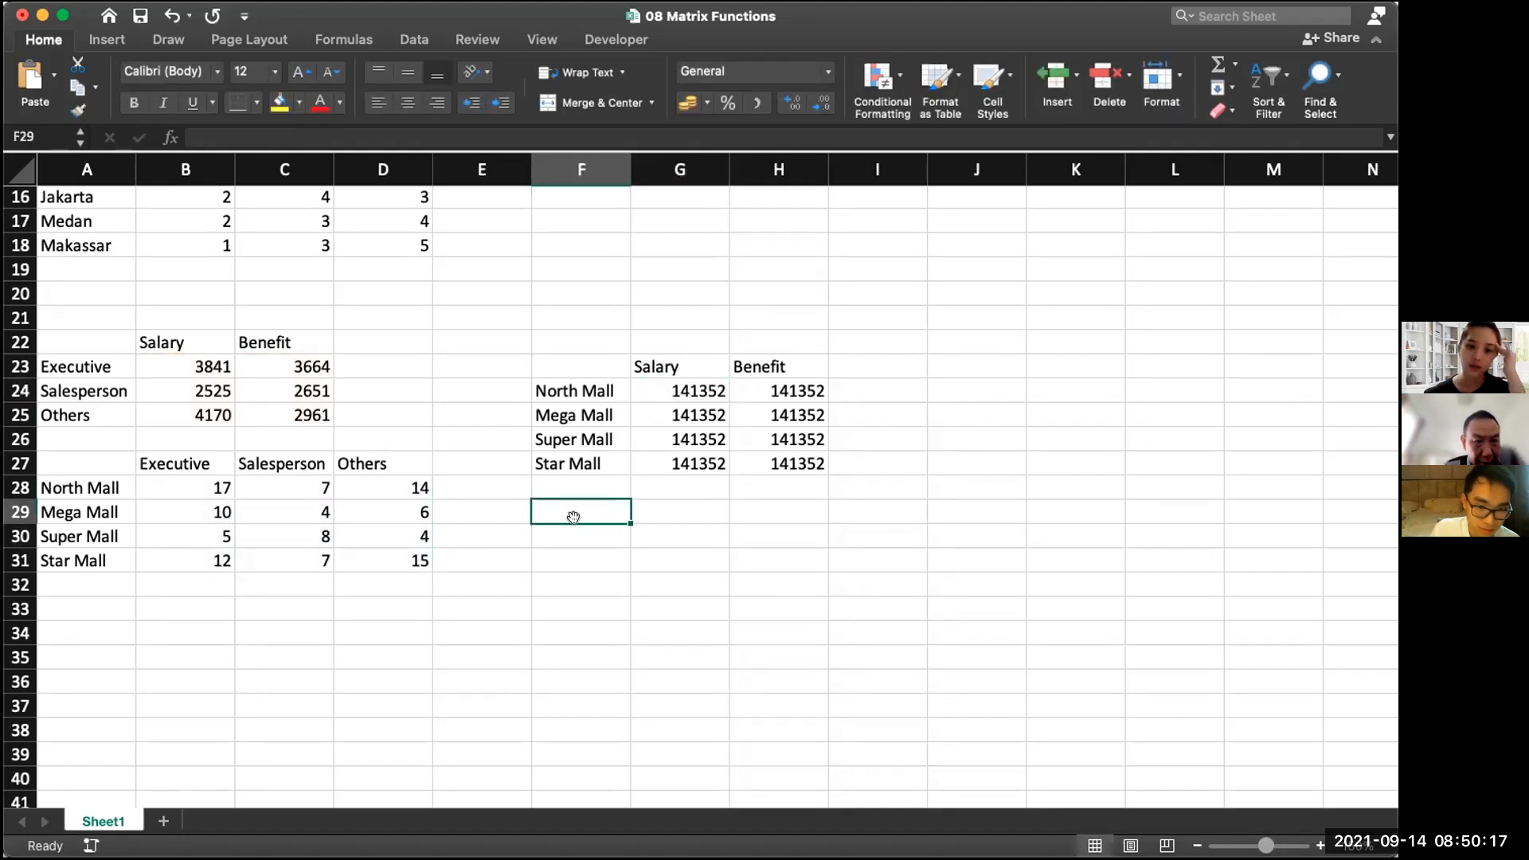
{"action": "left_click", "coordinate": [699, 388]}
{"action": "double_click", "coordinate": [653, 391]}
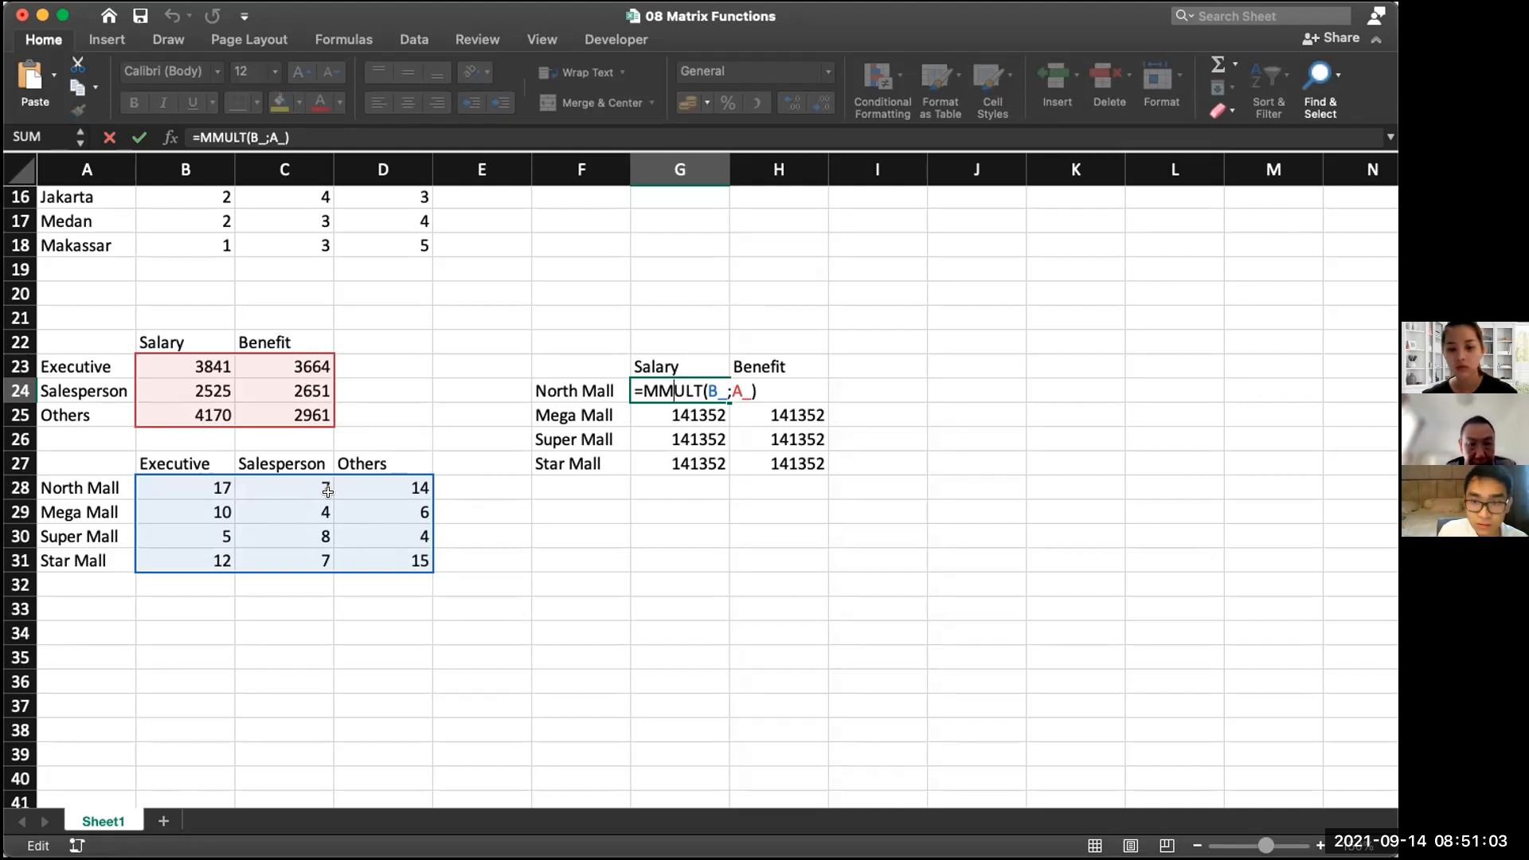
{"action": "left_click", "coordinate": [487, 508]}
Check that the Salesperson salary in B24 and the Others salary and benefit in B25 and C25 are plain values
{"action": "left_click", "coordinate": [224, 389]}
{"action": "double_click", "coordinate": [224, 389]}
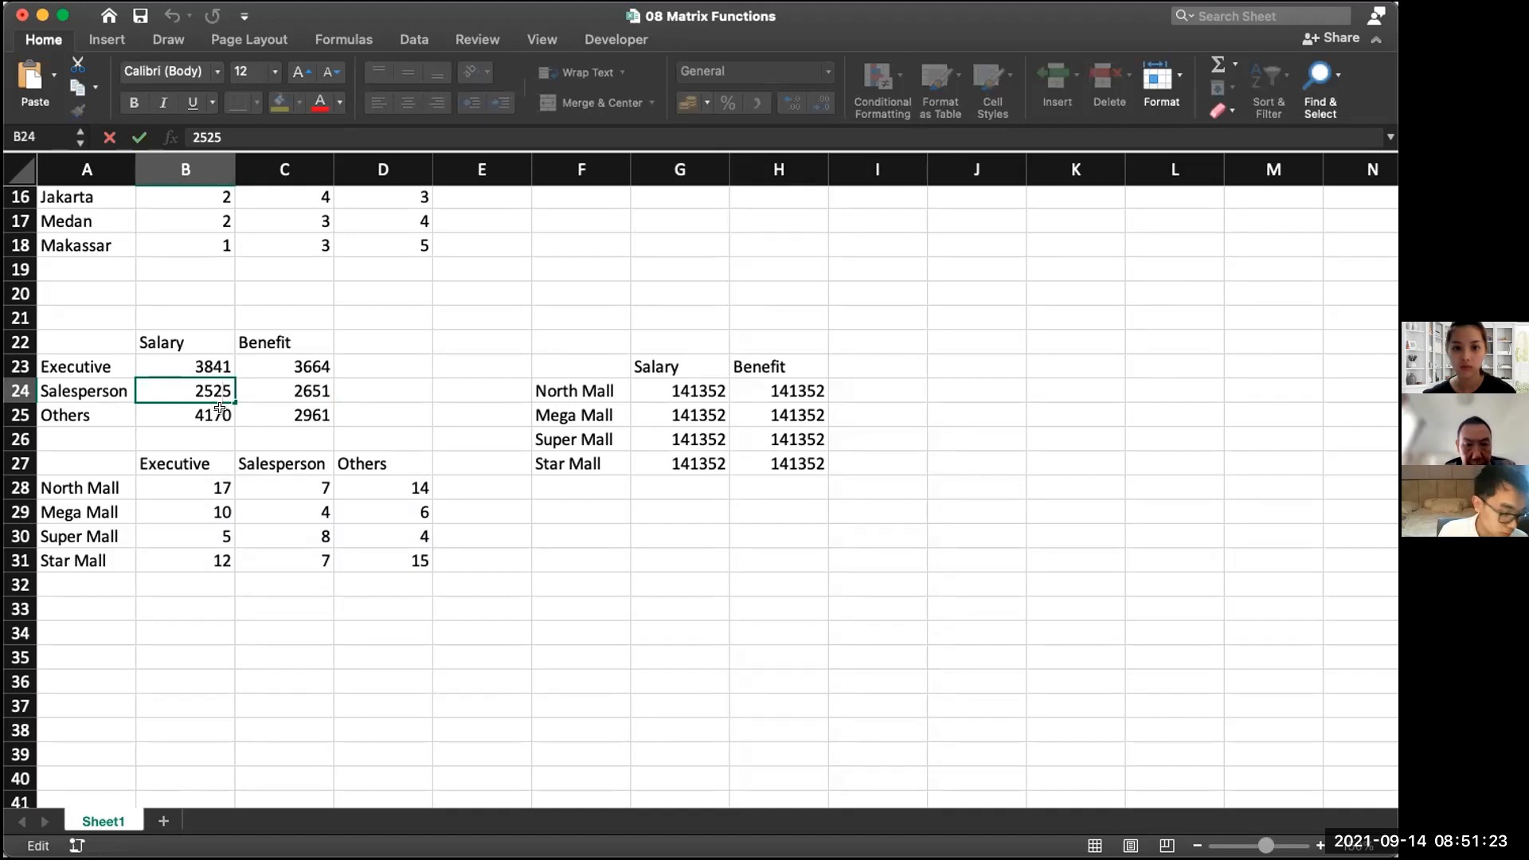
{"action": "double_click", "coordinate": [221, 410]}
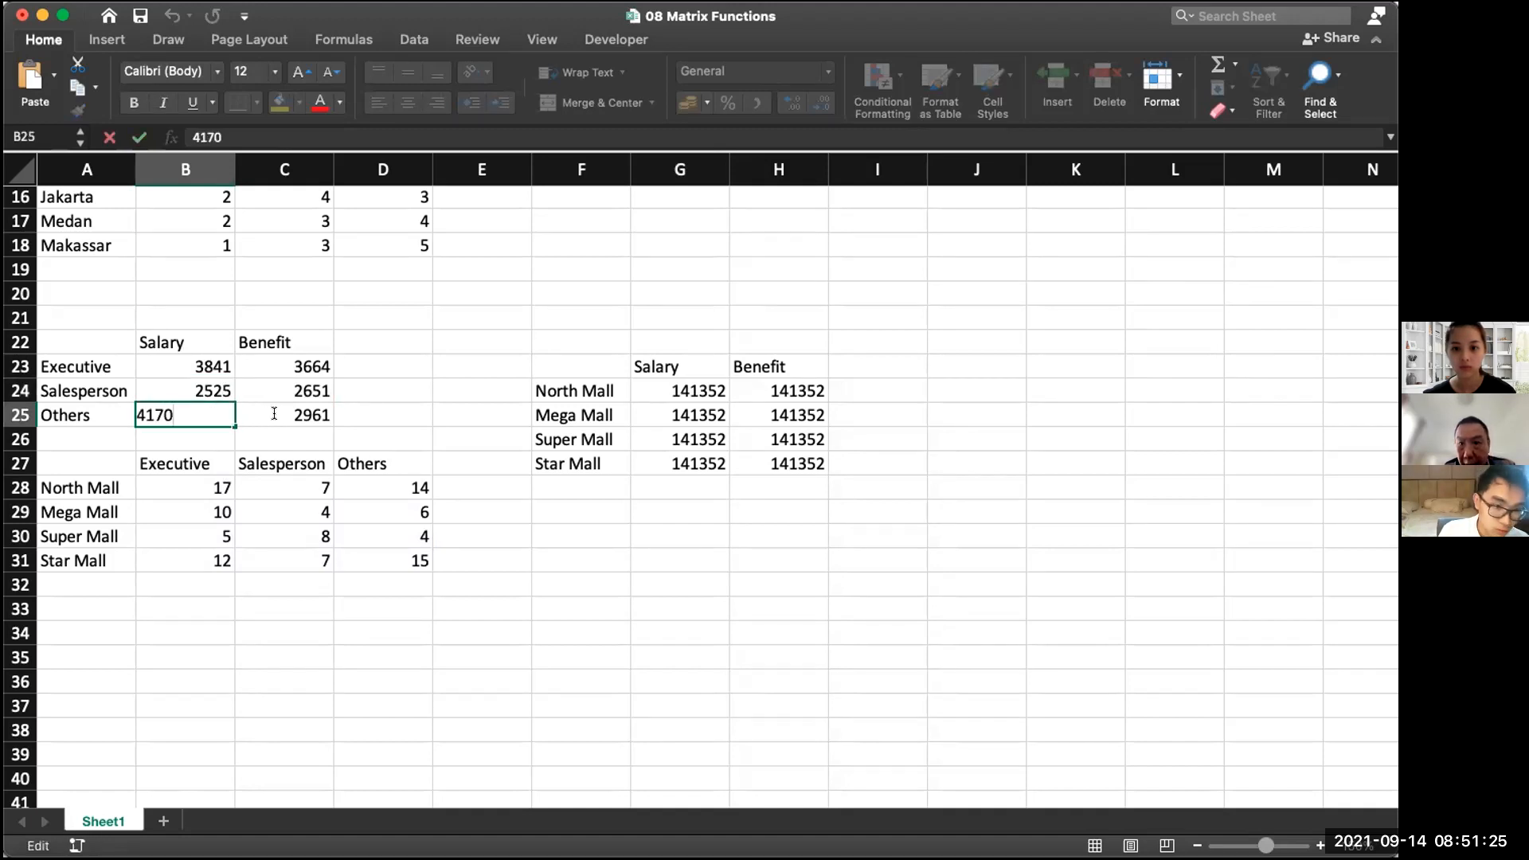
{"action": "double_click", "coordinate": [274, 414]}
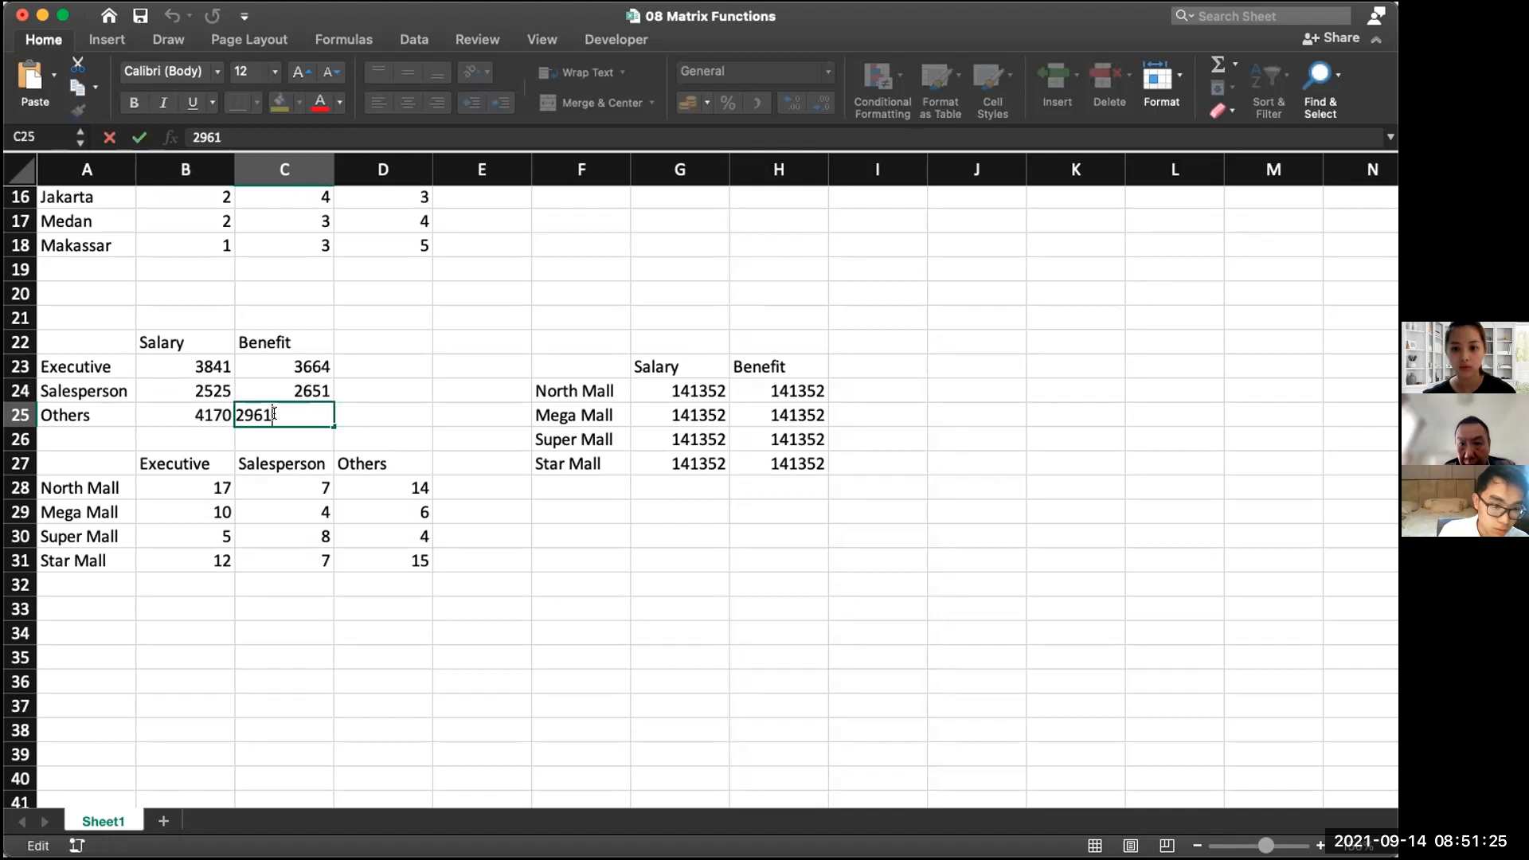
{"action": "left_click", "coordinate": [383, 414]}
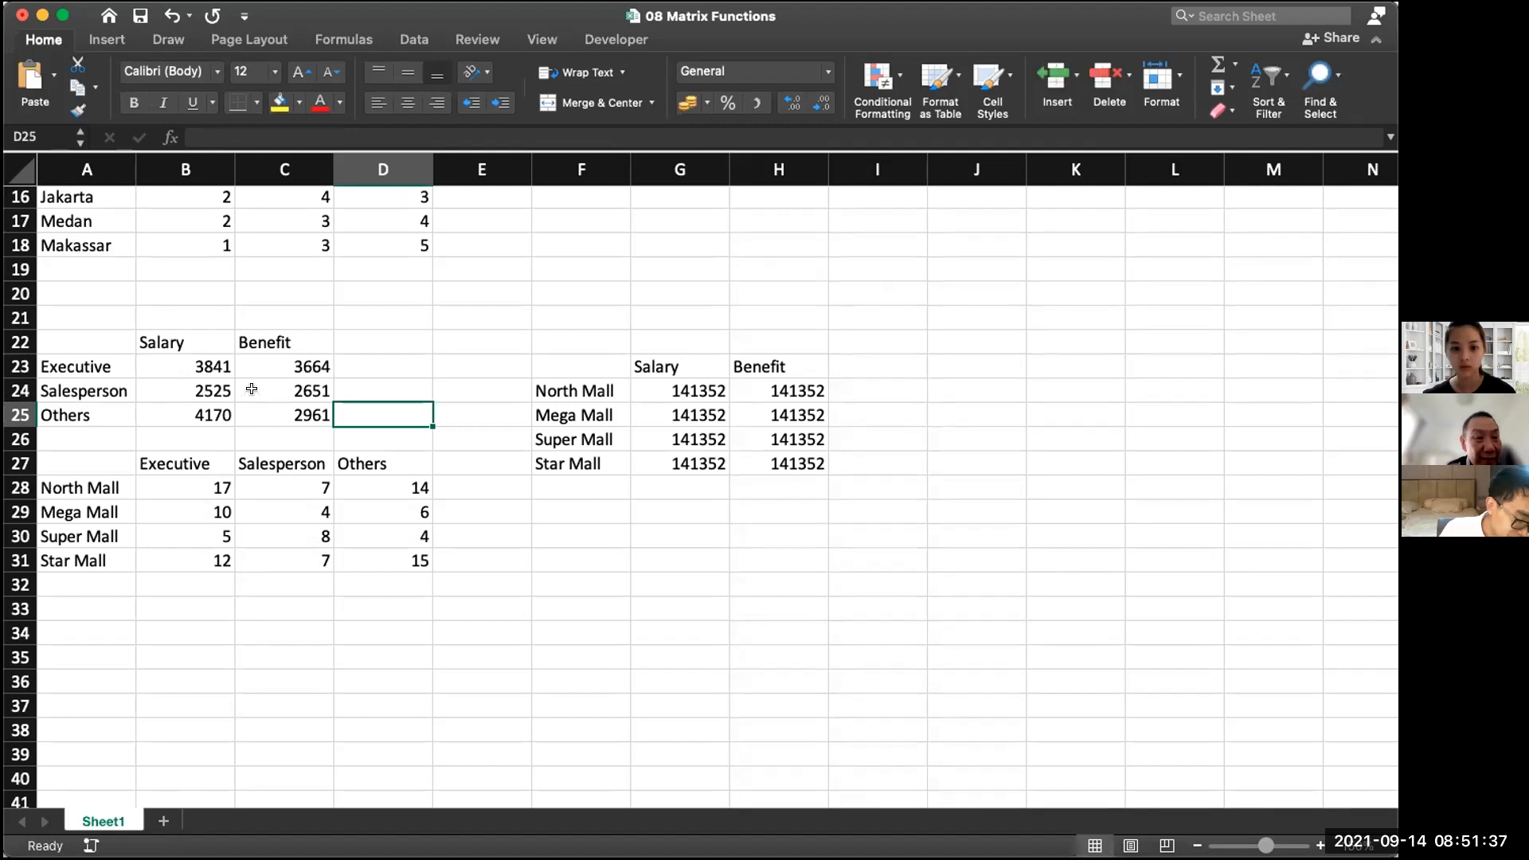
Inspect the Mega Mall salary formula in G25 and compare it with the Others benefit value in C25
{"action": "double_click", "coordinate": [697, 422]}
{"action": "left_click", "coordinate": [488, 533]}
{"action": "left_click", "coordinate": [252, 408]}
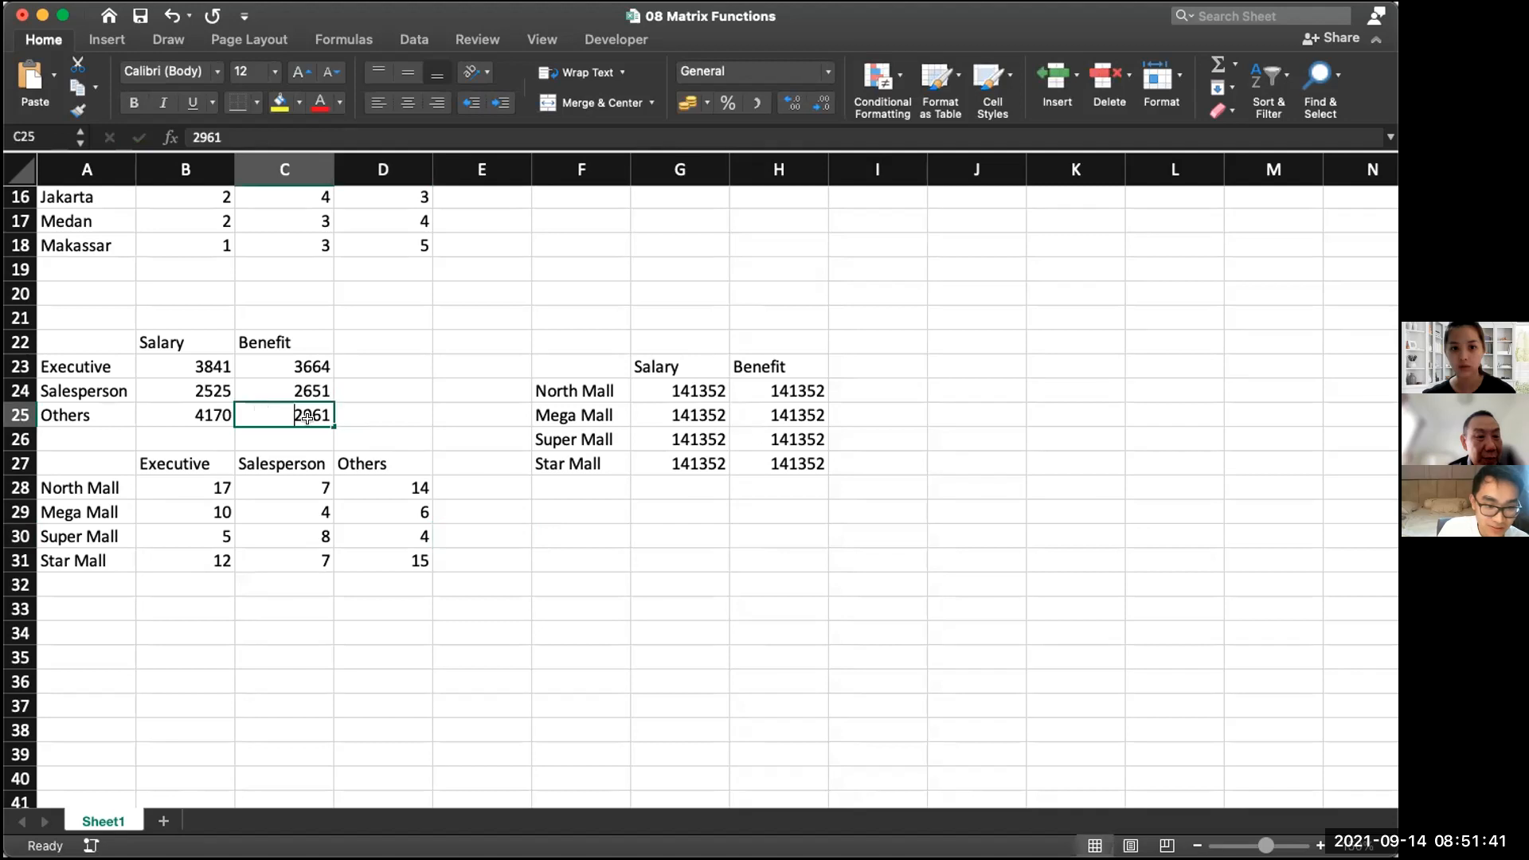
{"action": "double_click", "coordinate": [676, 415]}
{"action": "left_click", "coordinate": [663, 507]}
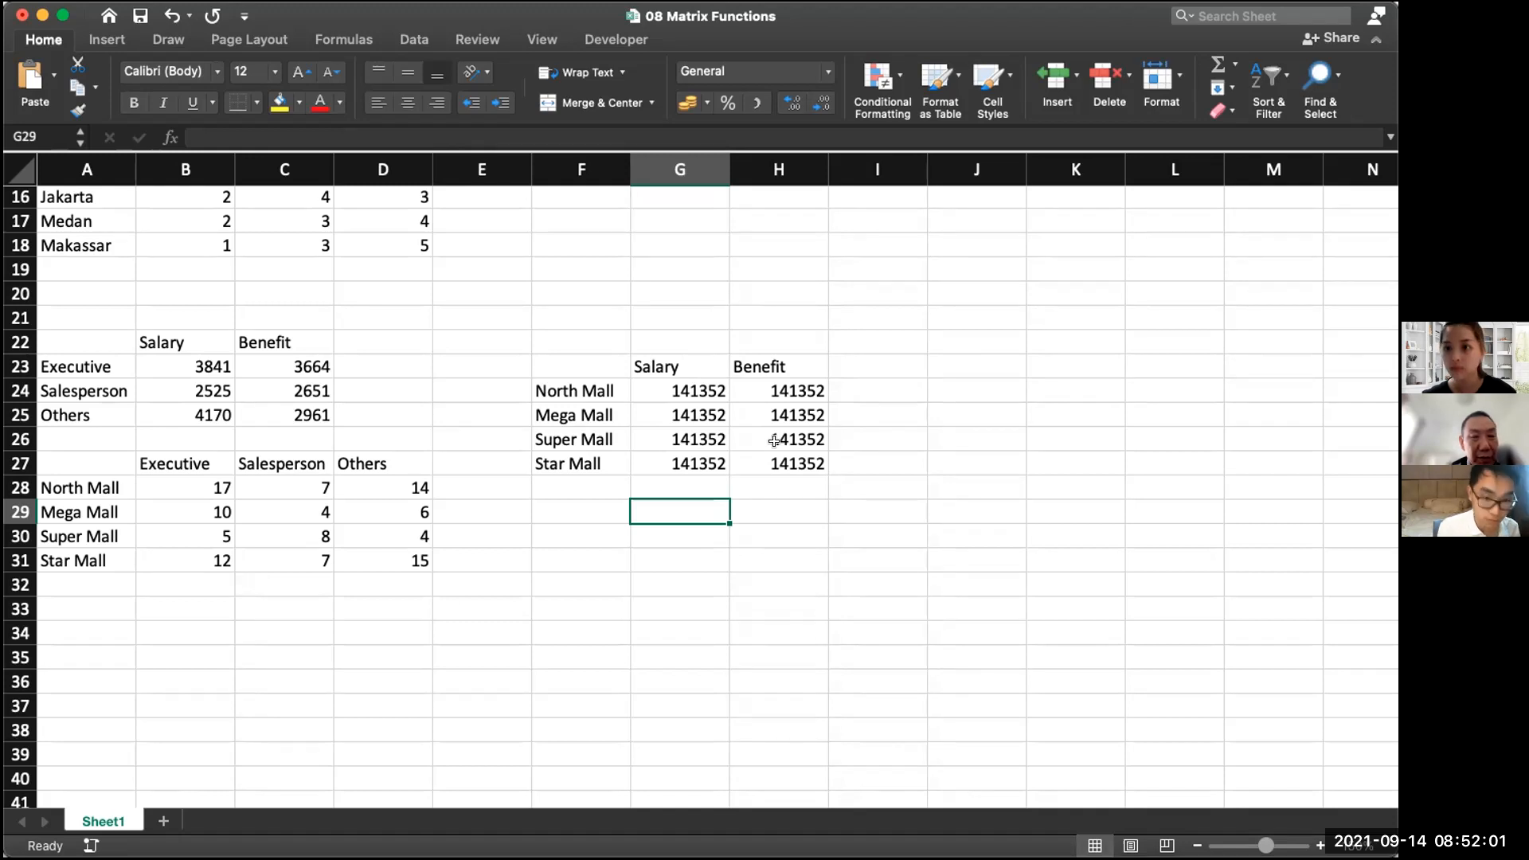
Set the Executive salary in B23 to 4000 to test how the MMULT results respond
{"action": "double_click", "coordinate": [209, 362]}
{"action": "double_click", "coordinate": [208, 362]}
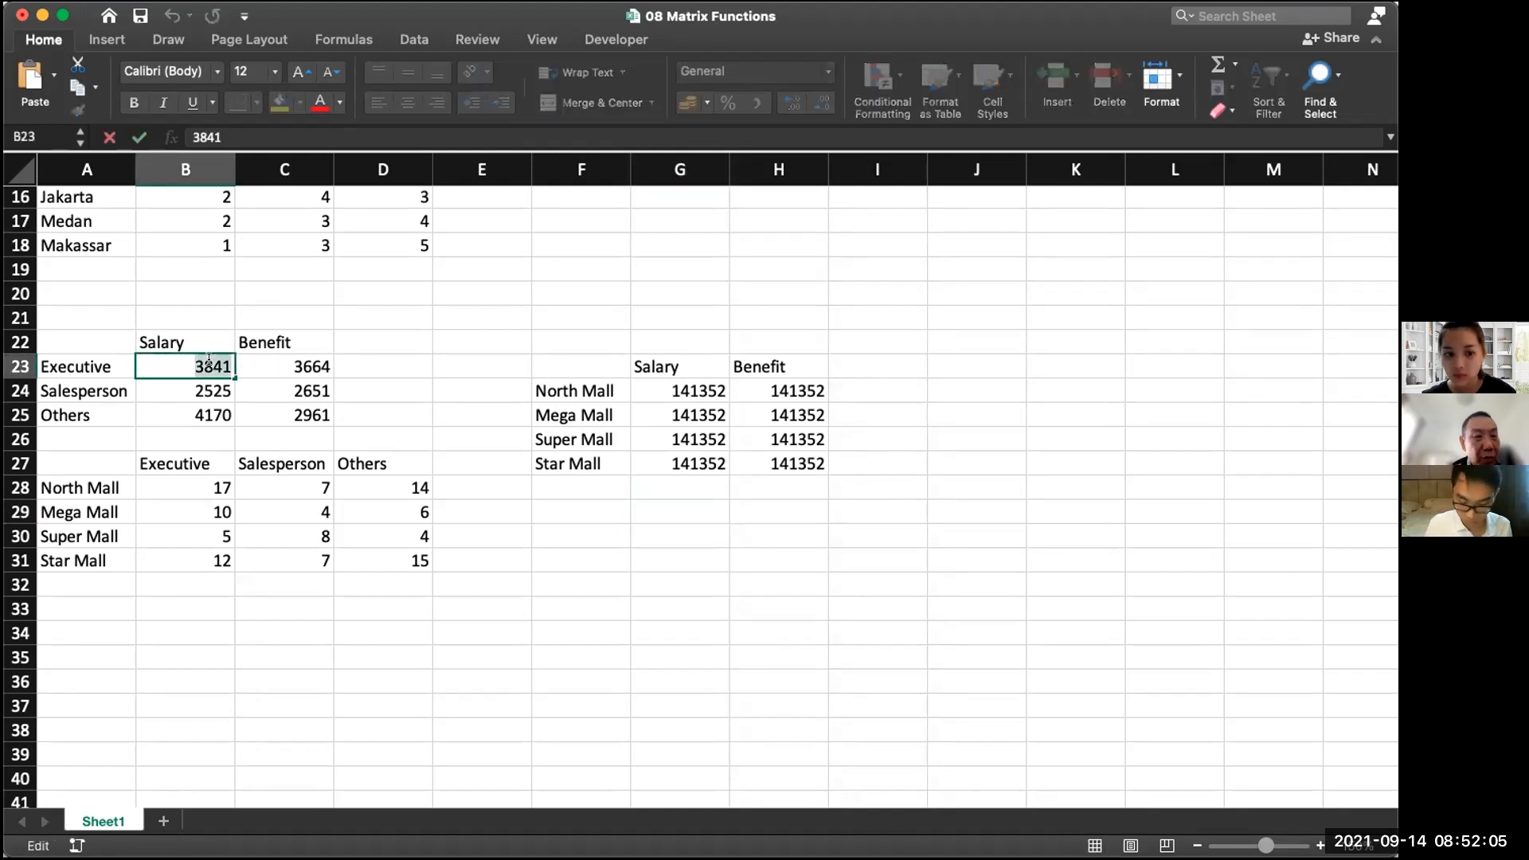
{"action": "type", "text": "4000"}
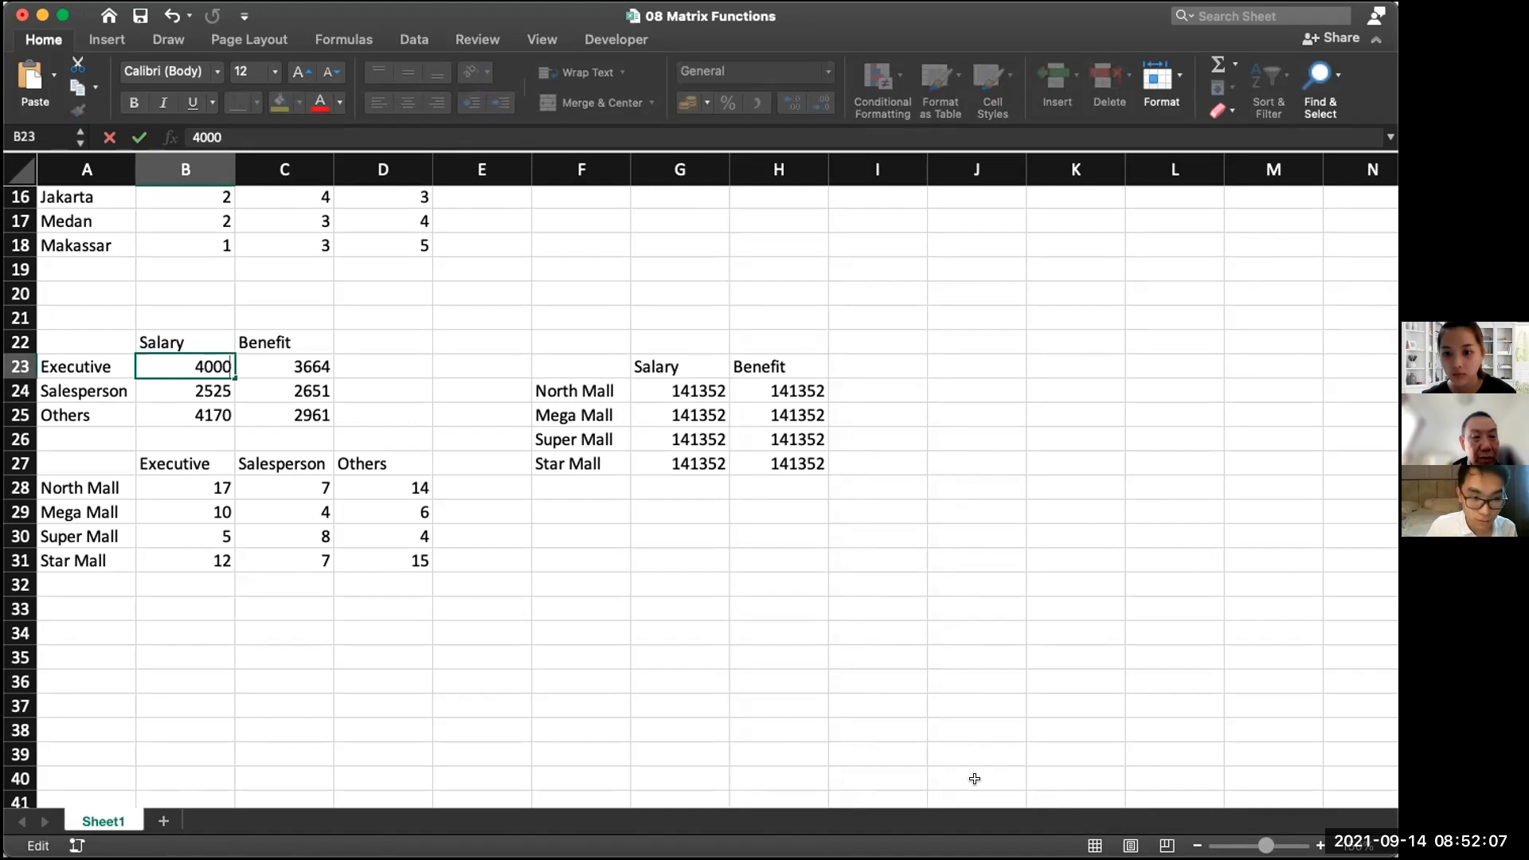
{"action": "left_click", "coordinate": [709, 655]}
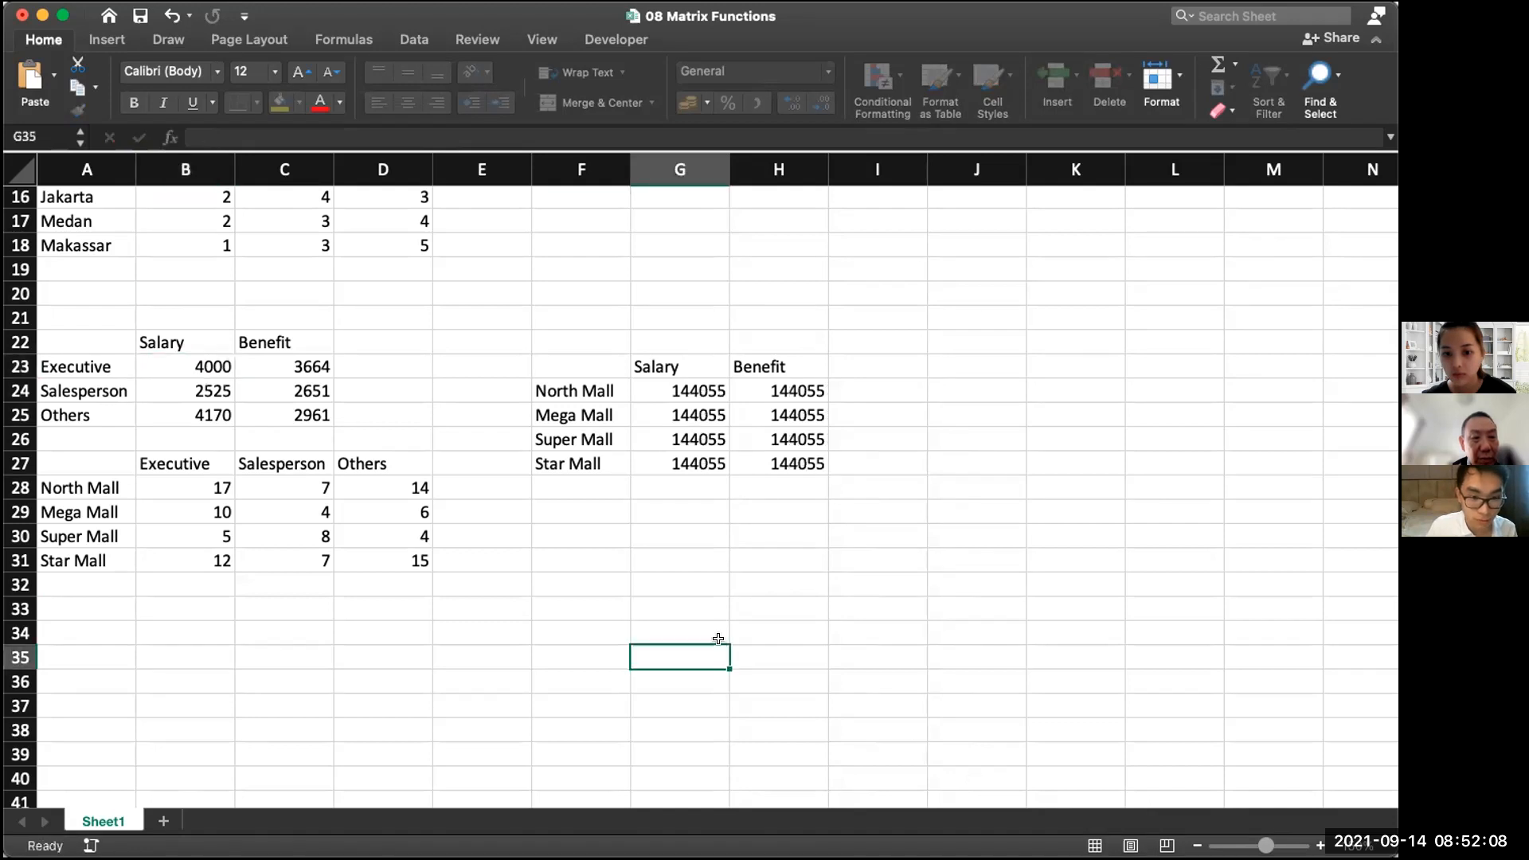
Set the Executive salary in B23 to 2 as a test value for the MMULT results
{"action": "double_click", "coordinate": [209, 360]}
{"action": "key", "text": "Escape"}
{"action": "double_click", "coordinate": [167, 361]}
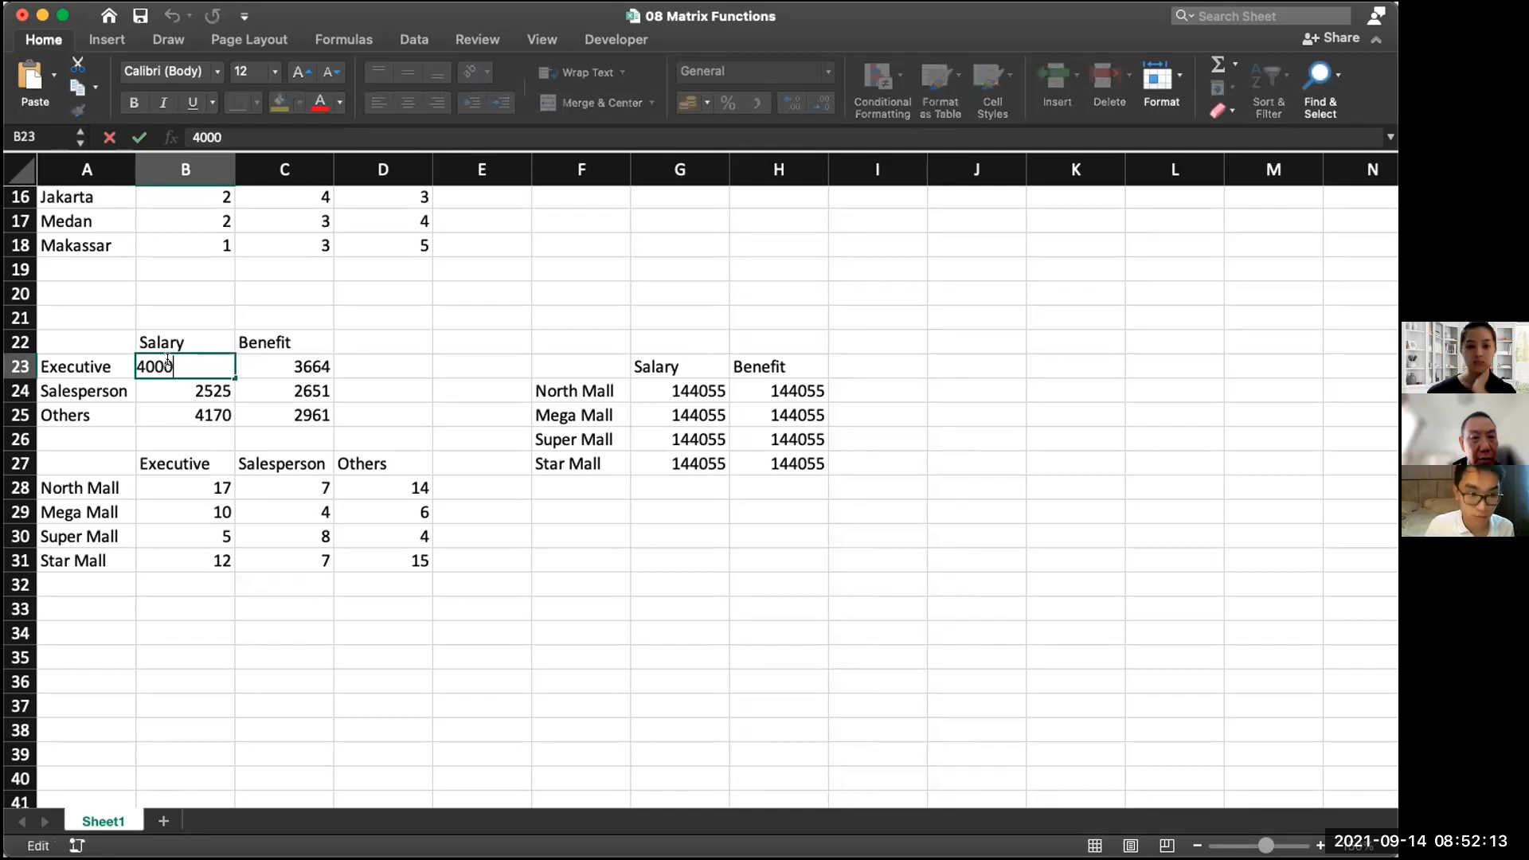
{"action": "key", "text": "BackSpace"}
{"action": "key", "text": "BackSpace"}
{"action": "key", "text": "BackSpace"}
{"action": "key", "text": "BackSpace"}
{"action": "type", "text": "2"}
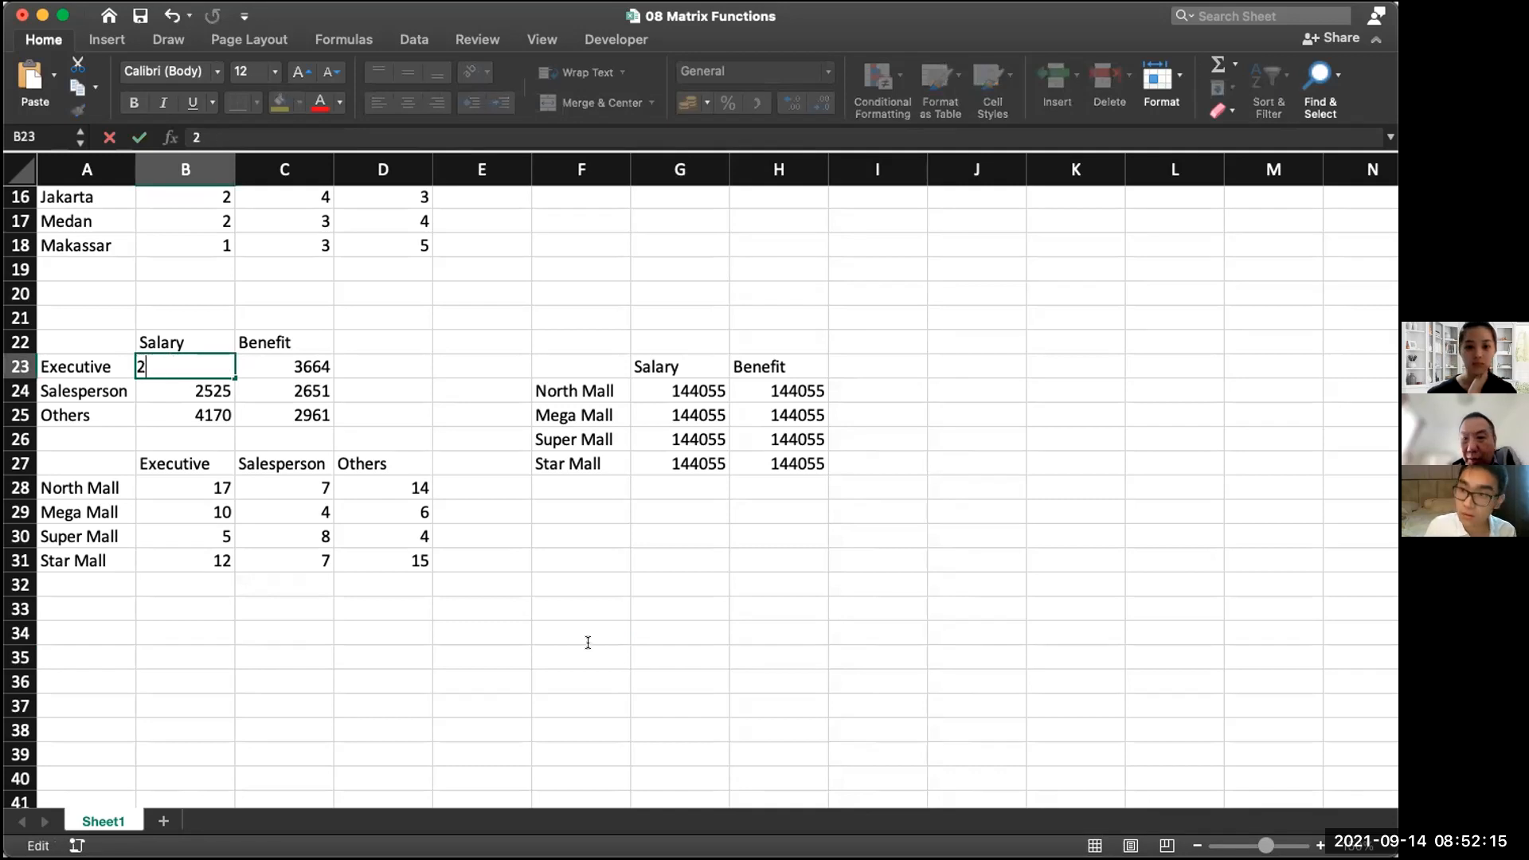
{"action": "left_click", "coordinate": [587, 642]}
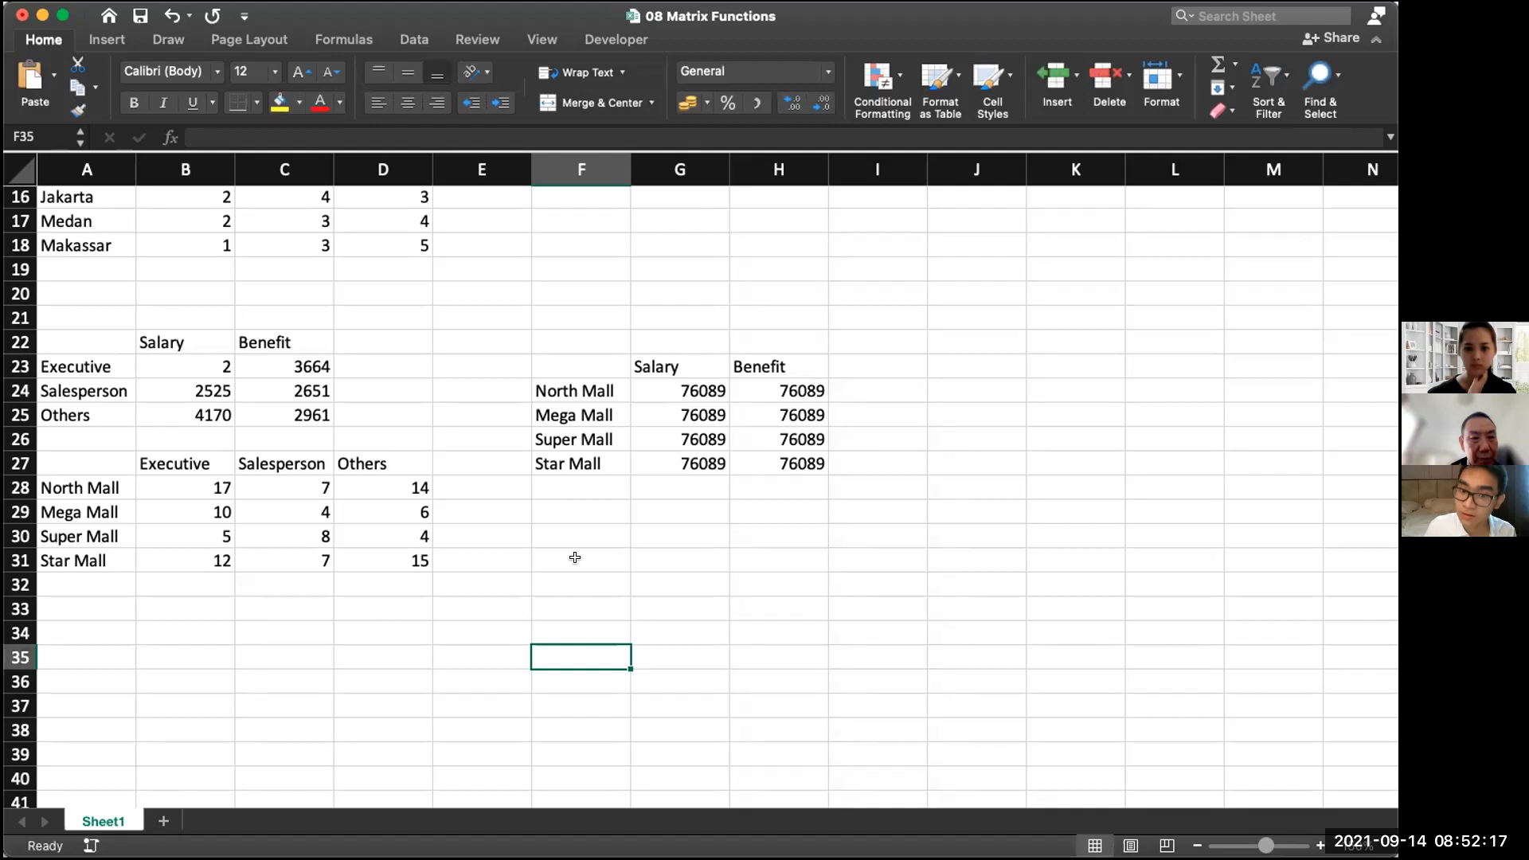
Inspect the MMULT formulas in the Salary column of the result table for Super Mall and Mega Mall
{"action": "double_click", "coordinate": [699, 436]}
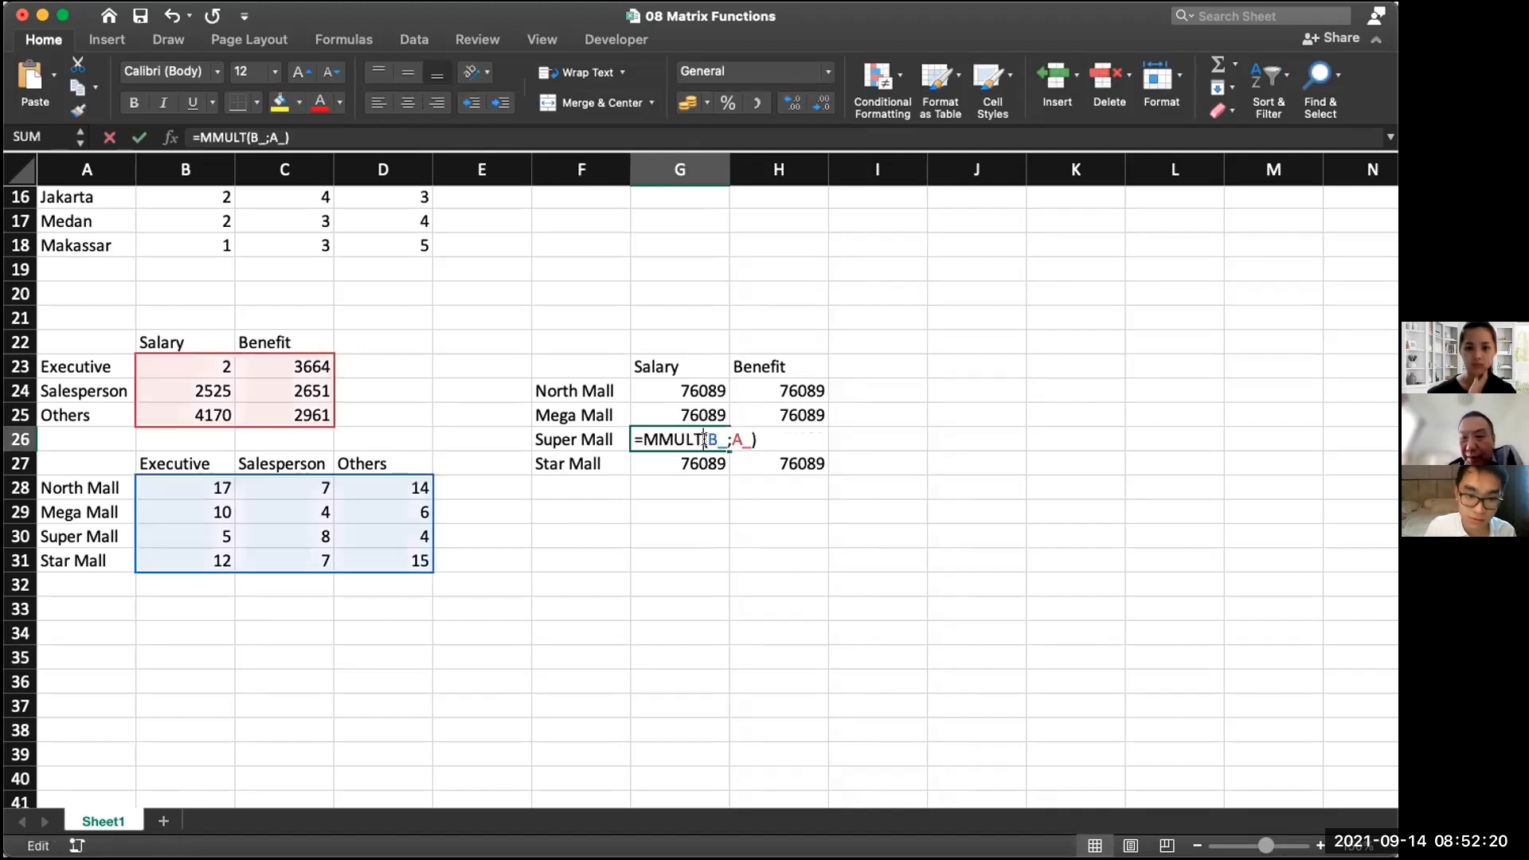
{"action": "left_click", "coordinate": [710, 495]}
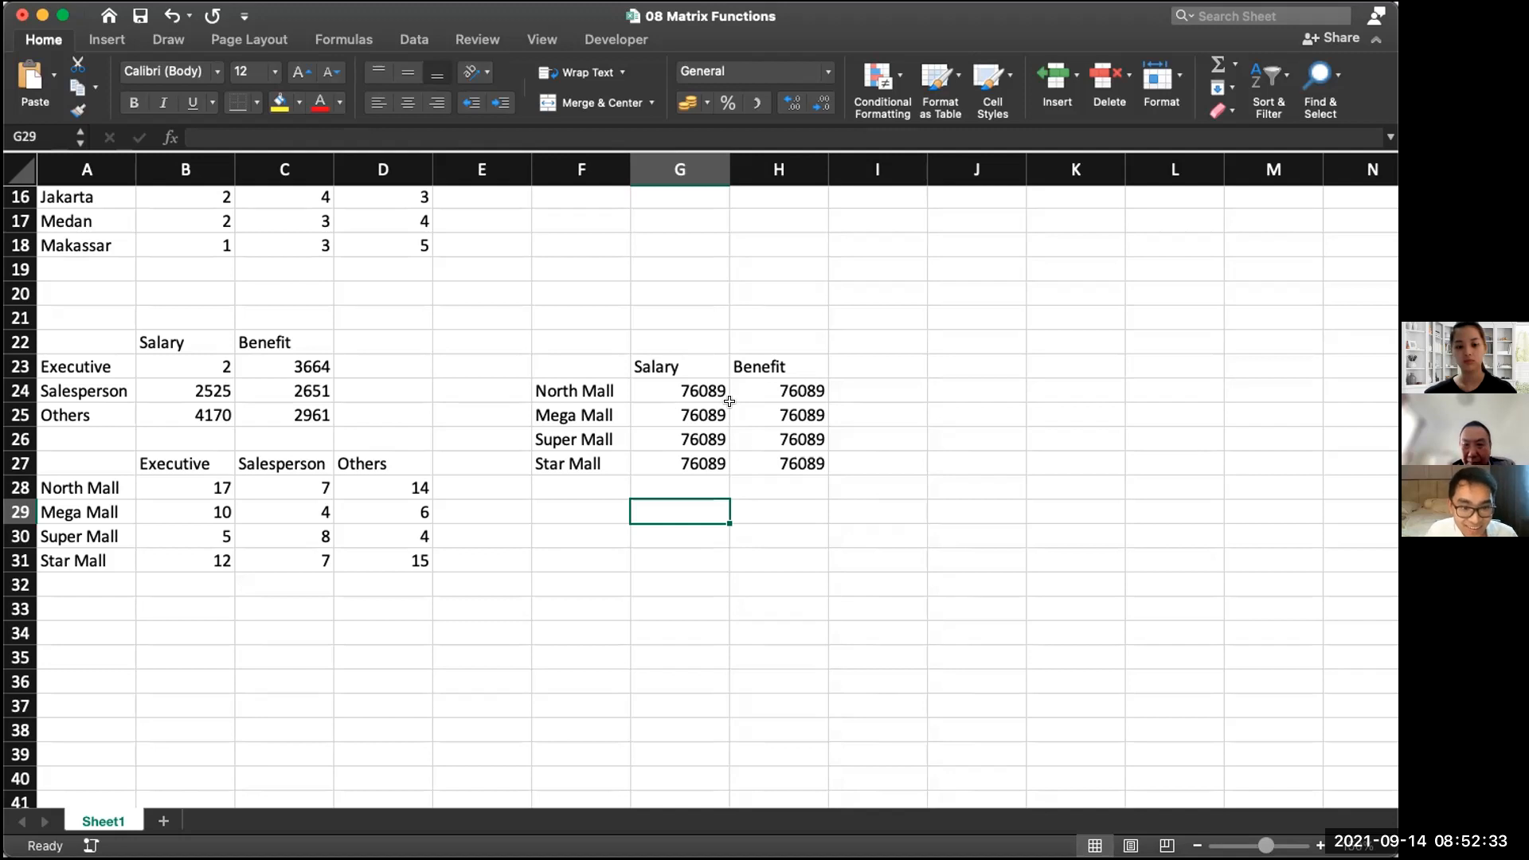
{"action": "left_click", "coordinate": [688, 408]}
{"action": "double_click", "coordinate": [689, 408]}
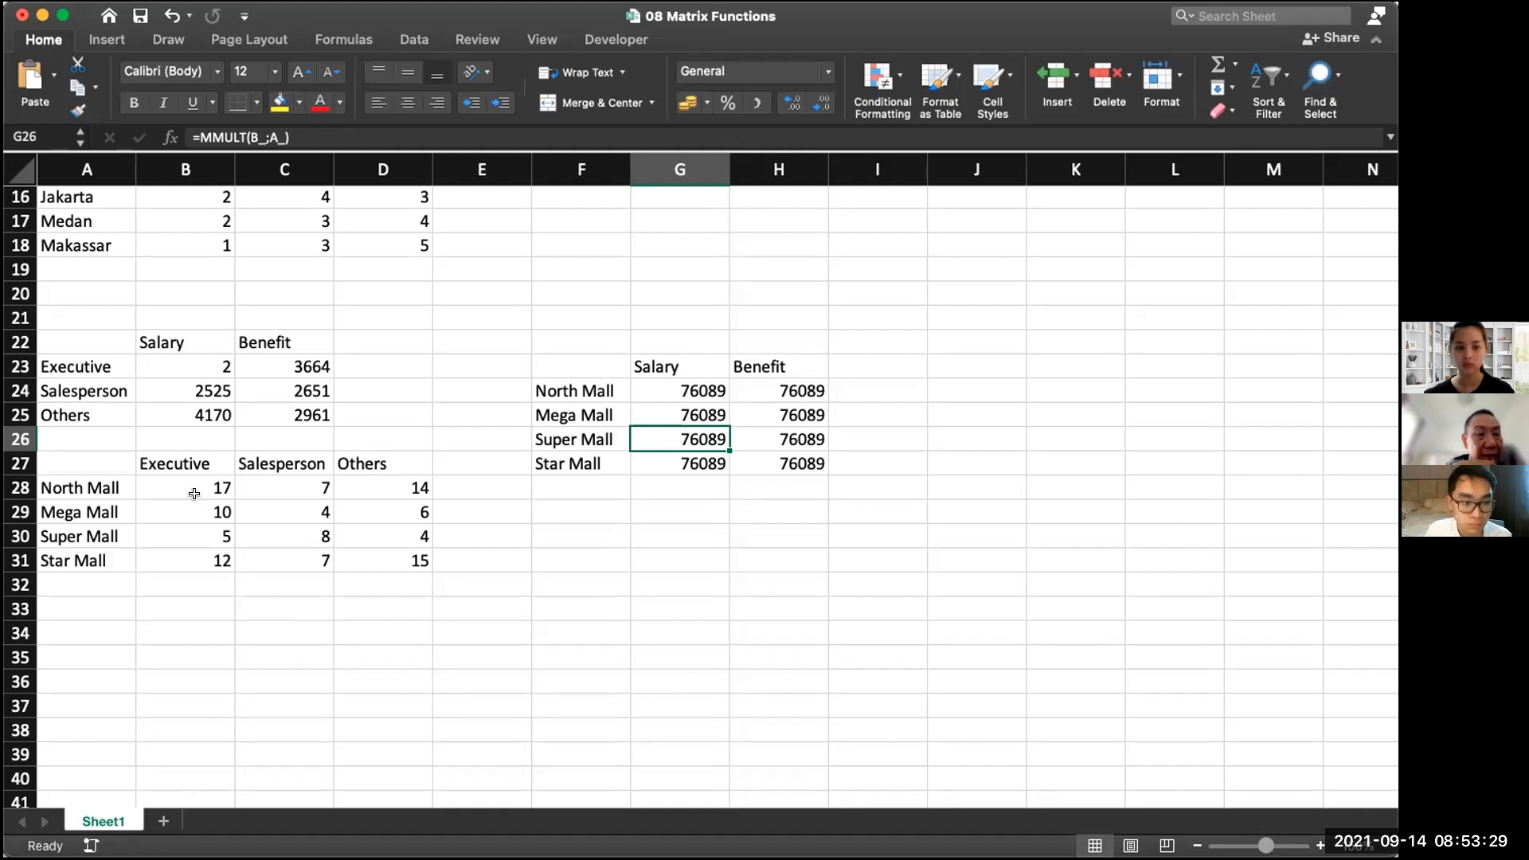
Select the mall staffing matrix B28:D31 and check the range name assigned to it
{"action": "left_click_drag", "start_coordinate": [196, 494], "coordinate": [376, 542]}
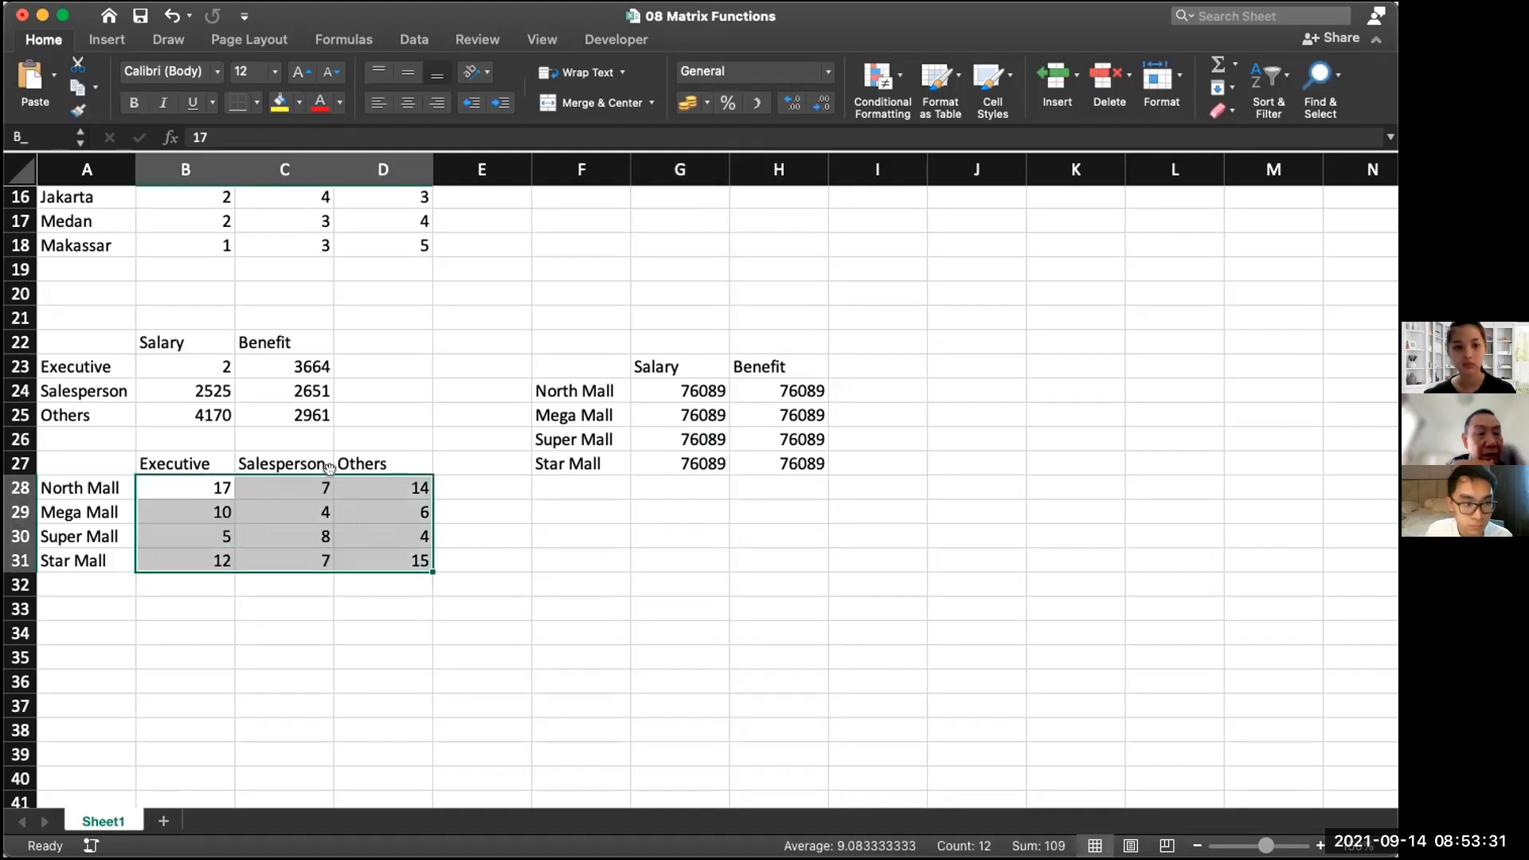
{"action": "left_click", "coordinate": [31, 146]}
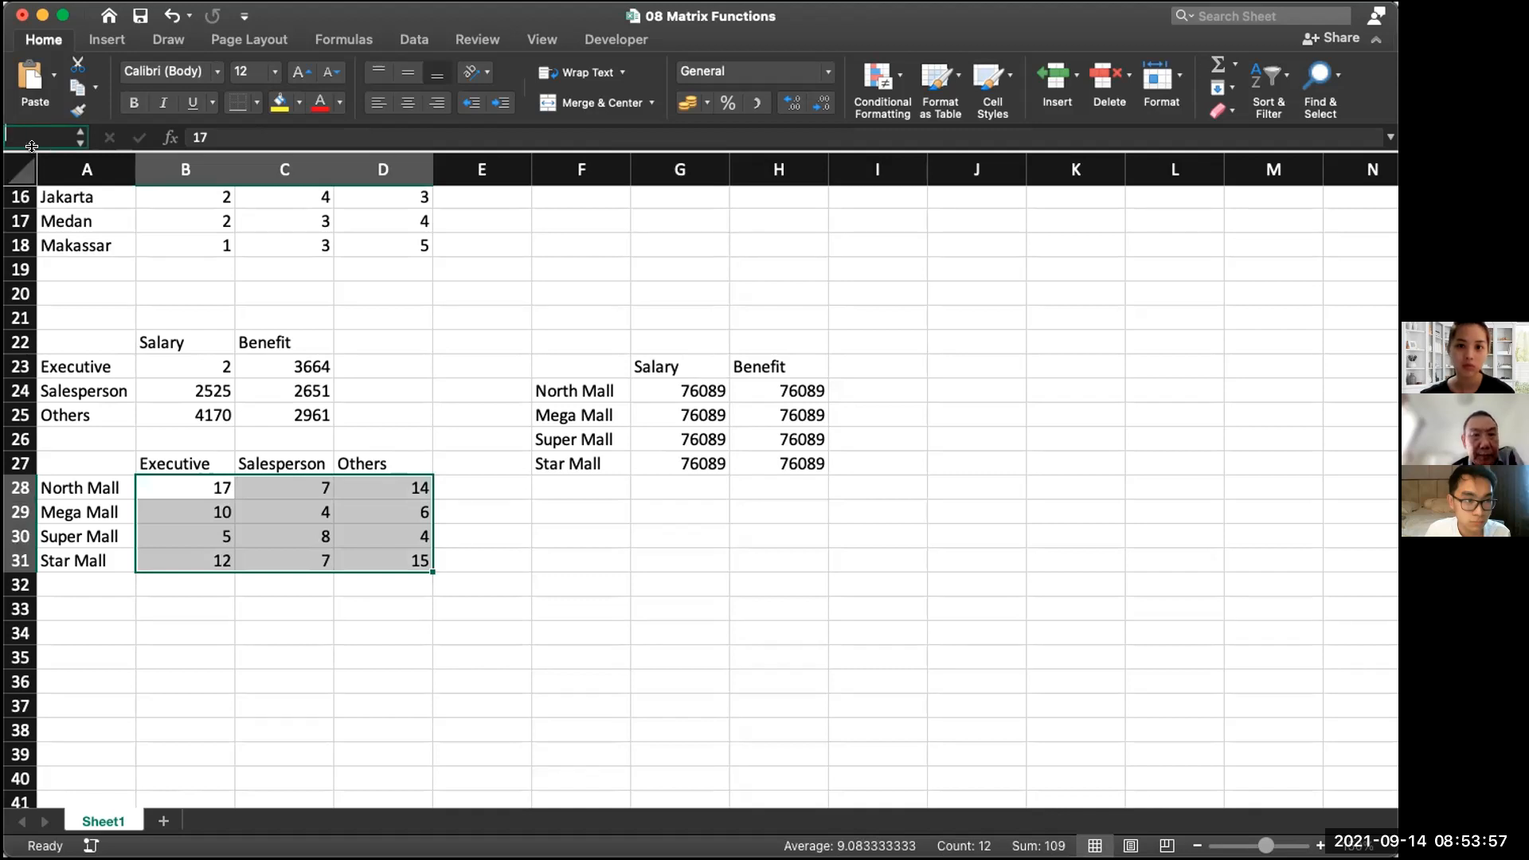
{"action": "left_click", "coordinate": [581, 463]}
{"action": "left_click", "coordinate": [383, 512]}
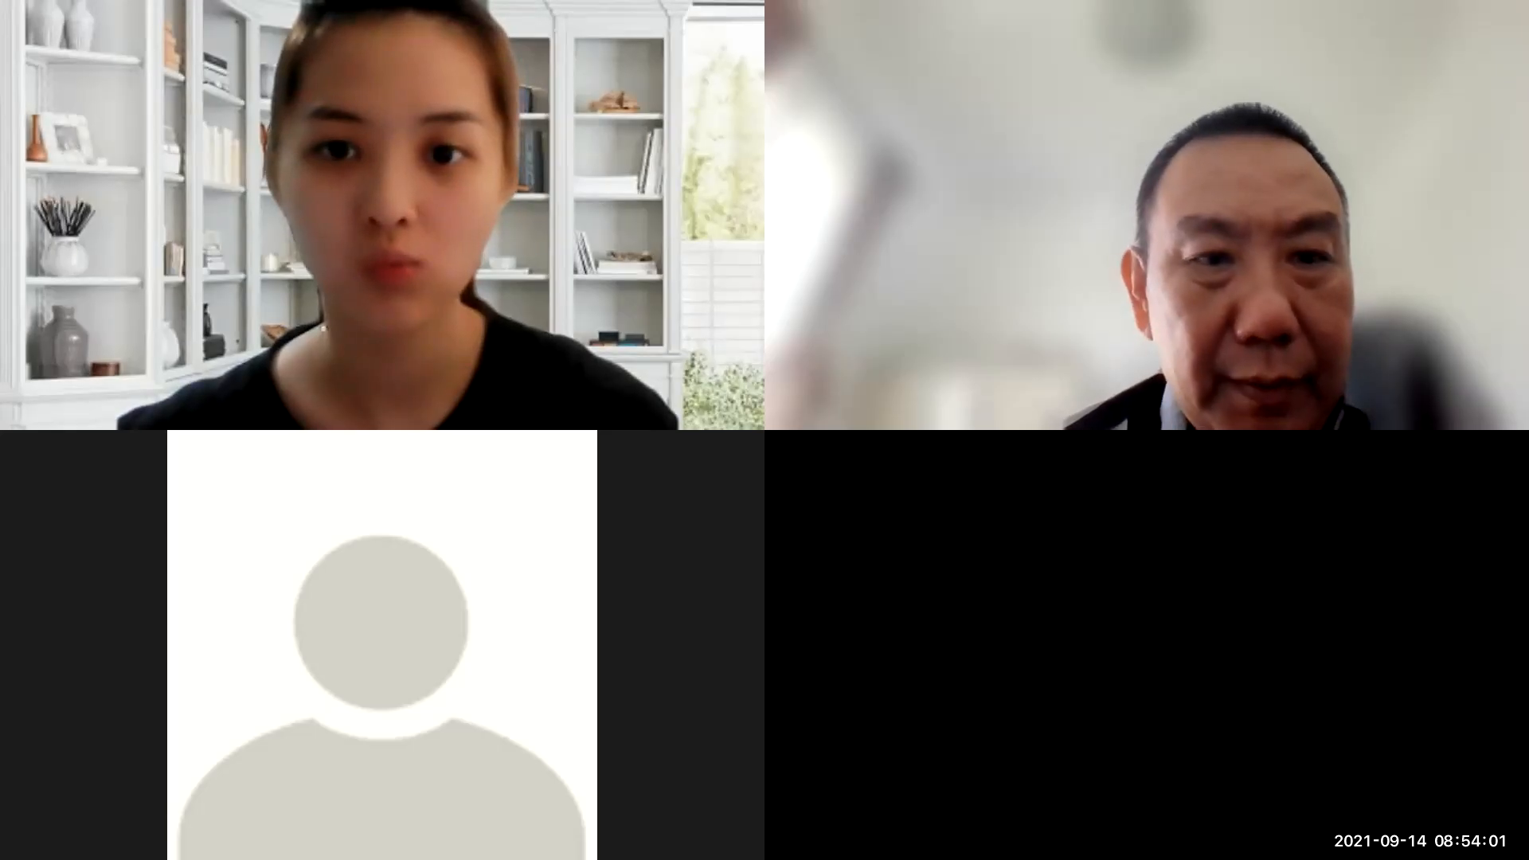
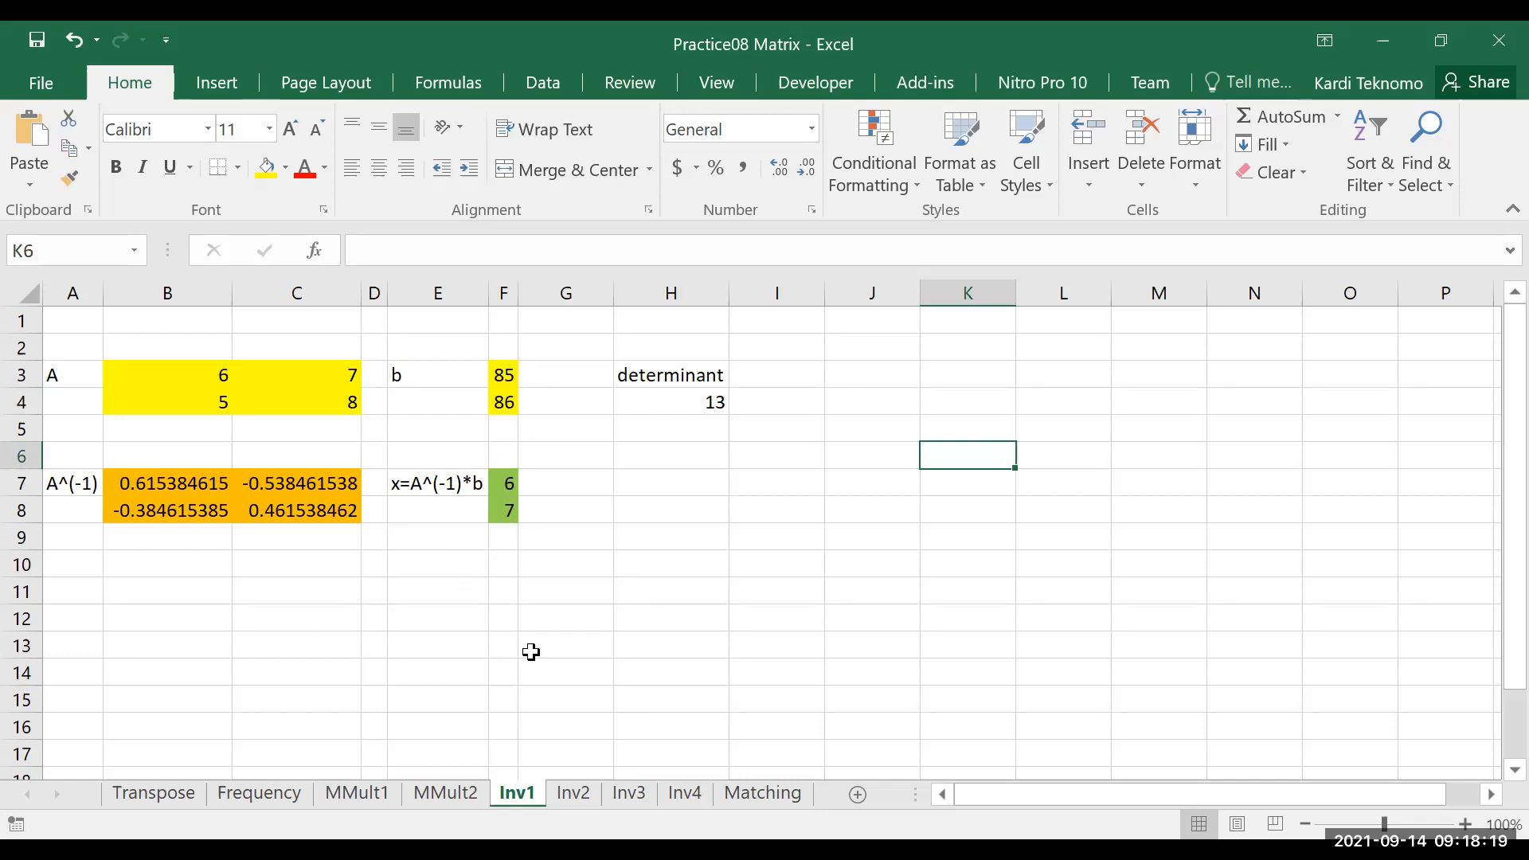
Check the determinant formulas of matrix A on the Inv1, Inv2 and Inv3 sheets, and switch to Inv4
{"action": "left_click", "coordinate": [698, 404]}
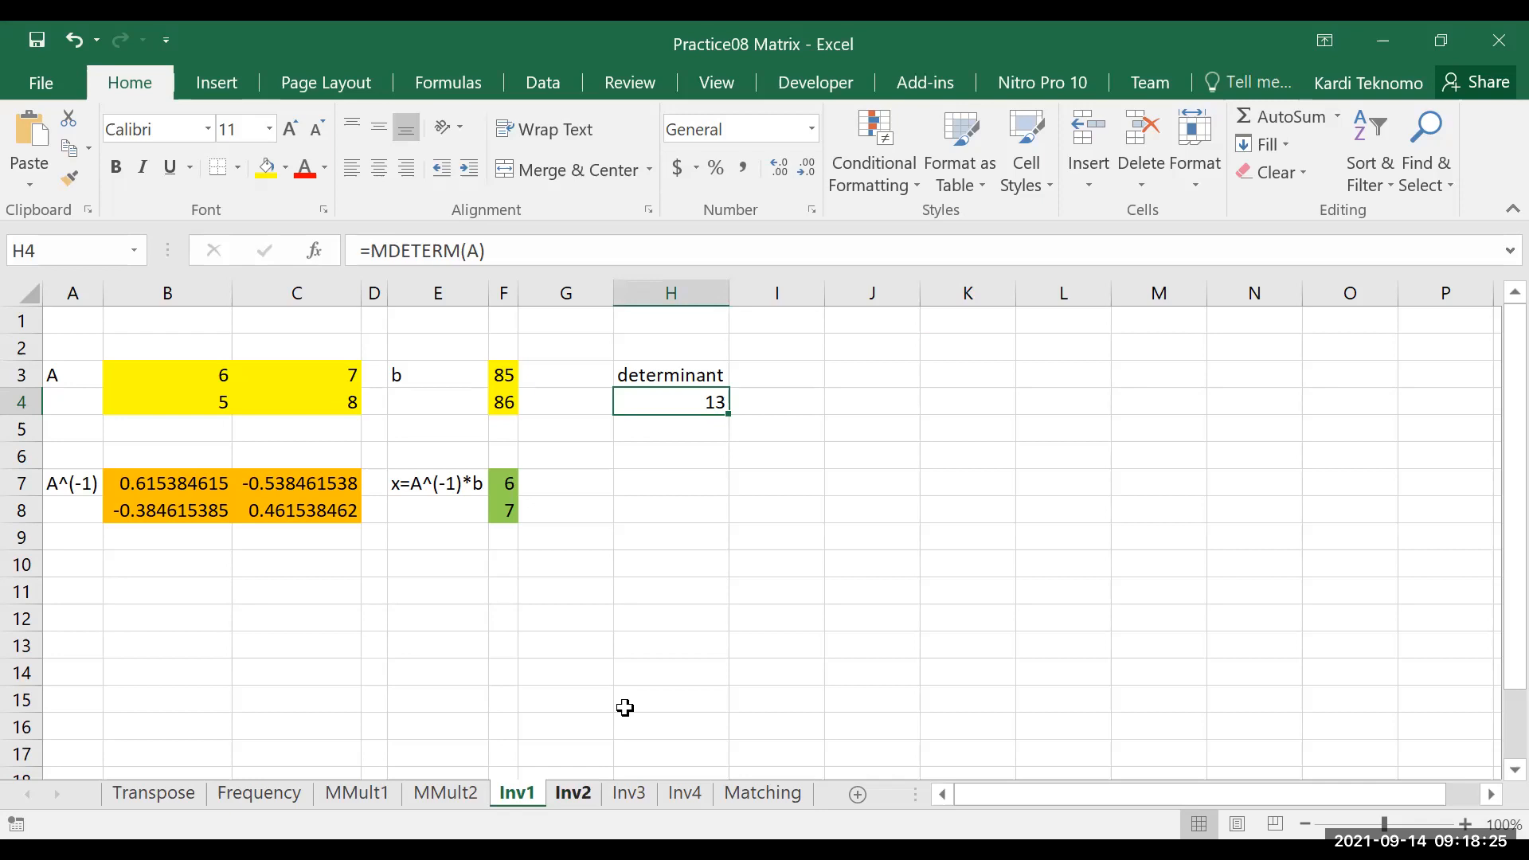
{"action": "key", "text": "ctrl+Page_Down"}
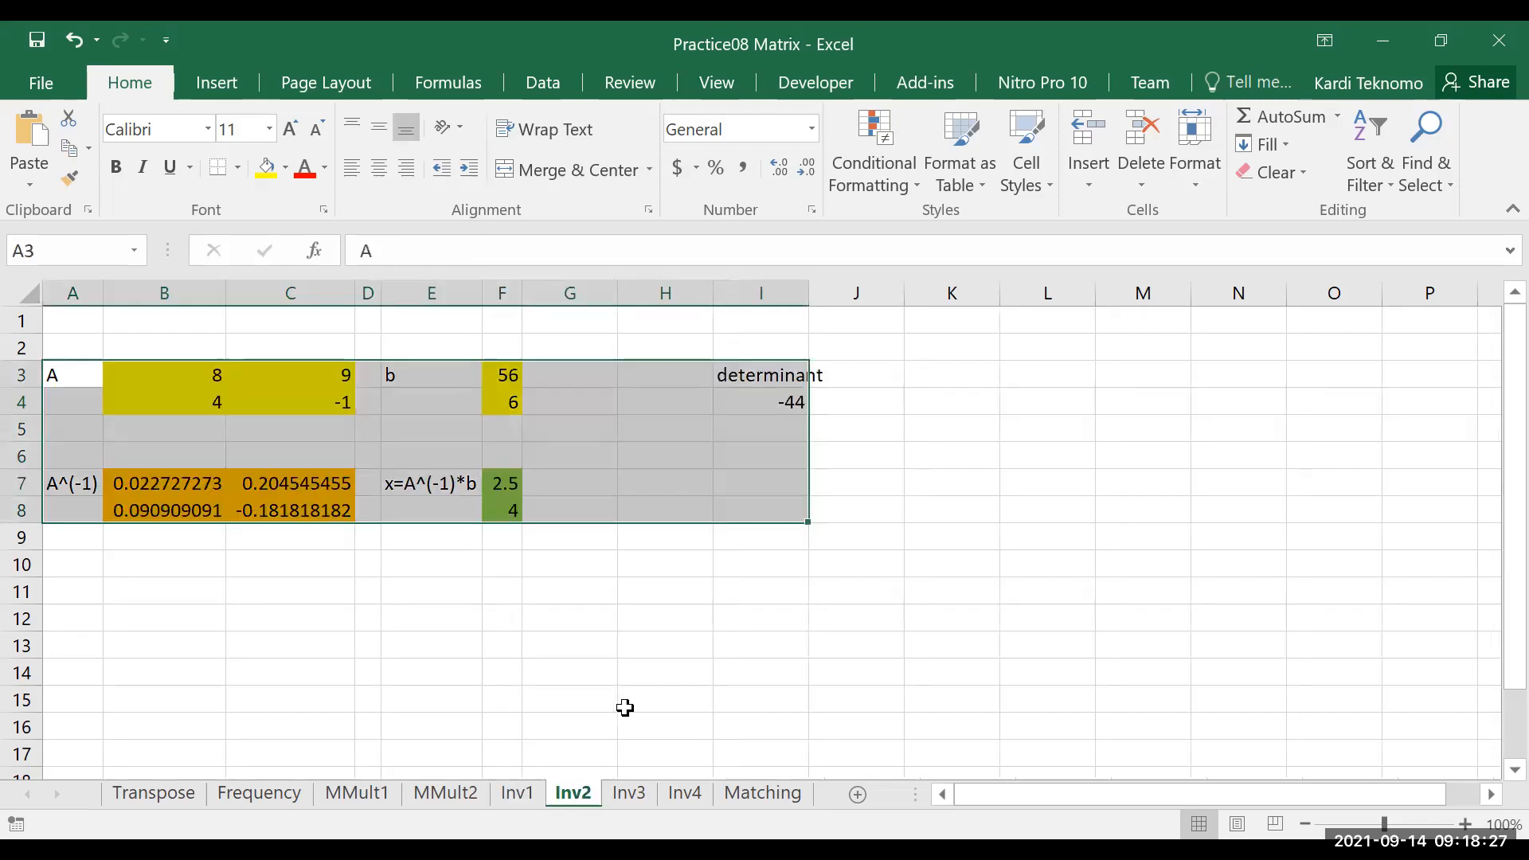
{"action": "left_click", "coordinate": [565, 625]}
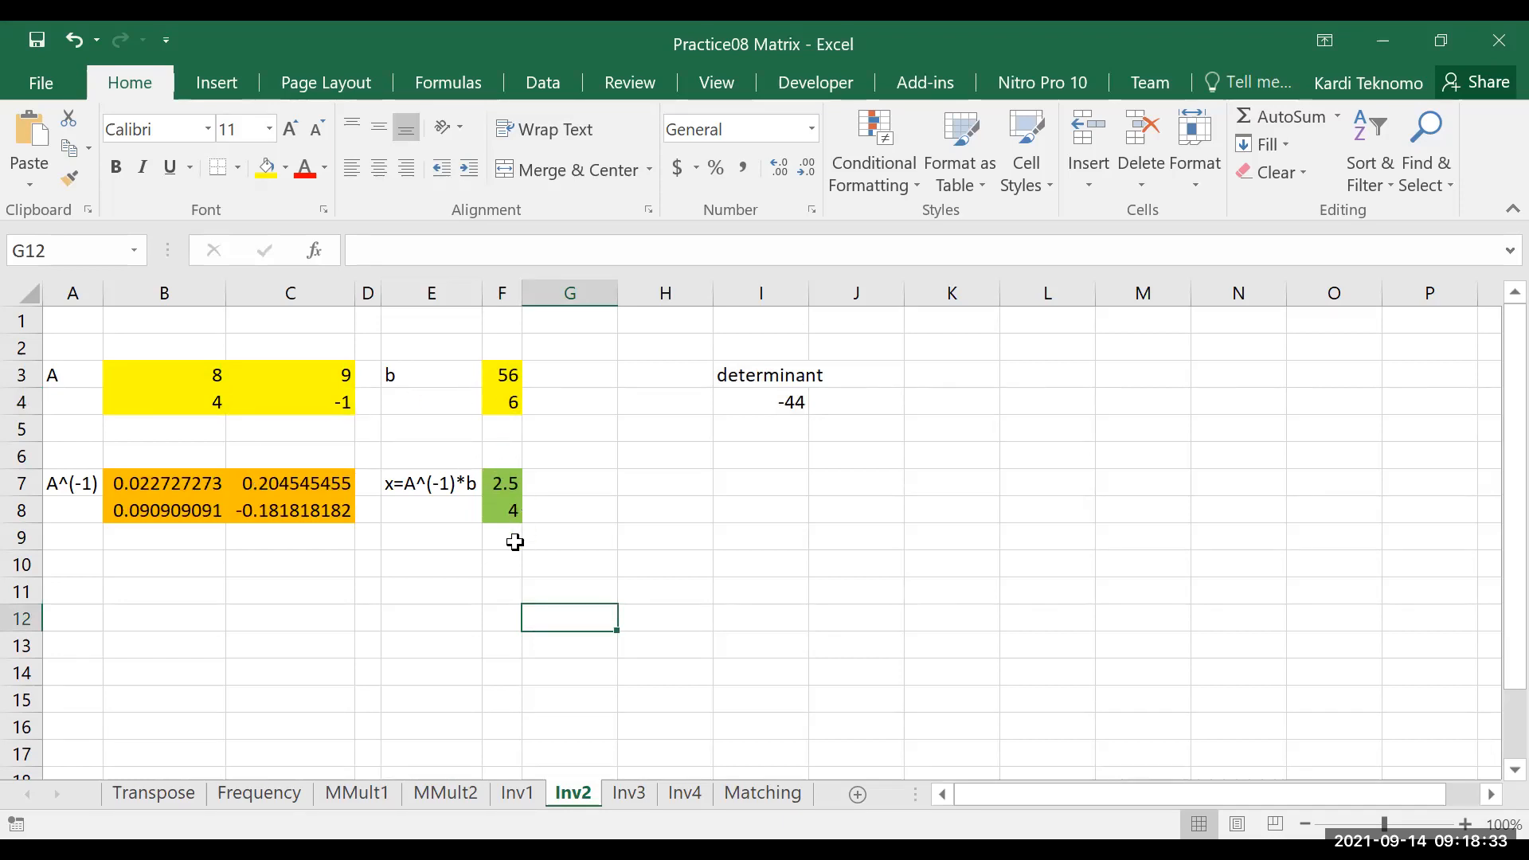
{"action": "left_click", "coordinate": [776, 405]}
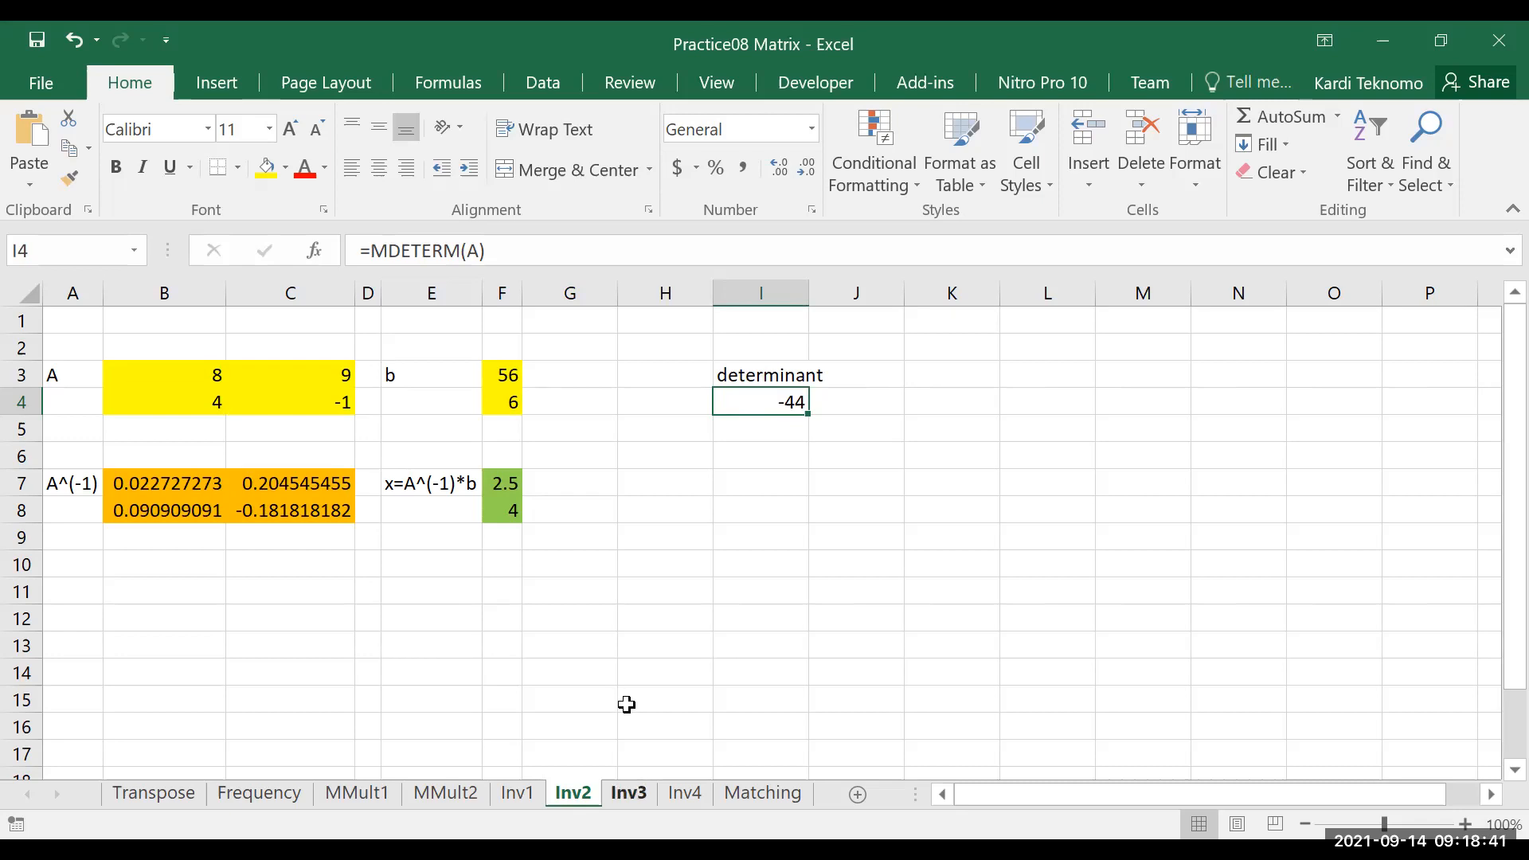
{"action": "key", "text": "ctrl+Page_Down"}
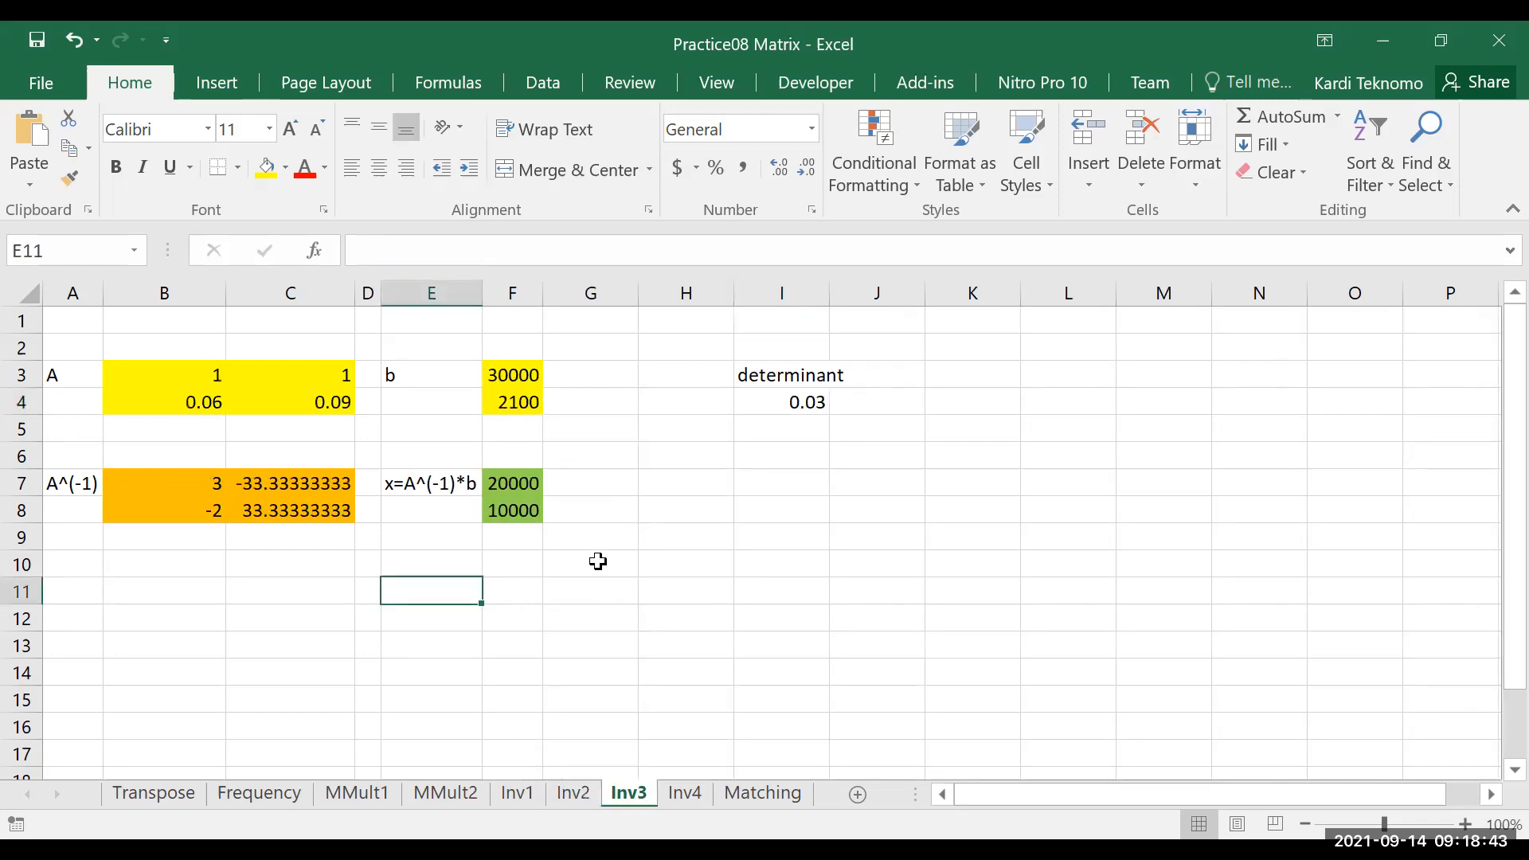
{"action": "left_click", "coordinate": [705, 519]}
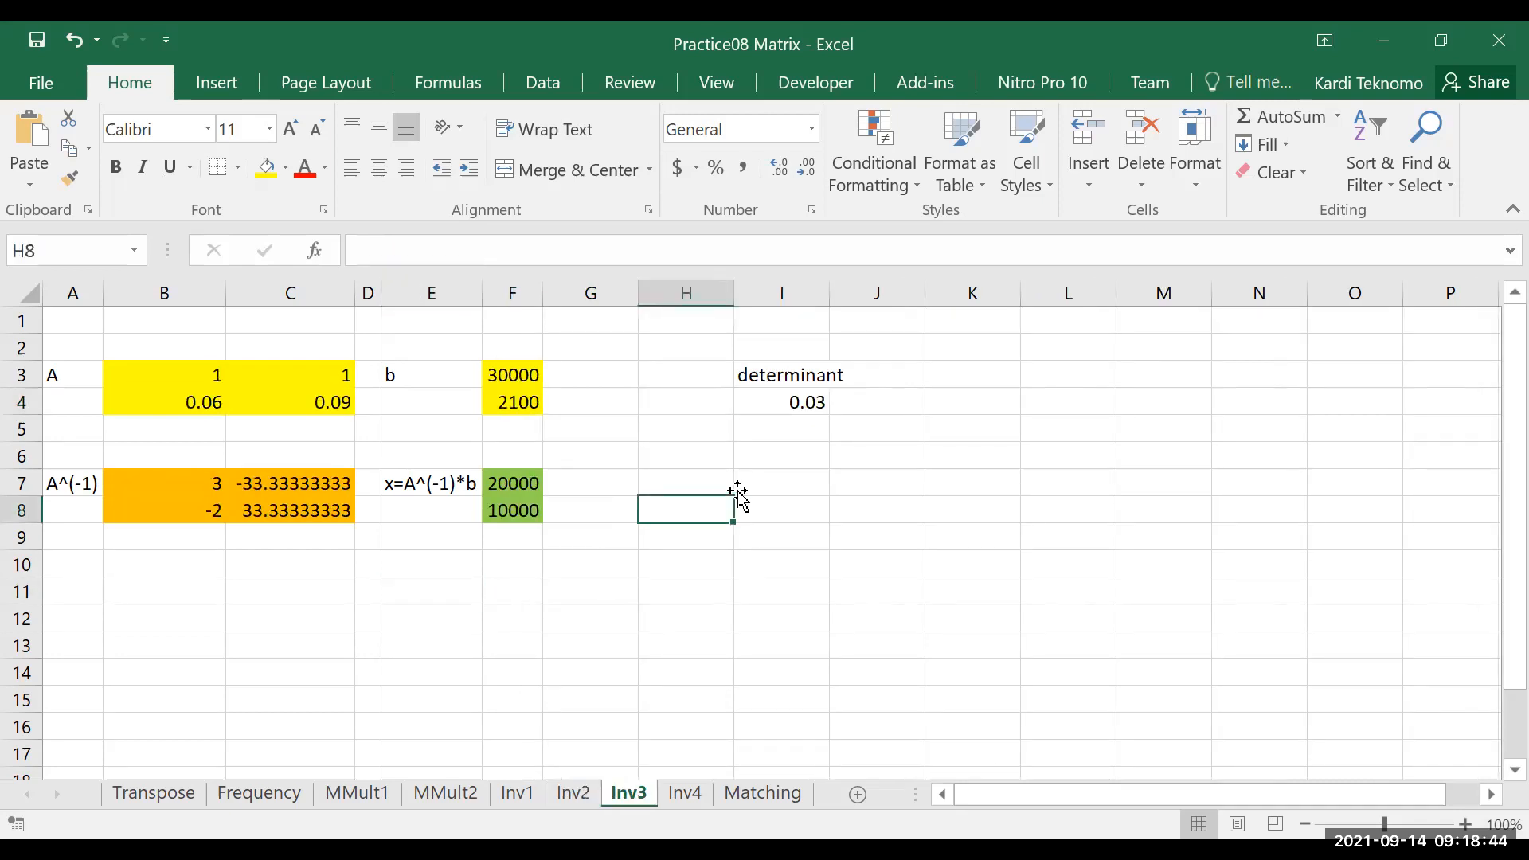
{"action": "left_click", "coordinate": [795, 402]}
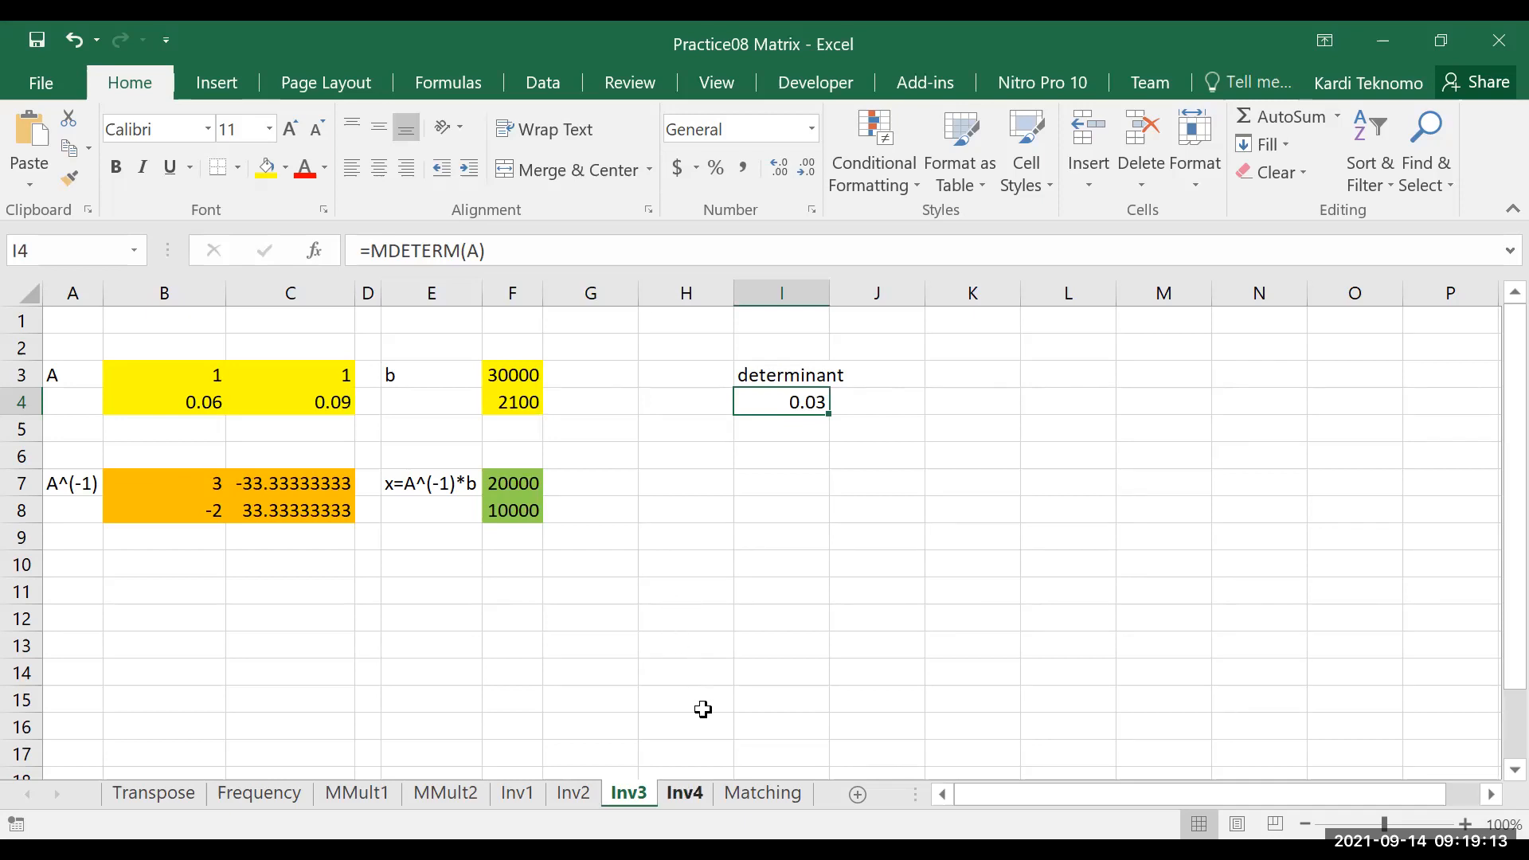
{"action": "key", "text": "ctrl+Page_Down"}
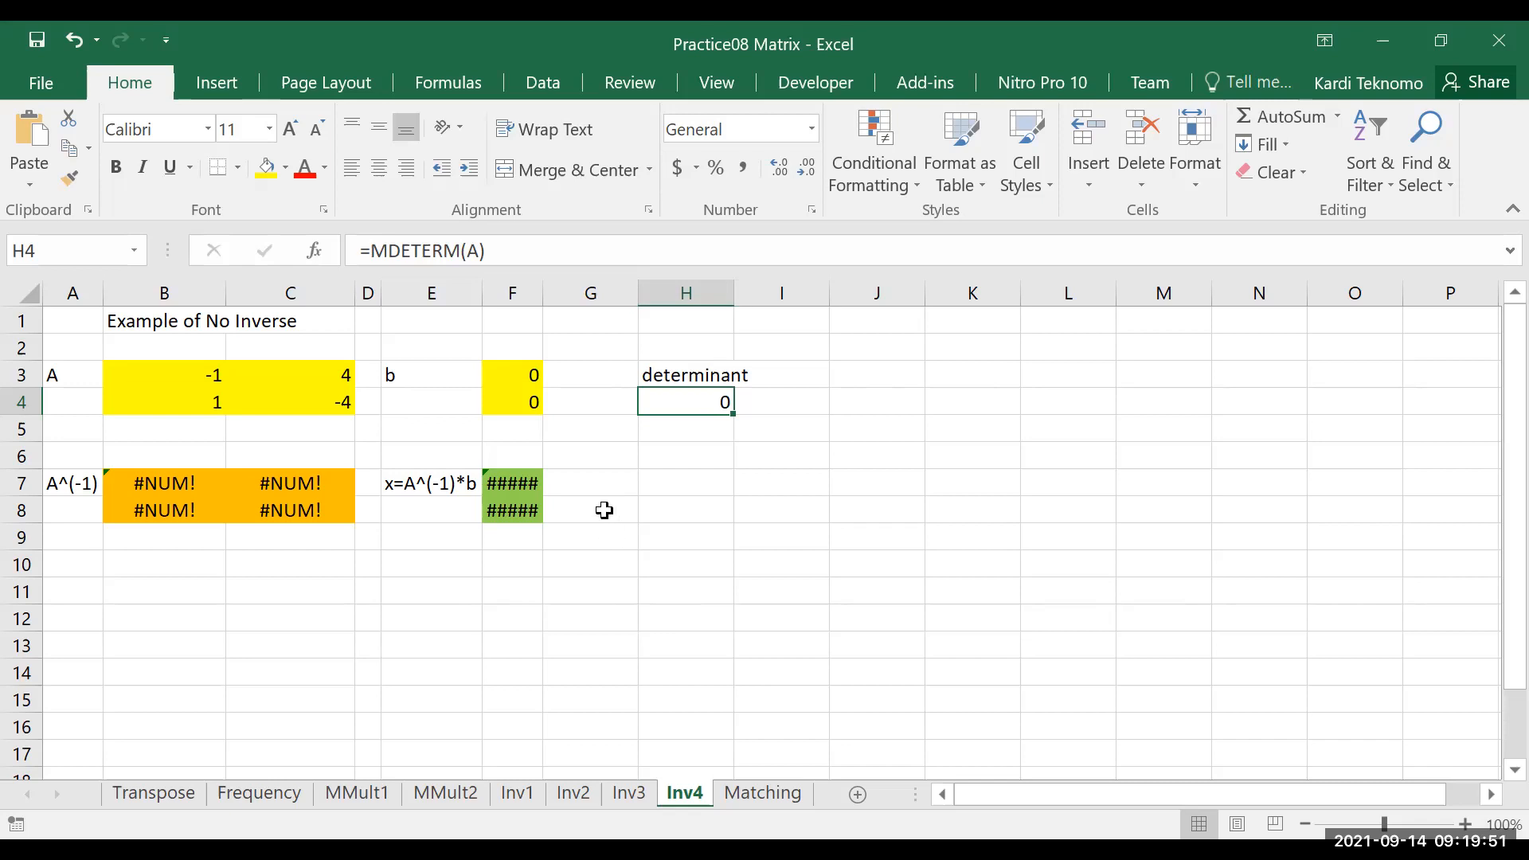
Set vector b on the Inv4 sheet to 1 in F3 and 2 in F4 as test values
{"action": "left_click", "coordinate": [505, 376]}
{"action": "type", "text": "1"}
{"action": "key", "text": "Return"}
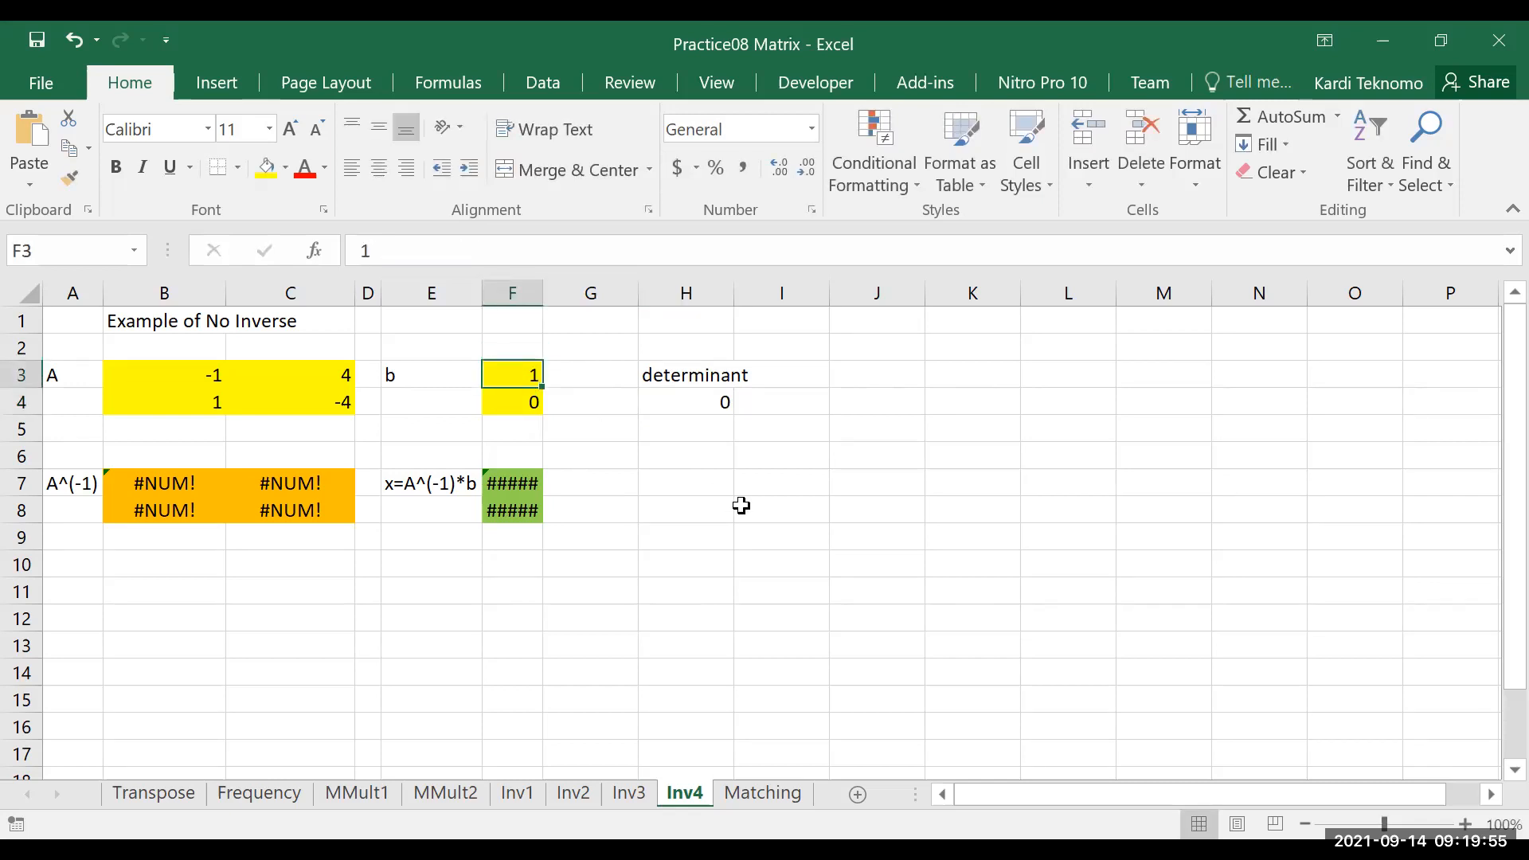
{"action": "key", "text": "Down"}
{"action": "type", "text": "2"}
{"action": "key", "text": "Return"}
Reset both vector b values, F3 and F4, to 0
{"action": "key", "text": "Up"}
{"action": "key", "text": "Up"}
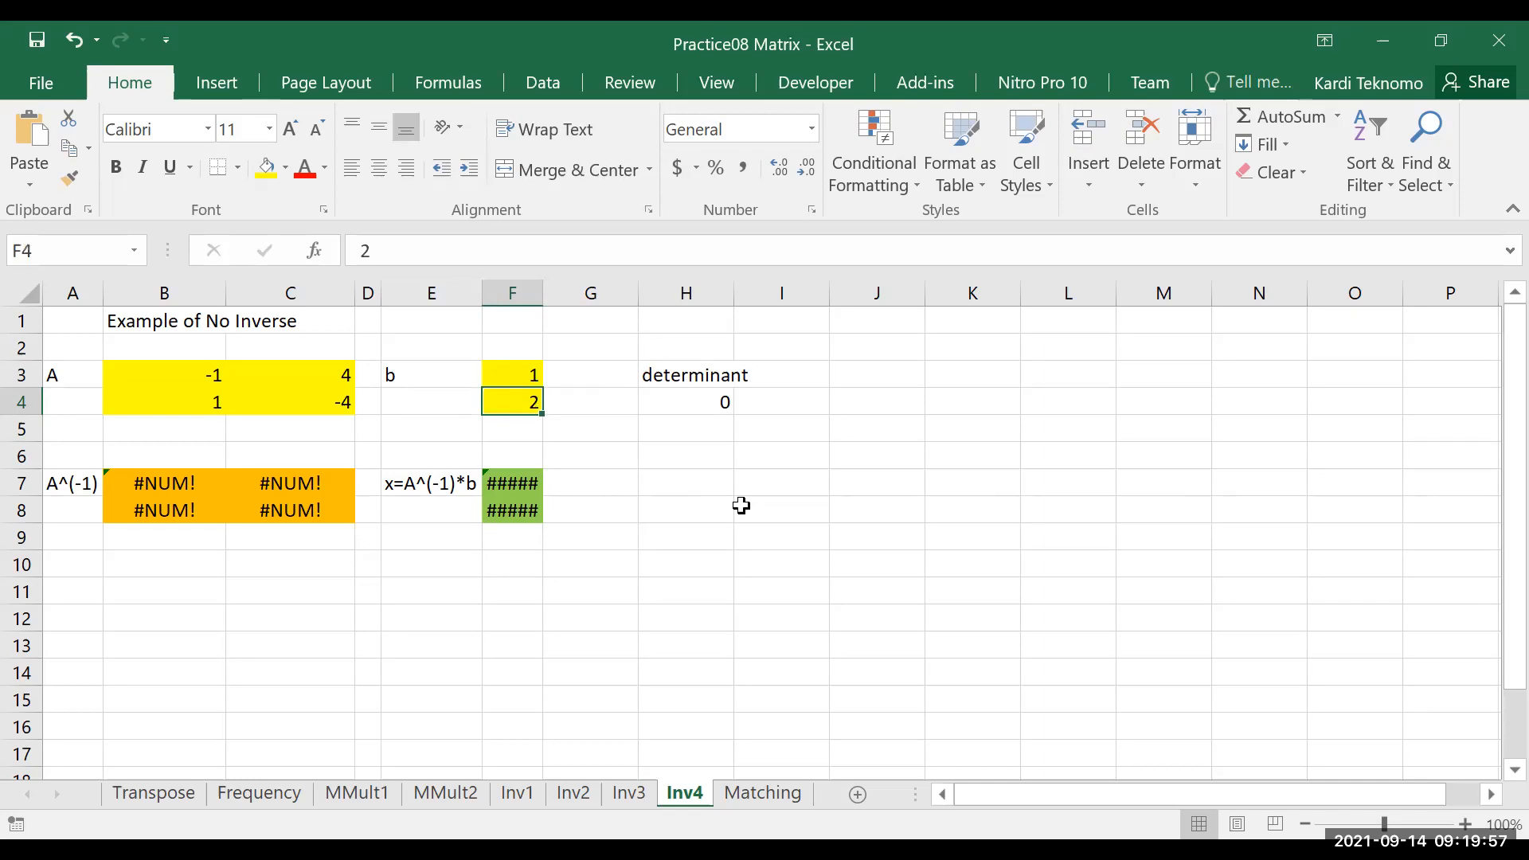
{"action": "type", "text": "0"}
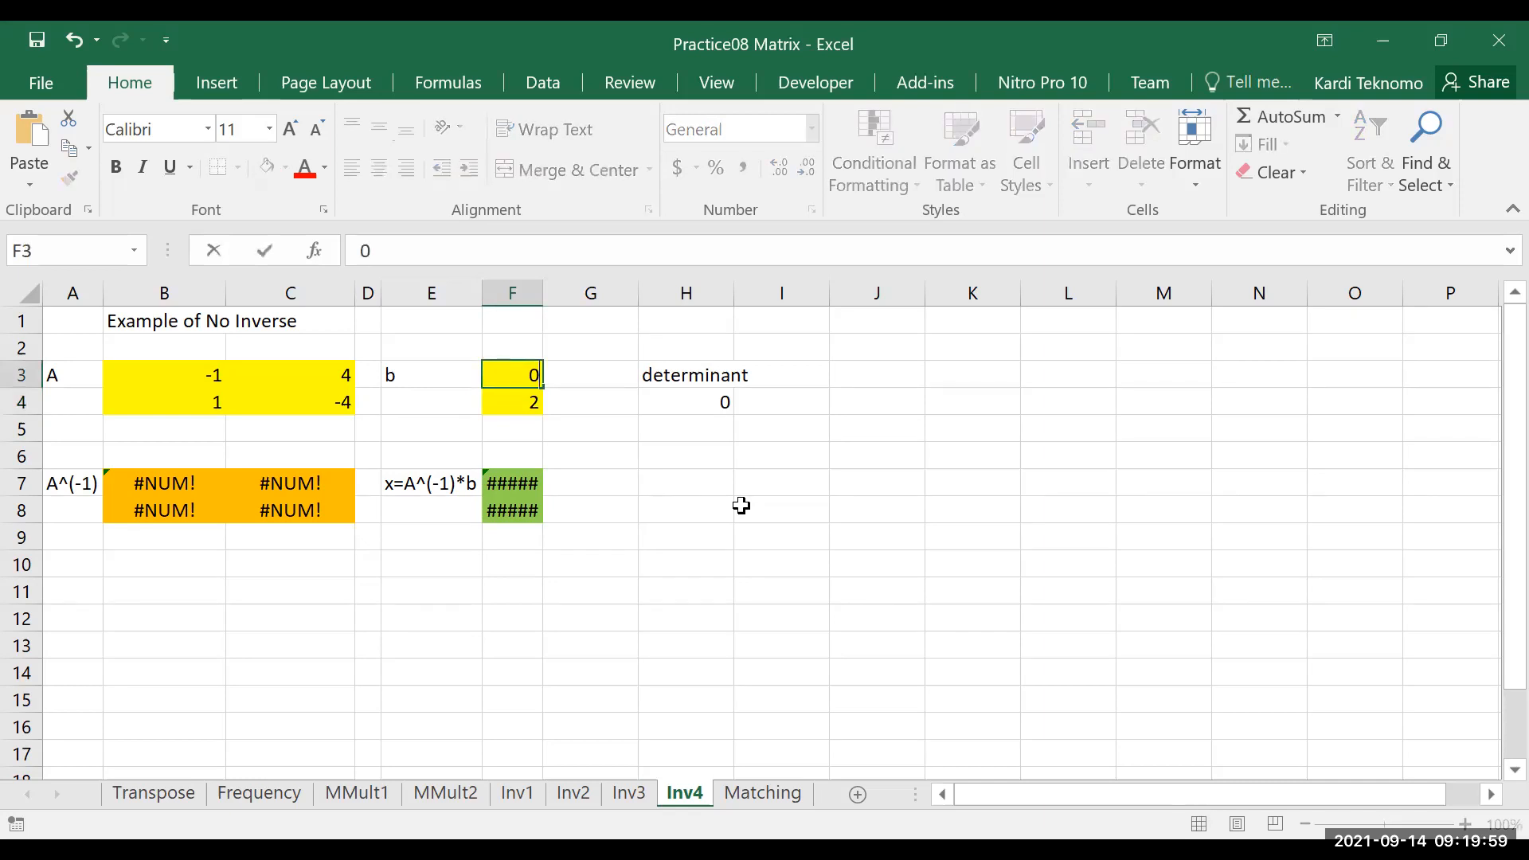
{"action": "key", "text": "Return"}
{"action": "type", "text": "0"}
{"action": "key", "text": "Return"}
Select the 2x2 matrix A in B3:C4 to review its entries
{"action": "key", "text": "Left"}
{"action": "key", "text": "Left"}
{"action": "key", "text": "Left"}
{"action": "key", "text": "Left"}
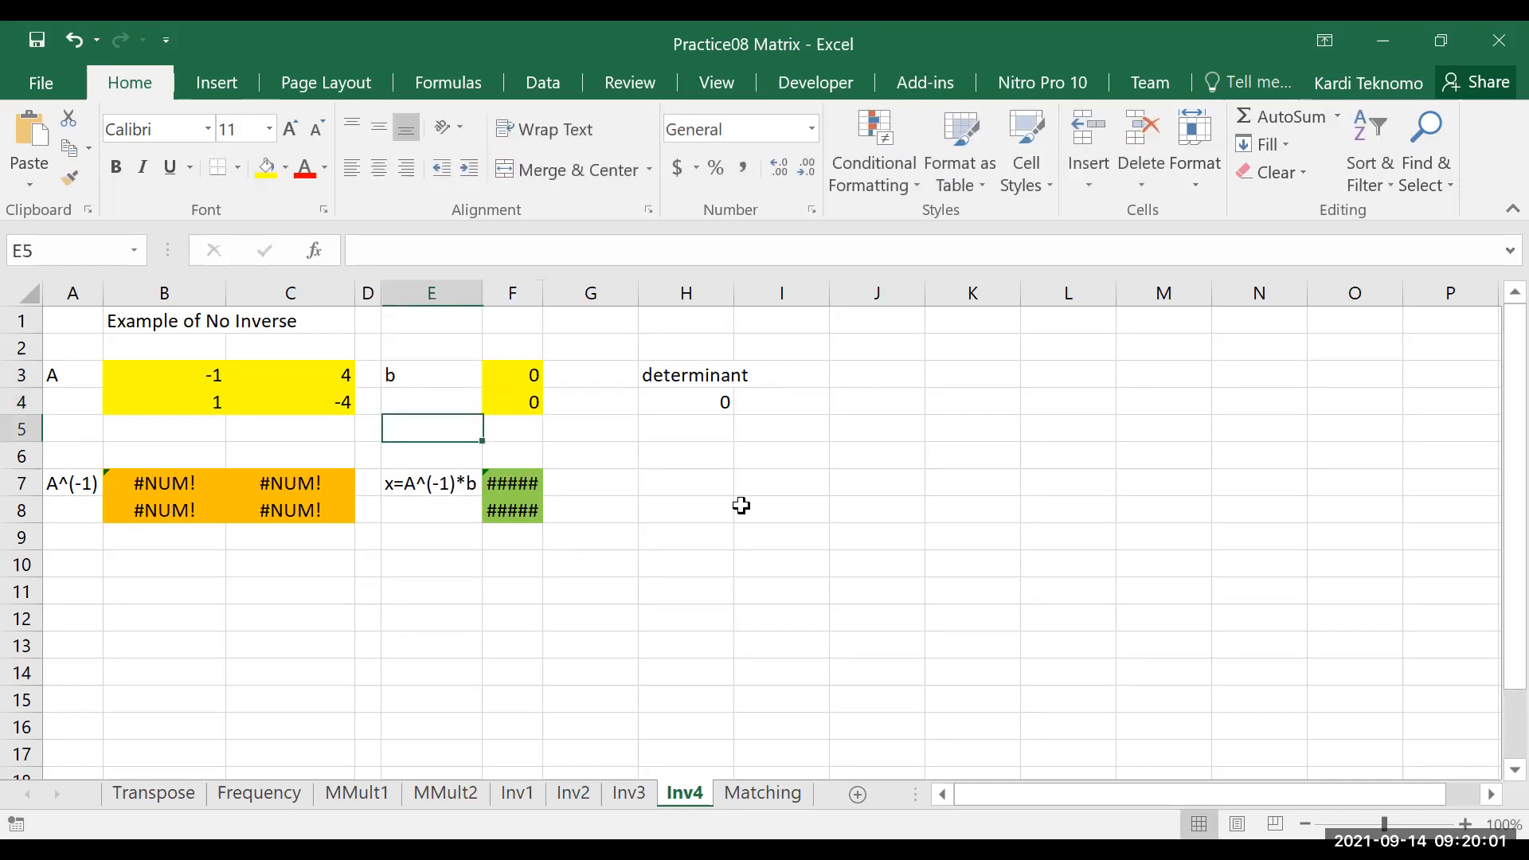
{"action": "key", "text": "Up"}
{"action": "key", "text": "Up"}
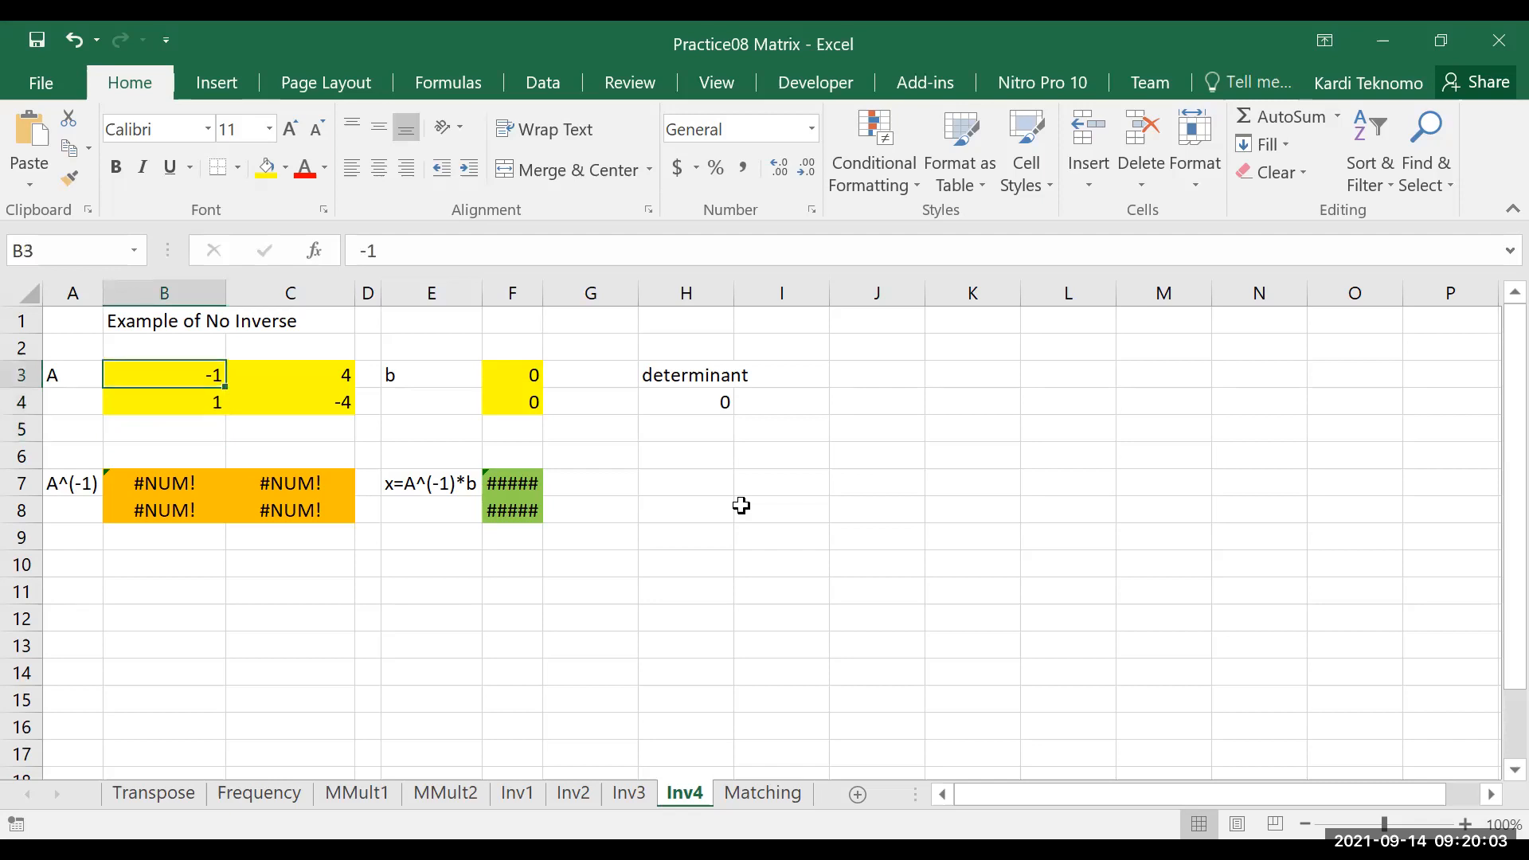
{"action": "key", "text": "shift+Down"}
{"action": "key", "text": "shift+Right"}
Inspect the determinant formula in H4 and the inverse array formula in B7:C8 on the Inv4 sheet
{"action": "key", "text": "Right"}
{"action": "key", "text": "Right"}
{"action": "key", "text": "Right"}
{"action": "key", "text": "Right"}
{"action": "key", "text": "Right"}
{"action": "key", "text": "Right"}
{"action": "key", "text": "Right"}
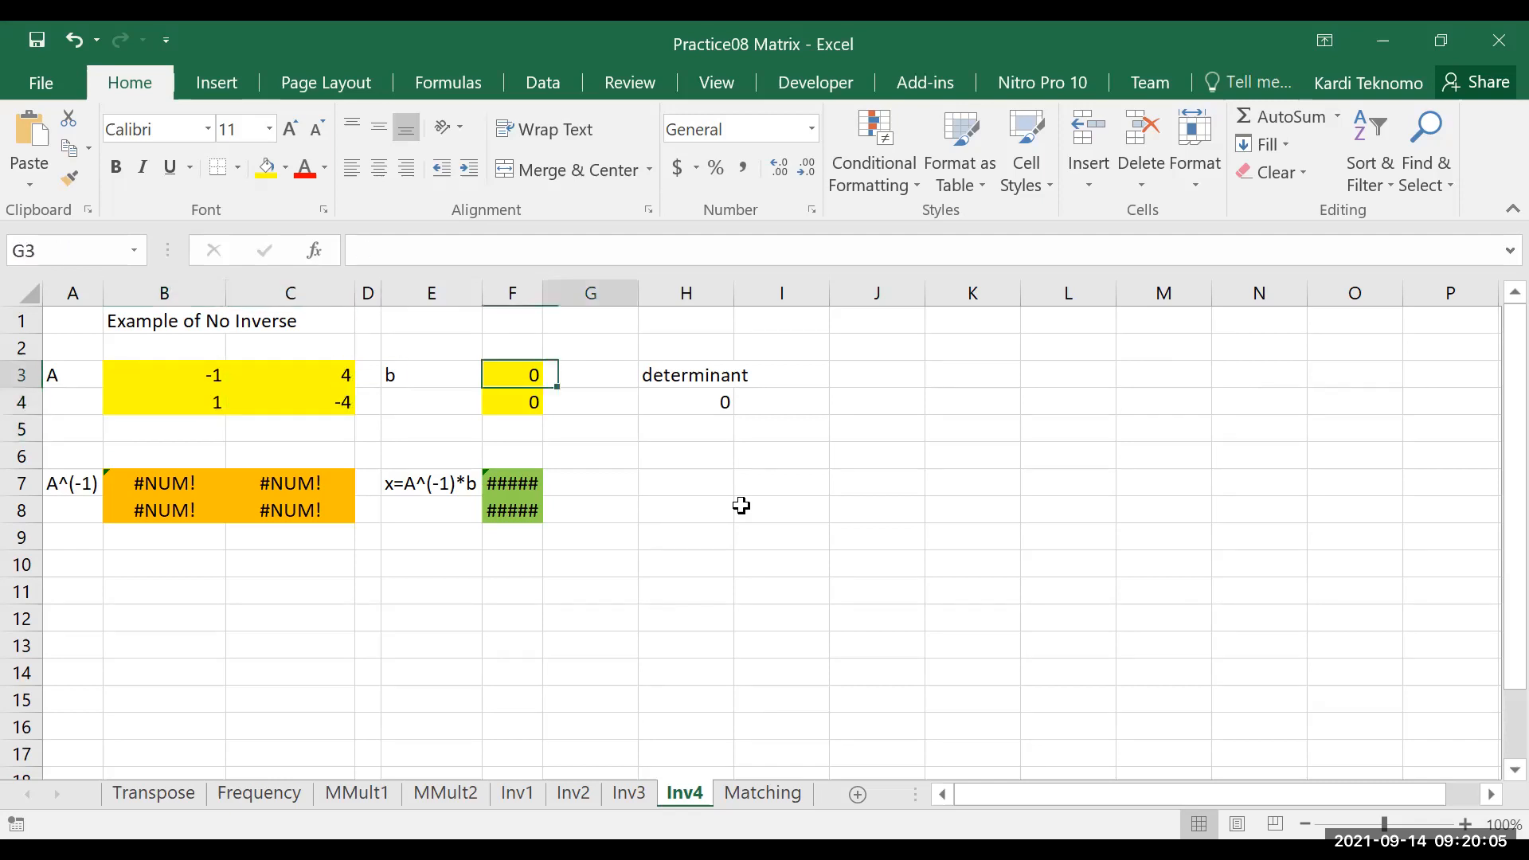
{"action": "key", "text": "Down"}
{"action": "key", "text": "Left"}
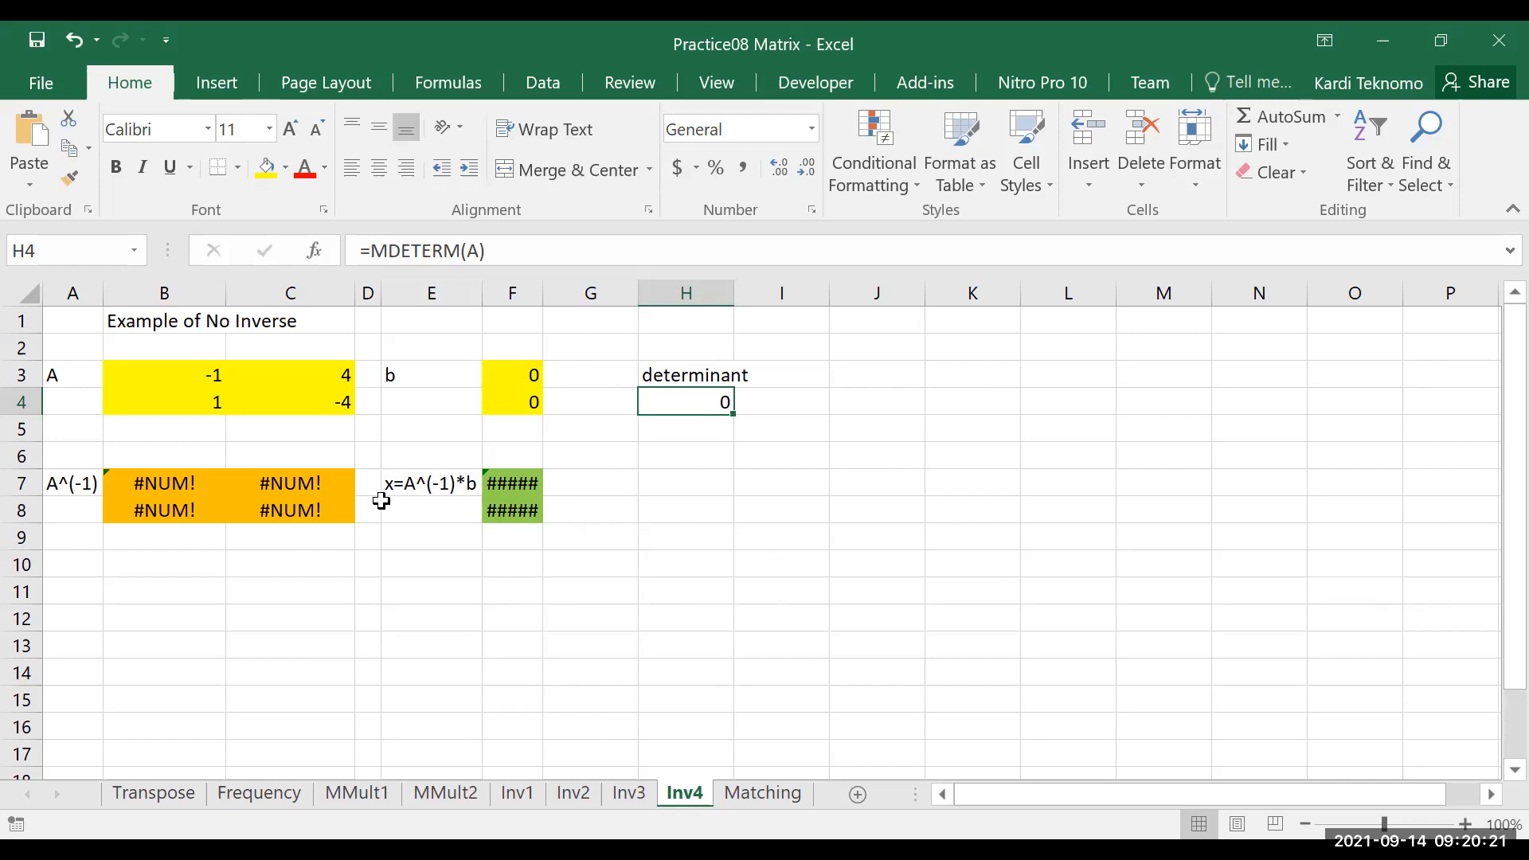
{"action": "left_click_drag", "start_coordinate": [143, 488], "coordinate": [280, 504]}
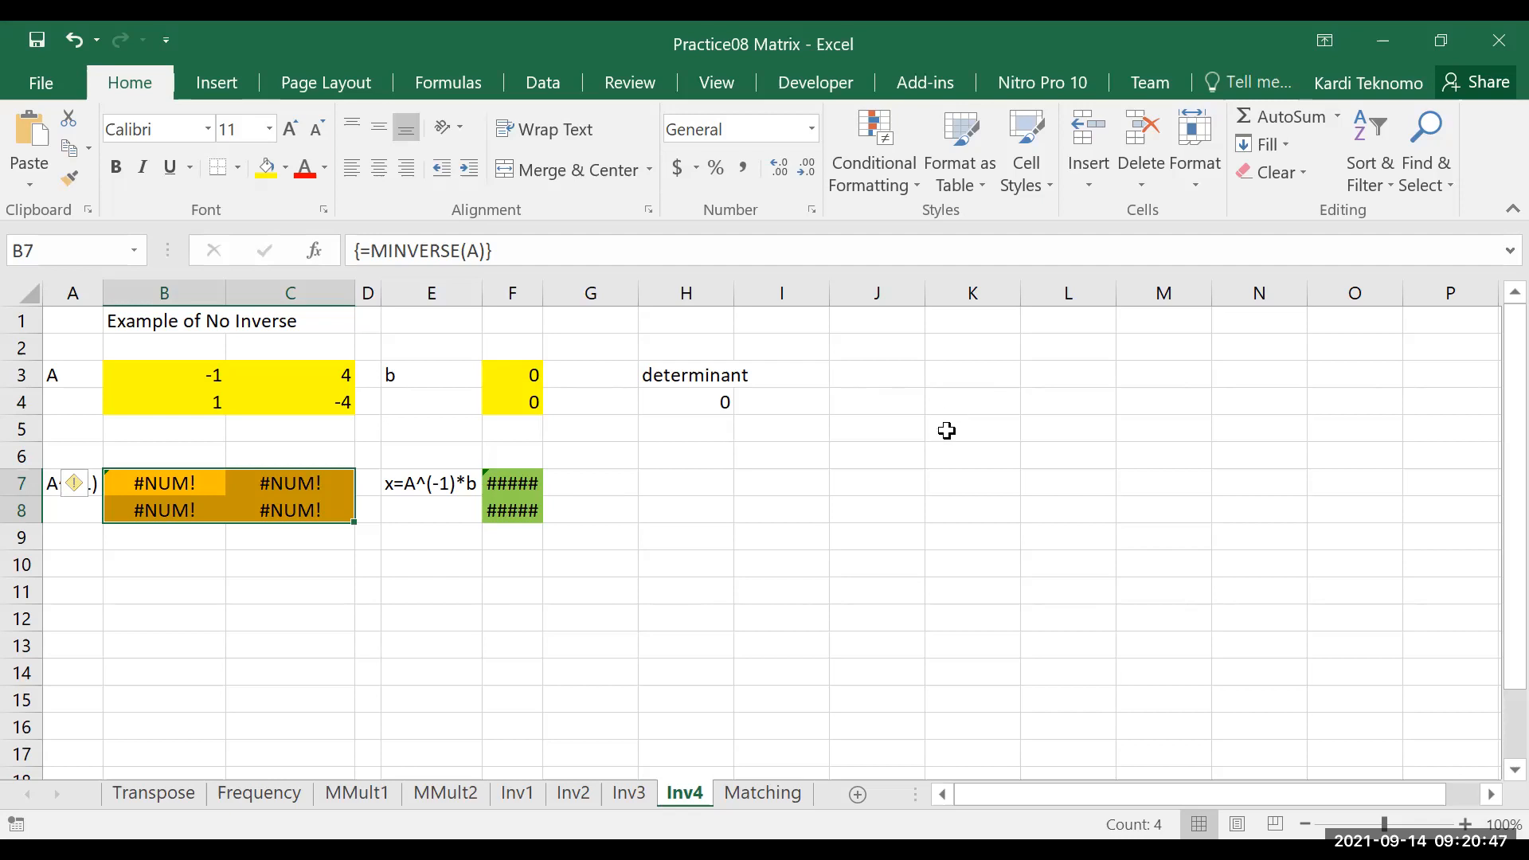
{"action": "left_click", "coordinate": [946, 430]}
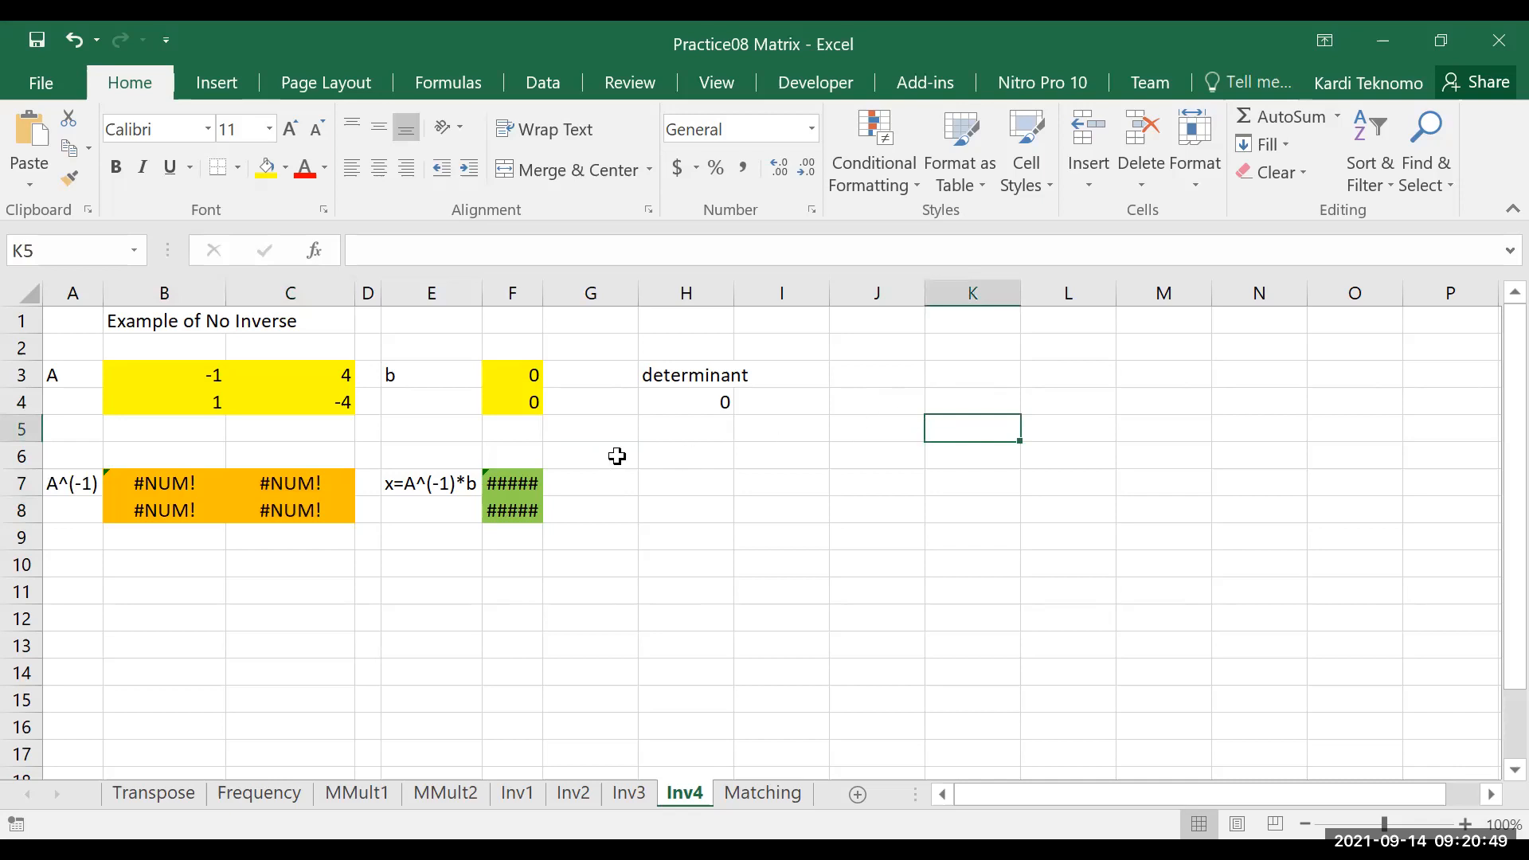
Compare the first row B3:C3 of matrix A with its second row B4:C4 to examine how they relate
{"action": "left_click", "coordinate": [209, 378]}
{"action": "left_click_drag", "start_coordinate": [237, 375], "coordinate": [289, 379]}
{"action": "left_click_drag", "start_coordinate": [178, 403], "coordinate": [256, 403]}
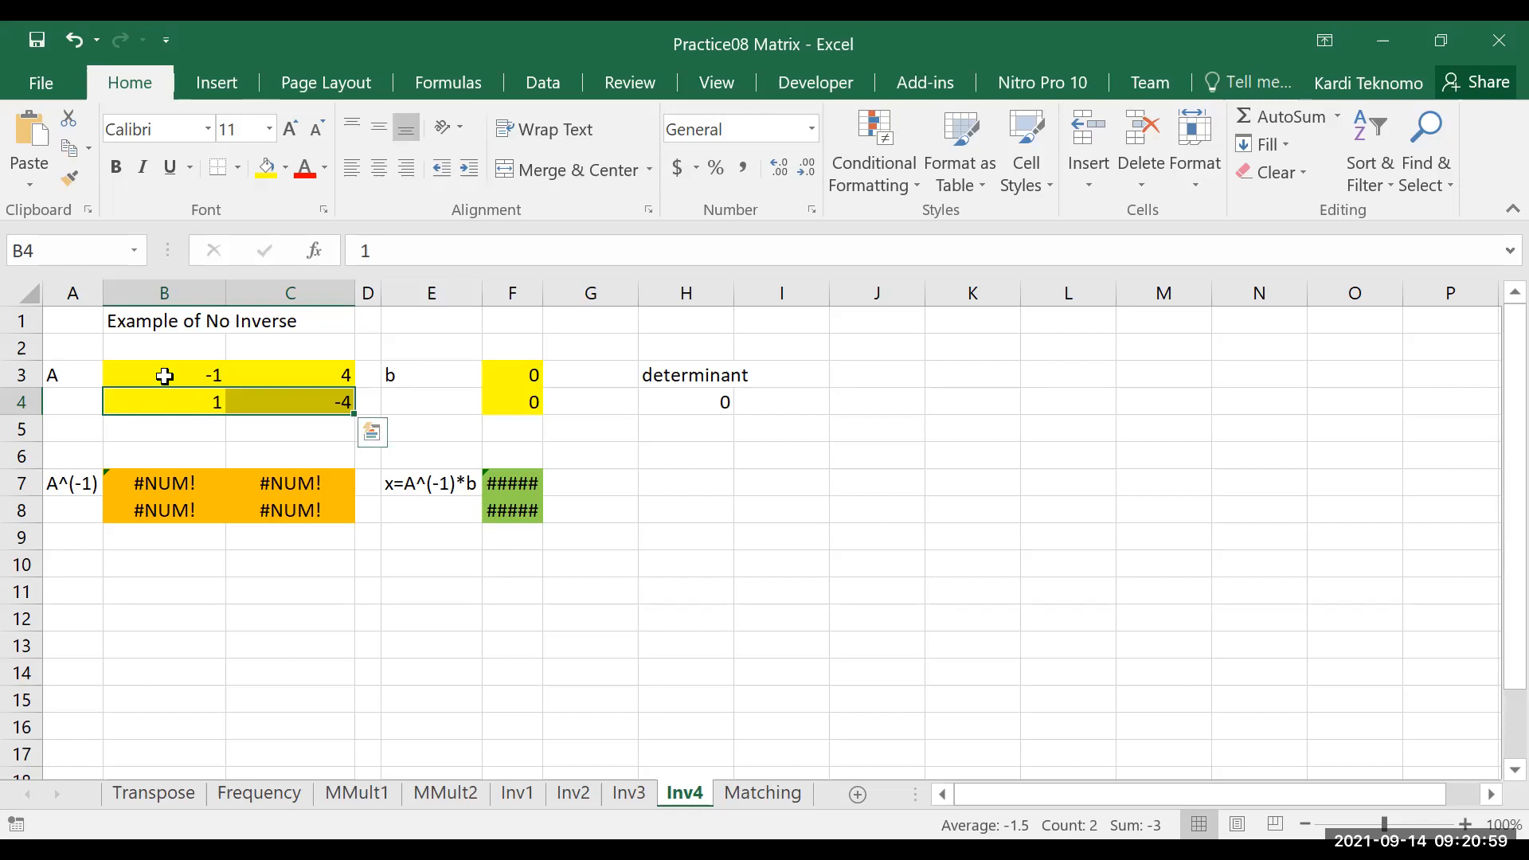
{"action": "left_click", "coordinate": [165, 376]}
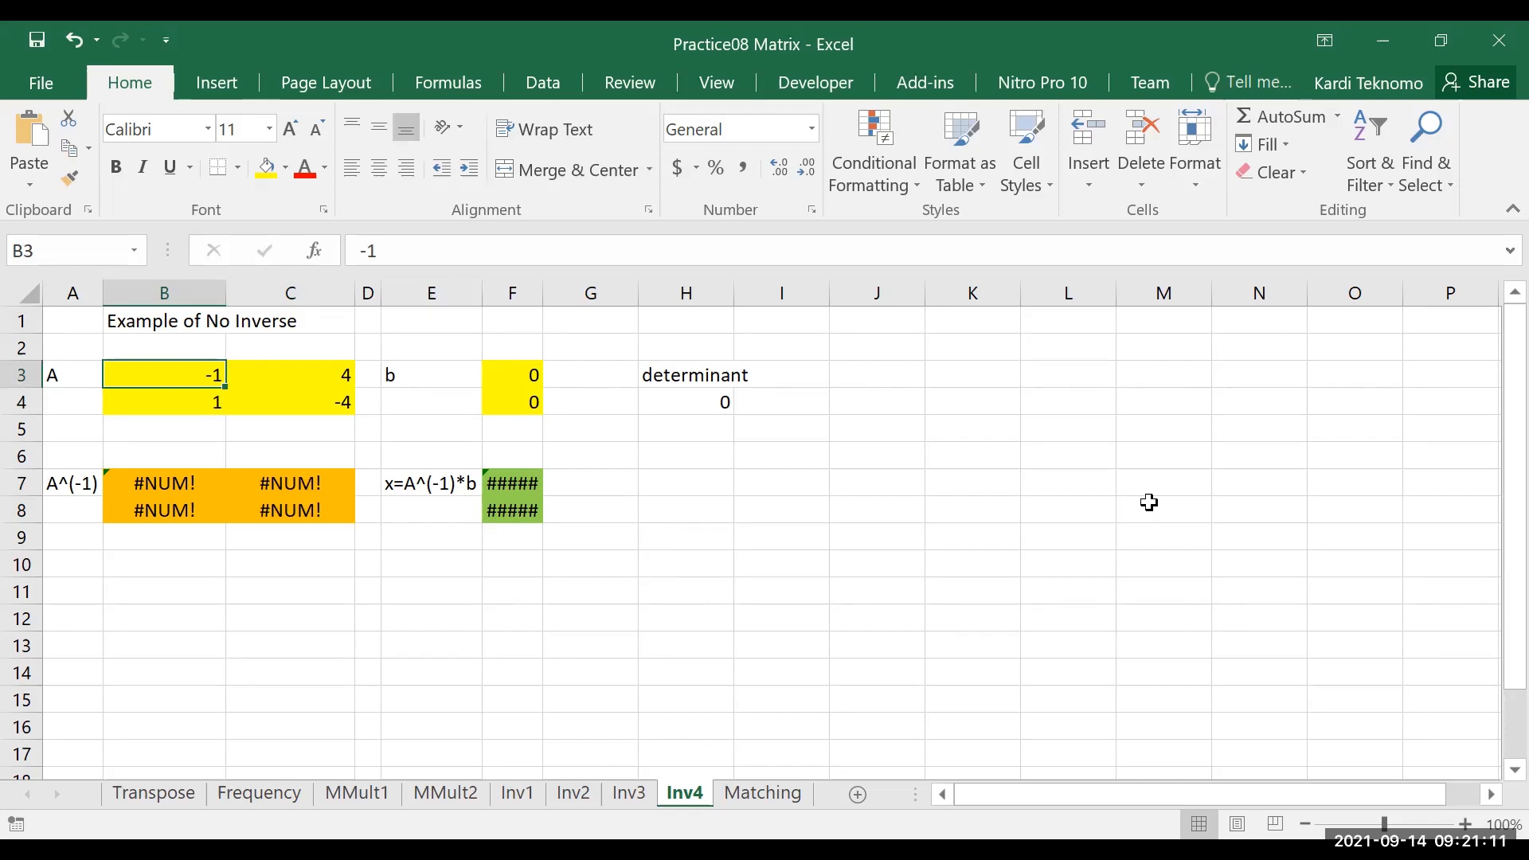
{"action": "key", "text": "shift+Right"}
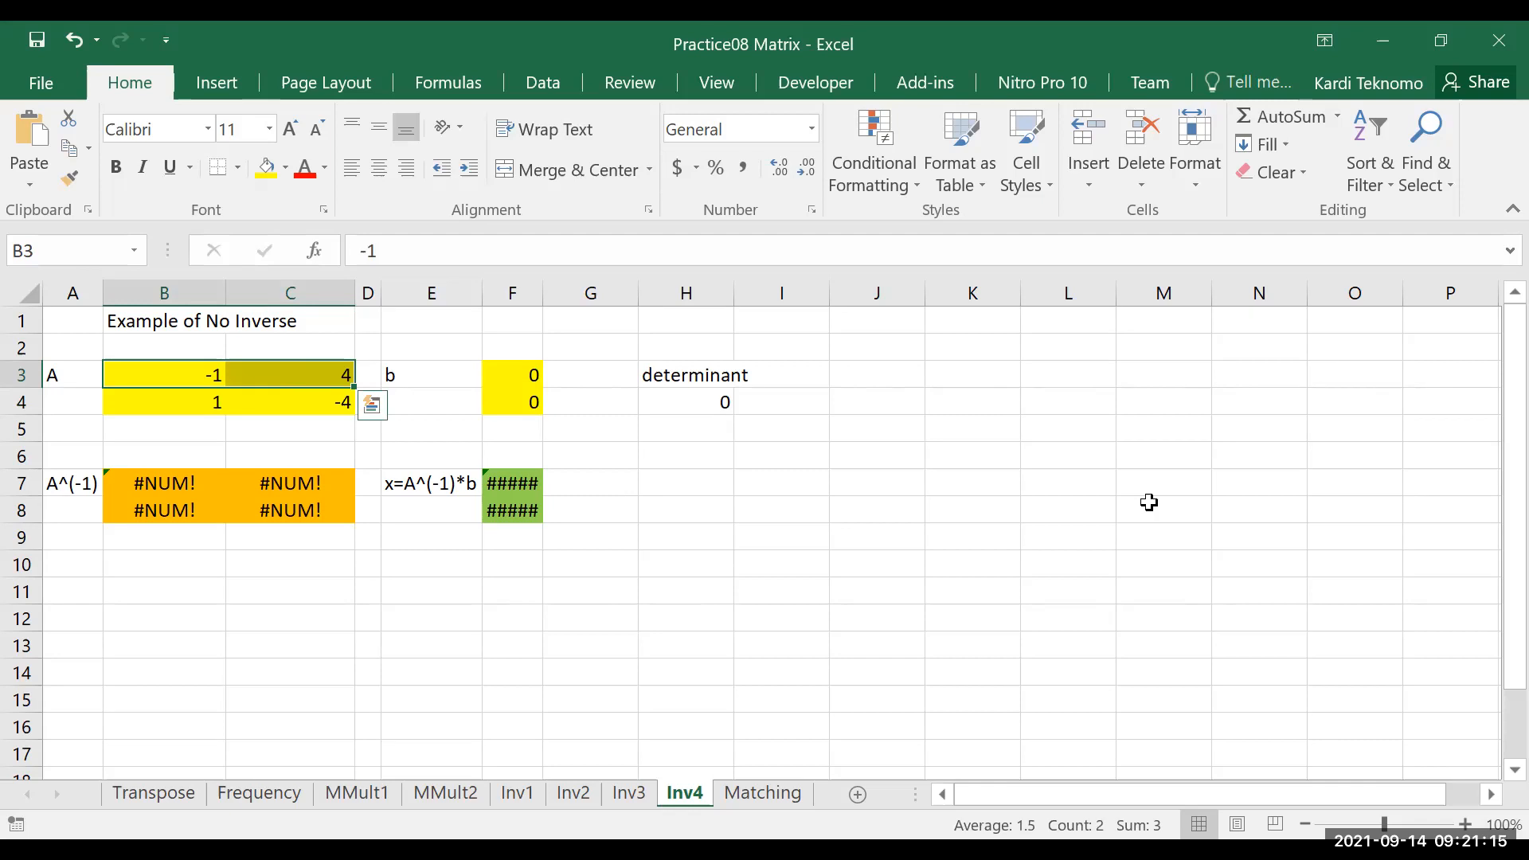
{"action": "key", "text": "Down"}
{"action": "key", "text": "shift+Right"}
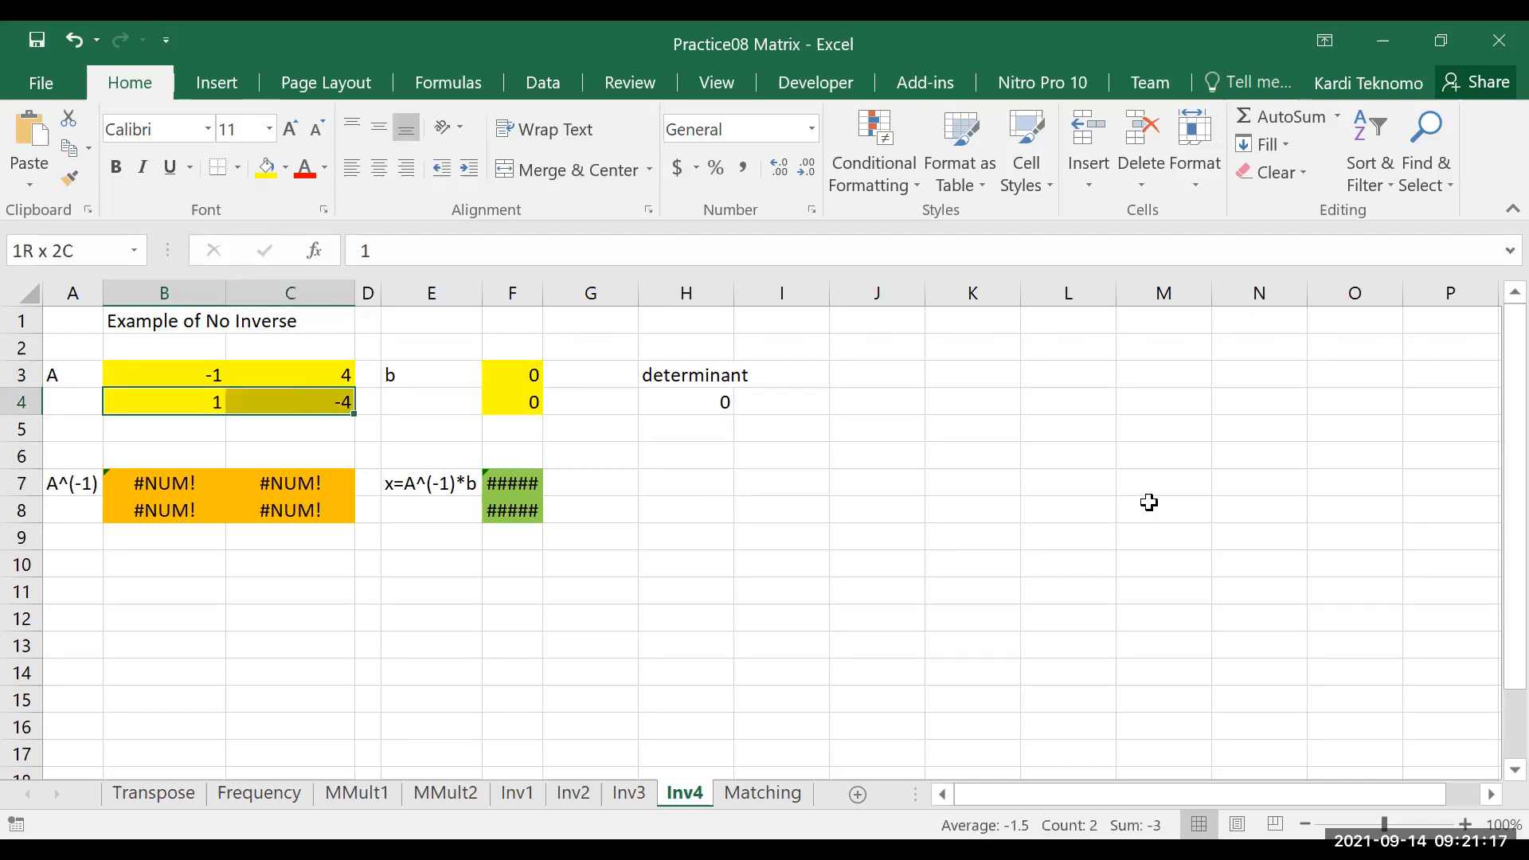
{"action": "key", "text": "Left"}
{"action": "key", "text": "Right"}
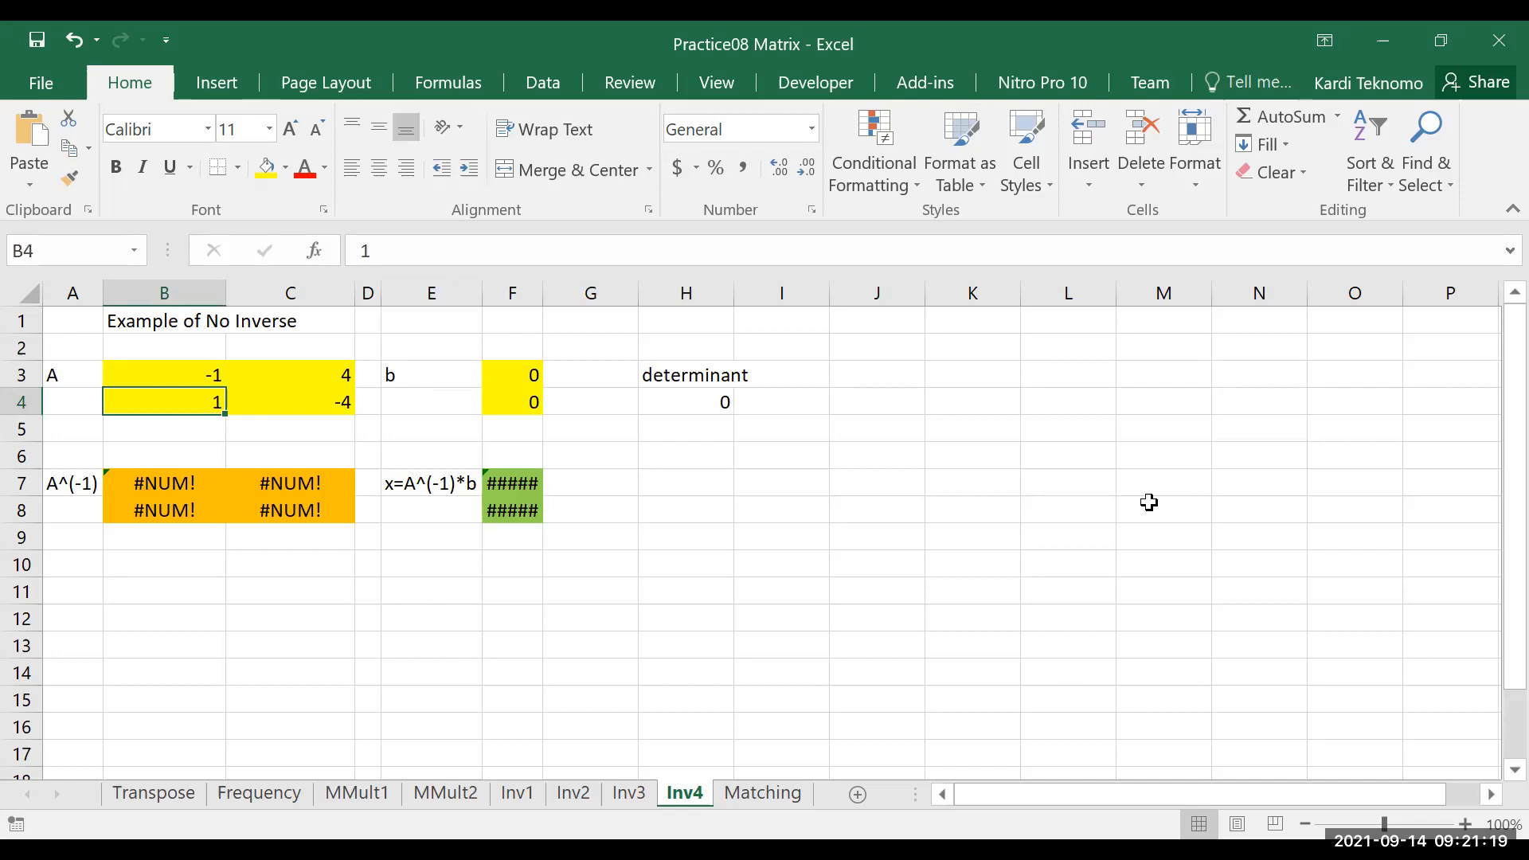
{"action": "key", "text": "Up"}
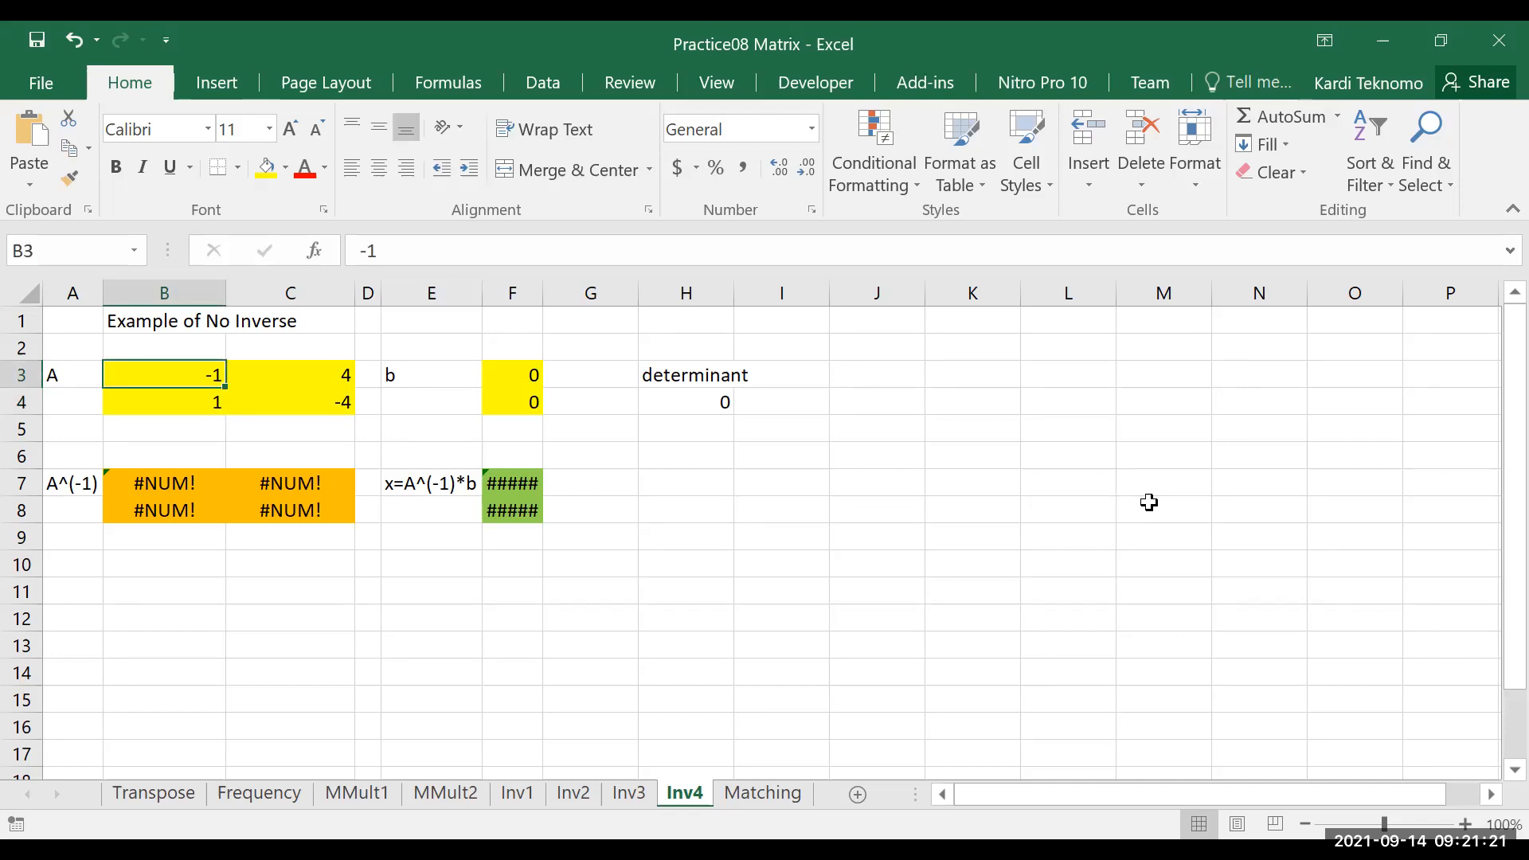
{"action": "key", "text": "Down"}
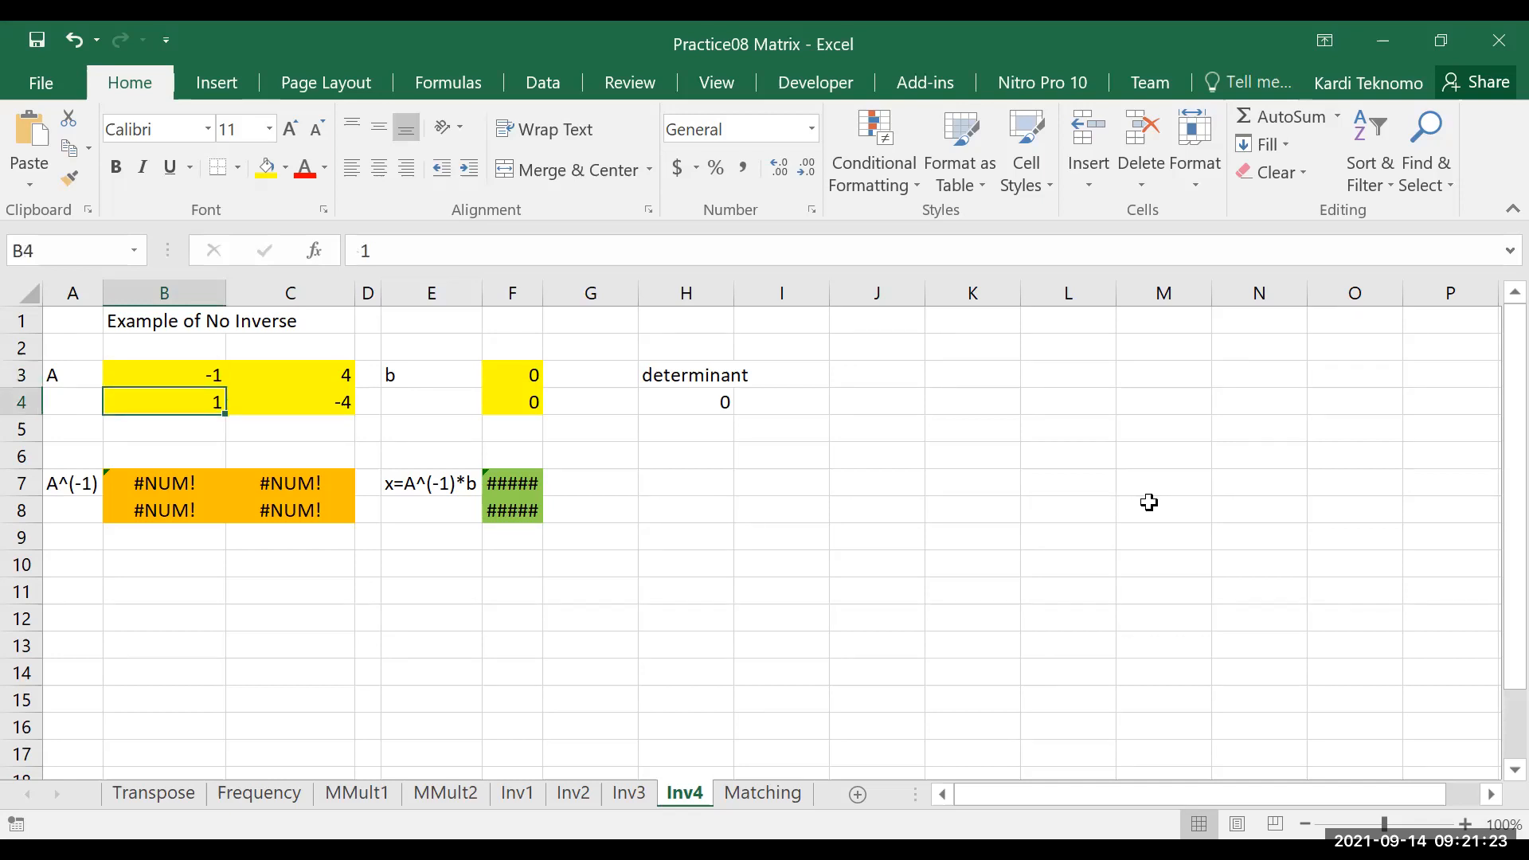
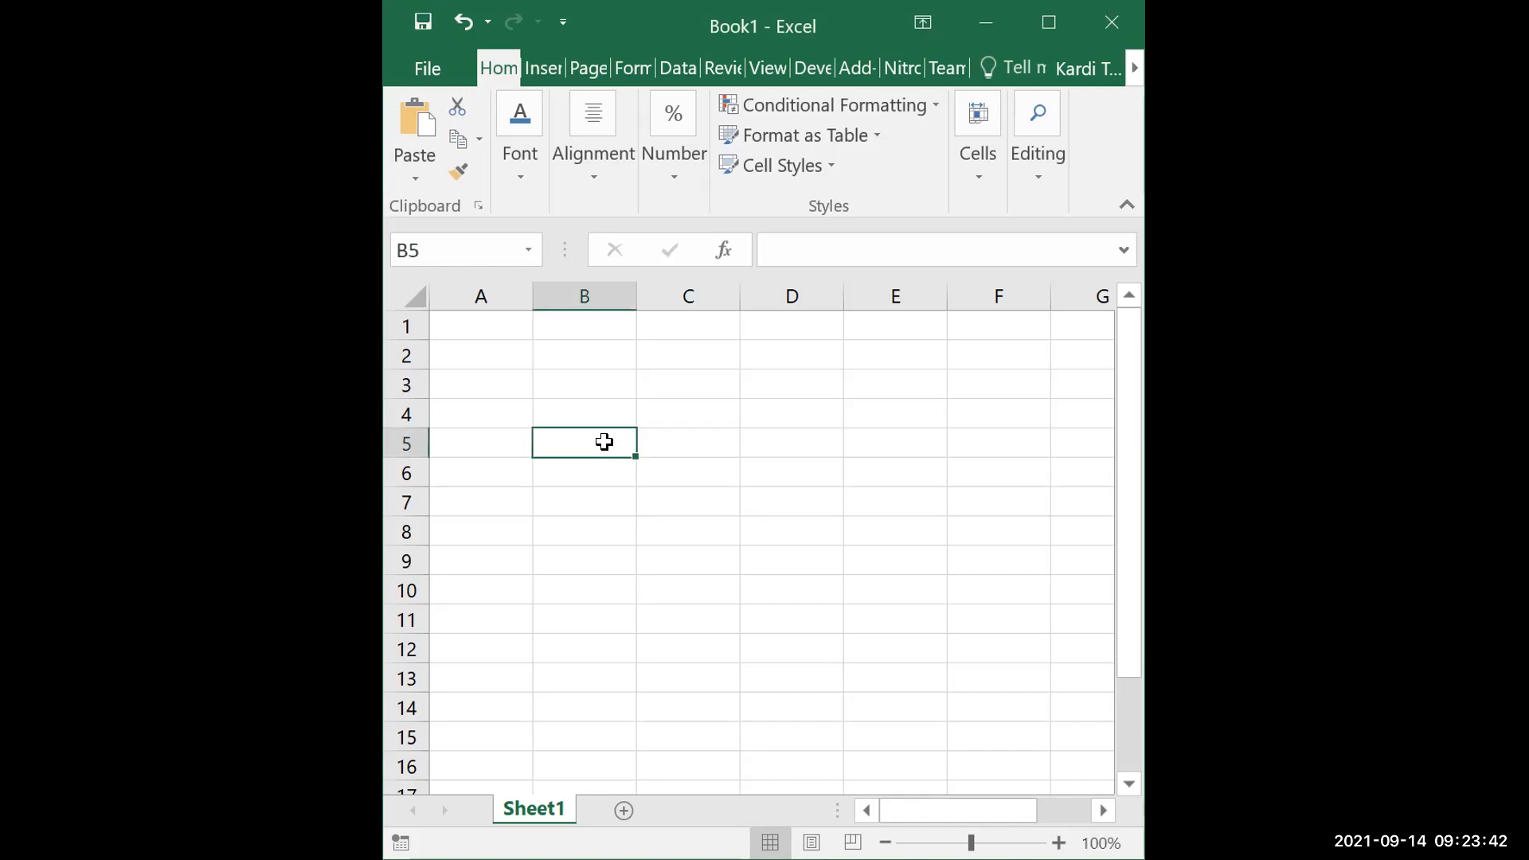
Enter the heading data in cell B5 of the blank Sheet1
{"action": "key", "text": "Return"}
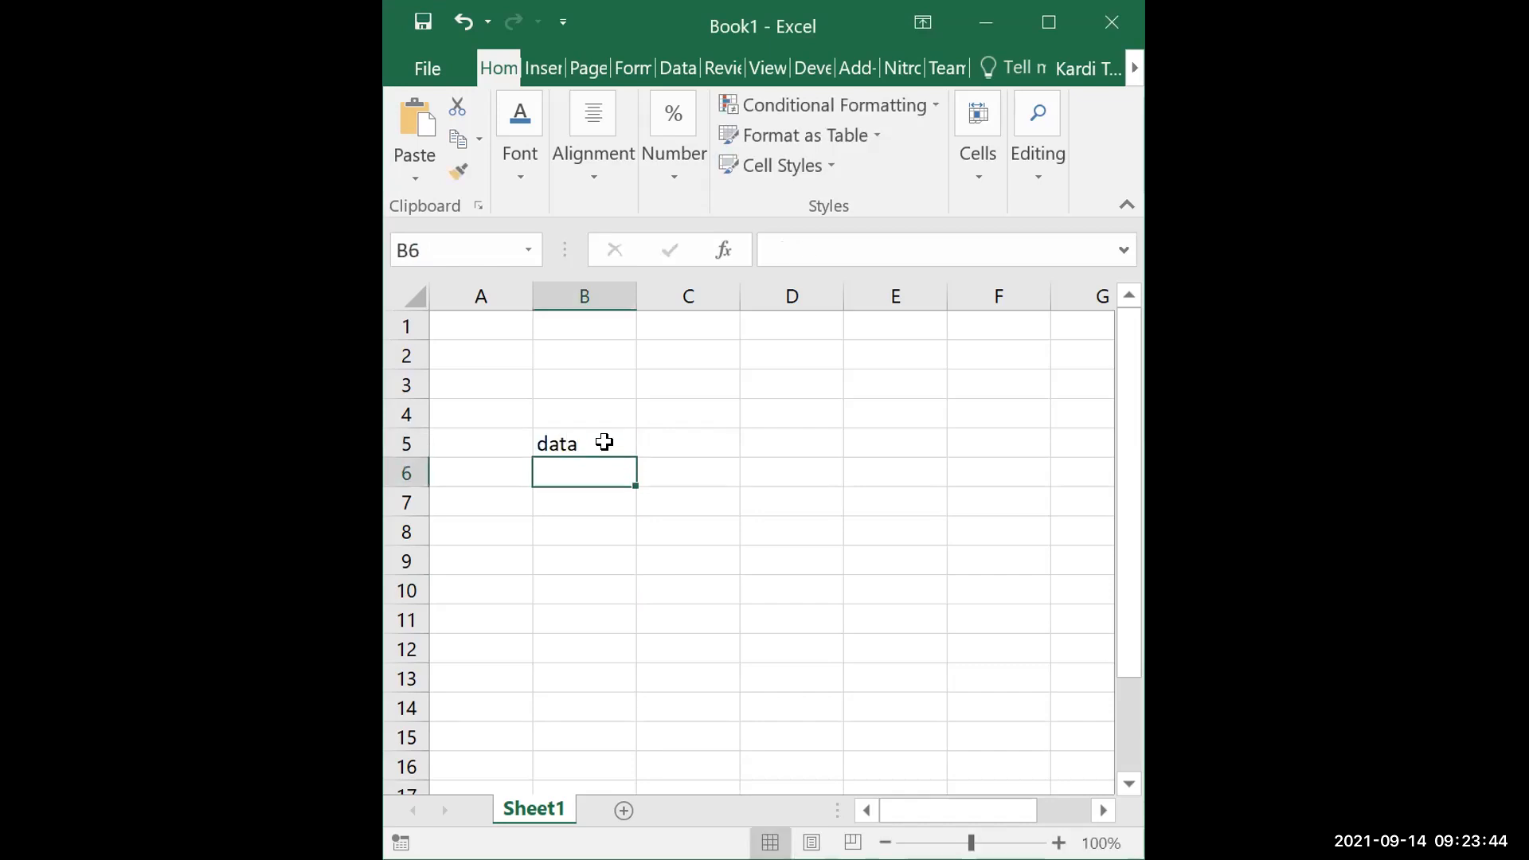
{"action": "key", "text": "Up"}
{"action": "key", "text": "Down"}
{"action": "type", "text": "="}
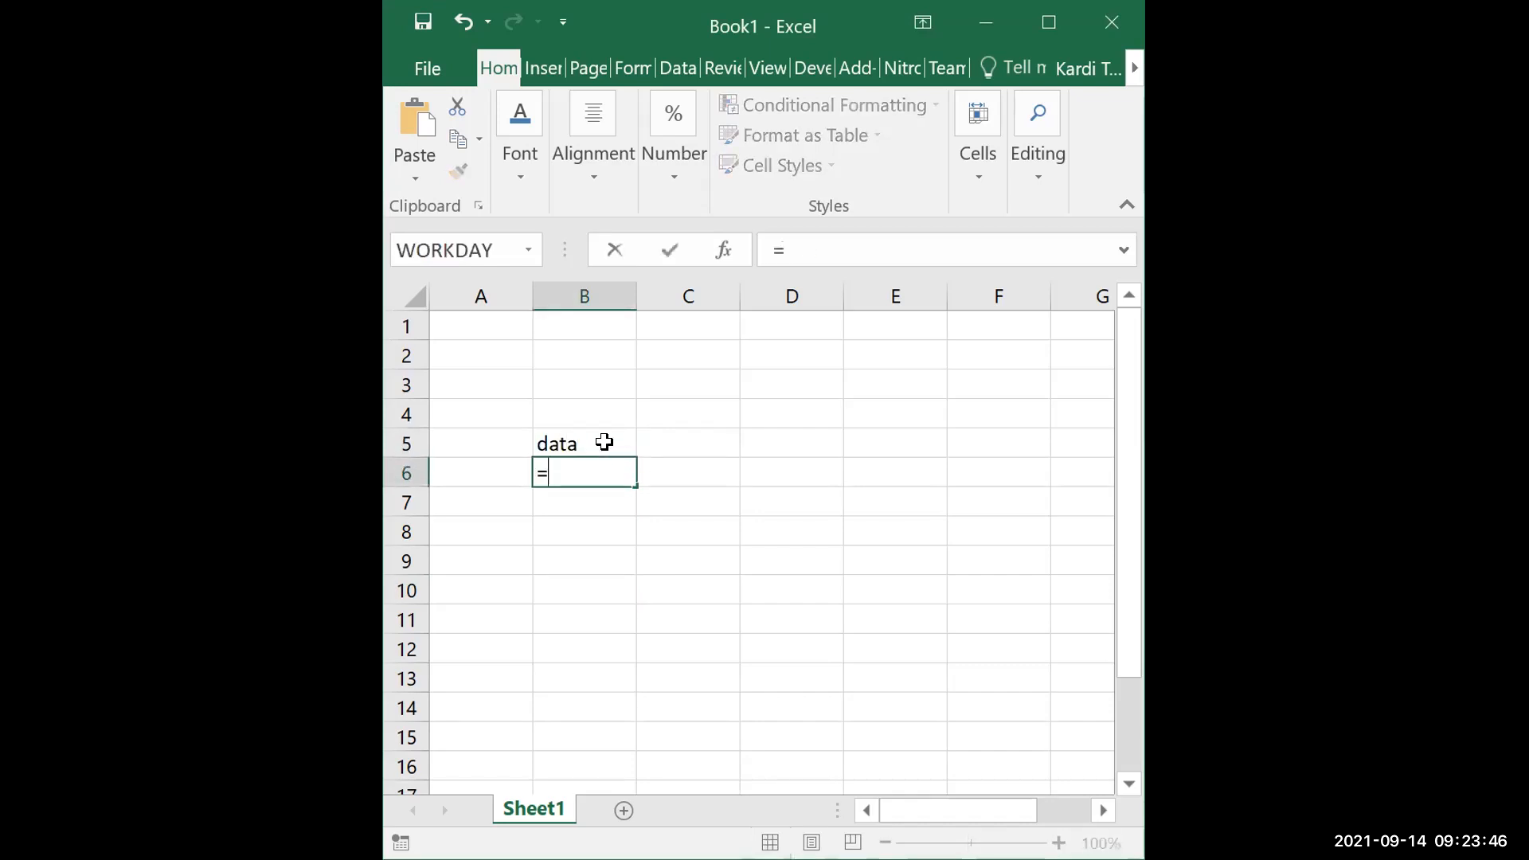
{"action": "type", "text": "rn"}
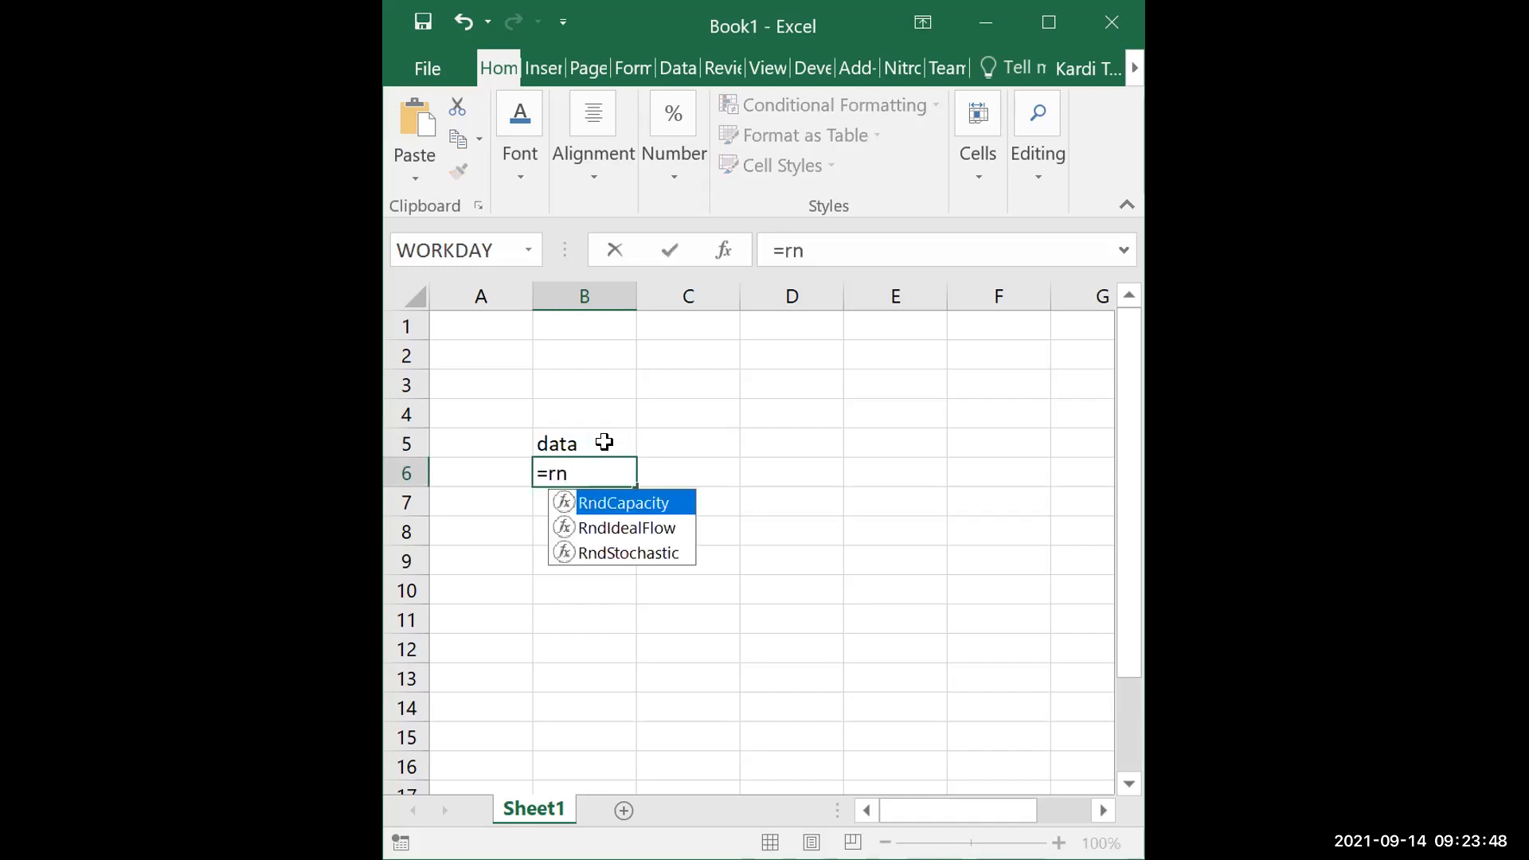
{"action": "key", "text": "BackSpace"}
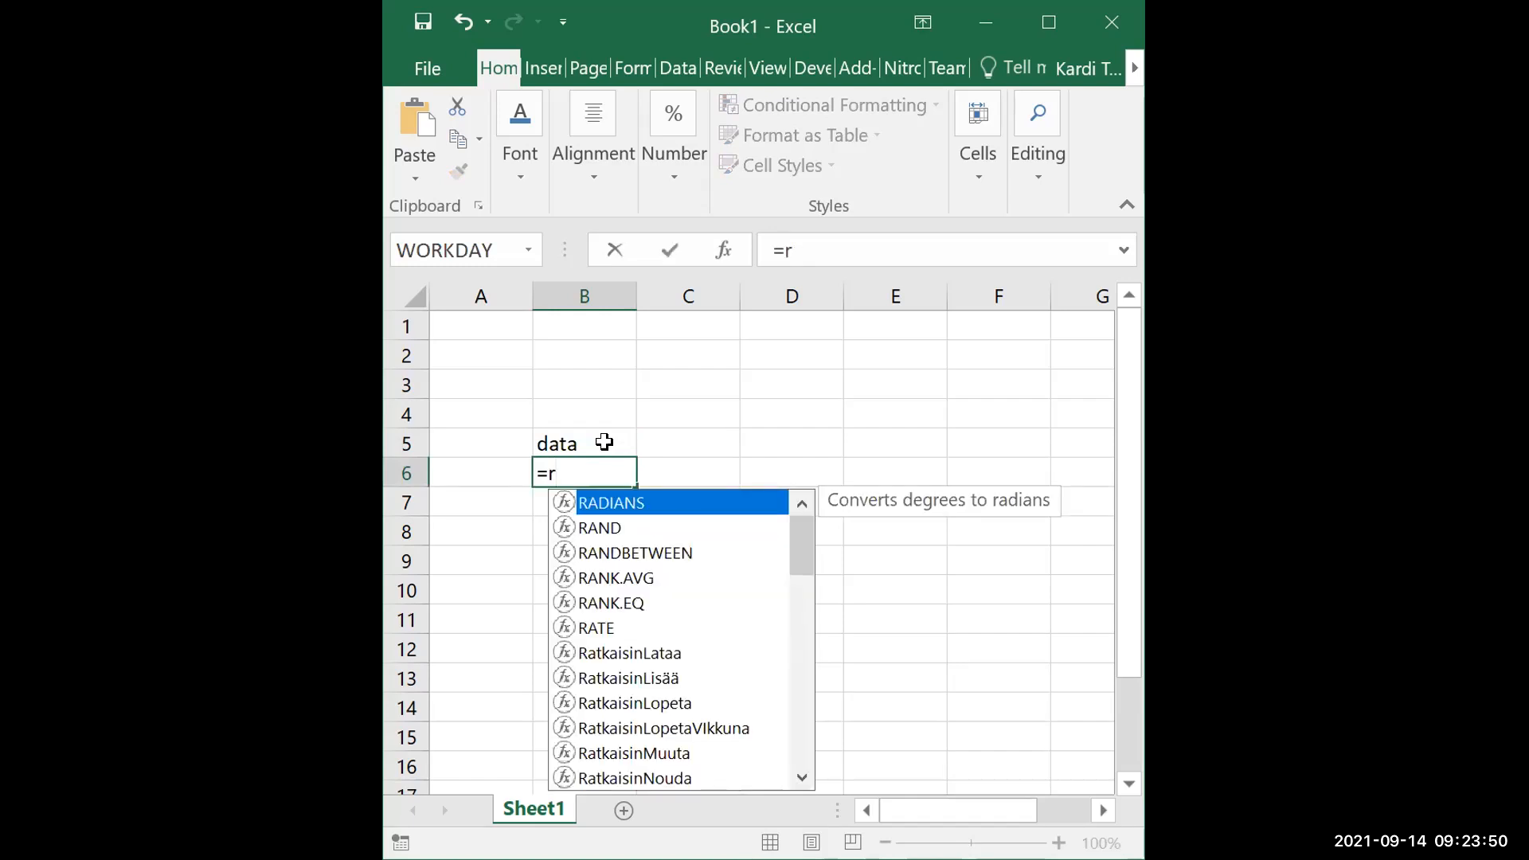
{"action": "type", "text": "and"}
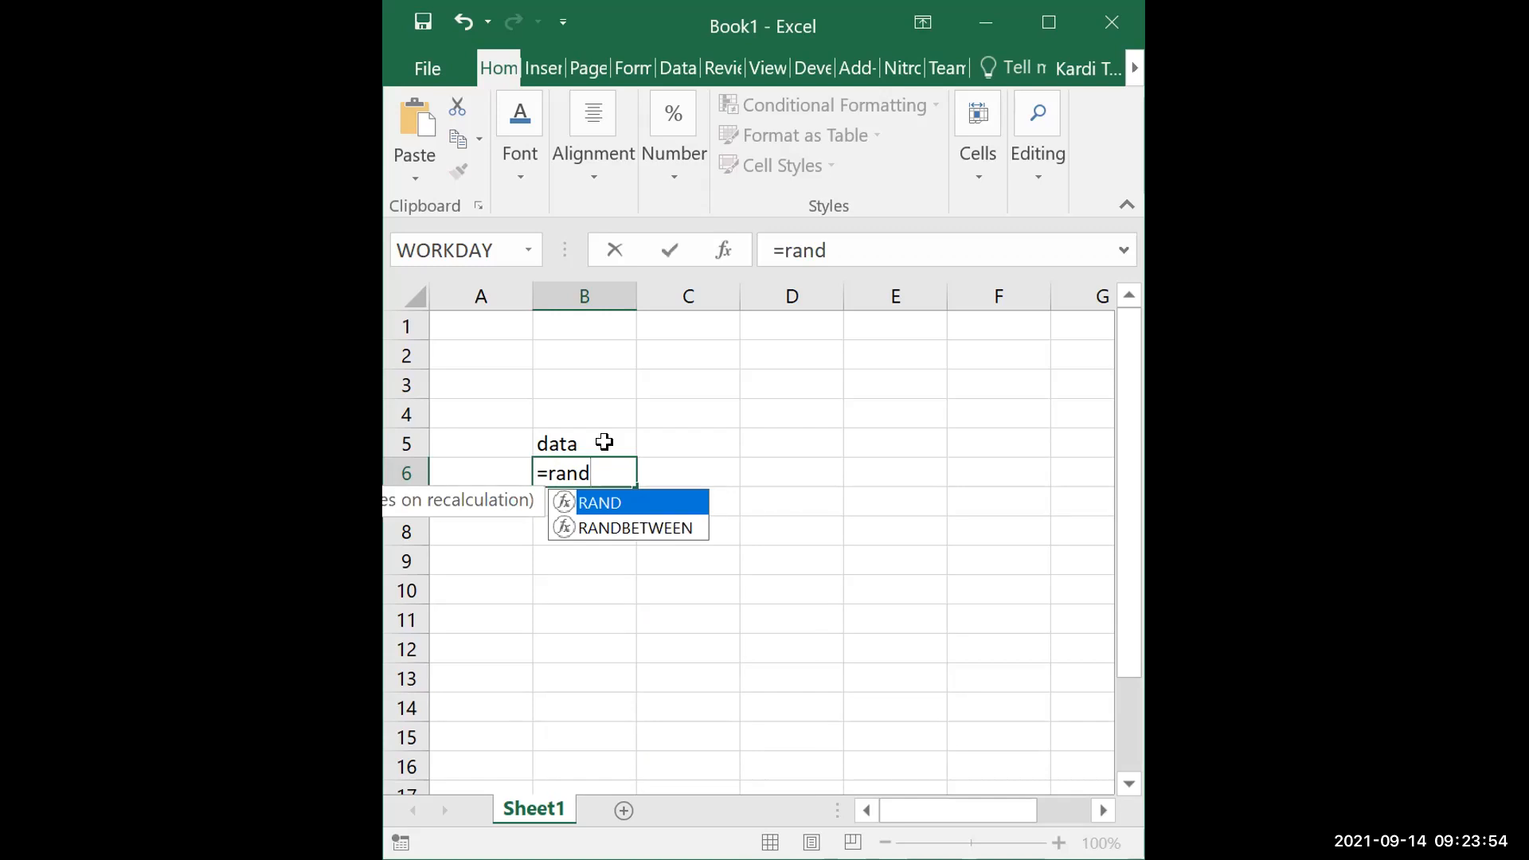
{"action": "key", "text": "BackSpace"}
{"action": "key", "text": "BackSpace"}
{"action": "key", "text": "BackSpace"}
{"action": "key", "text": "BackSpace"}
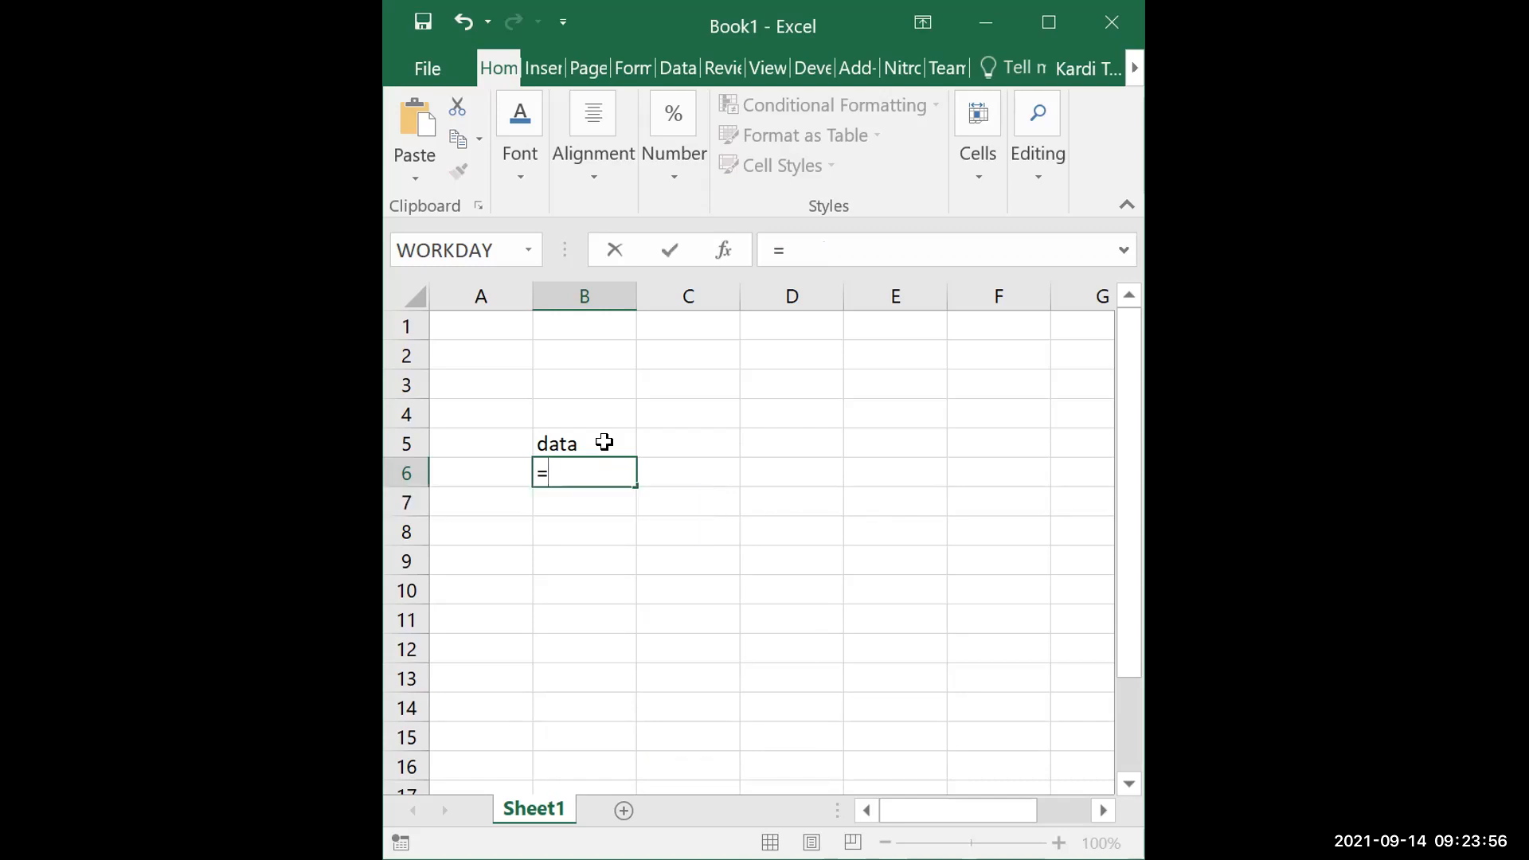
Maximize the Book1 workbook window
{"action": "left_click", "coordinate": [1048, 24]}
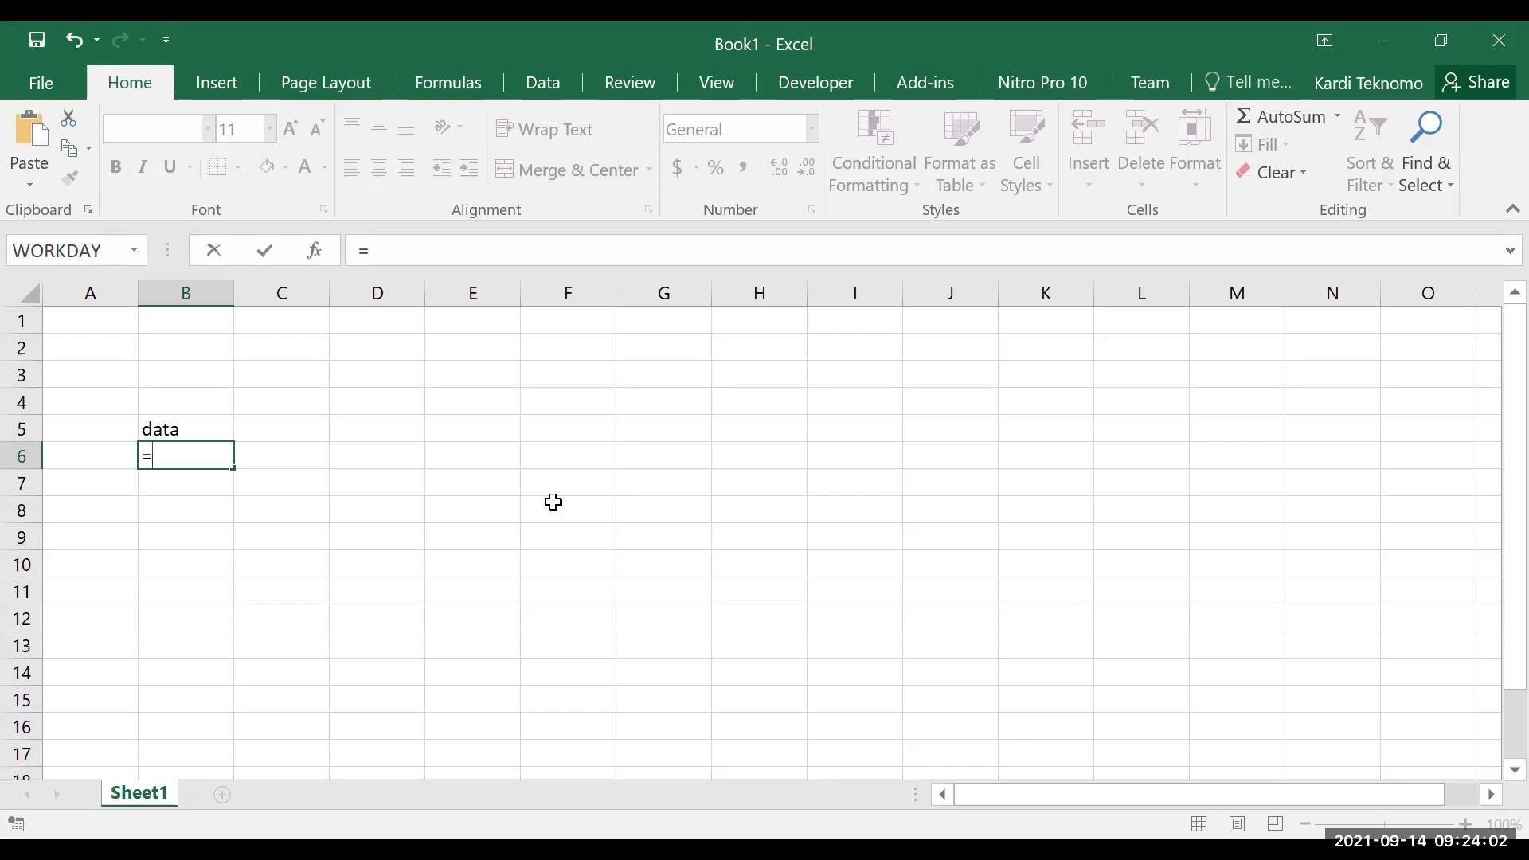
{"action": "type", "text": "n"}
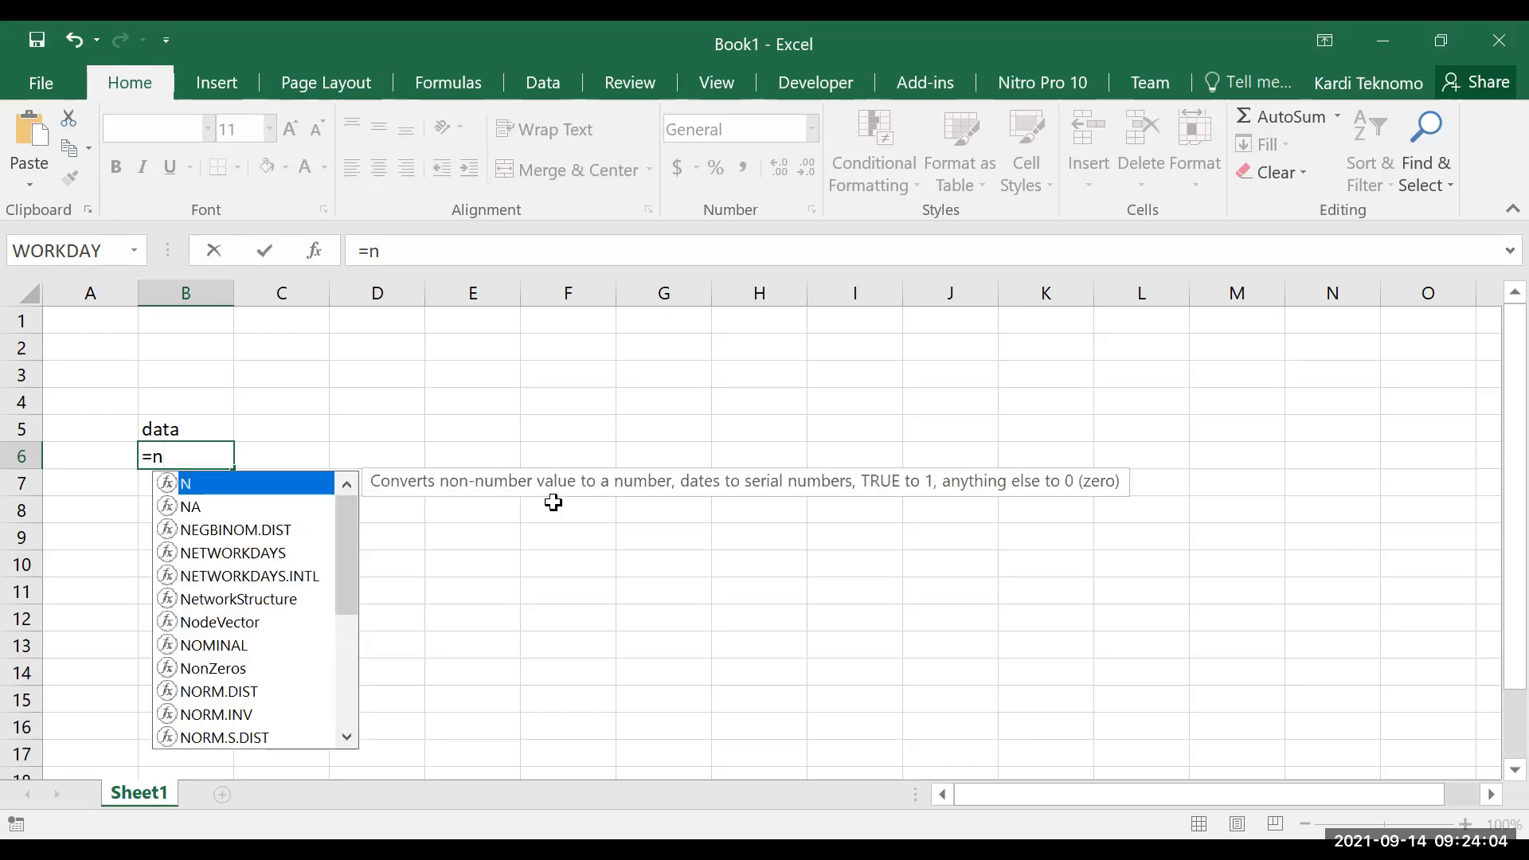
{"action": "key", "text": "Down"}
{"action": "key", "text": "Down"}
{"action": "key", "text": "Down"}
{"action": "key", "text": "Down"}
{"action": "key", "text": "Down"}
{"action": "key", "text": "Down"}
{"action": "key", "text": "Down"}
{"action": "key", "text": "Down"}
{"action": "key", "text": "Down"}
{"action": "key", "text": "Down"}
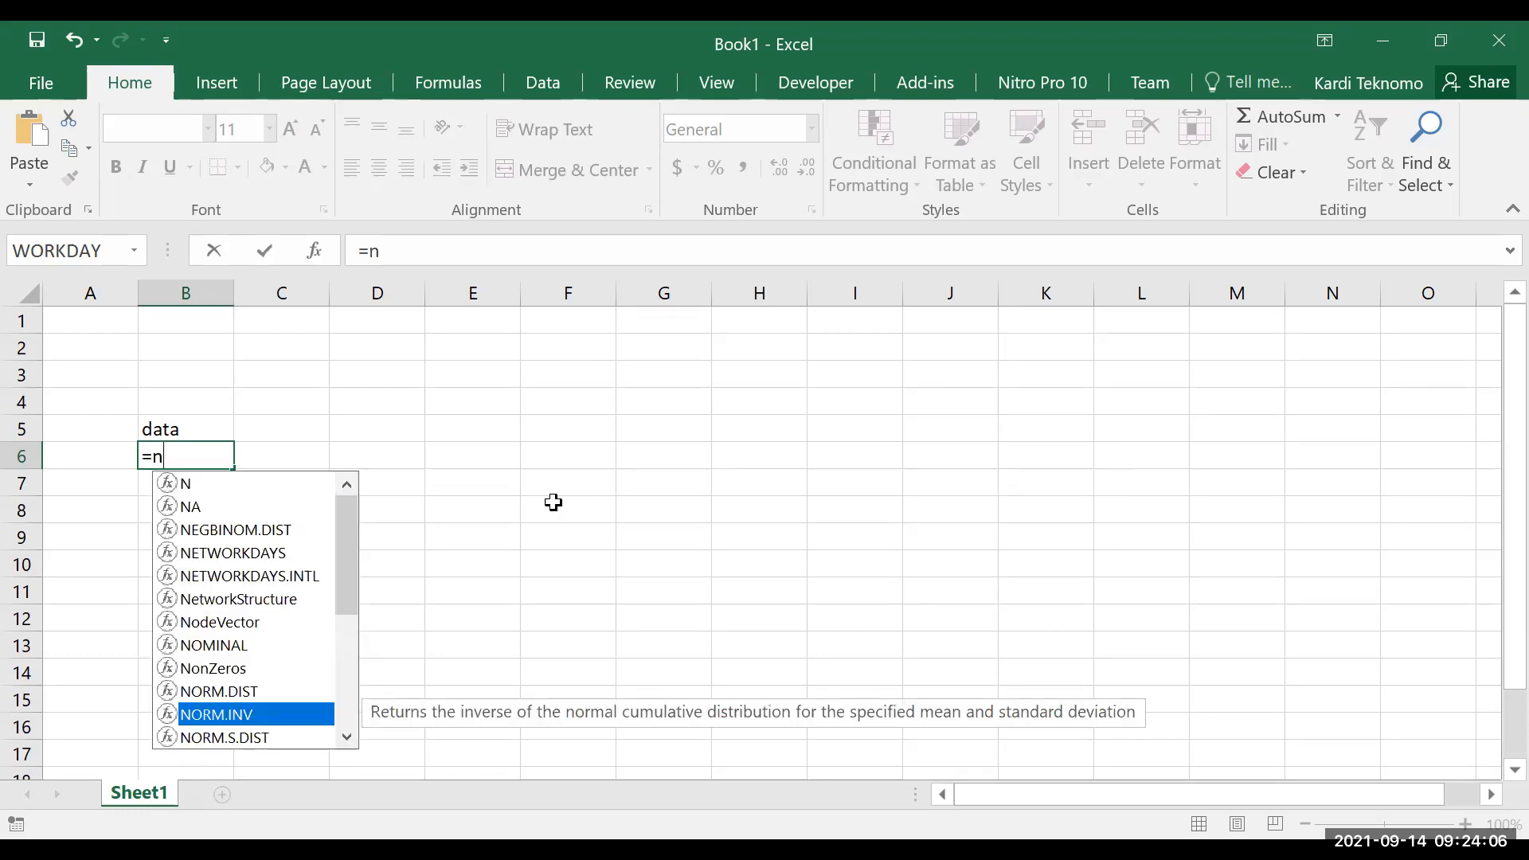
{"action": "key", "text": "Down"}
{"action": "key", "text": "Tab"}
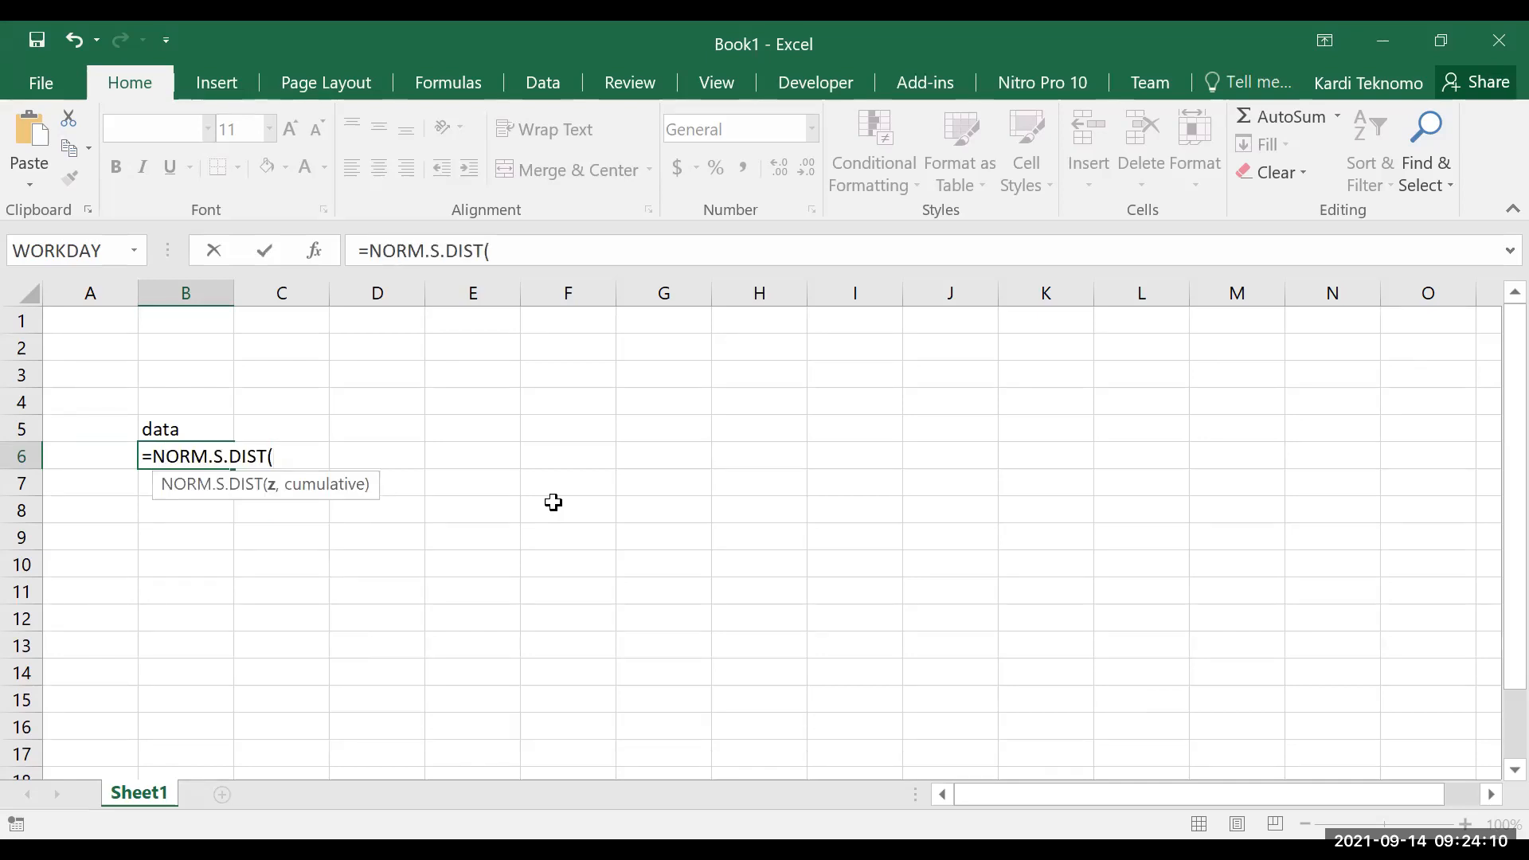
{"action": "key", "text": "BackSpace"}
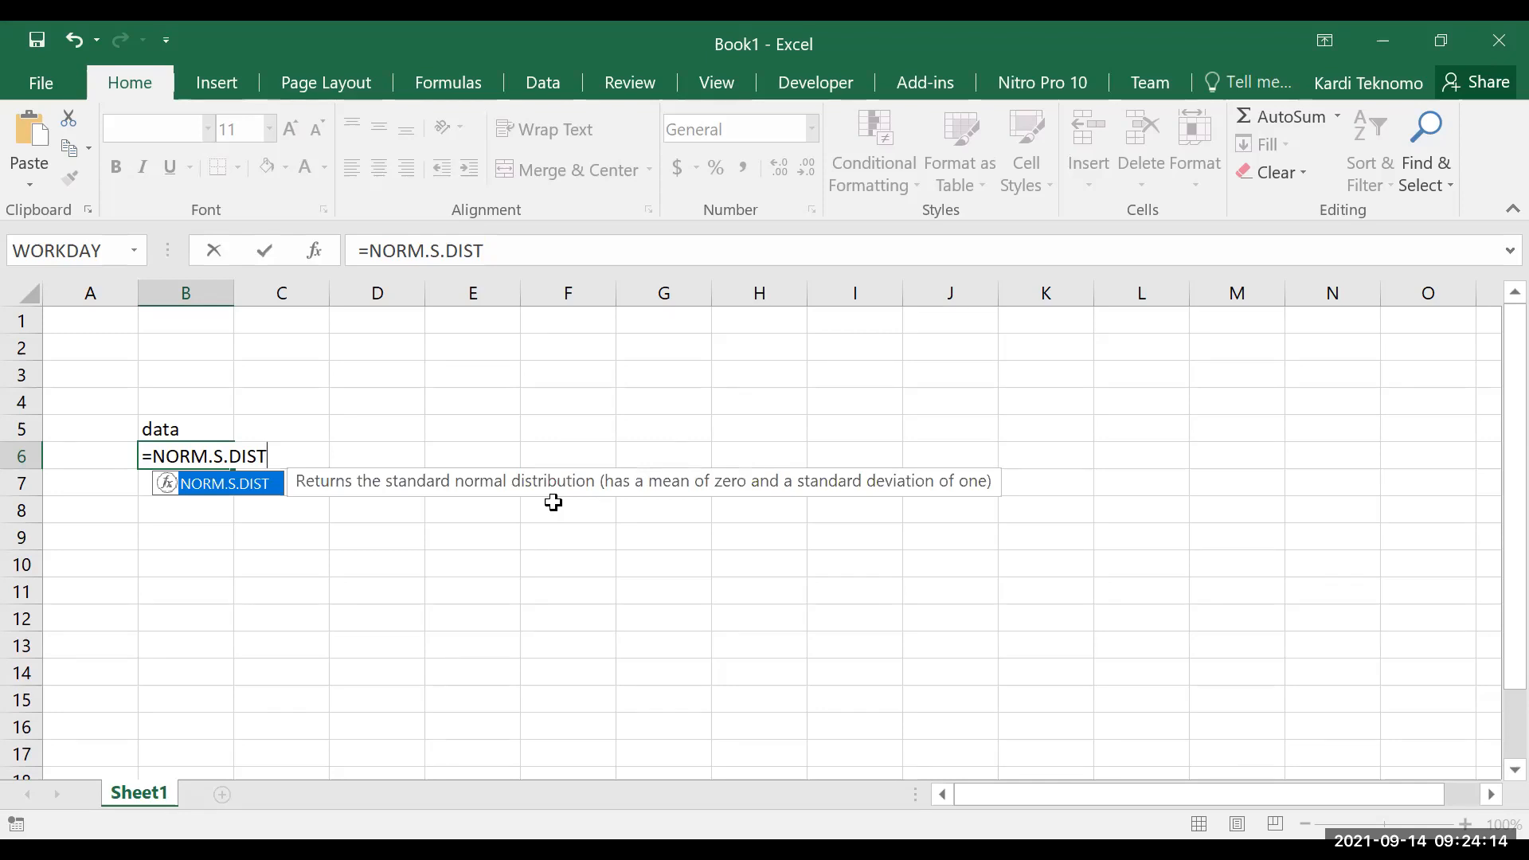
{"action": "type", "text": "("}
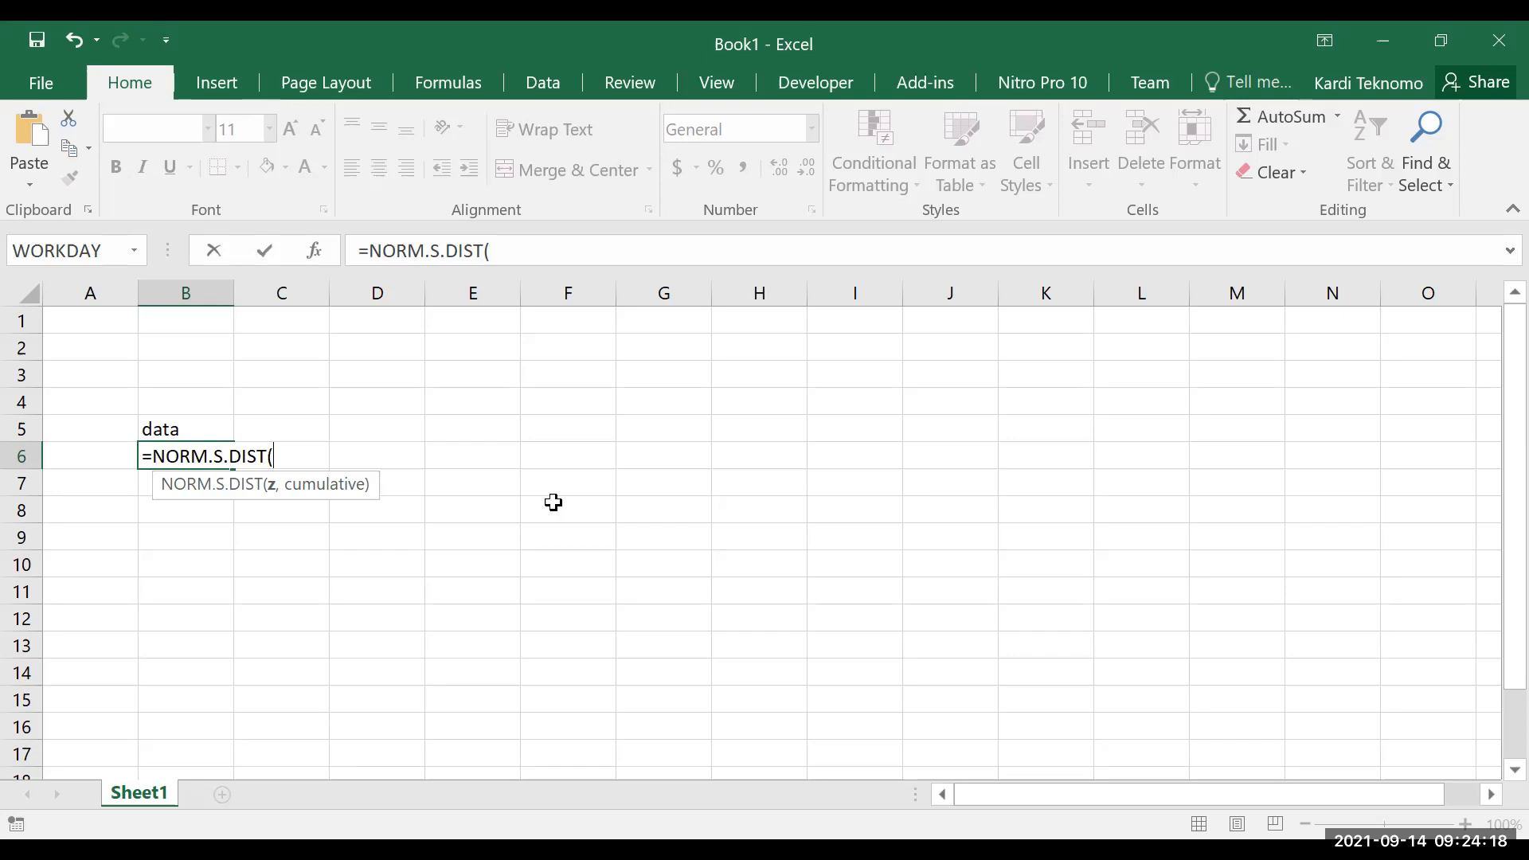
{"action": "key", "text": "BackSpace"}
{"action": "key", "text": "BackSpace"}
{"action": "key", "text": "BackSpace"}
{"action": "key", "text": "BackSpace"}
{"action": "key", "text": "BackSpace"}
{"action": "key", "text": "BackSpace"}
{"action": "key", "text": "BackSpace"}
{"action": "key", "text": "BackSpace"}
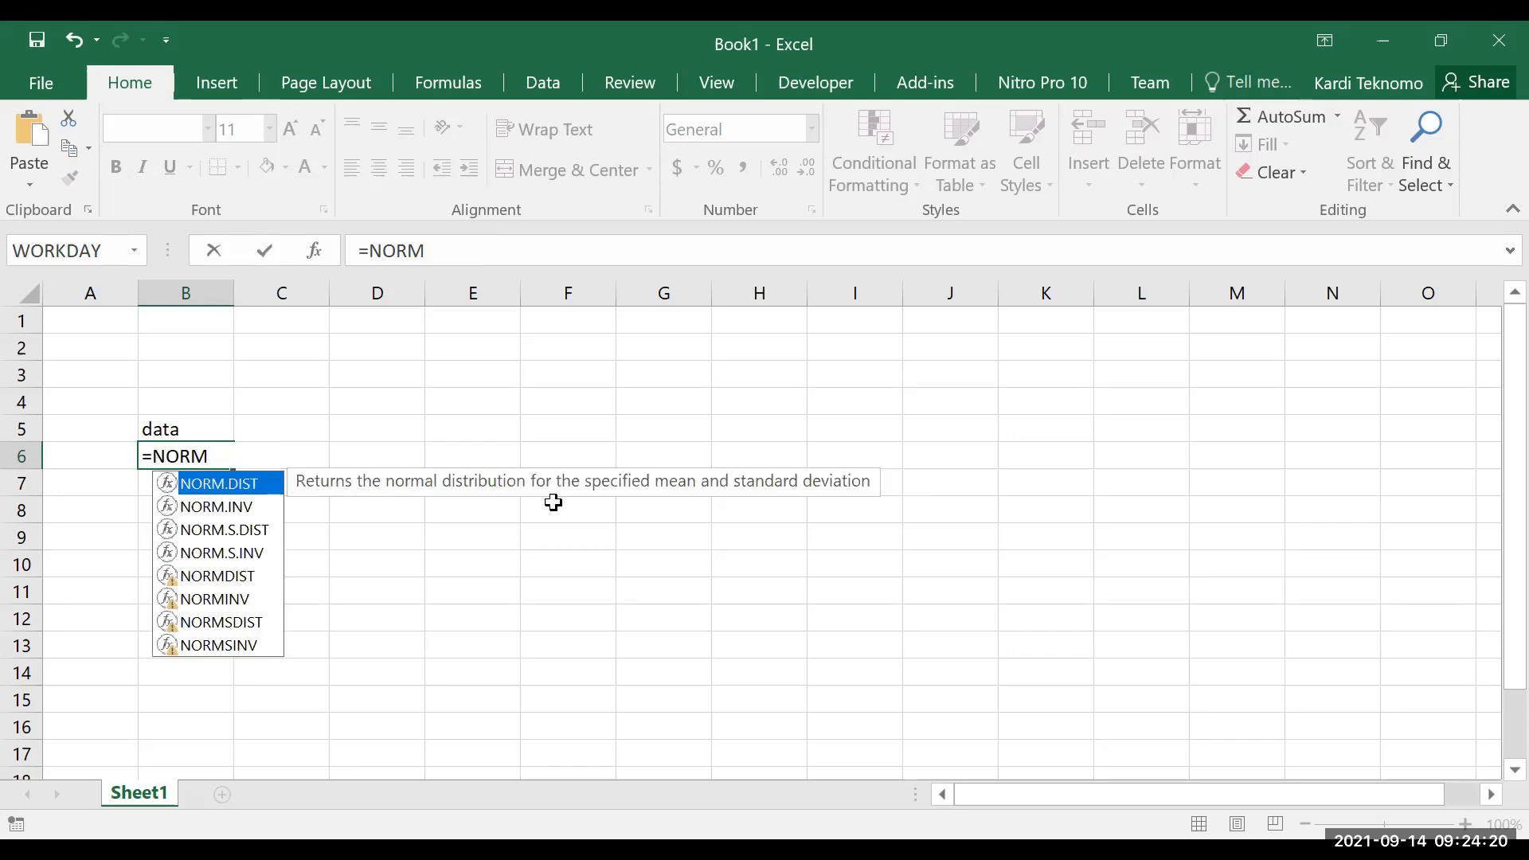
Enter the formula =NORM.INV(RAND(),0,2) in cell B6 to generate a normally distributed random value
{"action": "type", "text": ".INV("}
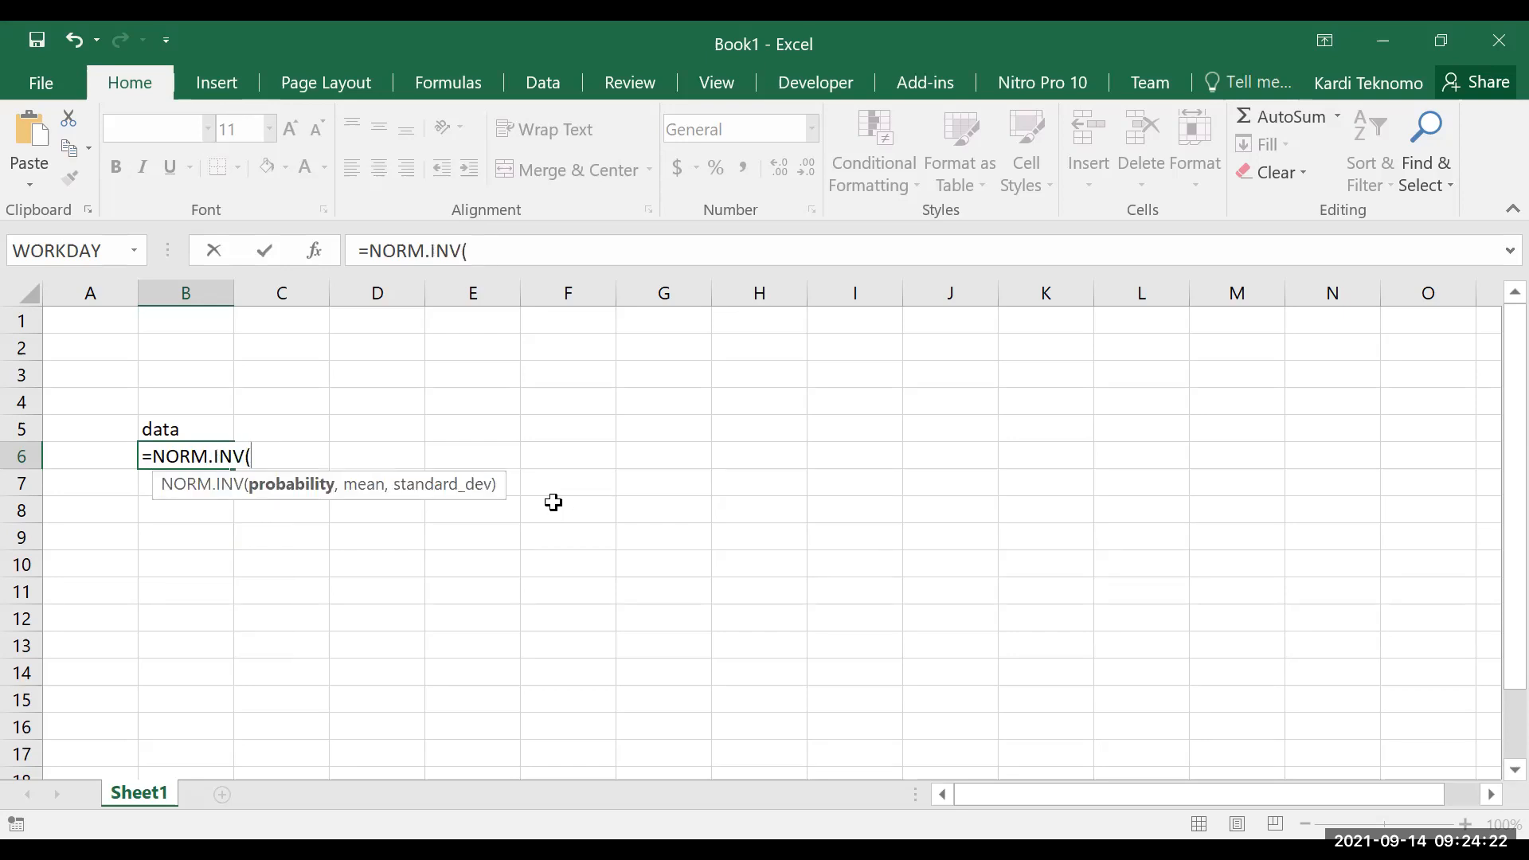
{"action": "type", "text": "="}
{"action": "key", "text": "BackSpace"}
{"action": "type", "text": "rand()"}
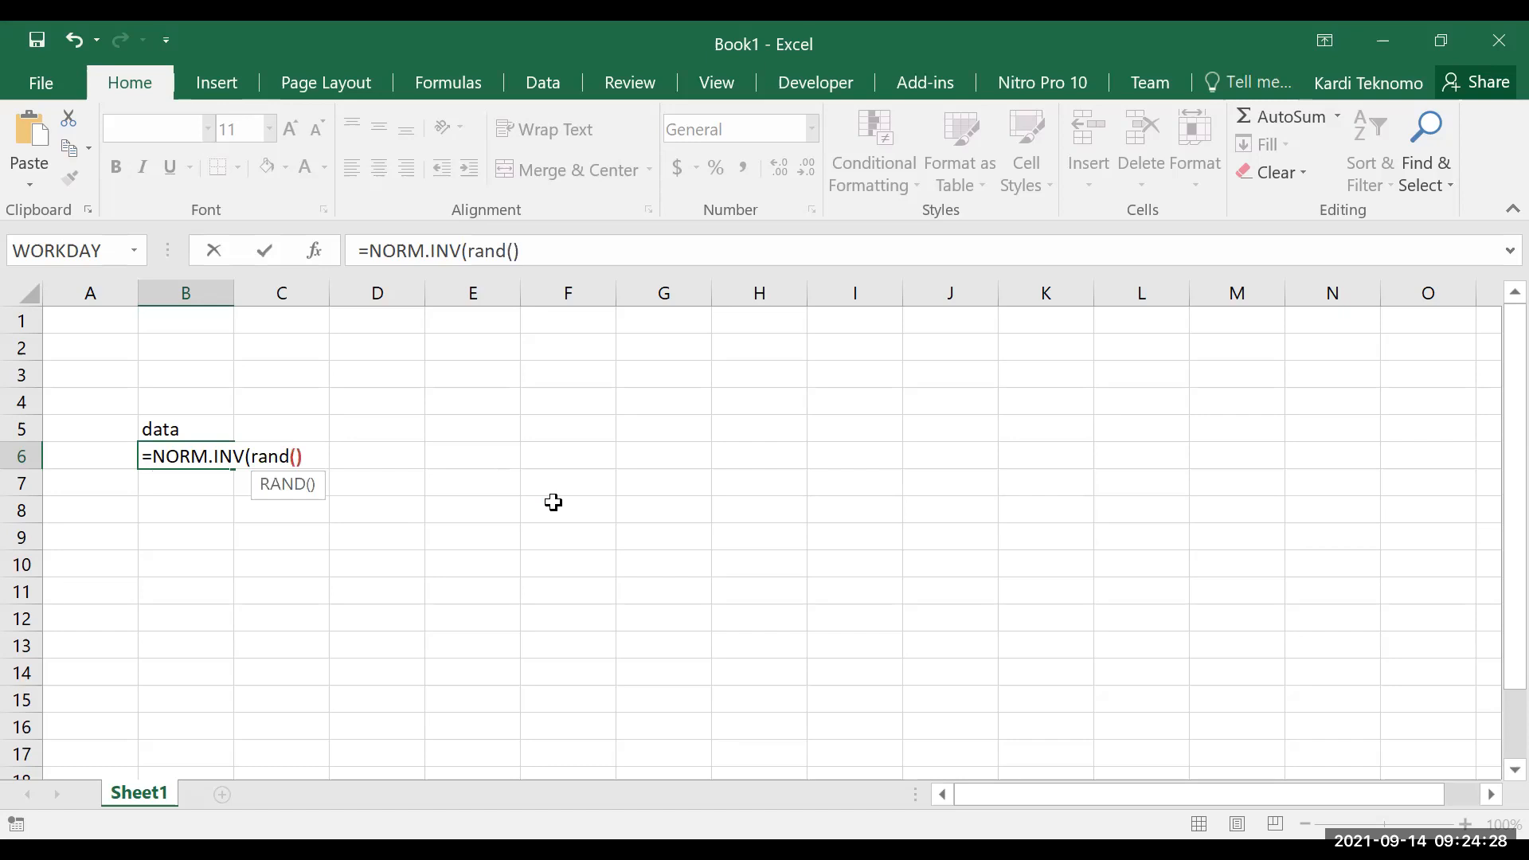
{"action": "type", "text": ",0,2"}
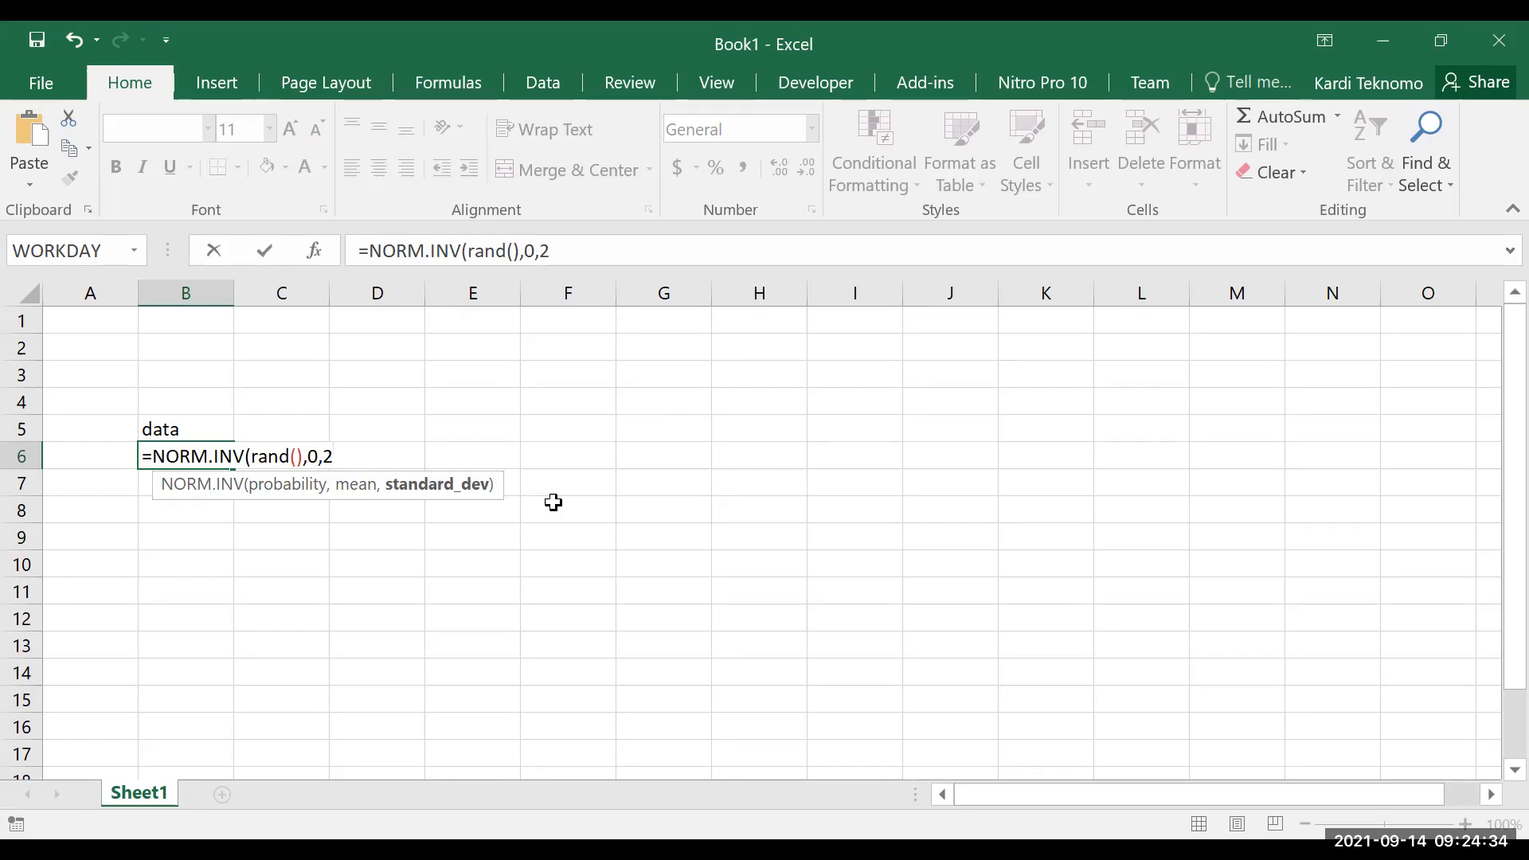
{"action": "type", "text": ")"}
{"action": "key", "text": "ctrl+Return"}
Copy the random-number formula from B6 down through B17 and fill the range B6:B17 with yellow
{"action": "key", "text": "ctrl+c"}
{"action": "key", "text": "shift+Down"}
{"action": "key", "text": "shift+Down"}
{"action": "key", "text": "shift+Down"}
{"action": "key", "text": "shift+Down"}
{"action": "key", "text": "shift+Down"}
{"action": "key", "text": "shift+Down"}
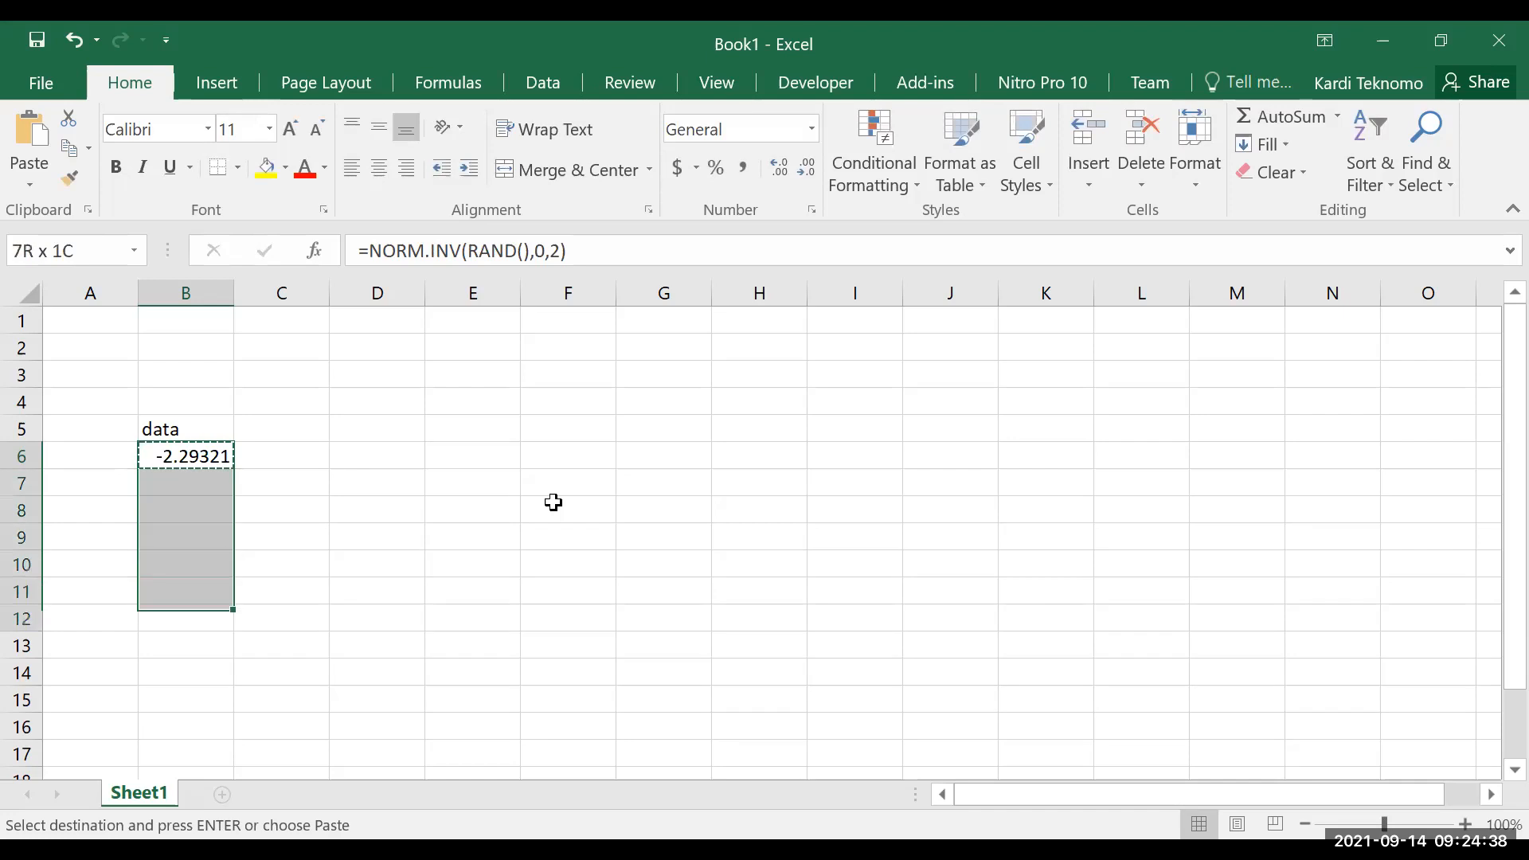
{"action": "key", "text": "shift+Down"}
{"action": "key", "text": "shift+Down"}
{"action": "key", "text": "shift+Down"}
{"action": "key", "text": "shift+Down"}
{"action": "key", "text": "shift+Down"}
{"action": "key", "text": "shift+Down"}
{"action": "key", "text": "shift+Up"}
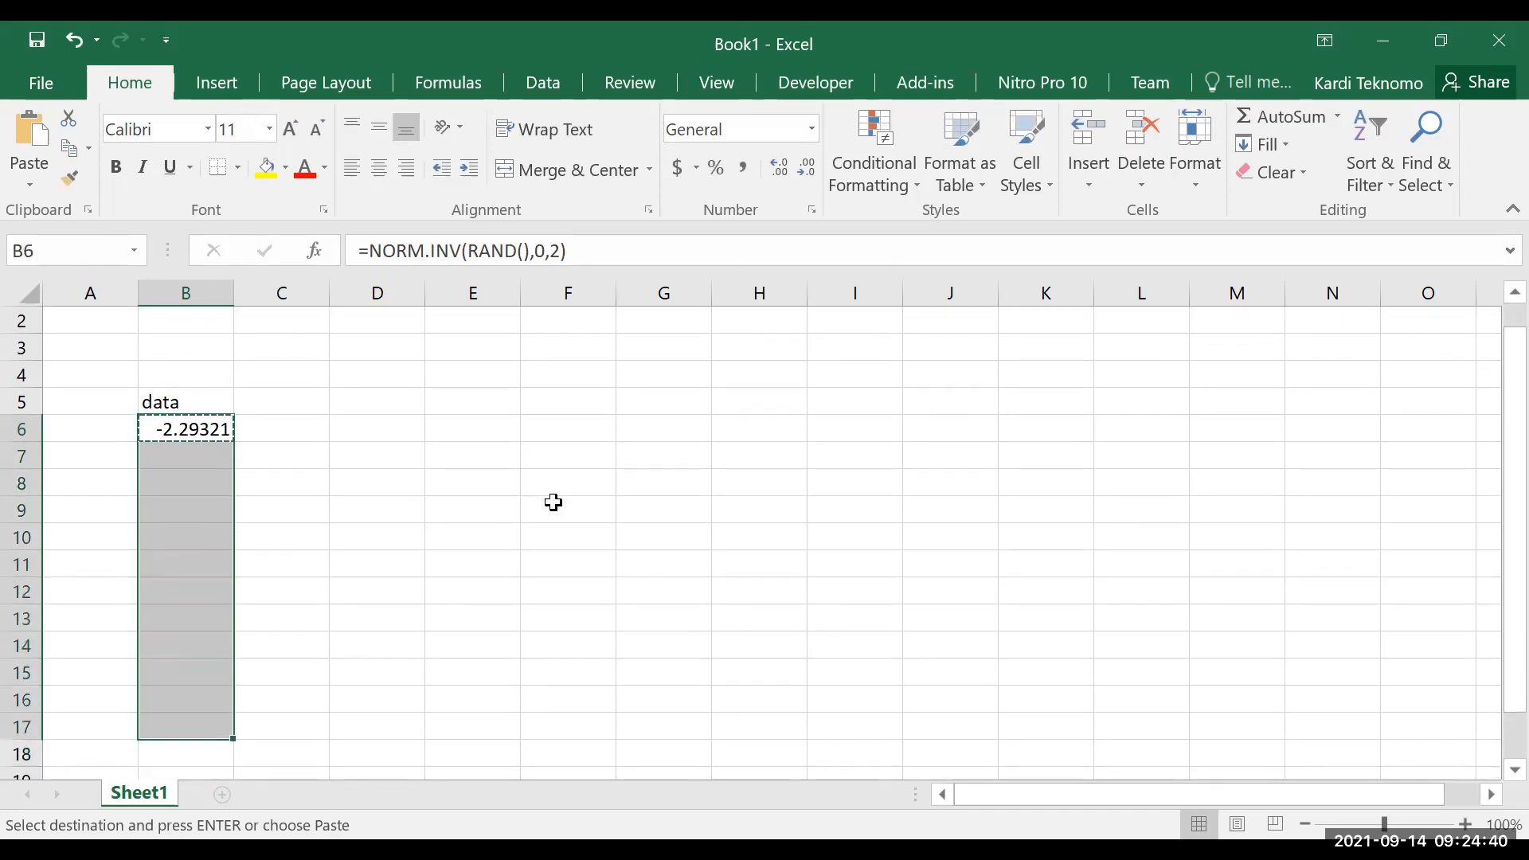
{"action": "key", "text": "ctrl+v"}
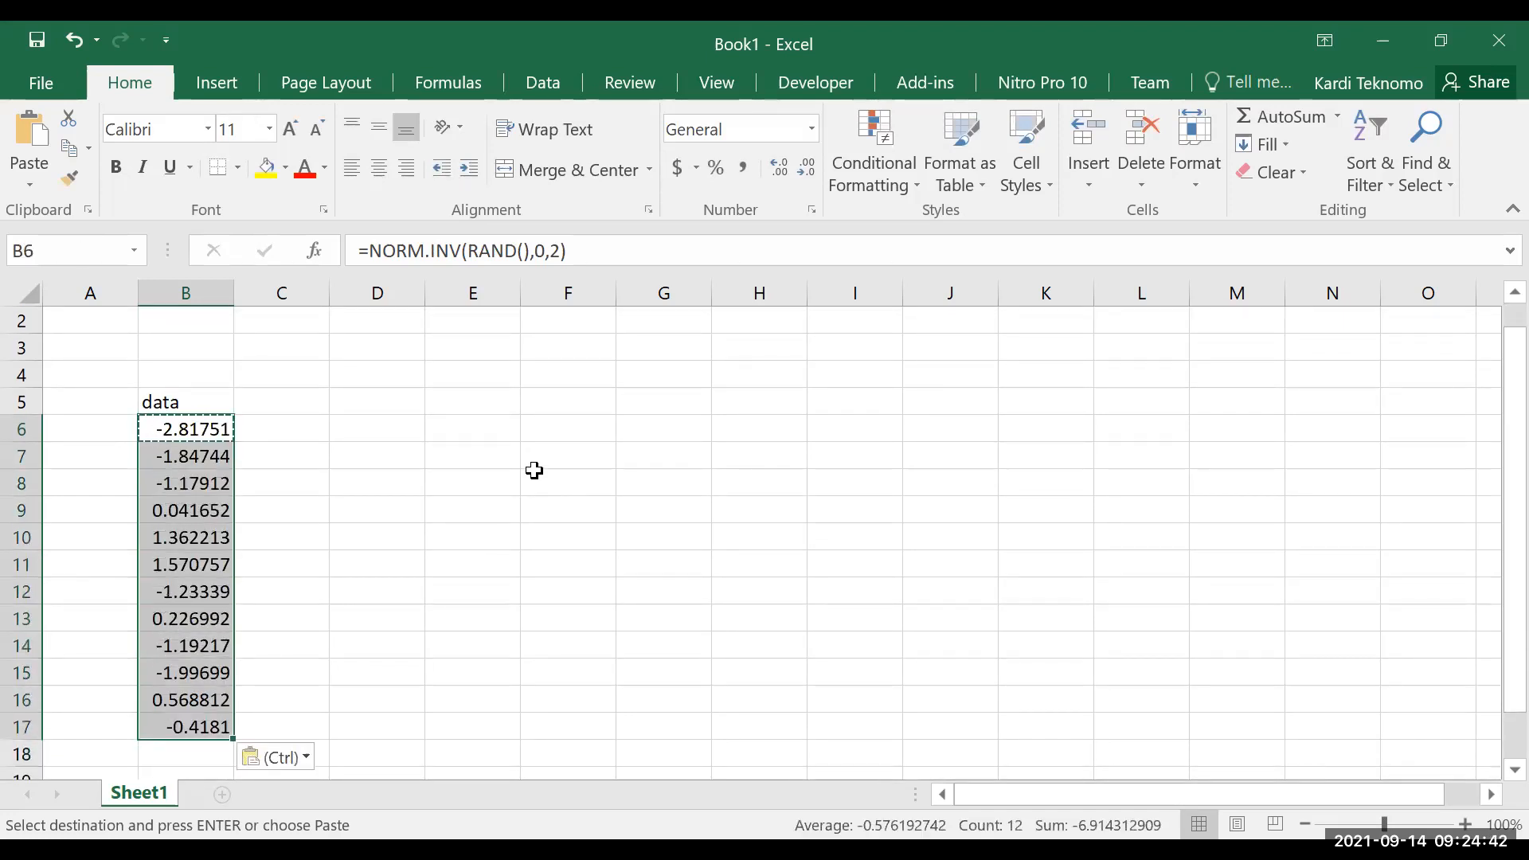
{"action": "left_click", "coordinate": [266, 167]}
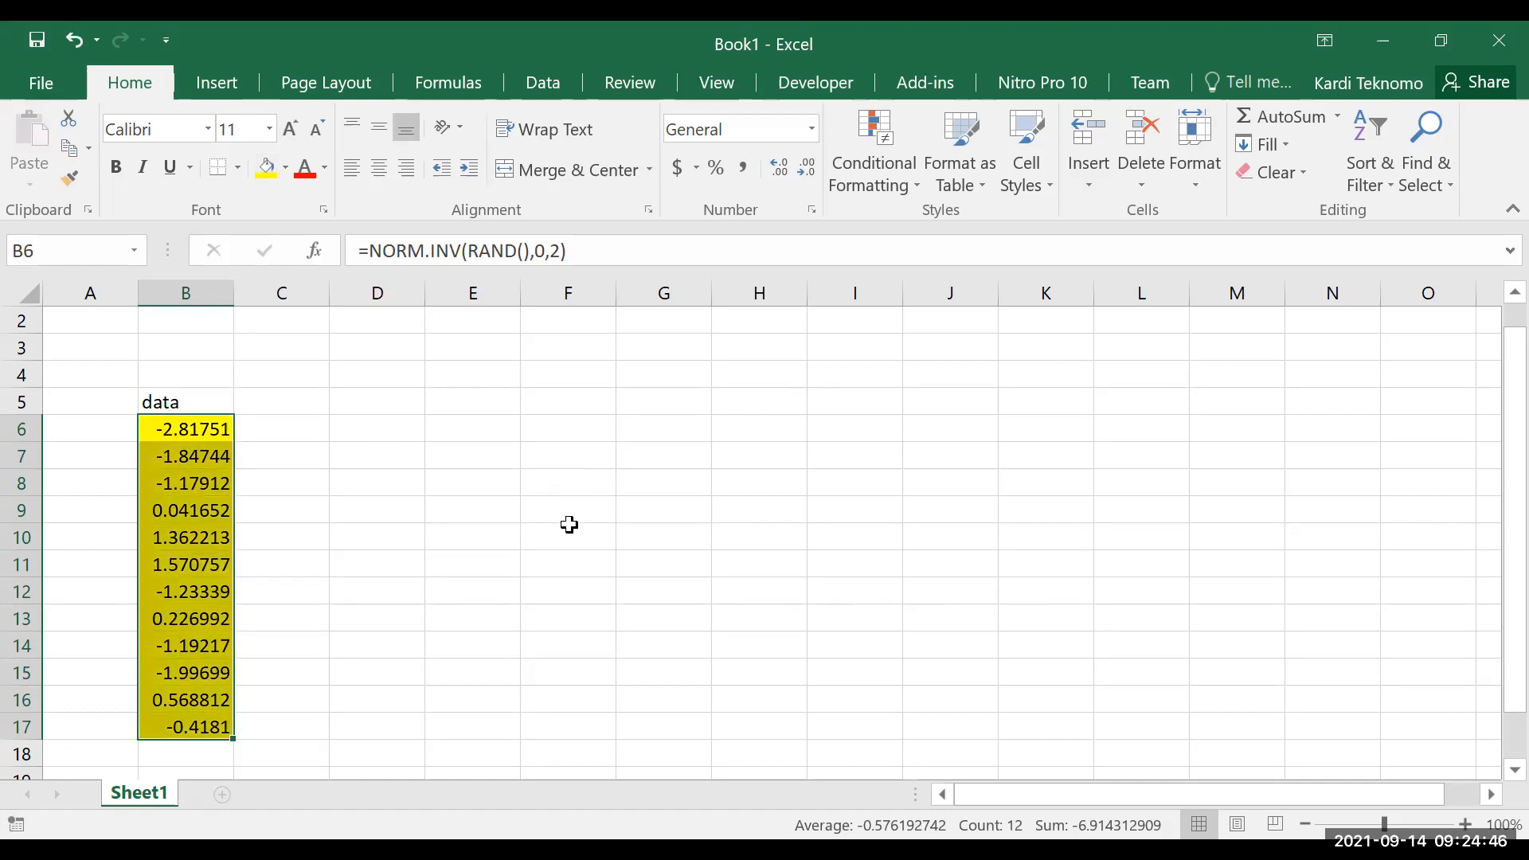
{"action": "left_click", "coordinate": [496, 450]}
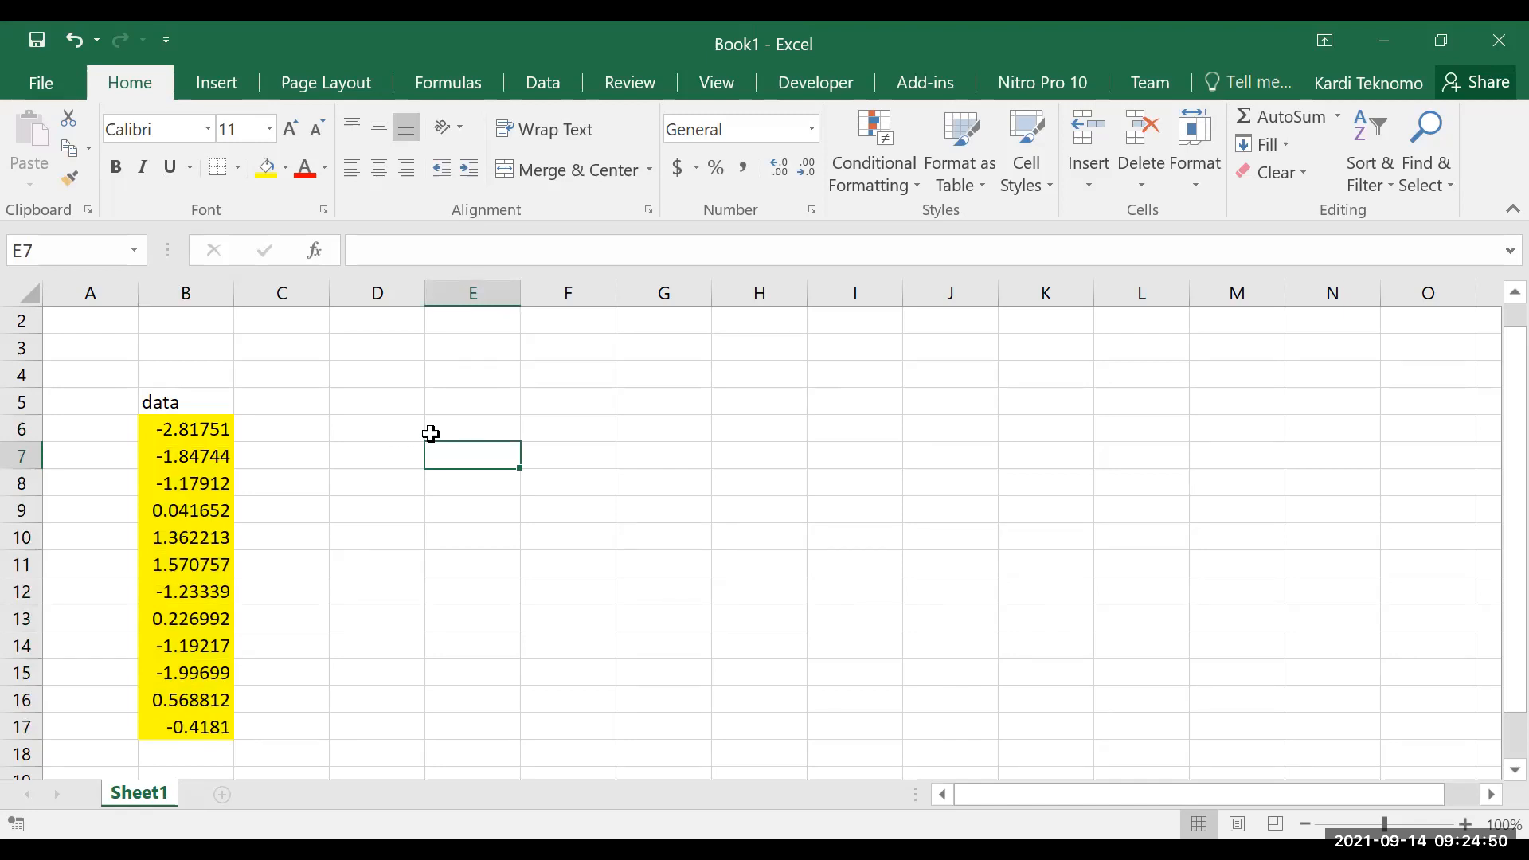
Enter the heading Bin in cell D5
{"action": "left_click", "coordinate": [385, 406]}
{"action": "type", "text": "Bin"}
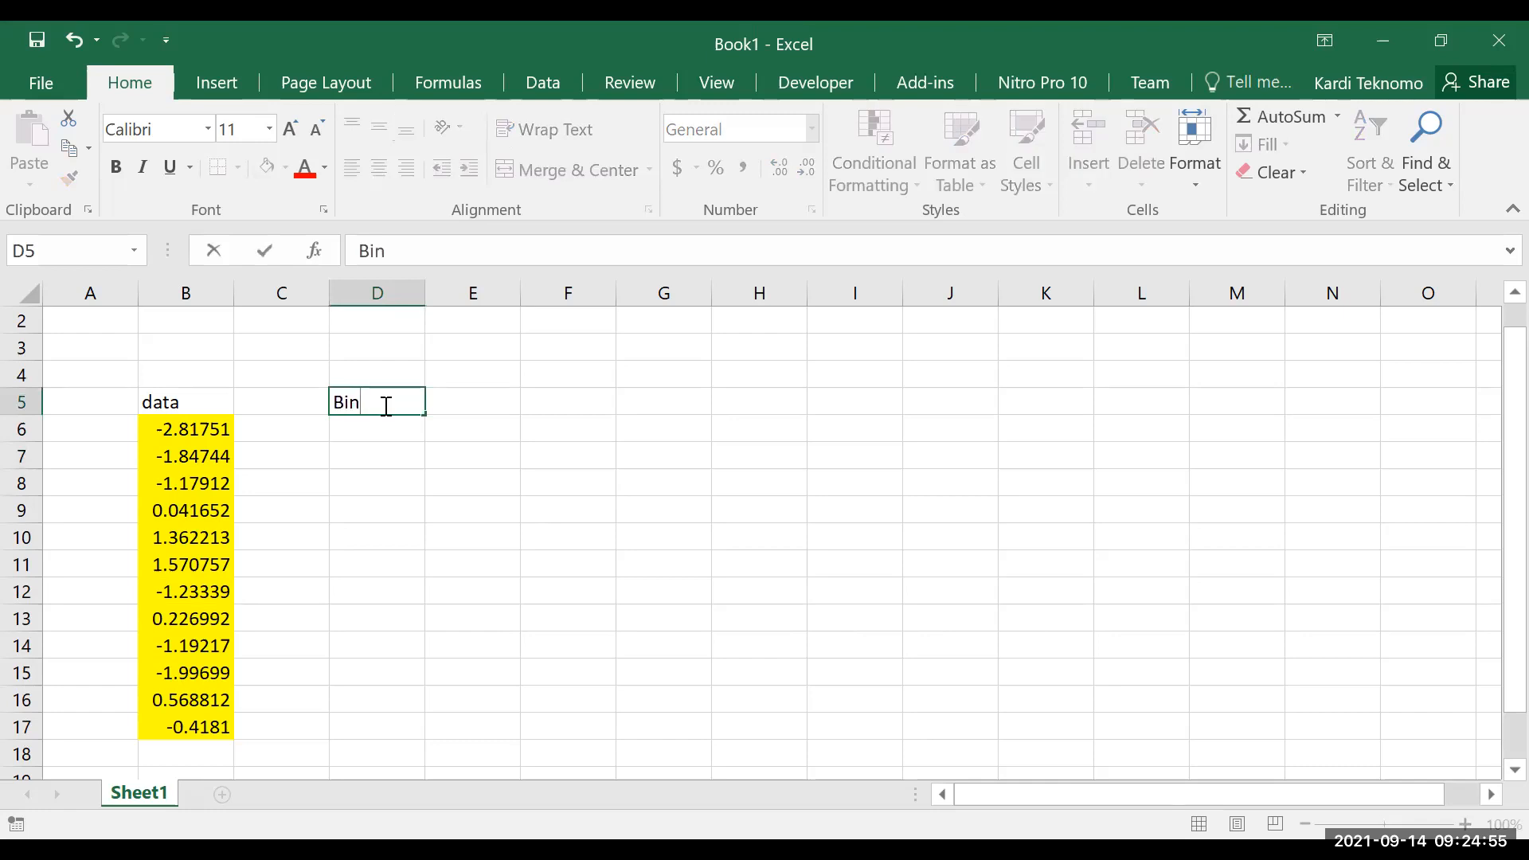
{"action": "key", "text": "Return"}
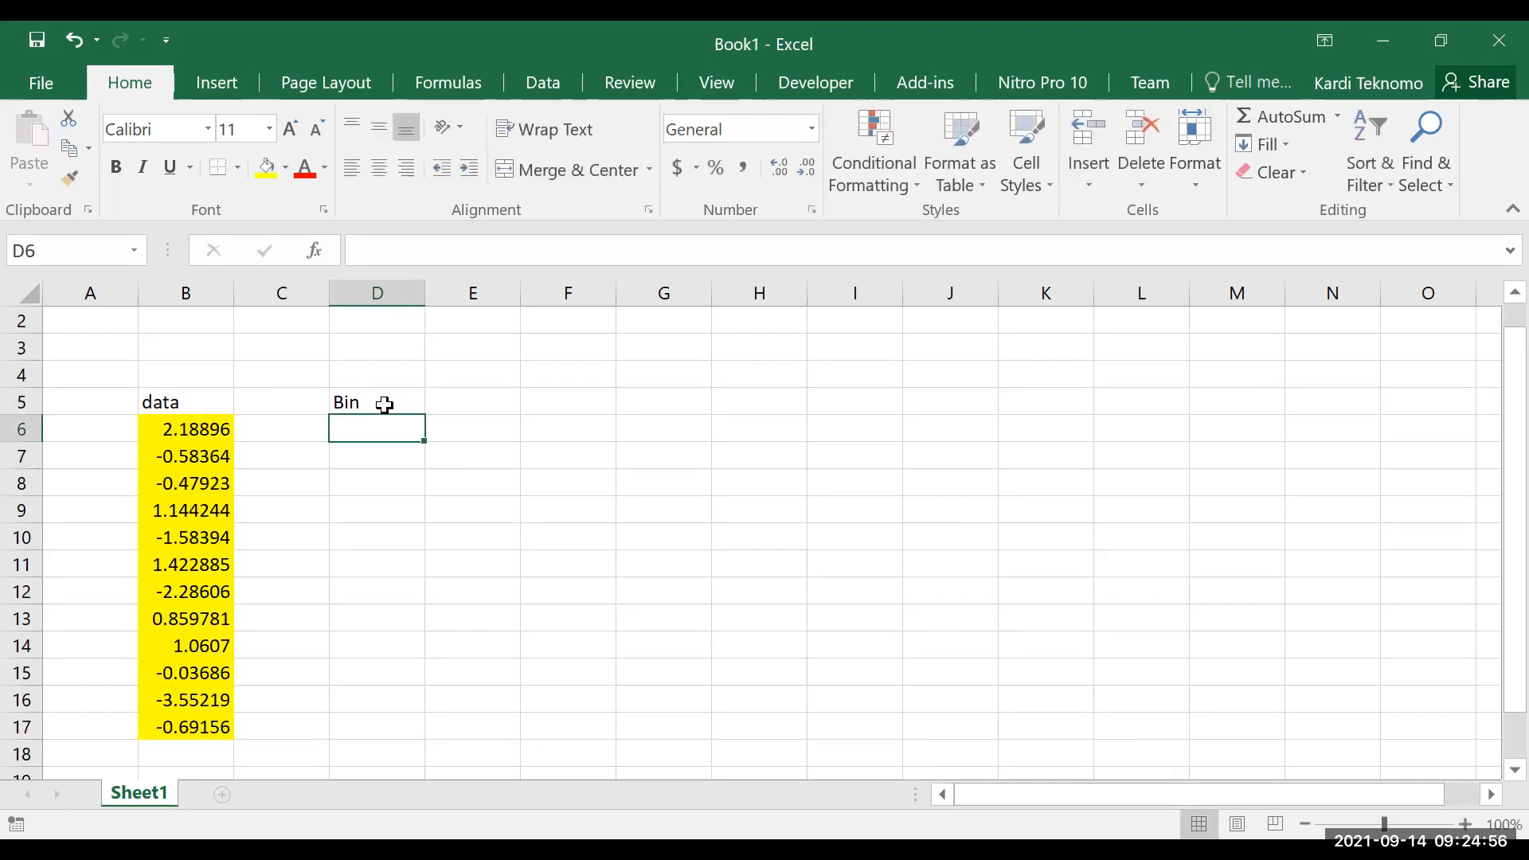
Label cell D2 as max and cell D3 as min
{"action": "key", "text": "Up"}
{"action": "key", "text": "Up"}
{"action": "key", "text": "Up"}
{"action": "key", "text": "Up"}
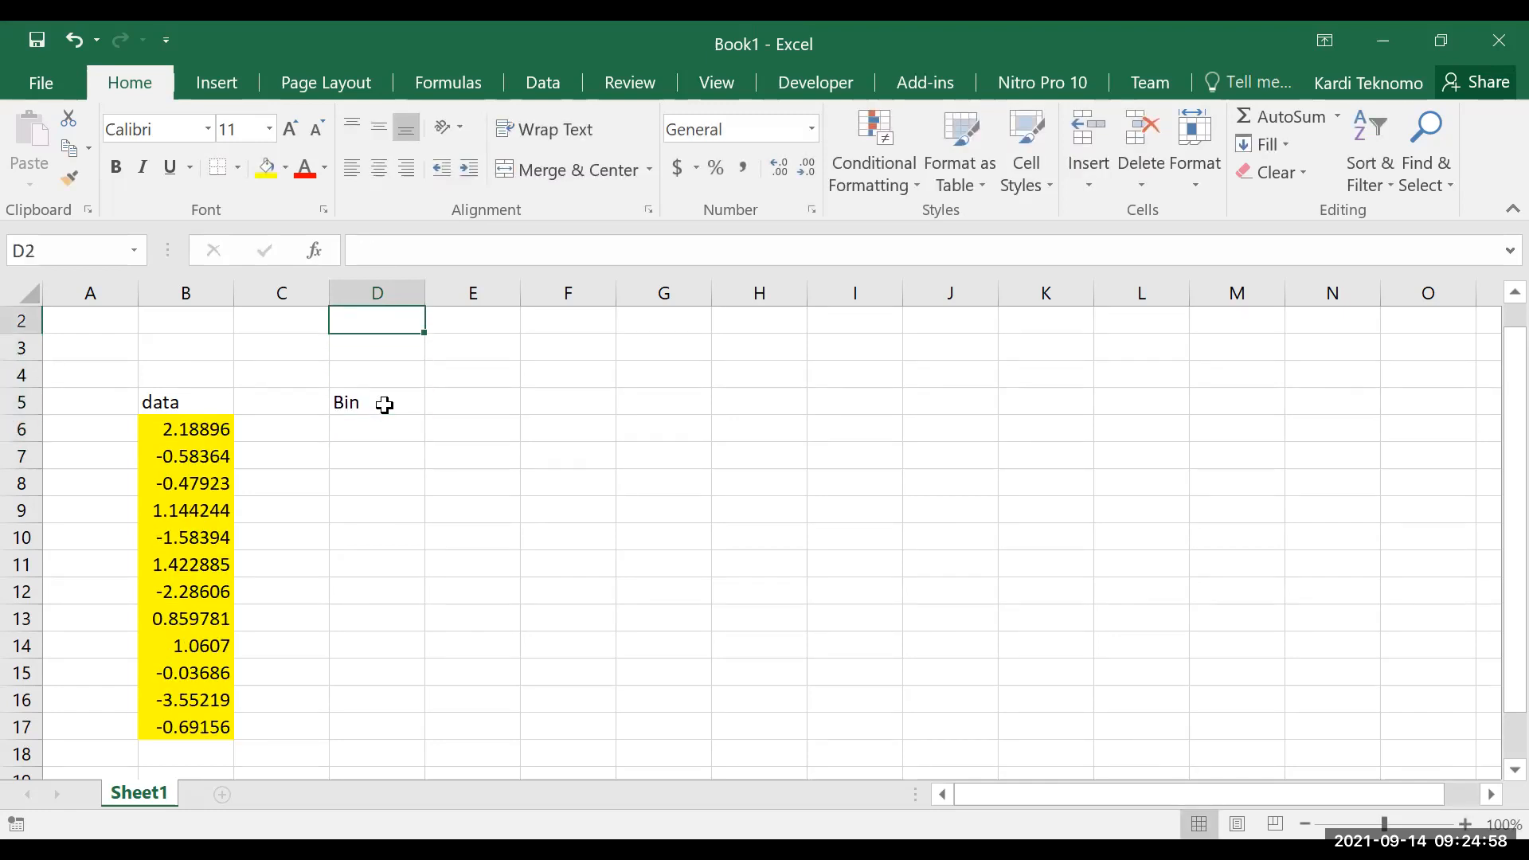
{"action": "type", "text": "max"}
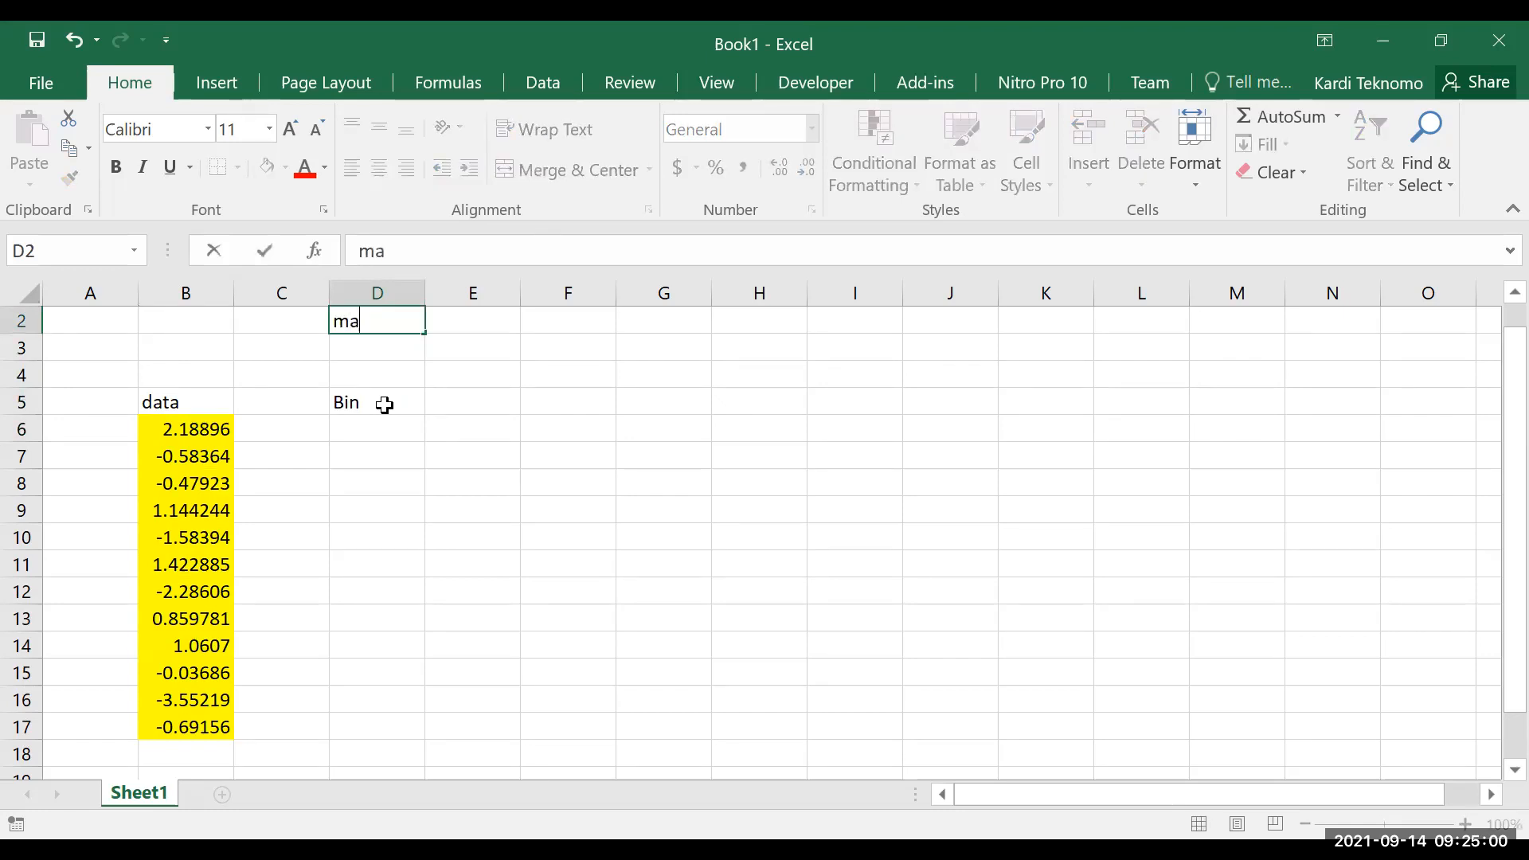
{"action": "key", "text": "Return"}
{"action": "type", "text": "min"}
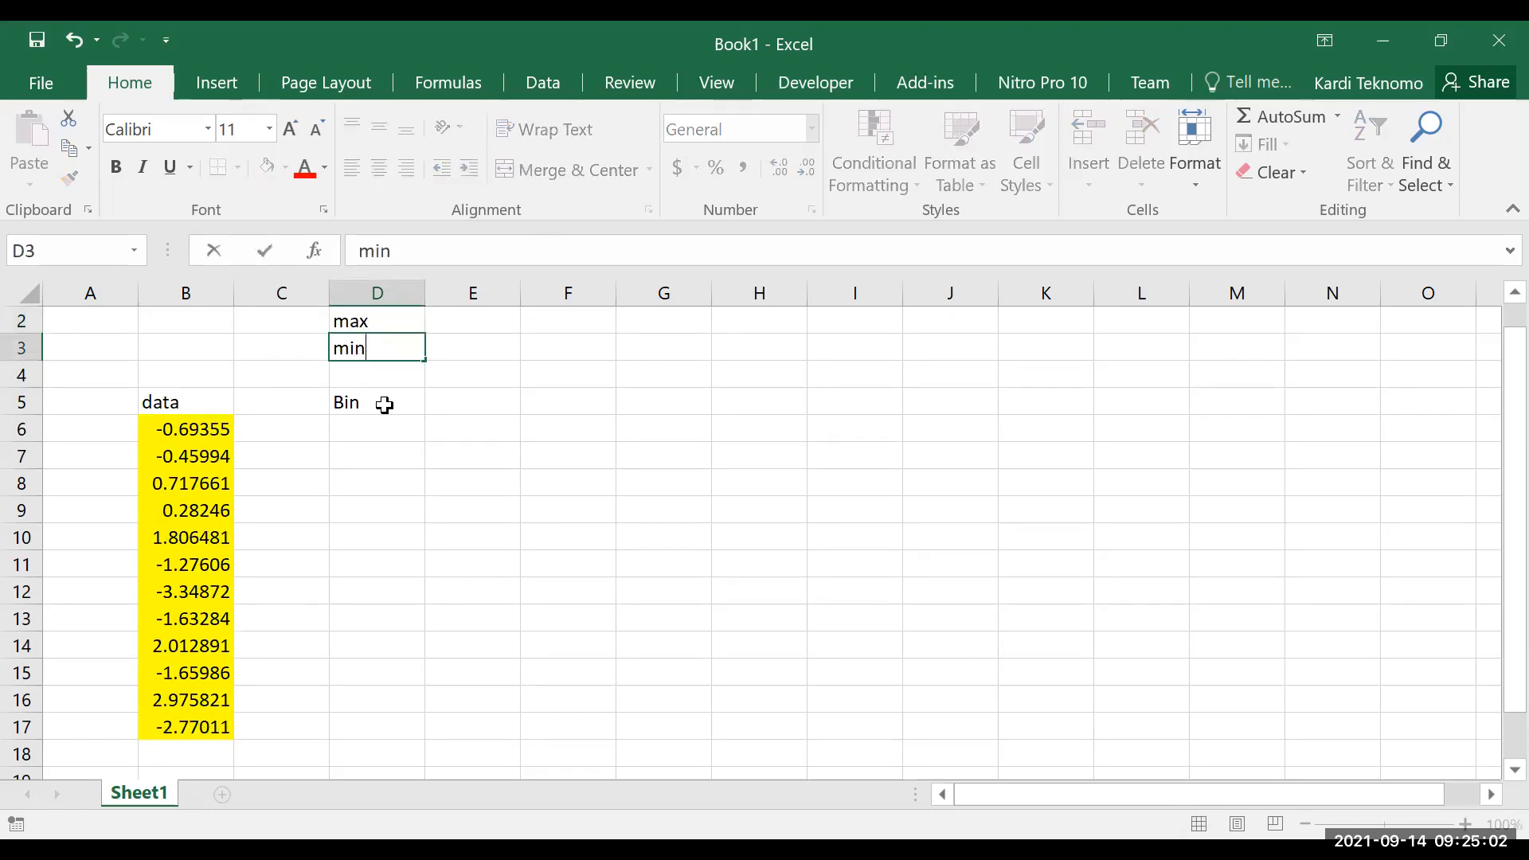
{"action": "key", "text": "Return"}
{"action": "key", "text": "Return"}
Calculate the maximum of the data in cell E2 with =MAX(B6:B17)
{"action": "key", "text": "Up"}
{"action": "key", "text": "Up"}
{"action": "key", "text": "Up"}
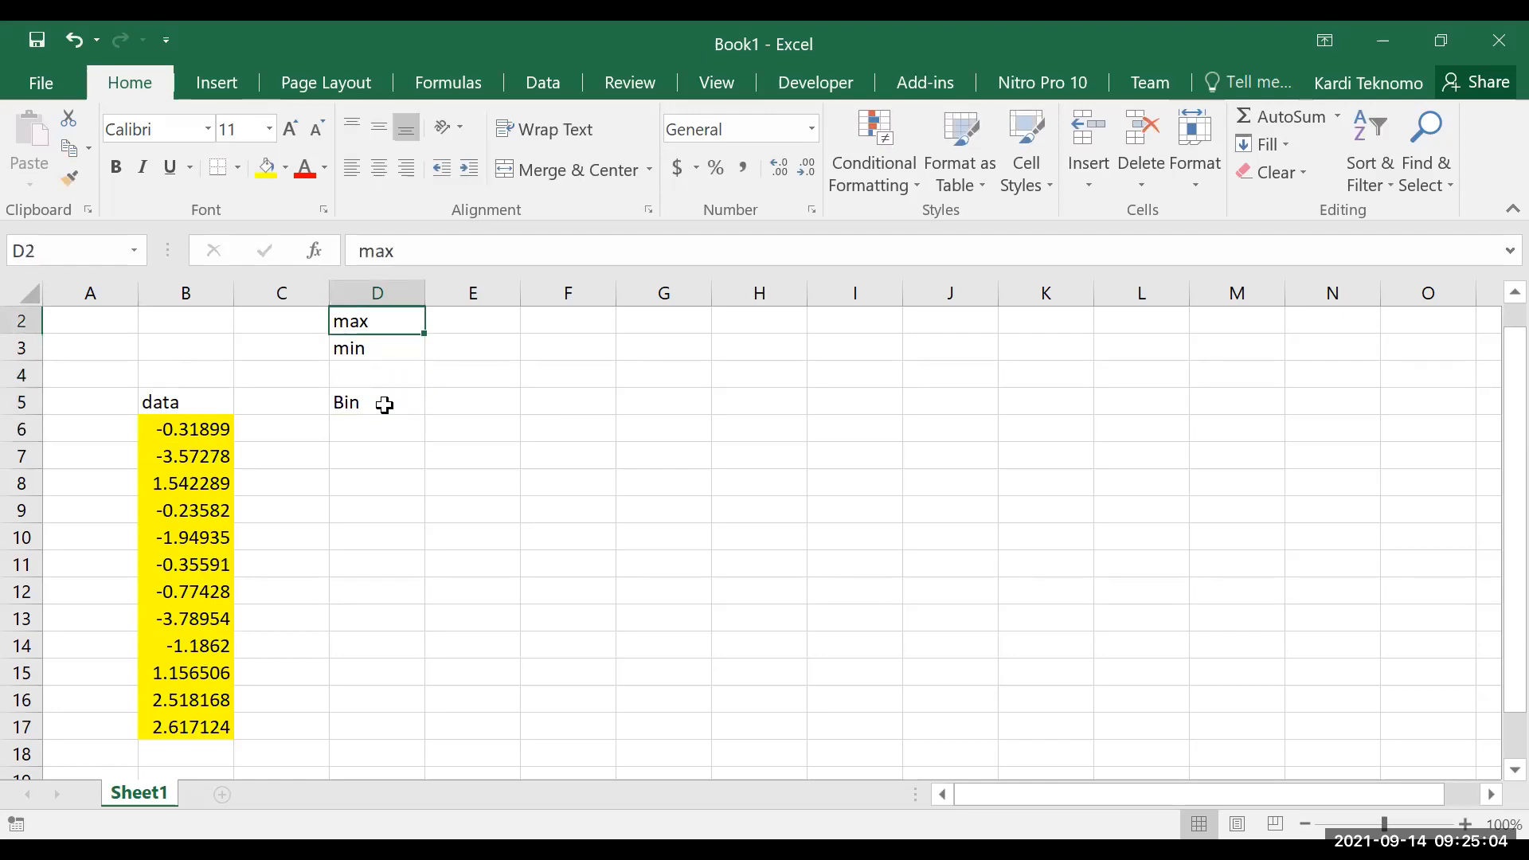
{"action": "key", "text": "Right"}
{"action": "type", "text": "="}
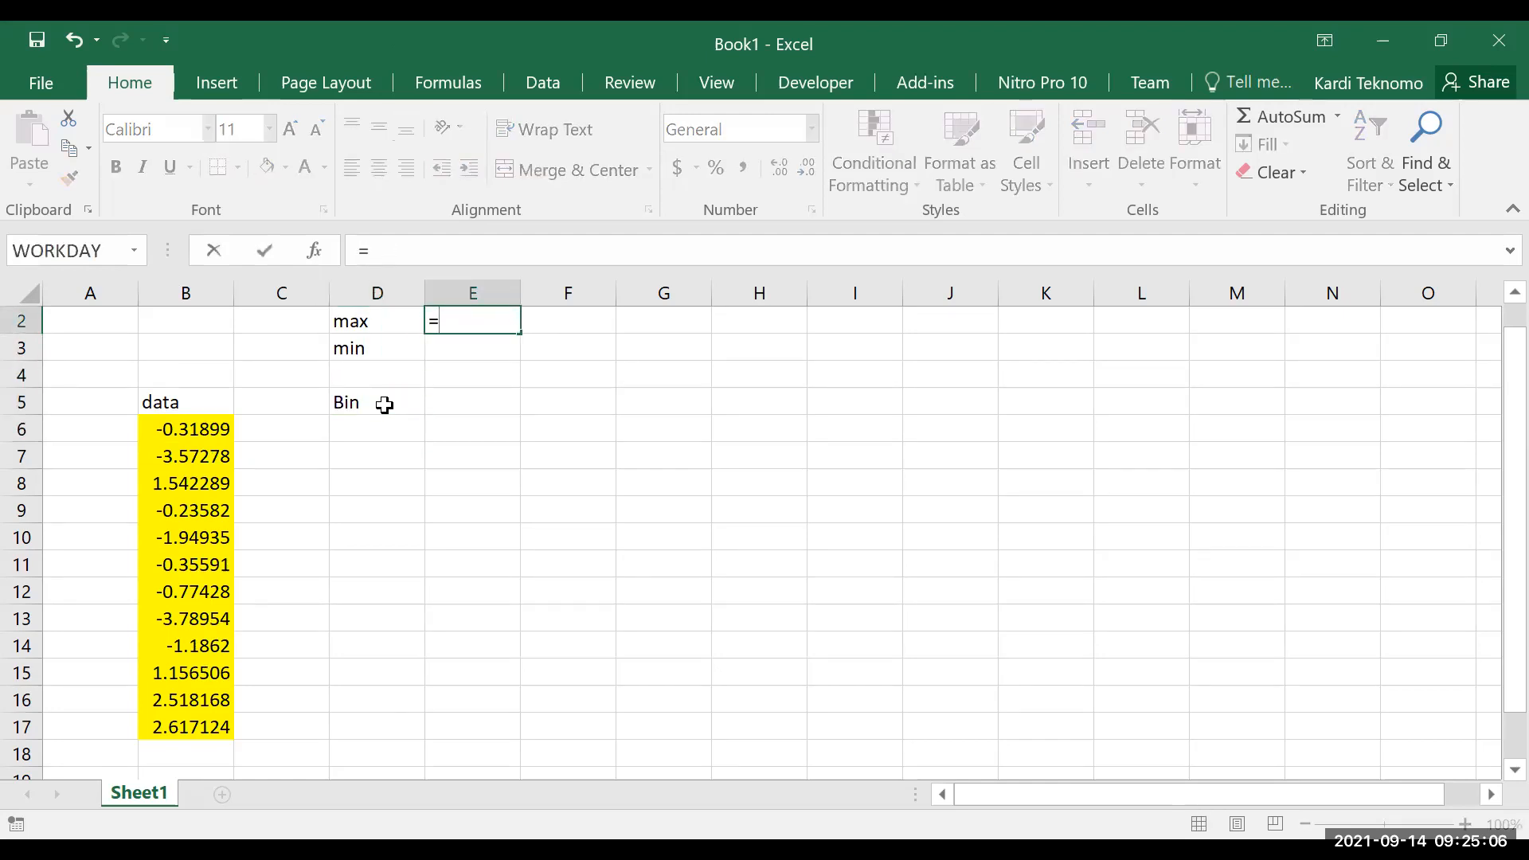
{"action": "type", "text": "max("}
{"action": "key", "text": "Left"}
{"action": "key", "text": "Left"}
{"action": "key", "text": "Down"}
{"action": "key", "text": "Down"}
{"action": "key", "text": "Down"}
{"action": "key", "text": "Down"}
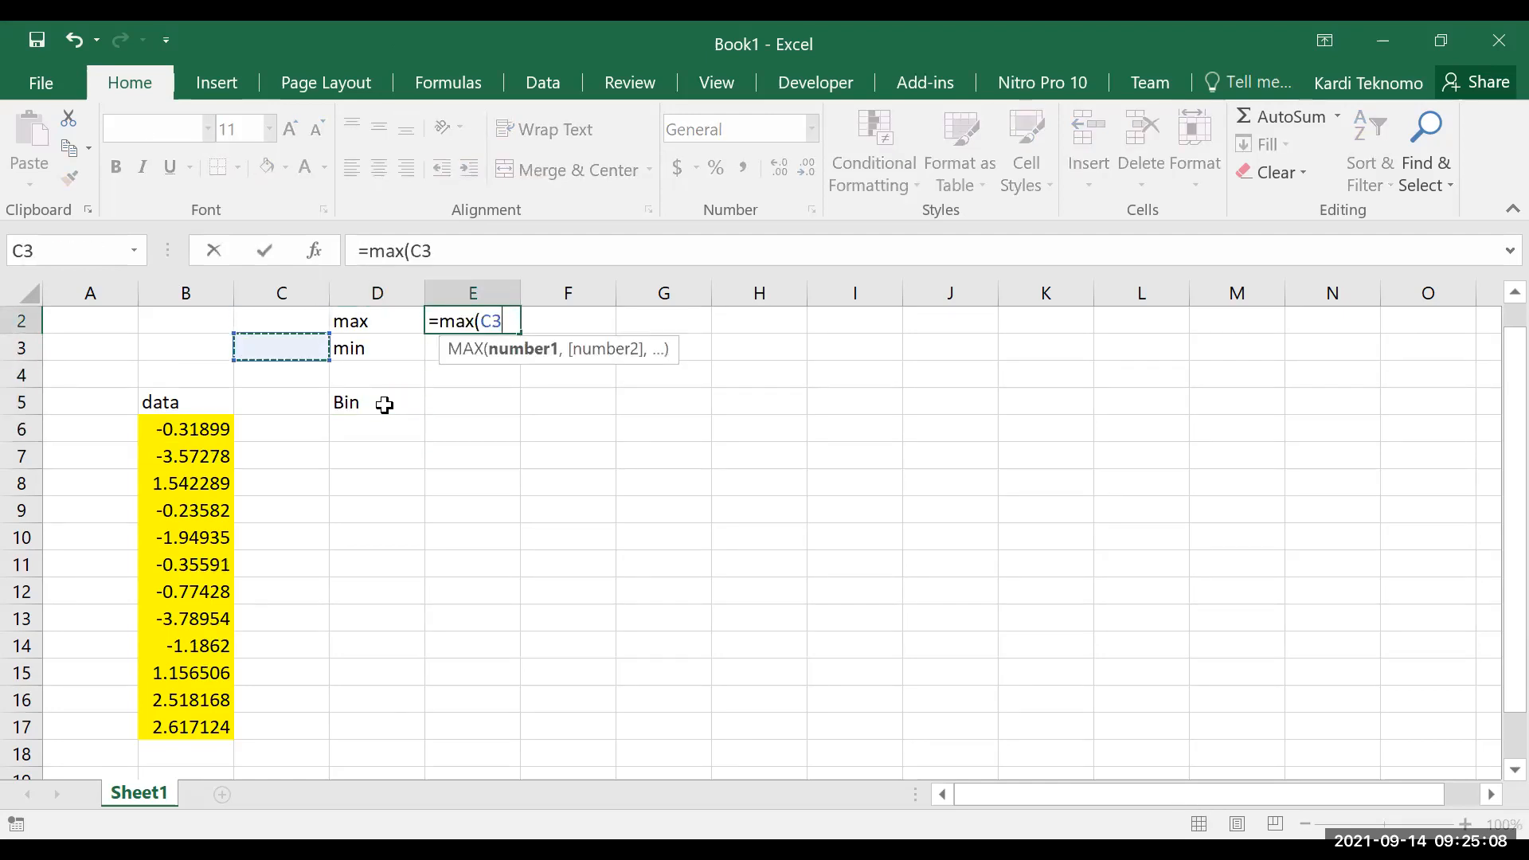
{"action": "key", "text": "Left"}
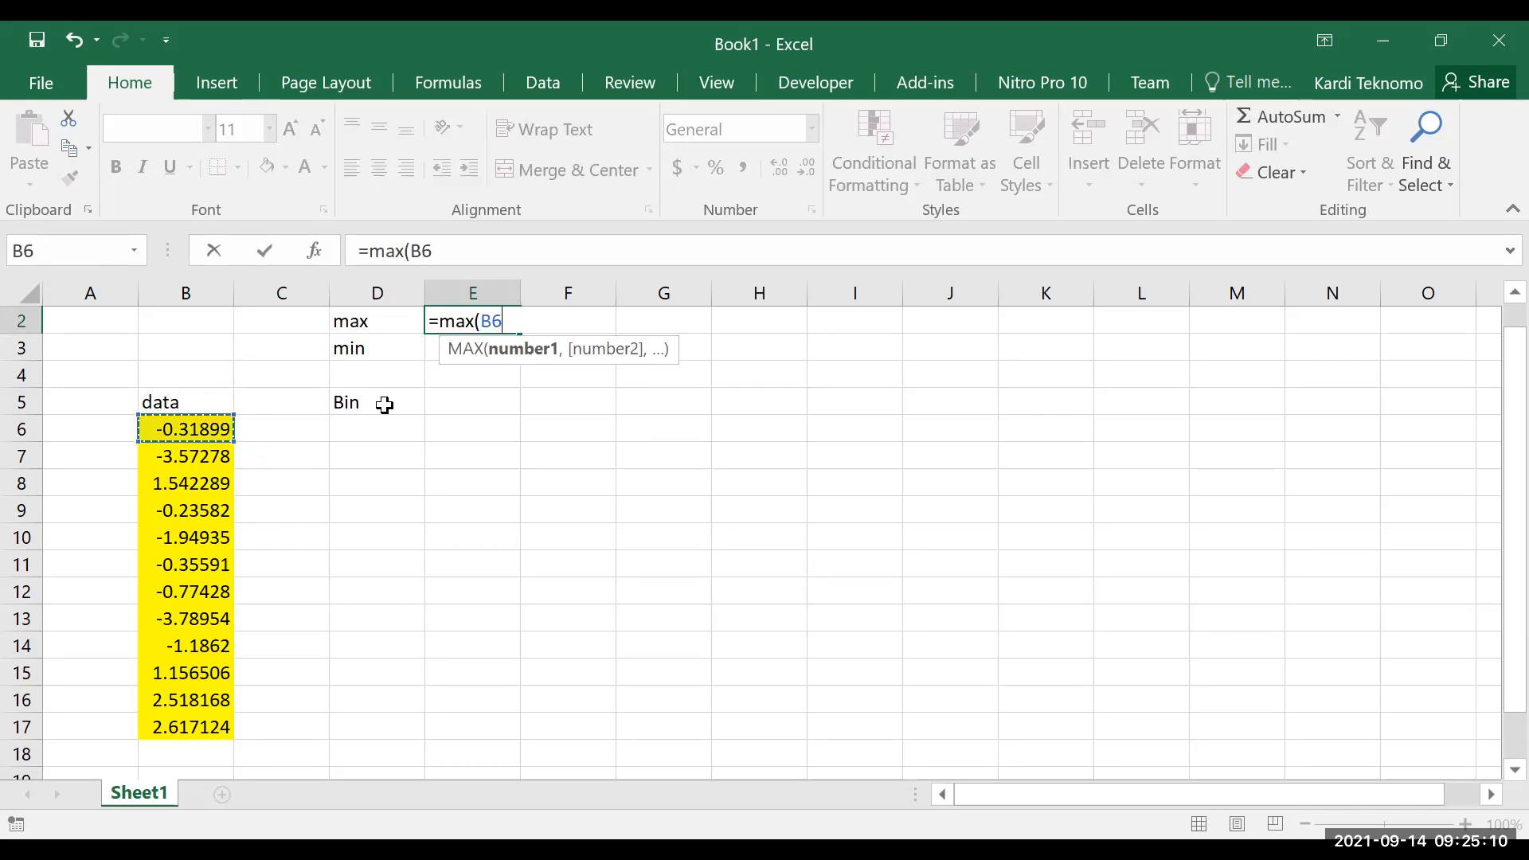
{"action": "key", "text": "ctrl+shift+Down"}
{"action": "type", "text": ")"}
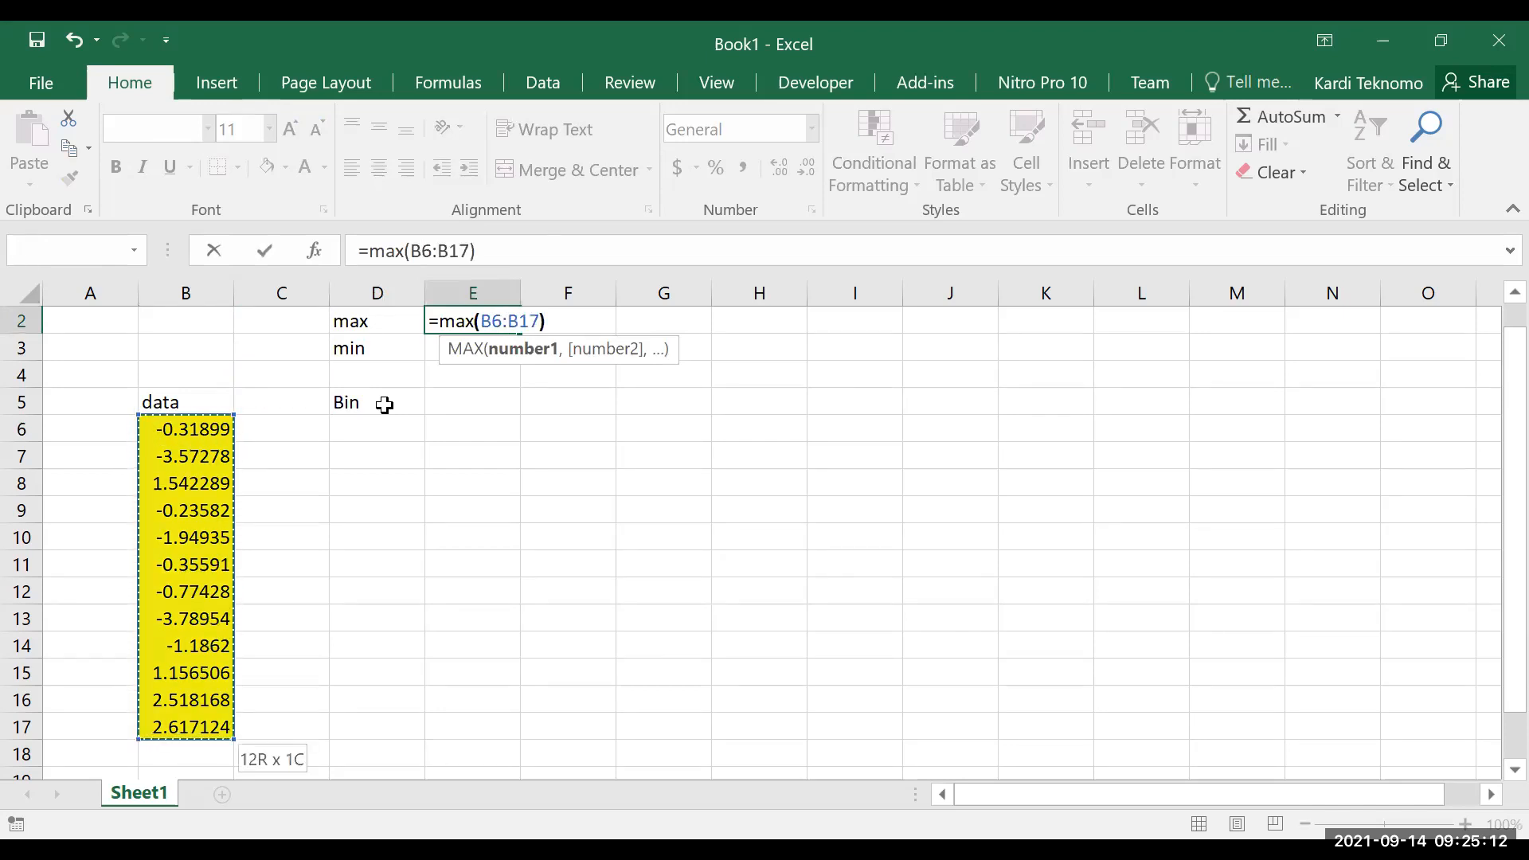
{"action": "key", "text": "Return"}
{"action": "type", "text": "="}
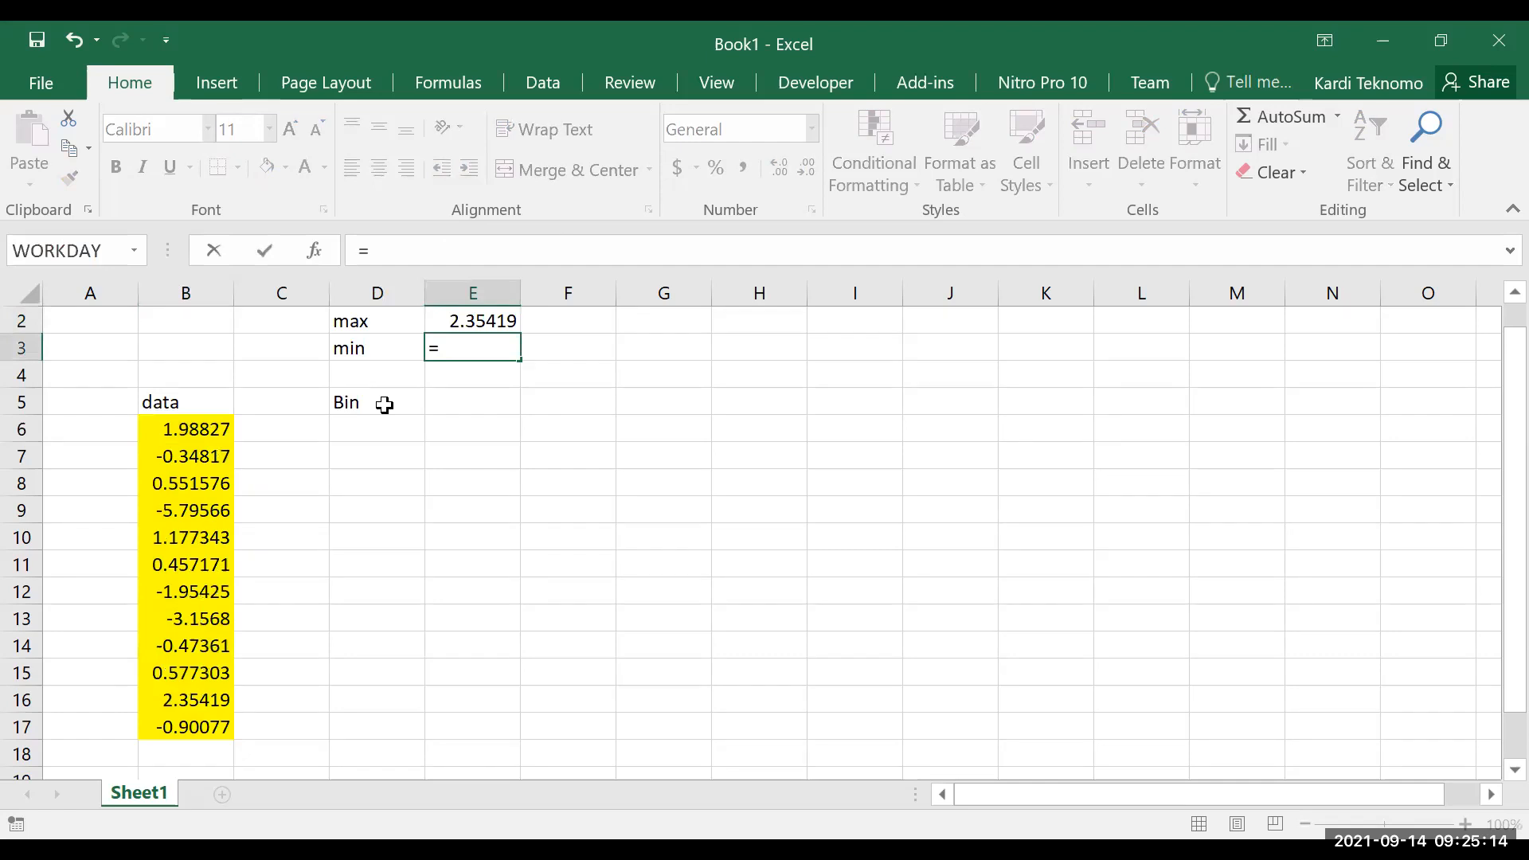
{"action": "type", "text": "min("}
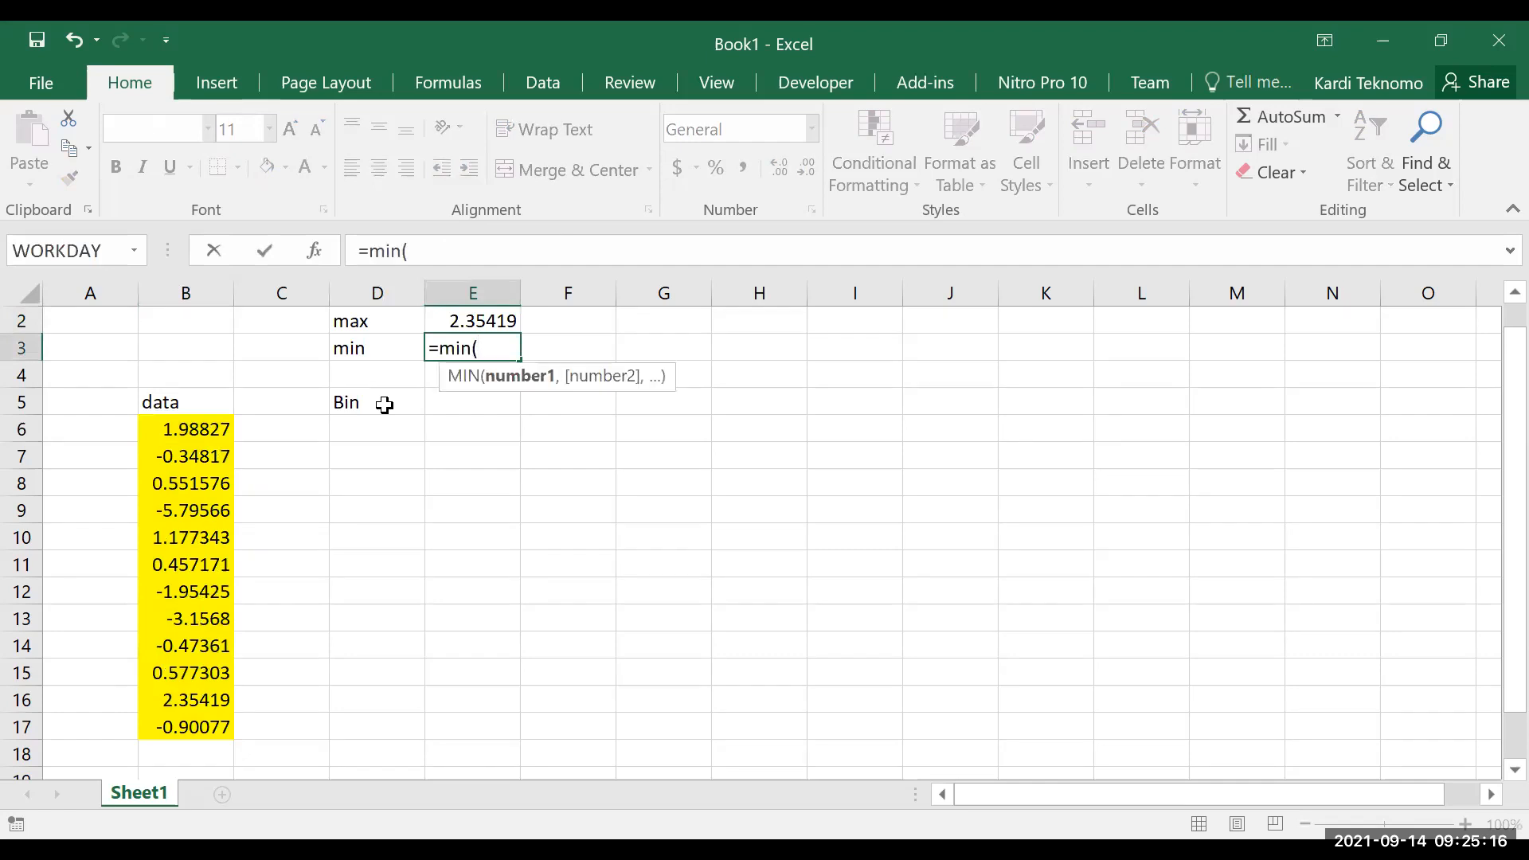
{"action": "key", "text": "Escape"}
Define the name data for the range B6:B17
{"action": "left_click_drag", "start_coordinate": [188, 426], "coordinate": [184, 706]}
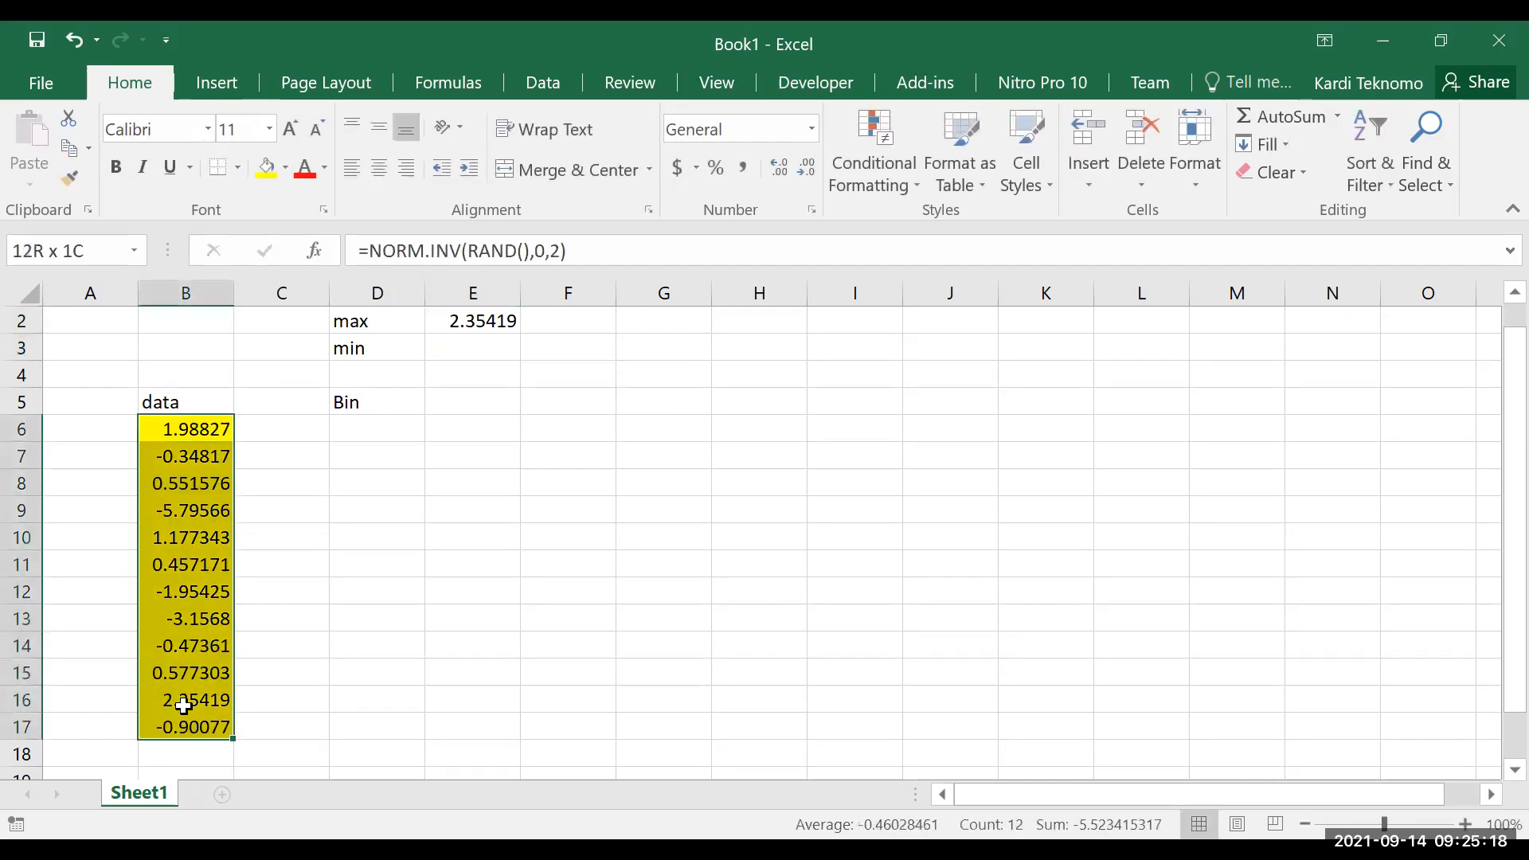
{"action": "left_click", "coordinate": [70, 250]}
{"action": "type", "text": "data"}
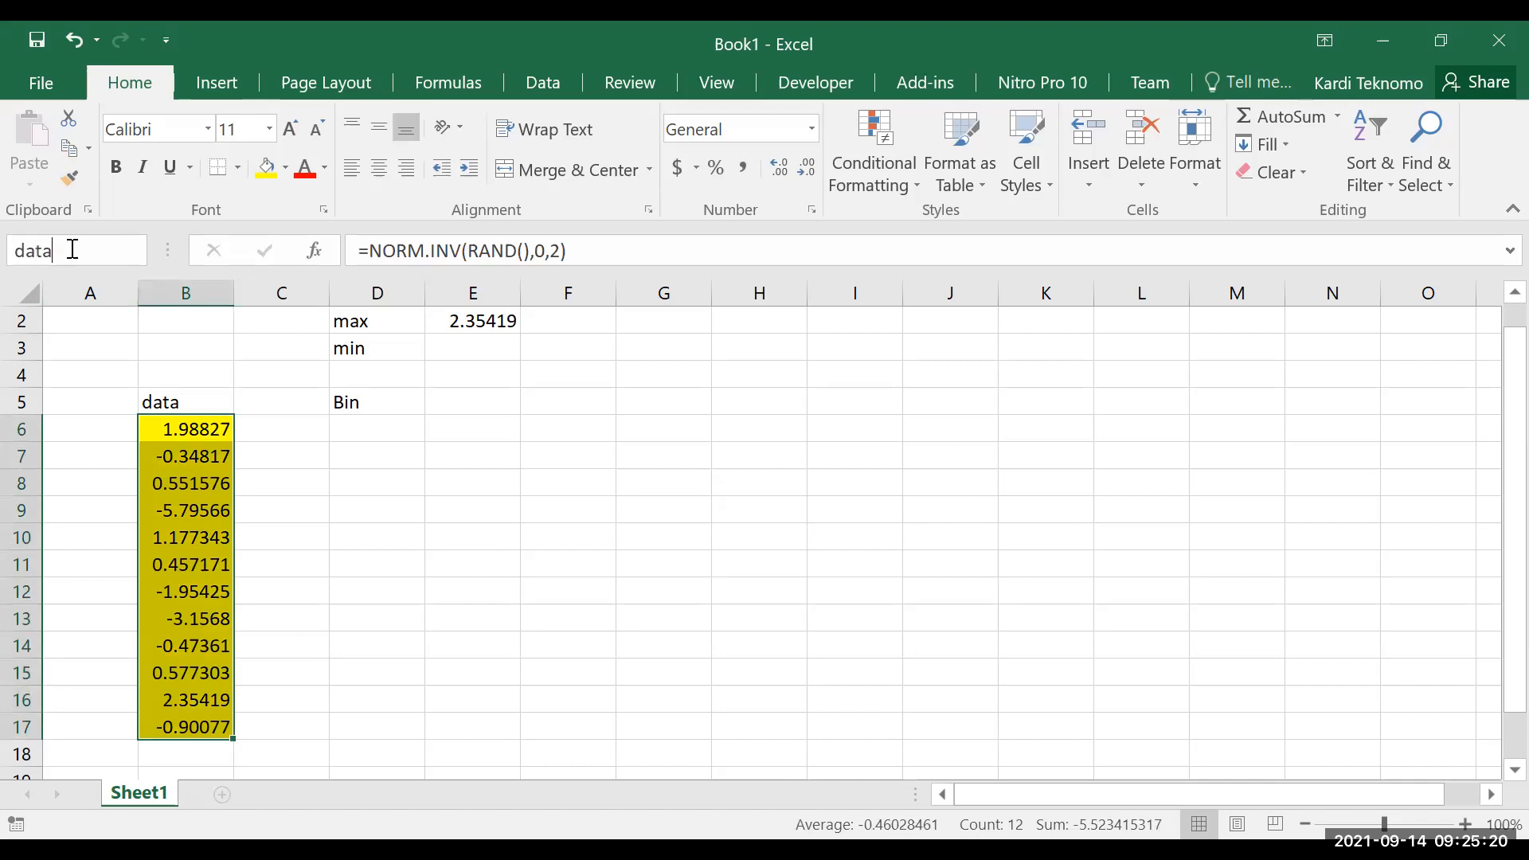
{"action": "key", "text": "Return"}
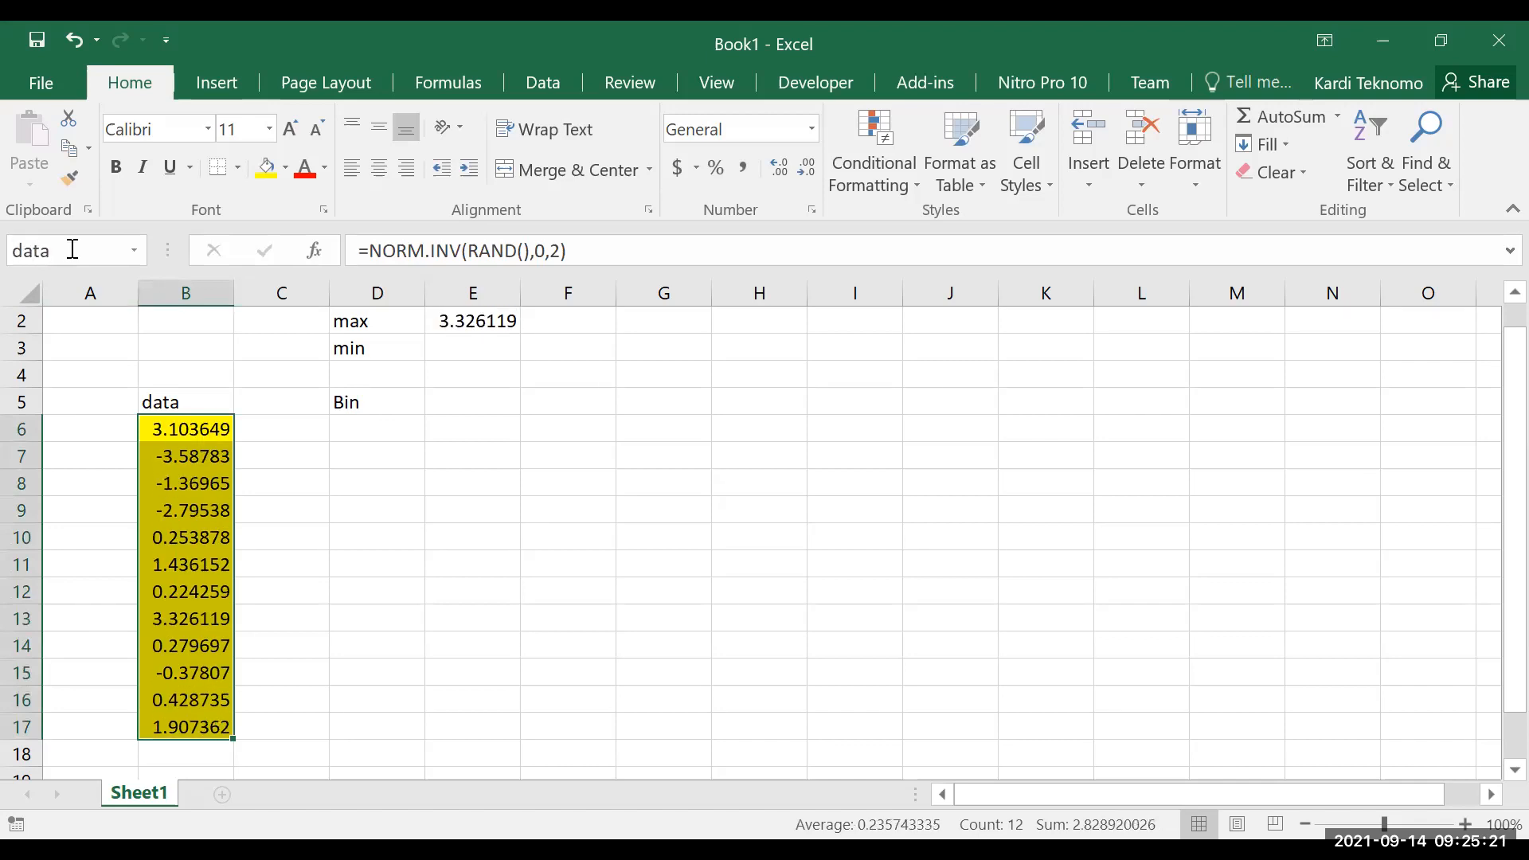
Revisit the range argument of the MAX formula in E2 and calculate the minimum of B6:B17 in cell E3 with MIN
{"action": "left_click", "coordinate": [474, 317]}
{"action": "left_click_drag", "start_coordinate": [416, 253], "coordinate": [469, 249]}
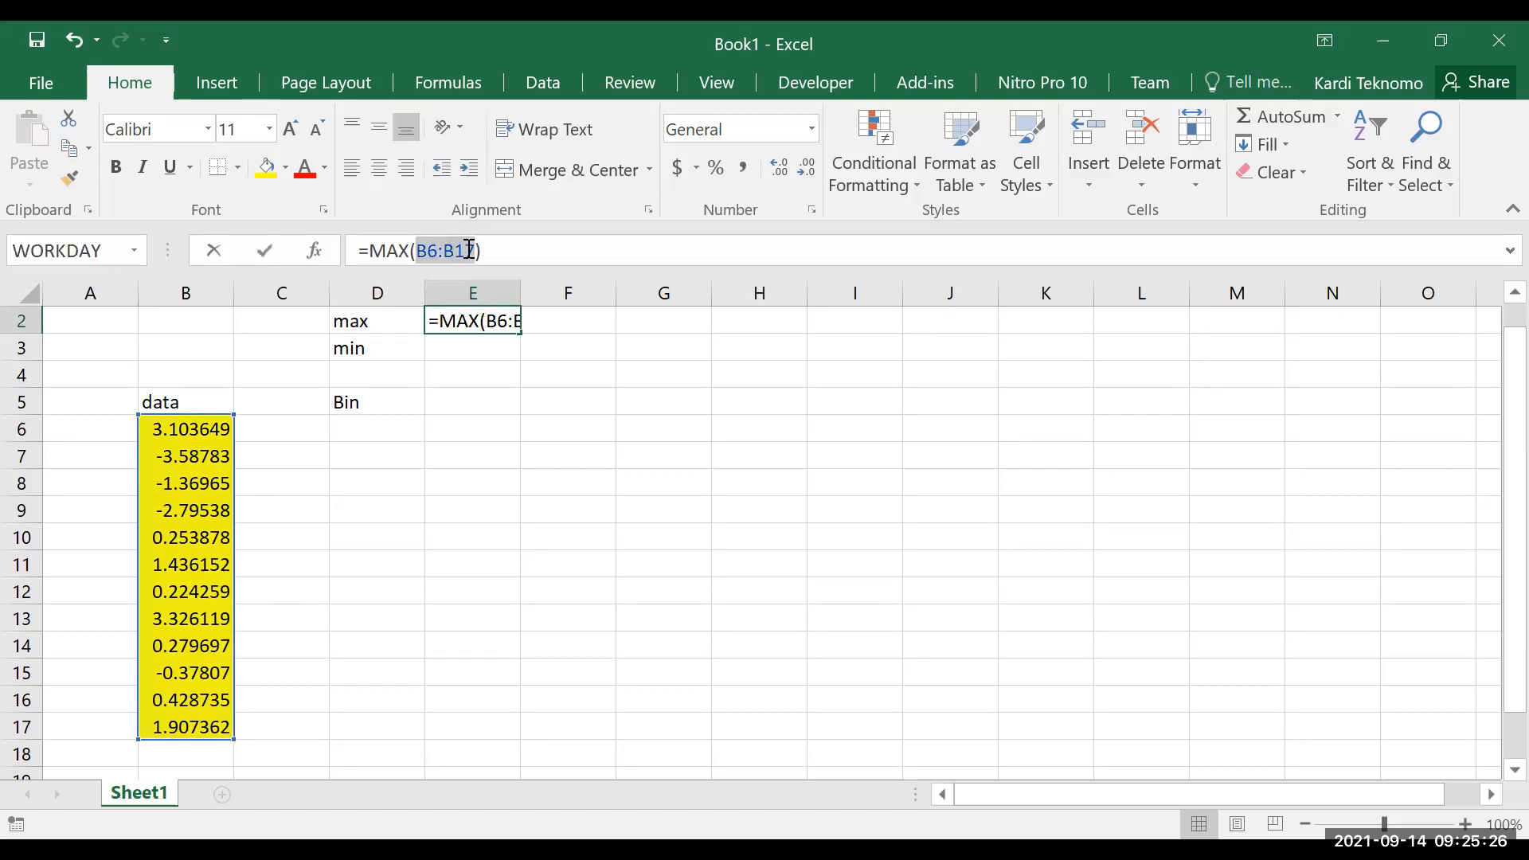
{"action": "key", "text": "Return"}
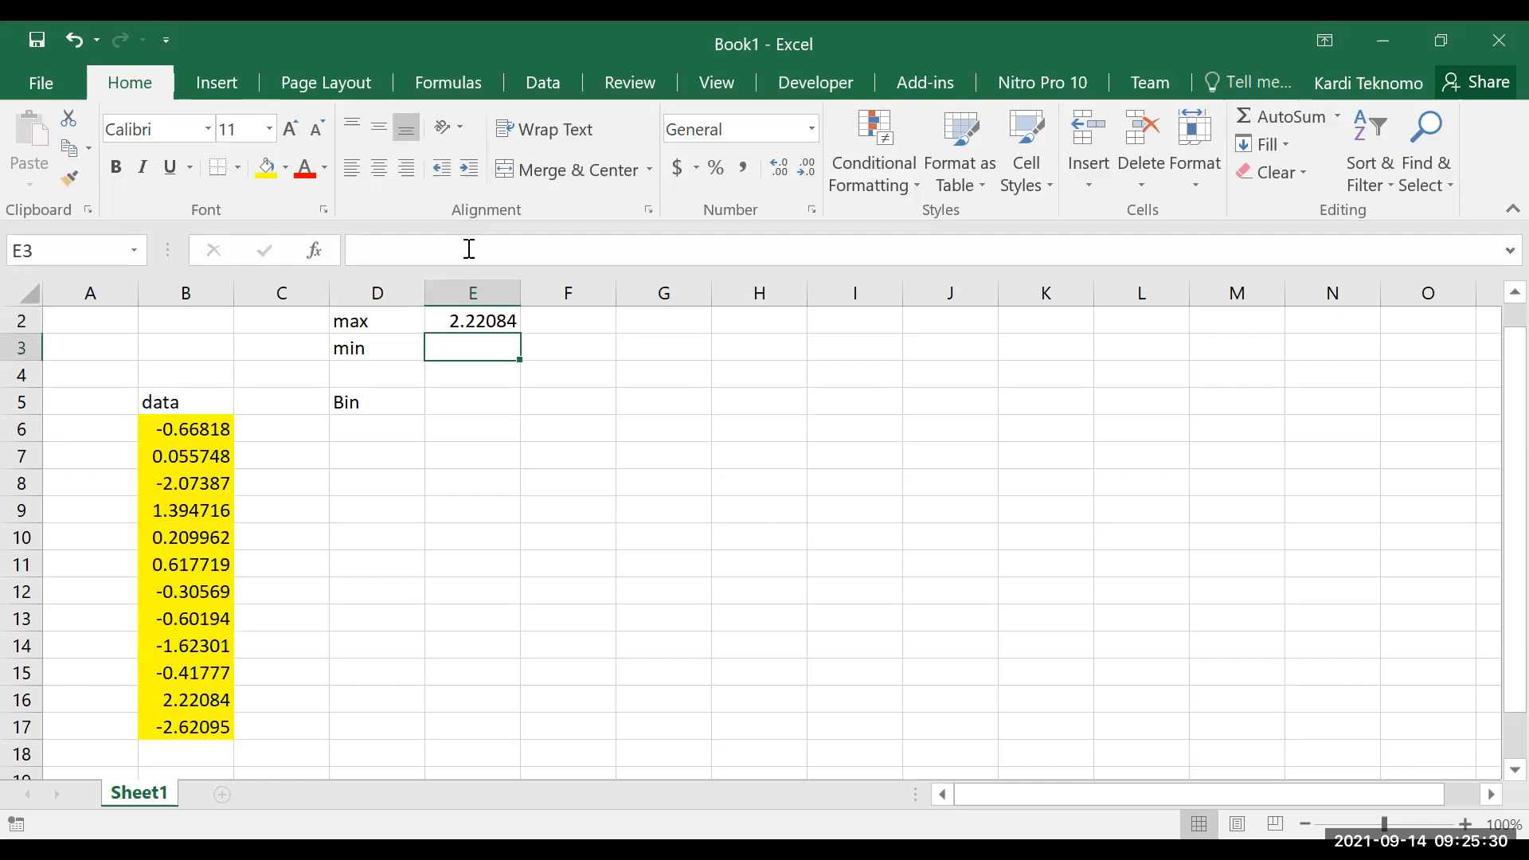
{"action": "type", "text": "=MIN(B6:B17)"}
{"action": "key", "text": "Return"}
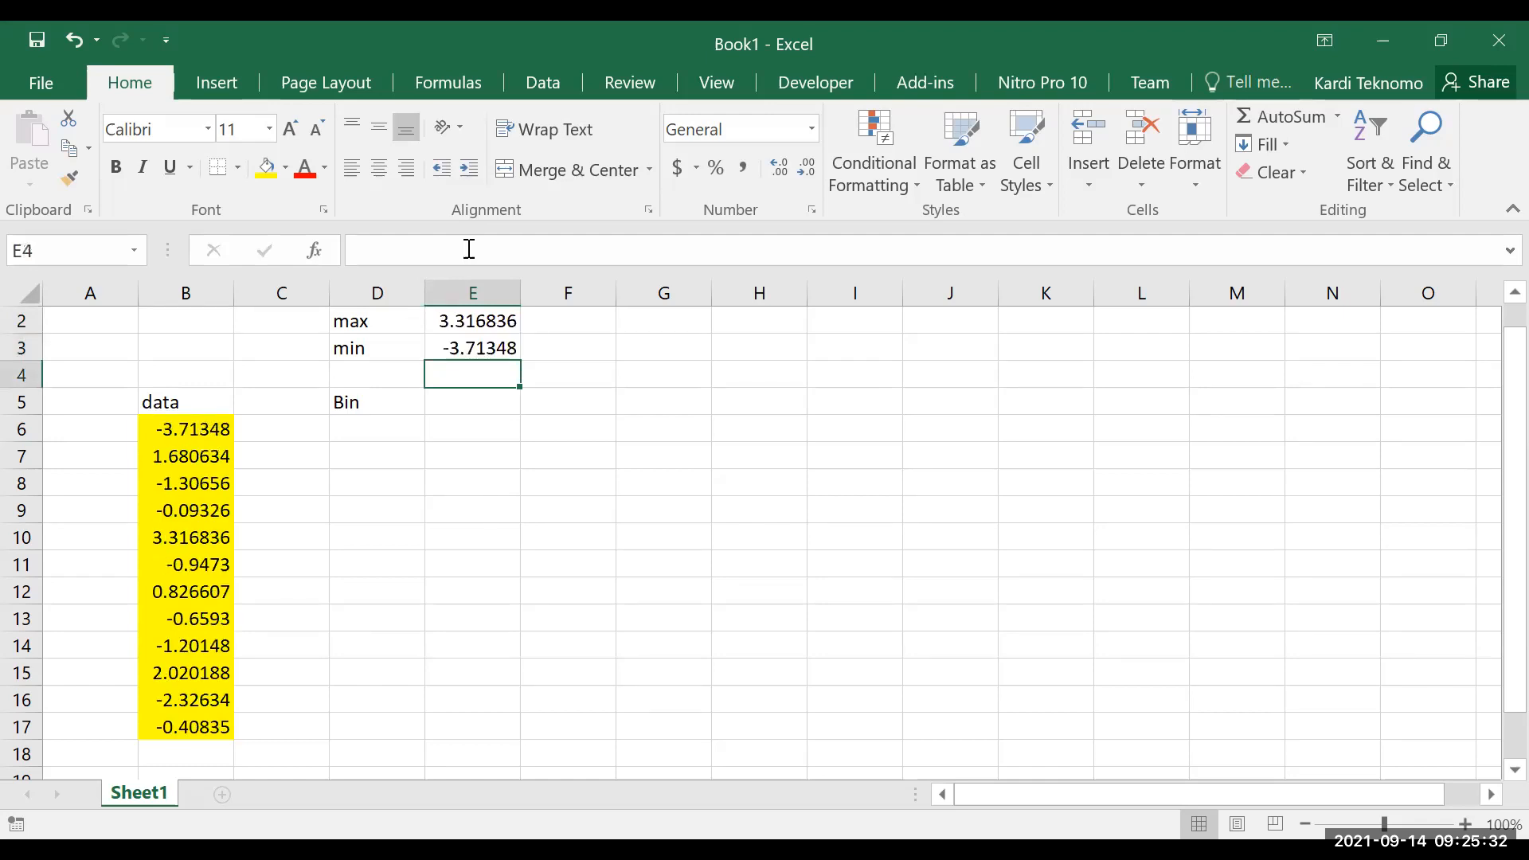
Start the Bin column by linking cell D6 to the minimum with =E3
{"action": "key", "text": "Left"}
{"action": "key", "text": "Down"}
{"action": "key", "text": "Down"}
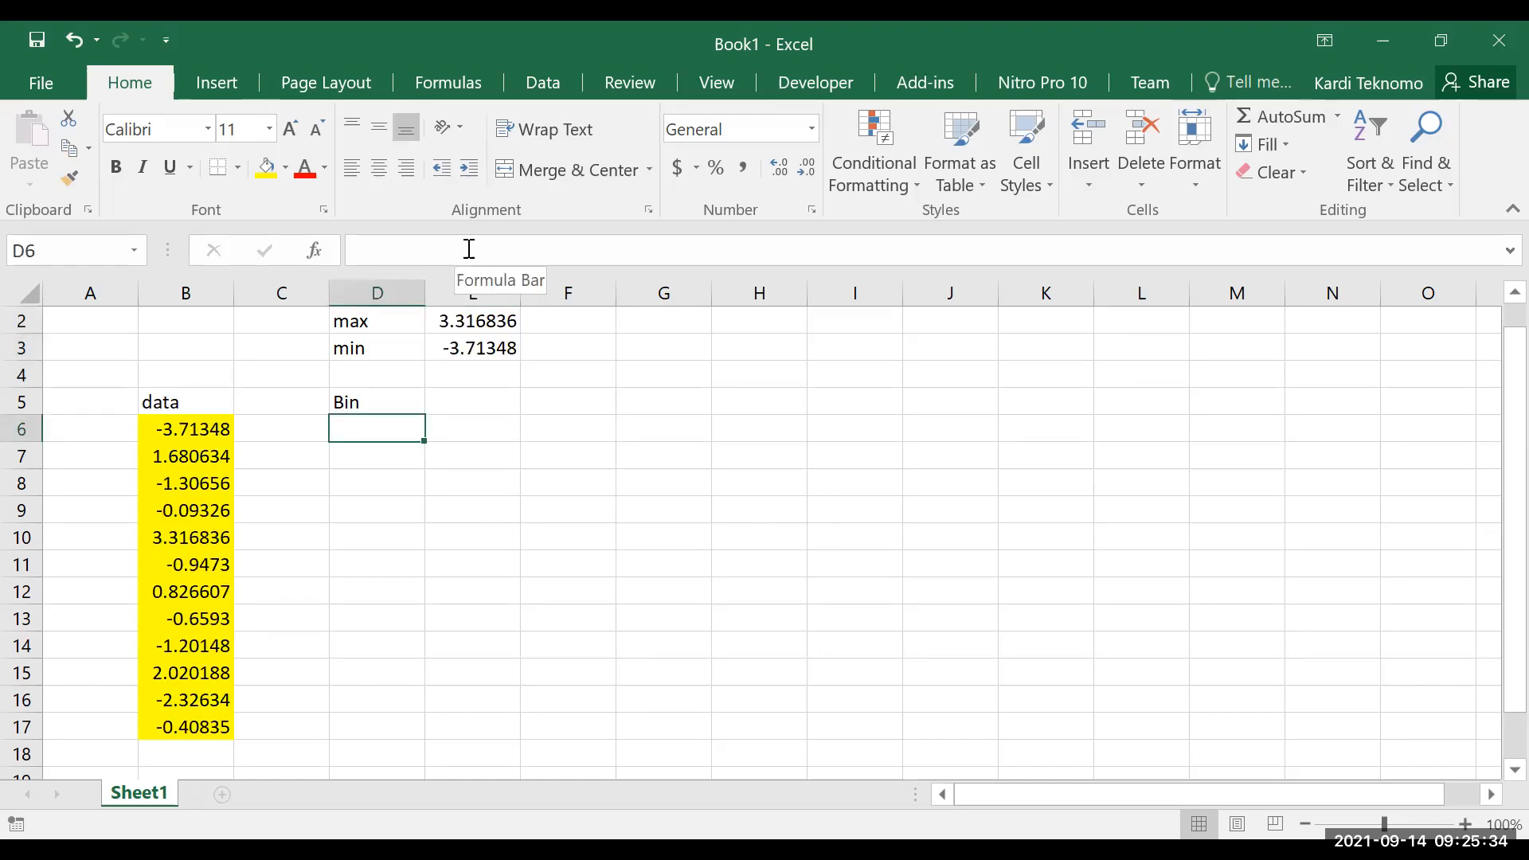
{"action": "type", "text": "="}
{"action": "key", "text": "Up"}
{"action": "key", "text": "Up"}
{"action": "key", "text": "Up"}
{"action": "key", "text": "Right"}
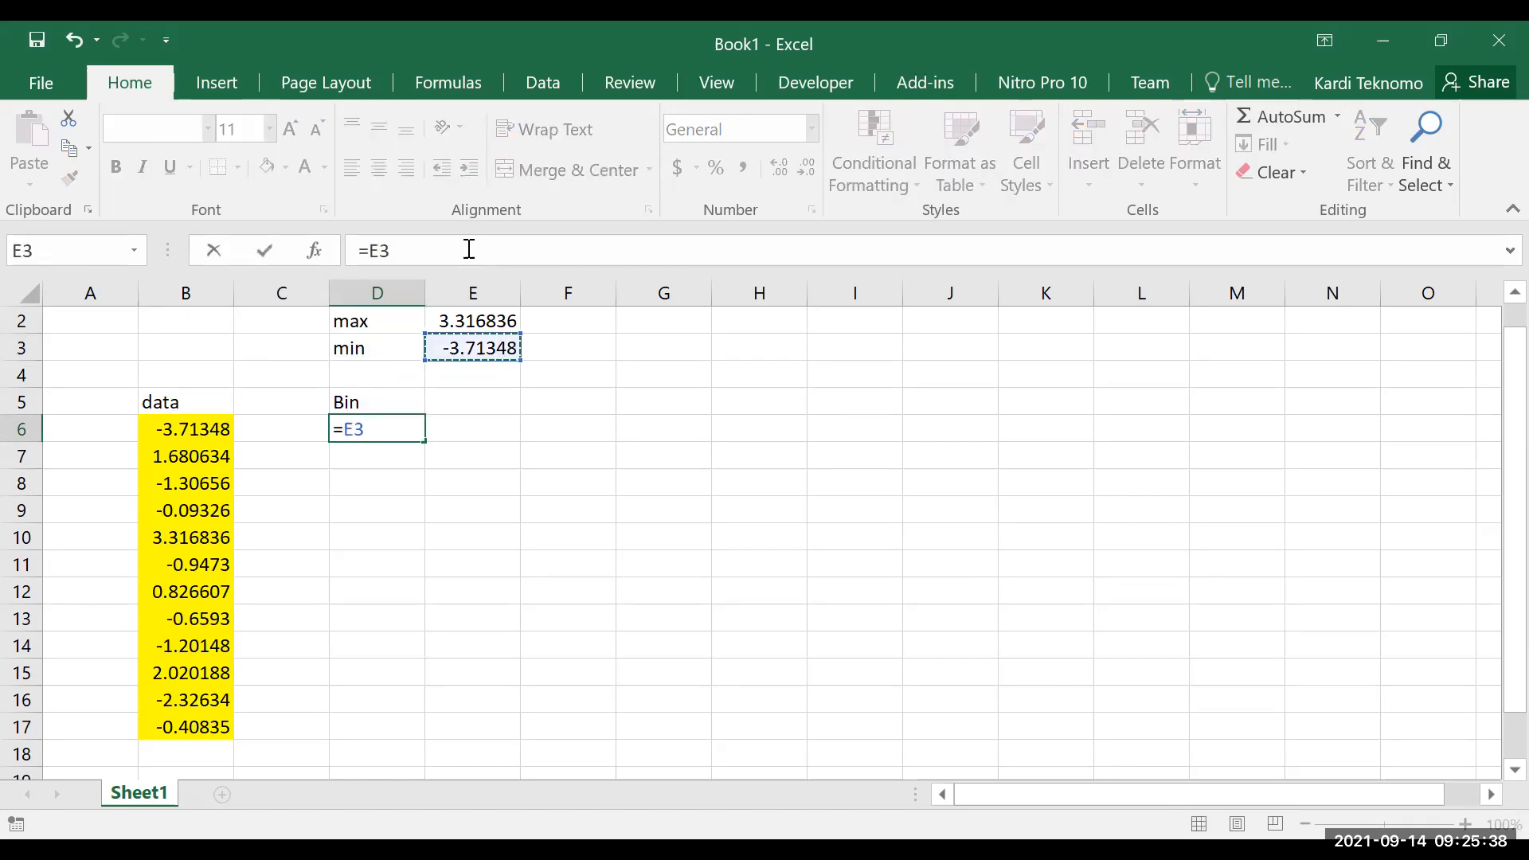
{"action": "key", "text": "Return"}
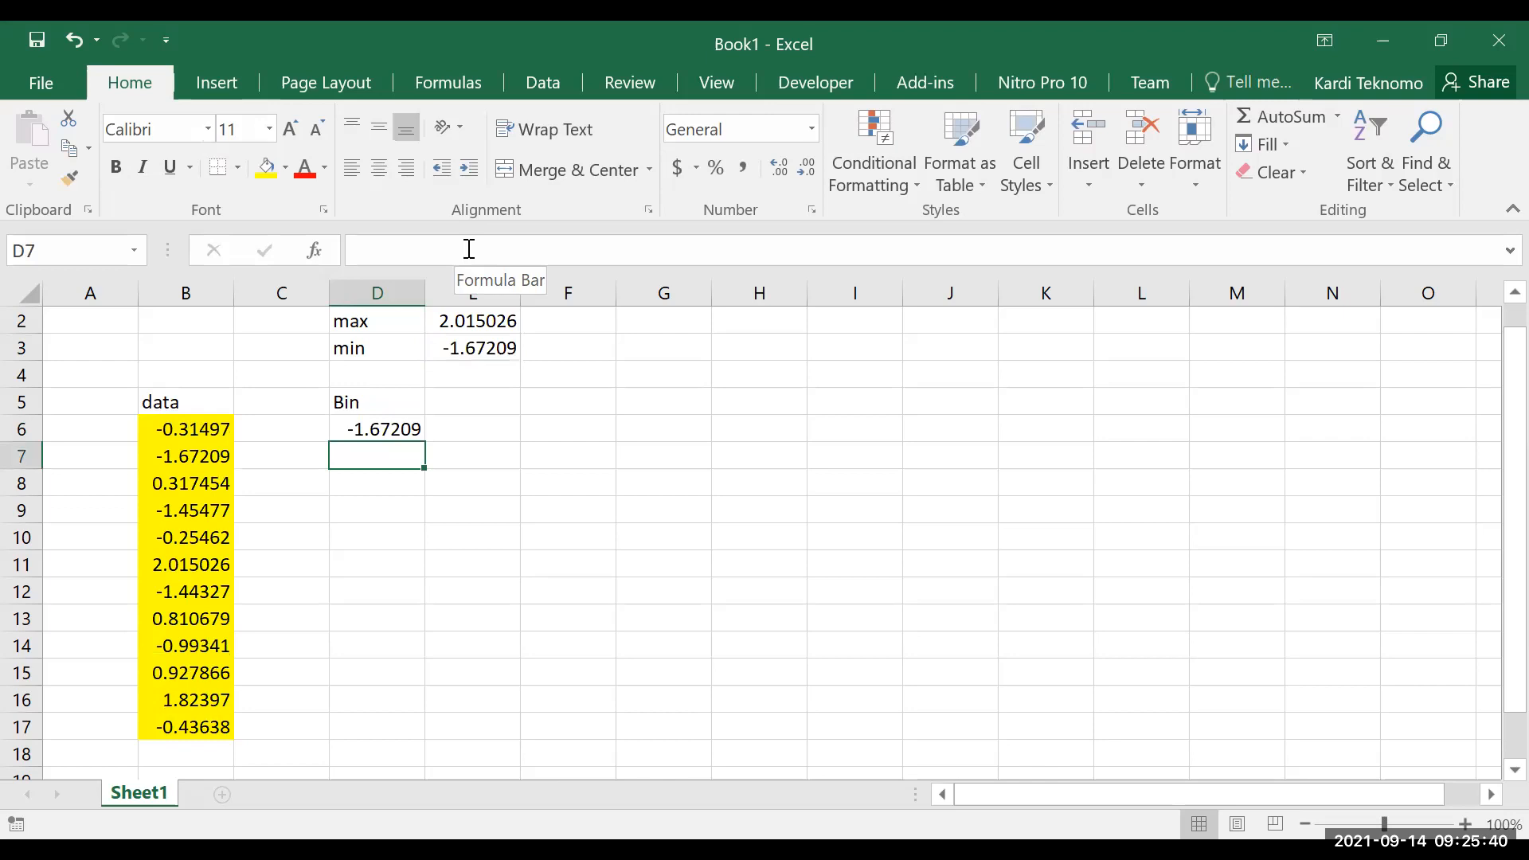
Label cell D4 as numBin and set its value in E4 to 5
{"action": "key", "text": "Up"}
{"action": "key", "text": "Up"}
{"action": "key", "text": "Up"}
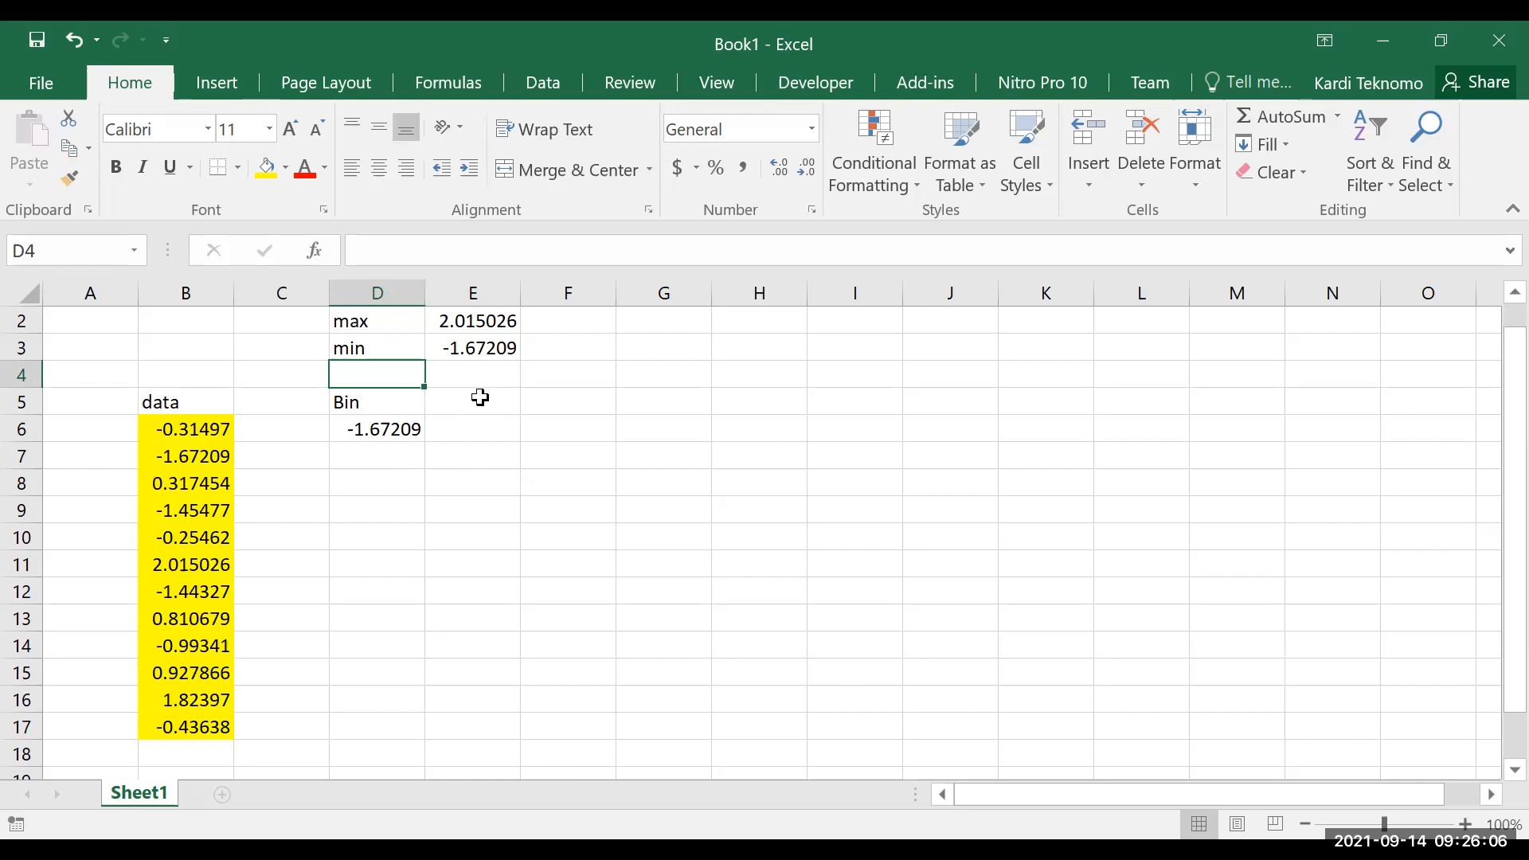
{"action": "type", "text": "num"}
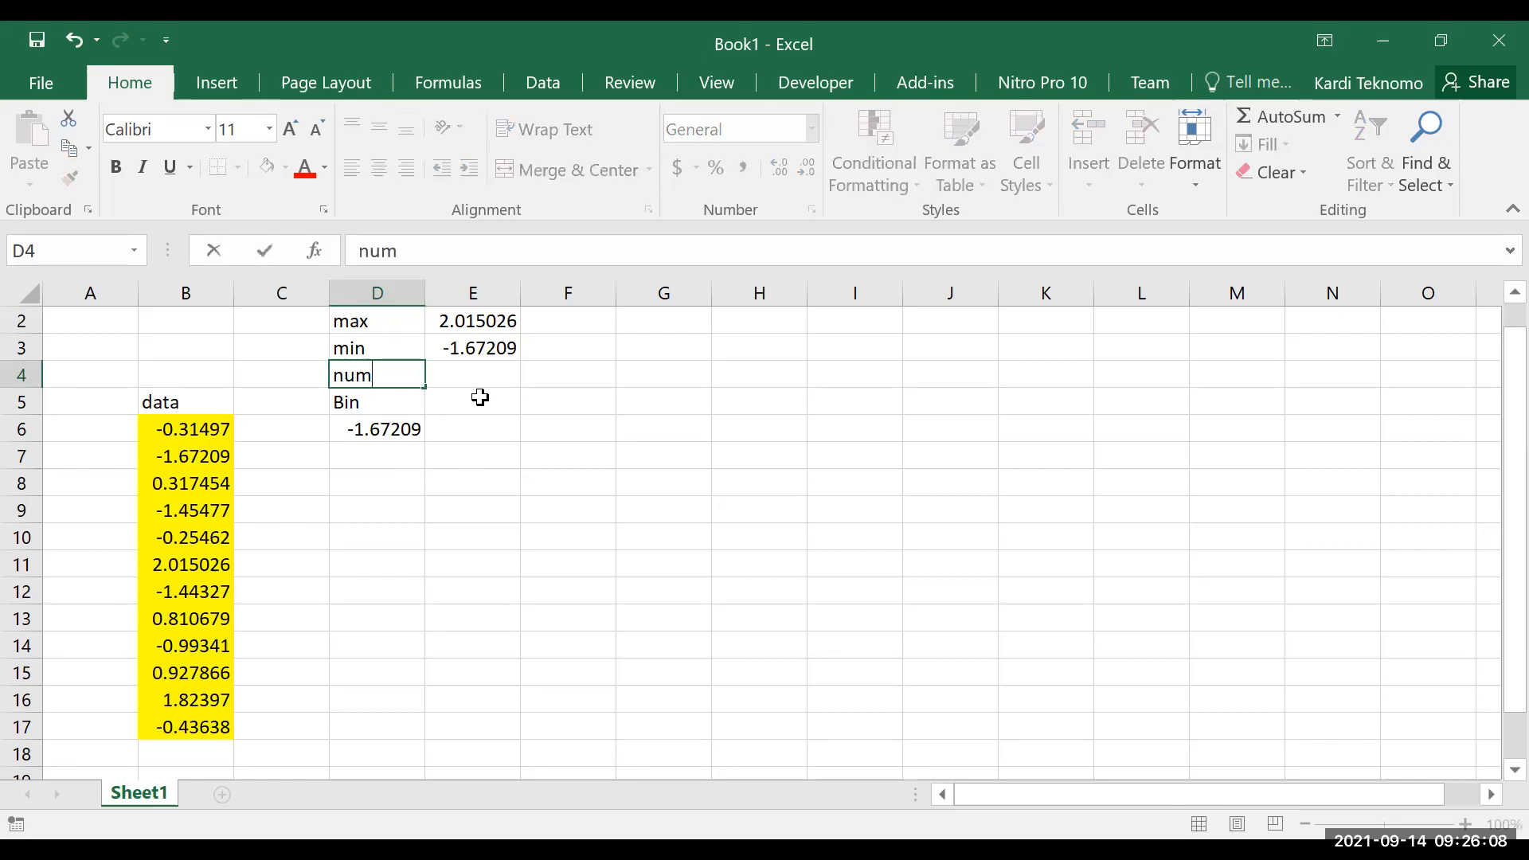
{"action": "type", "text": "Bin"}
{"action": "key", "text": "Return"}
{"action": "key", "text": "Up"}
{"action": "key", "text": "Right"}
{"action": "type", "text": "5"}
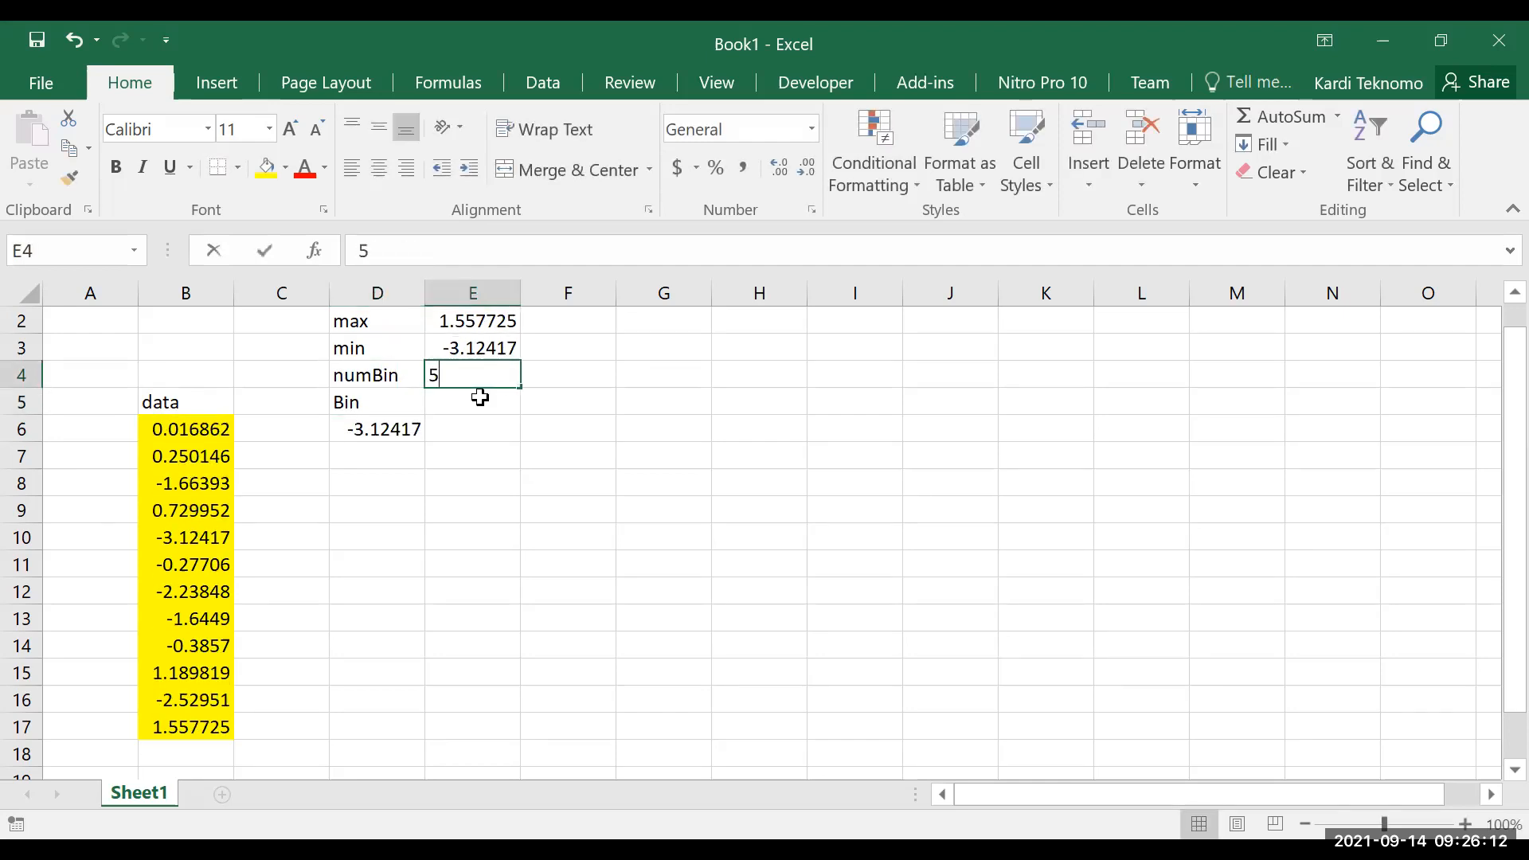
{"action": "key", "text": "Return"}
Enter the bin increment formula =D6+(E$2-E$3)/E$4 in cell D7, with row-locked references to max, min and numBin
{"action": "key", "text": "Down"}
{"action": "key", "text": "Down"}
{"action": "key", "text": "Left"}
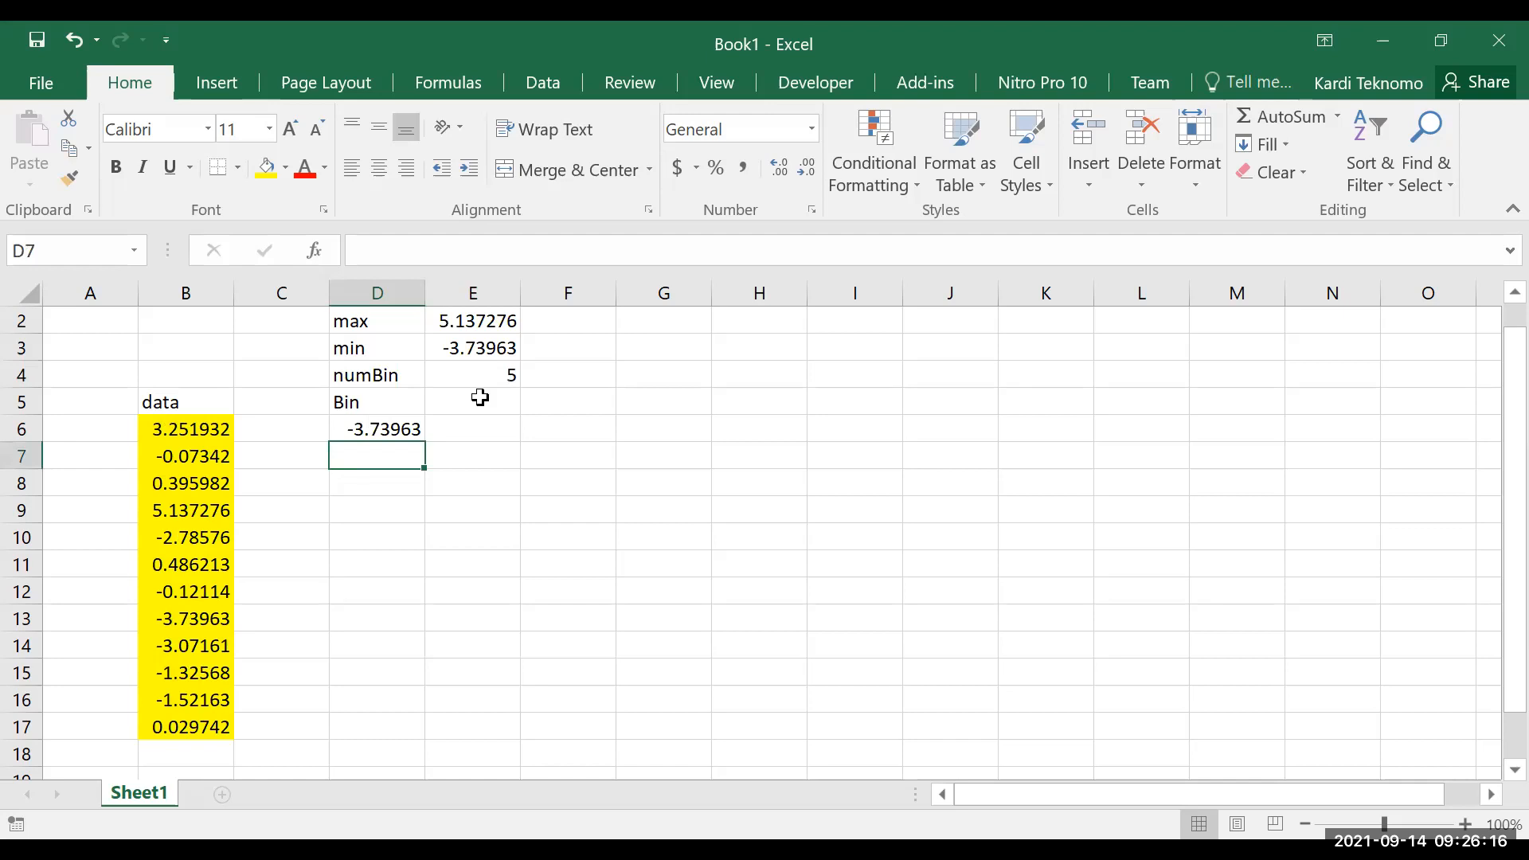
{"action": "type", "text": "="}
{"action": "key", "text": "Up"}
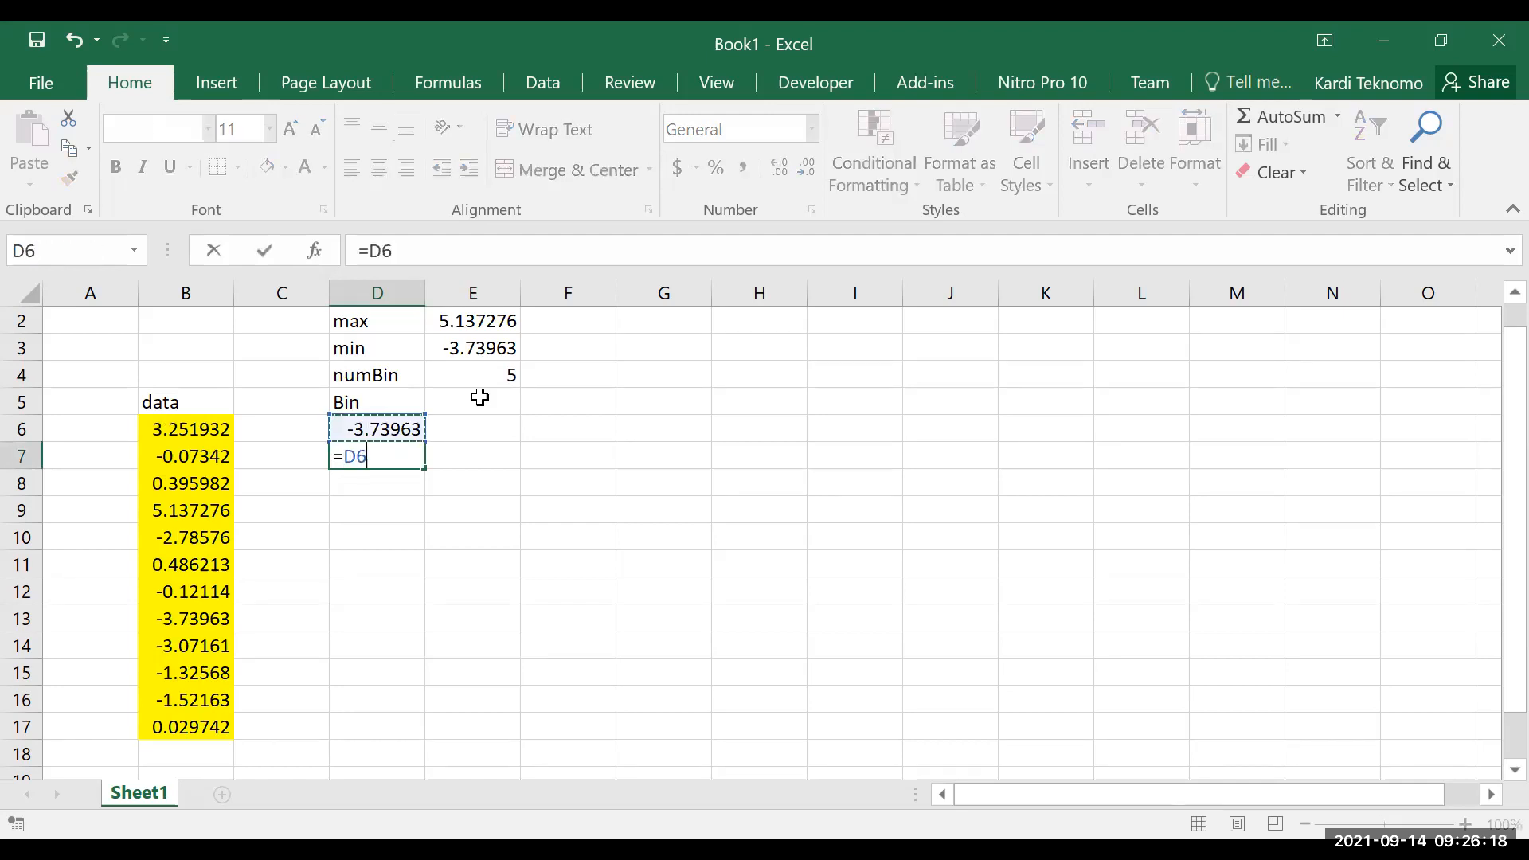
{"action": "type", "text": "+("}
{"action": "left_click", "coordinate": [476, 324]}
{"action": "type", "text": "-"}
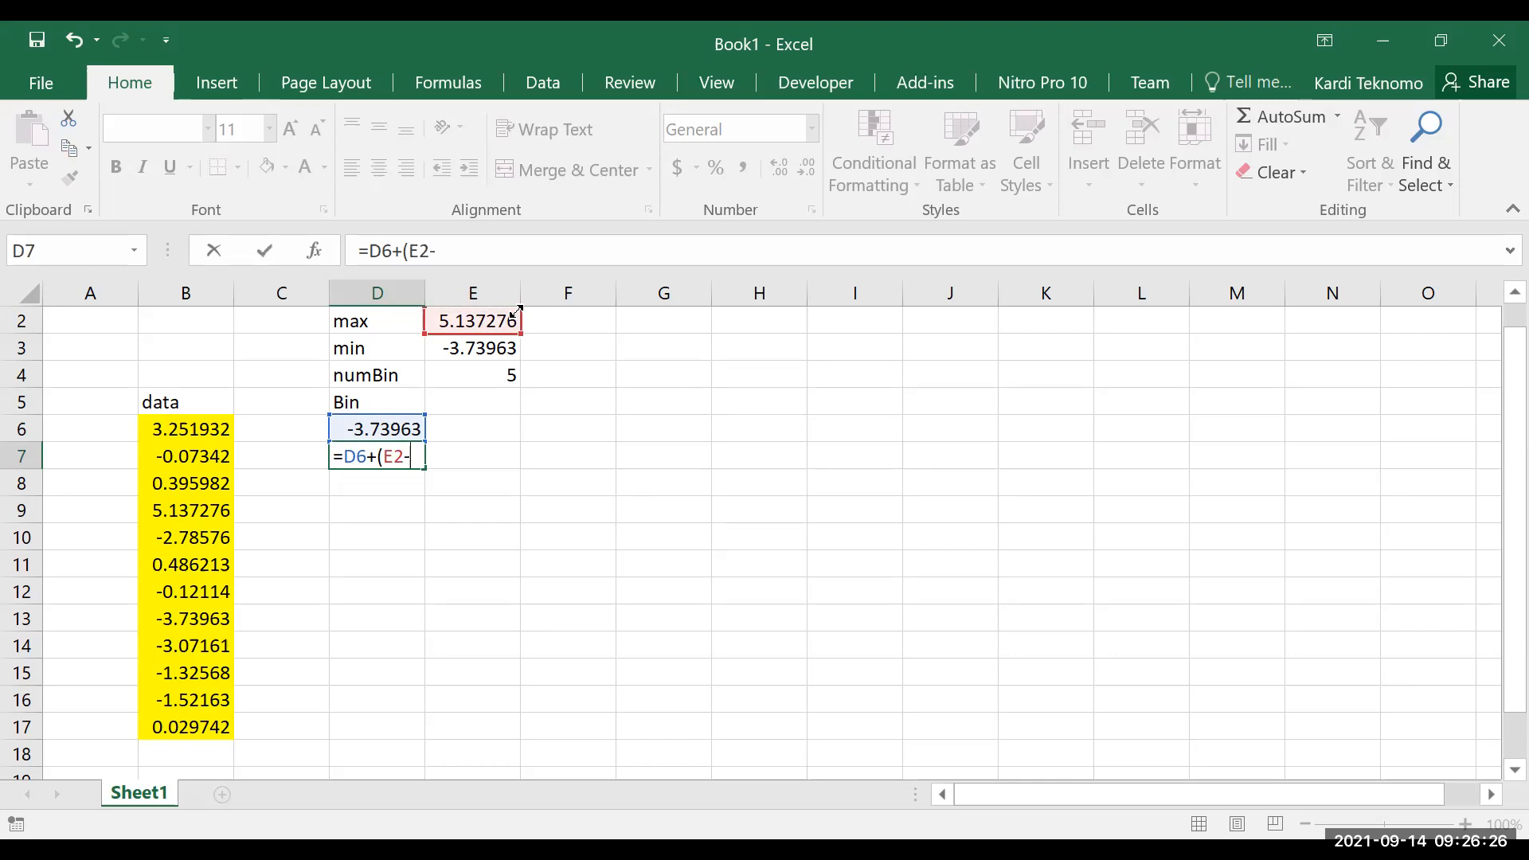
{"action": "left_click", "coordinate": [504, 351]}
{"action": "type", "text": "("}
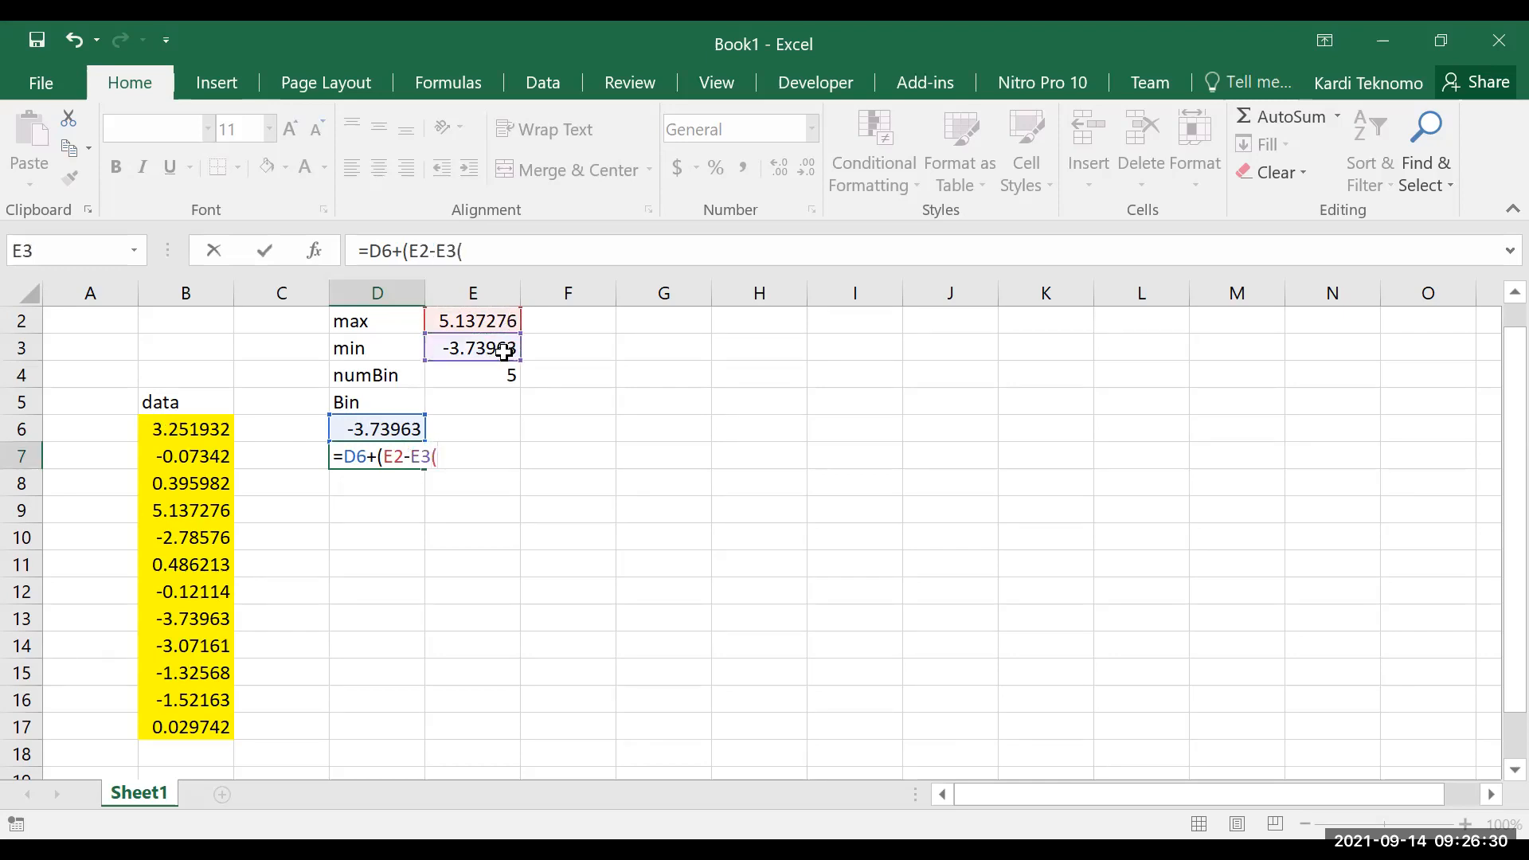
{"action": "key", "text": "BackSpace"}
{"action": "type", "text": ")"}
{"action": "left_click", "coordinate": [420, 251]}
{"action": "type", "text": "$"}
{"action": "left_click", "coordinate": [460, 248]}
{"action": "type", "text": "$3)"}
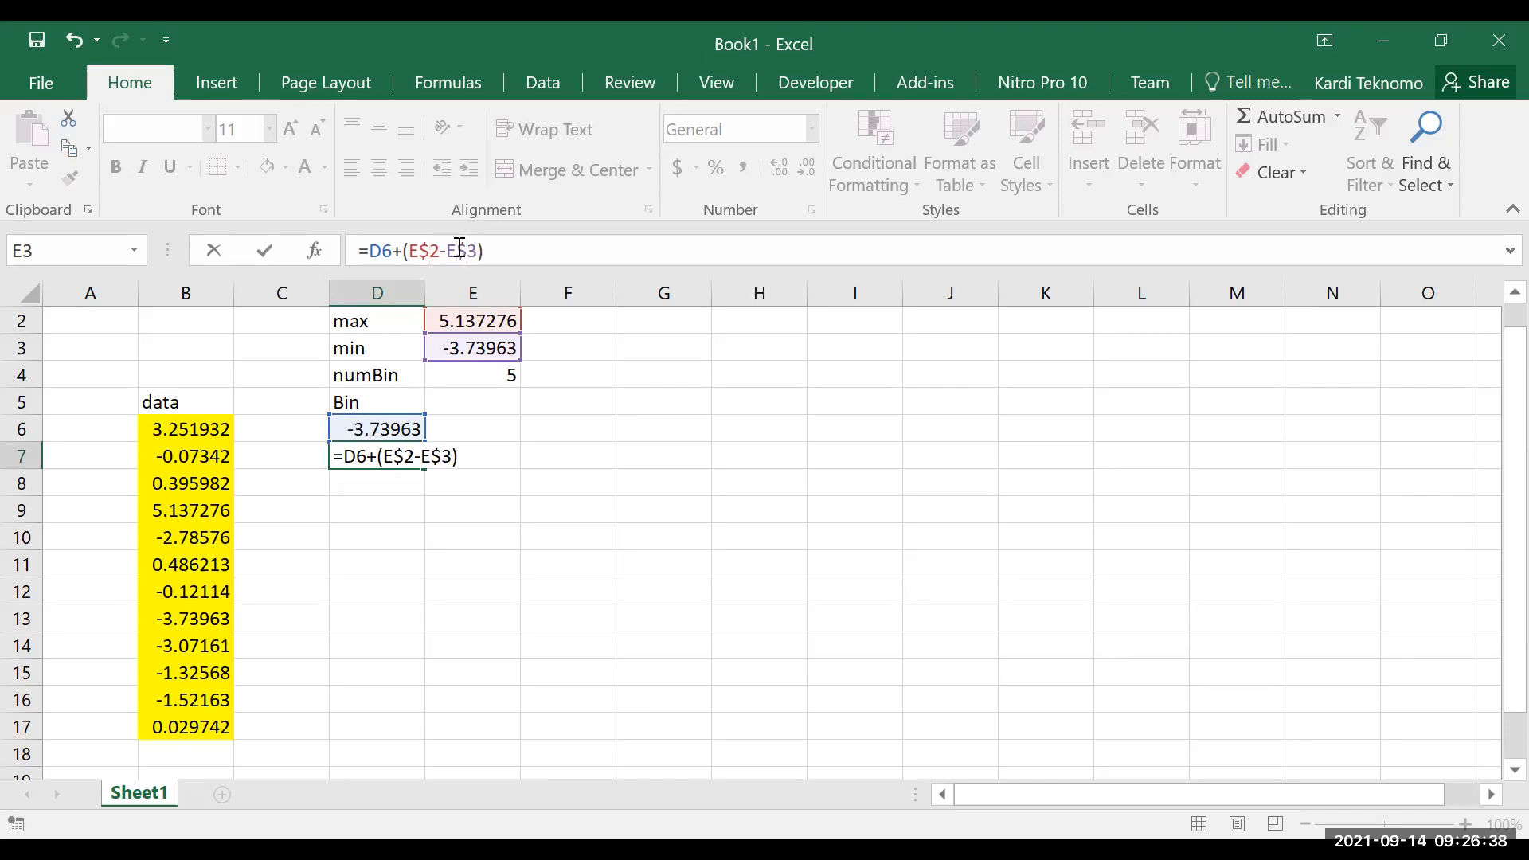
{"action": "type", "text": "/"}
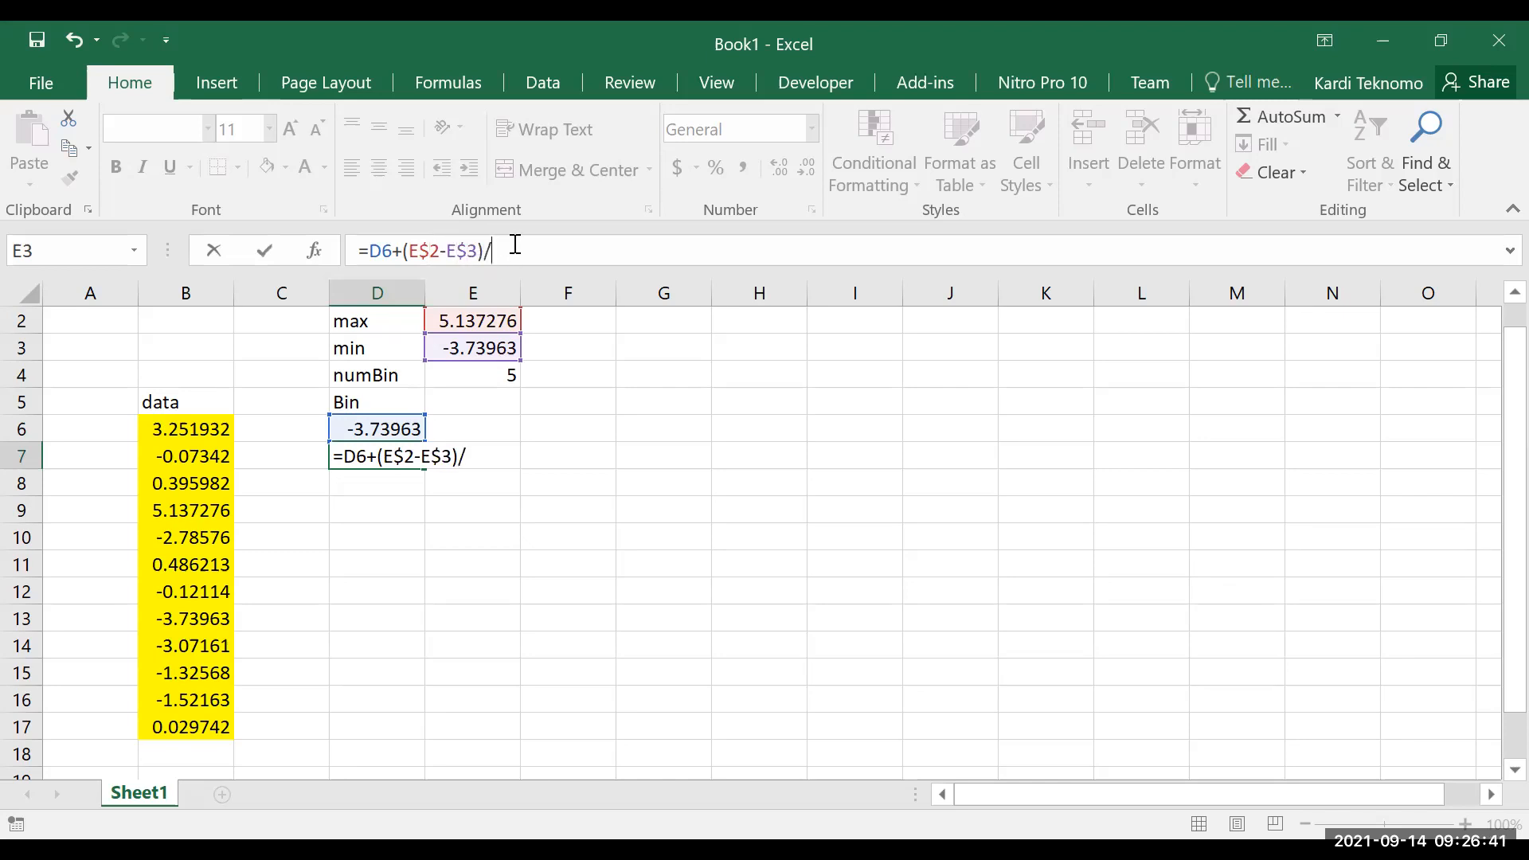
{"action": "left_click", "coordinate": [502, 375]}
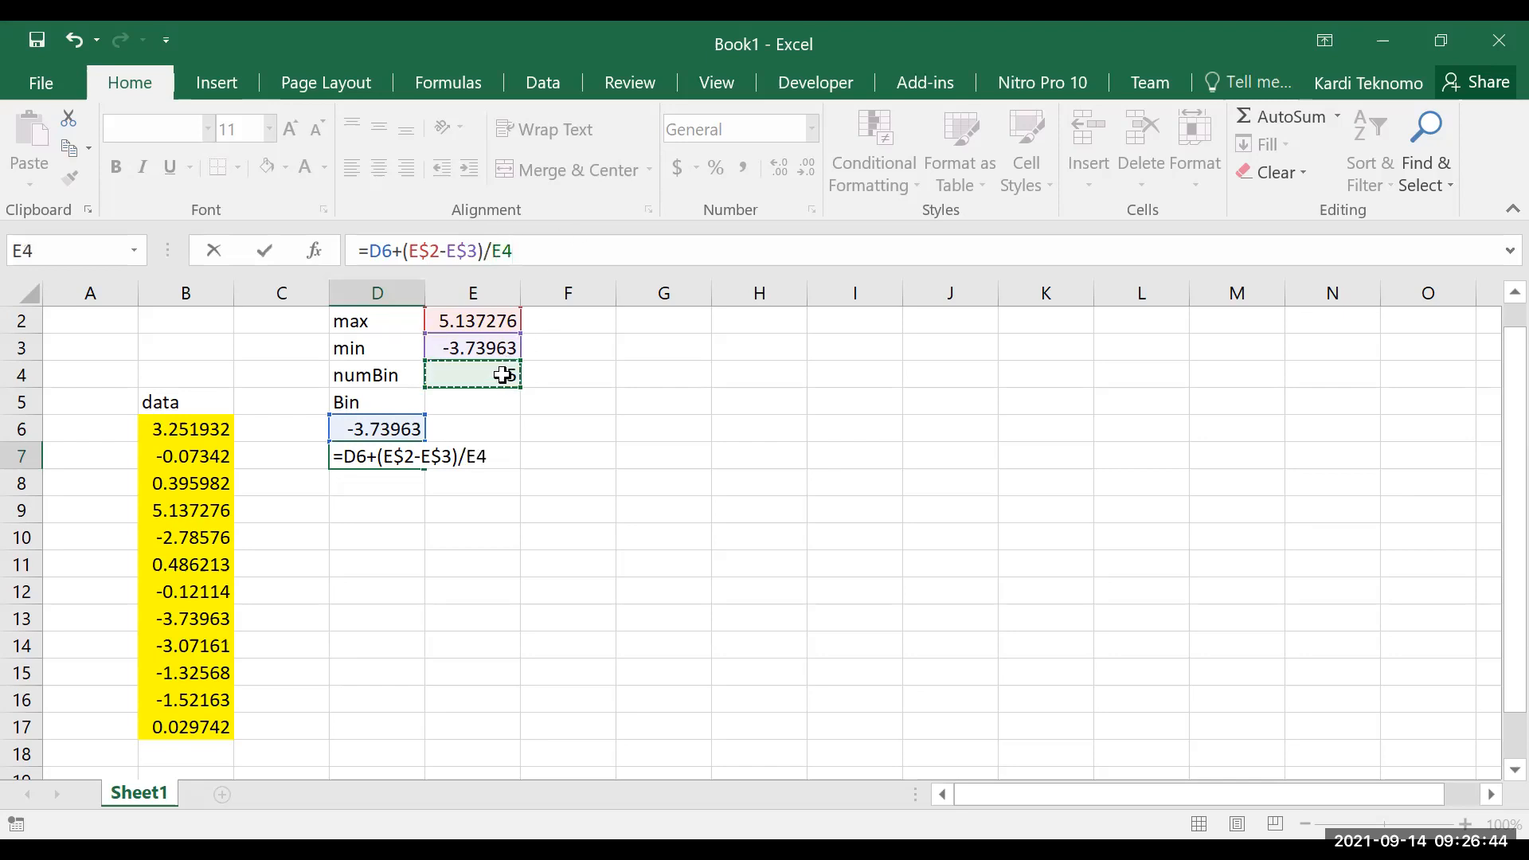
{"action": "left_click", "coordinate": [502, 250]}
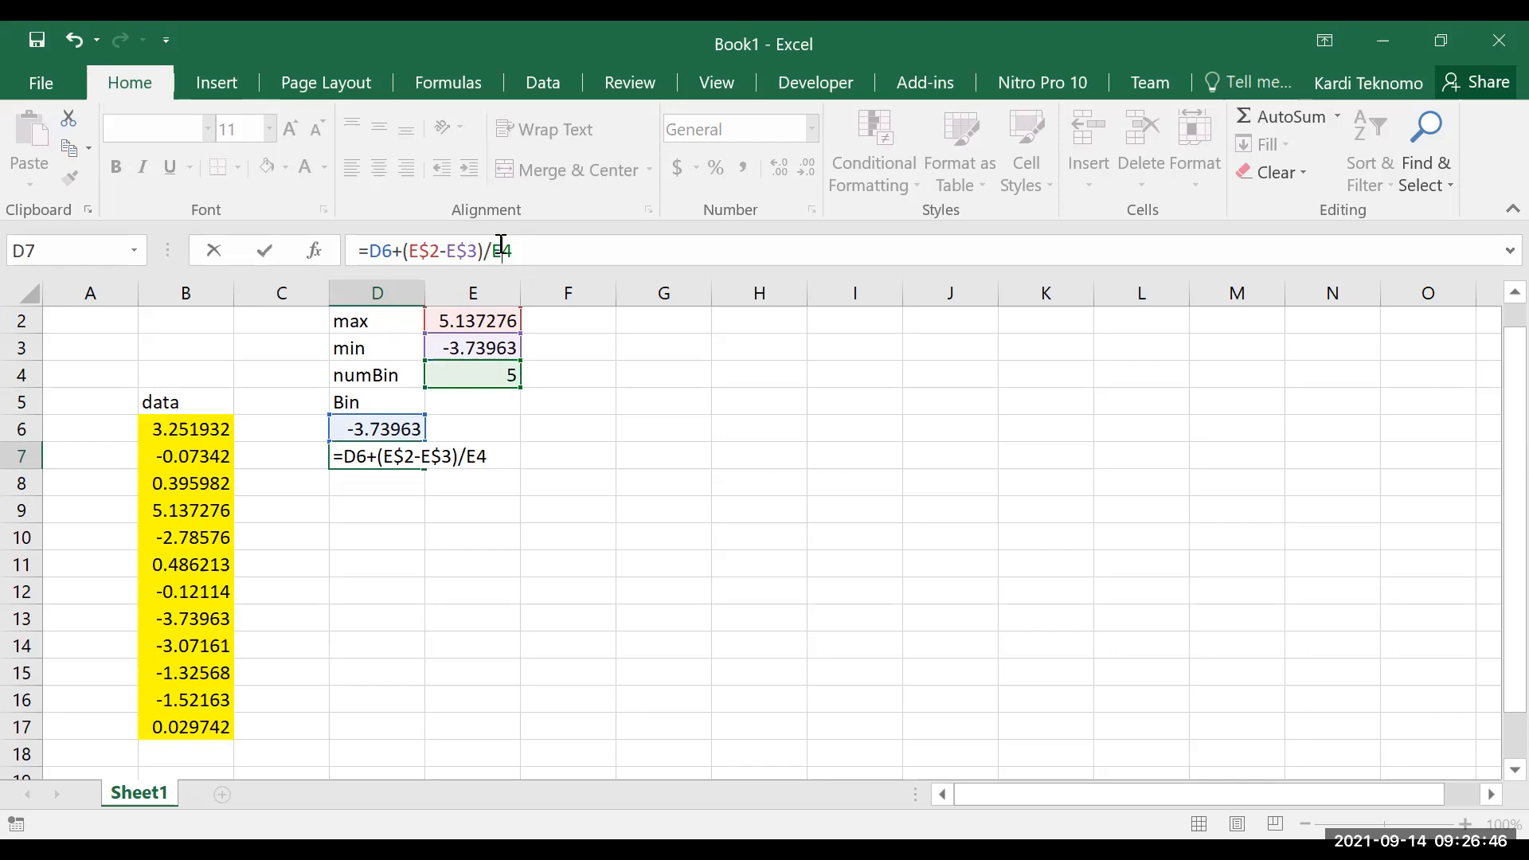
{"action": "type", "text": "$"}
{"action": "key", "text": "Return"}
Copy the bin formula from D7 down through D13
{"action": "key", "text": "Up"}
{"action": "key", "text": "ctrl+c"}
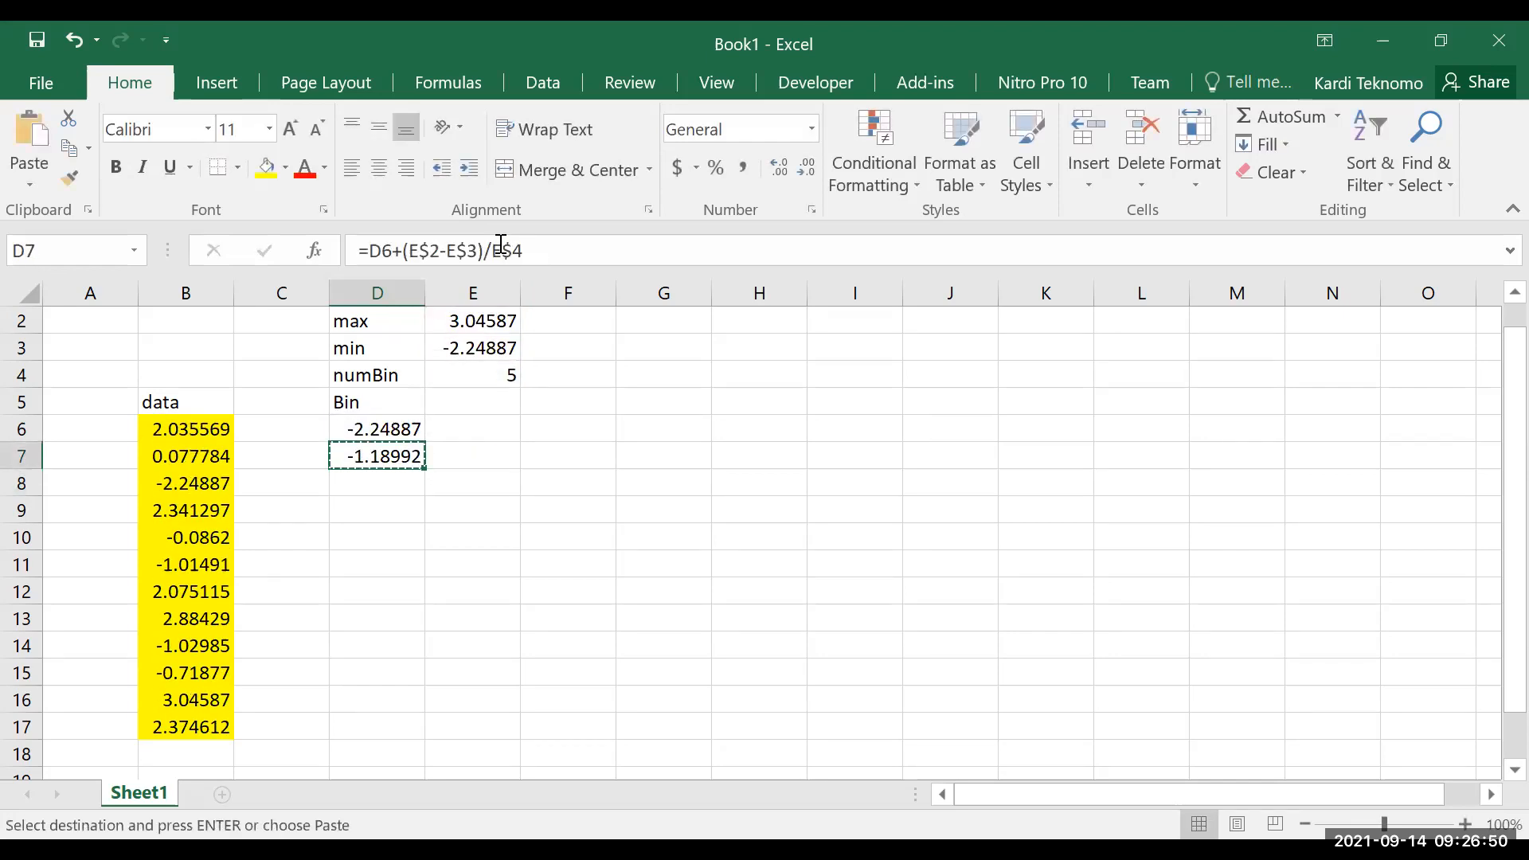
{"action": "key", "text": "shift+Down"}
{"action": "key", "text": "shift+Down"}
{"action": "key", "text": "shift+Down"}
{"action": "key", "text": "shift+Down"}
{"action": "key", "text": "shift+Down"}
{"action": "key", "text": "shift+Down"}
{"action": "key", "text": "ctrl+v"}
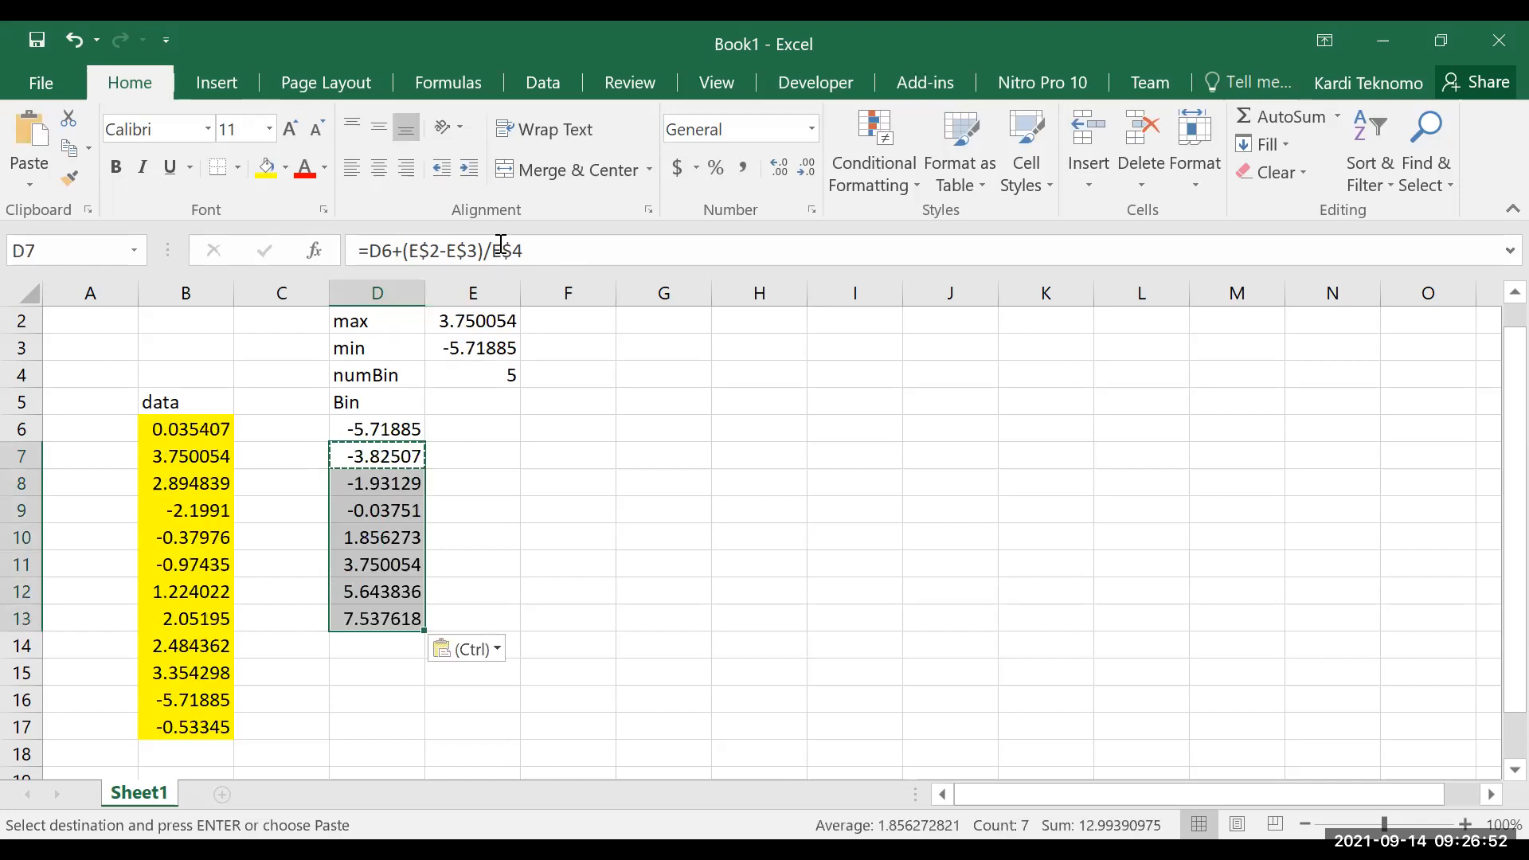
Delete the surplus bin values beyond the maximum in cells D12:D13
{"action": "key", "text": "Down"}
{"action": "key", "text": "Down"}
{"action": "key", "text": "Down"}
{"action": "key", "text": "Down"}
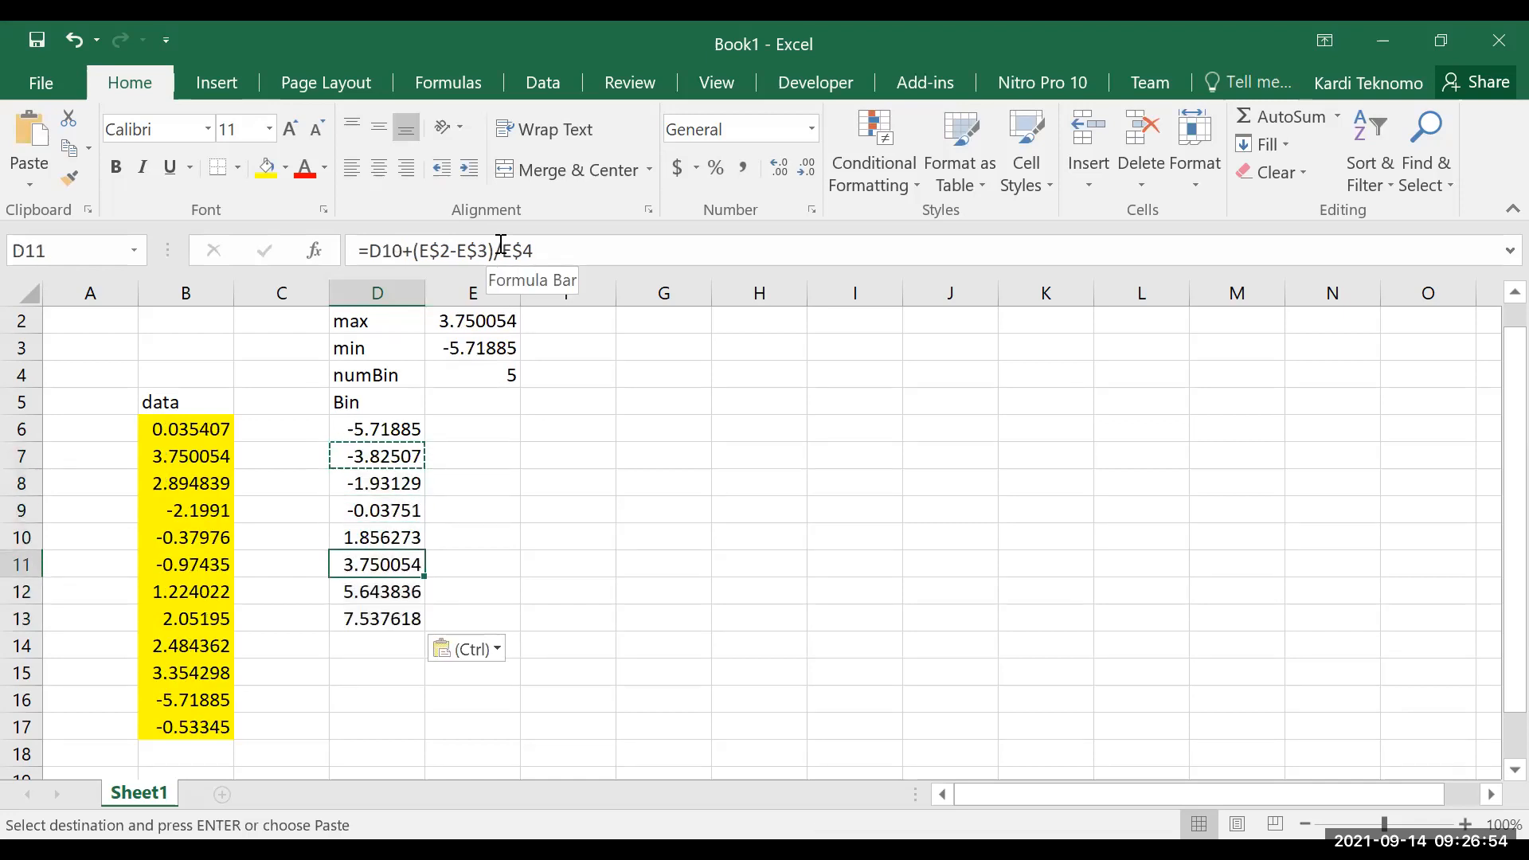
{"action": "key", "text": "Down"}
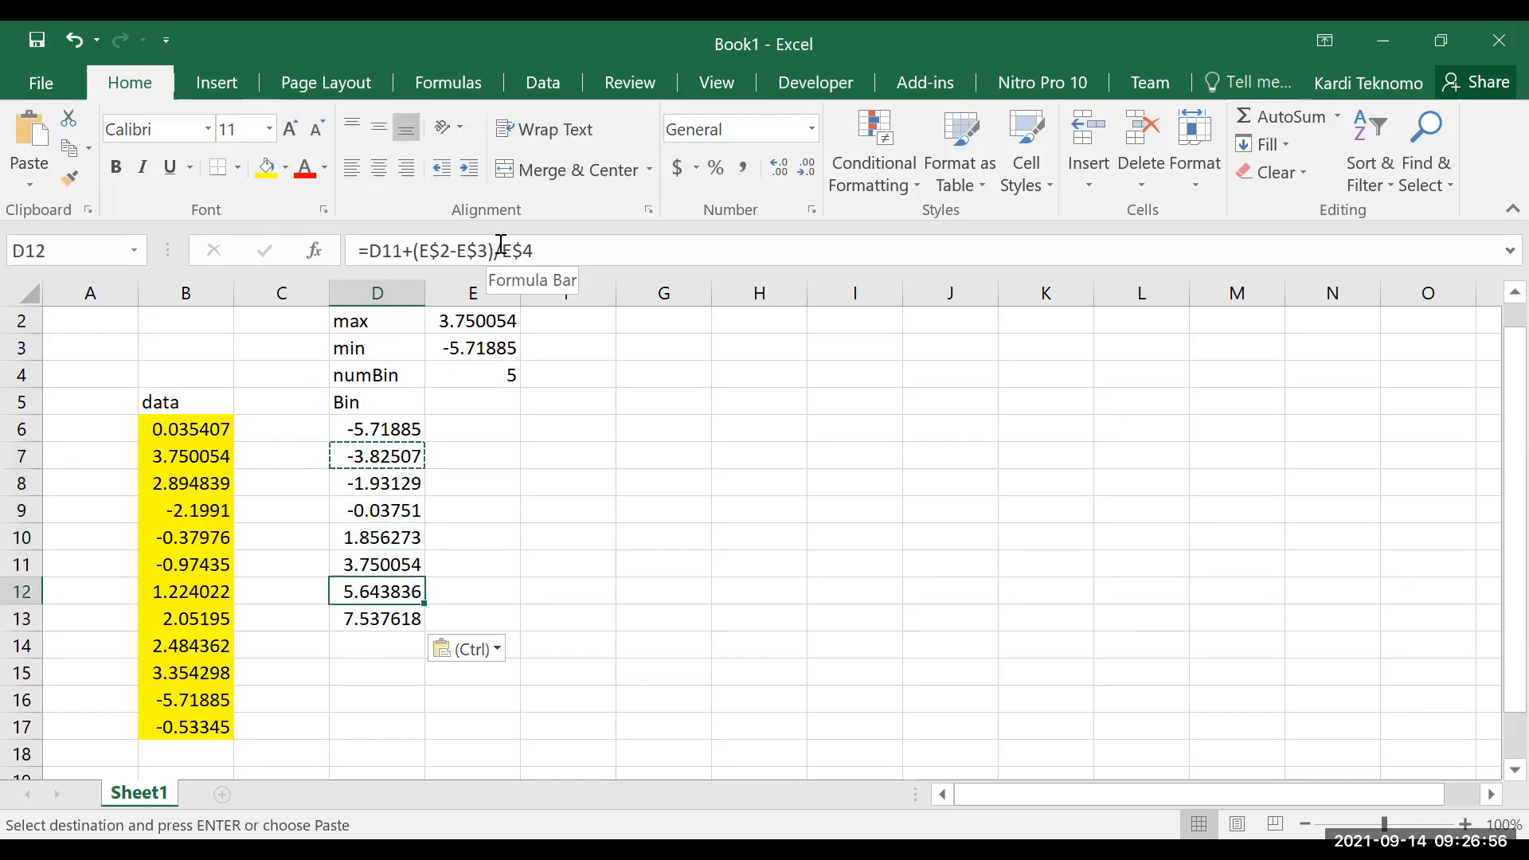
{"action": "key", "text": "shift+Down"}
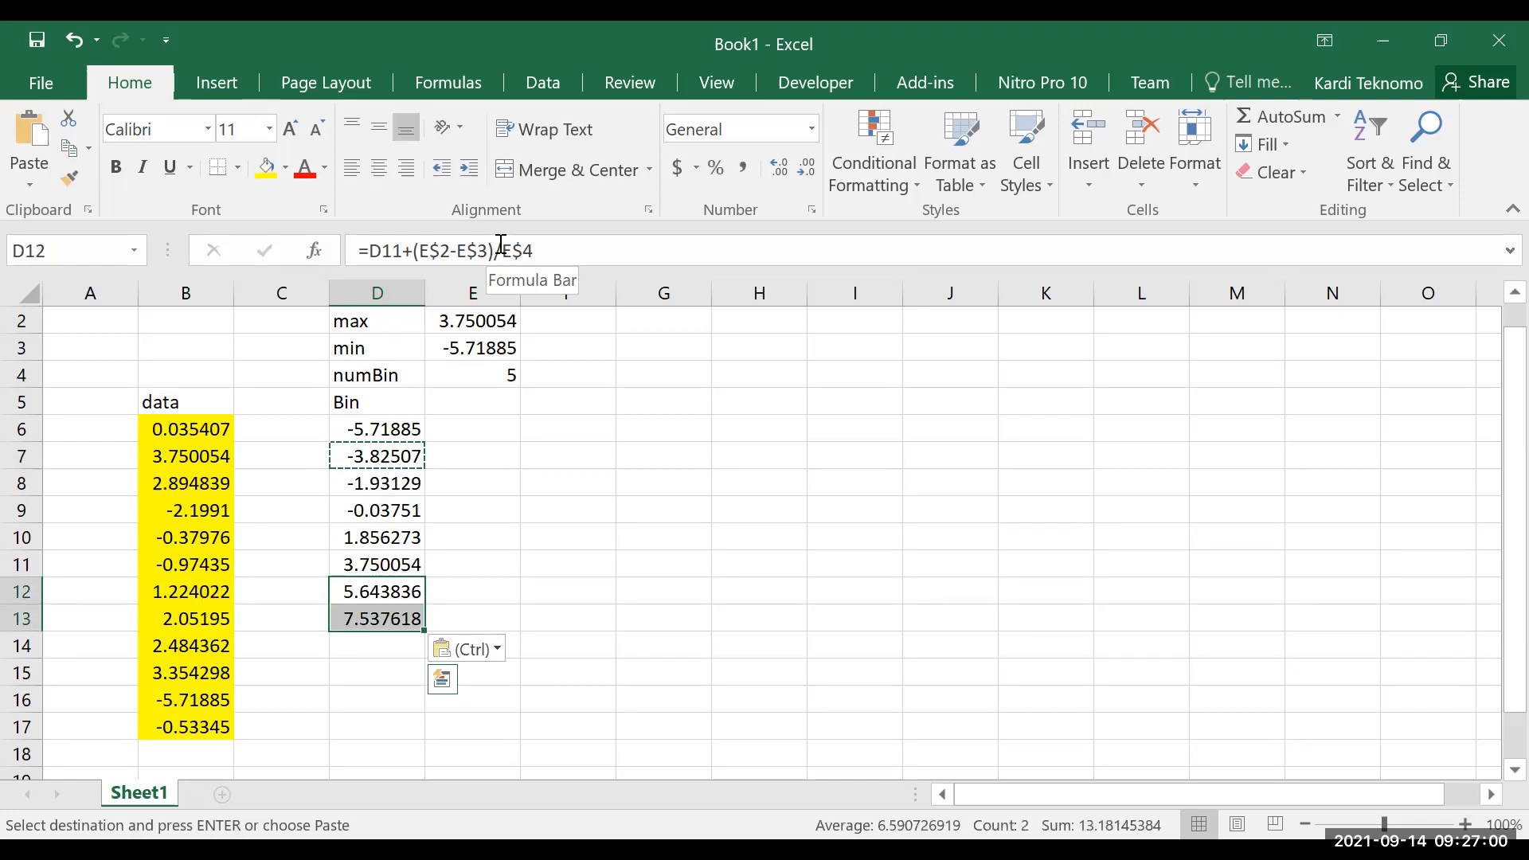
{"action": "key", "text": "Delete"}
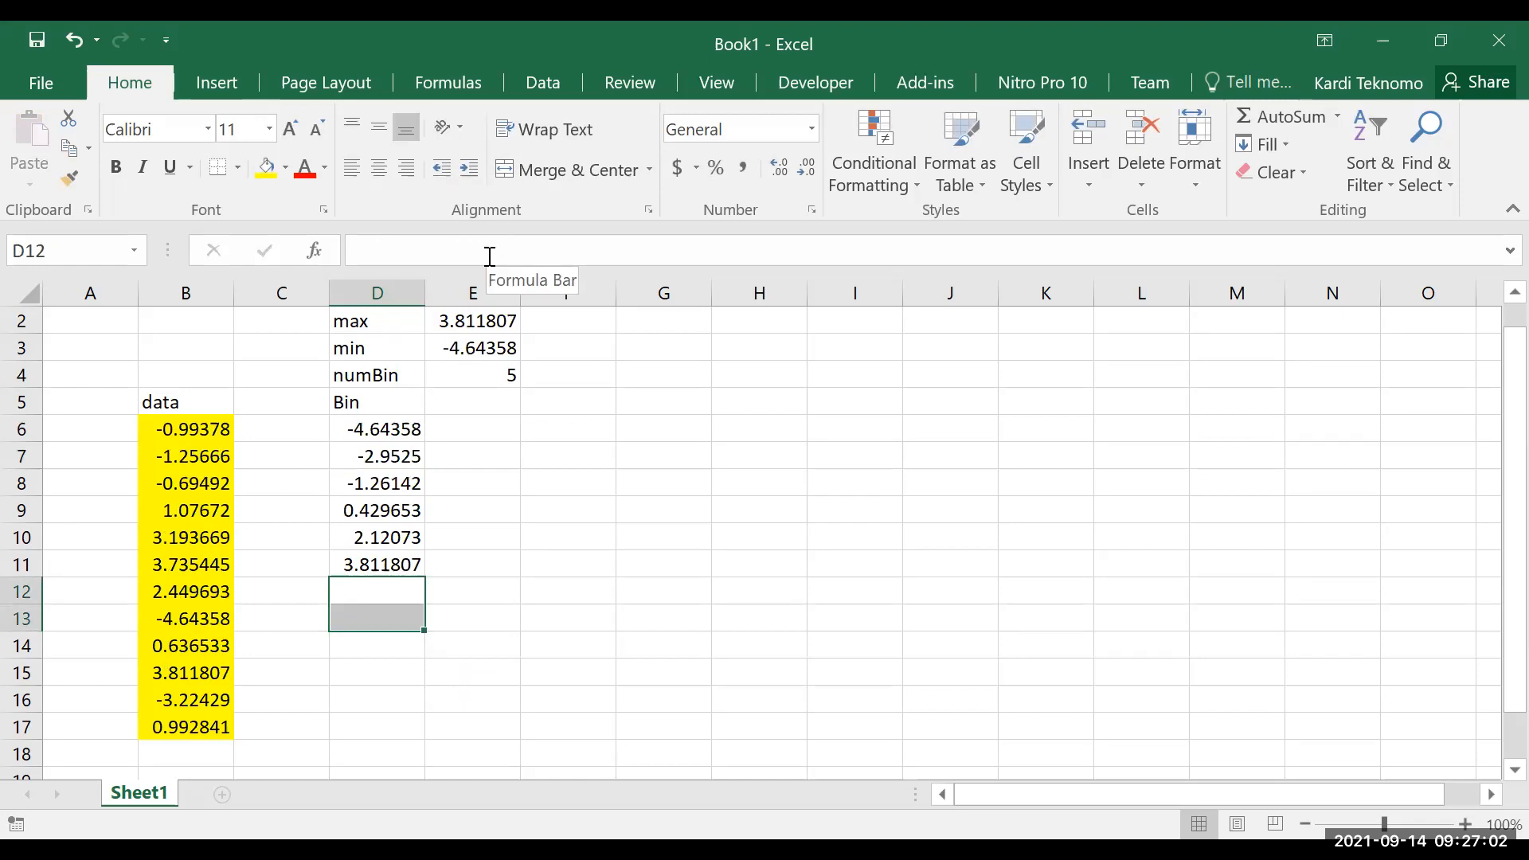
Examine the formulas in the Bin column, from D6 down to D10 and back up
{"action": "left_click", "coordinate": [404, 430]}
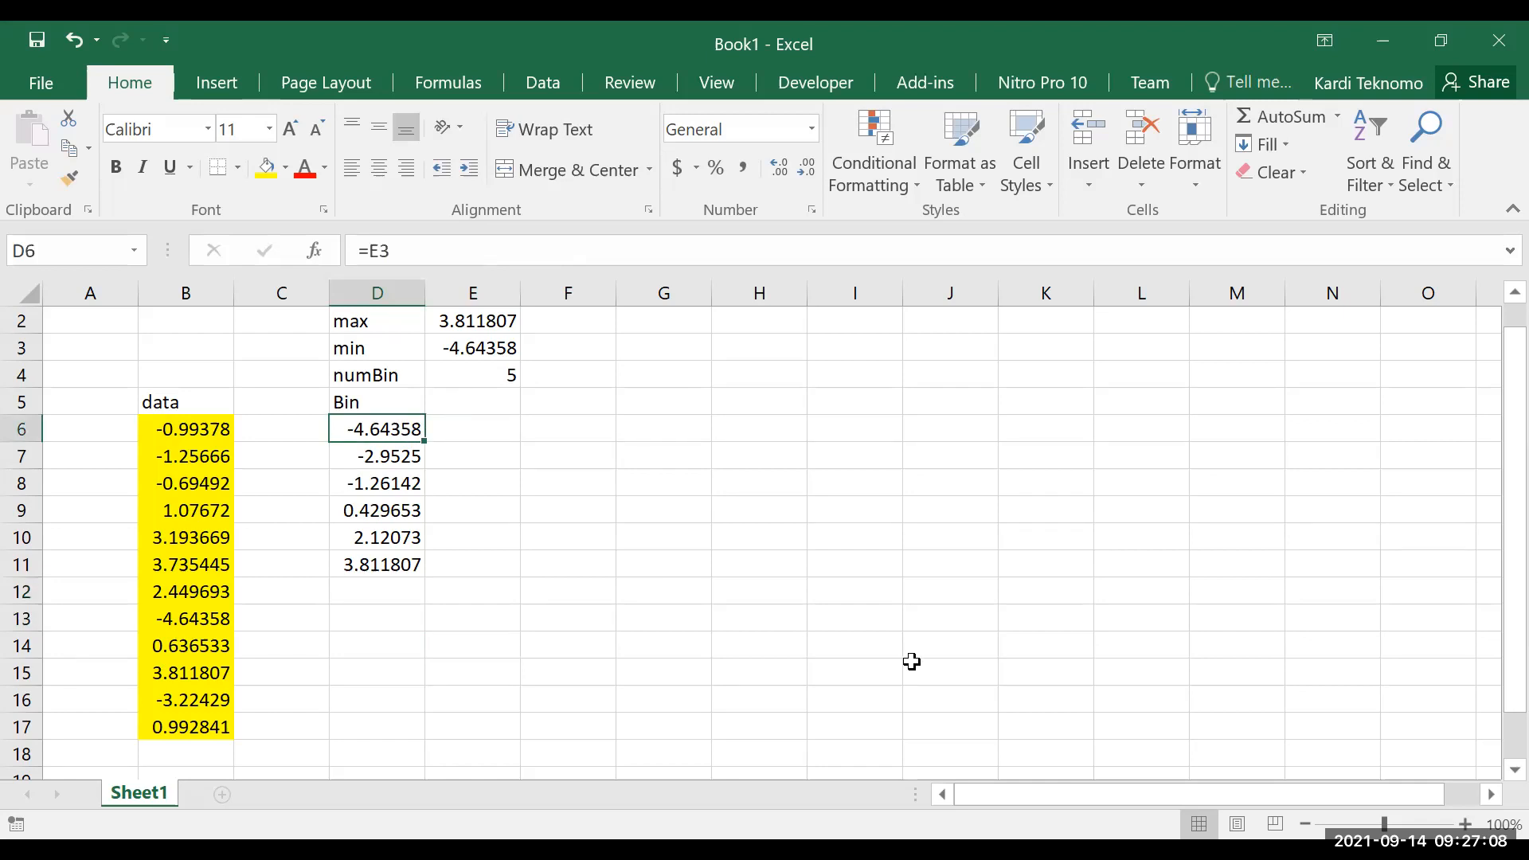
{"action": "key", "text": "Down"}
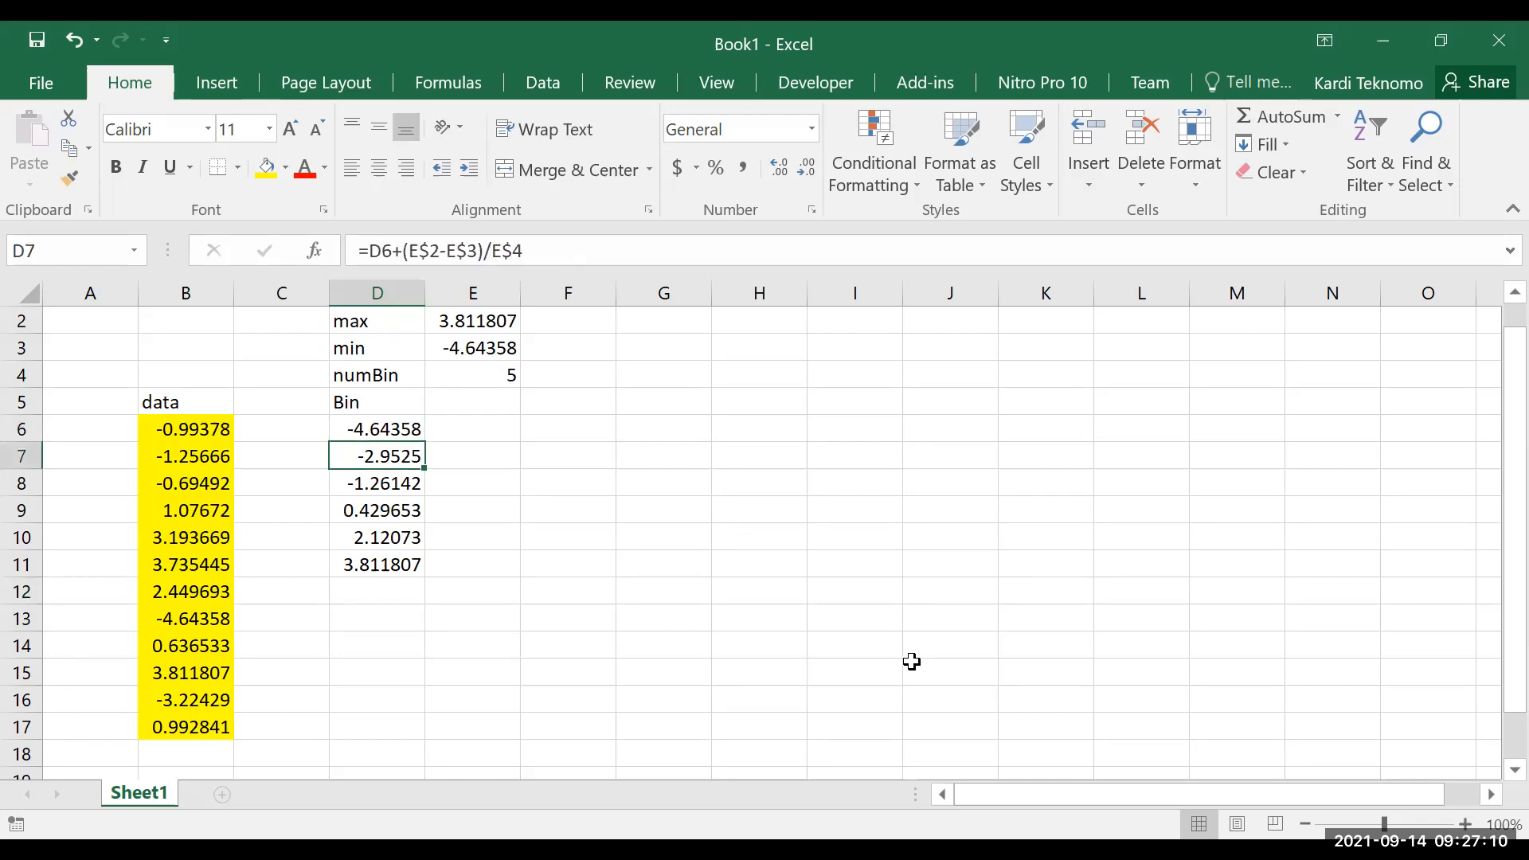
{"action": "key", "text": "Down"}
{"action": "key", "text": "Down"}
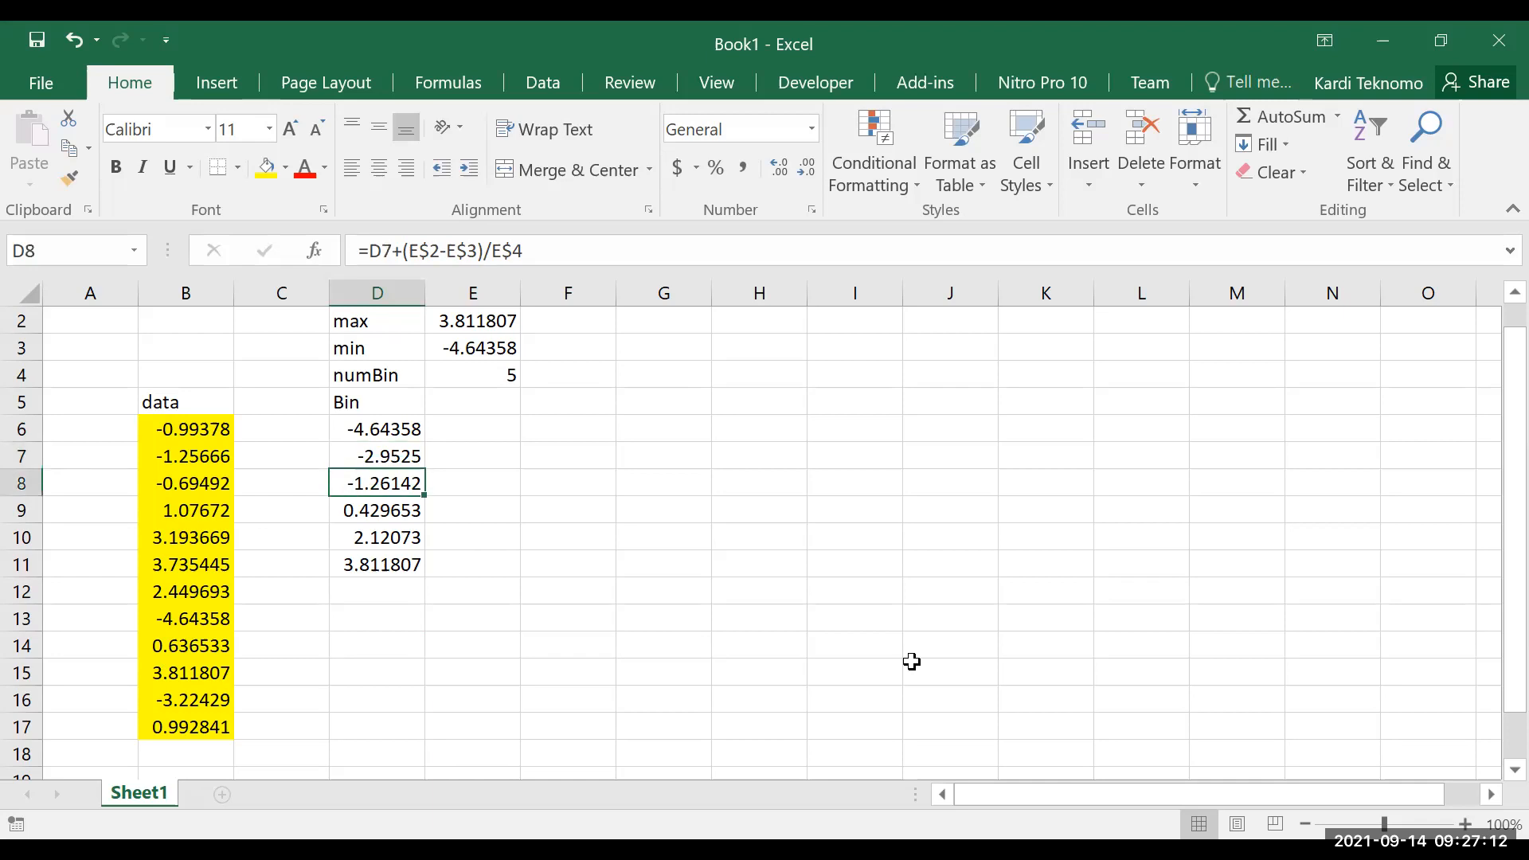
{"action": "key", "text": "Down"}
{"action": "key", "text": "Down"}
{"action": "key", "text": "Up"}
{"action": "key", "text": "Up"}
{"action": "key", "text": "Up"}
{"action": "key", "text": "Up"}
{"action": "key", "text": "Up"}
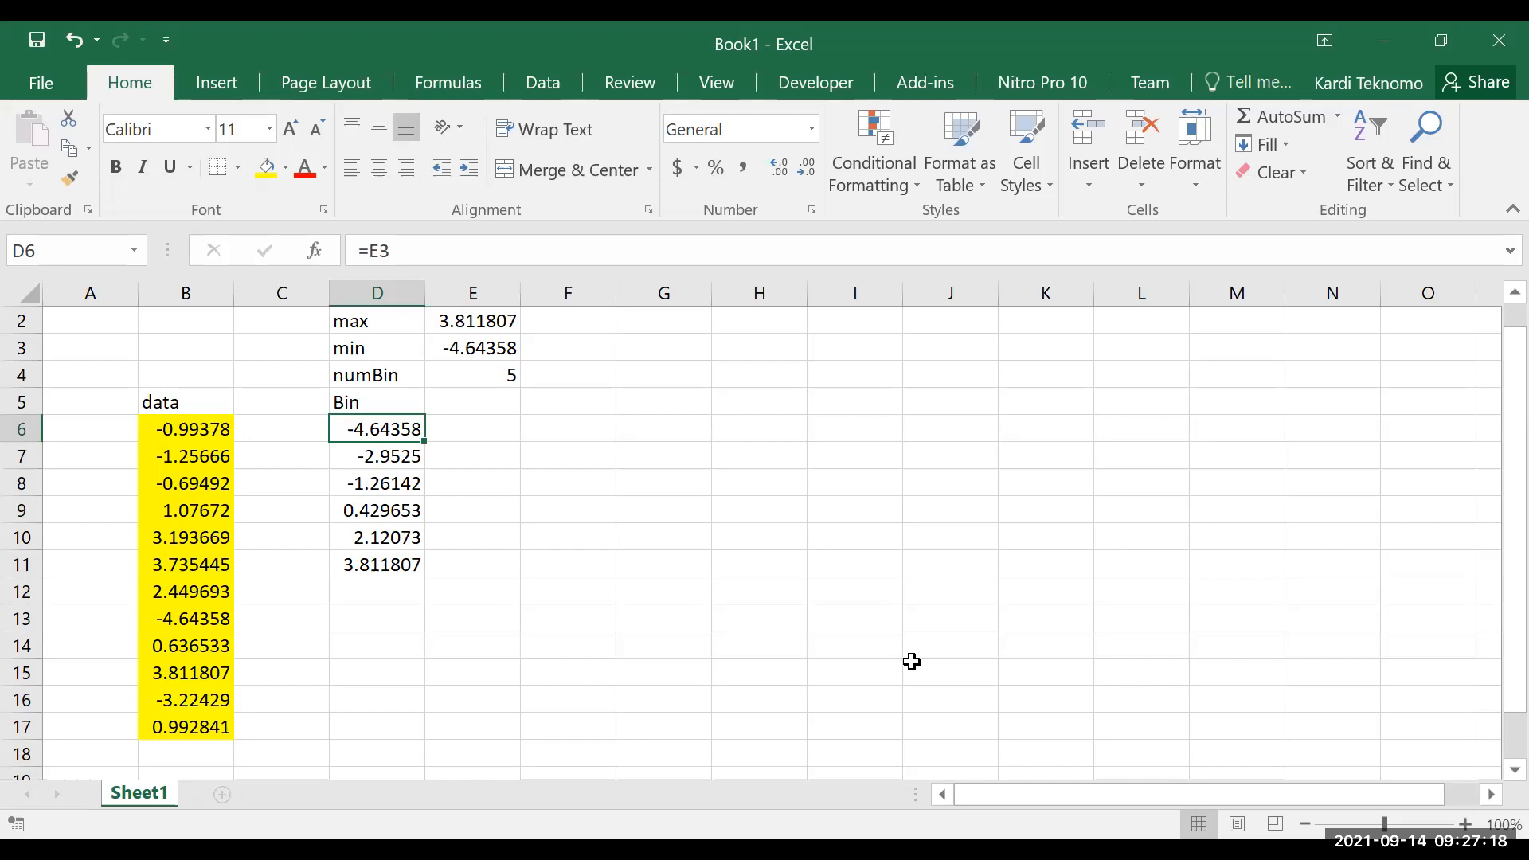
Change the bin formula in D7 to =D6+(E$2-E$3)/E$4-1
{"action": "key", "text": "Down"}
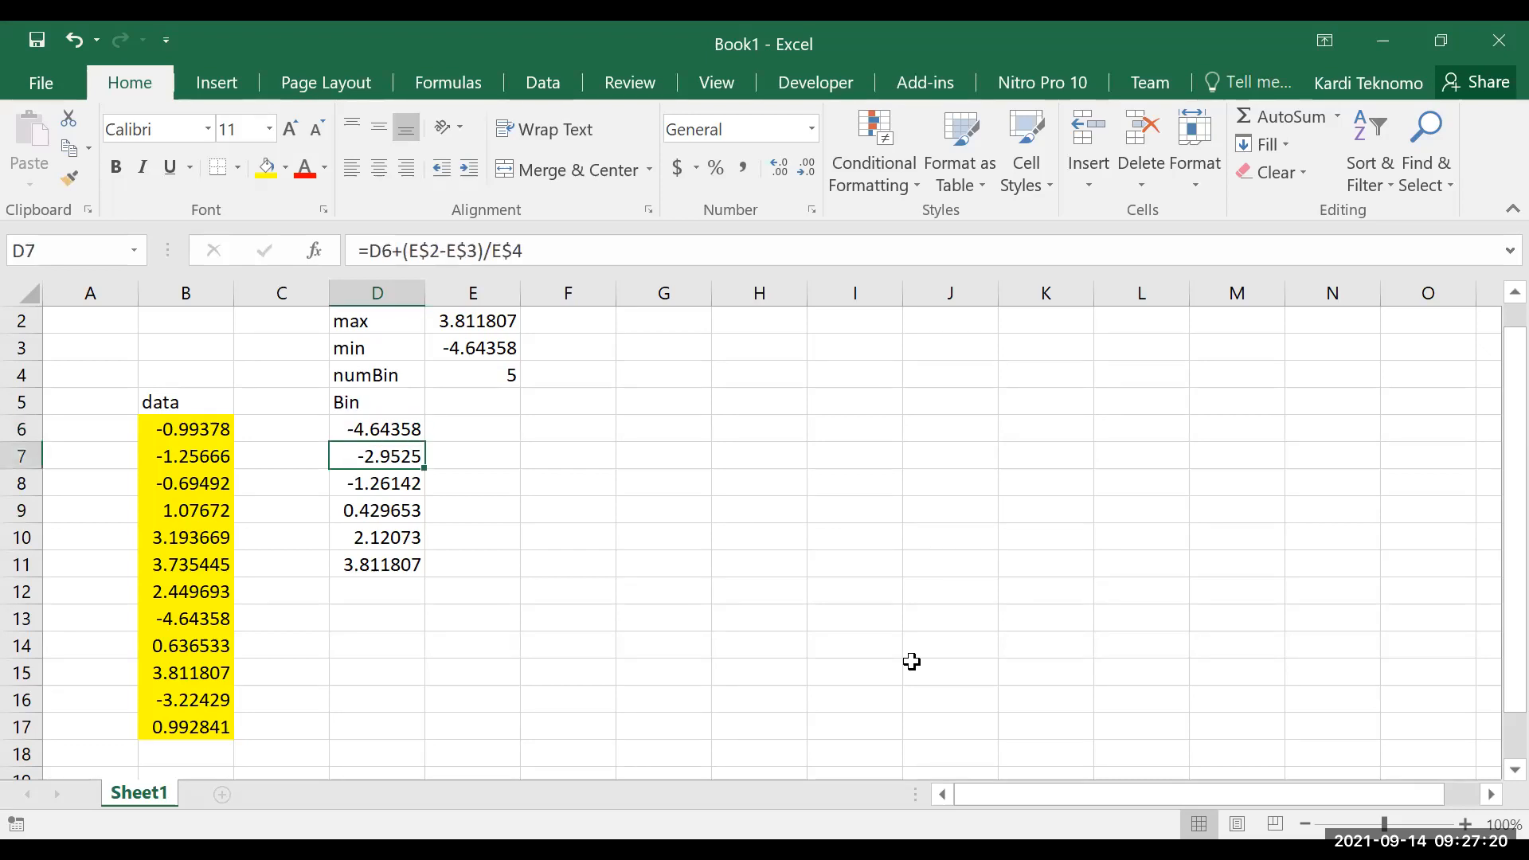
{"action": "left_click", "coordinate": [576, 257]}
{"action": "type", "text": "-1"}
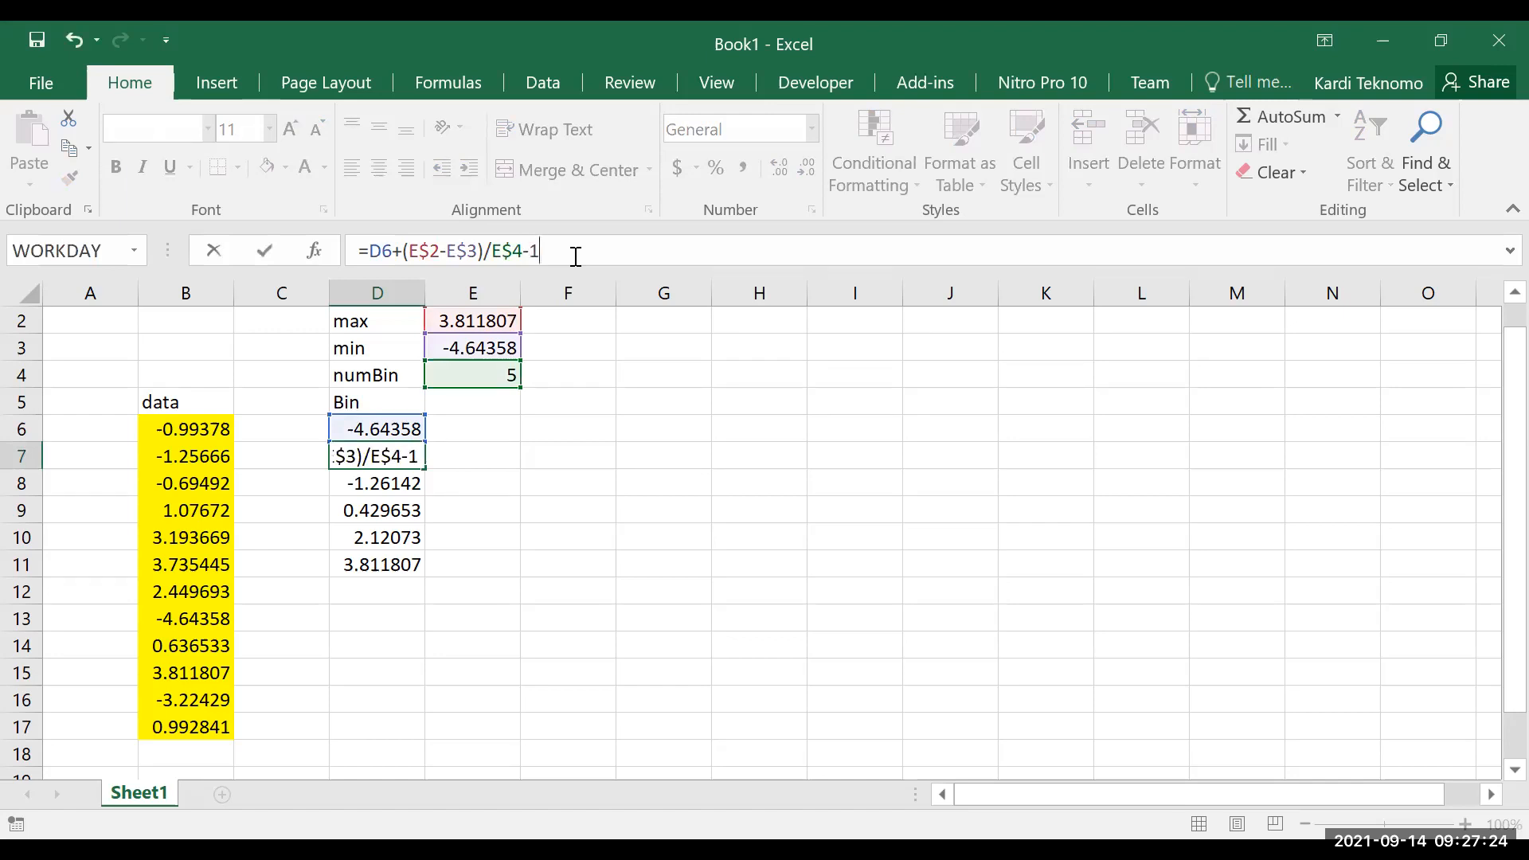
{"action": "key", "text": "Return"}
Copy the revised bin formula from D7 down through D11
{"action": "key", "text": "Up"}
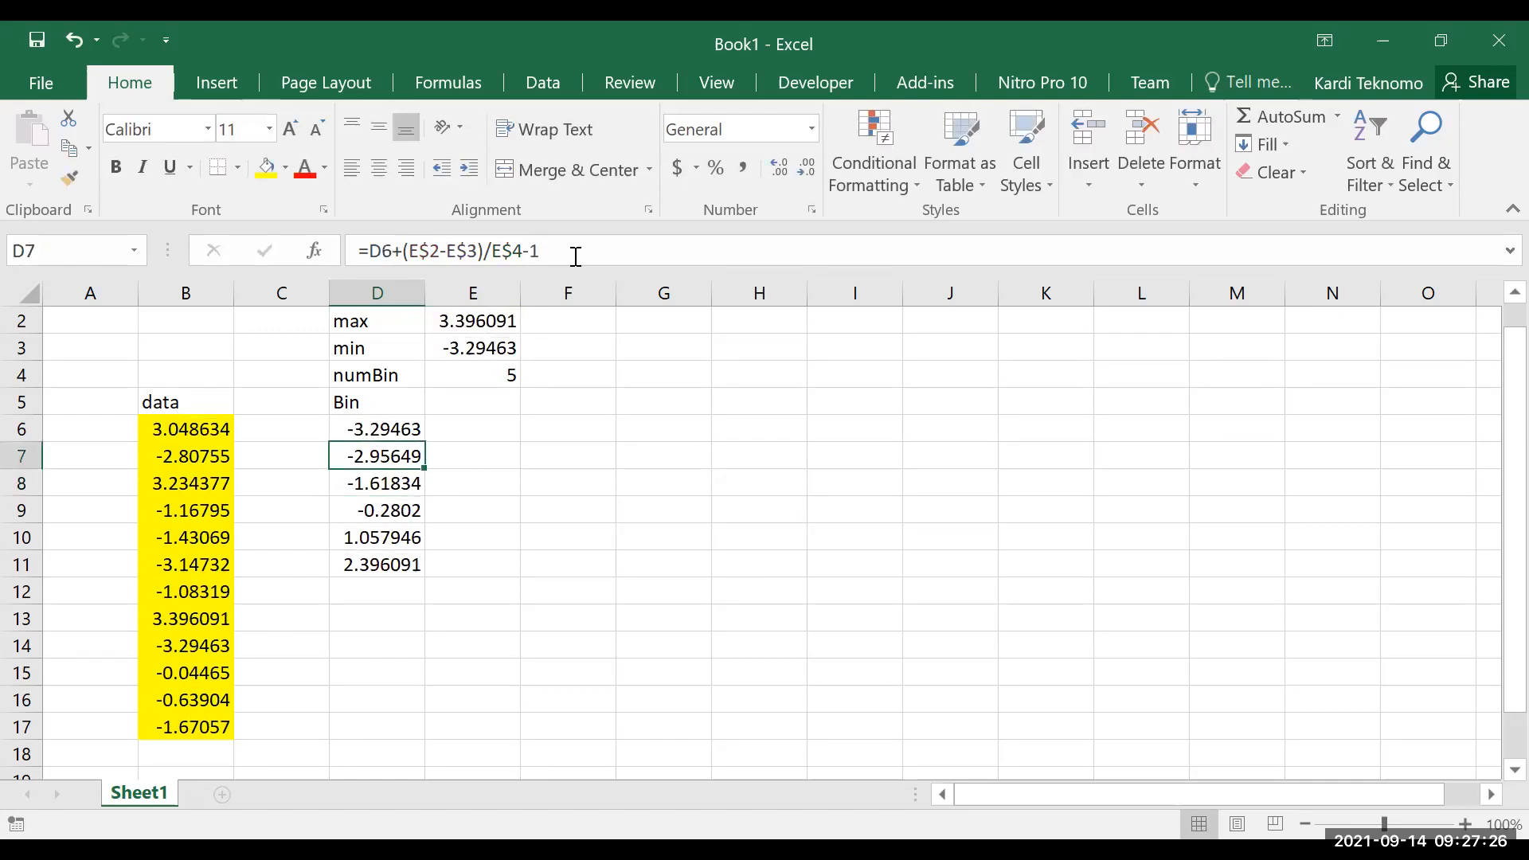
{"action": "key", "text": "ctrl+c"}
{"action": "key", "text": "shift+Down"}
{"action": "key", "text": "shift+Down"}
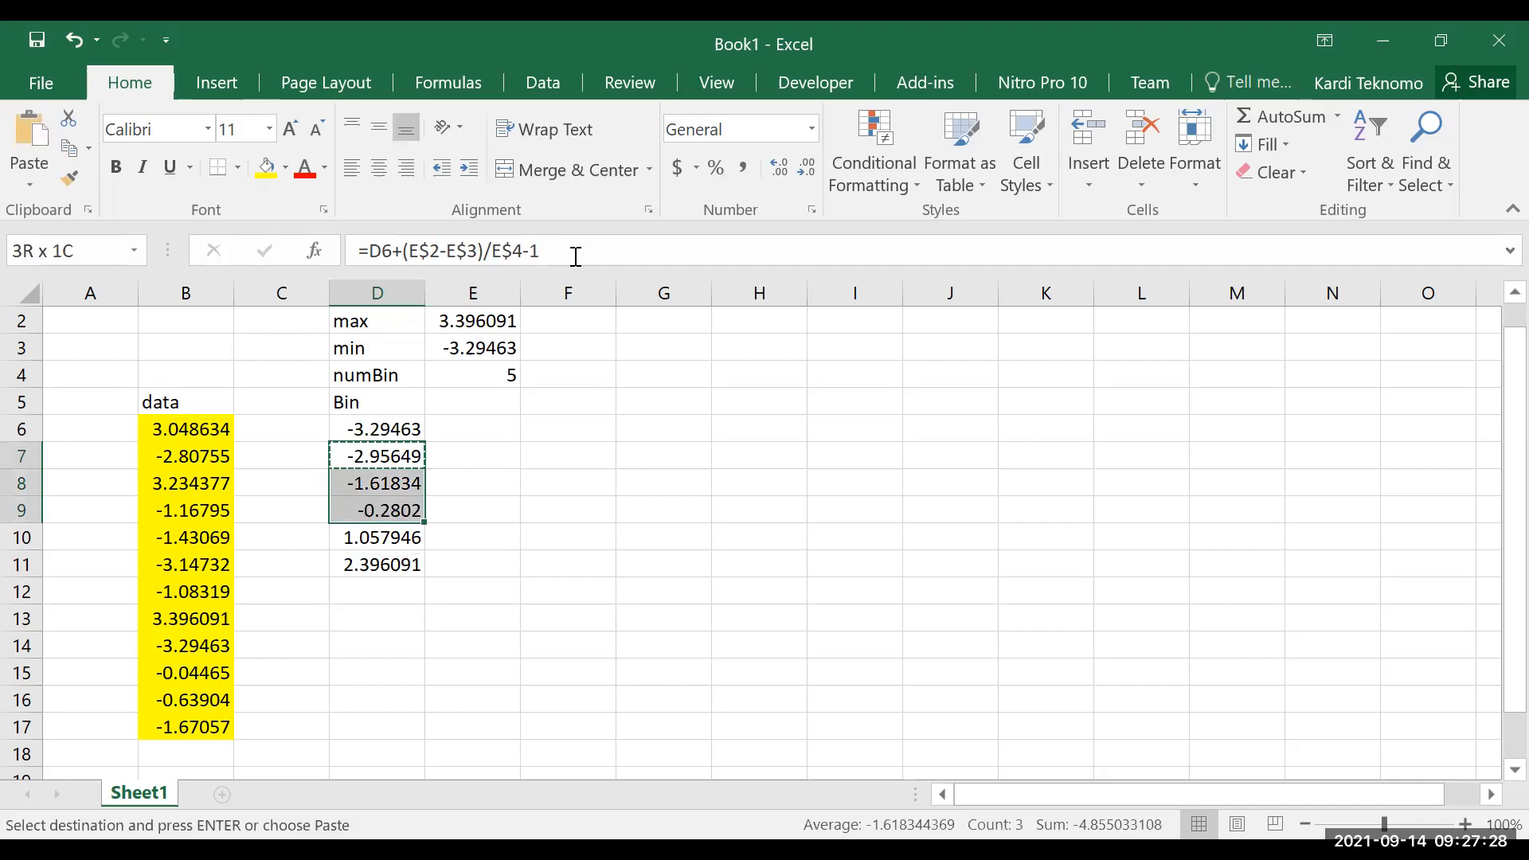
{"action": "key", "text": "shift+Down"}
{"action": "key", "text": "shift+Down"}
{"action": "key", "text": "ctrl+v"}
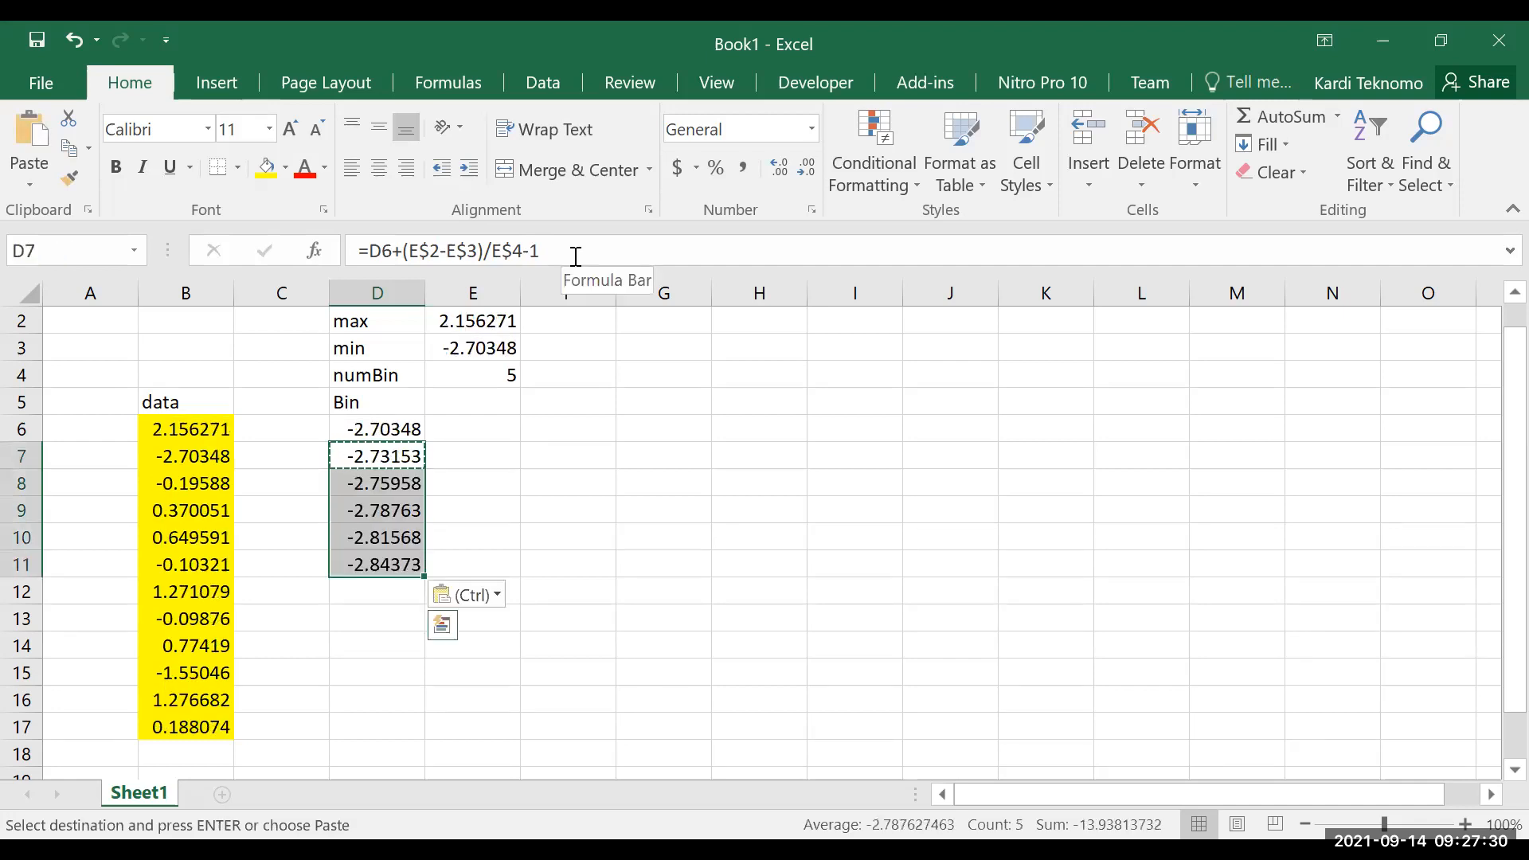
Change the bin formula in D7 to =D6+(E$2-E$3)/E$4, removing the trailing -1
{"action": "key", "text": "Escape"}
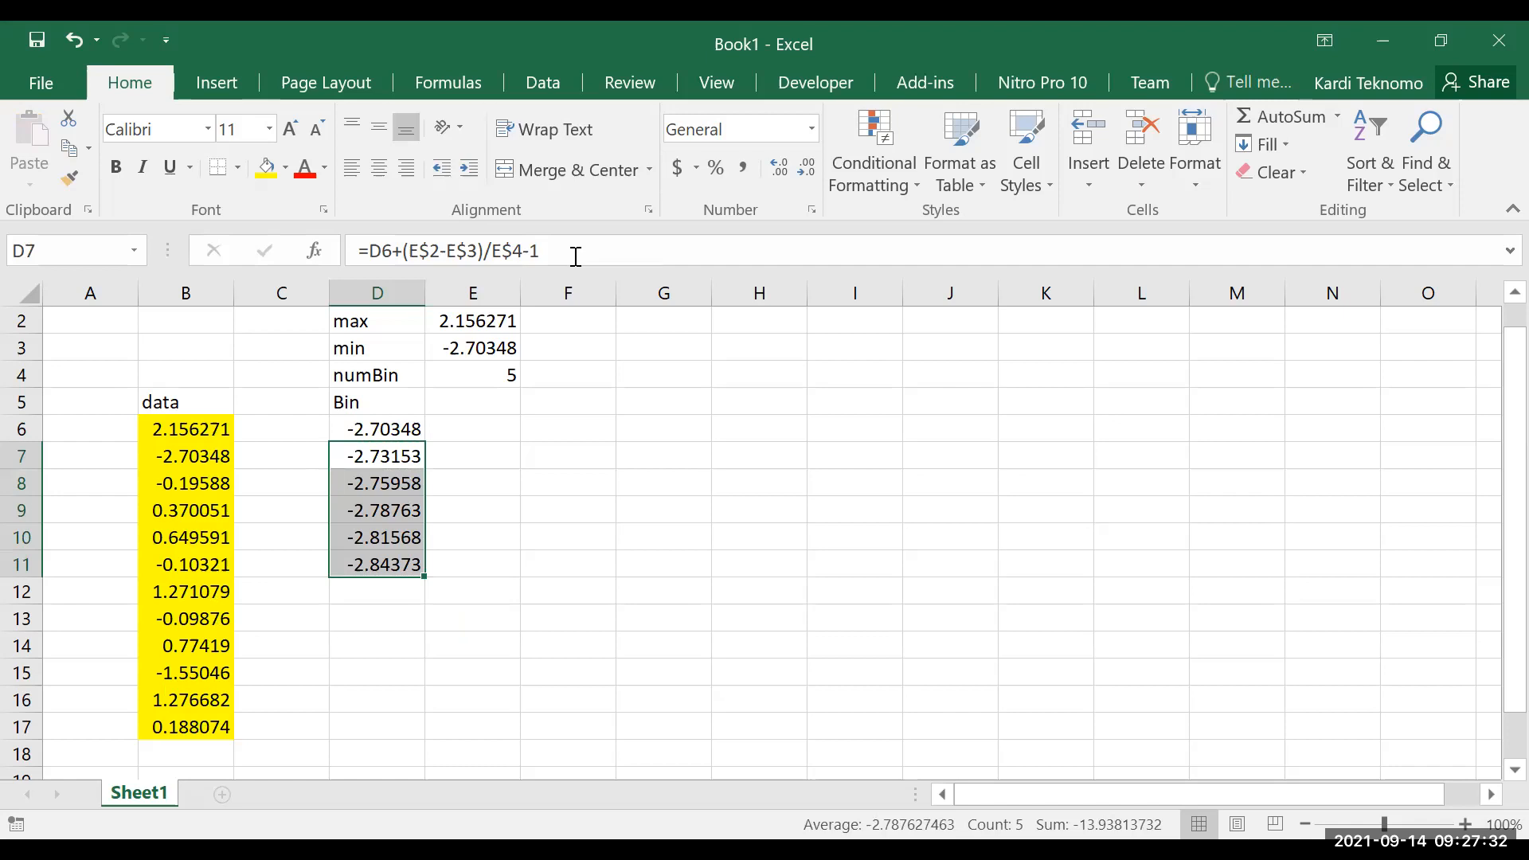
{"action": "key", "text": "Up"}
{"action": "key", "text": "Down"}
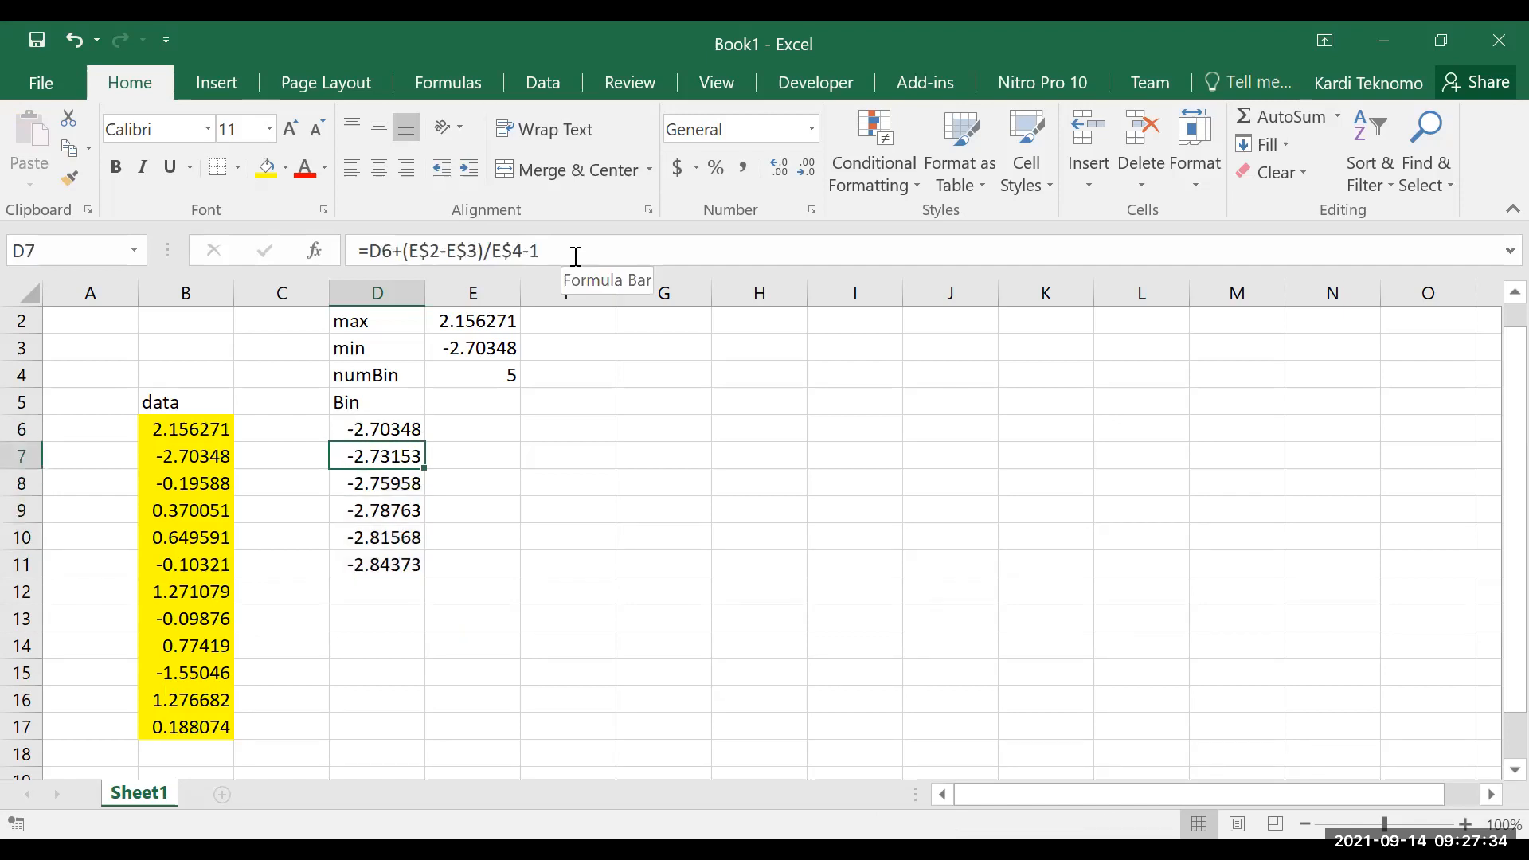
{"action": "left_click", "coordinate": [586, 252]}
{"action": "key", "text": "BackSpace"}
{"action": "key", "text": "BackSpace"}
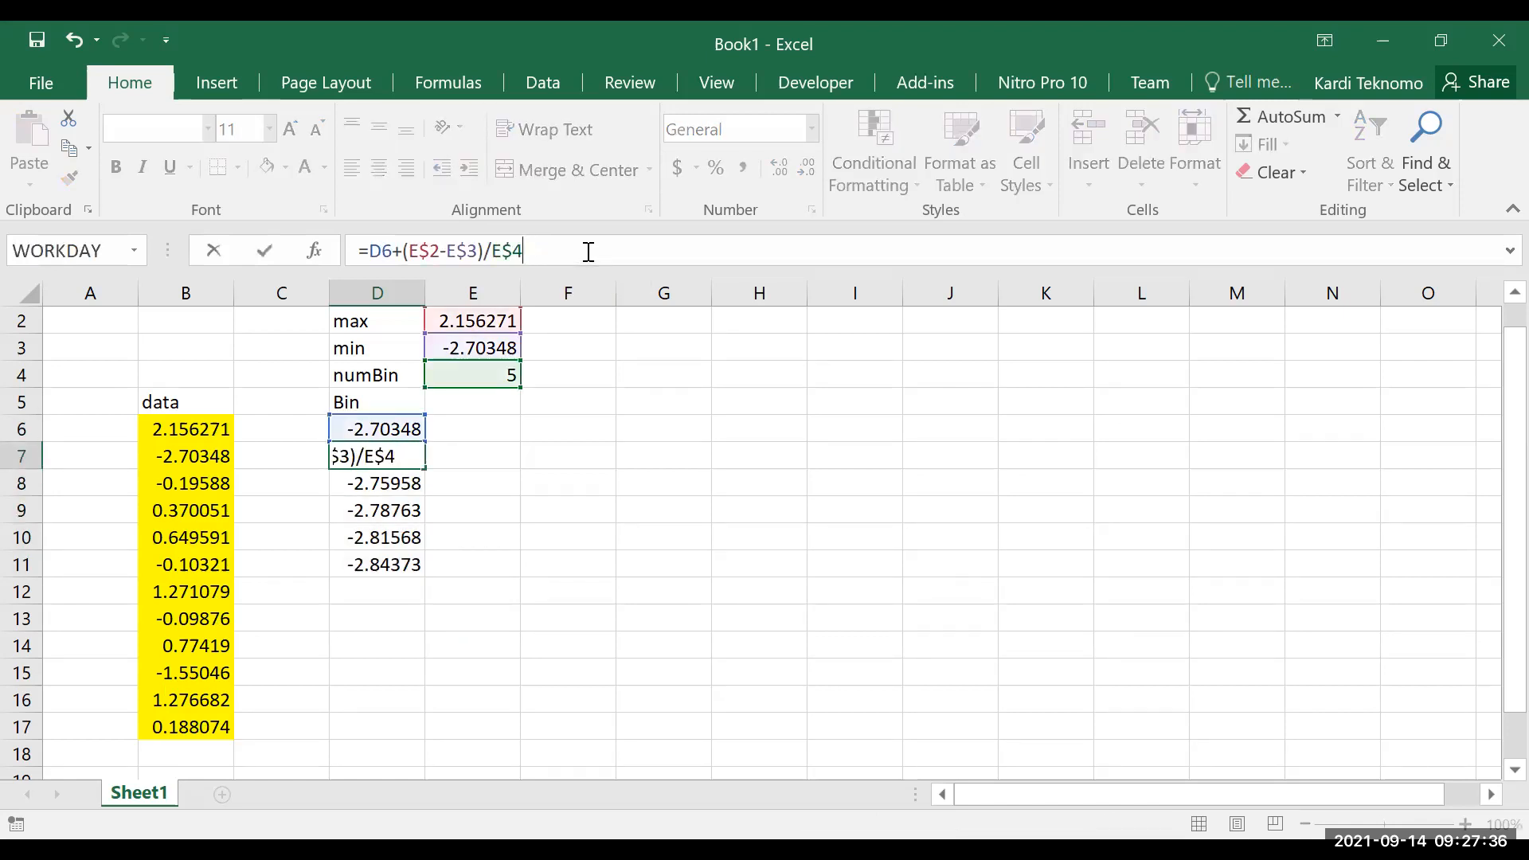
{"action": "key", "text": "Return"}
{"action": "key", "text": "Up"}
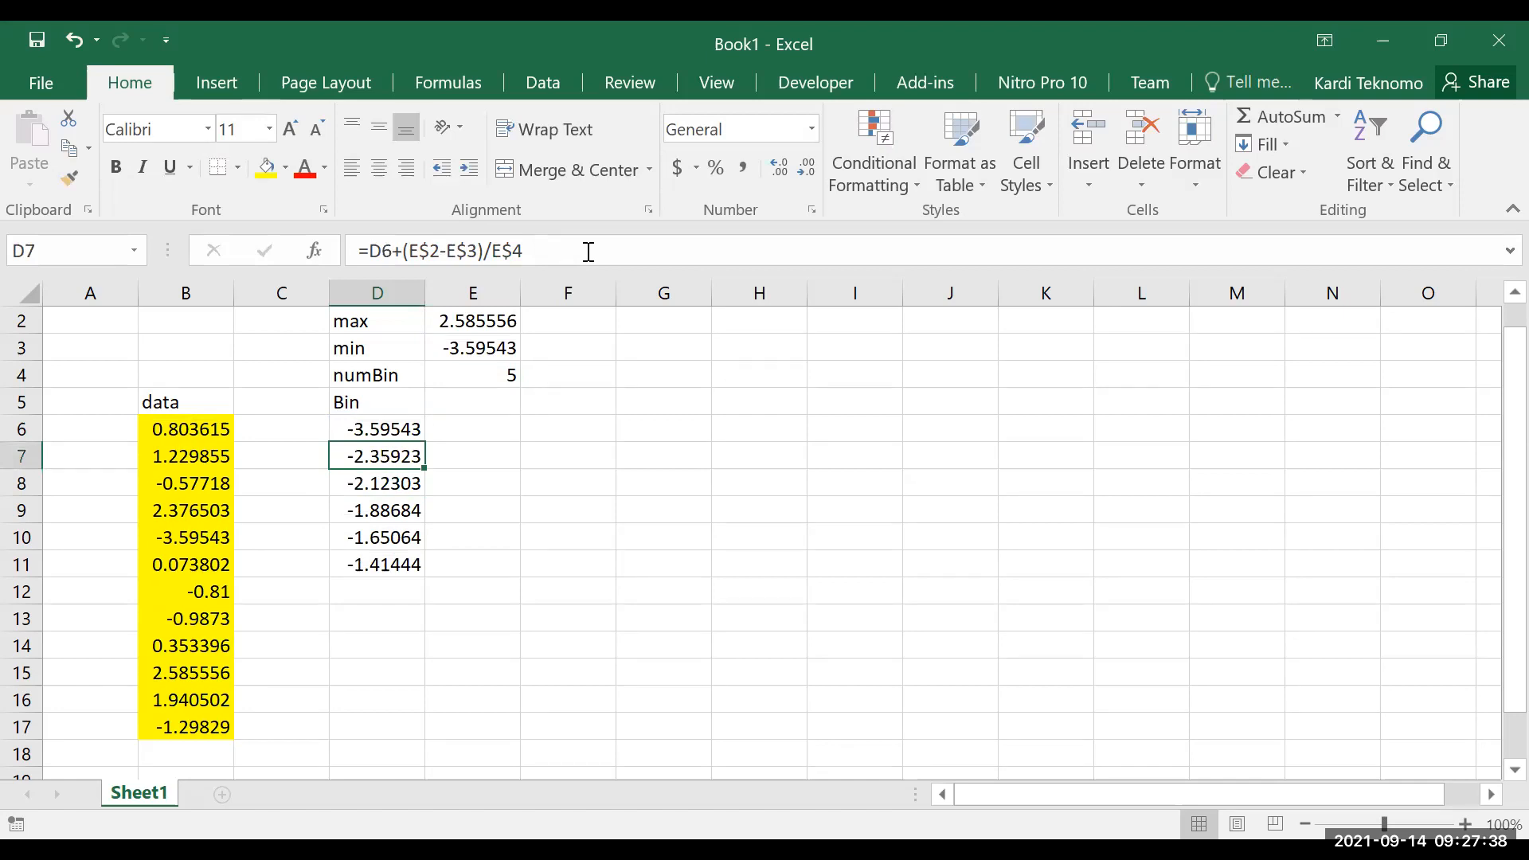
Copy the corrected bin formula from D7 down through D11
{"action": "key", "text": "ctrl+c"}
{"action": "key", "text": "ctrl+shift+Down"}
{"action": "key", "text": "ctrl+v"}
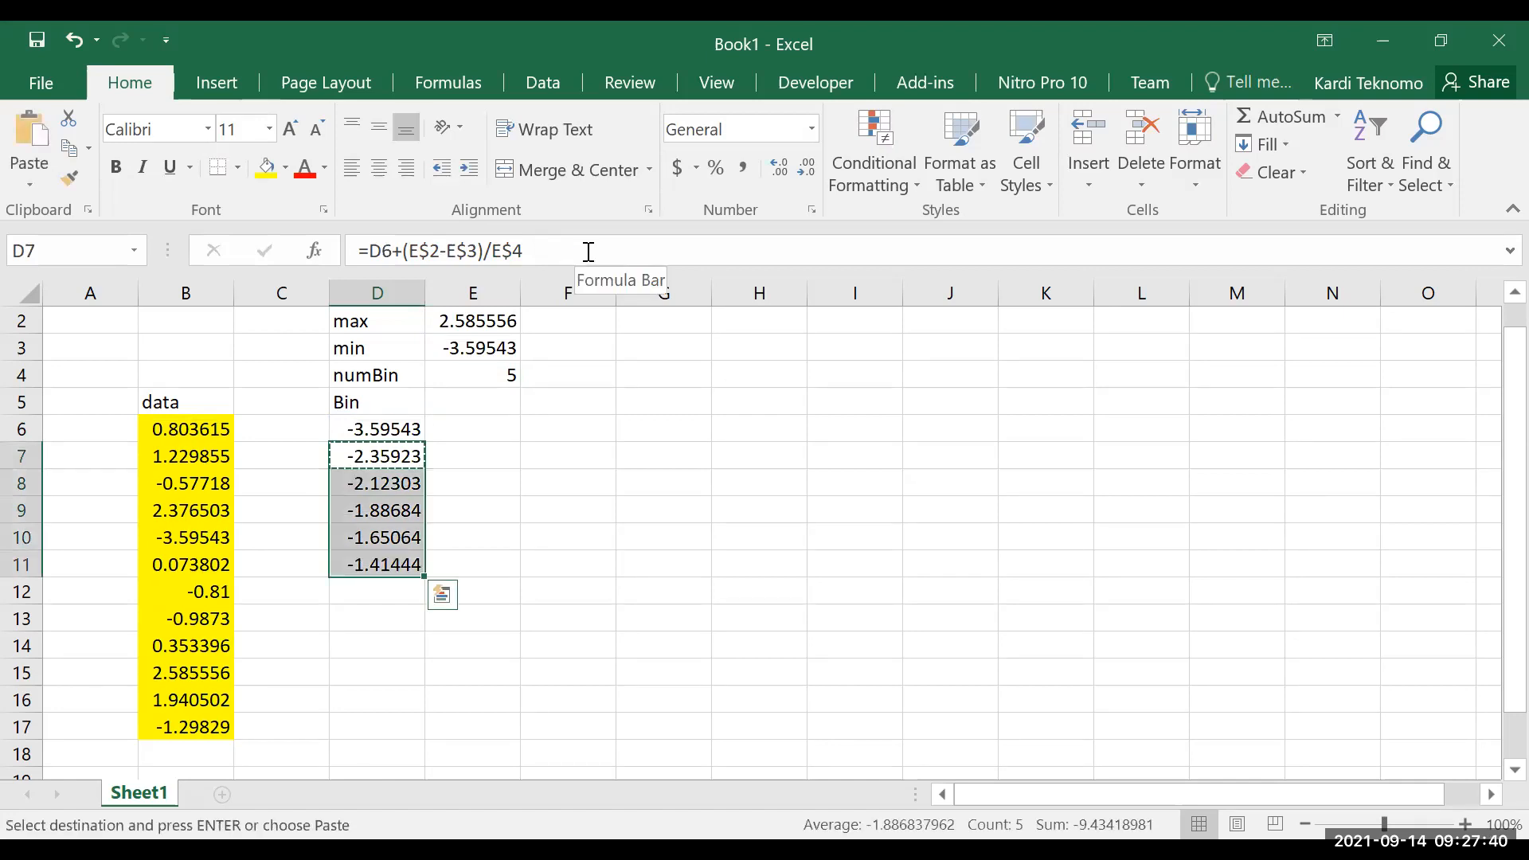
{"action": "key", "text": "Return"}
Examine the bin limits and their formulas in the upper cells of the Bin column
{"action": "key", "text": "Up"}
{"action": "key", "text": "Up"}
{"action": "key", "text": "Up"}
{"action": "key", "text": "Up"}
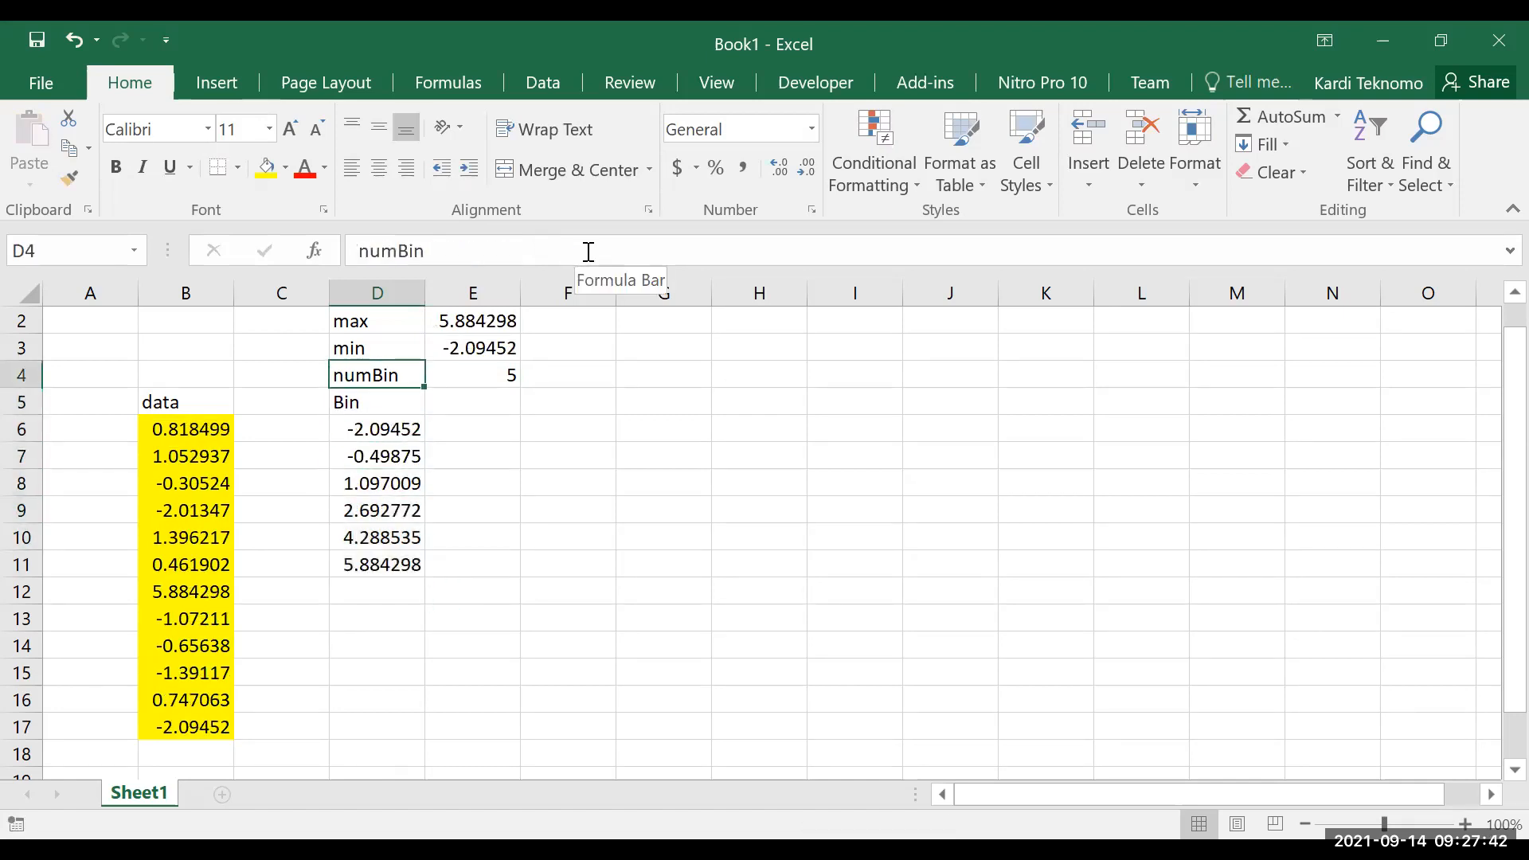
{"action": "key", "text": "Right"}
{"action": "key", "text": "Down"}
{"action": "key", "text": "Down"}
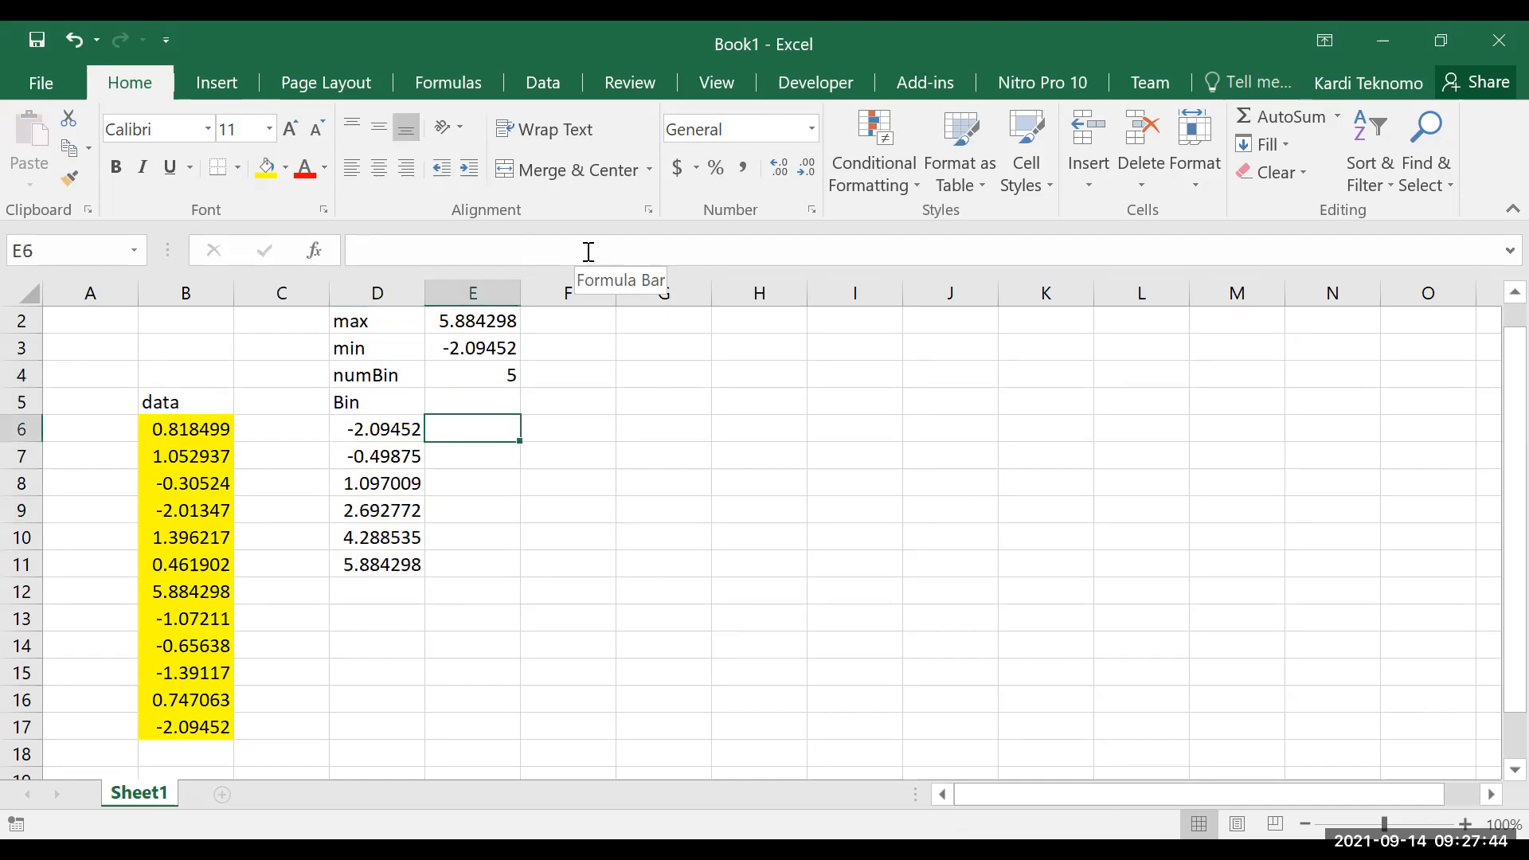
{"action": "key", "text": "Left"}
{"action": "key", "text": "Down"}
{"action": "key", "text": "Down"}
{"action": "key", "text": "Down"}
{"action": "key", "text": "Down"}
{"action": "key", "text": "Down"}
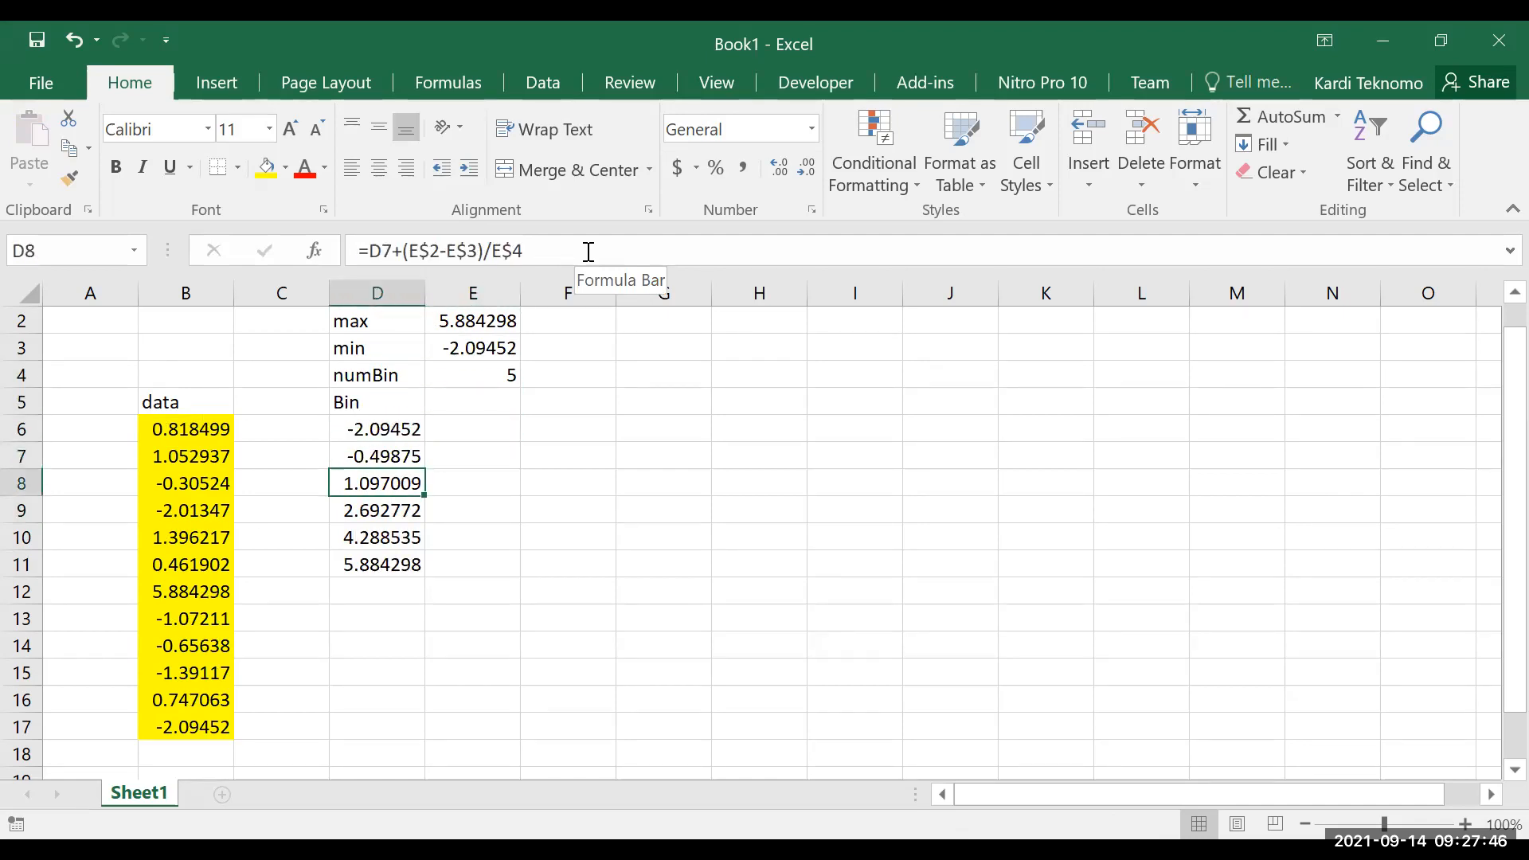
{"action": "key", "text": "Up"}
{"action": "key", "text": "Up"}
{"action": "key", "text": "Up"}
{"action": "key", "text": "Up"}
{"action": "key", "text": "Up"}
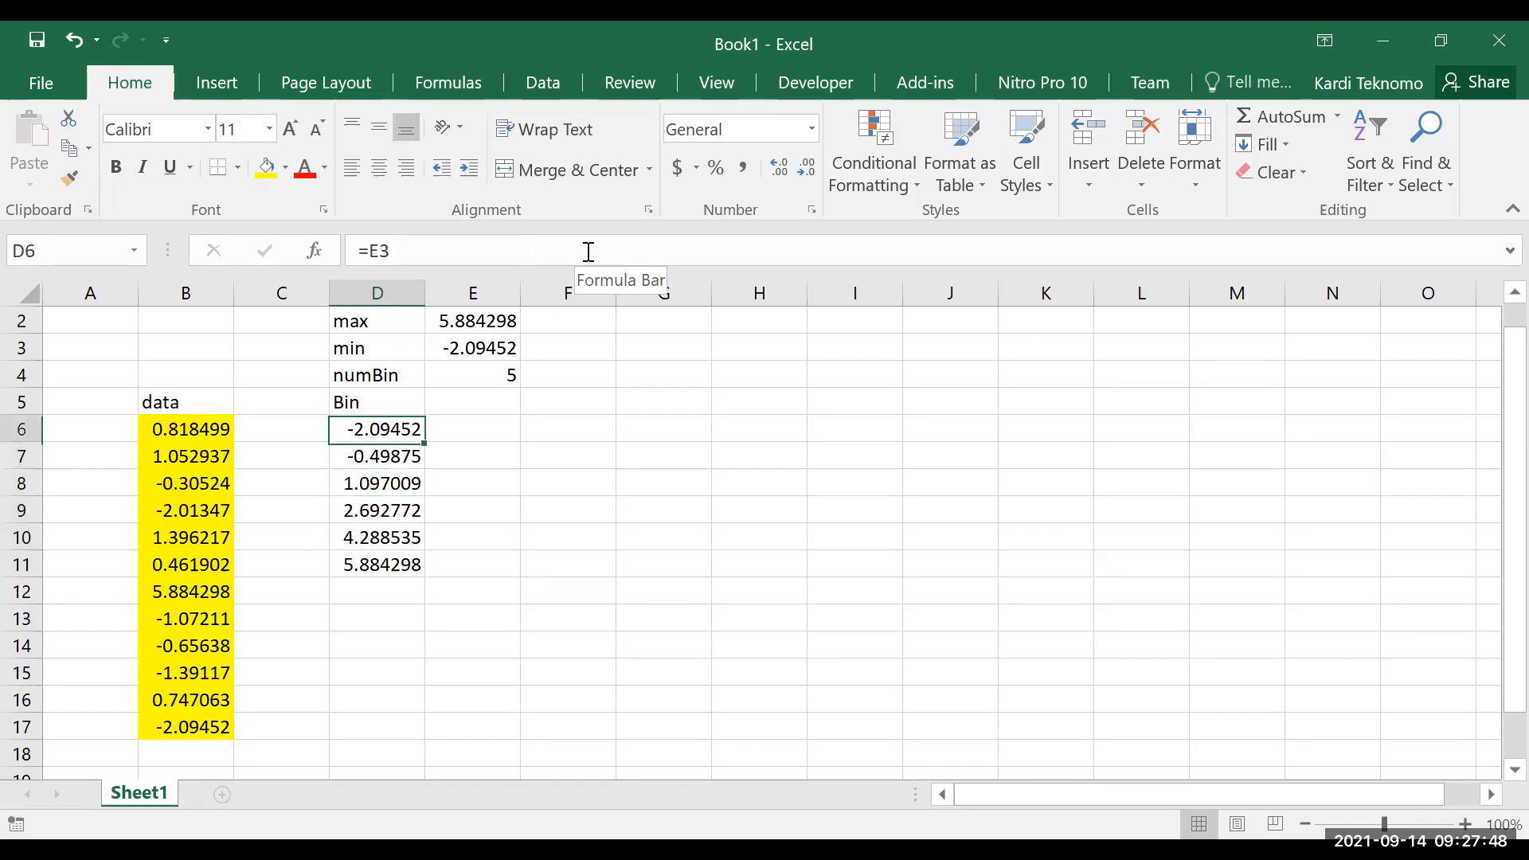
Enter the heading Frequency in E5, next to the Bin heading
{"action": "key", "text": "Right"}
{"action": "key", "text": "Up"}
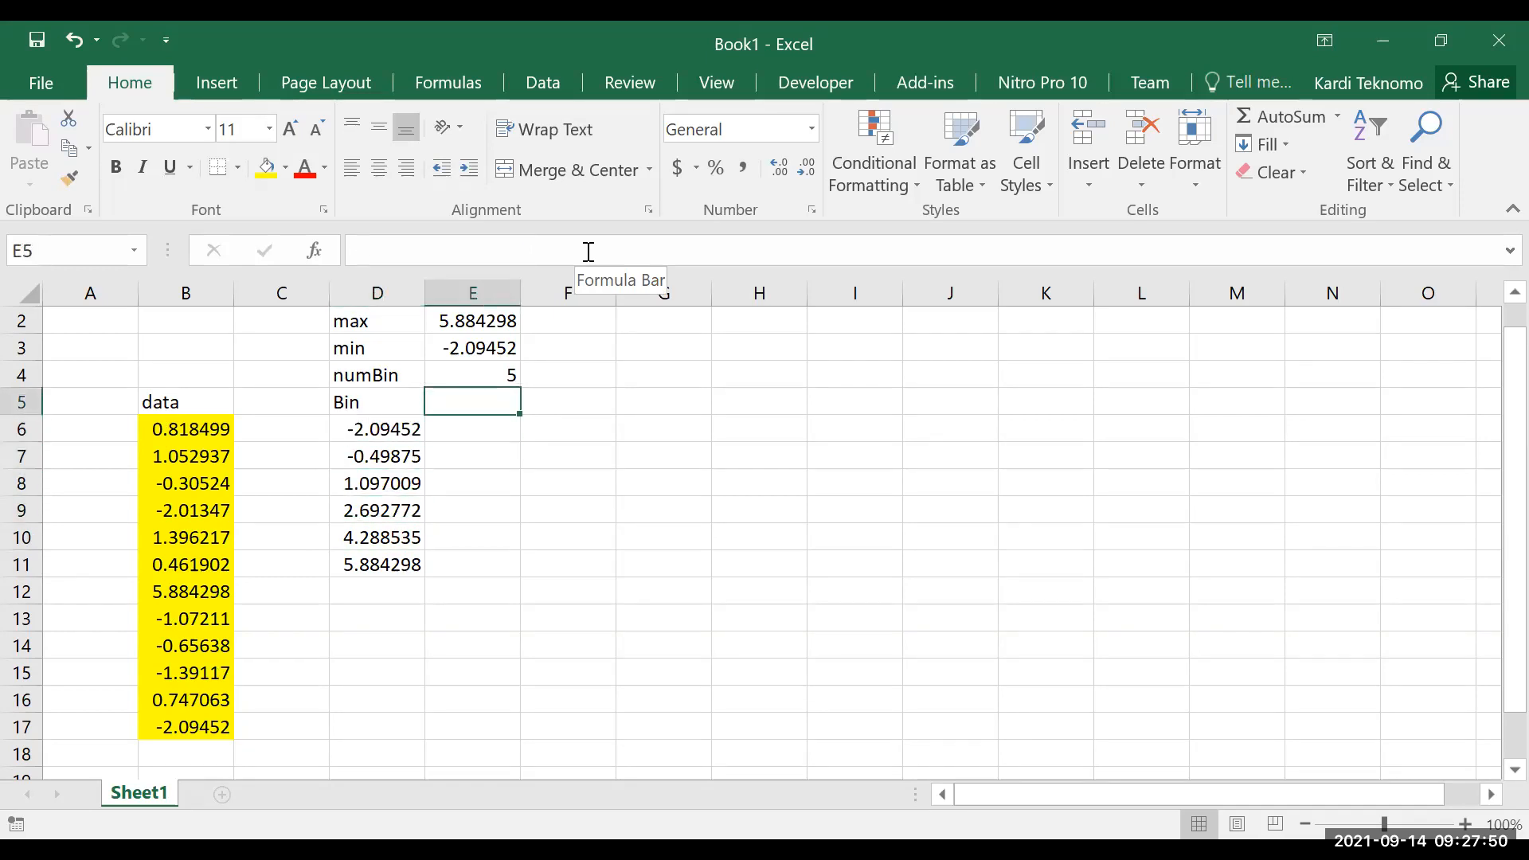
{"action": "type", "text": "Frequency"}
{"action": "key", "text": "Return"}
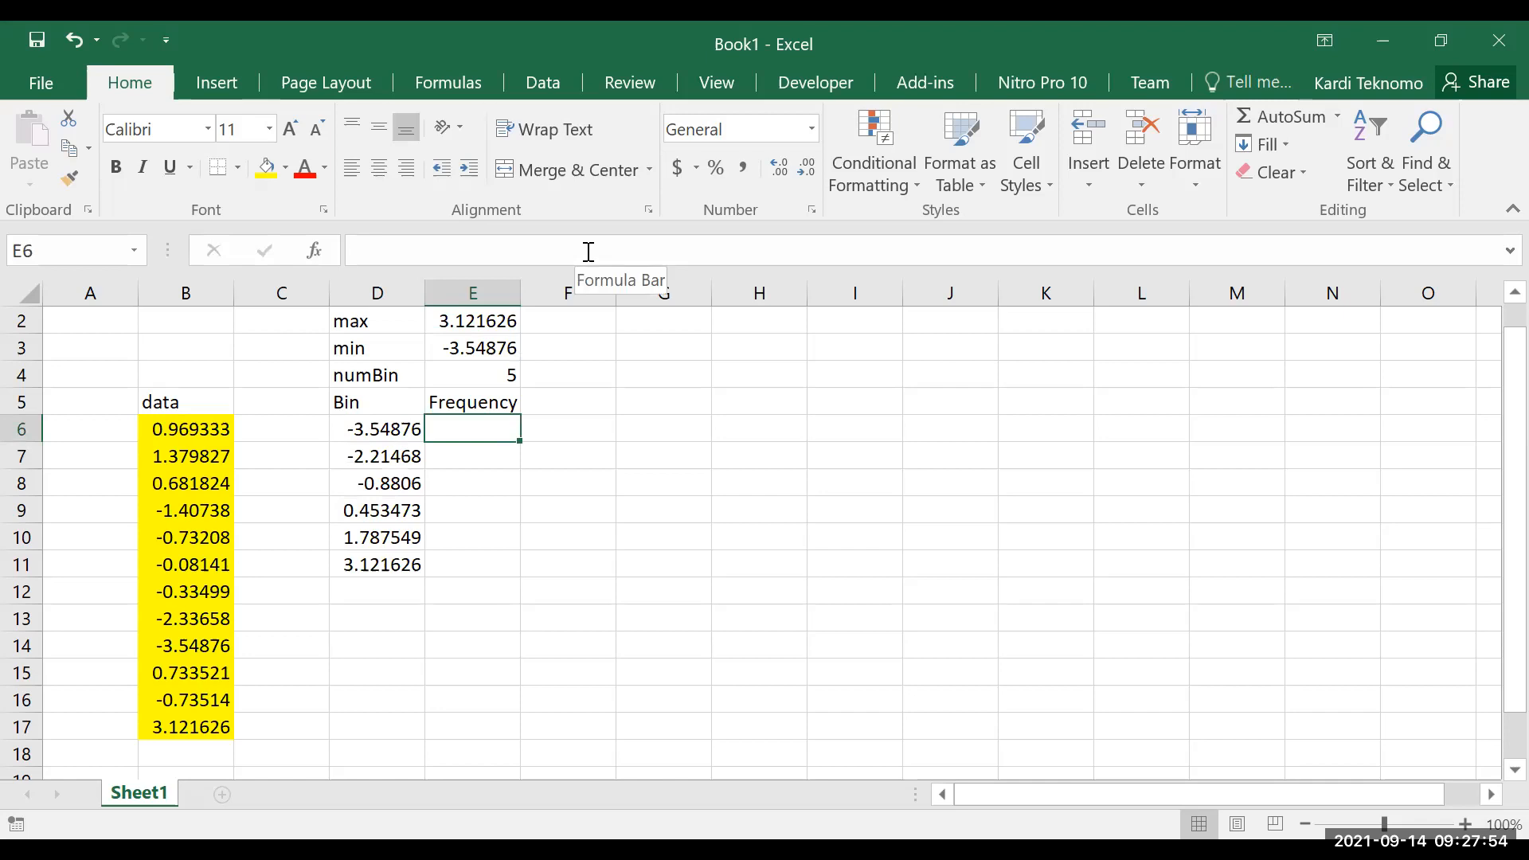
Enter =FREQUENCY(data,D6:D11) in E6, using the named data range and the bin limits
{"action": "type", "text": "="}
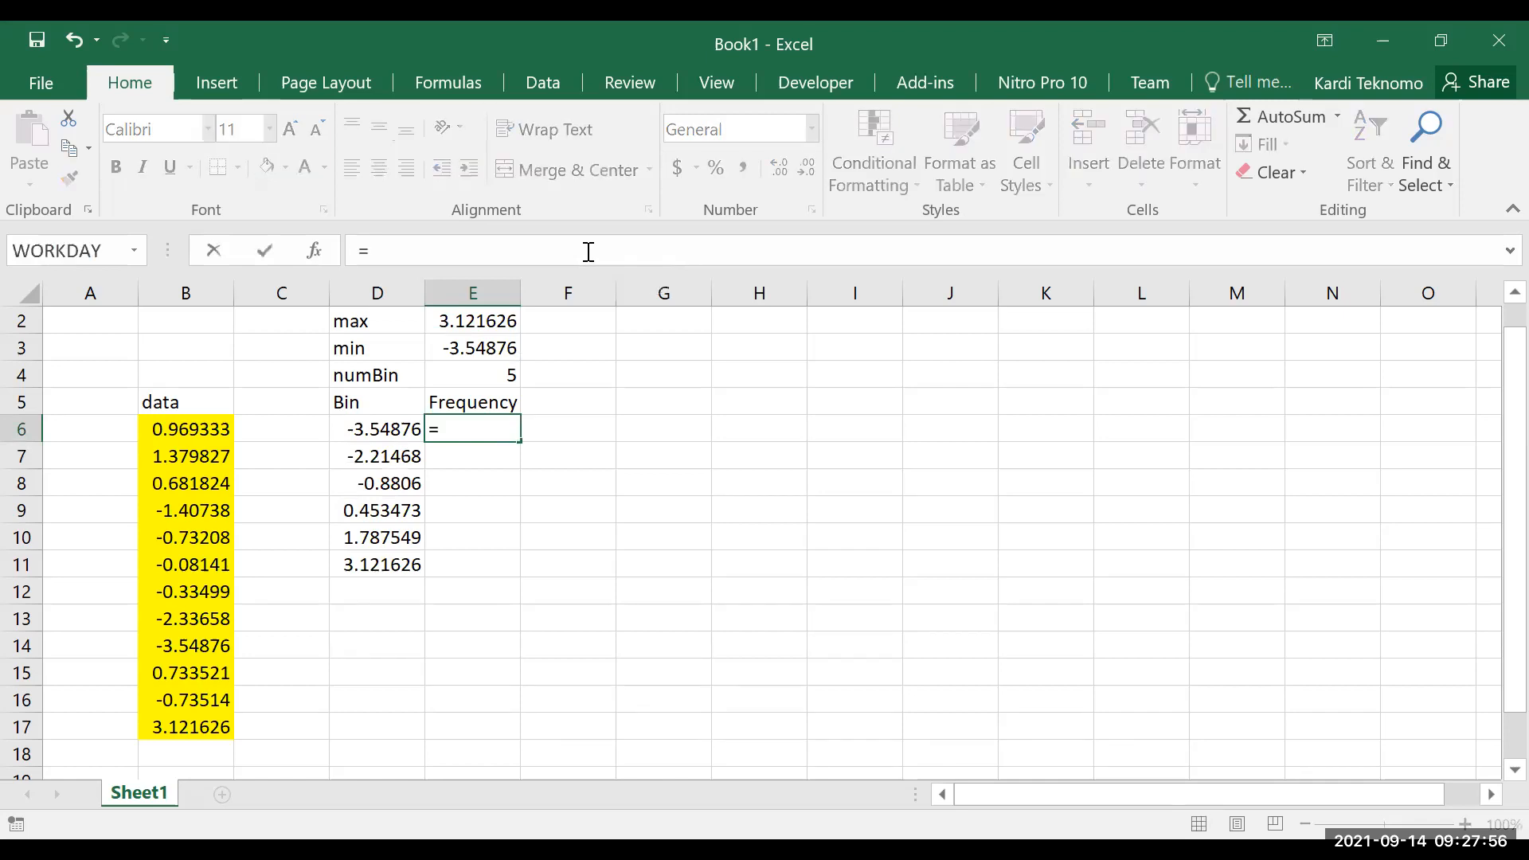
{"action": "type", "text": "FREQUENCY("}
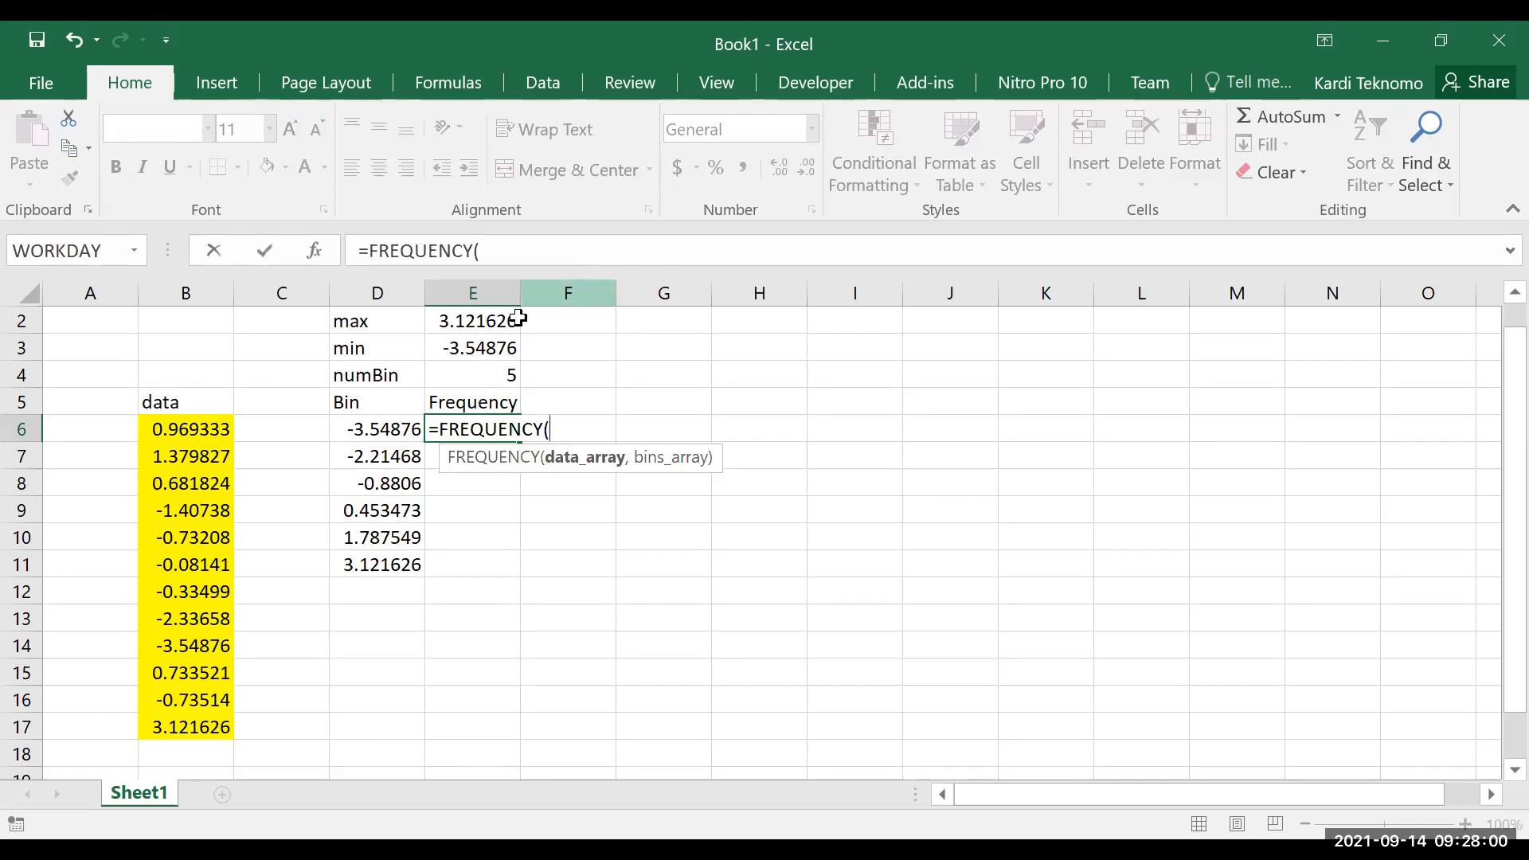
{"action": "left_click", "coordinate": [195, 434]}
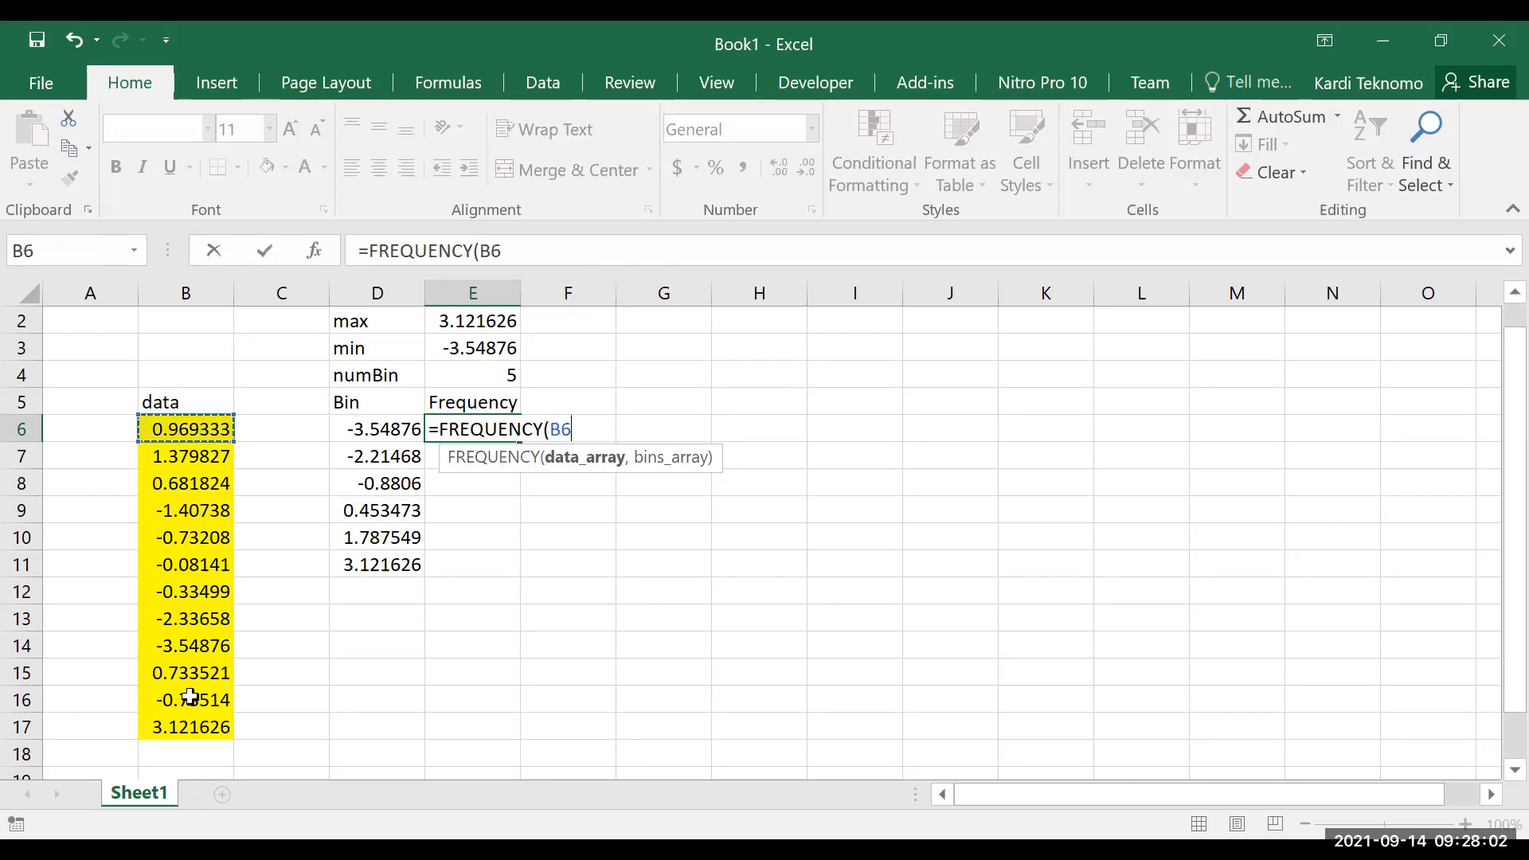
{"action": "key", "text": "ctrl+shift+Down"}
{"action": "type", "text": ","}
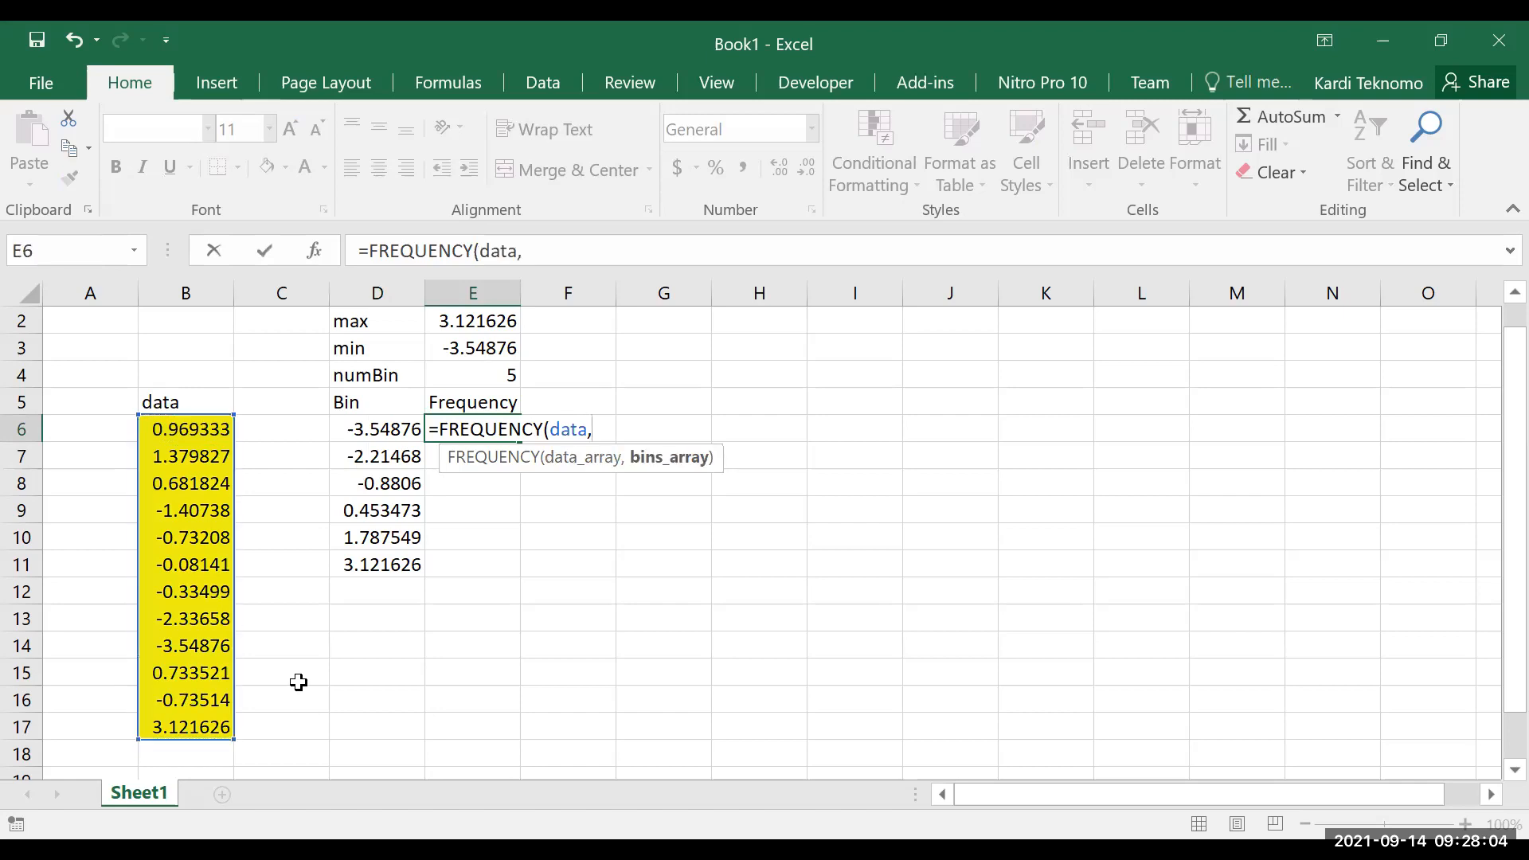
{"action": "left_click", "coordinate": [377, 440]}
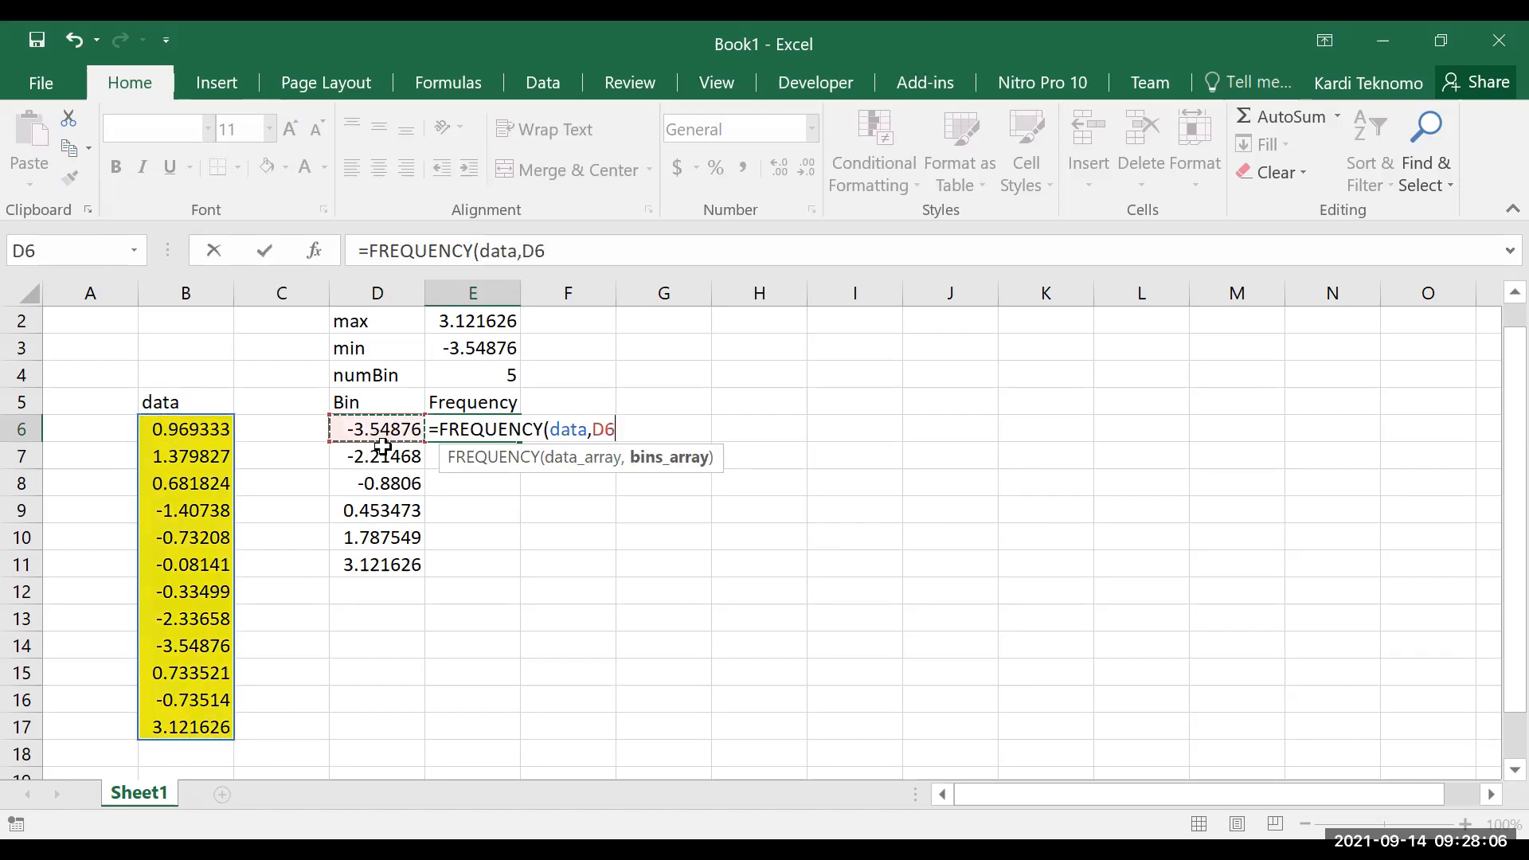
{"action": "left_click", "coordinate": [396, 578], "text": "shift"}
{"action": "type", "text": ")"}
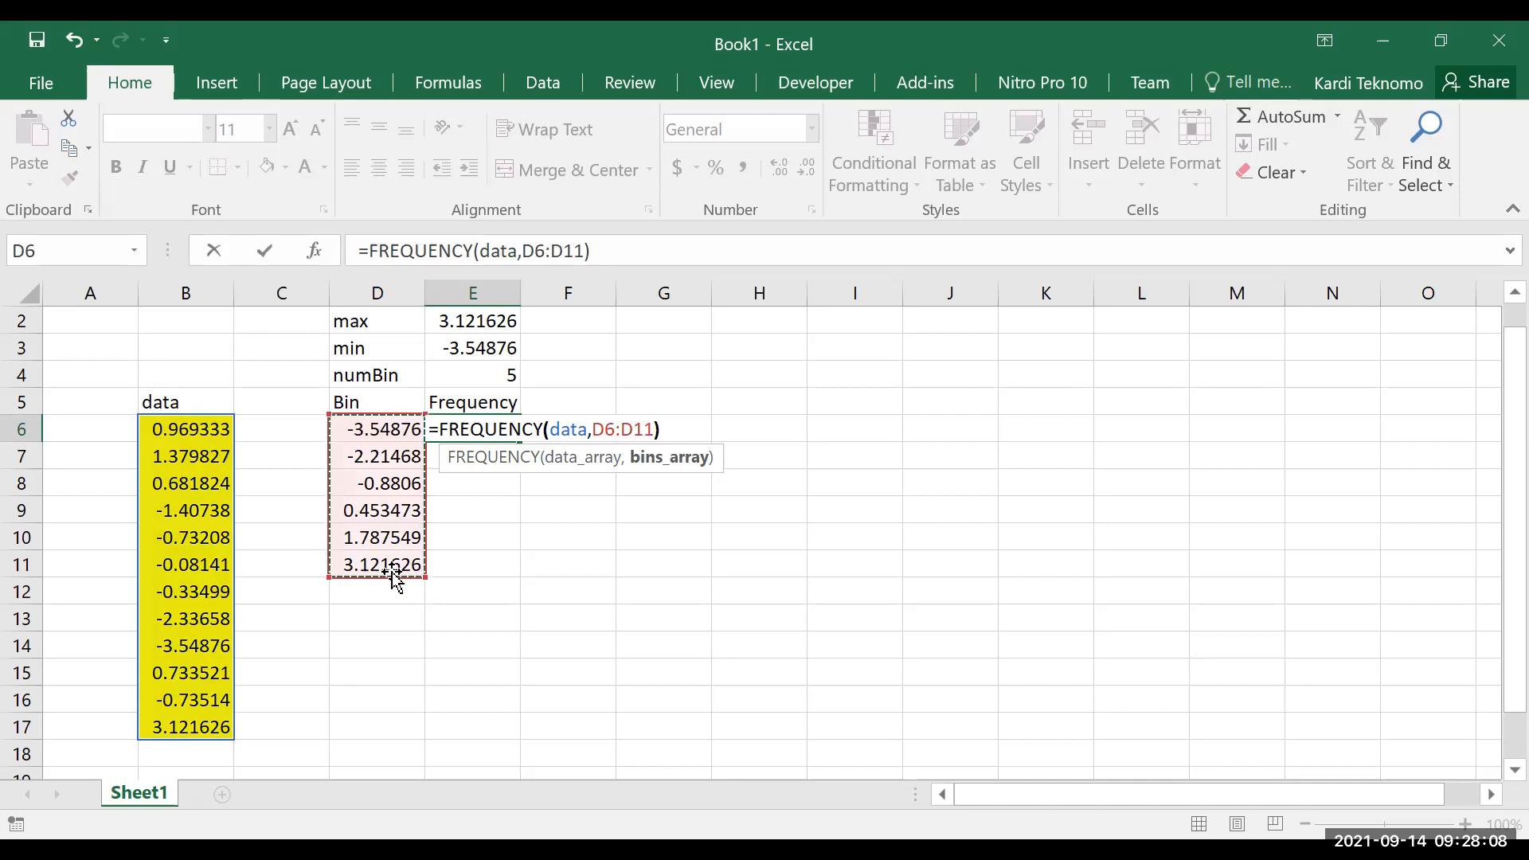
{"action": "key", "text": "ctrl+Return"}
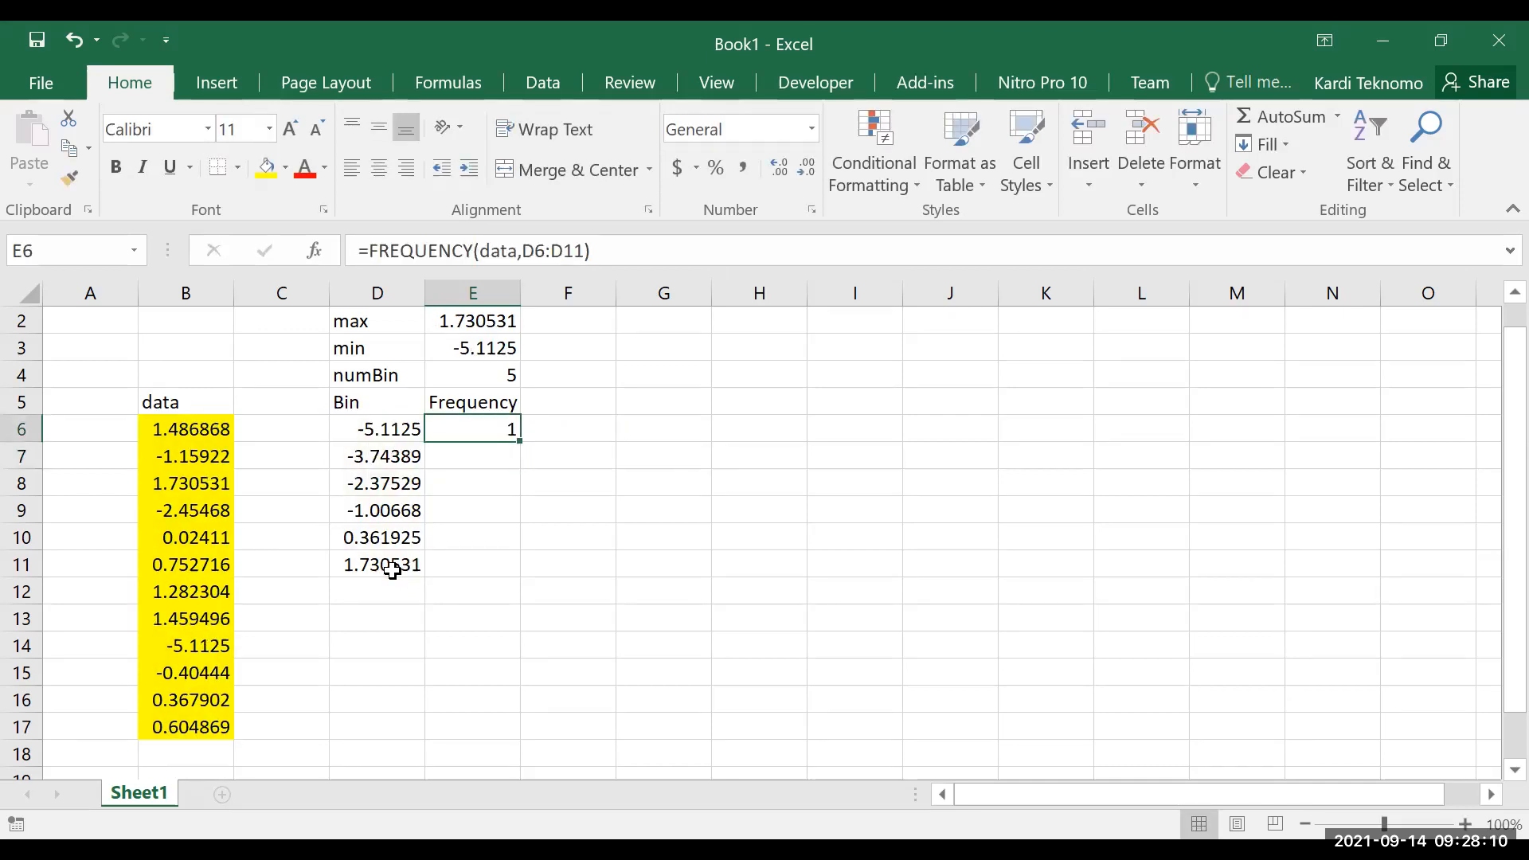
Extend the FREQUENCY formula from E6 over E6:E11 as a single array formula
{"action": "key", "text": "shift+Down"}
{"action": "key", "text": "shift+Down"}
{"action": "key", "text": "shift+Down"}
{"action": "key", "text": "shift+Down"}
{"action": "key", "text": "shift+Down"}
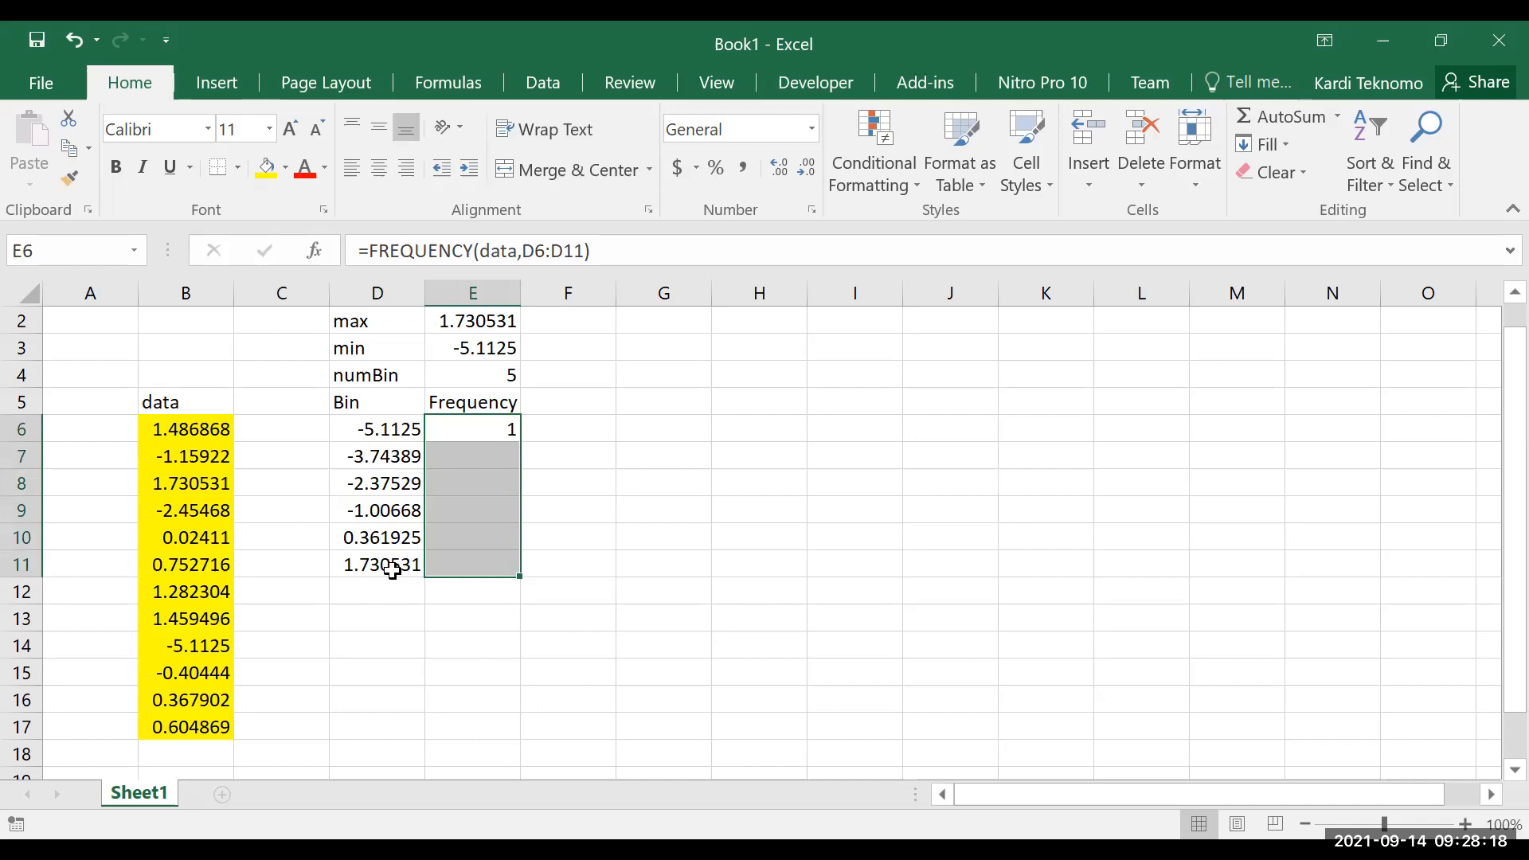
{"action": "key", "text": "F2"}
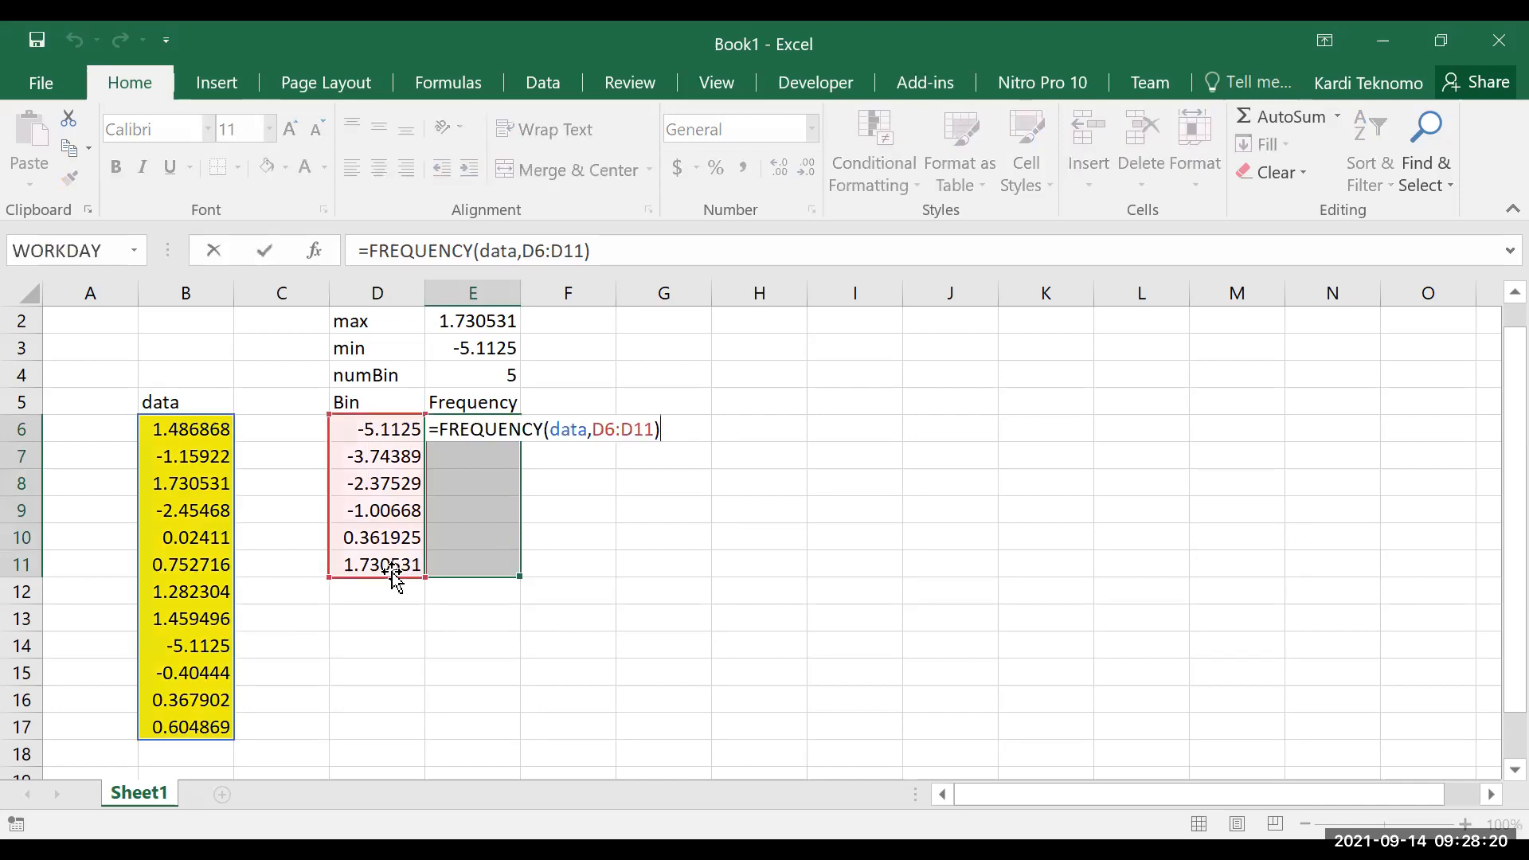
{"action": "key", "text": "ctrl+shift+Return"}
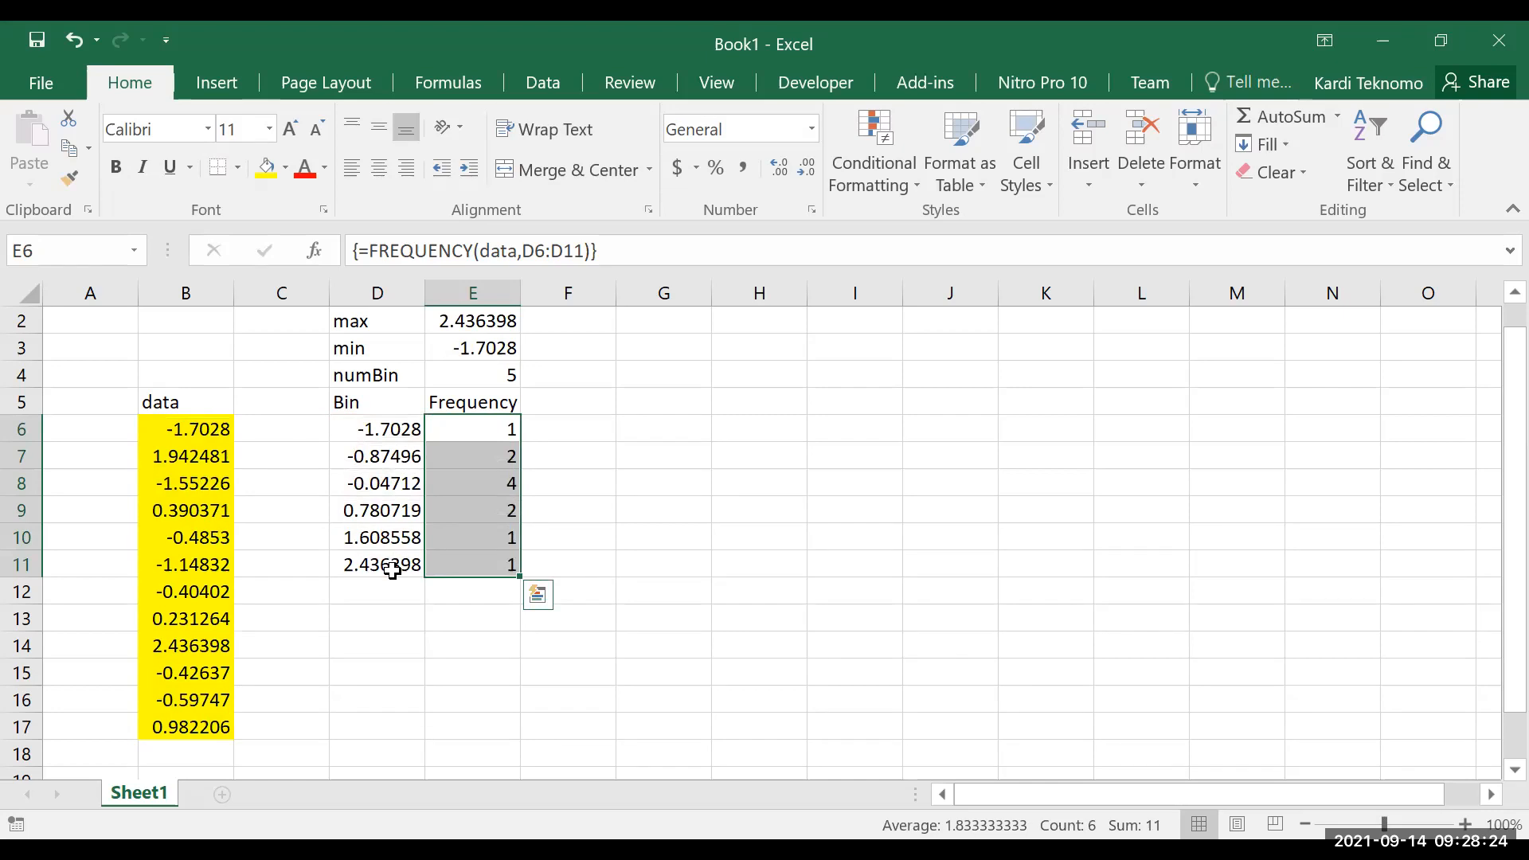
Enter the heading Tally in F5, beside the Frequency heading
{"action": "key", "text": "Right"}
{"action": "key", "text": "Up"}
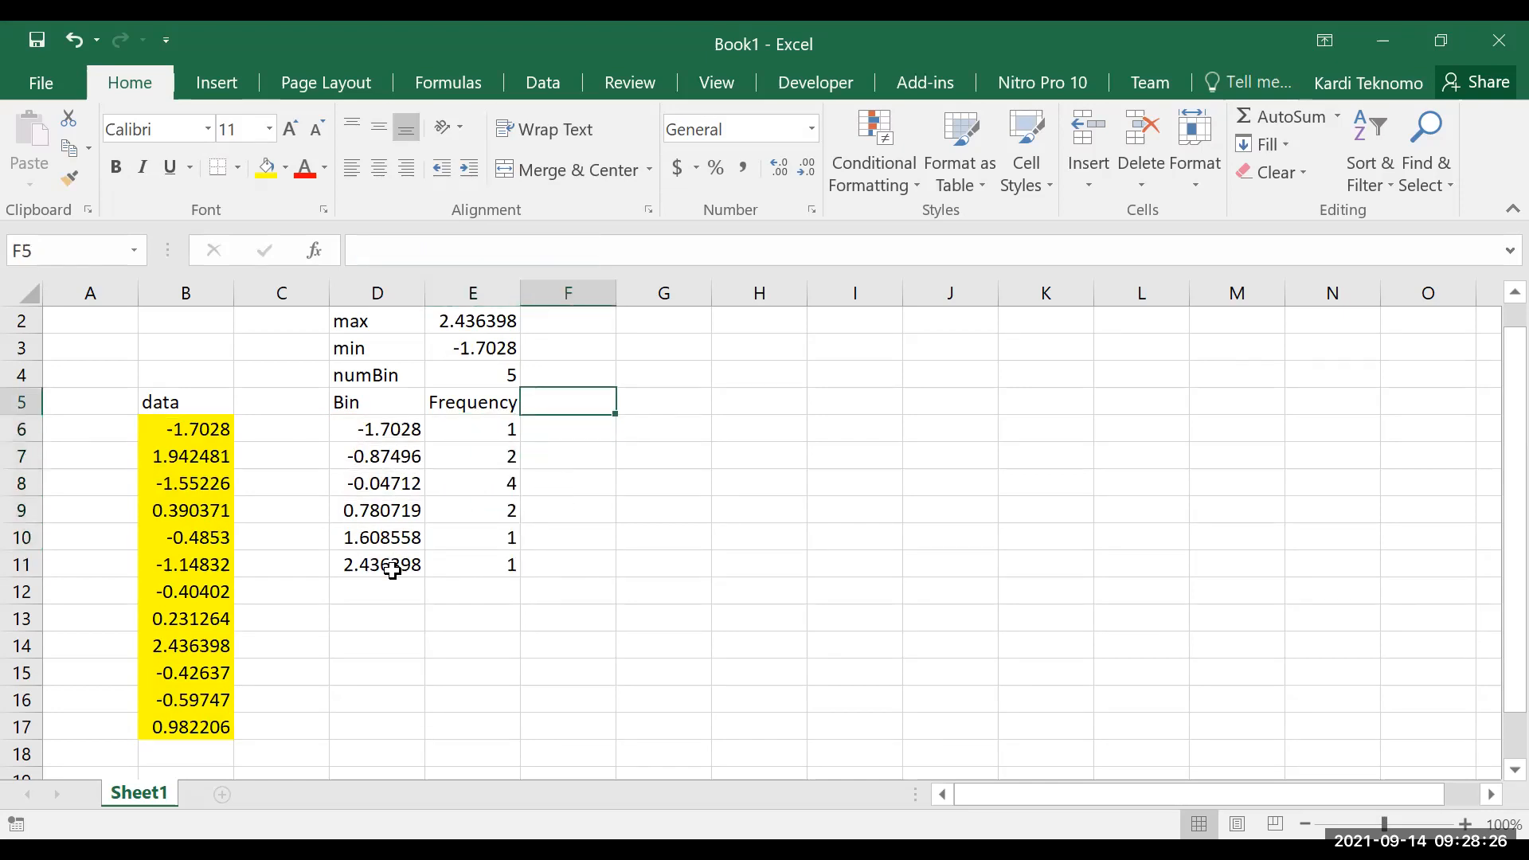
{"action": "type", "text": "Tally"}
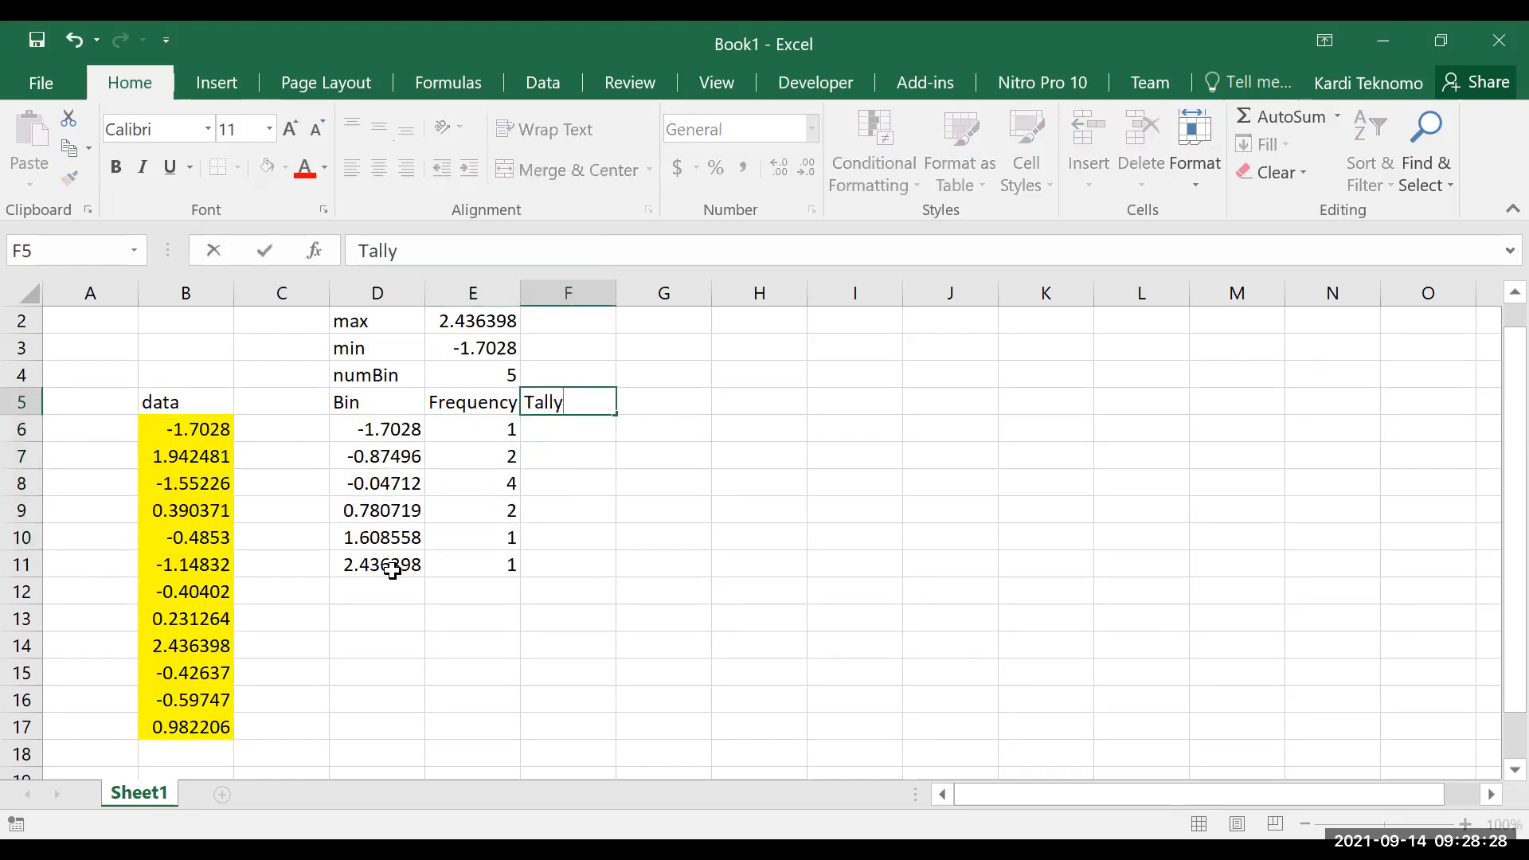
{"action": "key", "text": "Return"}
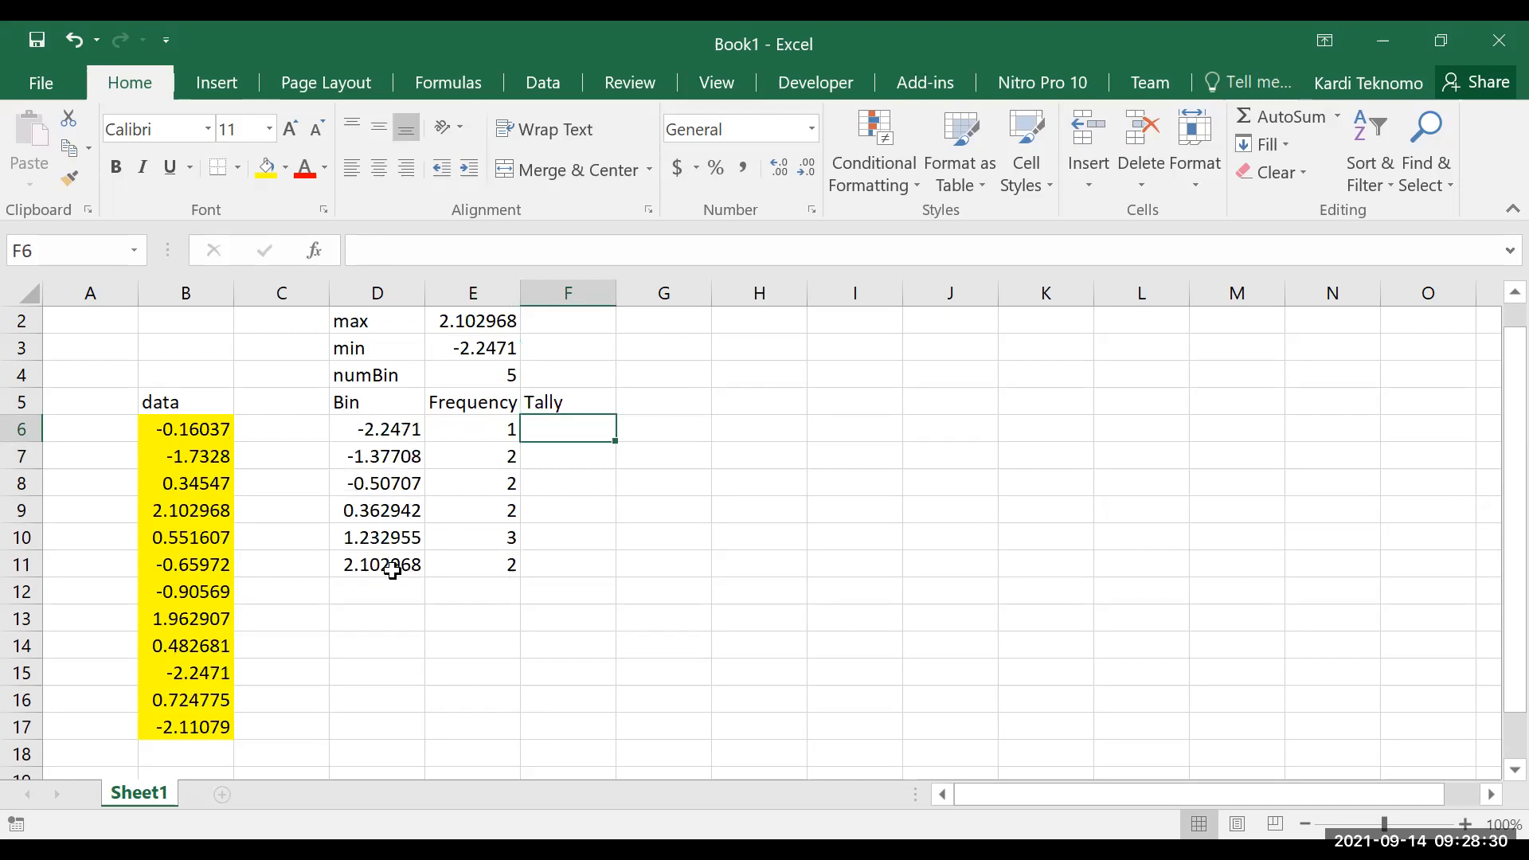
Enter =REPT("|",E6) in F6 to draw tally marks for the first bin's frequency
{"action": "type", "text": "="}
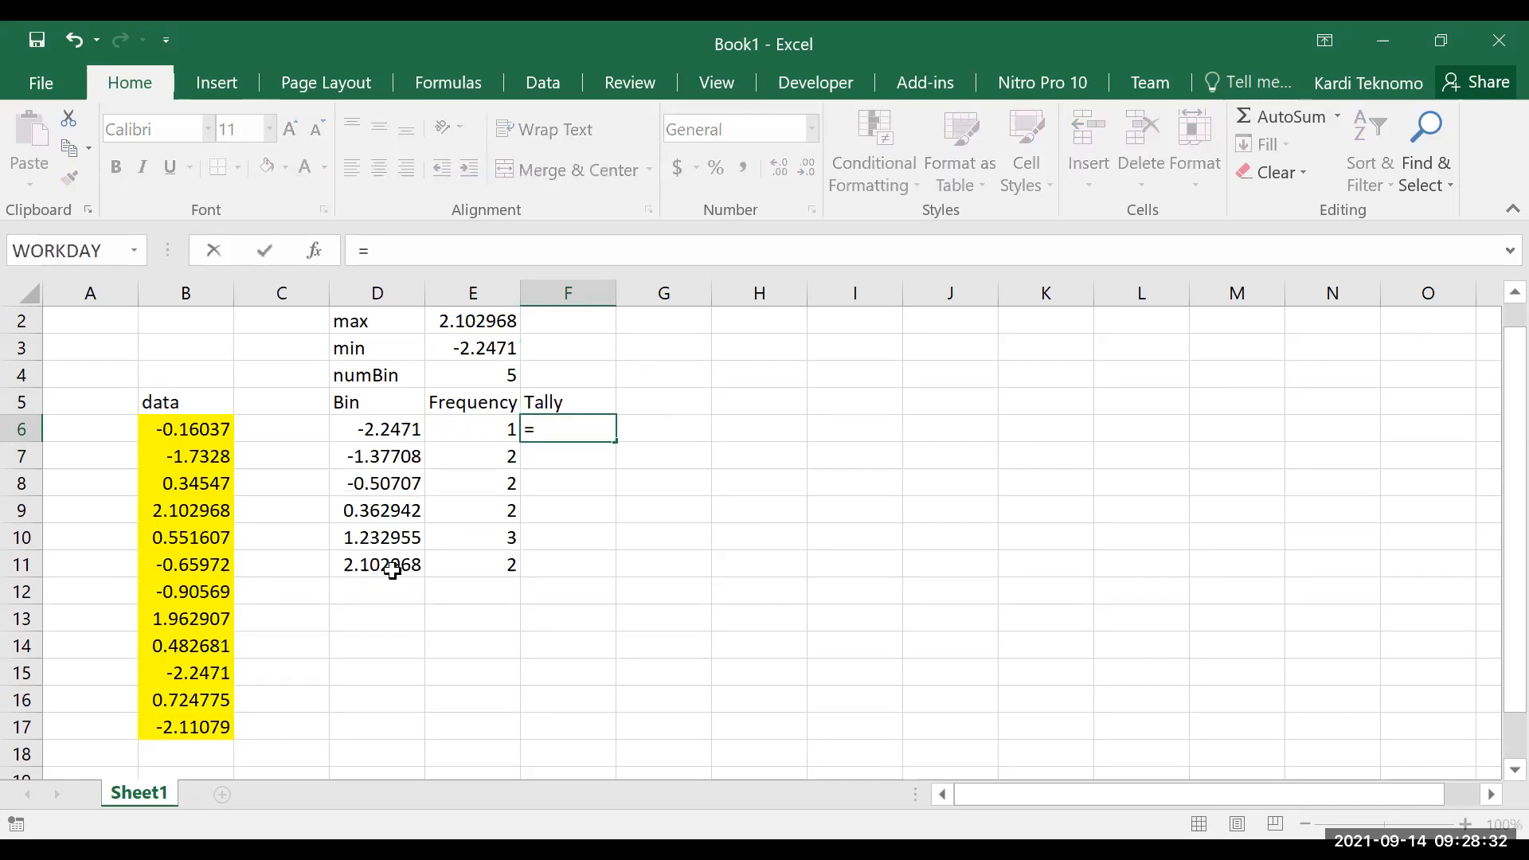
{"action": "type", "text": "REPT("}
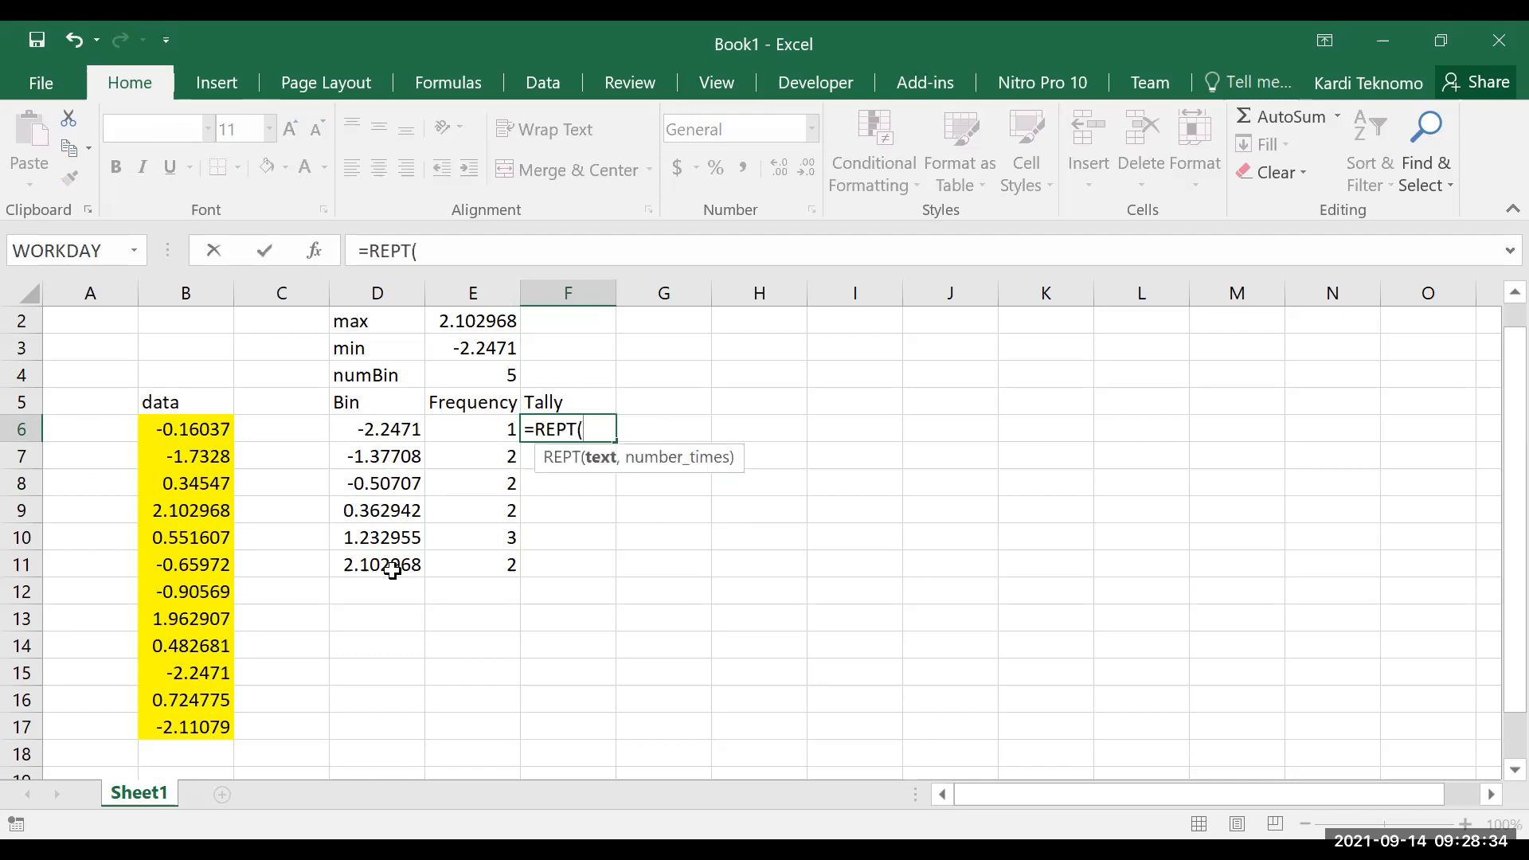
{"action": "type", "text": "\"|\","}
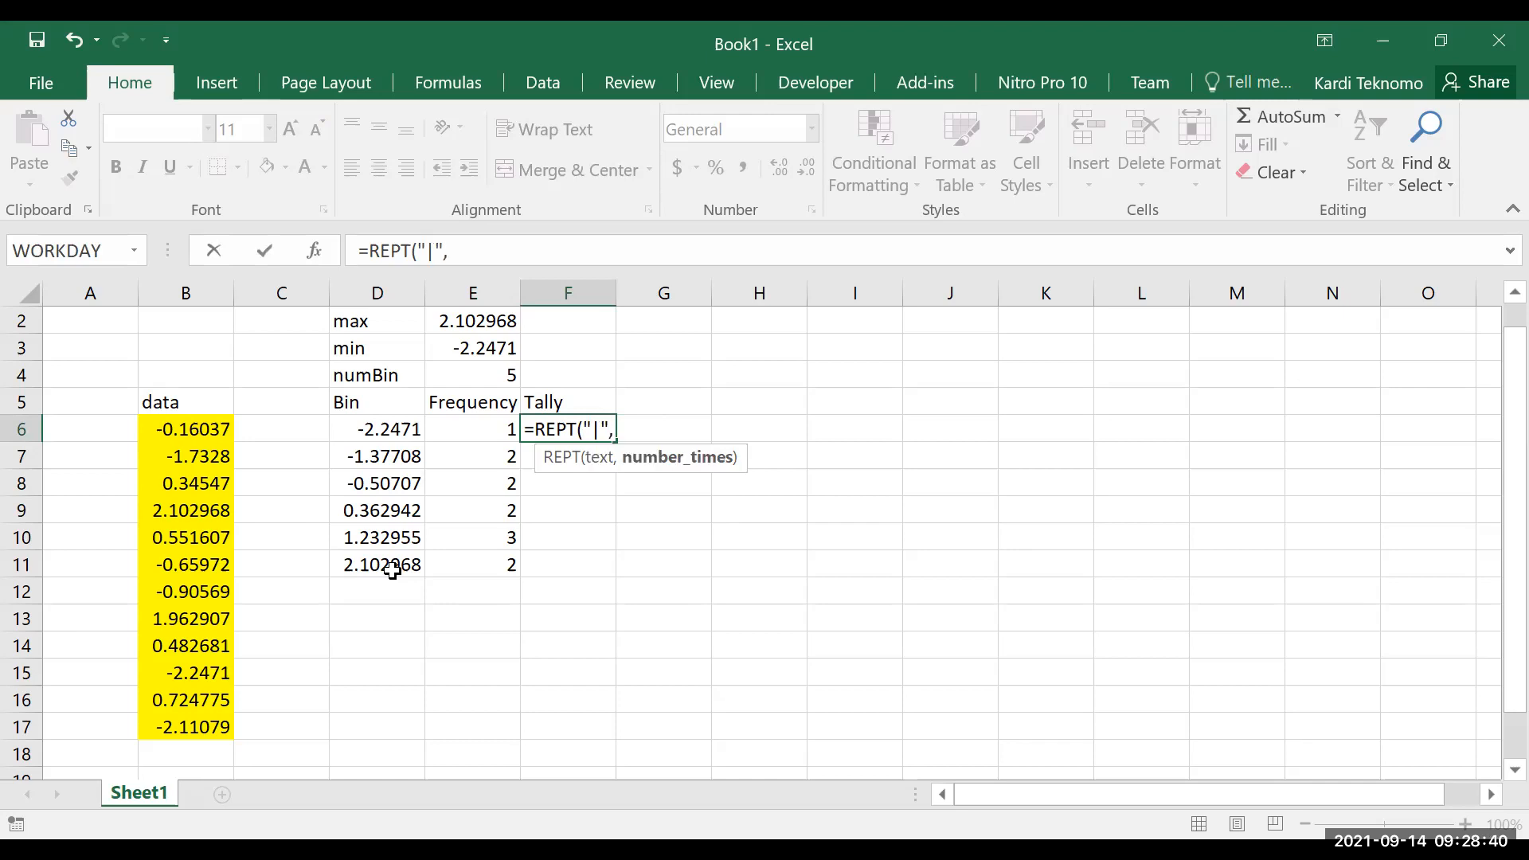
{"action": "left_click", "coordinate": [483, 428]}
{"action": "type", "text": ")"}
{"action": "key", "text": "ctrl+Return"}
Copy the REPT tally formula from F6 down through F11
{"action": "key", "text": "ctrl+c"}
{"action": "key", "text": "shift+Down"}
{"action": "key", "text": "shift+Down"}
{"action": "key", "text": "shift+Down"}
{"action": "key", "text": "shift+Down"}
{"action": "key", "text": "shift+Down"}
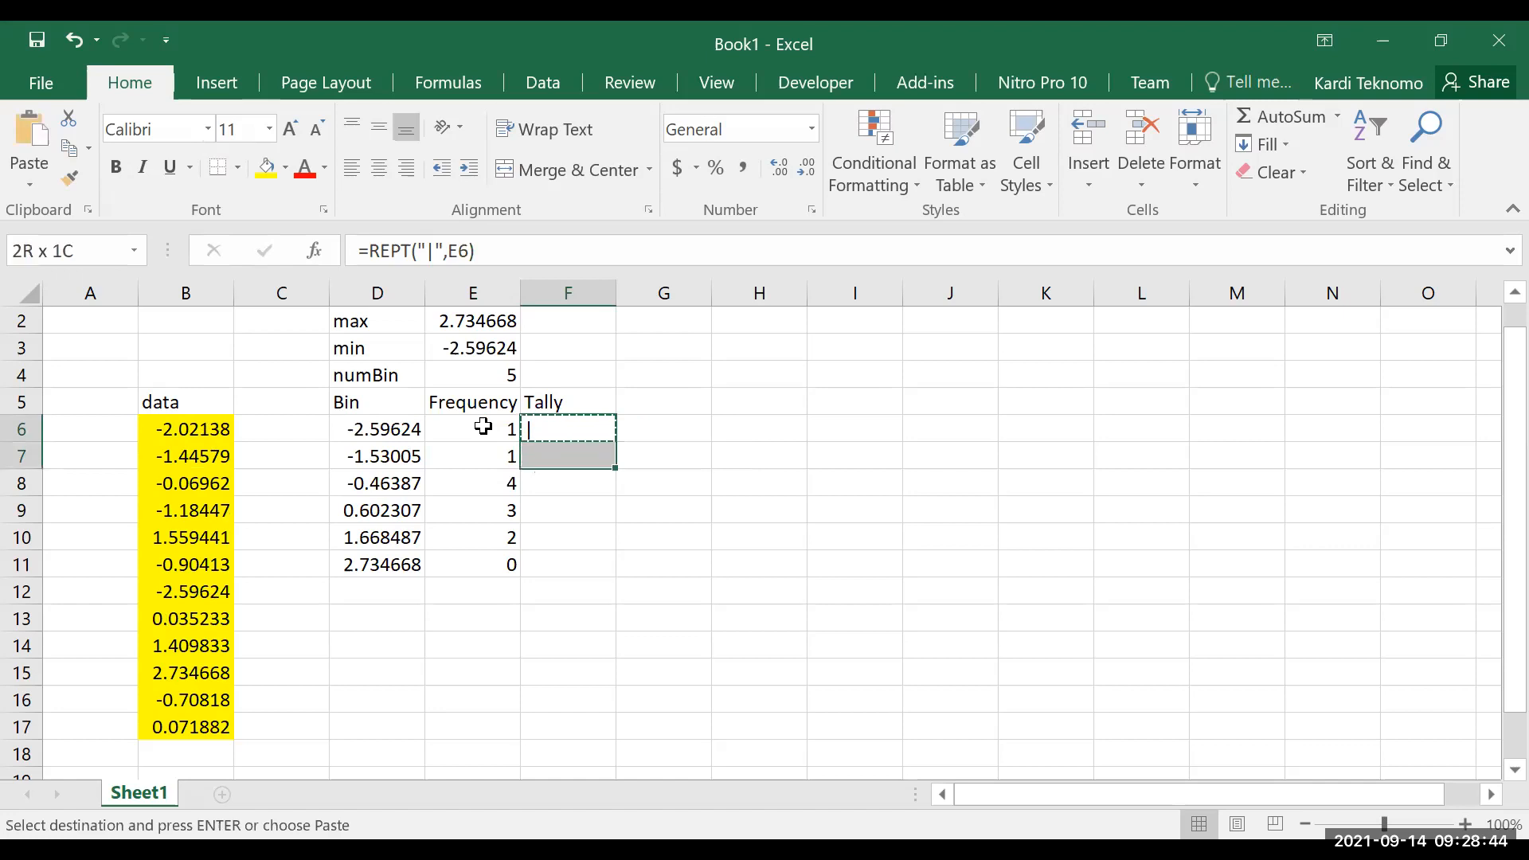
{"action": "key", "text": "Return"}
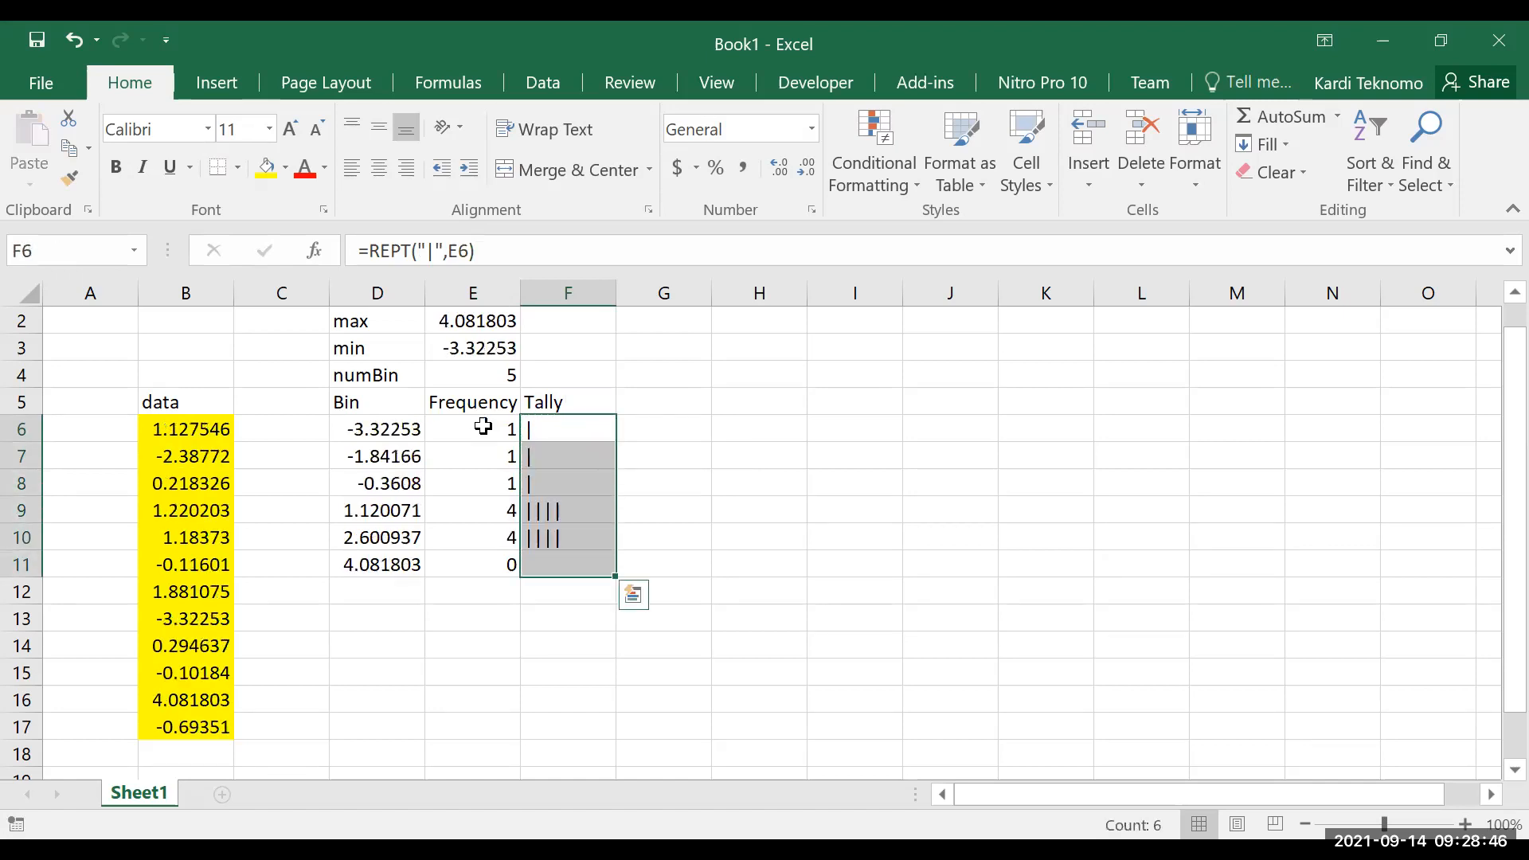
Select the empty cell I5 and recalculate the sheet six times to regenerate the random data
{"action": "left_click", "coordinate": [822, 404]}
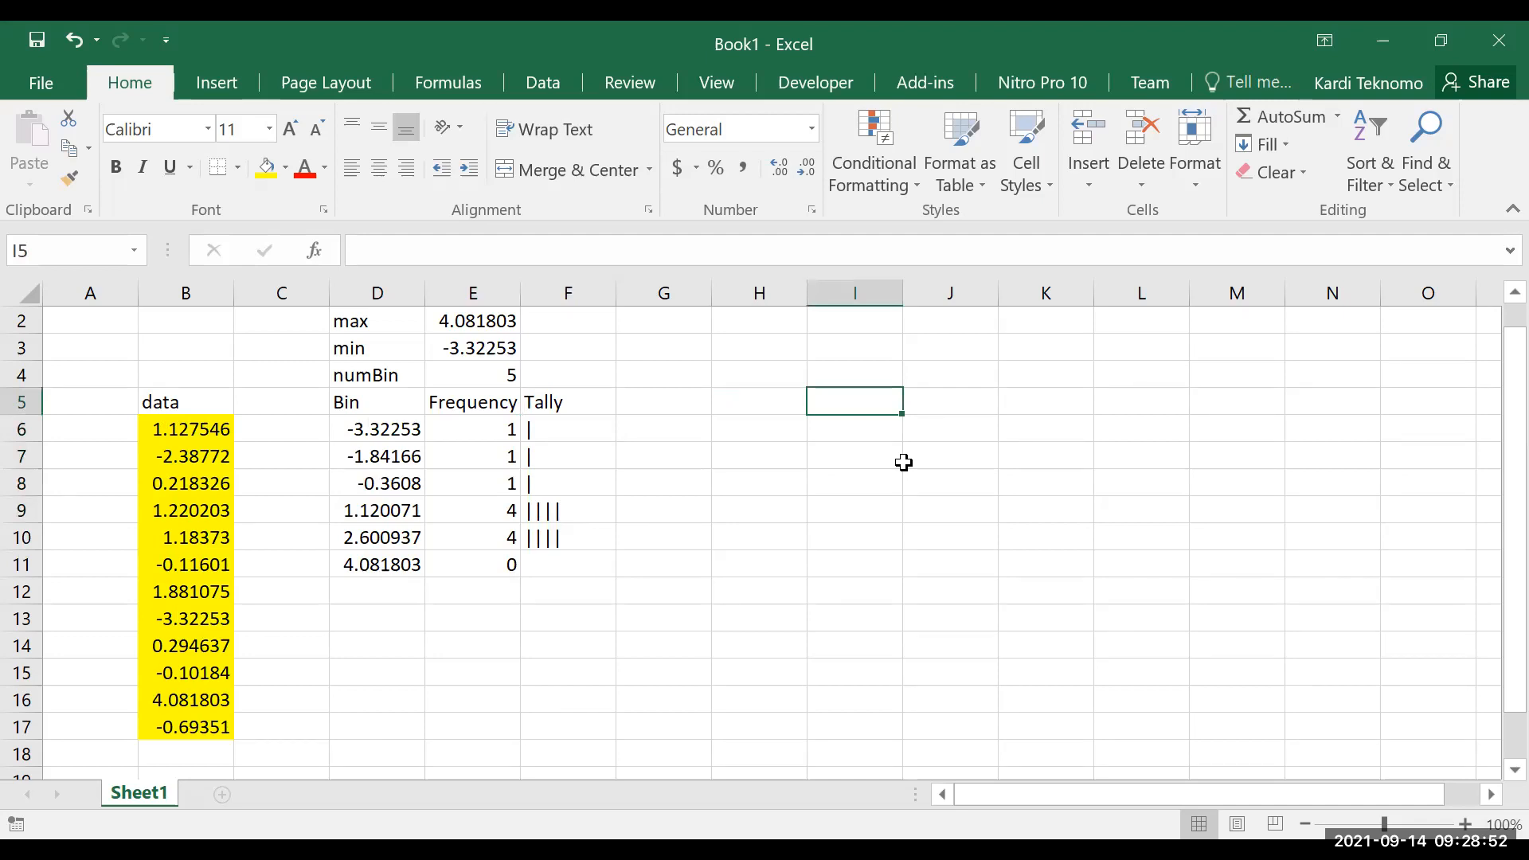
{"action": "key", "text": "F9"}
{"action": "key", "text": "F9"}
{"action": "key", "text": "F9"}
{"action": "key", "text": "F9"}
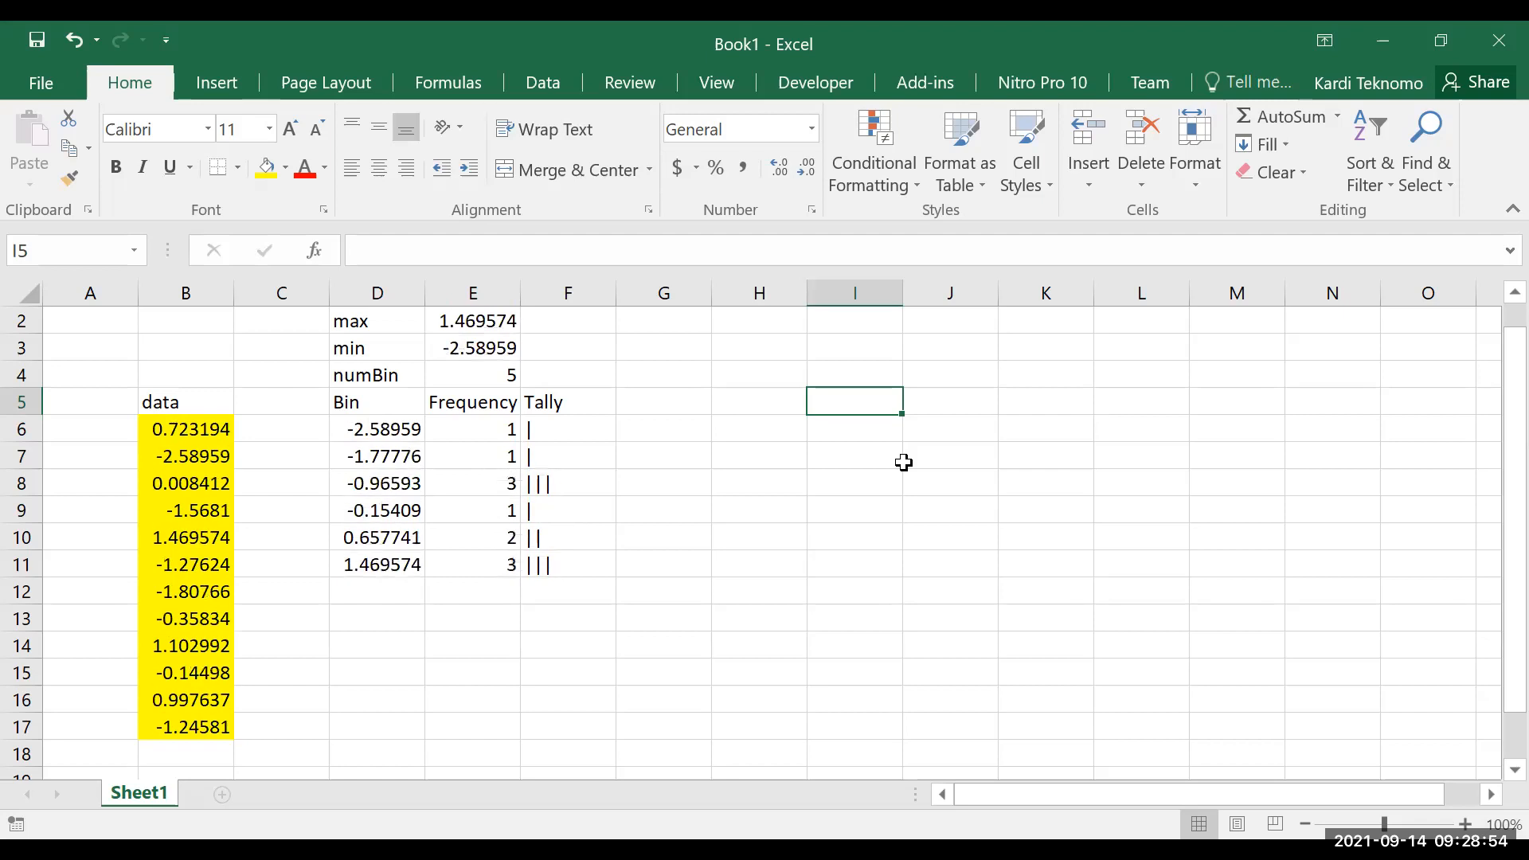
{"action": "key", "text": "F9"}
{"action": "key", "text": "F9"}
{"action": "key", "text": "F9"}
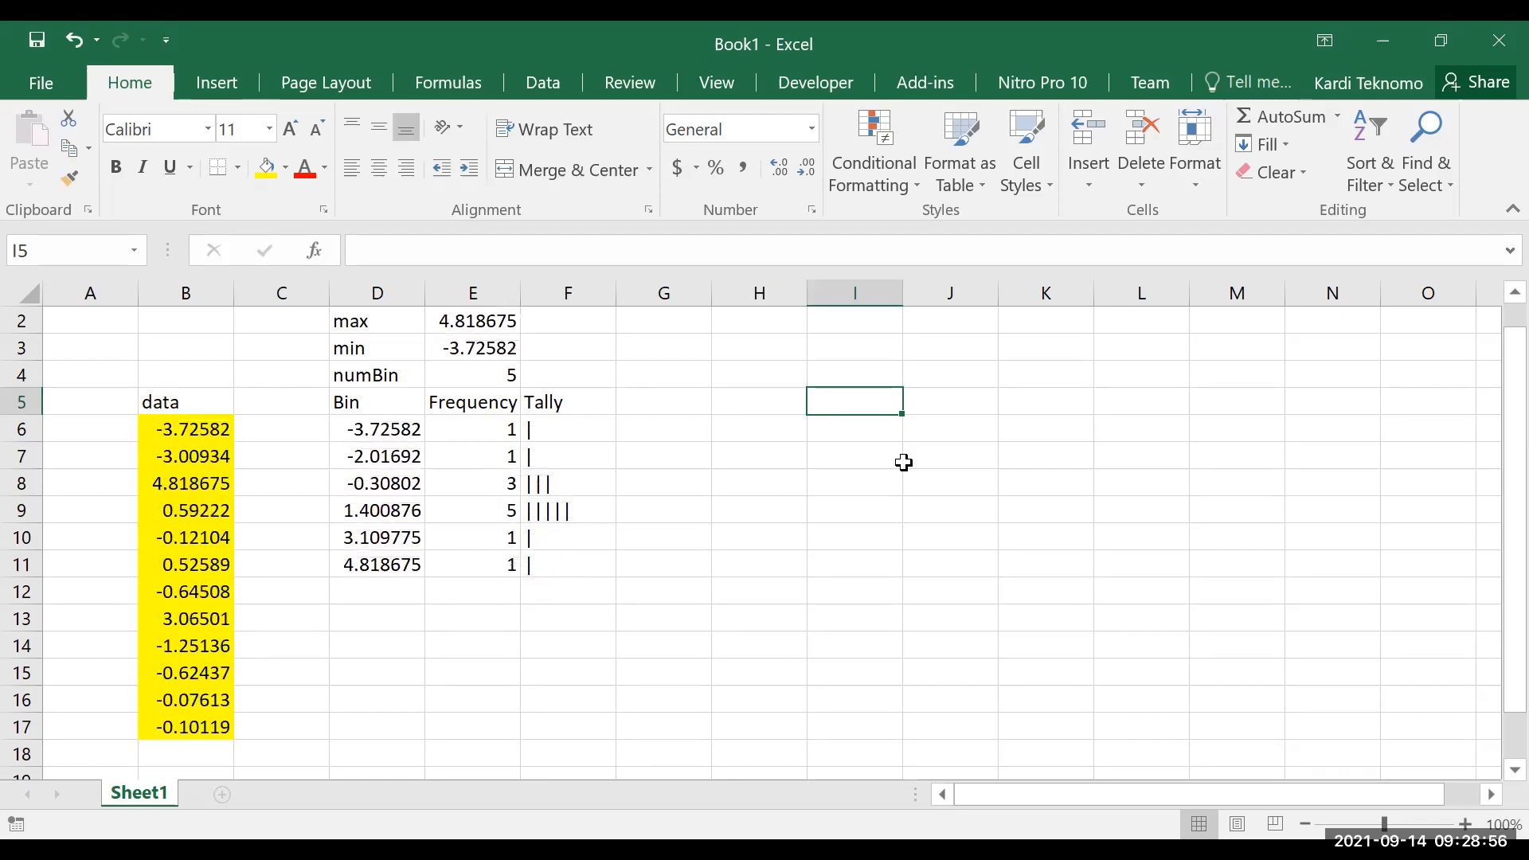
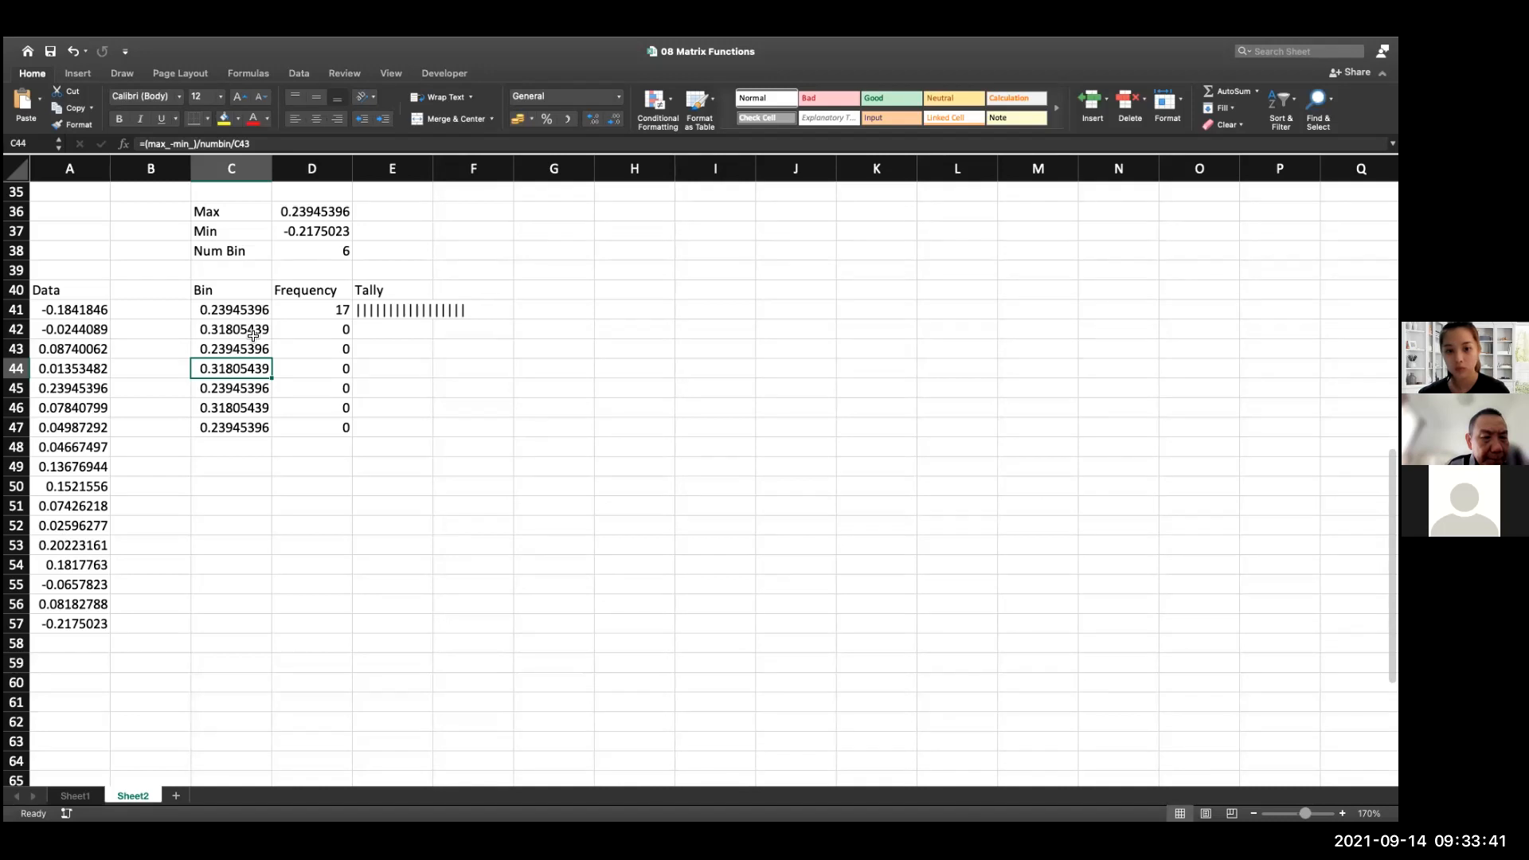
Check the bin formulas in C42 to C44 and change the first bin limit in C41 to reference the Min value in D37
{"action": "left_click", "coordinate": [252, 333]}
{"action": "left_click", "coordinate": [247, 350]}
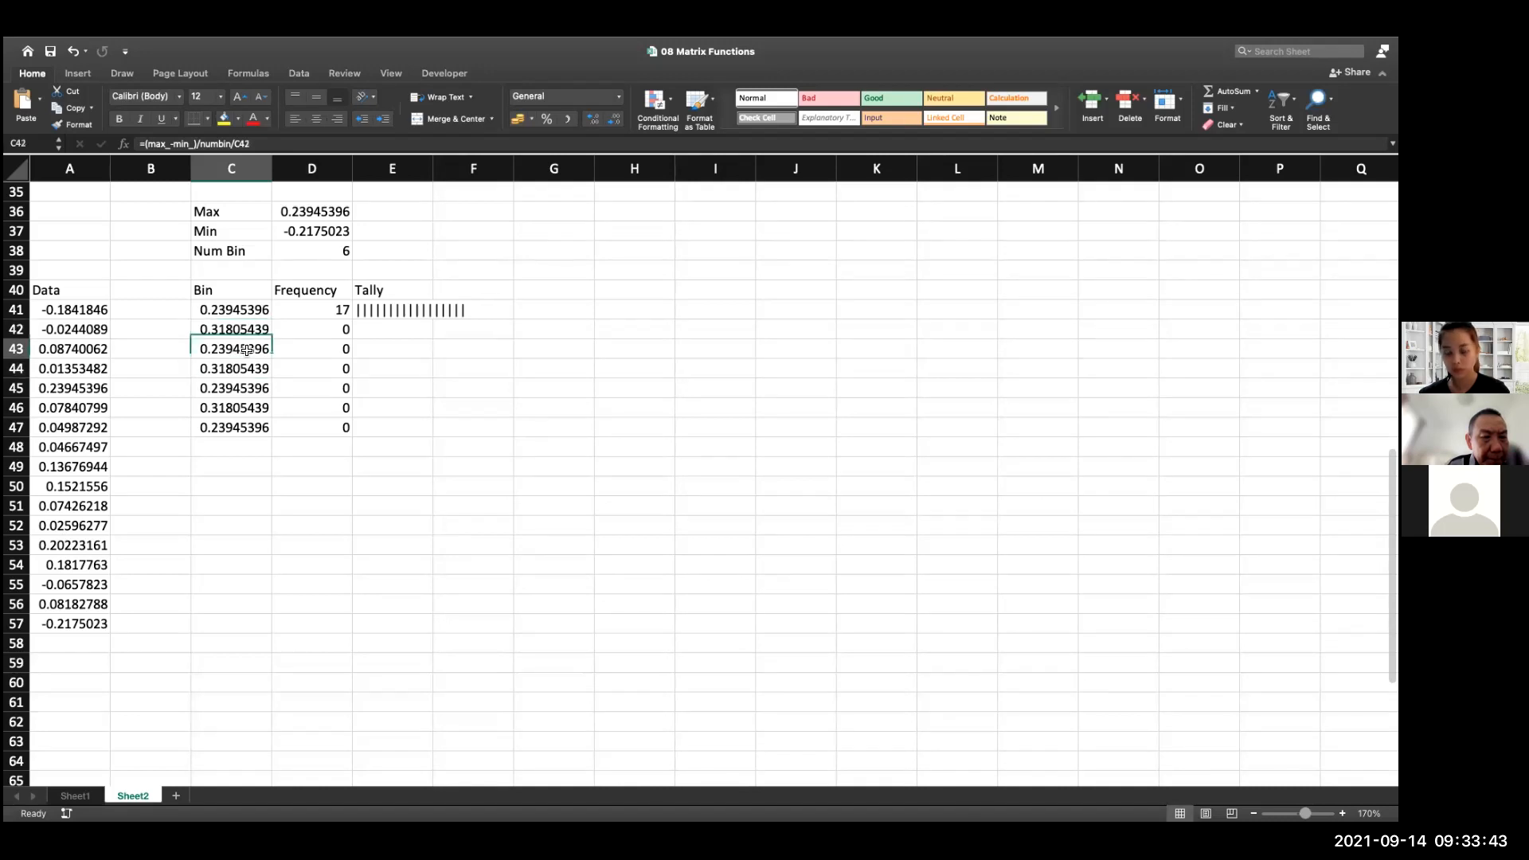
{"action": "left_click", "coordinate": [245, 367]}
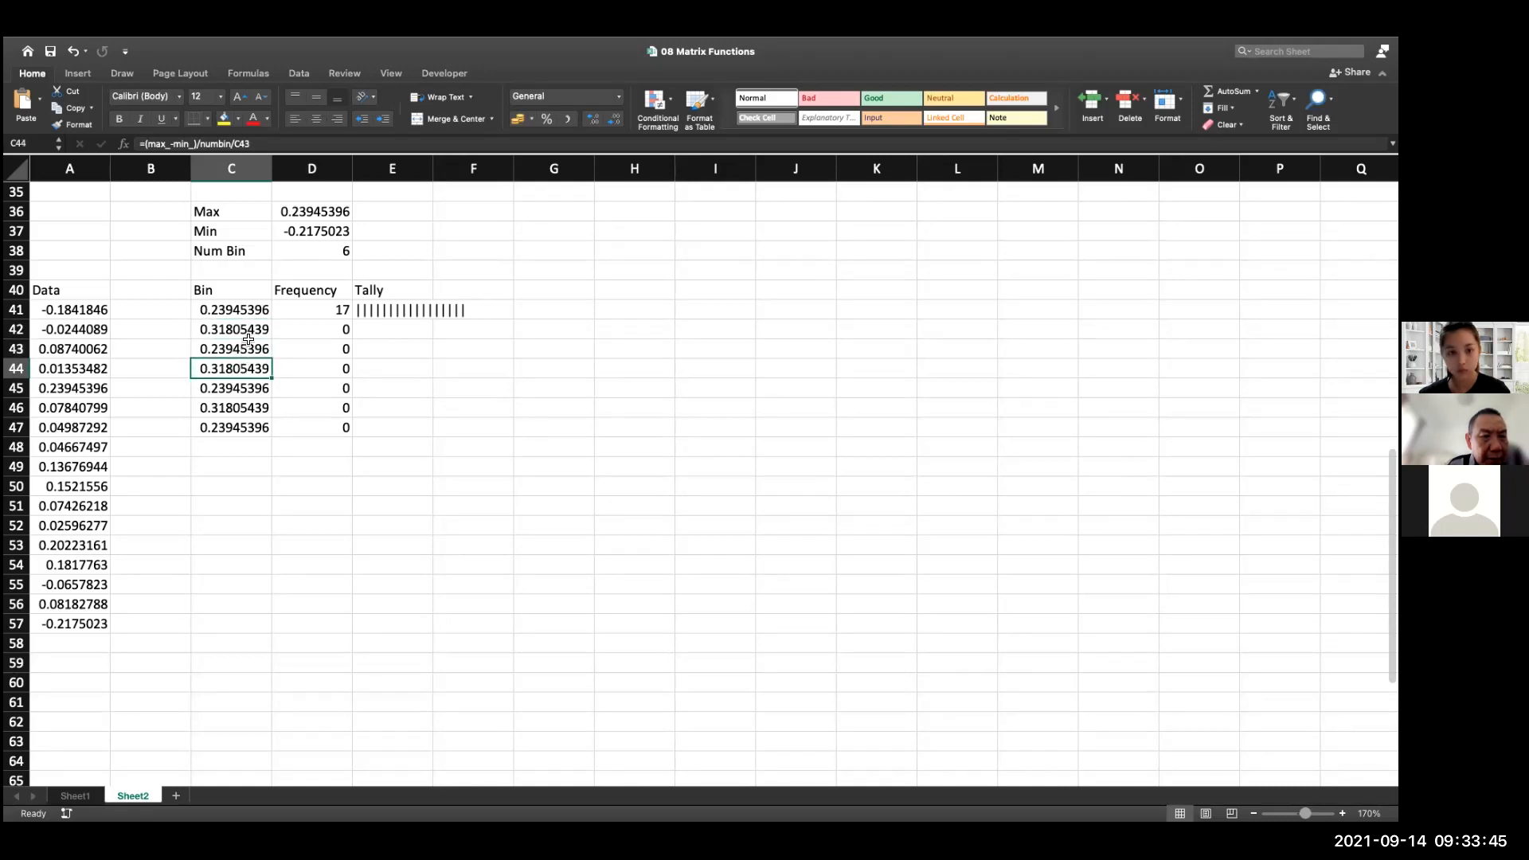
{"action": "left_click", "coordinate": [247, 335]}
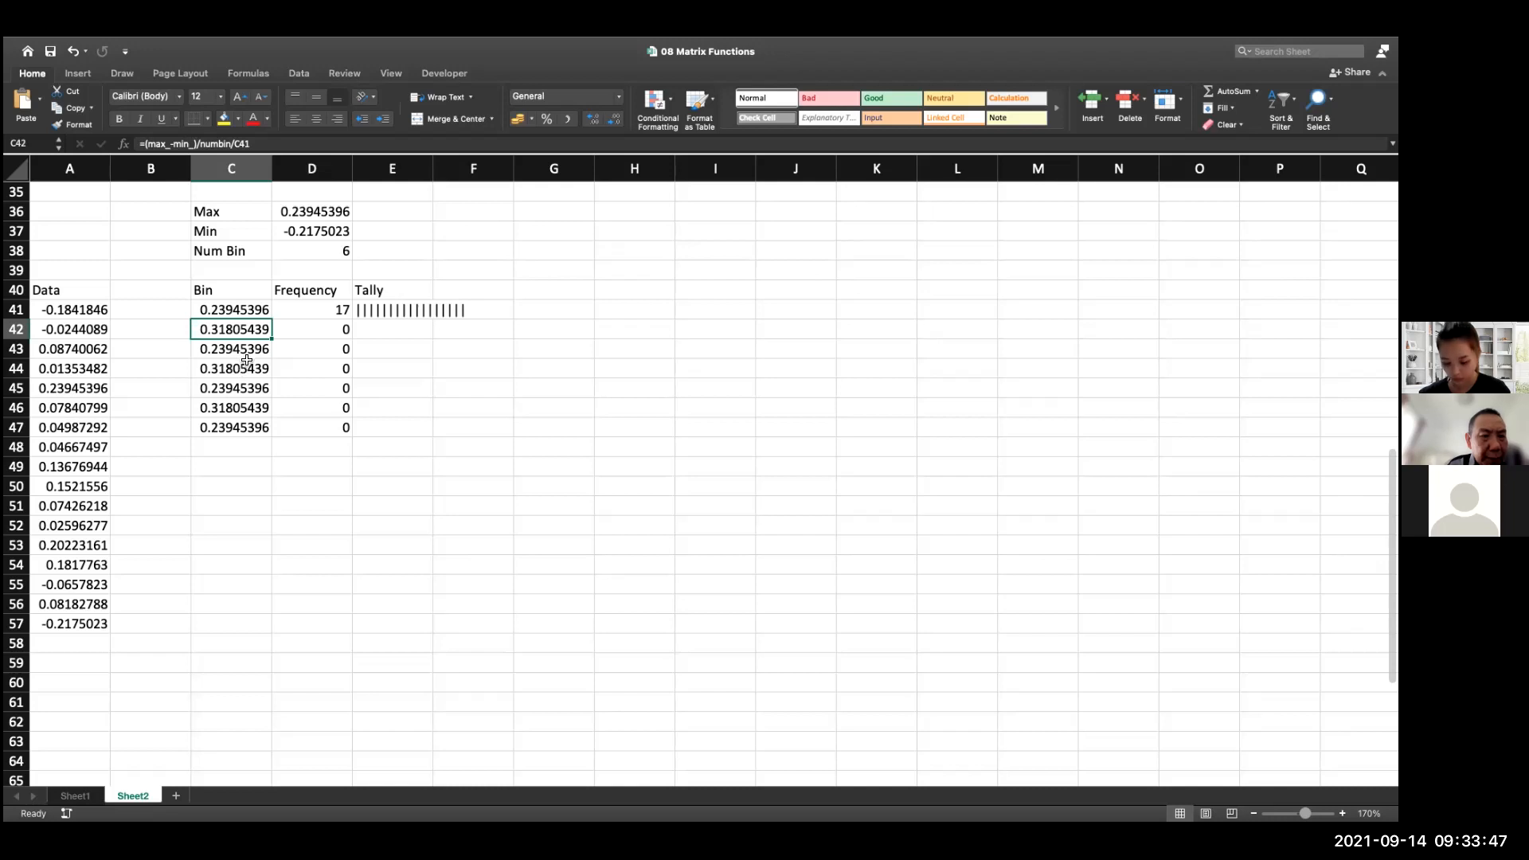
{"action": "left_click", "coordinate": [253, 311]}
{"action": "type", "text": "=D36"}
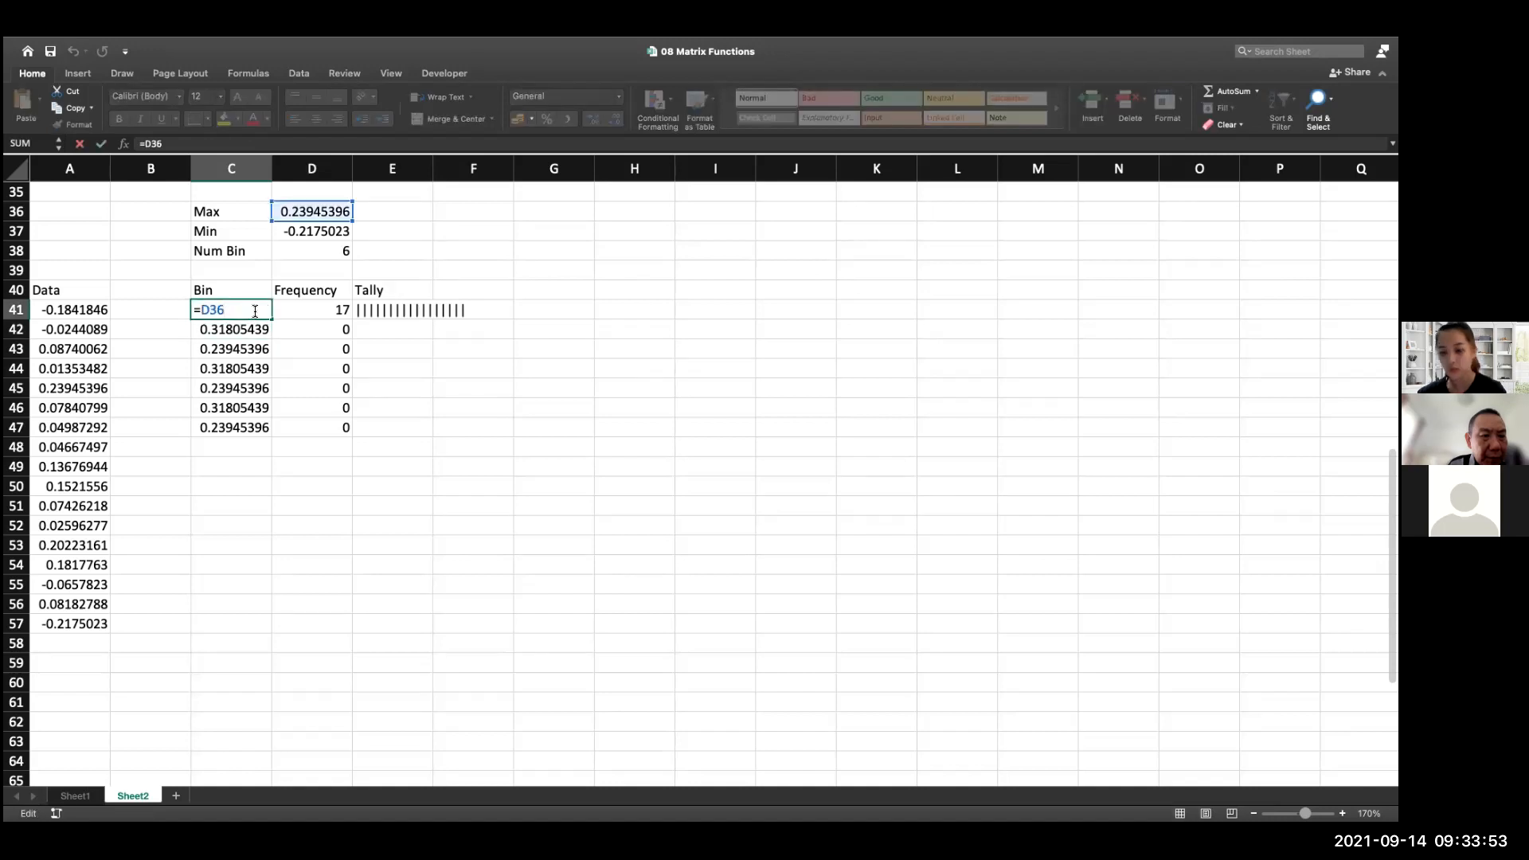
{"action": "left_click", "coordinate": [308, 236]}
{"action": "double_click", "coordinate": [257, 309]}
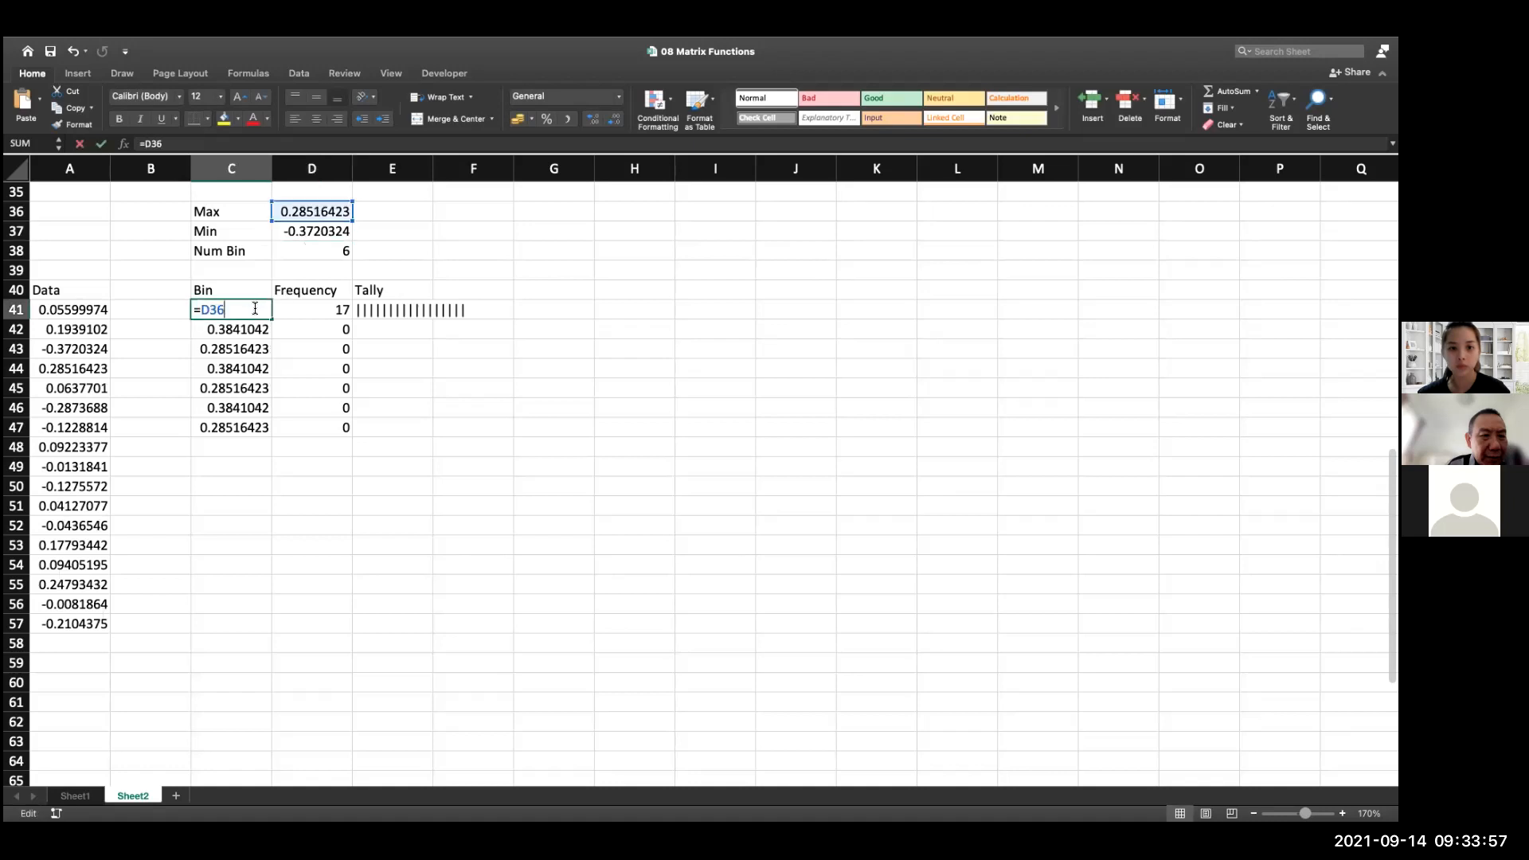
{"action": "key", "text": "BackSpace"}
{"action": "key", "text": "BackSpace"}
{"action": "key", "text": "BackSpace"}
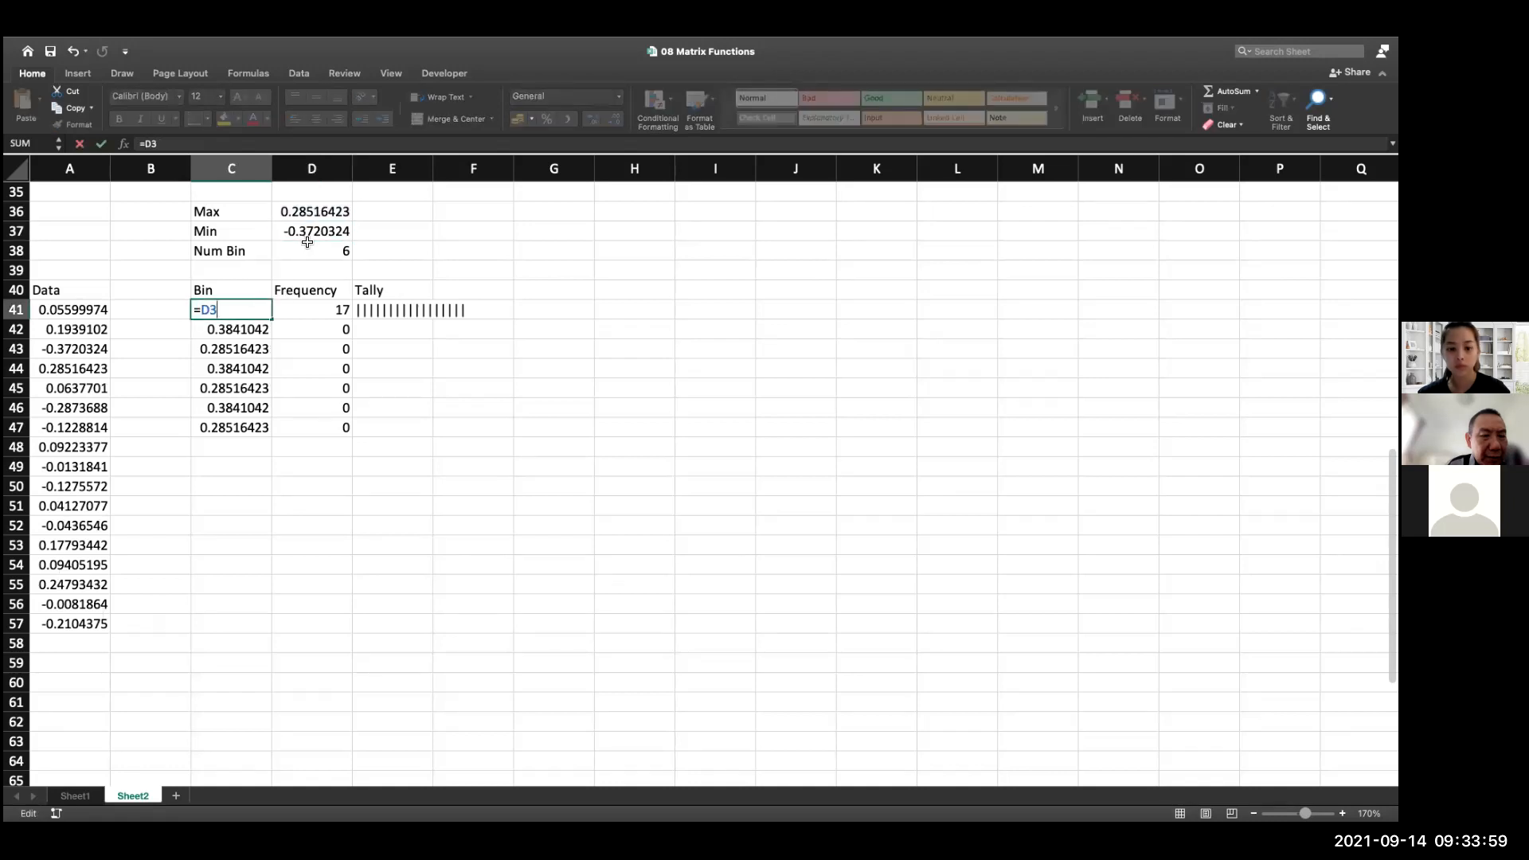
{"action": "left_click", "coordinate": [321, 237]}
{"action": "key", "text": "Return"}
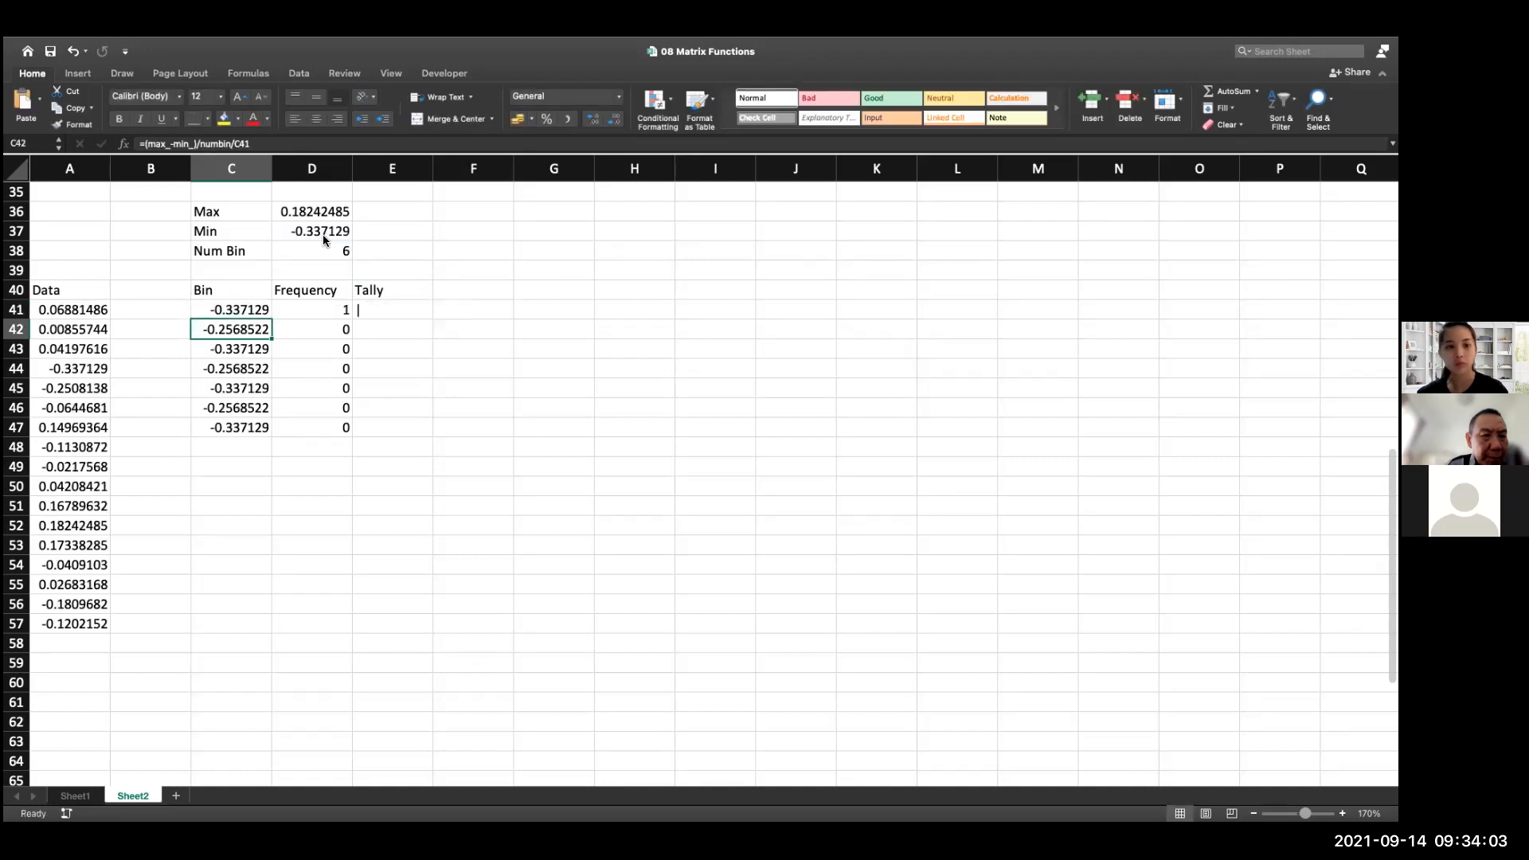
Change the bin formula in C42 to =(max_-min_)/numbin+C41 and copy it down through C47
{"action": "double_click", "coordinate": [238, 329]}
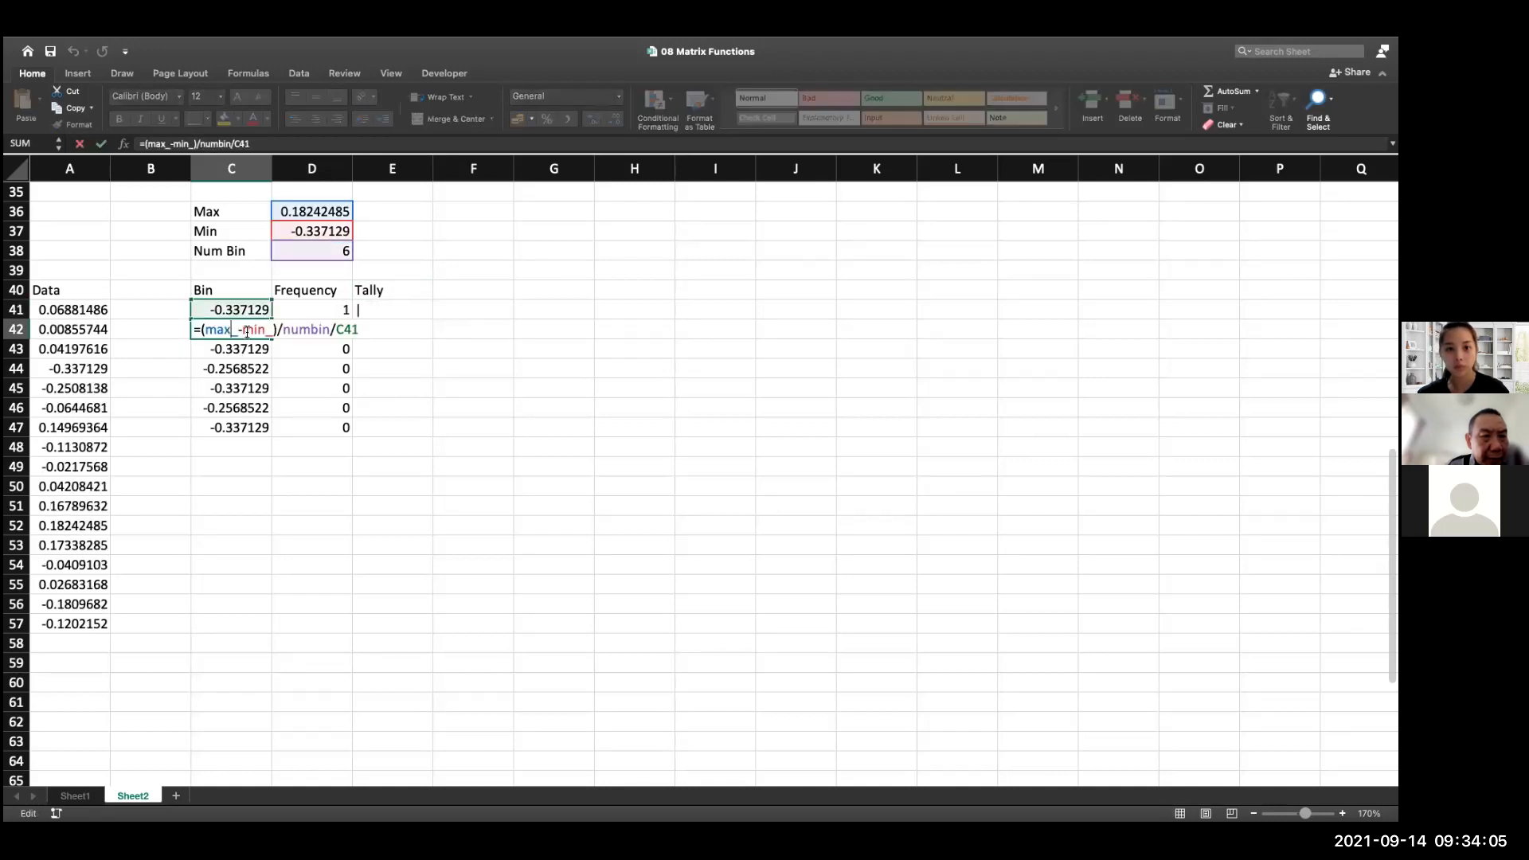
{"action": "key", "text": "BackSpace"}
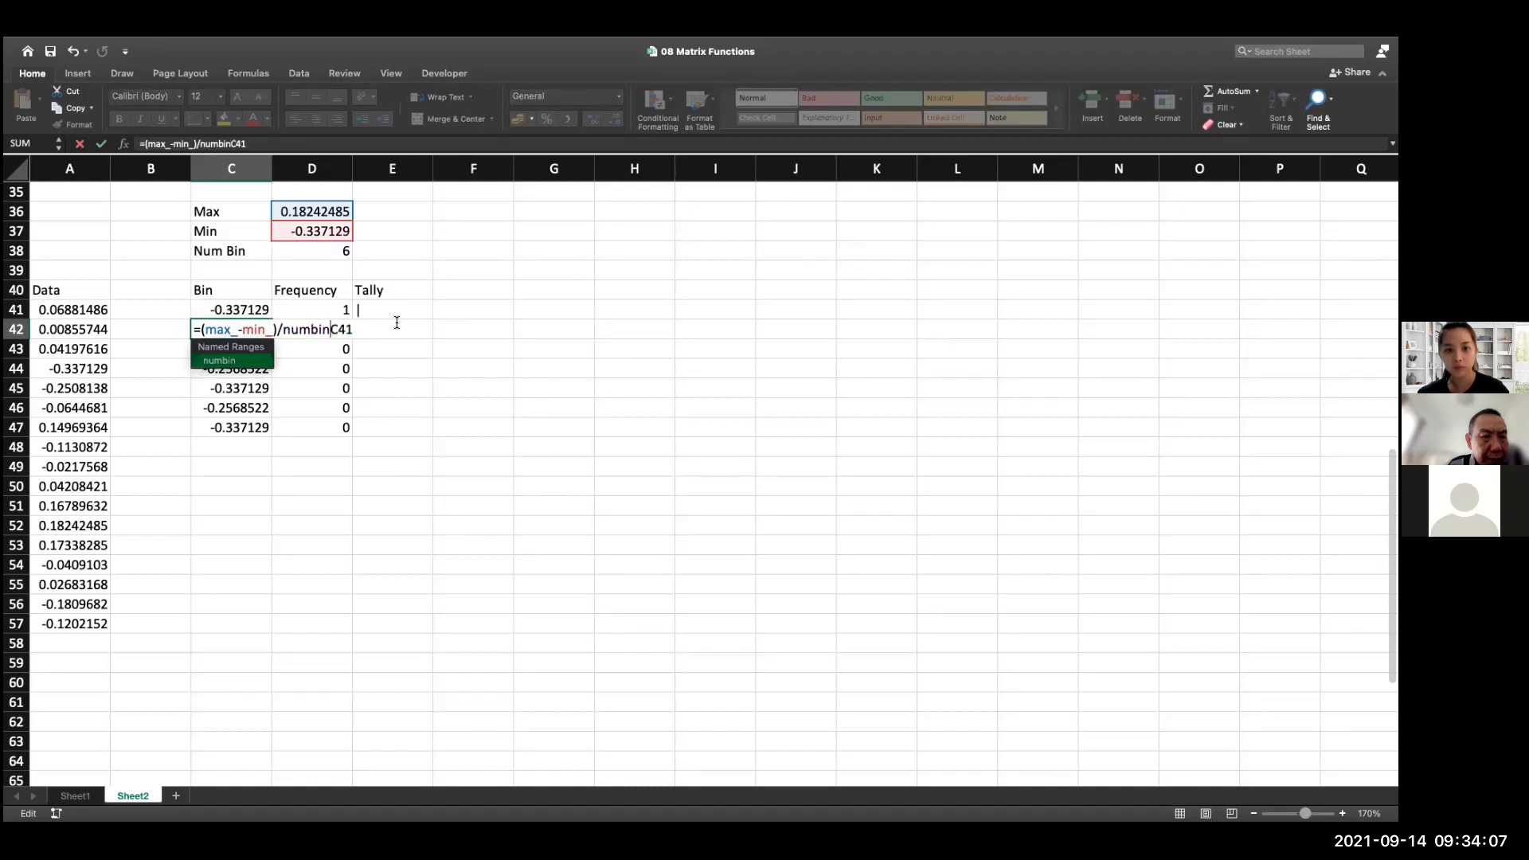
{"action": "type", "text": "/"}
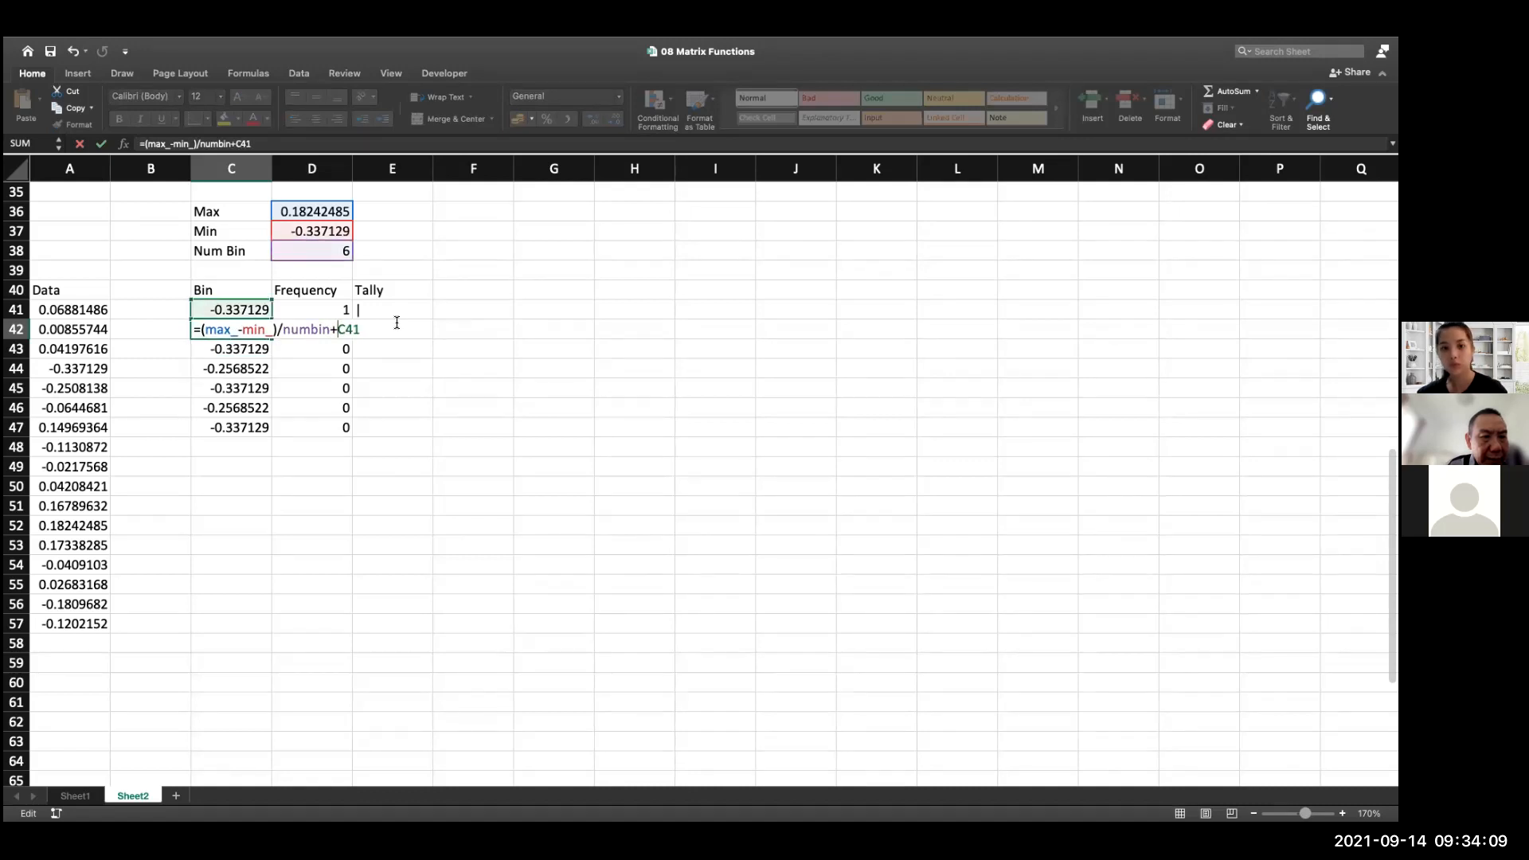
{"action": "key", "text": "Return"}
{"action": "key", "text": "Up"}
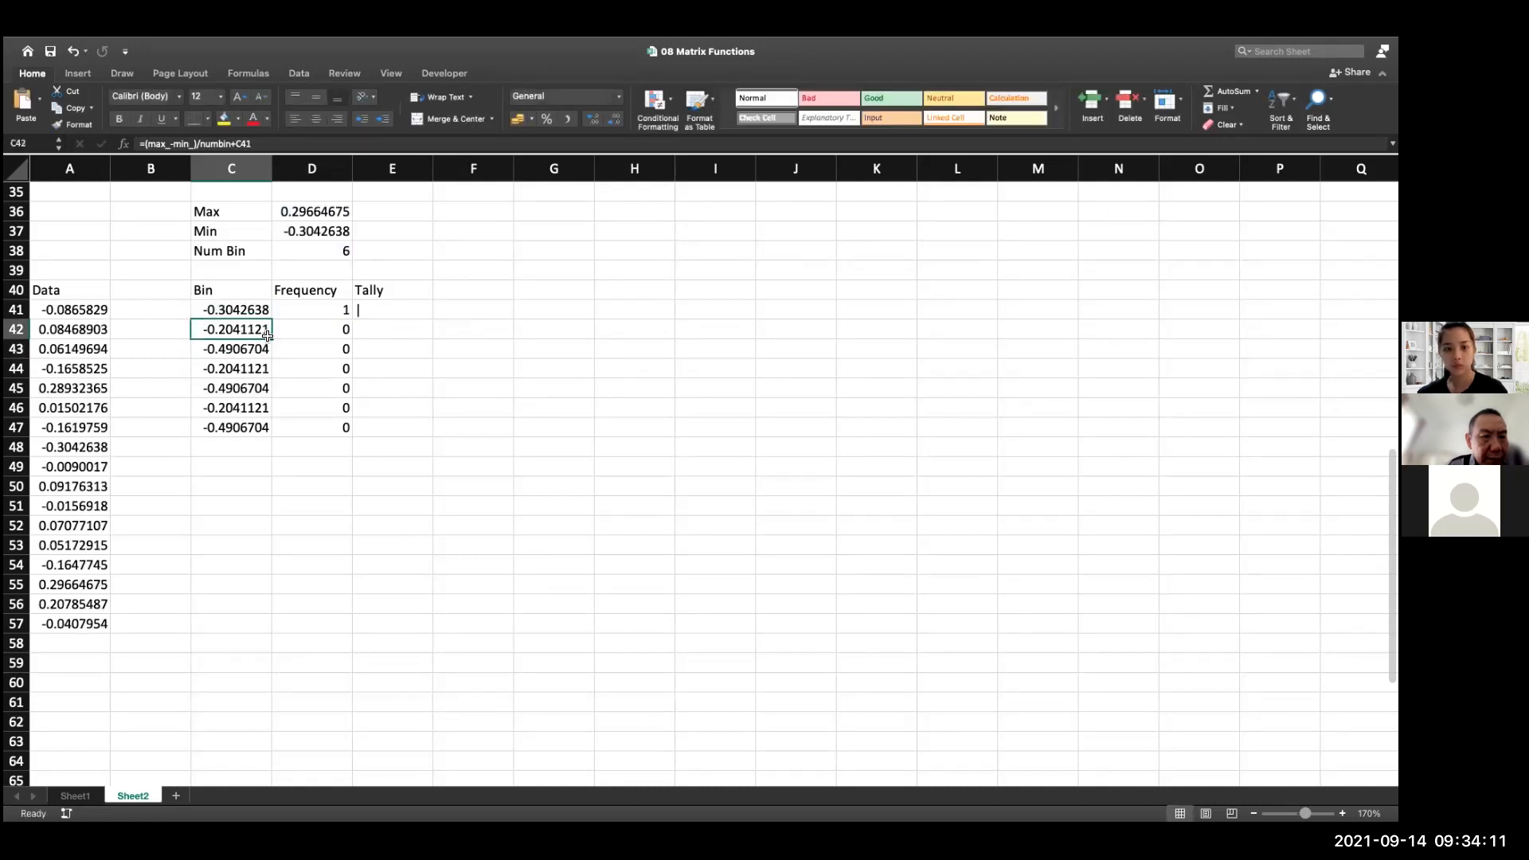
{"action": "left_click_drag", "start_coordinate": [271, 338], "coordinate": [301, 438]}
{"action": "left_click", "coordinate": [363, 505]}
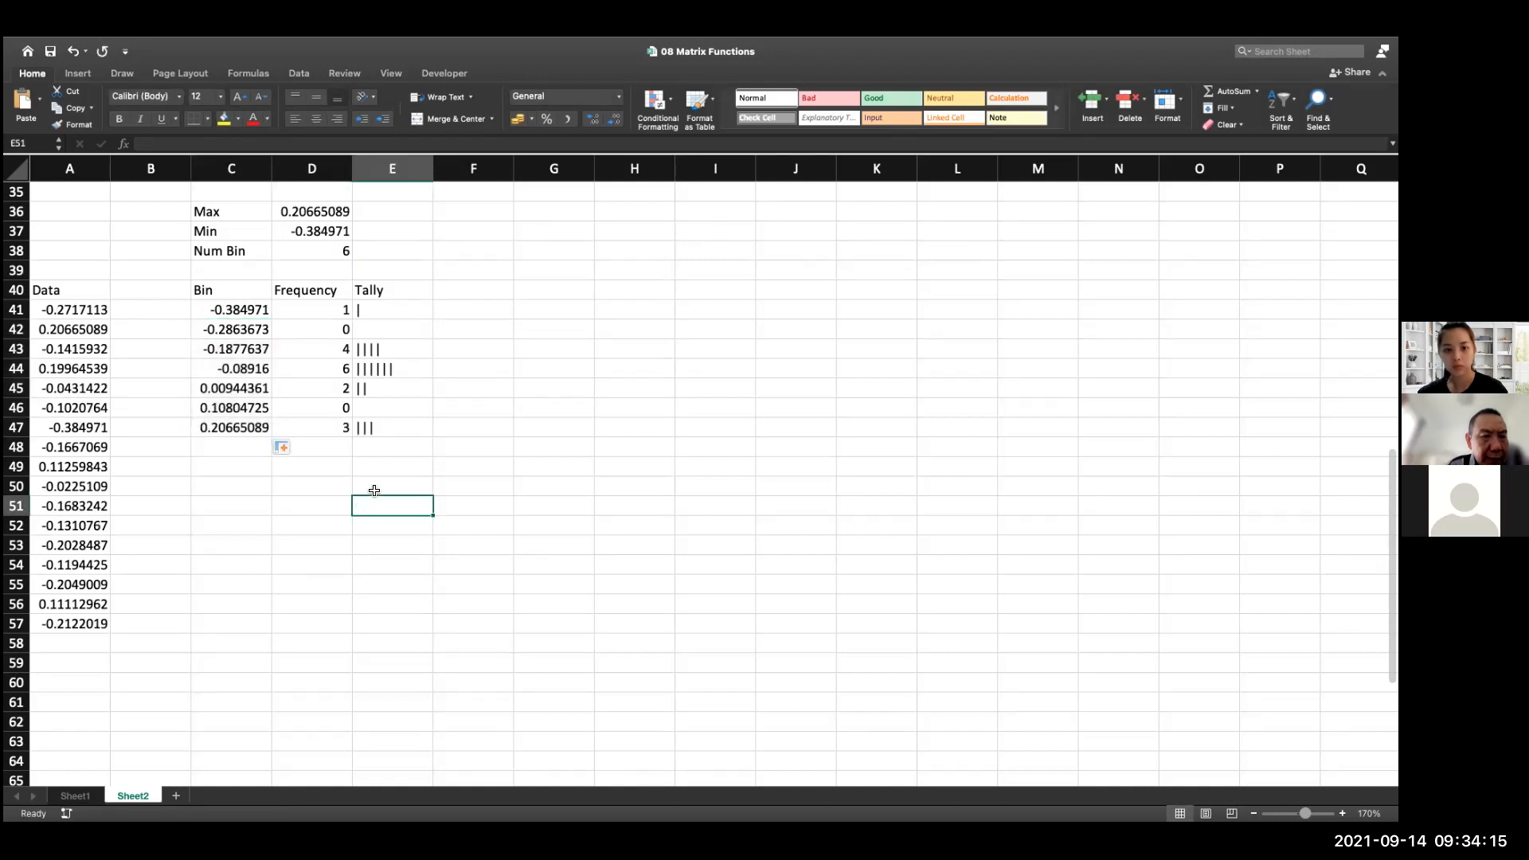
Set the number of bins in D38 to 4 and check the surplus bin rows 46 and 47
{"action": "left_click", "coordinate": [306, 255]}
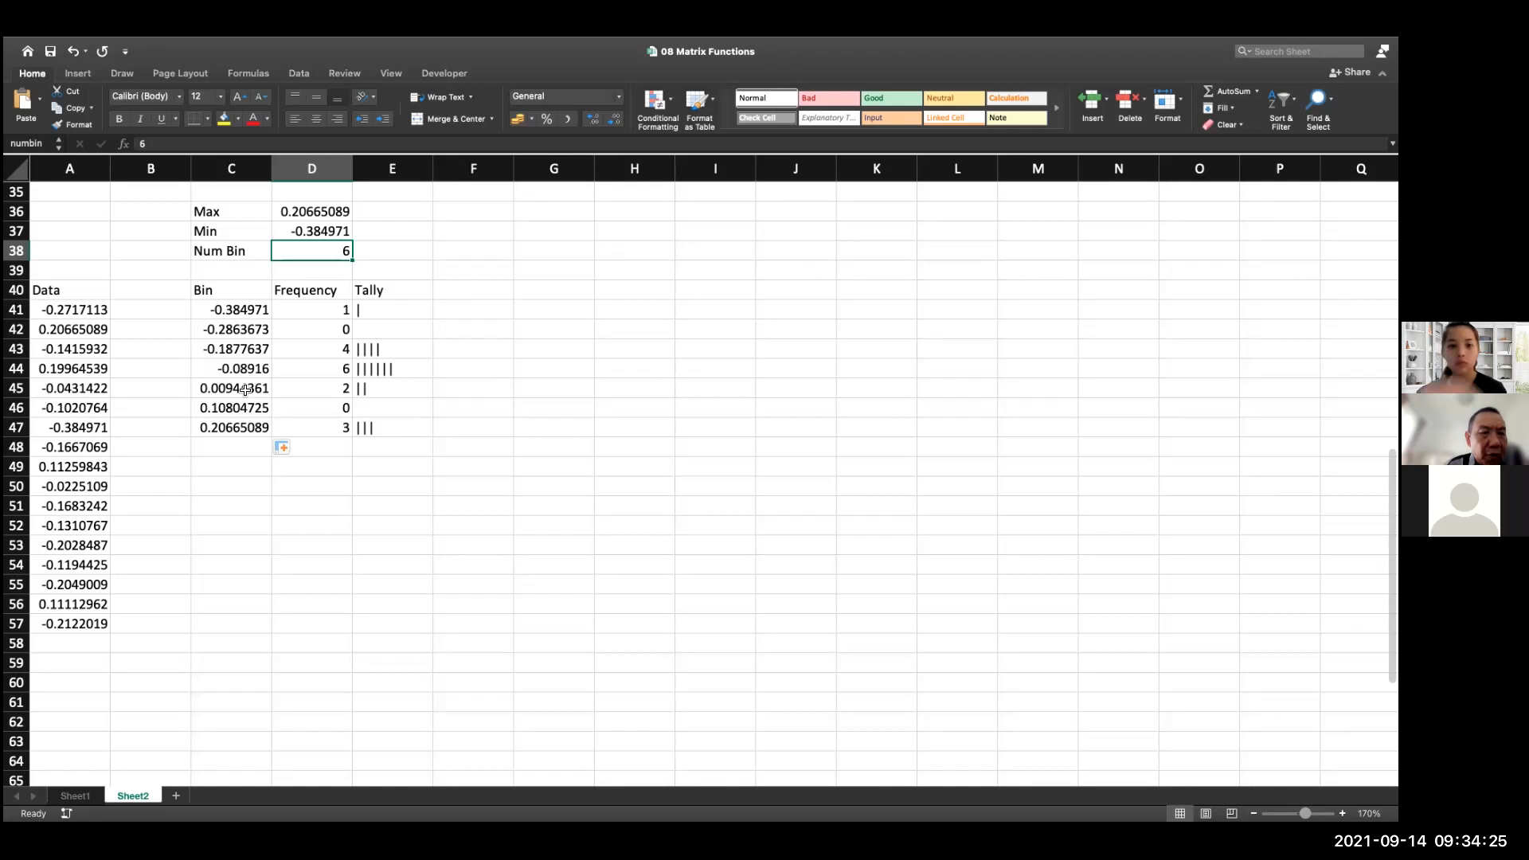
{"action": "key", "text": "Delete"}
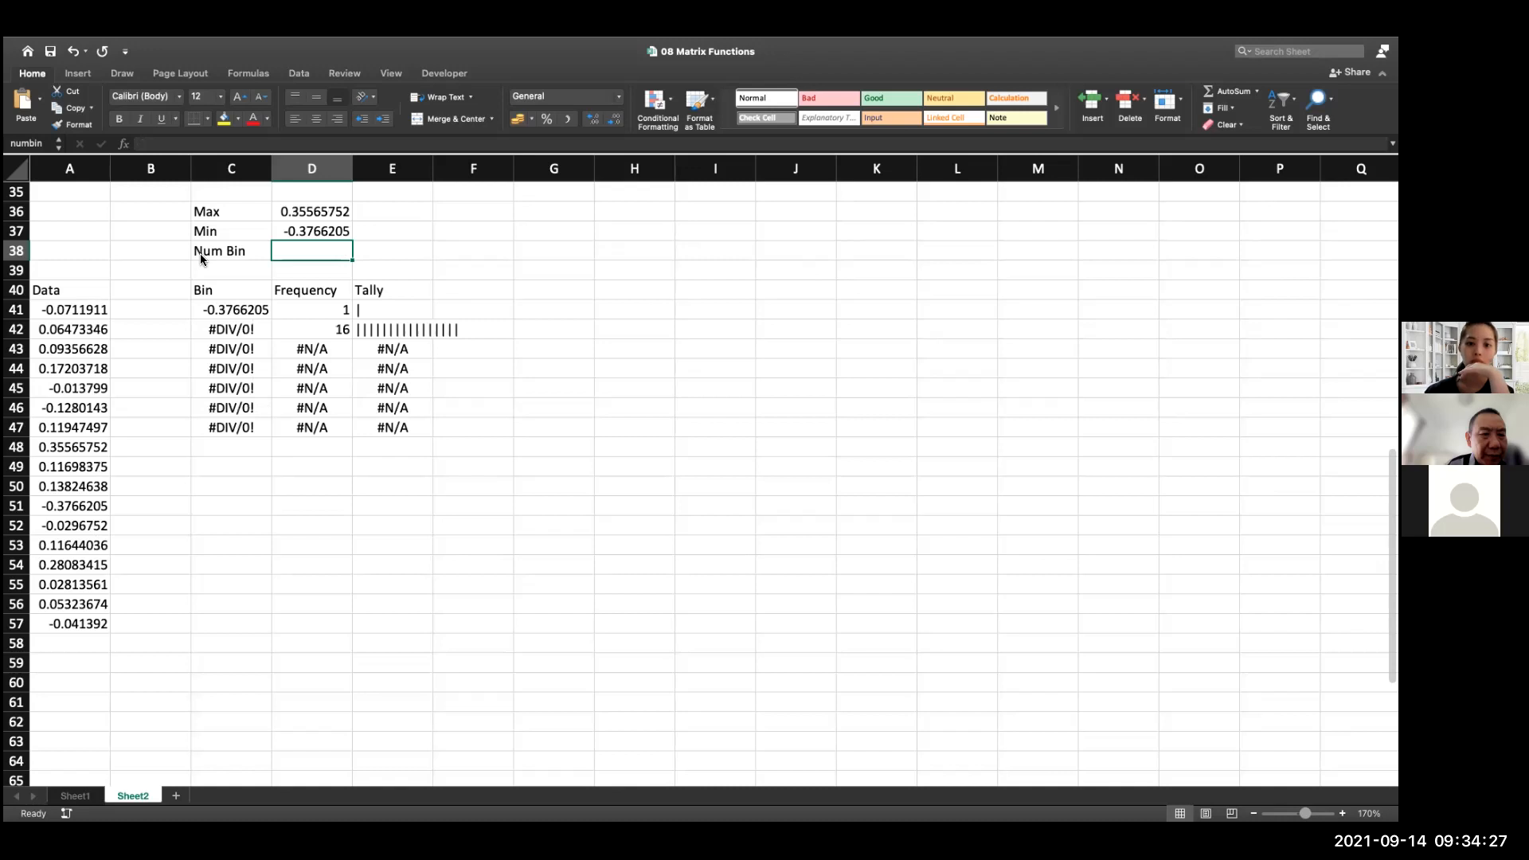
{"action": "type", "text": "4"}
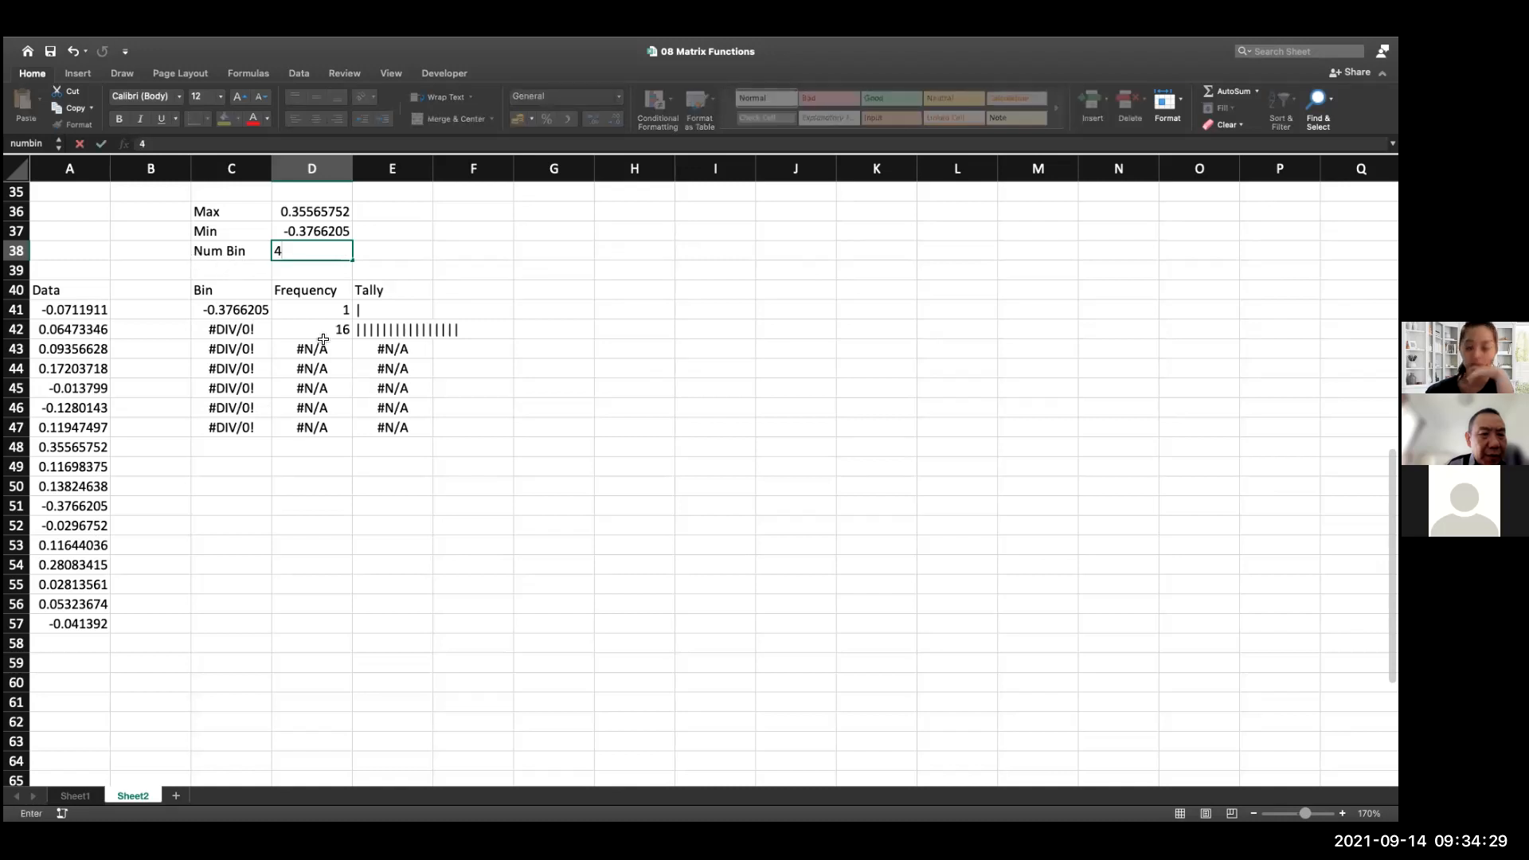
{"action": "key", "text": "Up"}
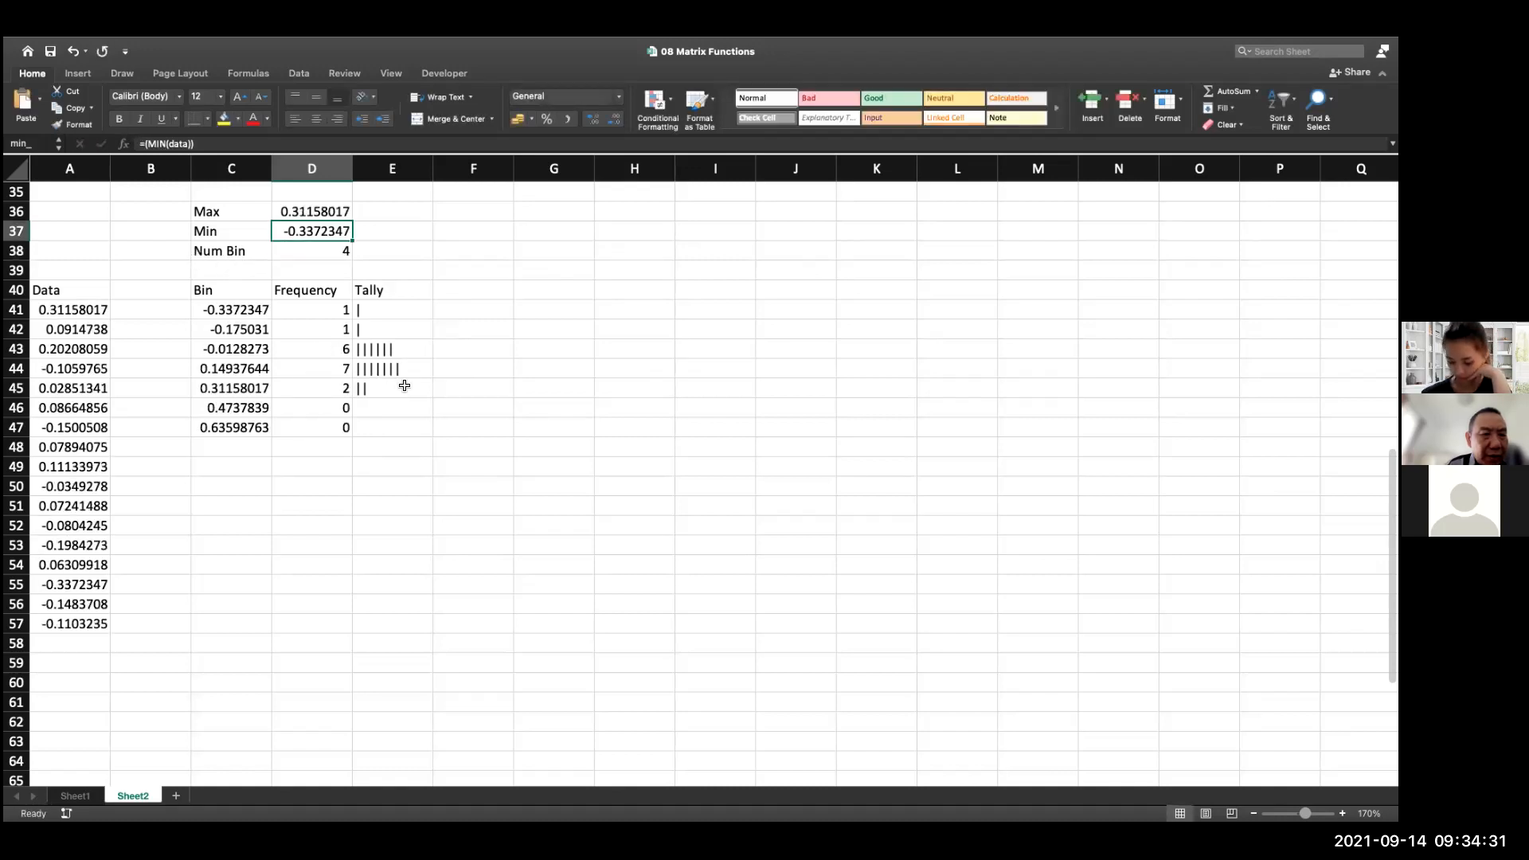
{"action": "left_click_drag", "start_coordinate": [259, 408], "coordinate": [381, 430]}
{"action": "left_click", "coordinate": [356, 476]}
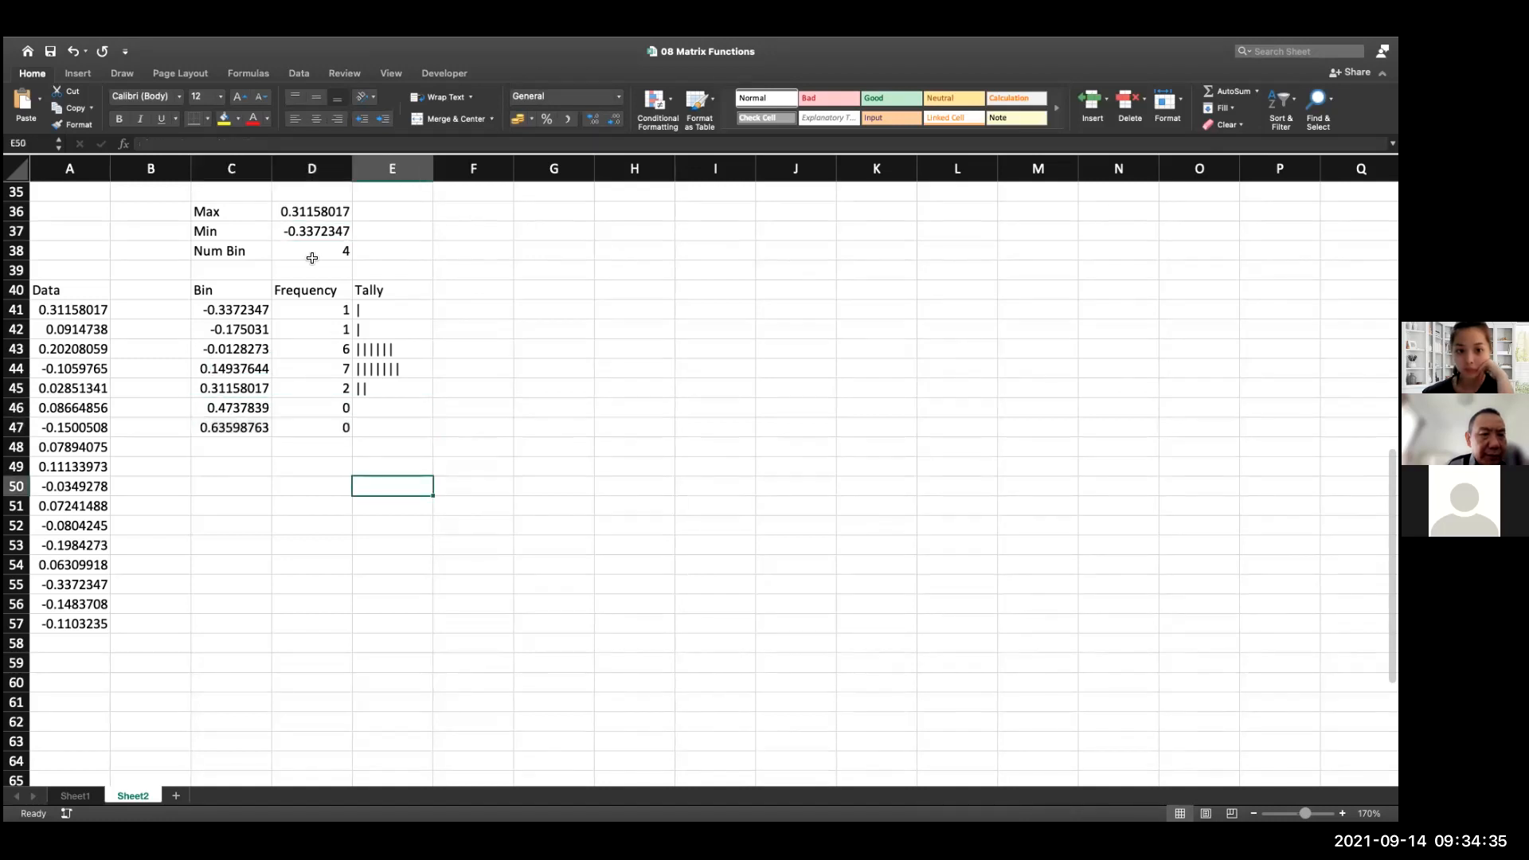
Set the number of bins in D38 to 8 and extend the bin formula from C47 down through C49
{"action": "left_click", "coordinate": [312, 257]}
{"action": "key", "text": "Delete"}
{"action": "type", "text": "8"}
{"action": "key", "text": "Return"}
{"action": "left_click", "coordinate": [230, 427]}
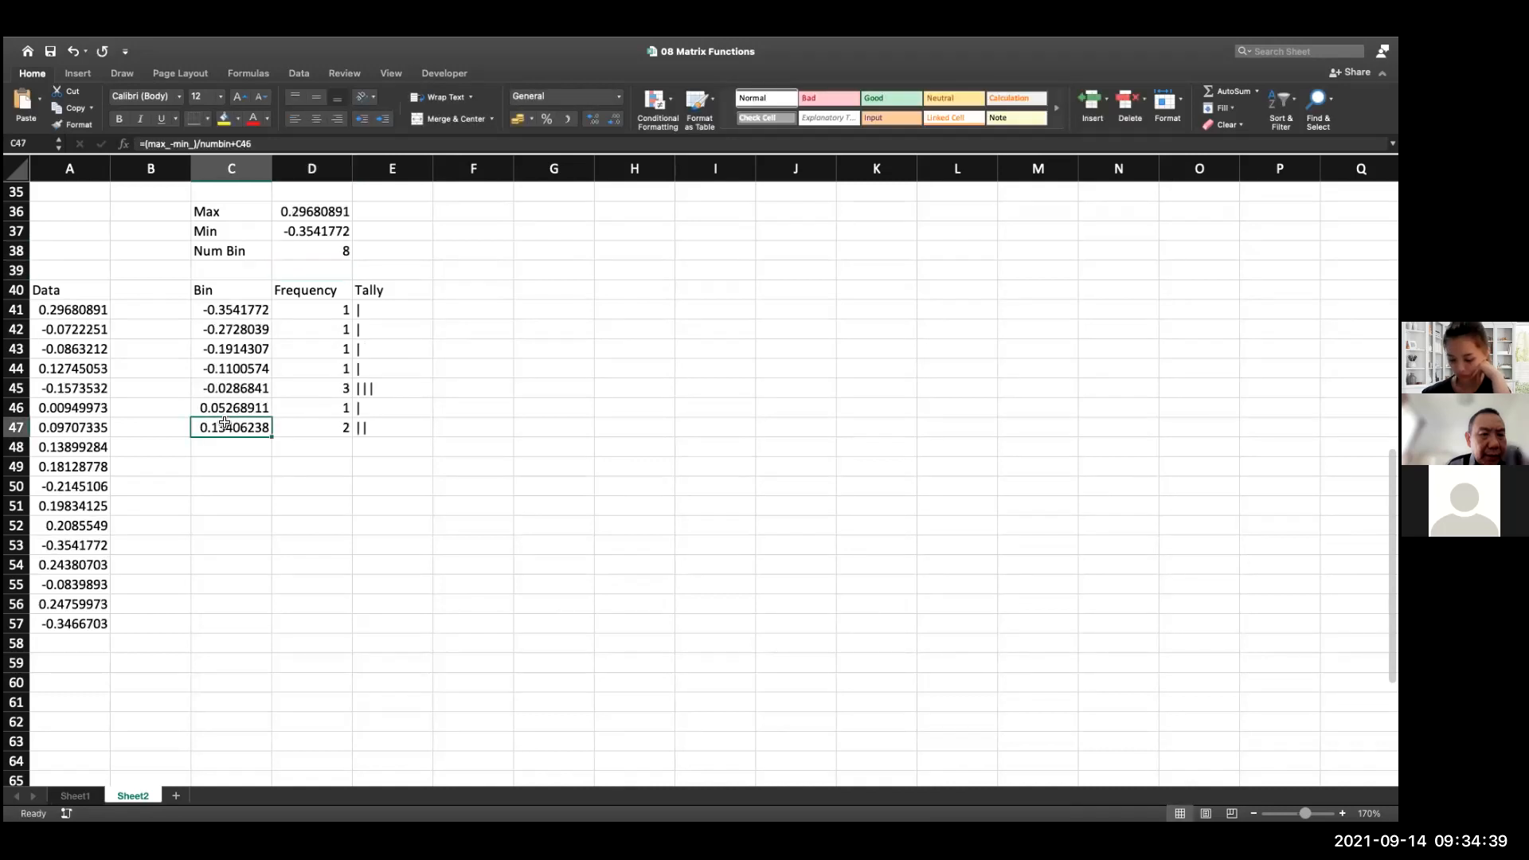
{"action": "left_click_drag", "start_coordinate": [271, 437], "coordinate": [272, 470]}
{"action": "left_click", "coordinate": [311, 468]}
Try to clear cells D42 to D47, which are only part of the FREQUENCY array
{"action": "left_click", "coordinate": [339, 432]}
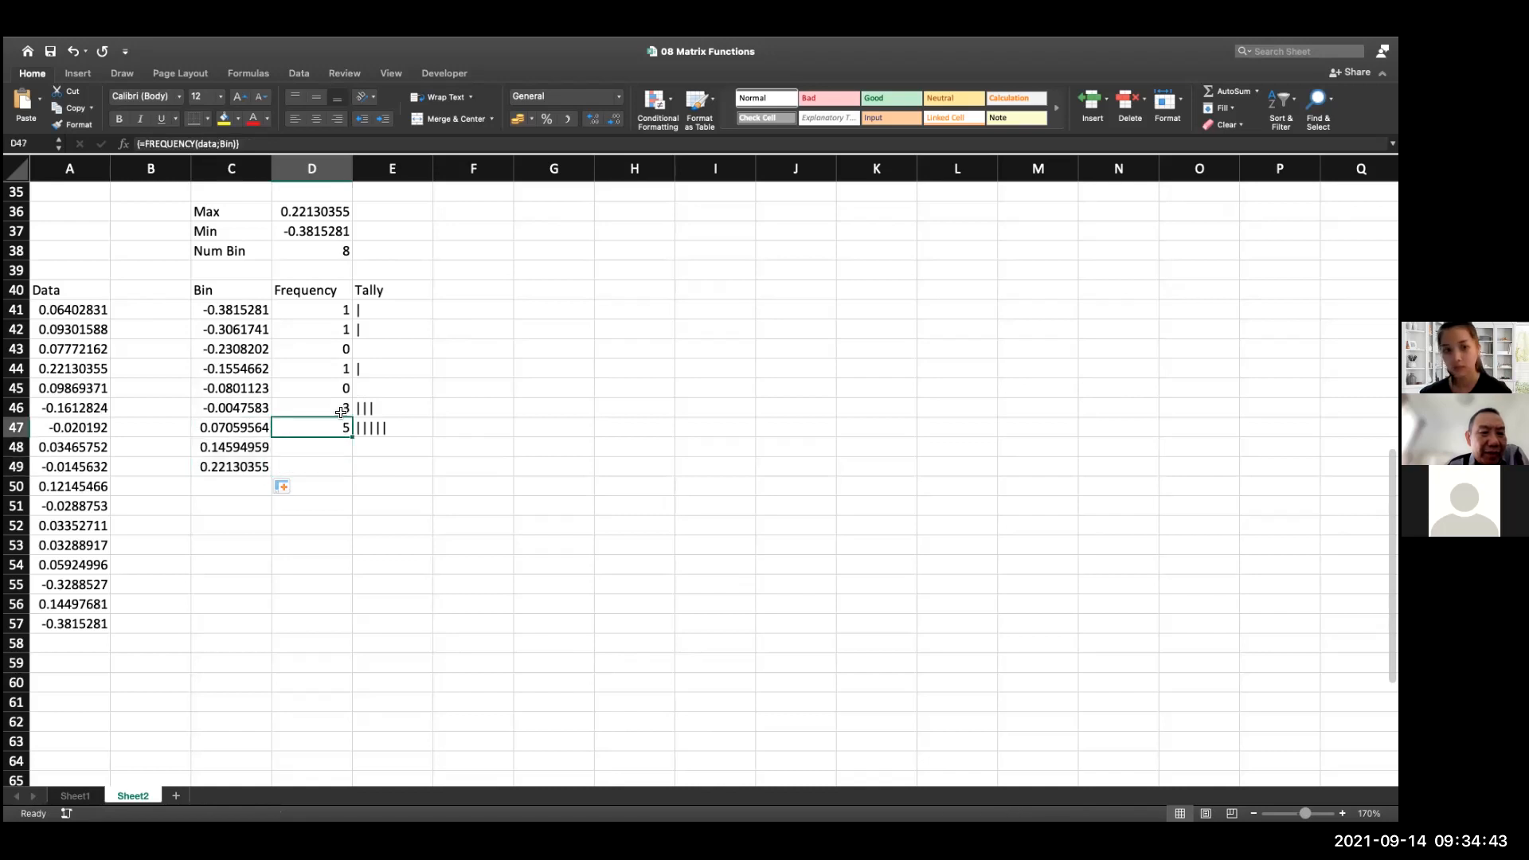
{"action": "key", "text": "shift+Down"}
{"action": "key", "text": "shift+Down"}
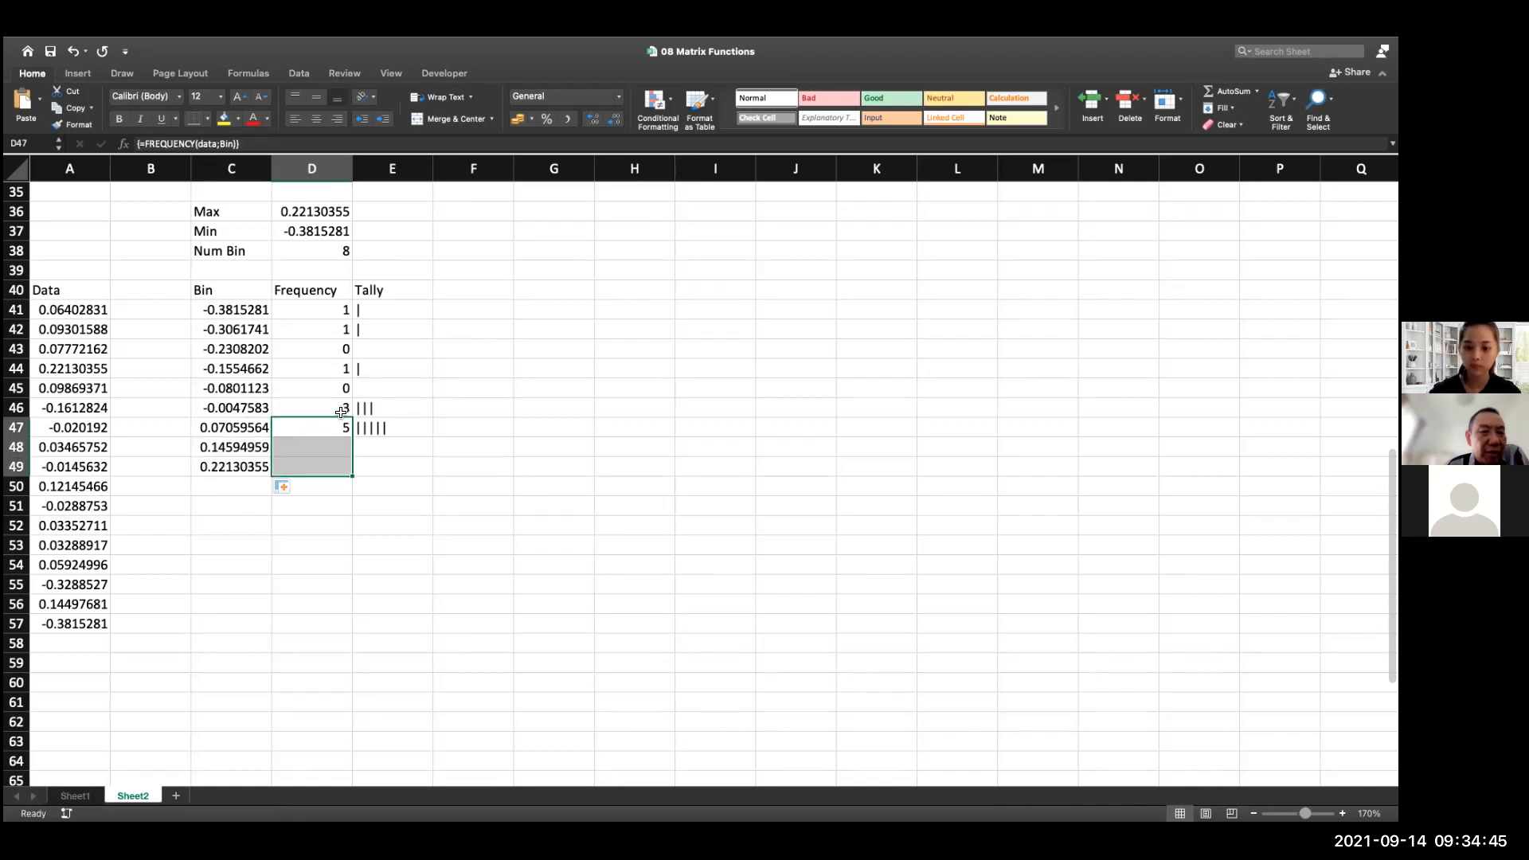
{"action": "left_click", "coordinate": [408, 374]}
{"action": "left_click_drag", "start_coordinate": [317, 330], "coordinate": [336, 428]}
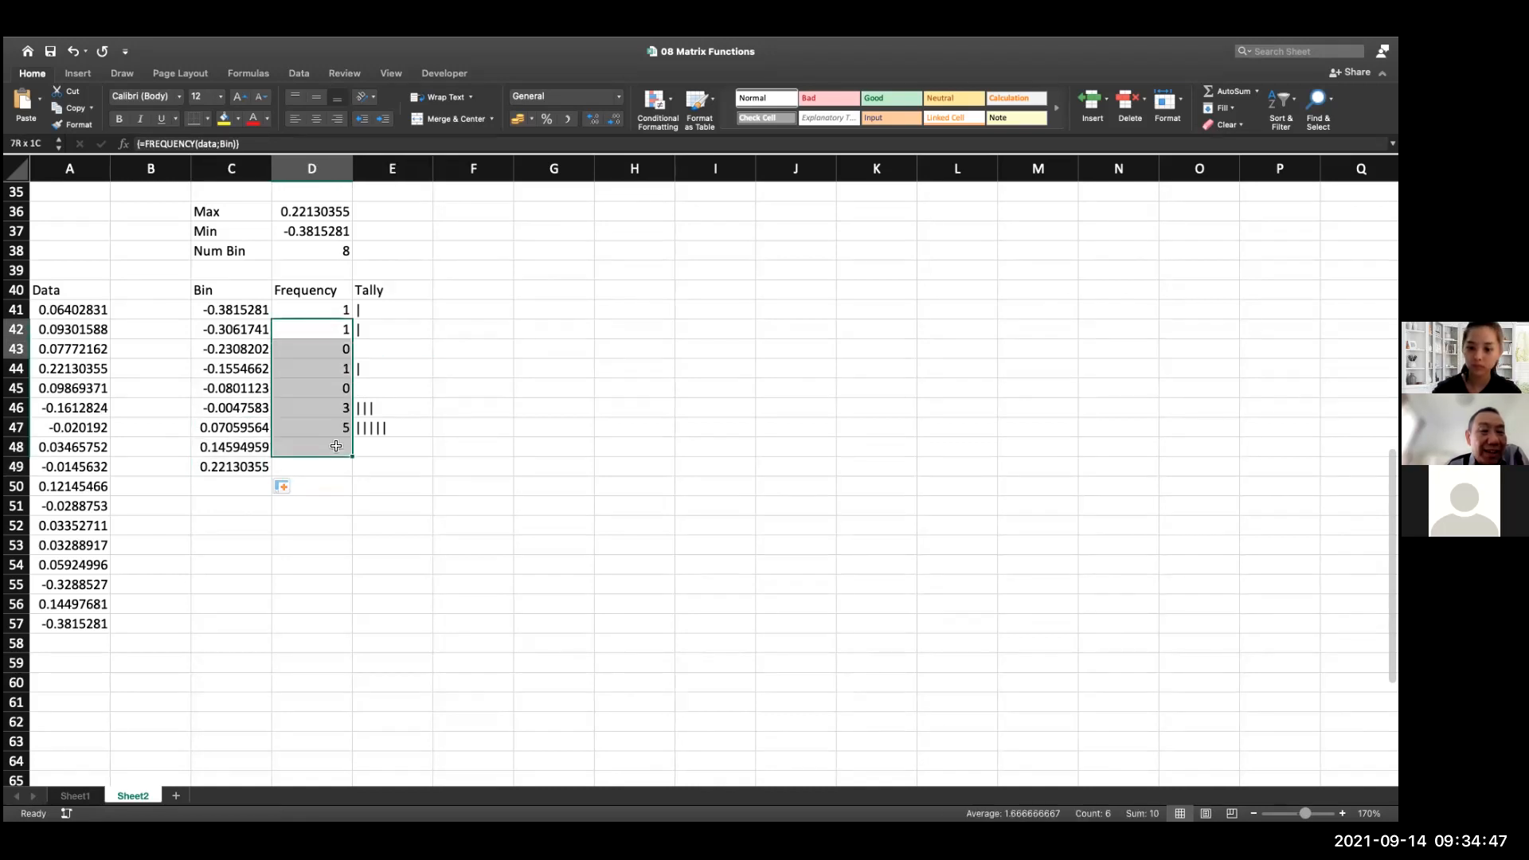
{"action": "key", "text": "Delete"}
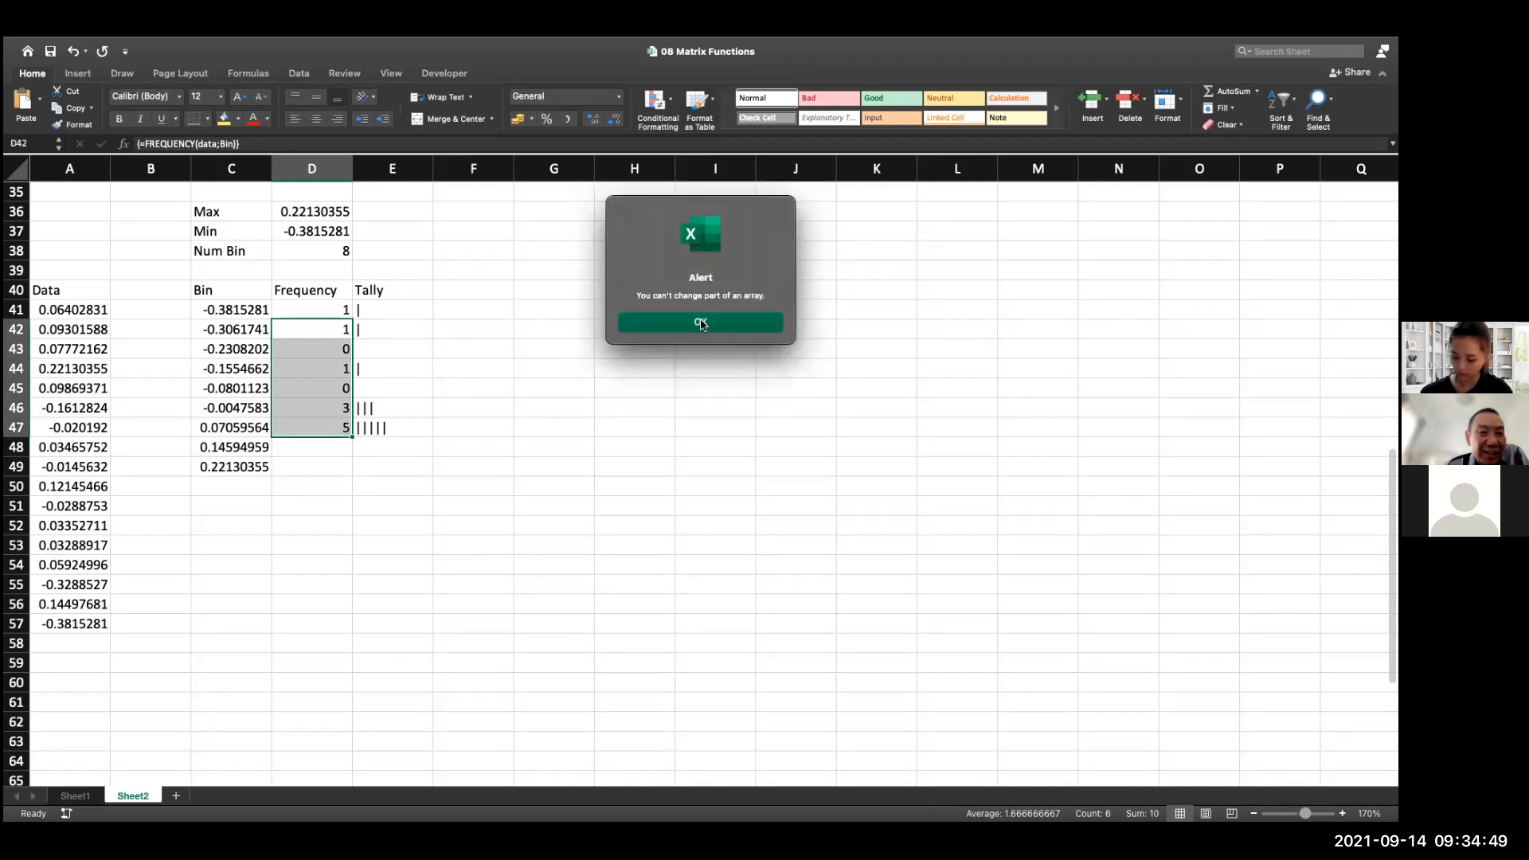
{"action": "left_click", "coordinate": [701, 323]}
{"action": "left_click", "coordinate": [365, 330]}
{"action": "left_click", "coordinate": [337, 330]}
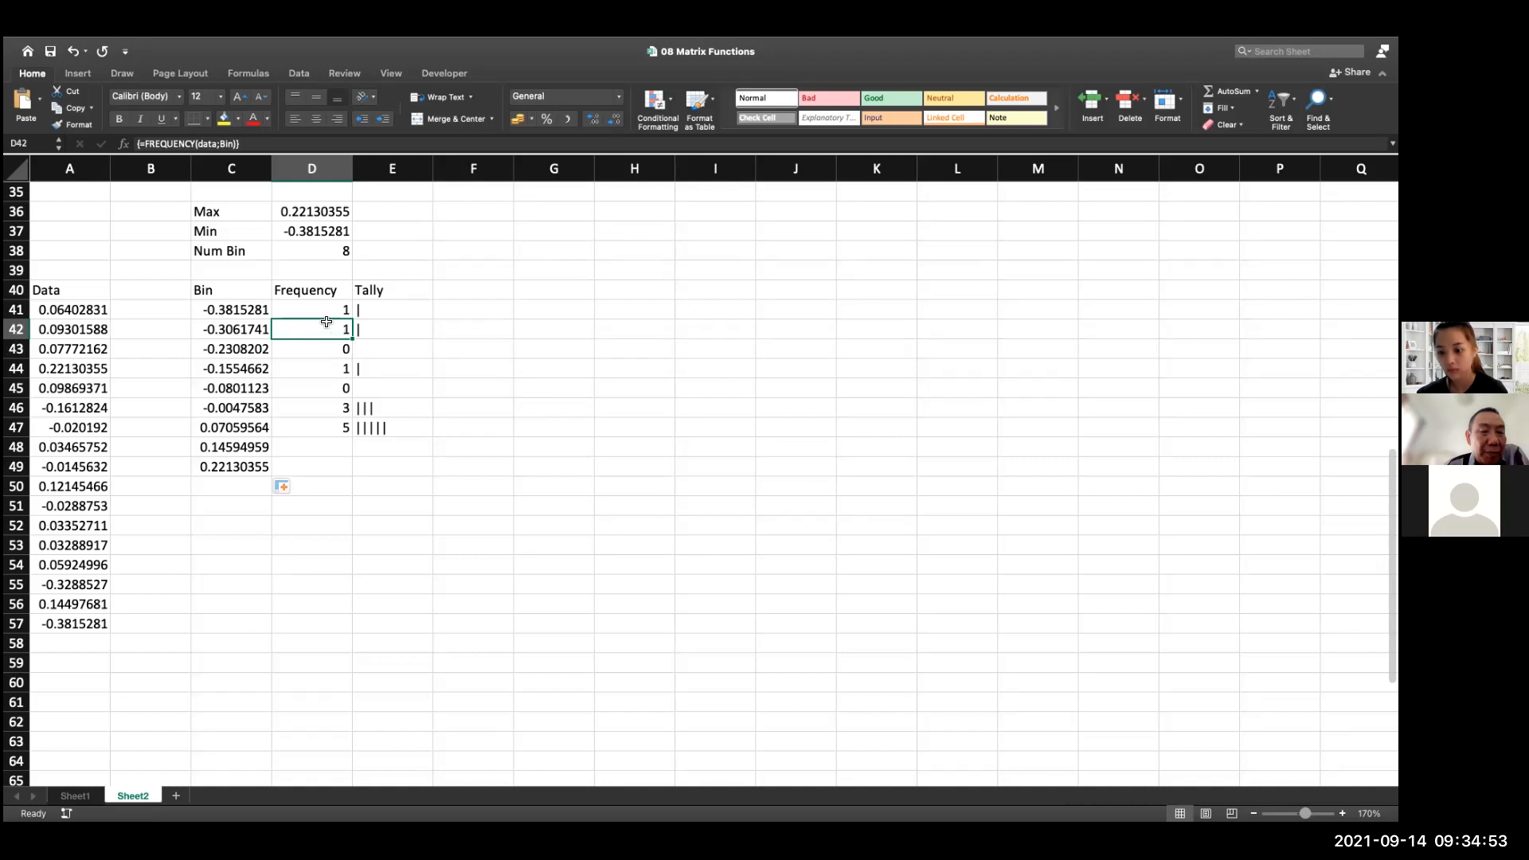
Copy the formula text =FREQUENCY(data;Bin) from cell D41
{"action": "left_click", "coordinate": [330, 310]}
{"action": "key", "text": "super+c"}
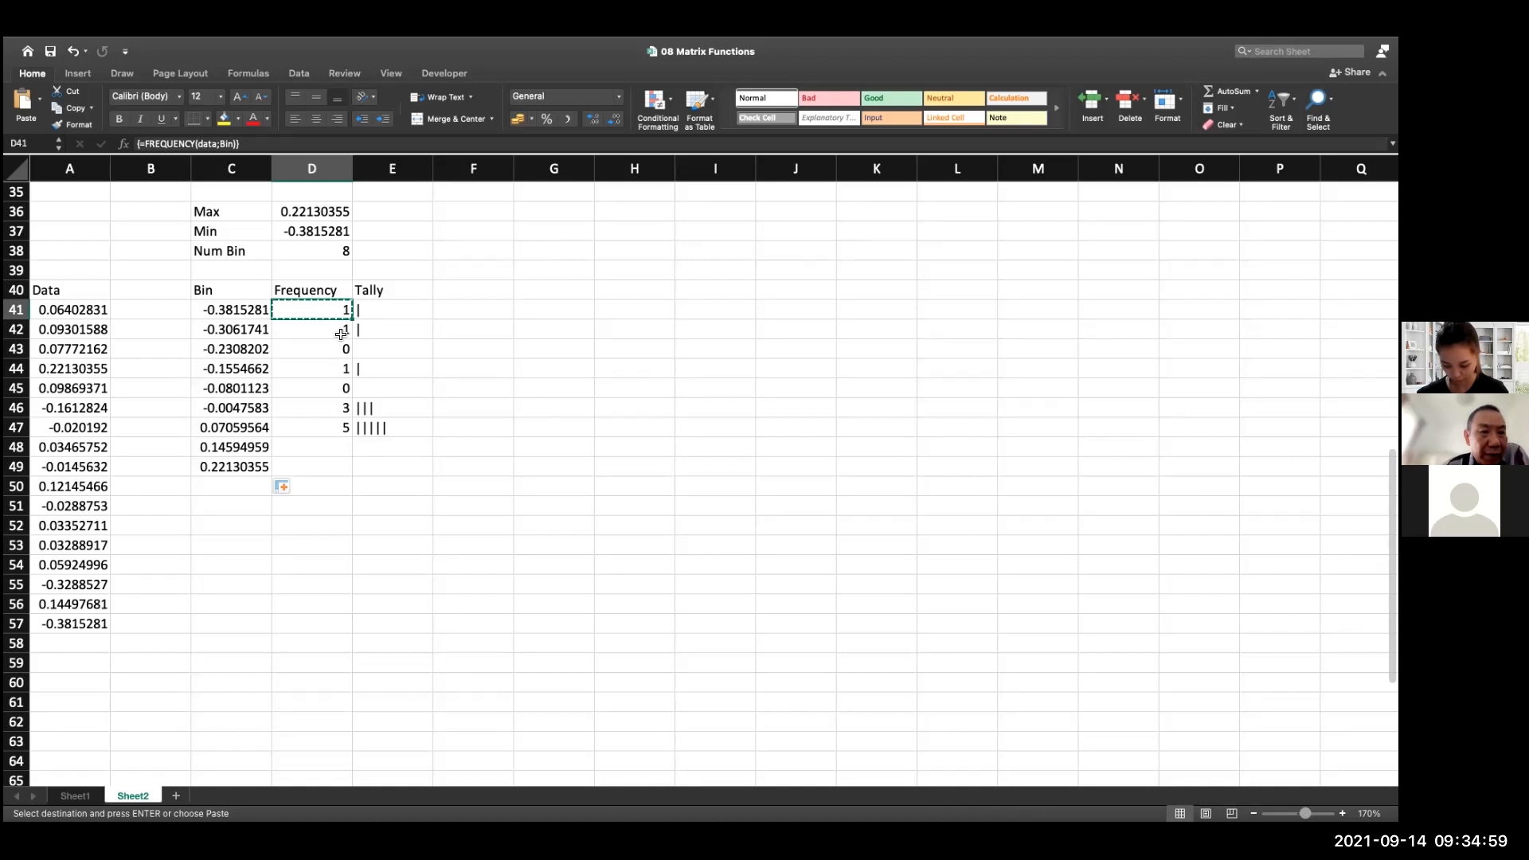
{"action": "double_click", "coordinate": [234, 144]}
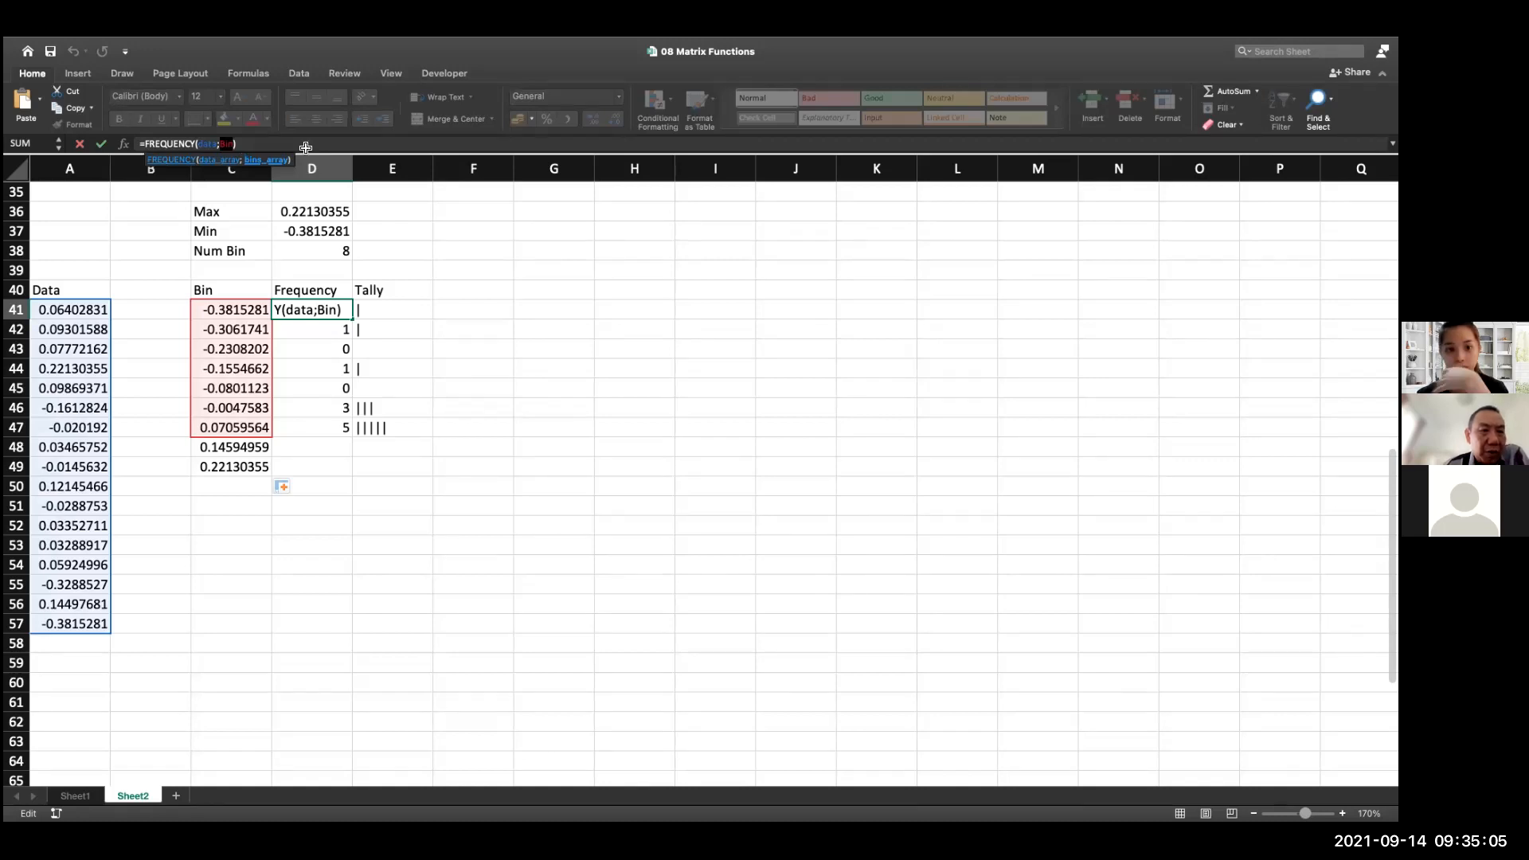
{"action": "key", "text": "ctrl+shift+Return"}
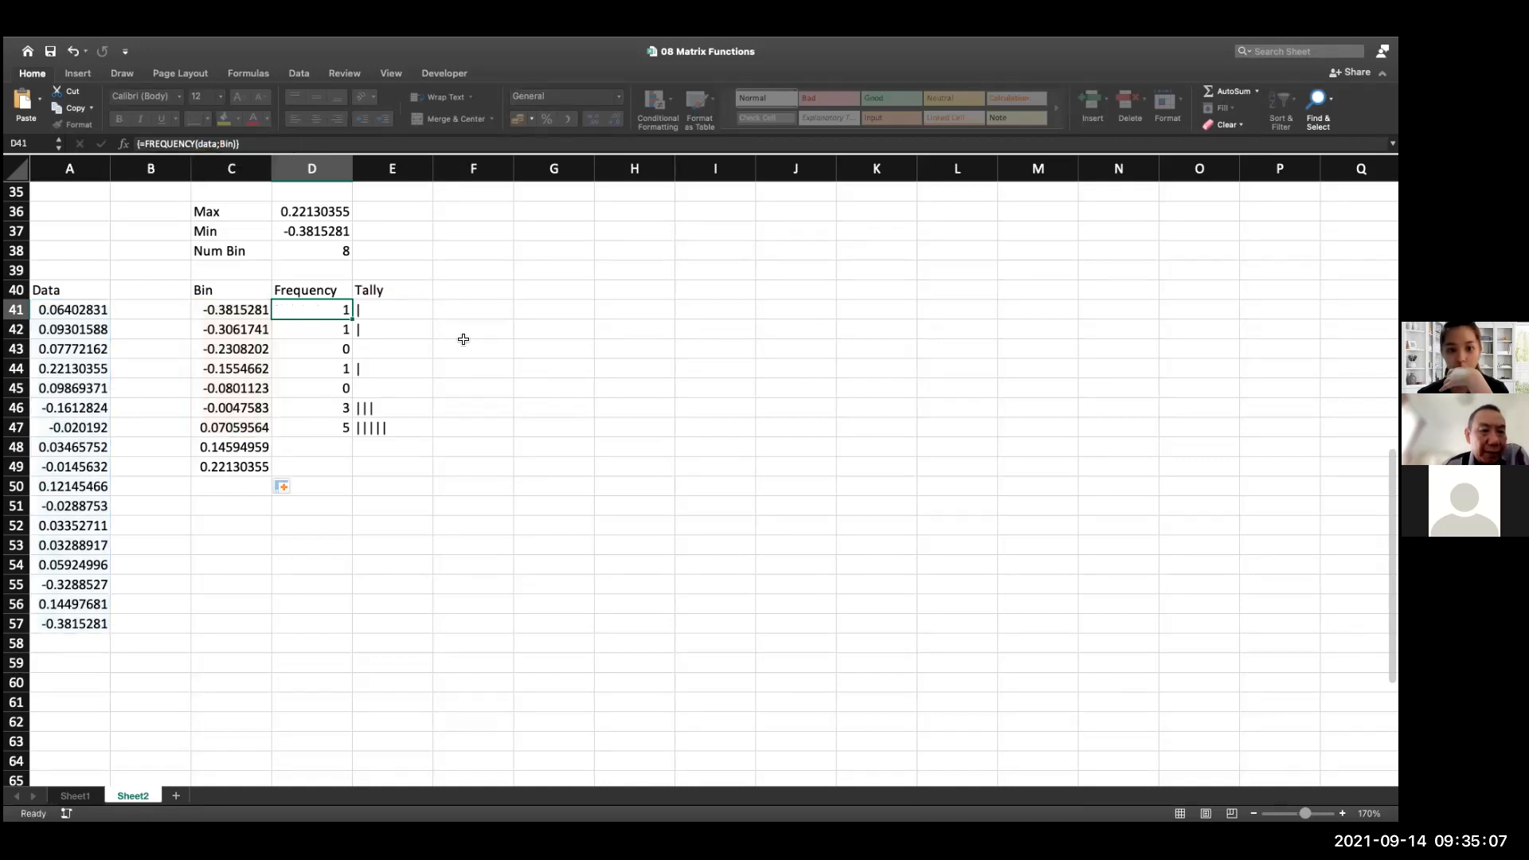
{"action": "left_click", "coordinate": [250, 143]}
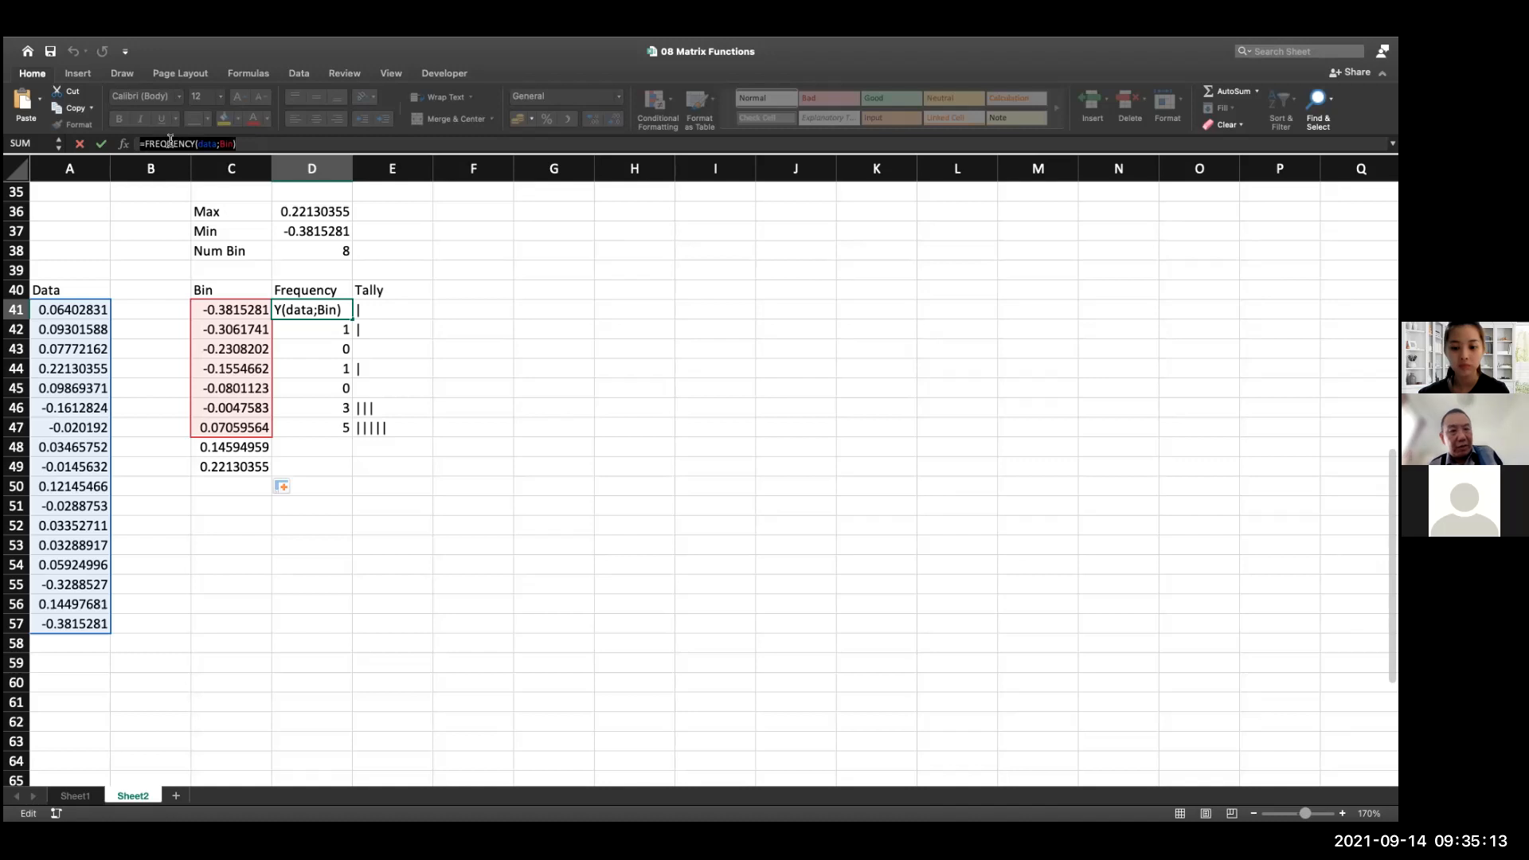
{"action": "key", "text": "ctrl+shift+Return"}
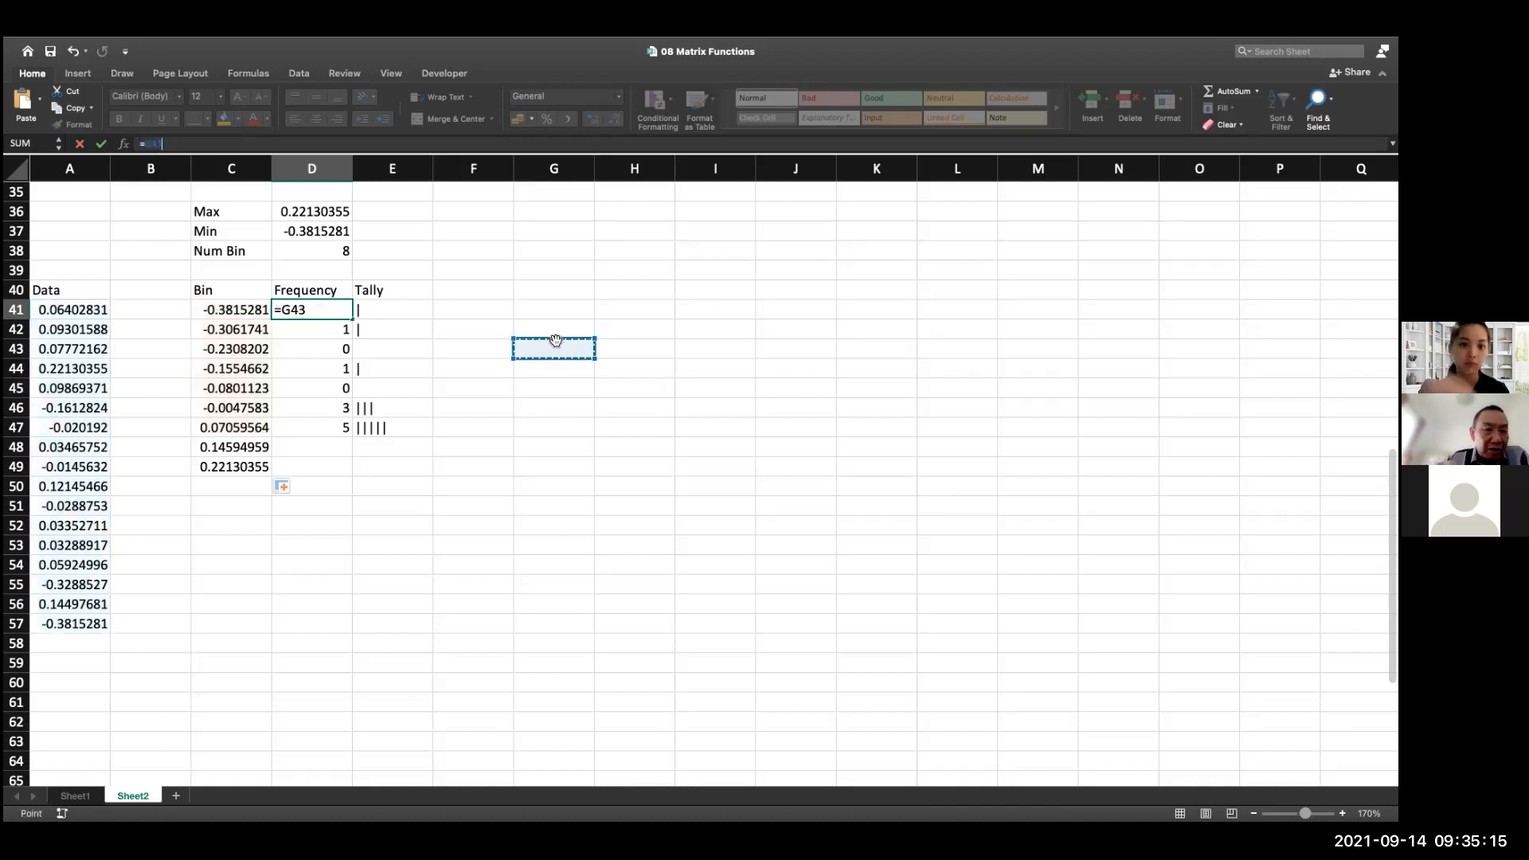
Clear the whole frequency array in D41:D47 and paste =FREQUENCY(data;Bin) into D41
{"action": "left_click_drag", "start_coordinate": [327, 310], "coordinate": [332, 432]}
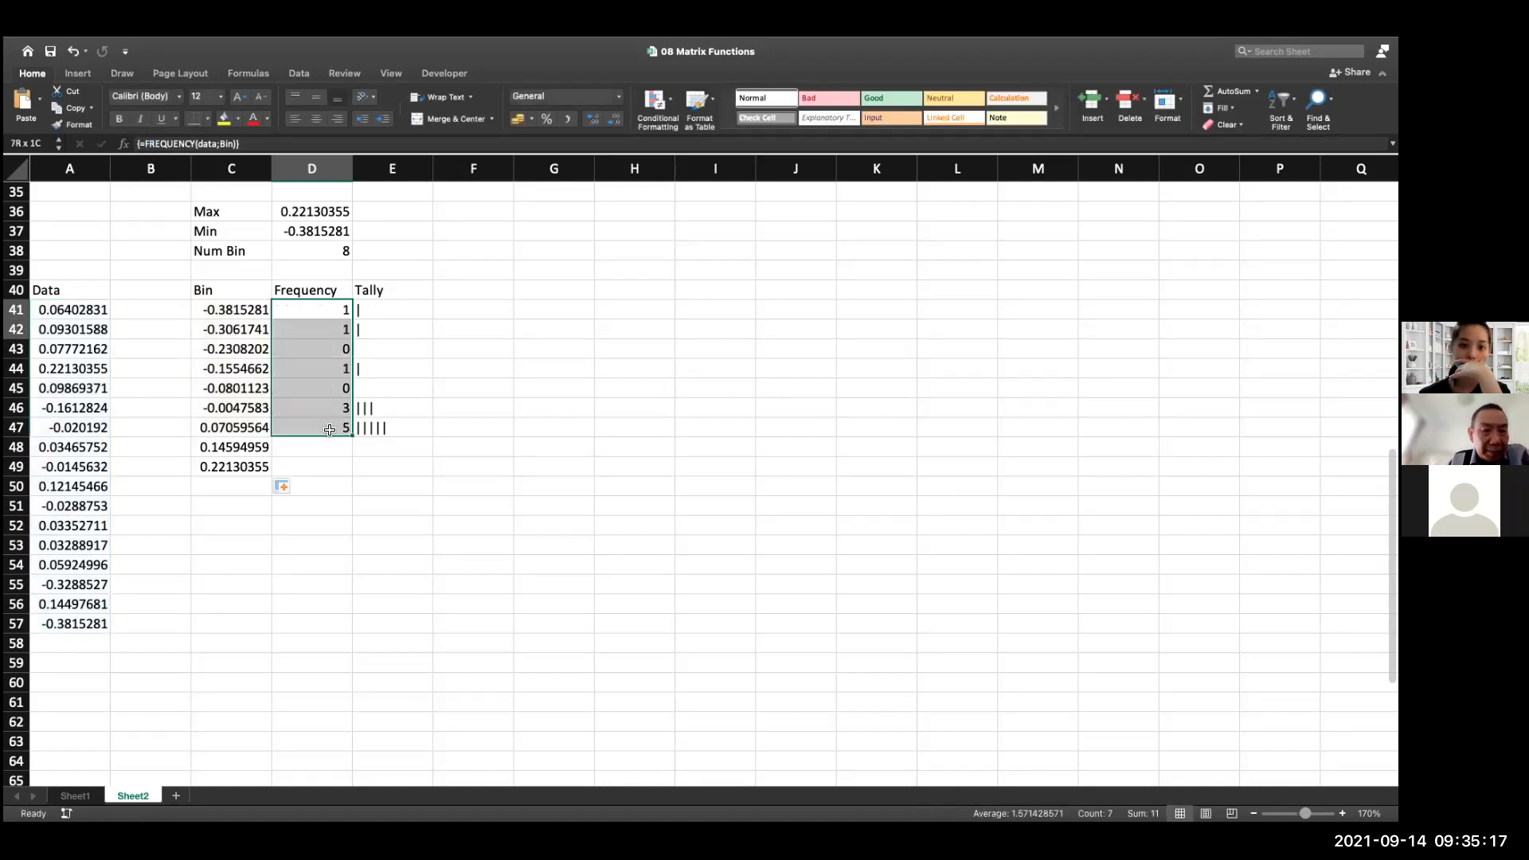
{"action": "key", "text": "Delete"}
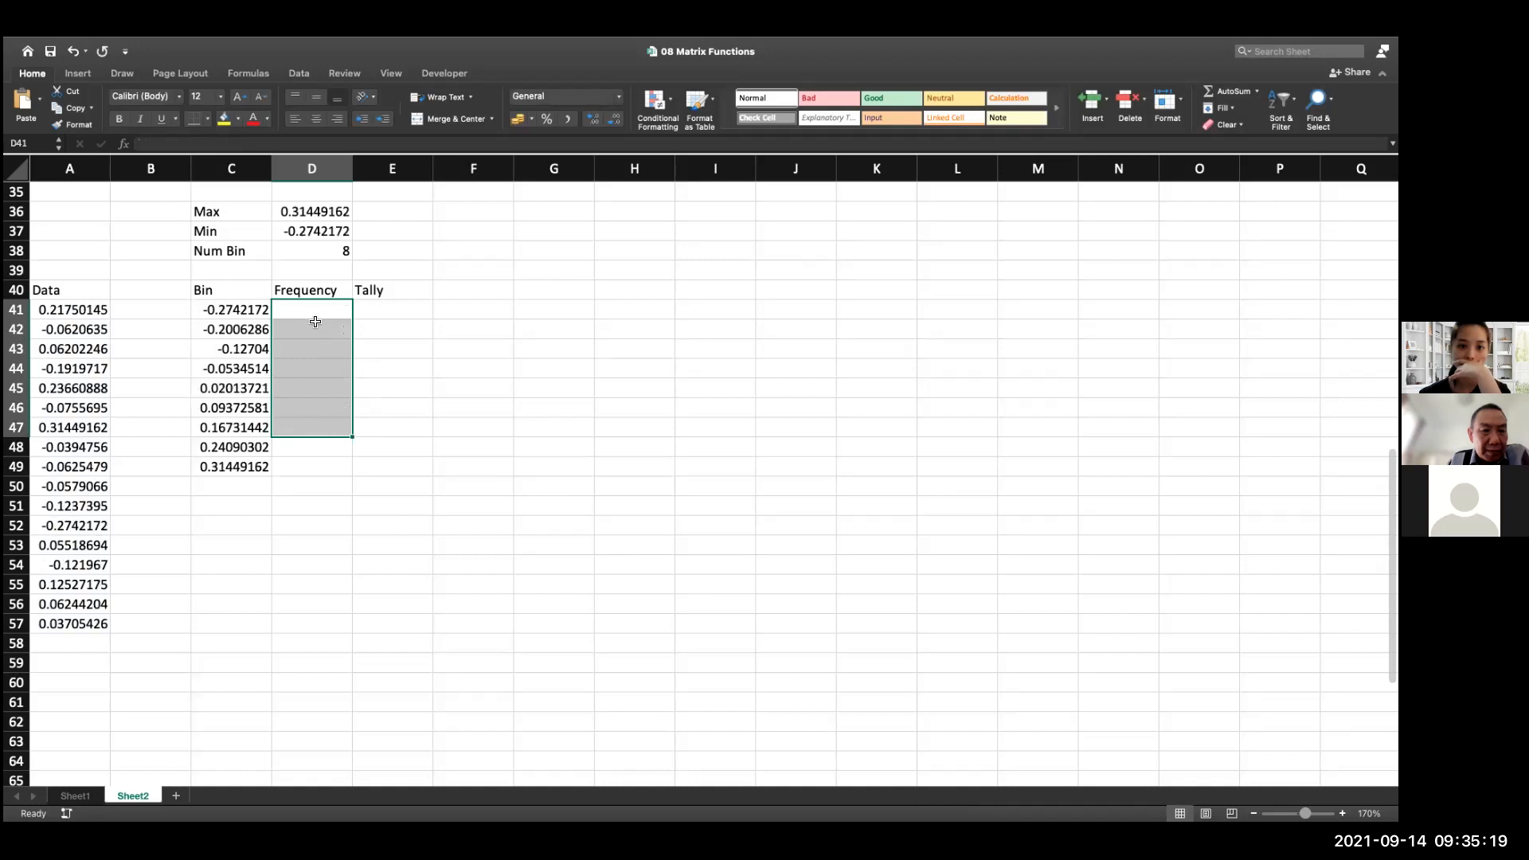
{"action": "left_click", "coordinate": [311, 313]}
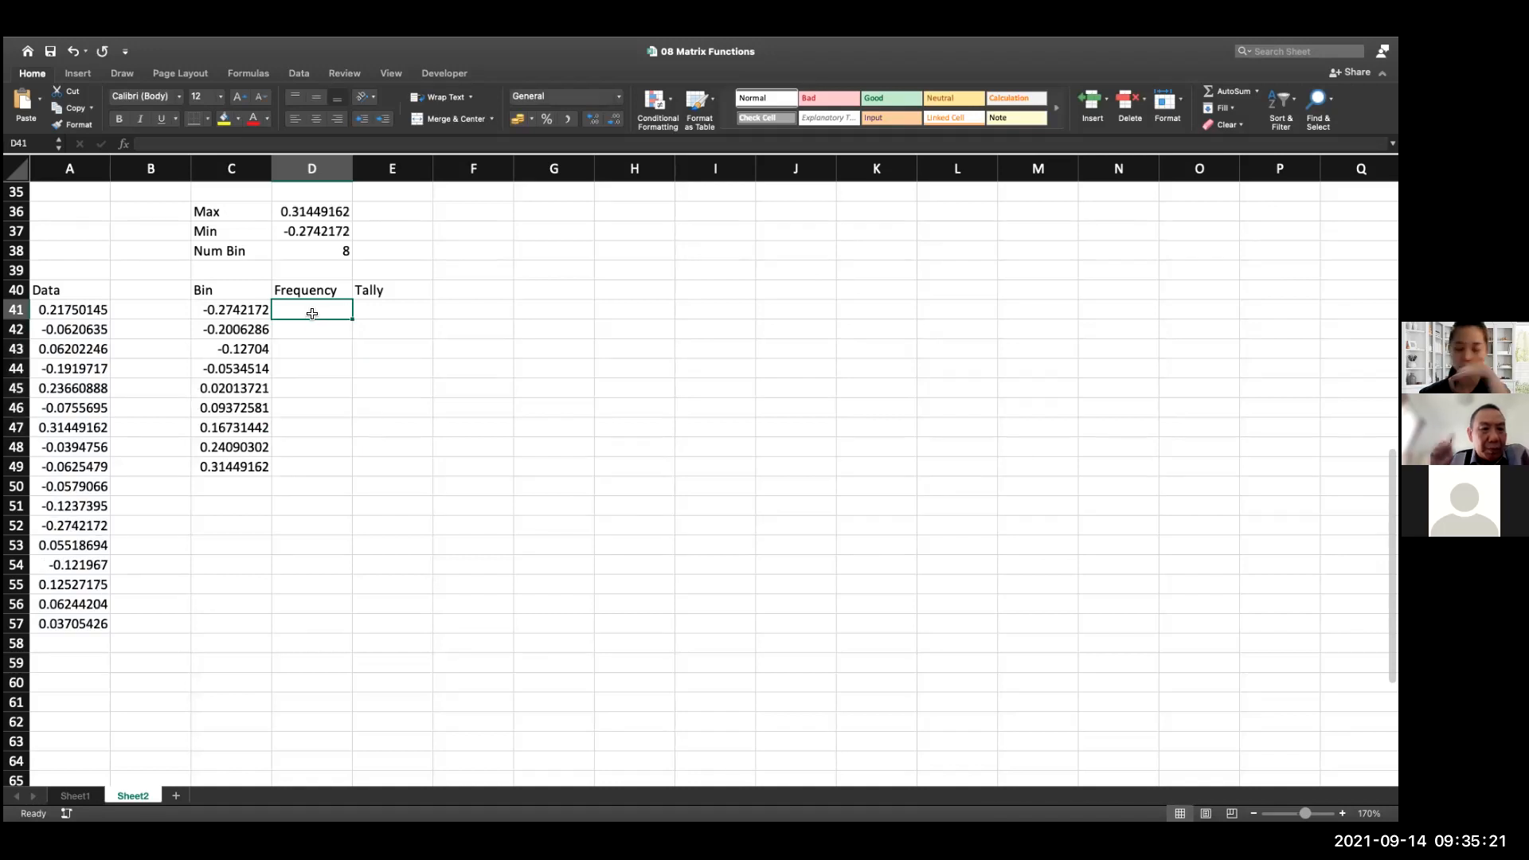
{"action": "key", "text": "ctrl+v"}
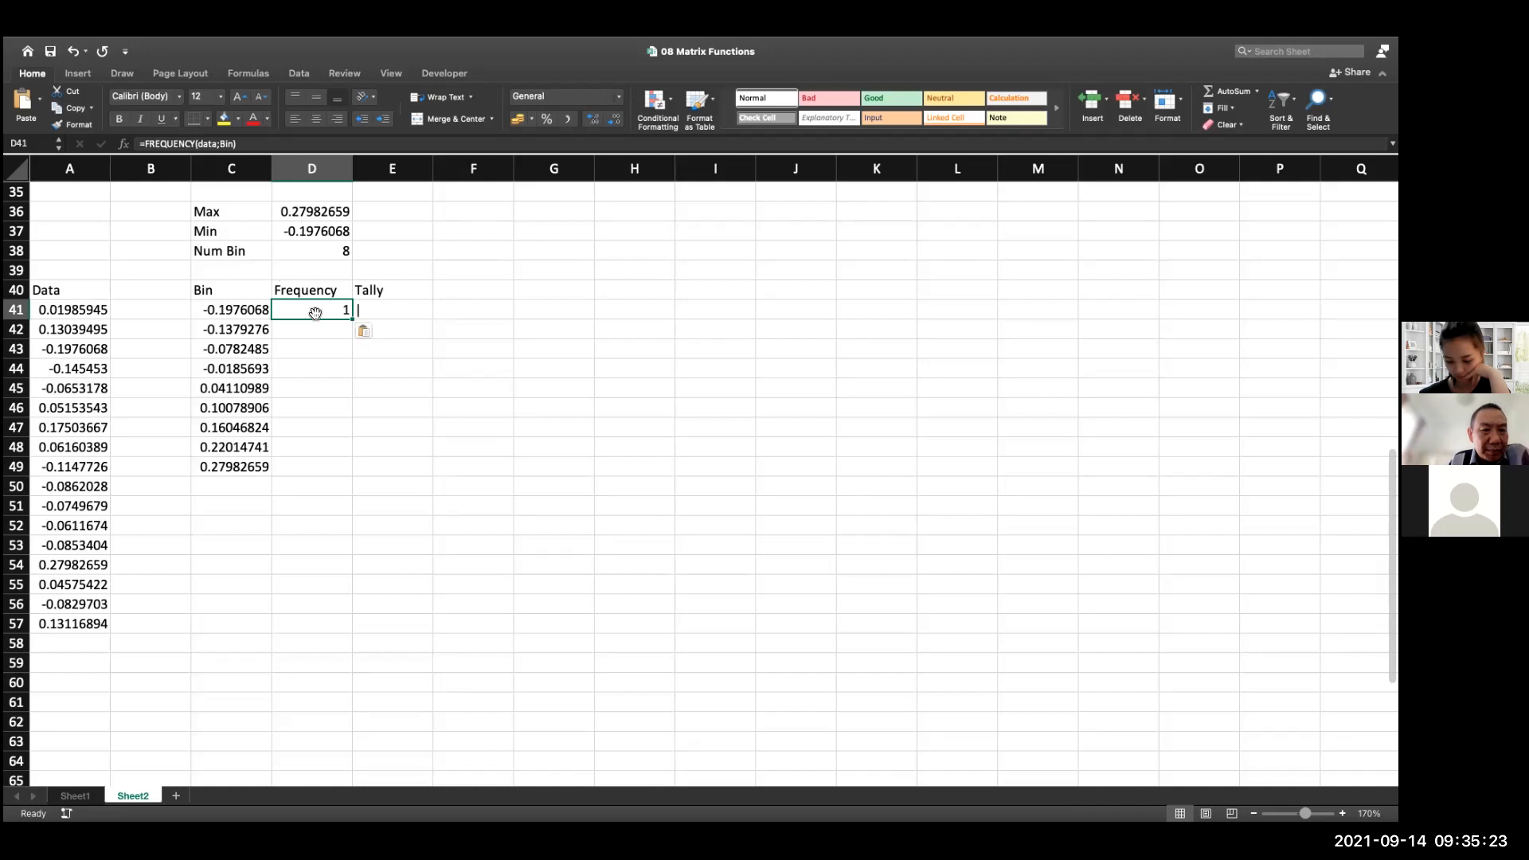
Enter =FREQUENCY(data;Bin) as an array formula across D41 to D49
{"action": "key", "text": "shift+Down"}
{"action": "key", "text": "shift+Down"}
{"action": "key", "text": "shift+Down"}
{"action": "key", "text": "shift+Down"}
{"action": "key", "text": "shift+Down"}
{"action": "key", "text": "shift+Down"}
{"action": "key", "text": "shift+Down"}
{"action": "key", "text": "shift+Down"}
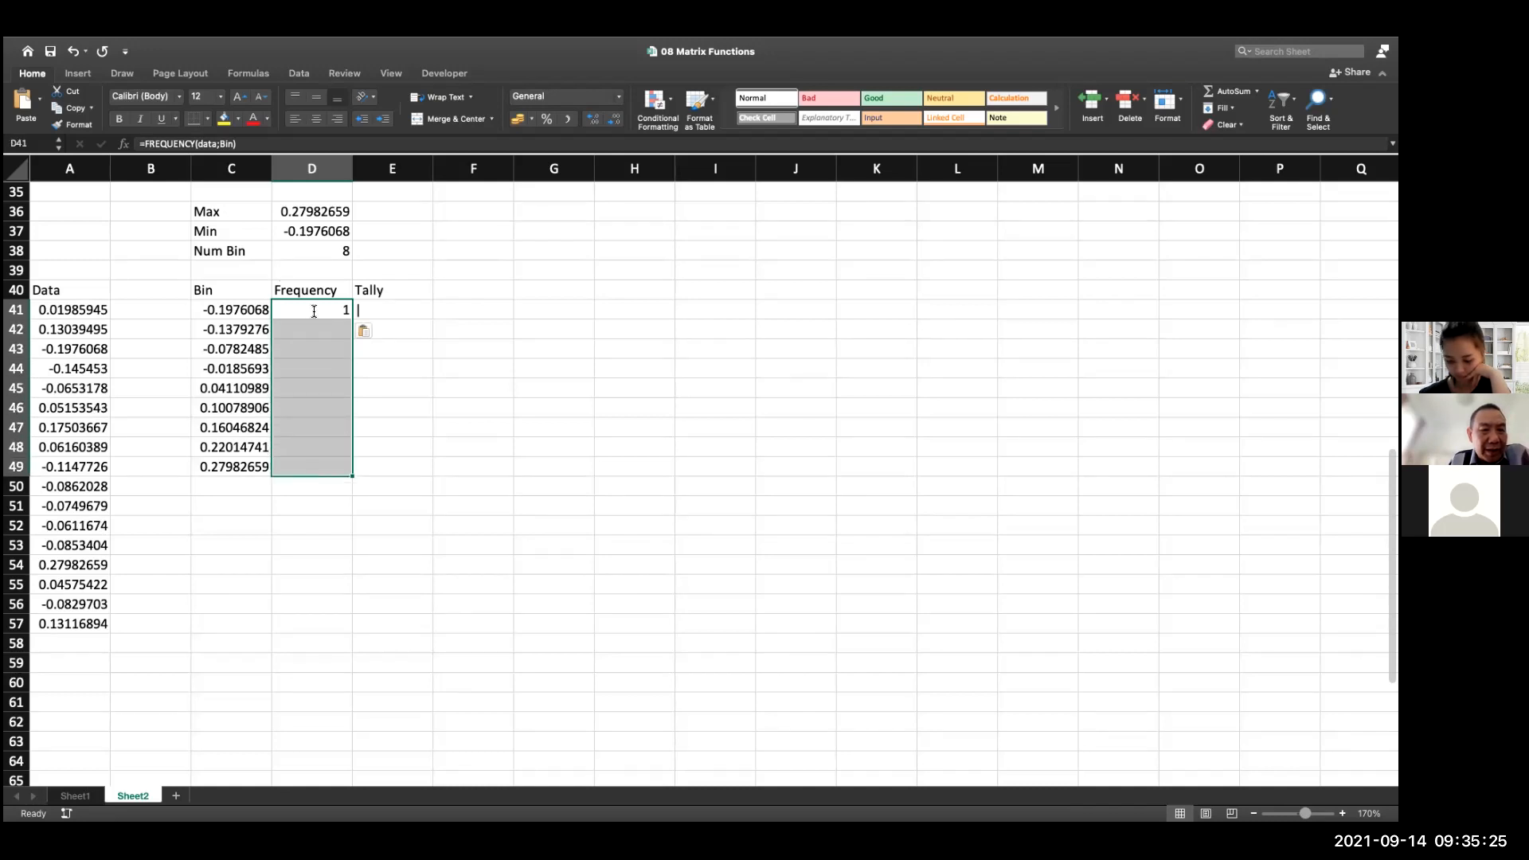
{"action": "key", "text": "F2"}
{"action": "key", "text": "ctrl+shift+Return"}
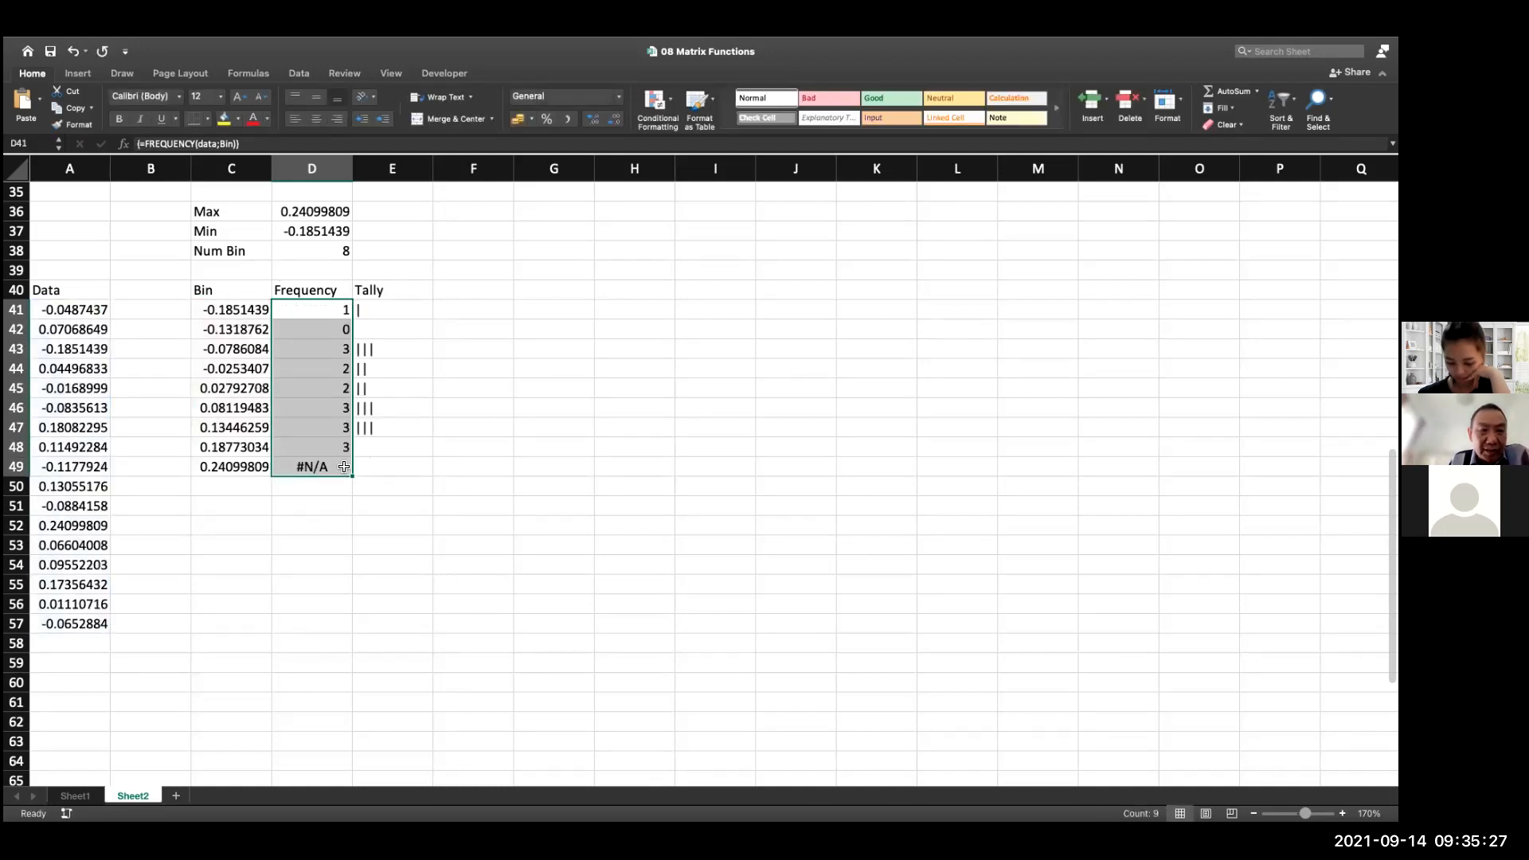
Inspect the ranges used by the FREQUENCY formula in D49 and try to assign the name Bin to C41:C49
{"action": "double_click", "coordinate": [343, 466]}
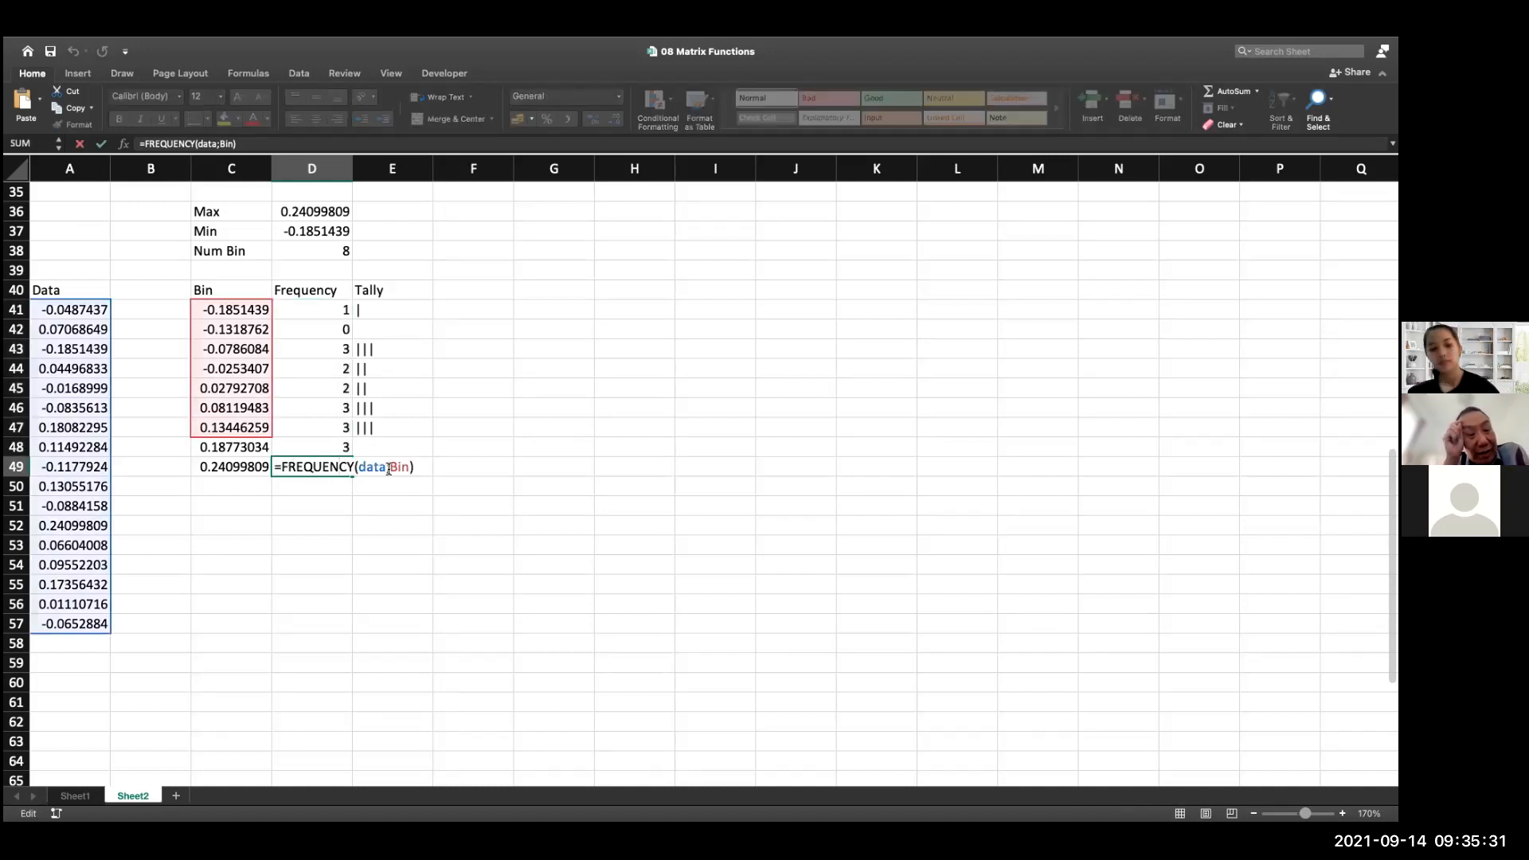
{"action": "key", "text": "Escape"}
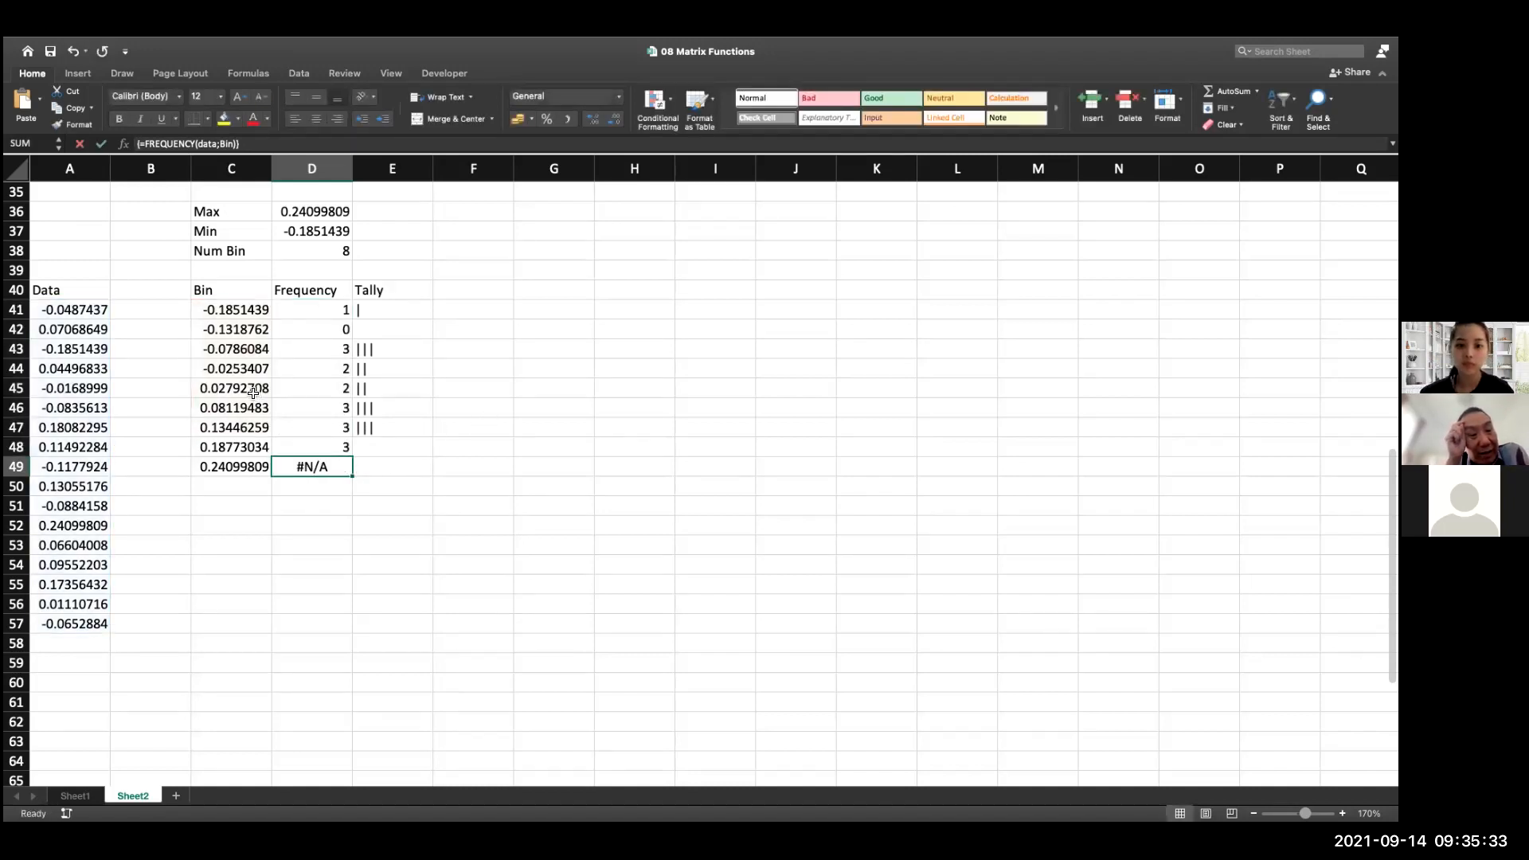
{"action": "left_click", "coordinate": [228, 313]}
{"action": "left_click_drag", "start_coordinate": [230, 314], "coordinate": [231, 468]}
{"action": "left_click", "coordinate": [32, 142]}
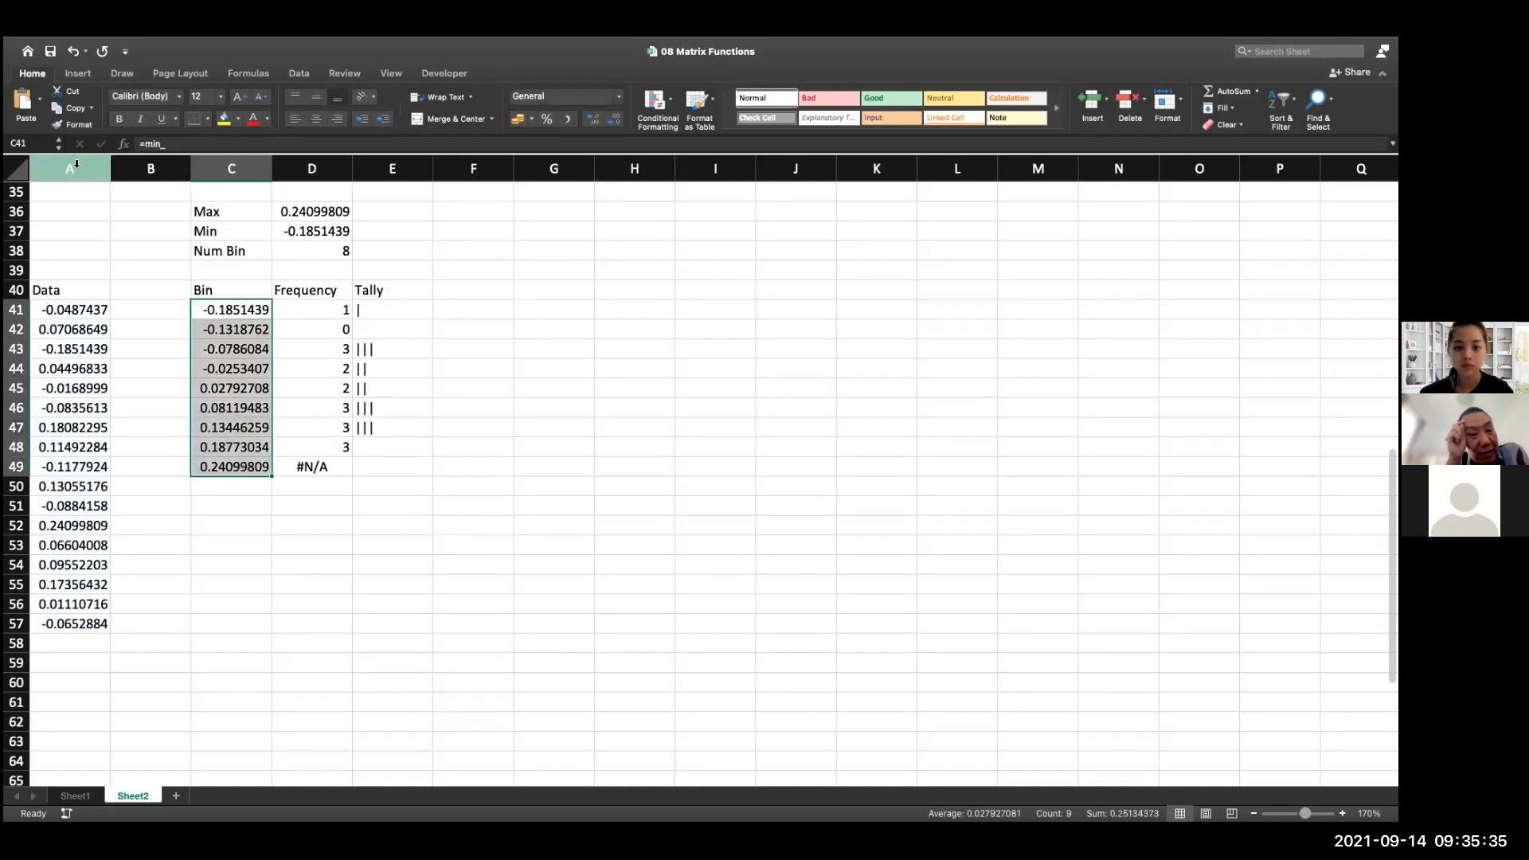
{"action": "type", "text": "B"}
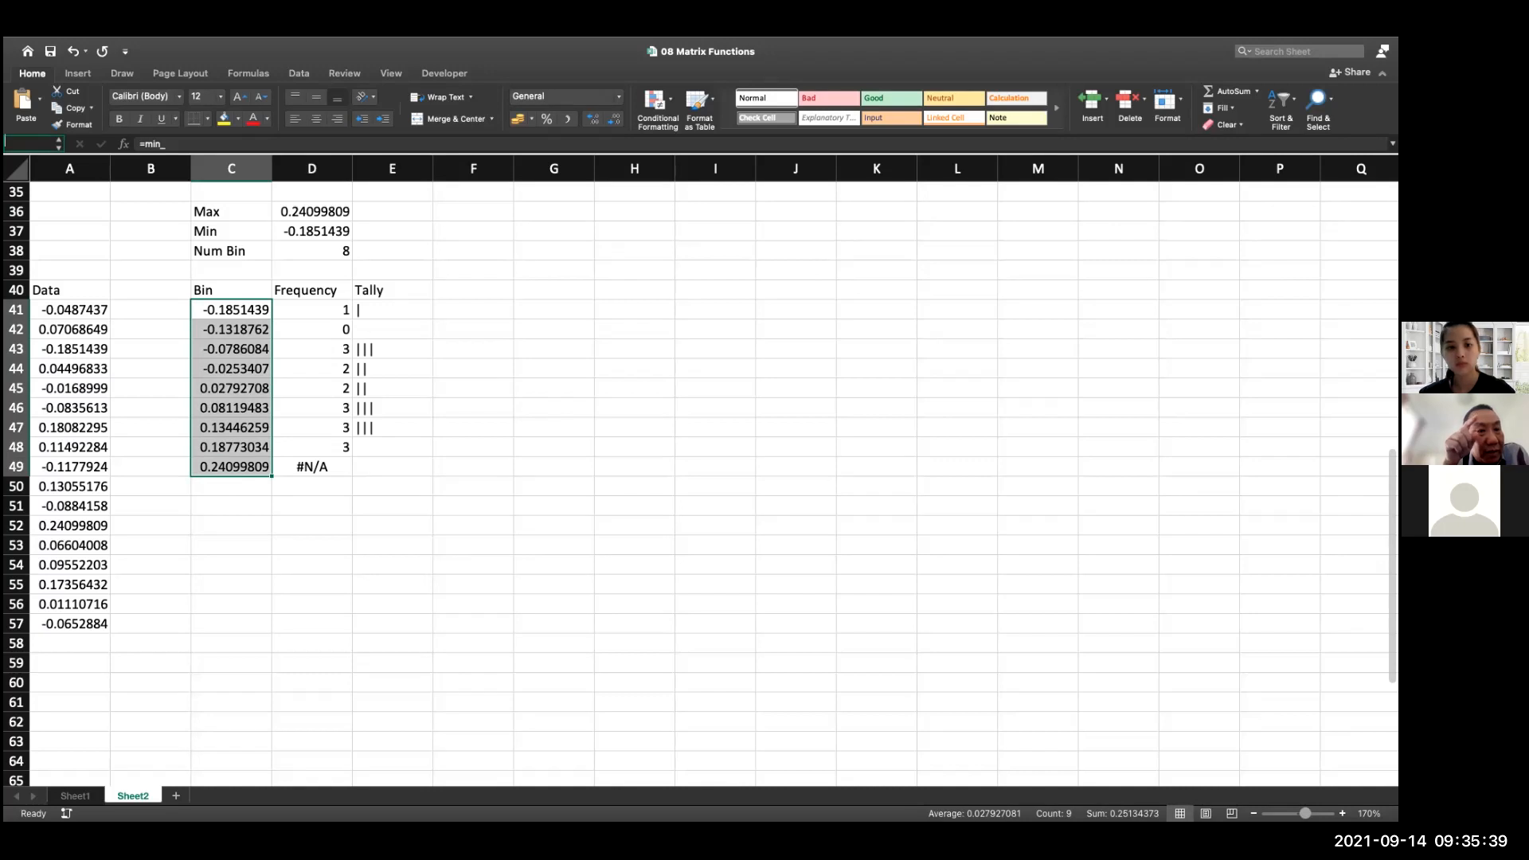
{"action": "key", "text": "shift+Up"}
{"action": "key", "text": "shift+Up"}
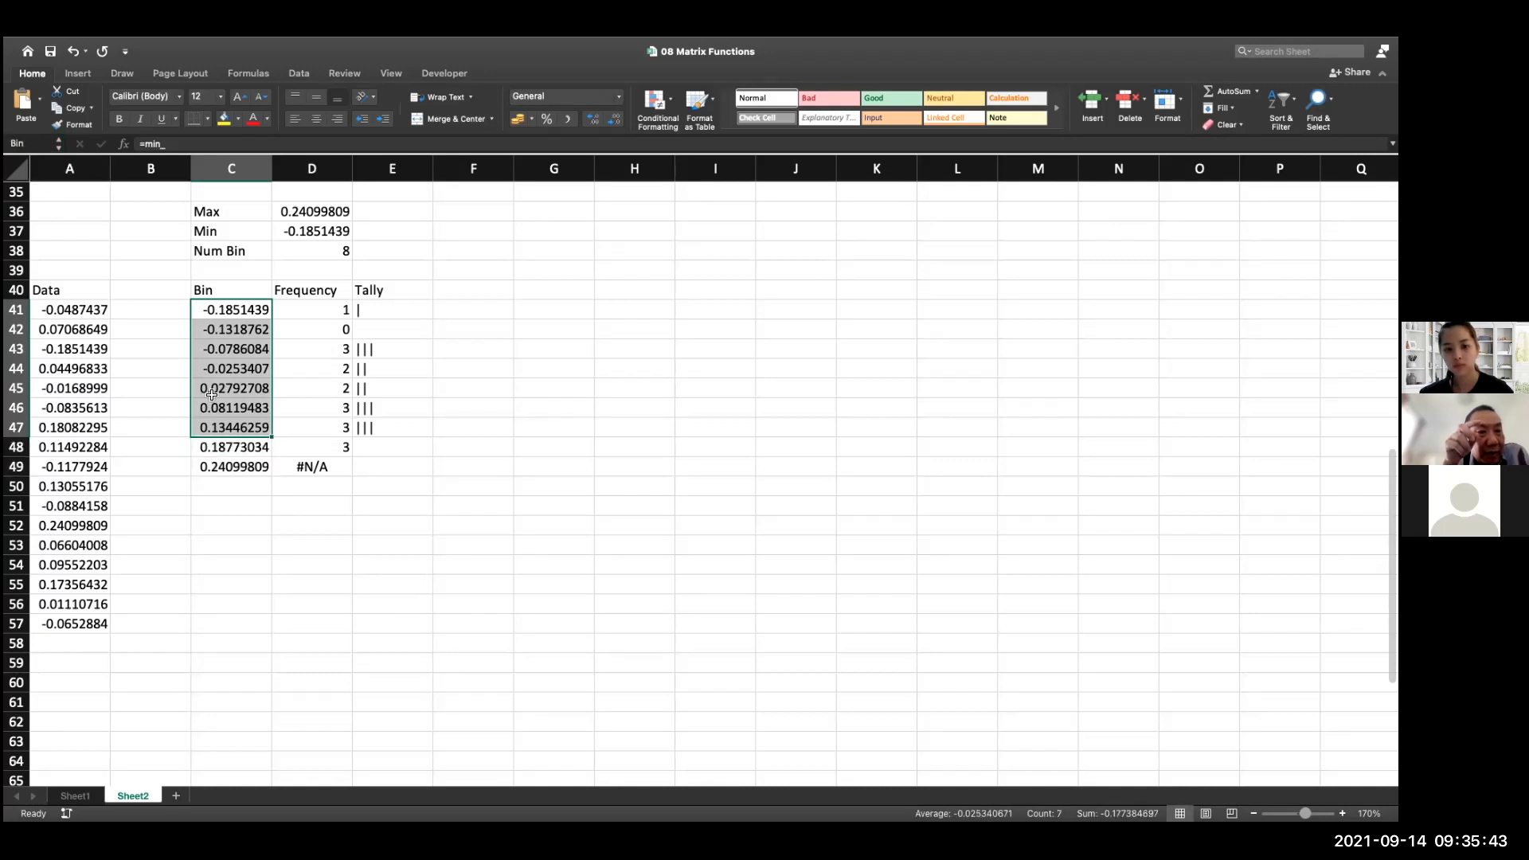
Check which cells the name Bin covers in the FREQUENCY formula in D49
{"action": "double_click", "coordinate": [339, 473]}
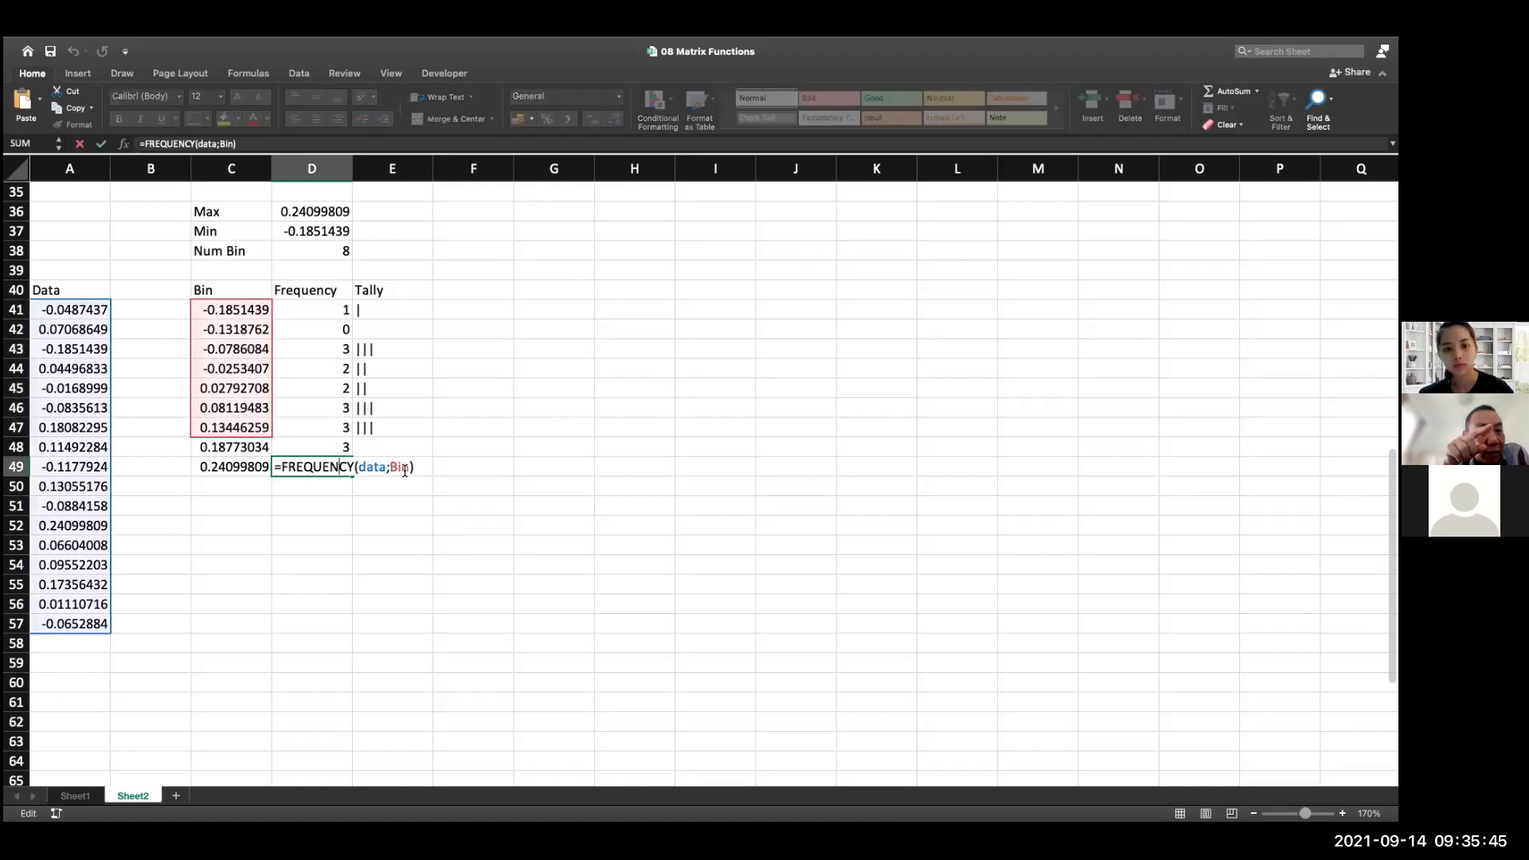
{"action": "left_click_drag", "start_coordinate": [474, 365], "coordinate": [460, 348]}
{"action": "key", "text": "Escape"}
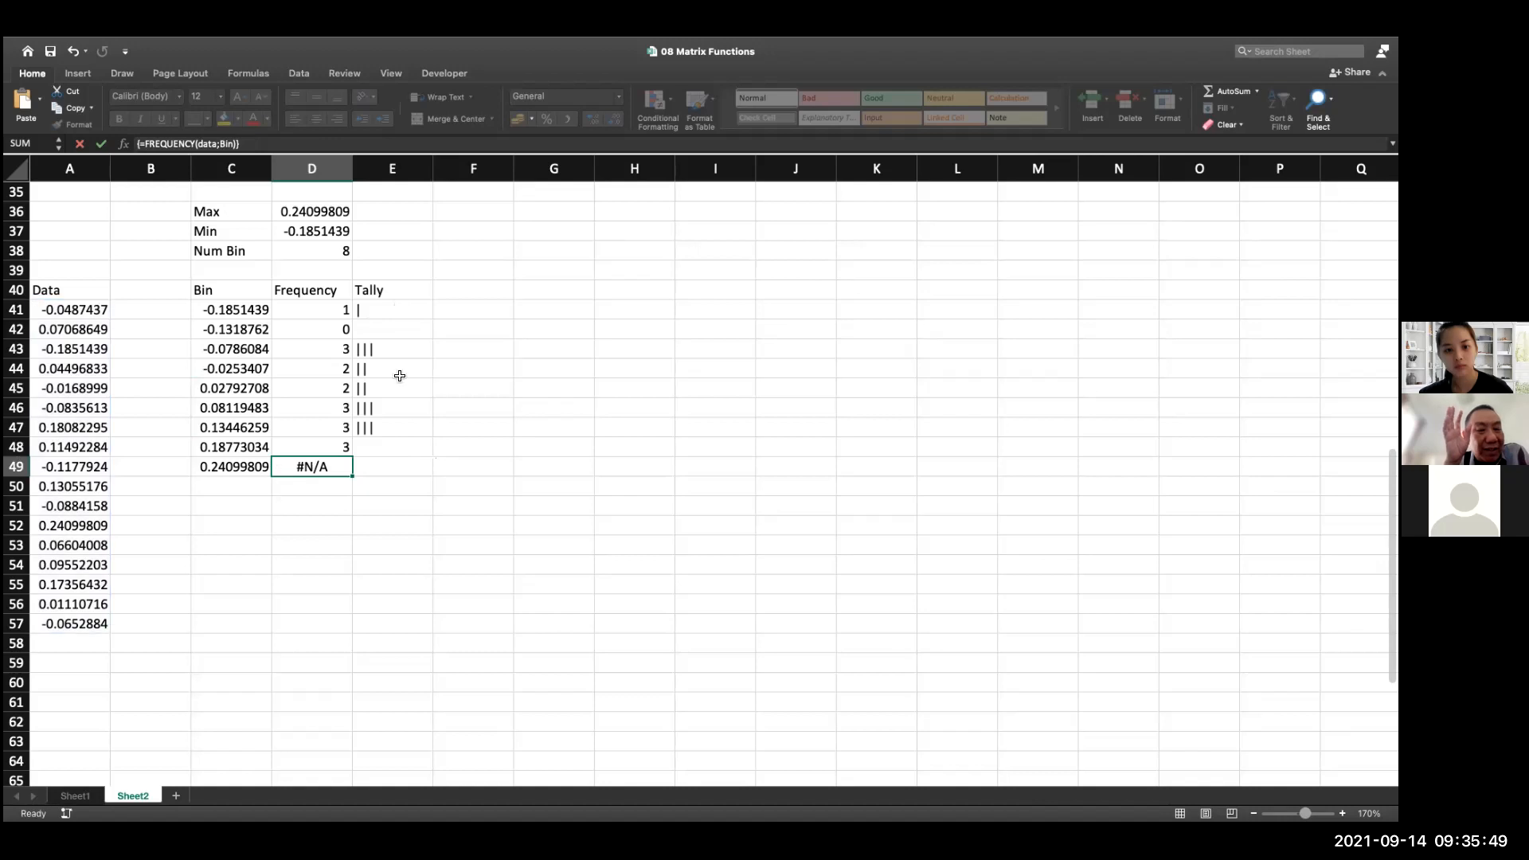
Redefine the workbook name Bin to refer to =Sheet2!$C$41:$C$49
{"action": "left_click", "coordinate": [247, 73]}
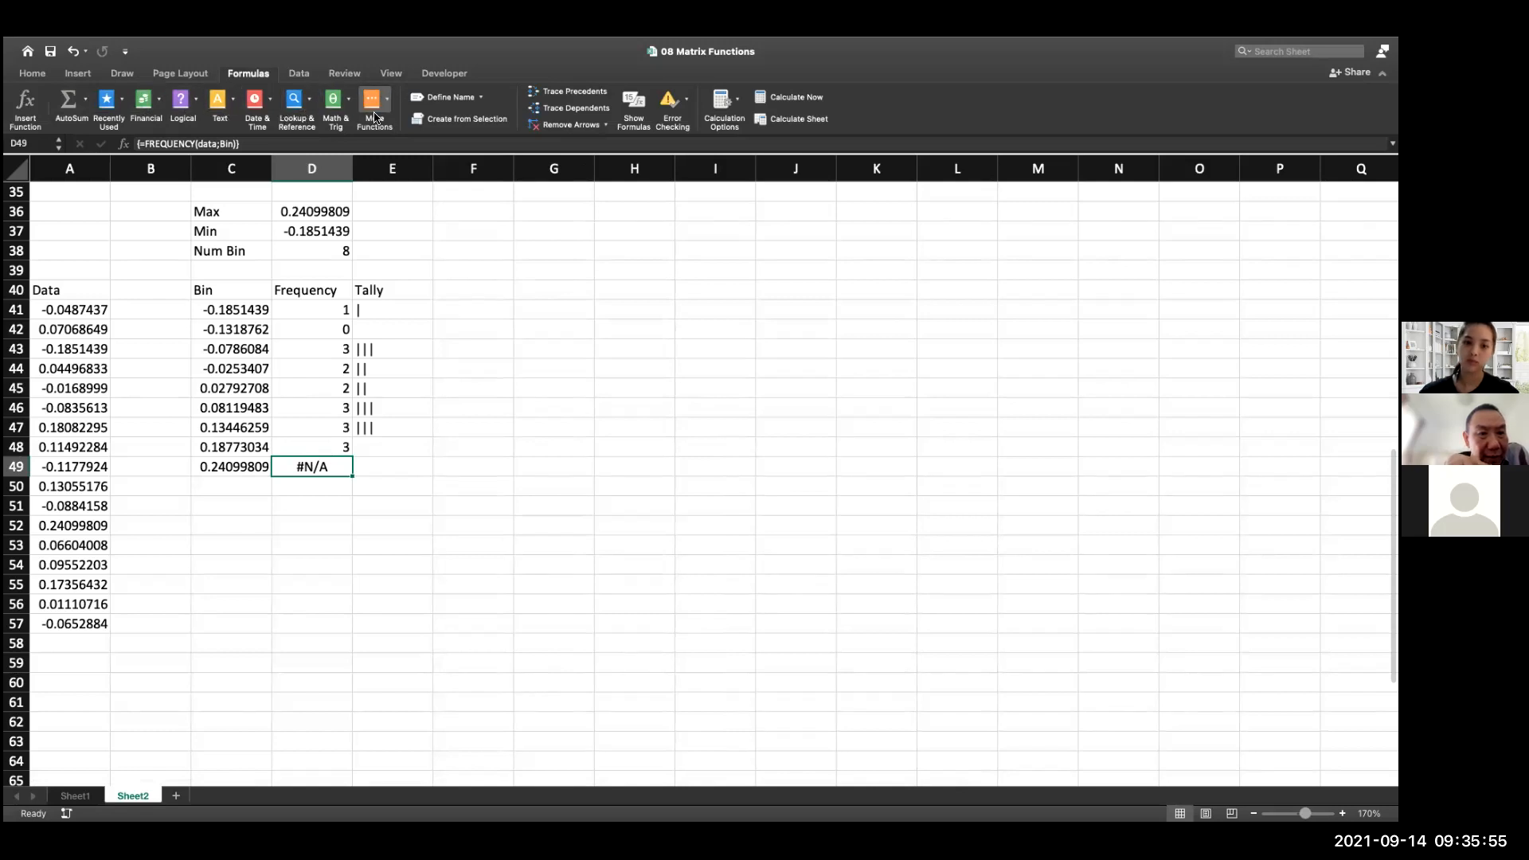
{"action": "left_click", "coordinate": [446, 97]}
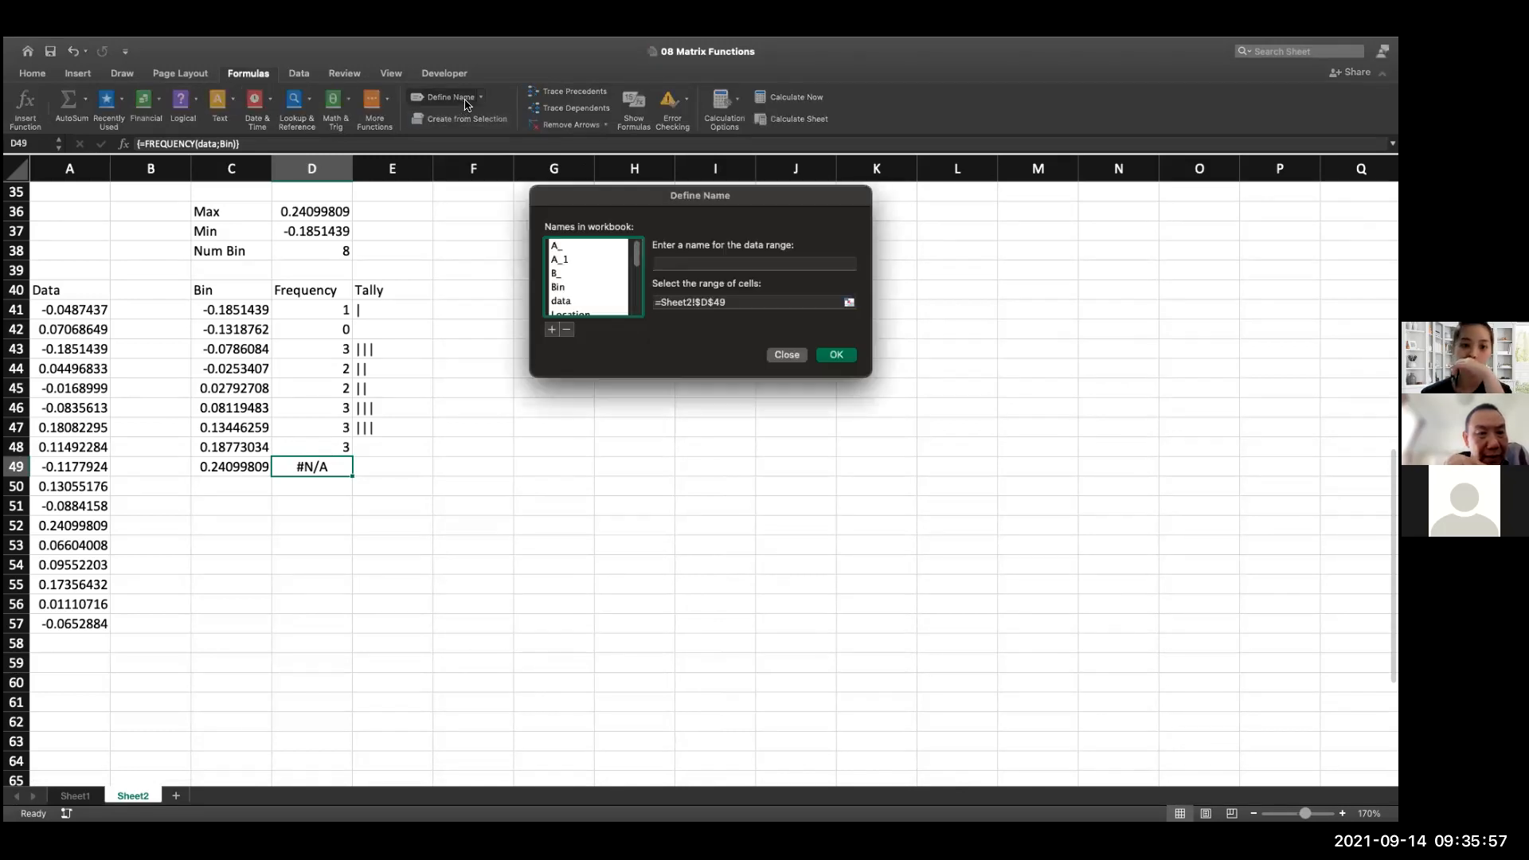
{"action": "scroll", "coordinate": [576, 282], "scroll_direction": "up", "scroll_amount": 10}
{"action": "left_click", "coordinate": [562, 285]}
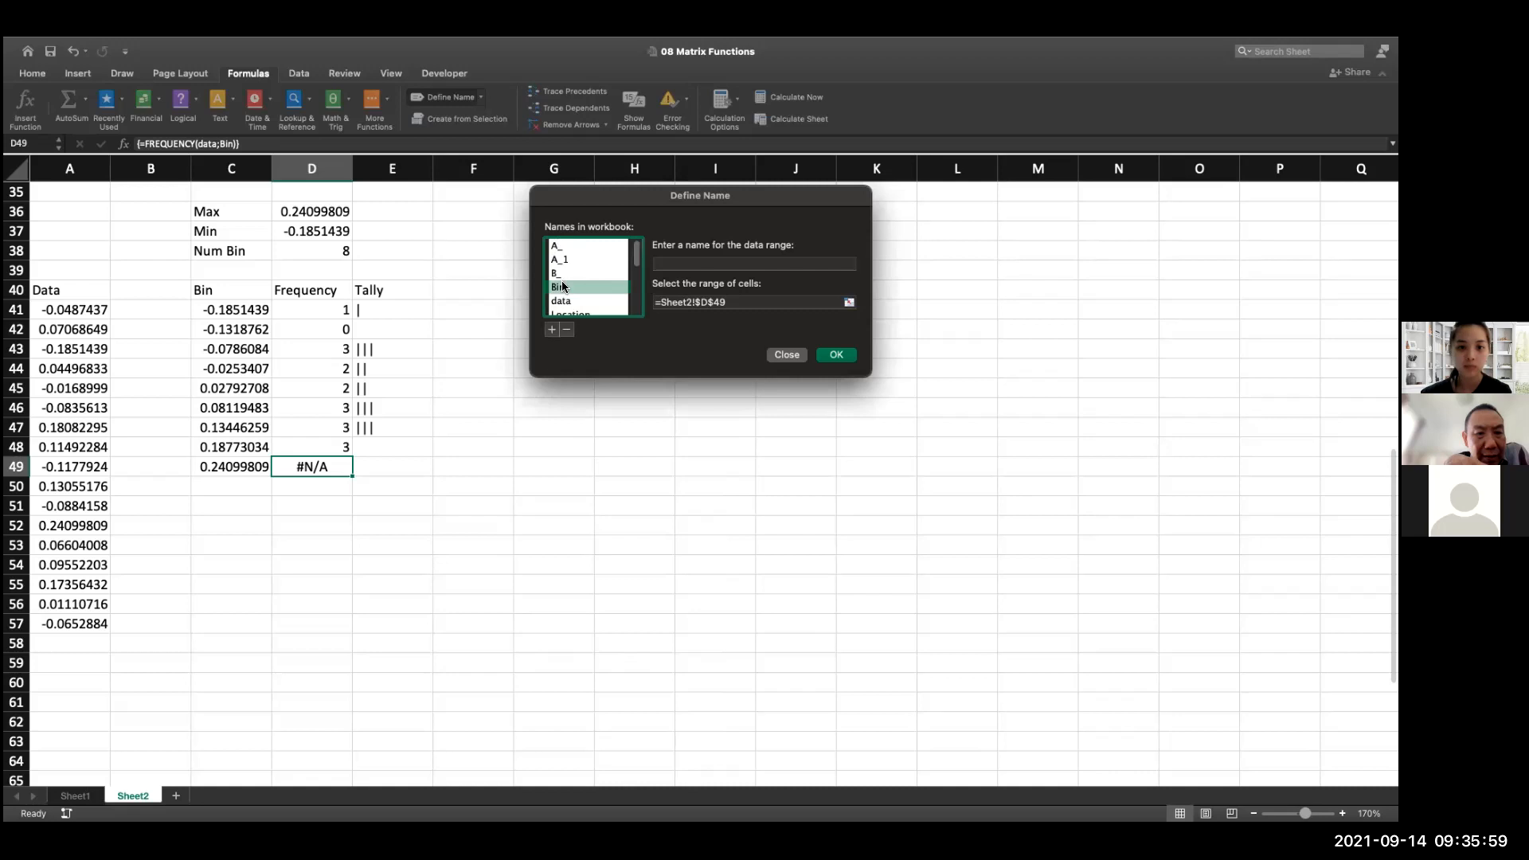
{"action": "left_click", "coordinate": [851, 303]}
{"action": "left_click_drag", "start_coordinate": [235, 310], "coordinate": [247, 462]}
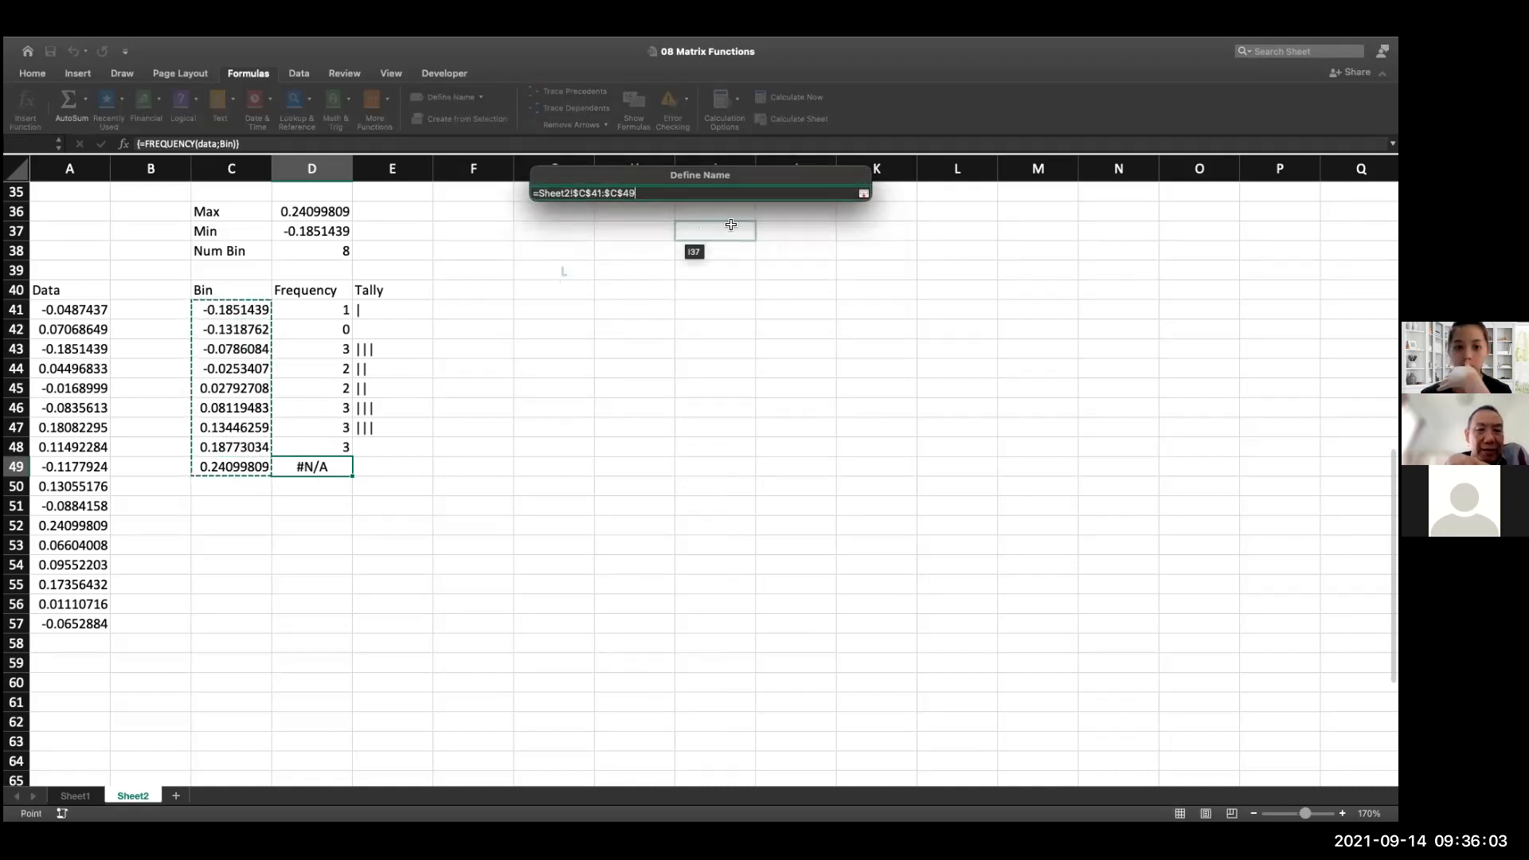
{"action": "key", "text": "Return"}
{"action": "left_click", "coordinate": [835, 356]}
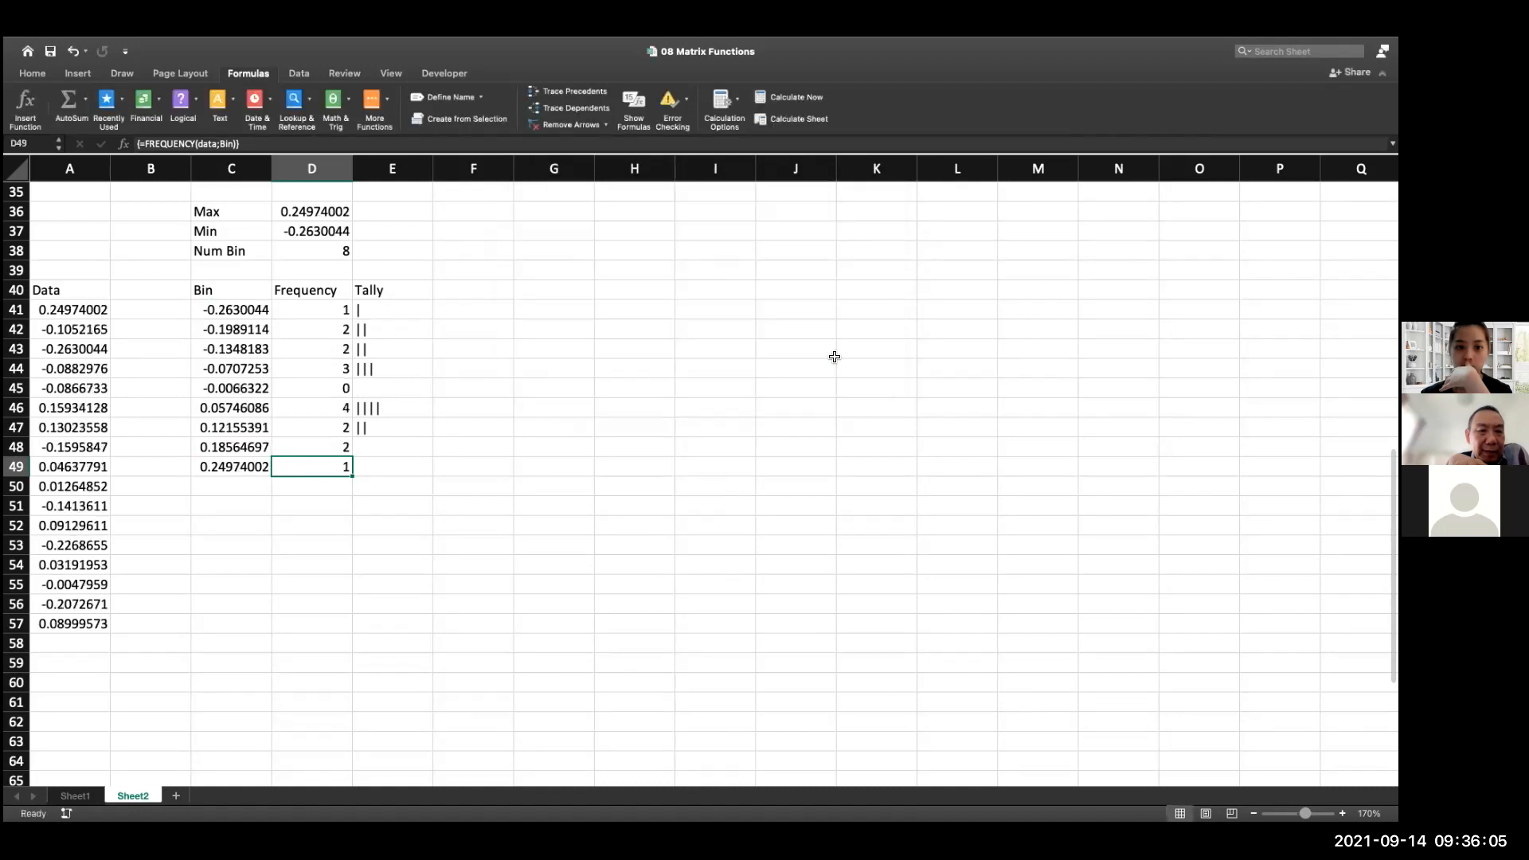
Extend the tally formula from E47 down to E49
{"action": "left_click", "coordinate": [398, 457]}
{"action": "left_click", "coordinate": [399, 450]}
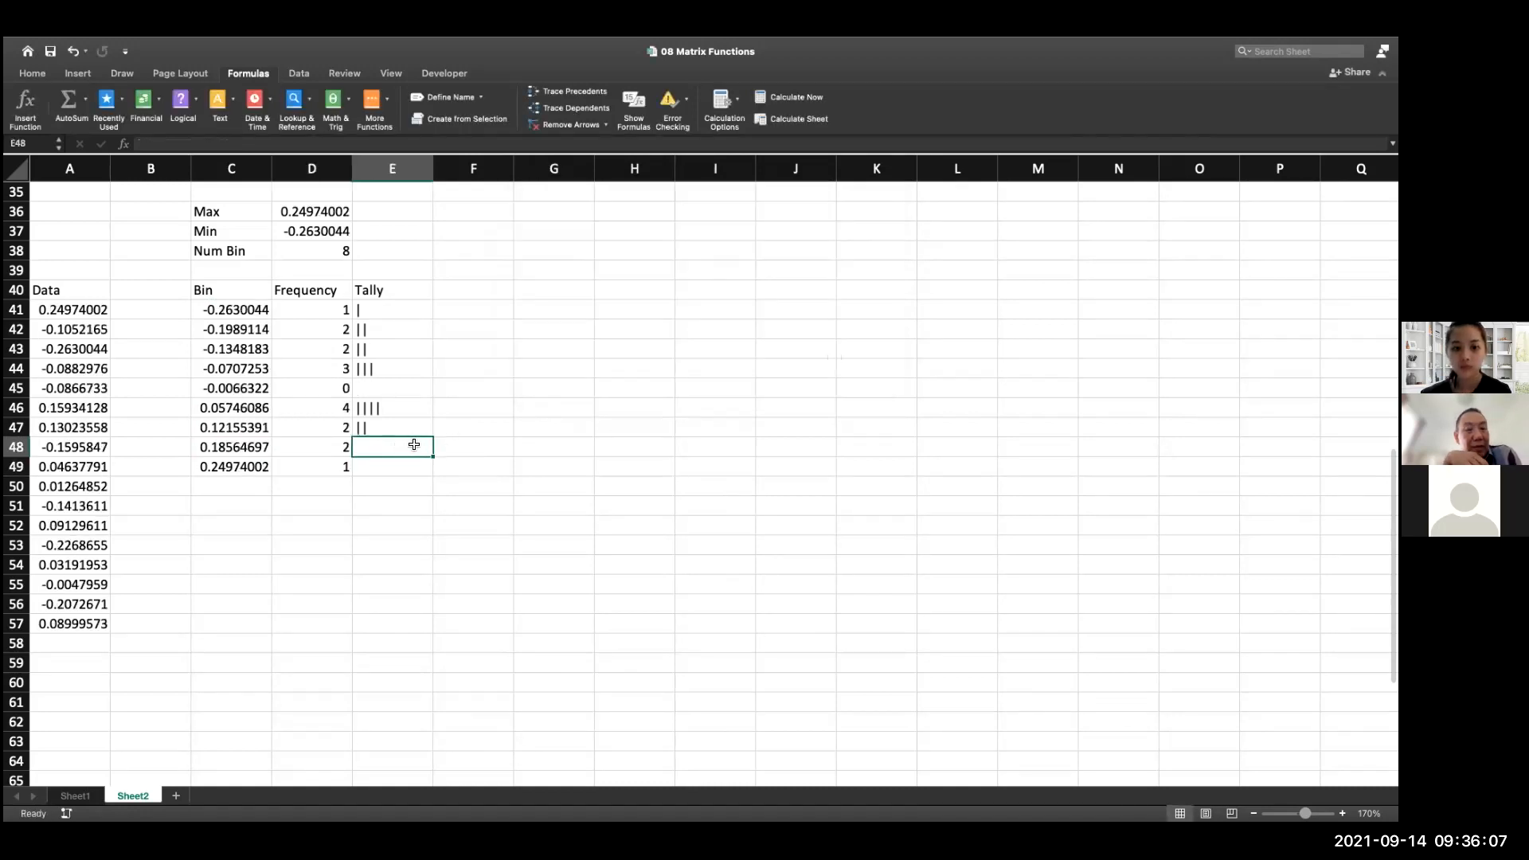
{"action": "left_click", "coordinate": [411, 427]}
{"action": "left_click_drag", "start_coordinate": [430, 438], "coordinate": [434, 467]}
{"action": "left_click", "coordinate": [512, 421]}
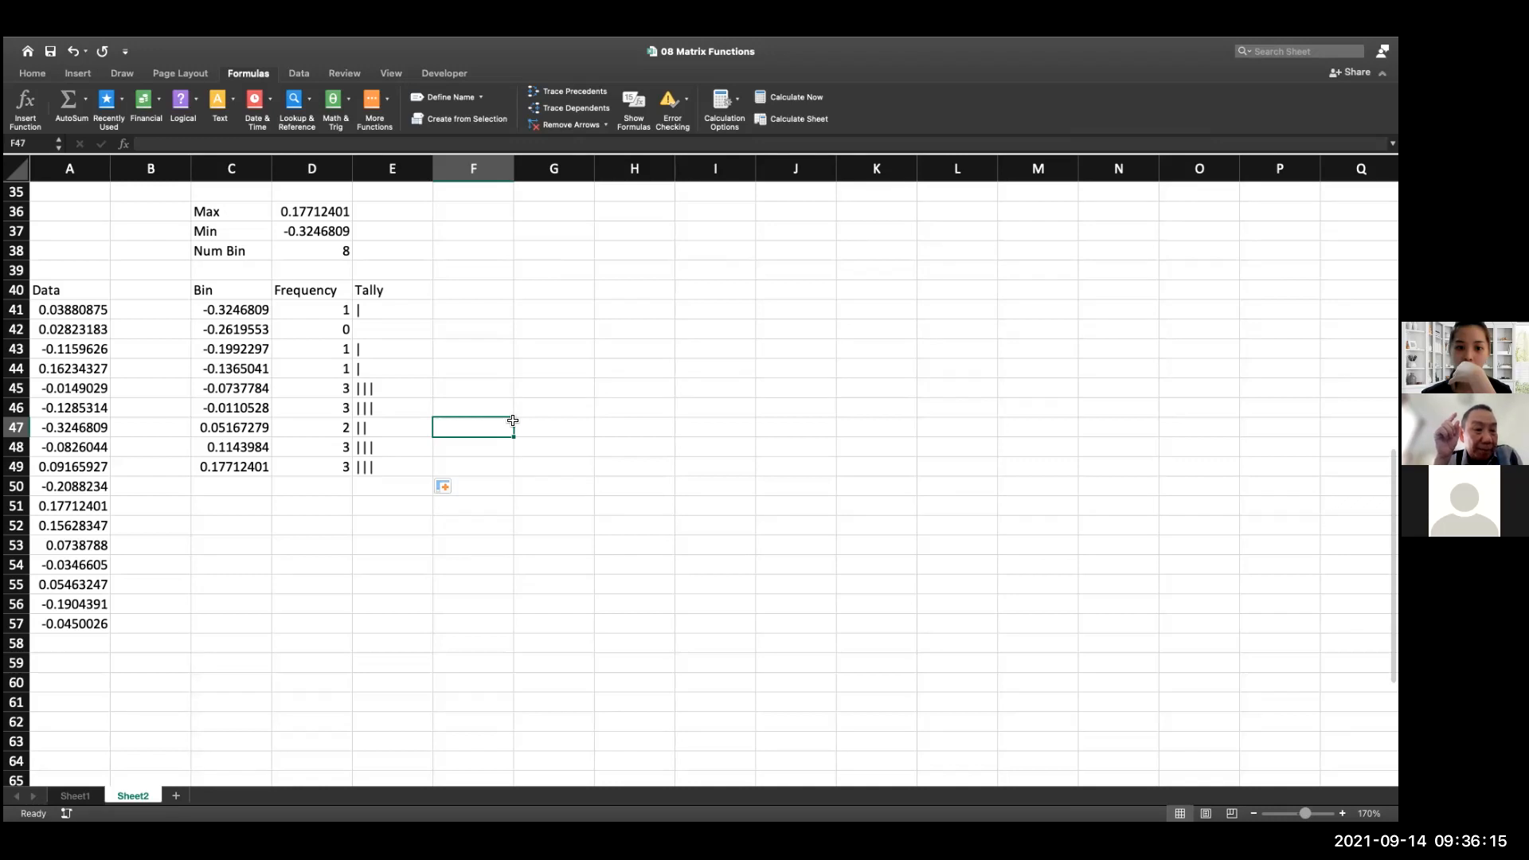
Recalculate the sheet several times to test the frequencies and tallies with new random data
{"action": "key", "text": "F9"}
{"action": "key", "text": "F9"}
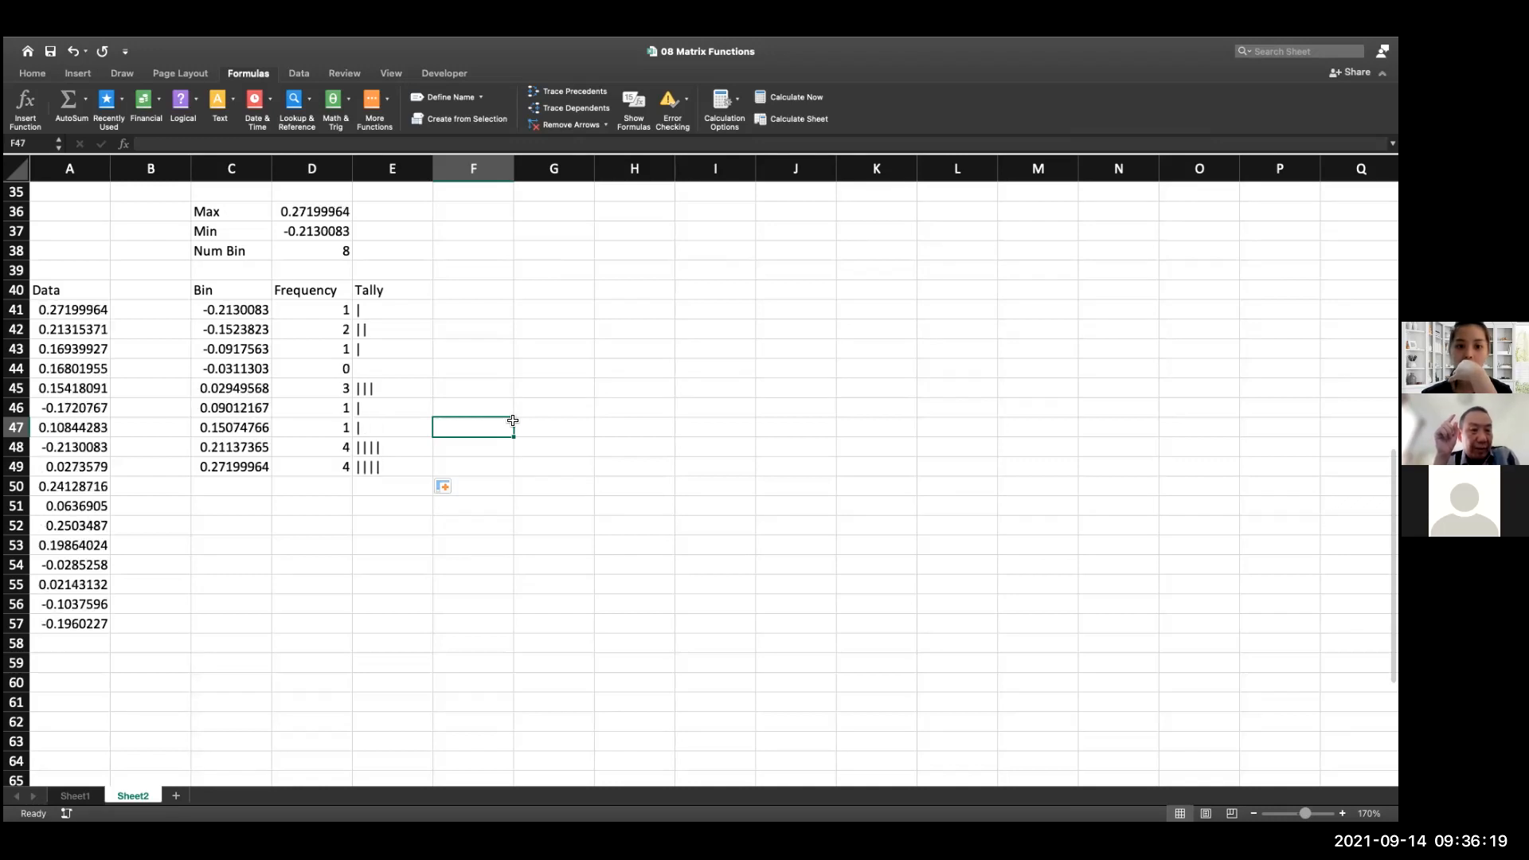
{"action": "key", "text": "F9"}
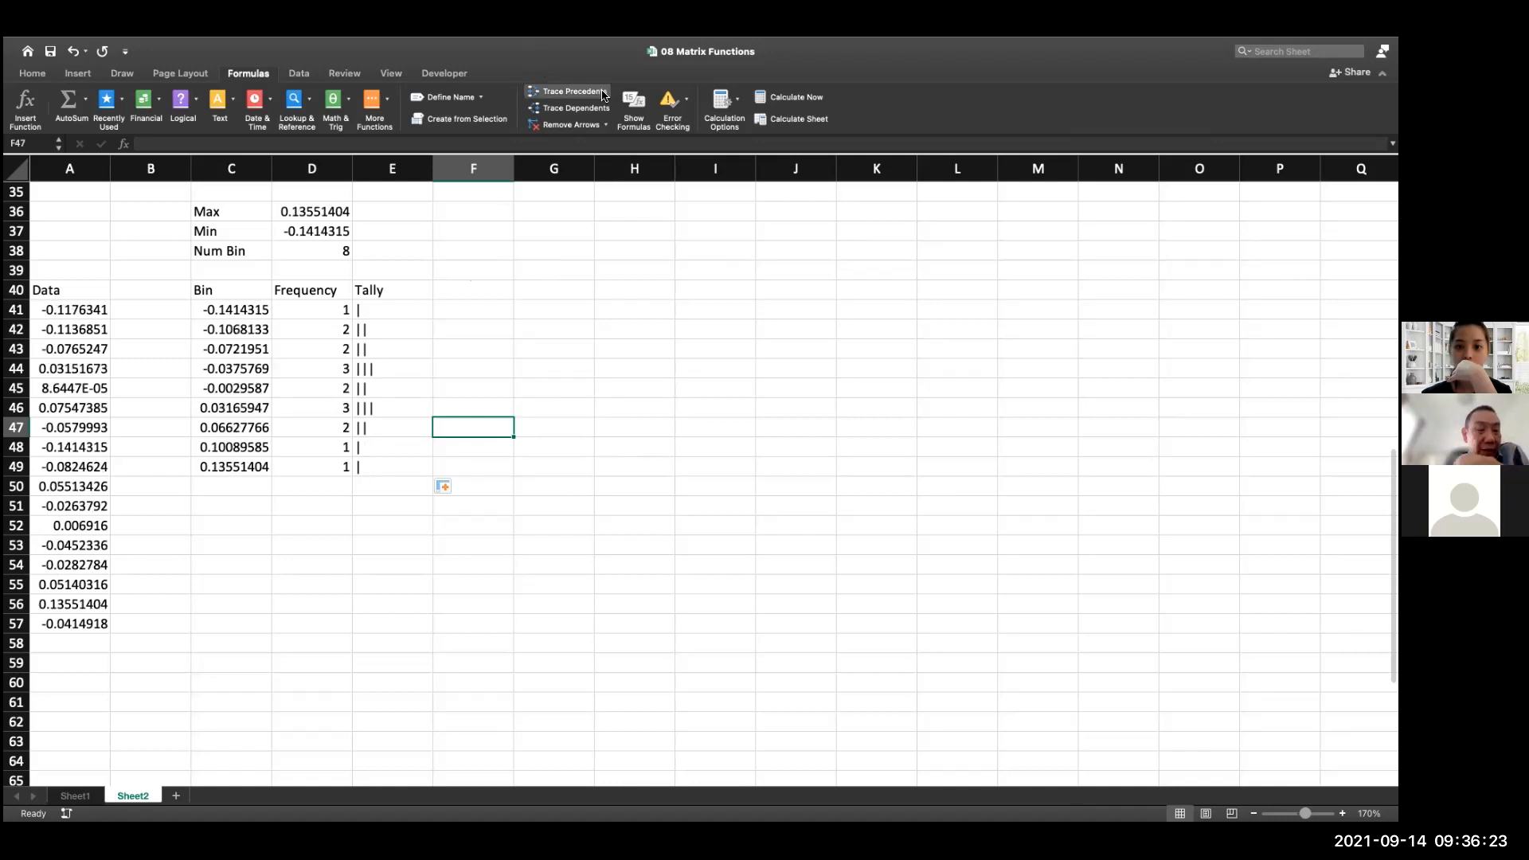
Highlight the Num Bin label and its value in C38:D38 with a yellow fill
{"action": "left_click", "coordinate": [33, 74]}
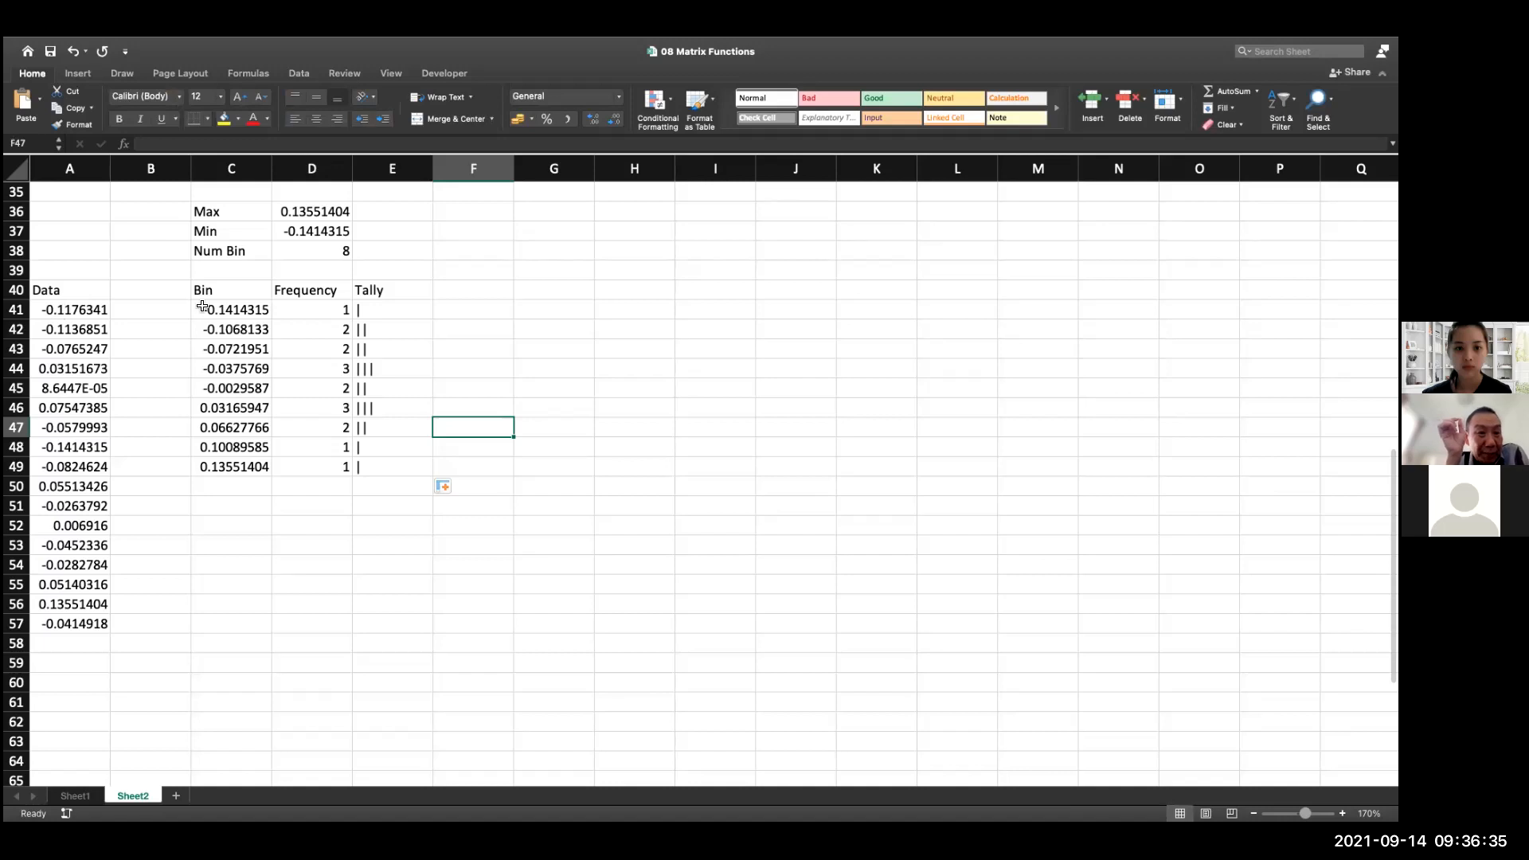
{"action": "left_click", "coordinate": [312, 262]}
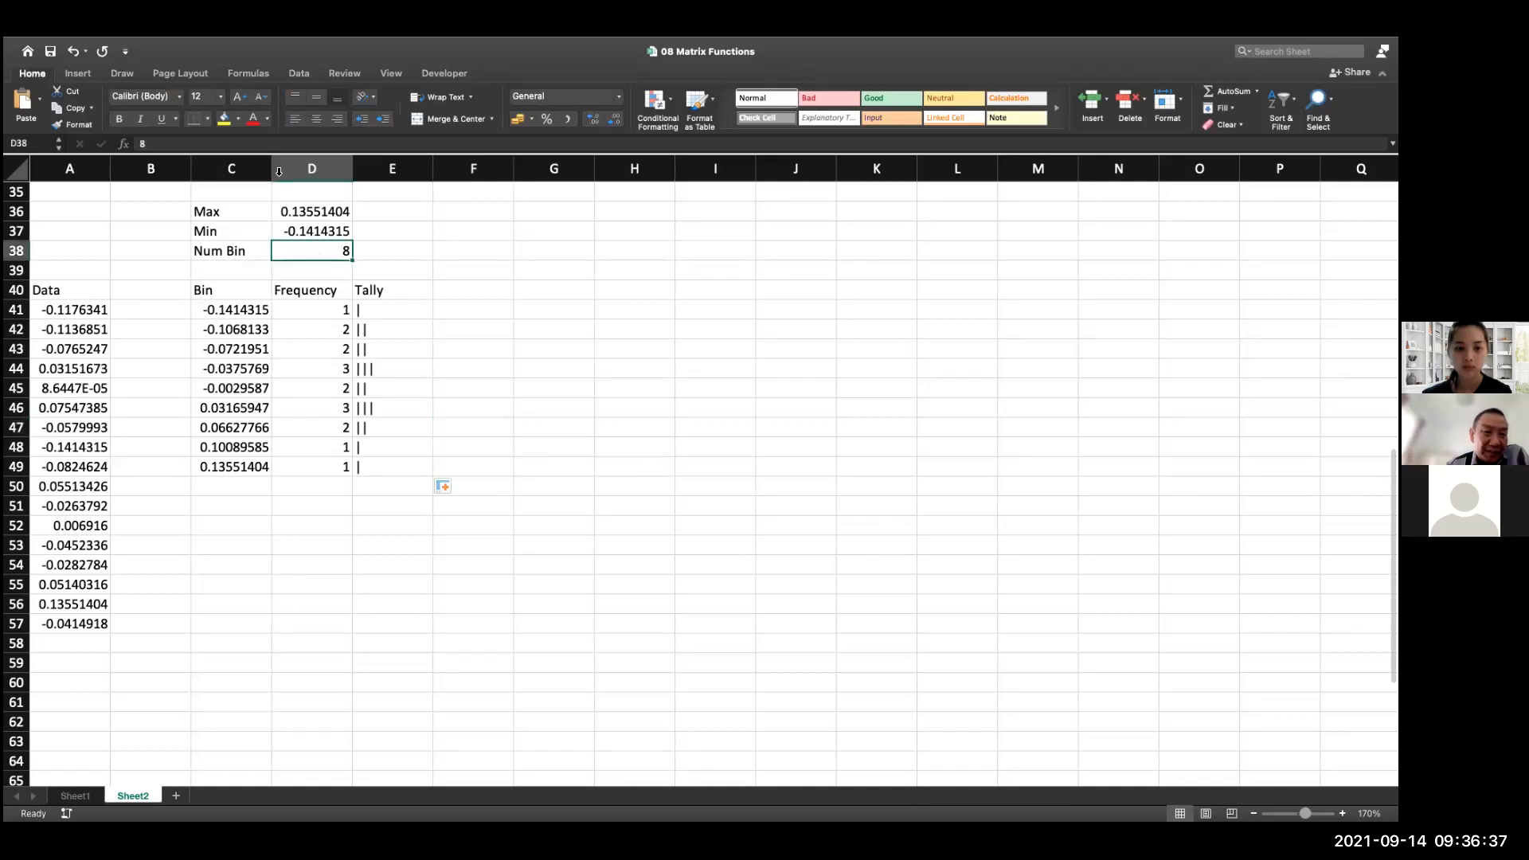
{"action": "left_click", "coordinate": [224, 121]}
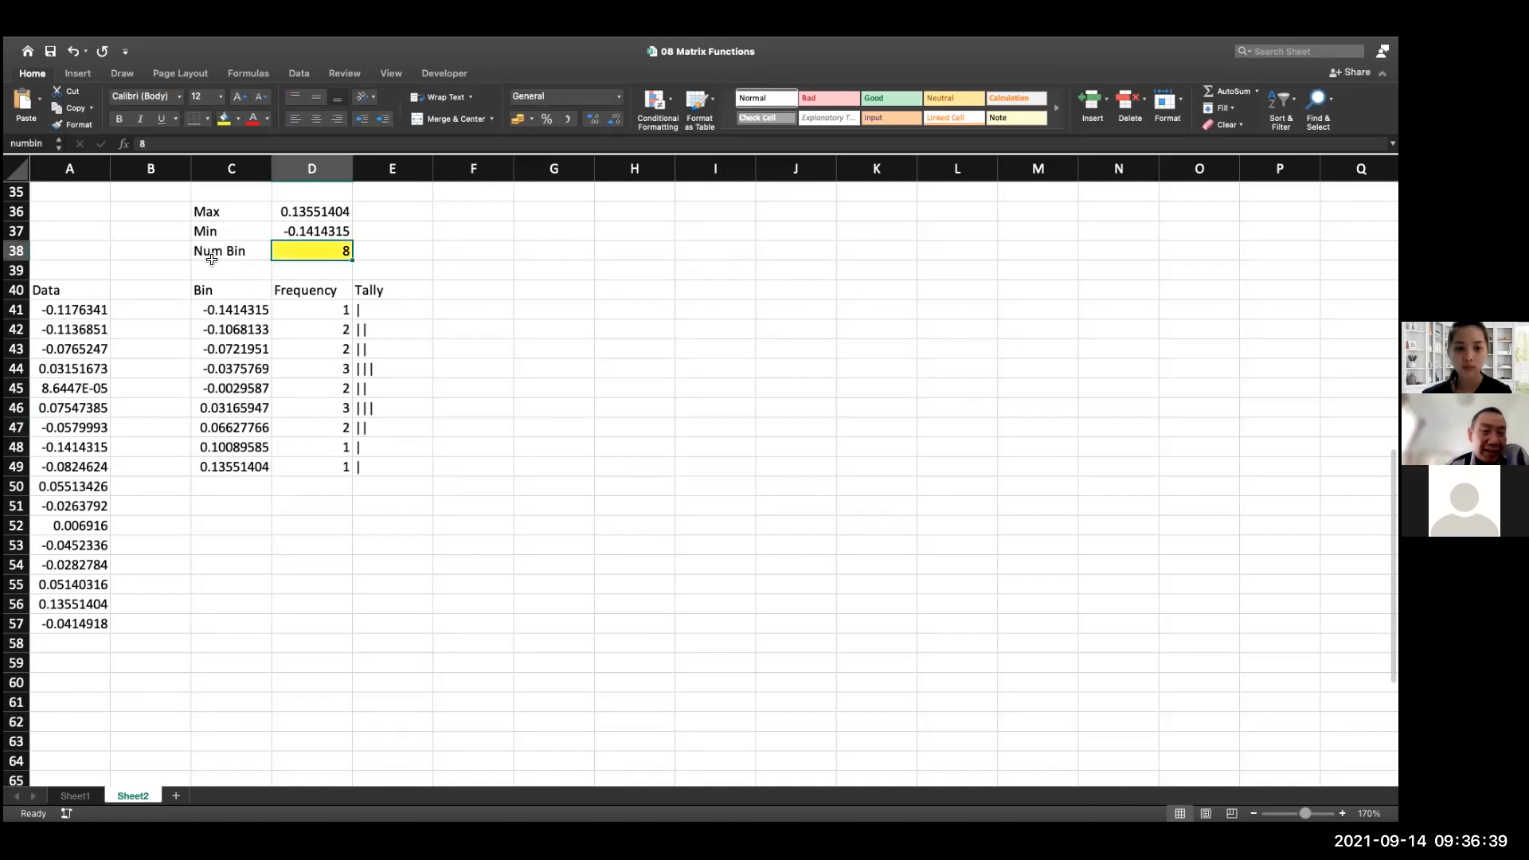
{"action": "left_click_drag", "start_coordinate": [215, 254], "coordinate": [286, 253]}
{"action": "left_click", "coordinate": [224, 119]}
{"action": "left_click", "coordinate": [530, 311]}
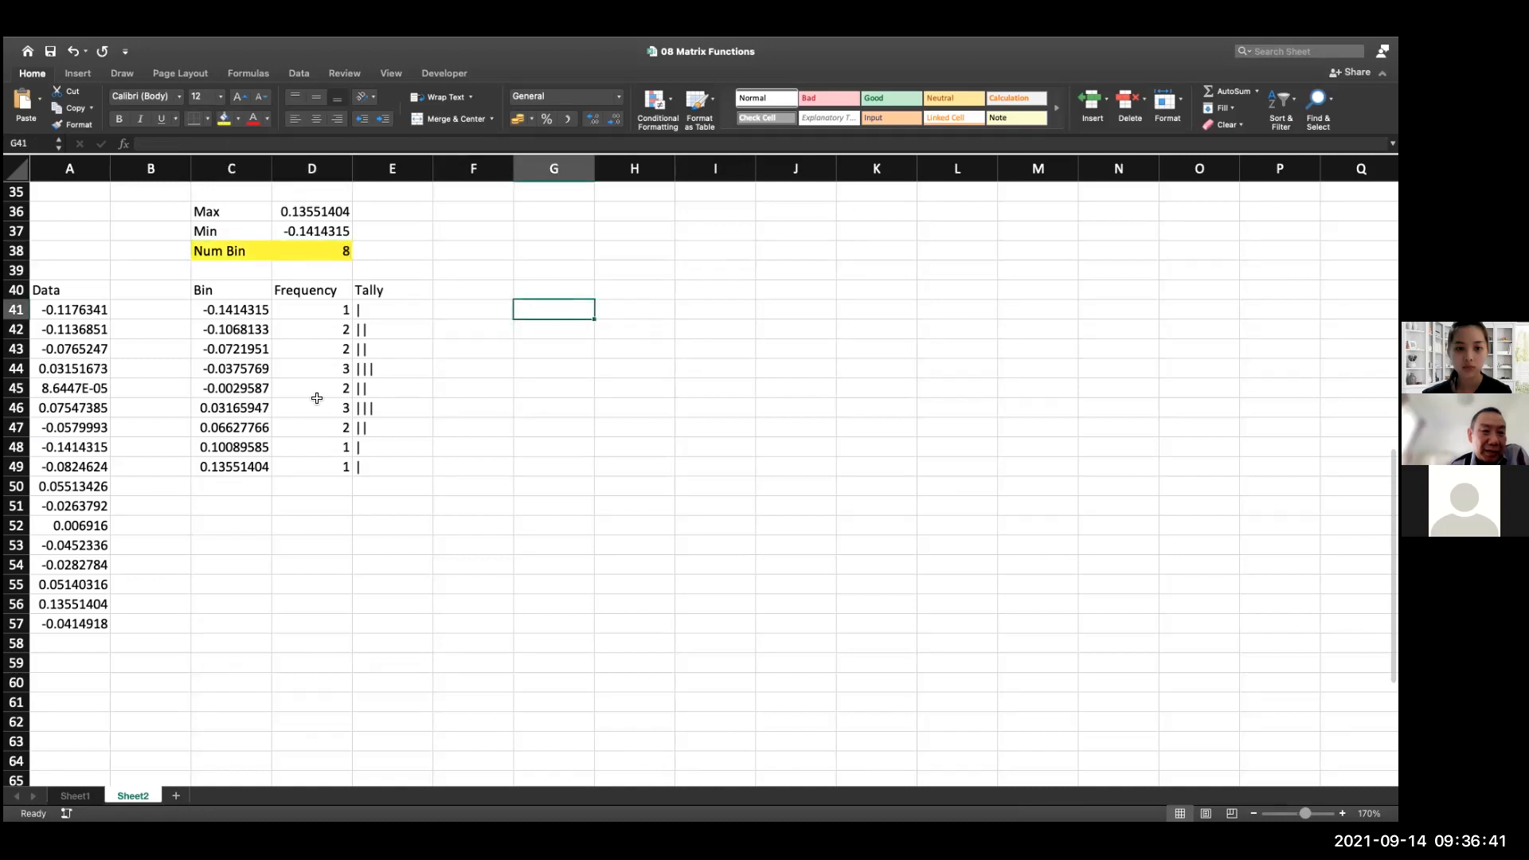
Shade the data values in A41:A57 with a light orange fill
{"action": "left_click", "coordinate": [86, 311]}
{"action": "key", "text": "ctrl+shift+Down"}
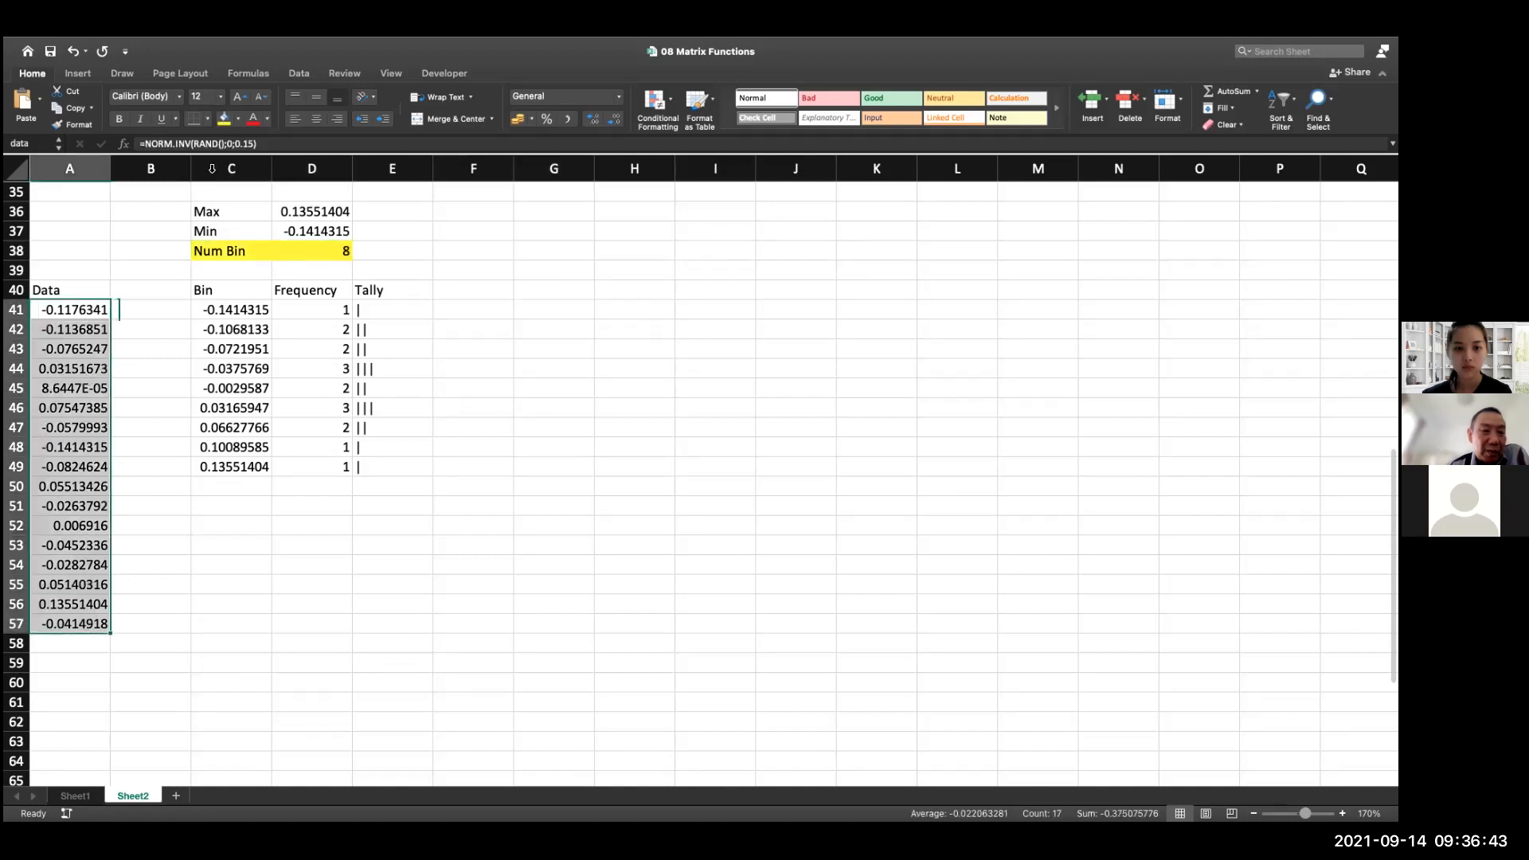
{"action": "left_click", "coordinate": [224, 119]}
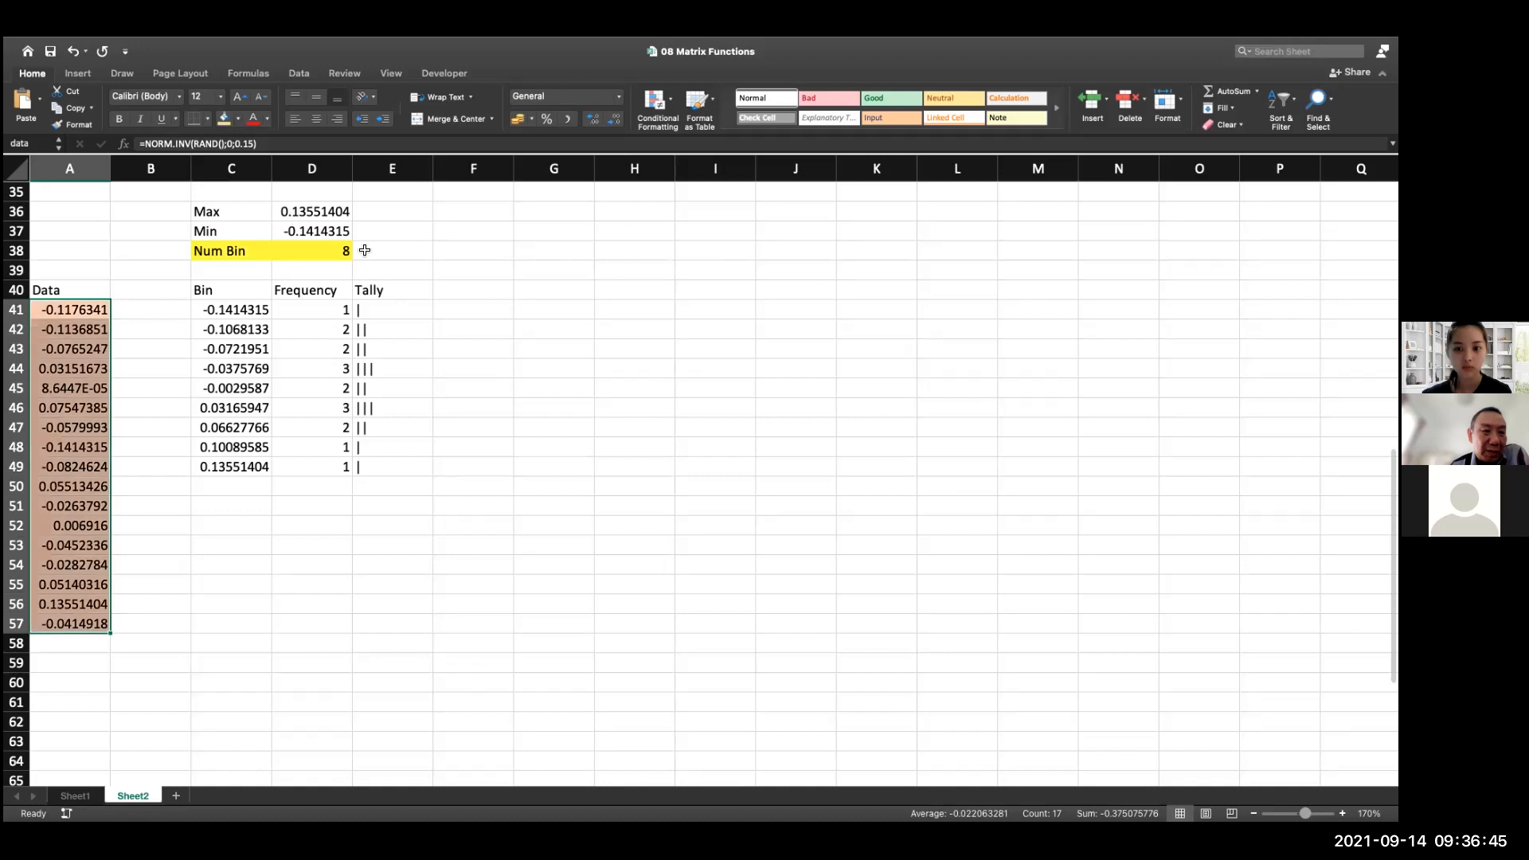
{"action": "left_click", "coordinate": [526, 270]}
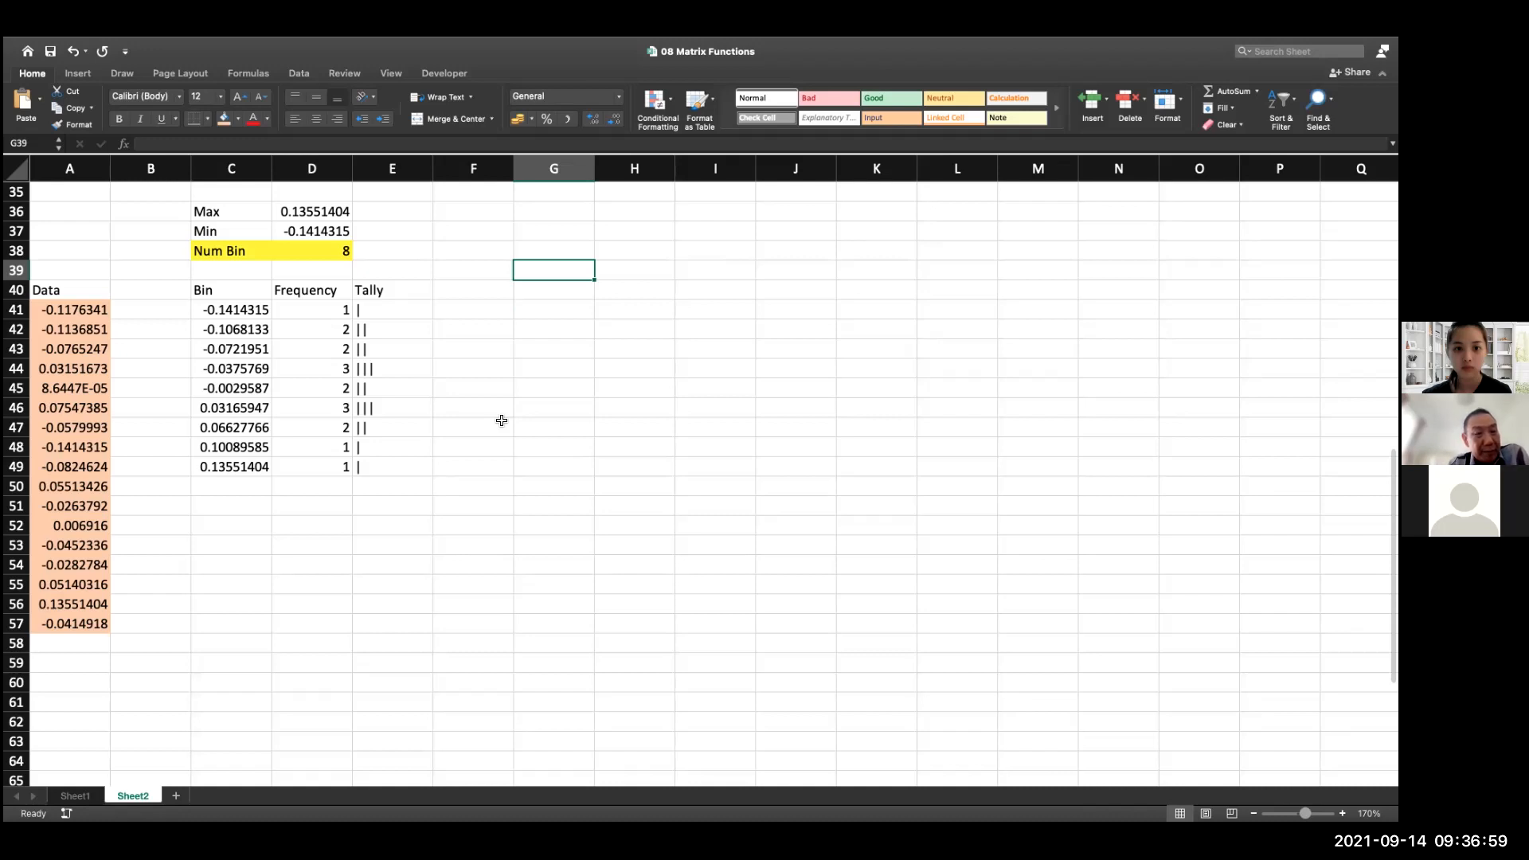
Set Num Bin in D38 to 6 and check the frequency and tally cells in rows 48 and 49
{"action": "double_click", "coordinate": [324, 255]}
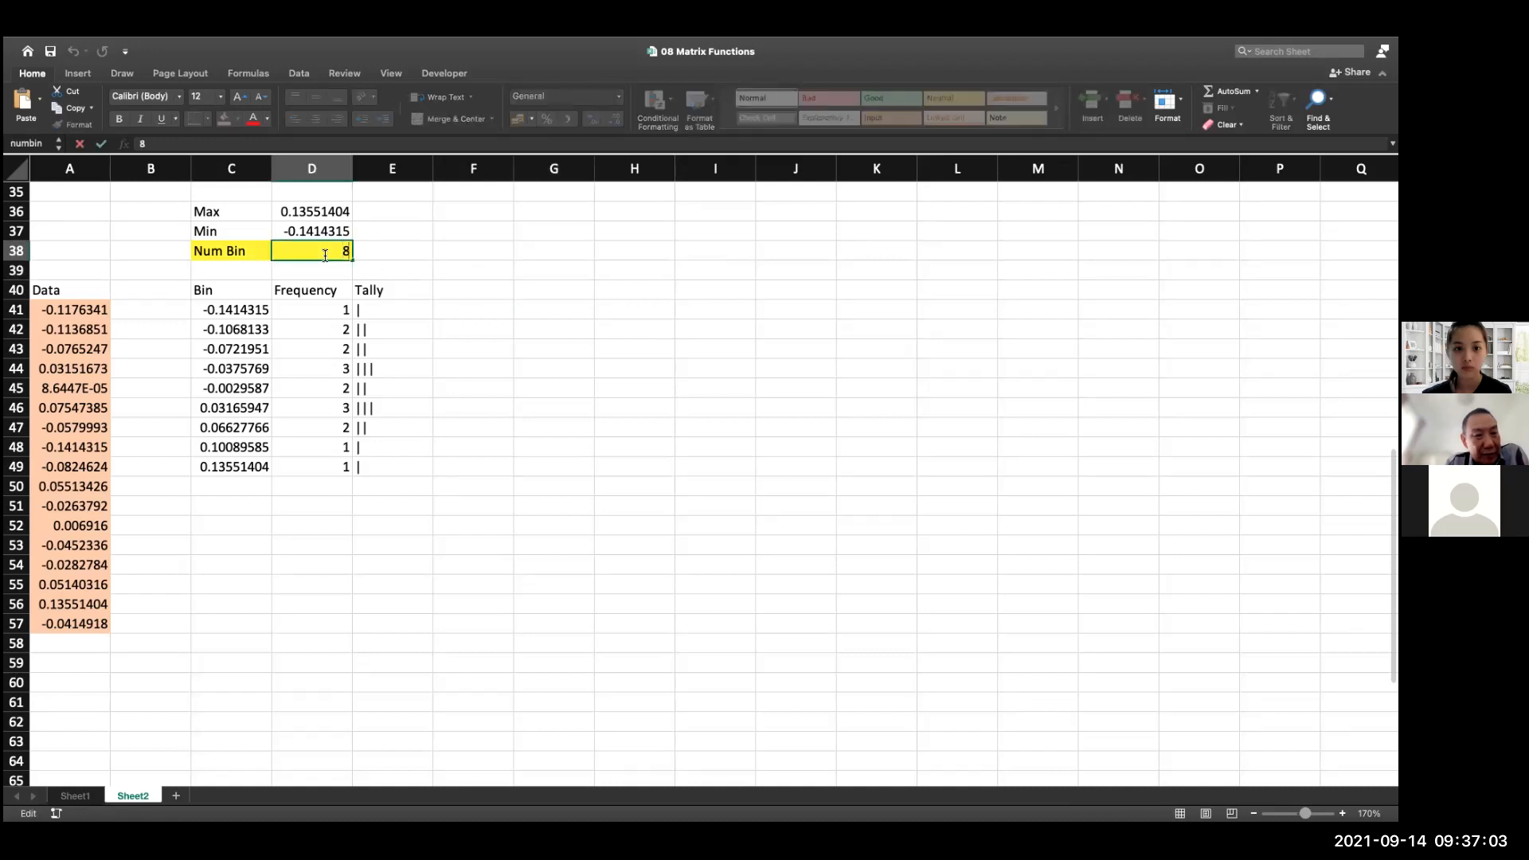
{"action": "type", "text": "6"}
{"action": "key", "text": "Return"}
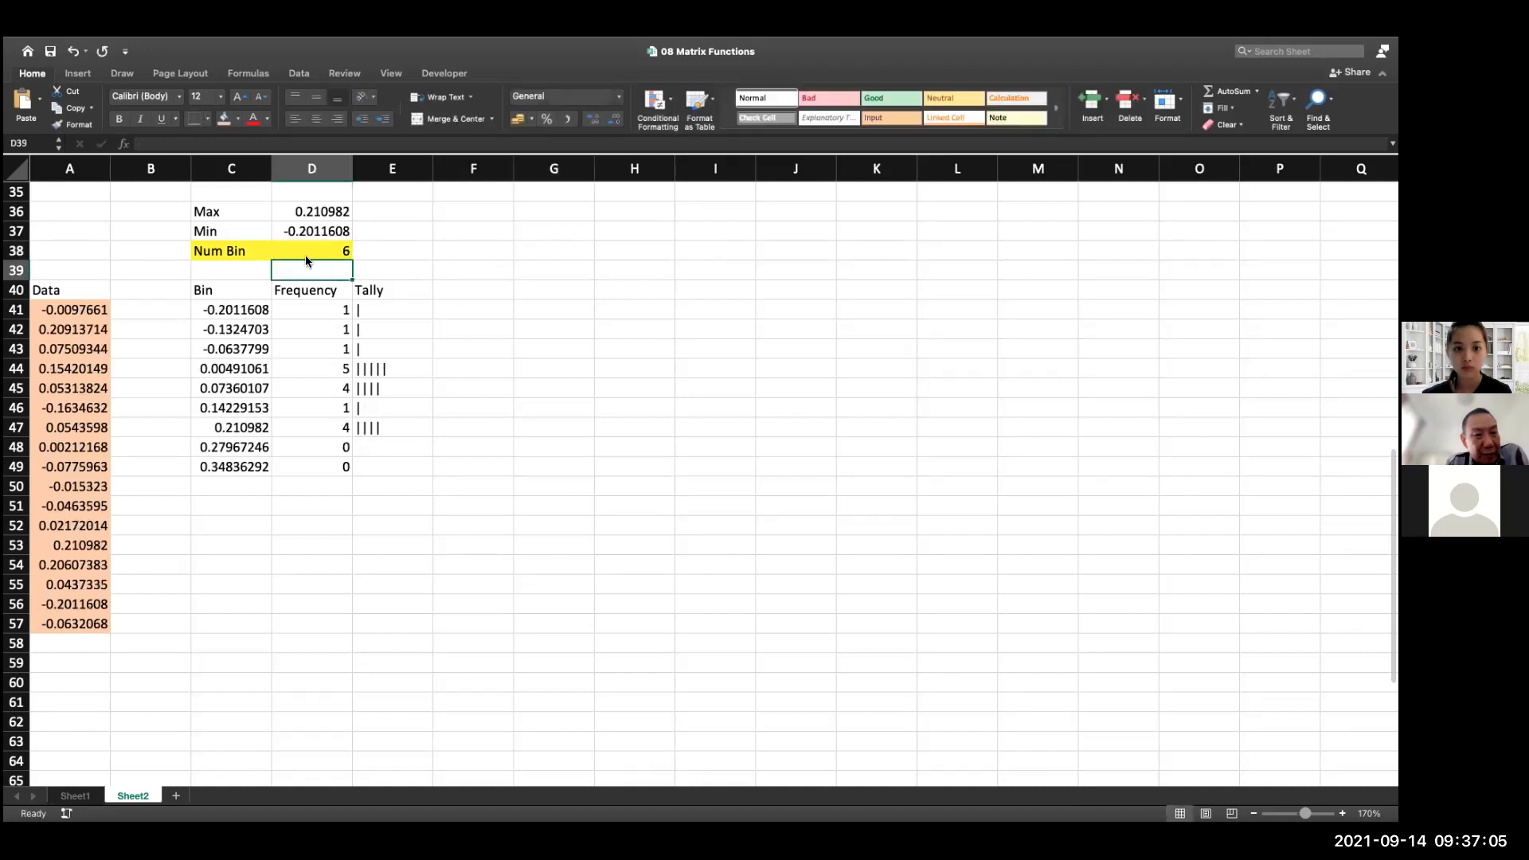
{"action": "left_click", "coordinate": [334, 450]}
{"action": "left_click_drag", "start_coordinate": [334, 451], "coordinate": [427, 461]}
{"action": "left_click", "coordinate": [659, 481]}
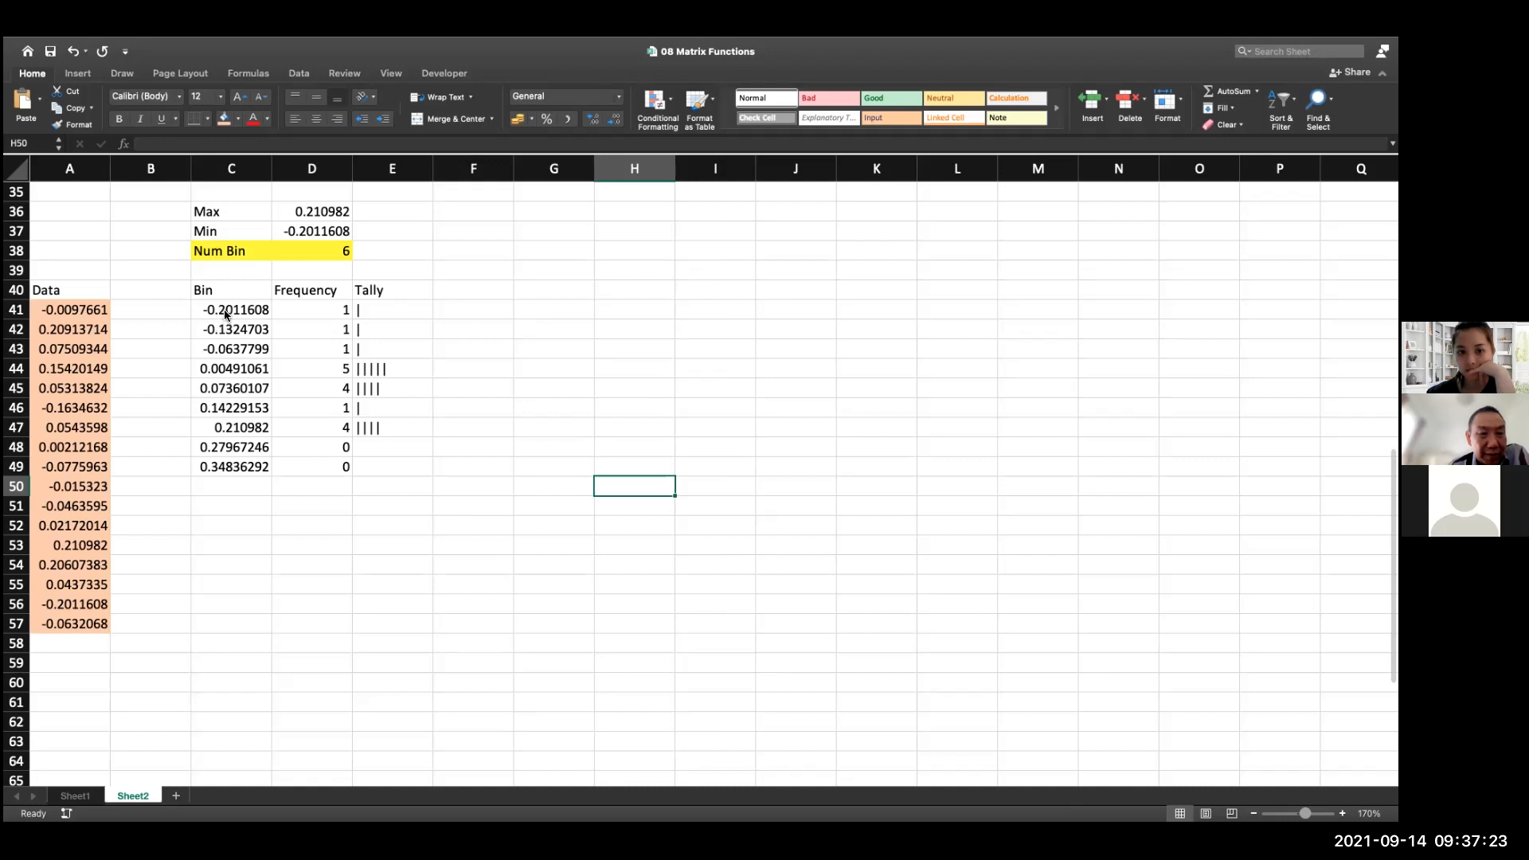
Wrap the bin formula in C42 in an IF that tests whether (max_-min_)/numbin+C41 is greater than max_
{"action": "left_click_drag", "start_coordinate": [225, 315], "coordinate": [224, 424]}
{"action": "key", "text": "Down"}
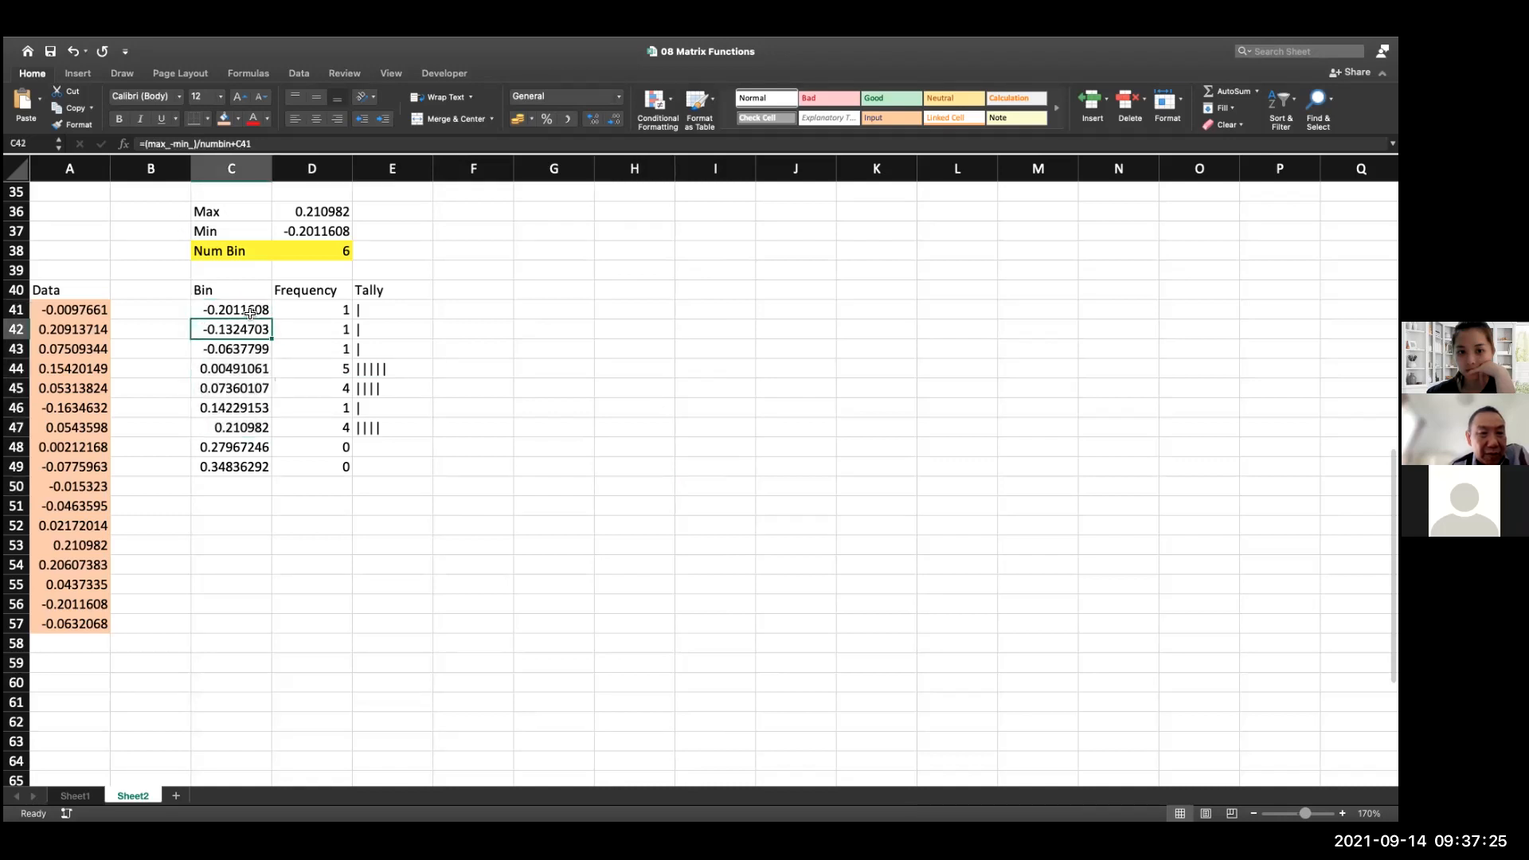
{"action": "left_click", "coordinate": [260, 144]}
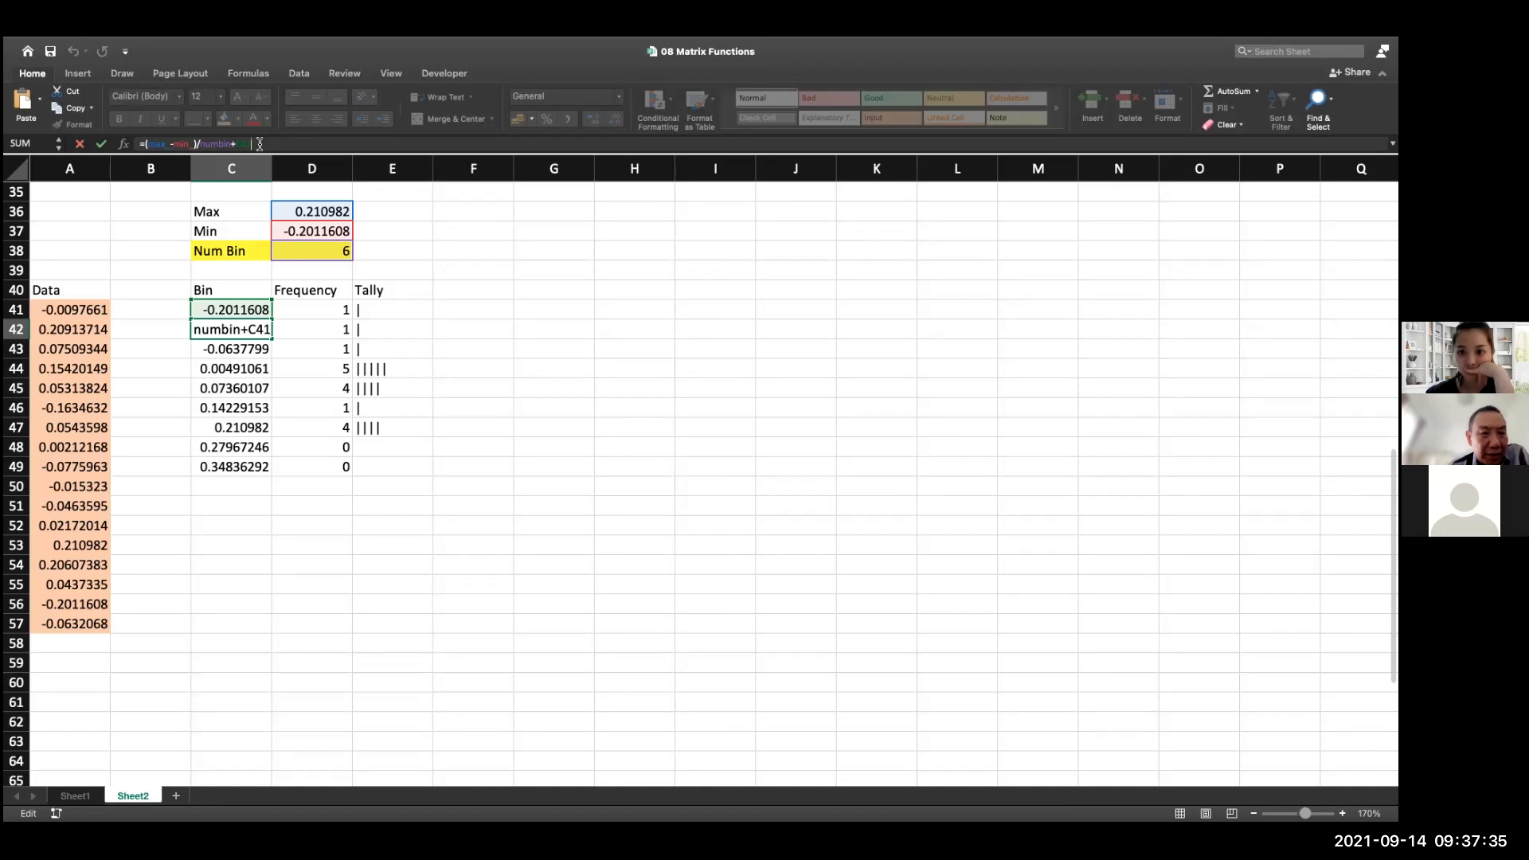
{"action": "left_click", "coordinate": [149, 145]}
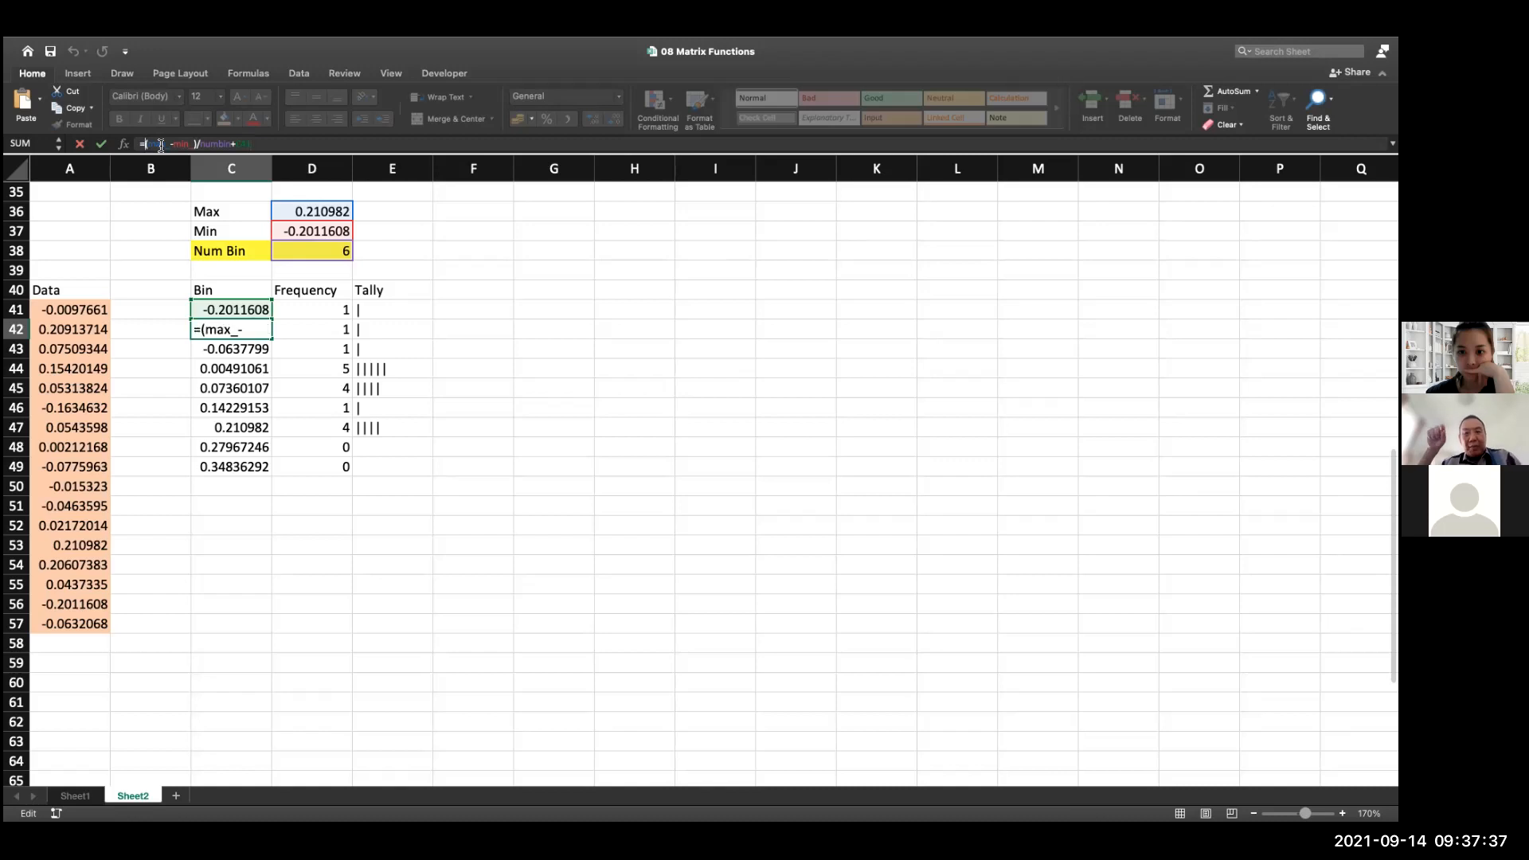
{"action": "type", "text": "I"}
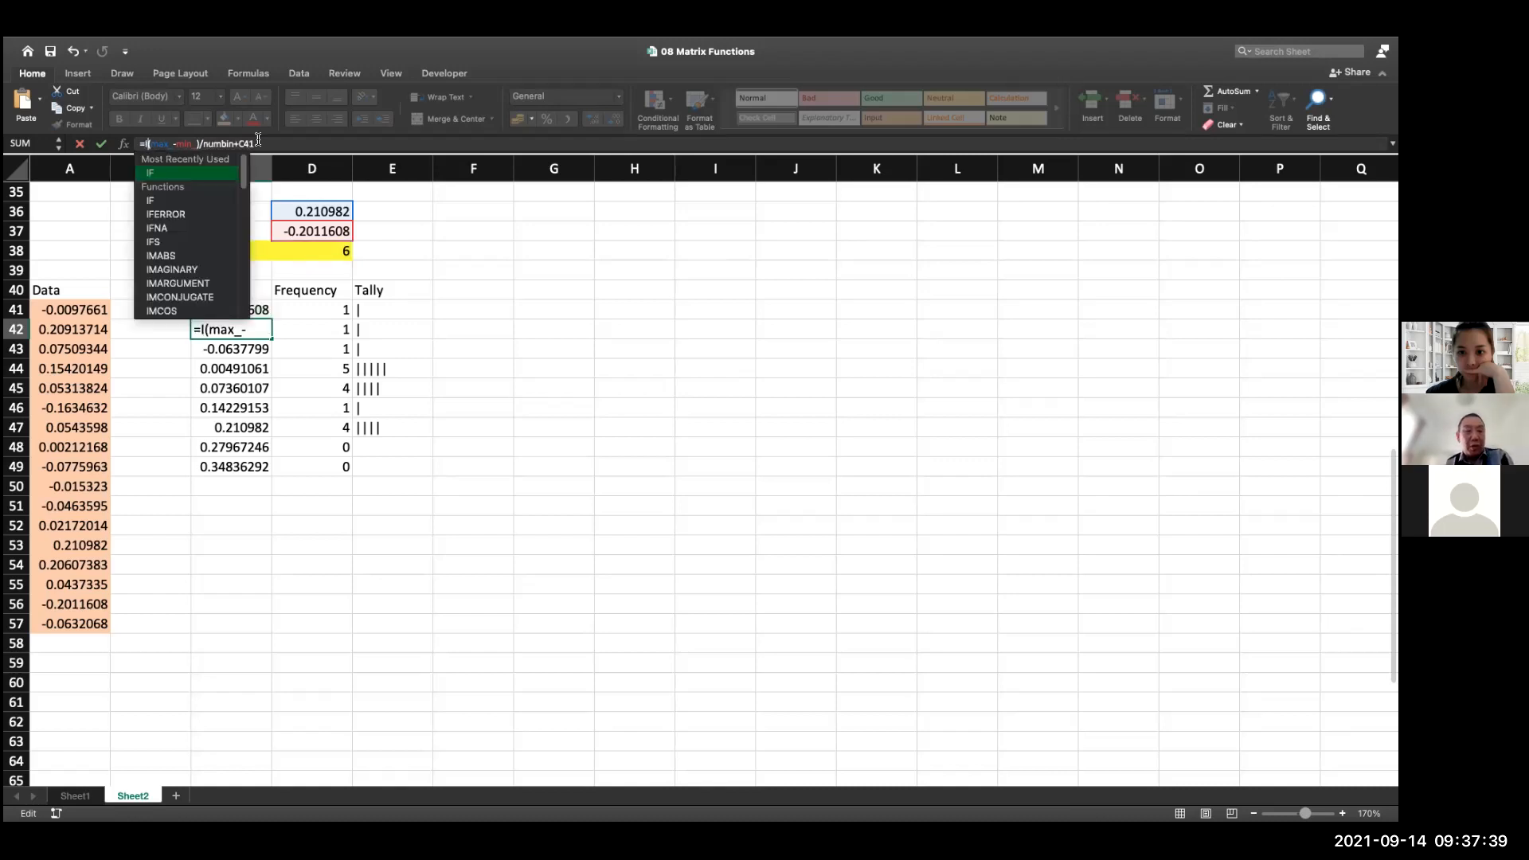
{"action": "type", "text": "f"}
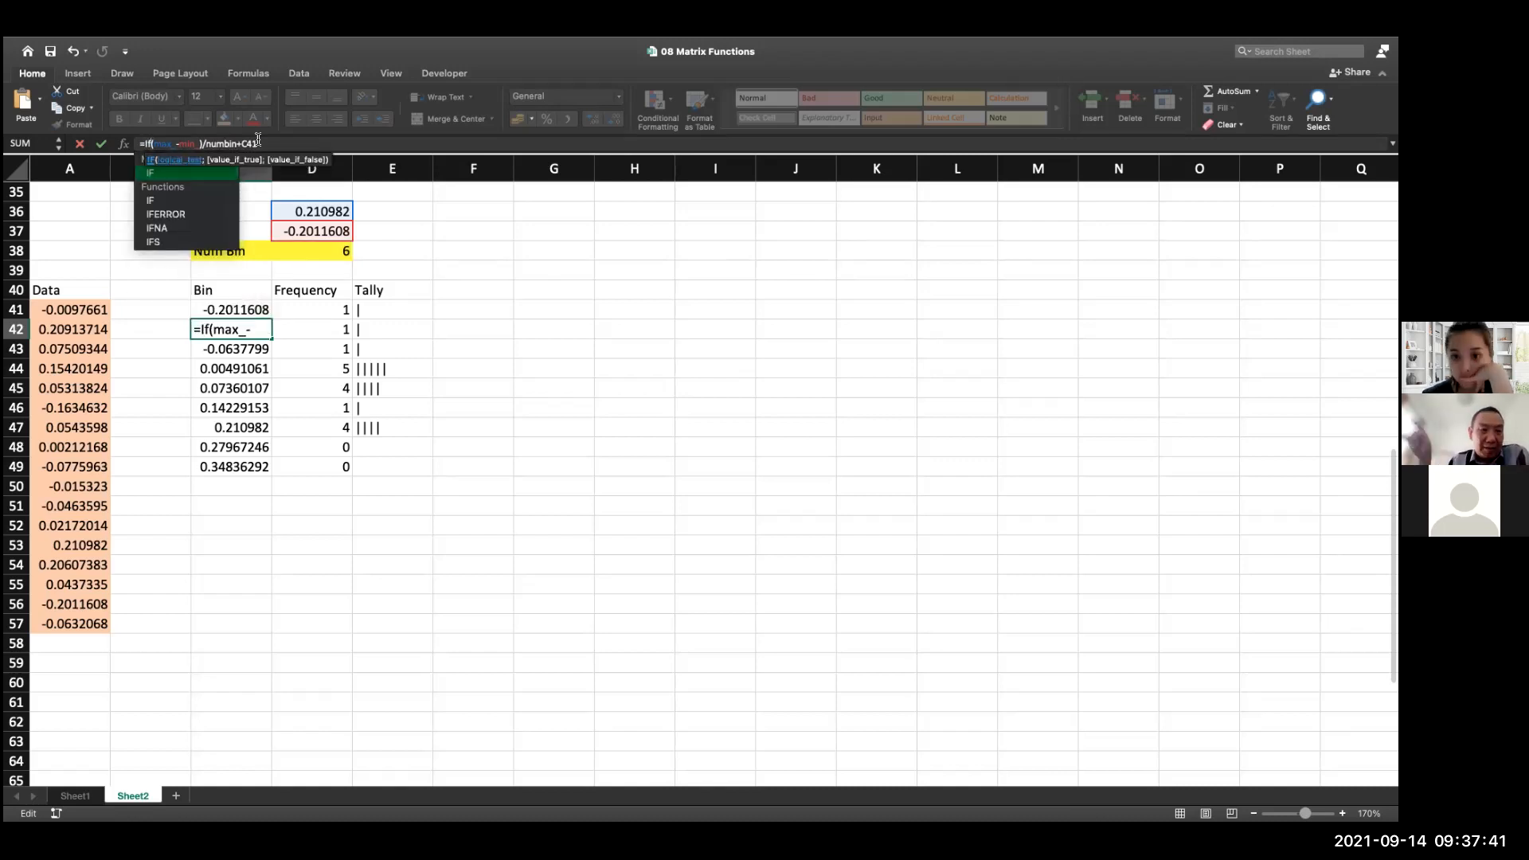
{"action": "type", "text": "("}
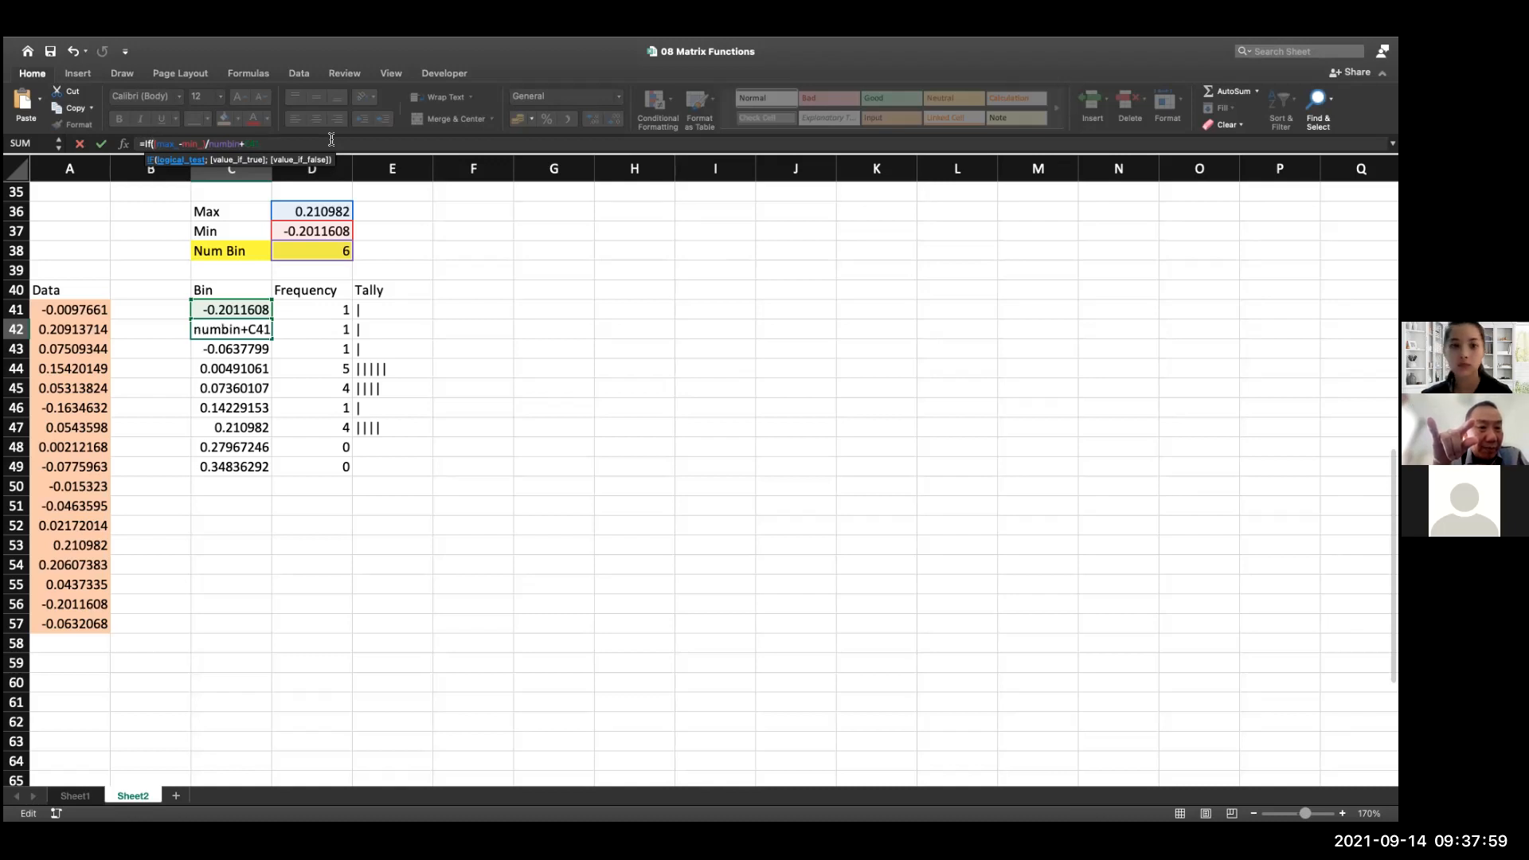
{"action": "type", "text": ")>"}
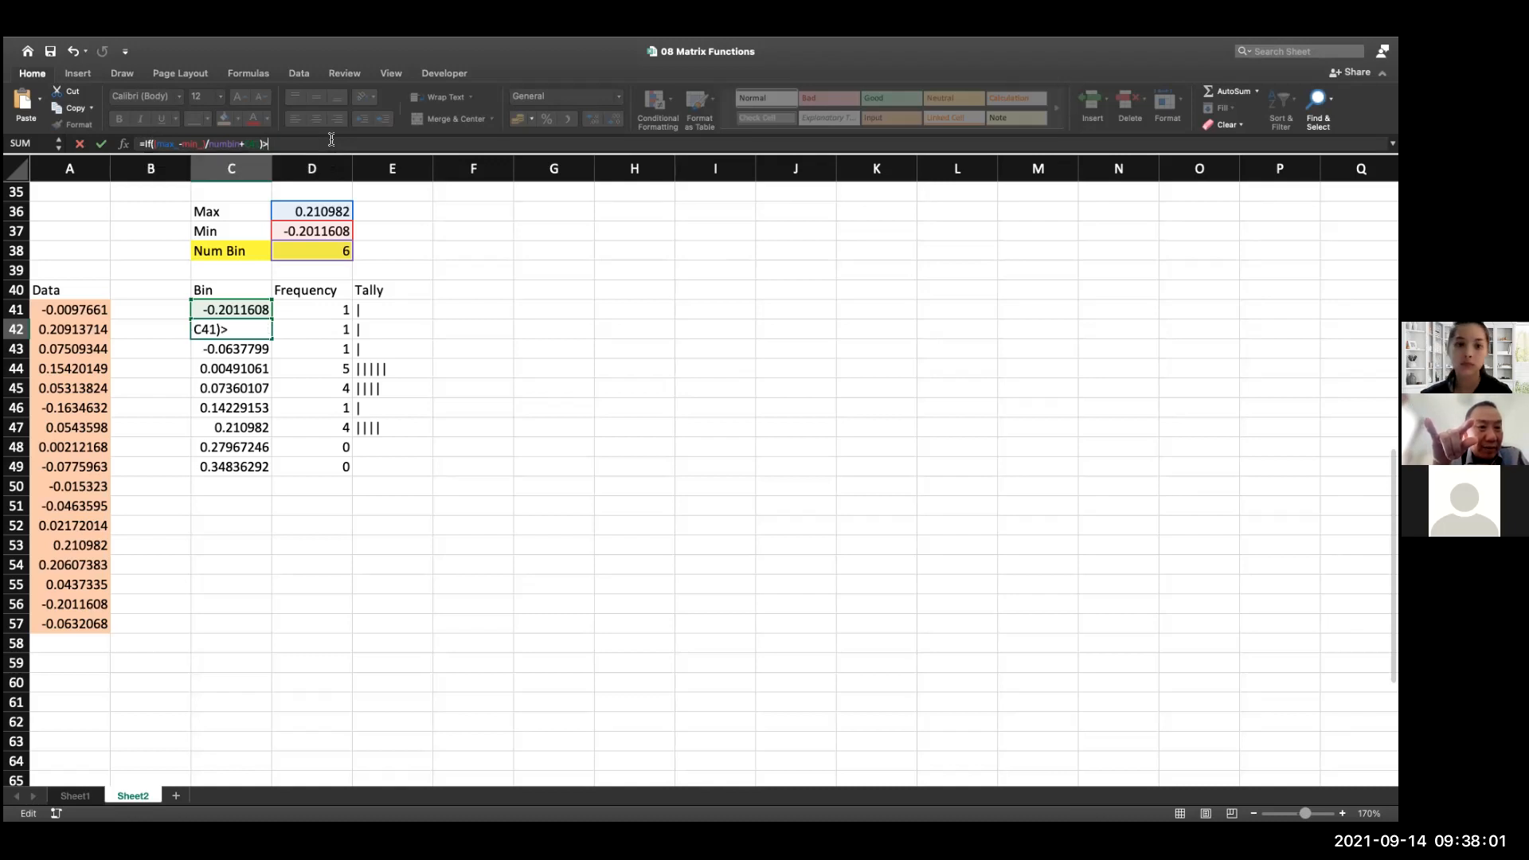
{"action": "left_click", "coordinate": [333, 209]}
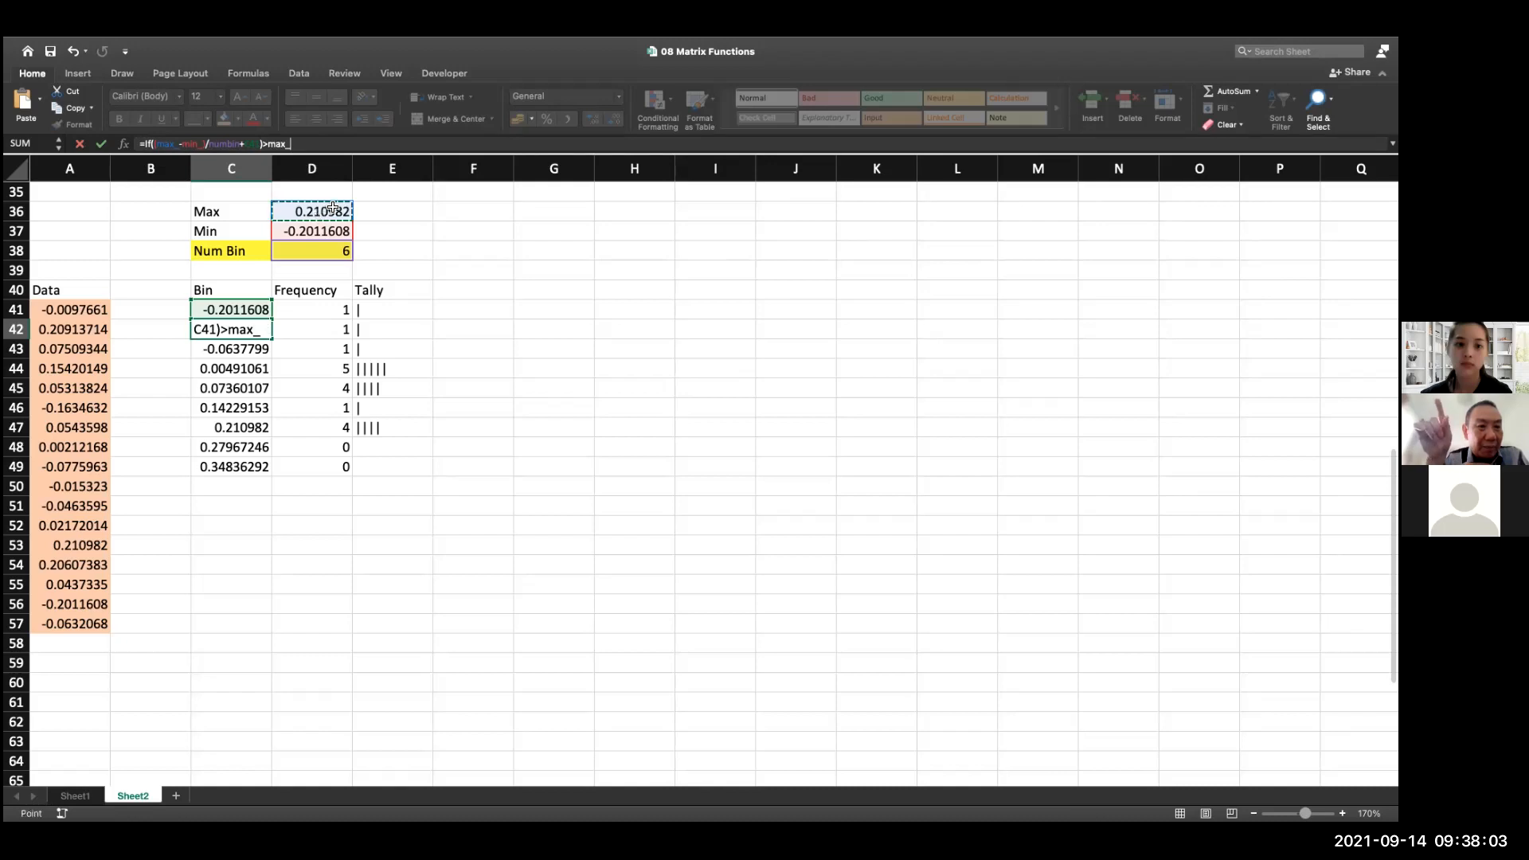
Give the IF in C42 the text "empty" as its value when the test is true
{"action": "type", "text": ";"}
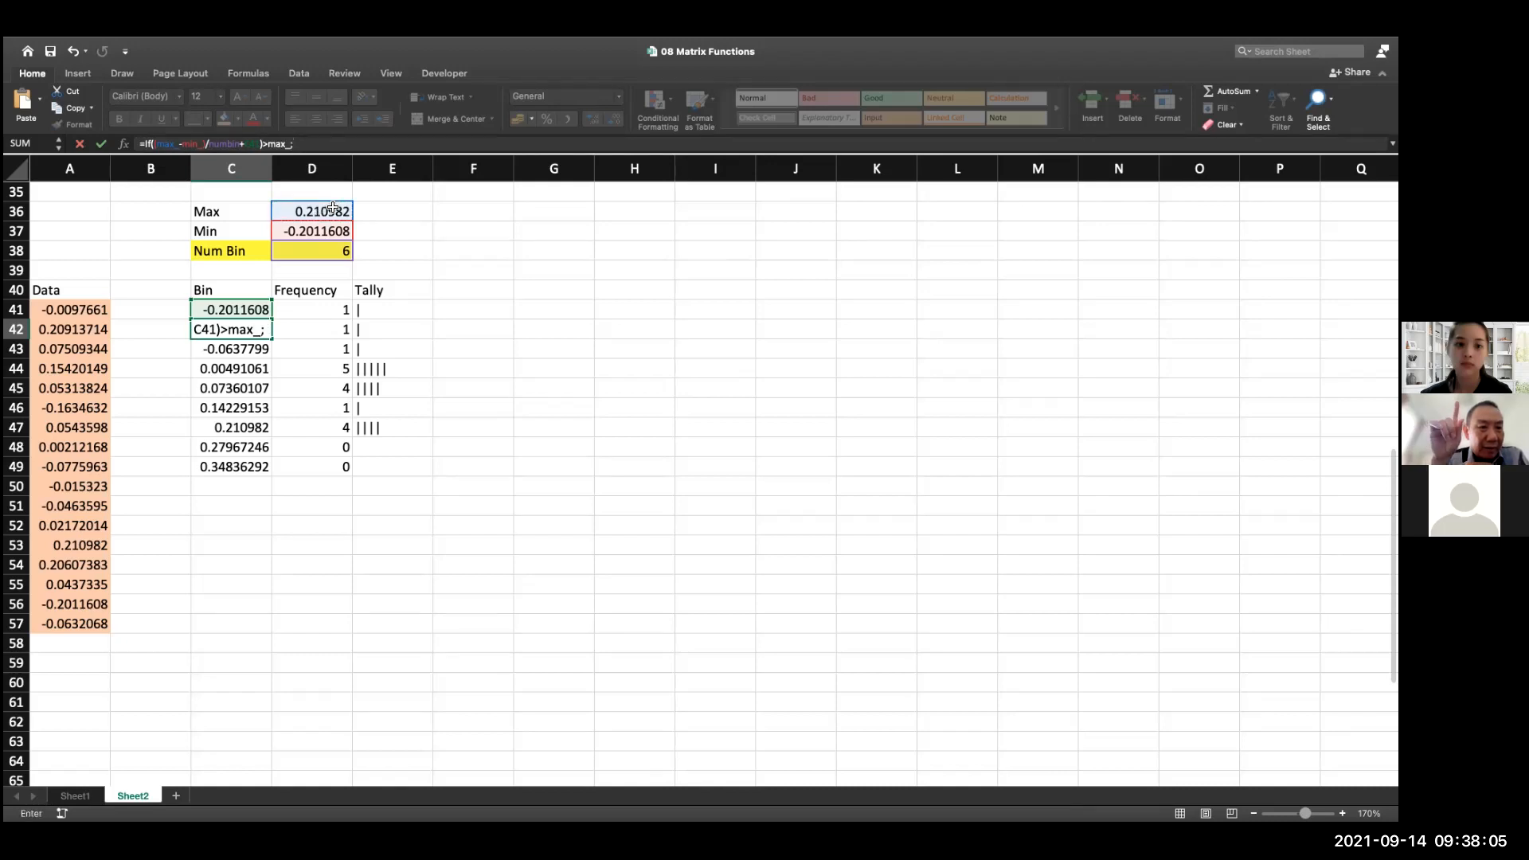
{"action": "type", "text": "empt"}
{"action": "key", "text": "BackSpace"}
{"action": "key", "text": "BackSpace"}
{"action": "key", "text": "BackSpace"}
{"action": "key", "text": "BackSpace"}
{"action": "type", "text": "'"}
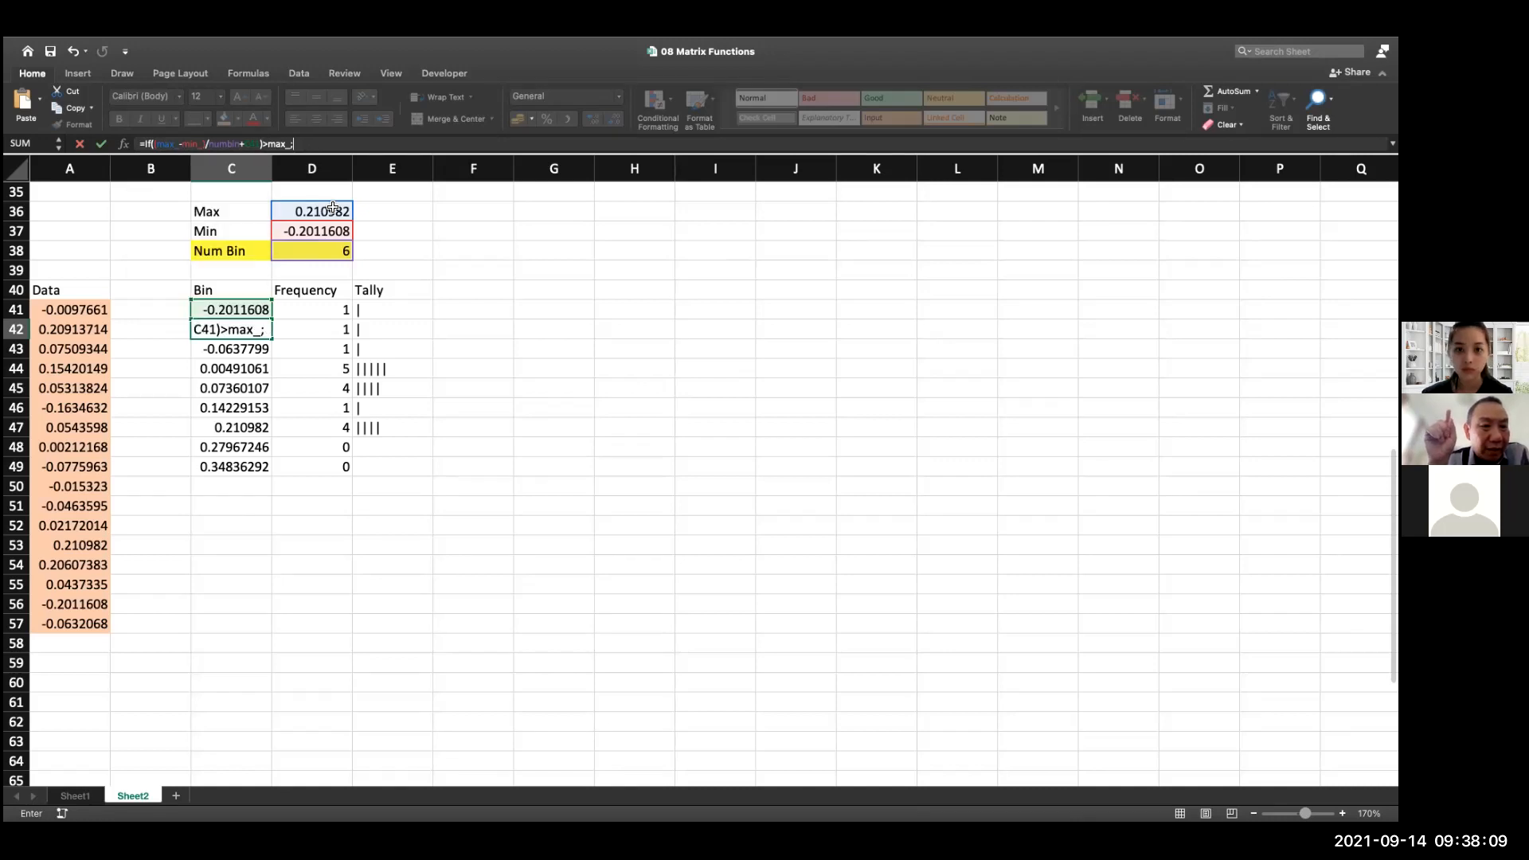
{"action": "type", "text": "empty"}
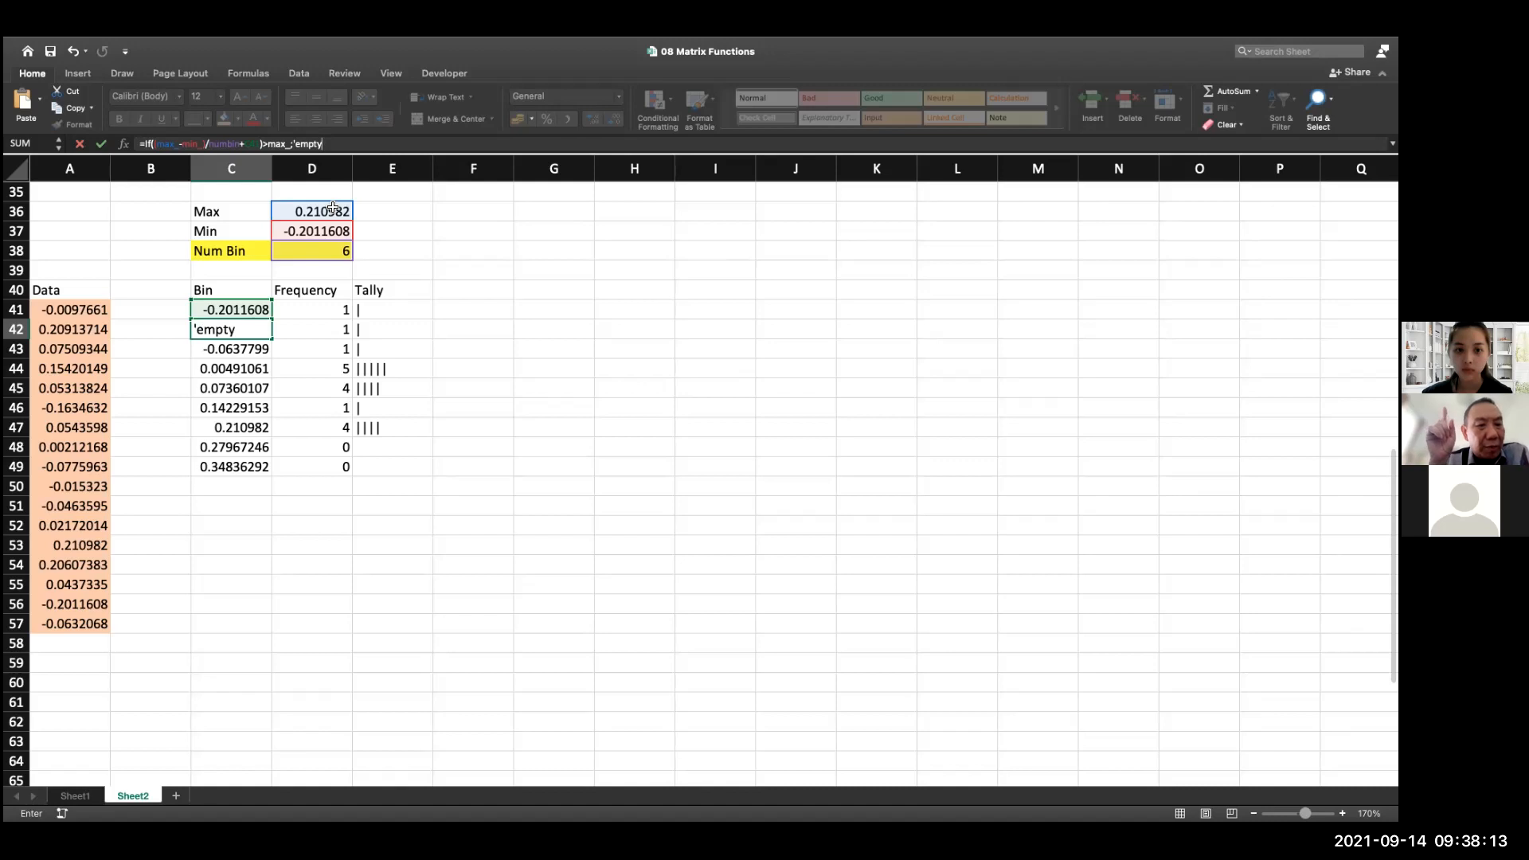
{"action": "key", "text": "BackSpace"}
{"action": "key", "text": "BackSpace"}
{"action": "key", "text": "BackSpace"}
{"action": "key", "text": "BackSpace"}
{"action": "key", "text": "BackSpace"}
{"action": "key", "text": "BackSpace"}
{"action": "type", "text": "\"empty"}
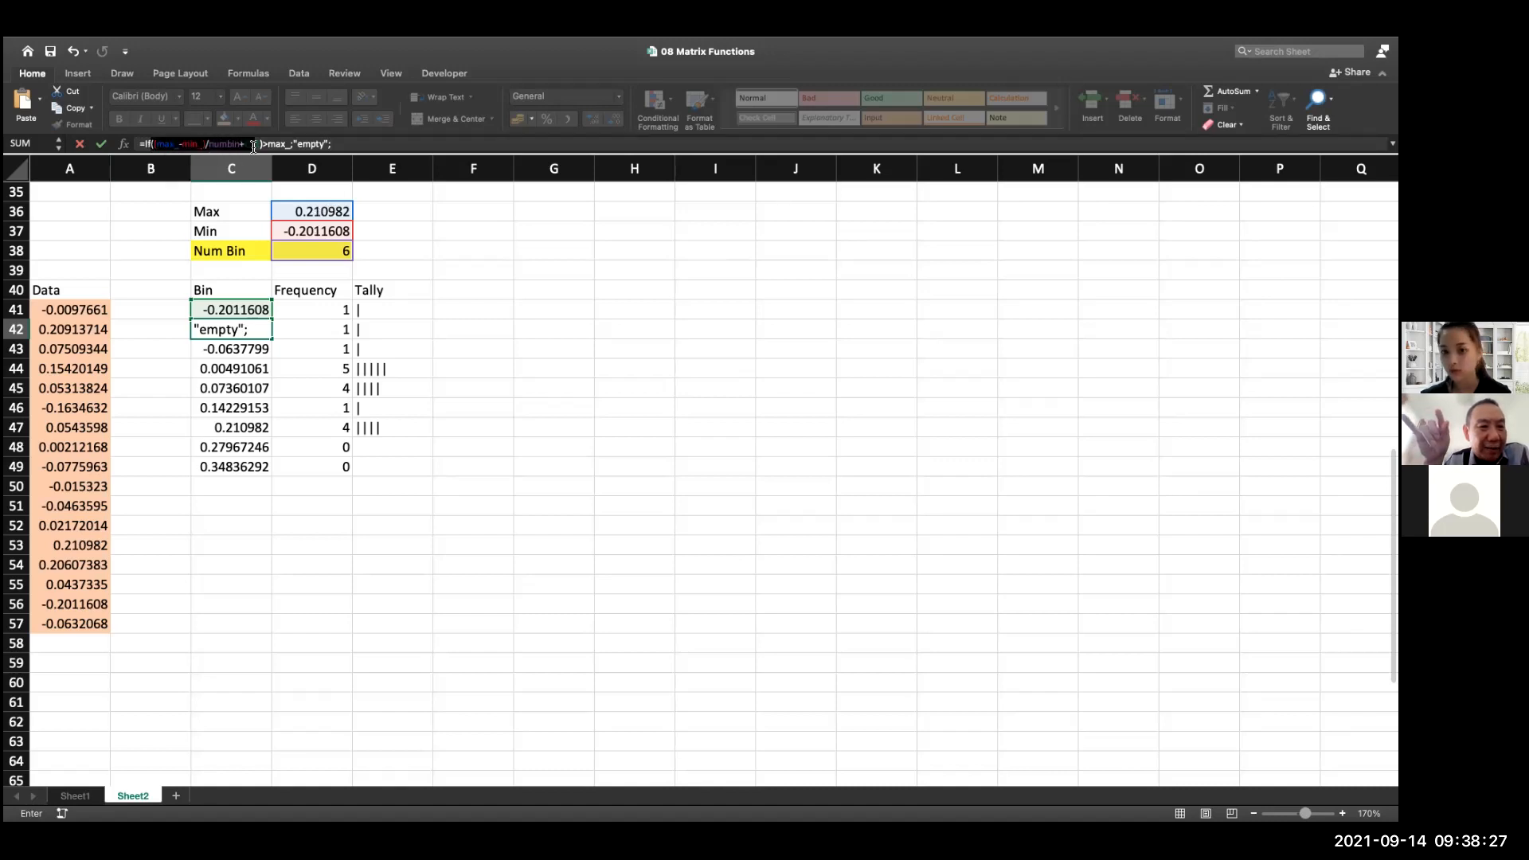
Add the bin calculation (max_-min_)/numbin+C41 as the IF's value when false and try to enter the formula
{"action": "left_click", "coordinate": [286, 145]}
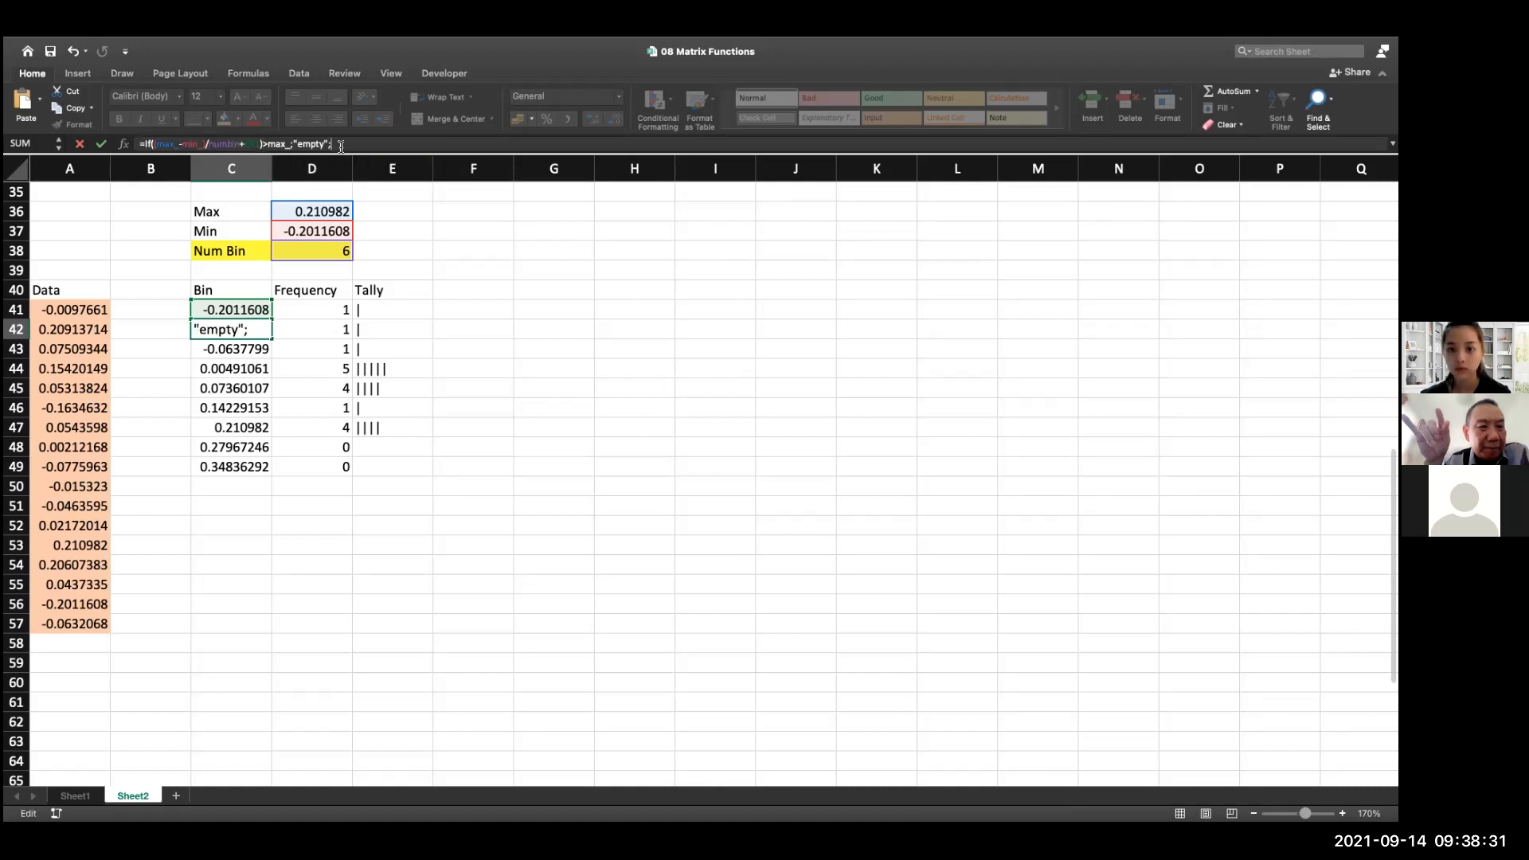
{"action": "key", "text": "super+v"}
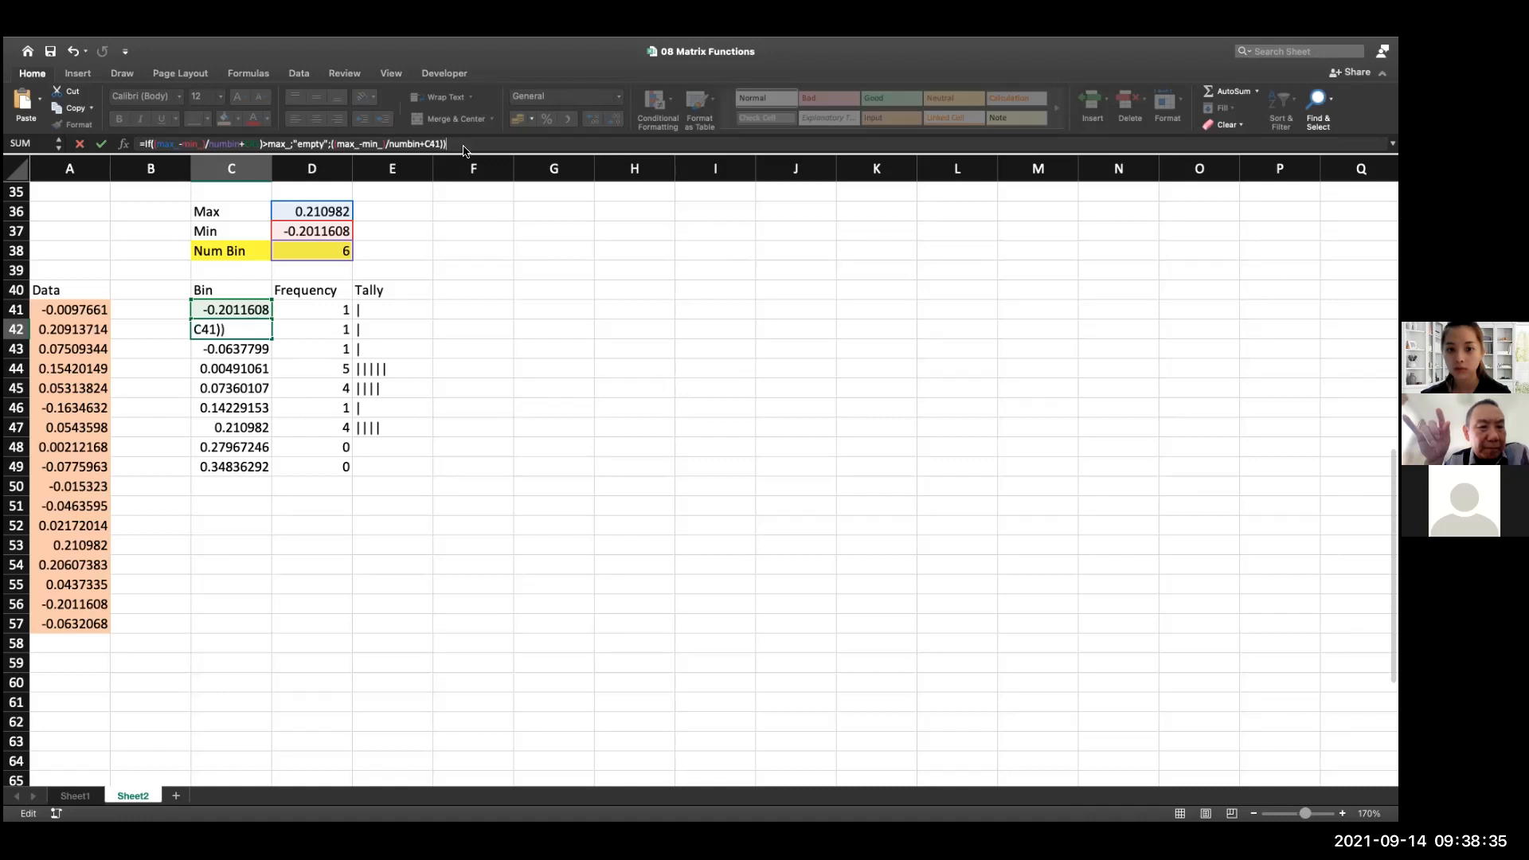
{"action": "key", "text": "Return"}
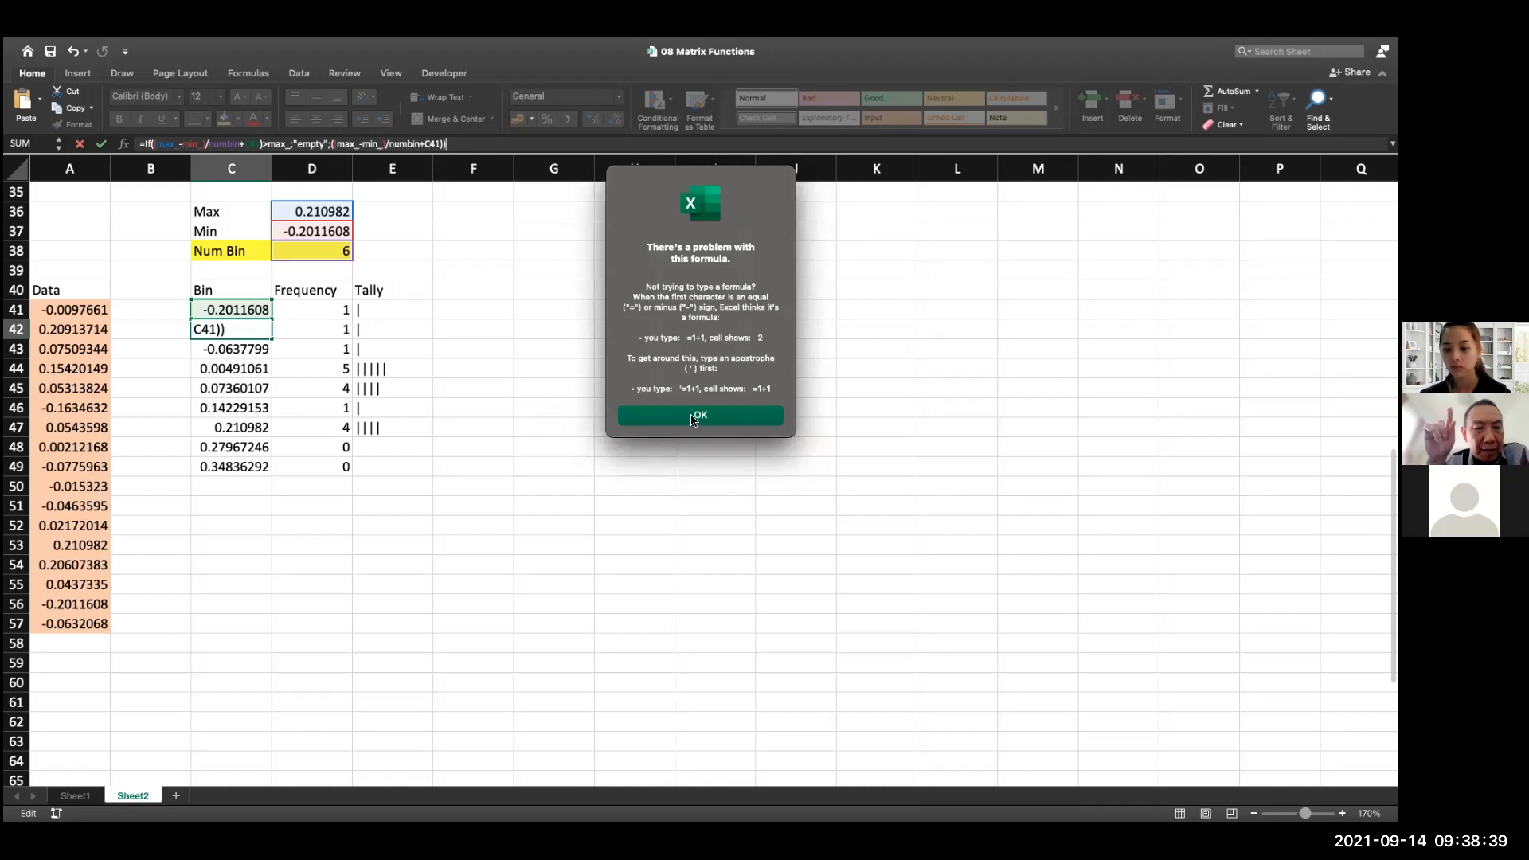
{"action": "left_click", "coordinate": [689, 415]}
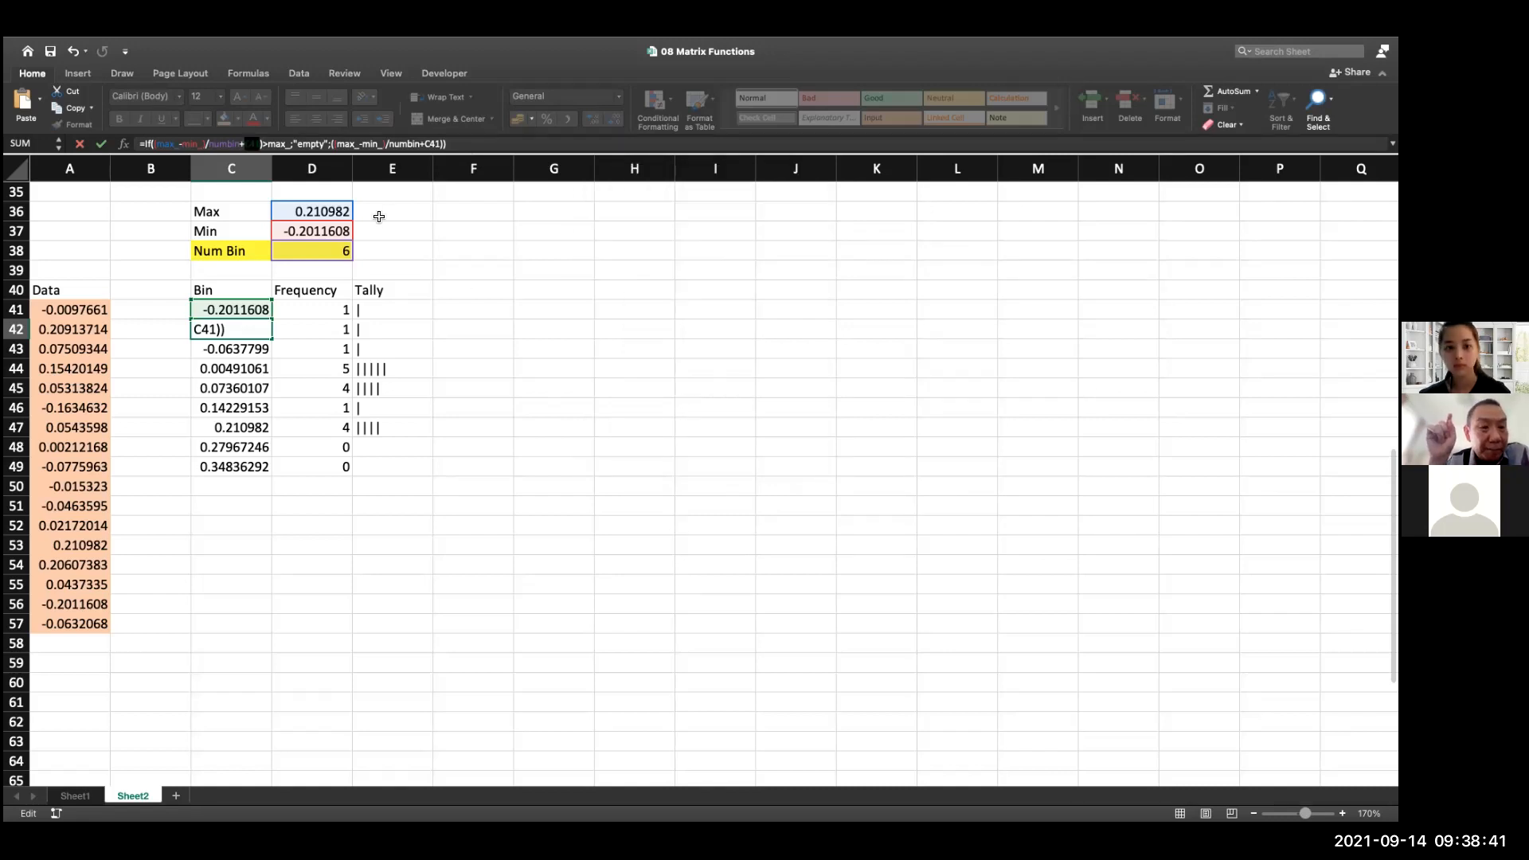
Balance the parentheses in C42 so the formula reads =IF(((max_-min_)/numbin+C41)>max_;"empty";((max_-min_)/numbin+C41)), and enter it
{"action": "left_click", "coordinate": [152, 145]}
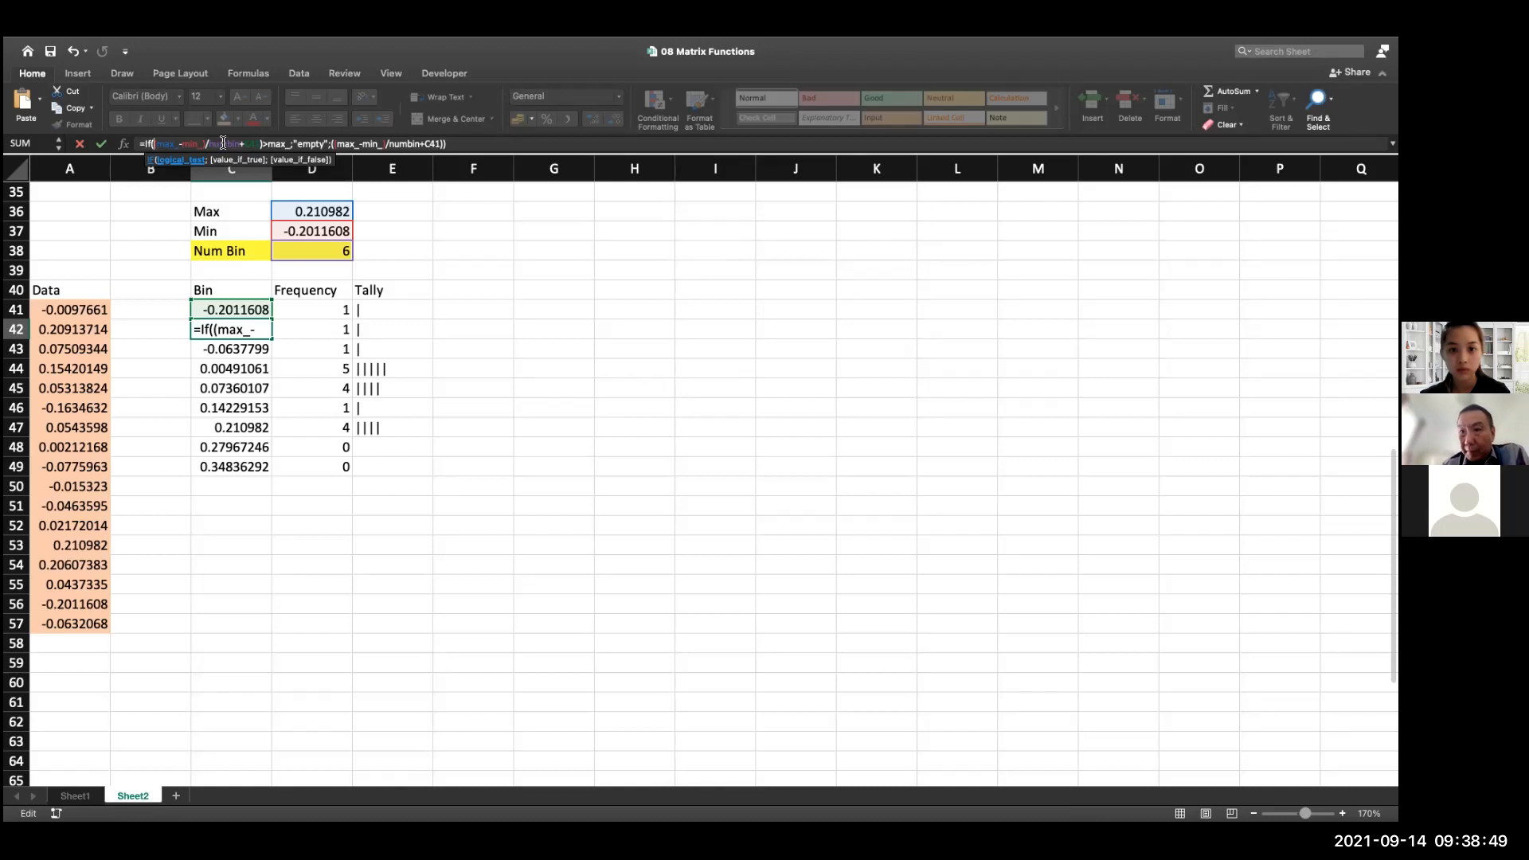
{"action": "type", "text": "("}
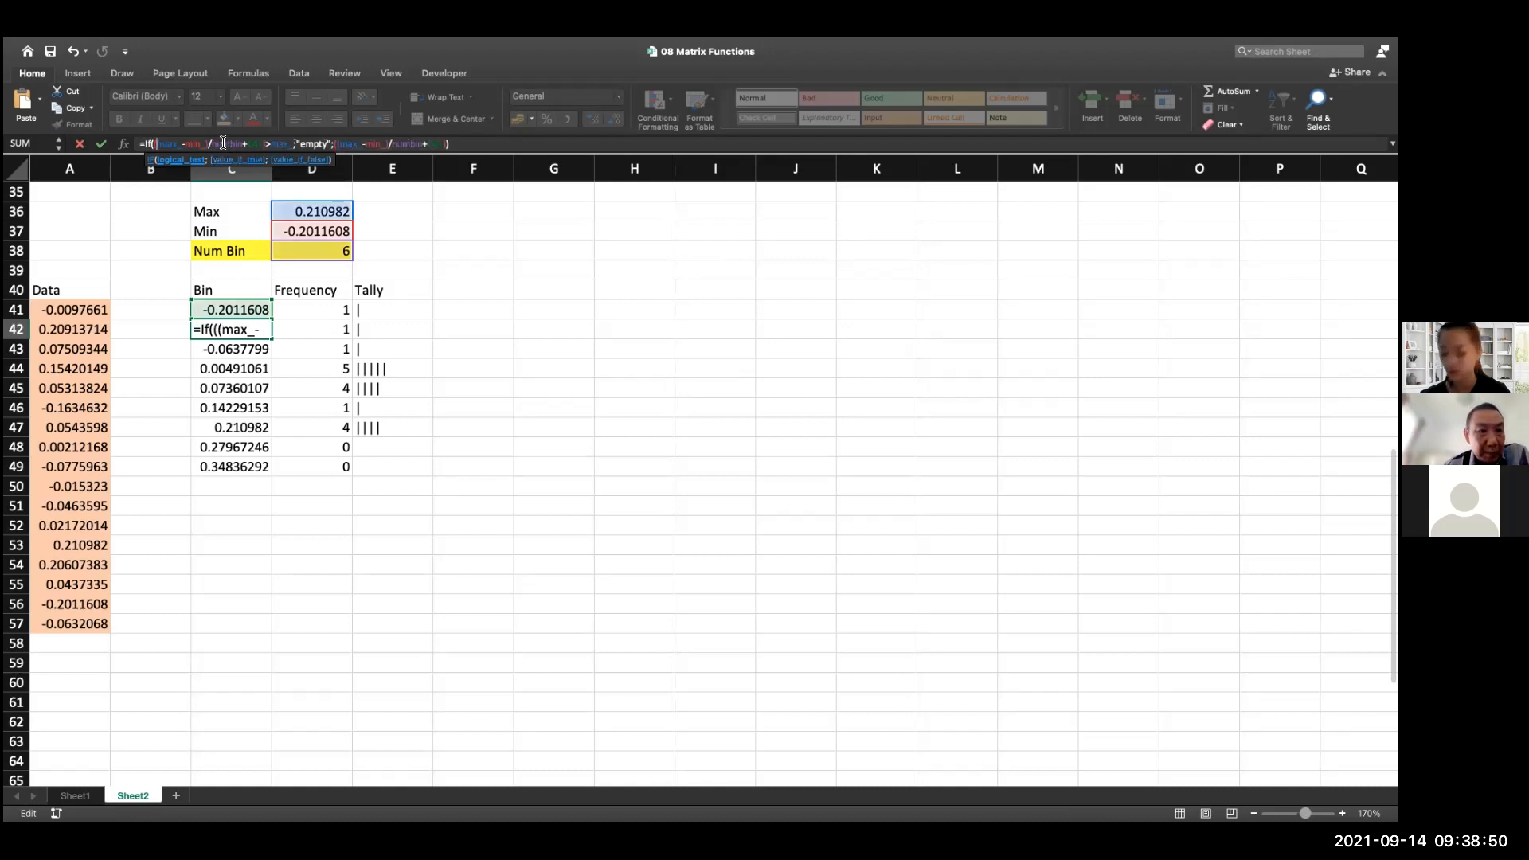
{"action": "left_click", "coordinate": [463, 141]}
{"action": "type", "text": ")"}
{"action": "key", "text": "Return"}
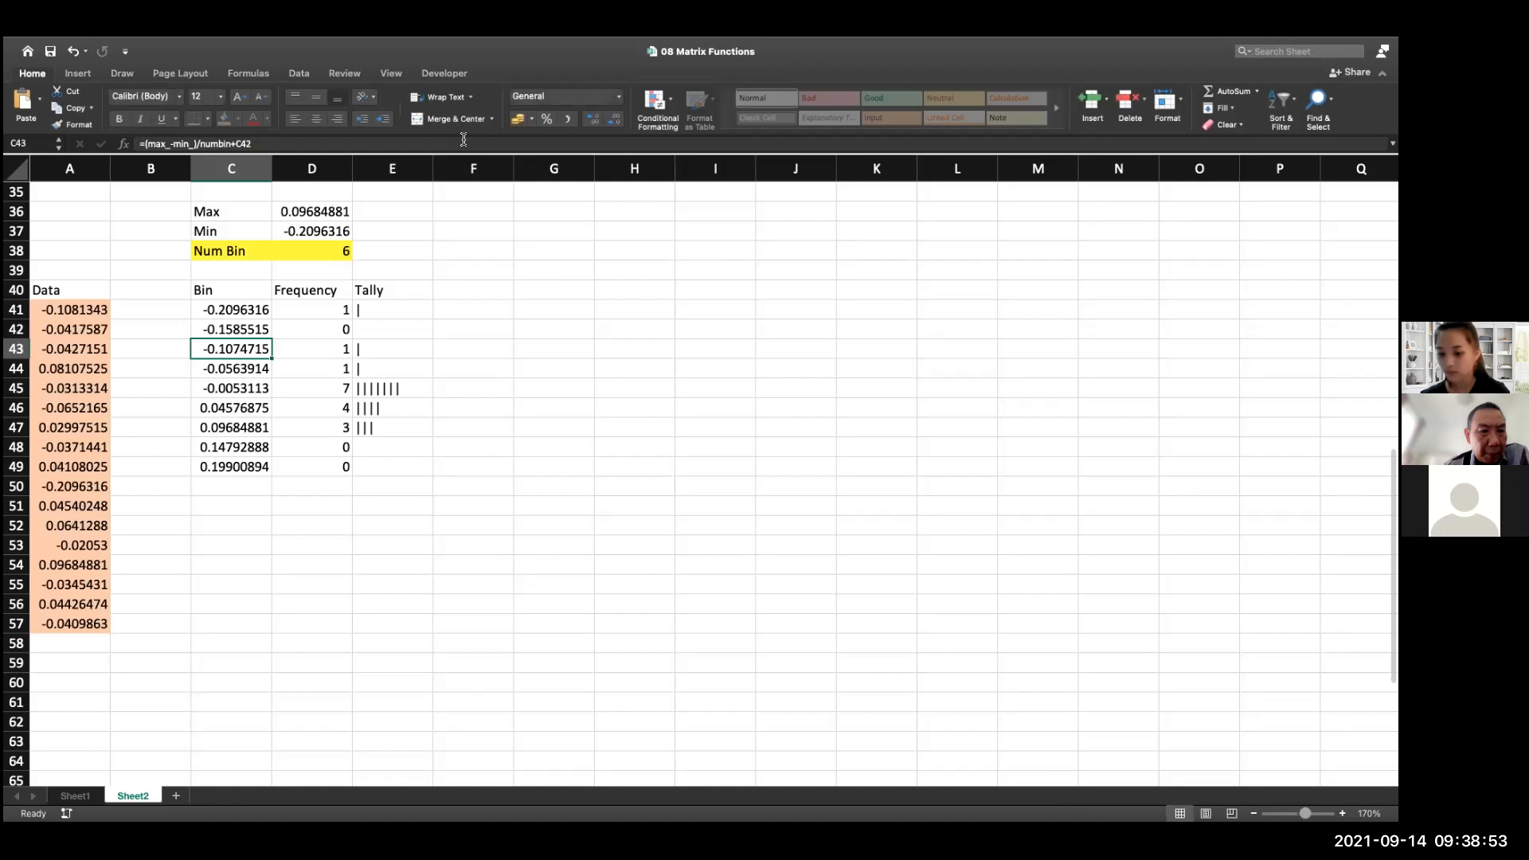
Try filling the IF formula from C42 down to C49, and undo the fill
{"action": "left_click", "coordinate": [267, 334]}
{"action": "left_click_drag", "start_coordinate": [273, 339], "coordinate": [271, 473]}
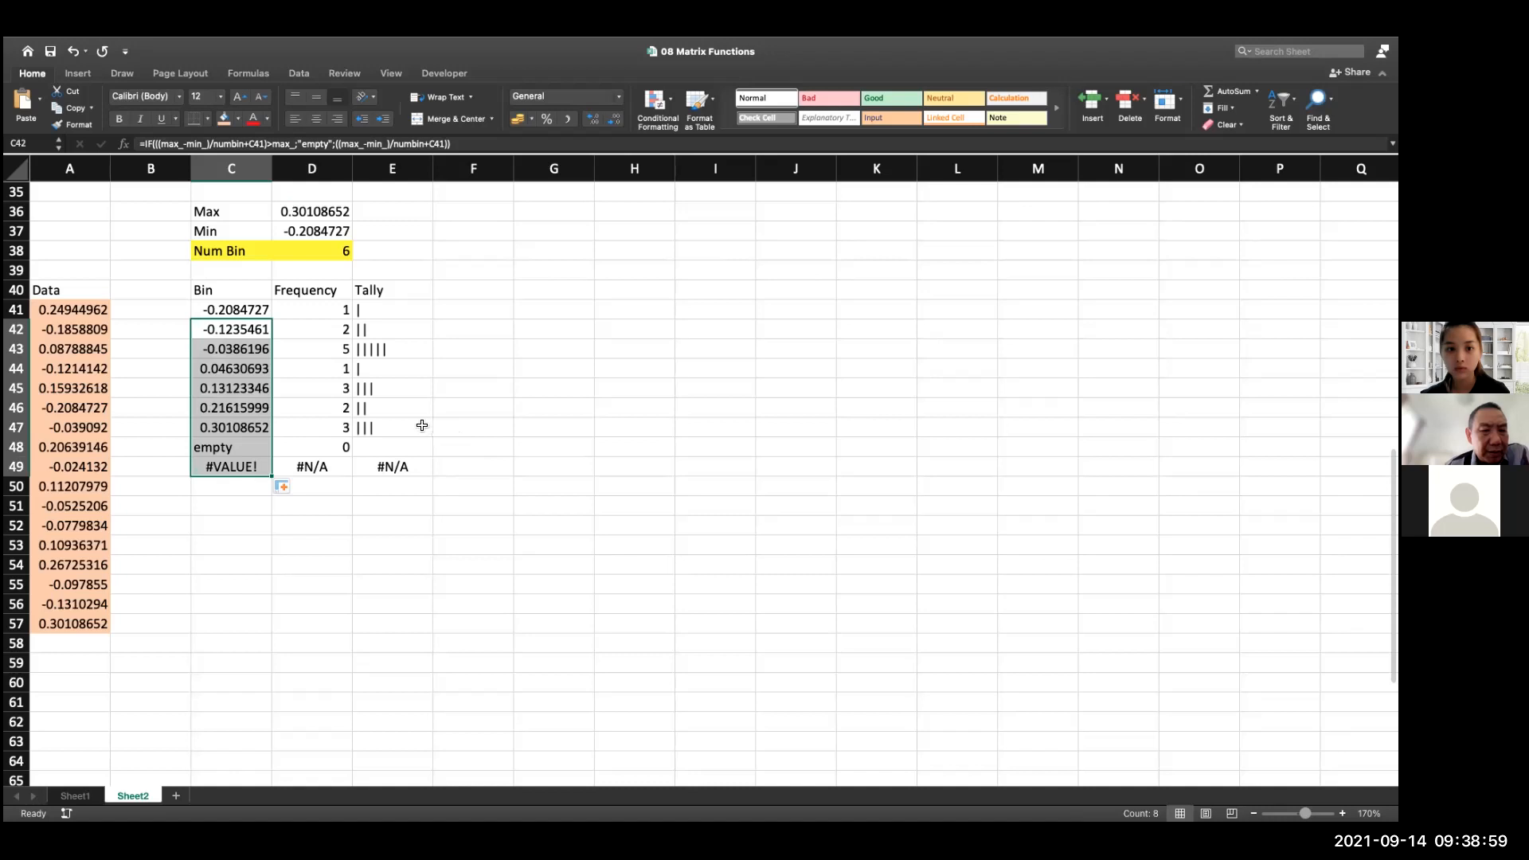
{"action": "key", "text": "super+z"}
Check the bin formulas in C41, C49 and C48
{"action": "double_click", "coordinate": [255, 310]}
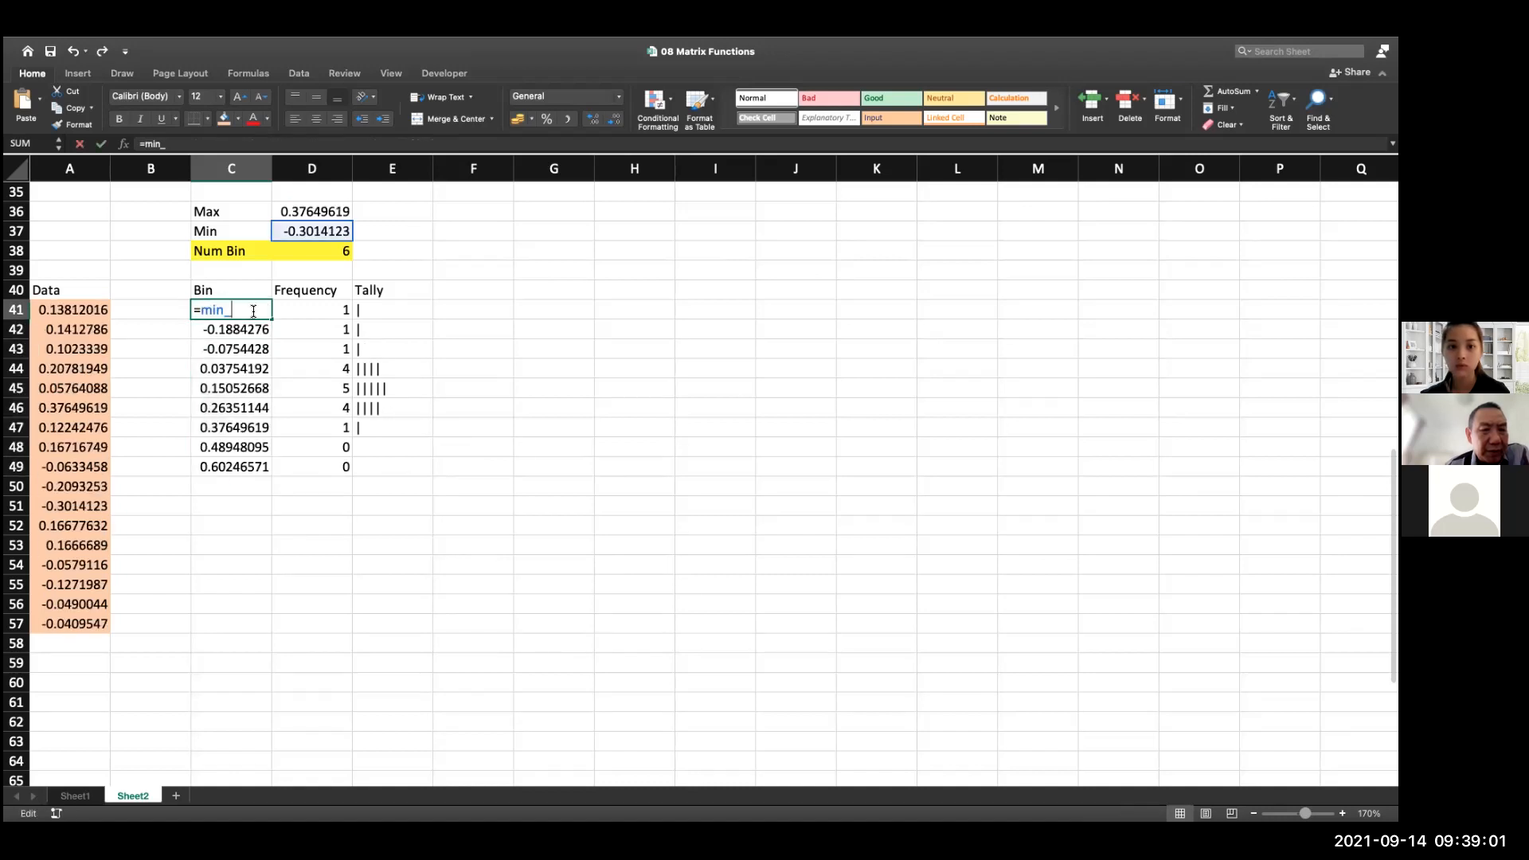
{"action": "key", "text": "Return"}
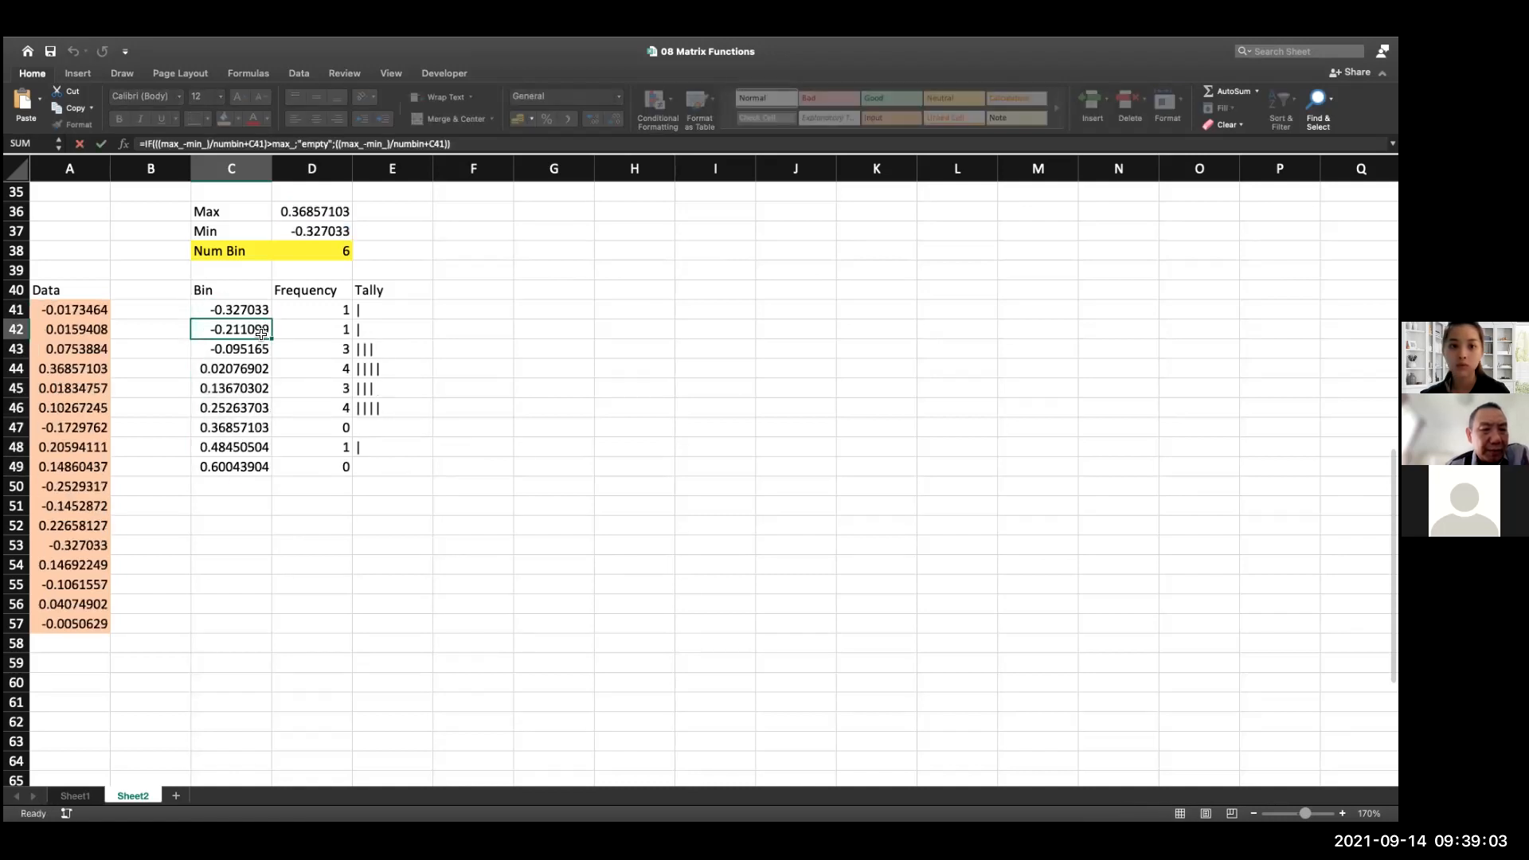
{"action": "left_click", "coordinate": [257, 471]}
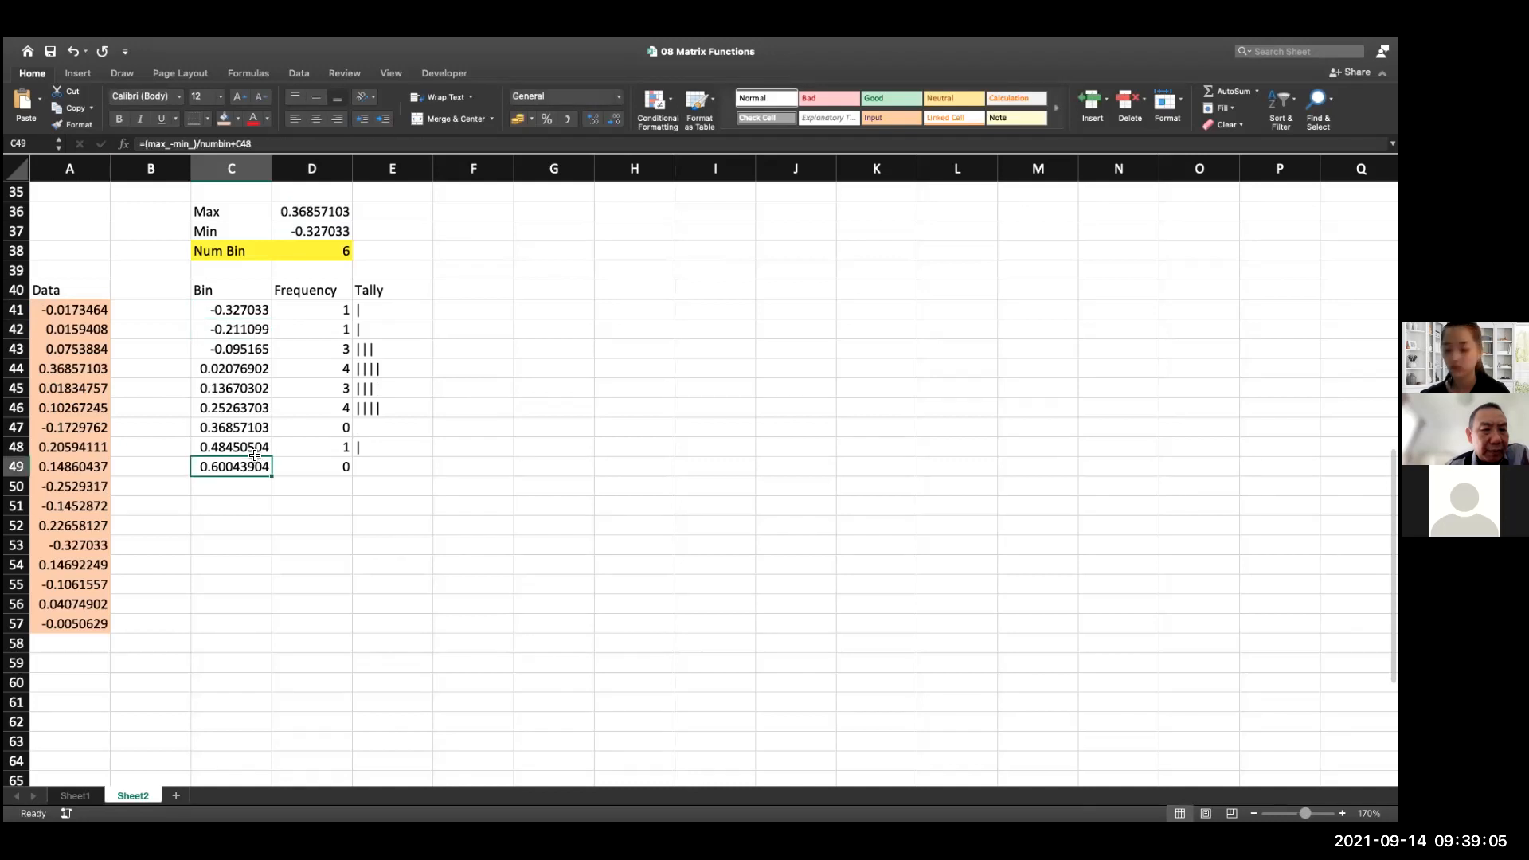
{"action": "left_click", "coordinate": [256, 448]}
Fill the IF formula from C42 down through C49
{"action": "left_click", "coordinate": [258, 333]}
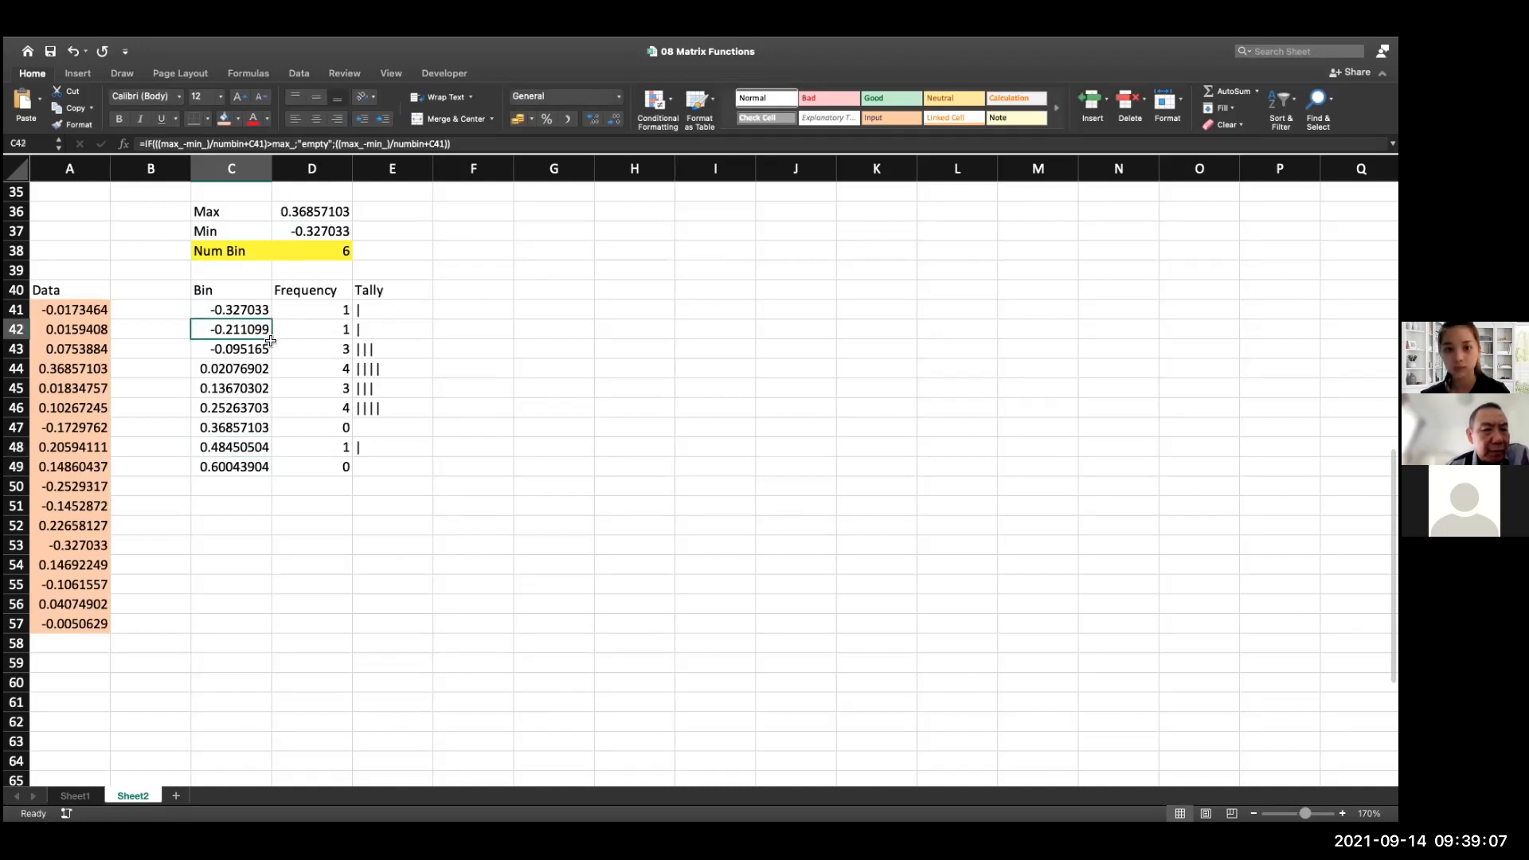
{"action": "left_click_drag", "start_coordinate": [271, 338], "coordinate": [260, 467]}
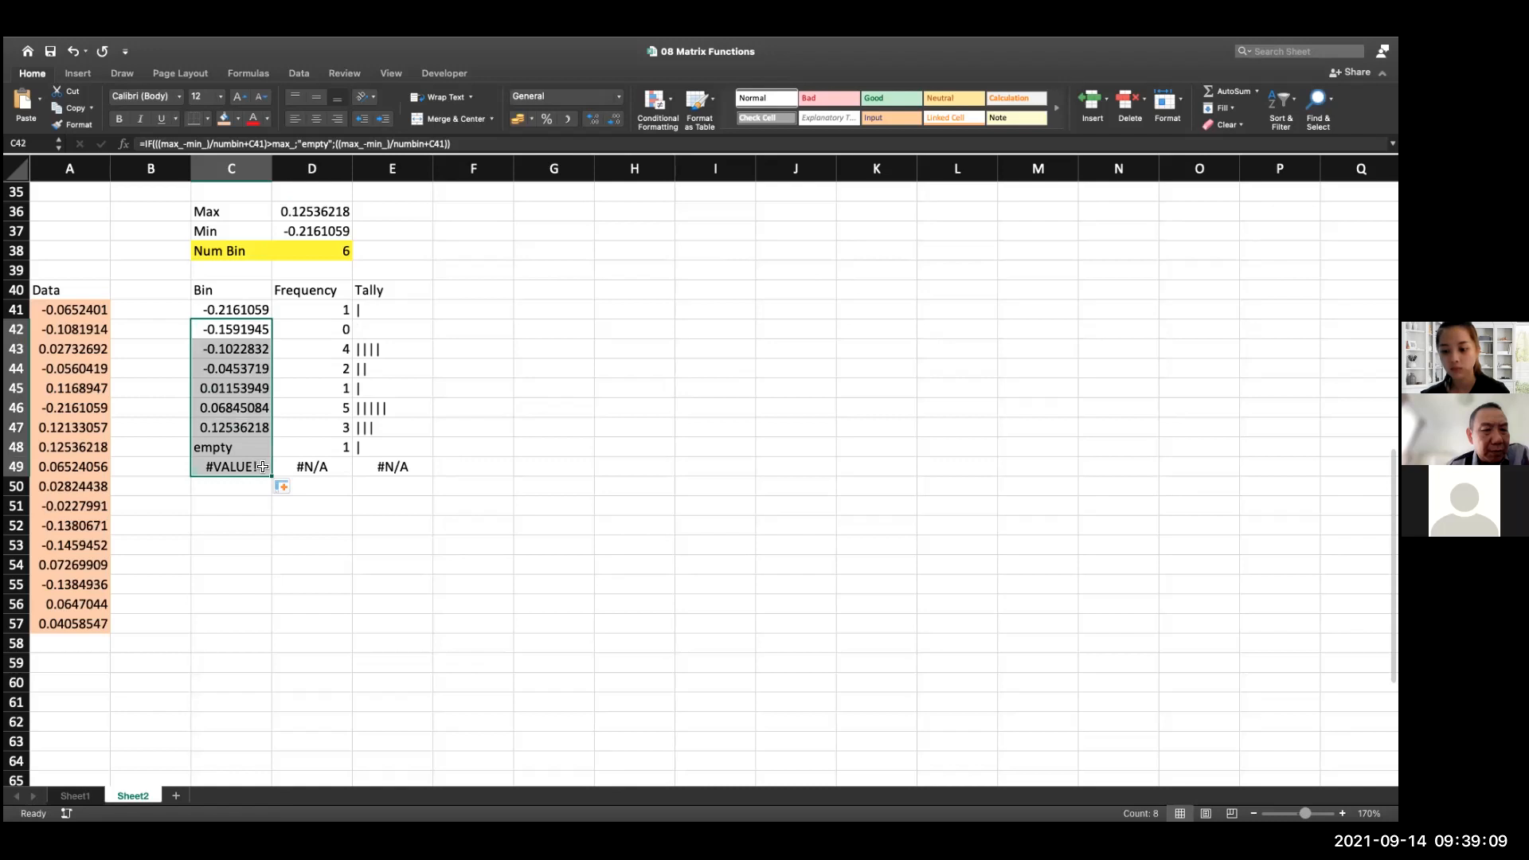
{"action": "left_click", "coordinate": [360, 505]}
Inspect the formula in C49 and its reference to the bin in C48
{"action": "double_click", "coordinate": [237, 465]}
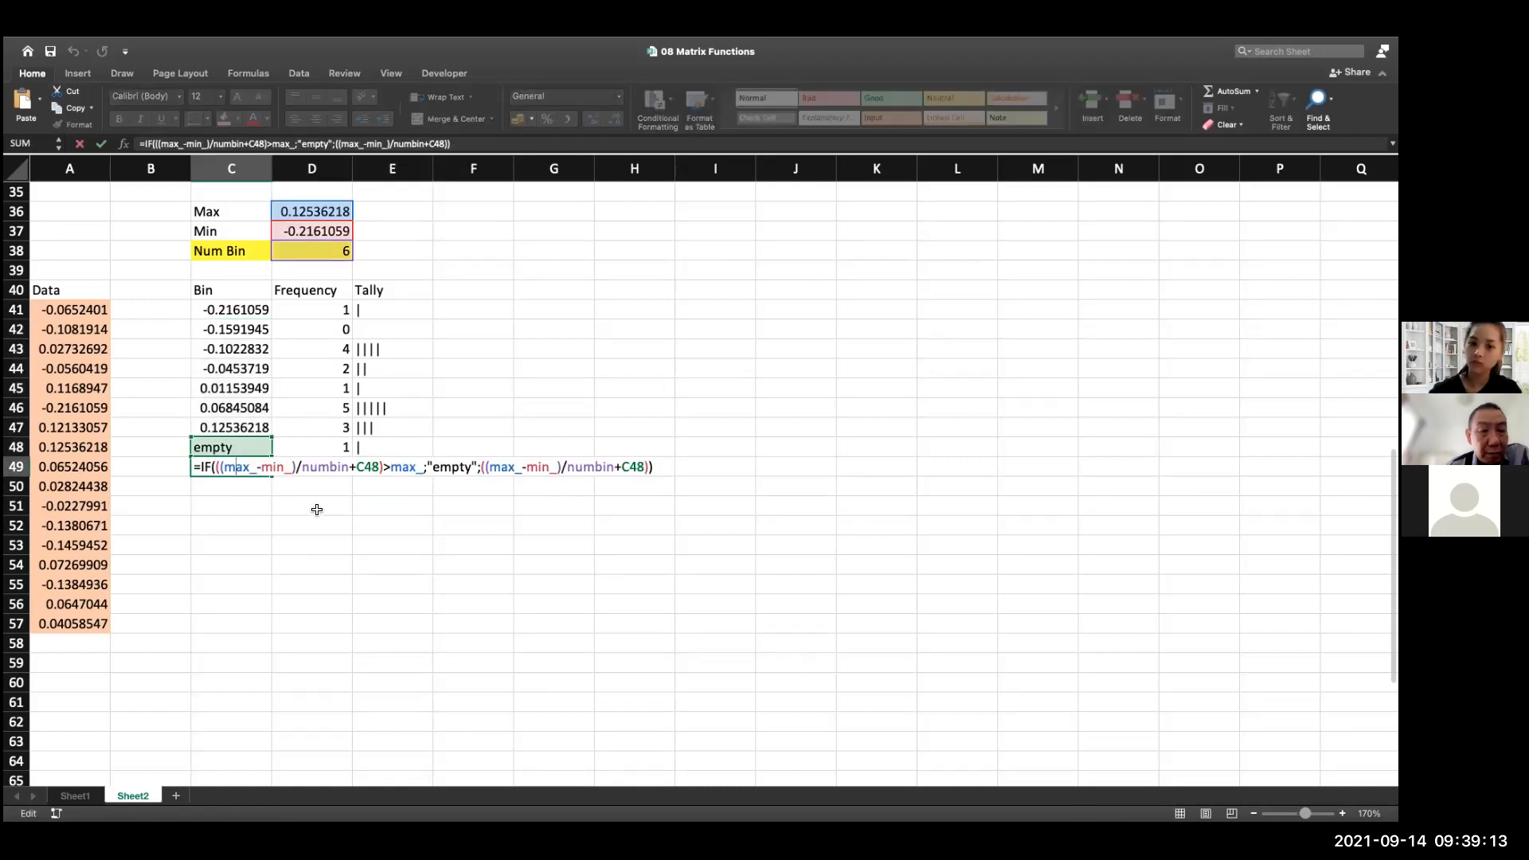
{"action": "key", "text": "Right"}
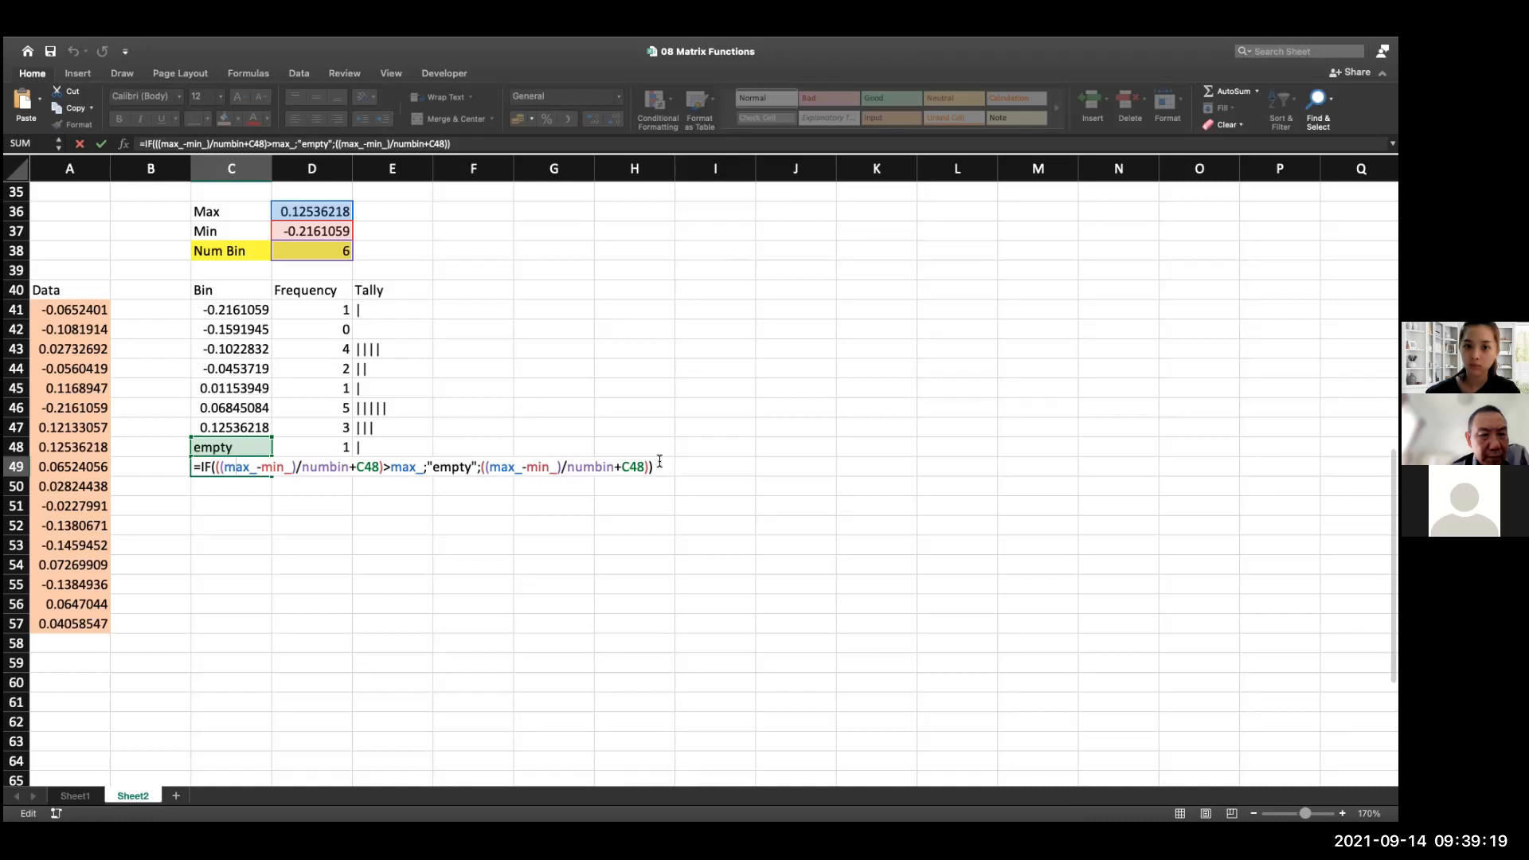
{"action": "left_click", "coordinate": [317, 552]}
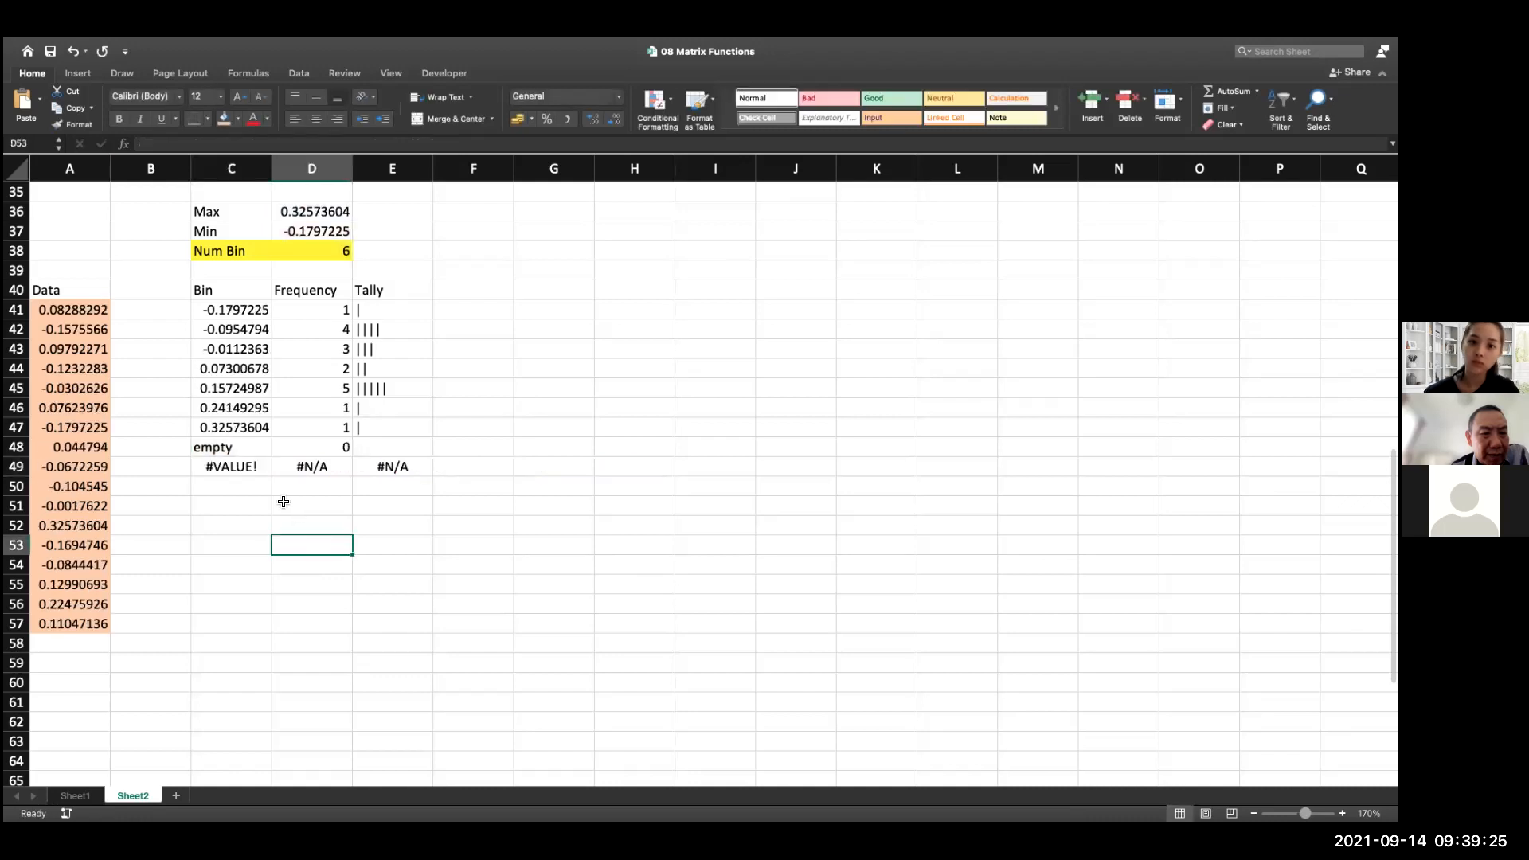
{"action": "left_click", "coordinate": [242, 466]}
{"action": "double_click", "coordinate": [241, 466]}
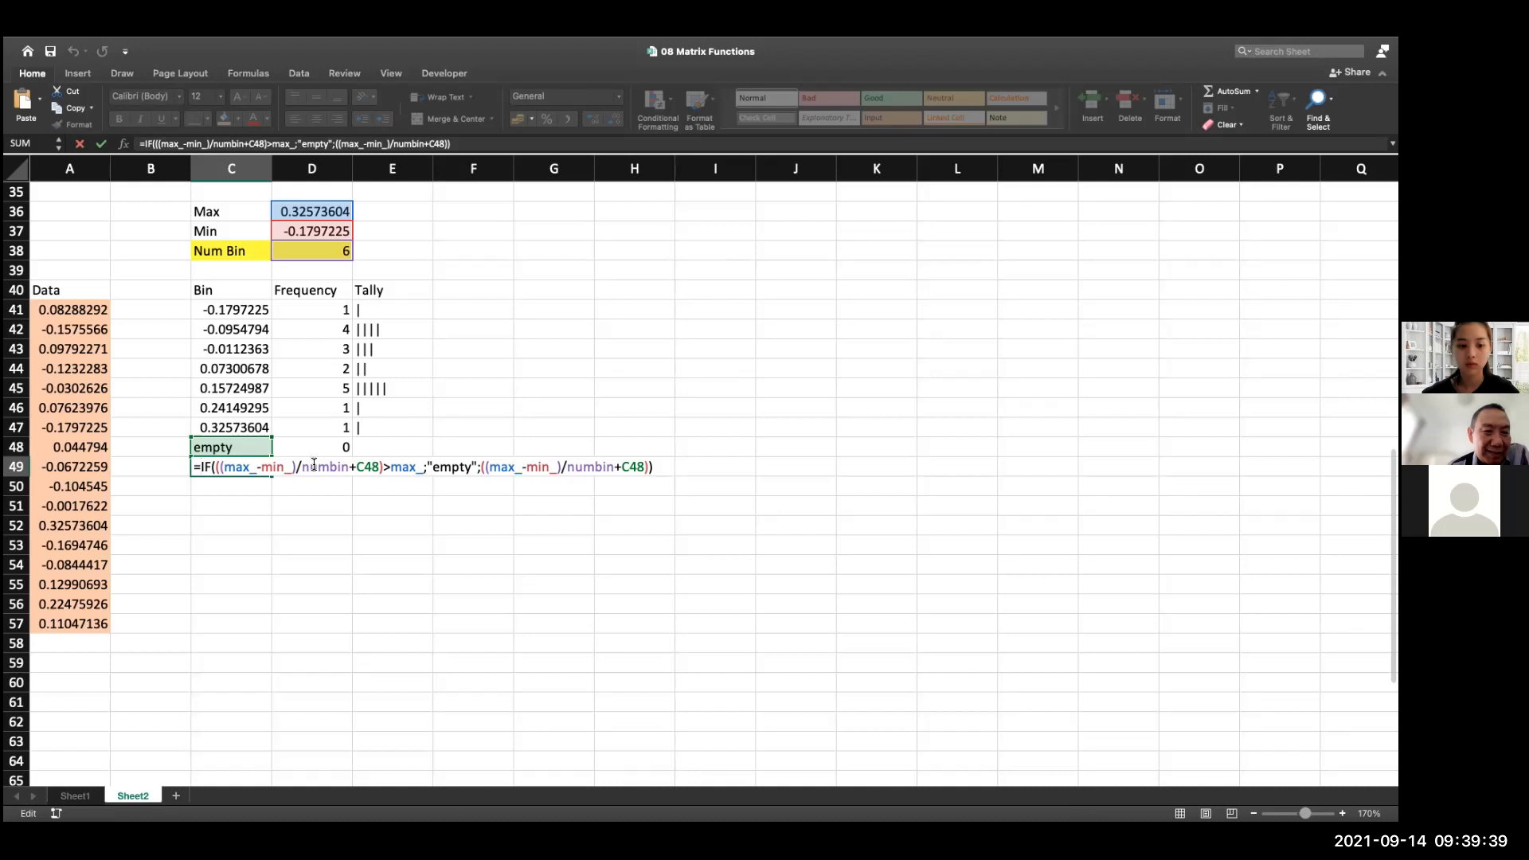
{"action": "type", "text": "9f("}
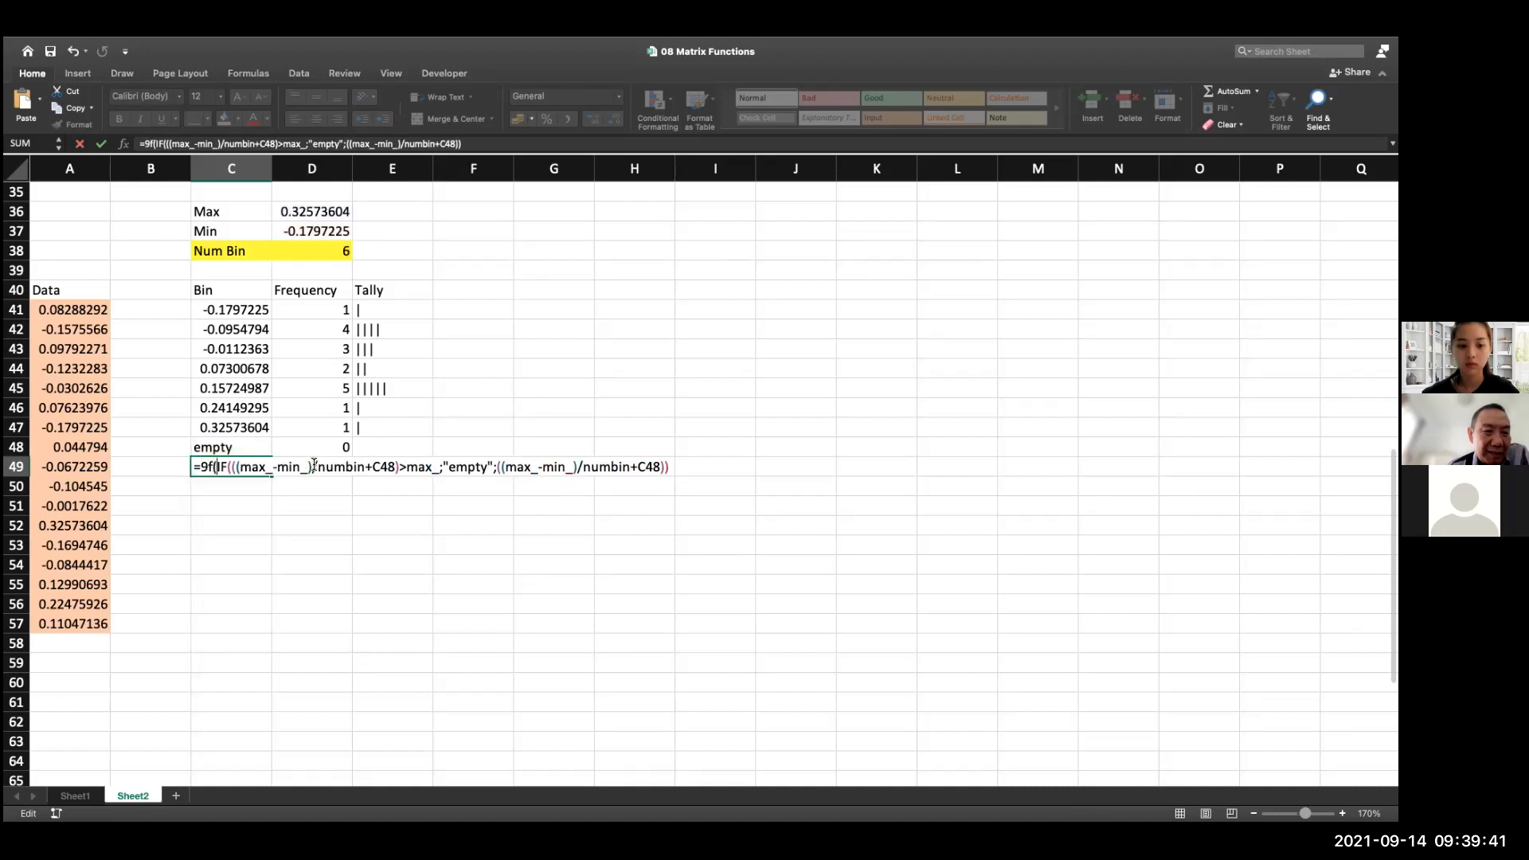
{"action": "key", "text": "BackSpace"}
{"action": "key", "text": "BackSpace"}
{"action": "key", "text": "BackSpace"}
{"action": "type", "text": "if("}
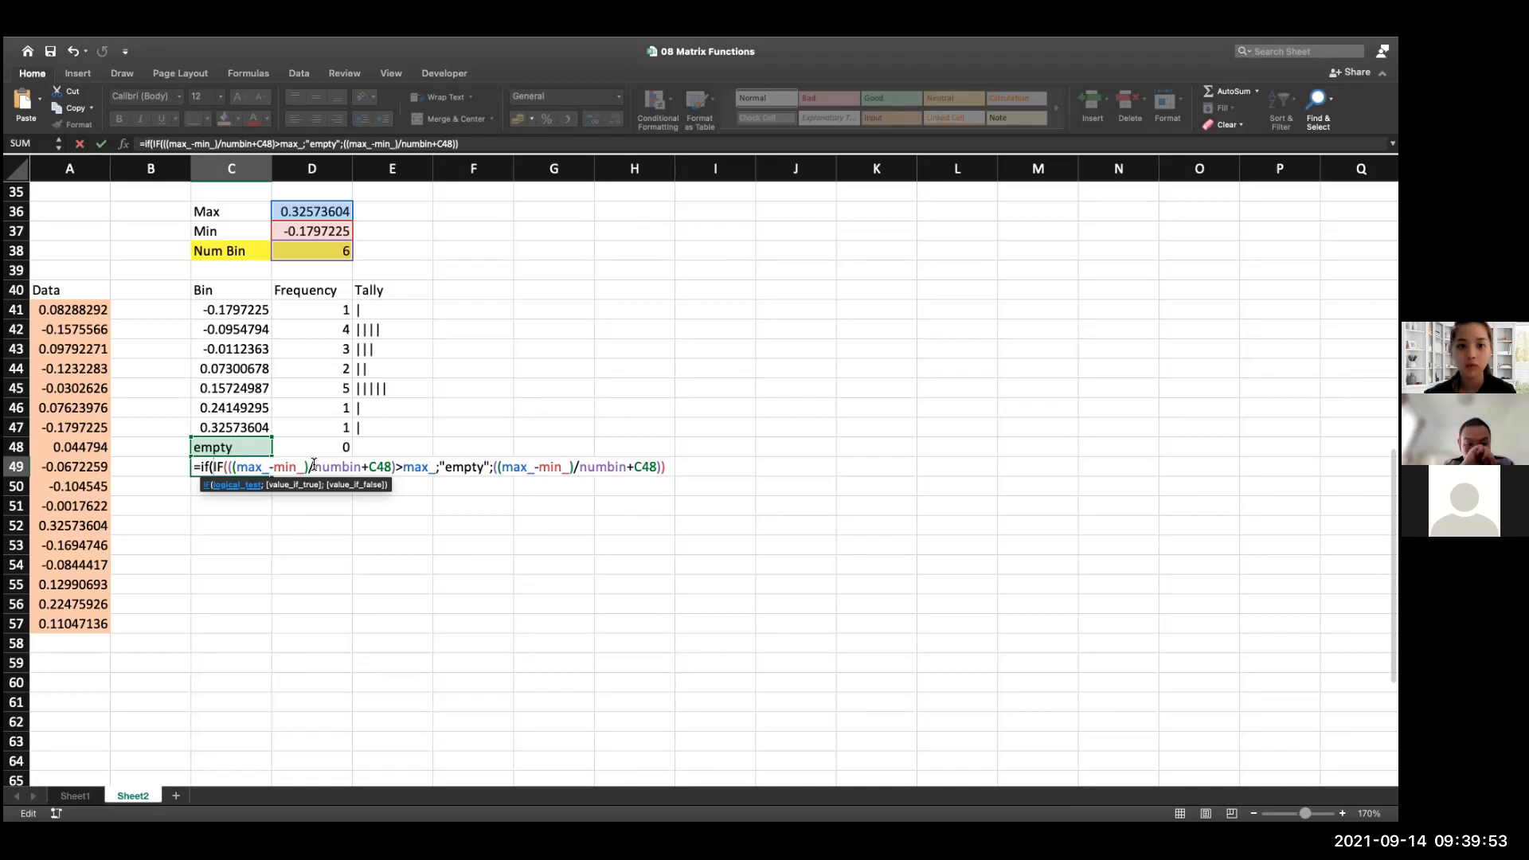
{"action": "key", "text": "Return"}
Wrap the existing IF formula in C49 in an IFERROR function
{"action": "left_click", "coordinate": [239, 469]}
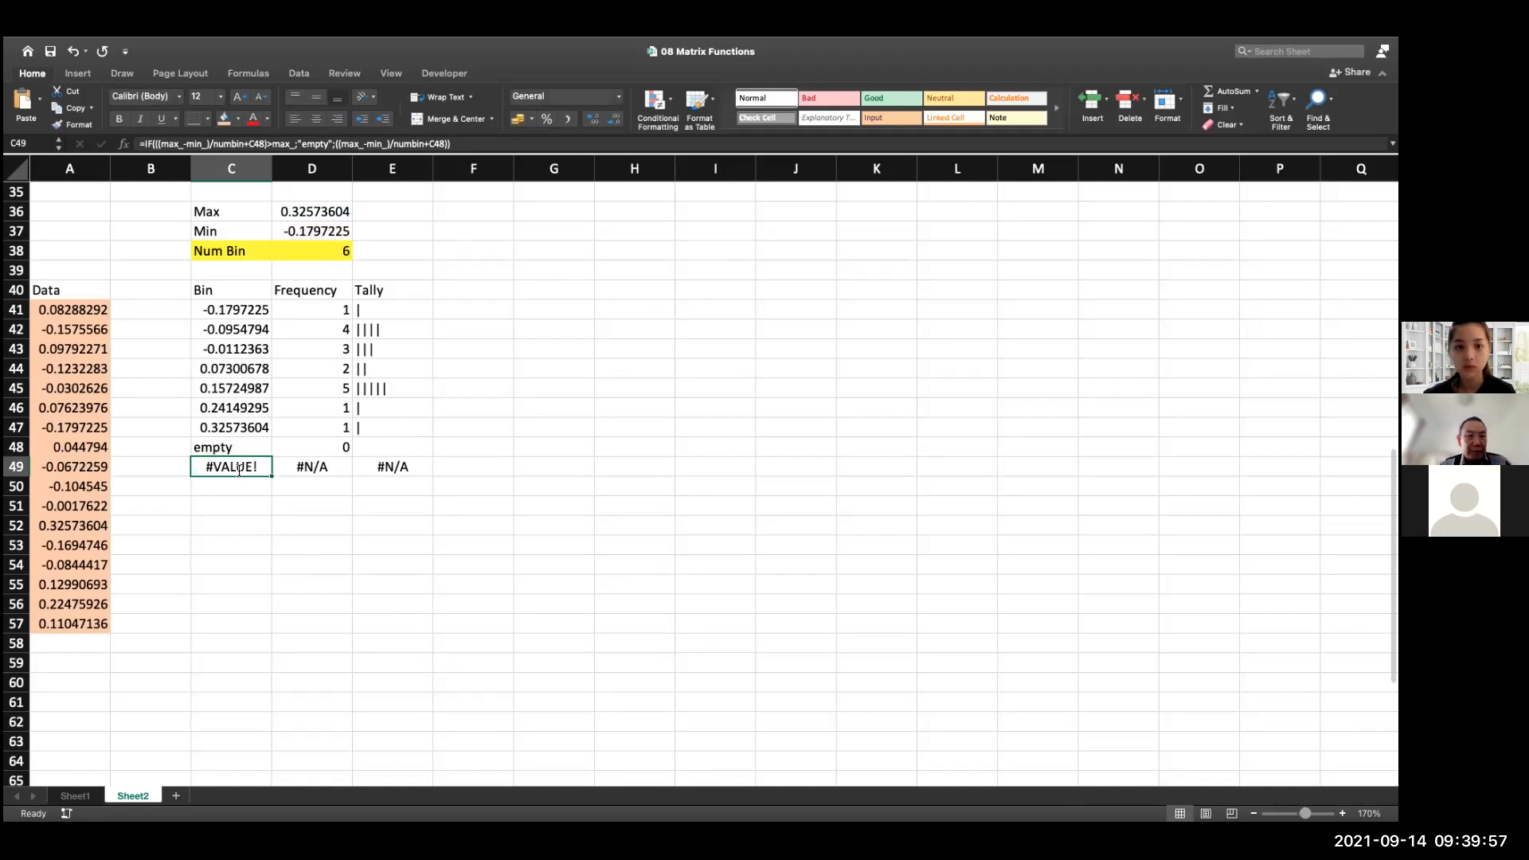
{"action": "double_click", "coordinate": [239, 469]}
{"action": "left_click", "coordinate": [220, 467]}
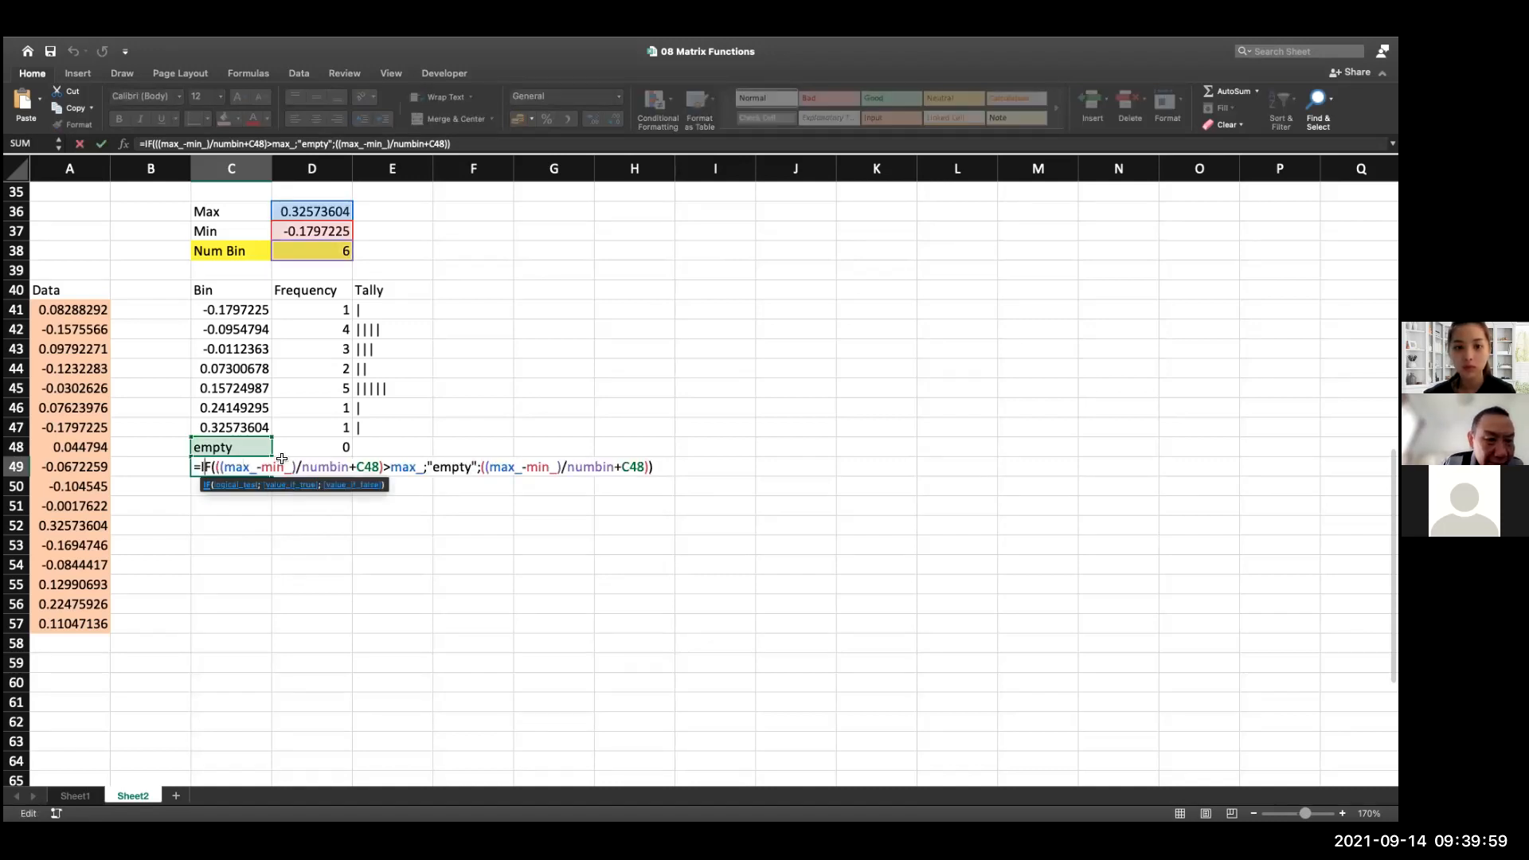
{"action": "key", "text": "Left"}
{"action": "type", "text": "if("}
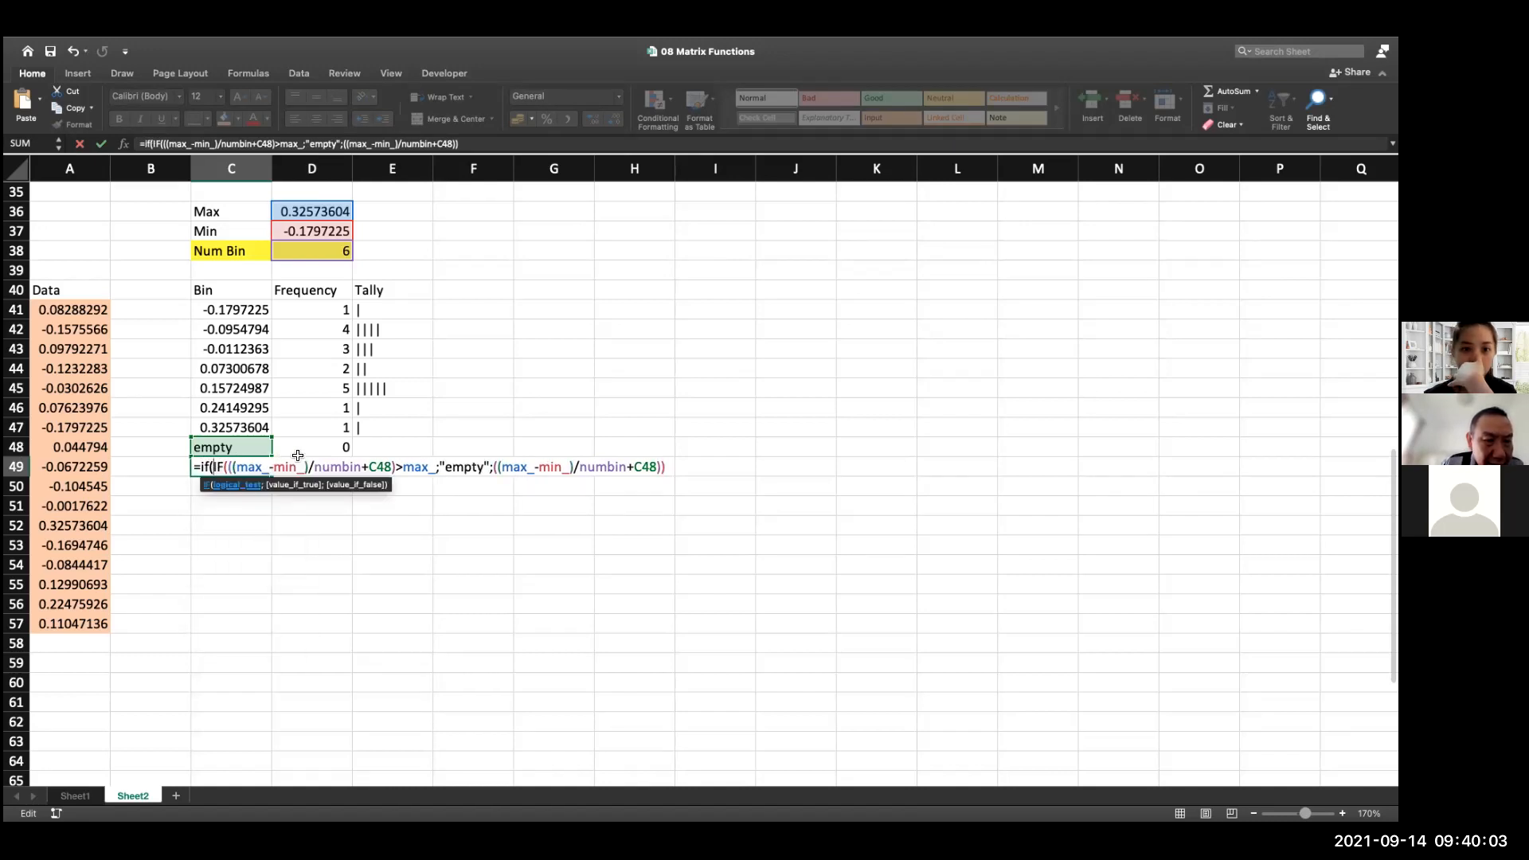
{"action": "type", "text": "error"}
{"action": "key", "text": "BackSpace"}
{"action": "key", "text": "BackSpace"}
{"action": "key", "text": "BackSpace"}
{"action": "key", "text": "BackSpace"}
{"action": "key", "text": "BackSpace"}
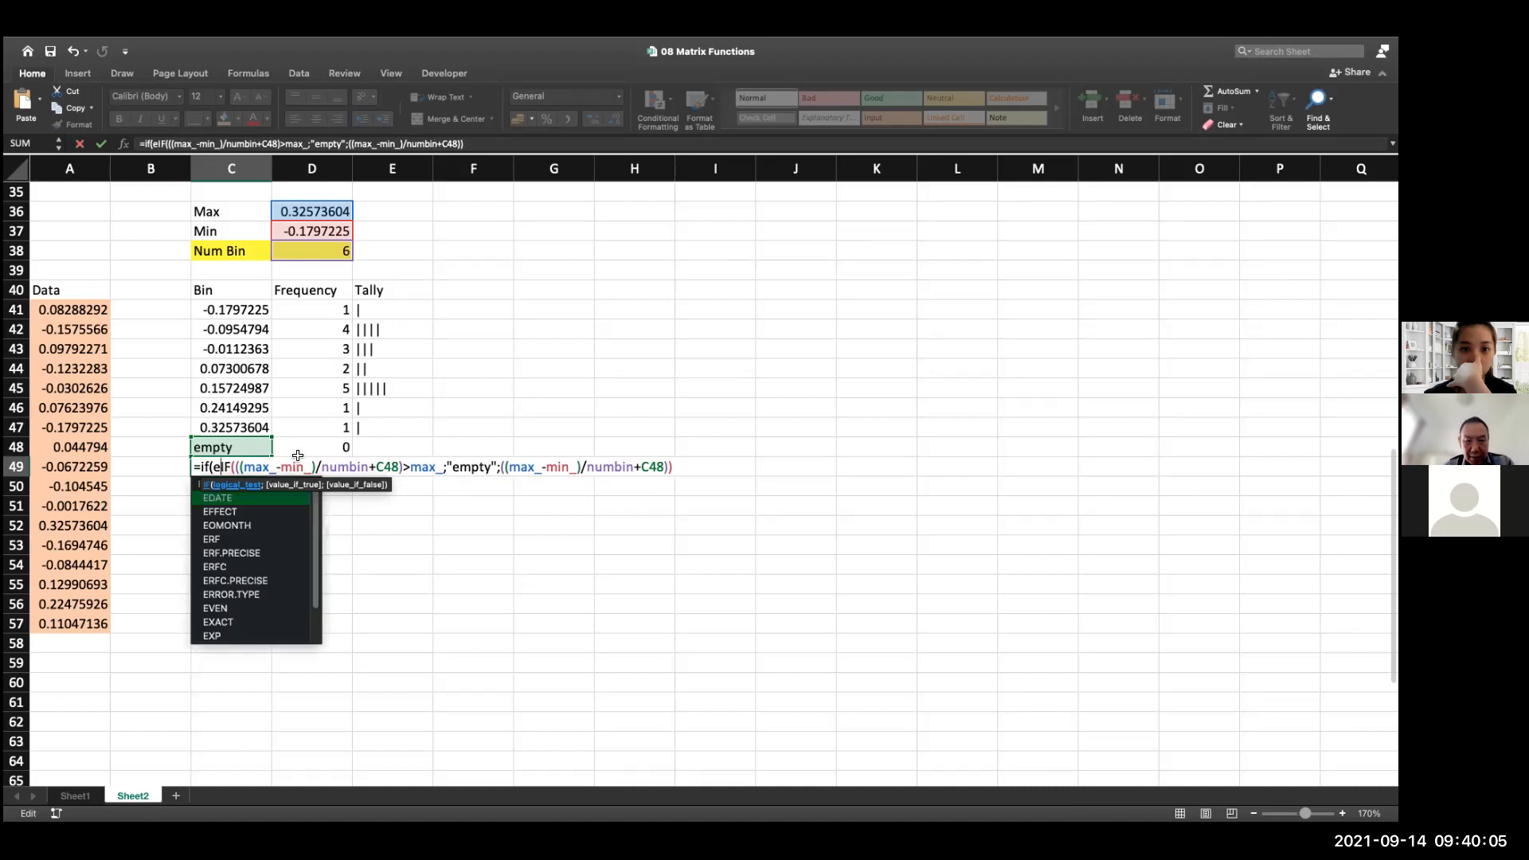
{"action": "type", "text": "e"}
{"action": "key", "text": "BackSpace"}
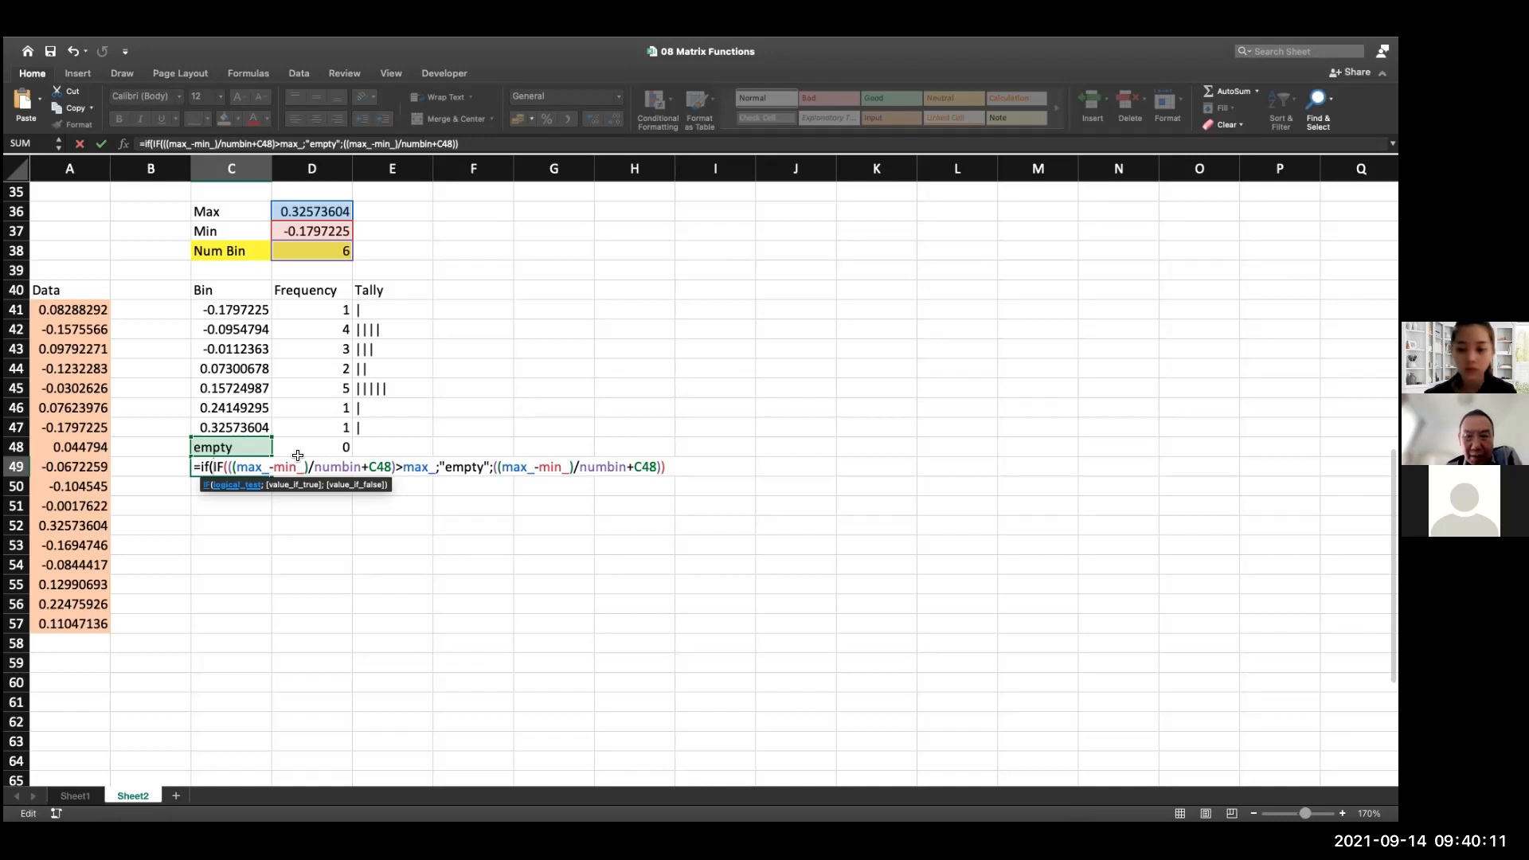
{"action": "key", "text": "BackSpace"}
{"action": "type", "text": "e"}
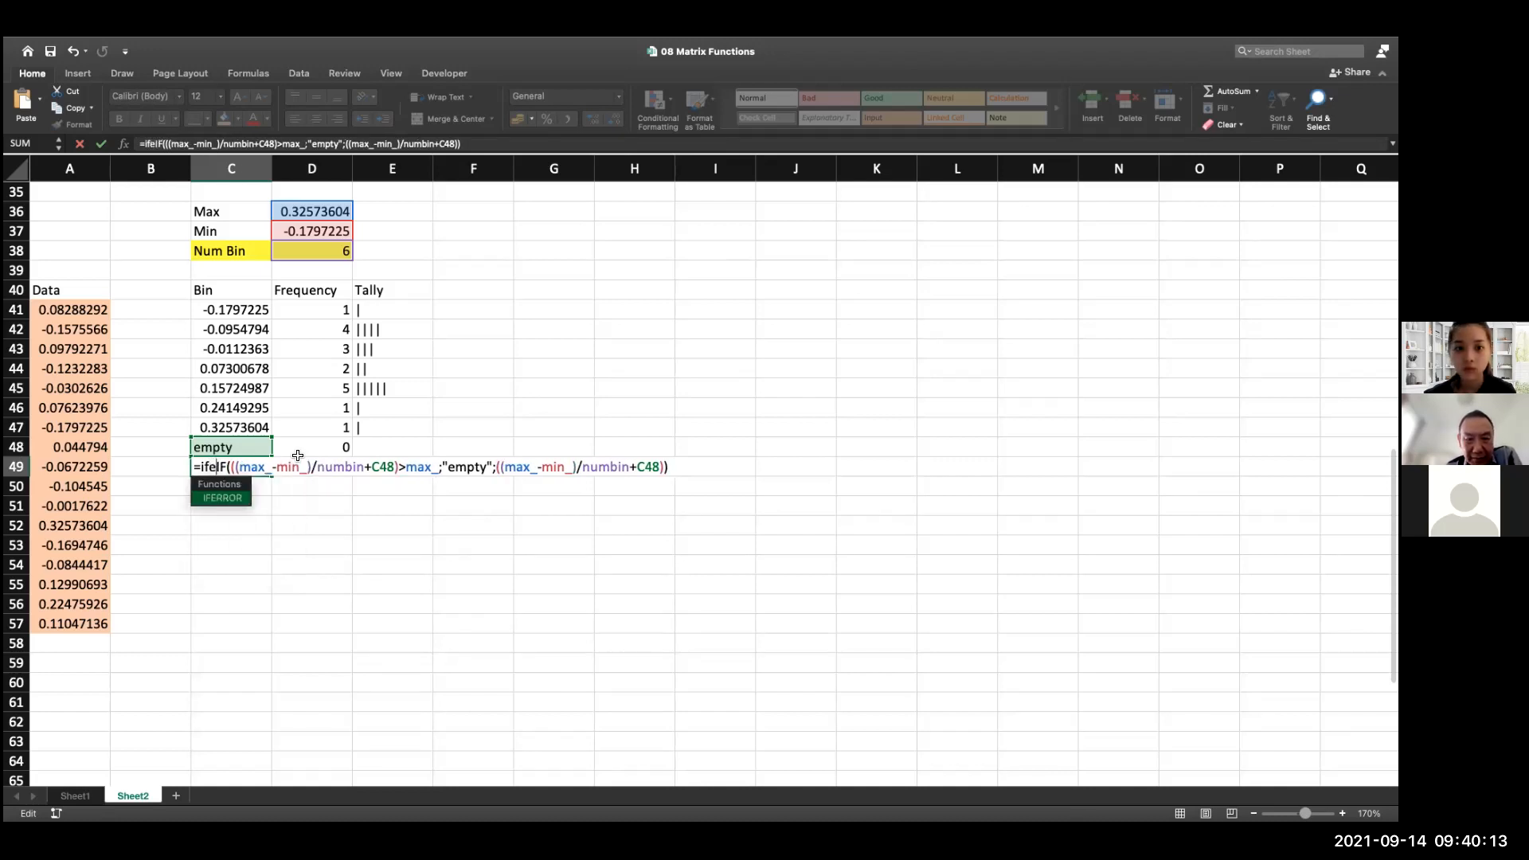
{"action": "double_click", "coordinate": [242, 495]}
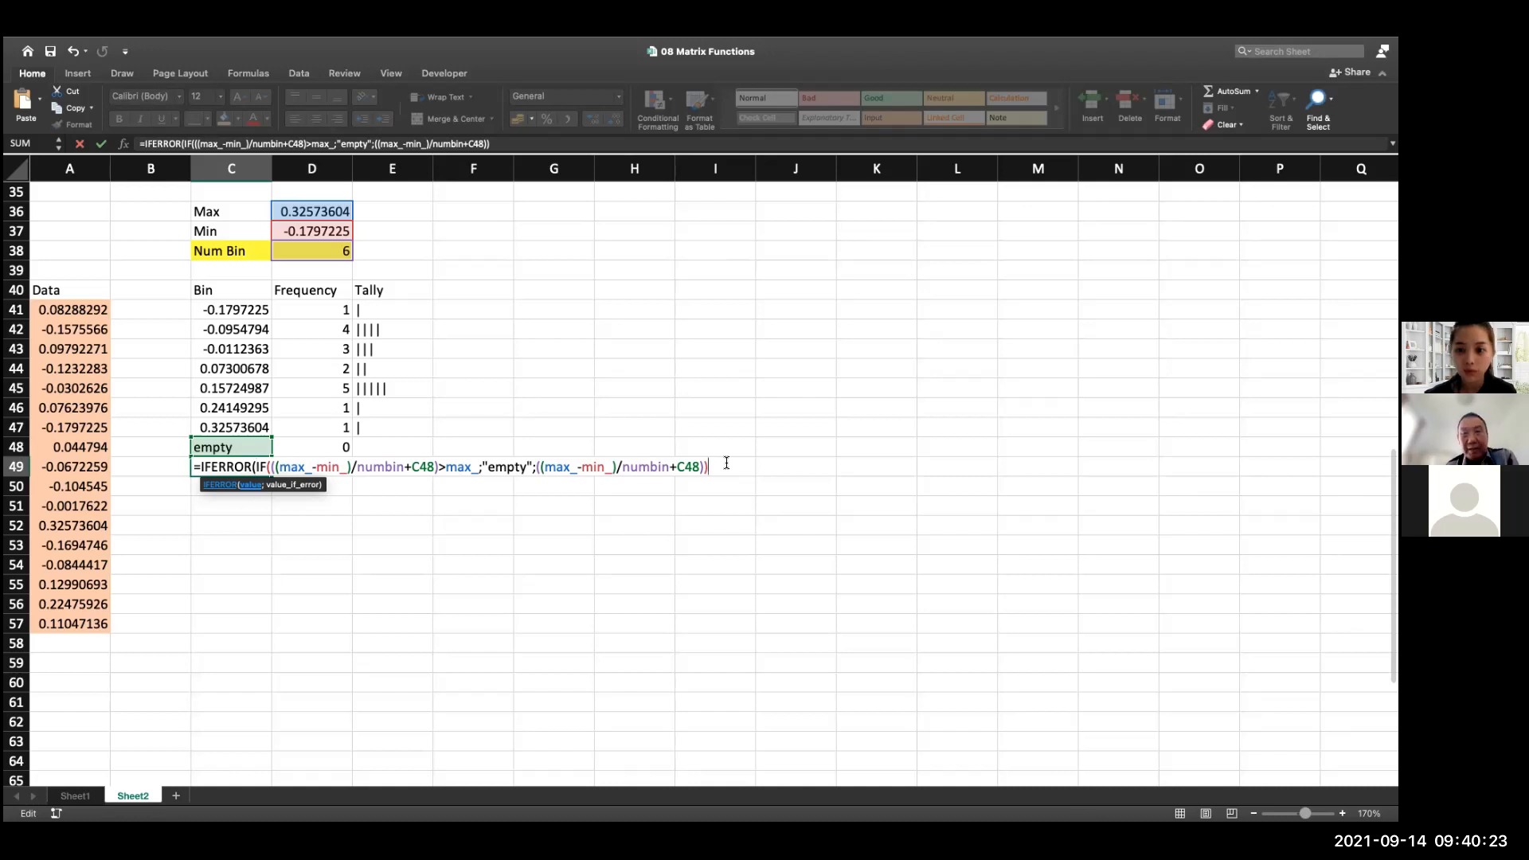
Add empty as the IFERROR fallback argument at the end of the C49 formula
{"action": "type", "text": ";empty;"}
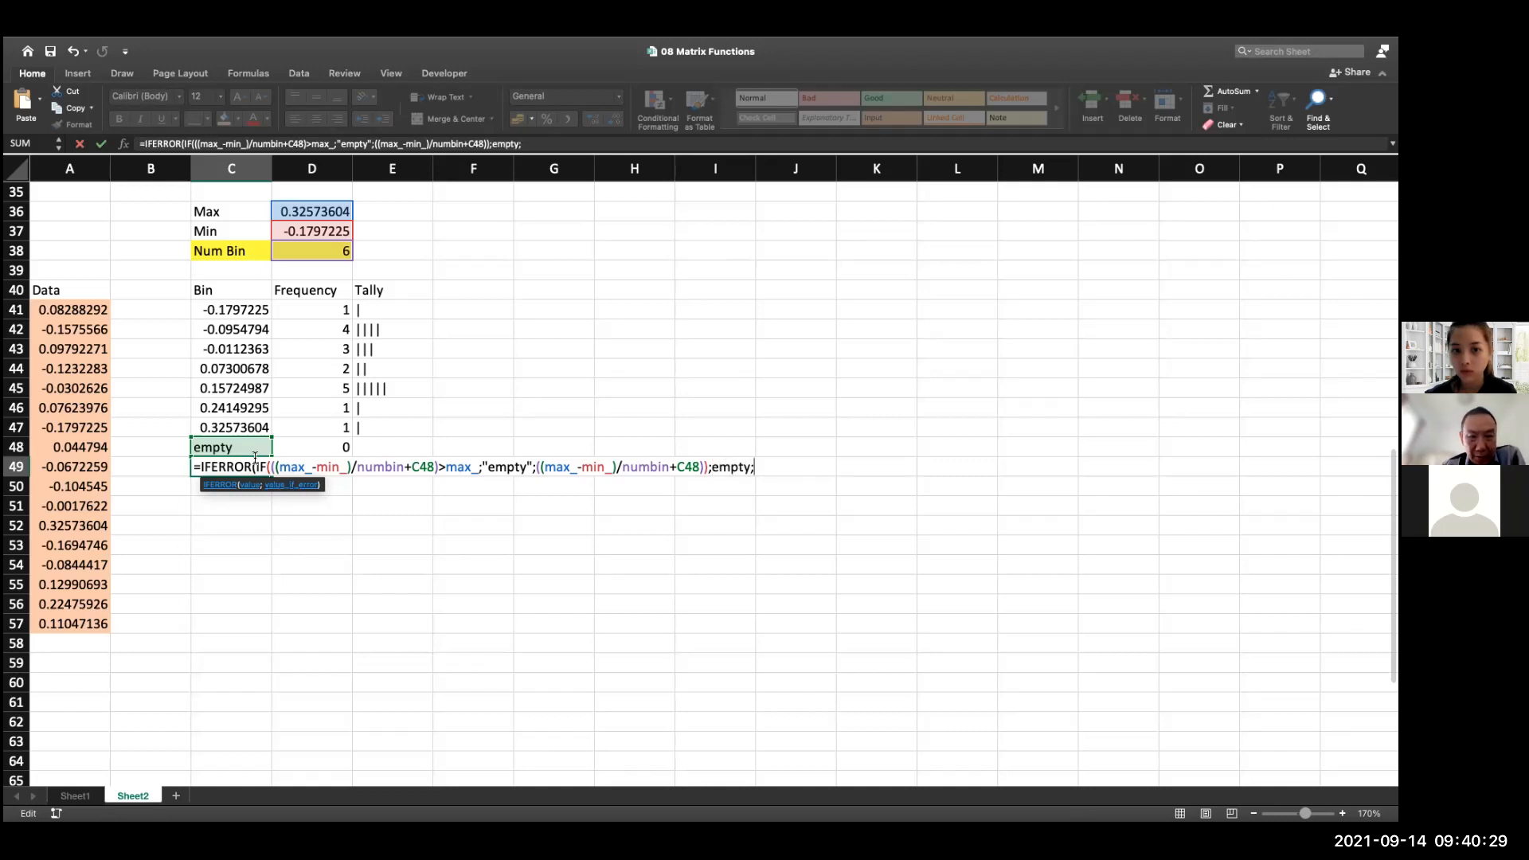
Try to enter a copy of the IF expression as a third IFERROR argument in C49, and delete it
{"action": "left_click_drag", "start_coordinate": [269, 467], "coordinate": [707, 462]}
{"action": "key", "text": "super+c"}
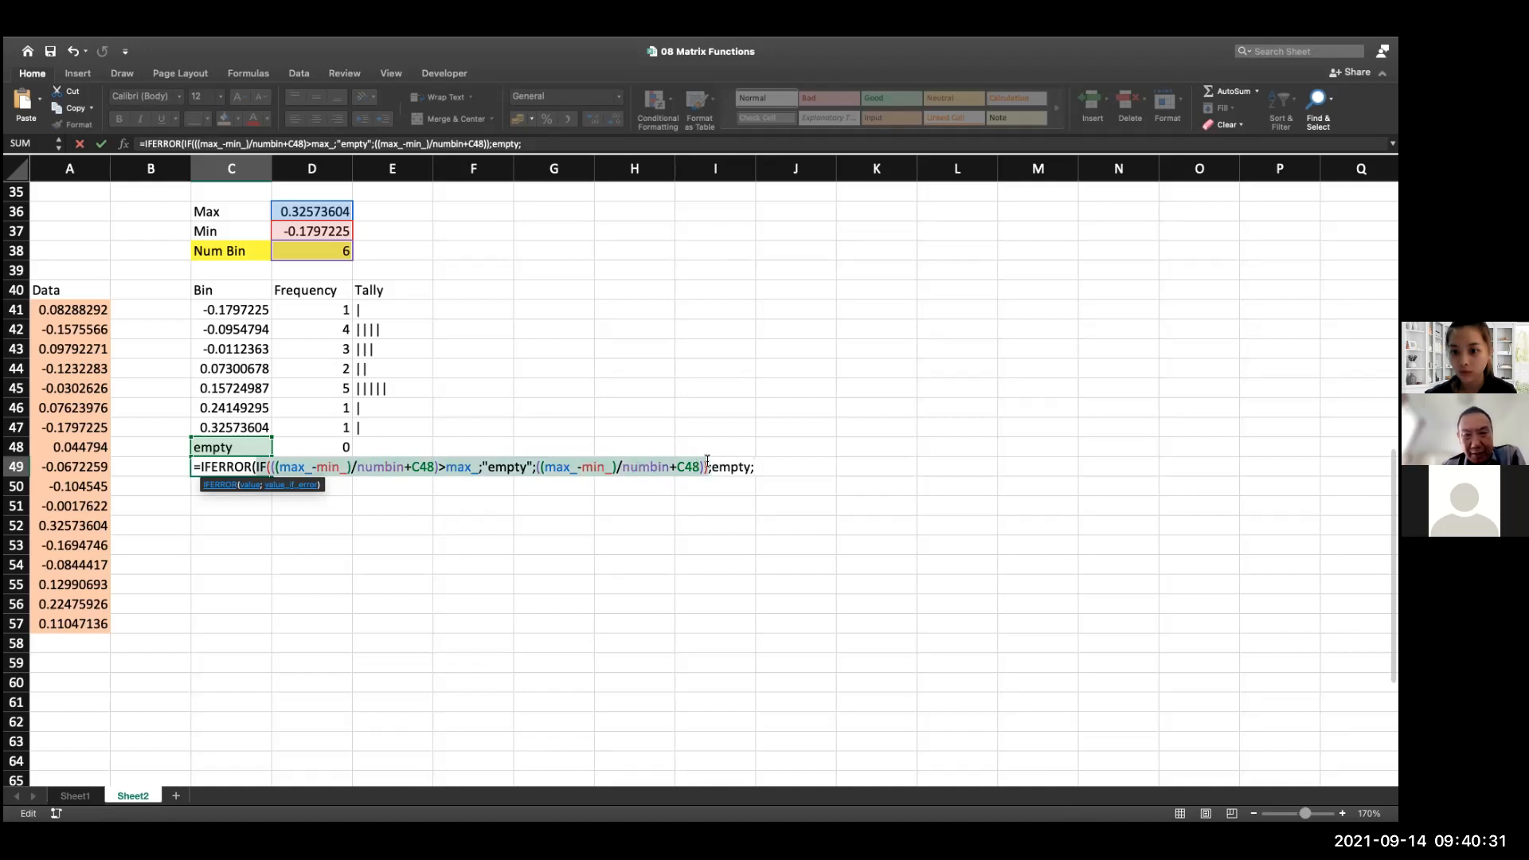
{"action": "left_click", "coordinate": [803, 469]}
{"action": "type", "text": "IF("}
{"action": "key", "text": "super+v"}
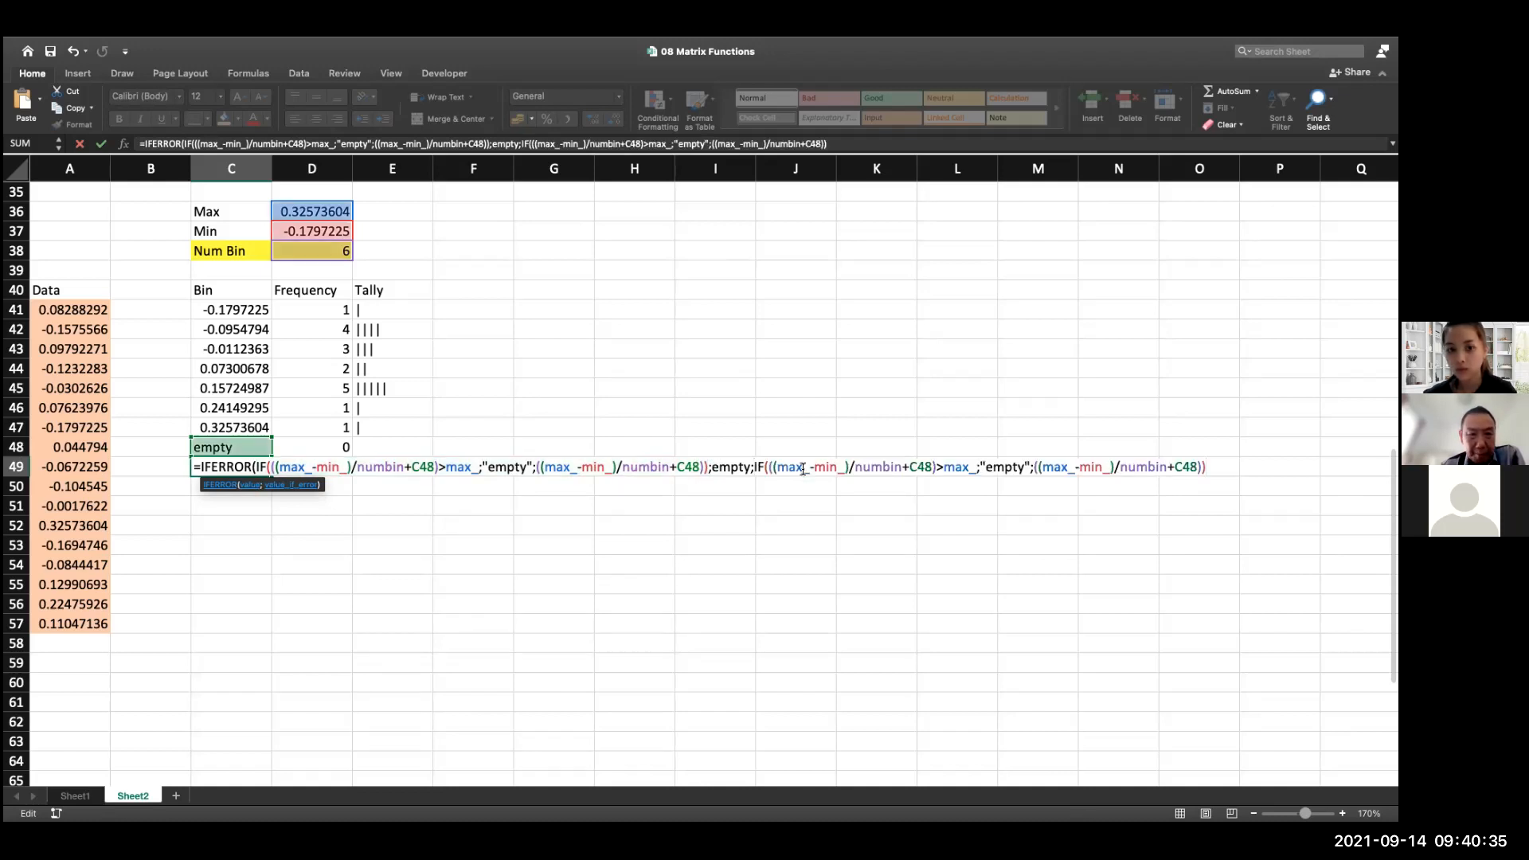
{"action": "type", "text": ")"}
{"action": "key", "text": "Return"}
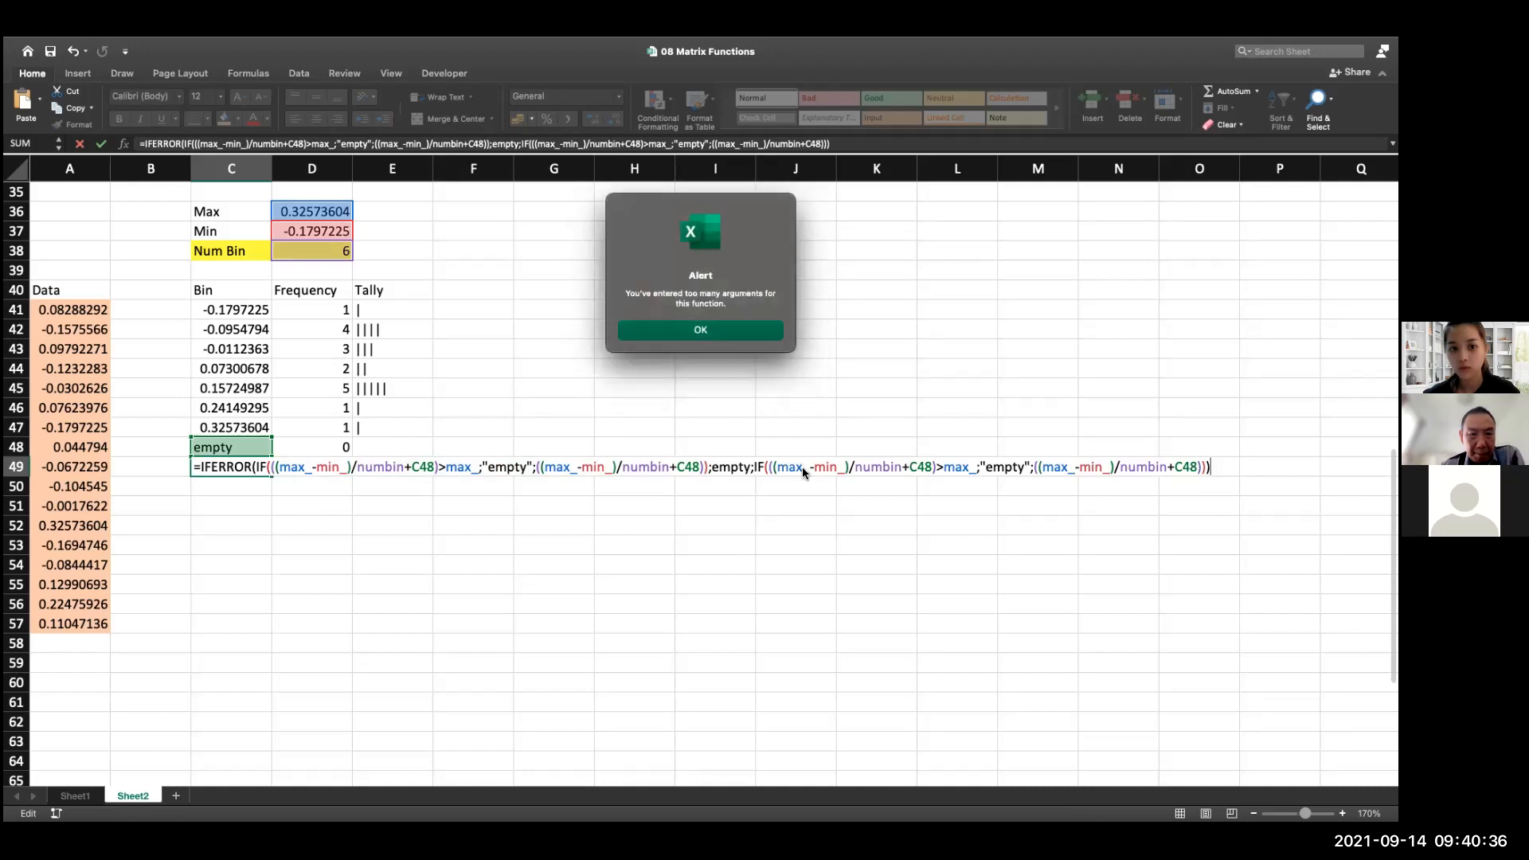
{"action": "left_click", "coordinate": [699, 330]}
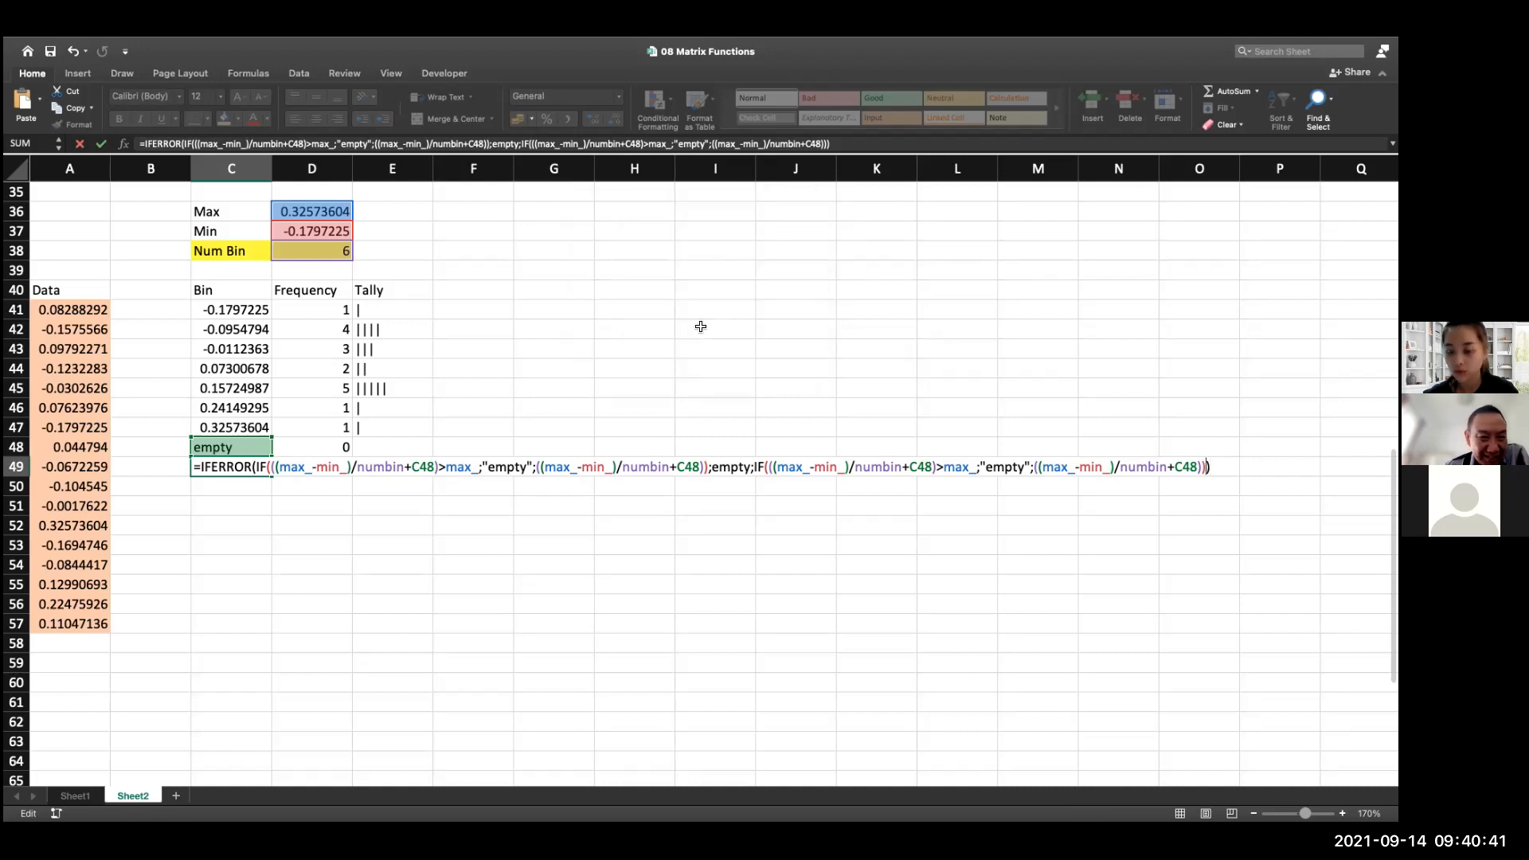
{"action": "key", "text": "Return"}
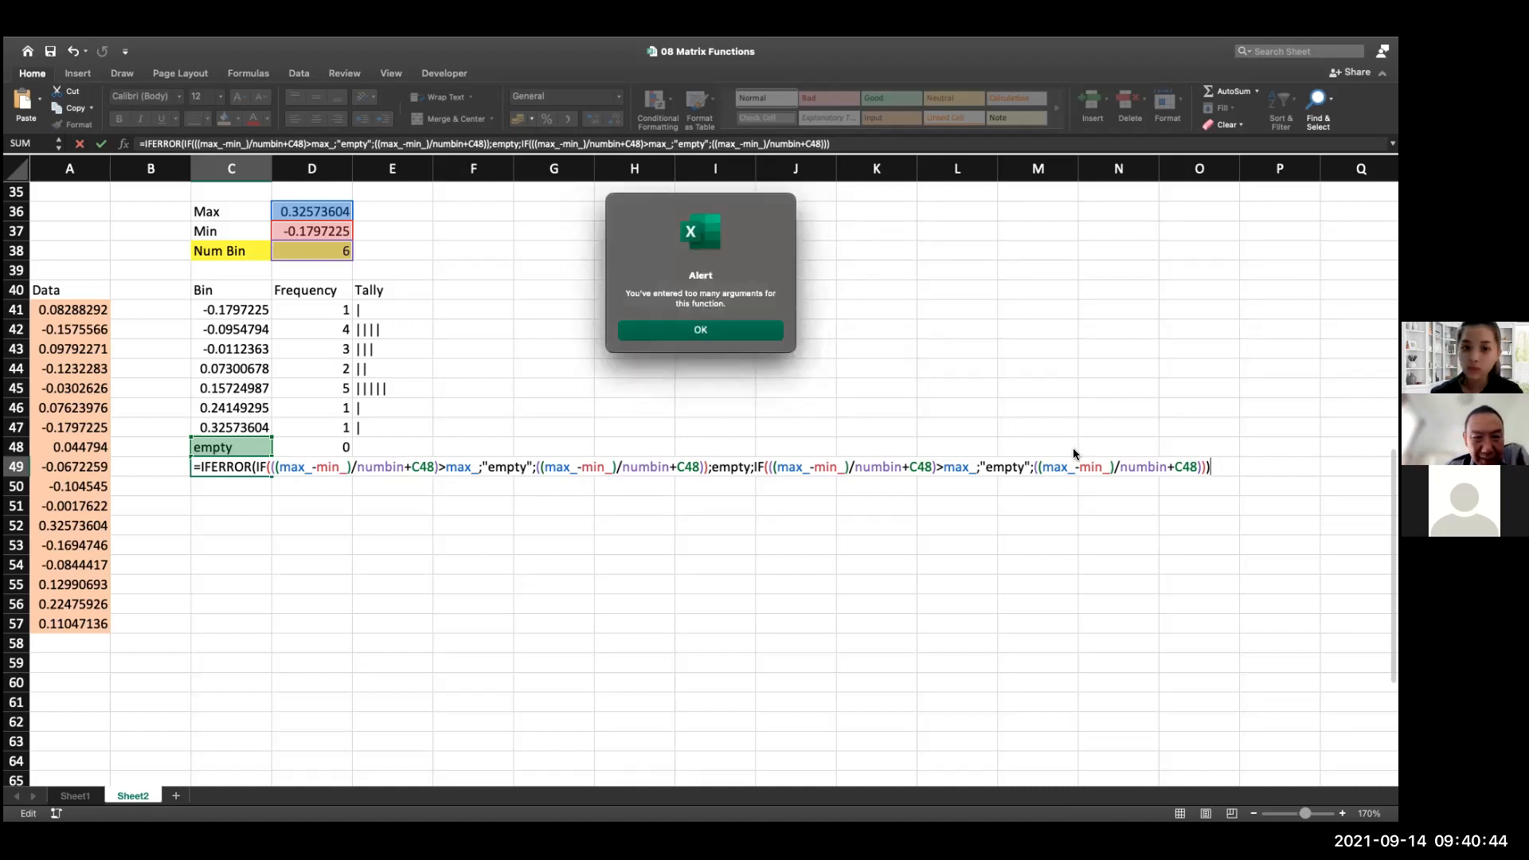
{"action": "left_click", "coordinate": [722, 332]}
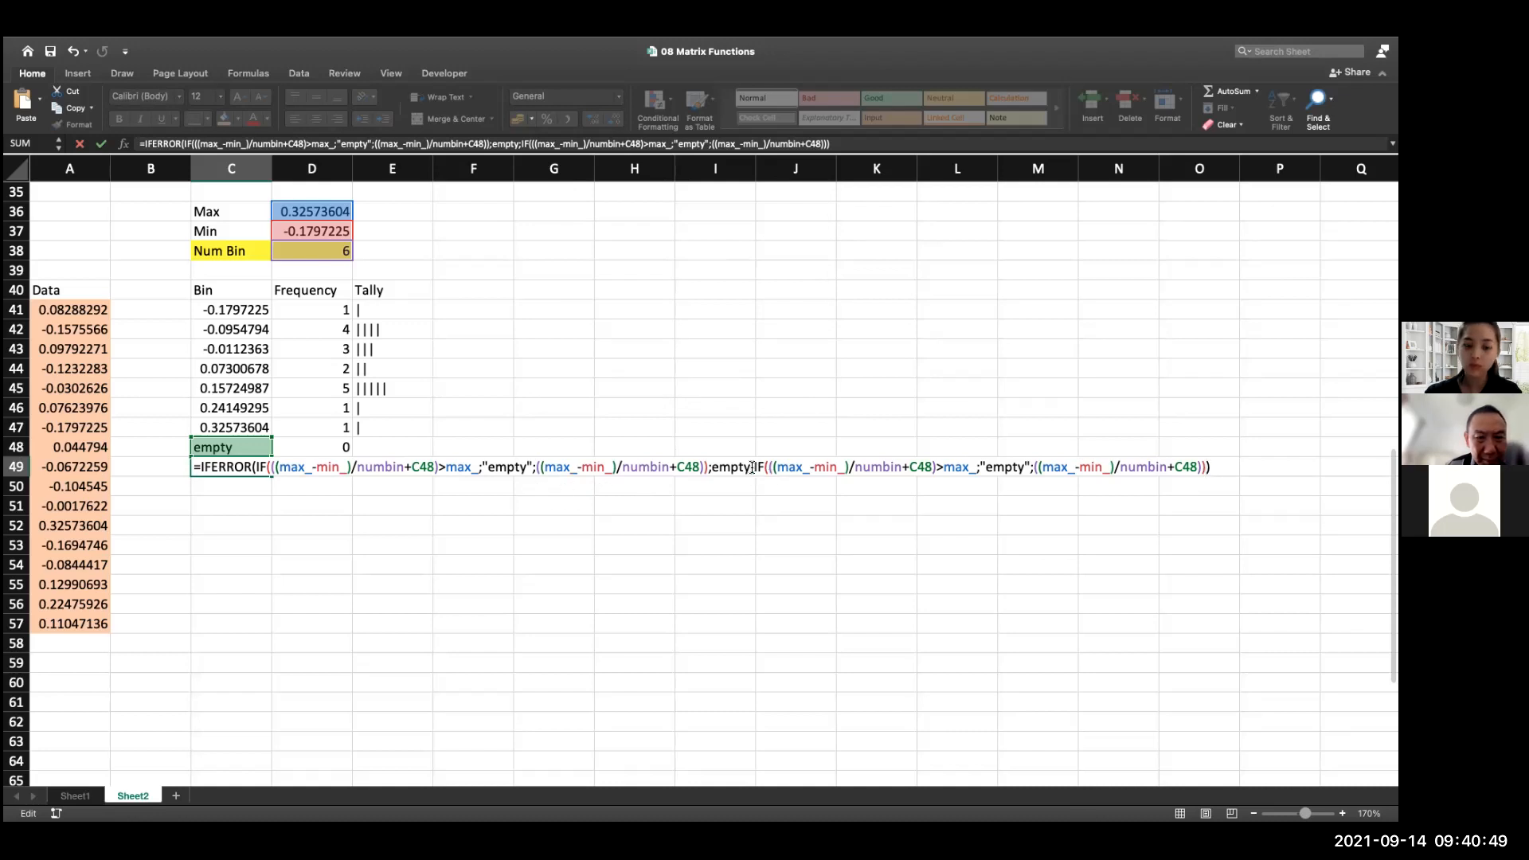
{"action": "left_click_drag", "start_coordinate": [752, 469], "coordinate": [1205, 462]}
{"action": "key", "text": "BackSpace"}
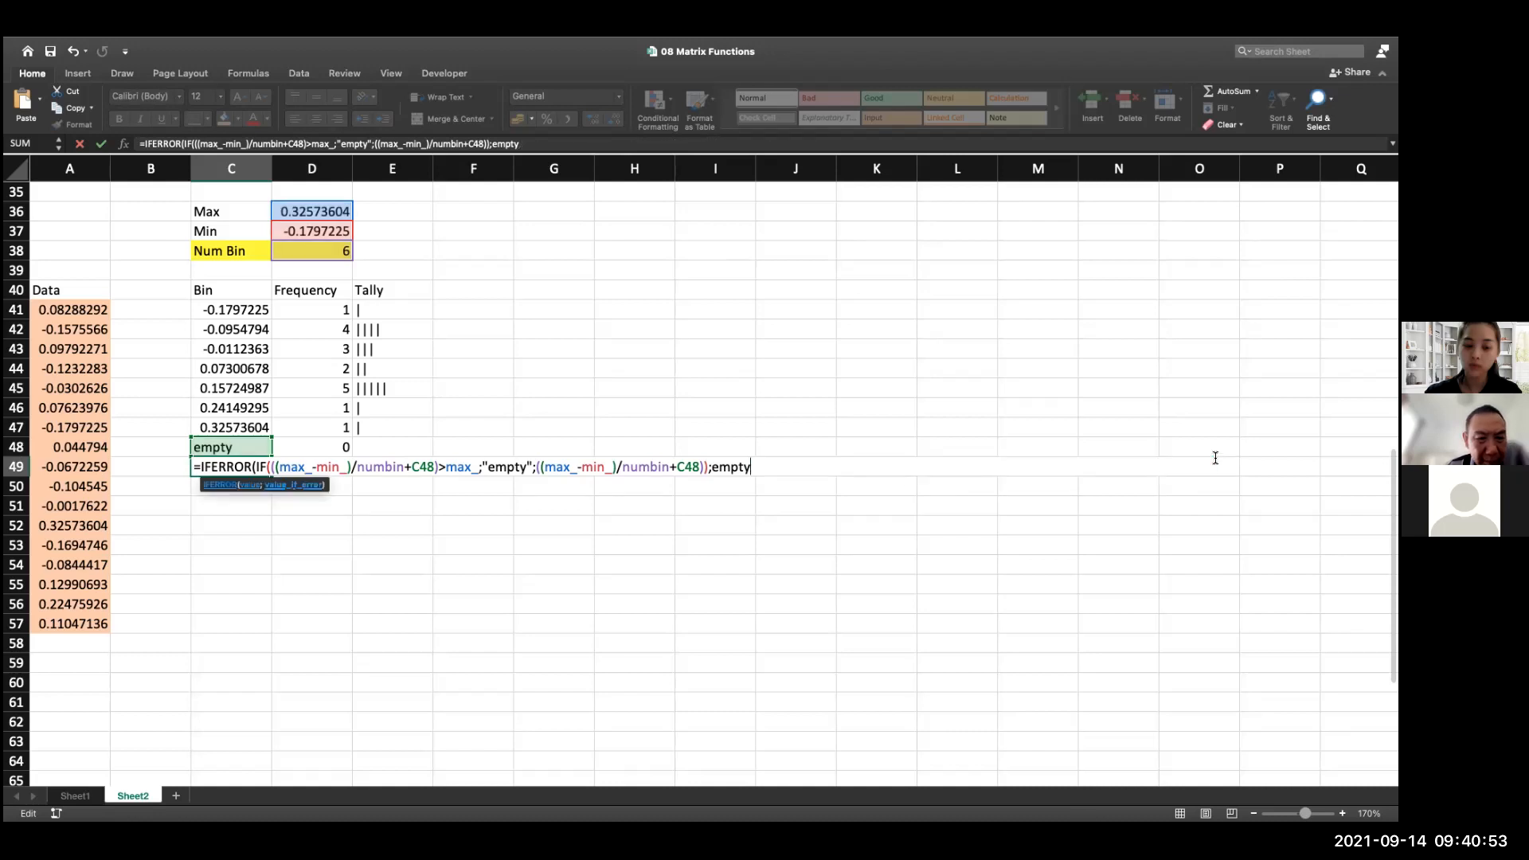
Try to enter a copy of ((max_-min_)/numbin+C48) as a third IFERROR argument in C49
{"action": "type", "text": ";"}
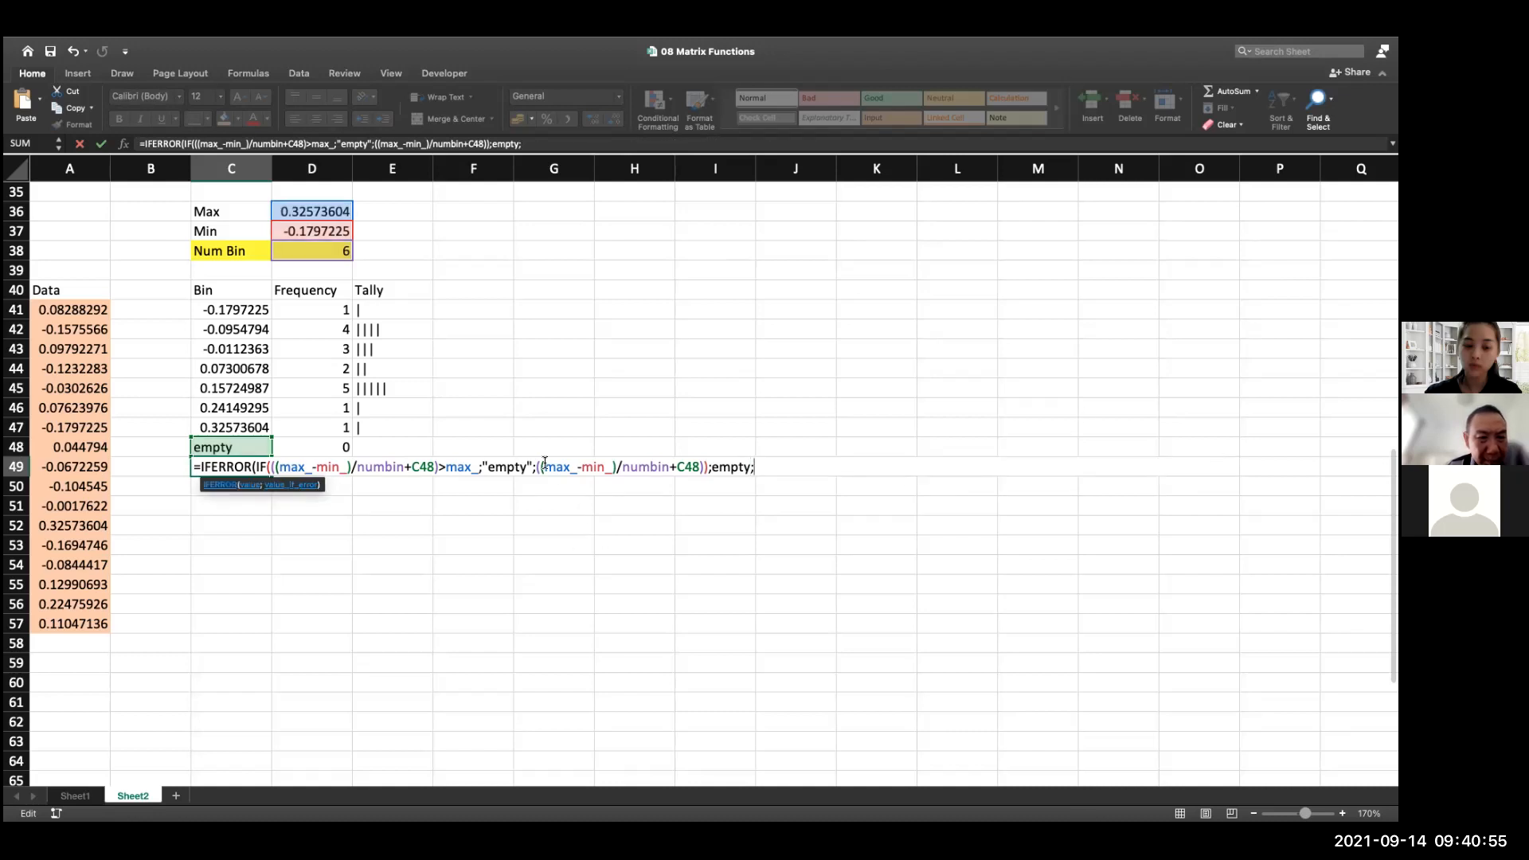
{"action": "left_click_drag", "start_coordinate": [539, 465], "coordinate": [630, 464]}
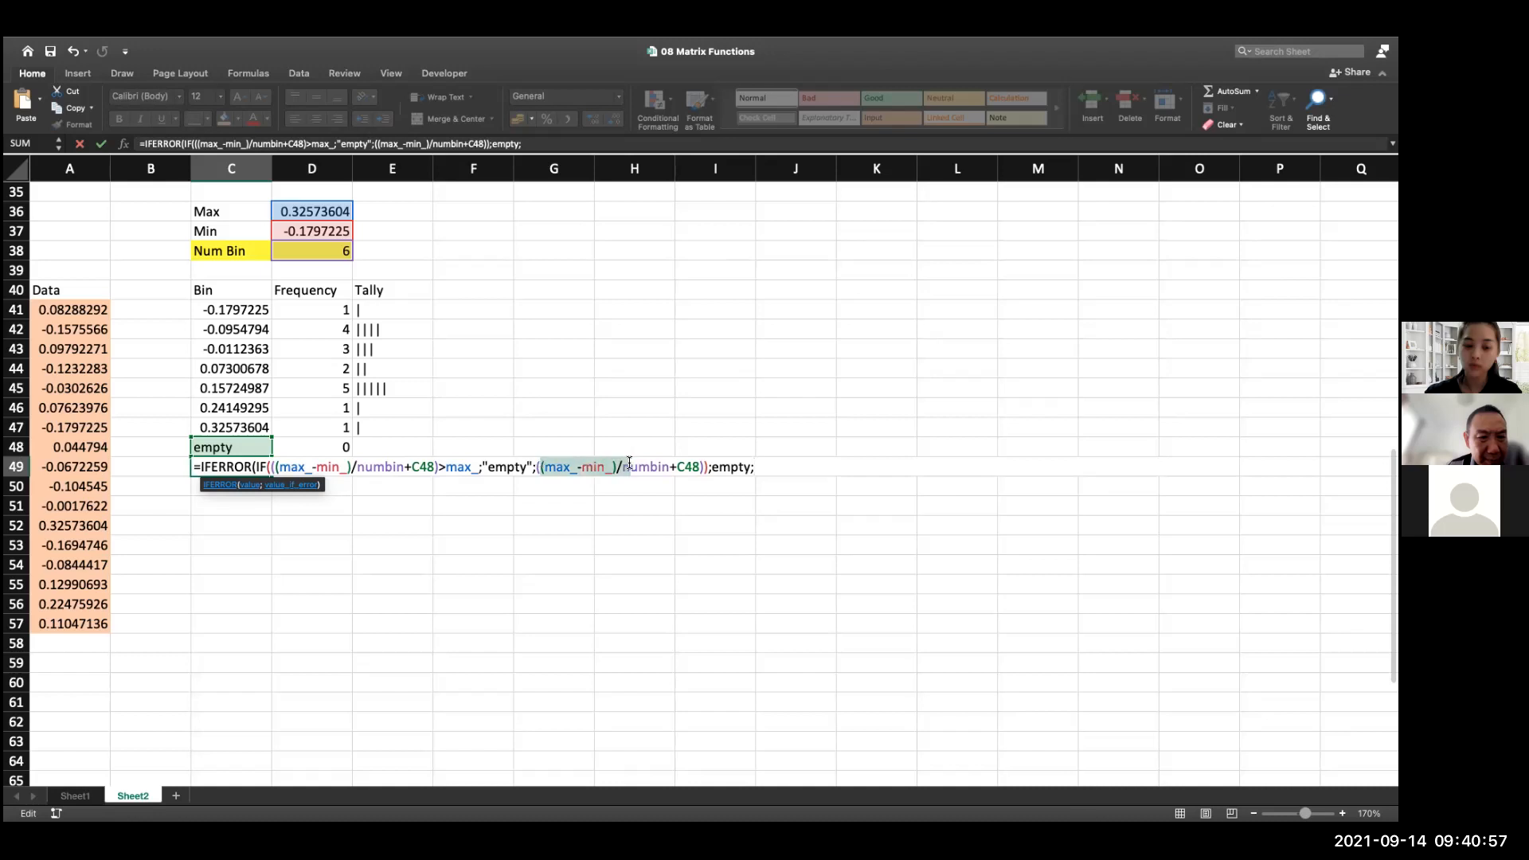
{"action": "left_click", "coordinate": [593, 468]}
{"action": "left_click_drag", "start_coordinate": [536, 466], "coordinate": [711, 468]}
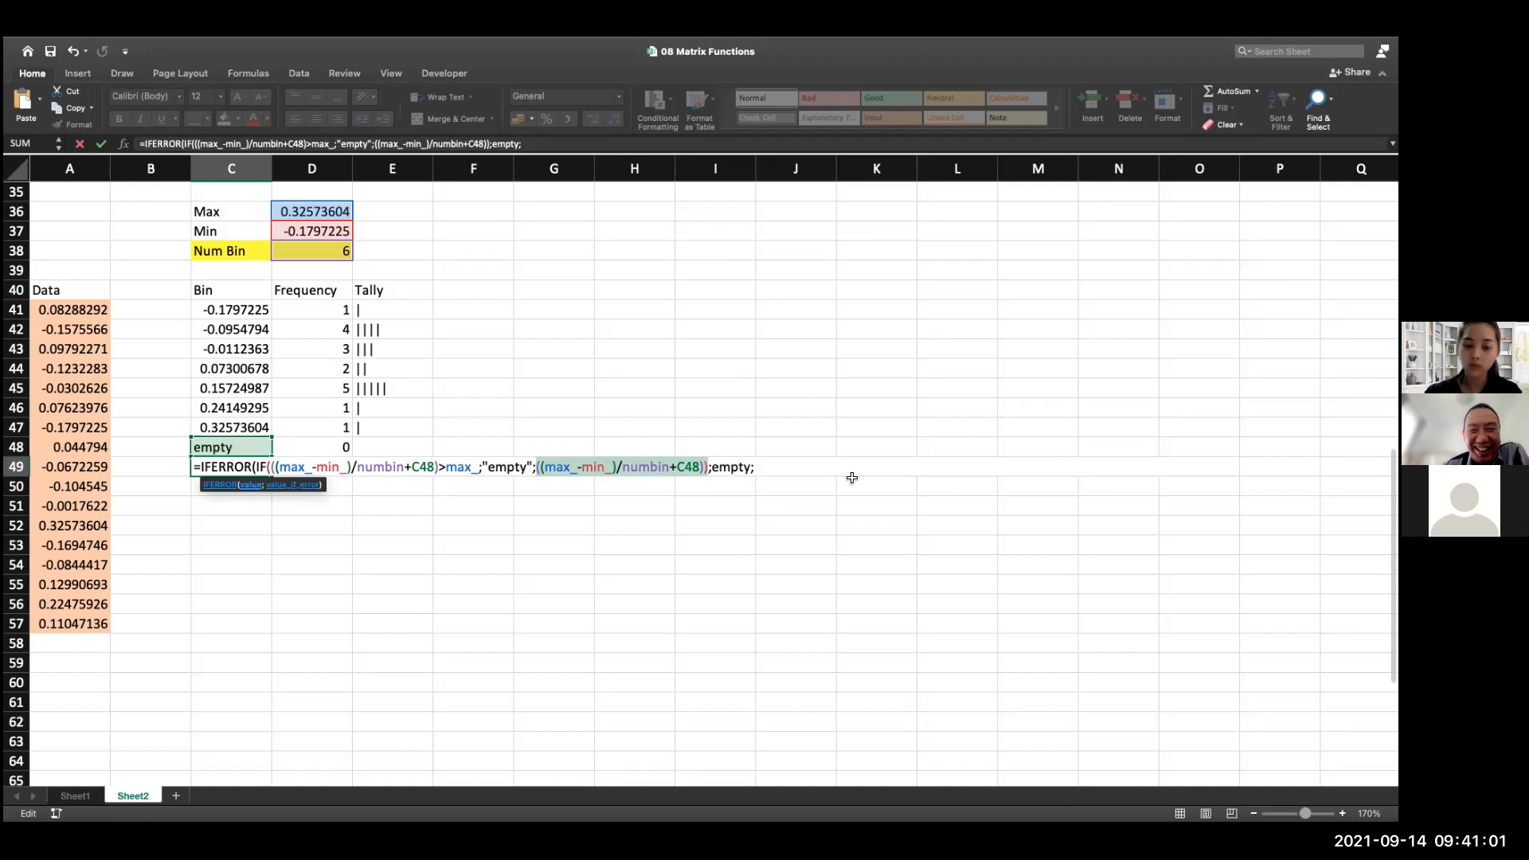
{"action": "left_click", "coordinate": [812, 483]}
{"action": "key", "text": "super+z"}
{"action": "key", "text": "super+c"}
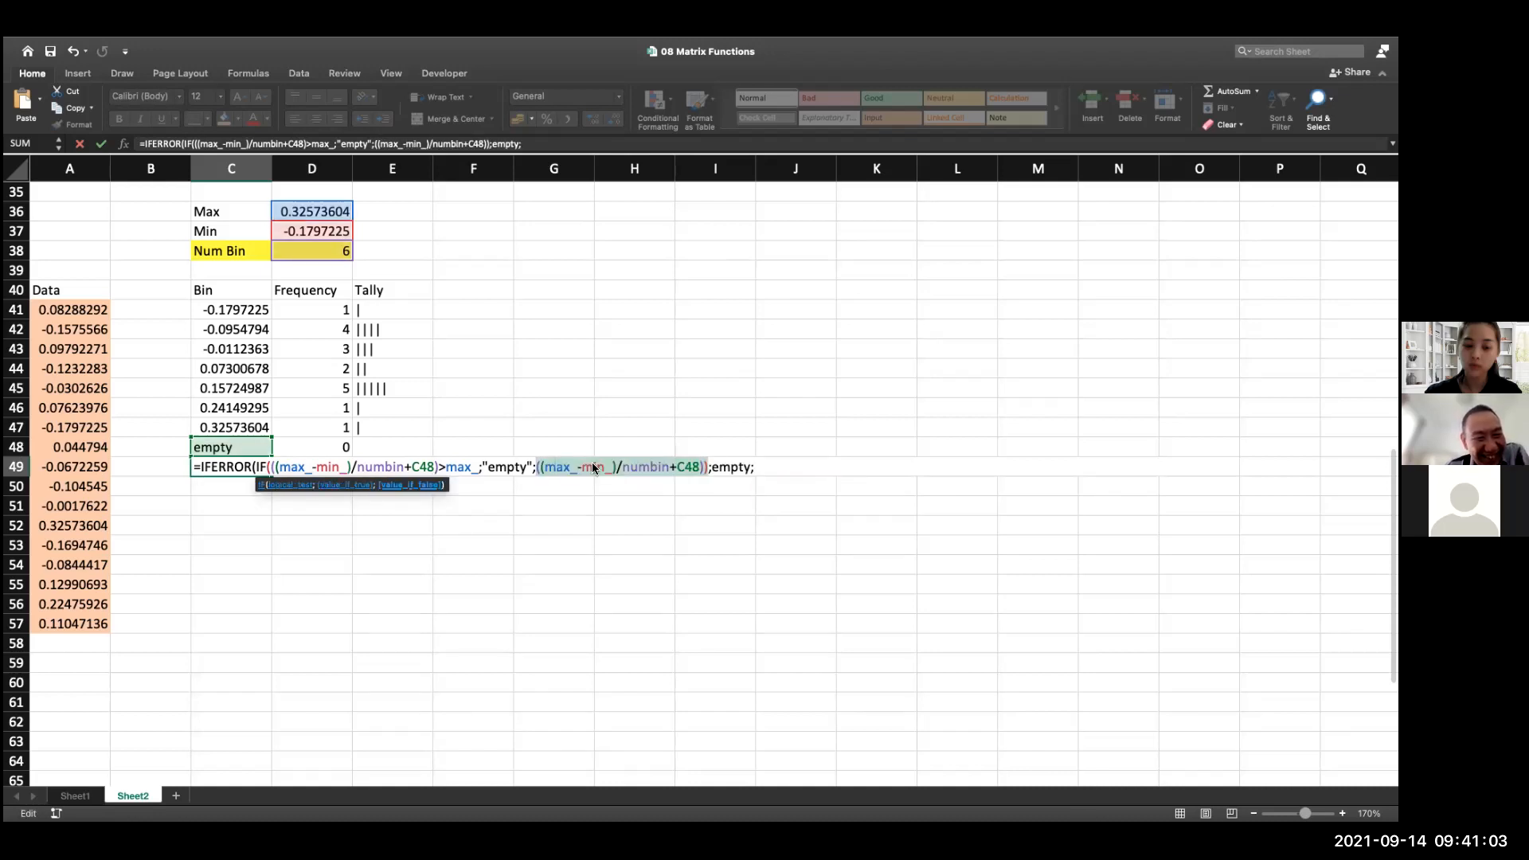
{"action": "left_click", "coordinate": [785, 461]}
{"action": "key", "text": "super+v"}
{"action": "key", "text": "Return"}
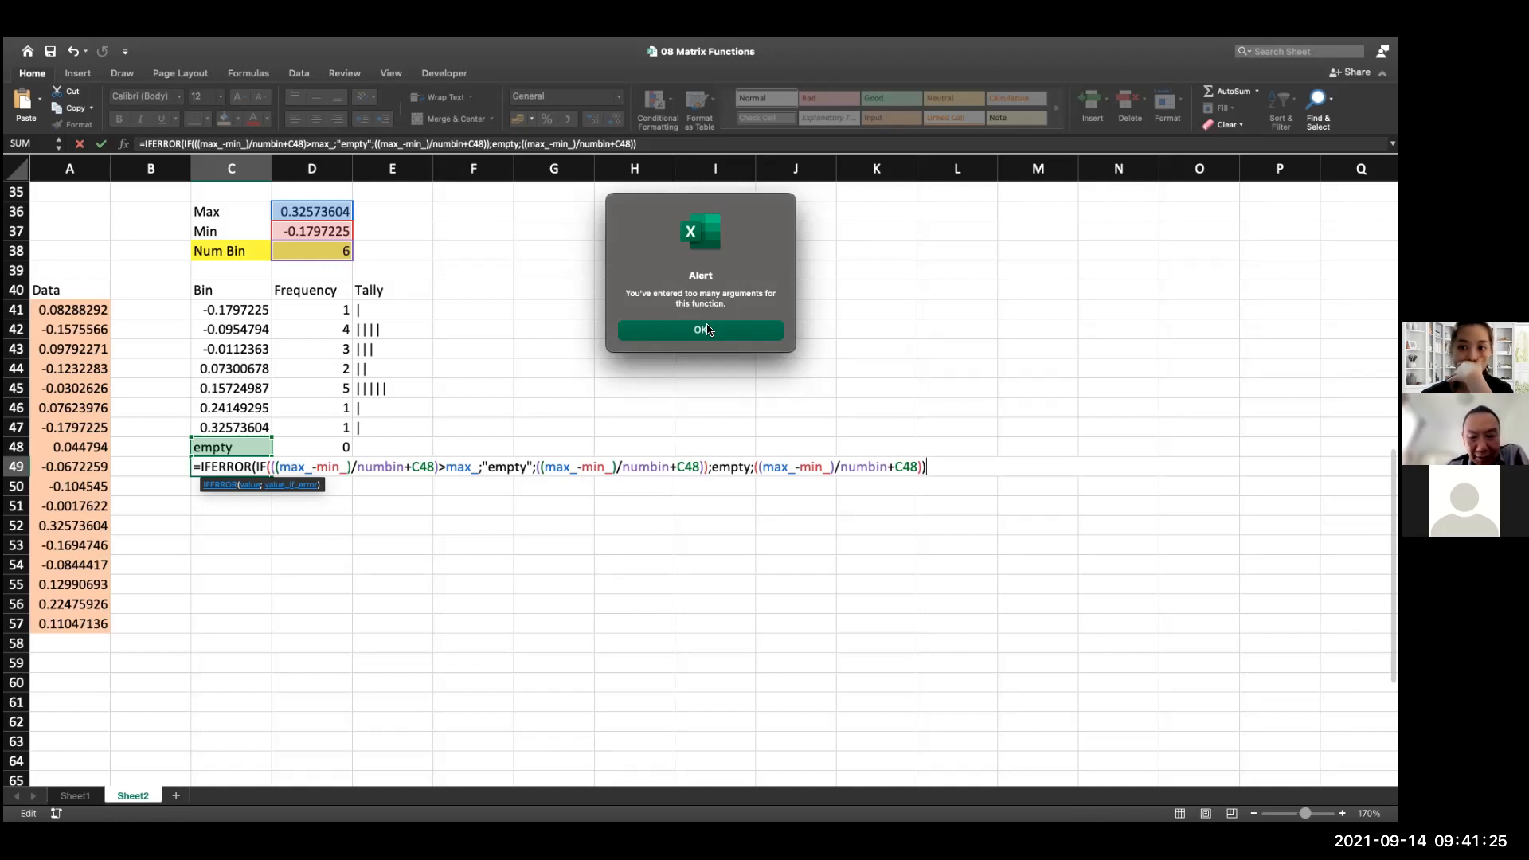
{"action": "left_click", "coordinate": [706, 329]}
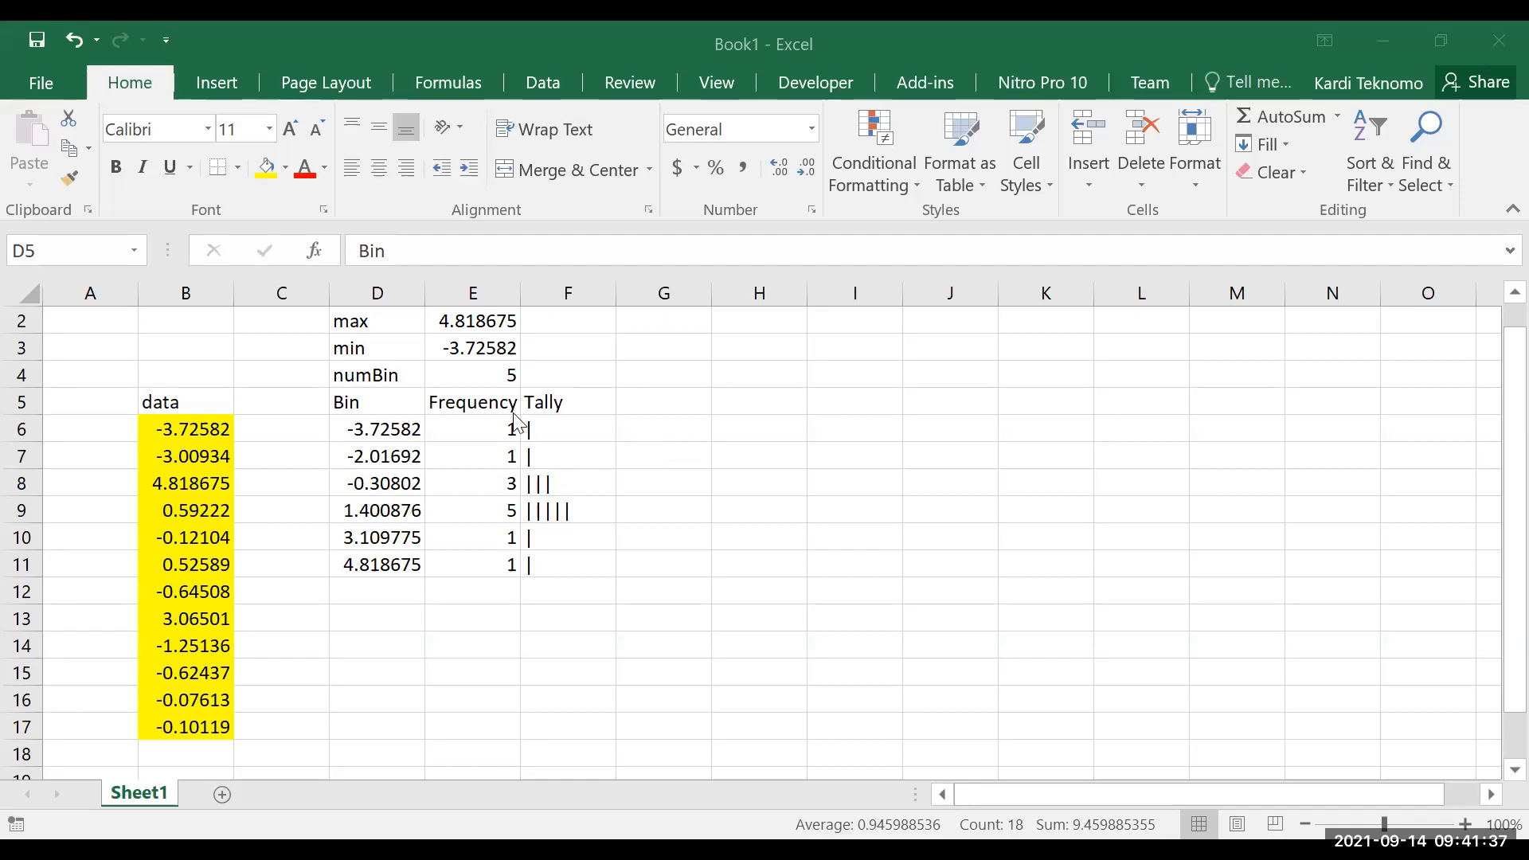
In the Book1 workbook, move the Bin, Frequency and Tally table from D5:F11 down to start at D7
{"action": "left_click_drag", "start_coordinate": [347, 401], "coordinate": [728, 585]}
{"action": "key", "text": "ctrl+c"}
{"action": "key", "text": "Down"}
{"action": "key", "text": "Down"}
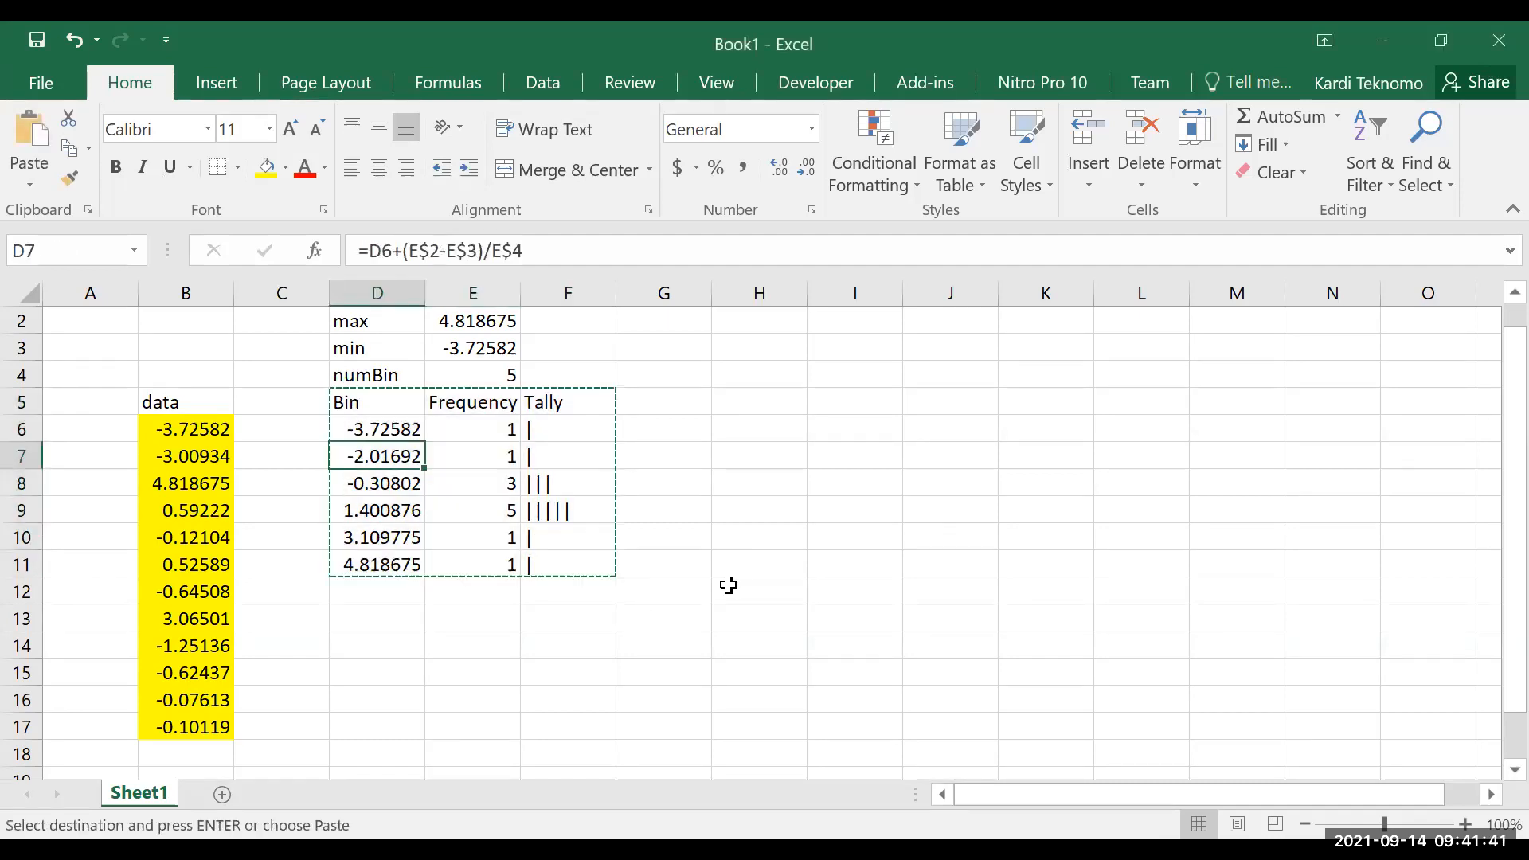
{"action": "key", "text": "Return"}
Set the numBin value in E4 to 10
{"action": "key", "text": "Up"}
{"action": "key", "text": "Up"}
{"action": "key", "text": "Up"}
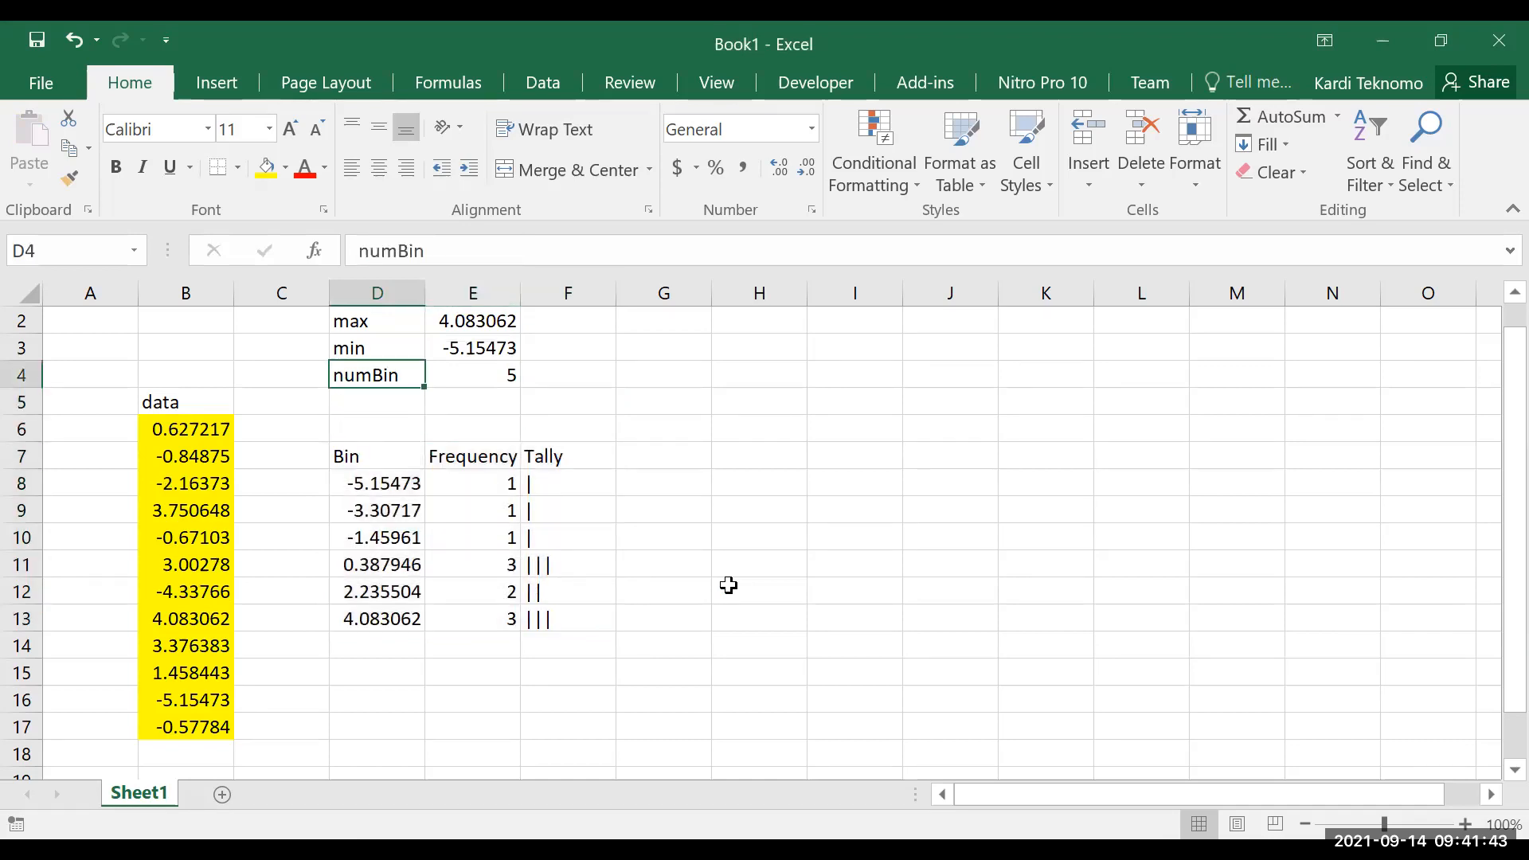
{"action": "key", "text": "Right"}
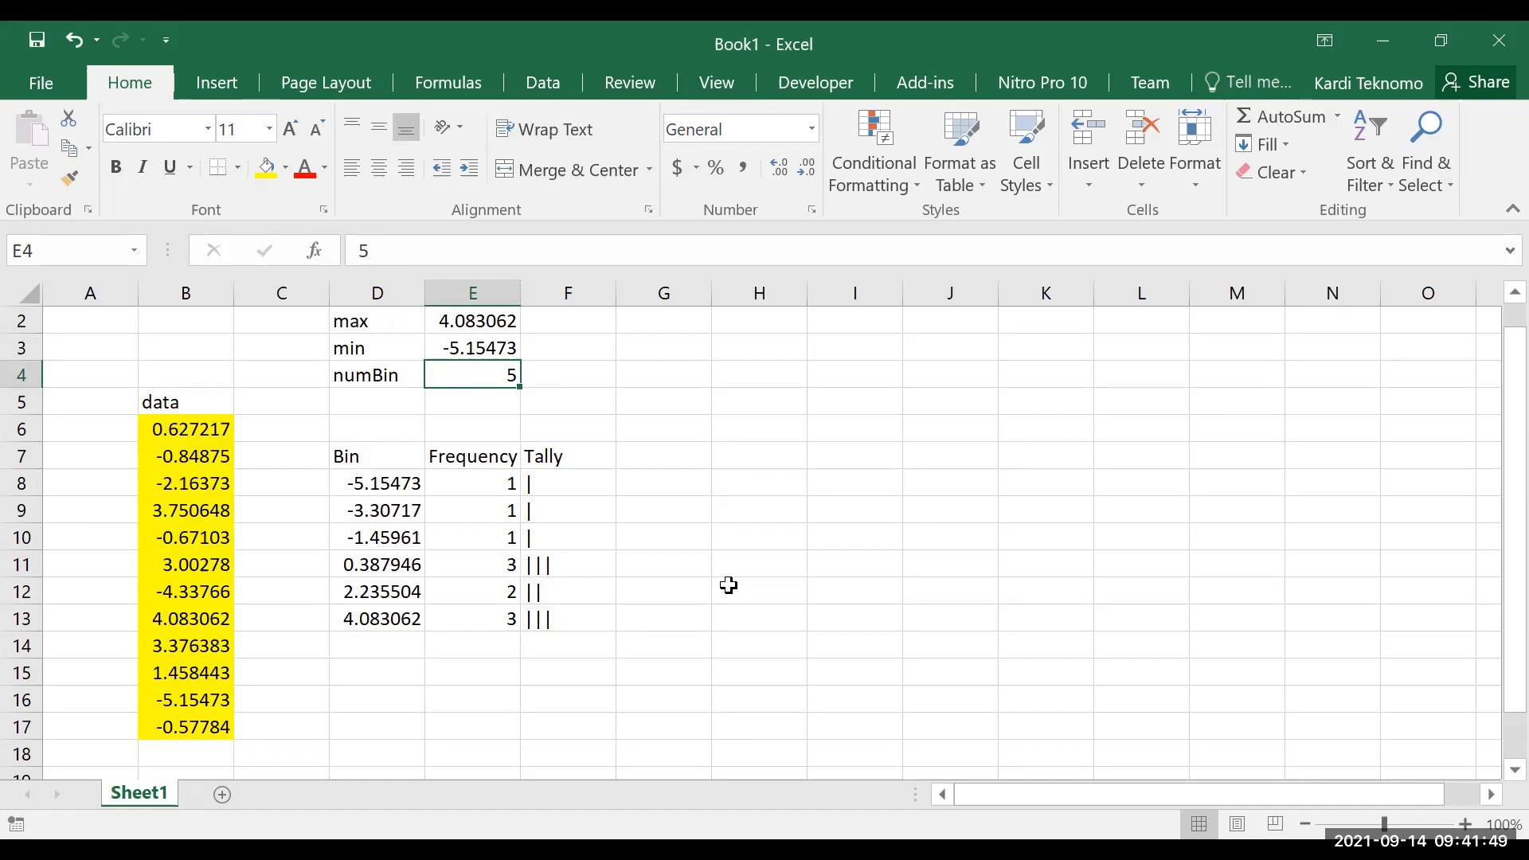
{"action": "type", "text": "10"}
{"action": "key", "text": "Return"}
{"action": "key", "text": "Return"}
{"action": "key", "text": "Return"}
{"action": "key", "text": "Return"}
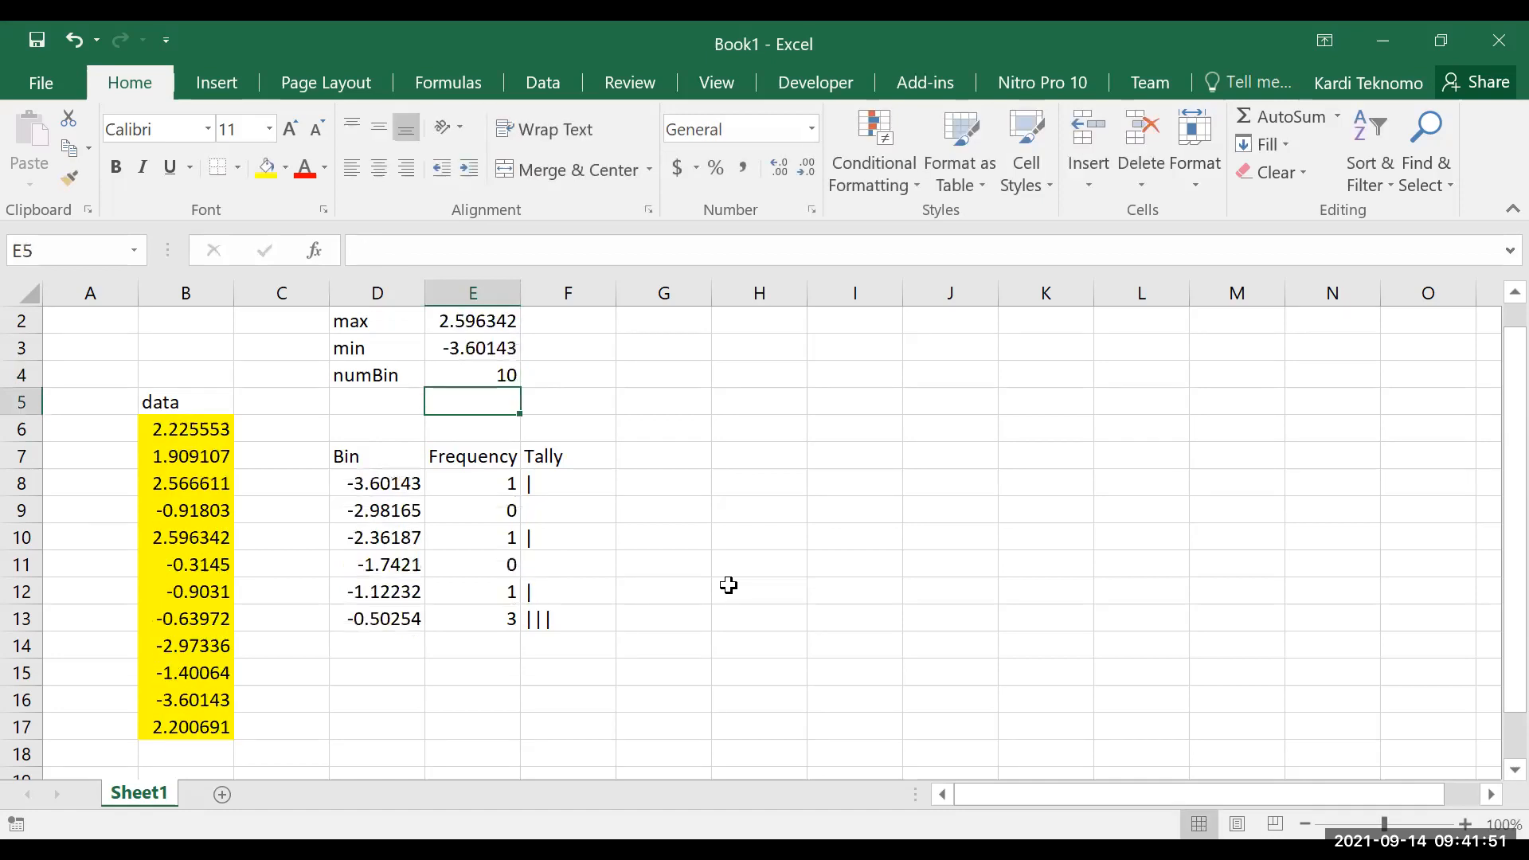
Copy the bin formula from D13 down through D19
{"action": "key", "text": "Left"}
{"action": "key", "text": "Down"}
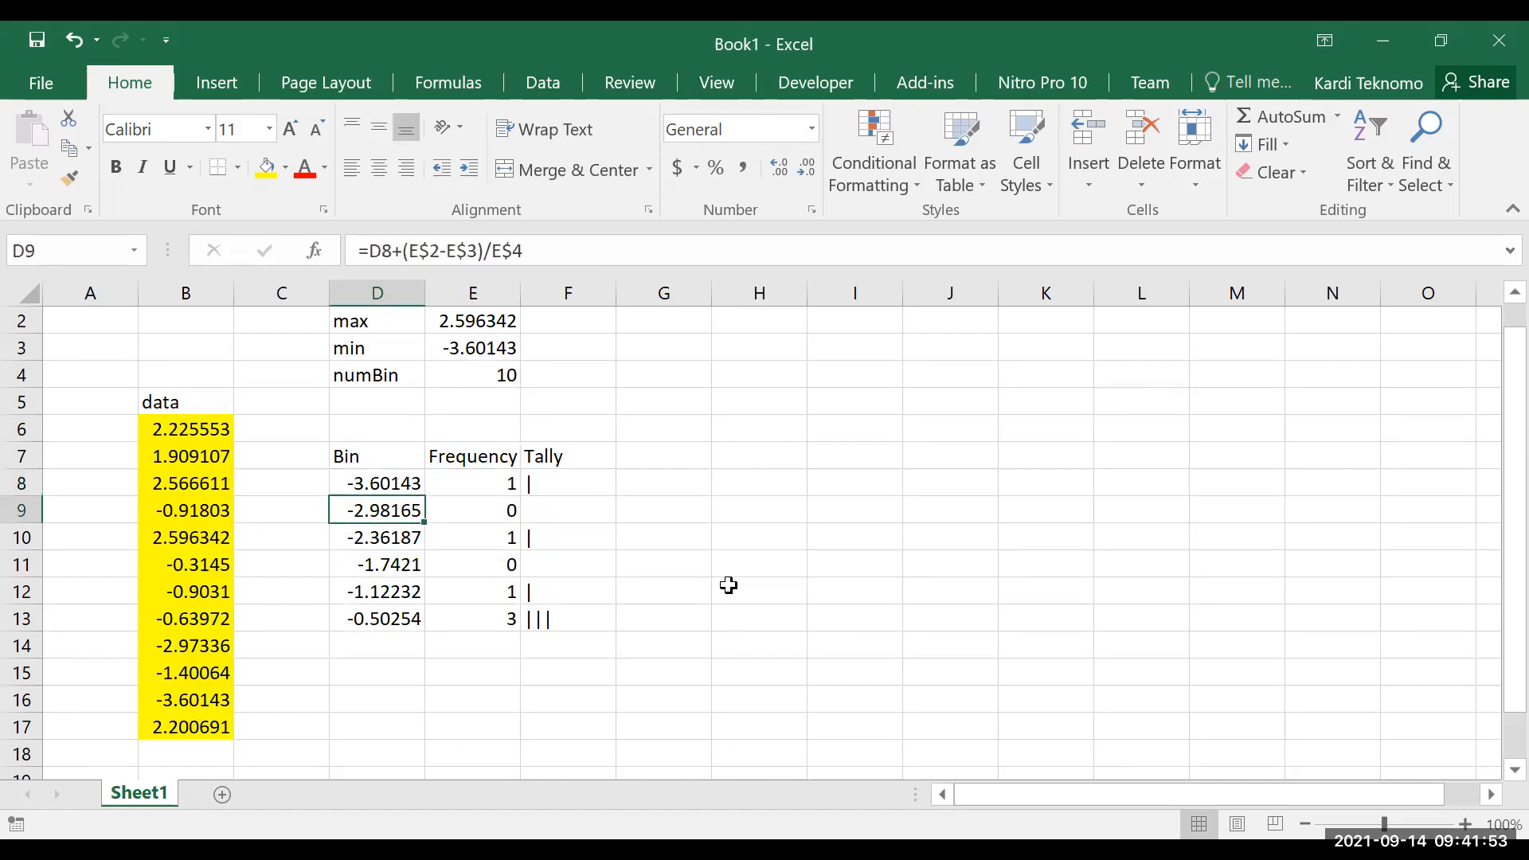
{"action": "key", "text": "Down"}
{"action": "key", "text": "Down"}
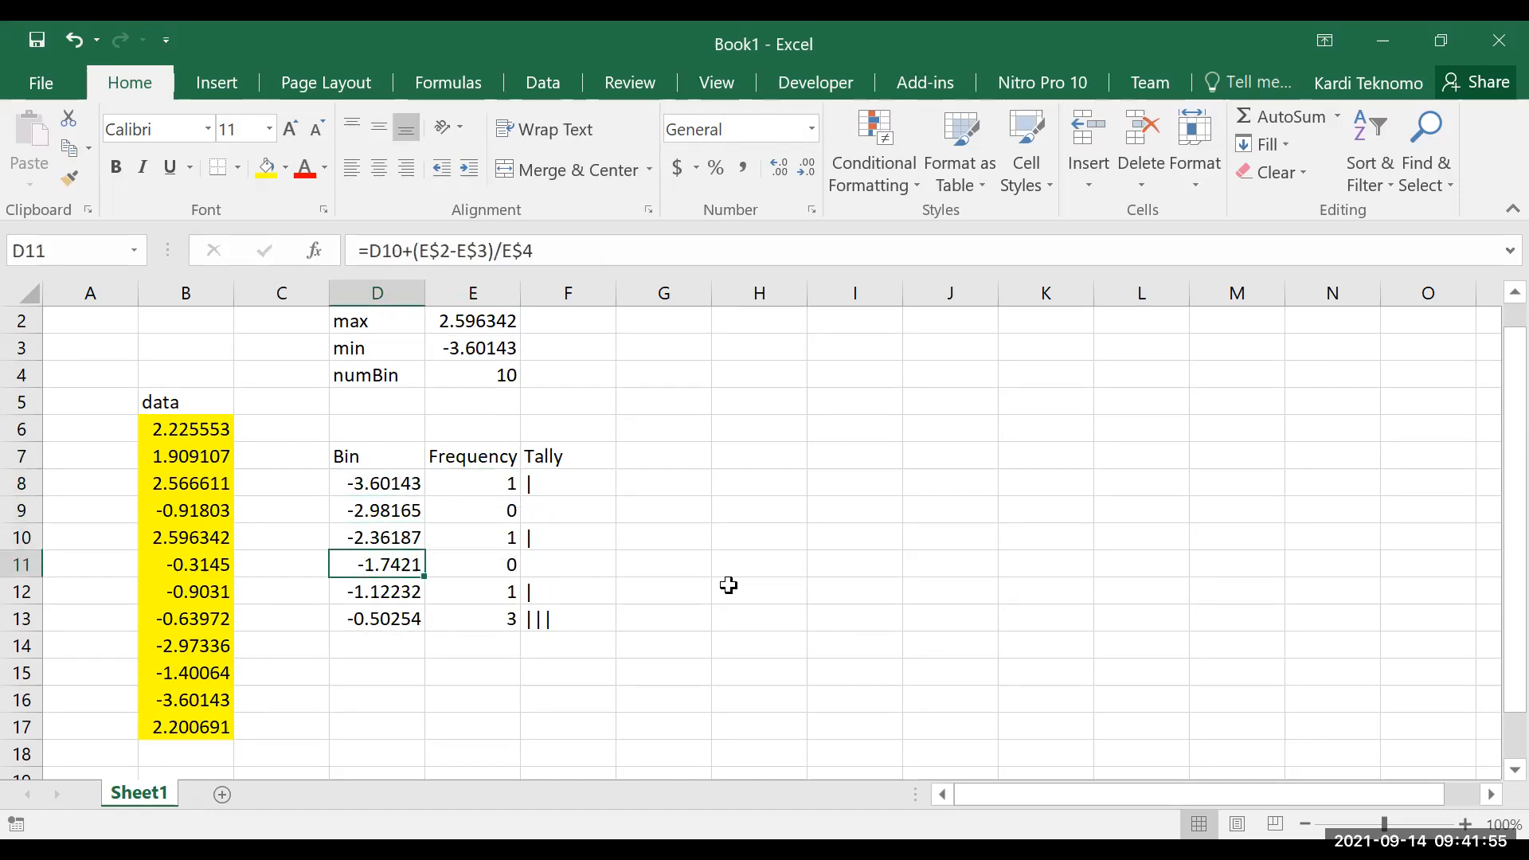
{"action": "key", "text": "Down"}
{"action": "key", "text": "Down"}
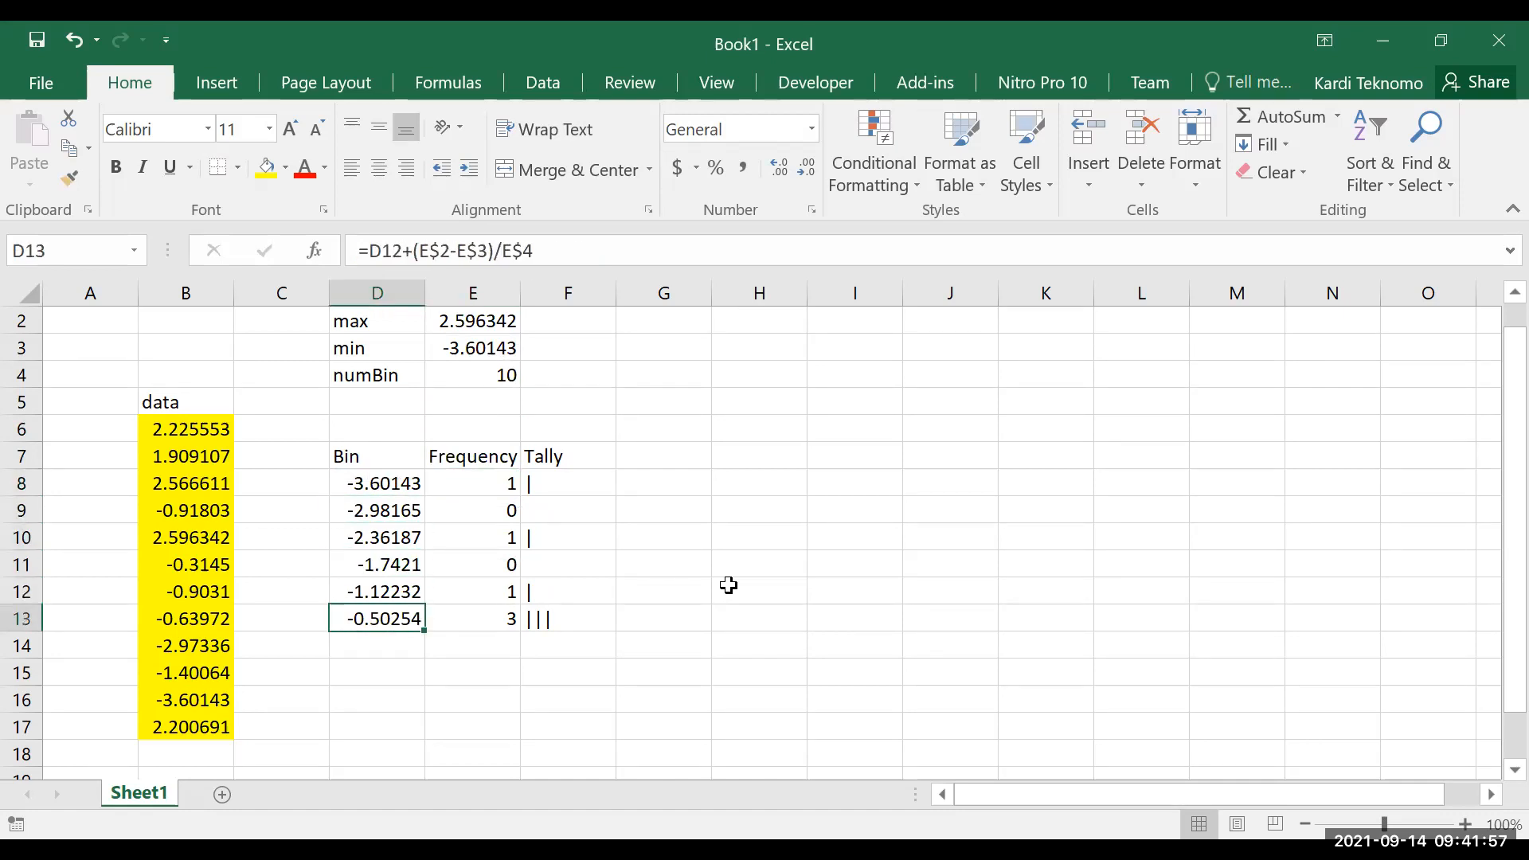
{"action": "key", "text": "ctrl+c"}
{"action": "key", "text": "shift+Down"}
{"action": "key", "text": "shift+Down"}
{"action": "key", "text": "shift+Down"}
{"action": "key", "text": "shift+Down"}
{"action": "key", "text": "shift+Down"}
{"action": "key", "text": "shift+Down"}
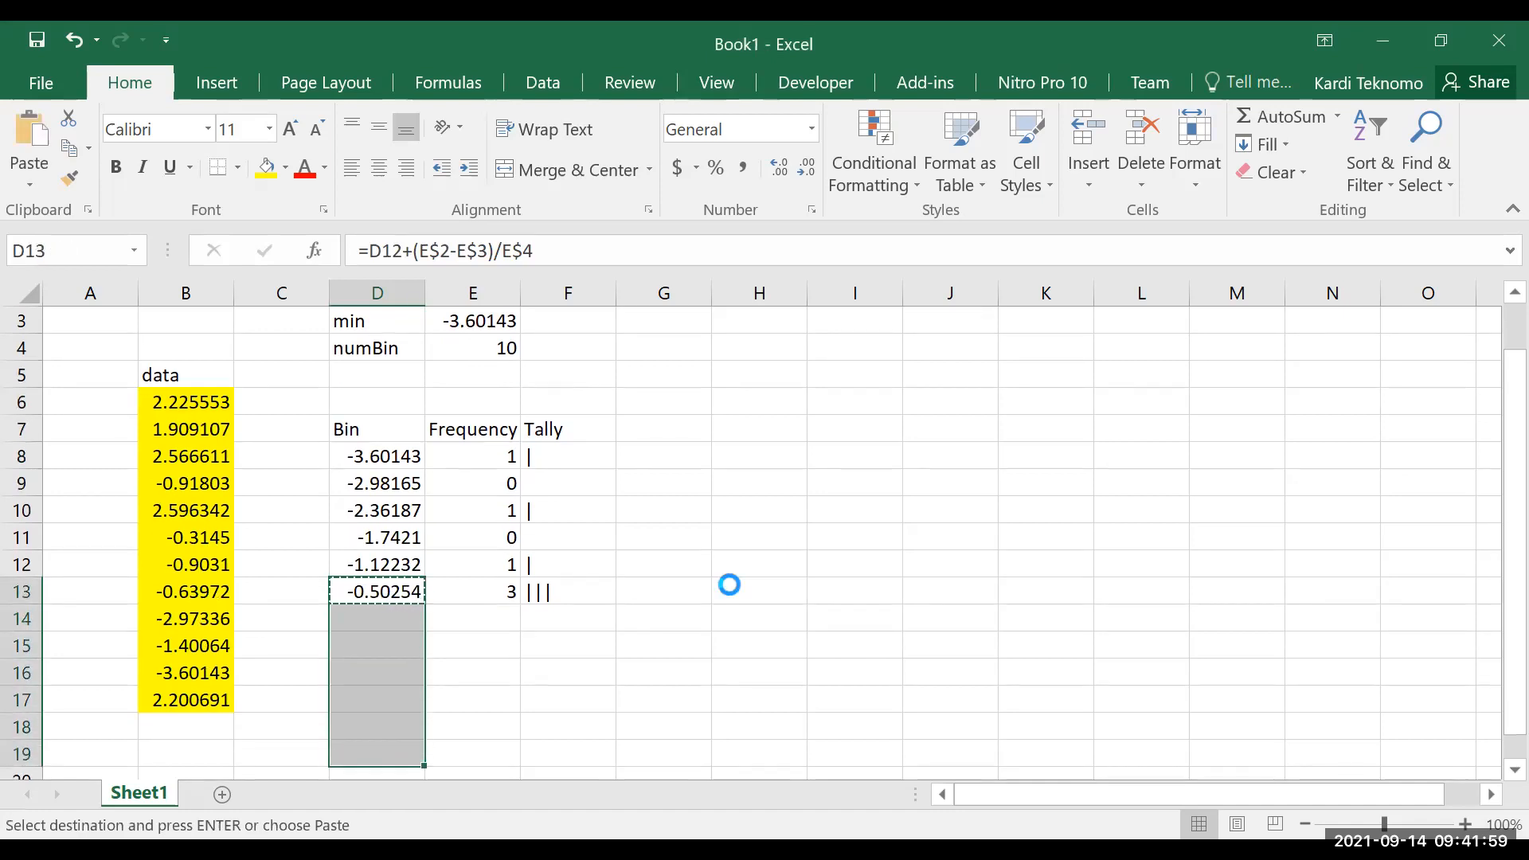
{"action": "key", "text": "ctrl+v"}
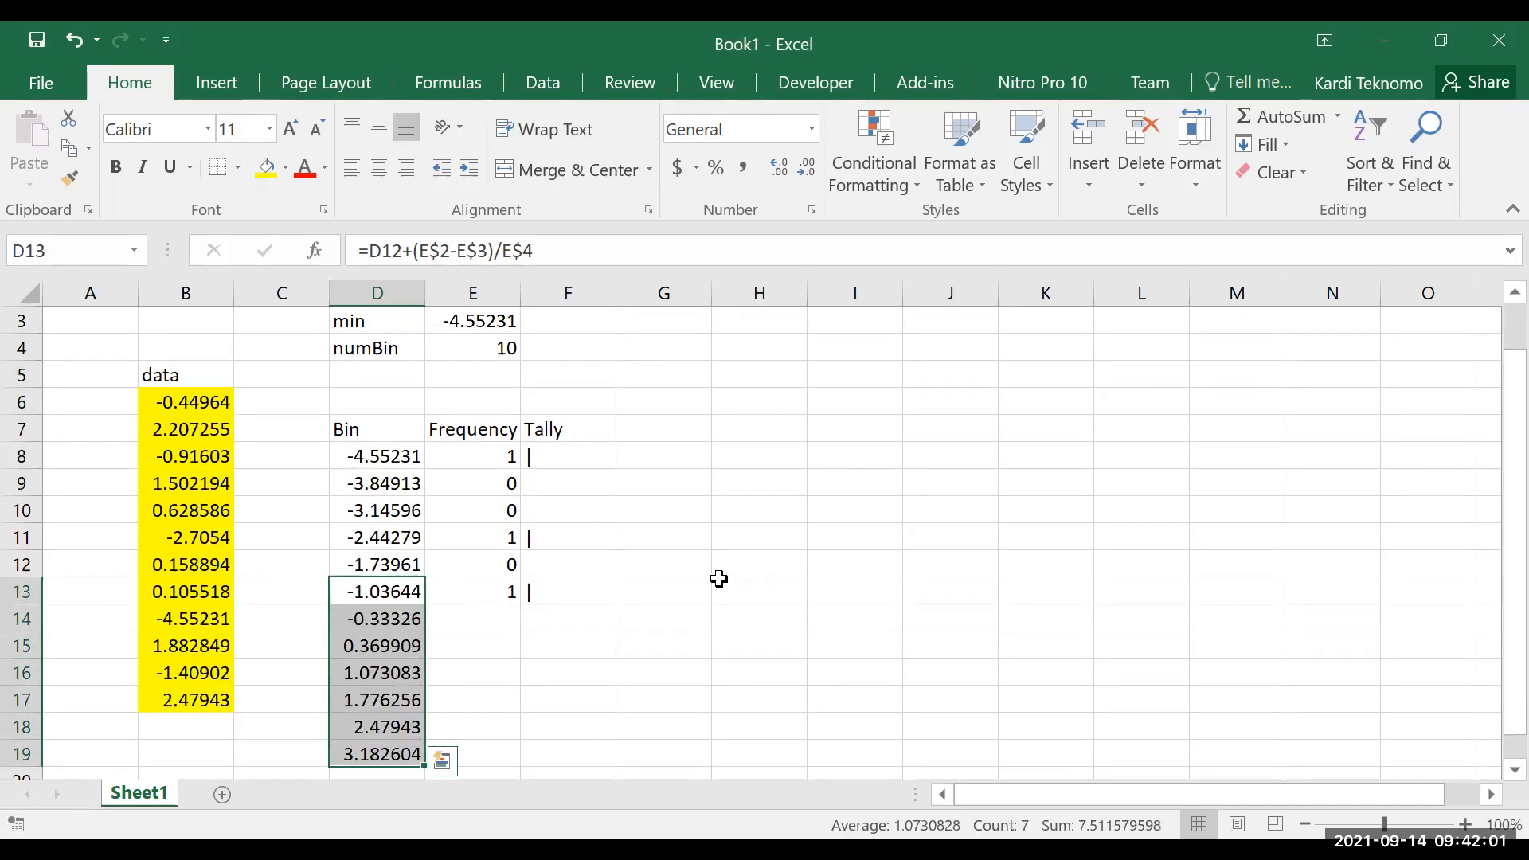
Clear the surplus bin beyond the maximum in D19
{"action": "scroll", "coordinate": [661, 593], "scroll_direction": "up", "scroll_amount": 1}
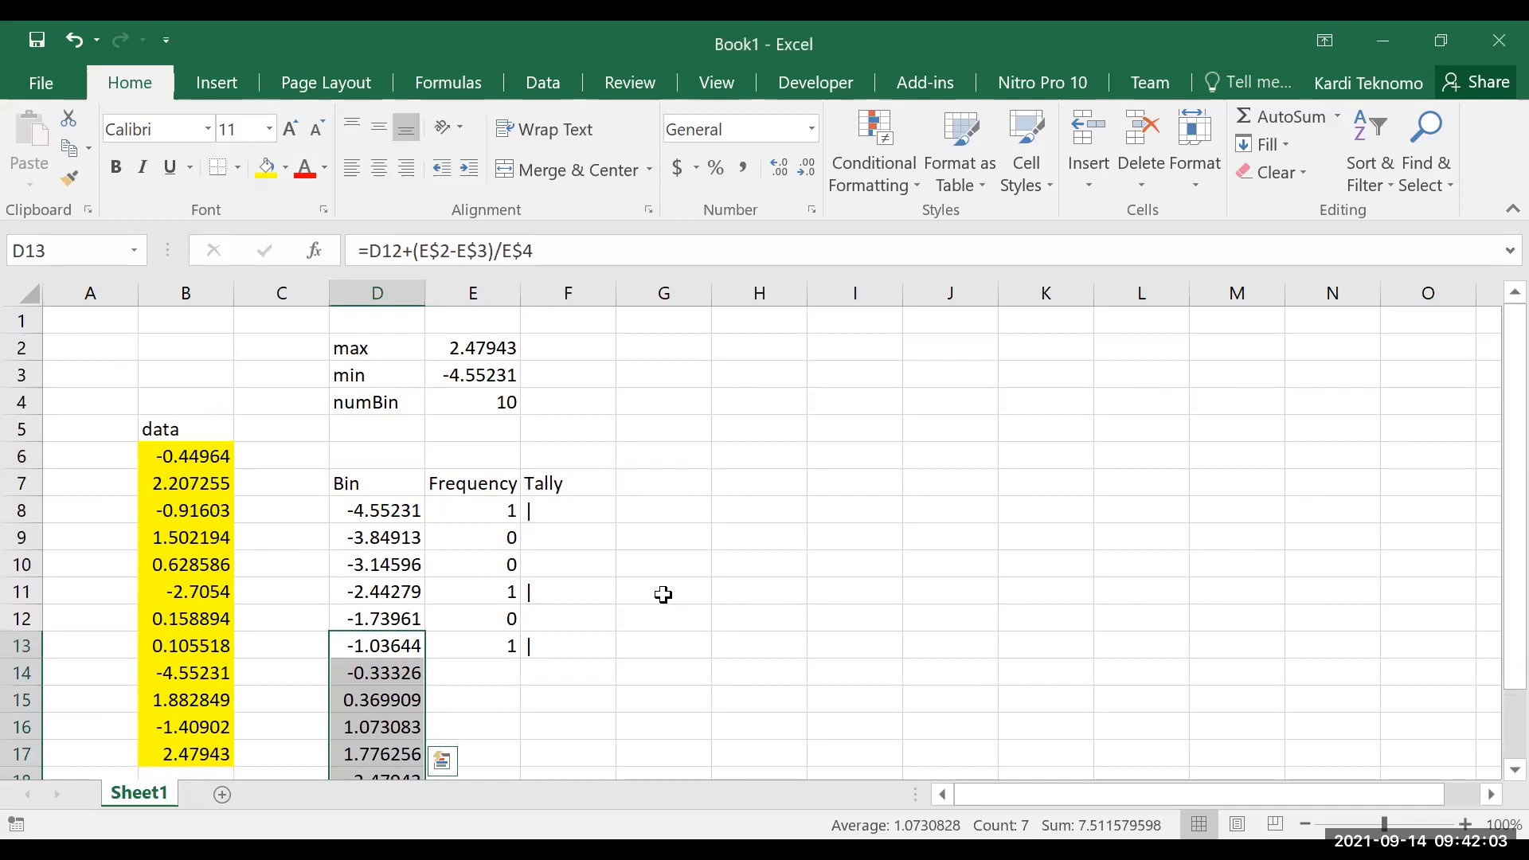
{"action": "scroll", "coordinate": [661, 593], "scroll_direction": "down", "scroll_amount": 1}
{"action": "key", "text": "ctrl+Down"}
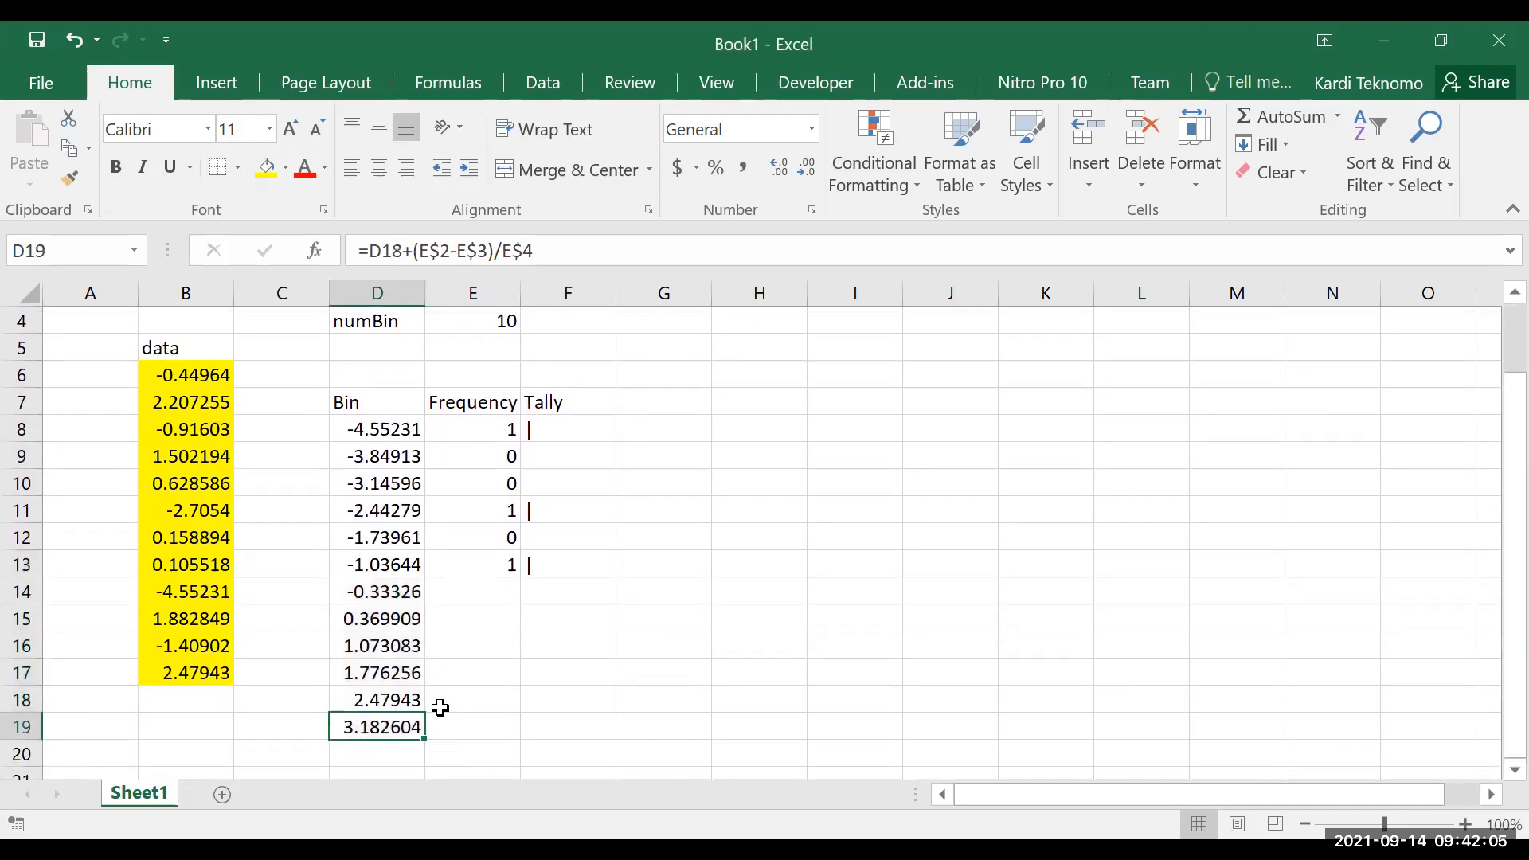
{"action": "key", "text": "Delete"}
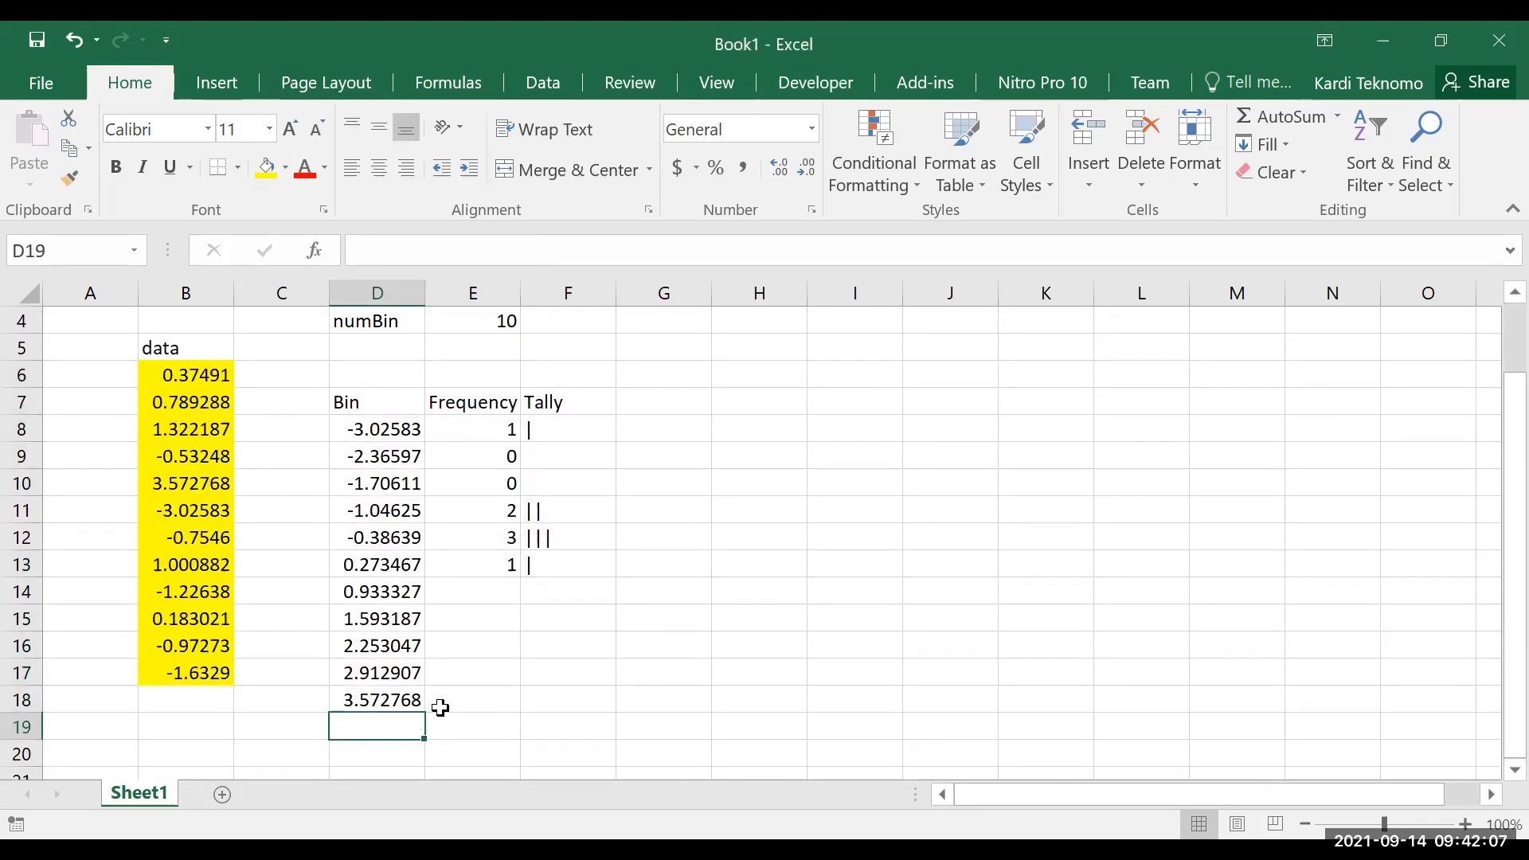
{"action": "scroll", "coordinate": [531, 579], "scroll_direction": "up", "scroll_amount": 1}
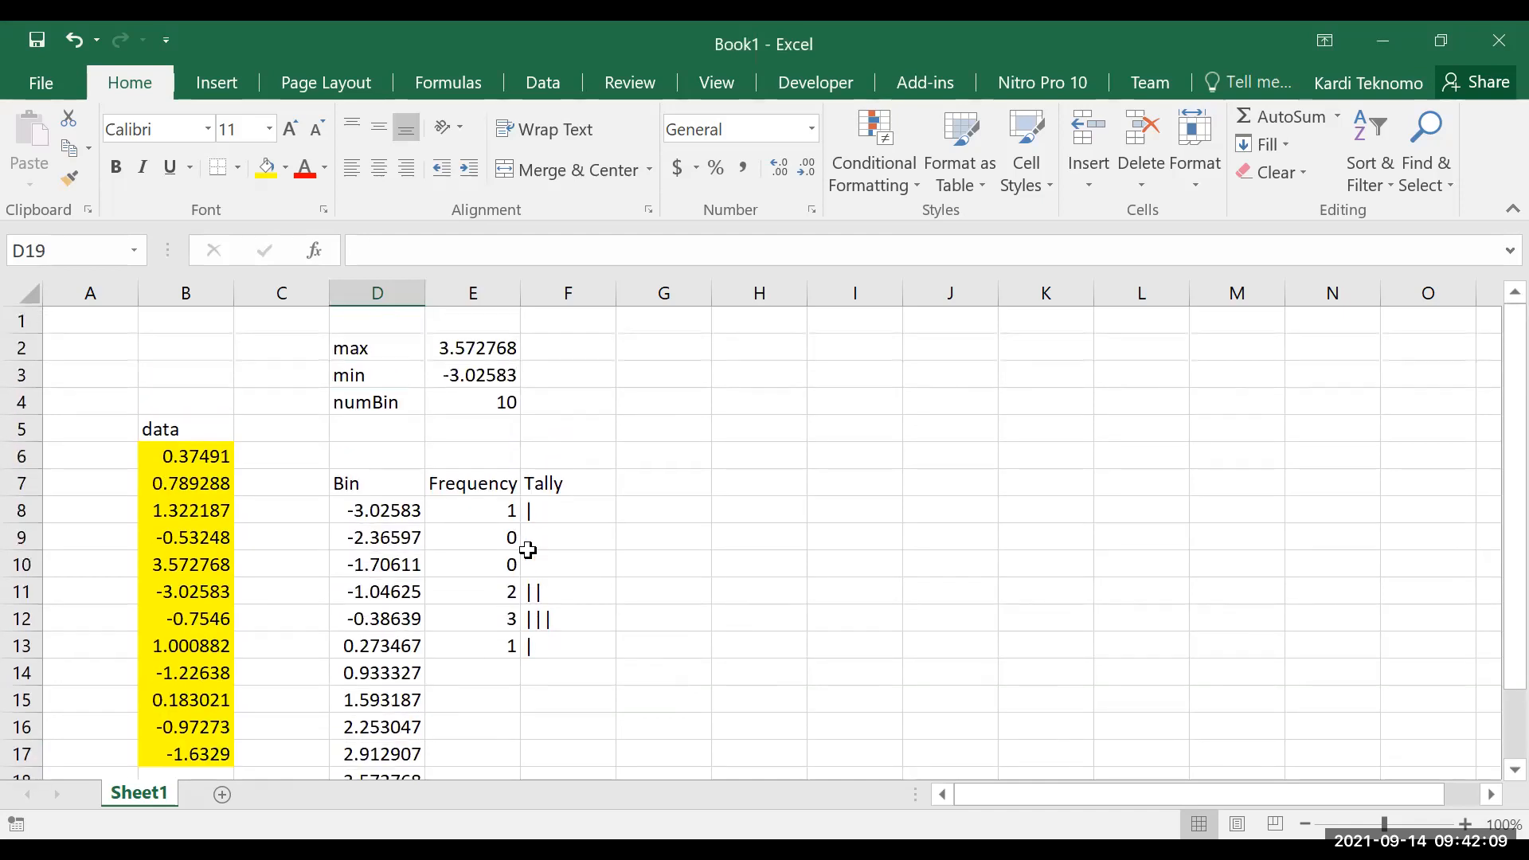
{"action": "left_click", "coordinate": [470, 350]}
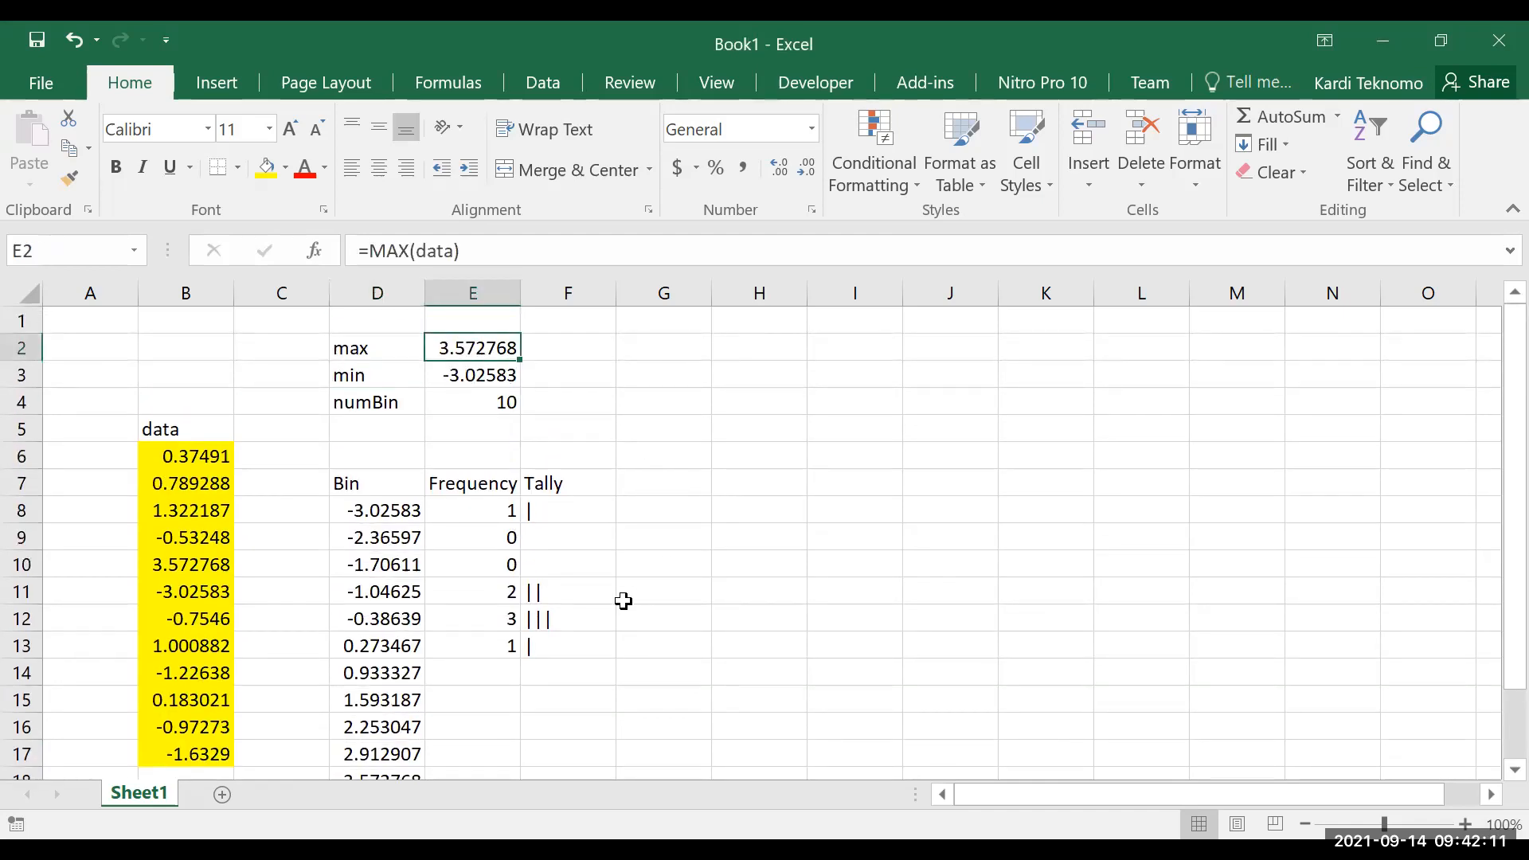
Copy the FREQUENCY formula text from E8 and re-enter it as an array formula
{"action": "scroll", "coordinate": [624, 601], "scroll_direction": "down", "scroll_amount": 1}
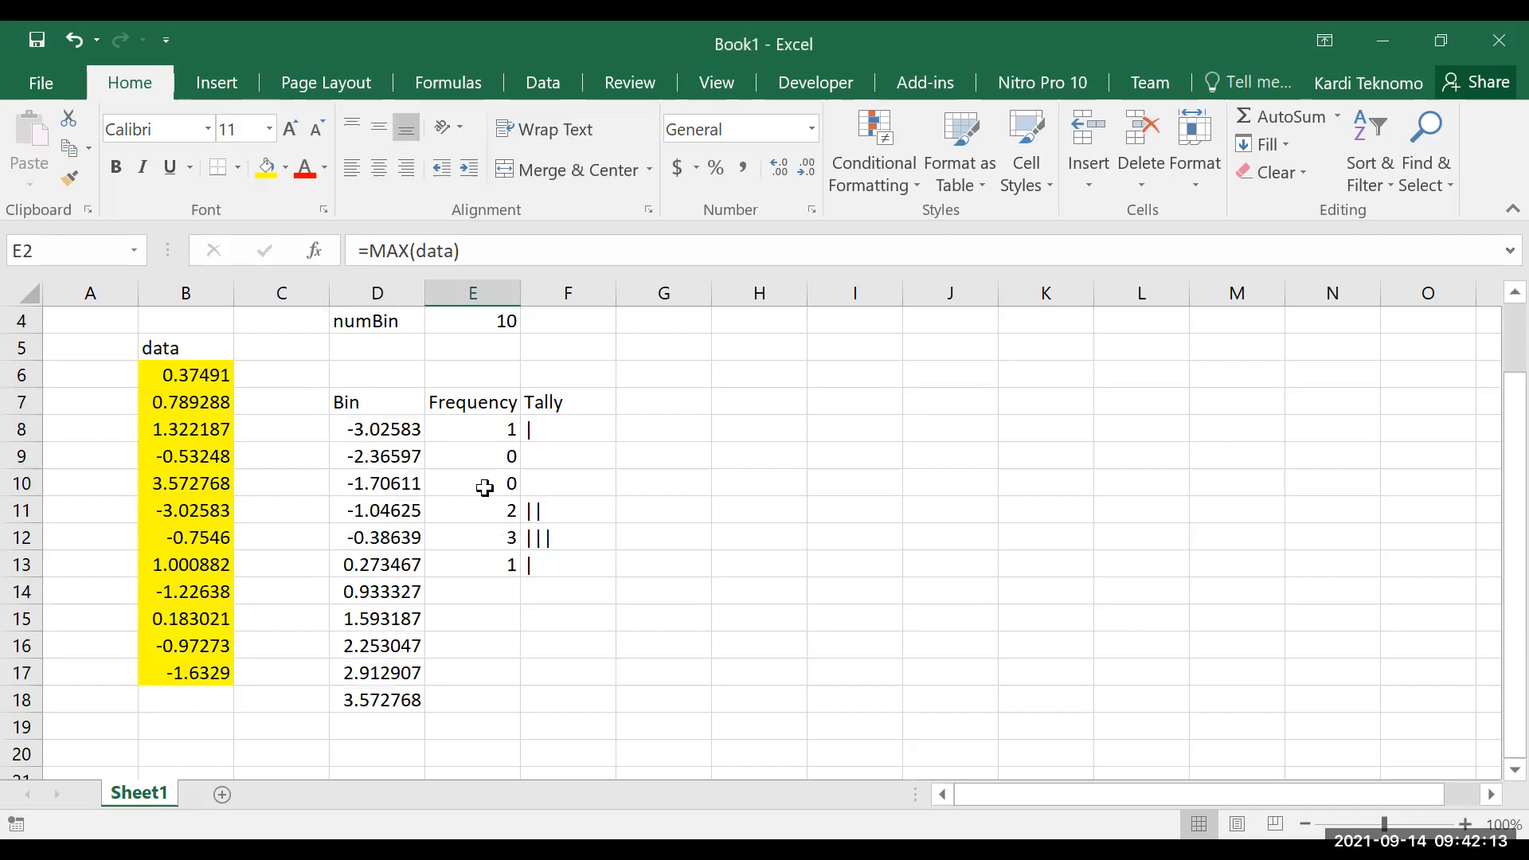
{"action": "left_click", "coordinate": [483, 431]}
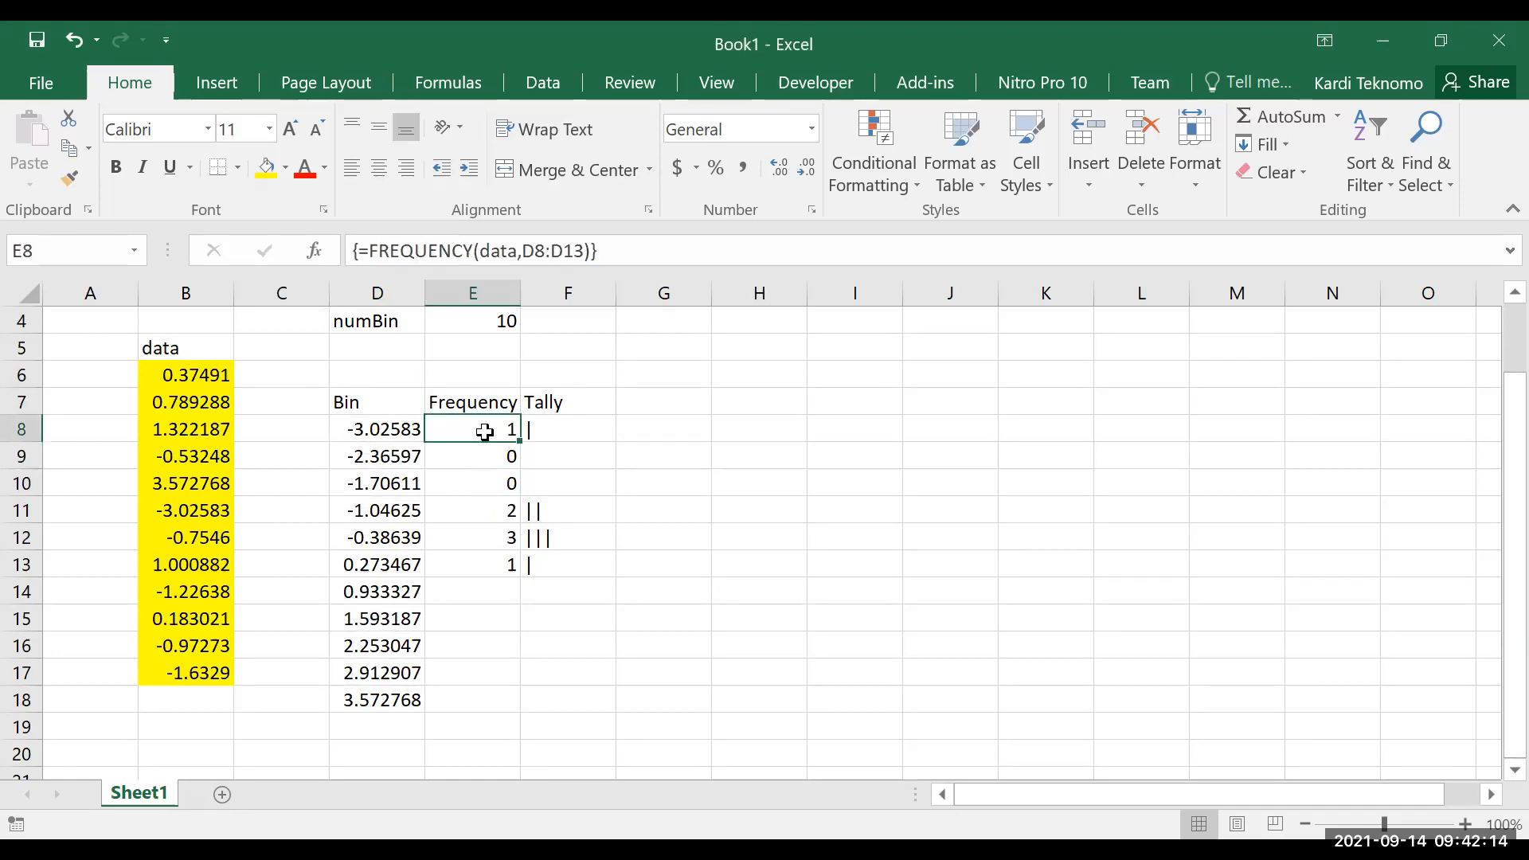
{"action": "left_click", "coordinate": [641, 260]}
{"action": "key", "text": "shift+Home"}
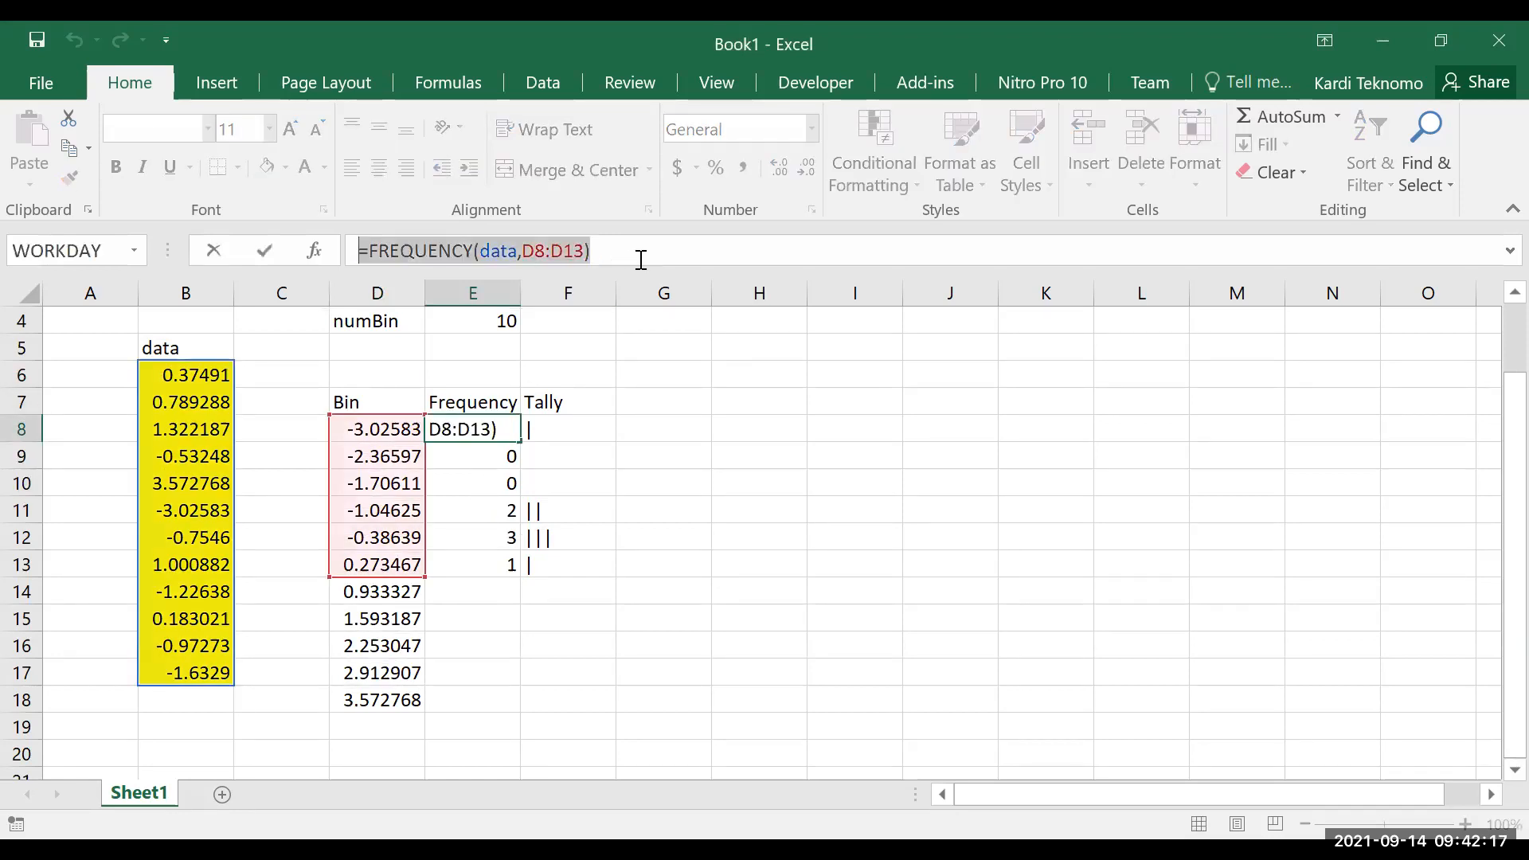
{"action": "key", "text": "ctrl+c"}
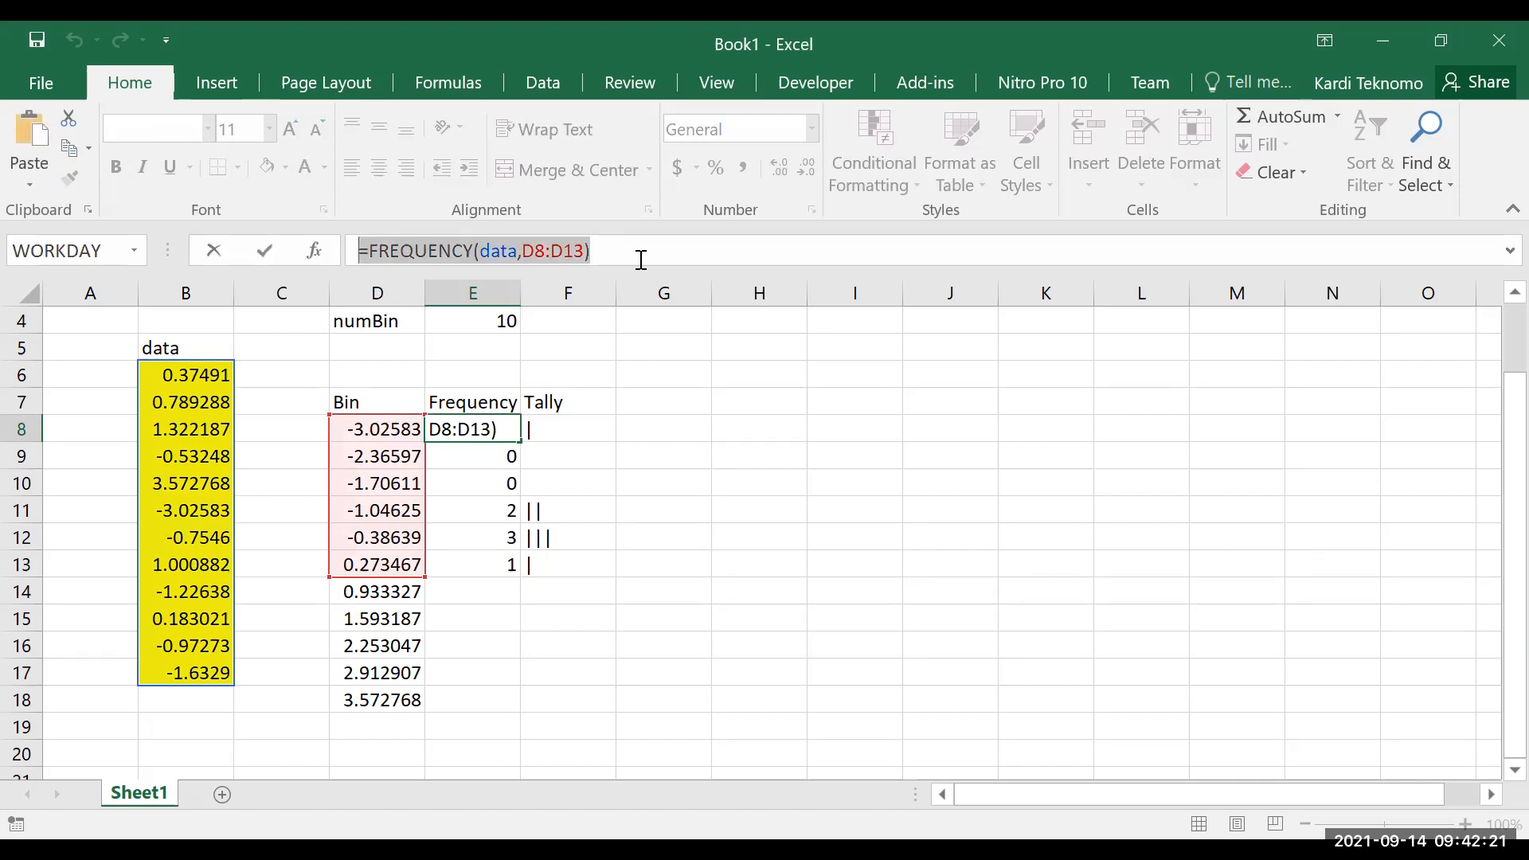
{"action": "key", "text": "ctrl+shift+Return"}
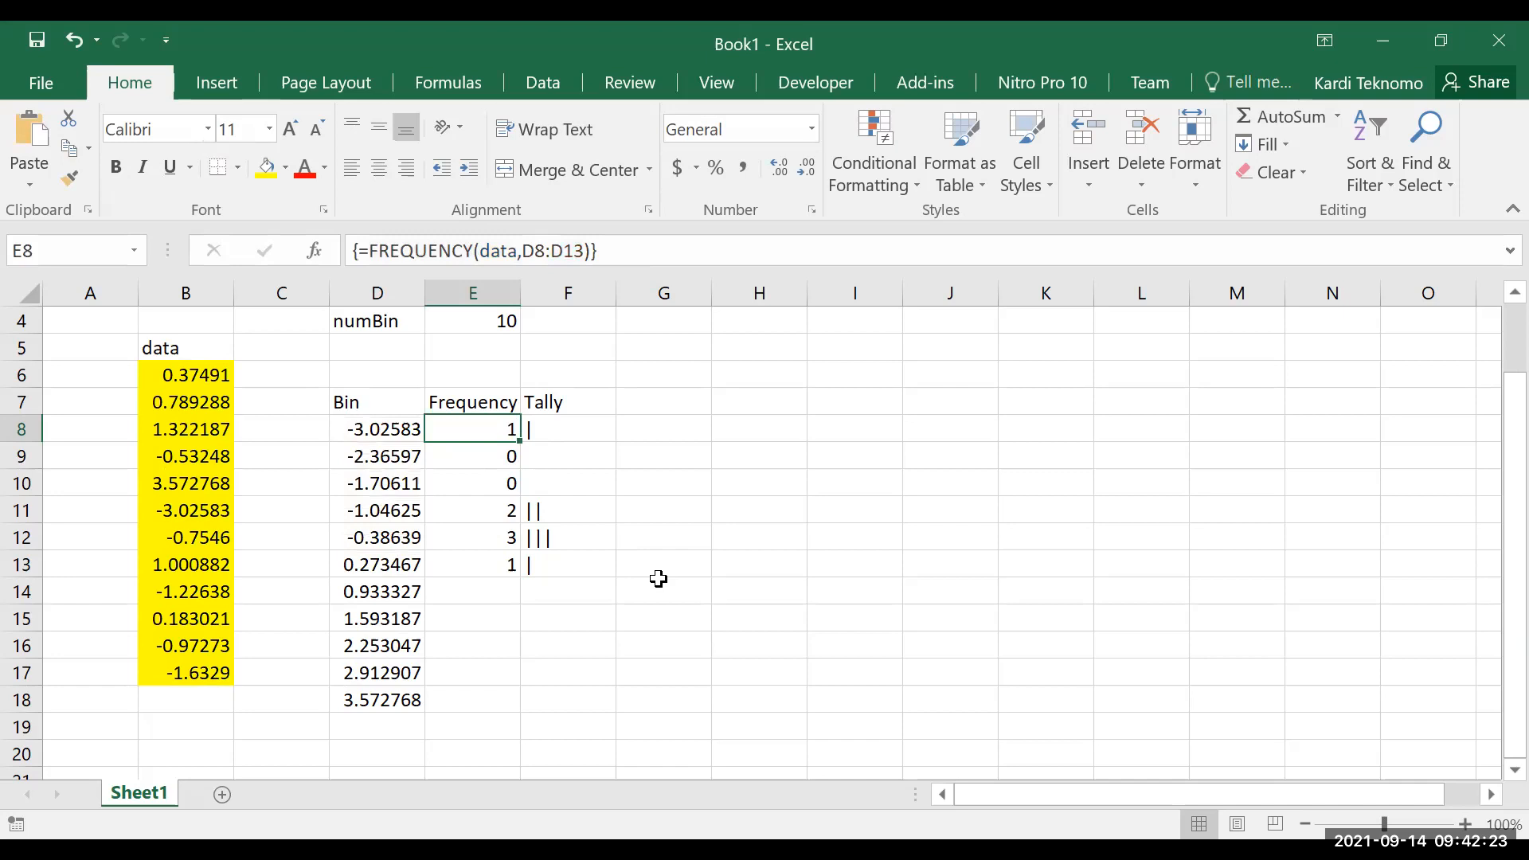
Clear the existing FREQUENCY array from the Frequency column, starting at E8
{"action": "key", "text": "shift+Down"}
{"action": "key", "text": "shift+Down"}
{"action": "key", "text": "shift+Down"}
{"action": "key", "text": "shift+Down"}
{"action": "key", "text": "shift+Down"}
{"action": "key", "text": "shift+Down"}
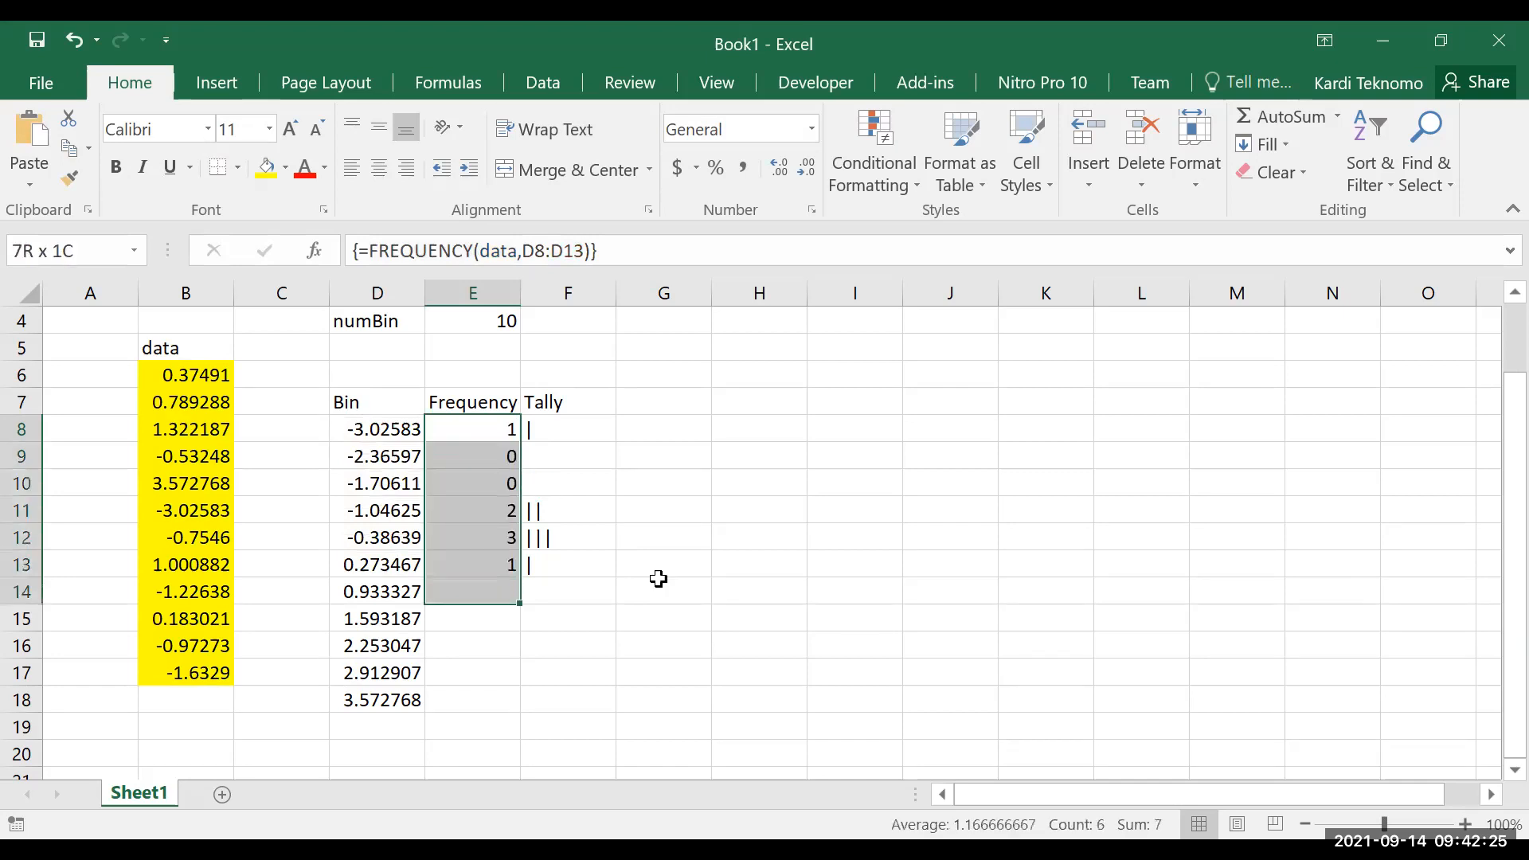
{"action": "key", "text": "Delete"}
Enter =FREQUENCY(data,D8:D18) in E8, using the yellow data range and the full list of bins
{"action": "key", "text": "Left"}
{"action": "key", "text": "Right"}
{"action": "type", "text": "="}
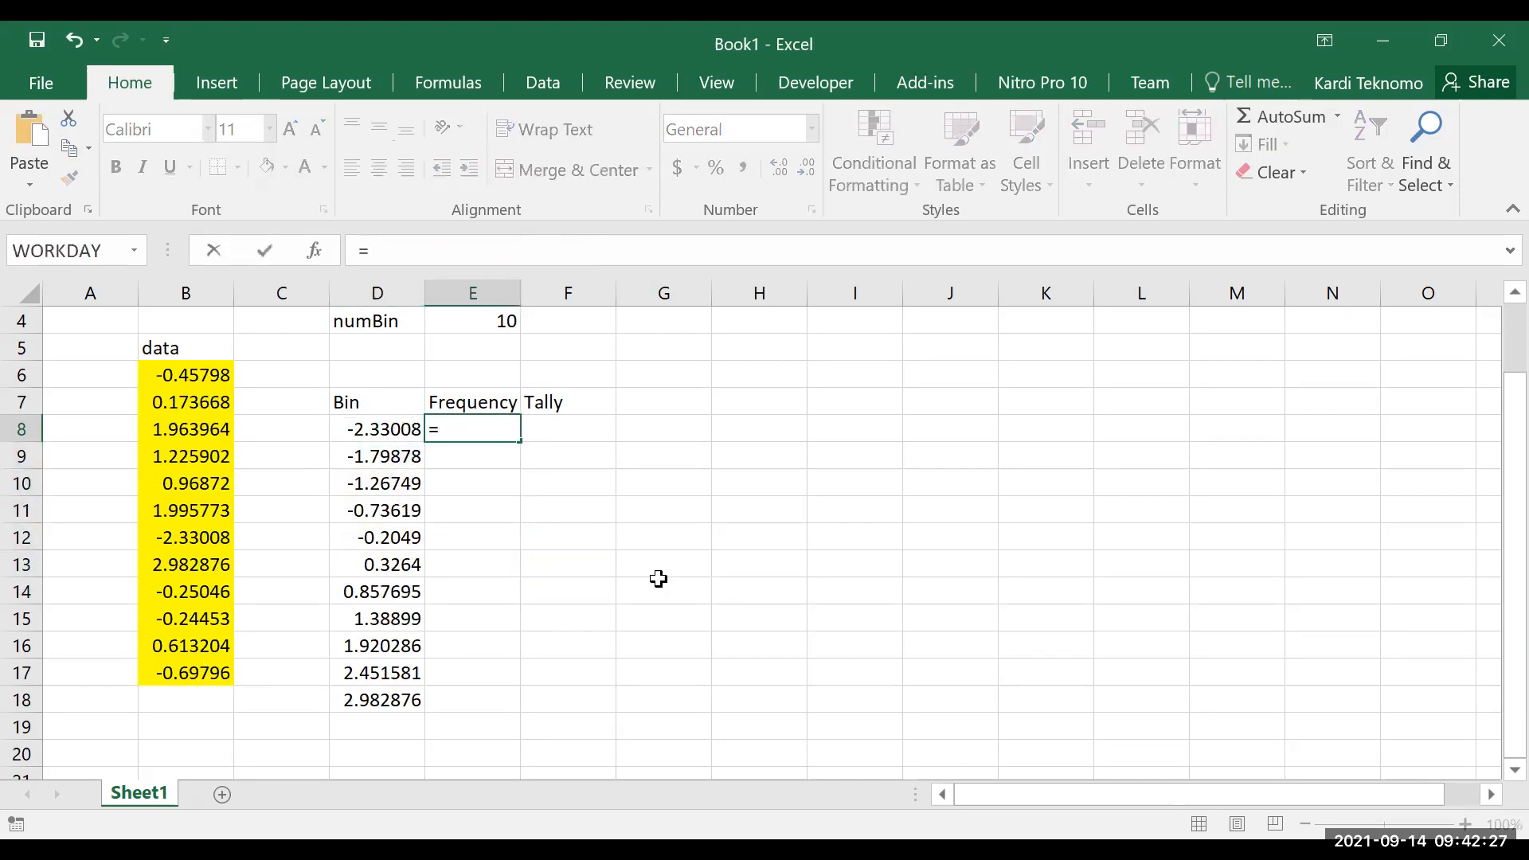
{"action": "type", "text": "fre"}
{"action": "key", "text": "Tab"}
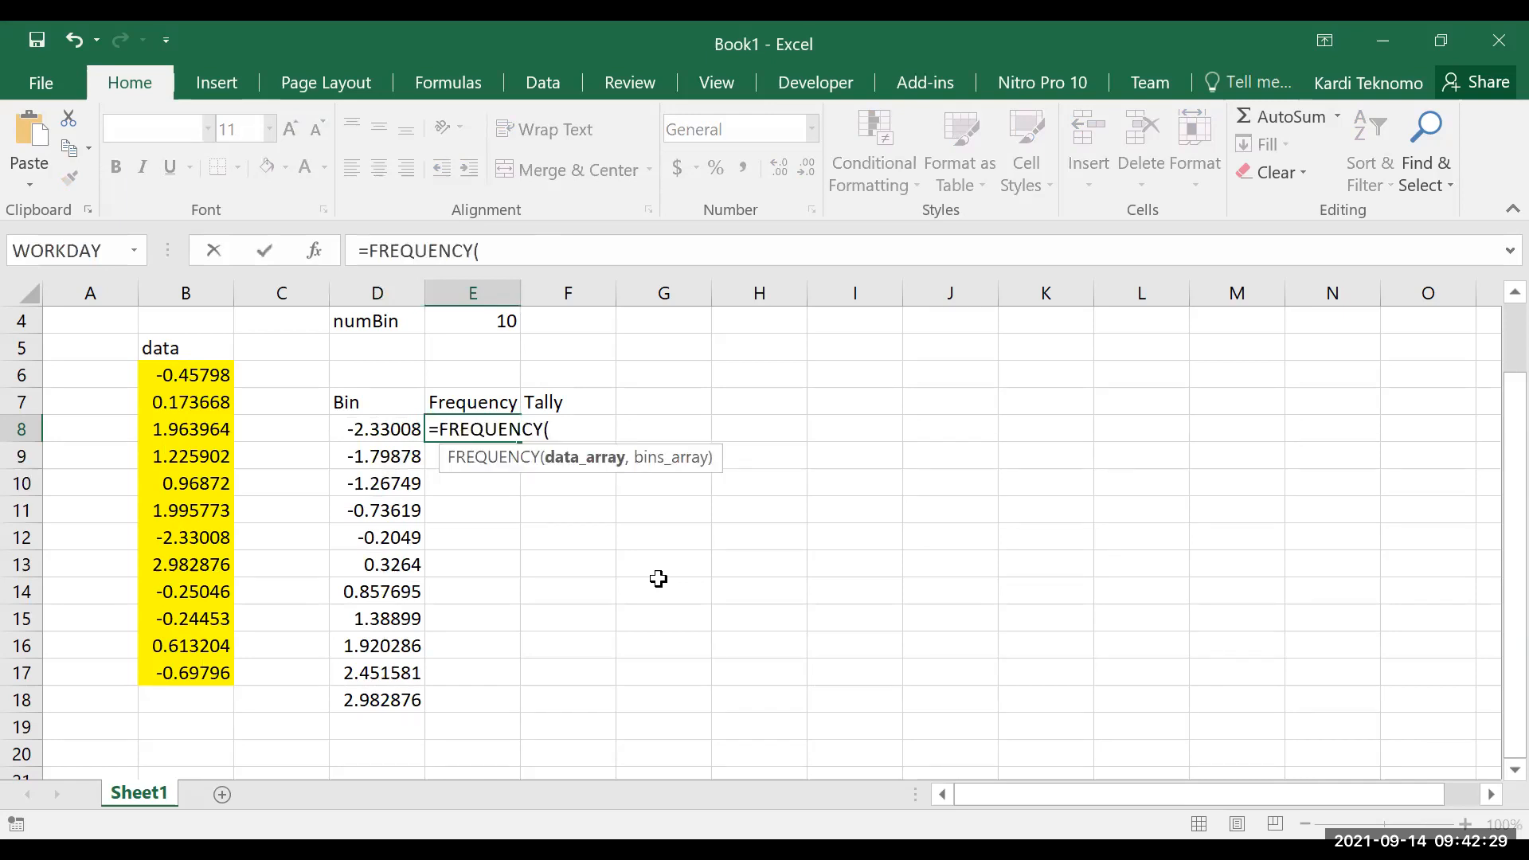
{"action": "left_click", "coordinate": [205, 376]}
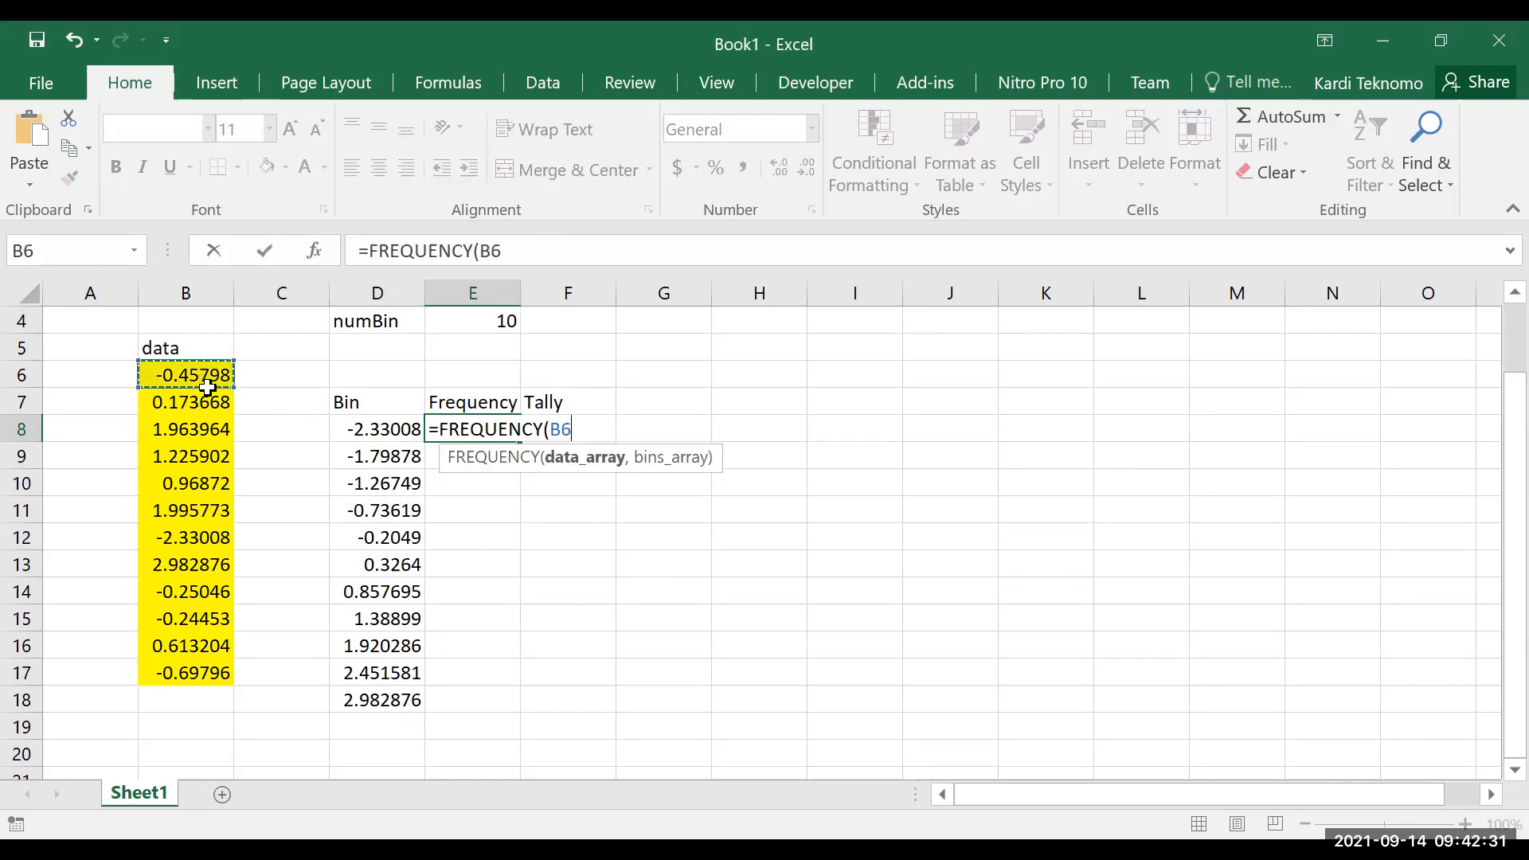
{"action": "left_click", "coordinate": [209, 659], "text": "shift"}
{"action": "type", "text": ","}
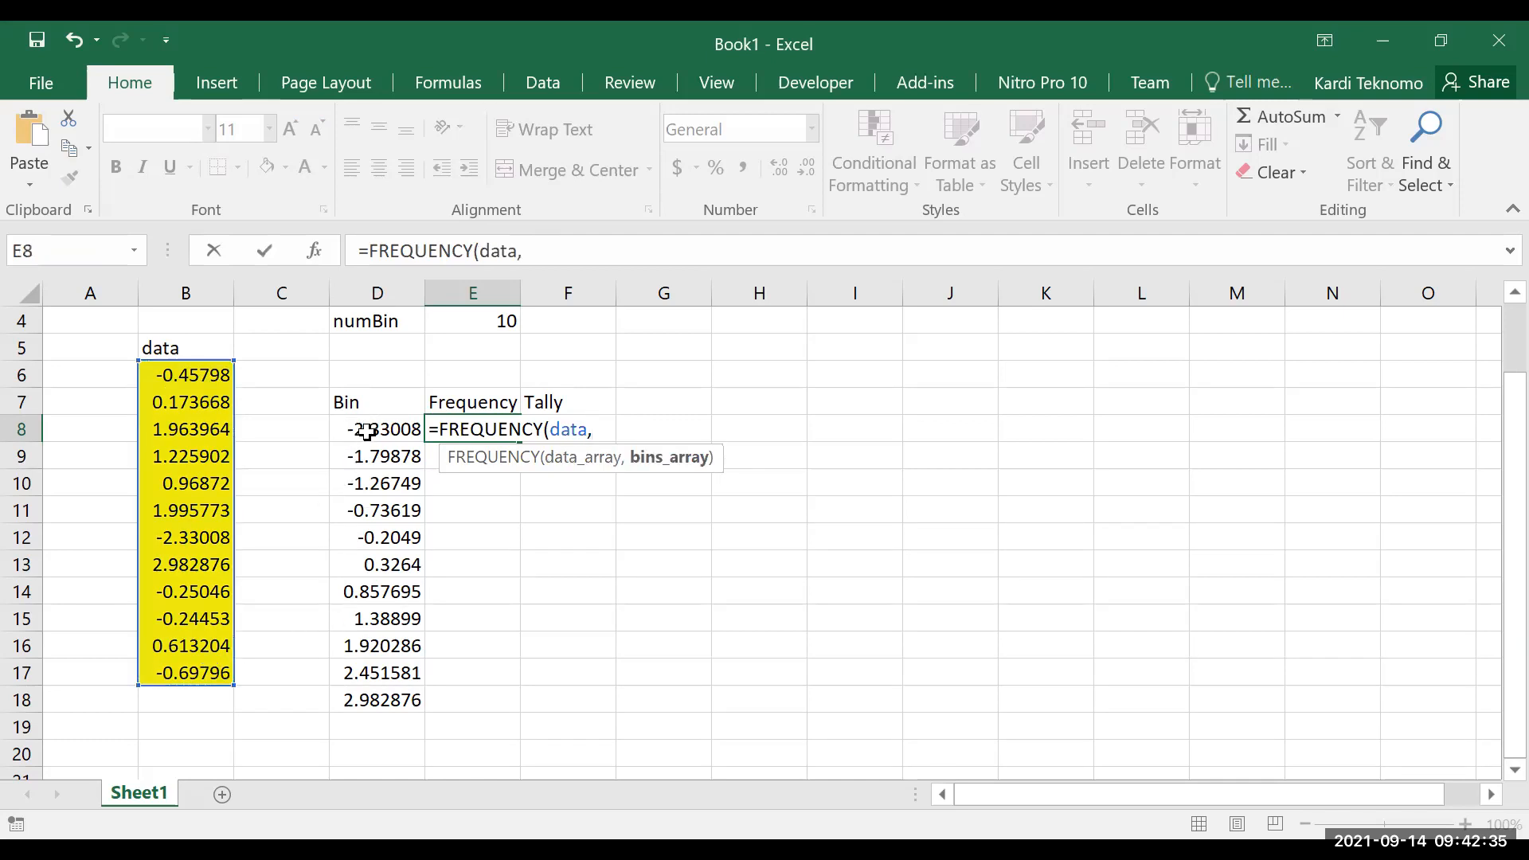
{"action": "left_click", "coordinate": [367, 434]}
{"action": "left_click", "coordinate": [378, 690], "text": "shift"}
{"action": "type", "text": ")"}
{"action": "key", "text": "Return"}
Extend the FREQUENCY formula in E8 as an array formula over E8:E18
{"action": "key", "text": "Up"}
{"action": "key", "text": "shift+Down"}
{"action": "key", "text": "shift+Down"}
{"action": "key", "text": "shift+Down"}
{"action": "key", "text": "shift+Down"}
{"action": "key", "text": "shift+Down"}
{"action": "key", "text": "shift+Down"}
{"action": "key", "text": "shift+Down"}
{"action": "key", "text": "shift+Down"}
{"action": "key", "text": "shift+Down"}
{"action": "key", "text": "shift+Down"}
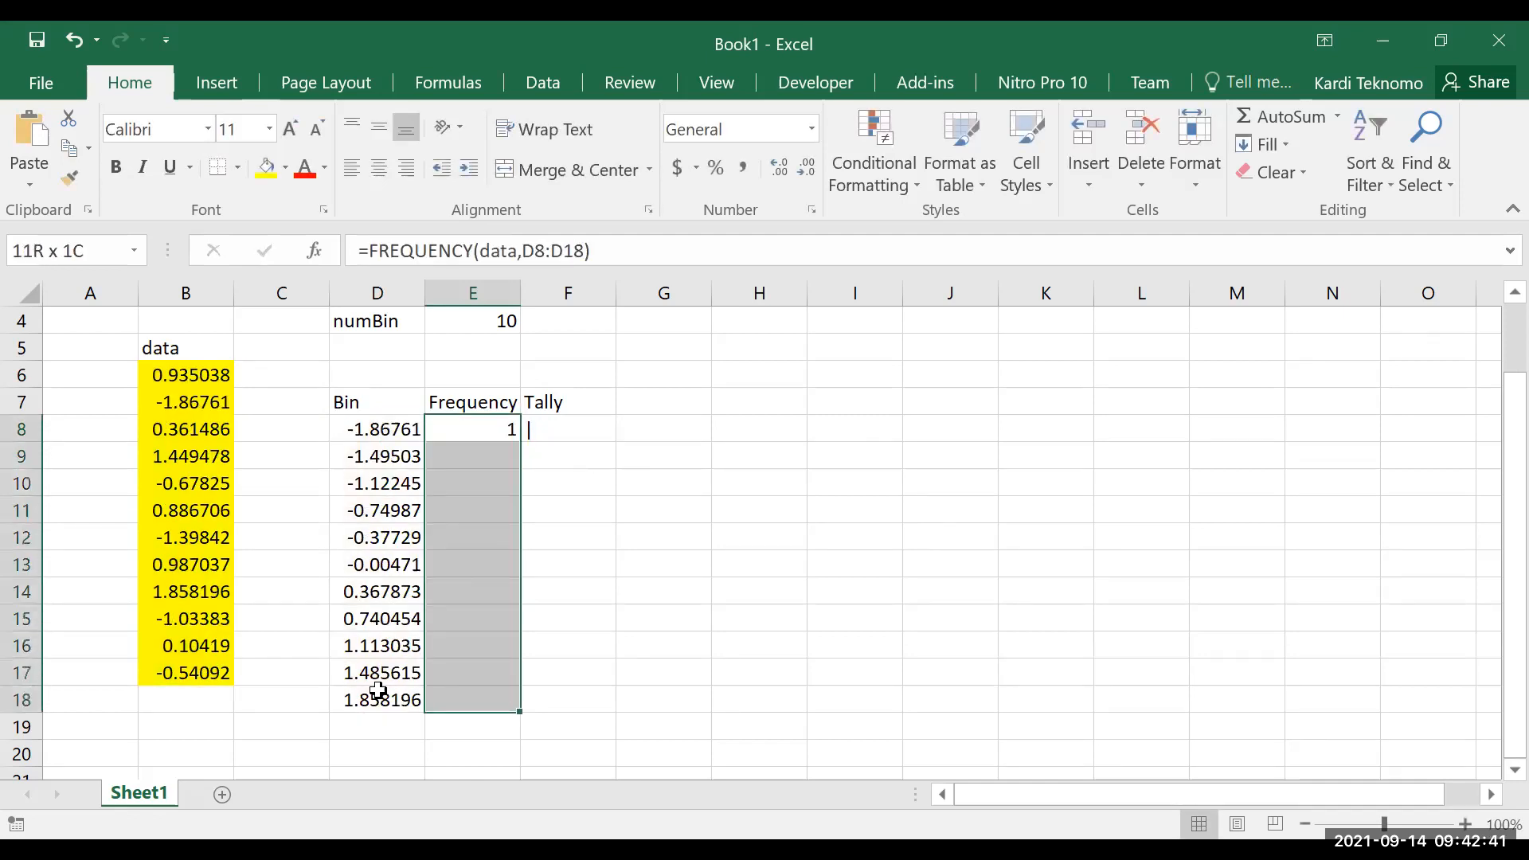
{"action": "key", "text": "F2"}
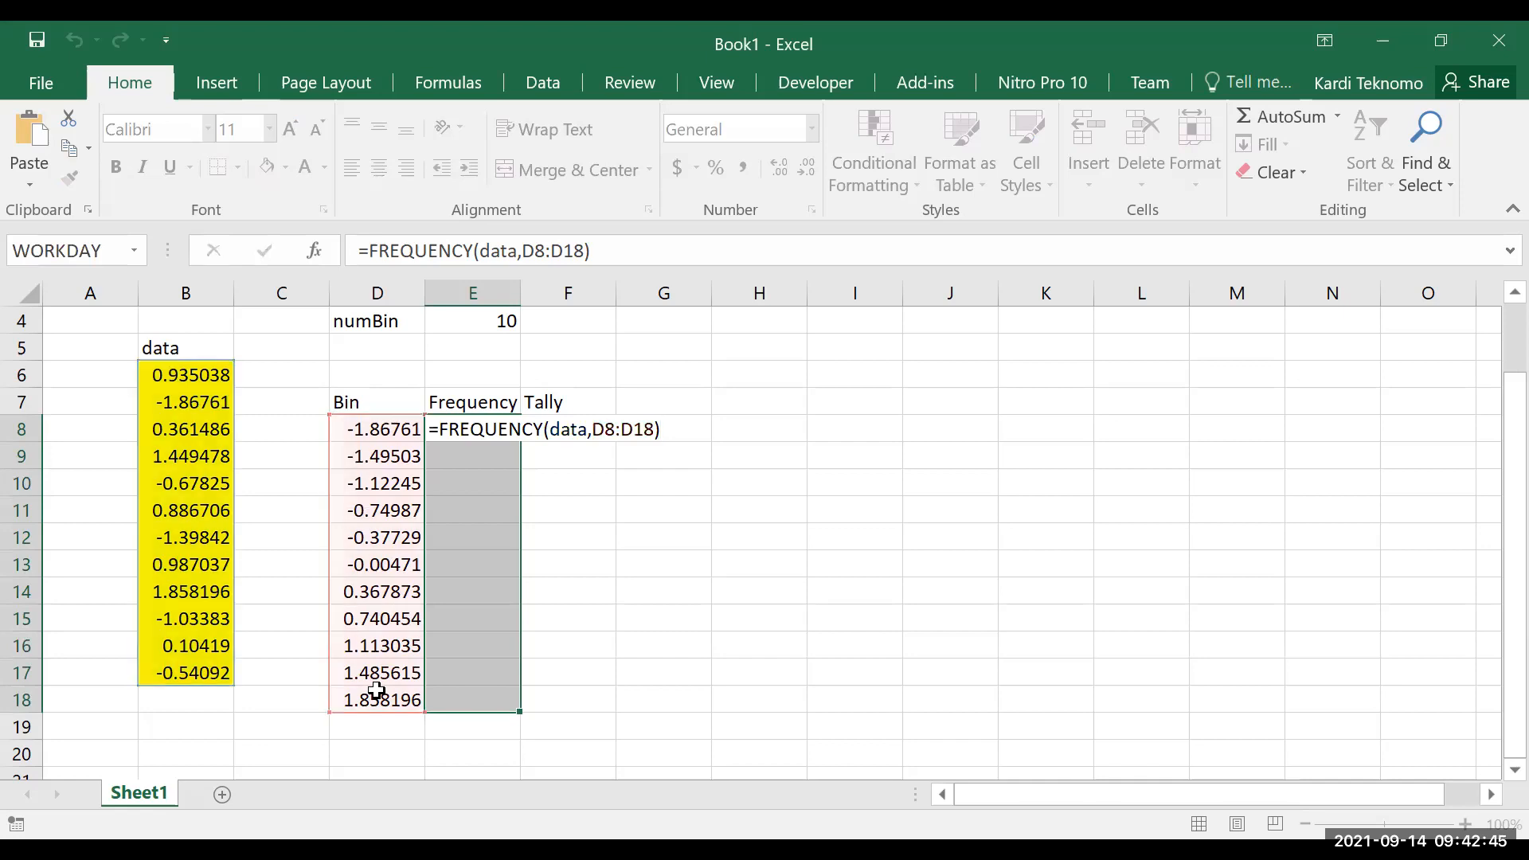
{"action": "key", "text": "ctrl+shift+Return"}
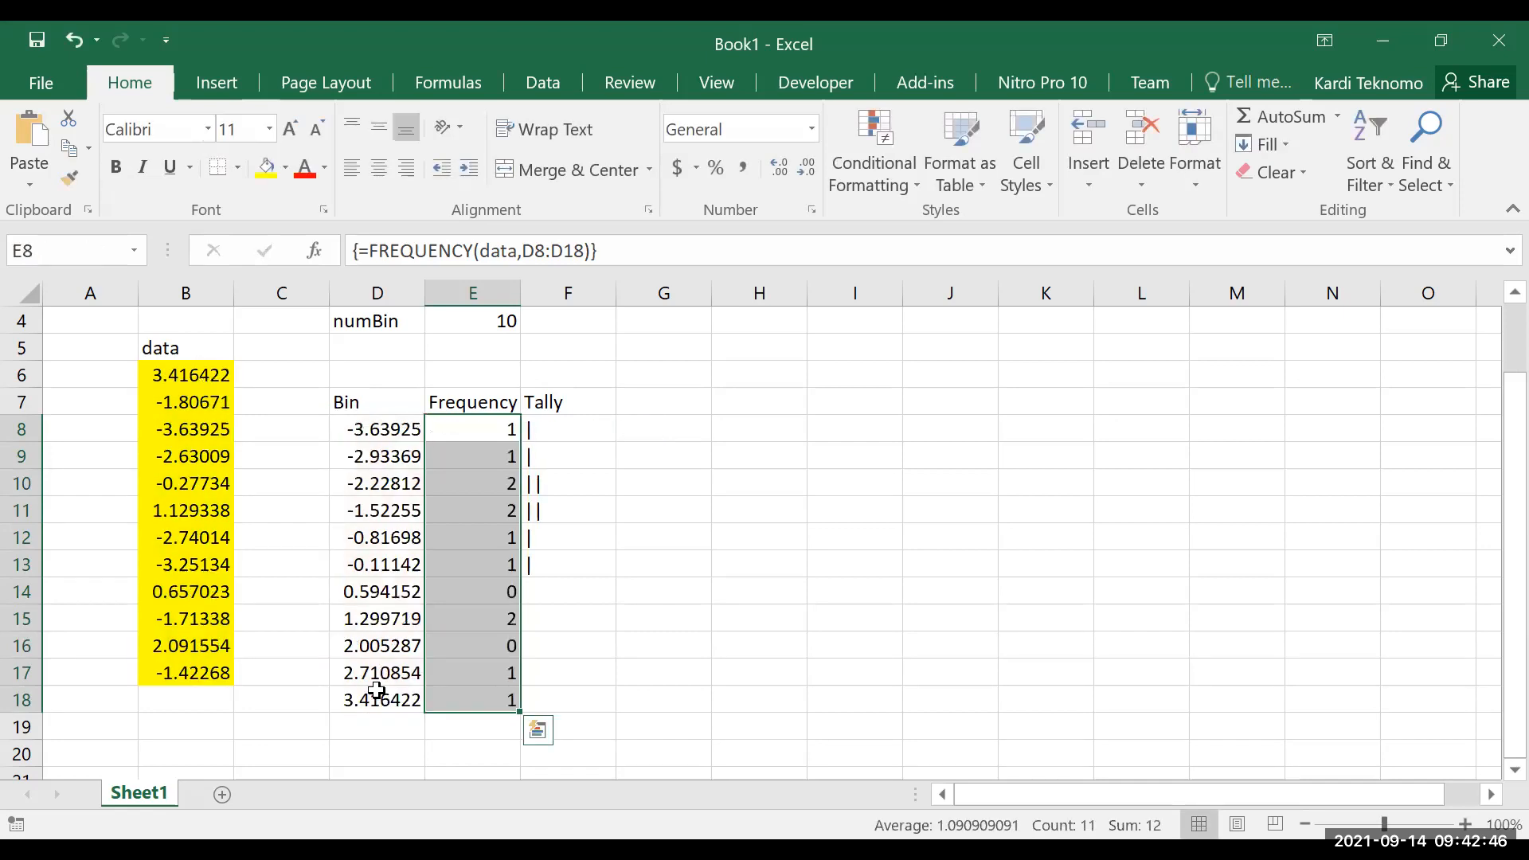
Copy the REPT tally formula from F13 down through F18
{"action": "left_click", "coordinate": [532, 563]}
{"action": "key", "text": "ctrl+c"}
{"action": "key", "text": "shift+Down"}
{"action": "key", "text": "shift+Down"}
{"action": "key", "text": "shift+Down"}
{"action": "key", "text": "shift+Down"}
{"action": "key", "text": "shift+Down"}
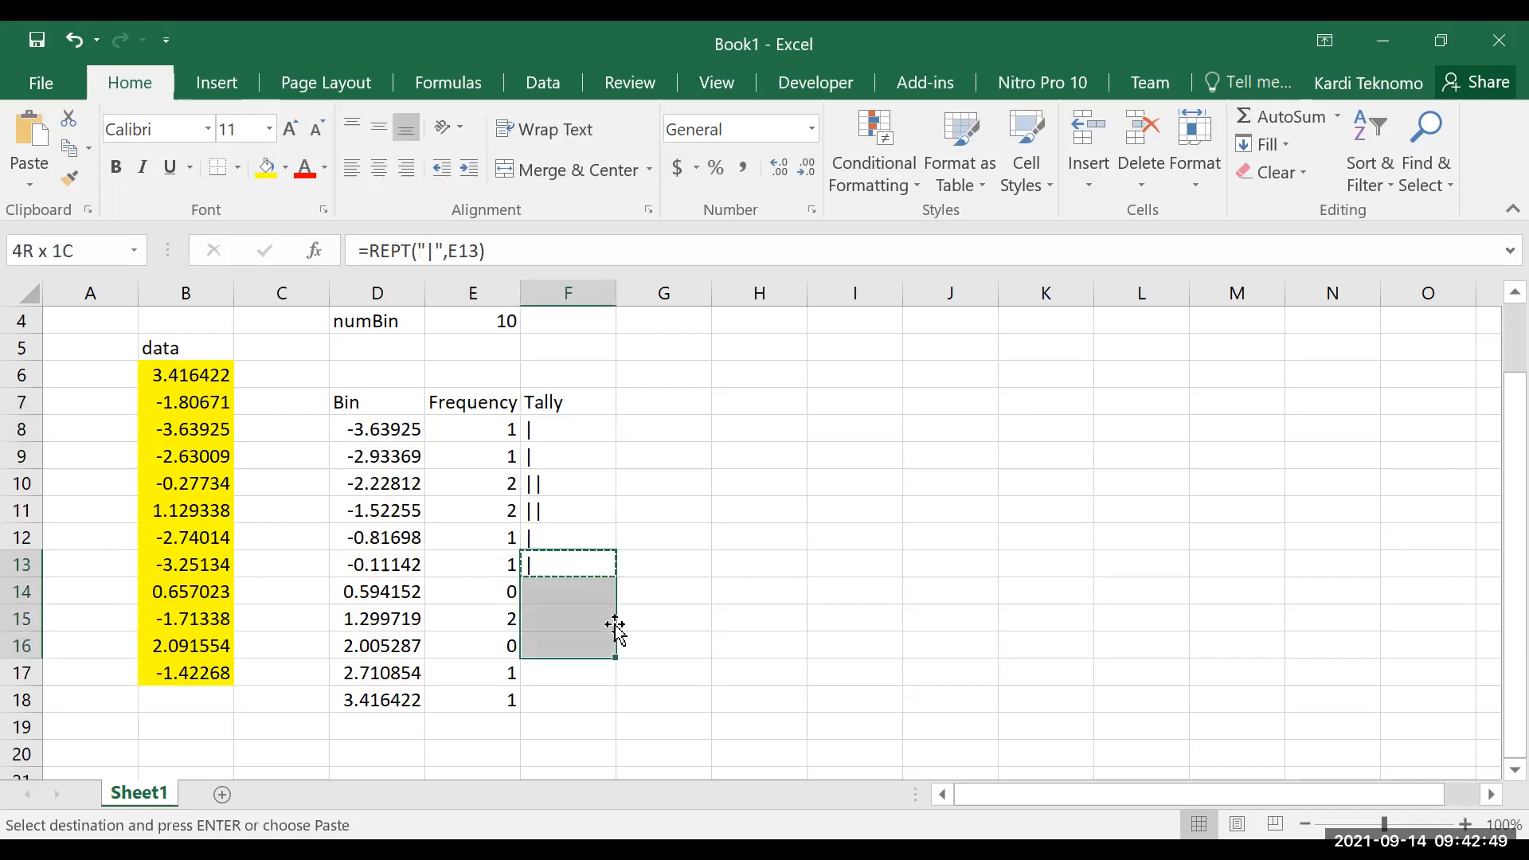
{"action": "key", "text": "ctrl+v"}
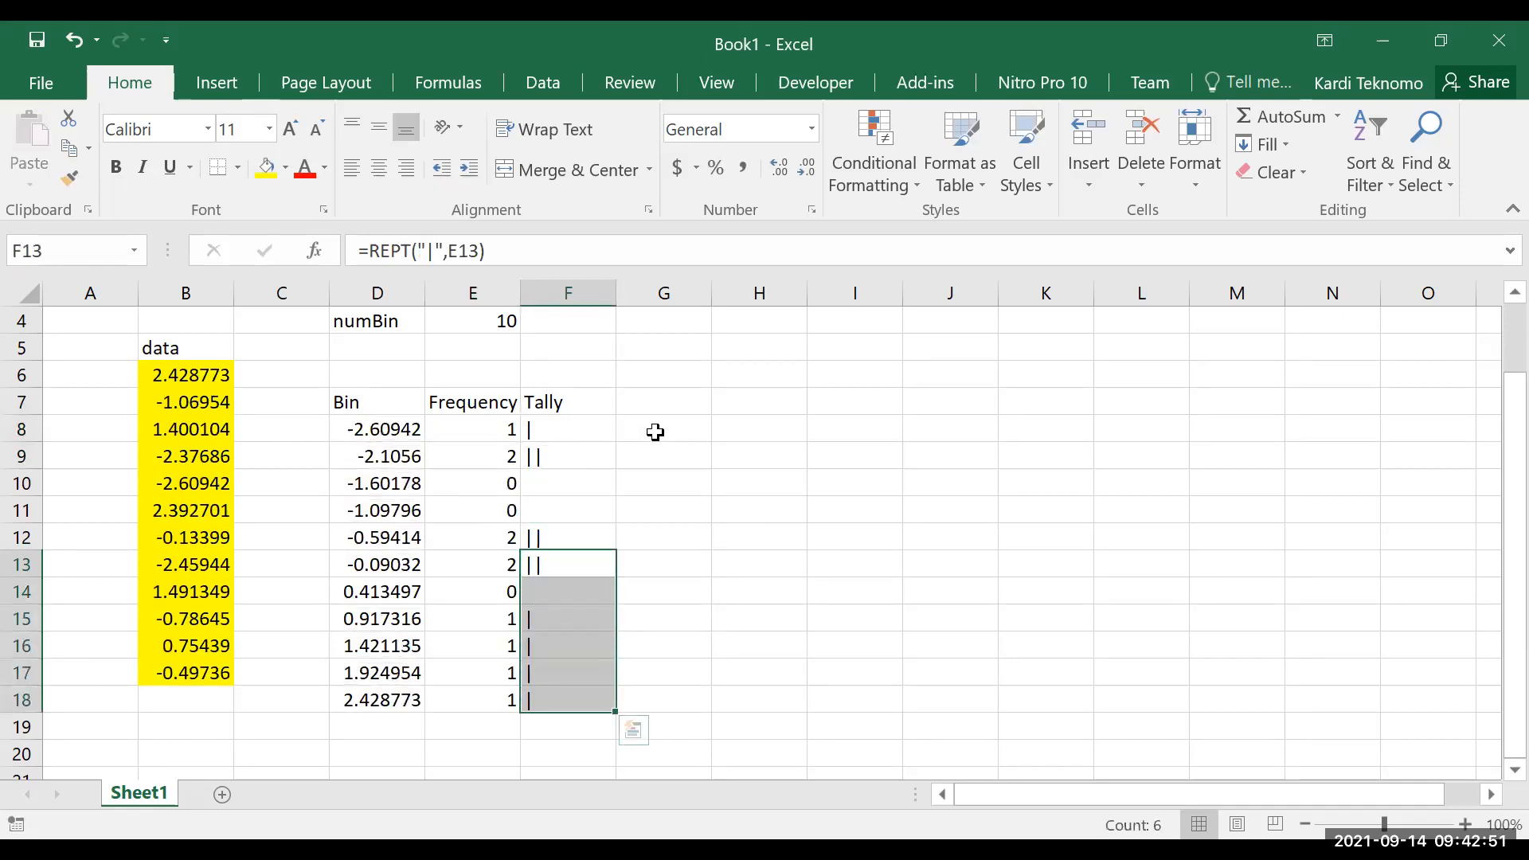
Fill the numBin input cell E4 with yellow
{"action": "left_click", "coordinate": [712, 452]}
{"action": "scroll", "coordinate": [611, 447], "scroll_direction": "up", "scroll_amount": 1}
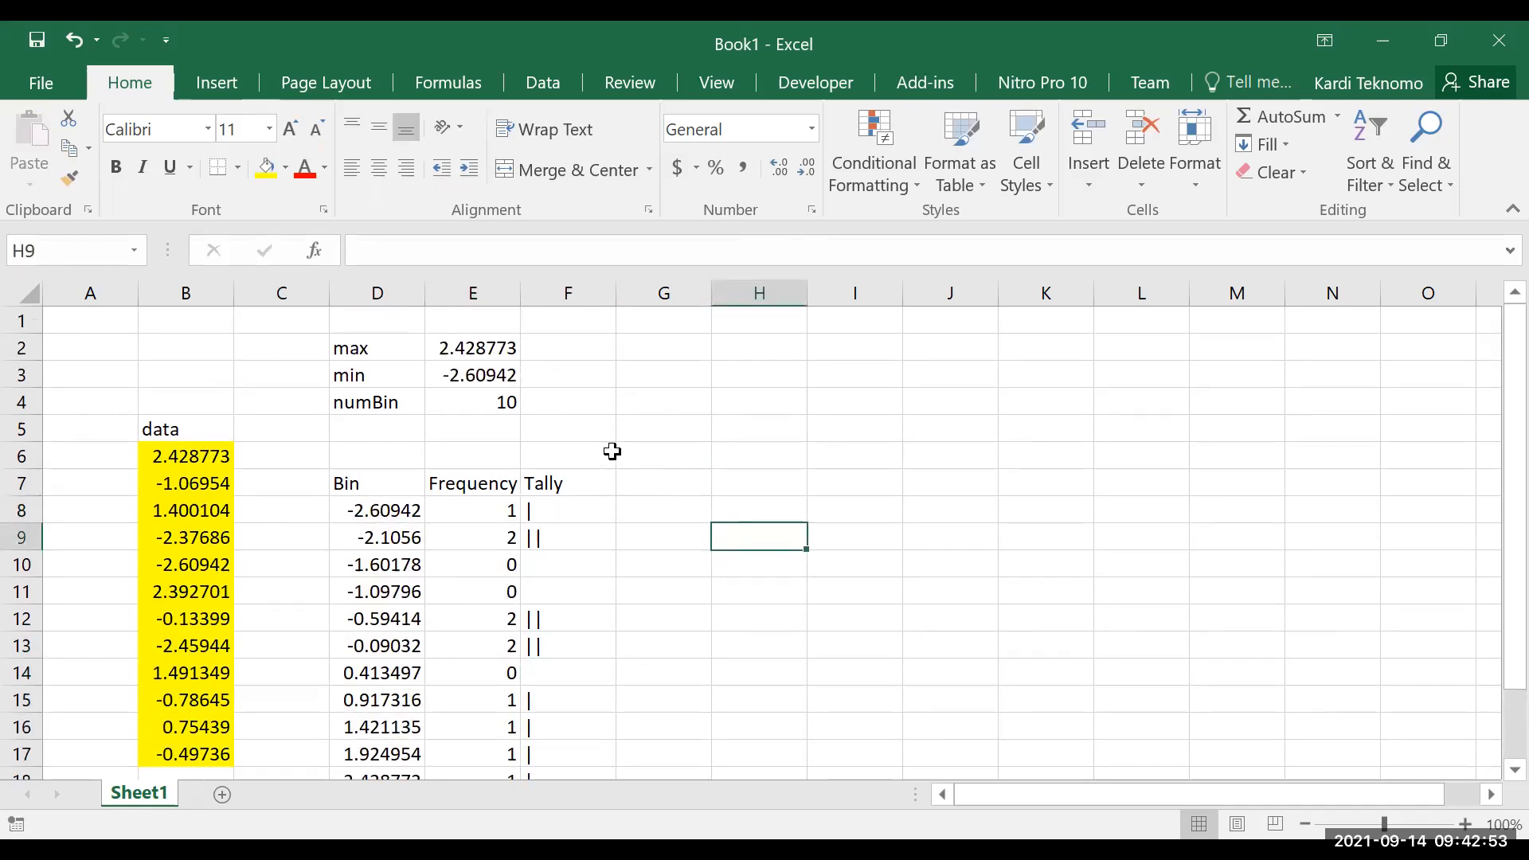
{"action": "left_click", "coordinate": [507, 405]}
{"action": "left_click", "coordinate": [274, 176]}
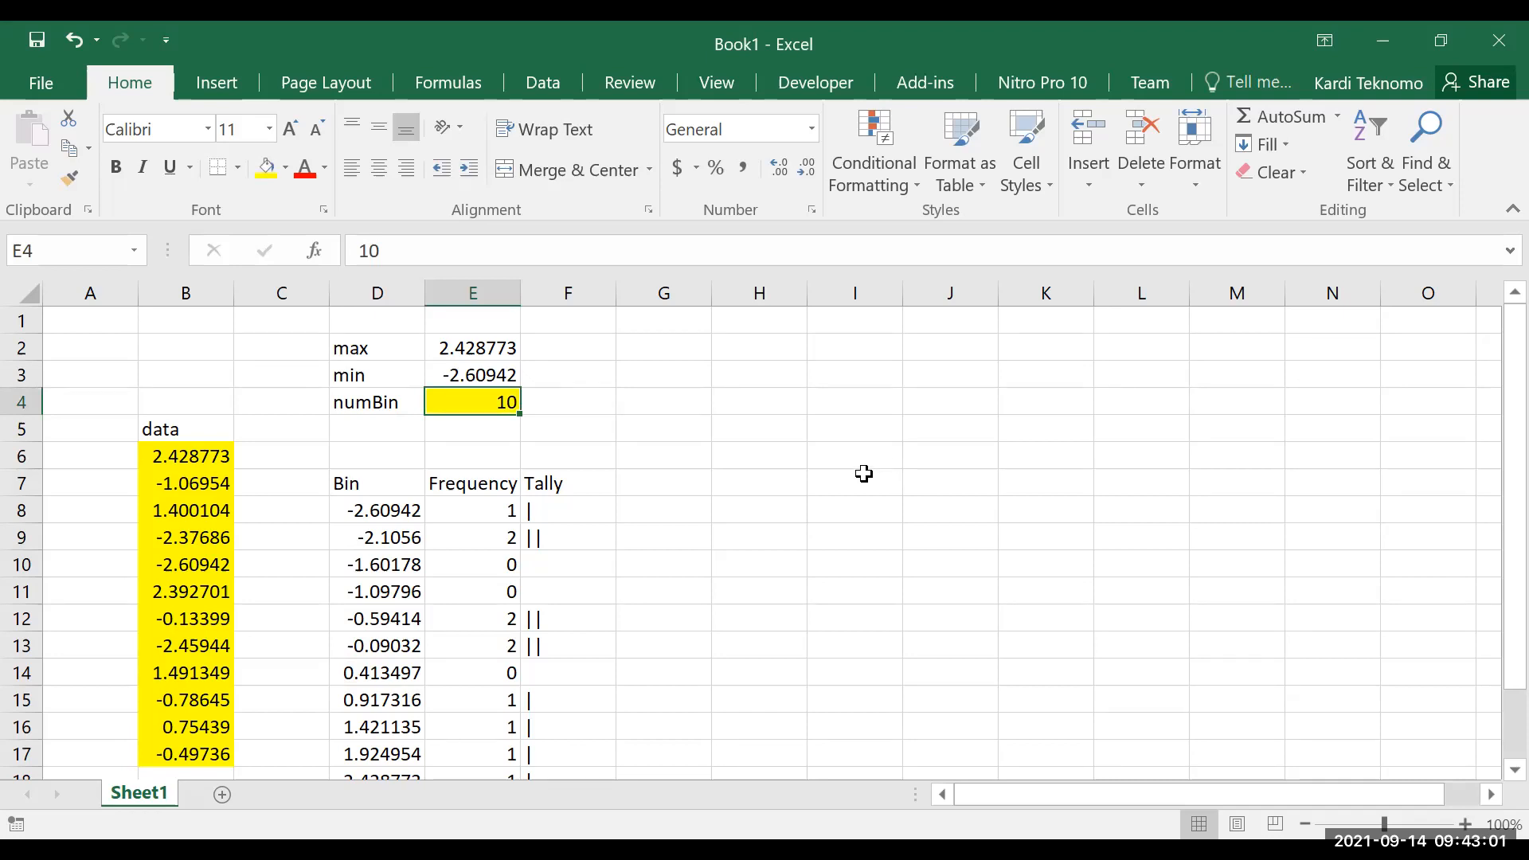
Add the note "(max =10)" in F4 beside the numBin value
{"action": "key", "text": "Right"}
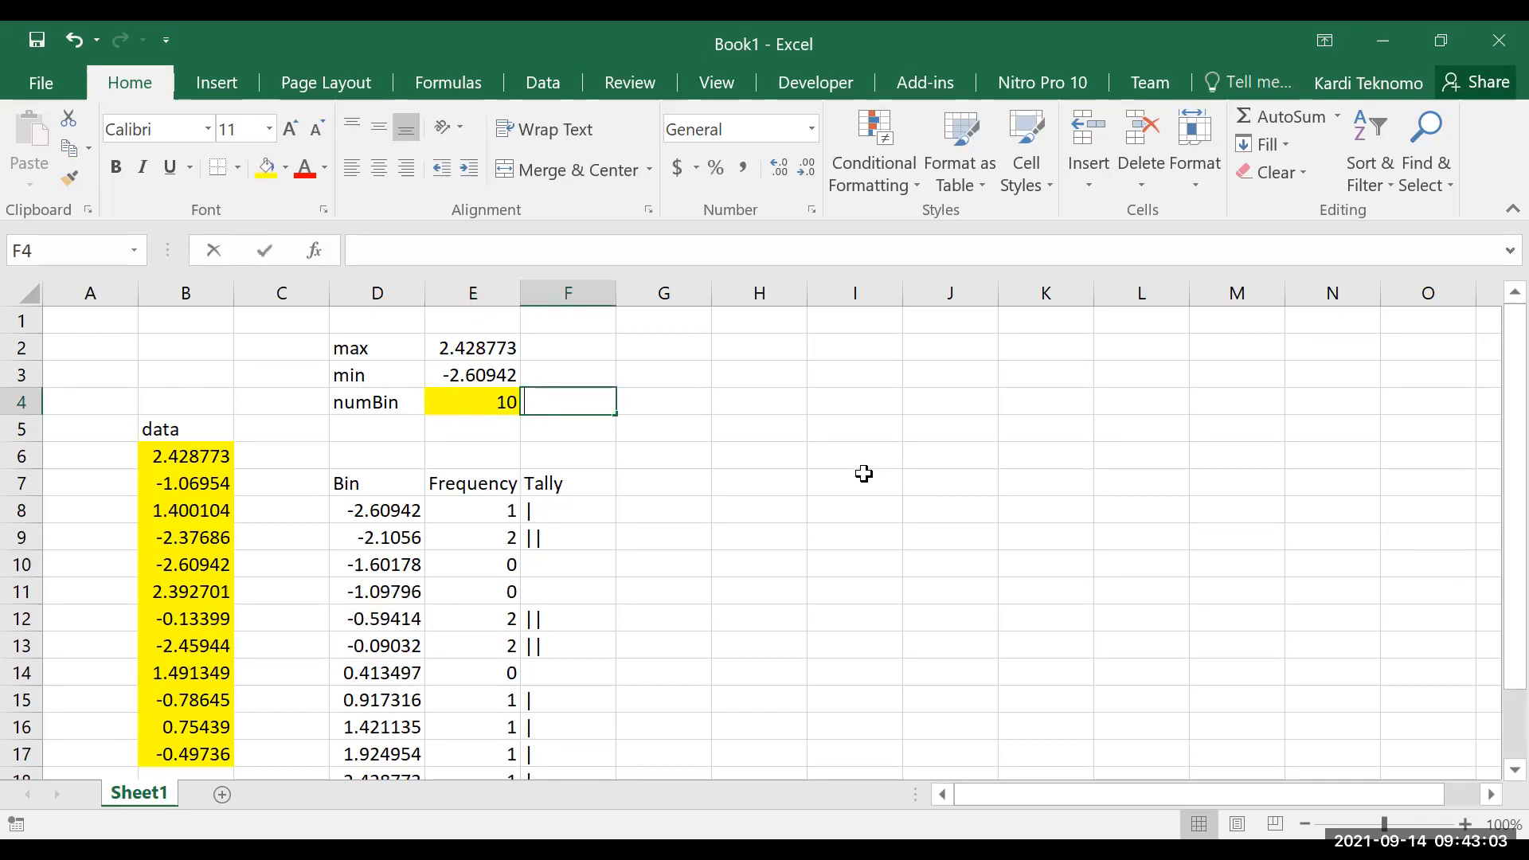
{"action": "type", "text": "(max =10)"}
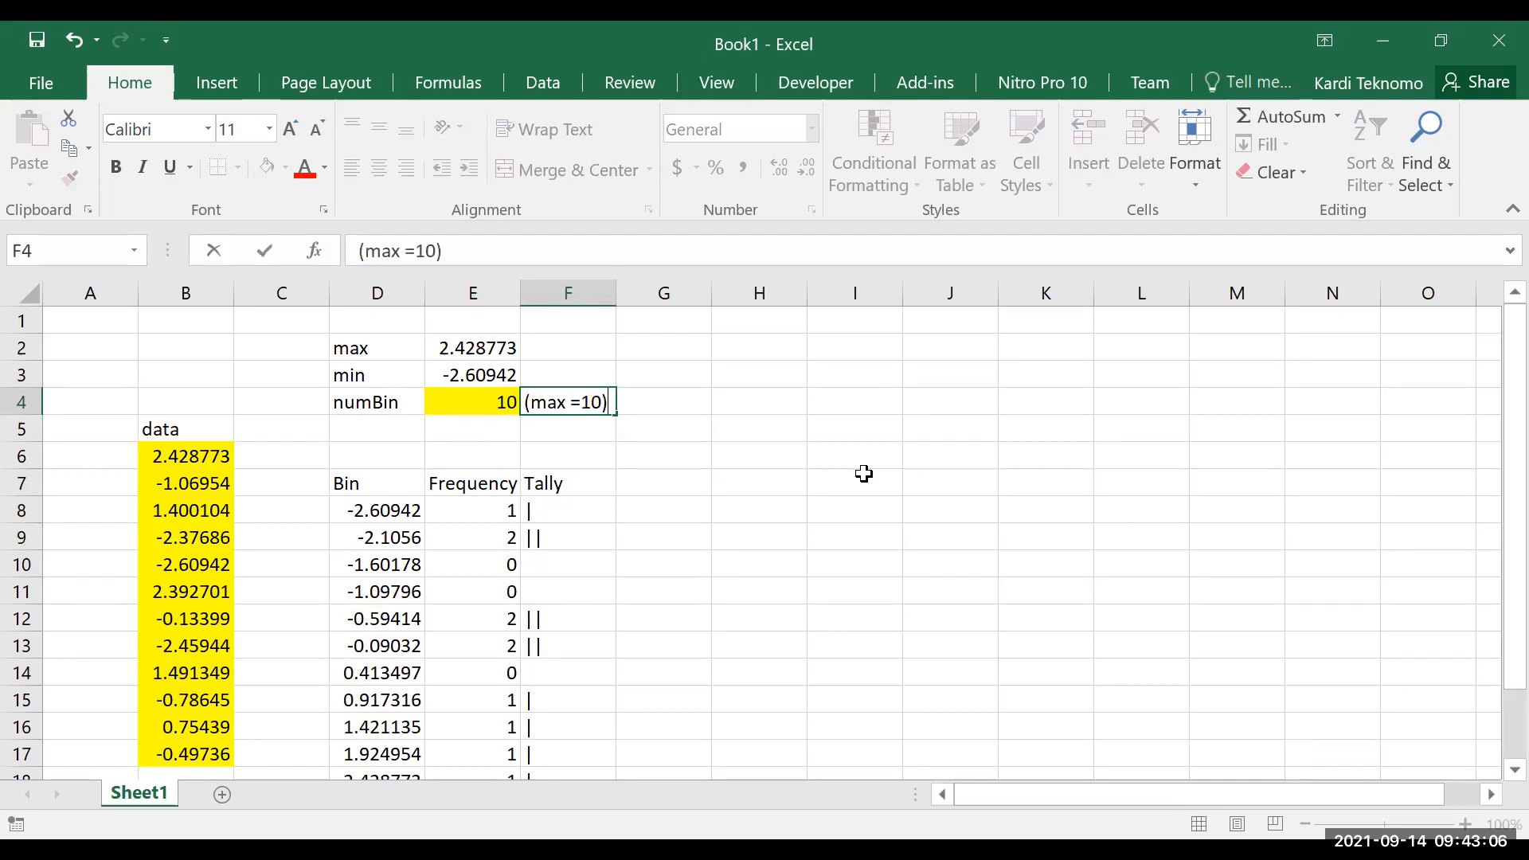
{"action": "key", "text": "Return"}
Set the numBin value in E4 to 6
{"action": "key", "text": "Up"}
{"action": "key", "text": "Left"}
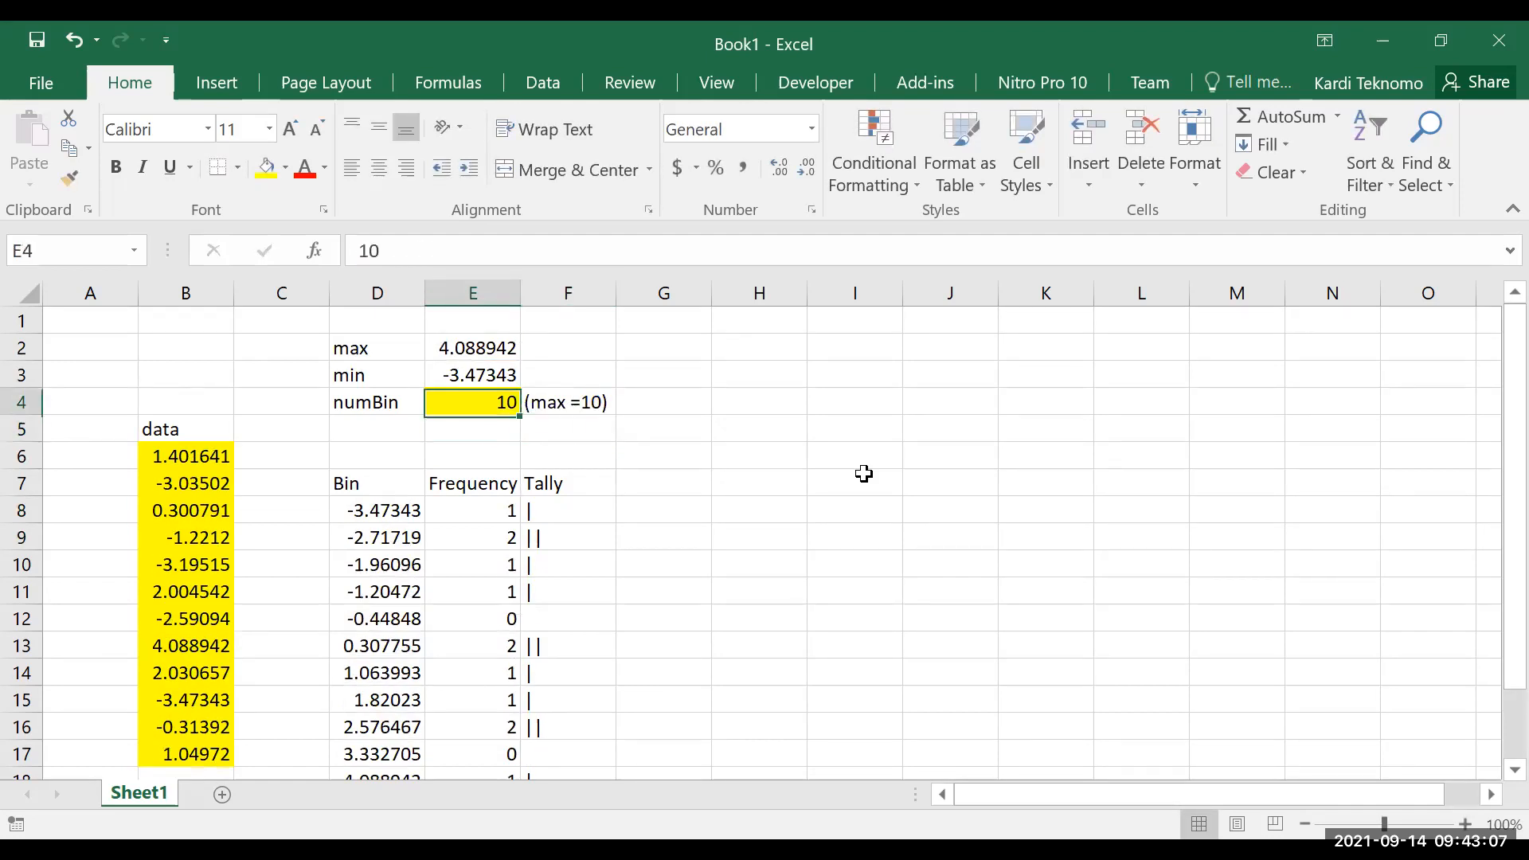
{"action": "type", "text": "6"}
{"action": "key", "text": "Return"}
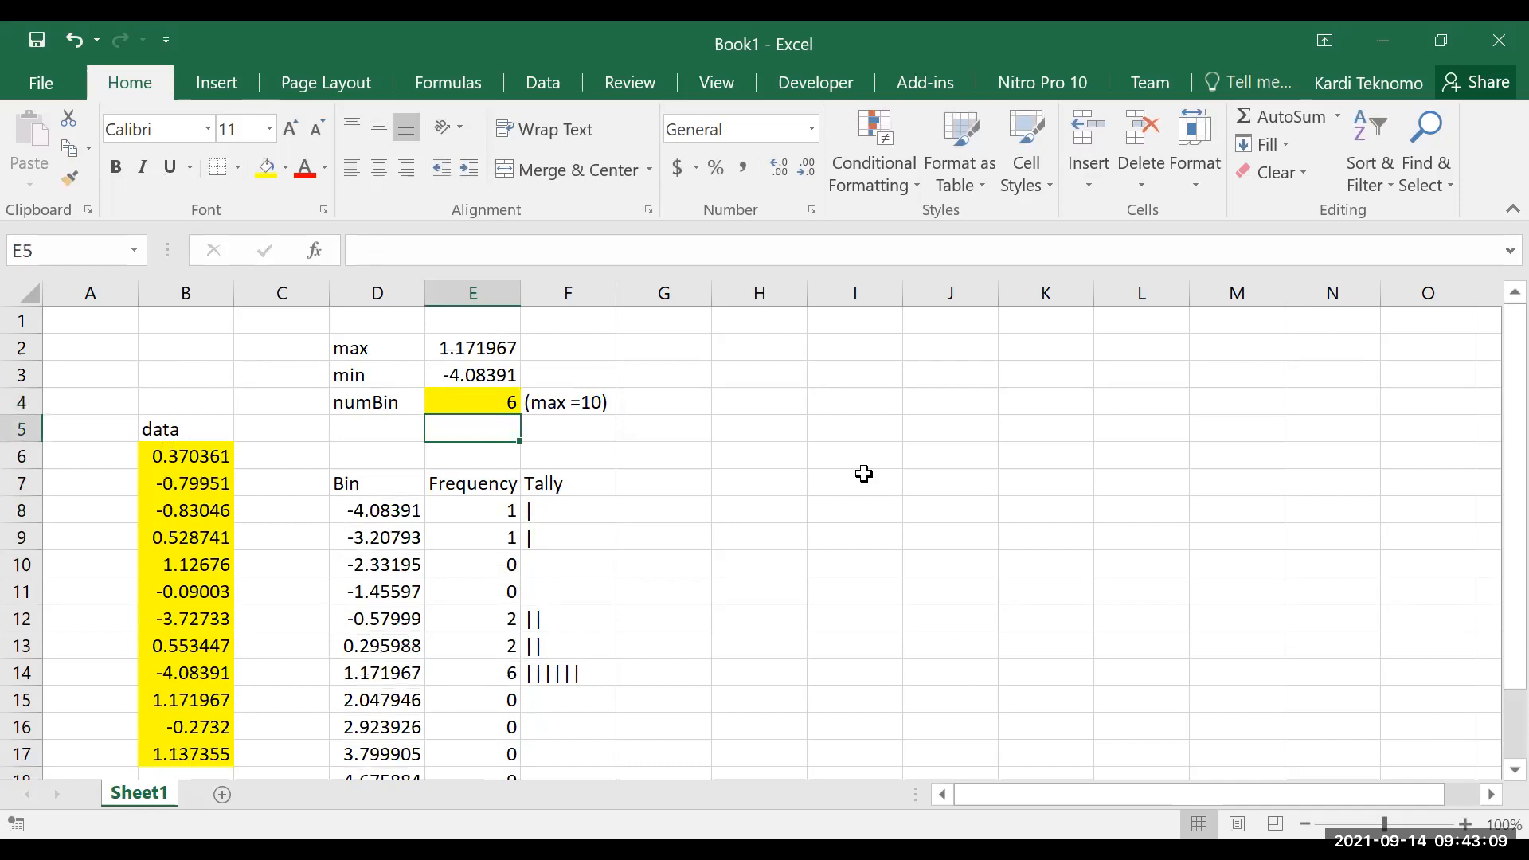
Check the surplus bins in D15:D18 and copy the expression D14+(E$2-E$3)/E$4 from D15 without its equals sign
{"action": "scroll", "coordinate": [833, 587], "scroll_direction": "down", "scroll_amount": 2}
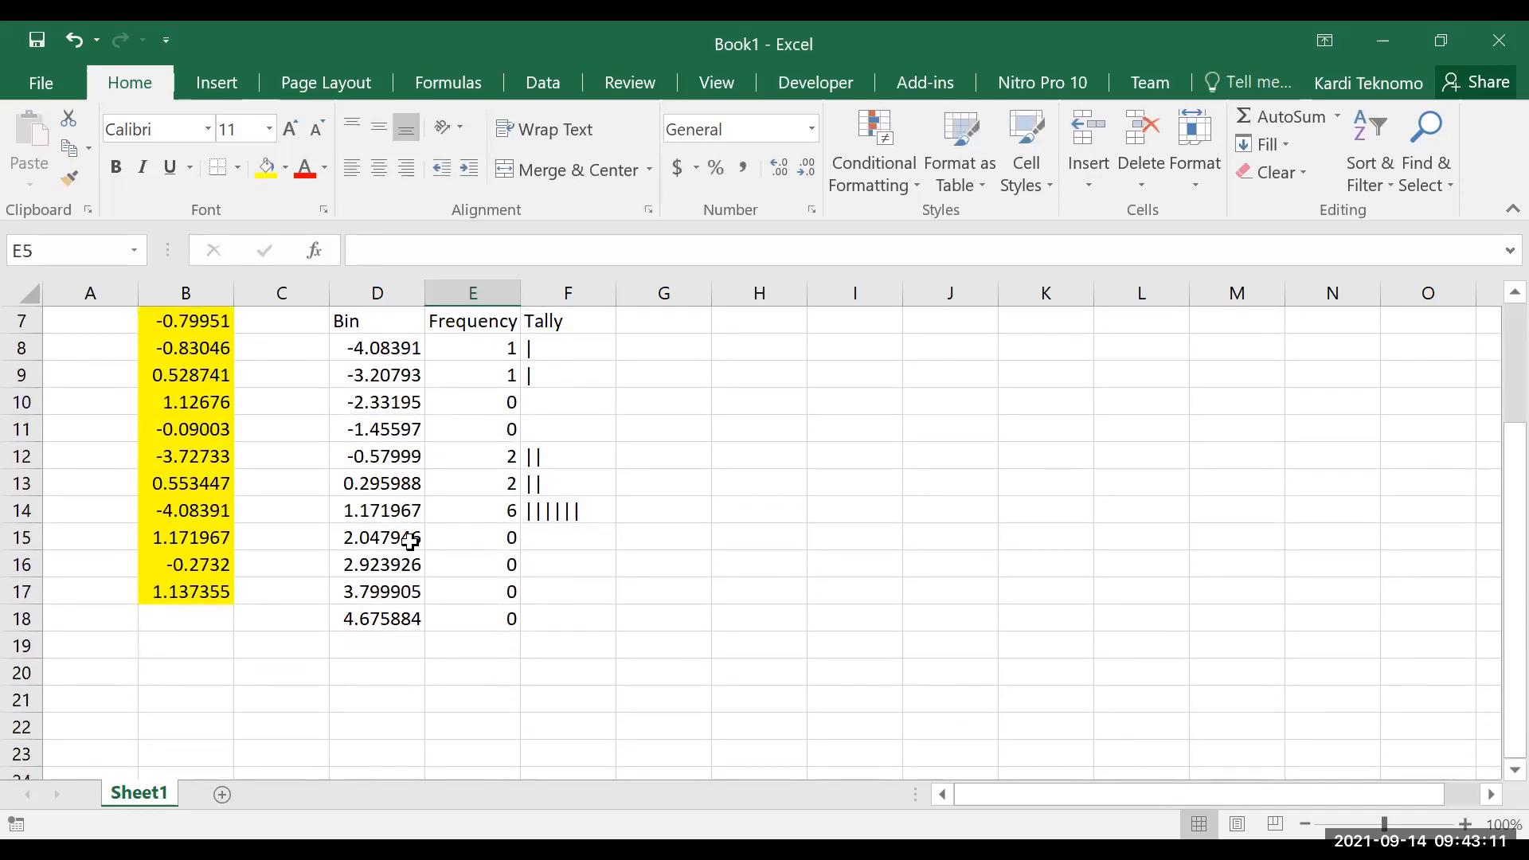
{"action": "left_click_drag", "start_coordinate": [377, 538], "coordinate": [398, 618]}
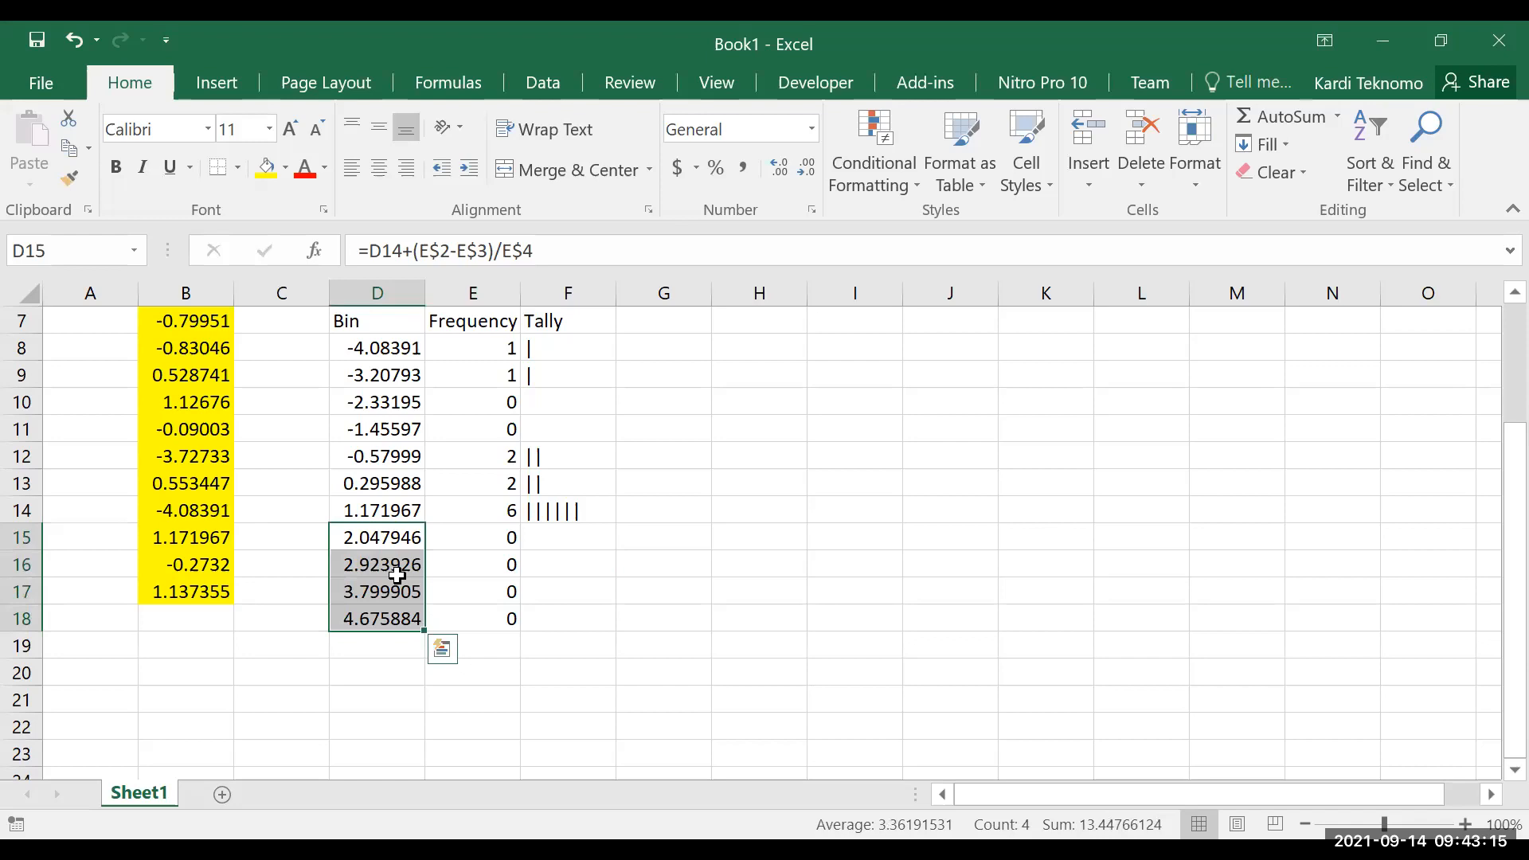
{"action": "left_click", "coordinate": [408, 539]}
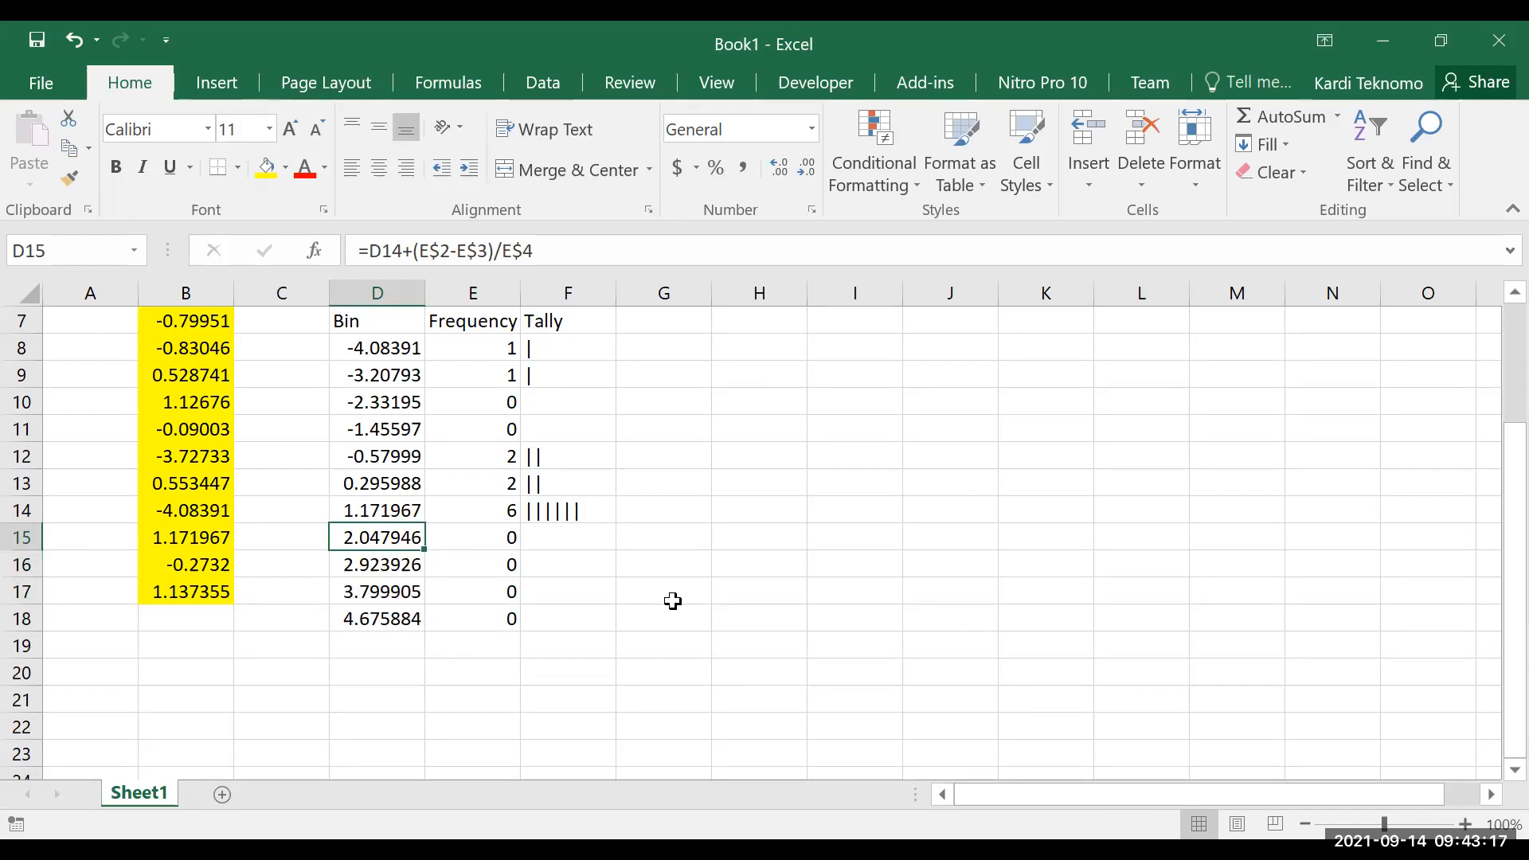
{"action": "key", "text": "Right"}
{"action": "key", "text": "Left"}
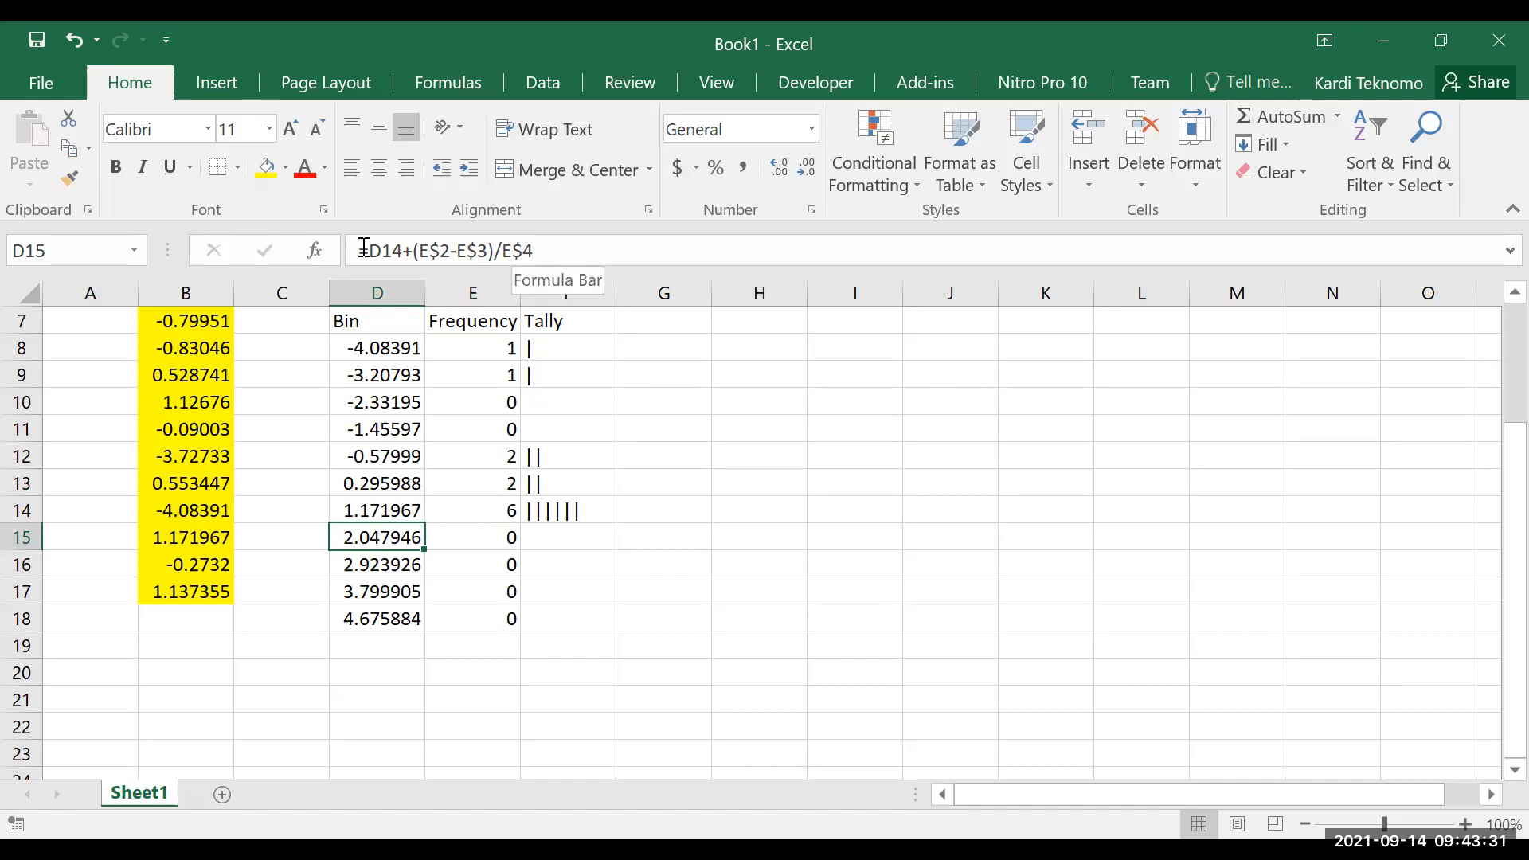
{"action": "left_click_drag", "start_coordinate": [369, 250], "coordinate": [535, 250]}
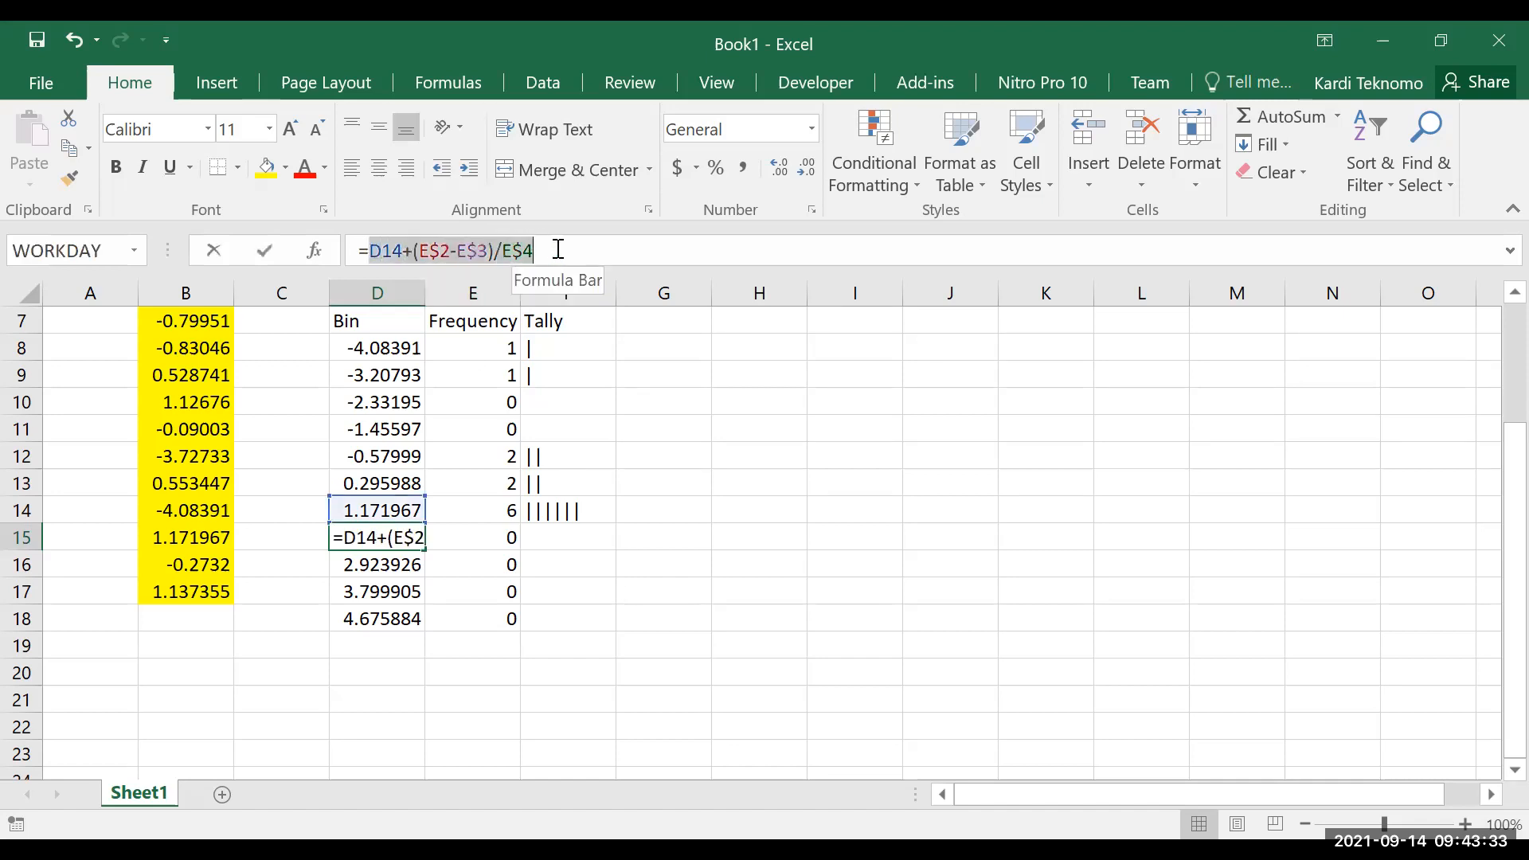
{"action": "key", "text": "ctrl+c"}
{"action": "key", "text": "Escape"}
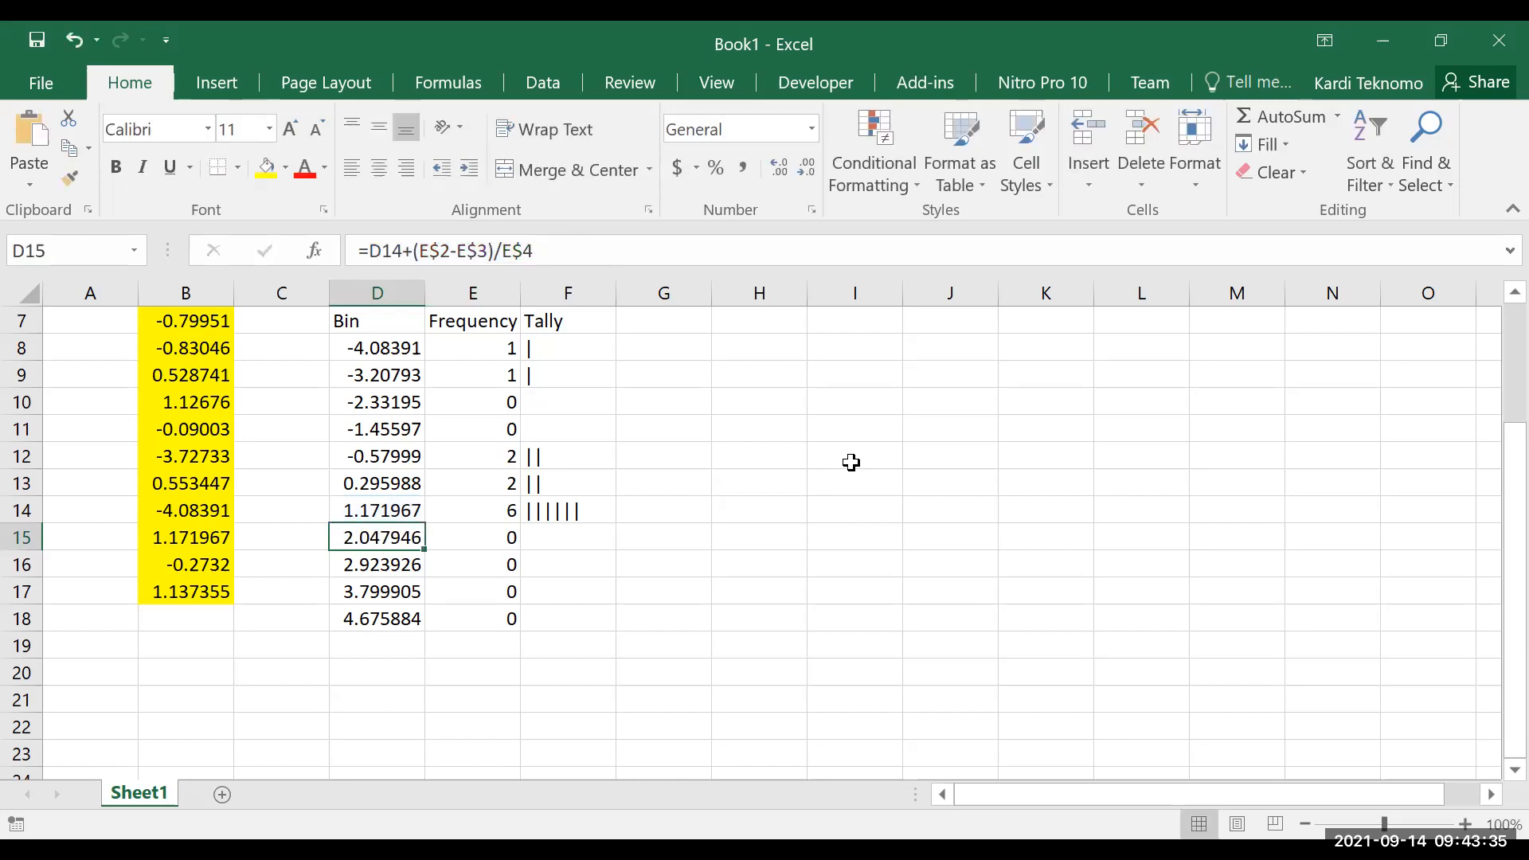
Begin wrapping the D15 bin expression in an IF that tests whether D14+(E$2-E$3)/E$4 is greater than the max in E2
{"action": "left_click", "coordinate": [370, 252]}
{"action": "type", "text": "if("}
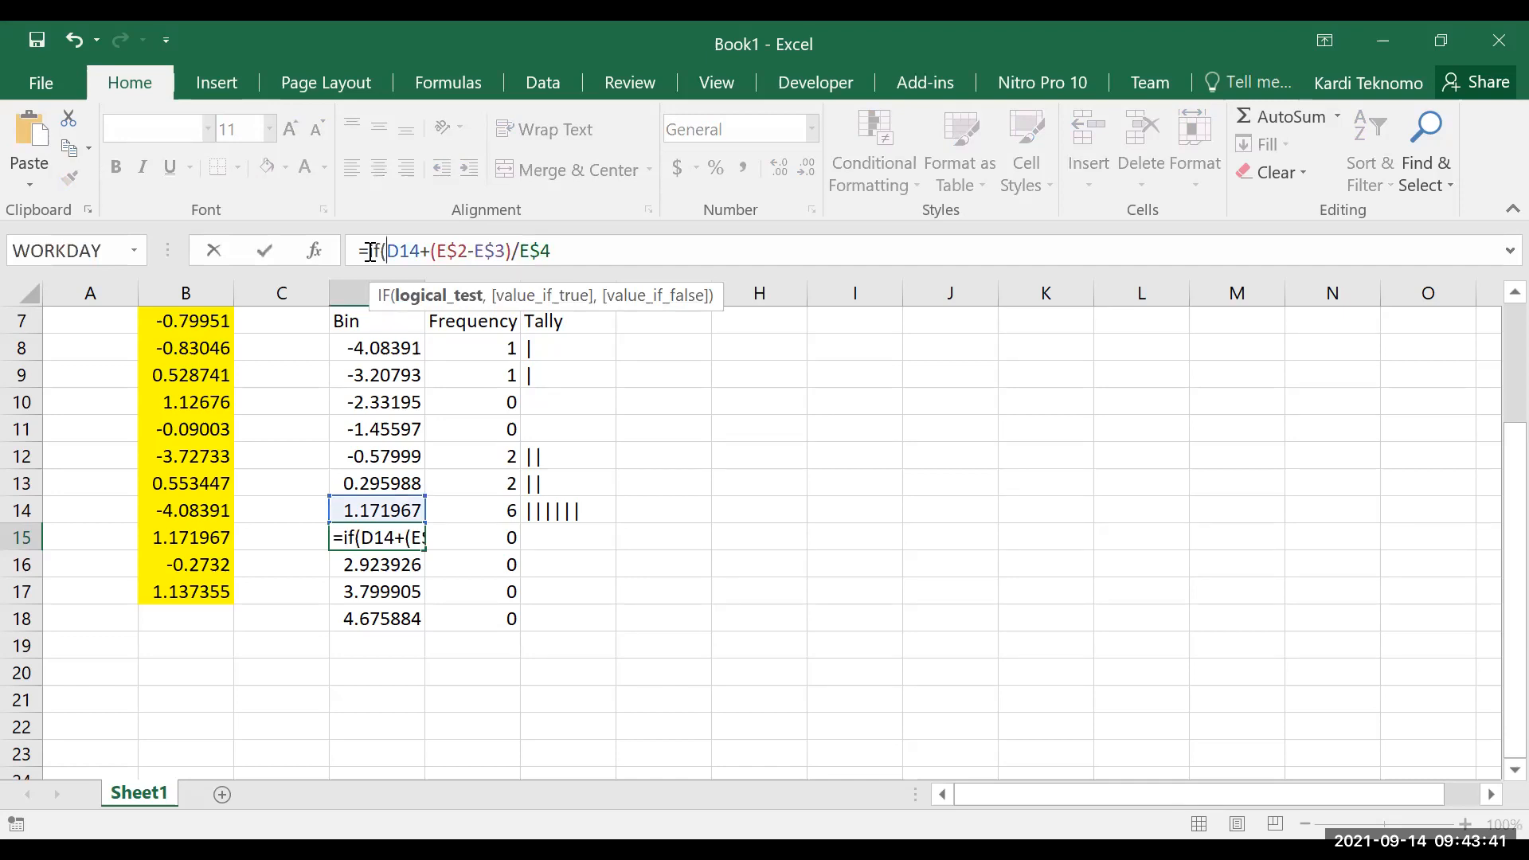
{"action": "left_click", "coordinate": [591, 246]}
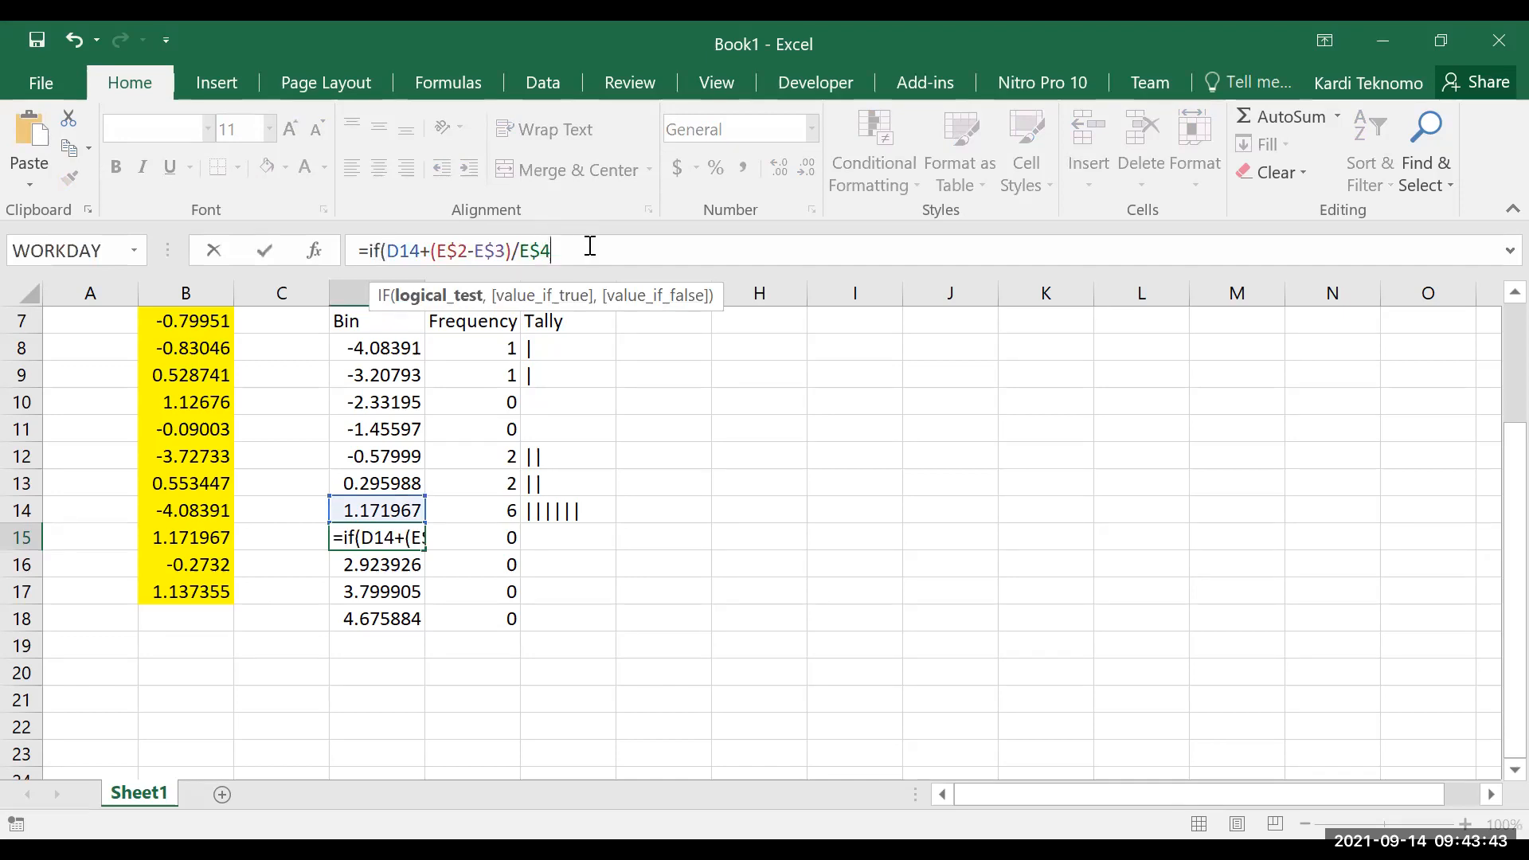
{"action": "type", "text": ">"}
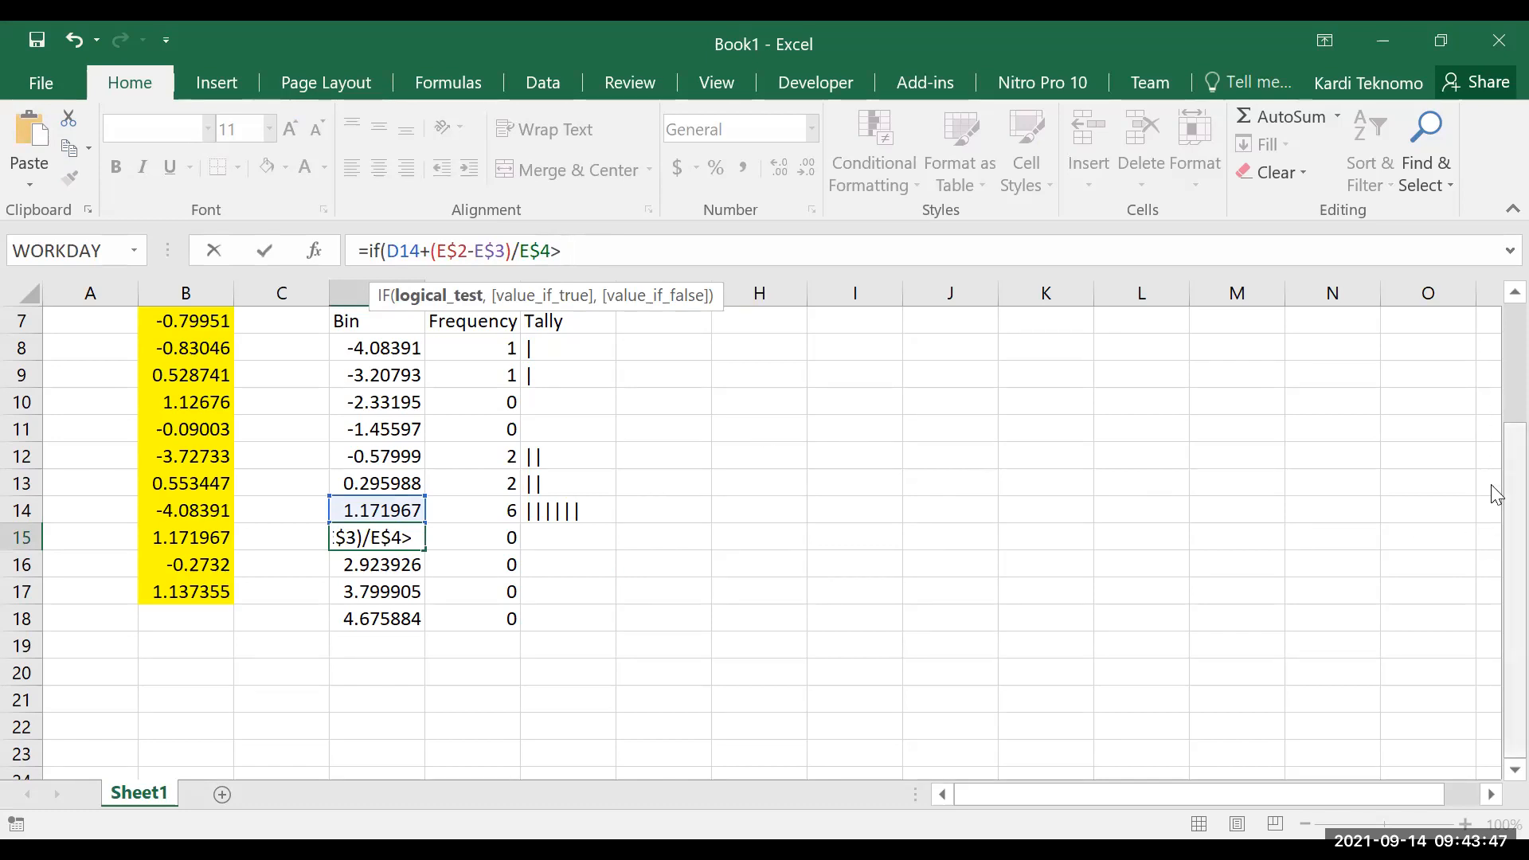
{"action": "scroll", "coordinate": [1491, 486], "scroll_direction": "up", "scroll_amount": 2}
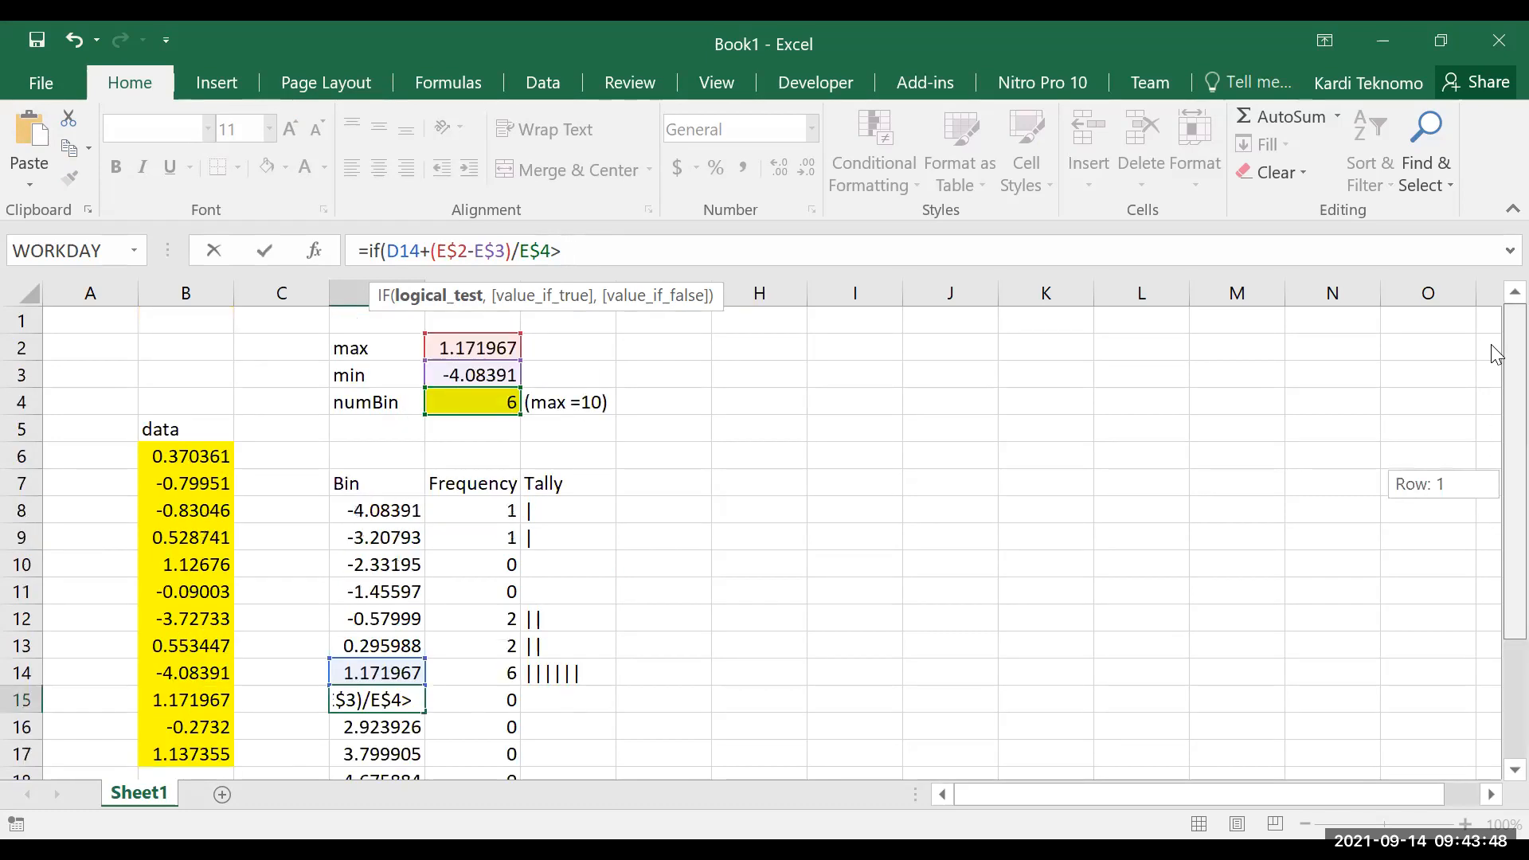
{"action": "left_click", "coordinate": [501, 345]}
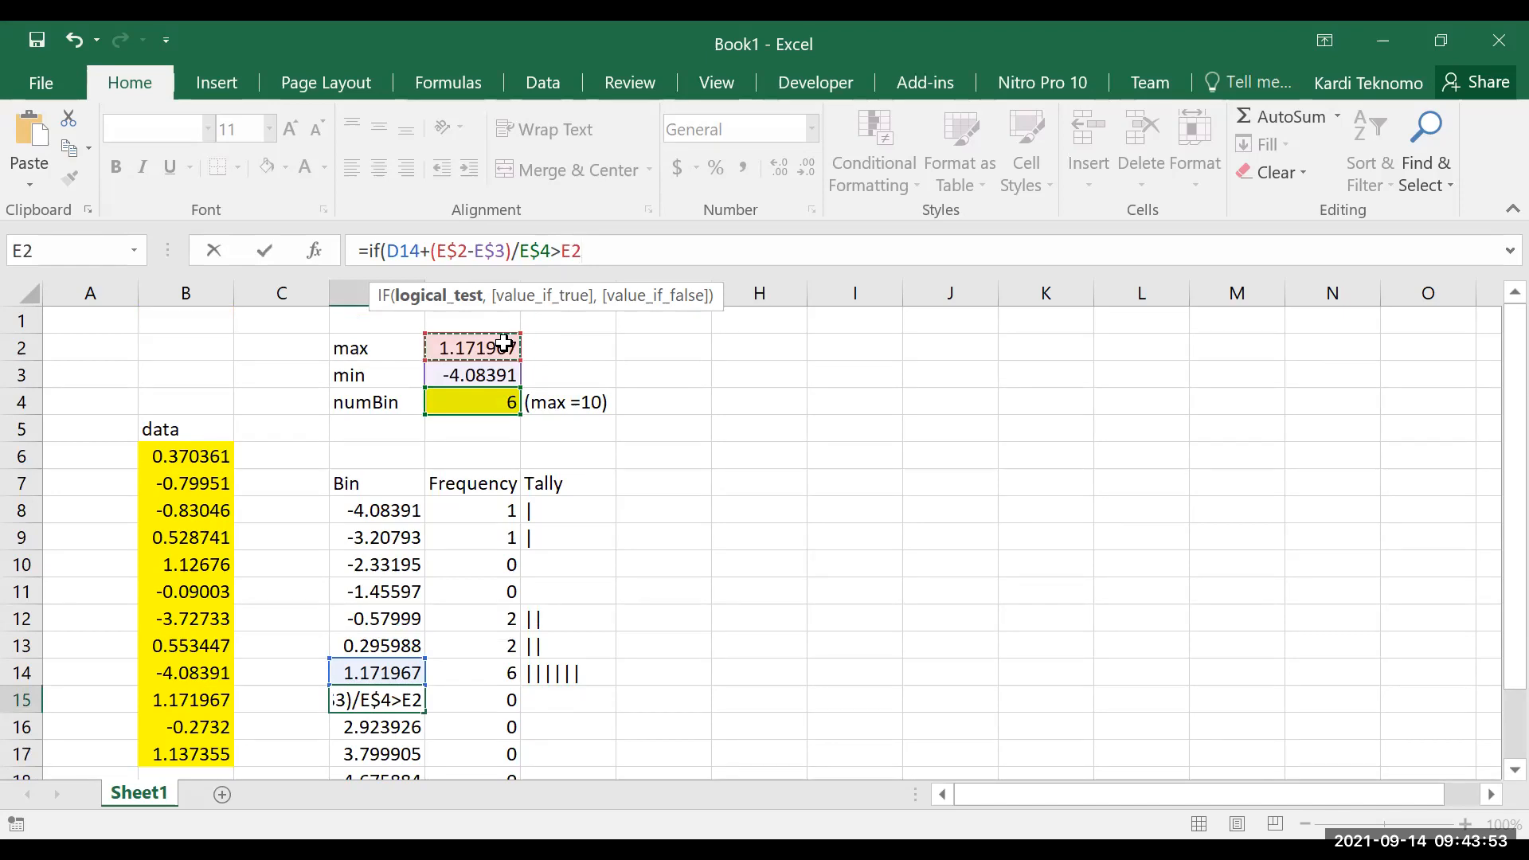
Complete the IF in D15 to return "" when true and the copied expression D14+(E$2-E$3)/E$4 when false
{"action": "type", "text": ",\"\""}
{"action": "key", "text": "BackSpace"}
{"action": "key", "text": "BackSpace"}
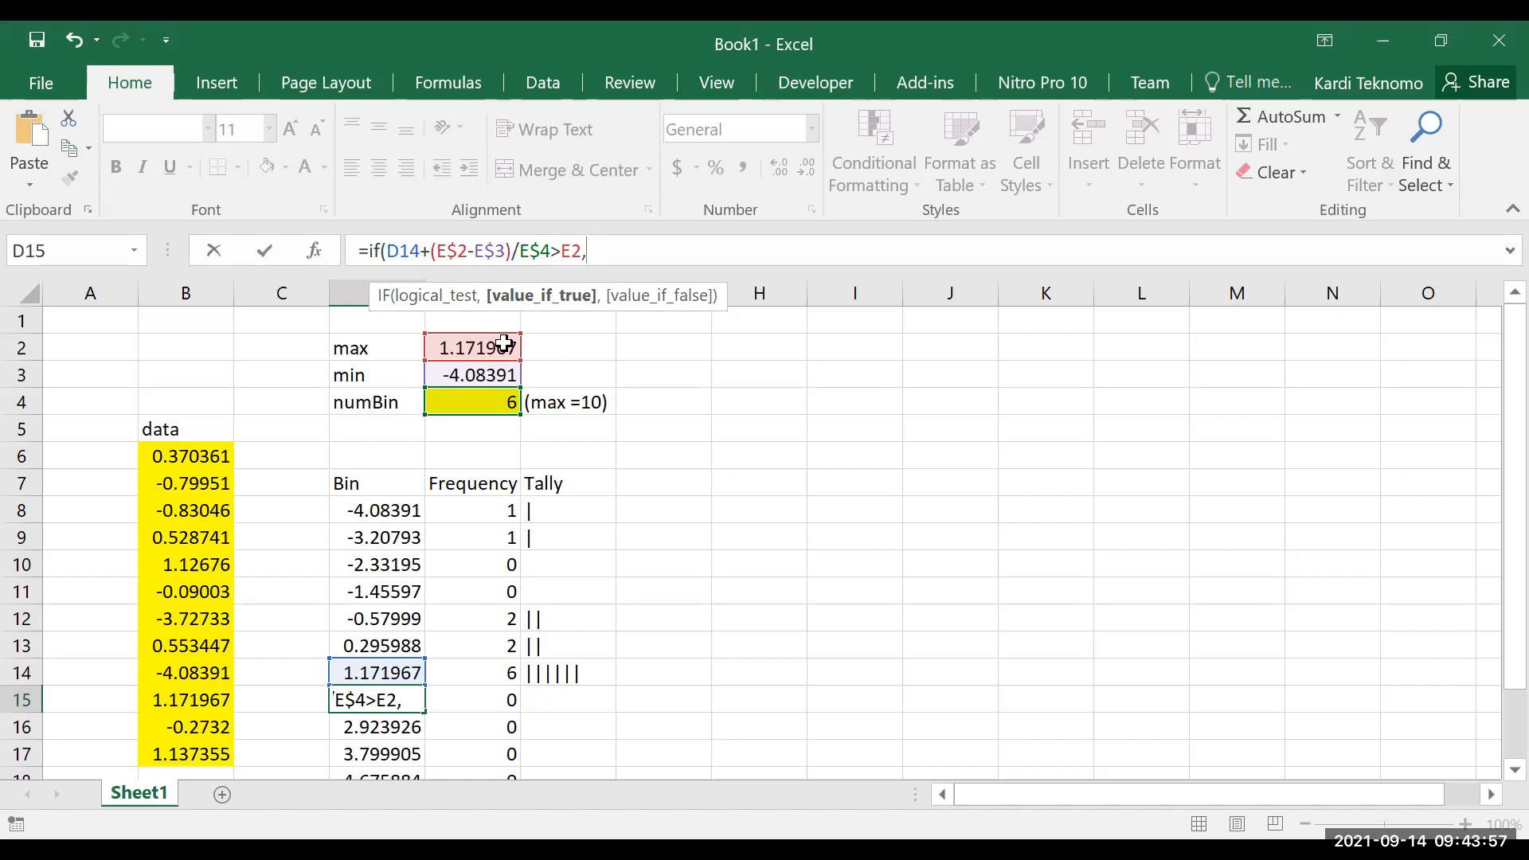
{"action": "type", "text": ":"}
{"action": "type", "text": "\"\""}
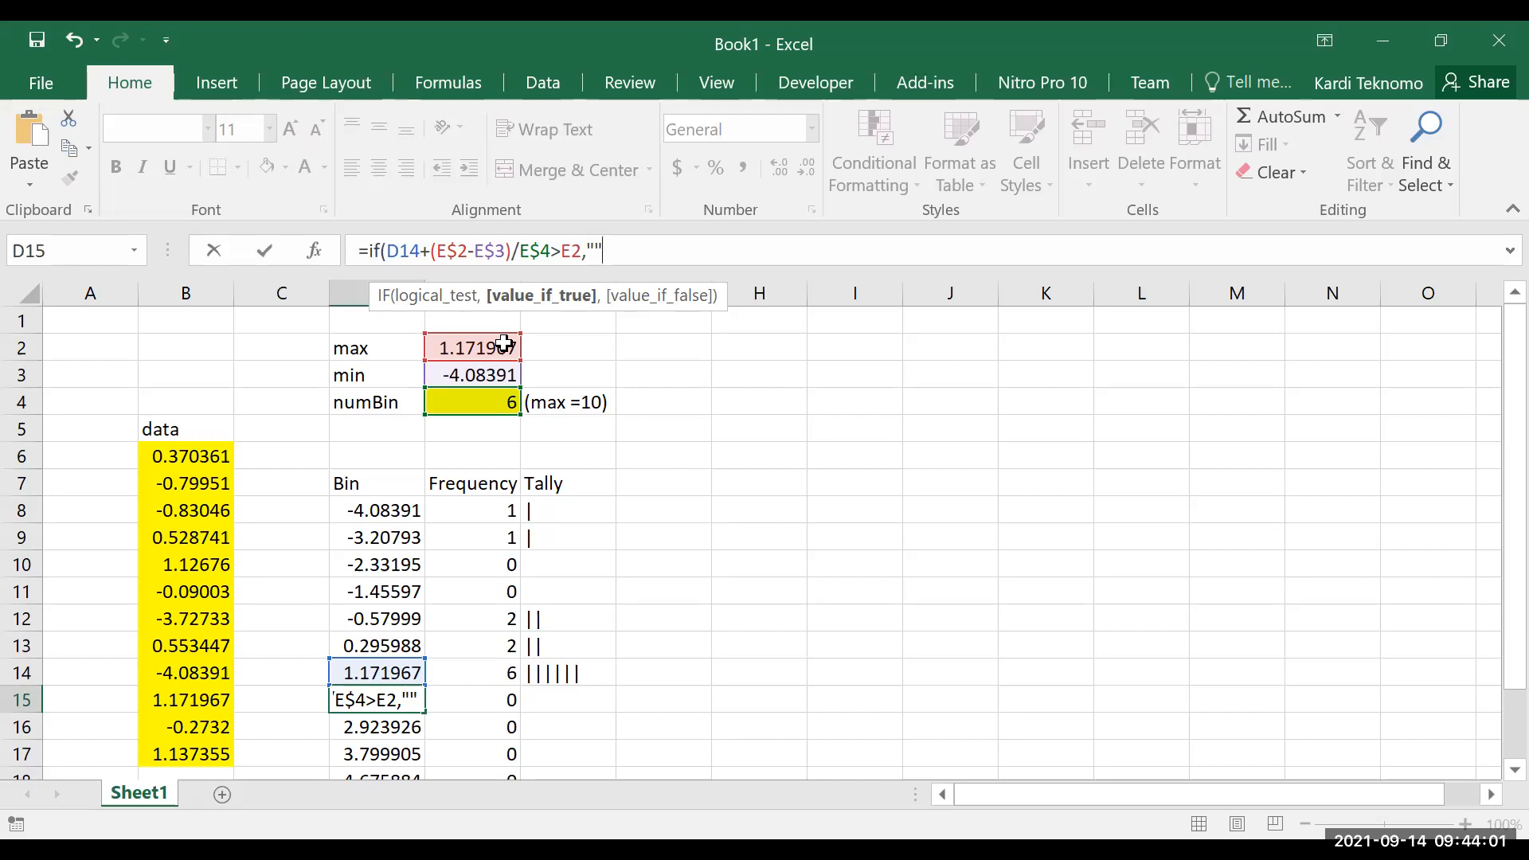
{"action": "type", "text": ","}
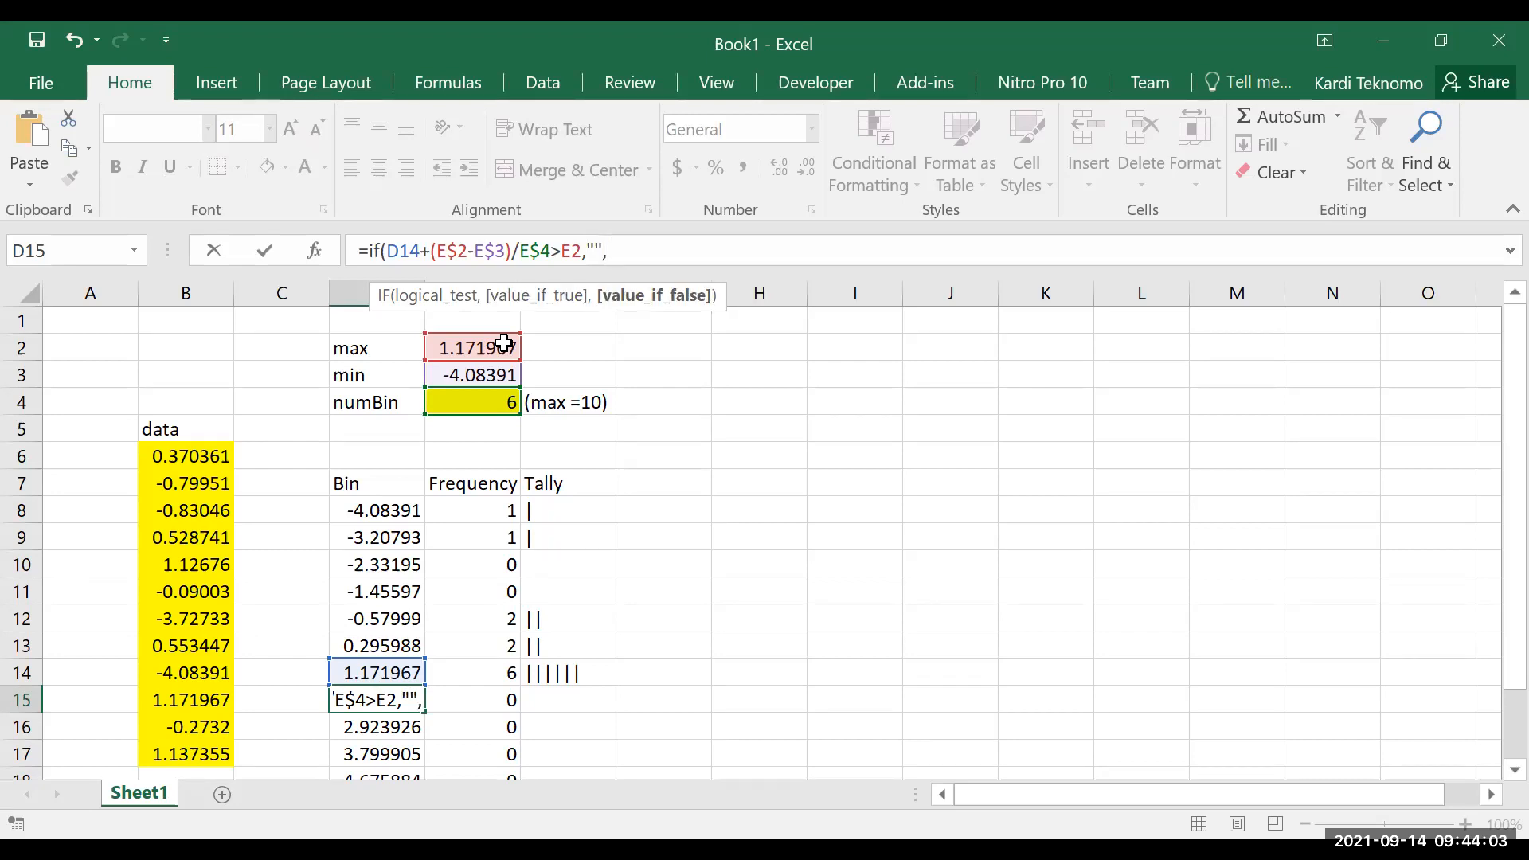
{"action": "key", "text": "ctrl+v"}
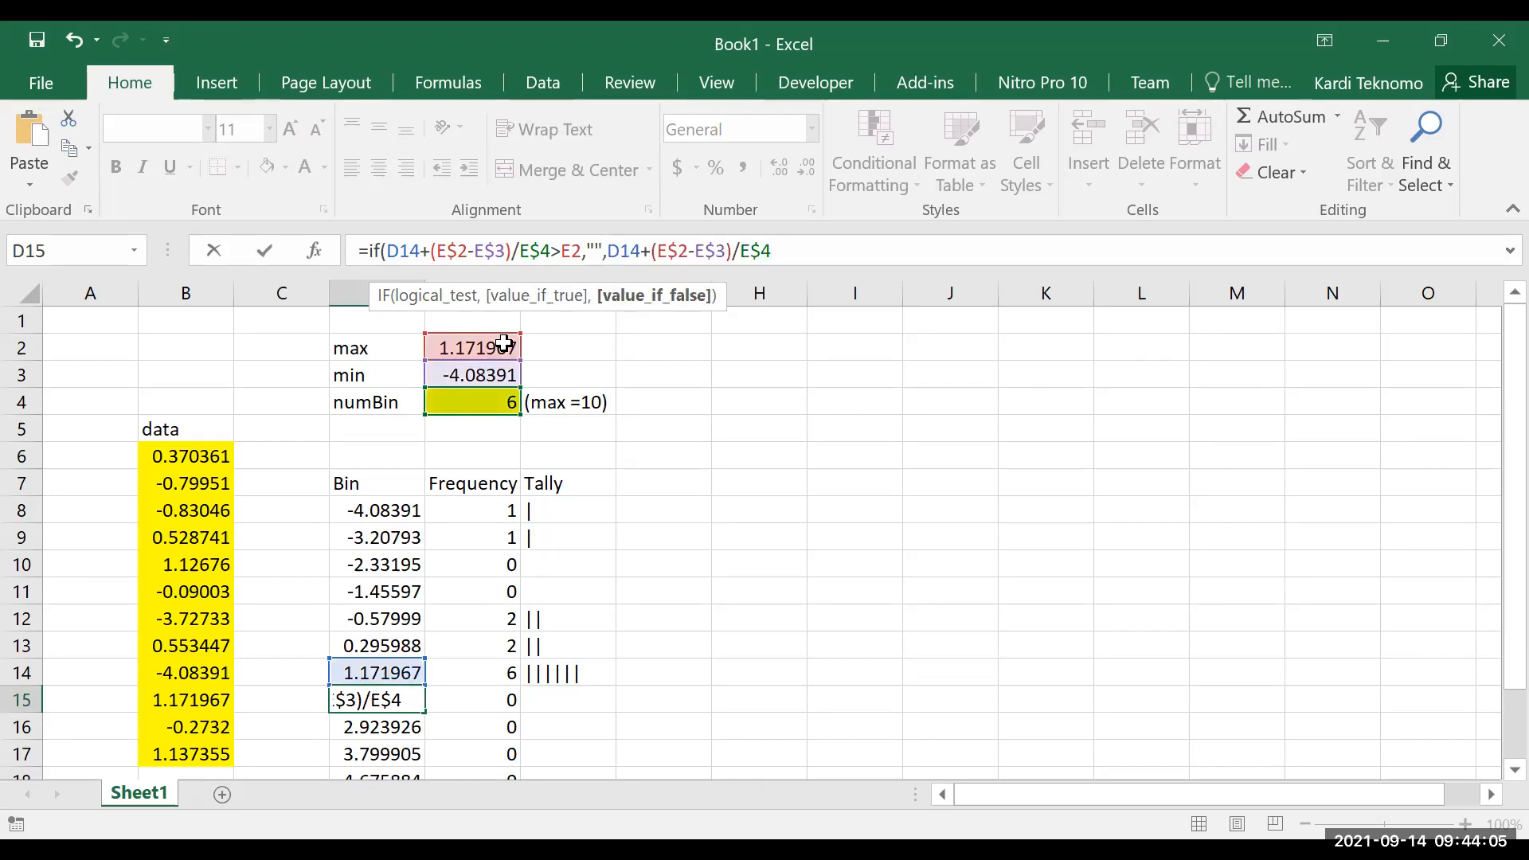
{"action": "type", "text": ")"}
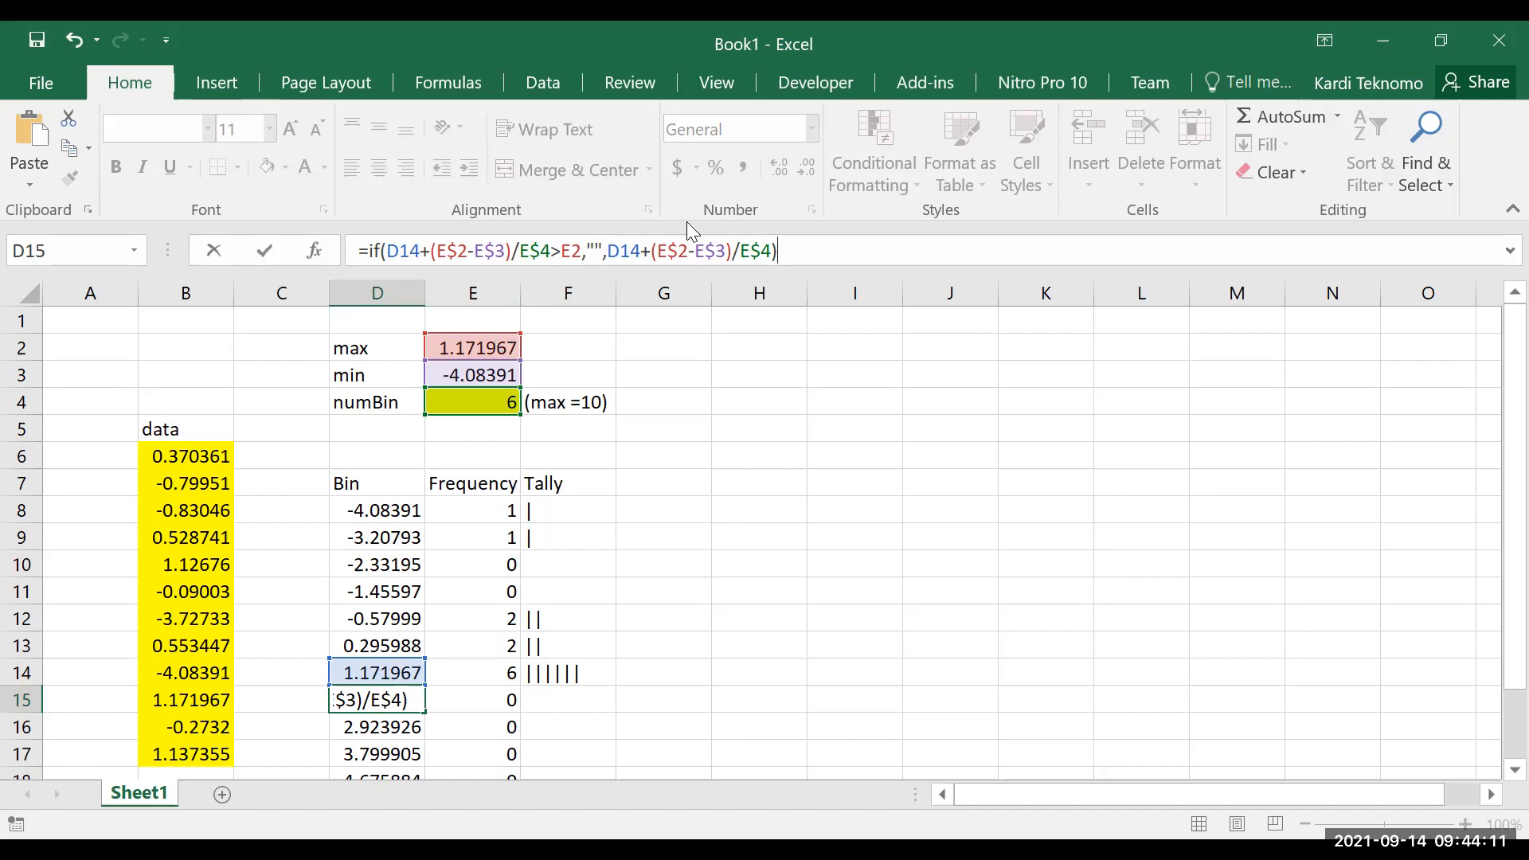
Make the max reference in D15's IF test row-absolute as E$2 and enter the formula
{"action": "left_click", "coordinate": [572, 250]}
{"action": "type", "text": "$"}
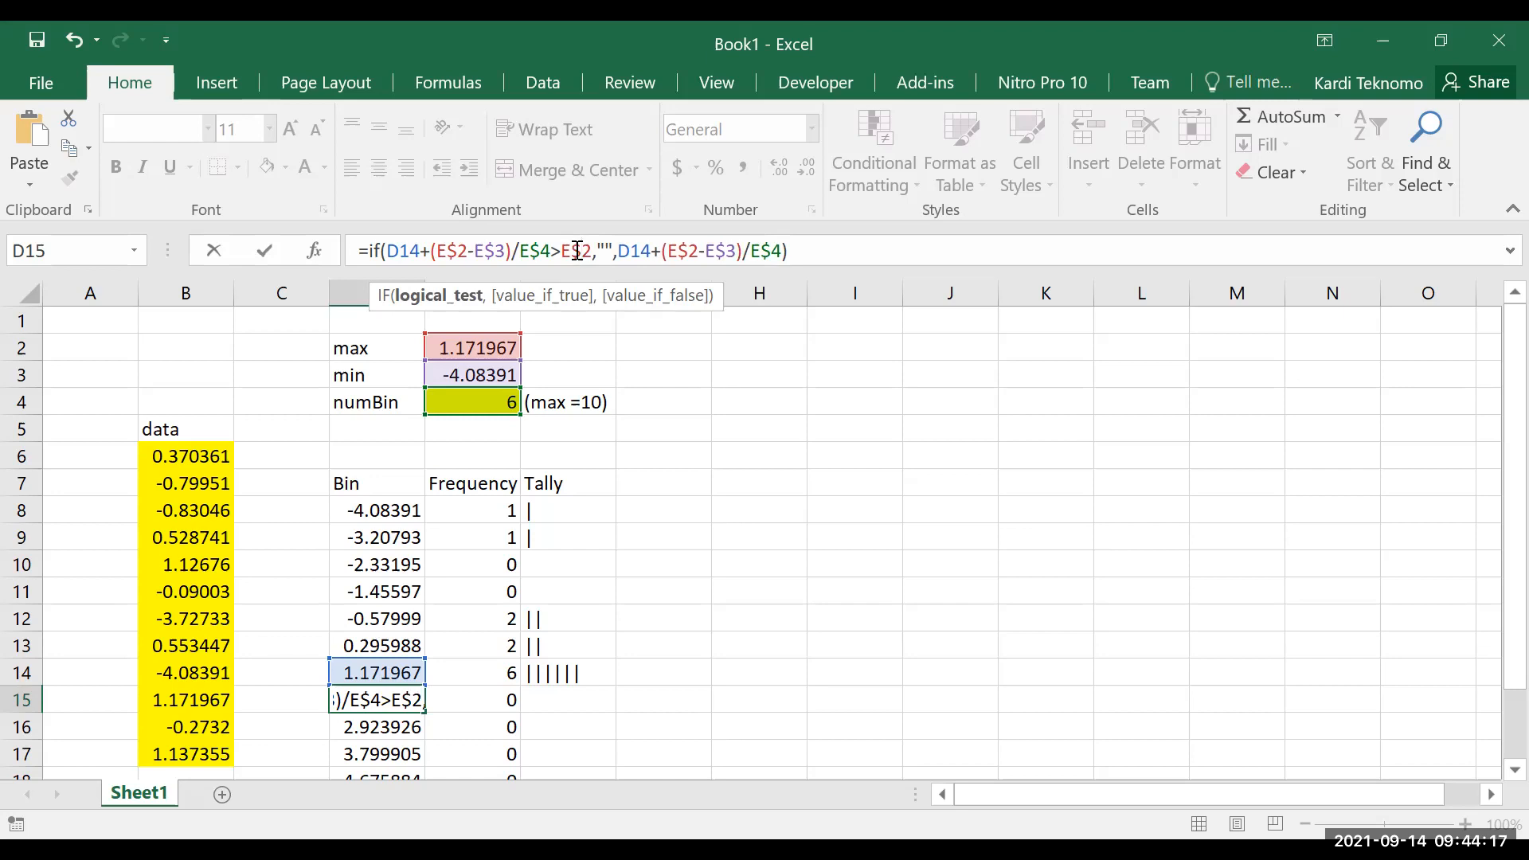
{"action": "key", "text": "Return"}
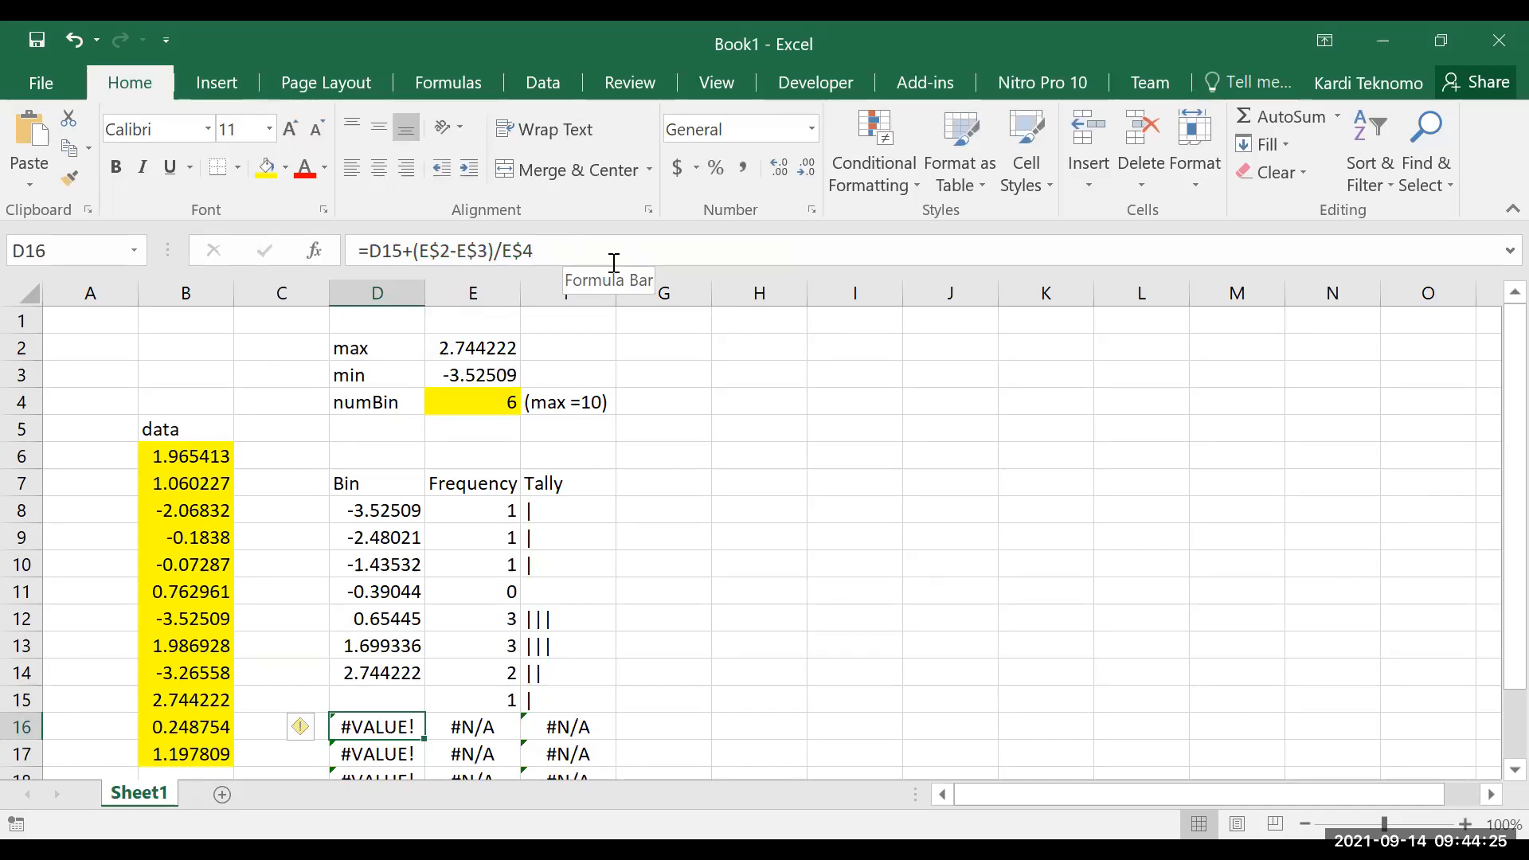
Compare the formulas in D15 and D16 to find the cause of the errors in the surplus bins
{"action": "scroll", "coordinate": [580, 557], "scroll_direction": "down", "scroll_amount": 1}
{"action": "left_click", "coordinate": [384, 617]}
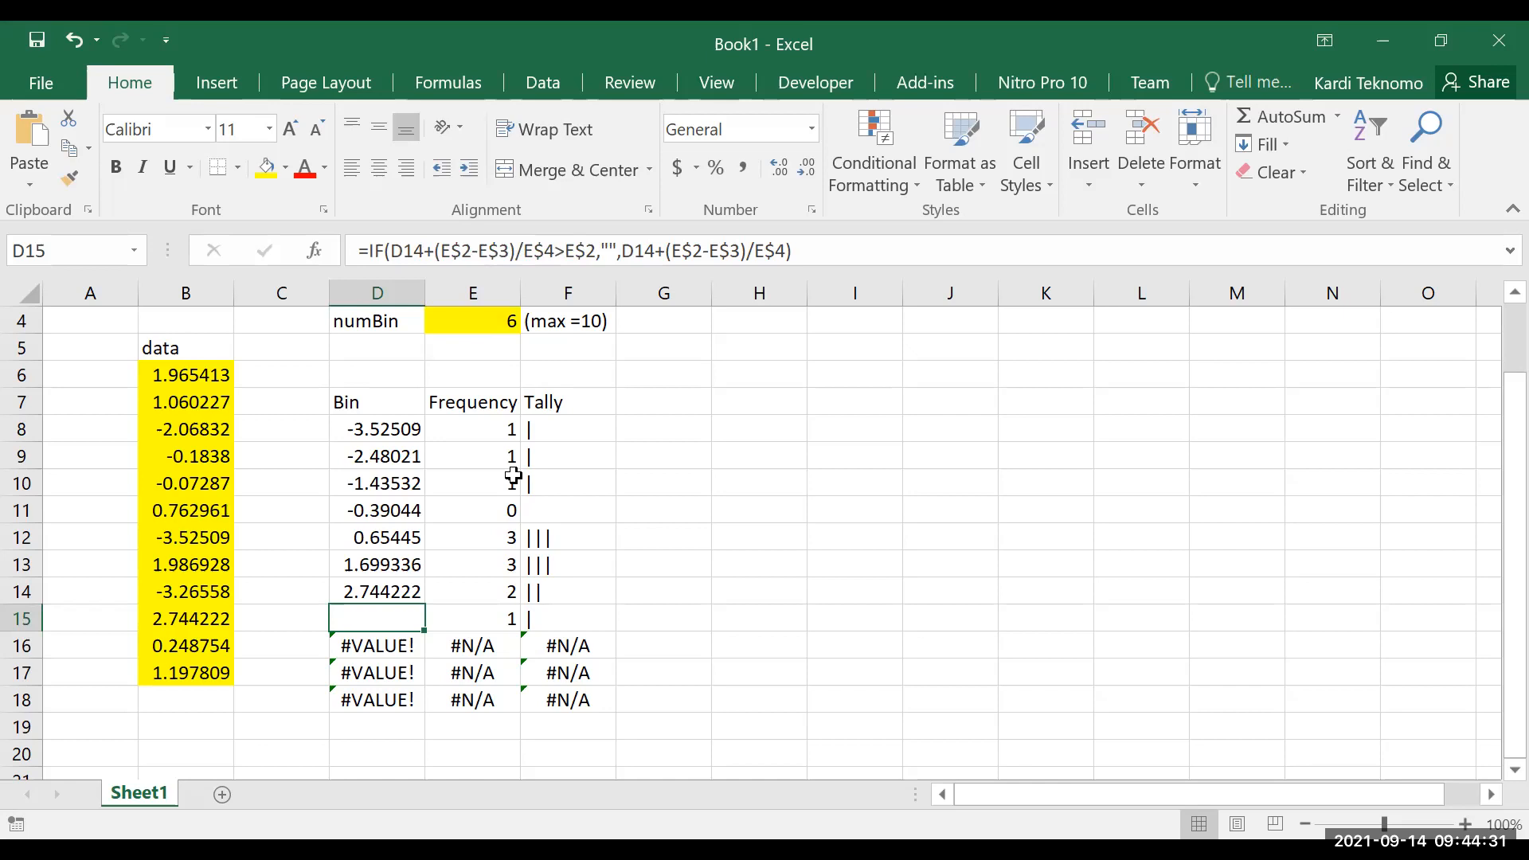
{"action": "left_click", "coordinate": [387, 646]}
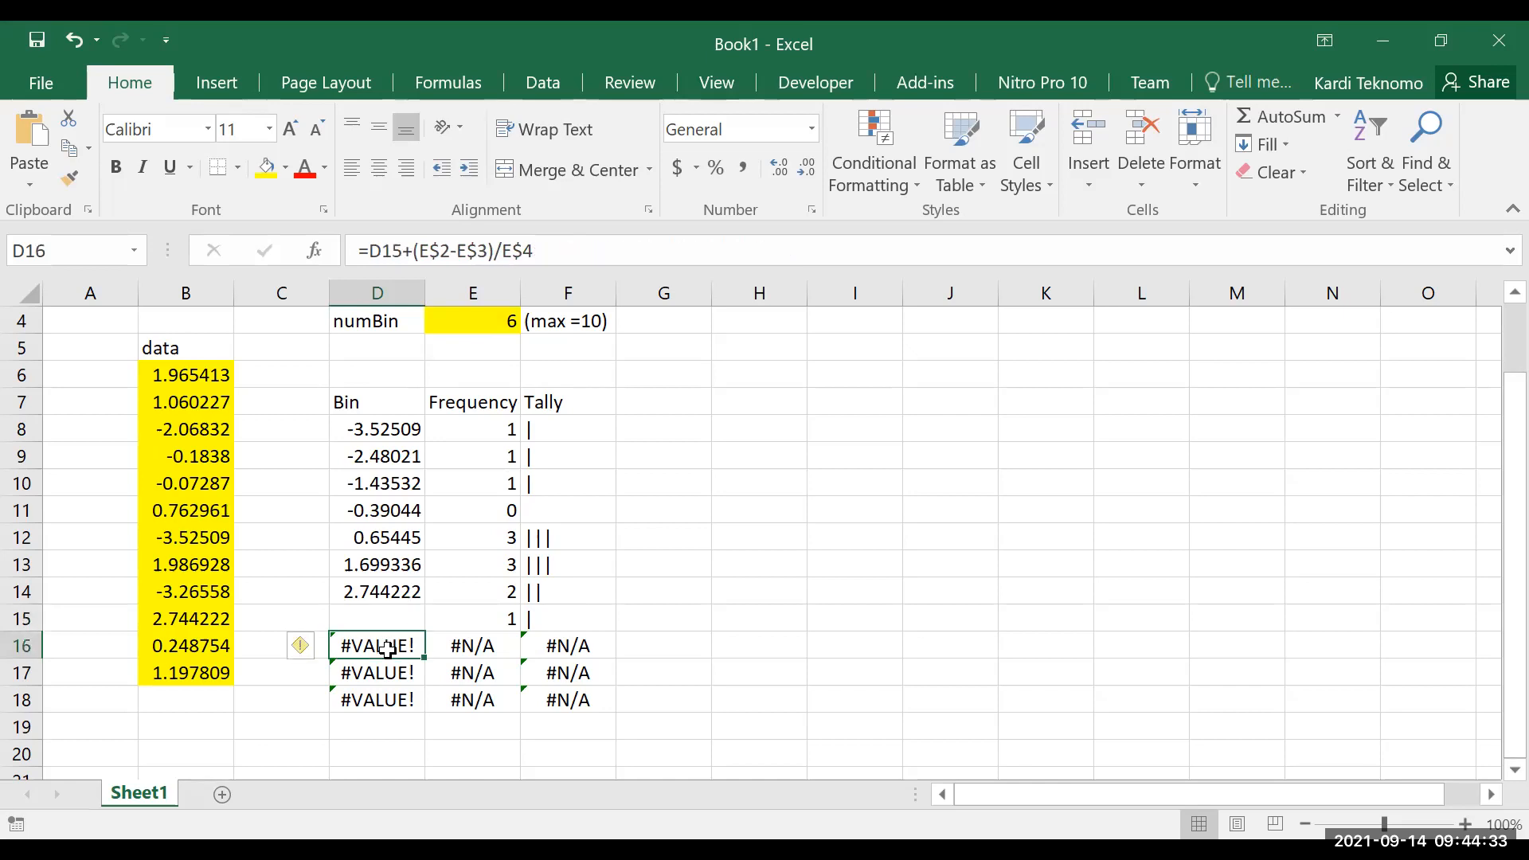
{"action": "double_click", "coordinate": [387, 646]}
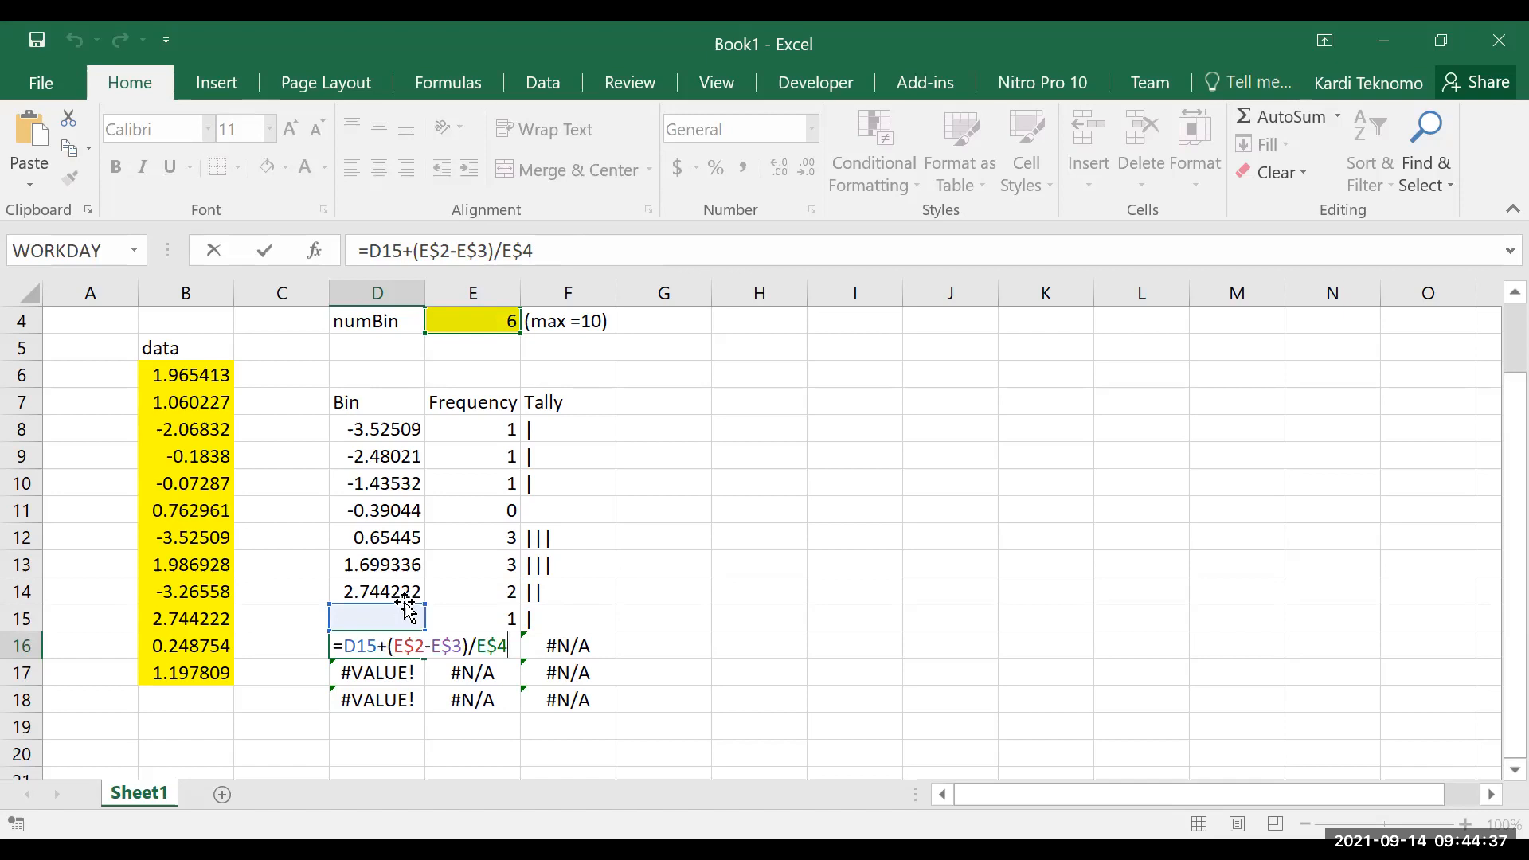
{"action": "key", "text": "Escape"}
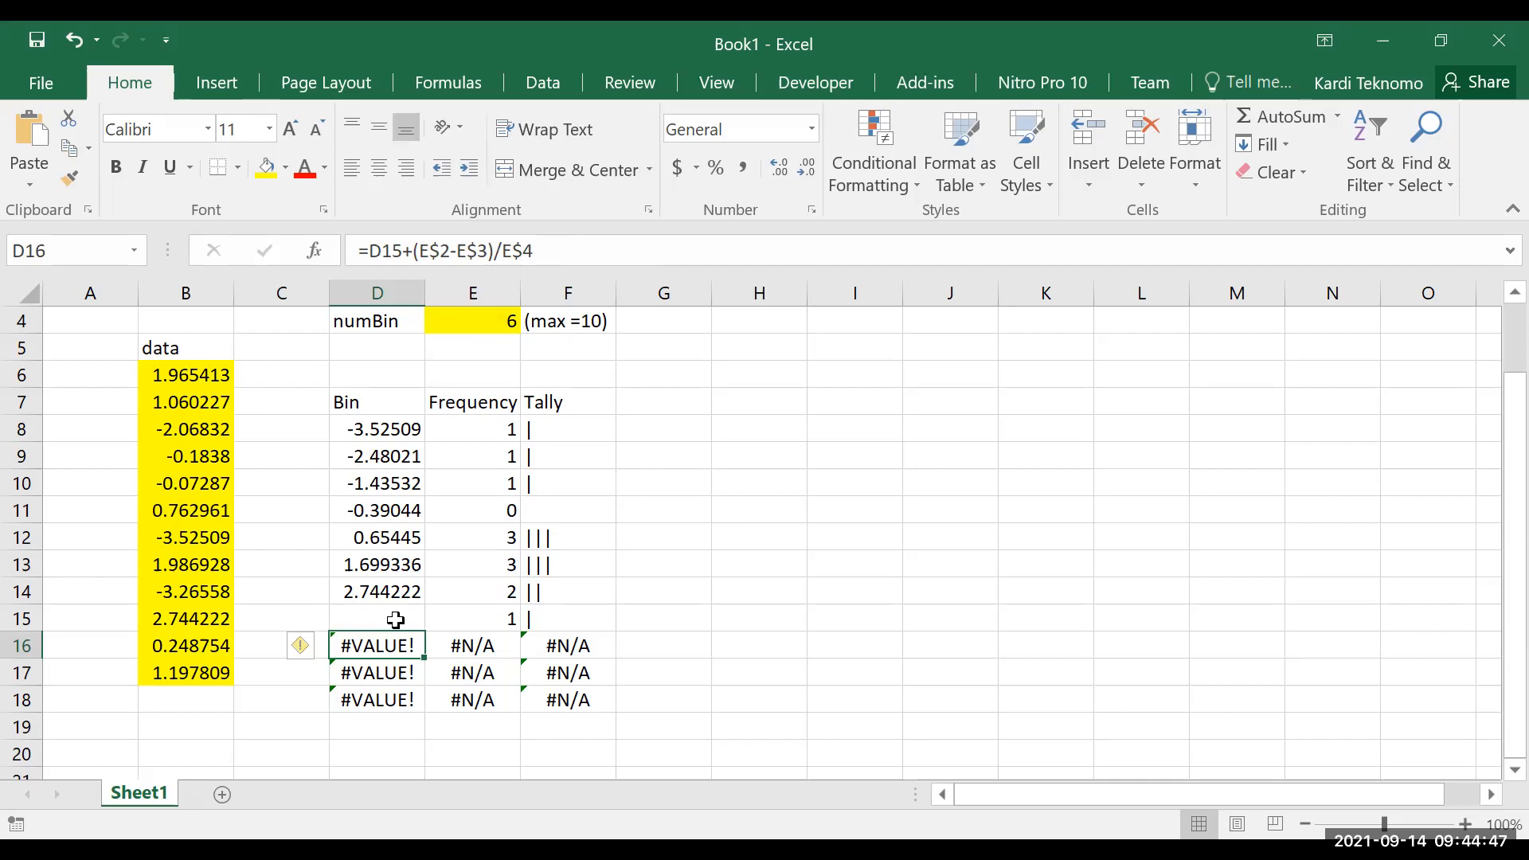
Wrap the IF formula in D15 in IFERROR with "" as the value returned on error
{"action": "left_click", "coordinate": [396, 619]}
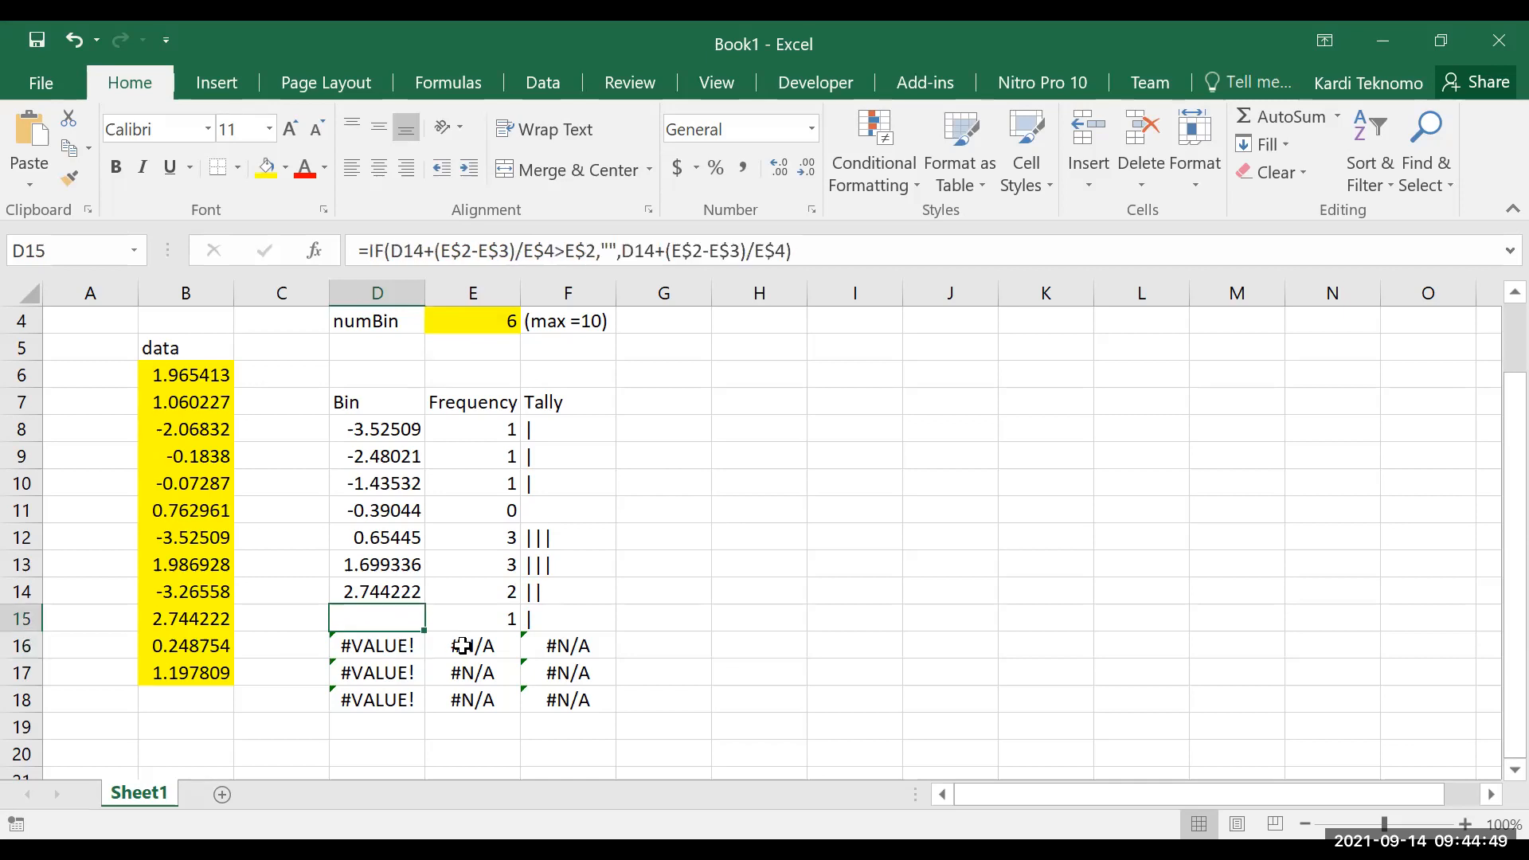
{"action": "left_click", "coordinate": [370, 252]}
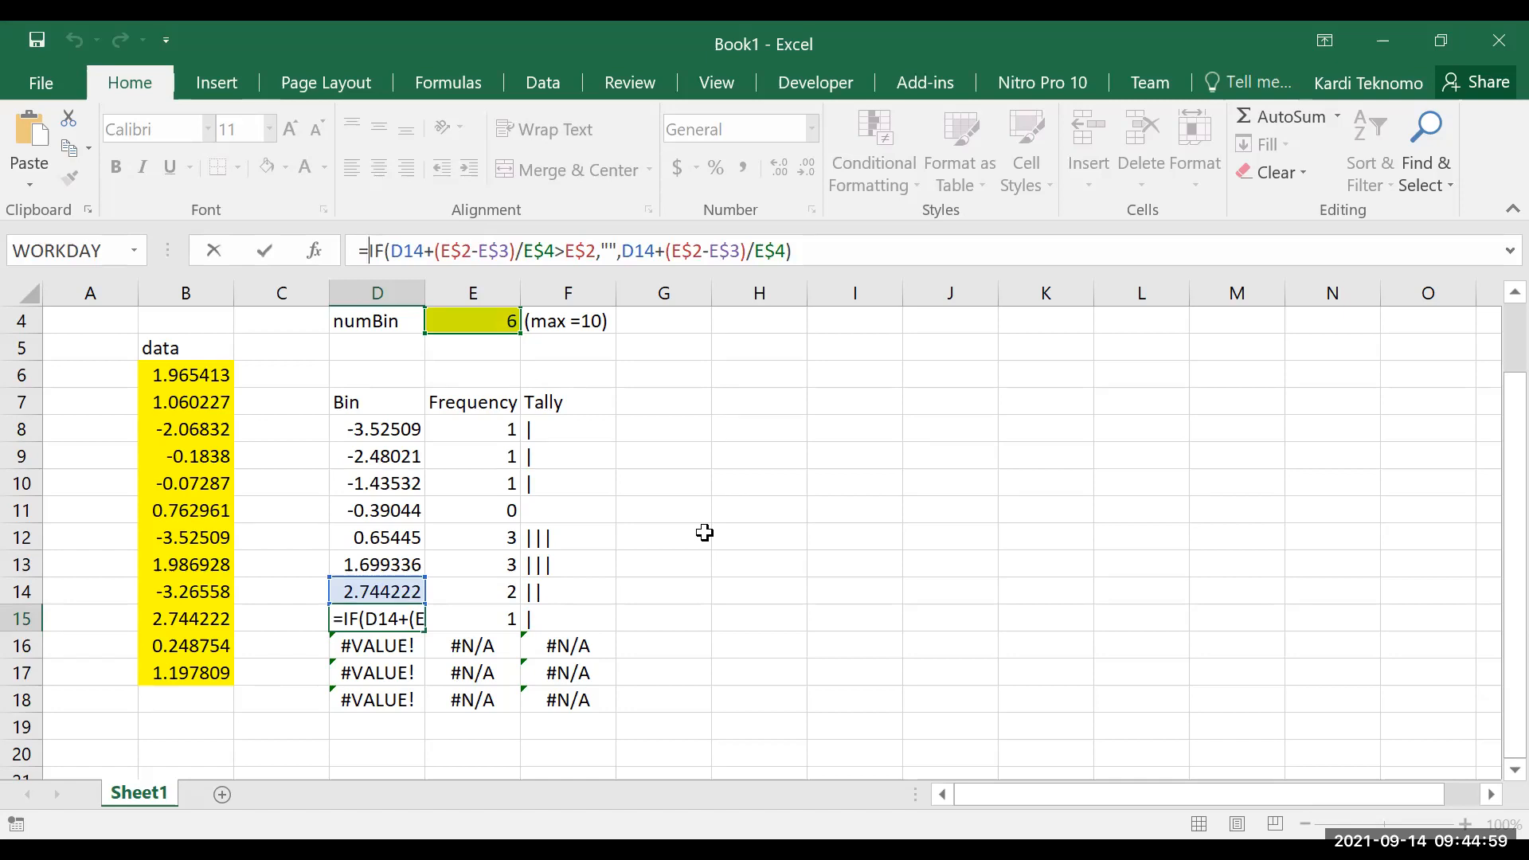
{"action": "type", "text": "if"}
{"action": "key", "text": "Down"}
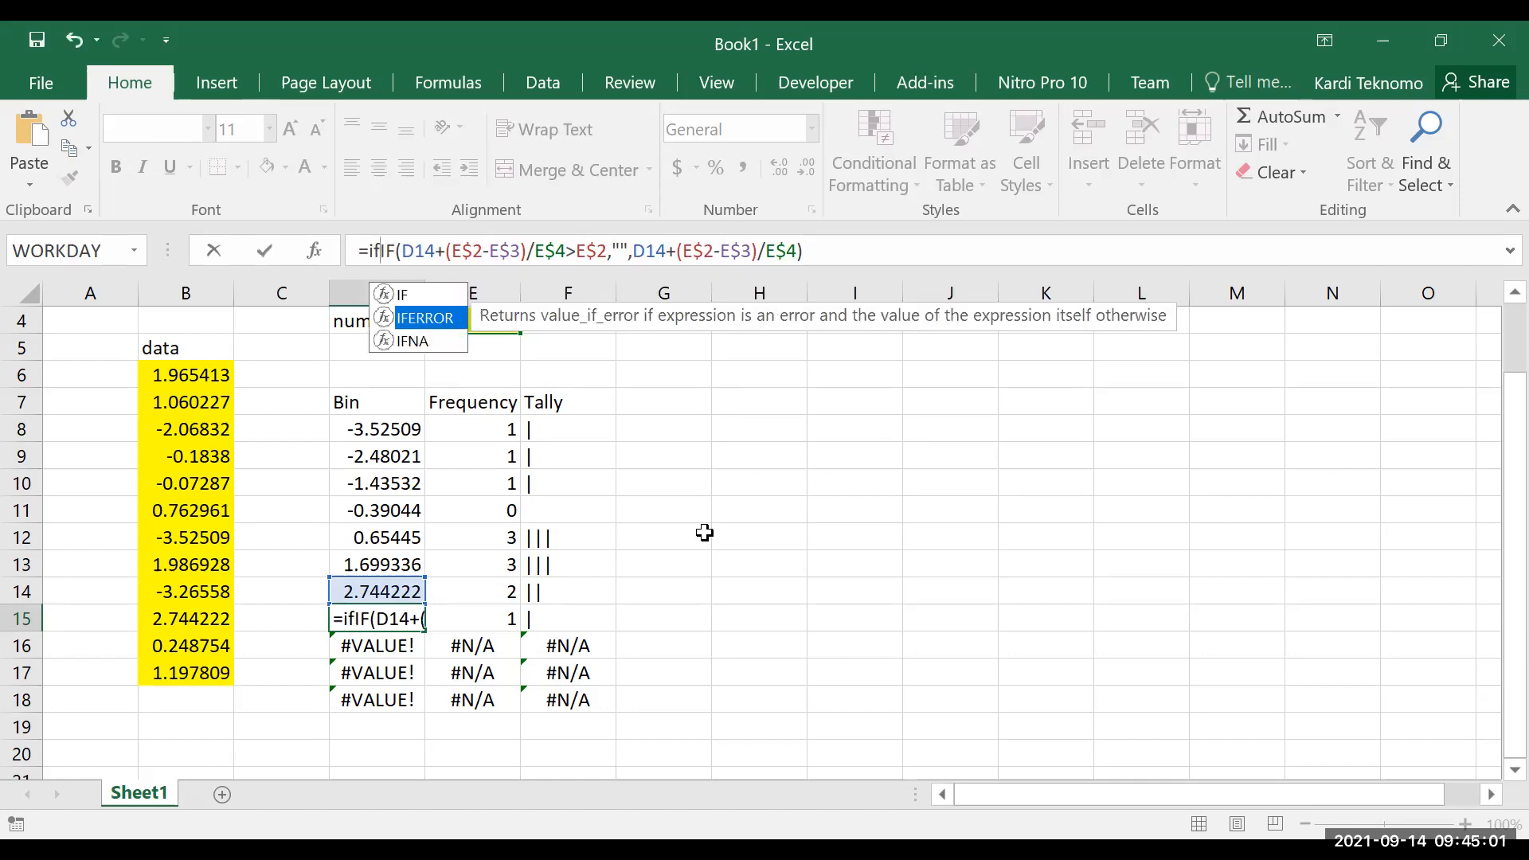
{"action": "key", "text": "Tab"}
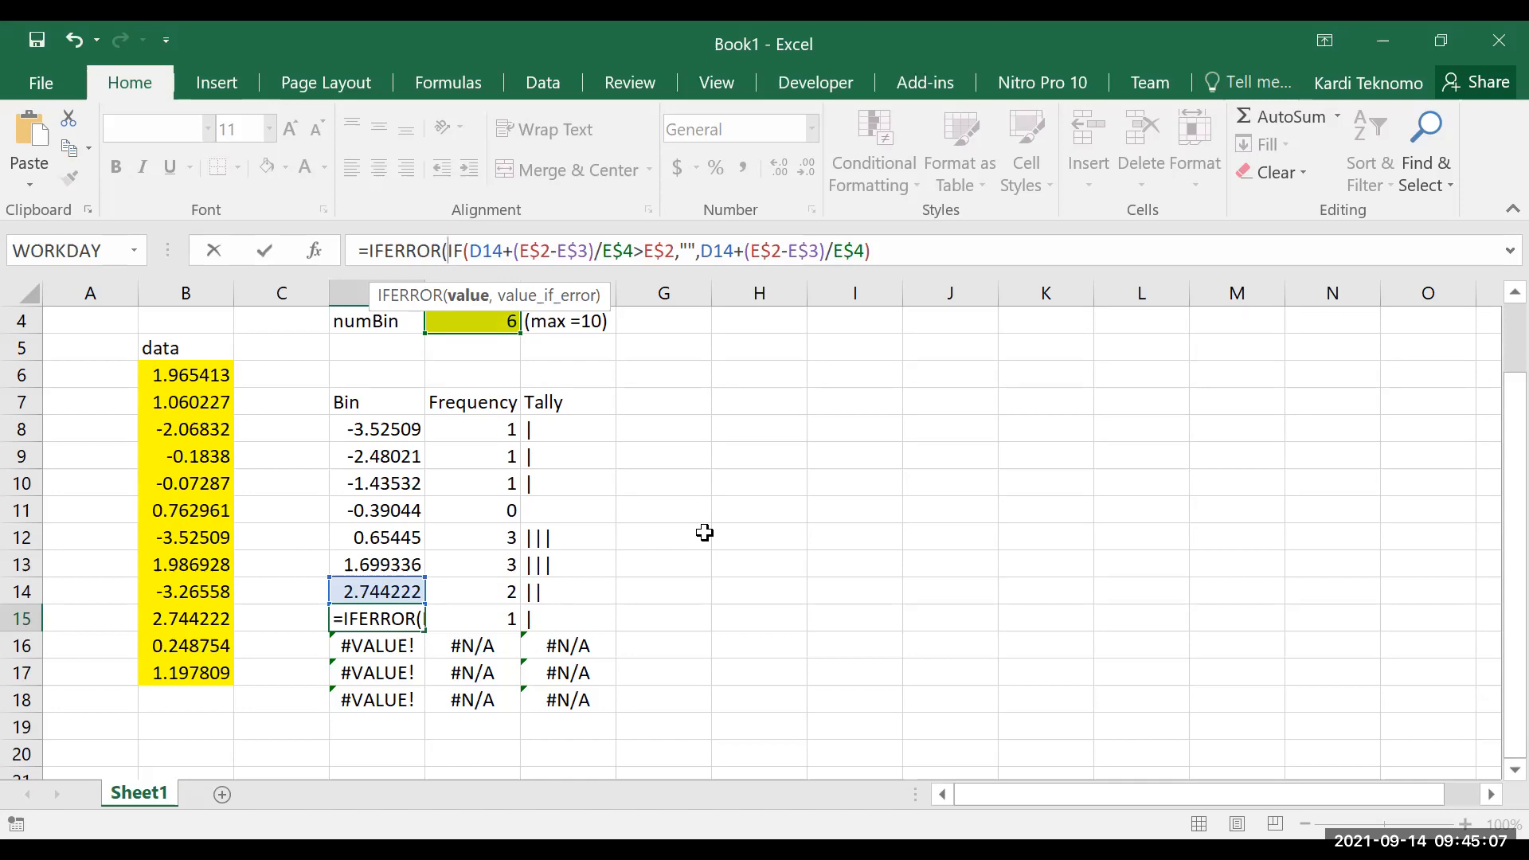
{"action": "left_click", "coordinate": [899, 257]}
{"action": "type", "text": ",\"\""}
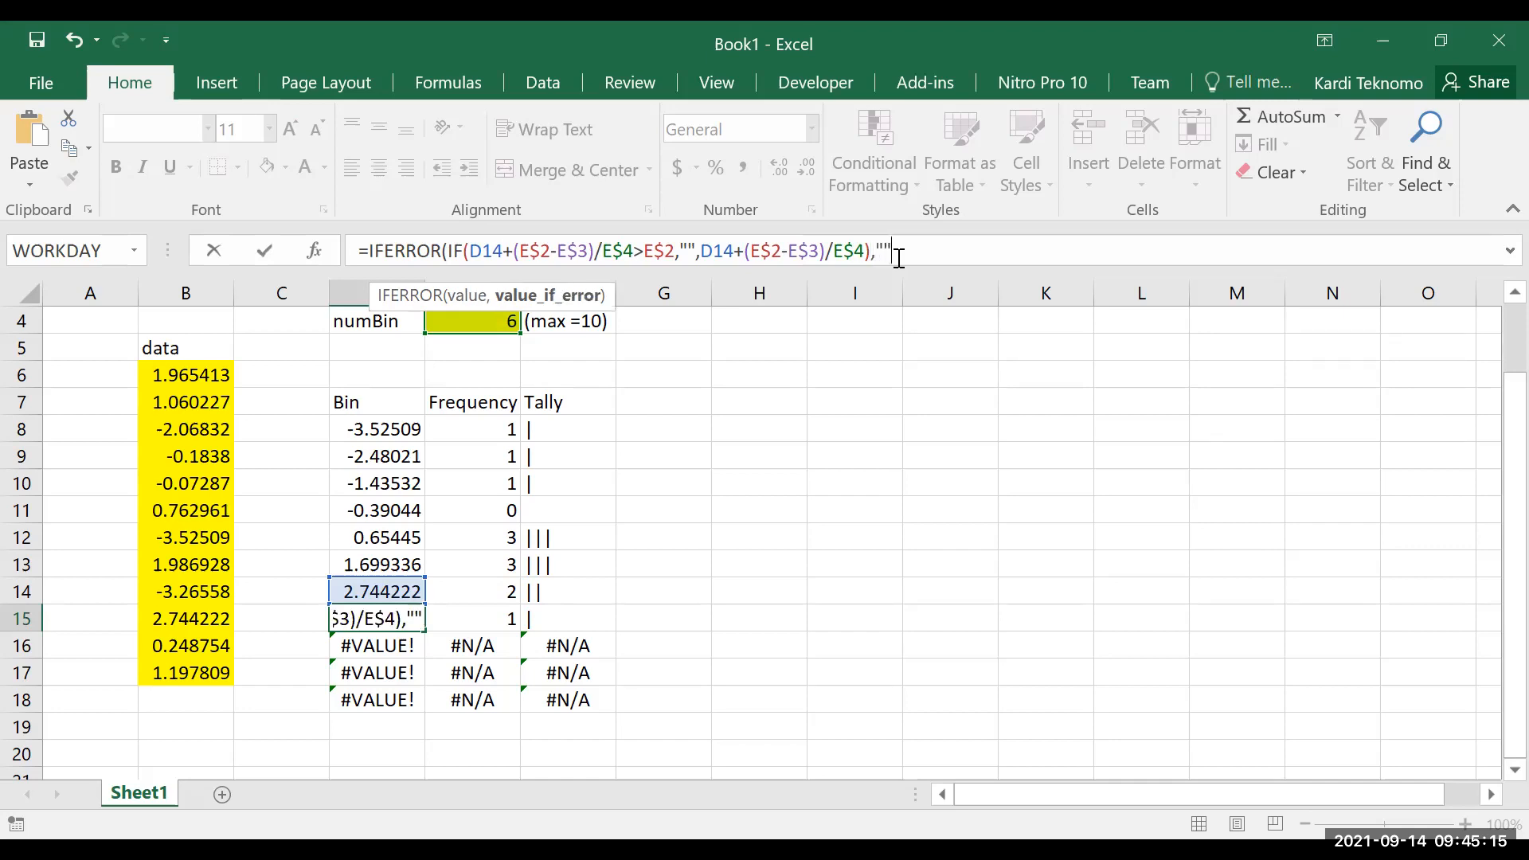
{"action": "type", "text": ")"}
{"action": "key", "text": "Return"}
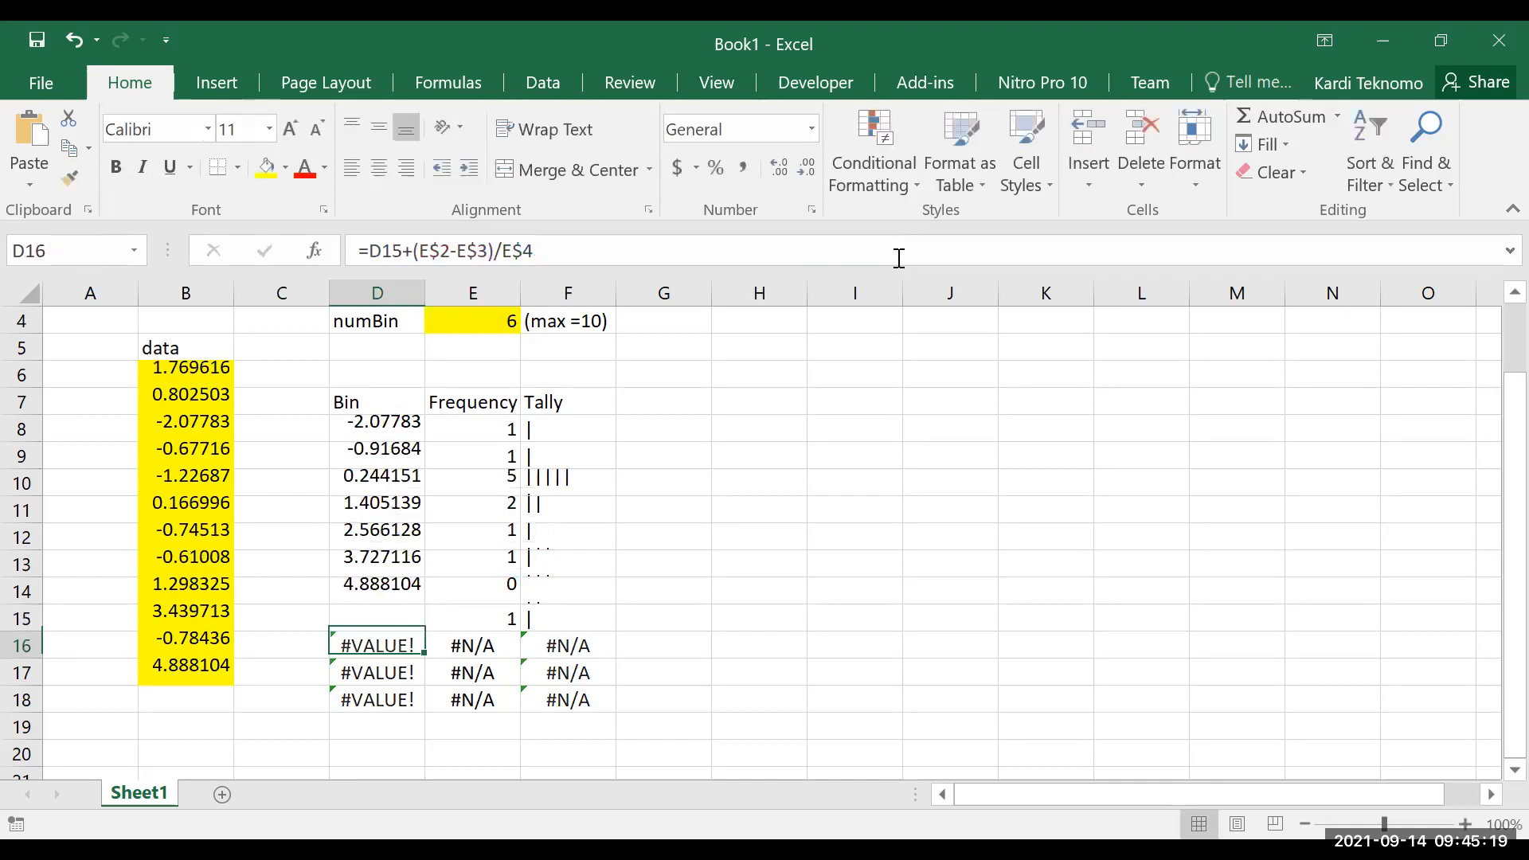
Copy the IFERROR formula from D15 to all the bin cells D9:D18
{"action": "key", "text": "Up"}
{"action": "key", "text": "ctrl+c"}
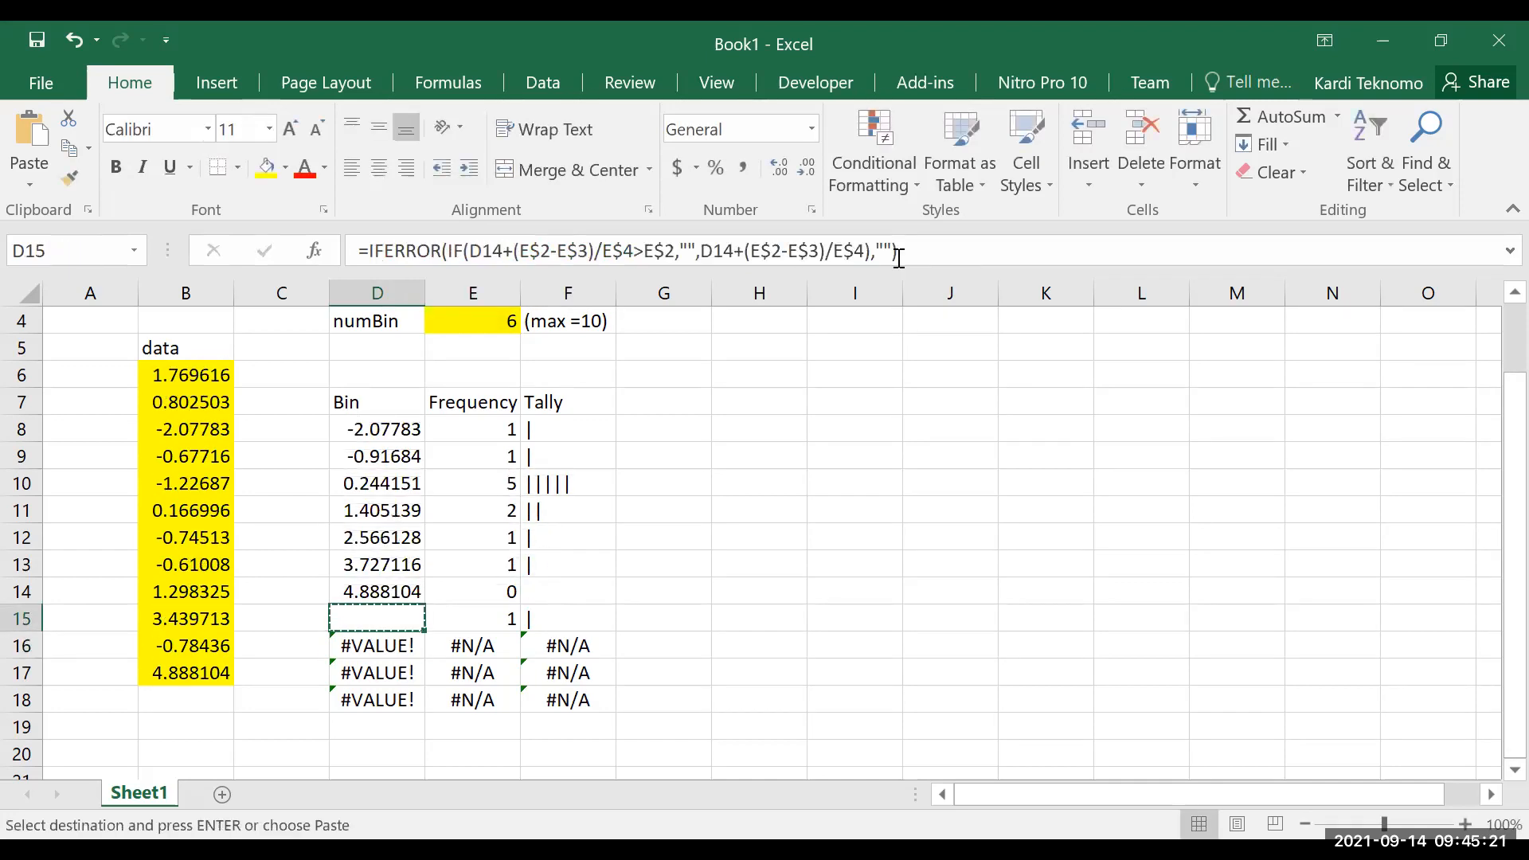
{"action": "left_click", "coordinate": [402, 455]}
{"action": "left_click_drag", "start_coordinate": [402, 455], "coordinate": [395, 687]}
{"action": "key", "text": "ctrl+v"}
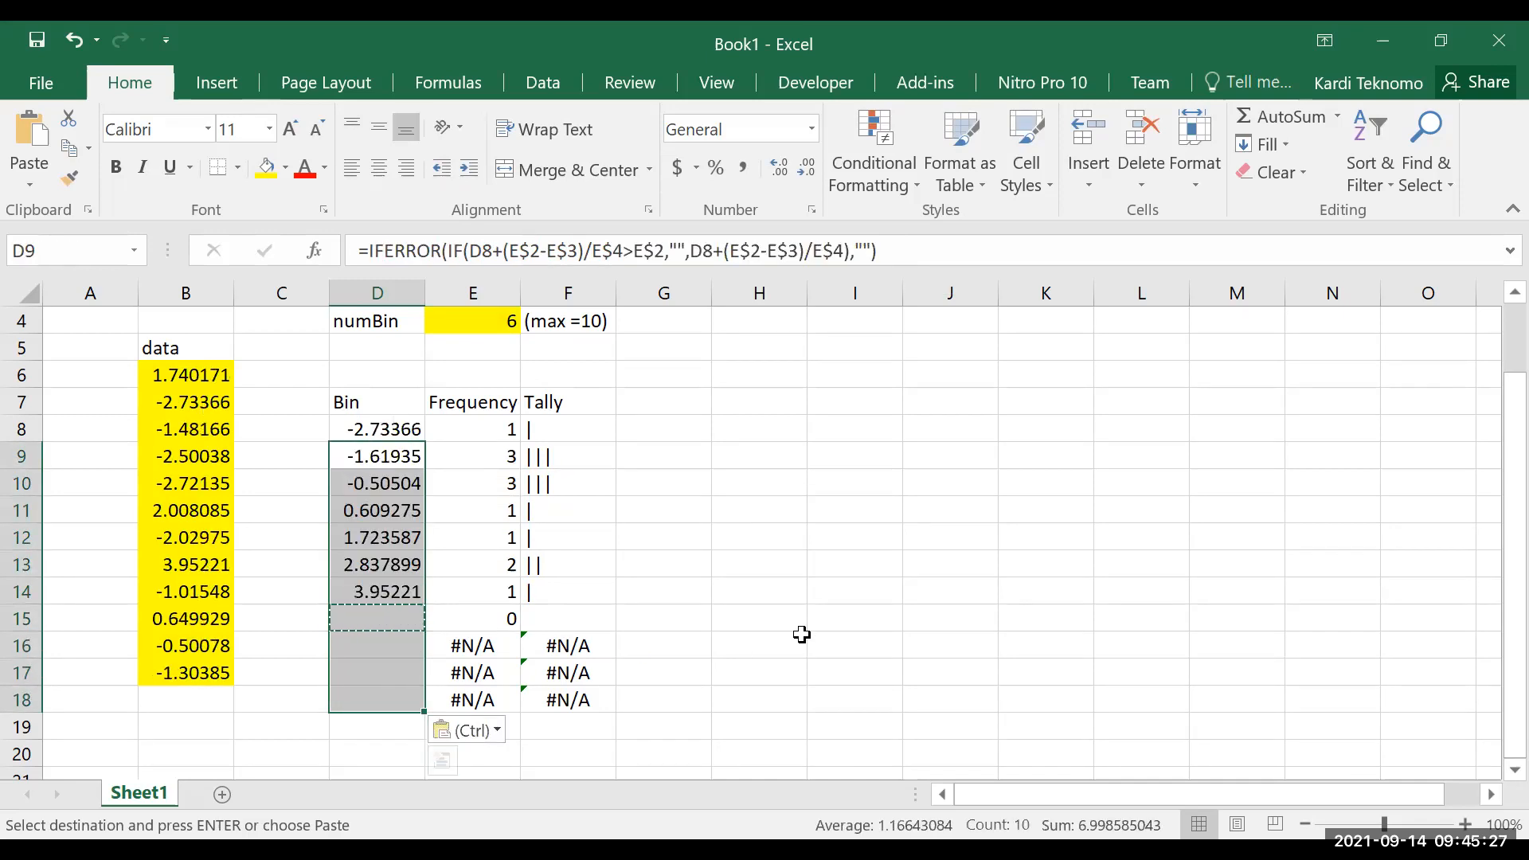
{"action": "key", "text": "Escape"}
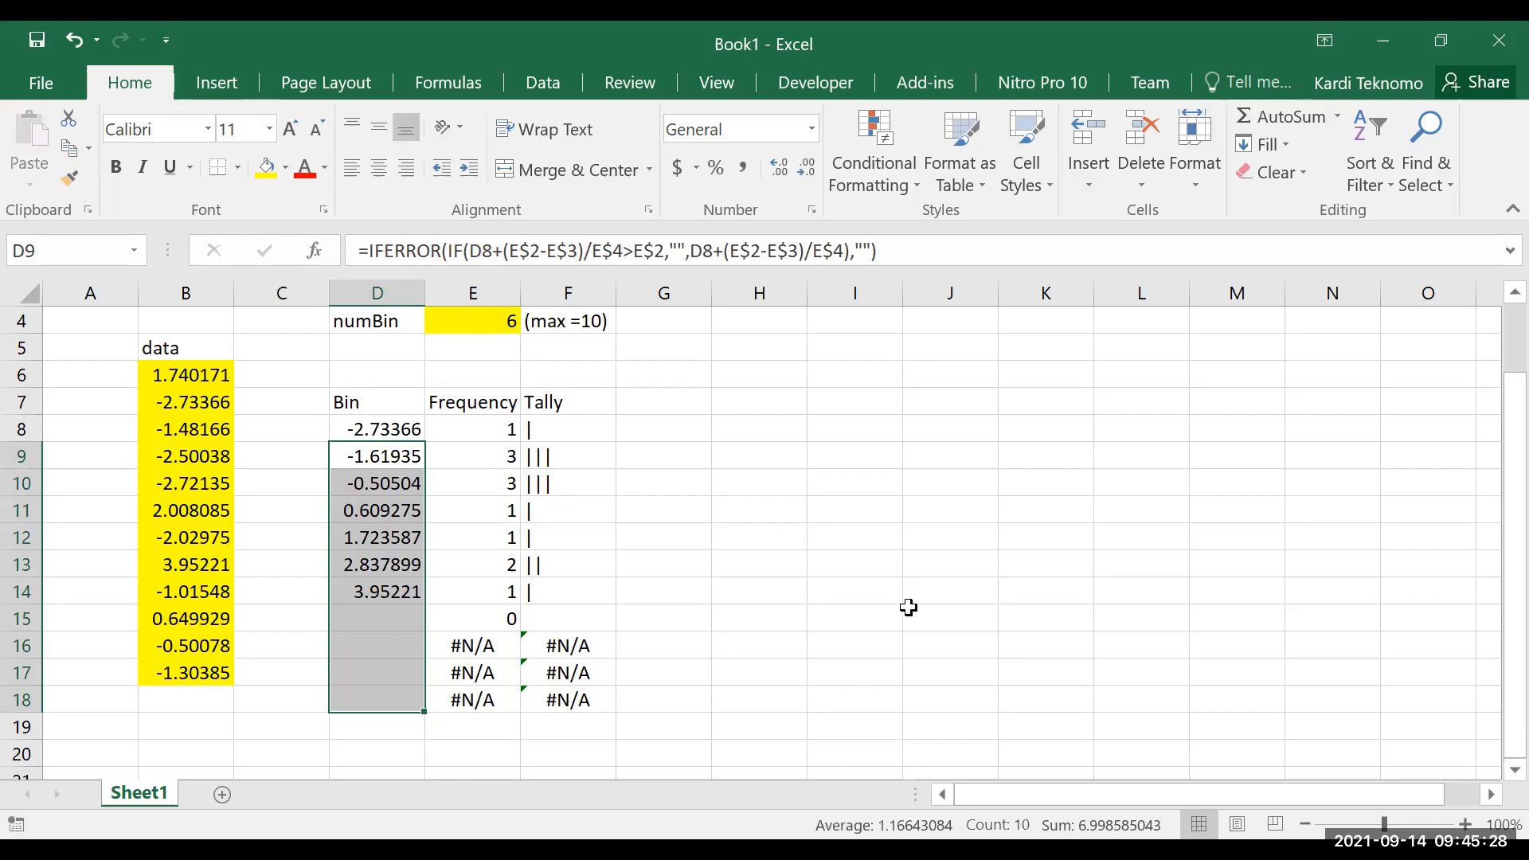
Check the copied formulas in the surplus bin cells D15 through D18
{"action": "left_click", "coordinate": [788, 585]}
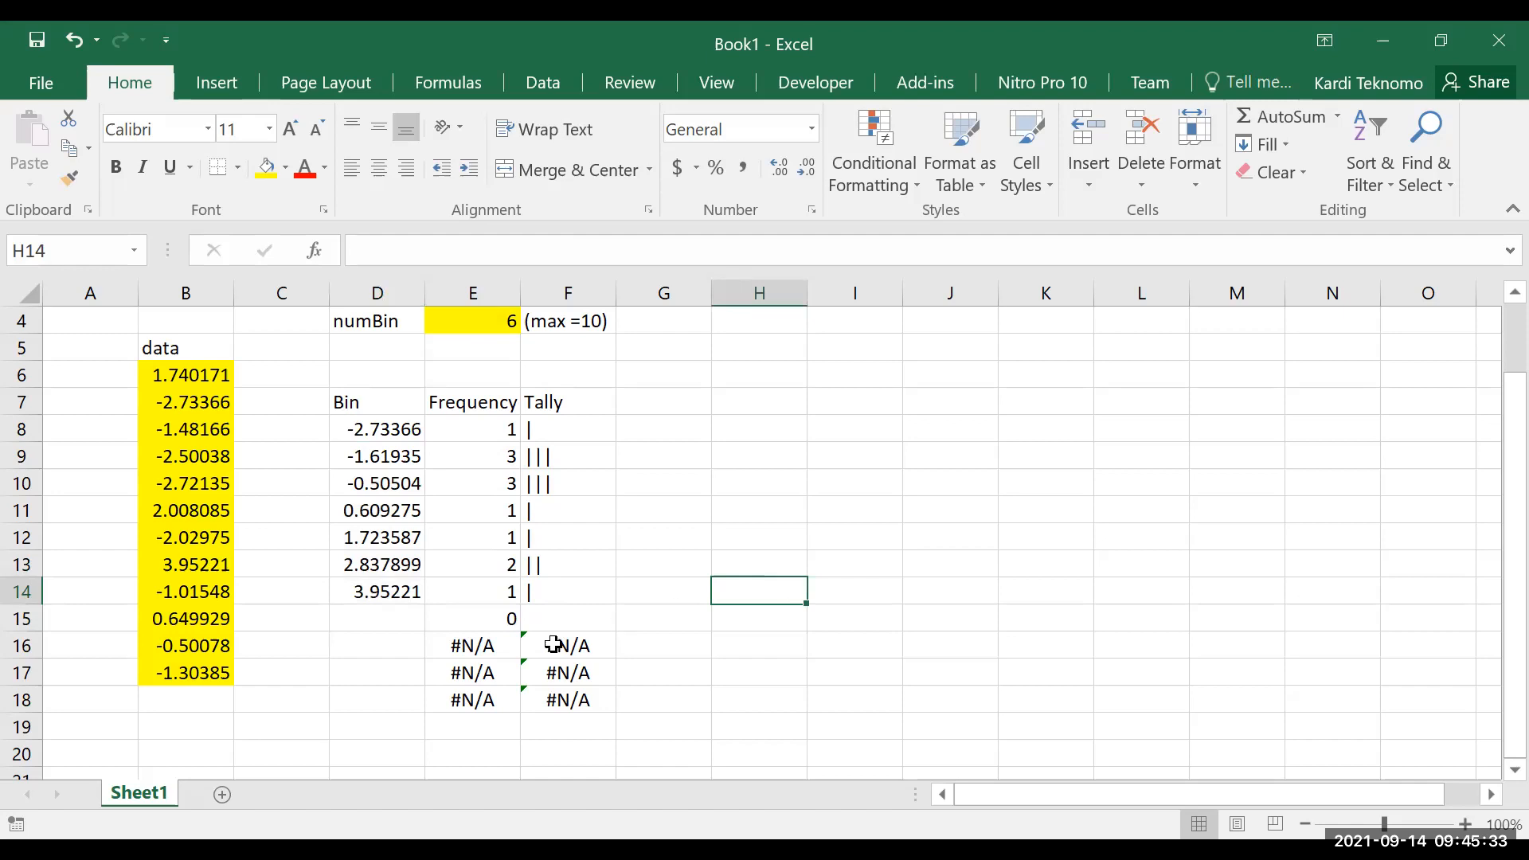
{"action": "left_click", "coordinate": [406, 619]}
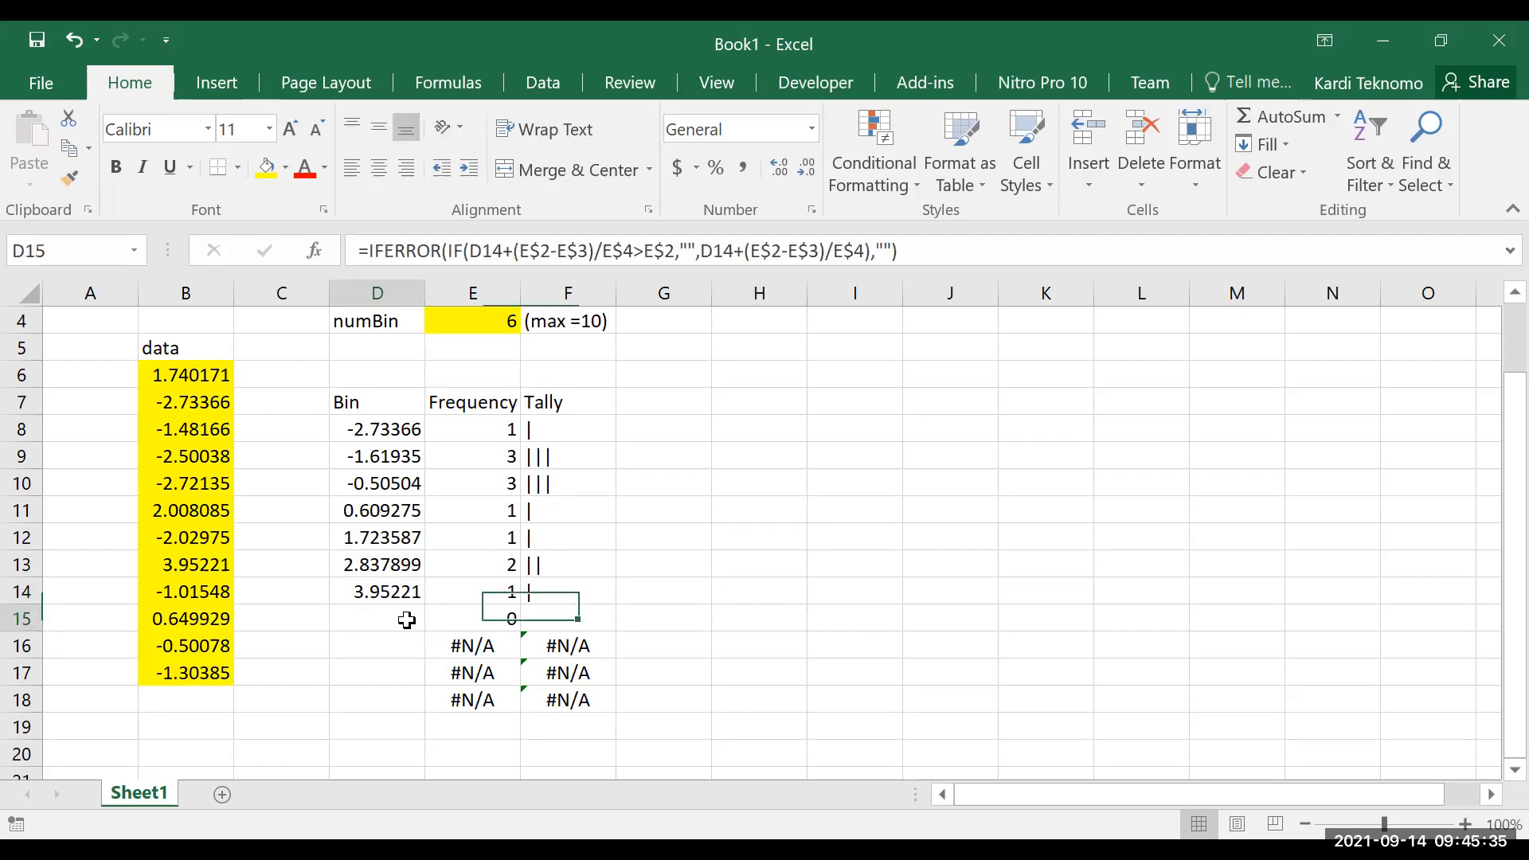
{"action": "key", "text": "Down"}
{"action": "key", "text": "Down"}
{"action": "key", "text": "Down"}
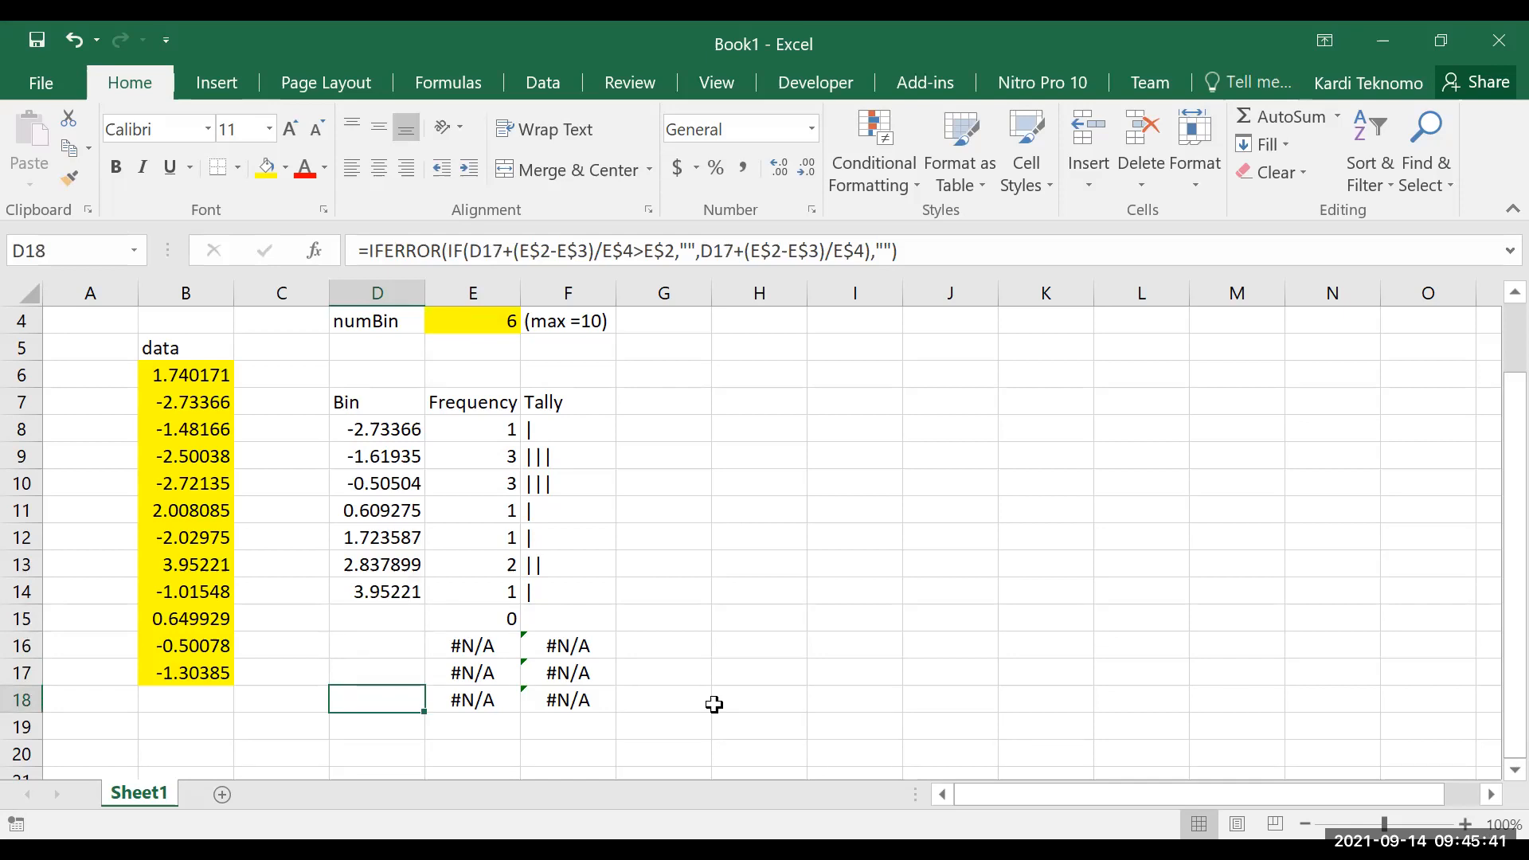
Switch to the other Book1 workbook and replace "empty" and " " in D7's IFERROR formula with empty strings ""
{"action": "key", "text": "alt+Tab"}
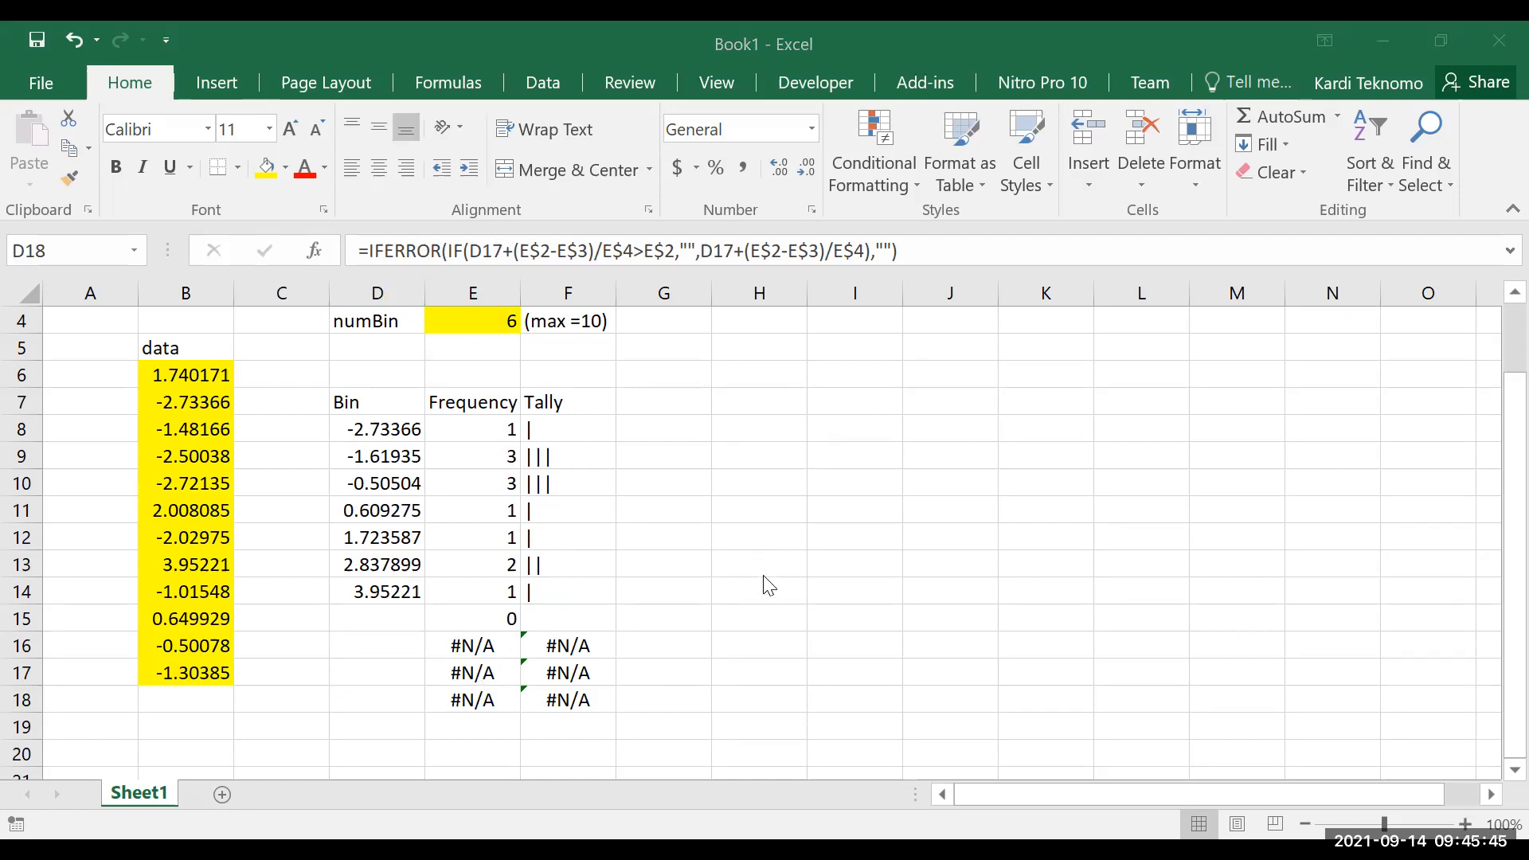
{"action": "key", "text": "alt+Tab"}
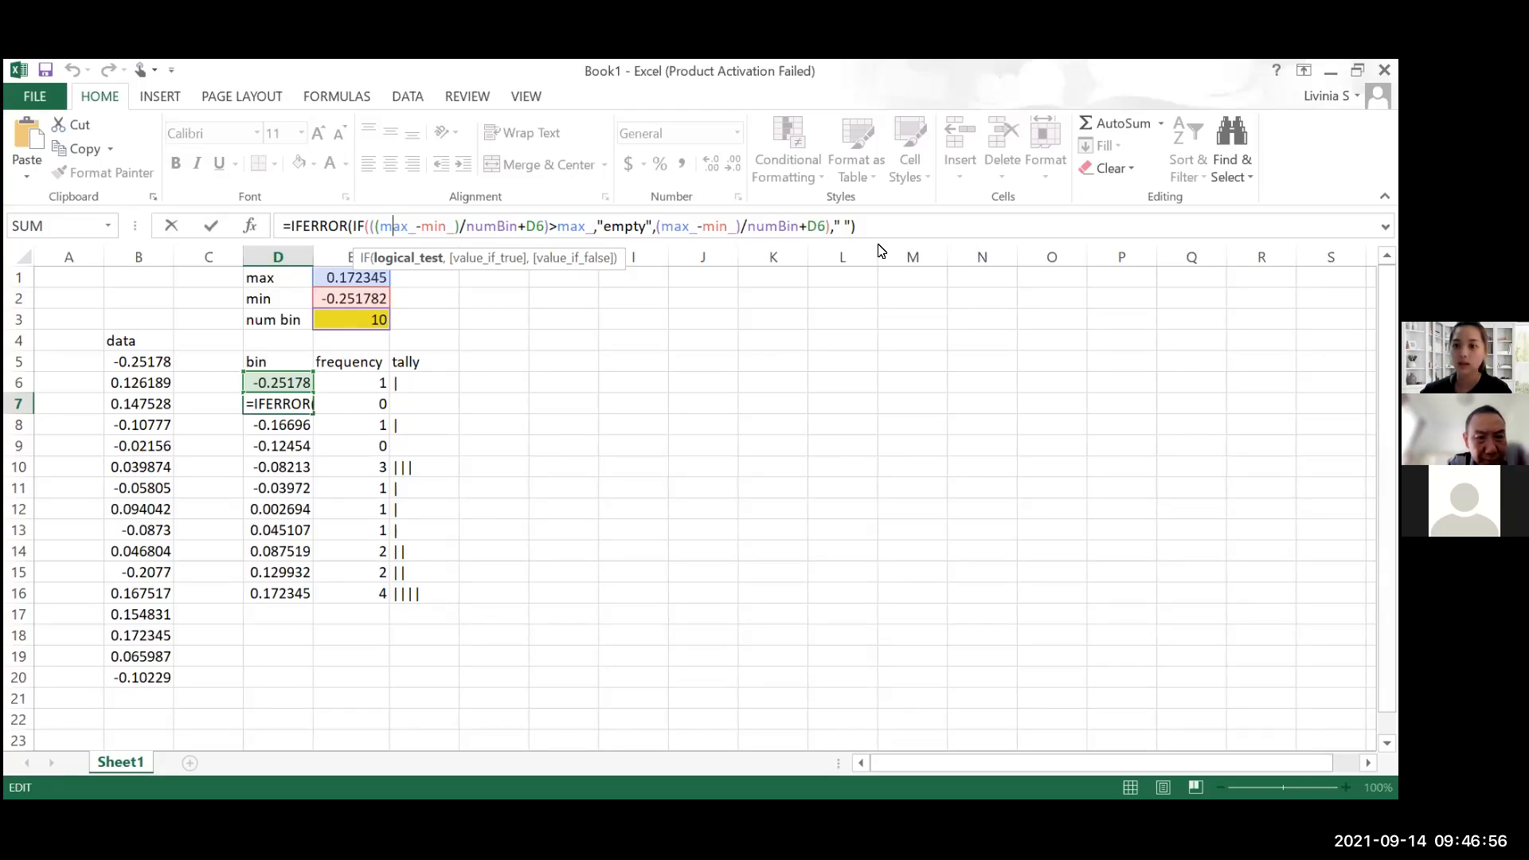
{"action": "left_click", "coordinate": [908, 176]}
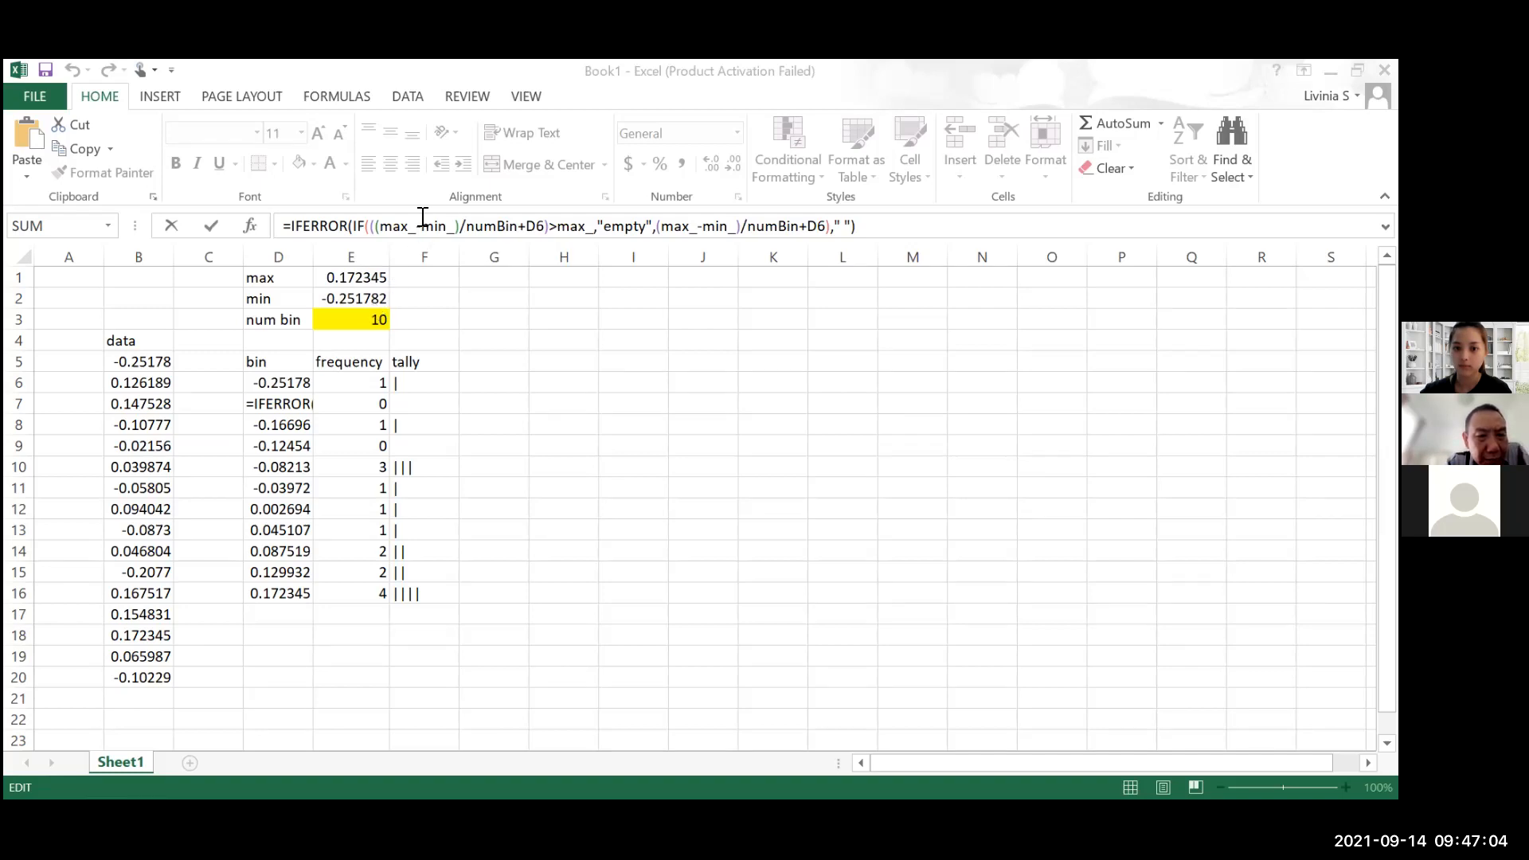
{"action": "left_click", "coordinate": [586, 215]}
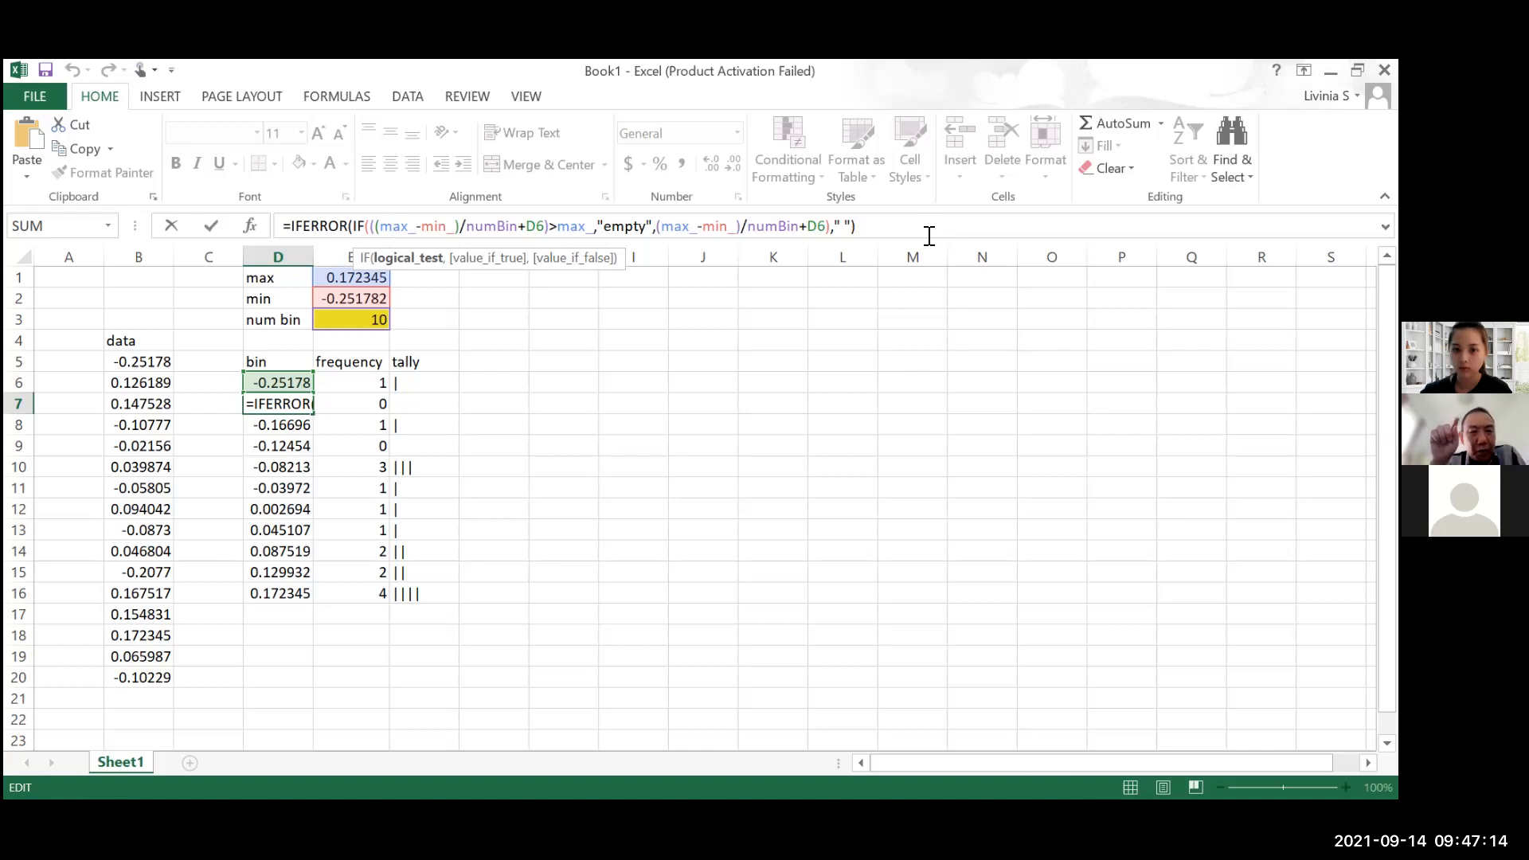
{"action": "left_click_drag", "start_coordinate": [603, 226], "coordinate": [648, 227]}
{"action": "key", "text": "BackSpace"}
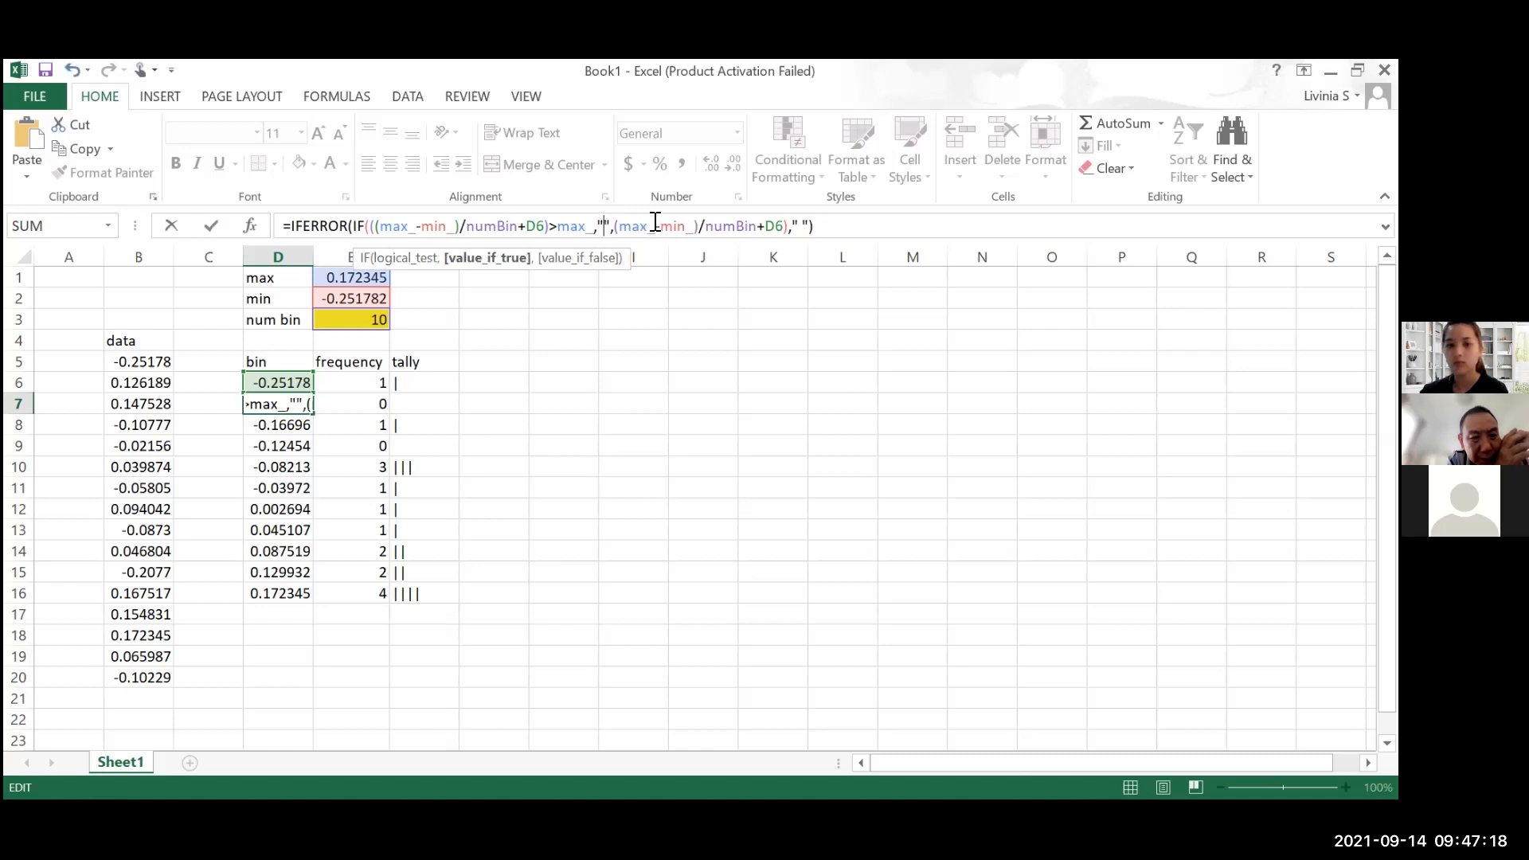
{"action": "left_click", "coordinate": [800, 227]}
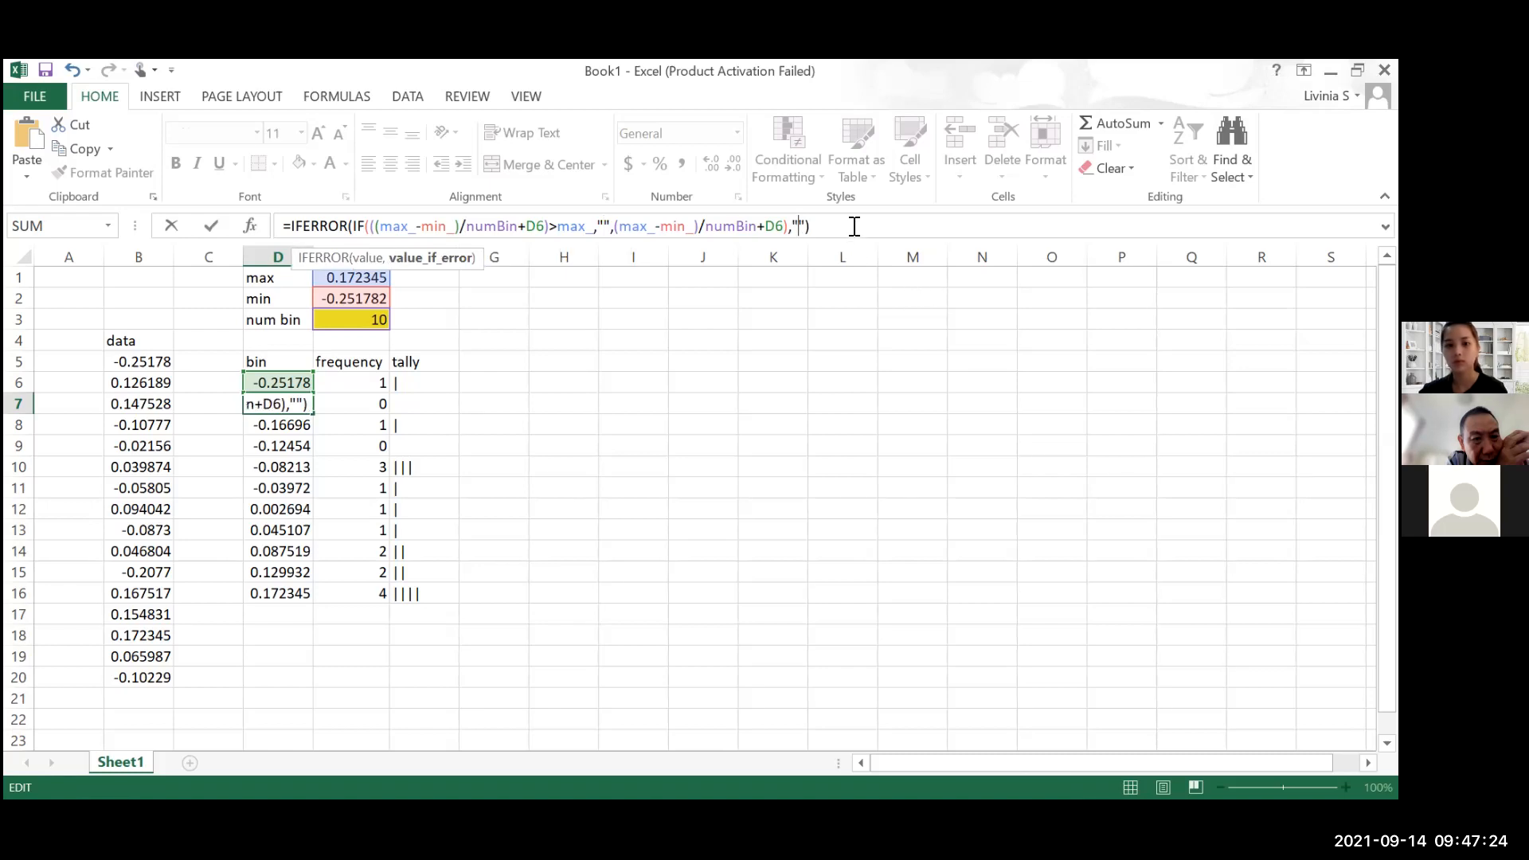
{"action": "key", "text": "ctrl+Return"}
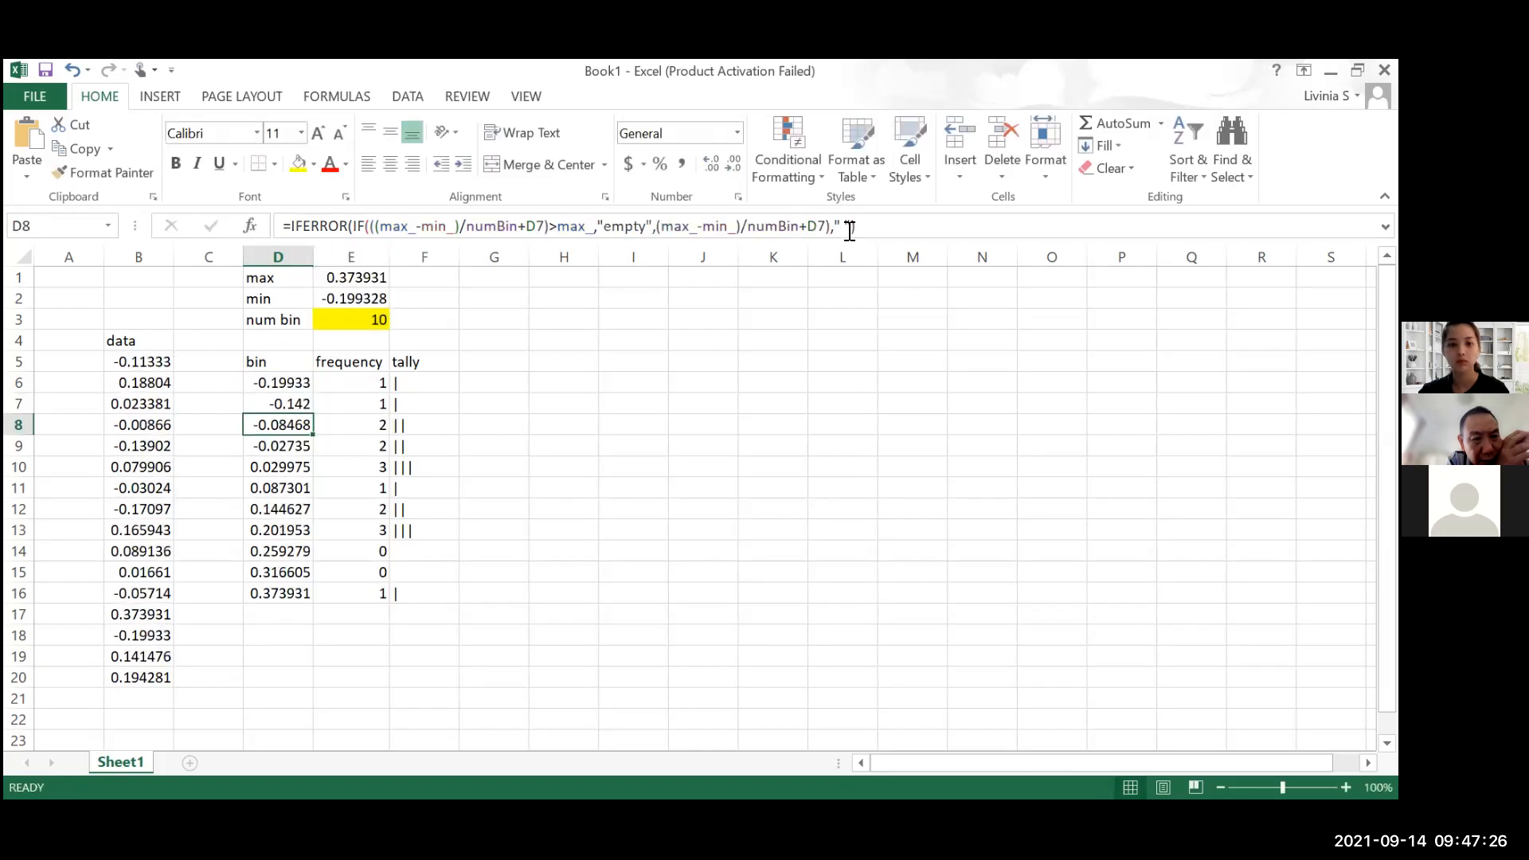
Copy the updated IFERROR formula from D7 down the bin column through D16
{"action": "left_click", "coordinate": [294, 402]}
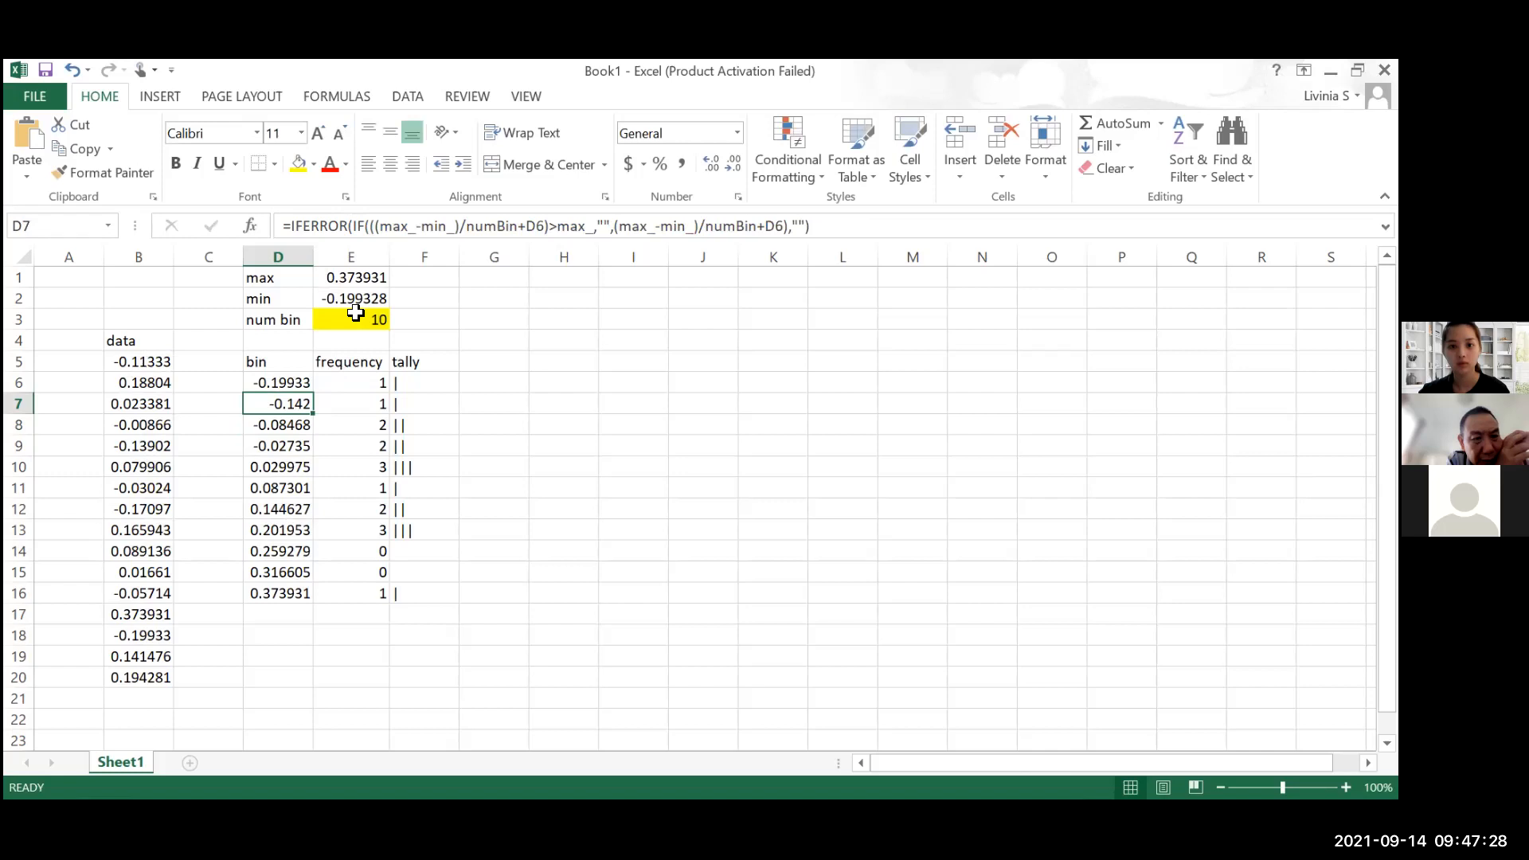
{"action": "left_click_drag", "start_coordinate": [312, 413], "coordinate": [310, 586]}
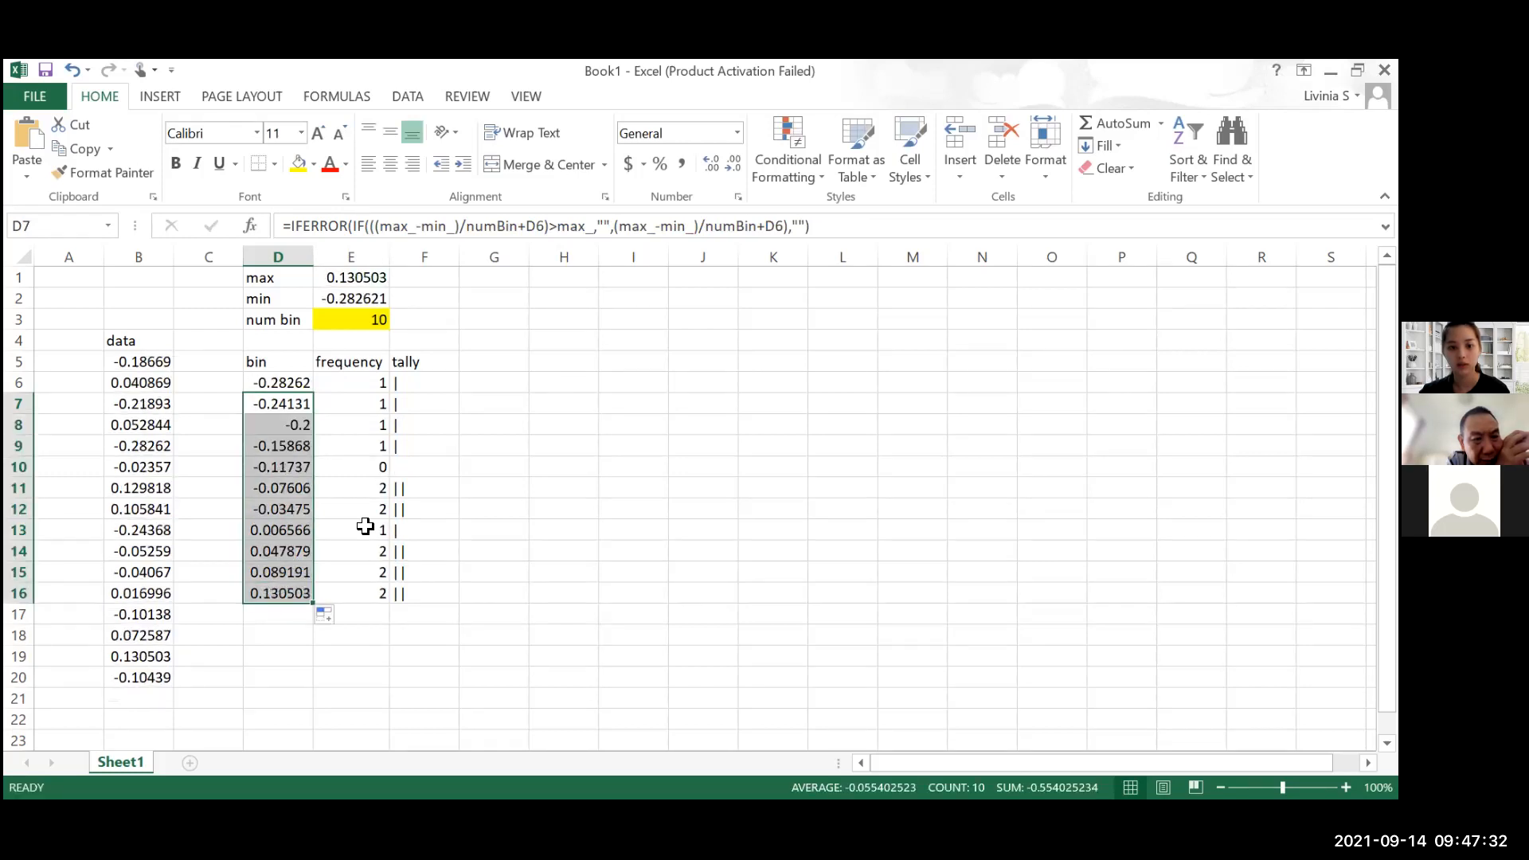
{"action": "left_click", "coordinate": [570, 229]}
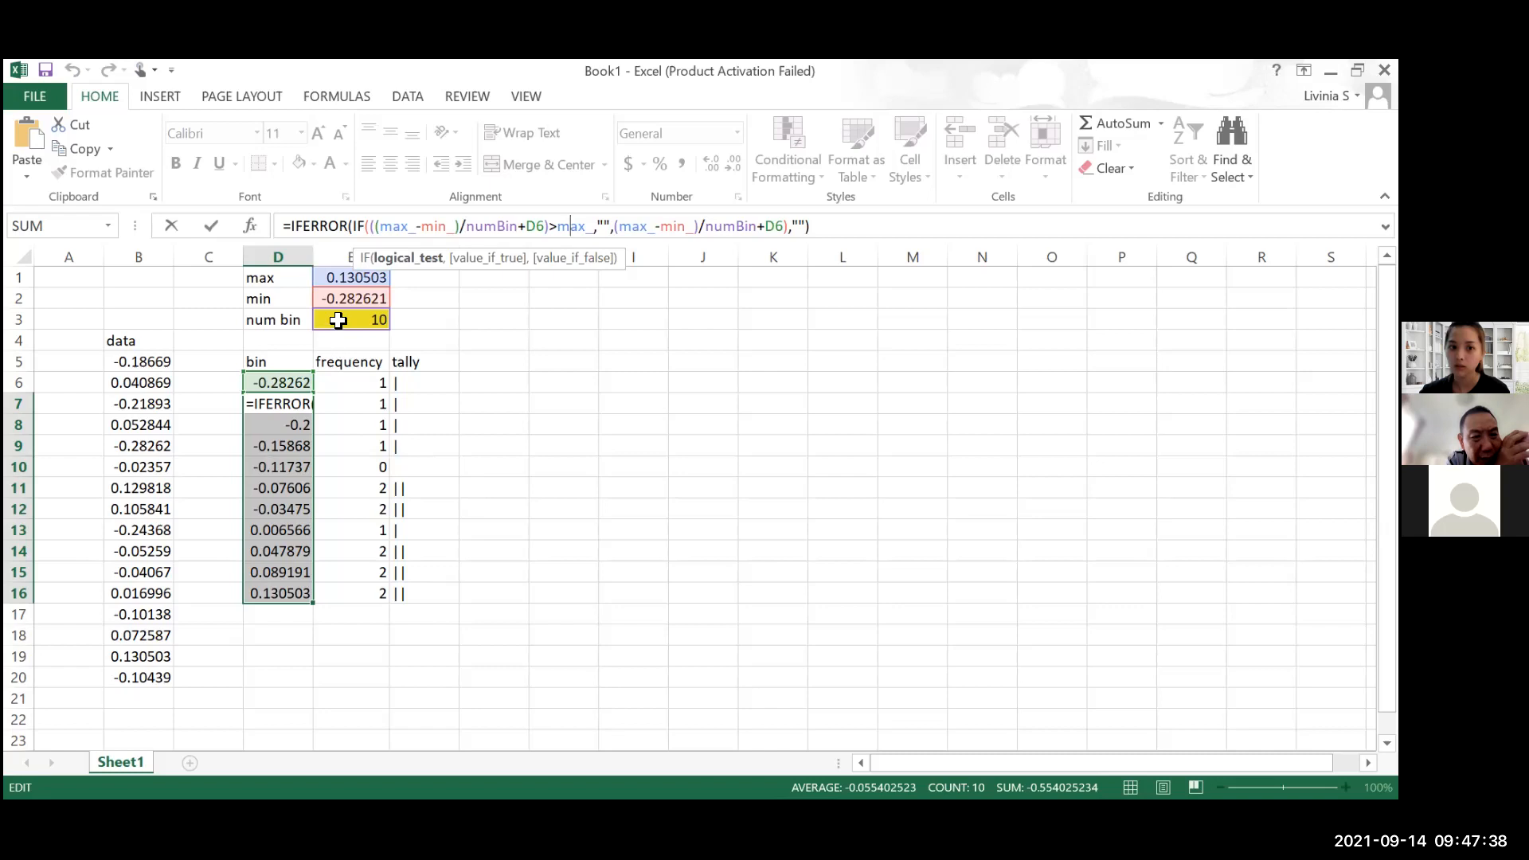
Set the number of bins in E3 to 8
{"action": "left_click", "coordinate": [378, 319]}
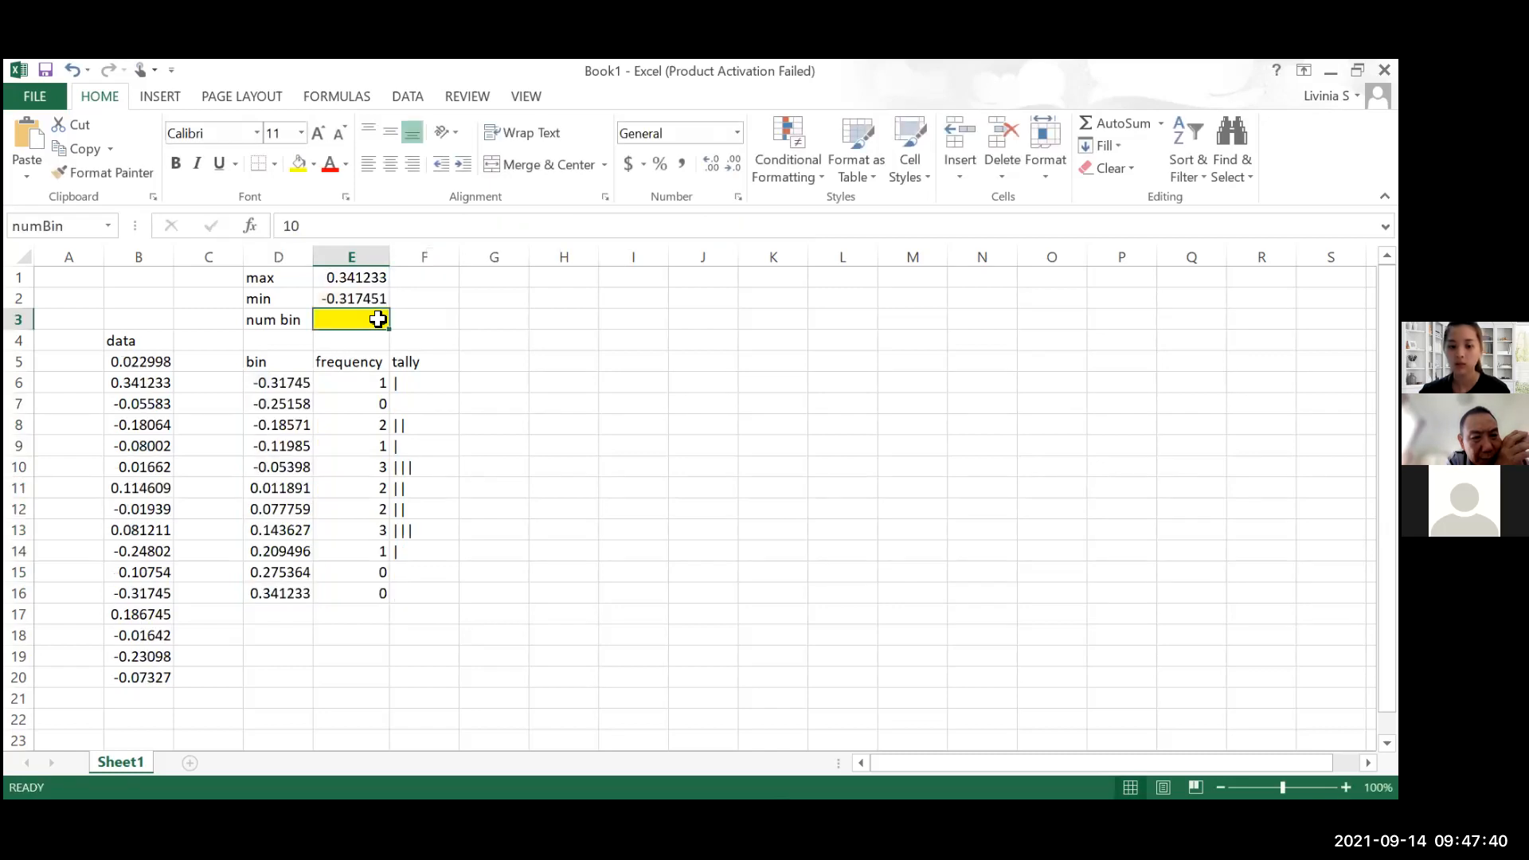
{"action": "type", "text": "8"}
{"action": "key", "text": "Return"}
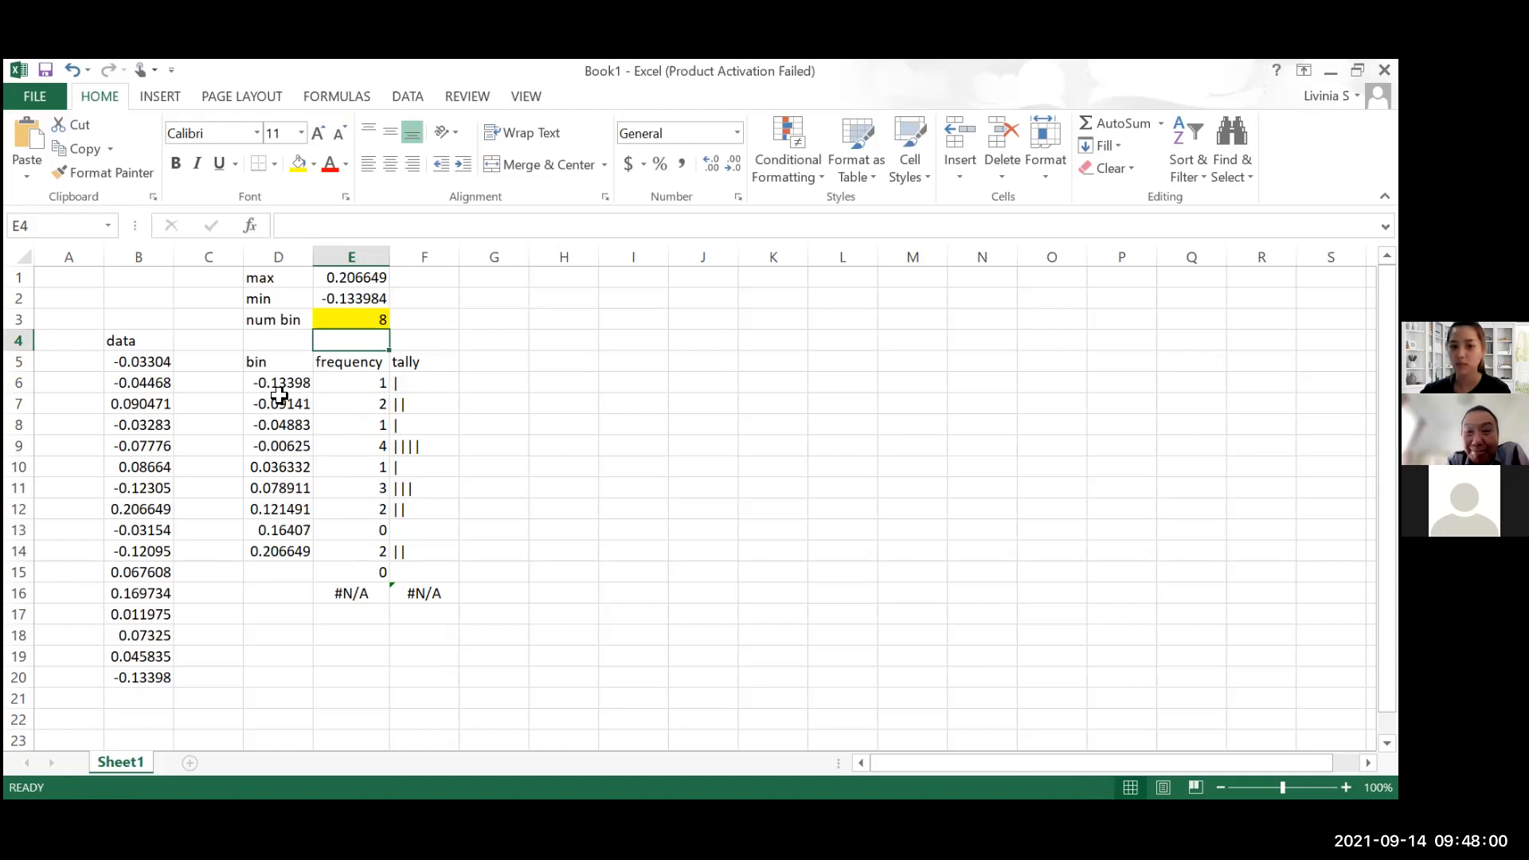
Start wrapping the FREQUENCY(data,bin) formula in E6 in an IF function
{"action": "left_click", "coordinate": [370, 387]}
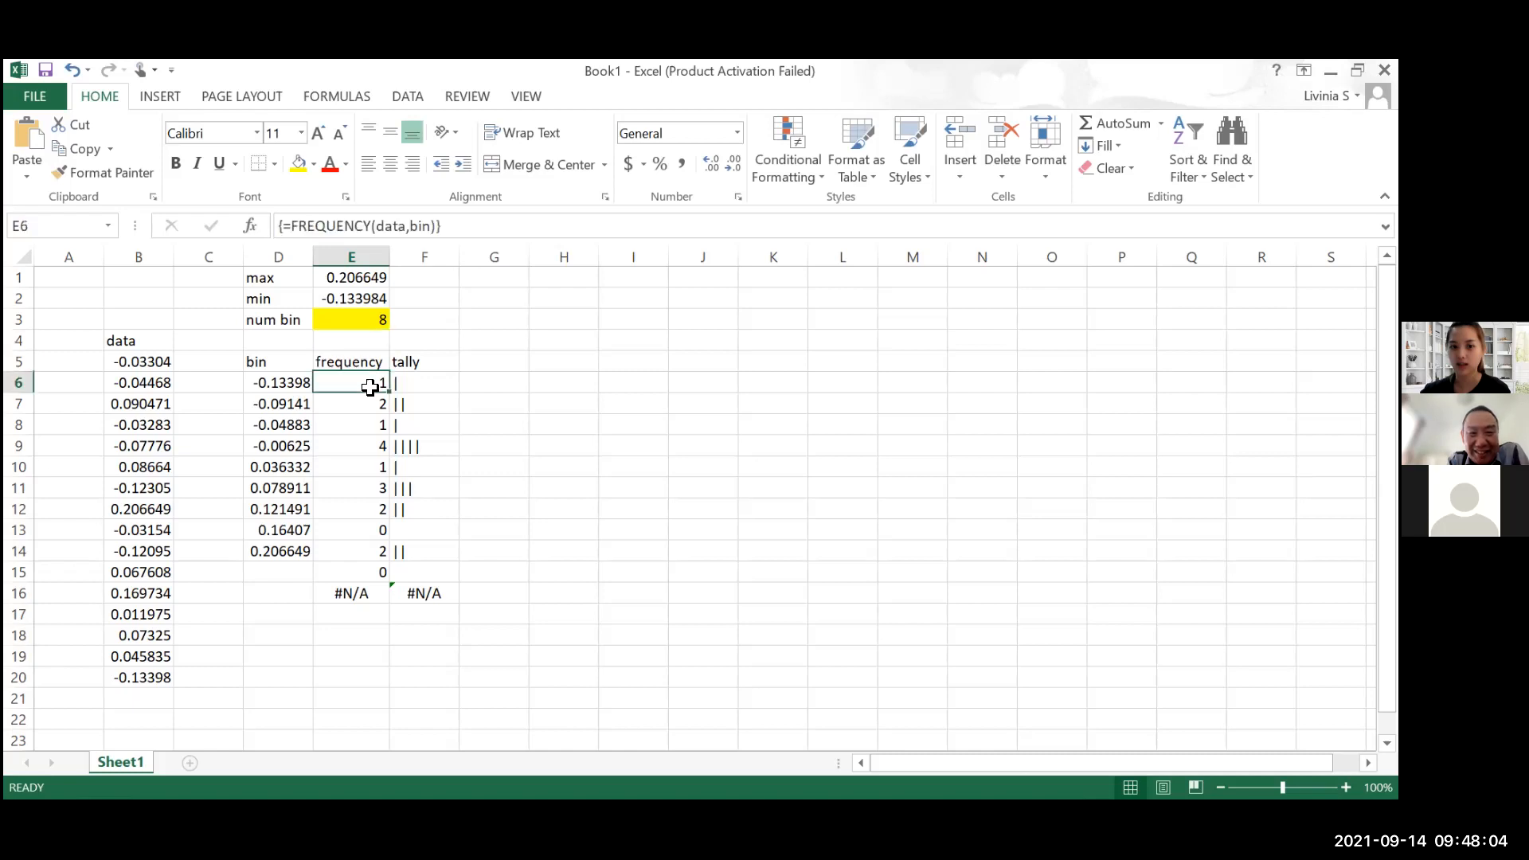
{"action": "left_click", "coordinate": [281, 226]}
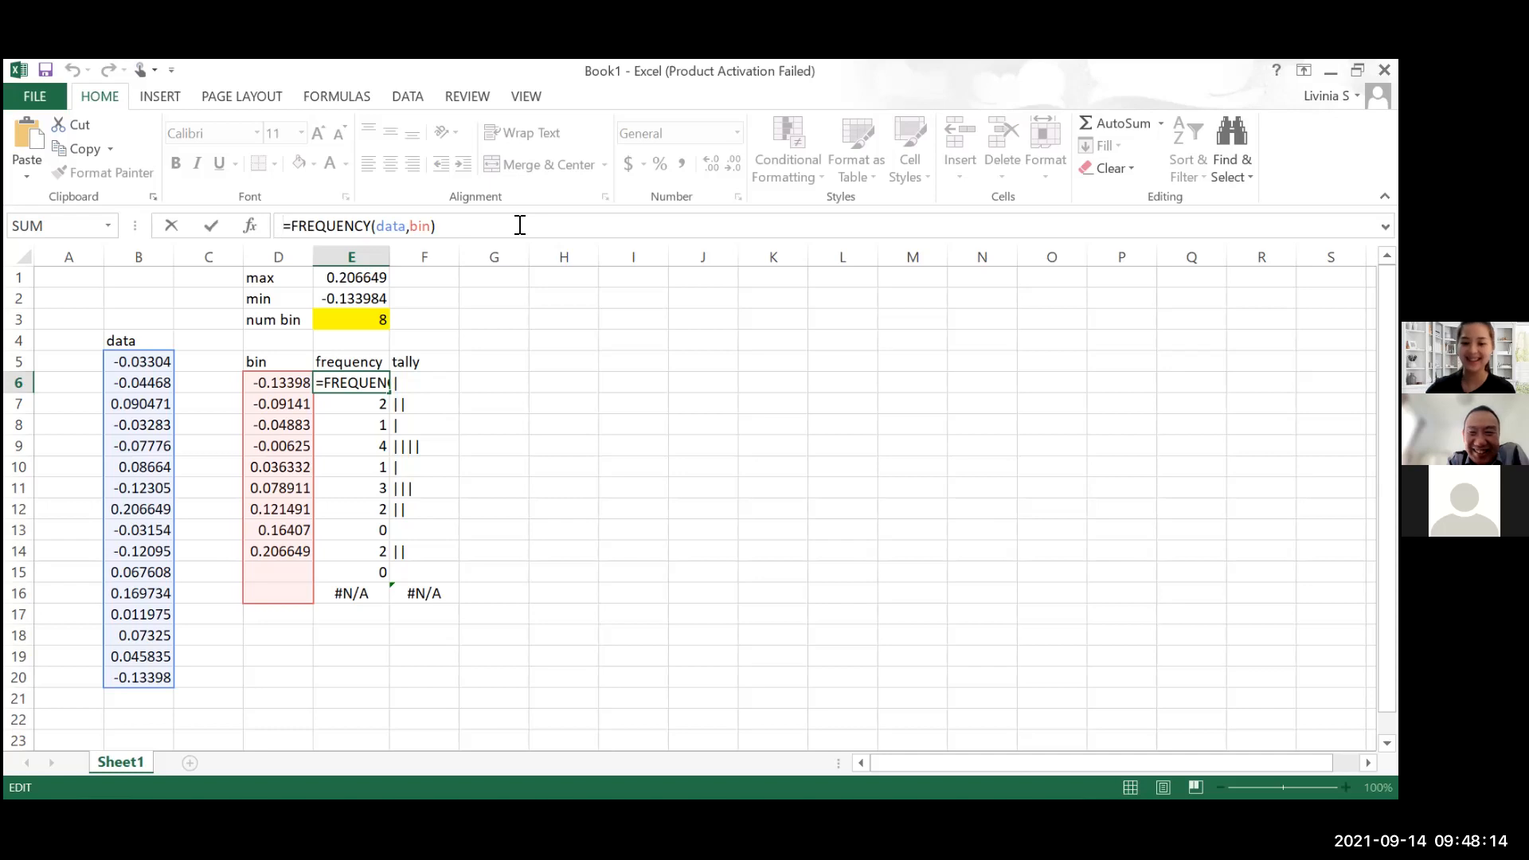
{"action": "type", "text": "if"}
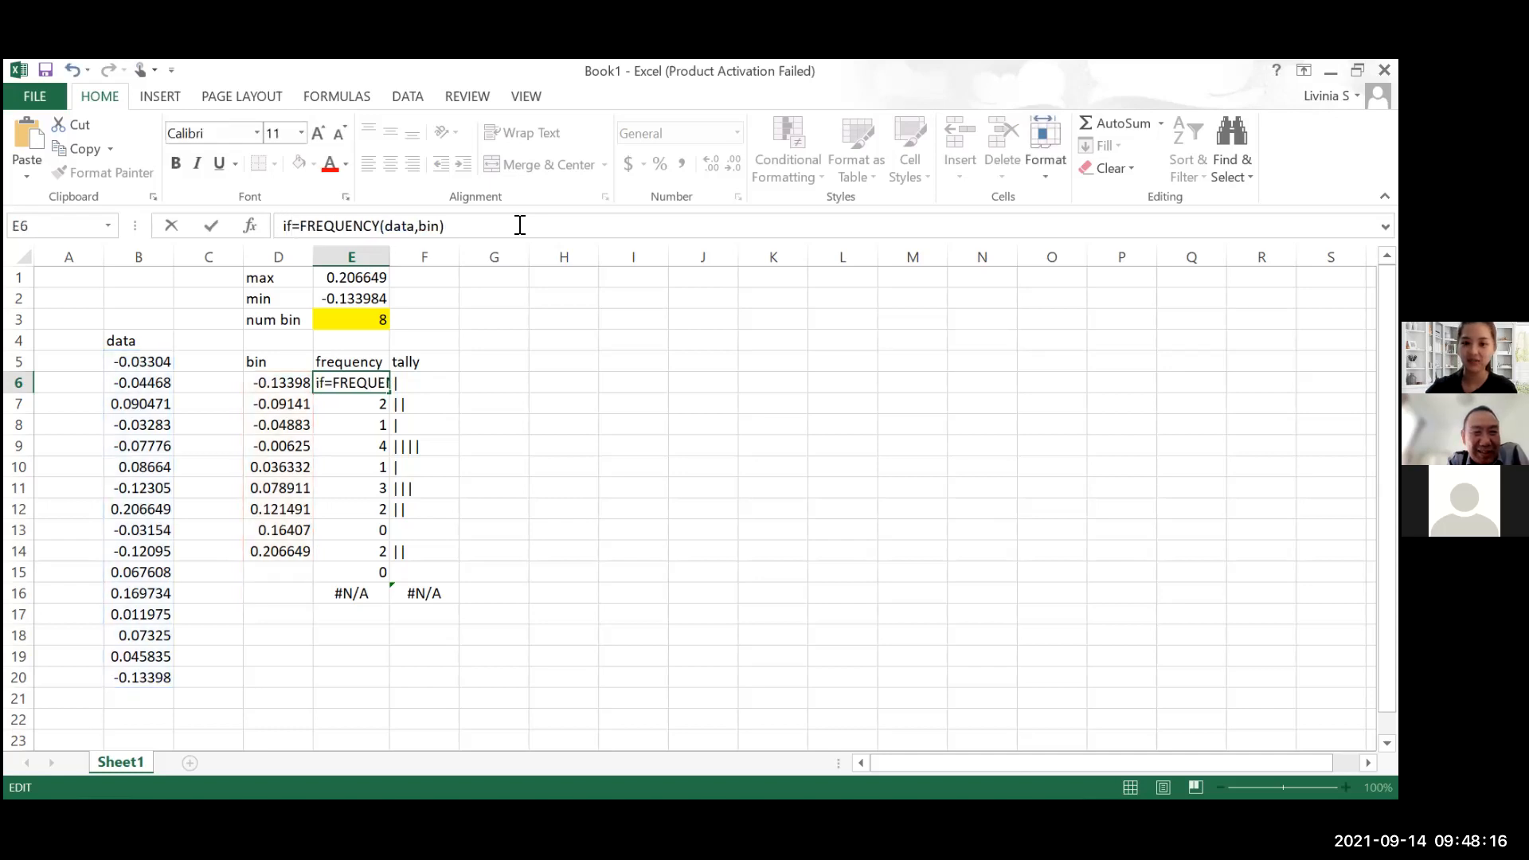
{"action": "key", "text": "BackSpace"}
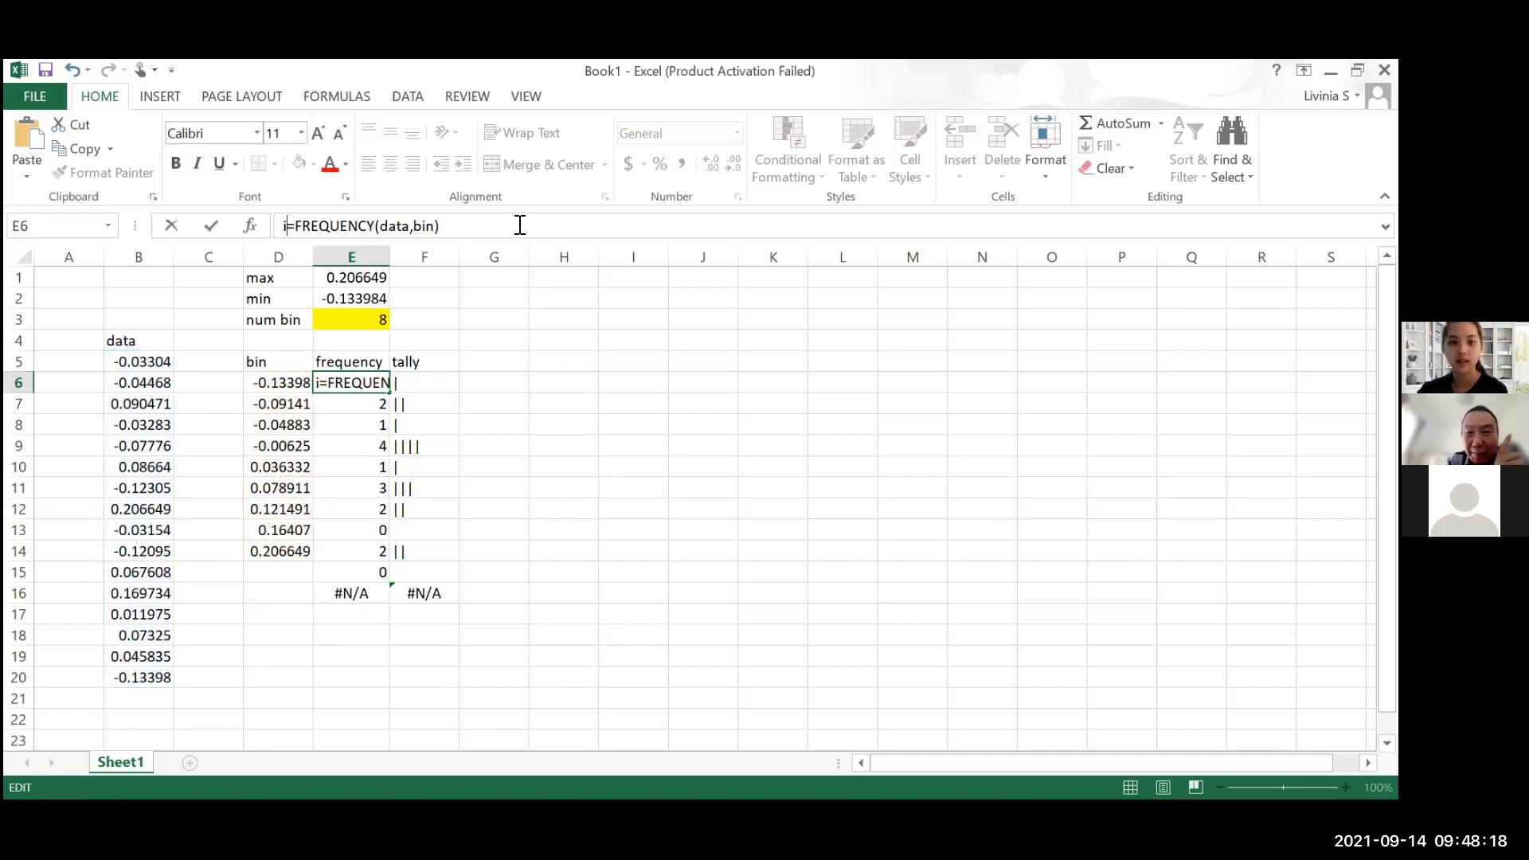
{"action": "key", "text": "BackSpace"}
{"action": "key", "text": "Right"}
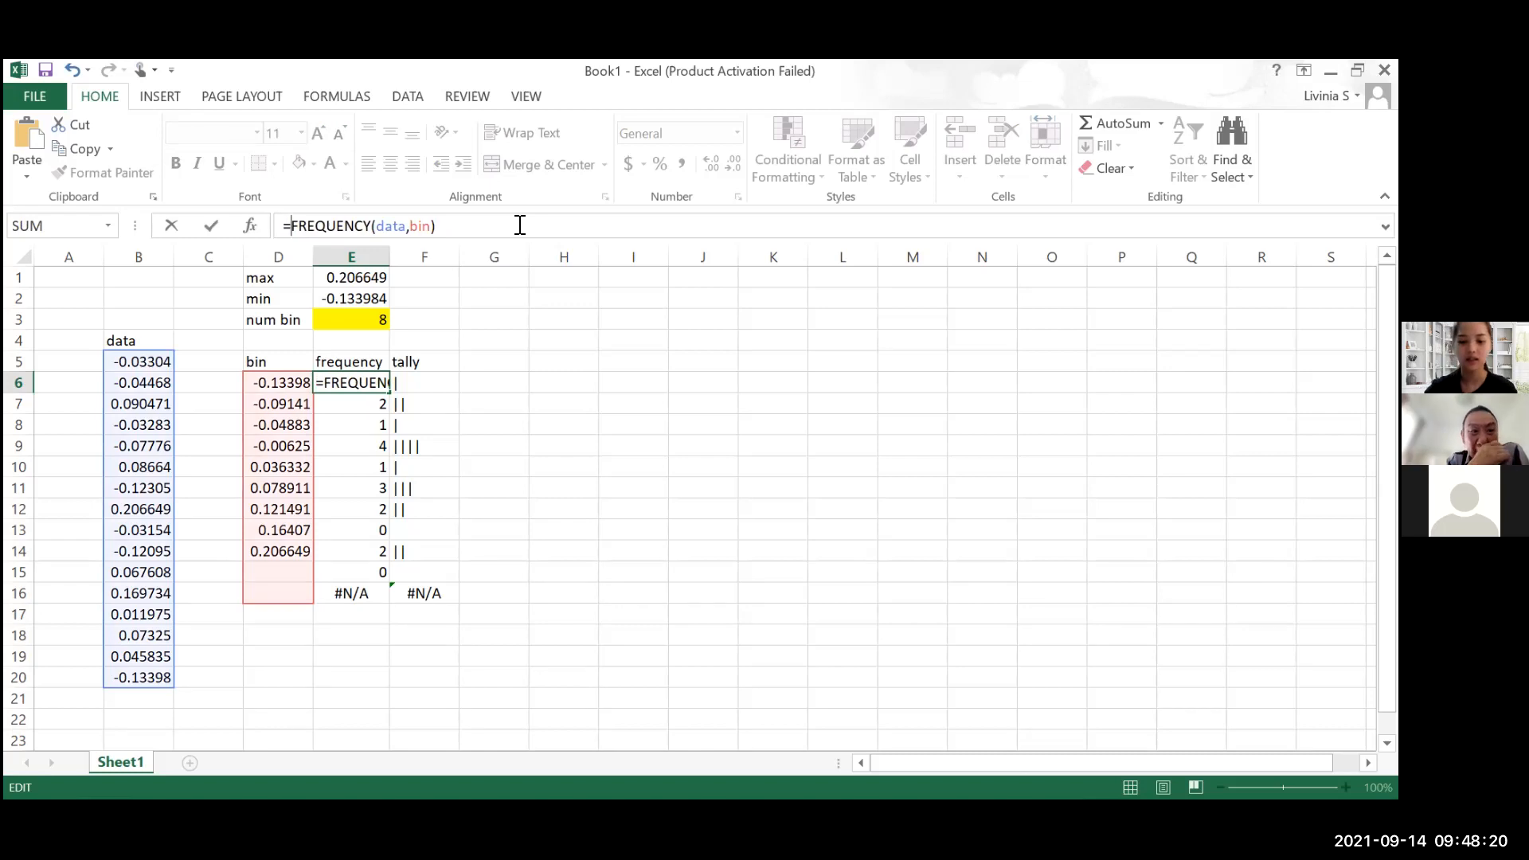
{"action": "type", "text": "if"}
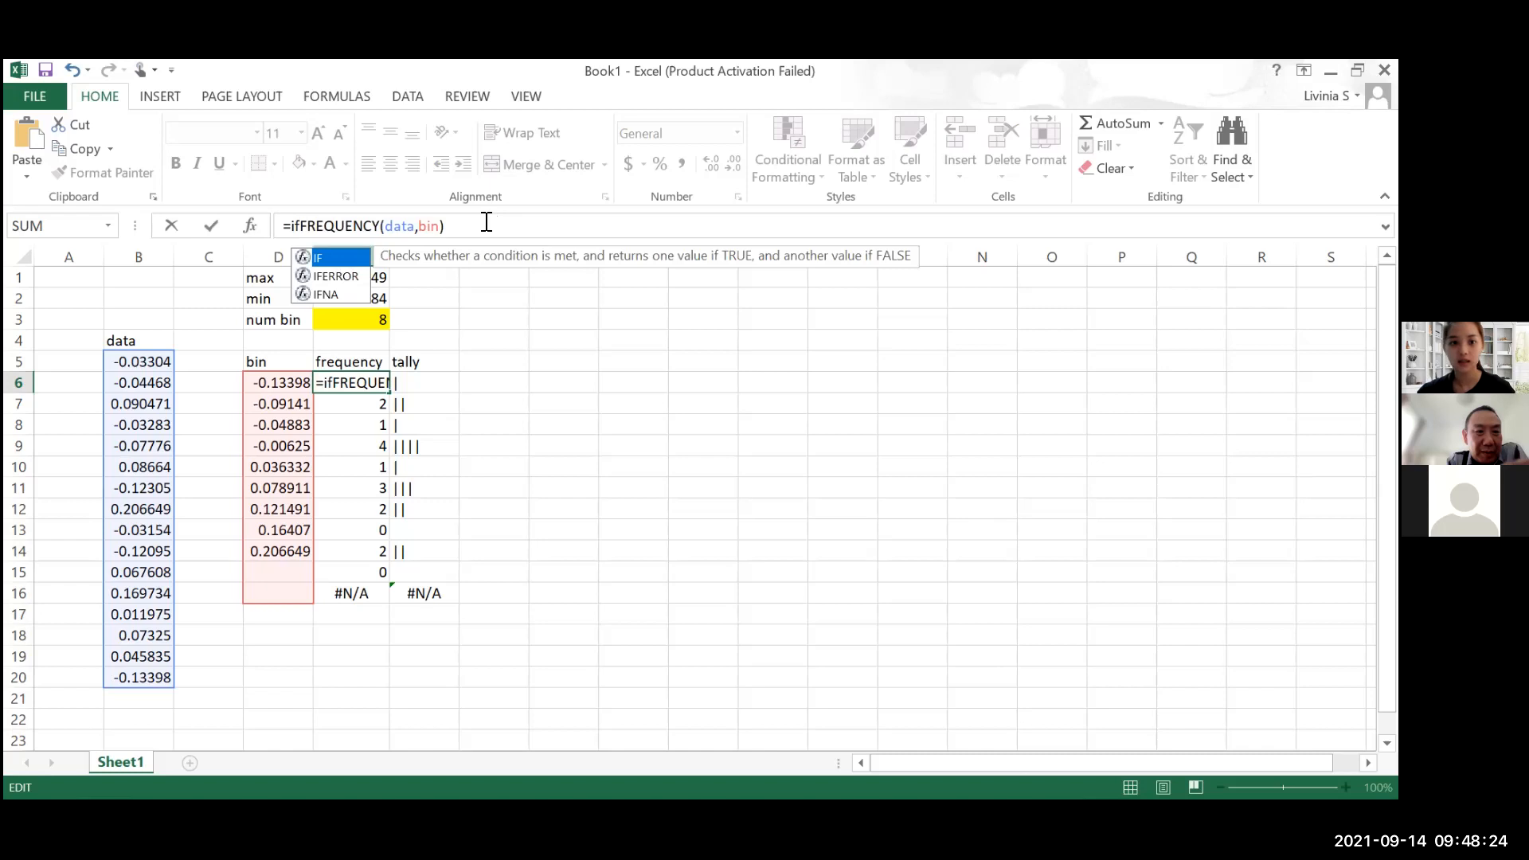
{"action": "key", "text": "Tab"}
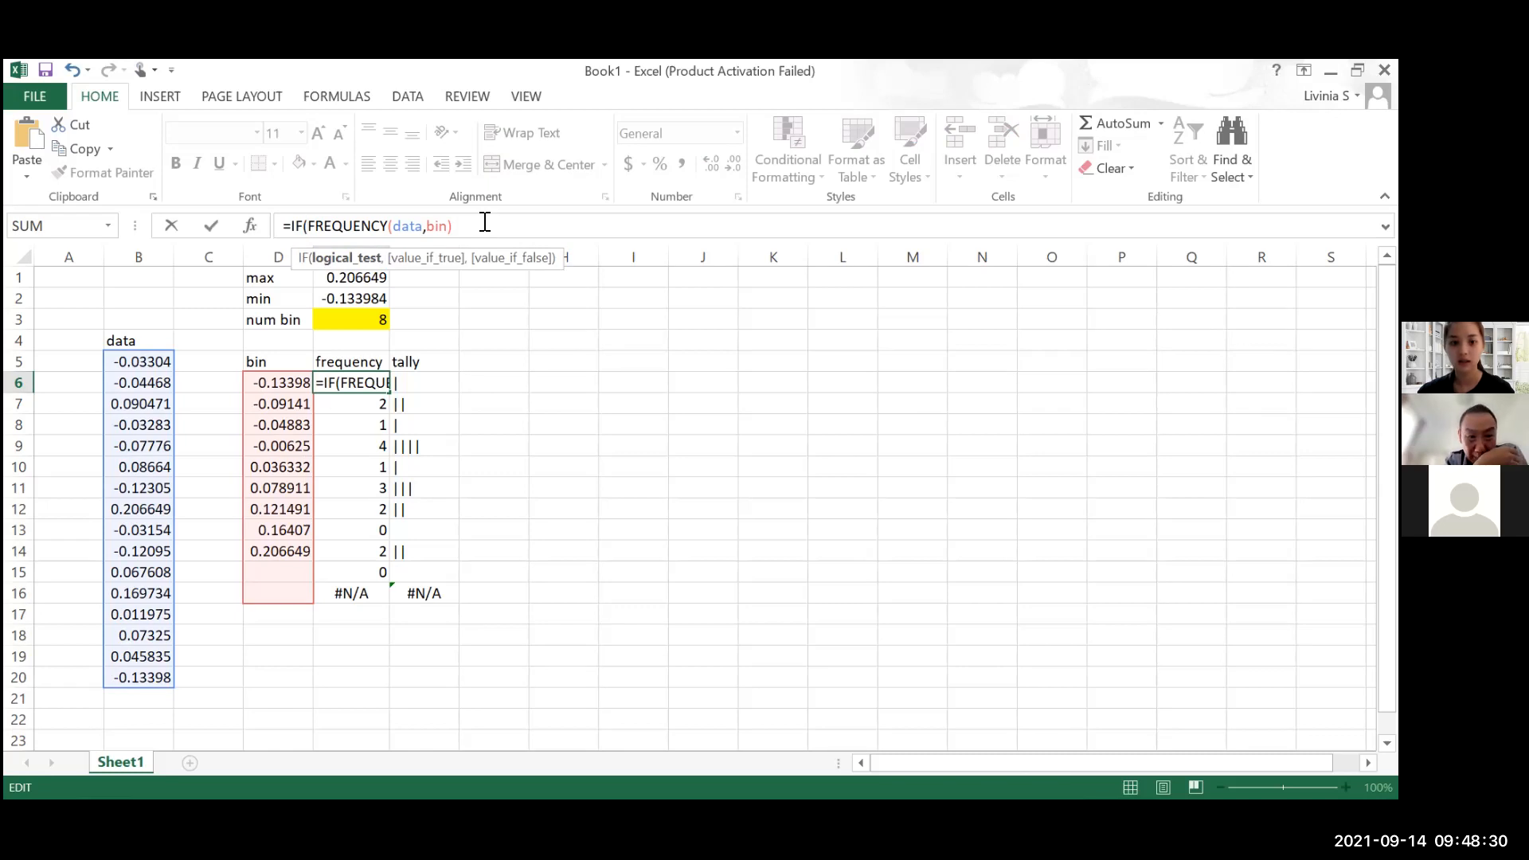
{"action": "left_click", "coordinate": [285, 384]}
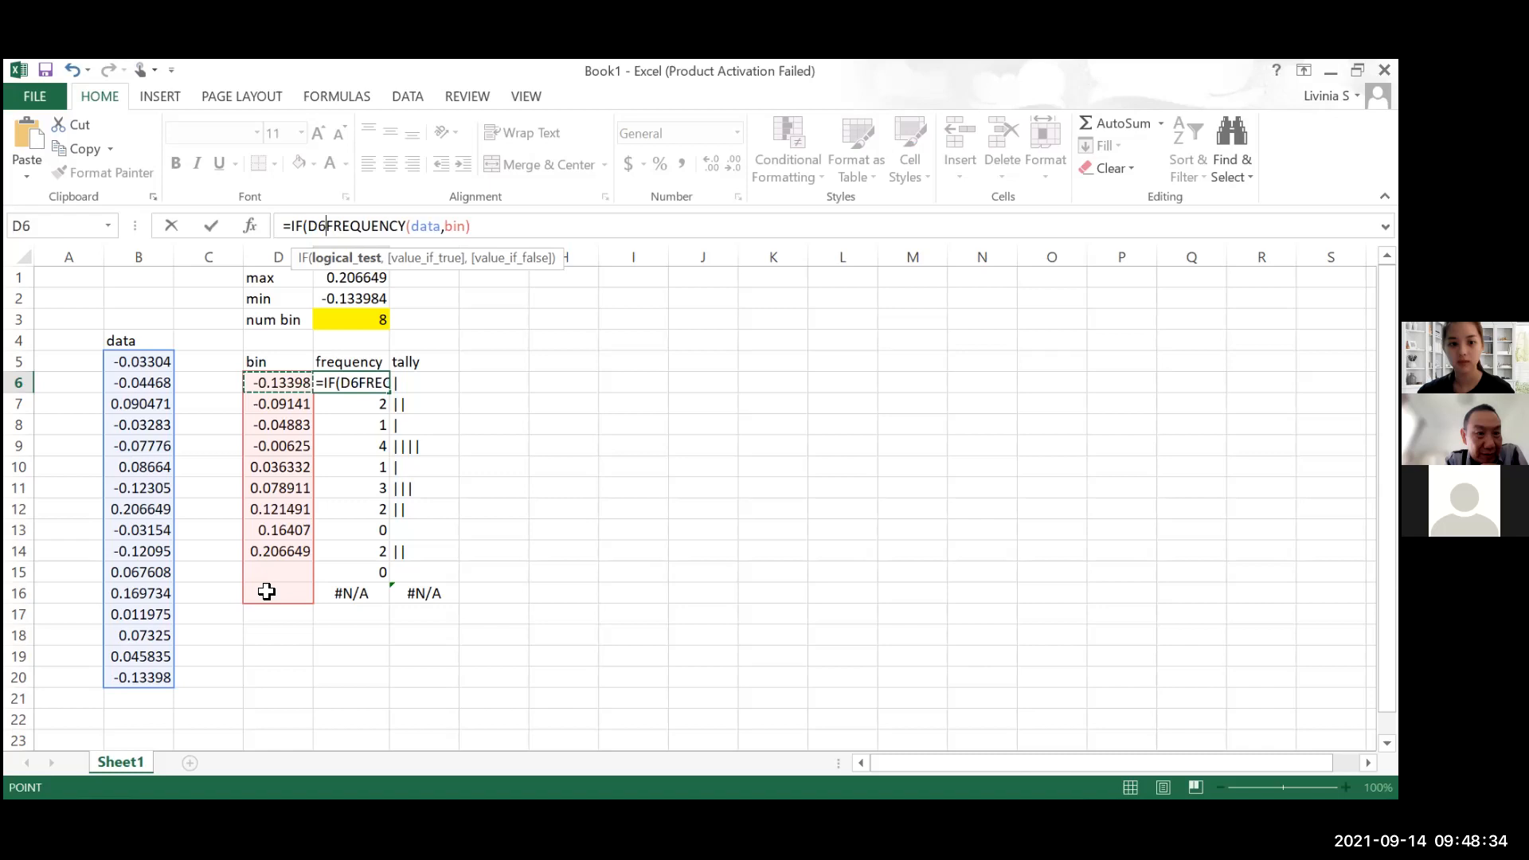
{"action": "left_click_drag", "start_coordinate": [285, 384], "coordinate": [266, 590]}
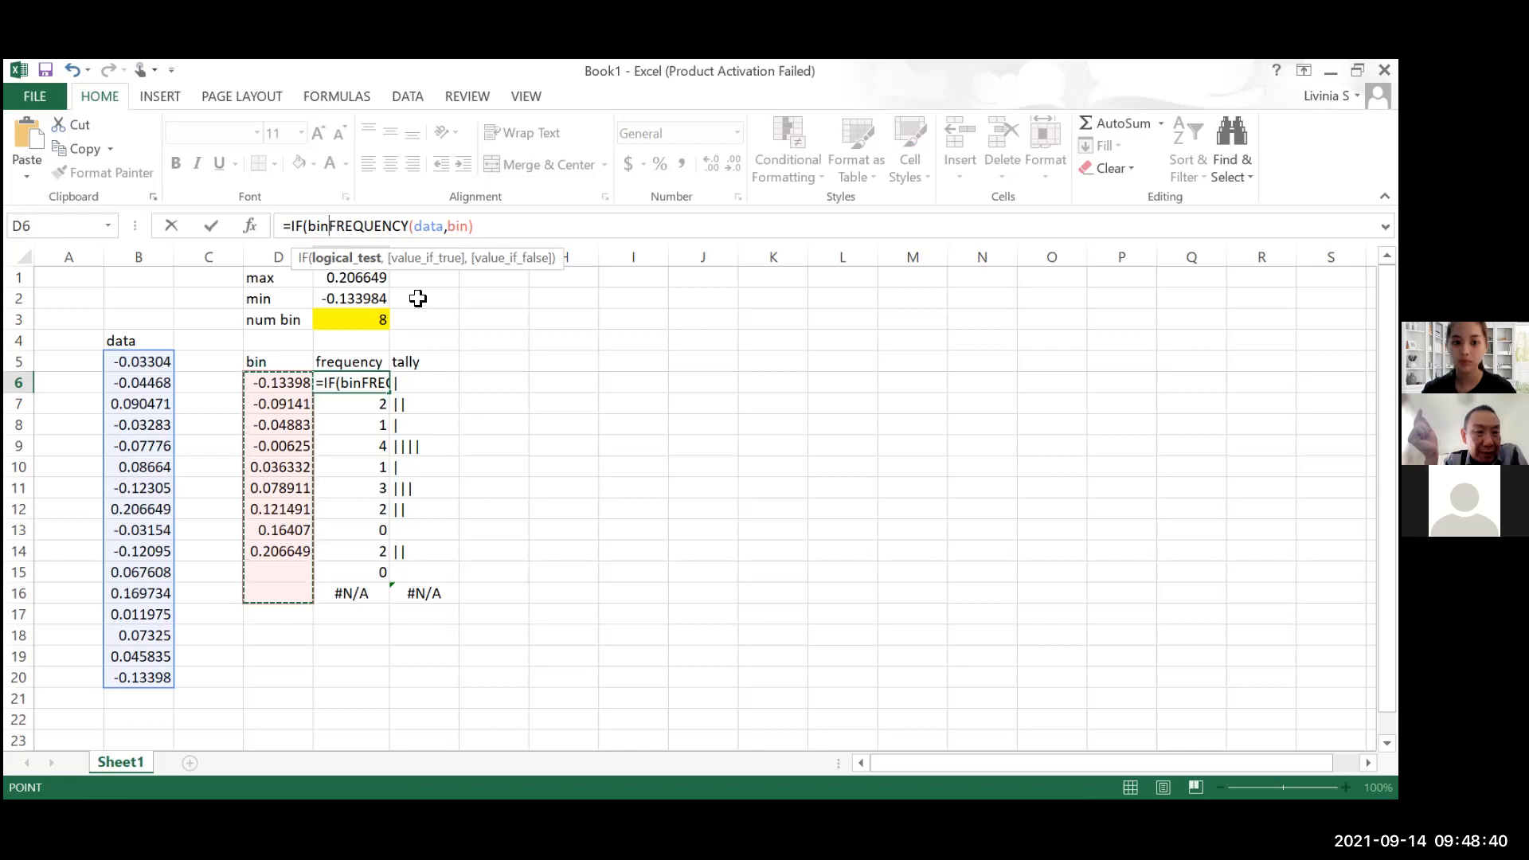
{"action": "left_click", "coordinate": [329, 227]}
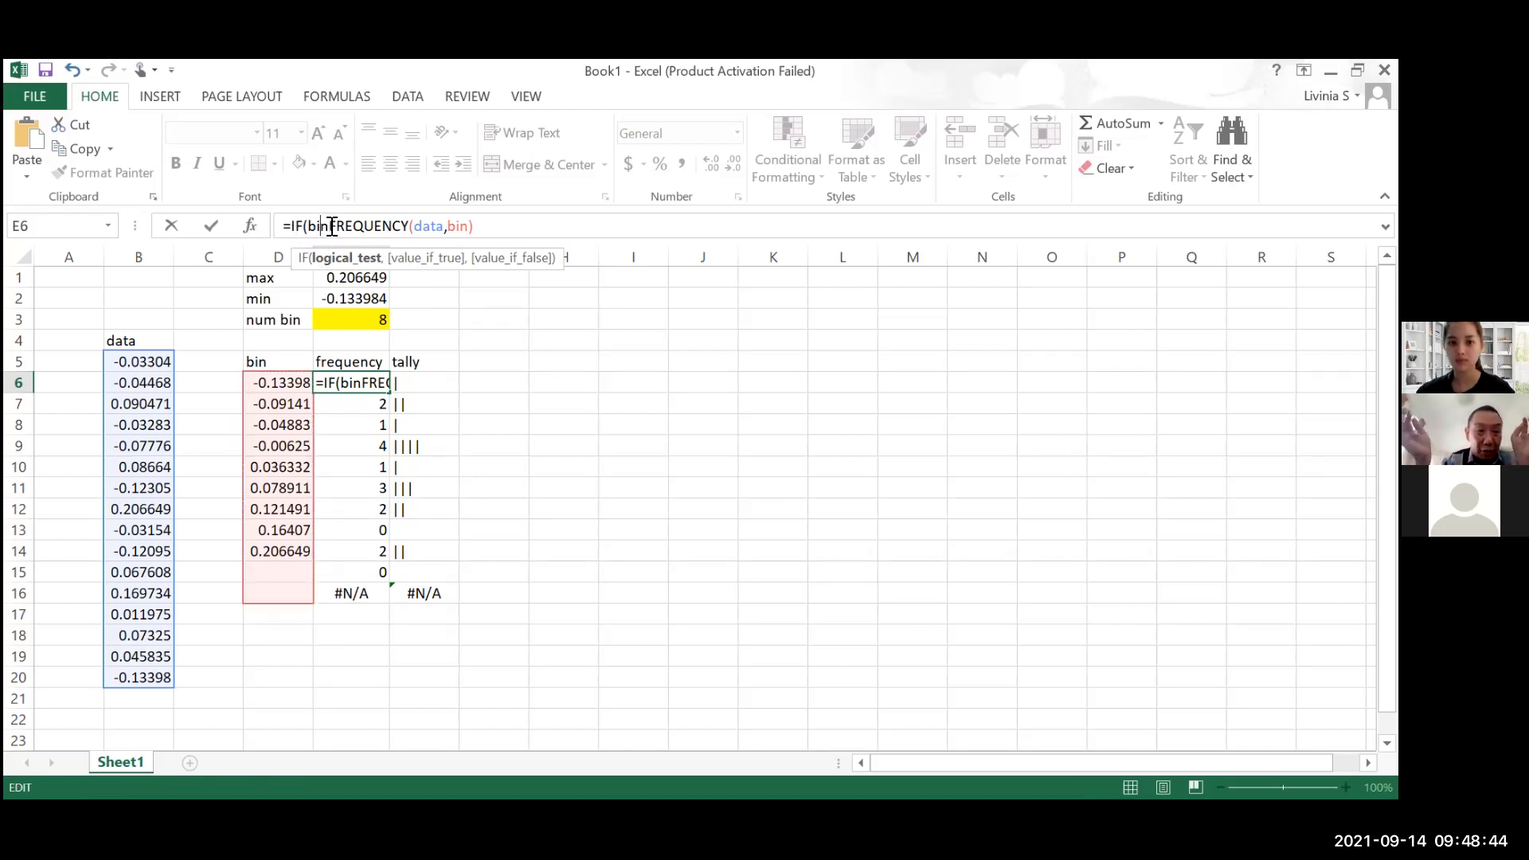
{"action": "left_click_drag", "start_coordinate": [308, 226], "coordinate": [329, 226]}
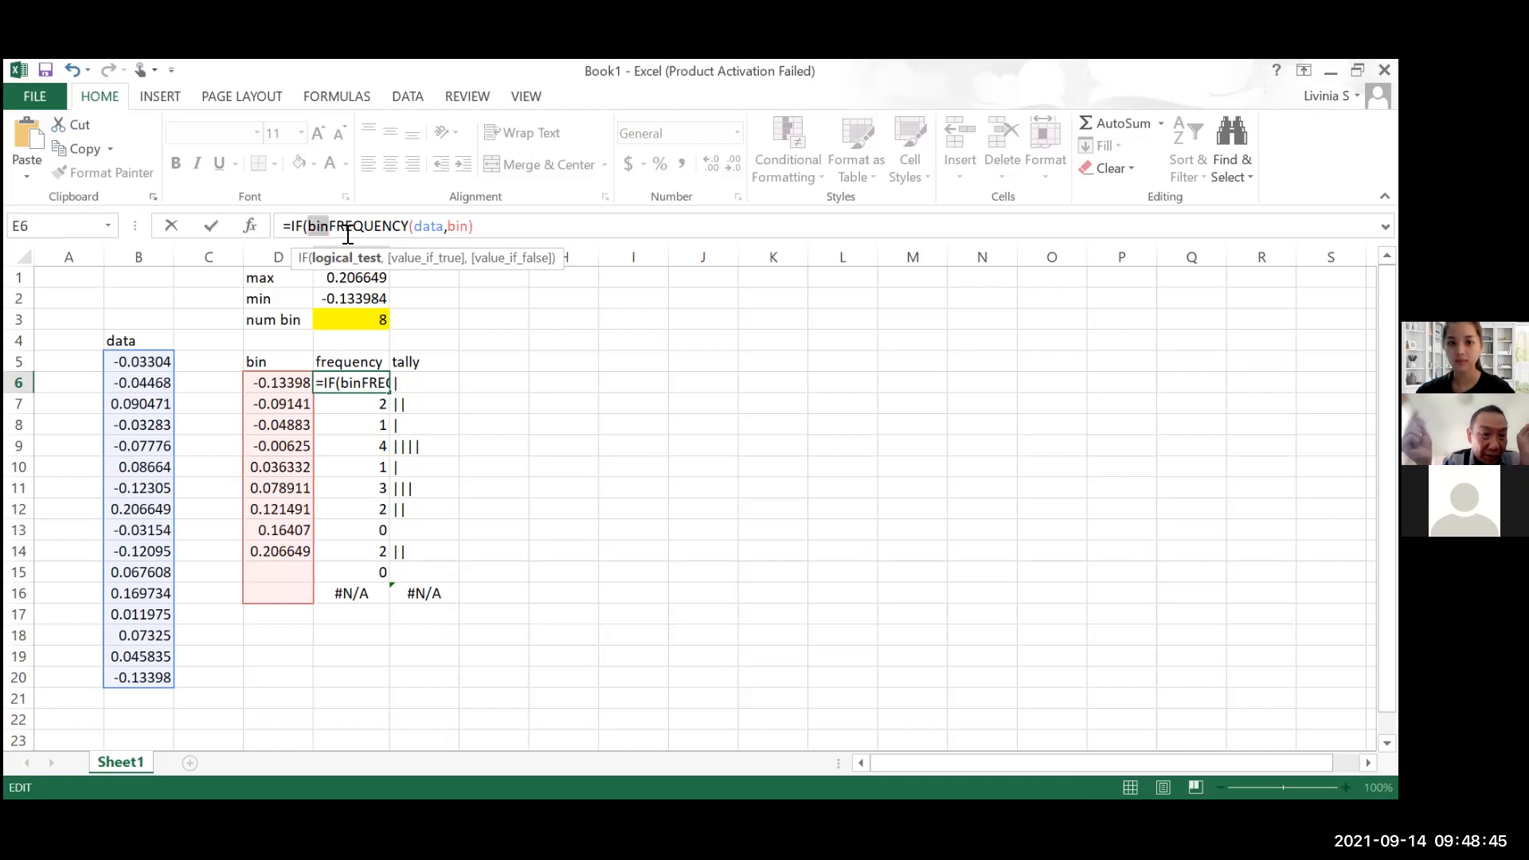
{"action": "key", "text": "BackSpace"}
{"action": "left_click", "coordinate": [466, 227]}
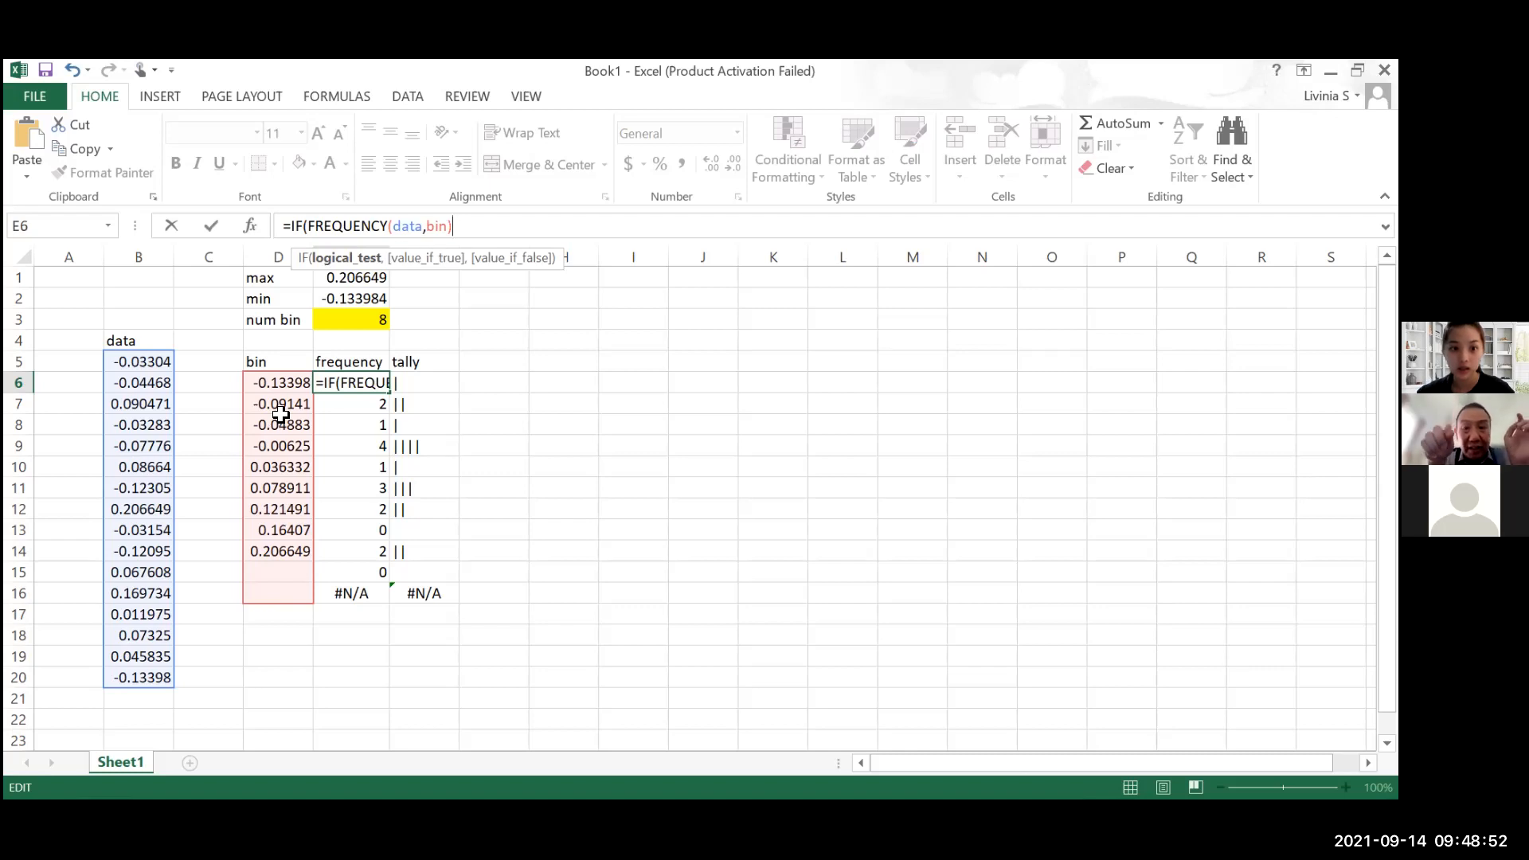
{"action": "key", "text": "Return"}
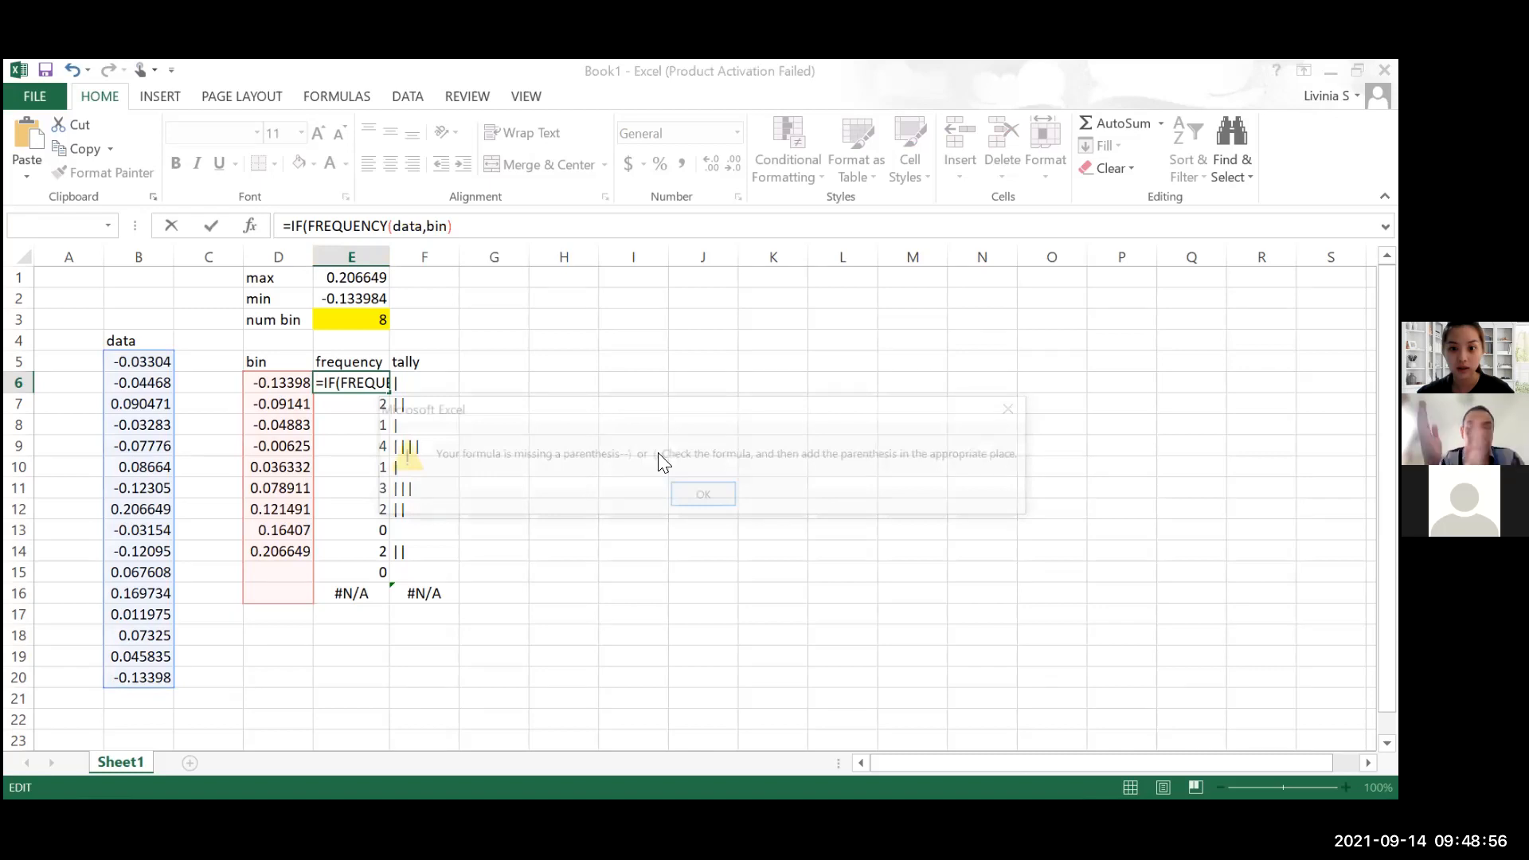
{"action": "left_click", "coordinate": [712, 494]}
Insert D6="" as the logical test of the IF function in E6, separated from FREQUENCY by a comma
{"action": "key", "text": "Left"}
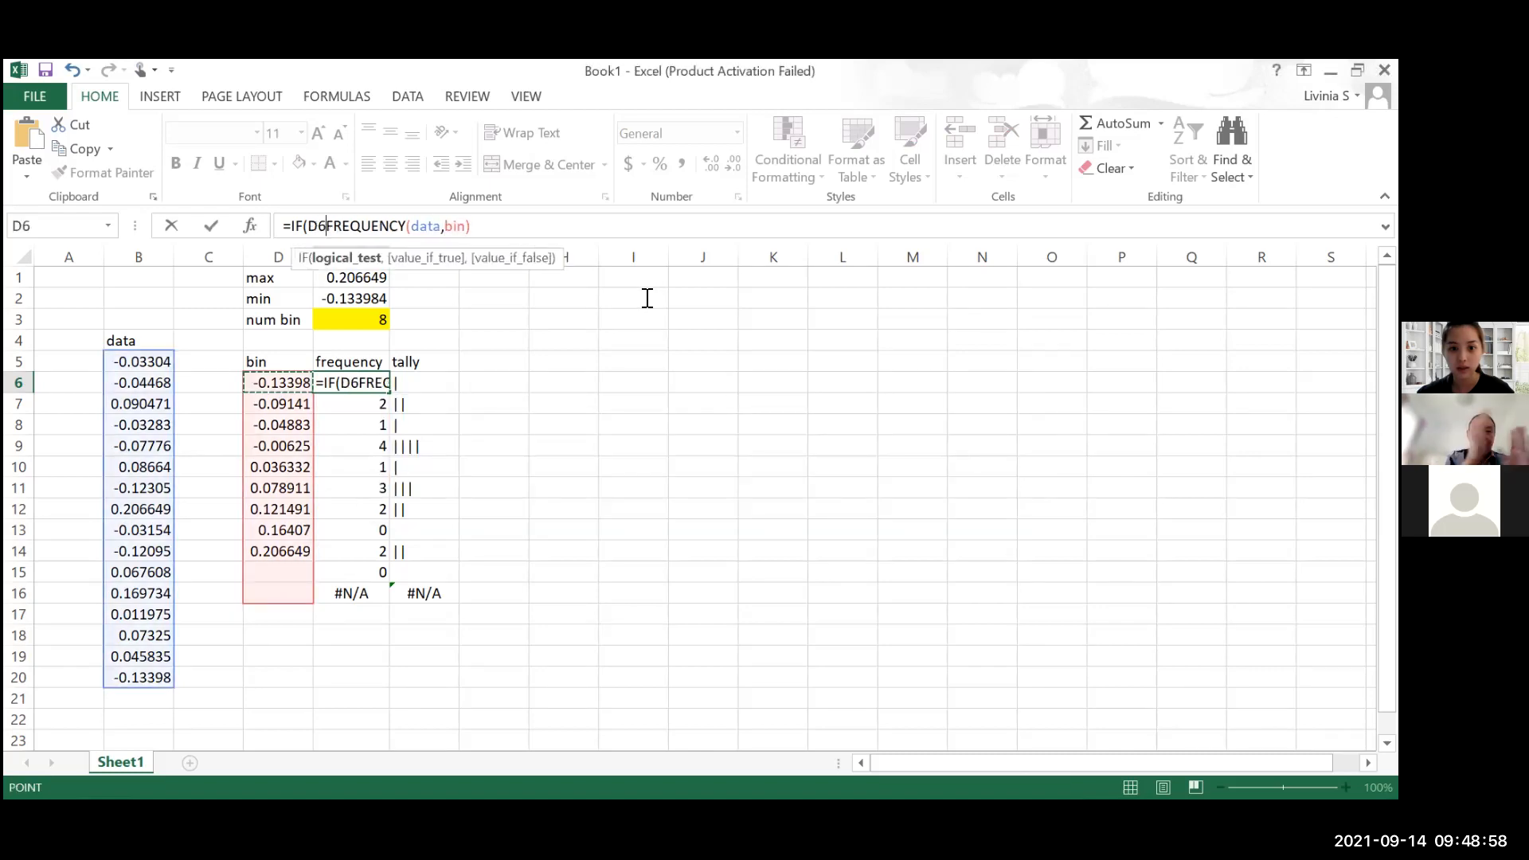
{"action": "type", "text": ","}
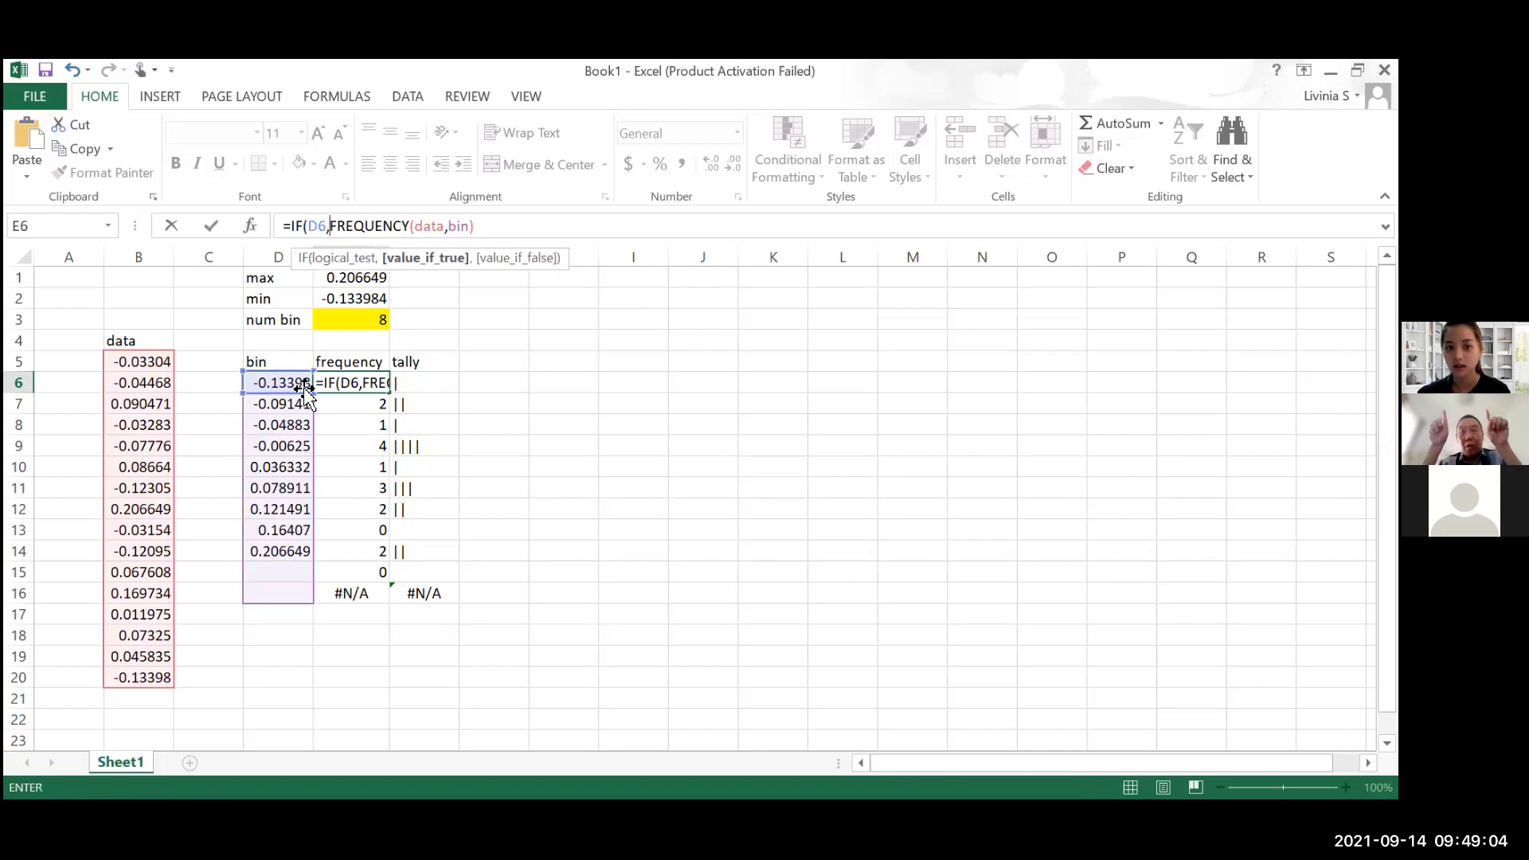
{"action": "left_click", "coordinate": [328, 231]}
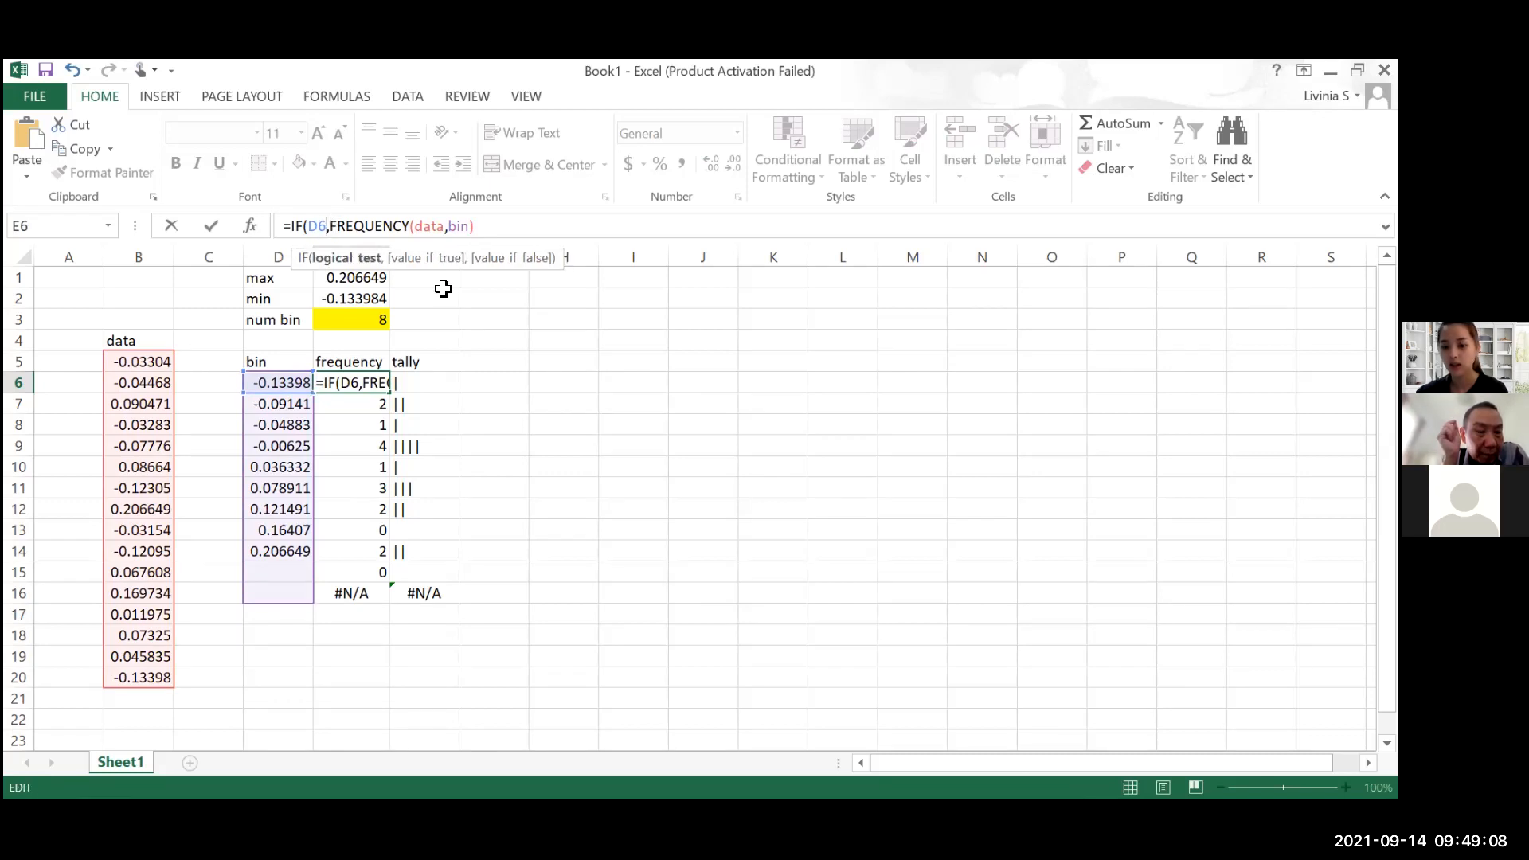
{"action": "type", "text": "=\"\""}
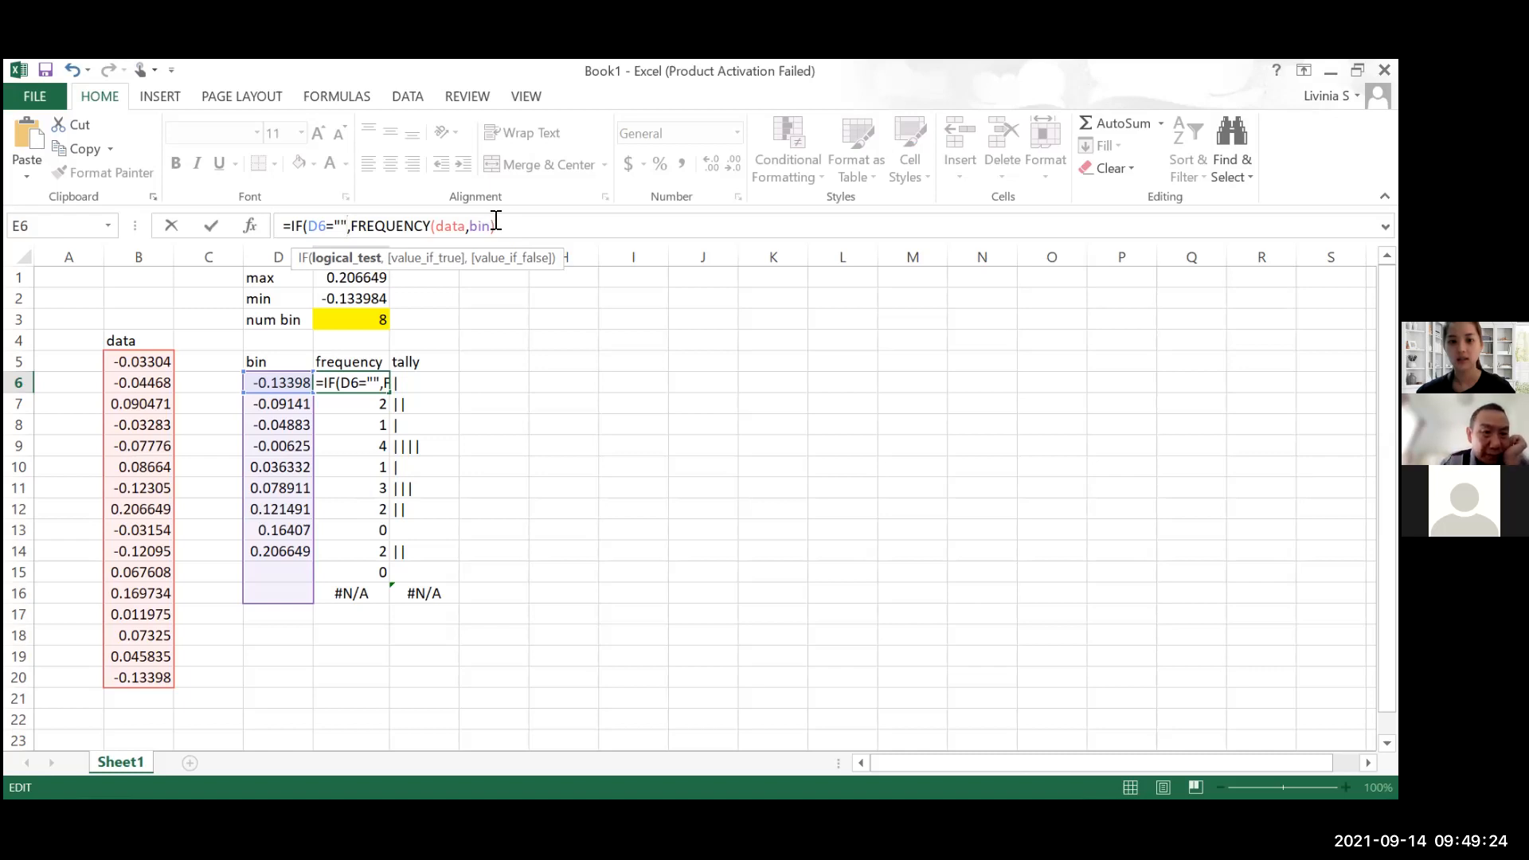
Complete E6 as the array formula =IF(D6="","",FREQUENCY(data,bin)), returning an empty string when the bin is blank
{"action": "left_click_drag", "start_coordinate": [495, 226], "coordinate": [392, 226]}
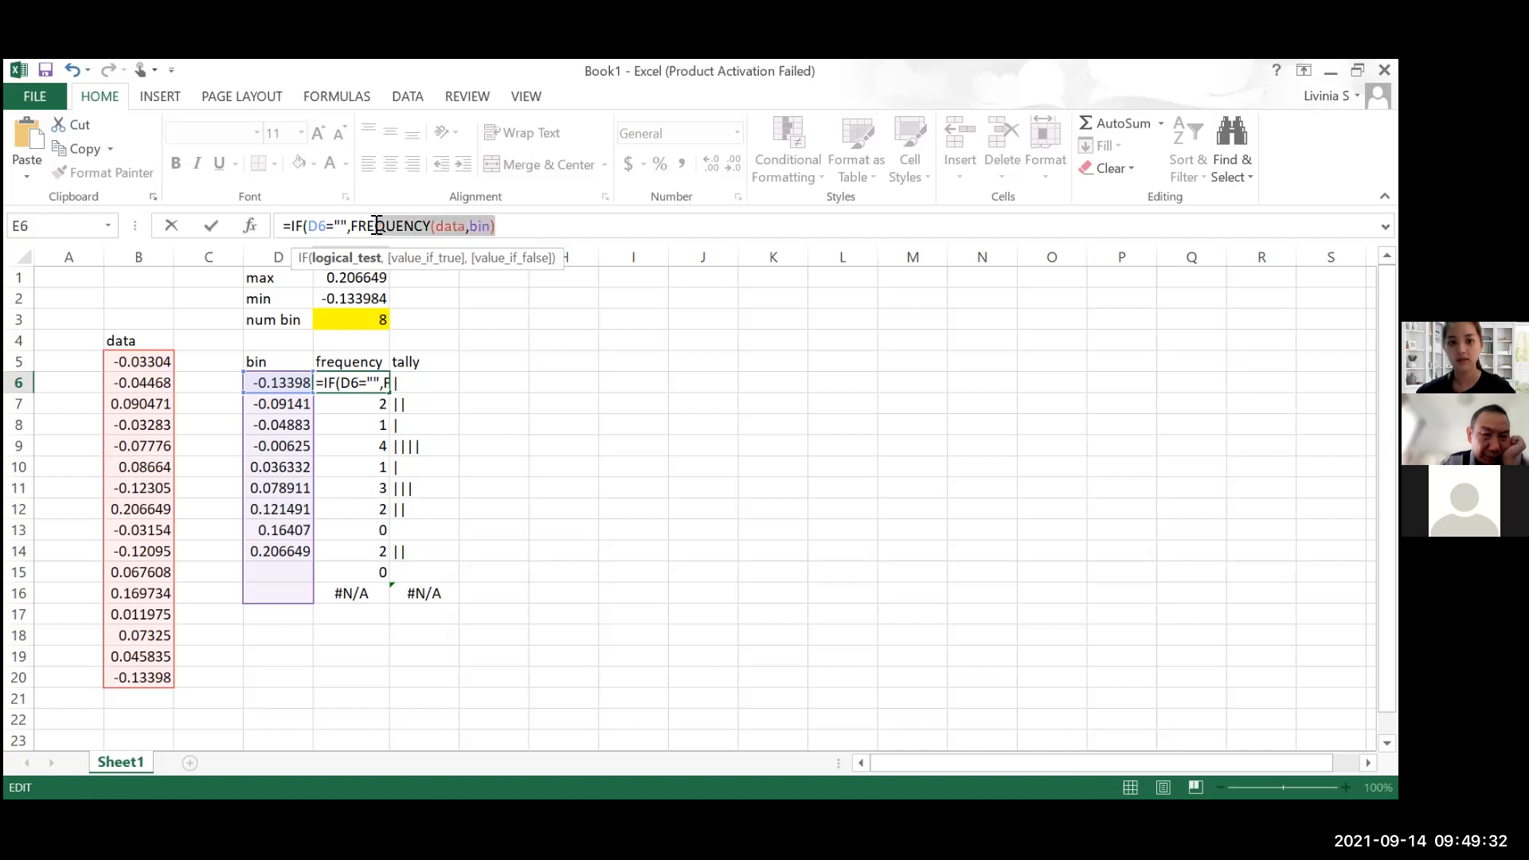
{"action": "left_click", "coordinate": [496, 227]}
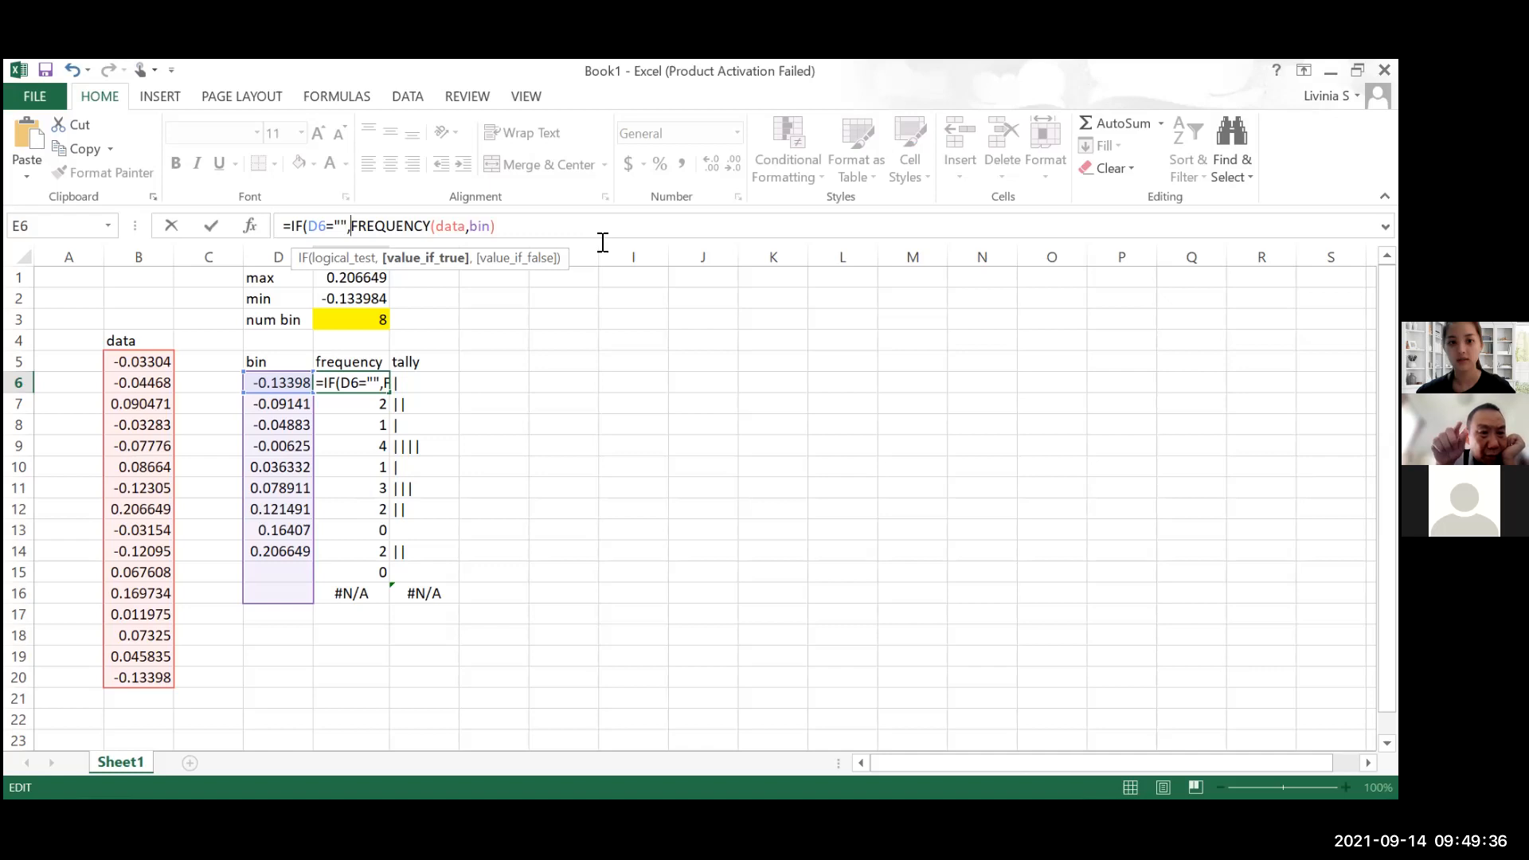
{"action": "type", "text": "\""}
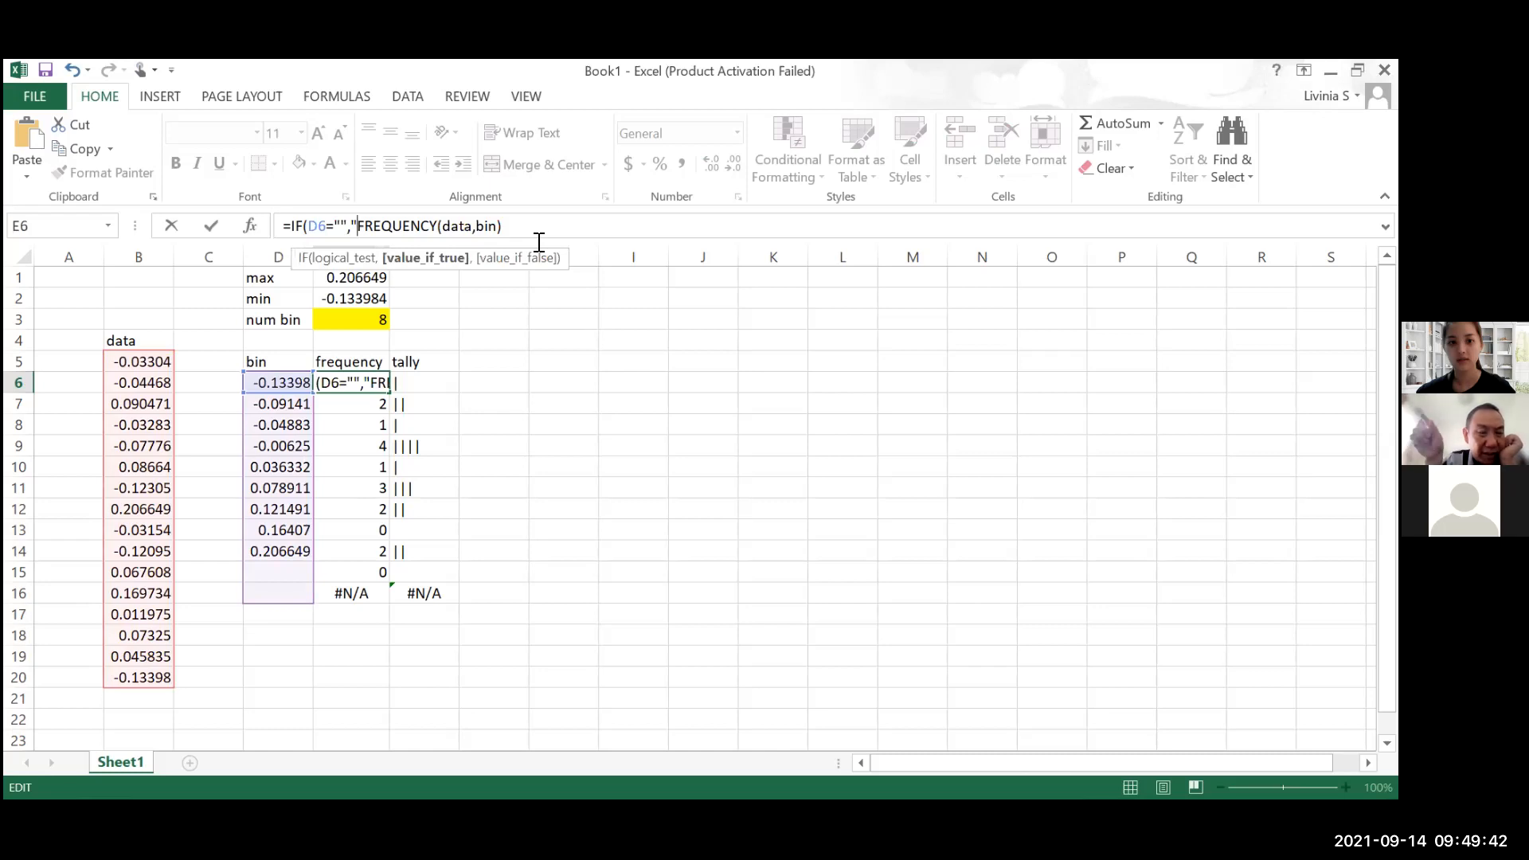
{"action": "type", "text": "\","}
{"action": "key", "text": "ctrl+shift+Return"}
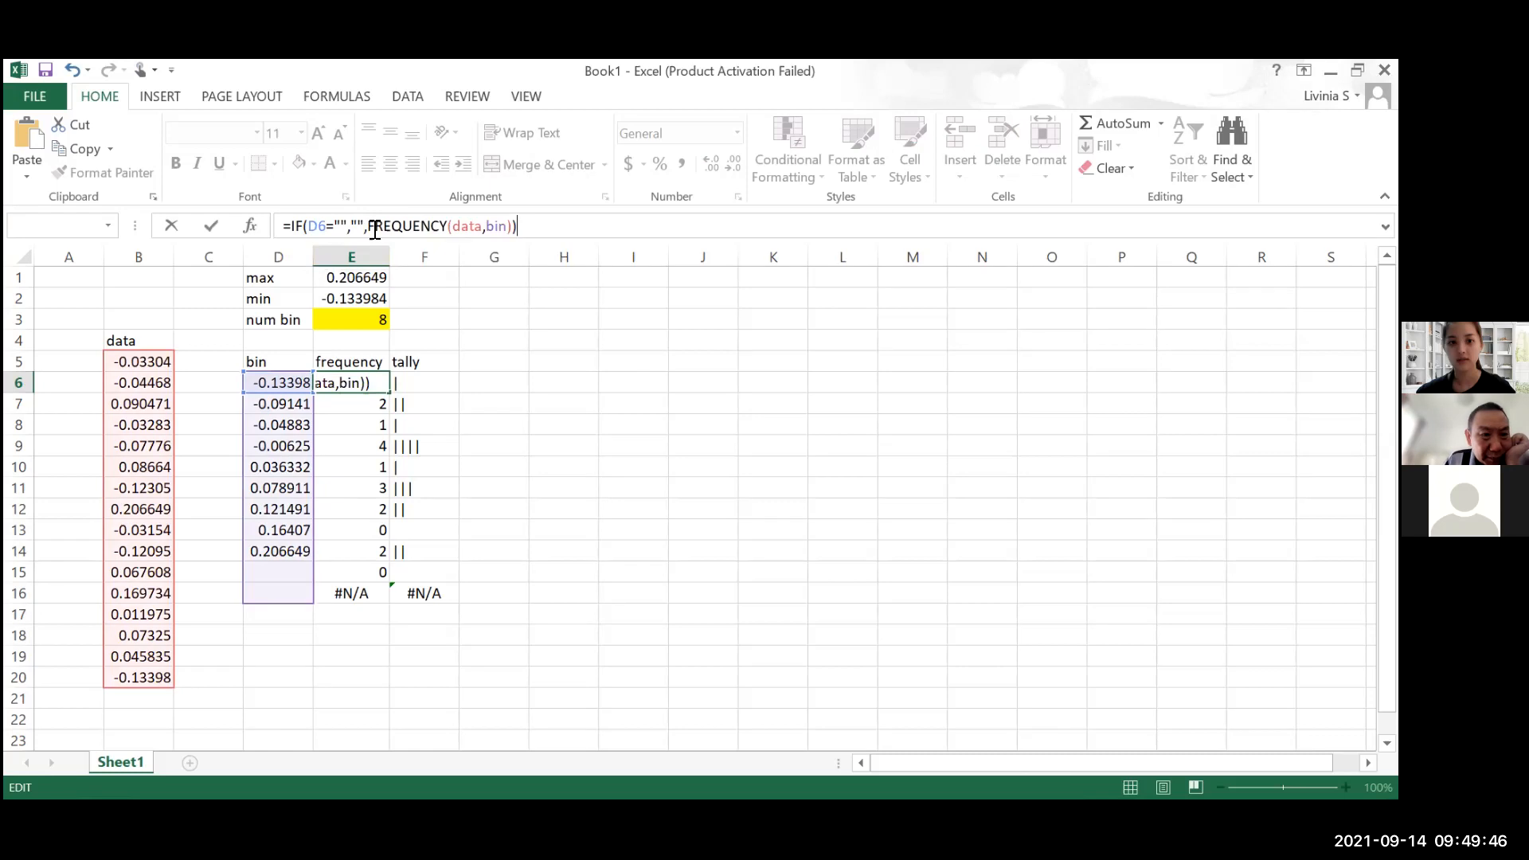
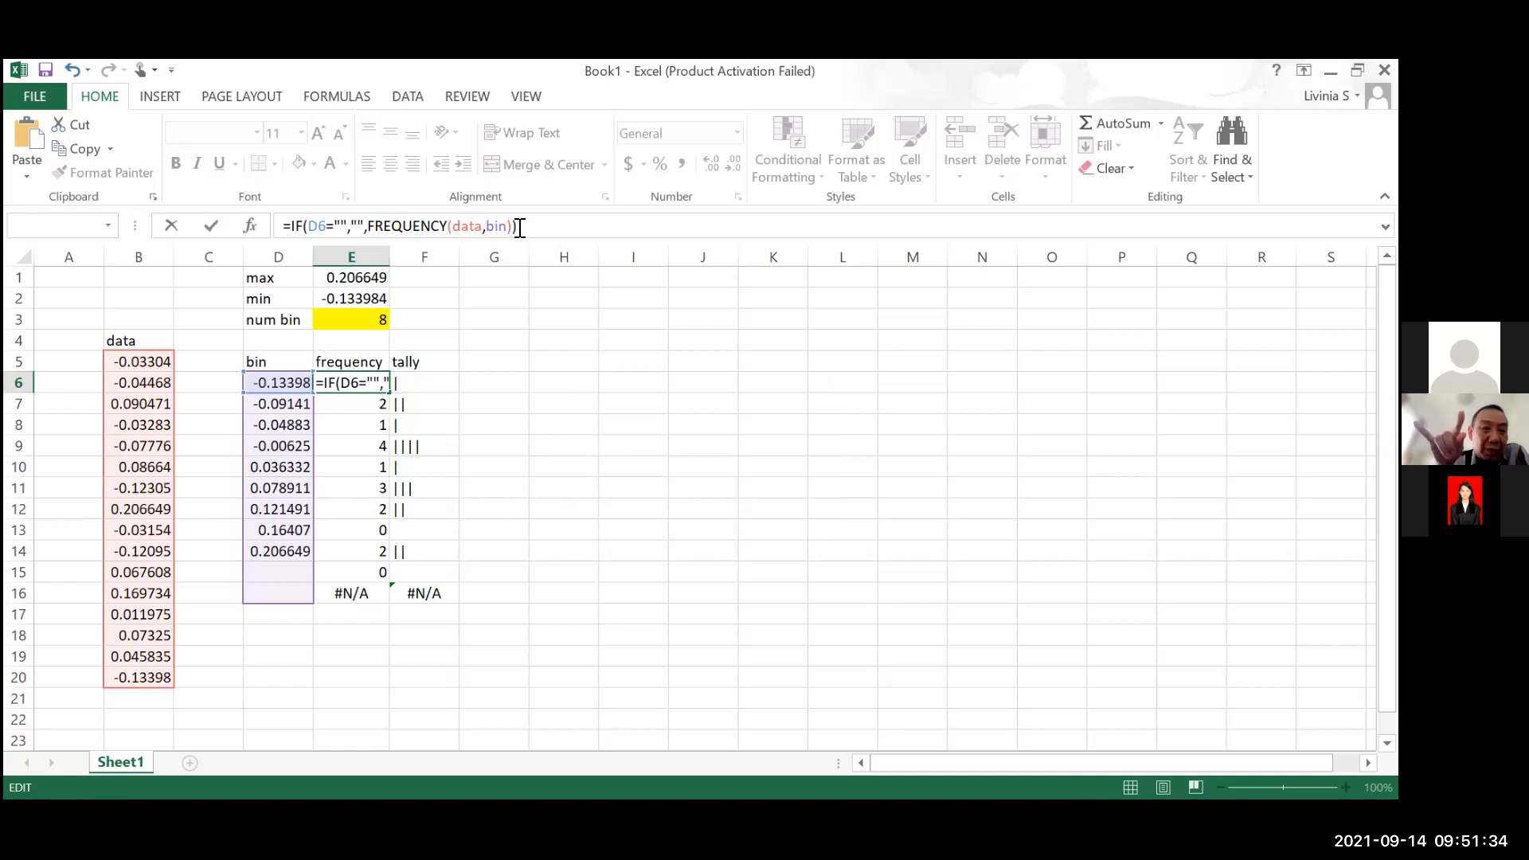
Copy the IF formula text from E6, leave the cell unchanged and clear the frequency array in E6:E16
{"action": "left_click", "coordinate": [275, 233], "text": "shift"}
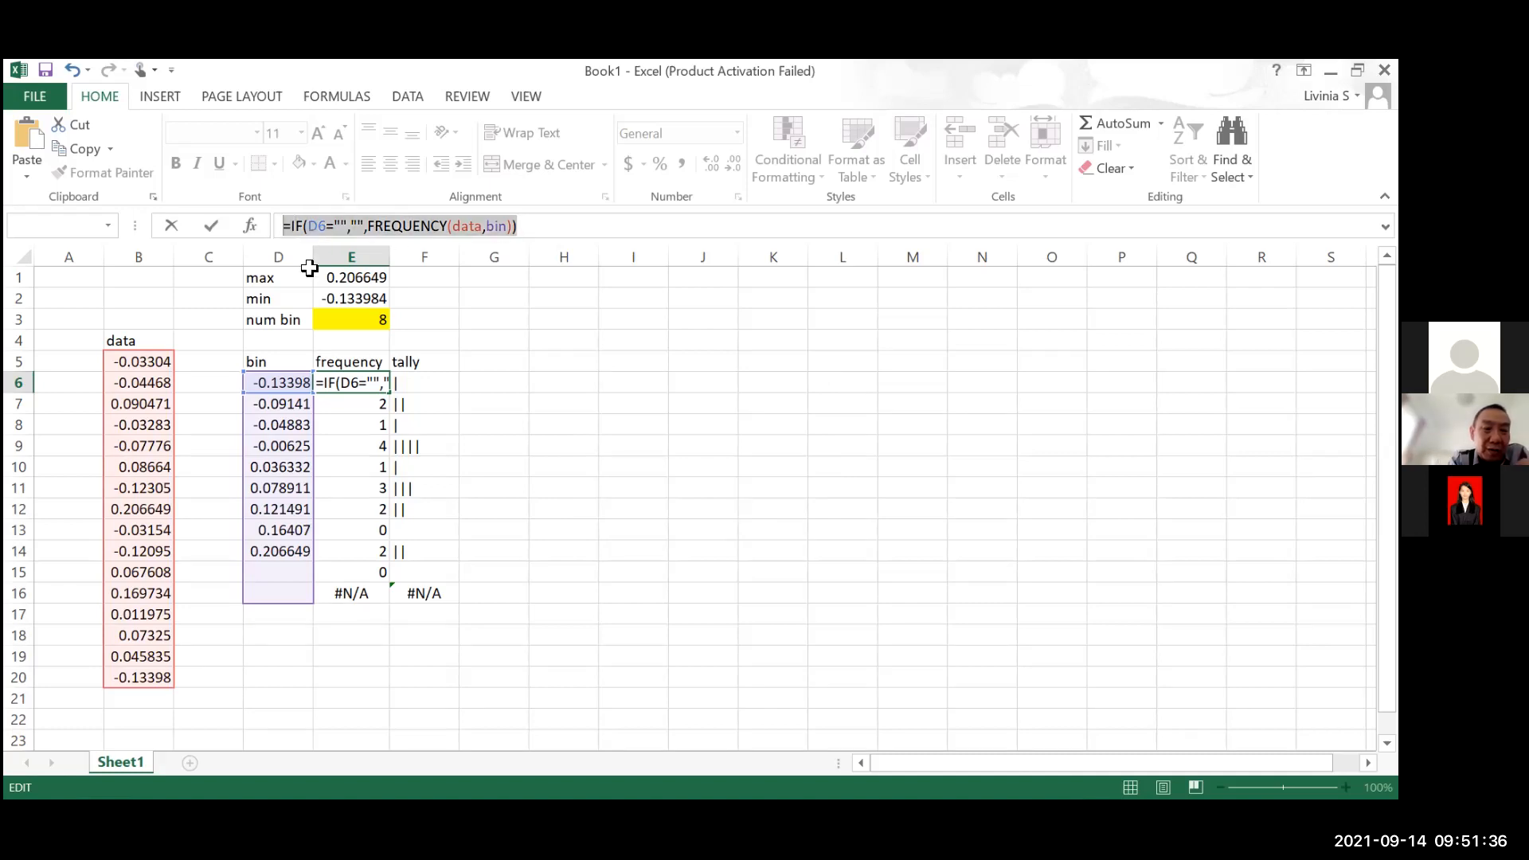
{"action": "key", "text": "ctrl+c"}
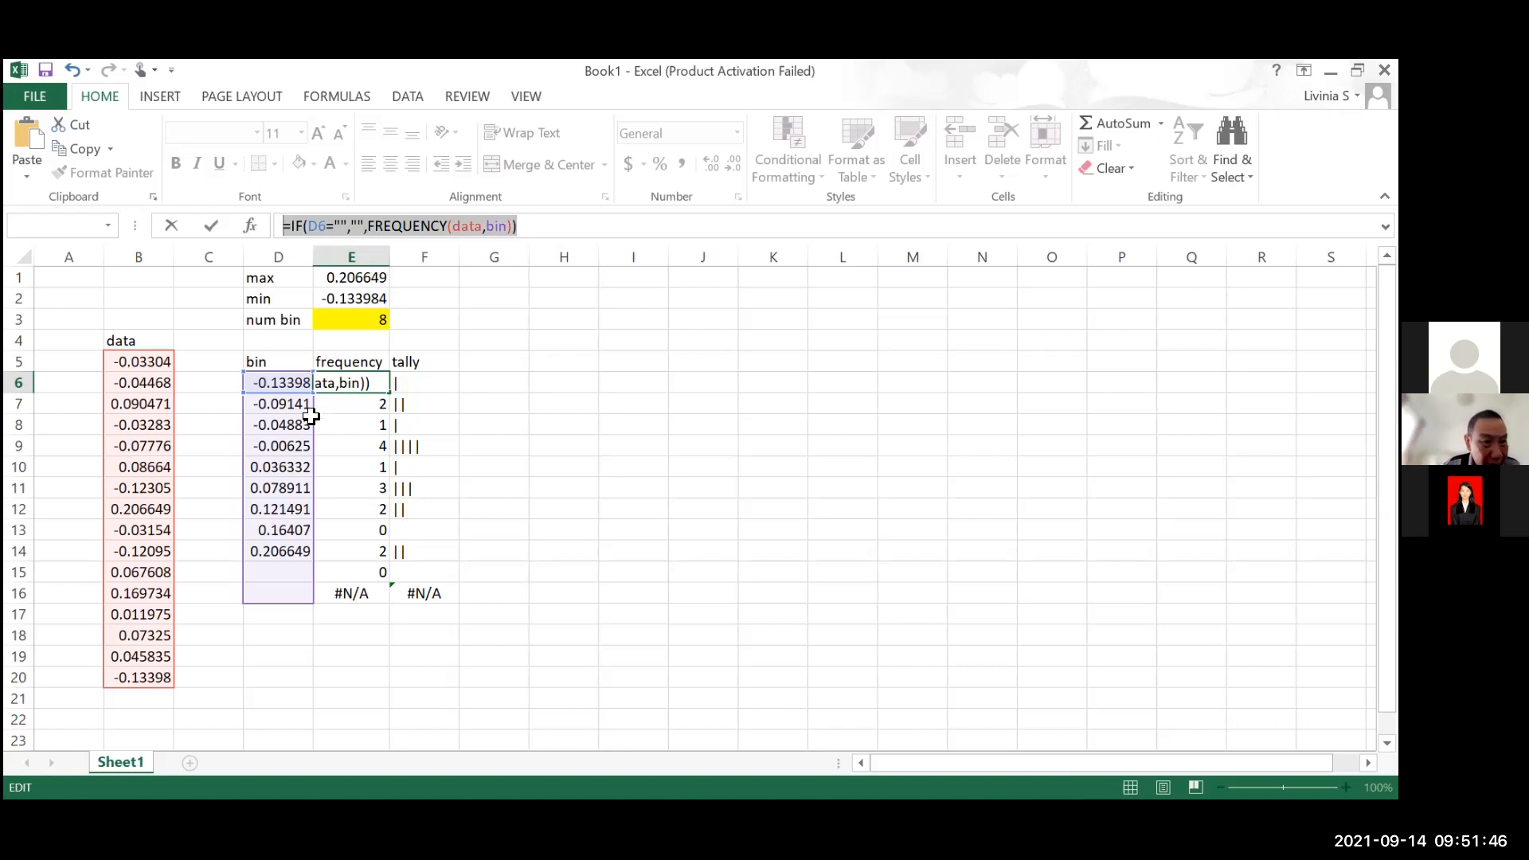
{"action": "type", "text": "="}
{"action": "left_click", "coordinate": [355, 402]}
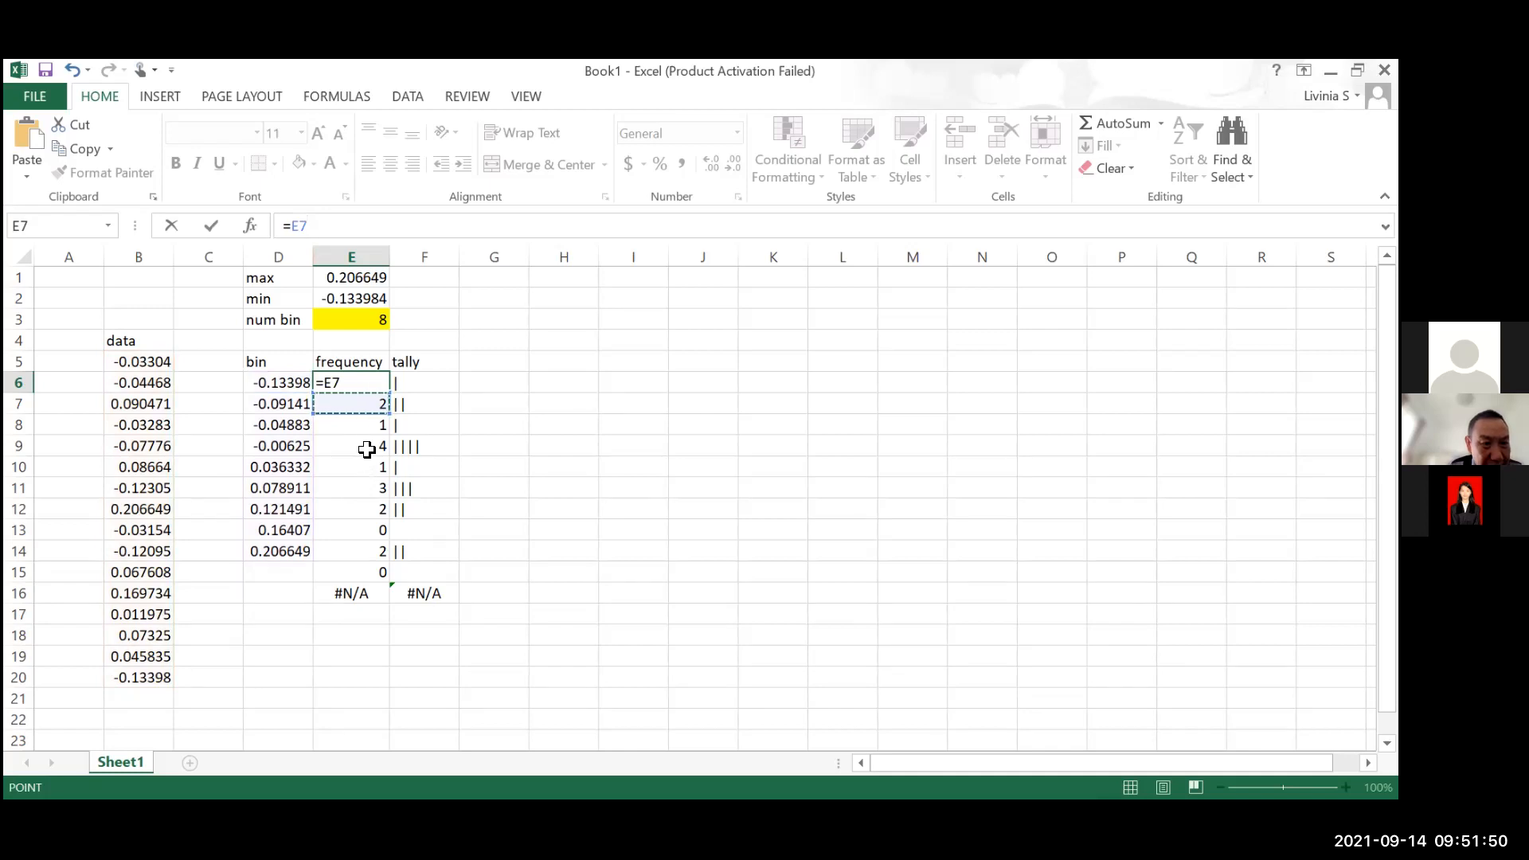
{"action": "key", "text": "Escape"}
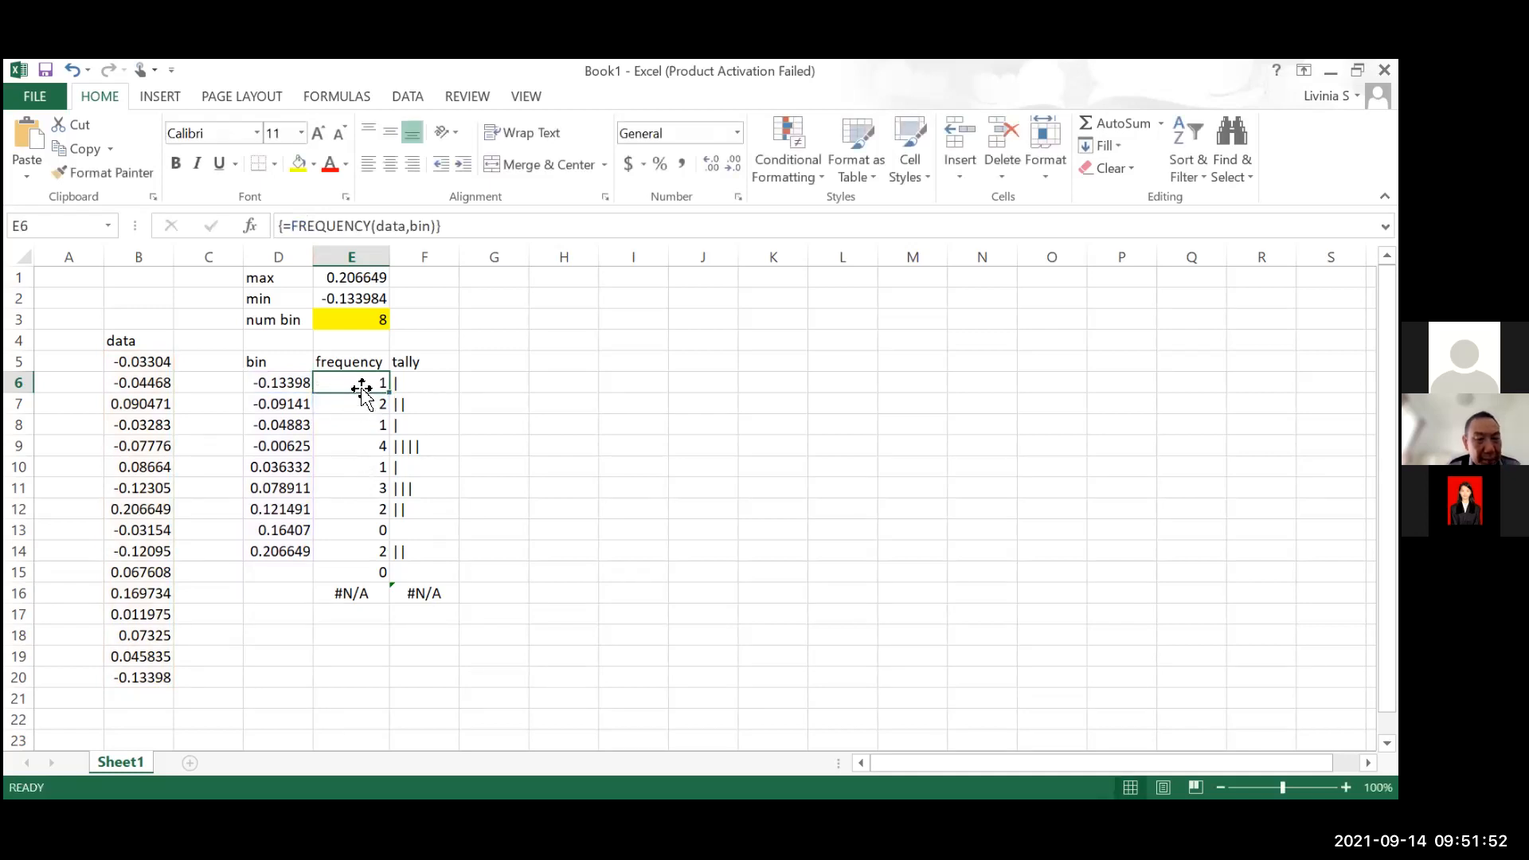
{"action": "left_click_drag", "start_coordinate": [365, 520], "coordinate": [360, 586]}
{"action": "key", "text": "Delete"}
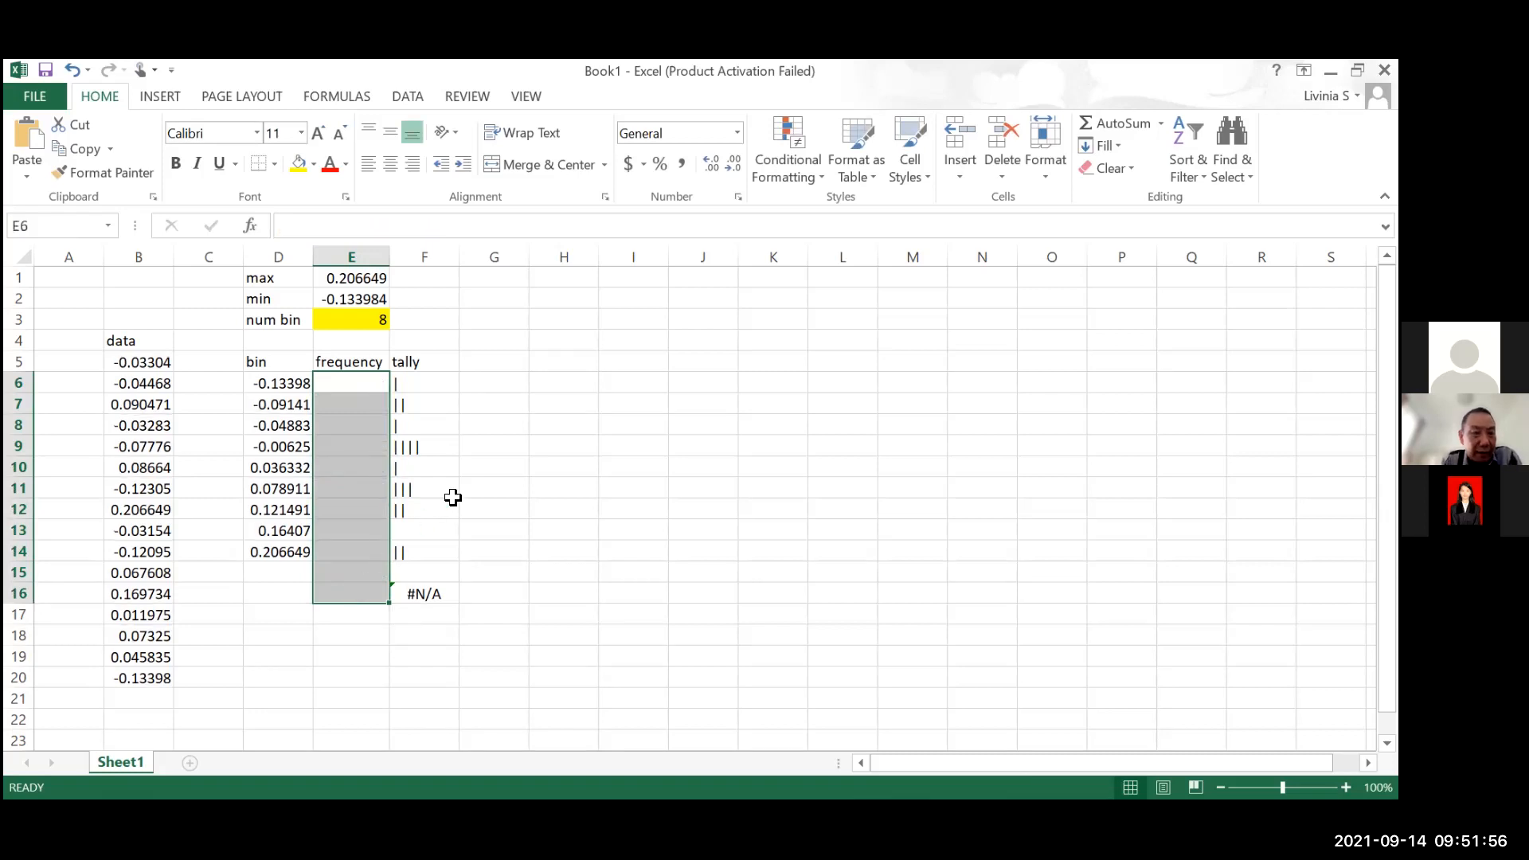
Paste the copied formula =IF(D6="","",FREQUENCY(data,bin)) into the emptied cell E6
{"action": "left_click", "coordinate": [482, 484]}
{"action": "left_click", "coordinate": [331, 381]}
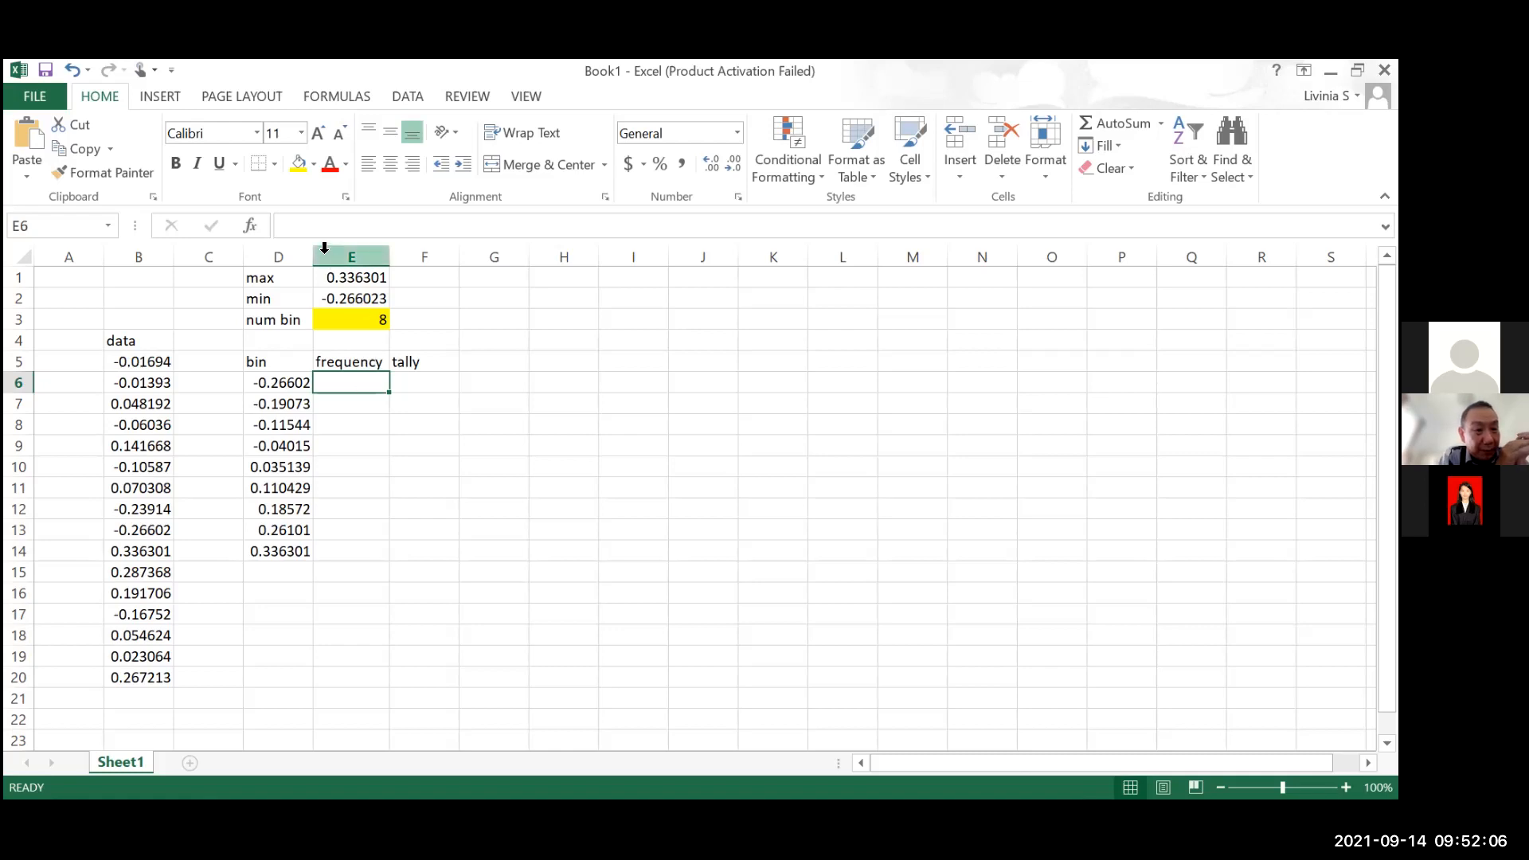
{"action": "key", "text": "ctrl+v"}
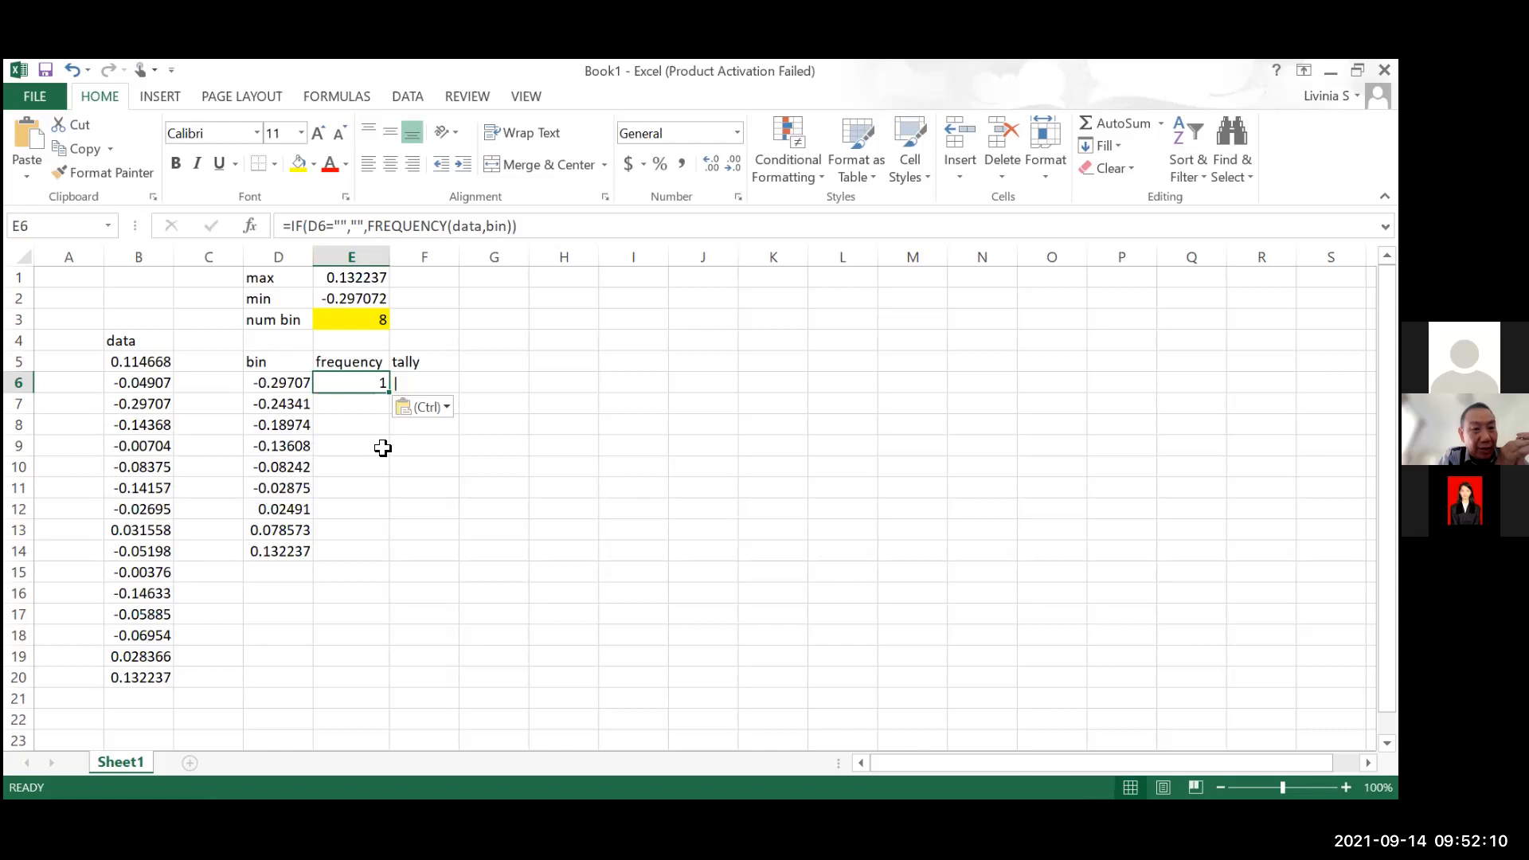
Enter the IF formula from E6 as one array formula across the frequency range E6:E16
{"action": "key", "text": "Down"}
{"action": "left_click", "coordinate": [375, 385]}
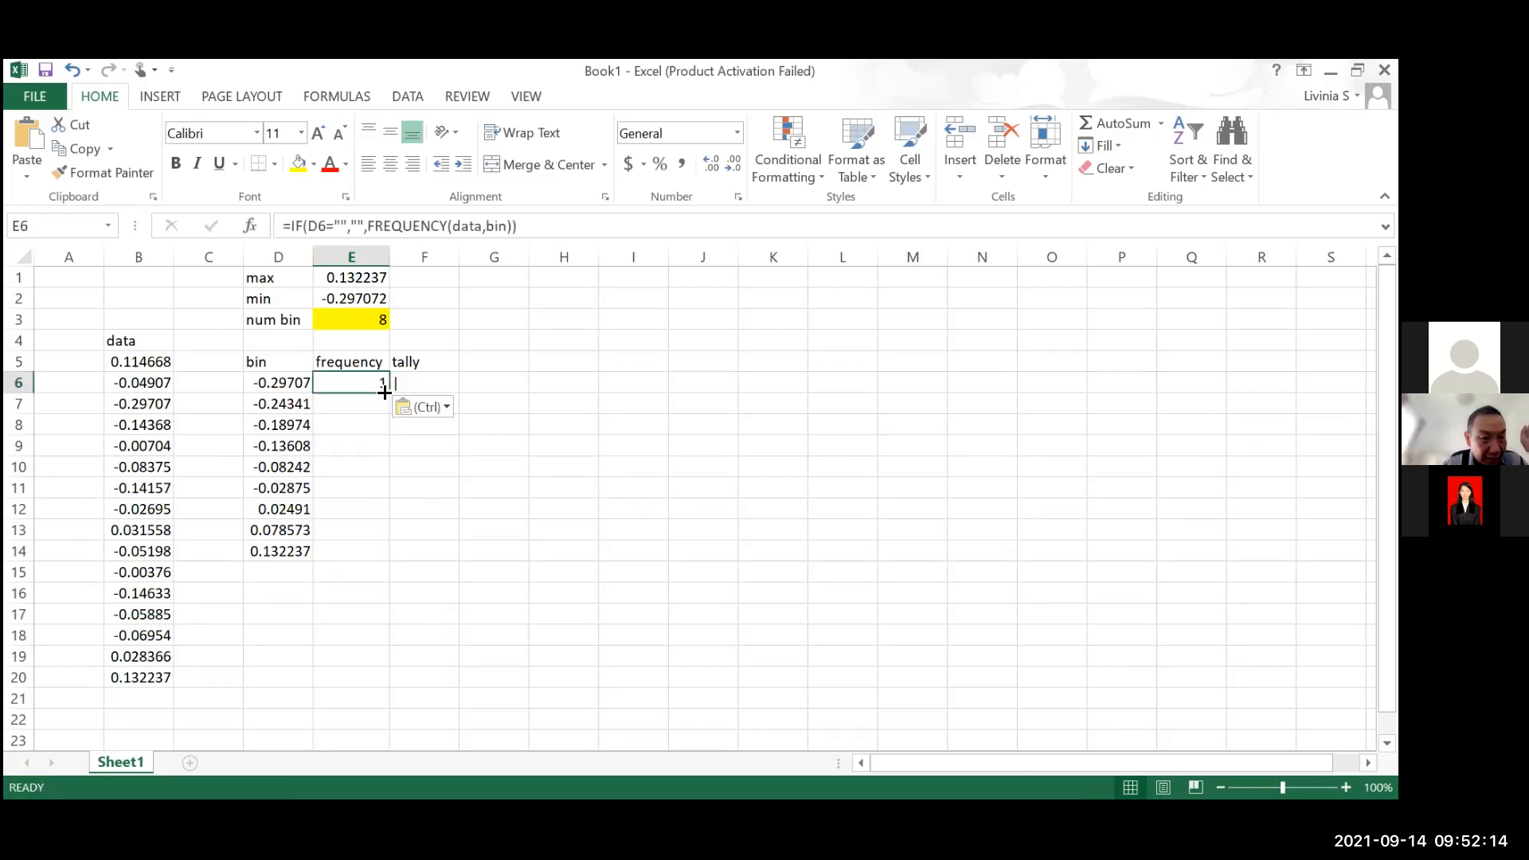
{"action": "left_click_drag", "start_coordinate": [363, 502], "coordinate": [358, 466]}
{"action": "left_click_drag", "start_coordinate": [360, 384], "coordinate": [369, 596]}
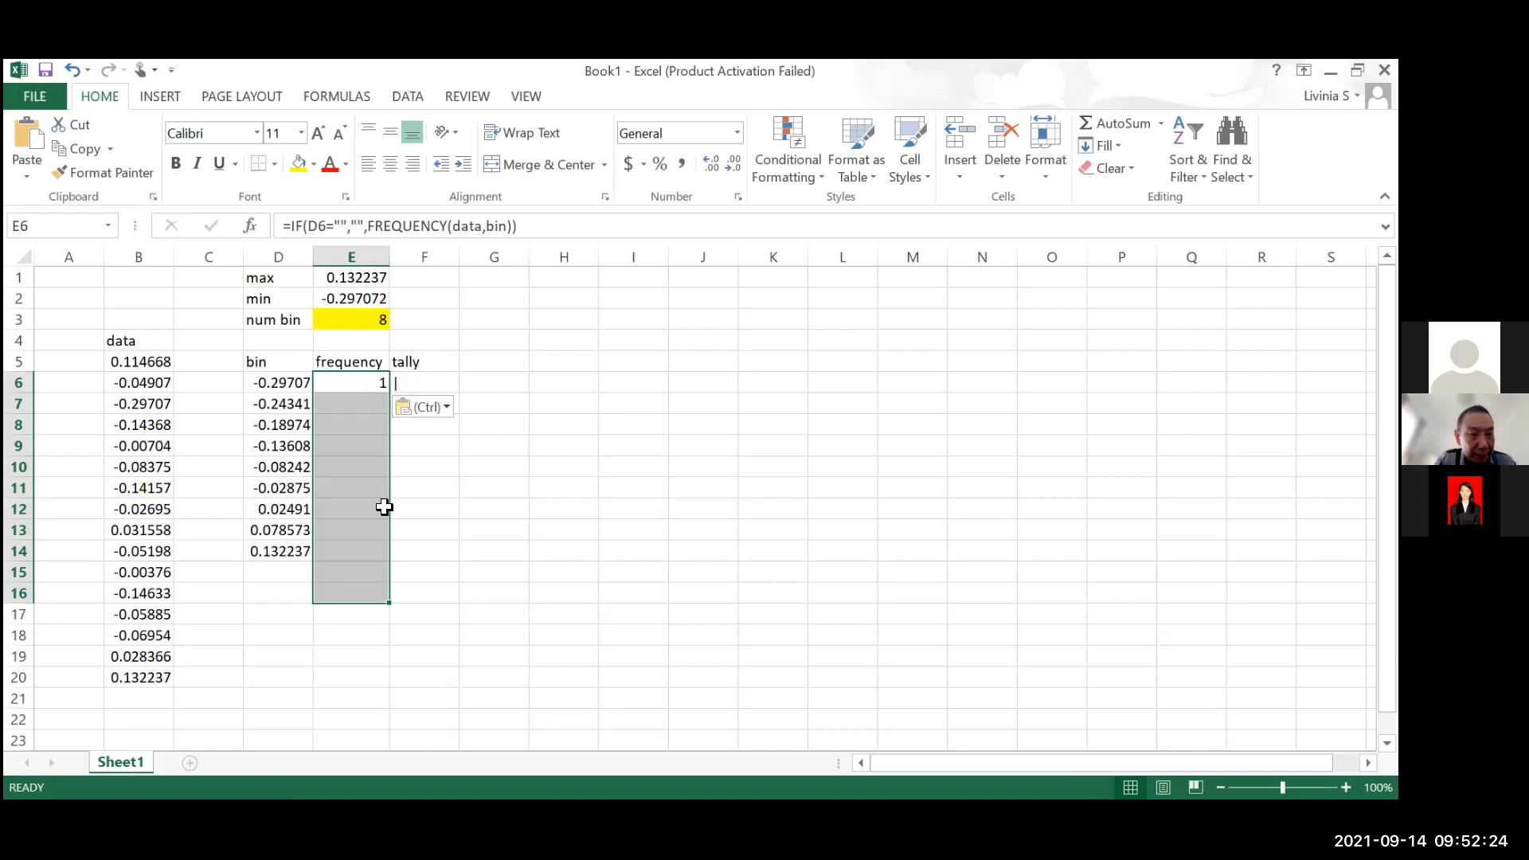
{"action": "key", "text": "F2"}
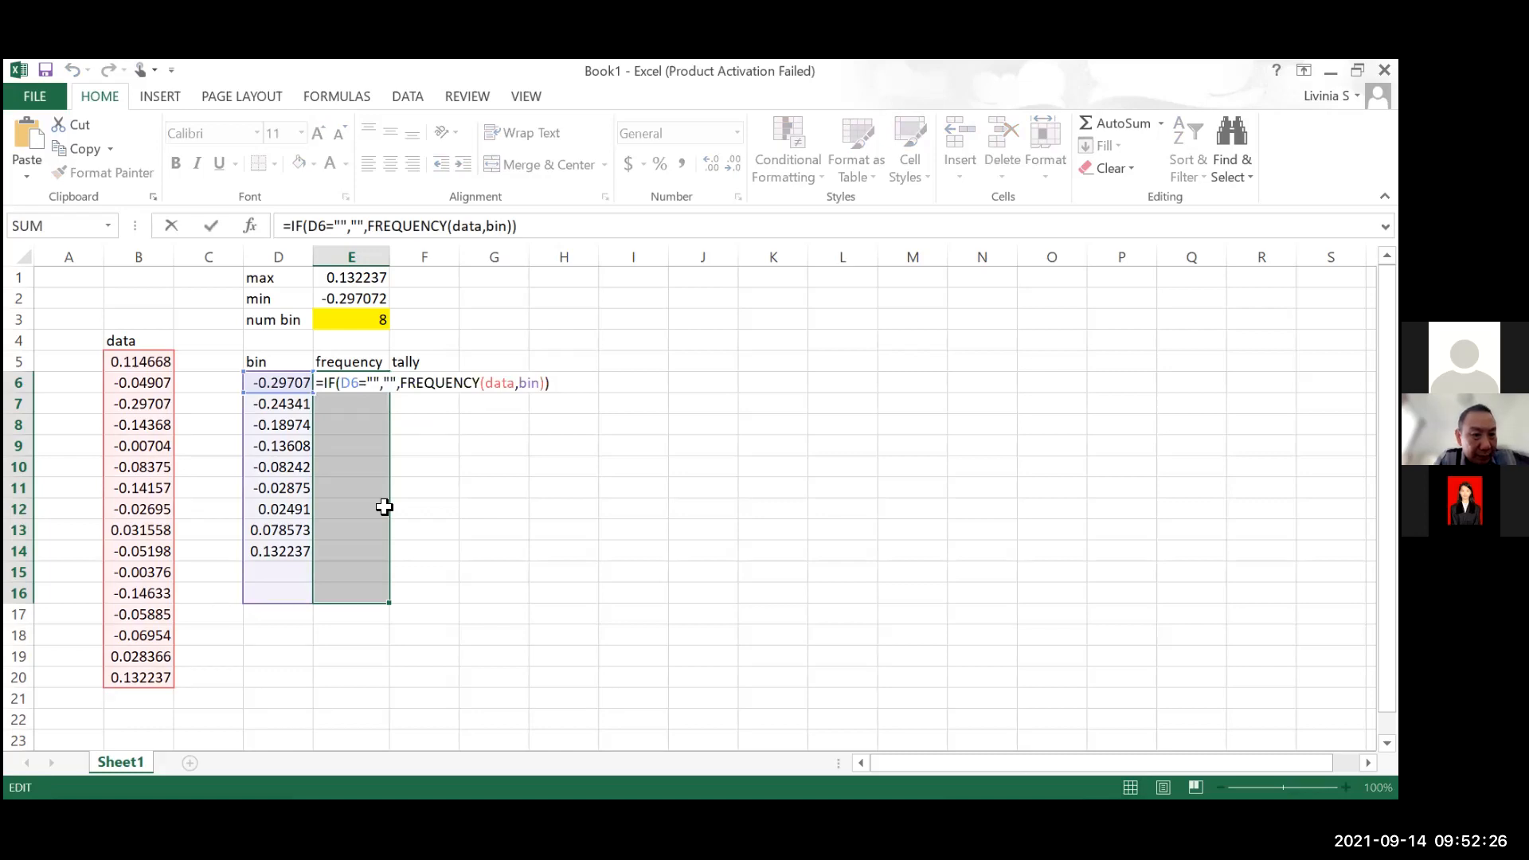
{"action": "key", "text": "ctrl+shift+Return"}
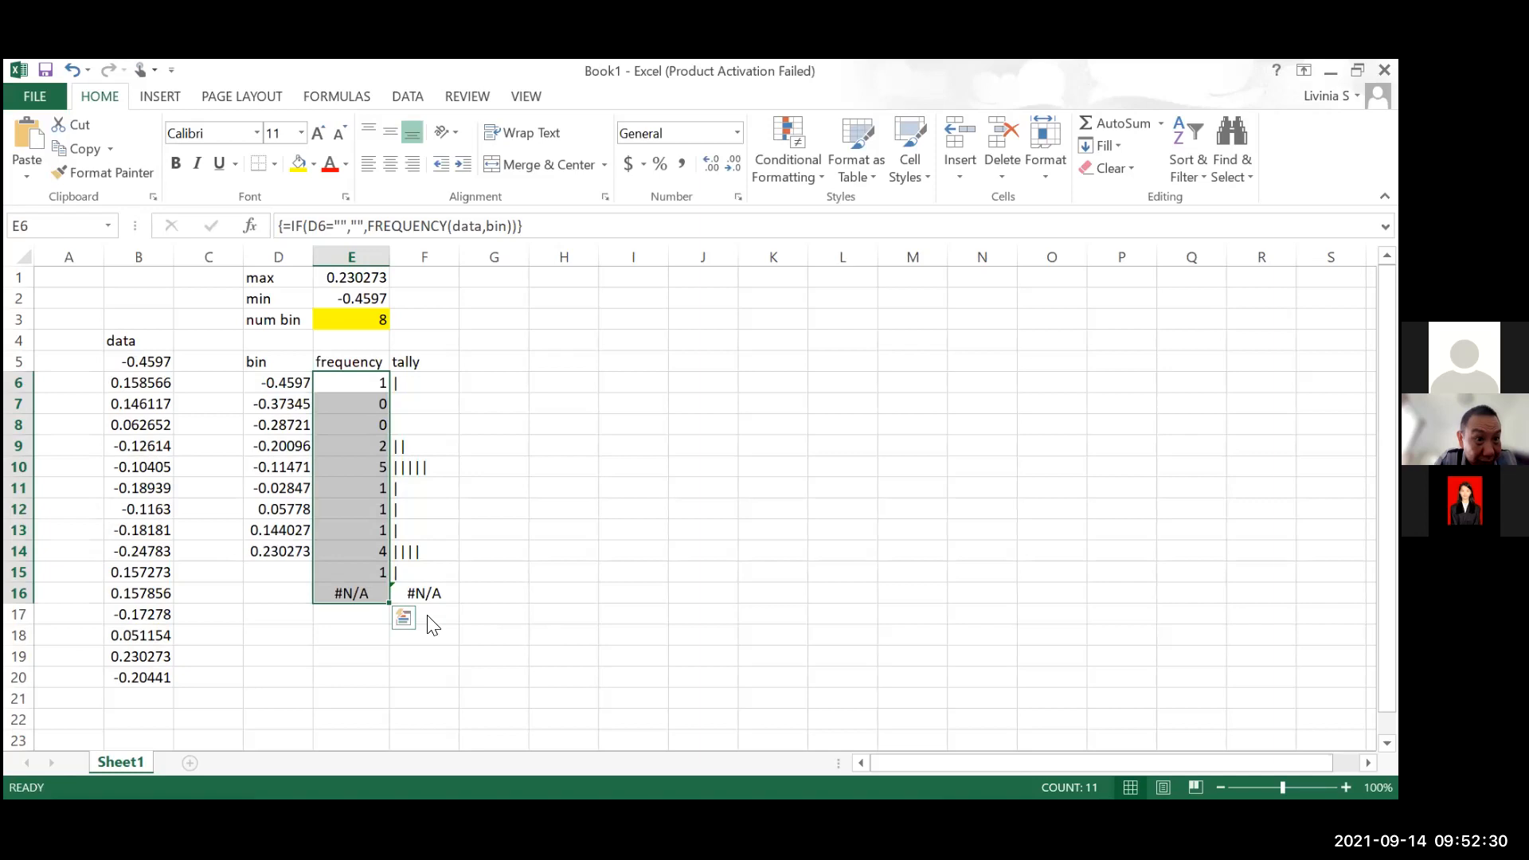
Examine the array formula behind the last two frequency cells, E15 and E16, without changing it
{"action": "left_click", "coordinate": [359, 591]}
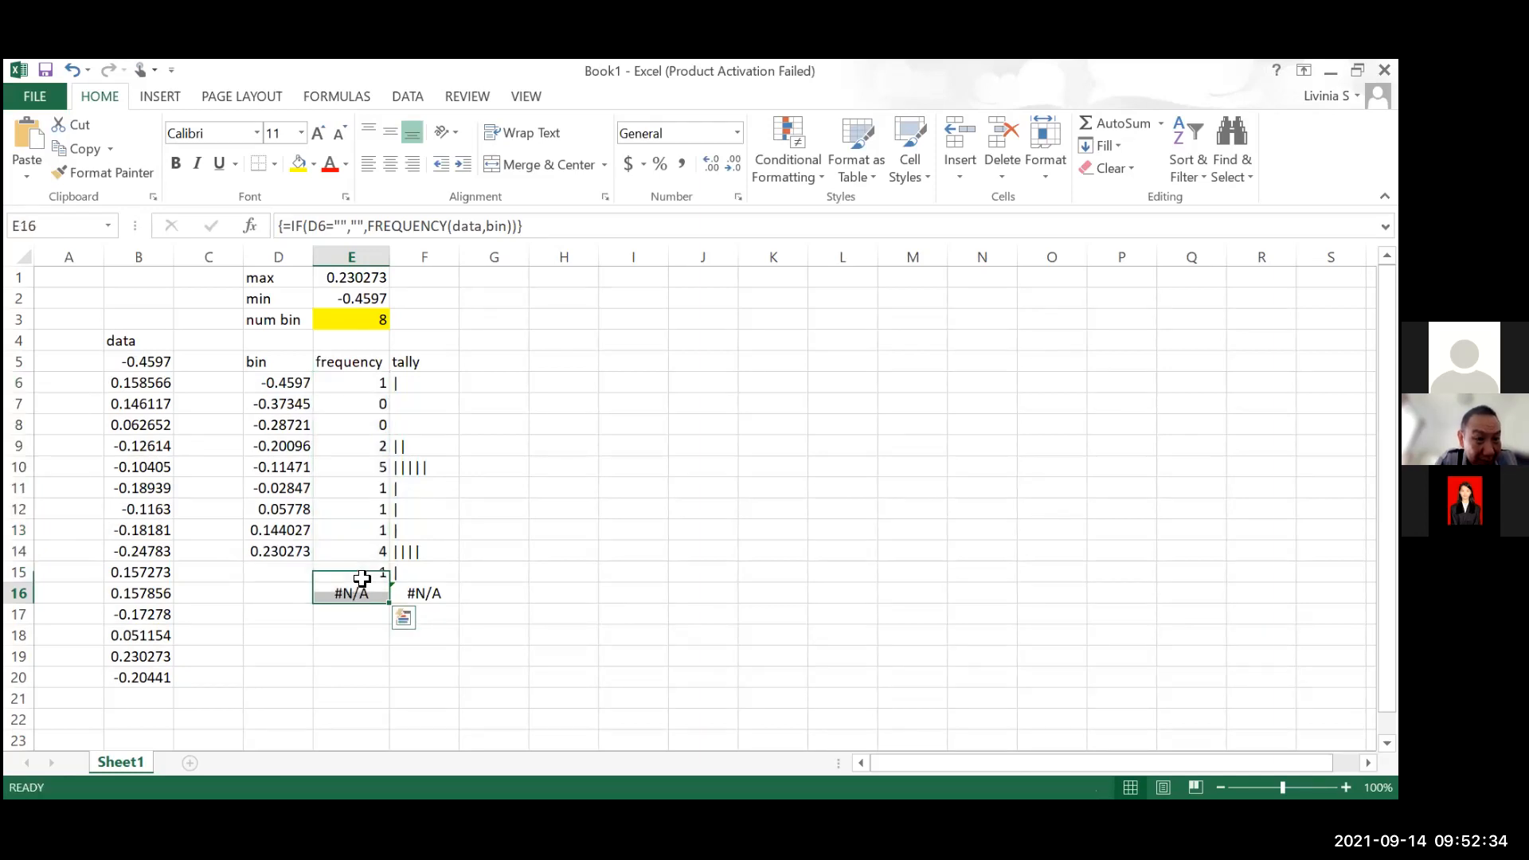
{"action": "key", "text": "Up"}
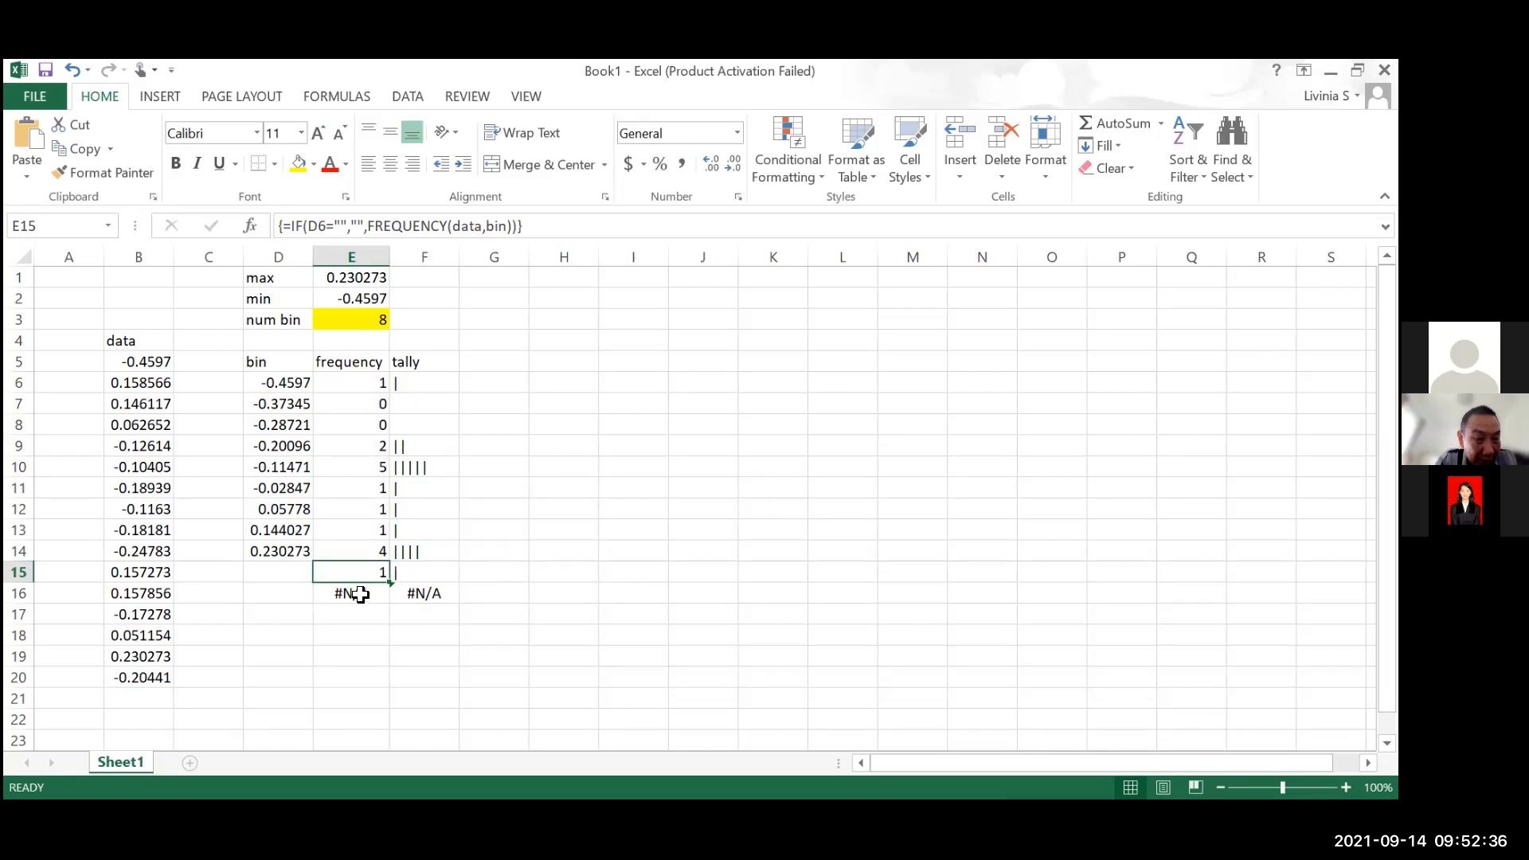
{"action": "left_click", "coordinate": [361, 594]}
{"action": "left_click", "coordinate": [426, 225]}
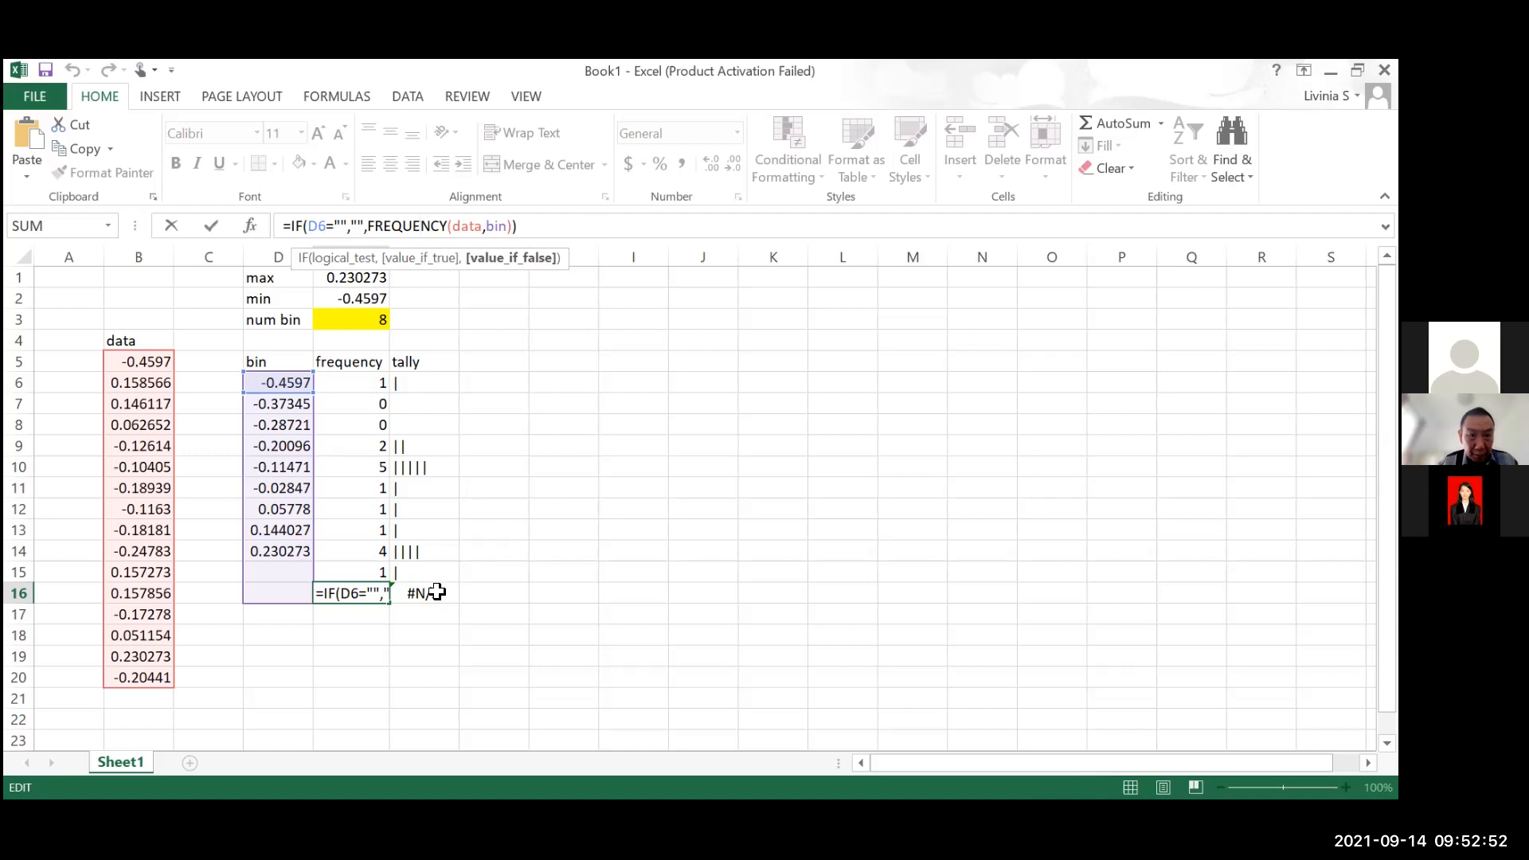
{"action": "key", "text": "Return"}
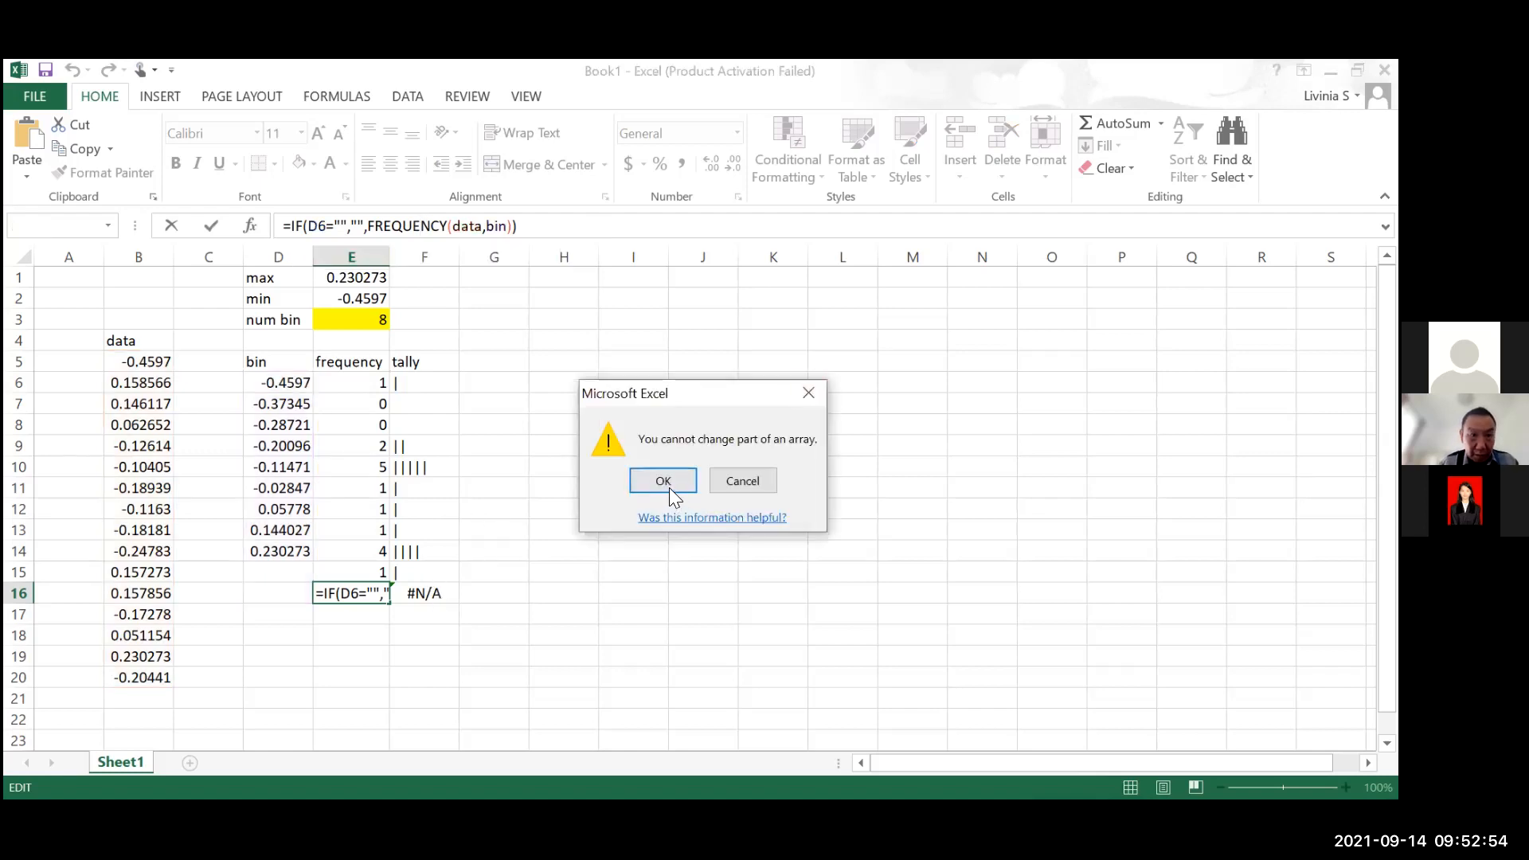
{"action": "key", "text": "Return"}
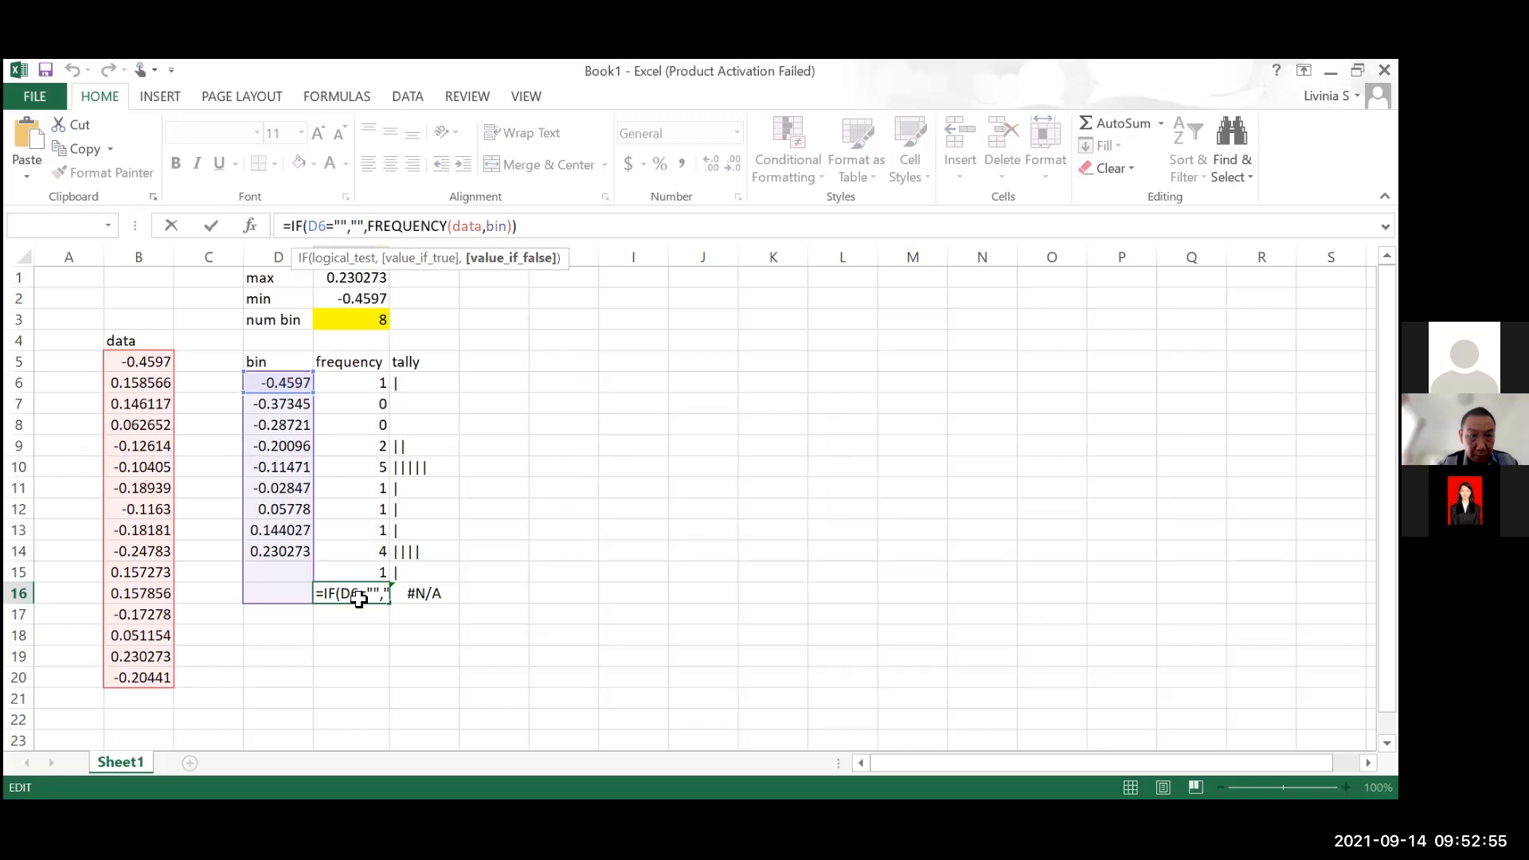
{"action": "key", "text": "Escape"}
Compare the IFERROR formulas of the blank bins D15 and D16 with the frequency cells beside them
{"action": "key", "text": "Left"}
{"action": "left_click", "coordinate": [285, 574]}
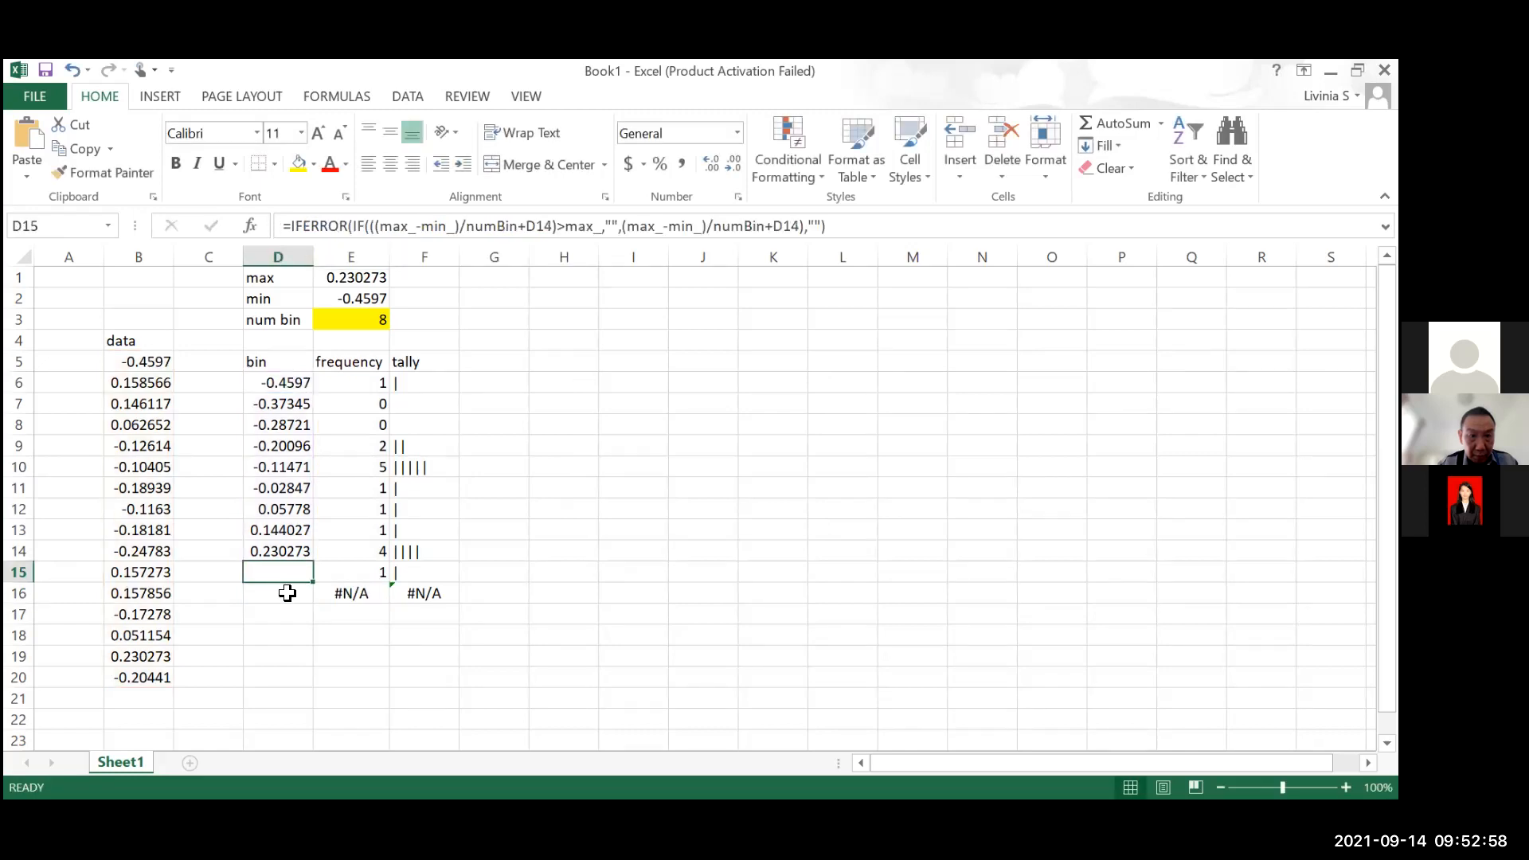
{"action": "left_click", "coordinate": [291, 594]}
{"action": "left_click", "coordinate": [288, 575]}
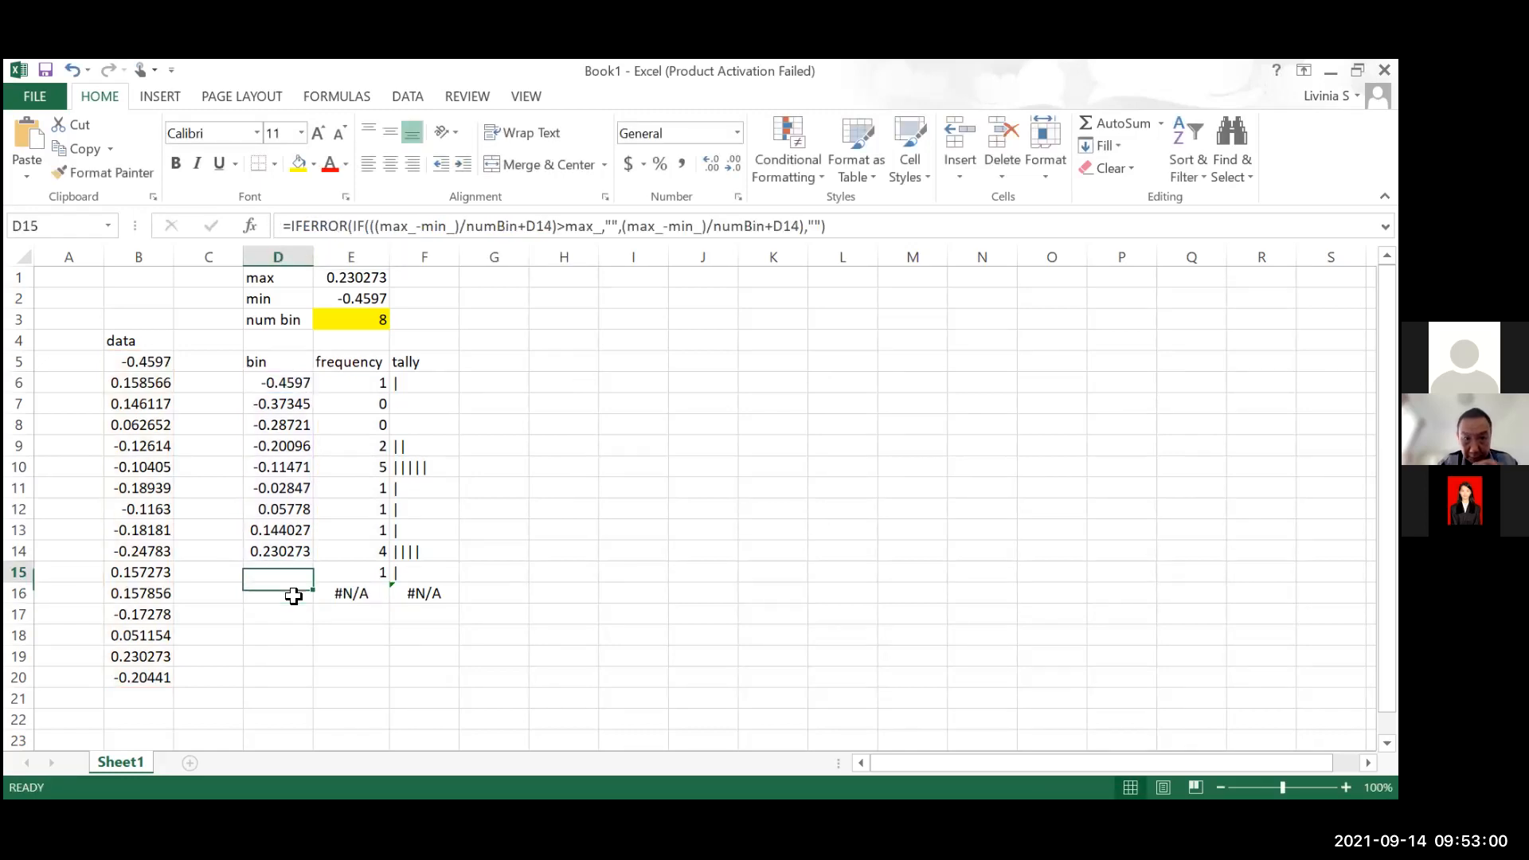
{"action": "left_click", "coordinate": [294, 595]}
{"action": "key", "text": "F2"}
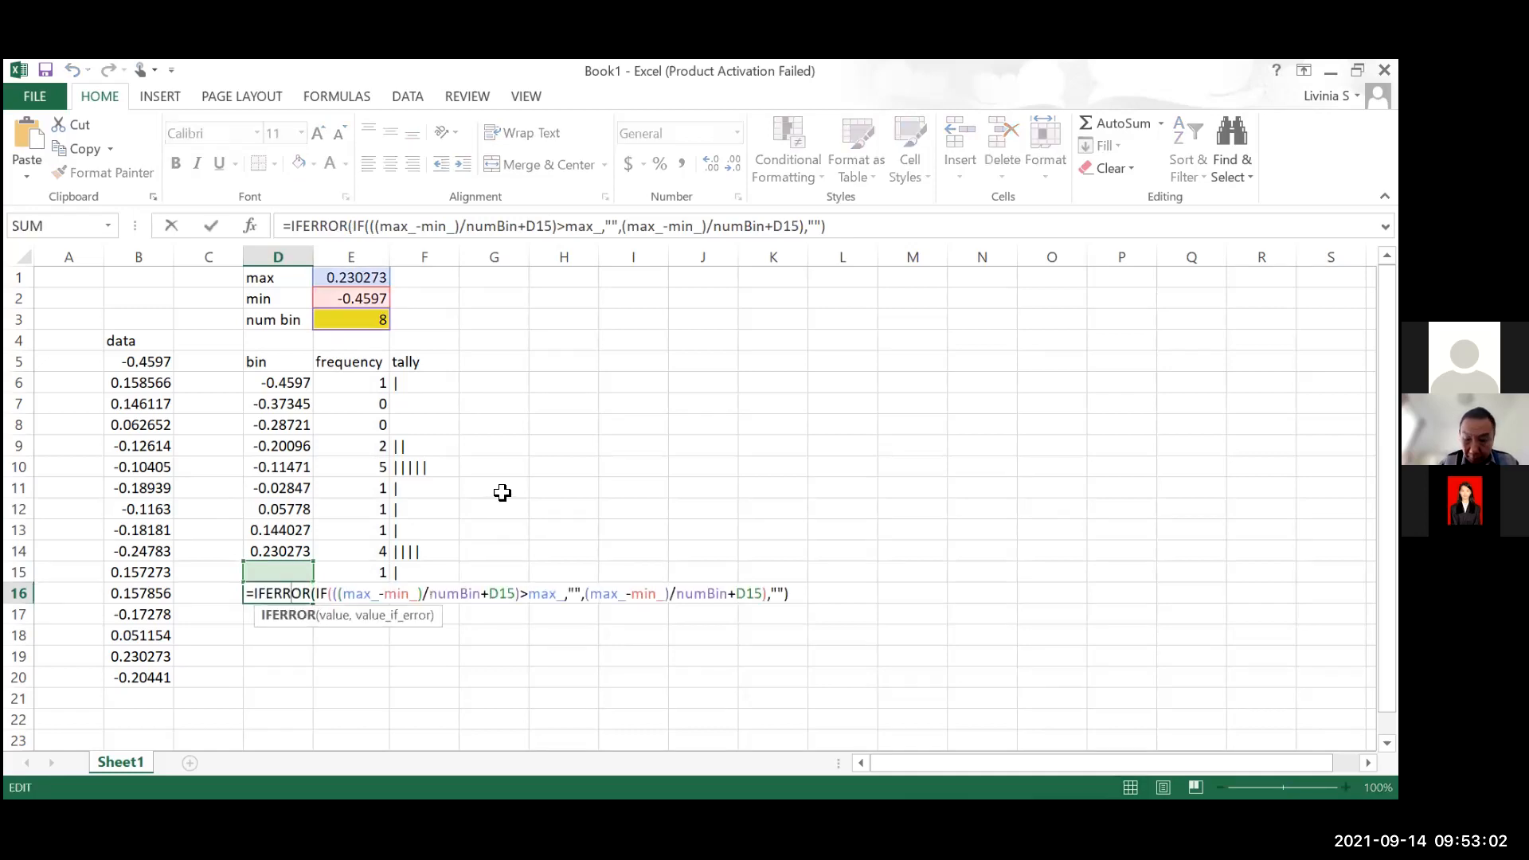
{"action": "key", "text": "Escape"}
{"action": "left_click", "coordinate": [370, 593]}
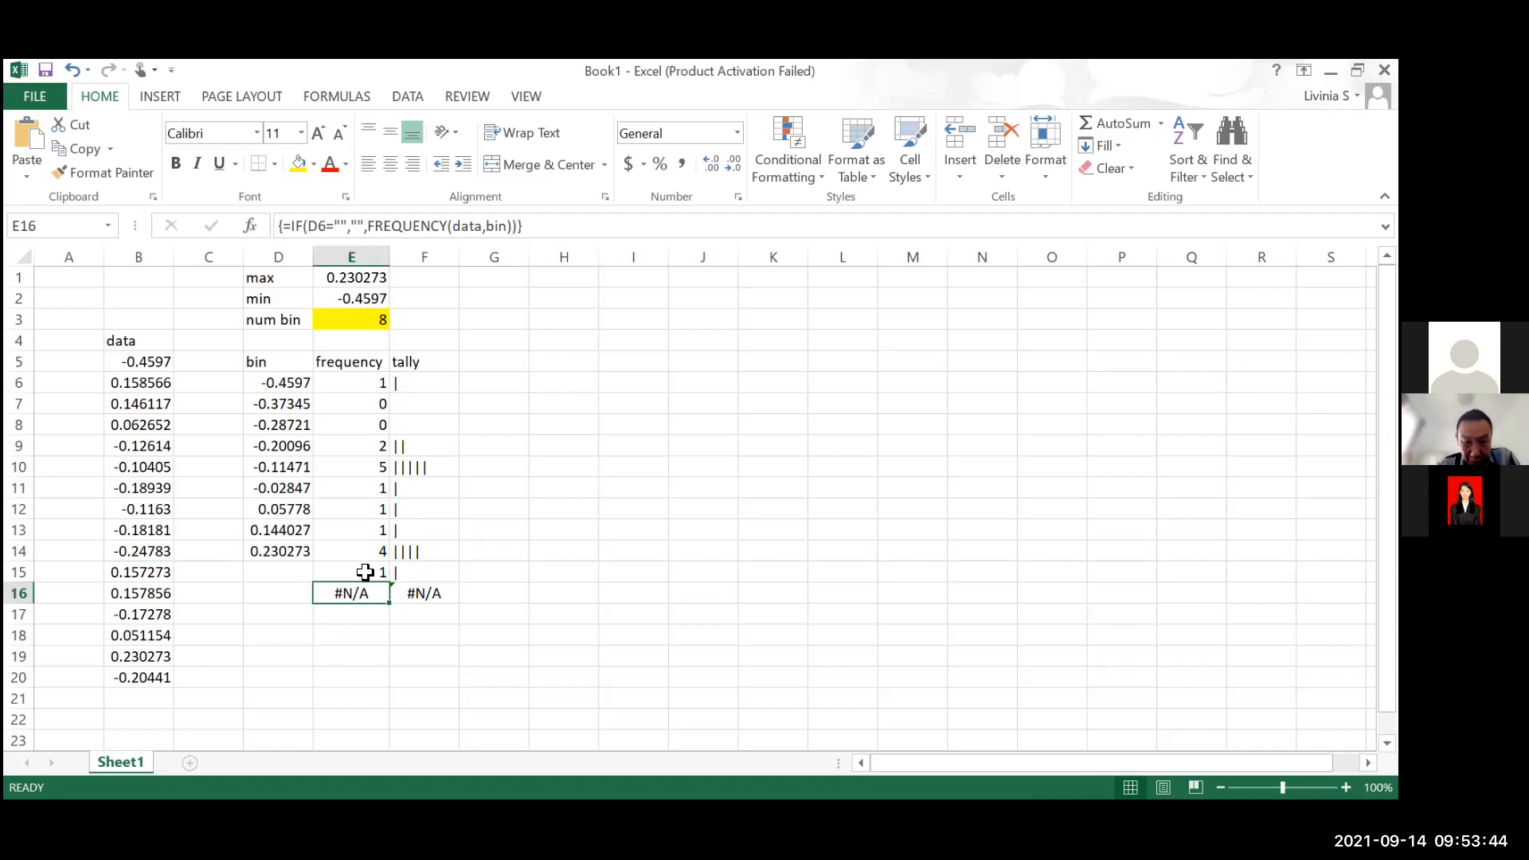
{"action": "left_click", "coordinate": [364, 572]}
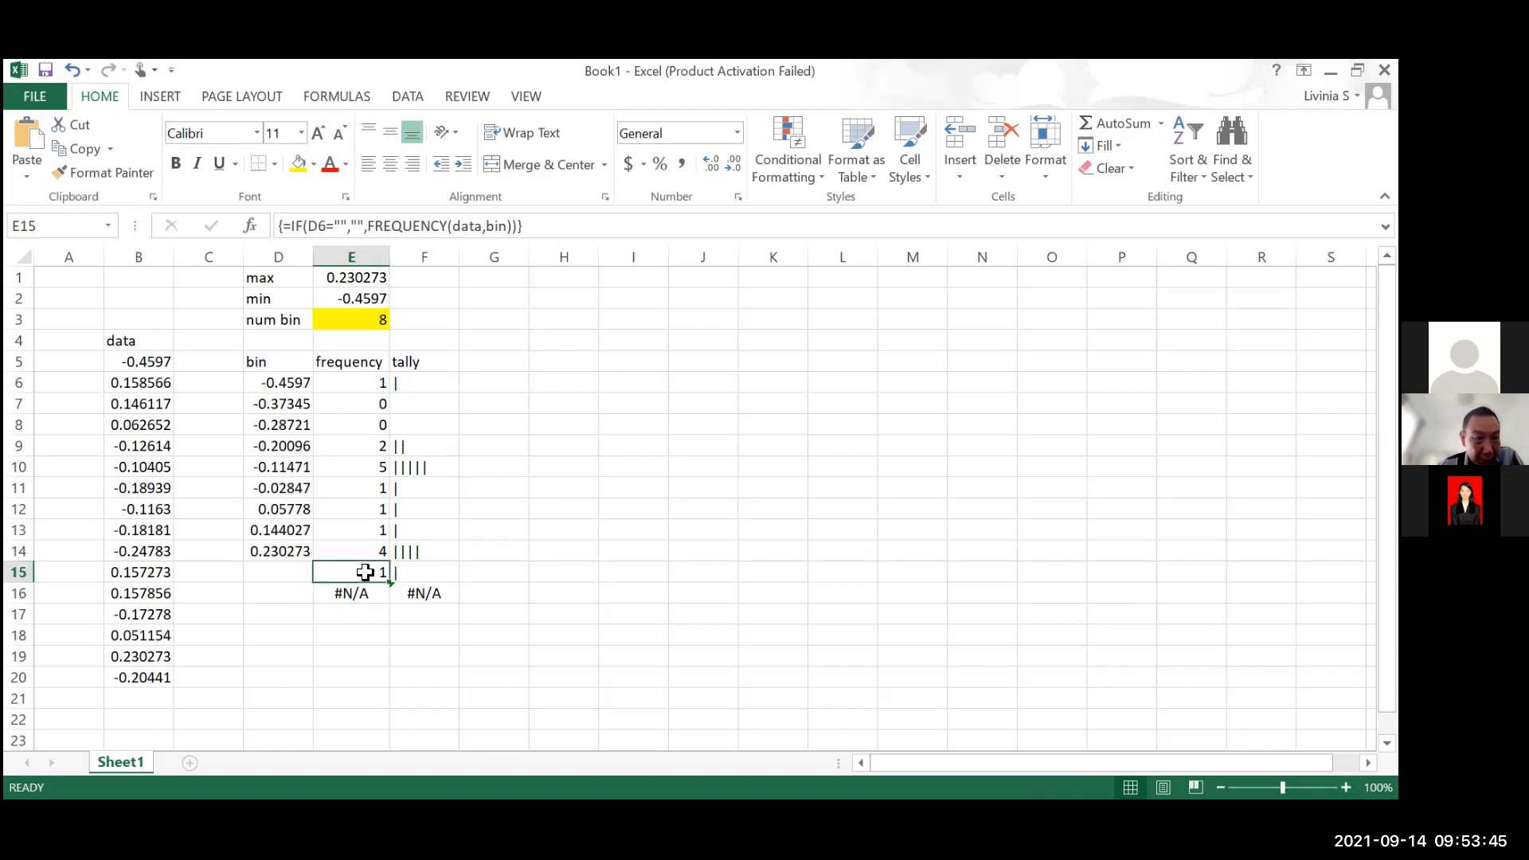
Replace D6 with the bin range in the IF test of E6, copy the revised formula text and cancel the edit
{"action": "left_click", "coordinate": [375, 378]}
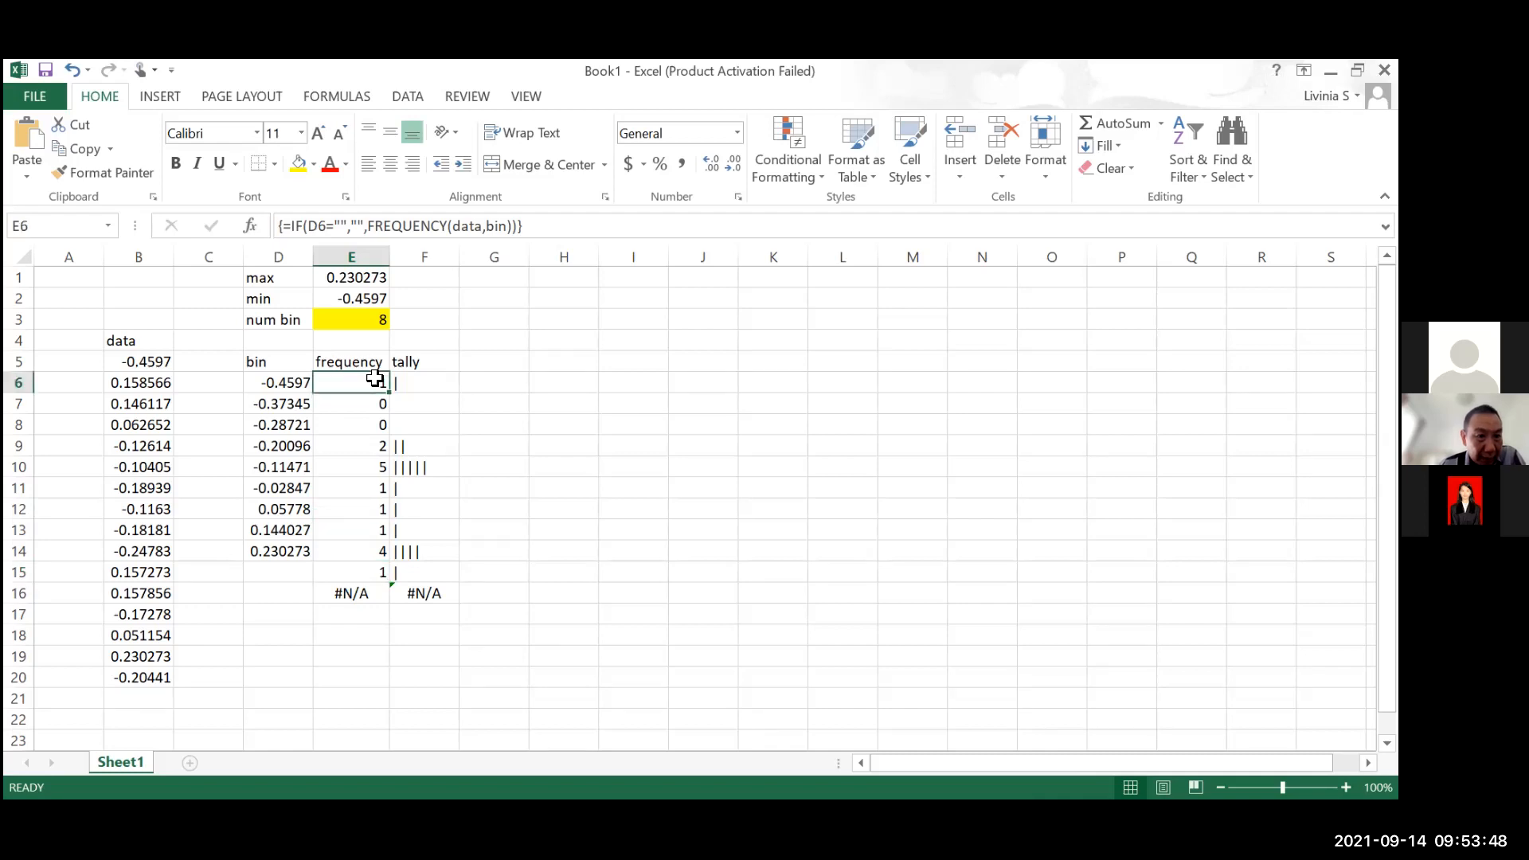
{"action": "left_click", "coordinate": [326, 226]}
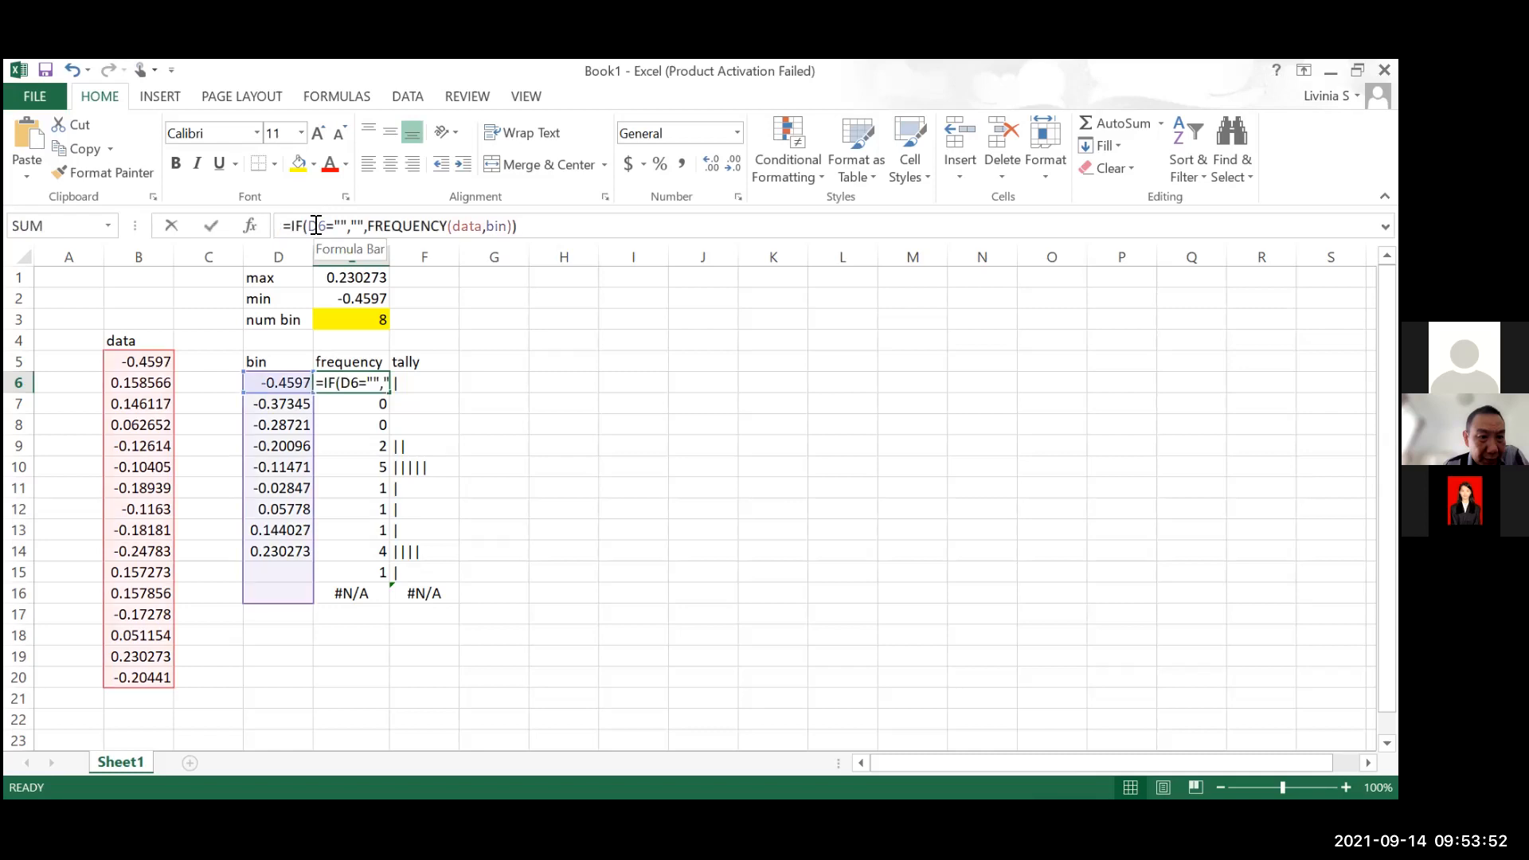
{"action": "key", "text": "Delete"}
{"action": "left_click", "coordinate": [287, 382]}
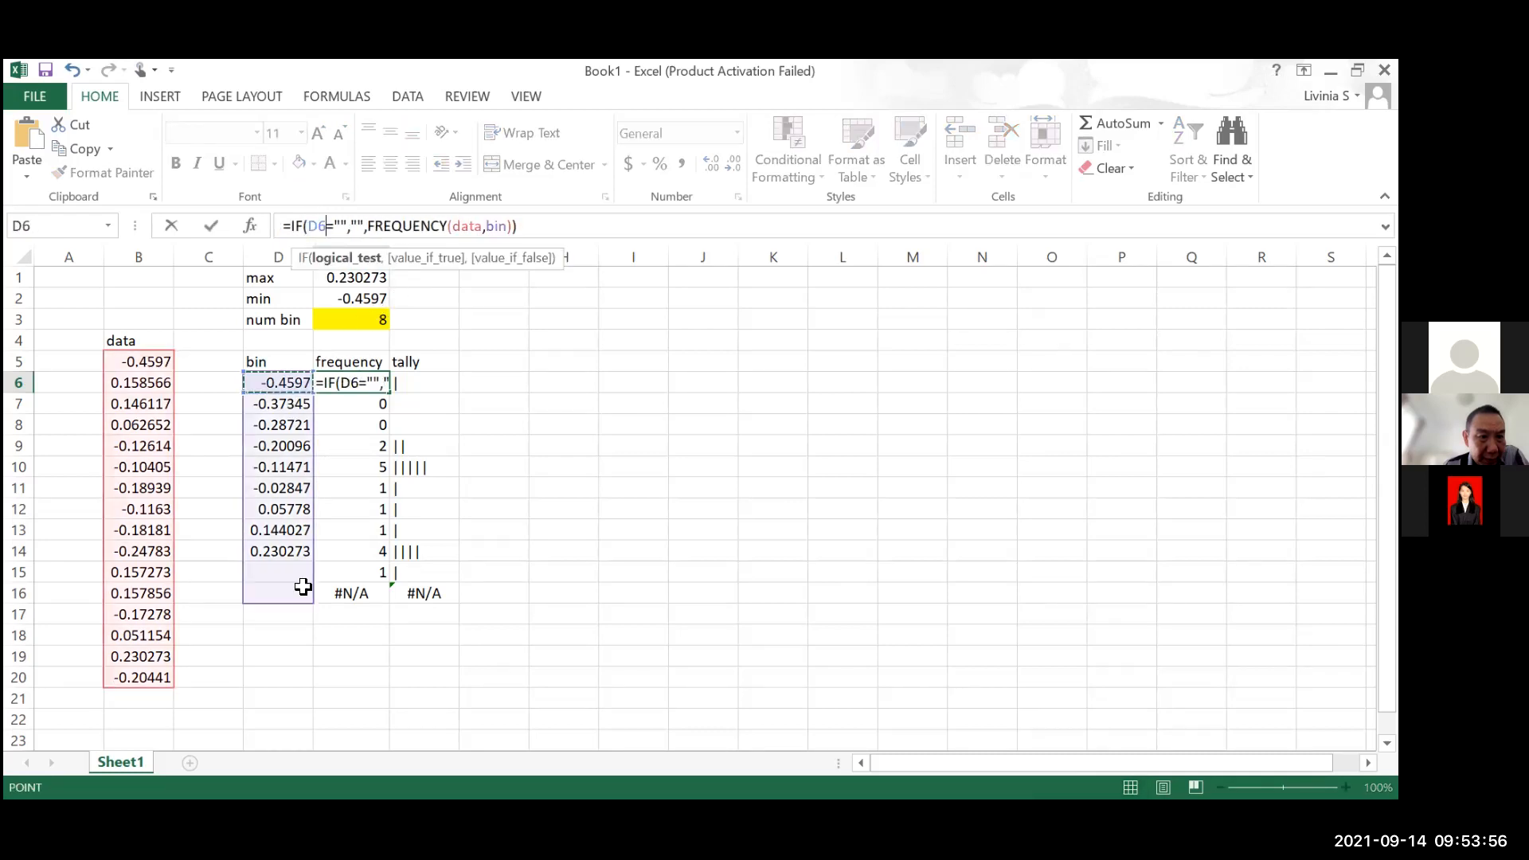
{"action": "left_click_drag", "start_coordinate": [305, 593], "coordinate": [304, 593]}
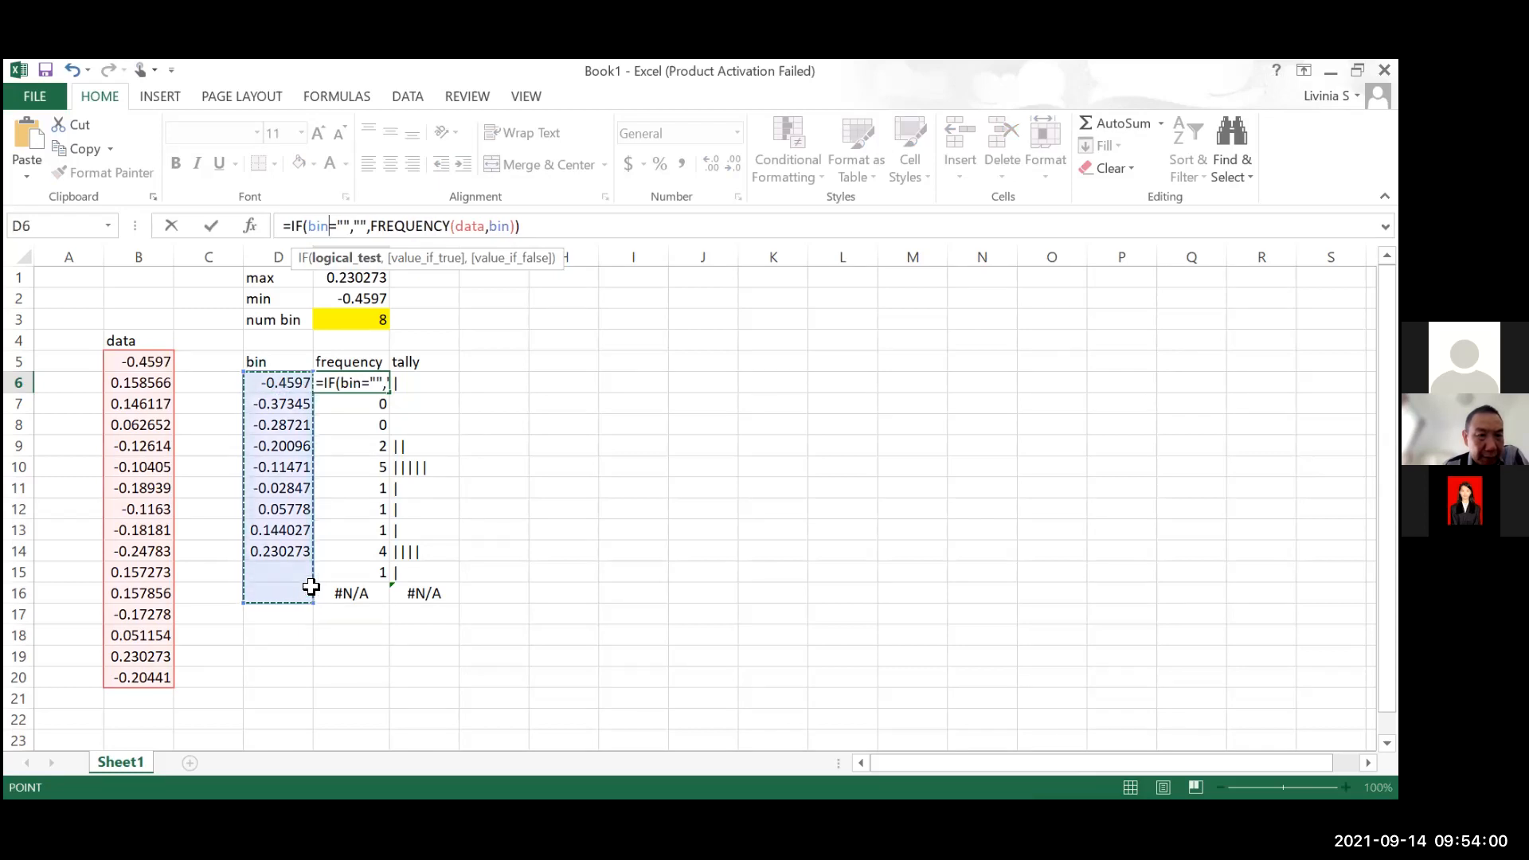
{"action": "key", "text": "Return"}
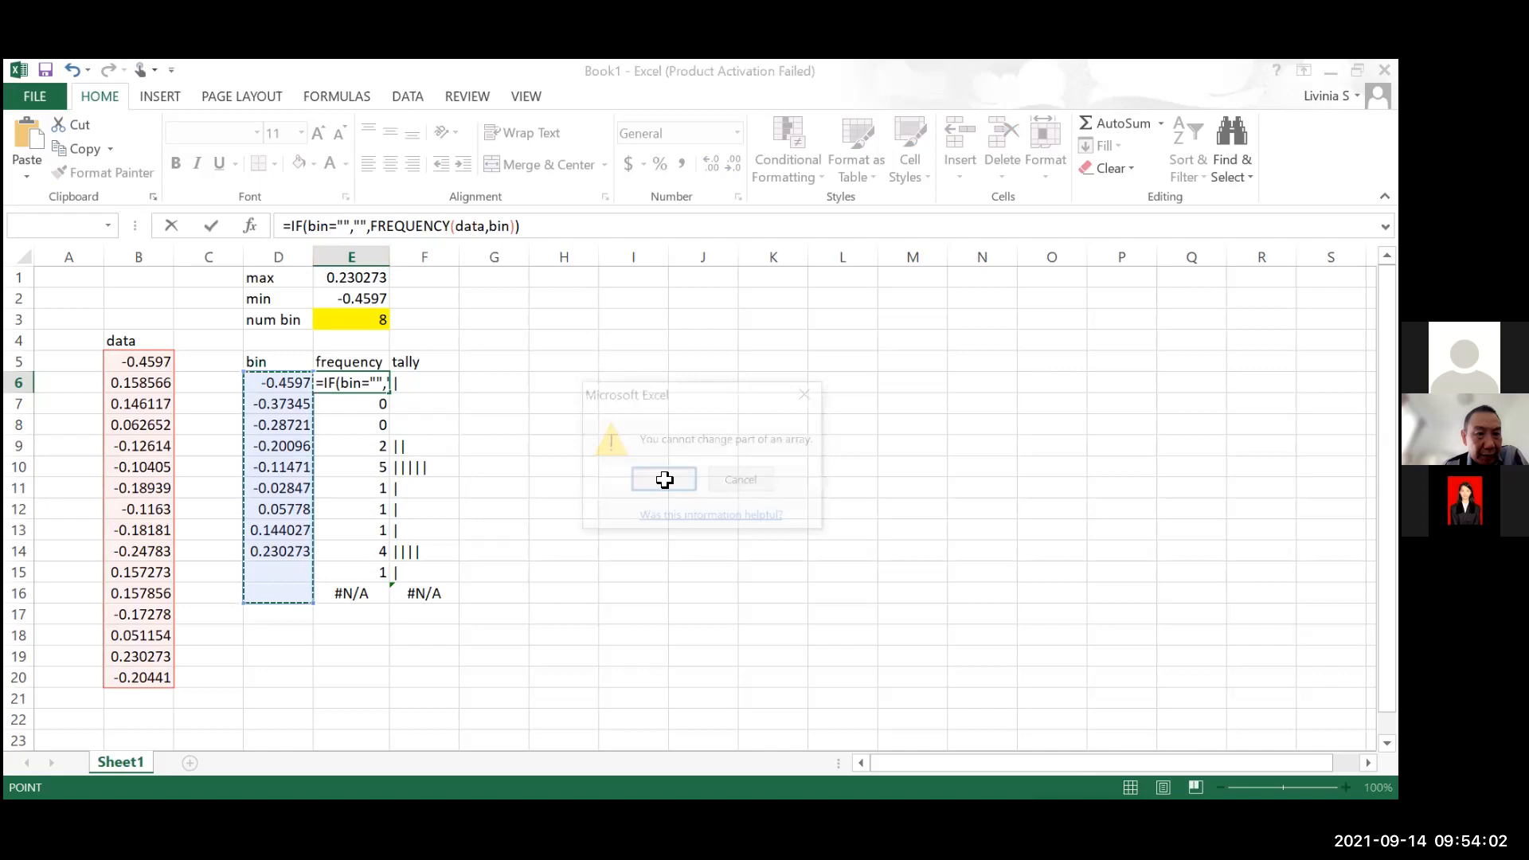
{"action": "key", "text": "Return"}
{"action": "left_click_drag", "start_coordinate": [523, 226], "coordinate": [282, 238]}
{"action": "key", "text": "ctrl+c"}
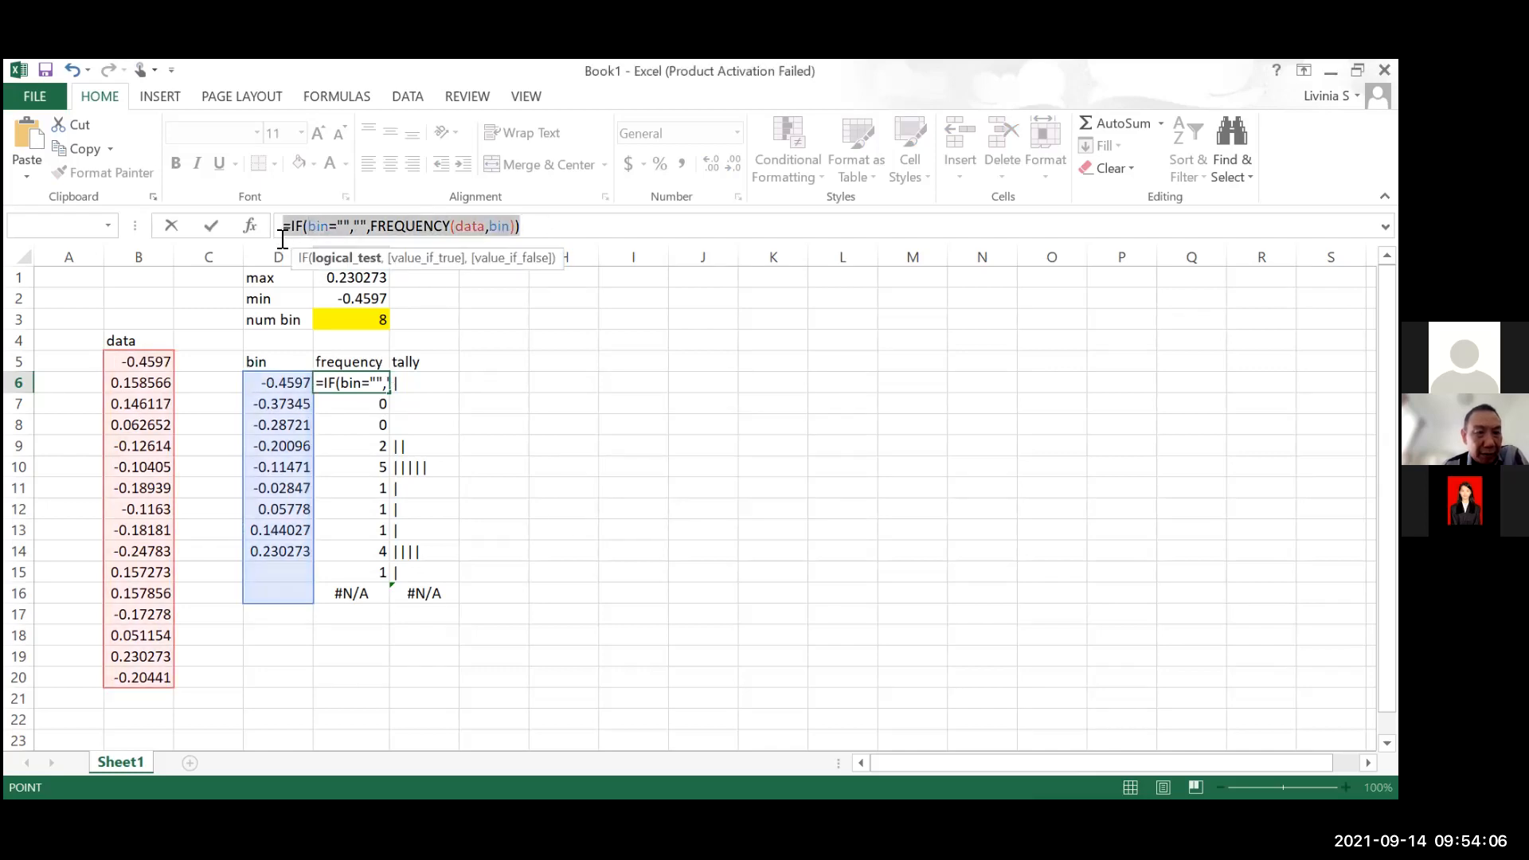
{"action": "key", "text": "ctrl+shift+Return"}
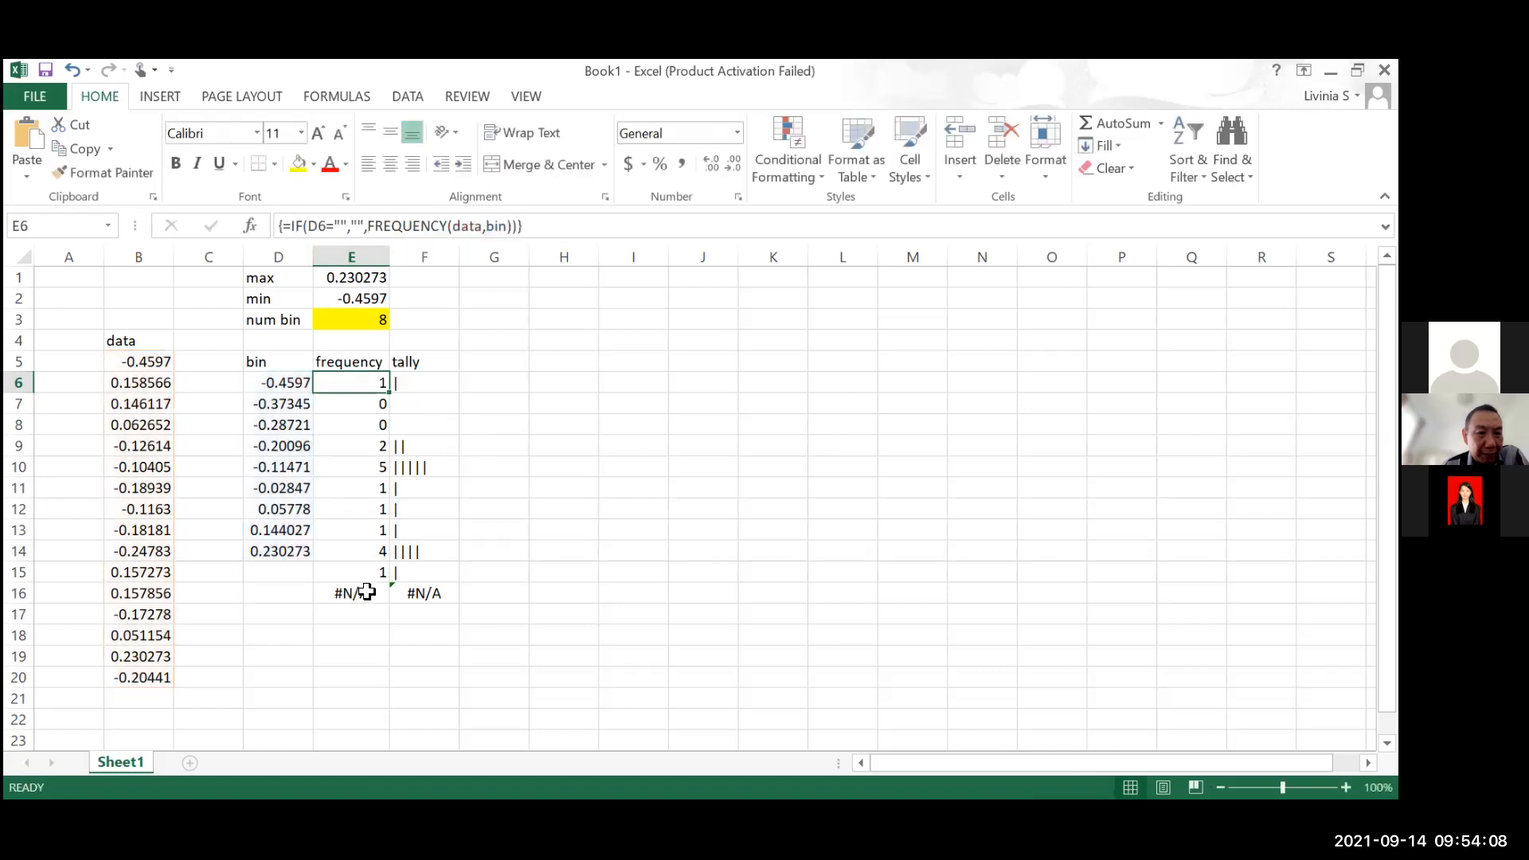
Clear the frequency array in E6:E16 and paste =IF(bin="","",FREQUENCY(data,bin)) into E6
{"action": "left_click_drag", "start_coordinate": [354, 593], "coordinate": [364, 384]}
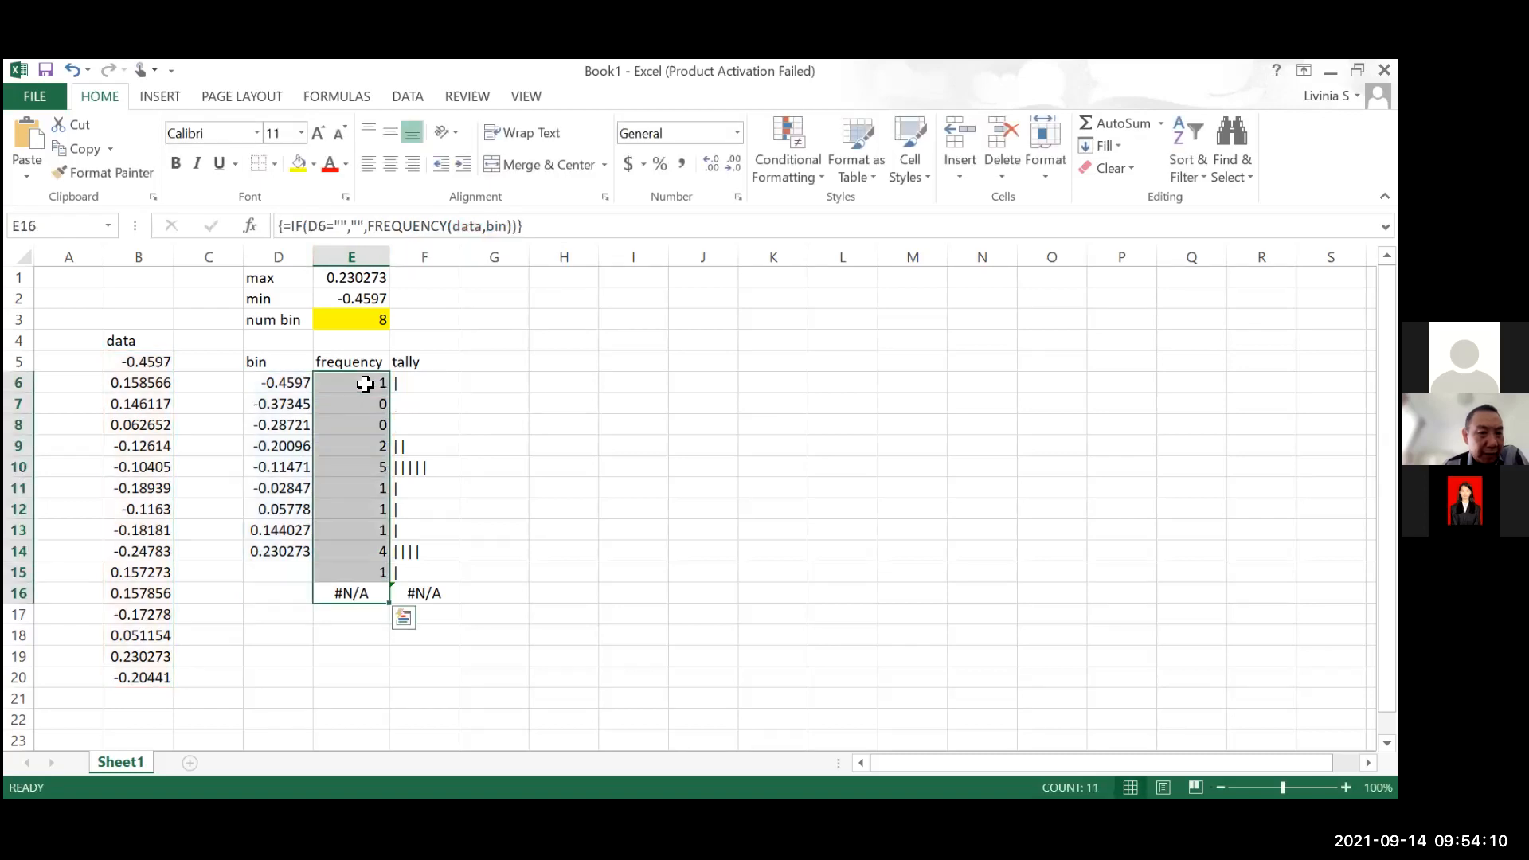
{"action": "key", "text": "Delete"}
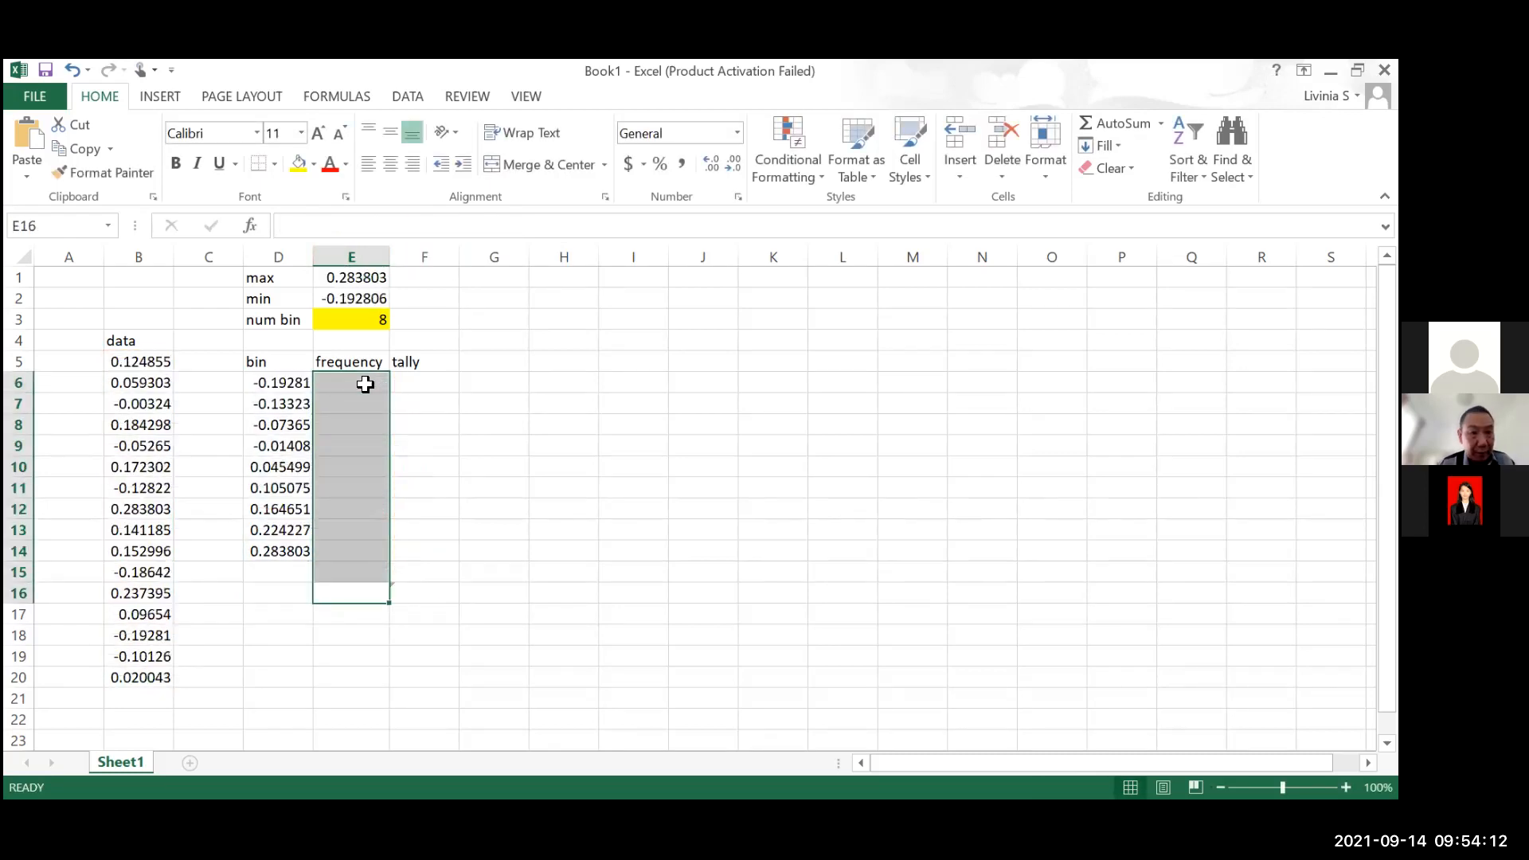
{"action": "left_click", "coordinate": [365, 384]}
{"action": "key", "text": "ctrl+v"}
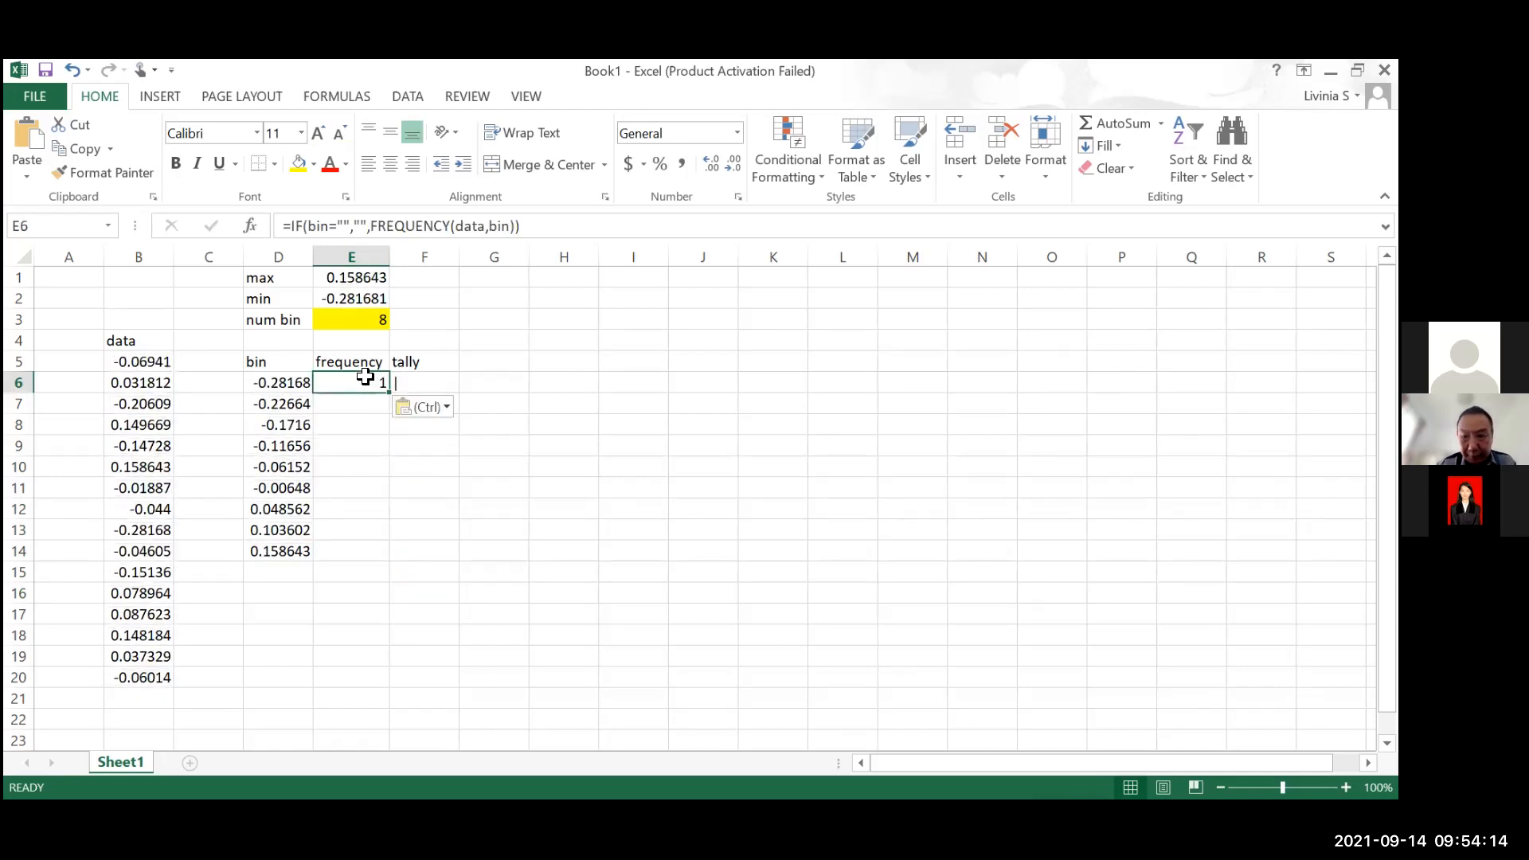
Enter the bin-based IF formula as a single array formula across E6:E16
{"action": "left_click", "coordinate": [372, 446]}
{"action": "left_click_drag", "start_coordinate": [370, 385], "coordinate": [372, 587]}
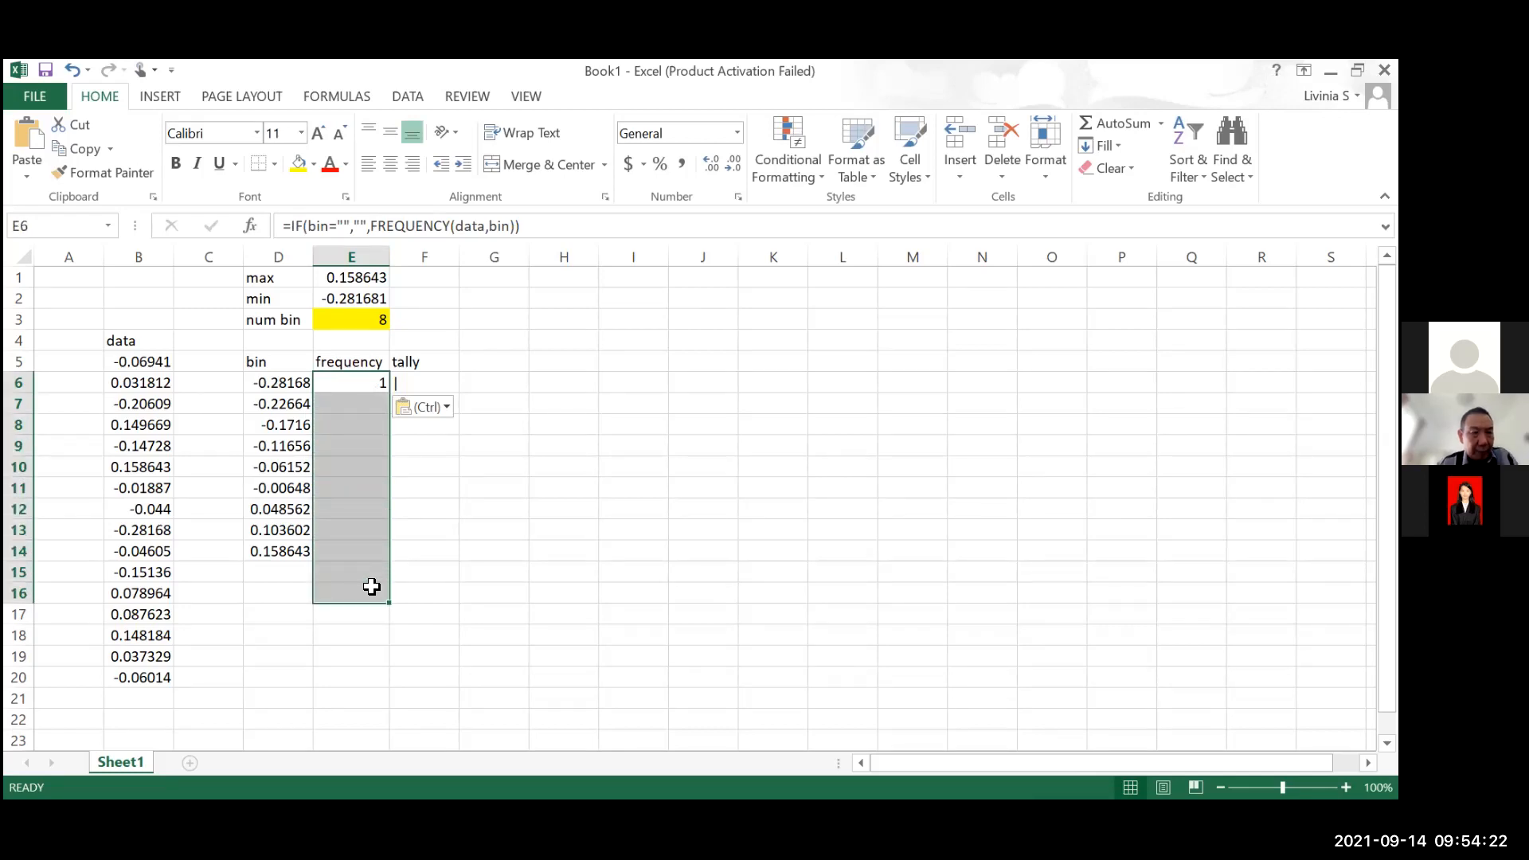
{"action": "key", "text": "F2"}
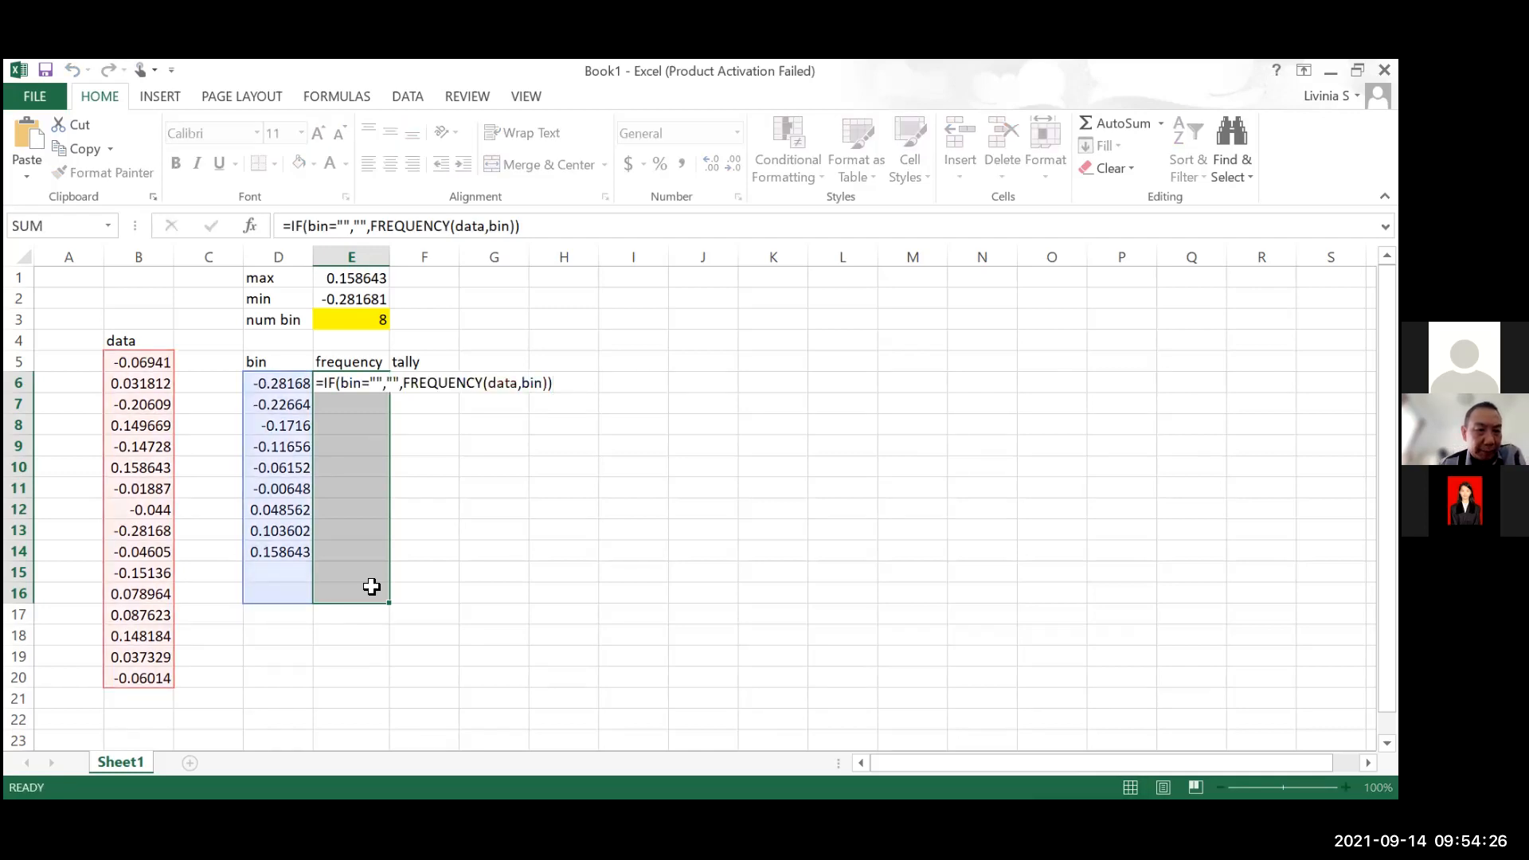
{"action": "key", "text": "ctrl+shift+Return"}
{"action": "left_click", "coordinate": [556, 671]}
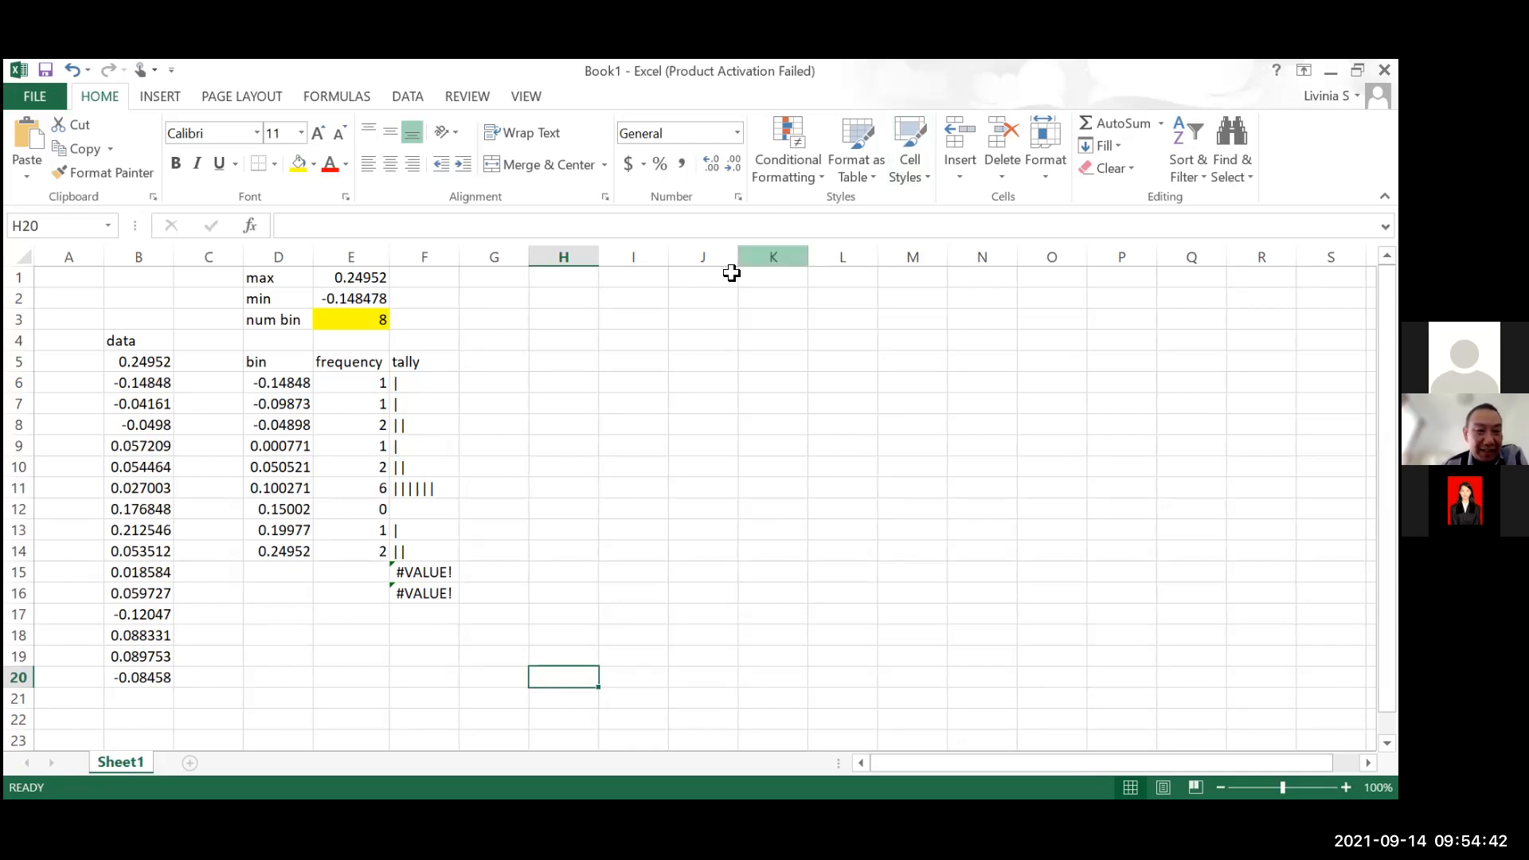
Insert an IF function in front of REPT in the tally formula of F6
{"action": "left_click", "coordinate": [423, 383]}
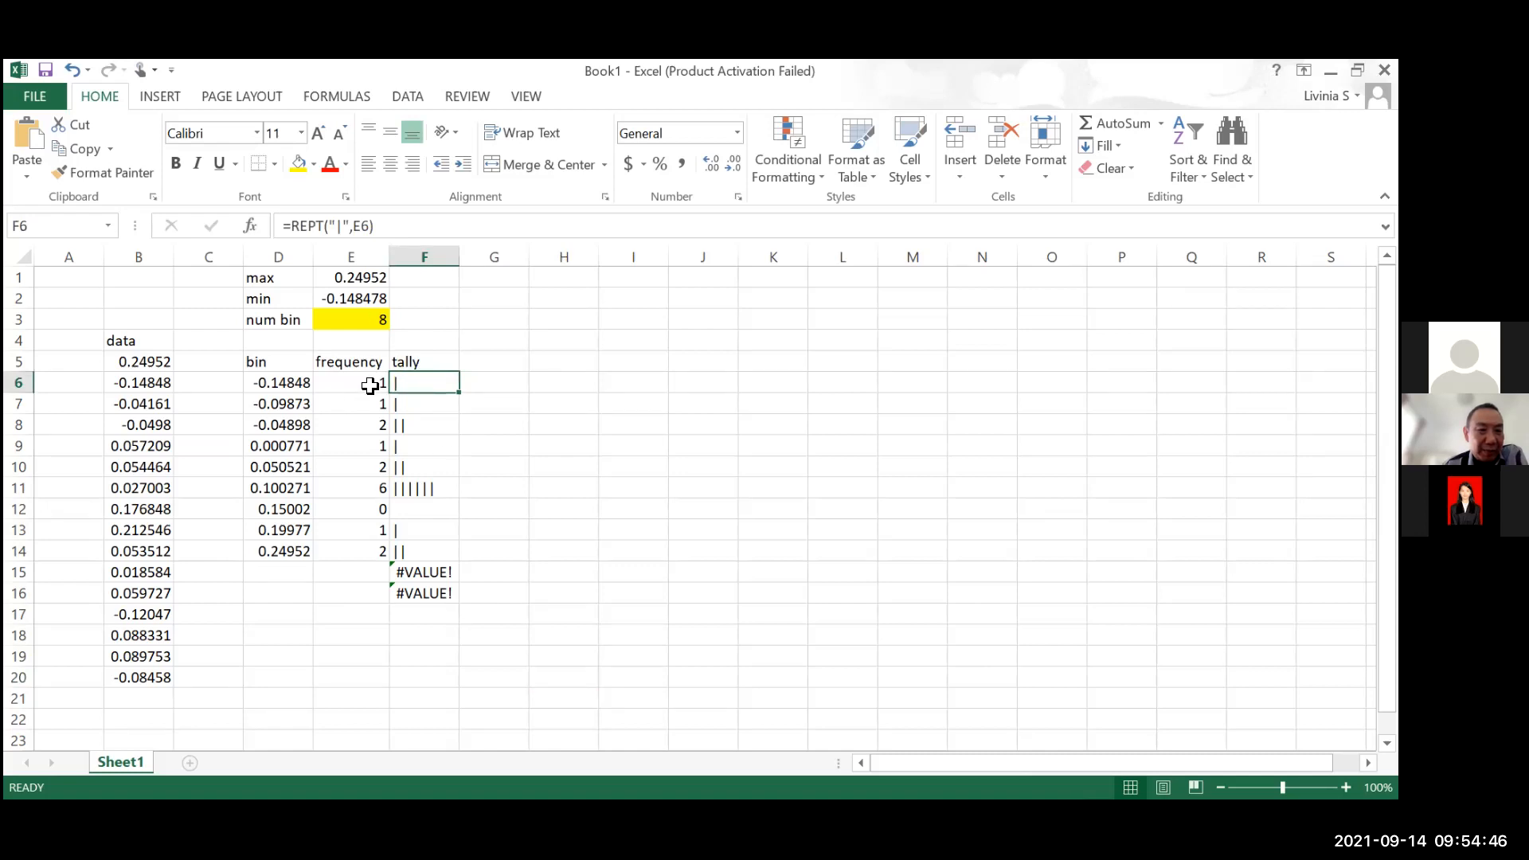
{"action": "key", "text": "Left"}
{"action": "left_click", "coordinate": [422, 385]}
{"action": "left_click", "coordinate": [295, 228]}
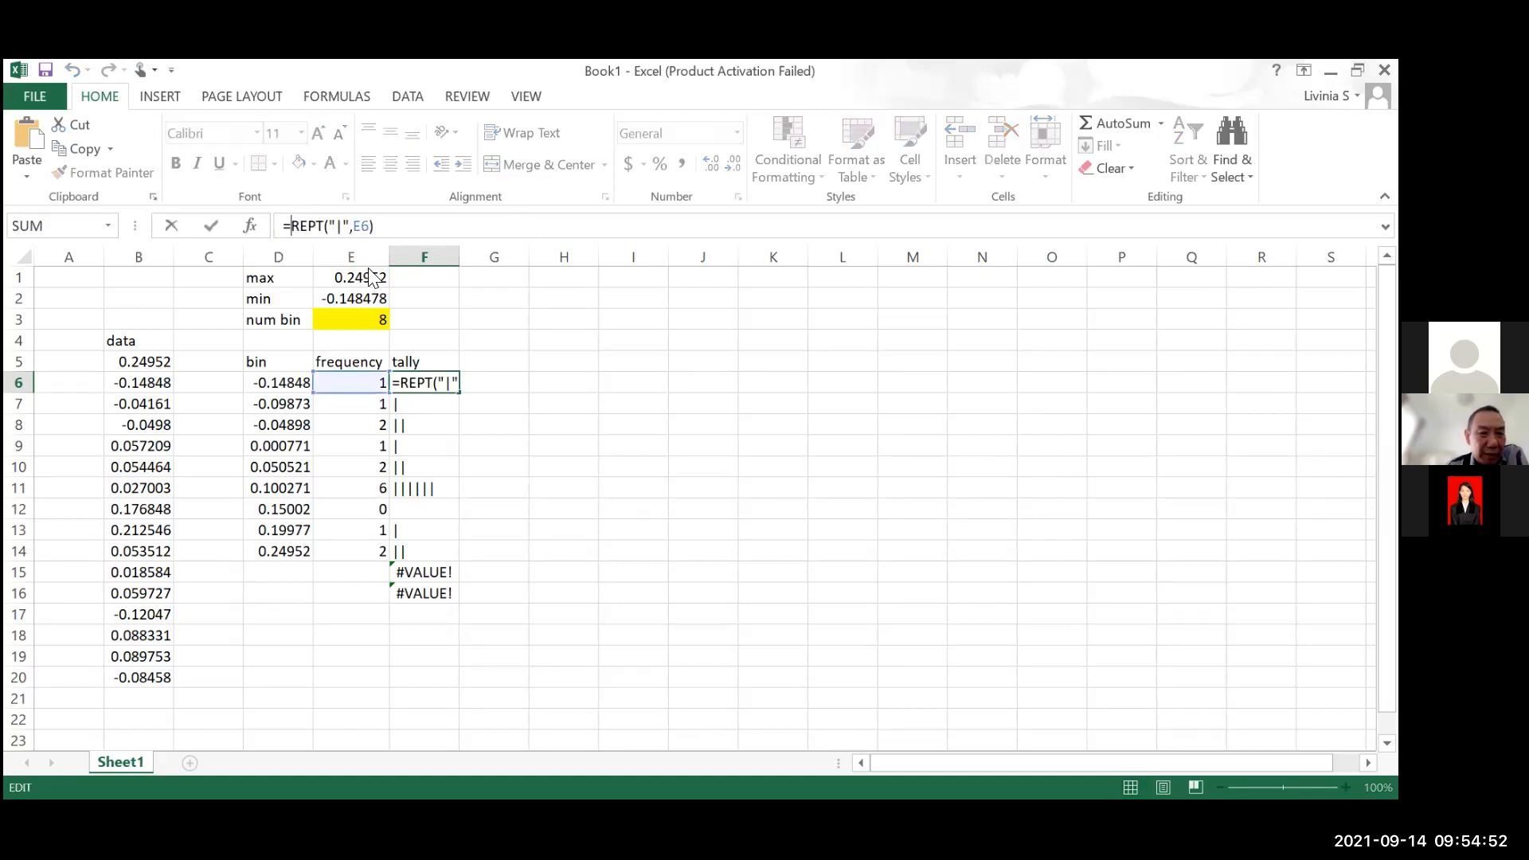
{"action": "type", "text": "if"}
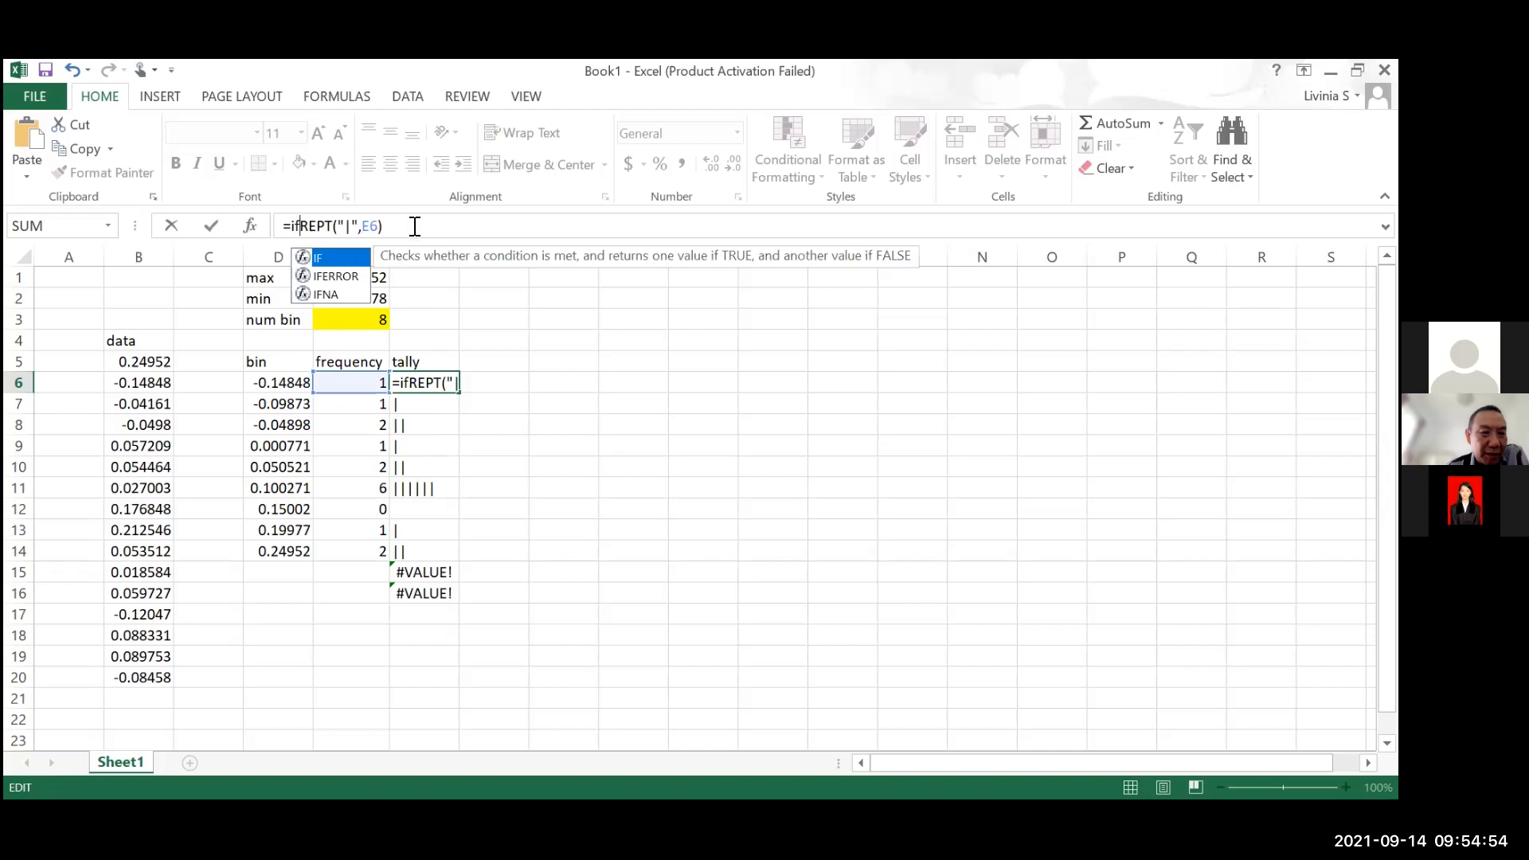
{"action": "key", "text": "Tab"}
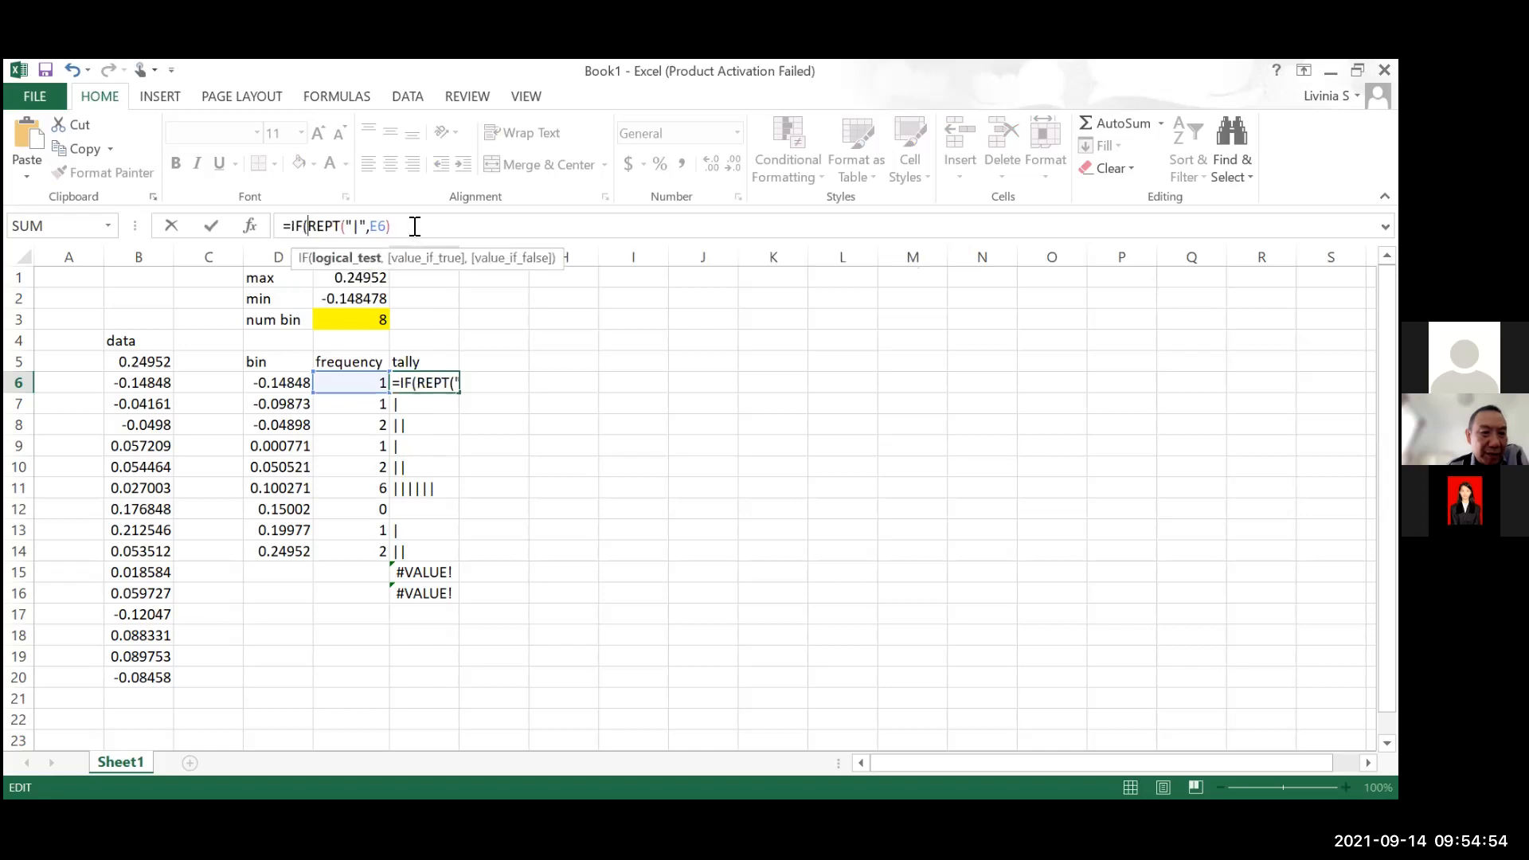
Make E6="" the logical test of the IF function in F6
{"action": "left_click", "coordinate": [356, 383]}
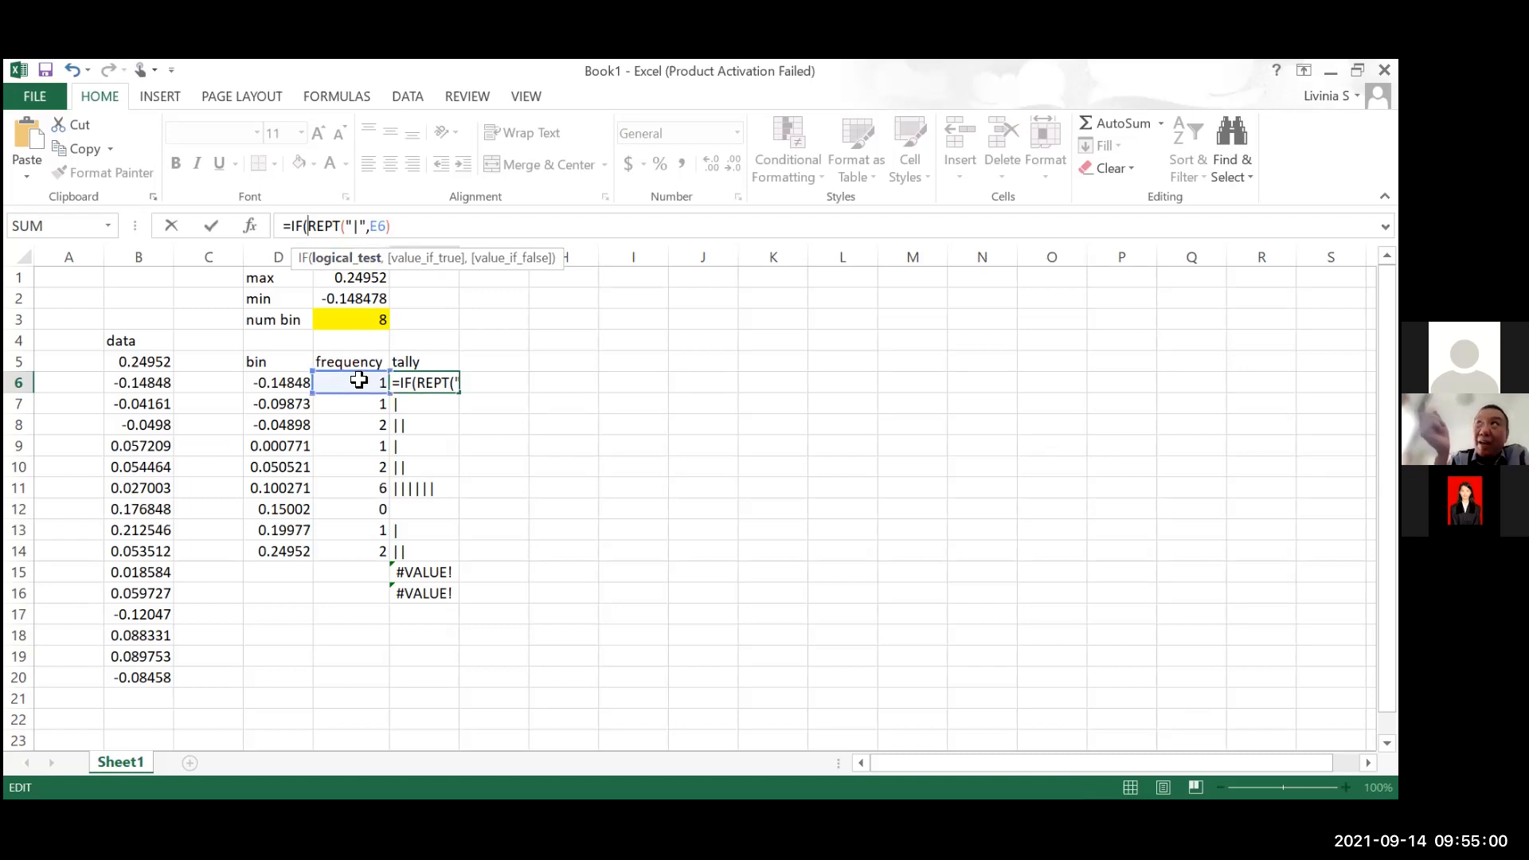
{"action": "left_click", "coordinate": [343, 592], "text": "shift"}
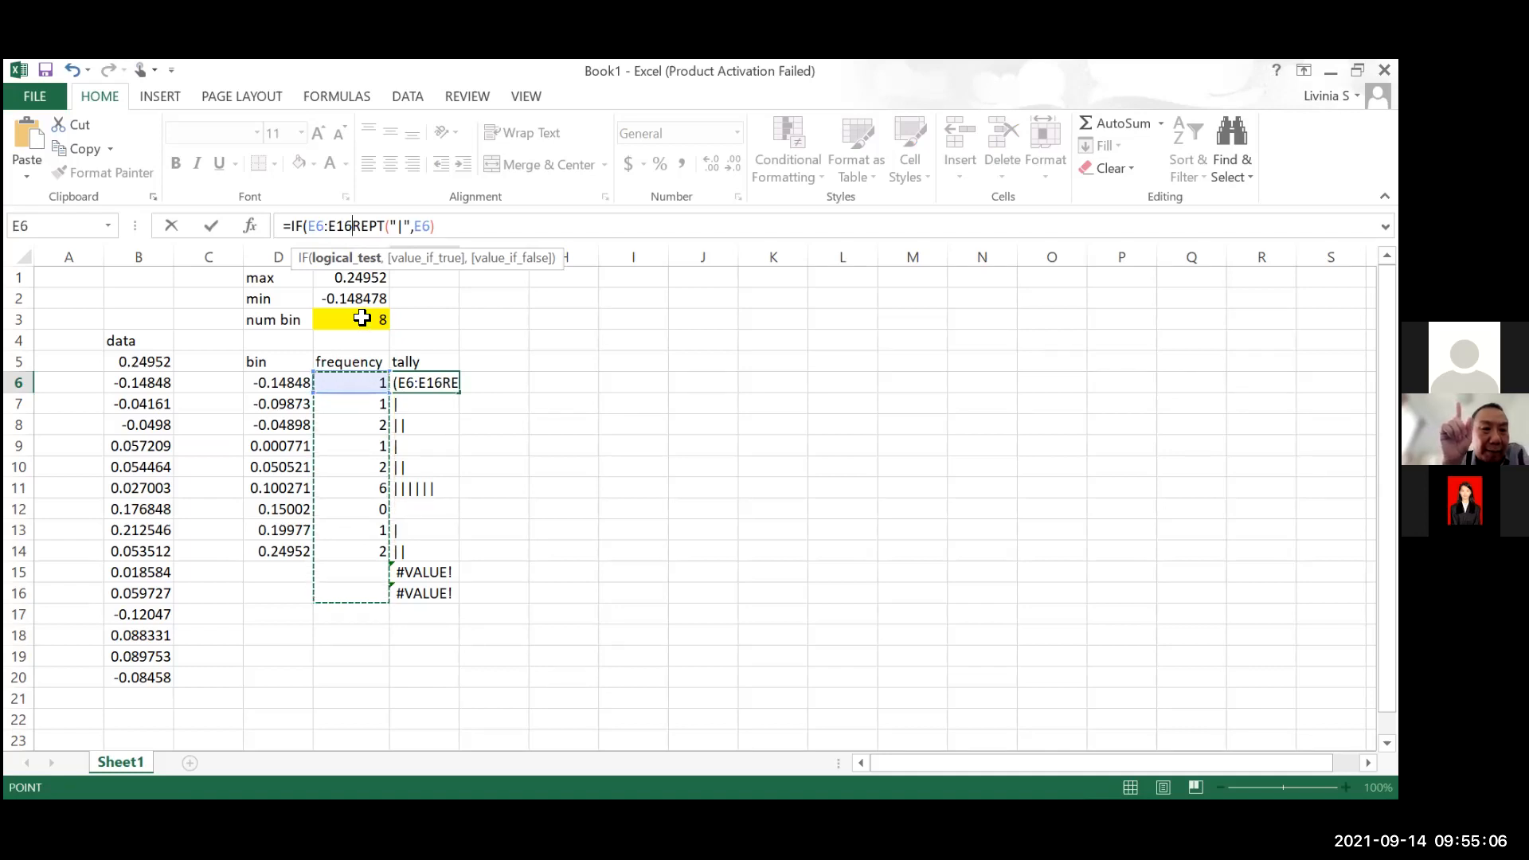
{"action": "type", "text": ",E6="}
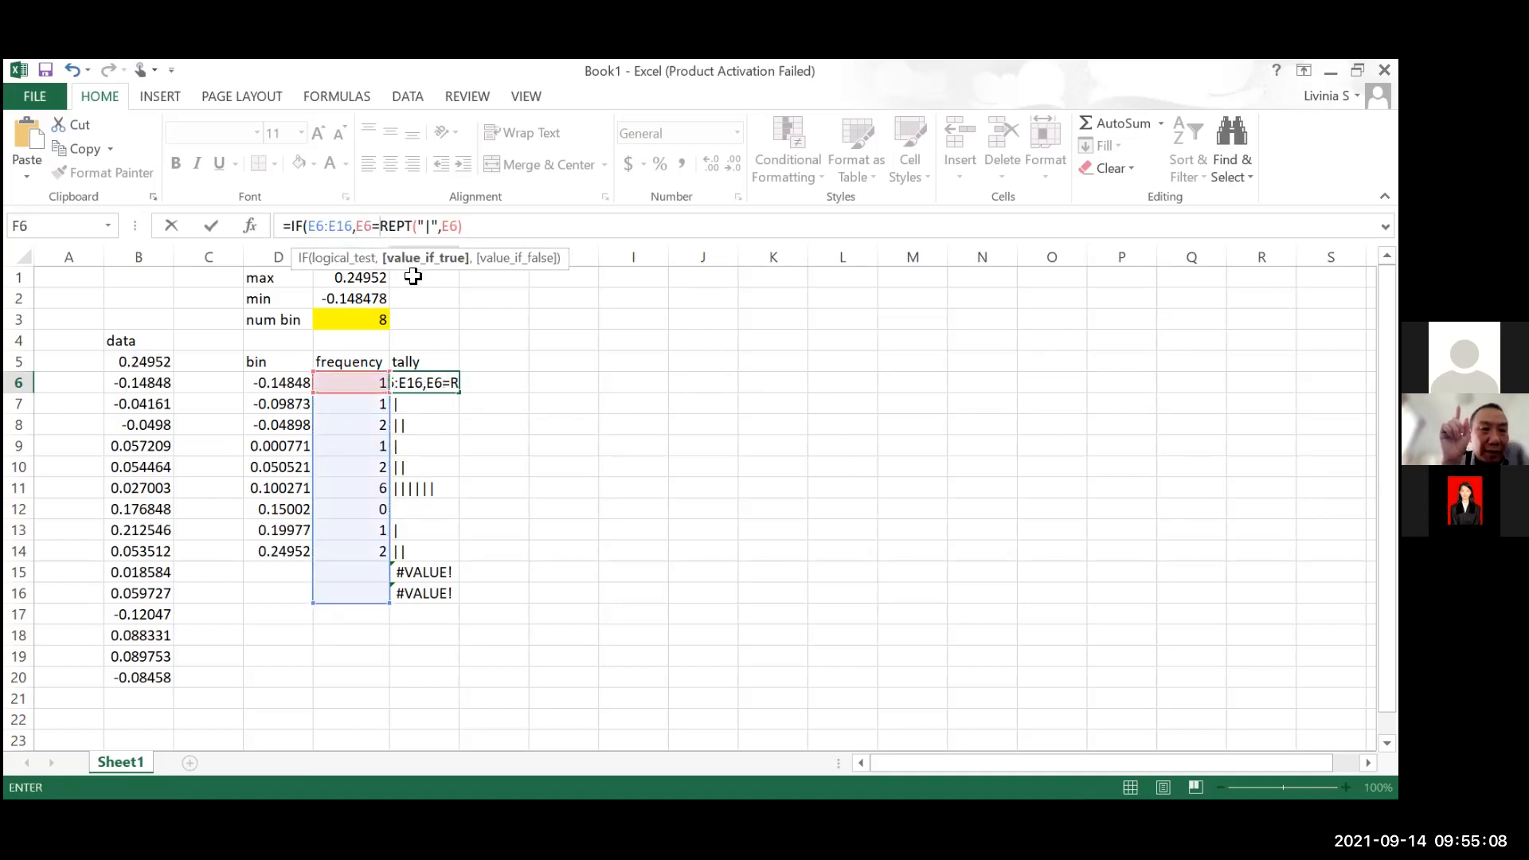
{"action": "key", "text": "BackSpace"}
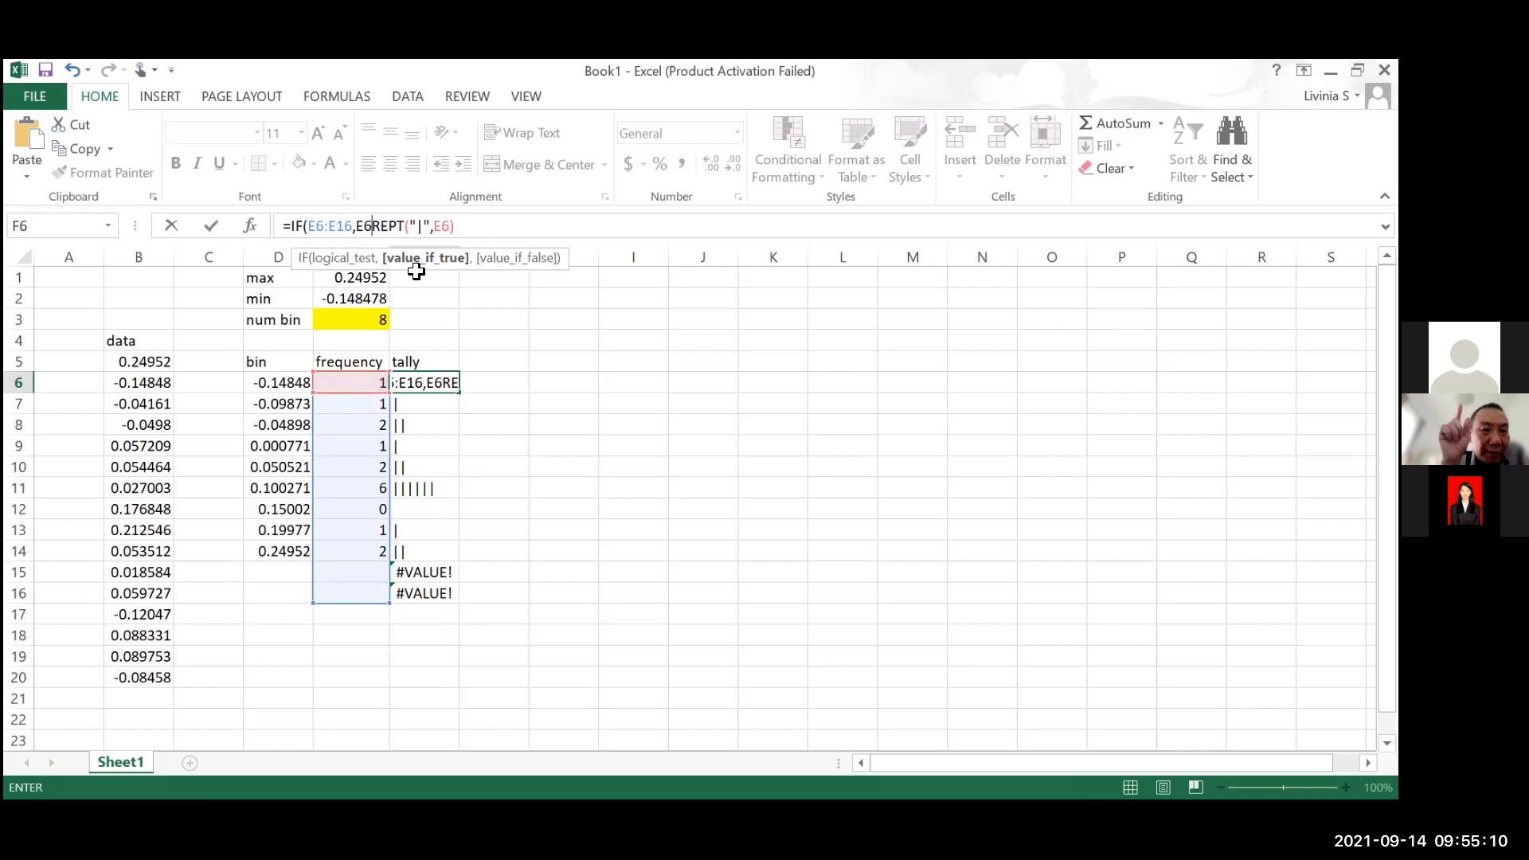
{"action": "key", "text": "BackSpace"}
{"action": "key", "text": "BackSpace"}
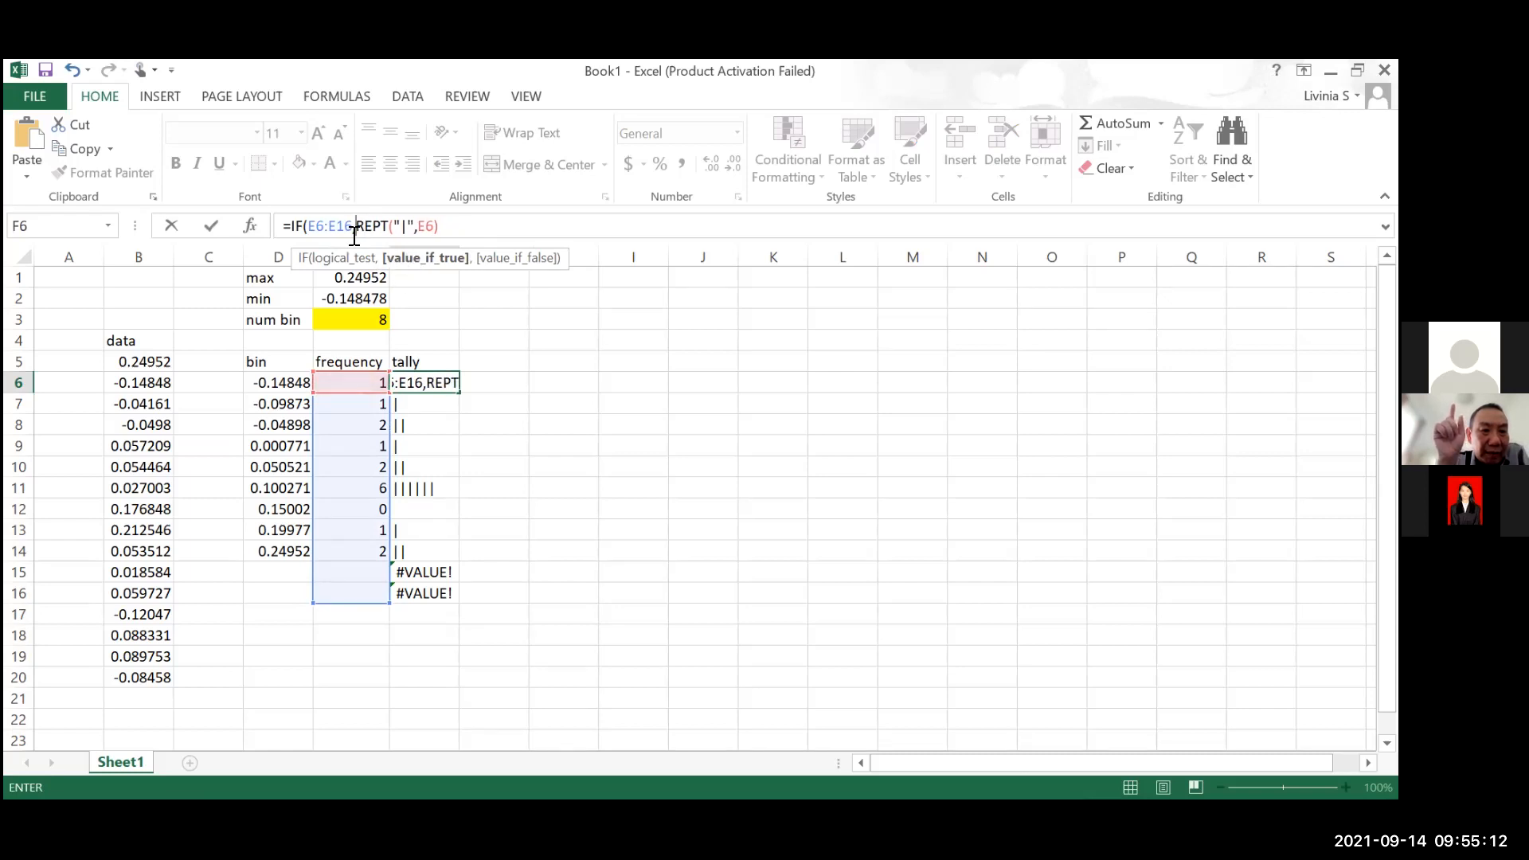
{"action": "left_click_drag", "start_coordinate": [351, 231], "coordinate": [323, 231]}
{"action": "type", "text": "="}
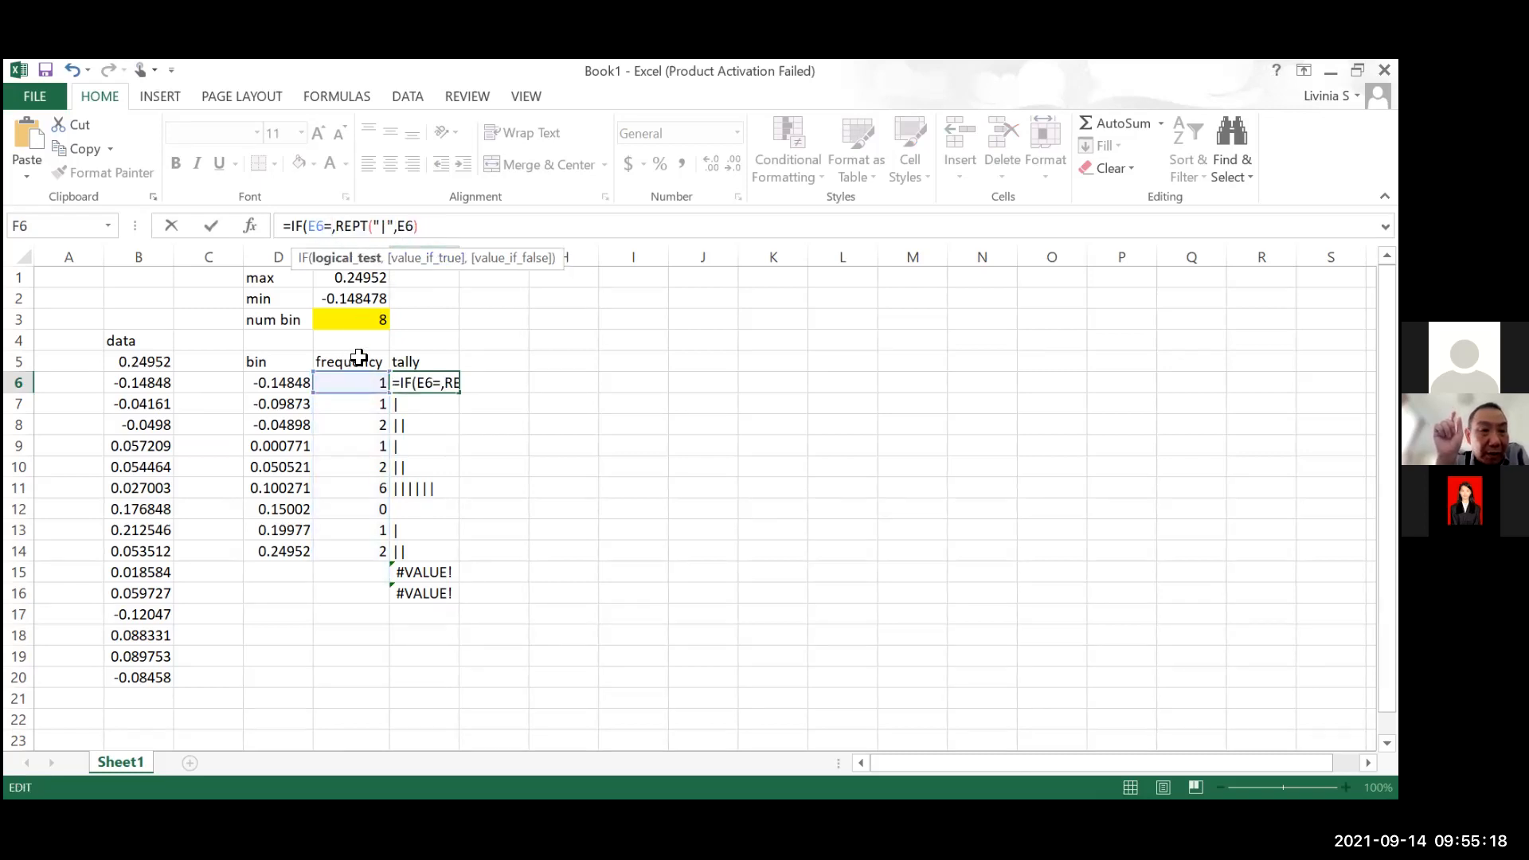
{"action": "type", "text": "\"\""}
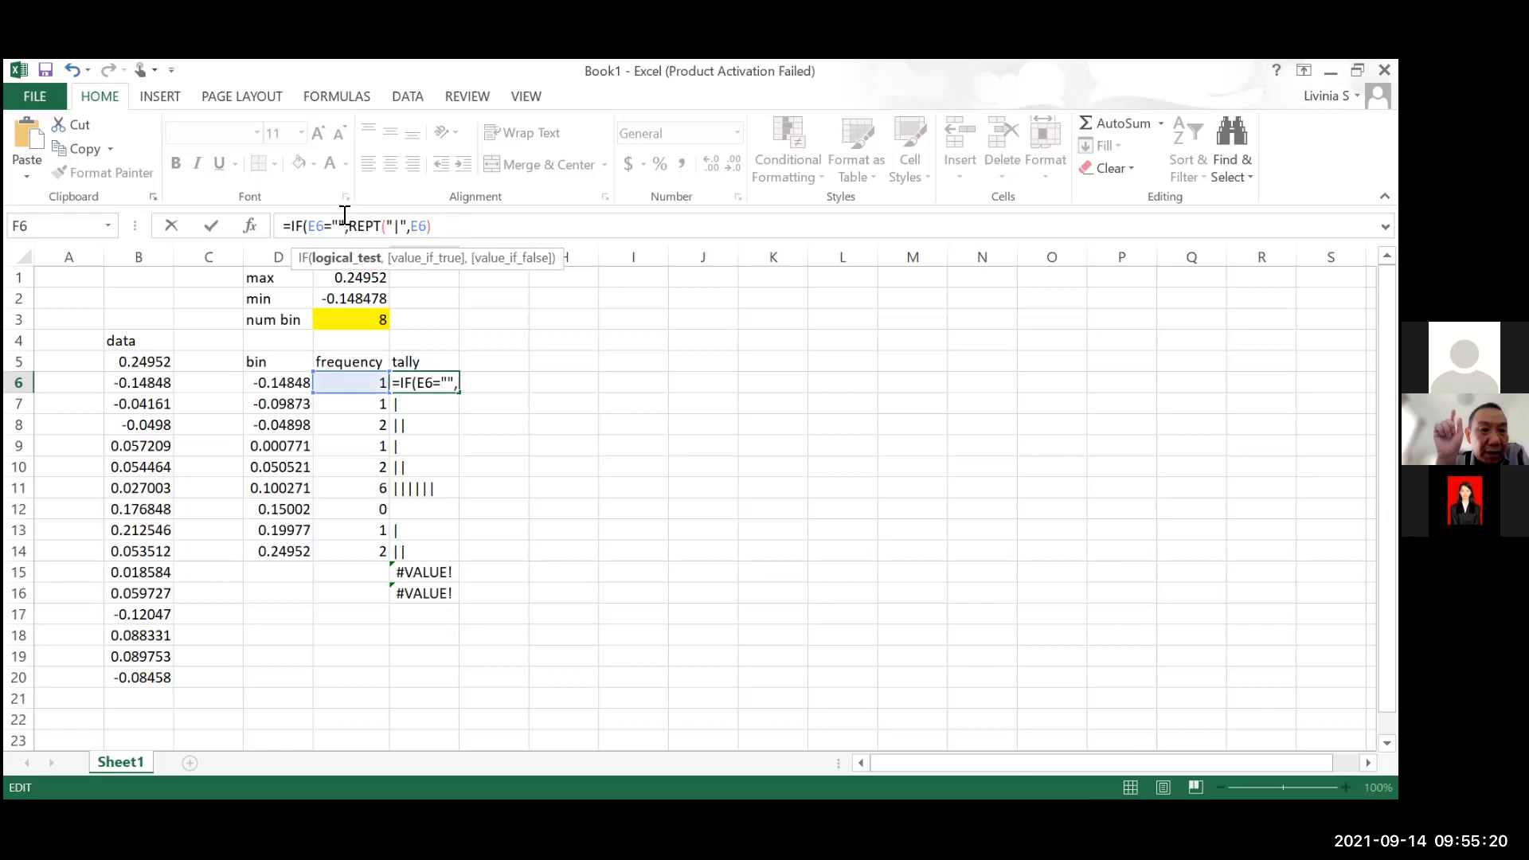
{"action": "type", "text": ",\"\""}
Add "" as the value if true and enter =IF(E6="","",REPT("|",E6)) in F6
{"action": "left_click", "coordinate": [469, 225]}
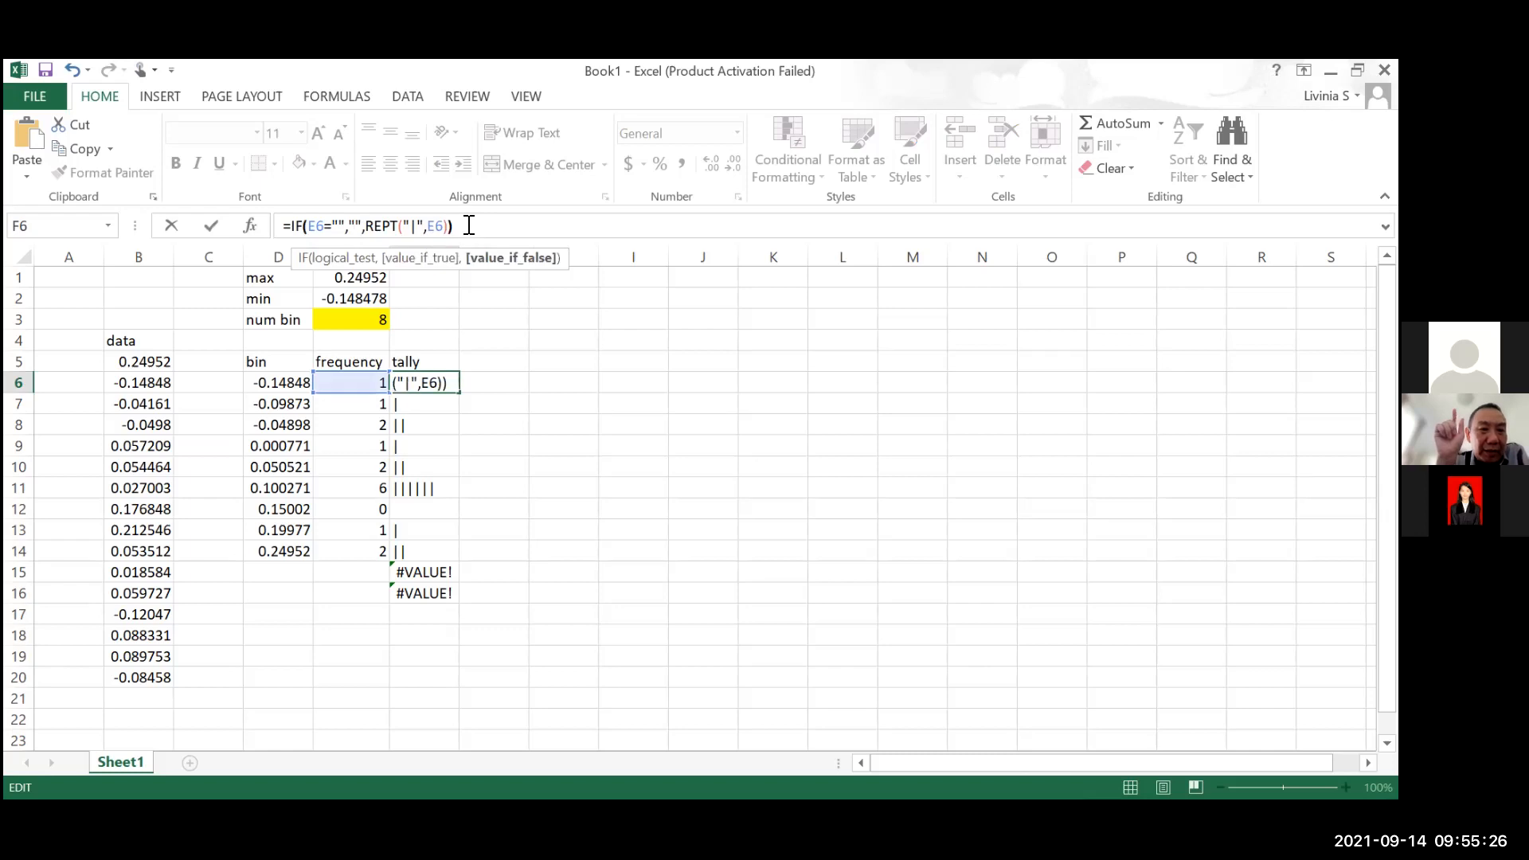
{"action": "type", "text": ")"}
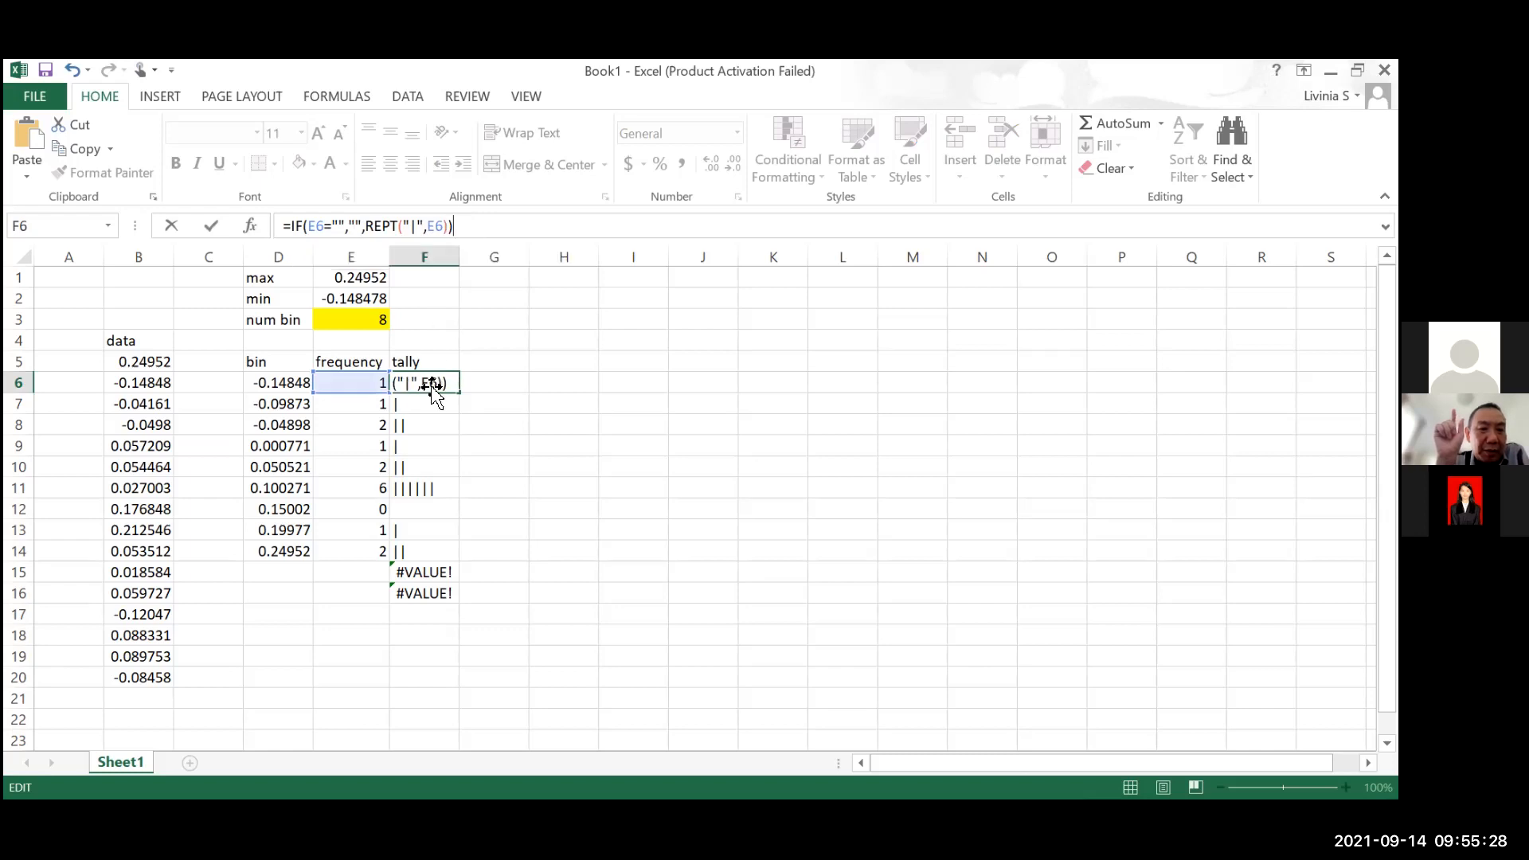
{"action": "key", "text": "Return"}
Fill the IF-based tally formula from F6 down to F16
{"action": "left_click", "coordinate": [451, 381]}
{"action": "left_click_drag", "start_coordinate": [459, 392], "coordinate": [431, 601]}
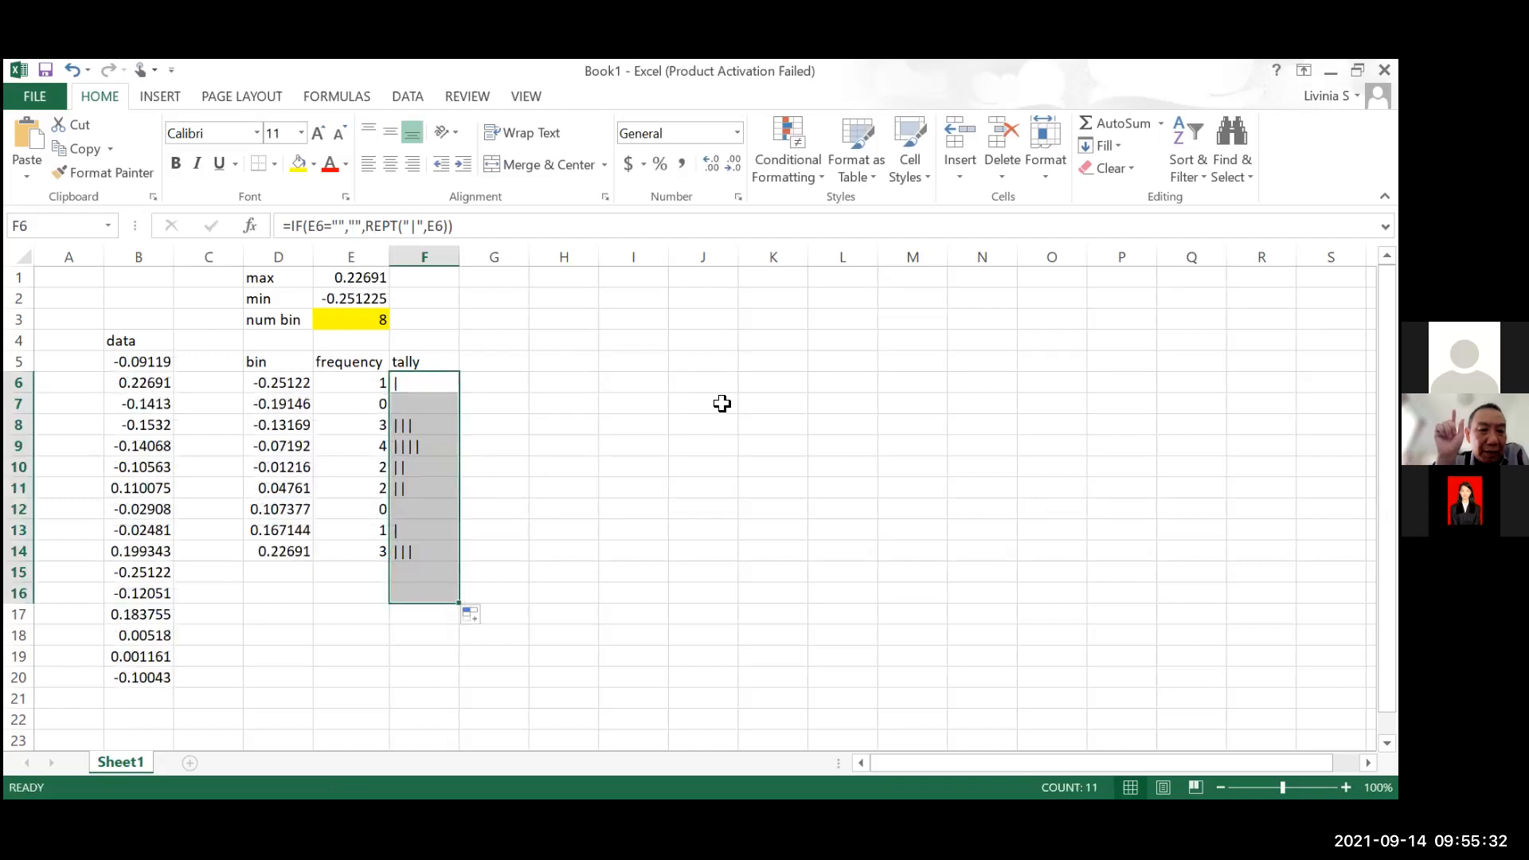
{"action": "left_click", "coordinate": [720, 404]}
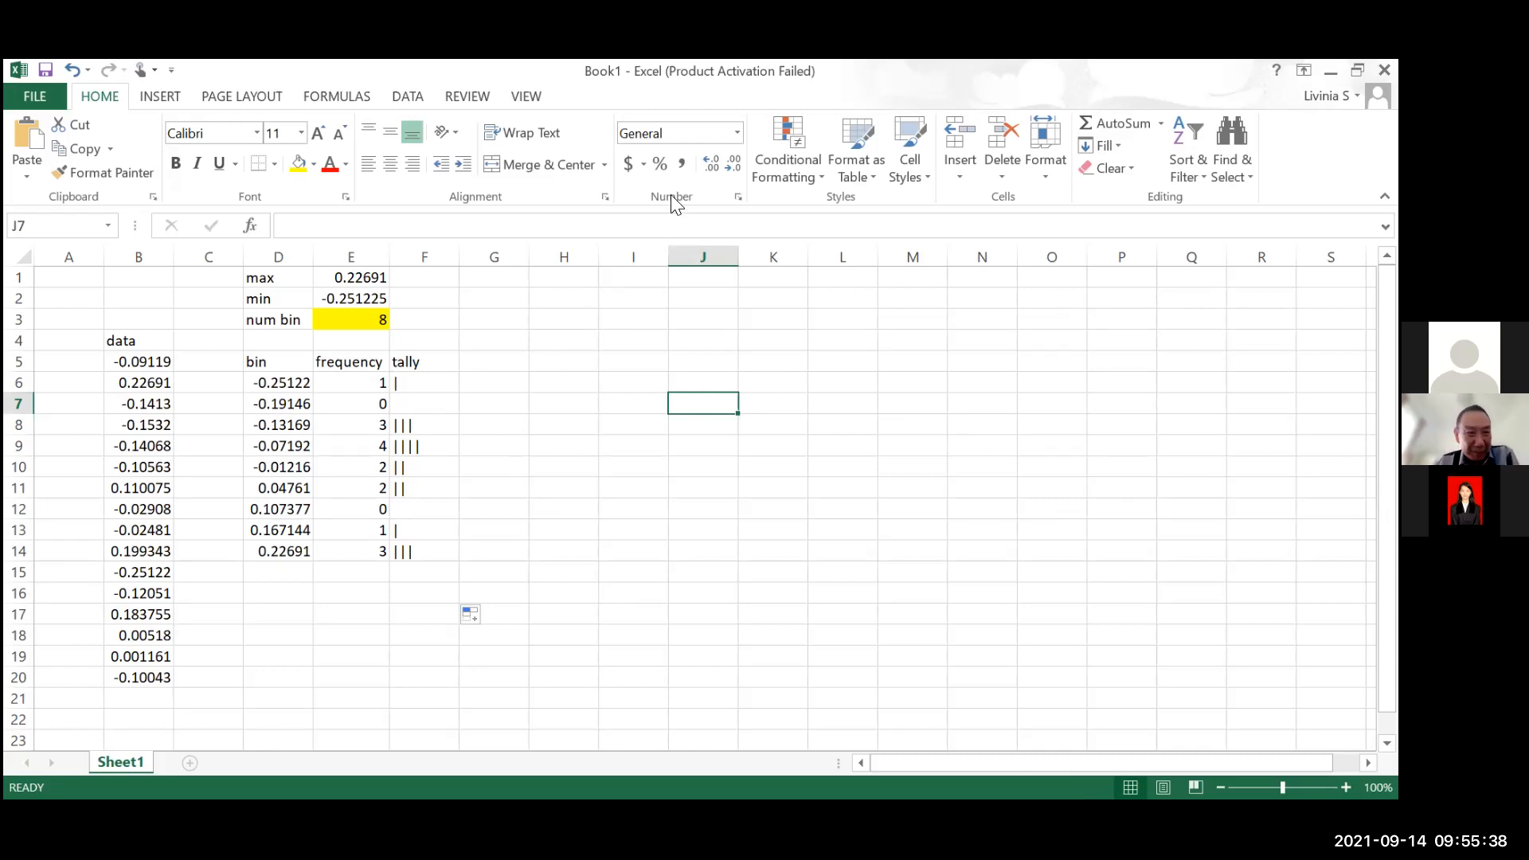
Switch to the 08 Matrix Functions workbook, finish the open edit of C49 and examine the bin formulas in C49 and C48
{"action": "key", "text": "alt+Tab"}
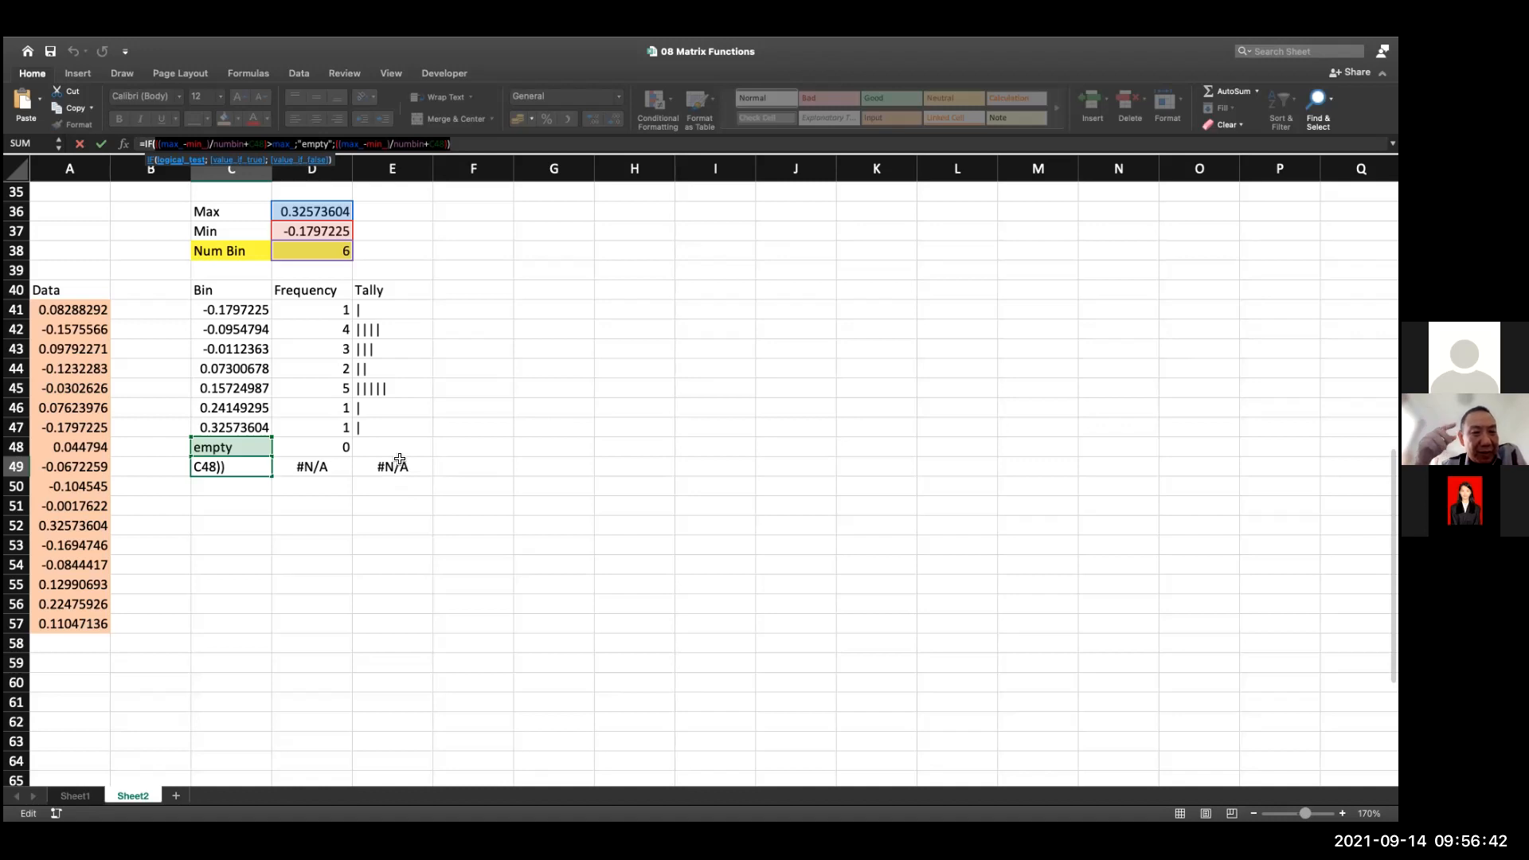
{"action": "key", "text": "Return"}
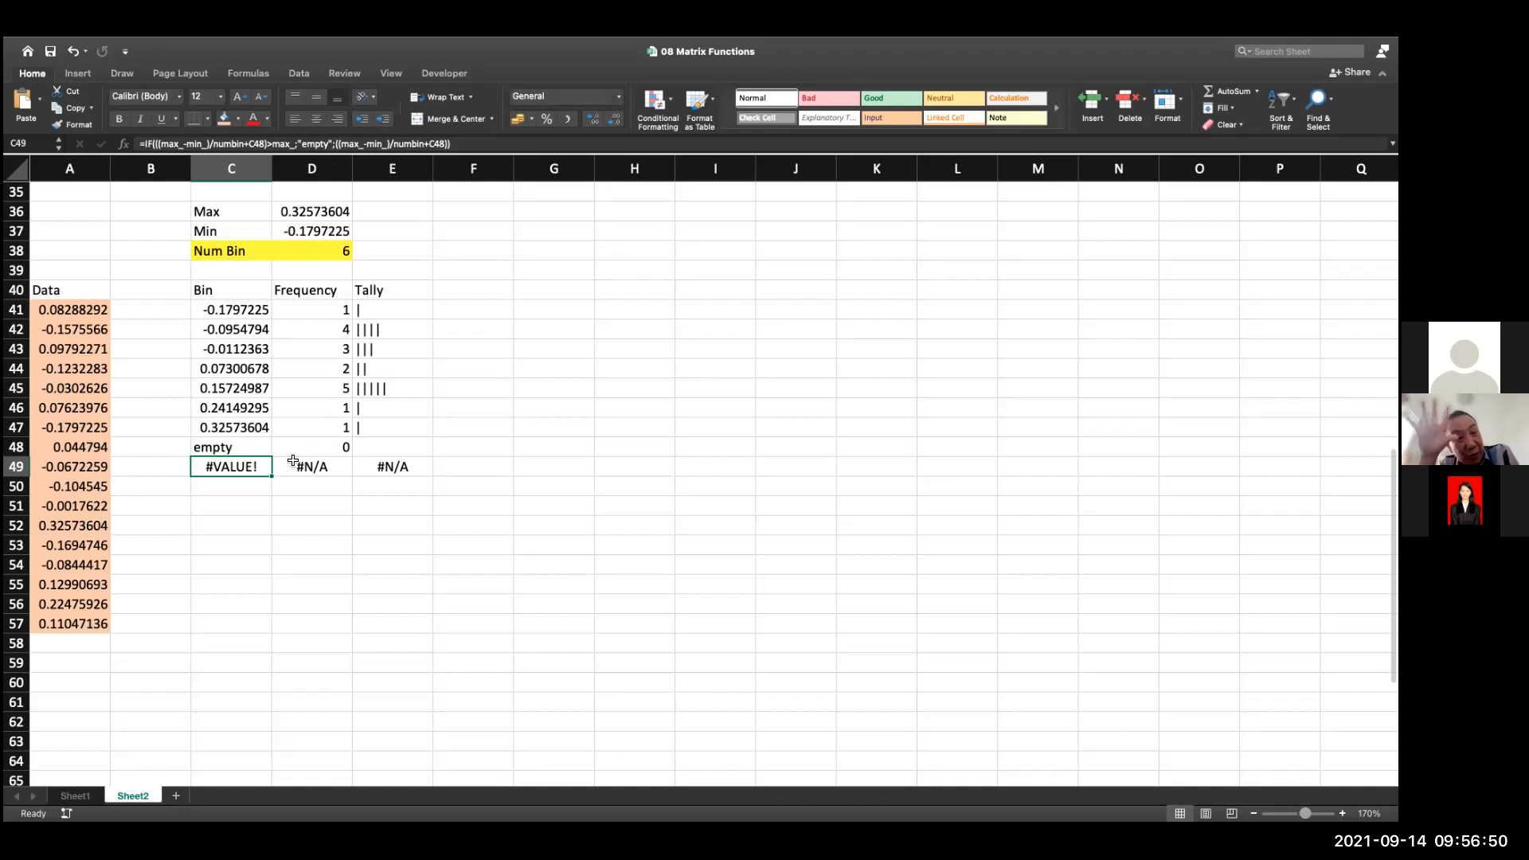
{"action": "double_click", "coordinate": [245, 465]}
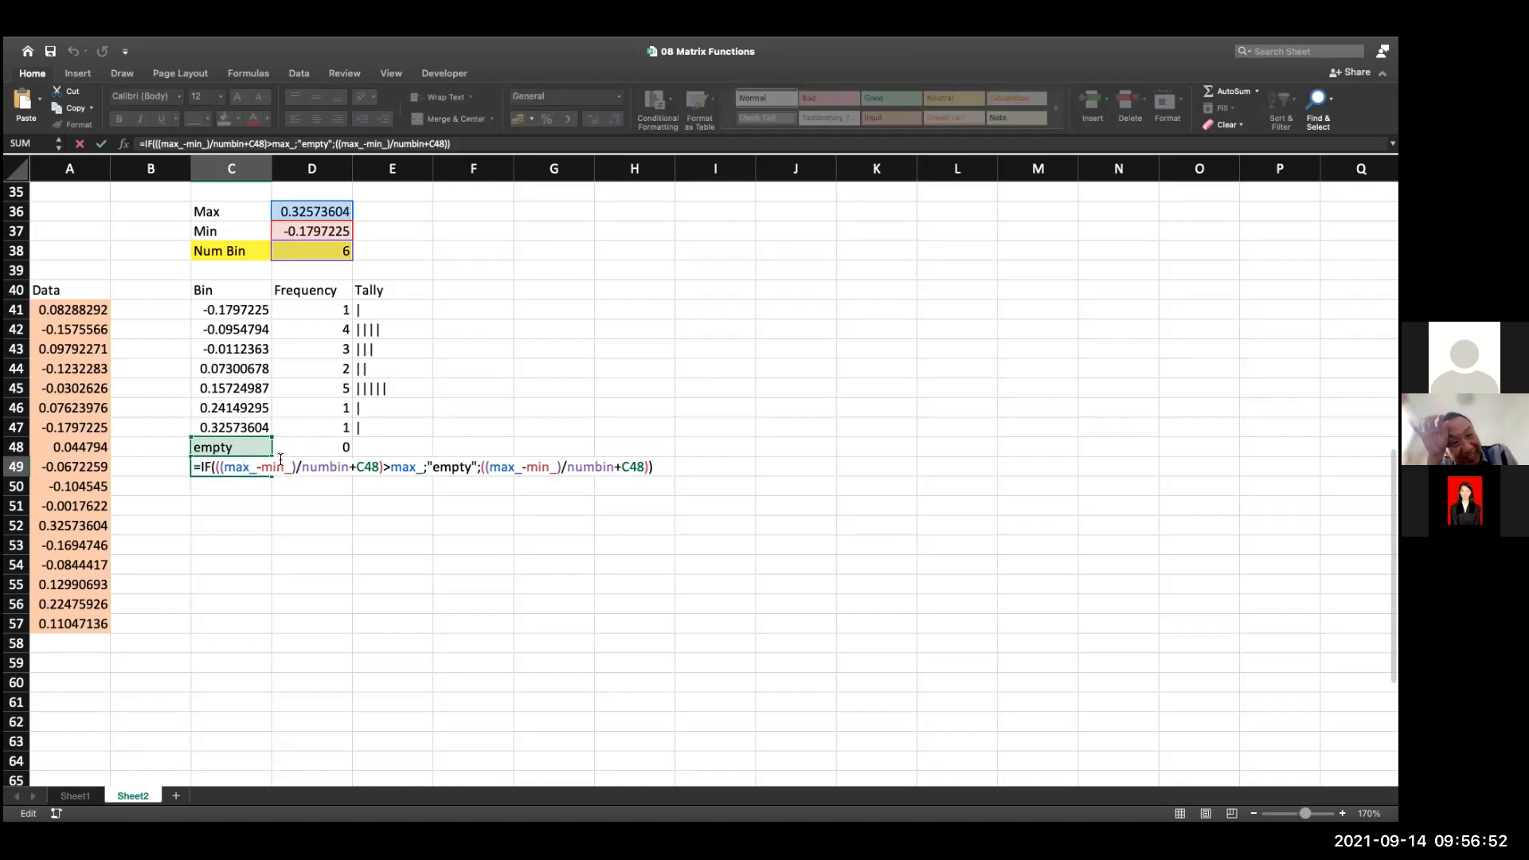
{"action": "key", "text": "Escape"}
{"action": "left_click", "coordinate": [248, 451]}
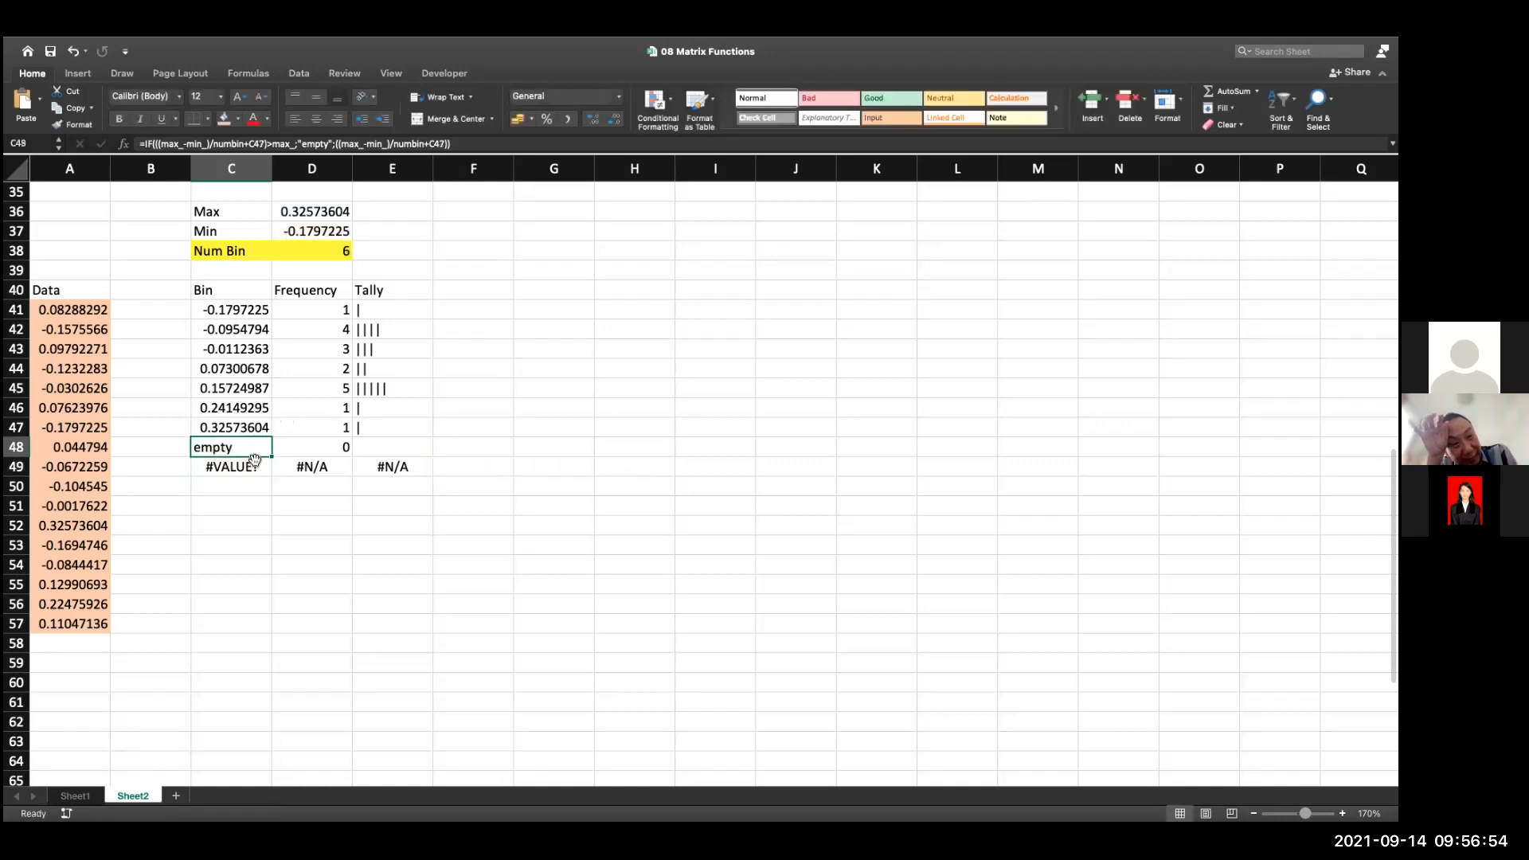
Set the number of bins in D38 to 4
{"action": "left_click", "coordinate": [329, 255]}
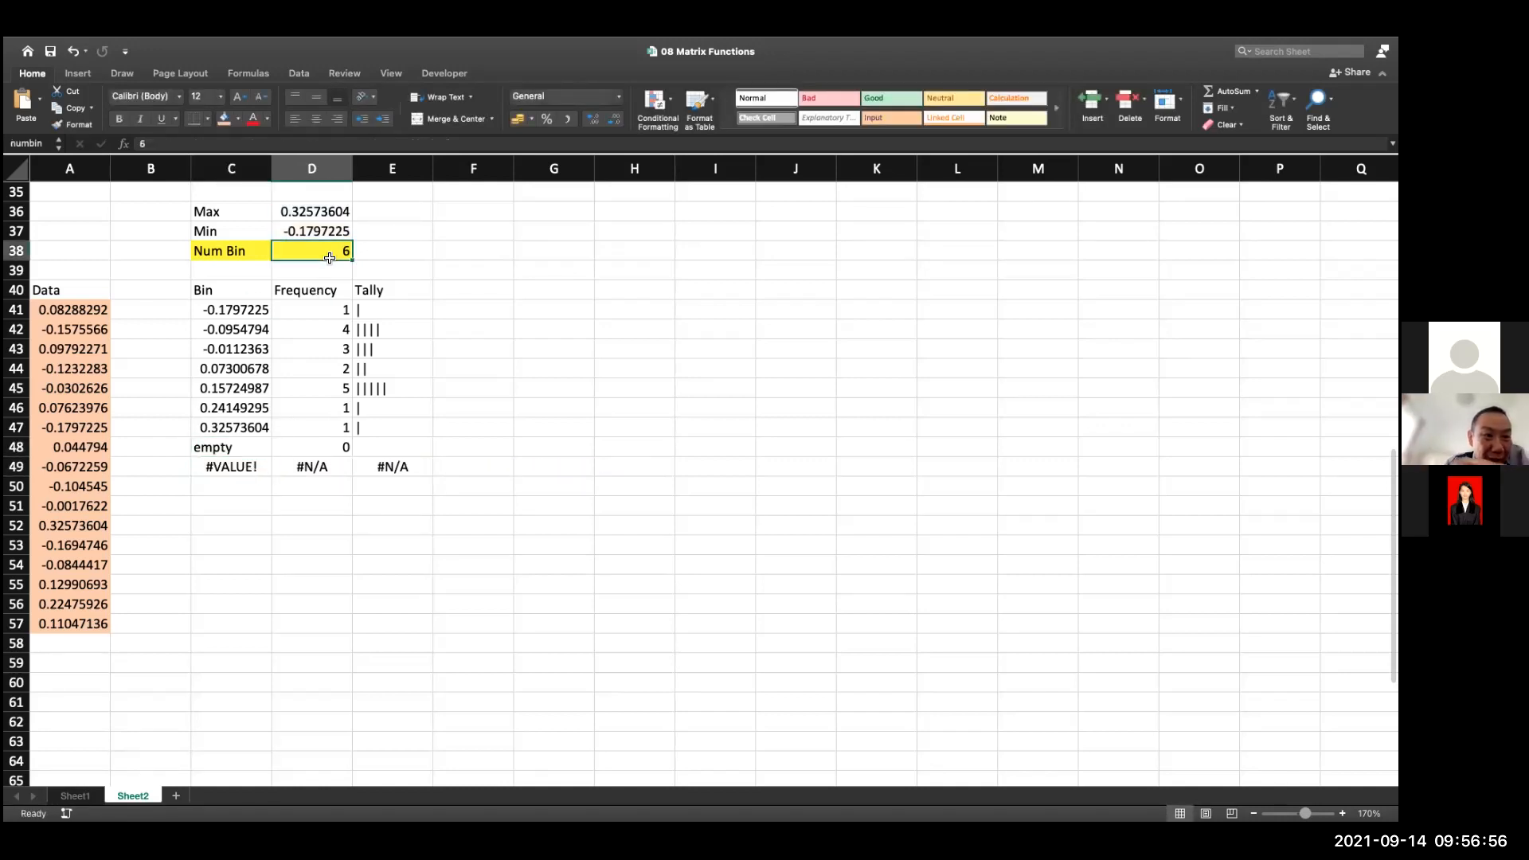
{"action": "key", "text": "Delete"}
{"action": "type", "text": "4"}
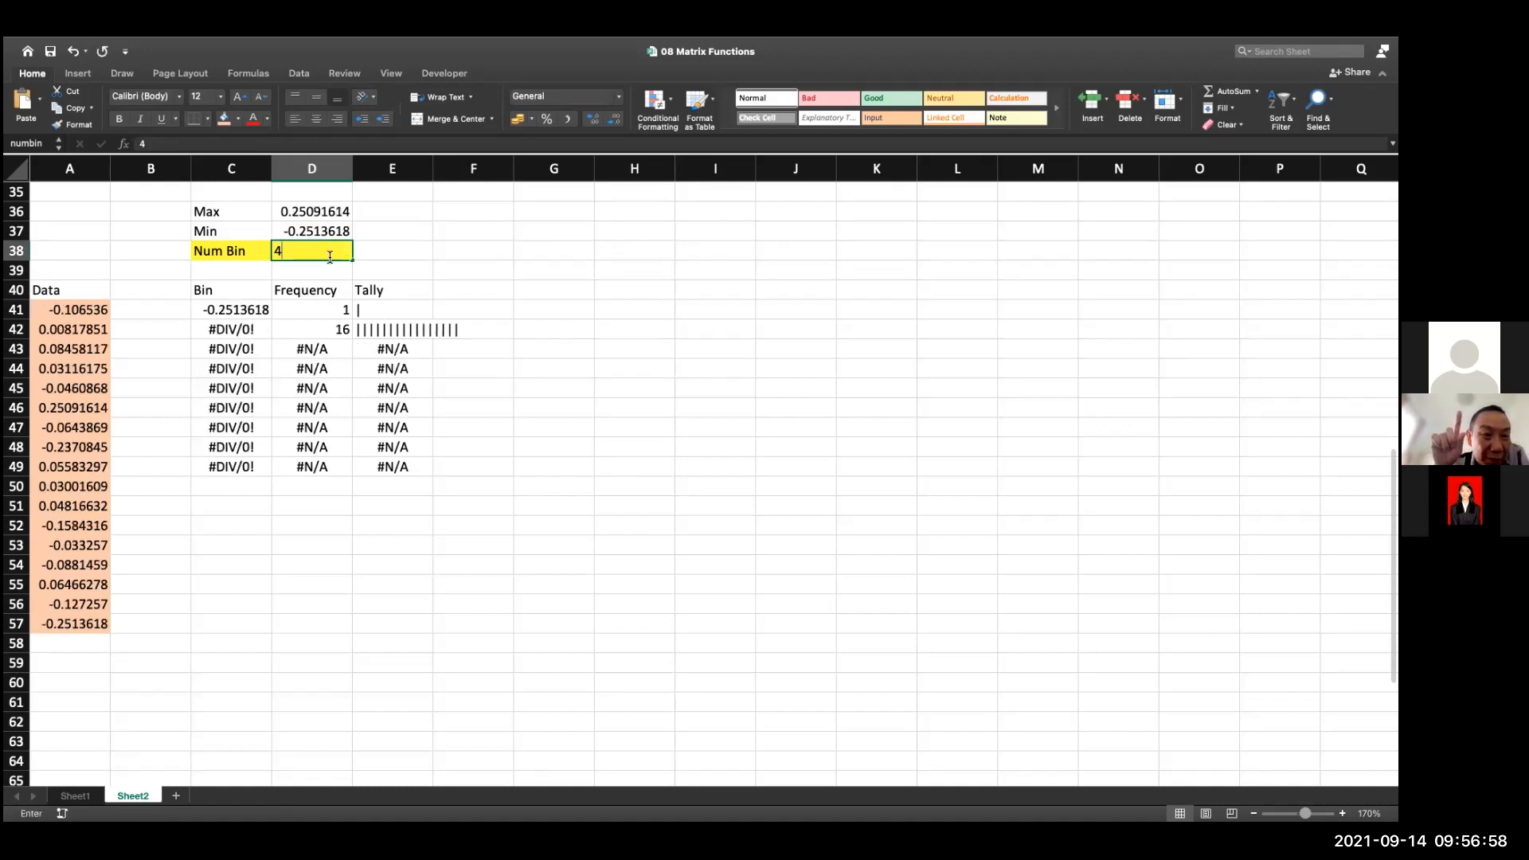
{"action": "key", "text": "Return"}
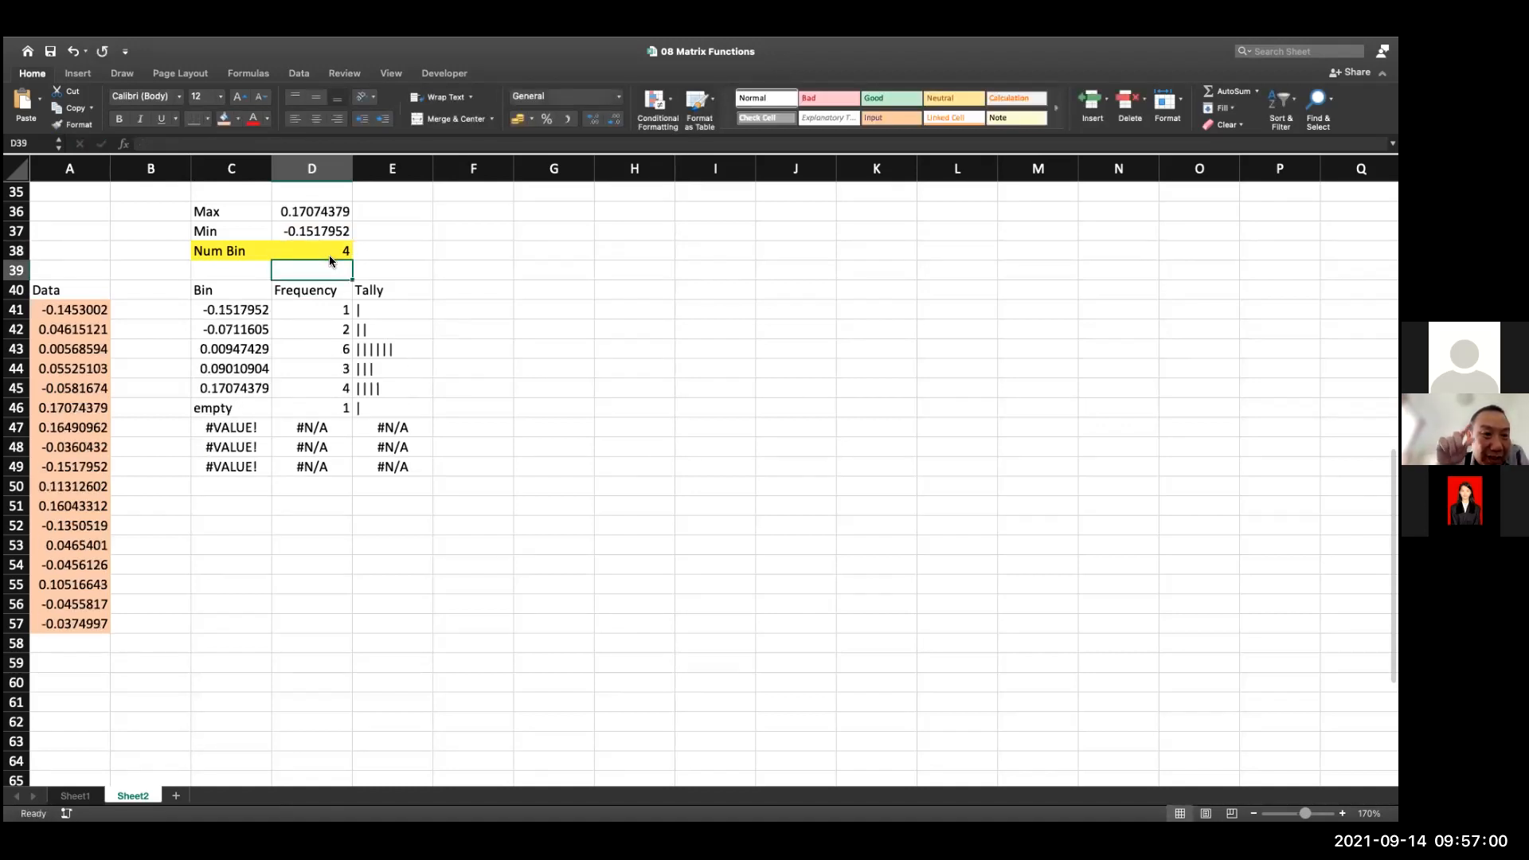
Replace "empty" with "" in the IF formula of bin cell C47
{"action": "left_click", "coordinate": [258, 431]}
{"action": "double_click", "coordinate": [257, 431]}
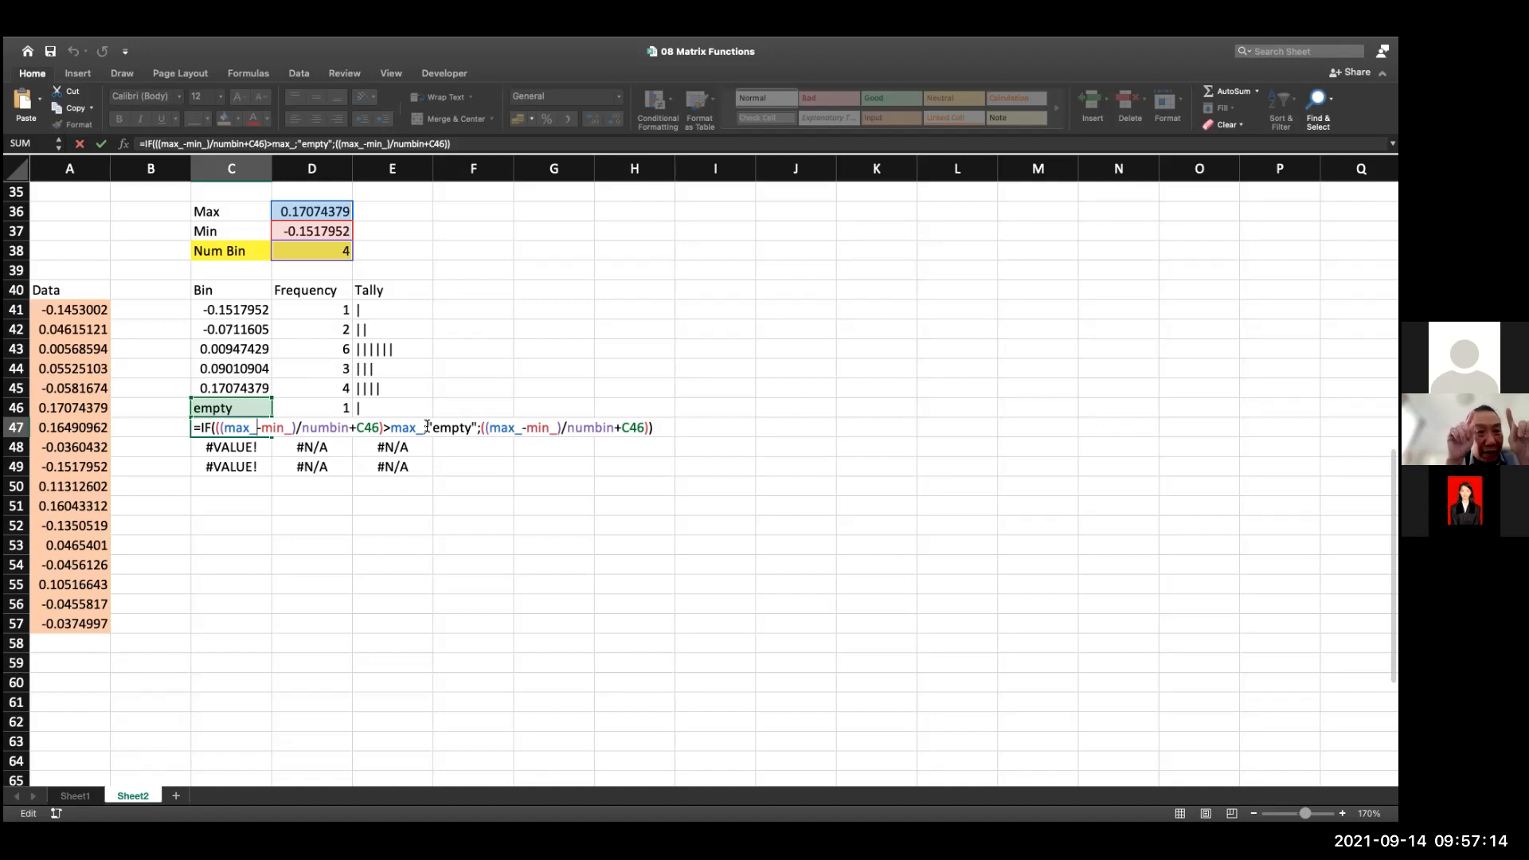
{"action": "left_click", "coordinate": [431, 426]}
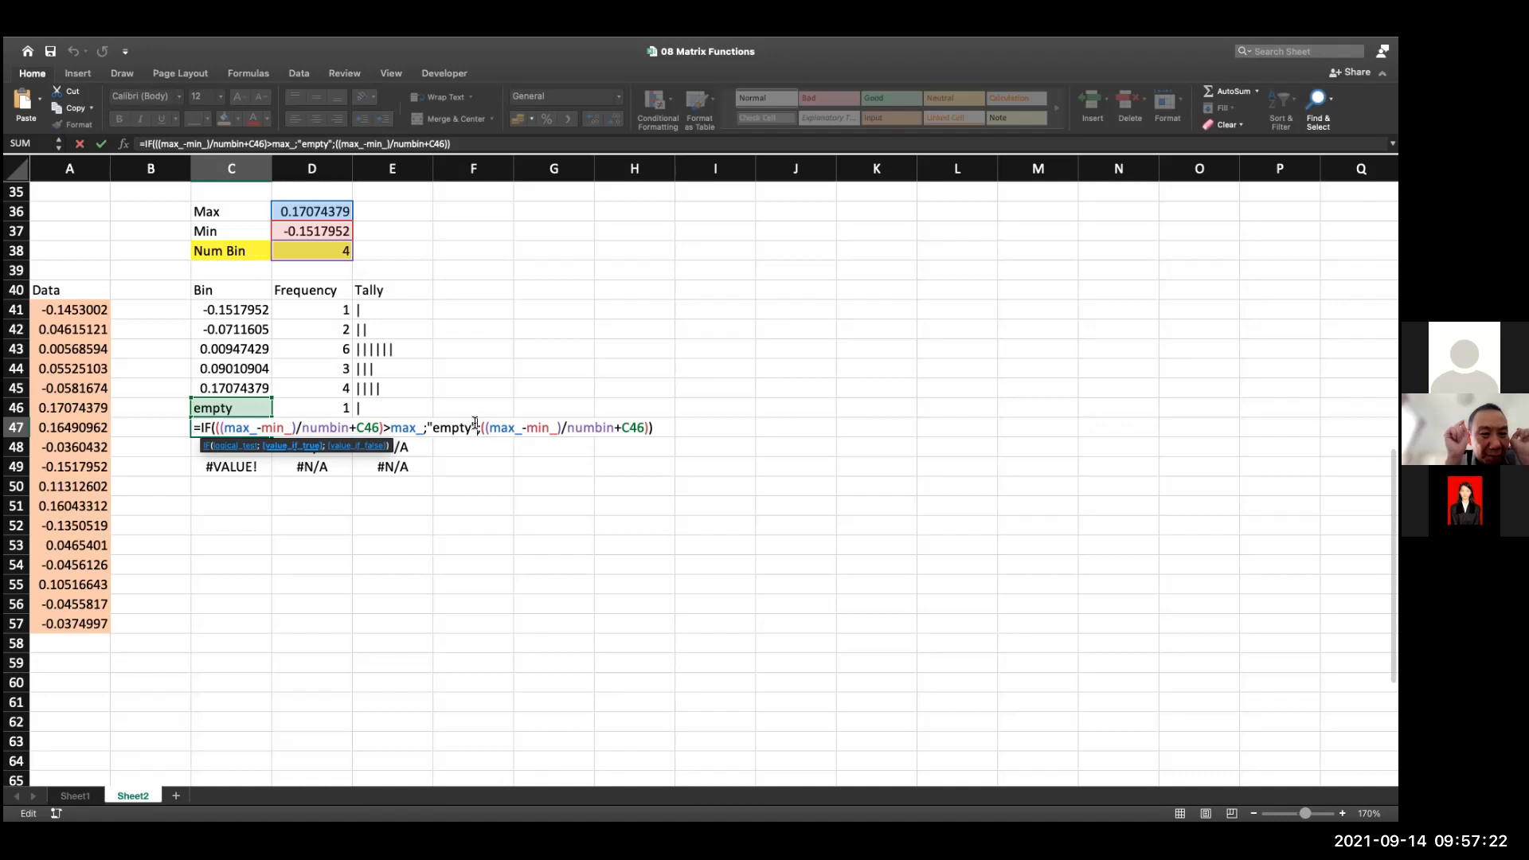
{"action": "key", "text": "Delete"}
{"action": "key", "text": "Delete"}
{"action": "key", "text": "Delete"}
{"action": "key", "text": "Delete"}
{"action": "key", "text": "Delete"}
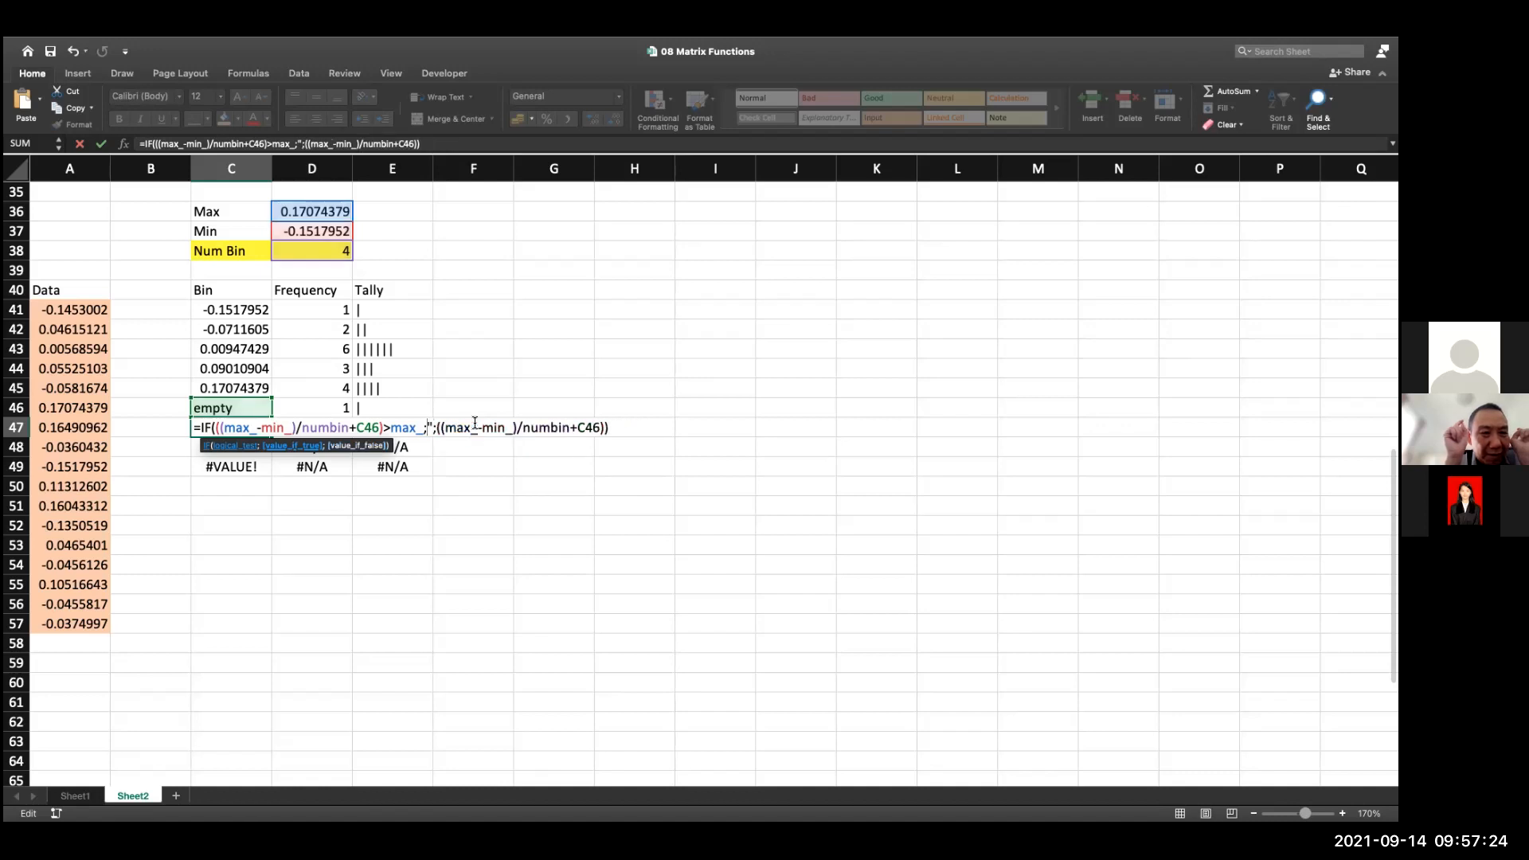
{"action": "key", "text": "Return"}
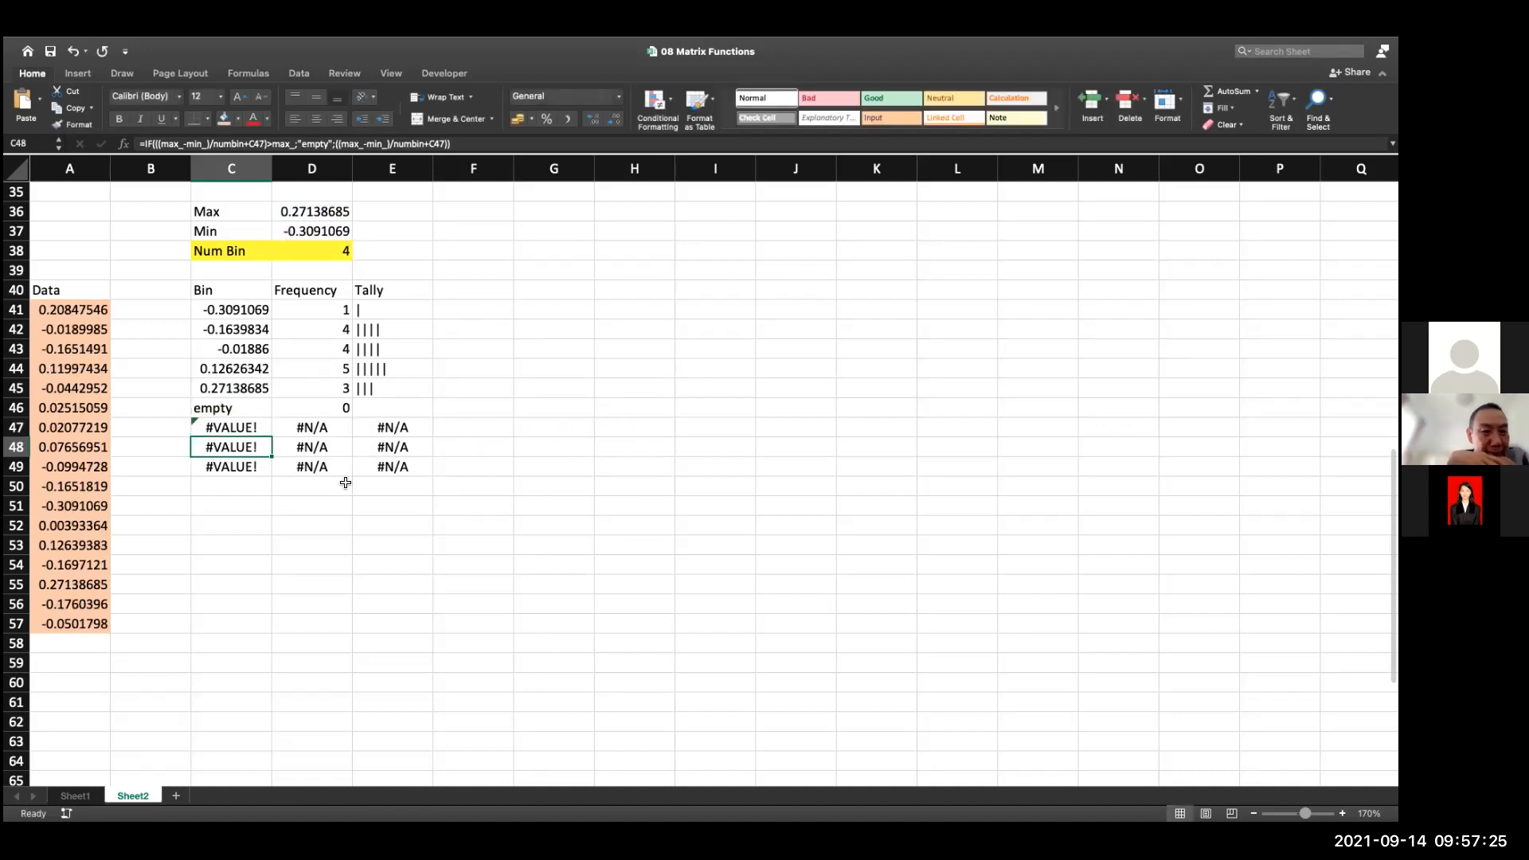
{"action": "left_click", "coordinate": [242, 421]}
{"action": "left_click", "coordinate": [277, 465]}
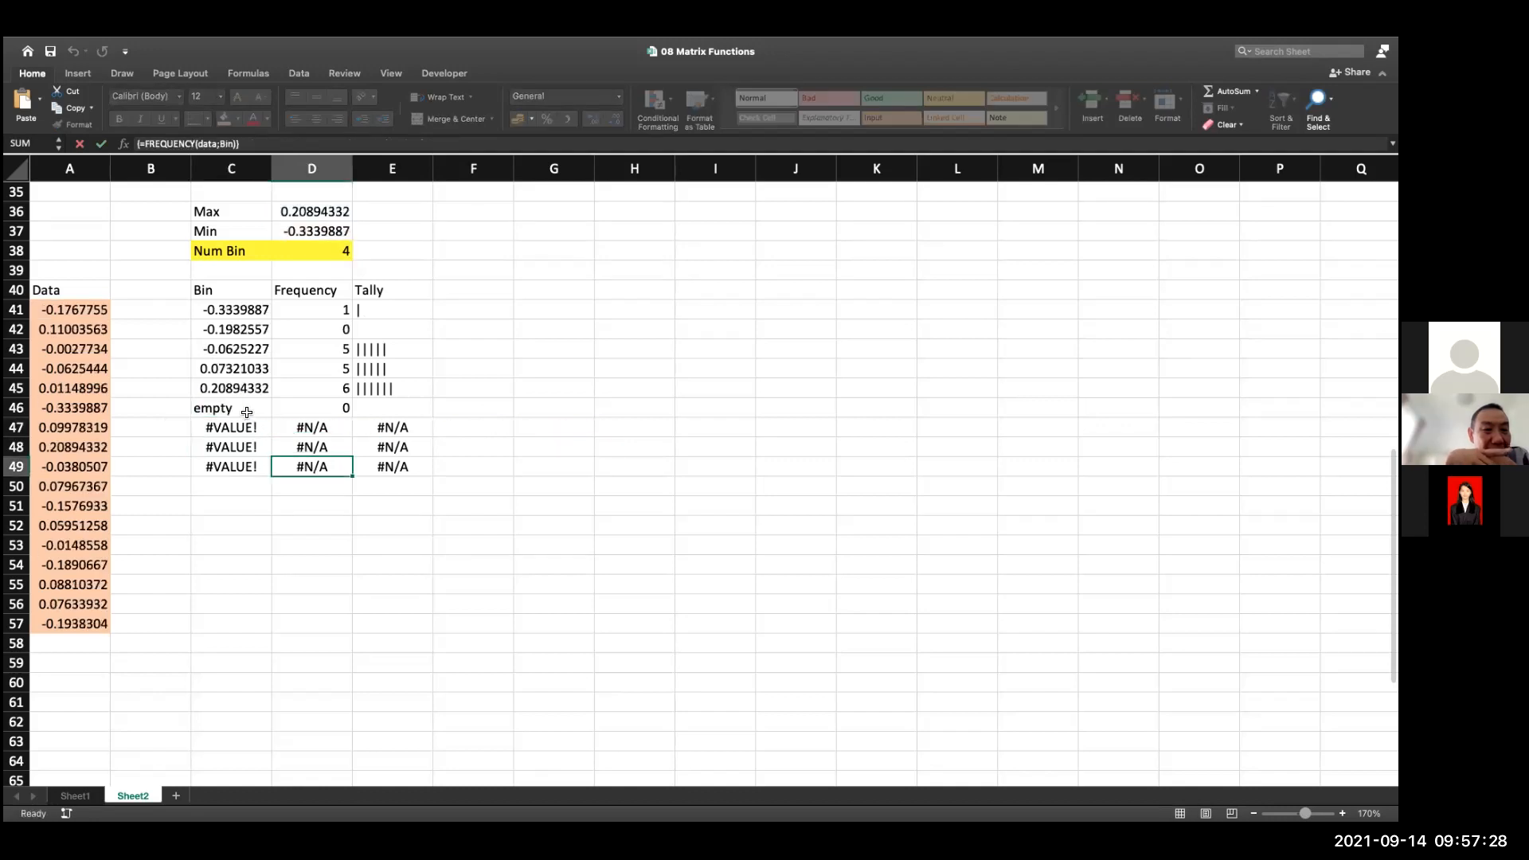
{"action": "double_click", "coordinate": [247, 414]}
{"action": "double_click", "coordinate": [442, 408]}
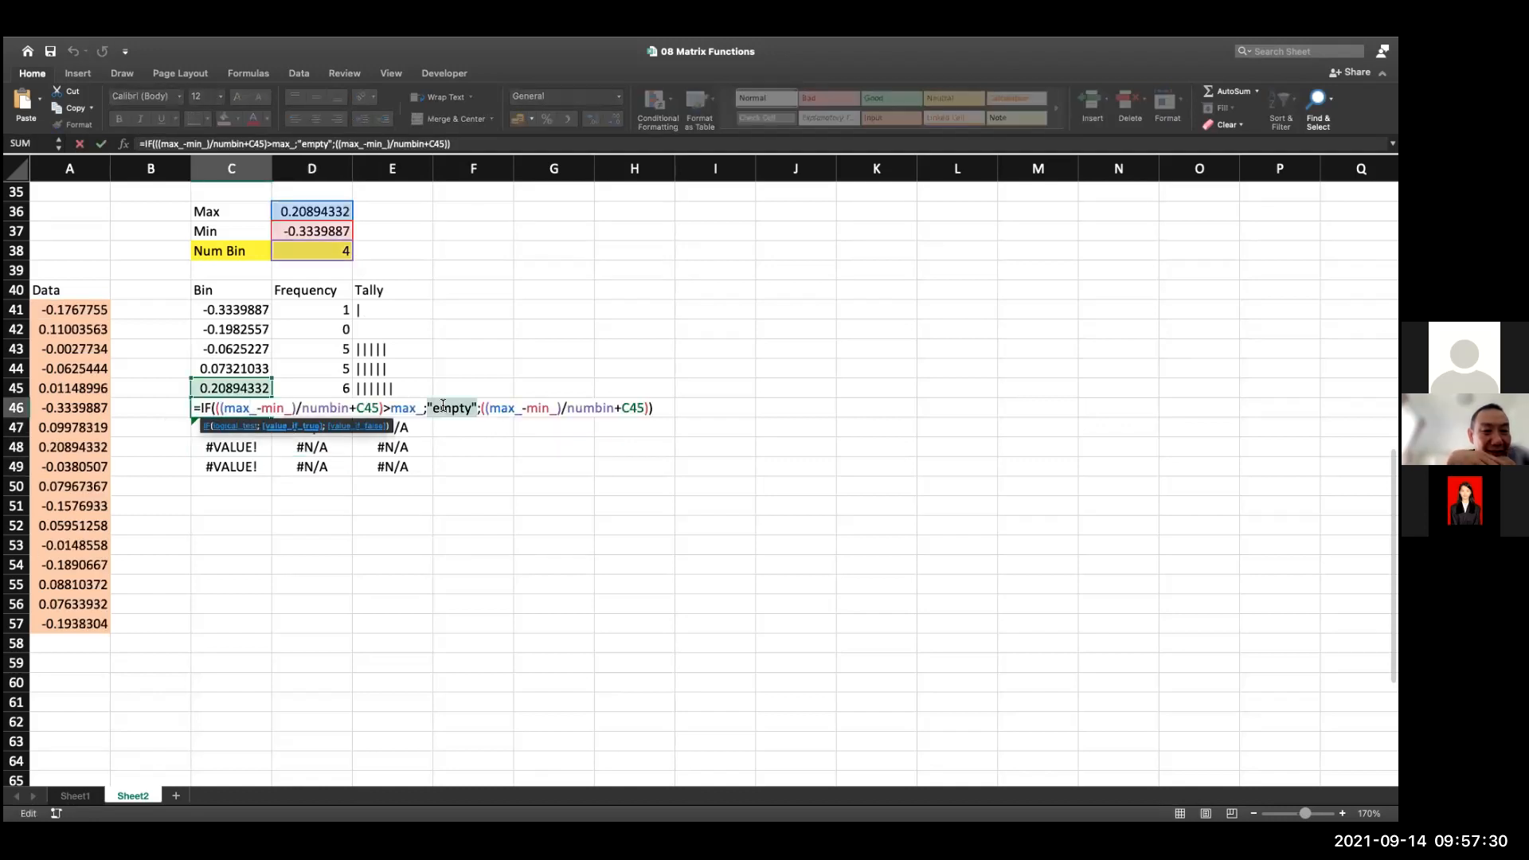
{"action": "left_click", "coordinate": [443, 408]}
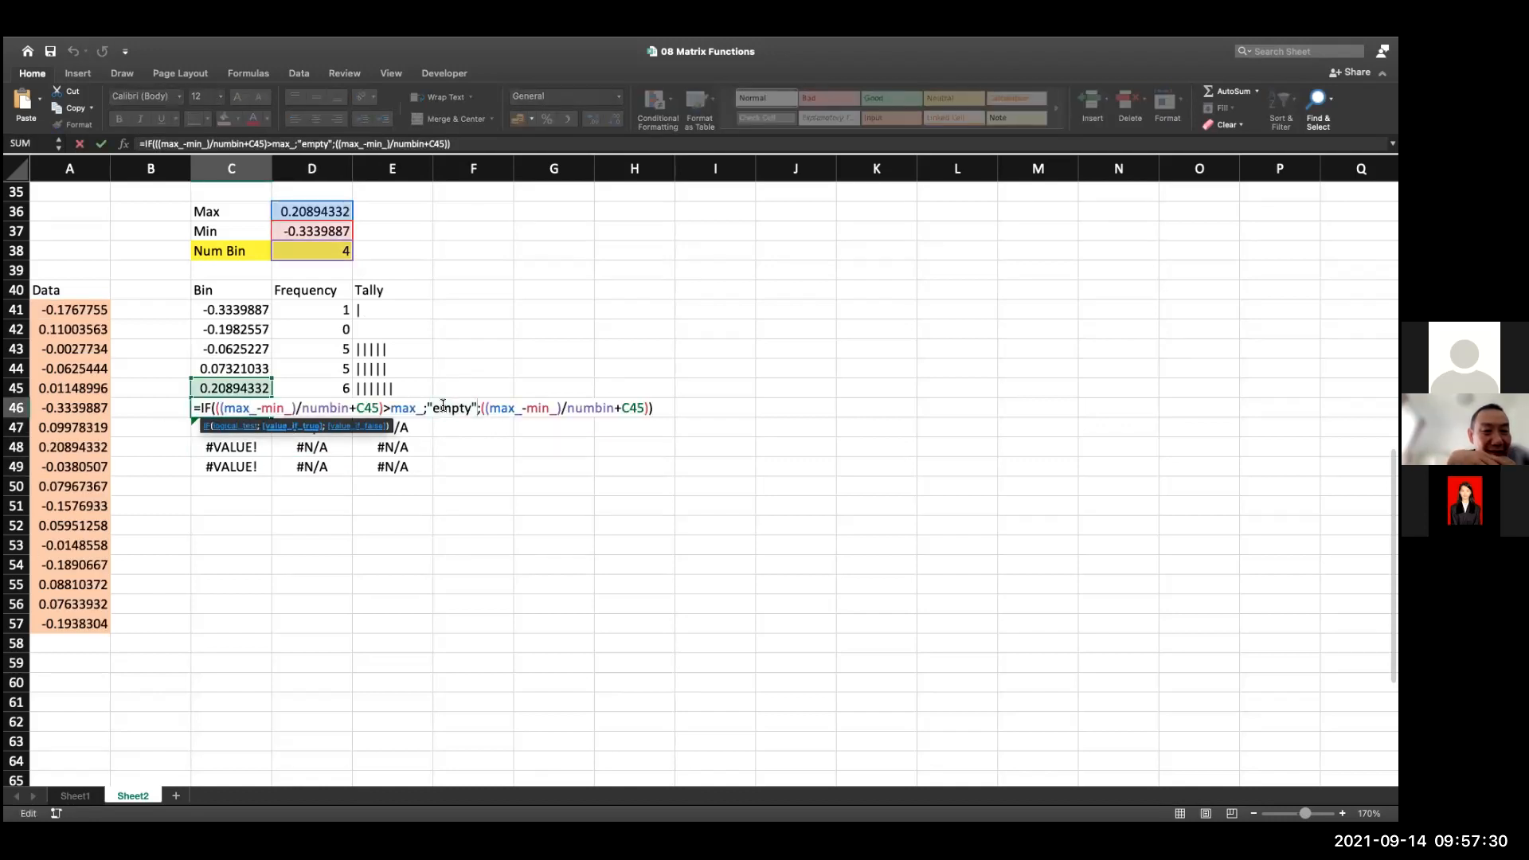
{"action": "double_click", "coordinate": [236, 331]}
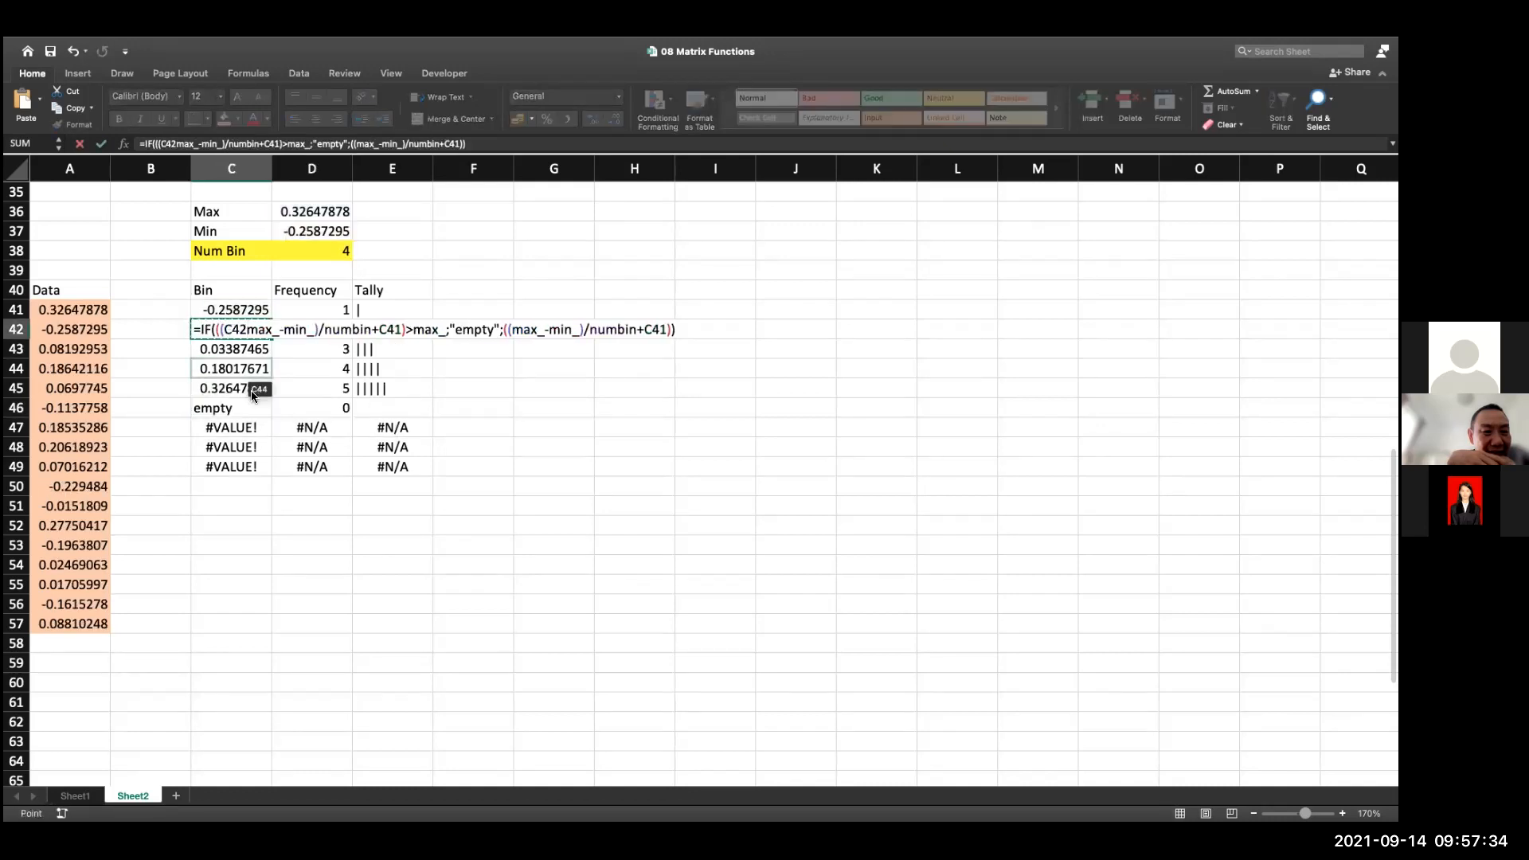
{"action": "key", "text": "Escape"}
Replace "empty" with "" in the IF formula of bin cell C42
{"action": "double_click", "coordinate": [250, 333]}
{"action": "double_click", "coordinate": [456, 329]}
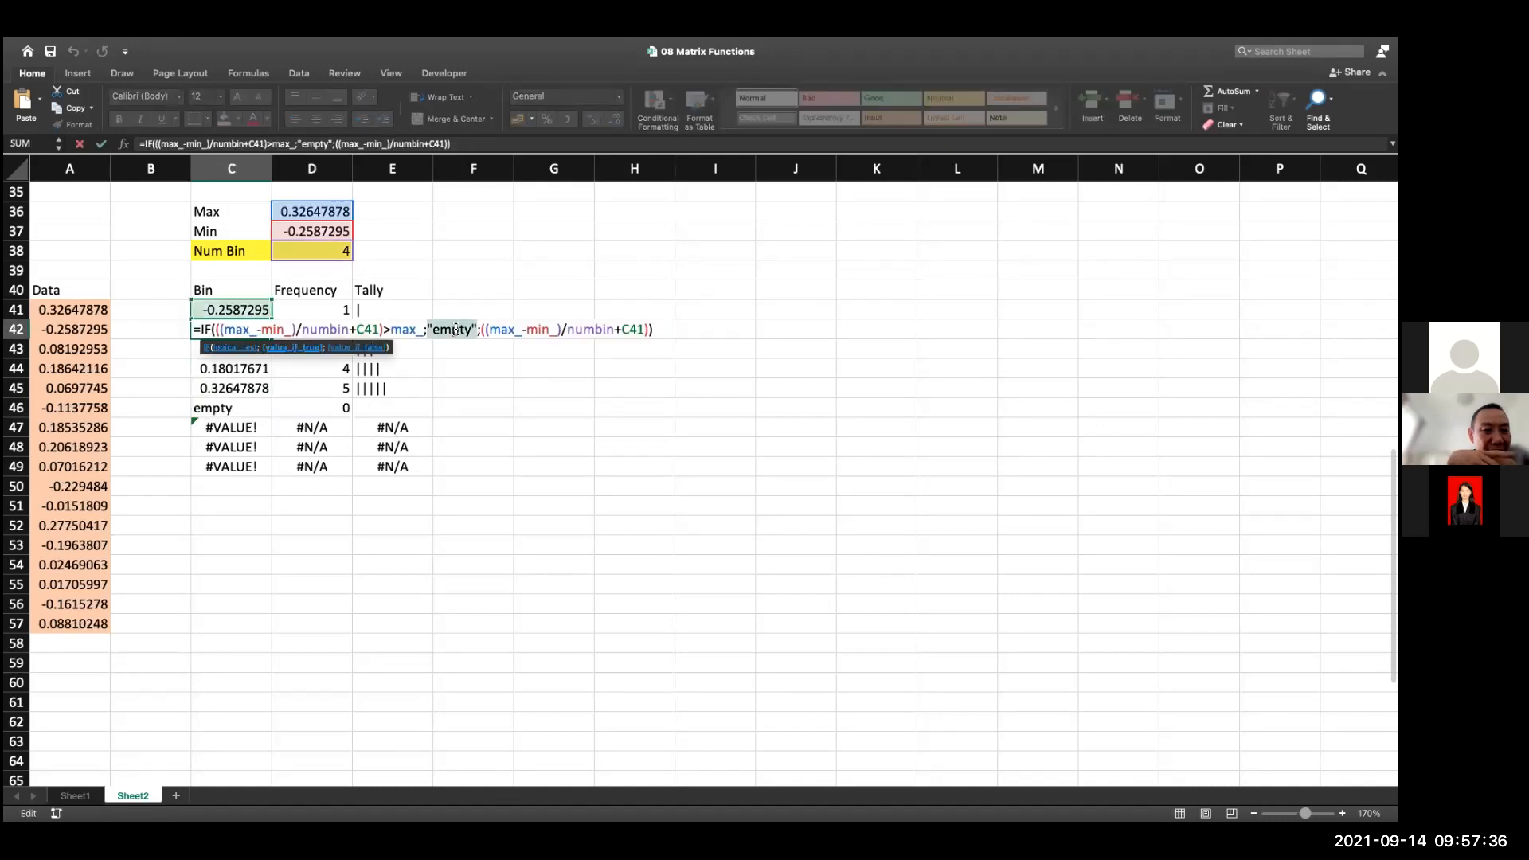
{"action": "key", "text": "BackSpace"}
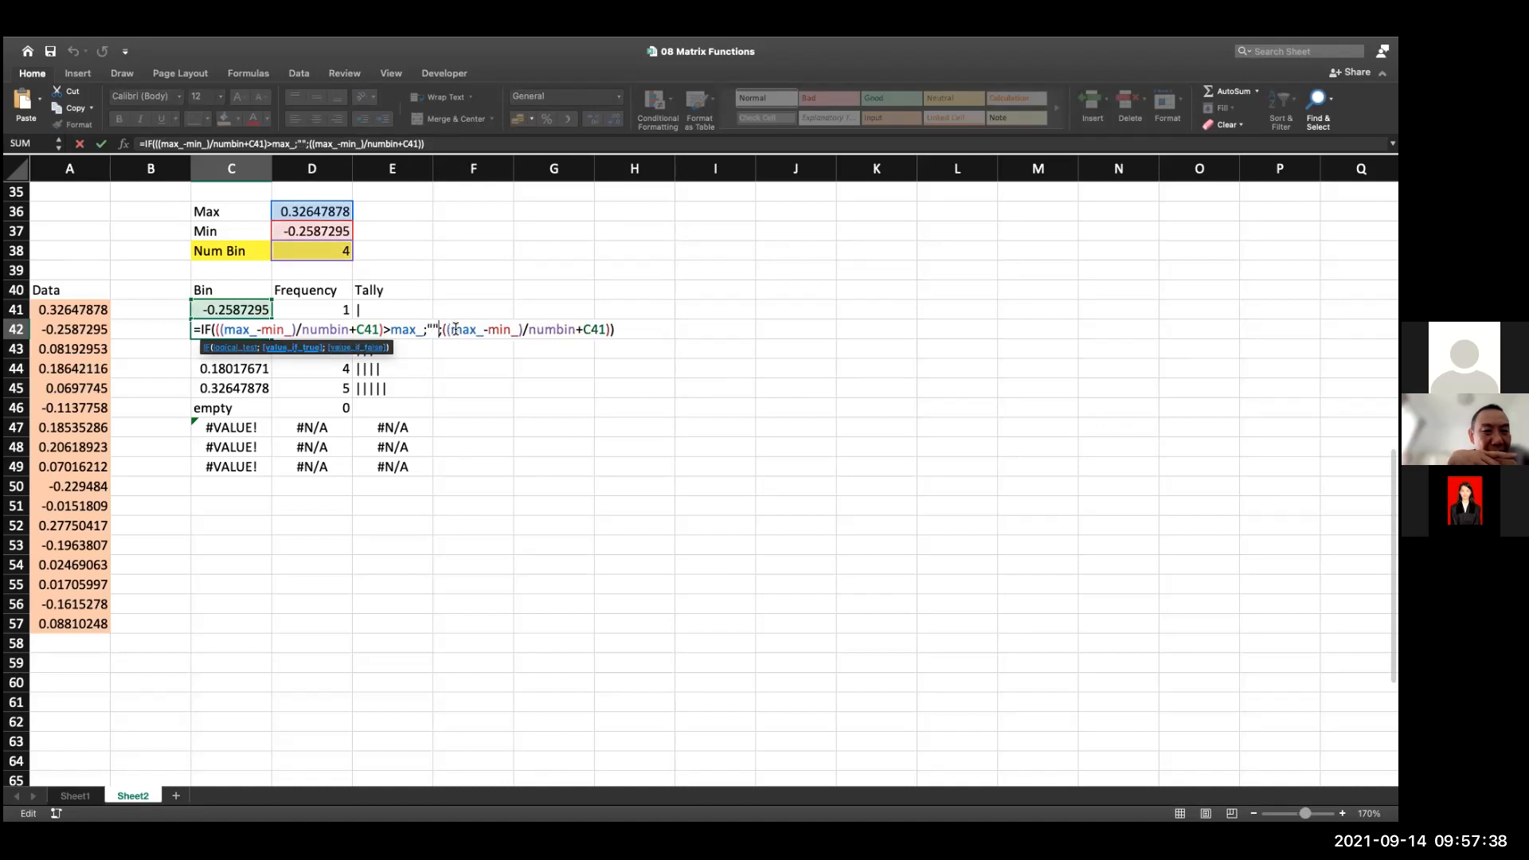
{"action": "key", "text": "Return"}
Fill the revised bin formula from C42 down to C49
{"action": "left_click", "coordinate": [251, 331]}
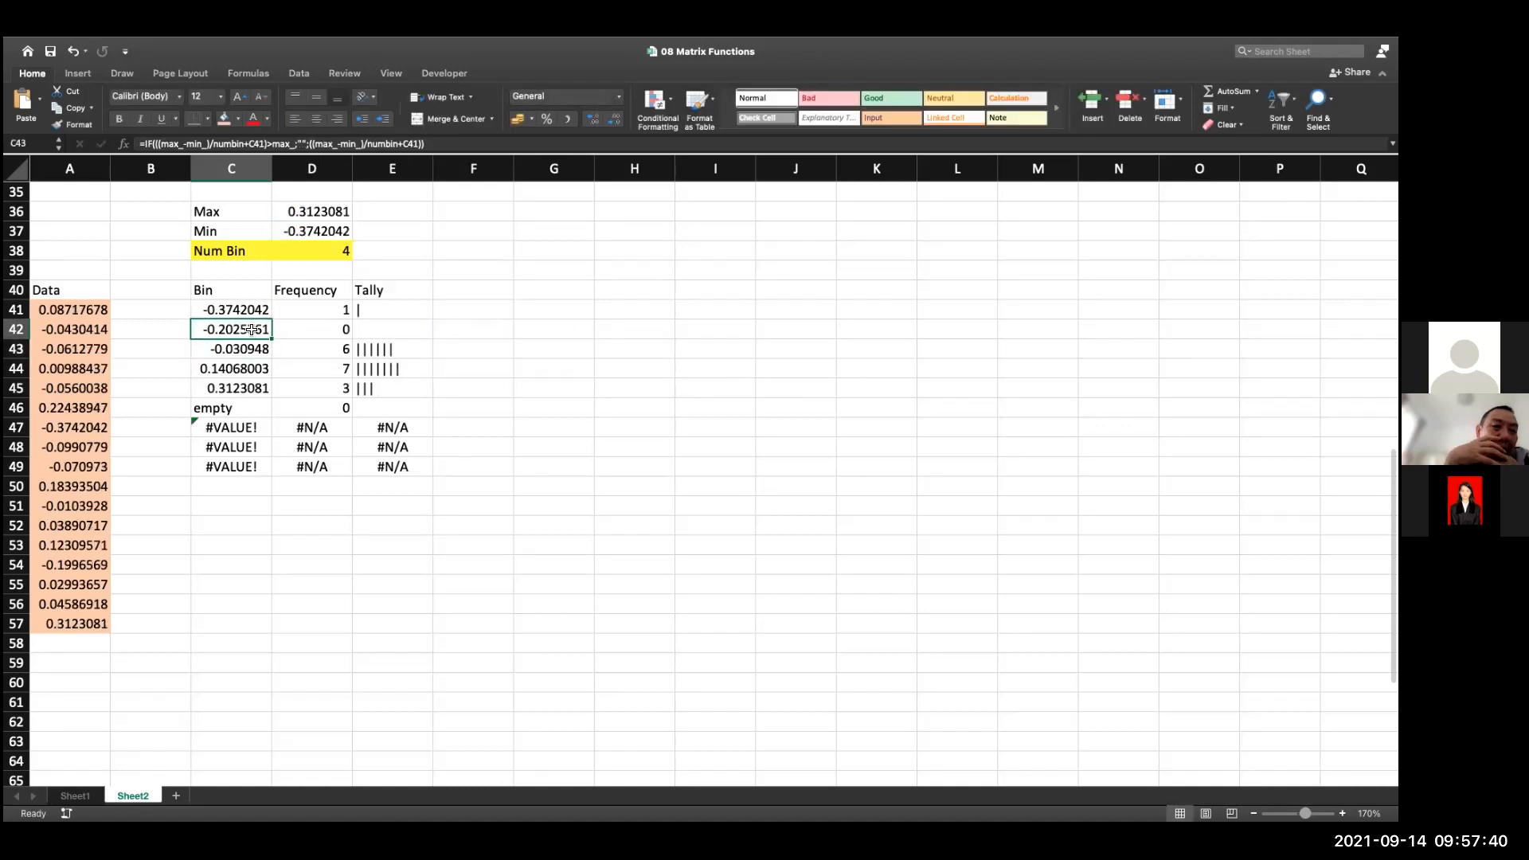
{"action": "left_click_drag", "start_coordinate": [273, 349], "coordinate": [277, 477]}
{"action": "left_click", "coordinate": [287, 512]}
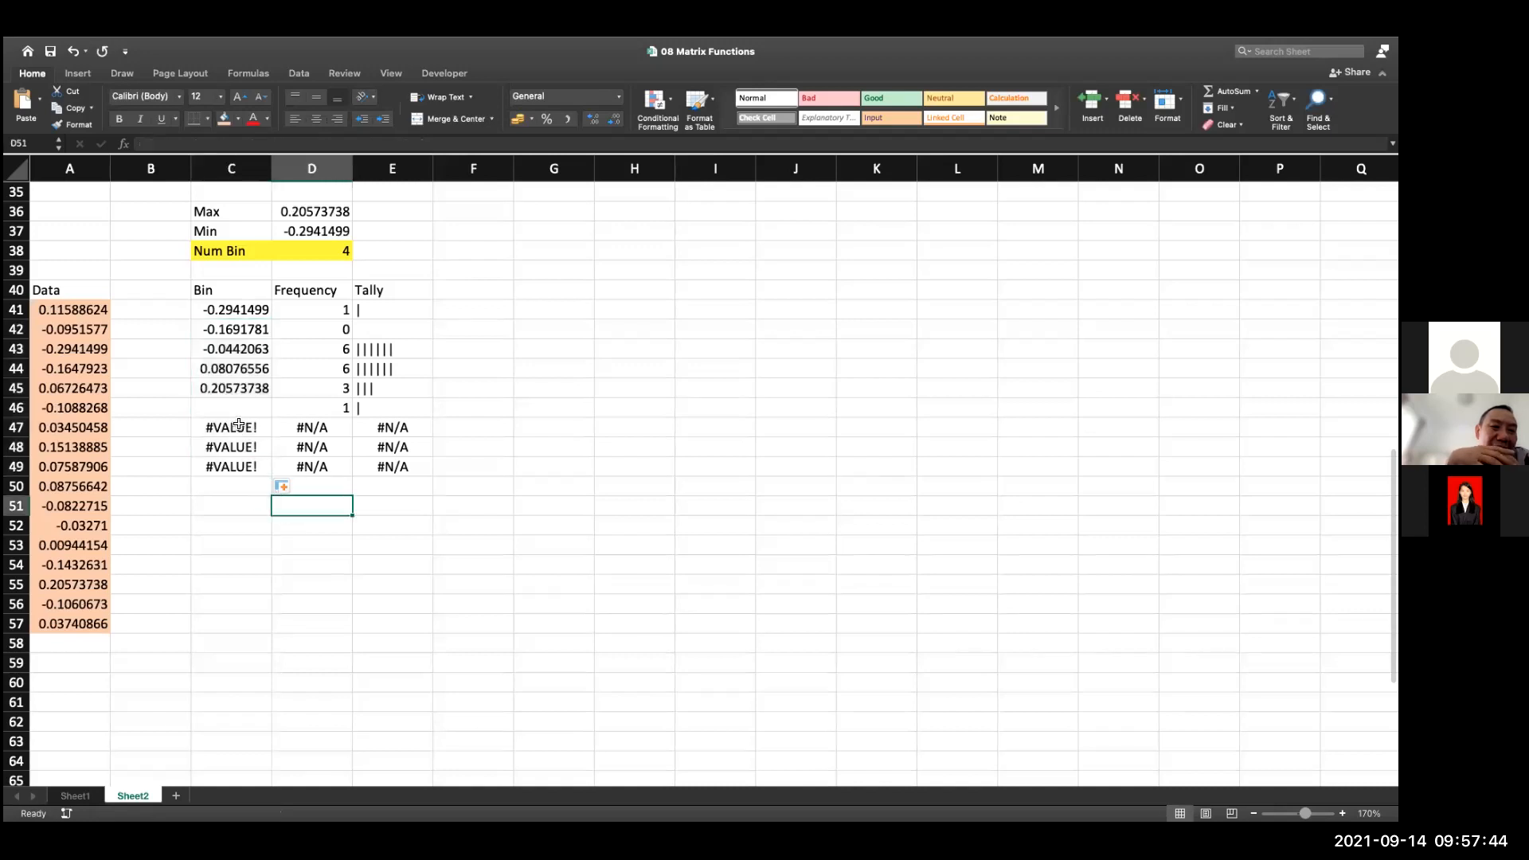
Try to wrap the IF formula of bin cell C47 in IFERROR with "" as the error value
{"action": "double_click", "coordinate": [235, 427]}
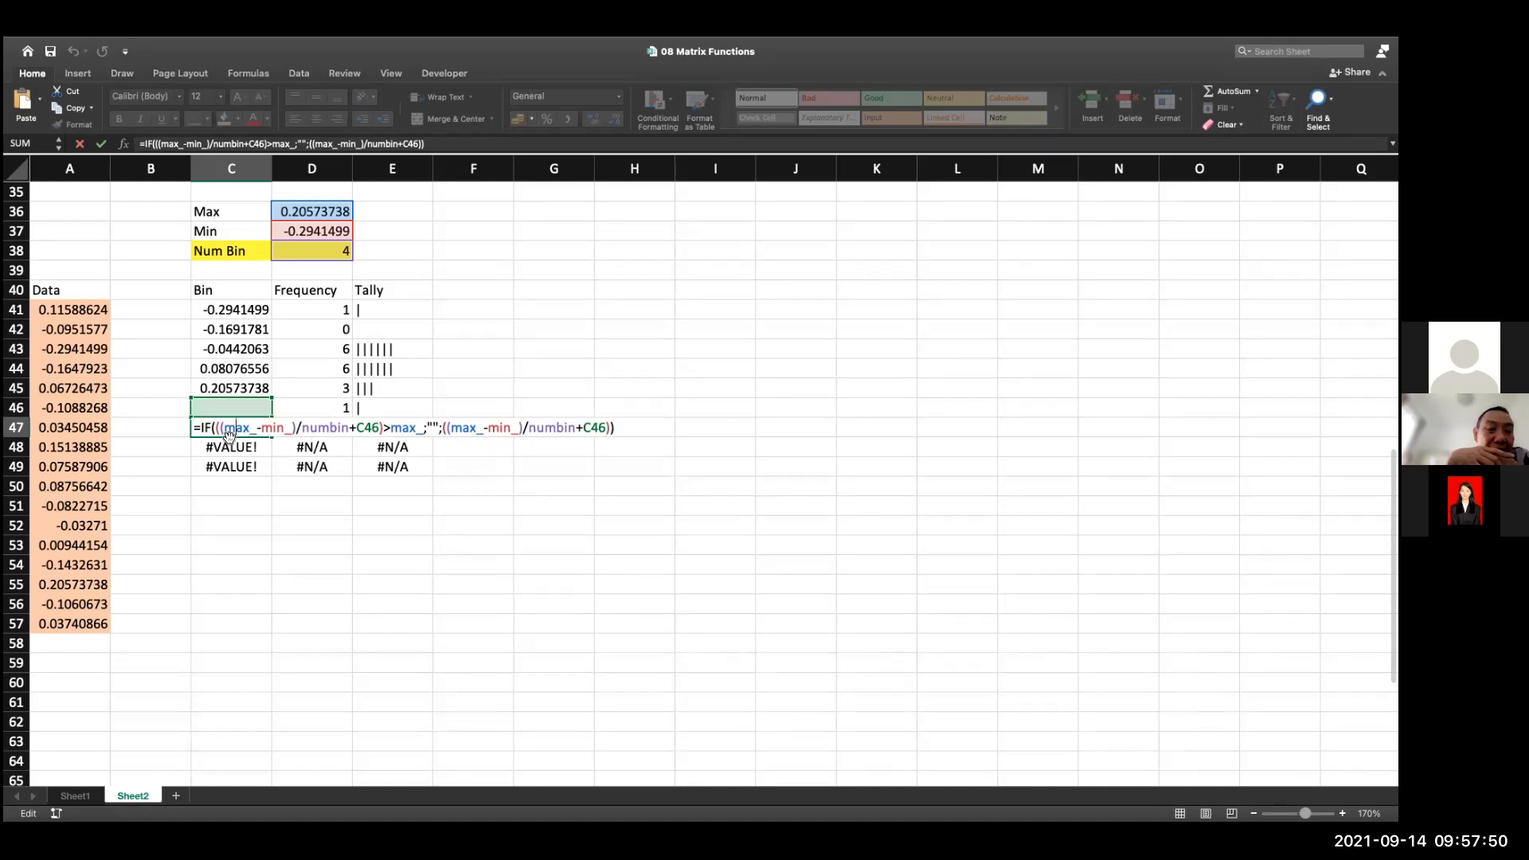
{"action": "left_click", "coordinate": [202, 428]}
{"action": "type", "text": "ife"}
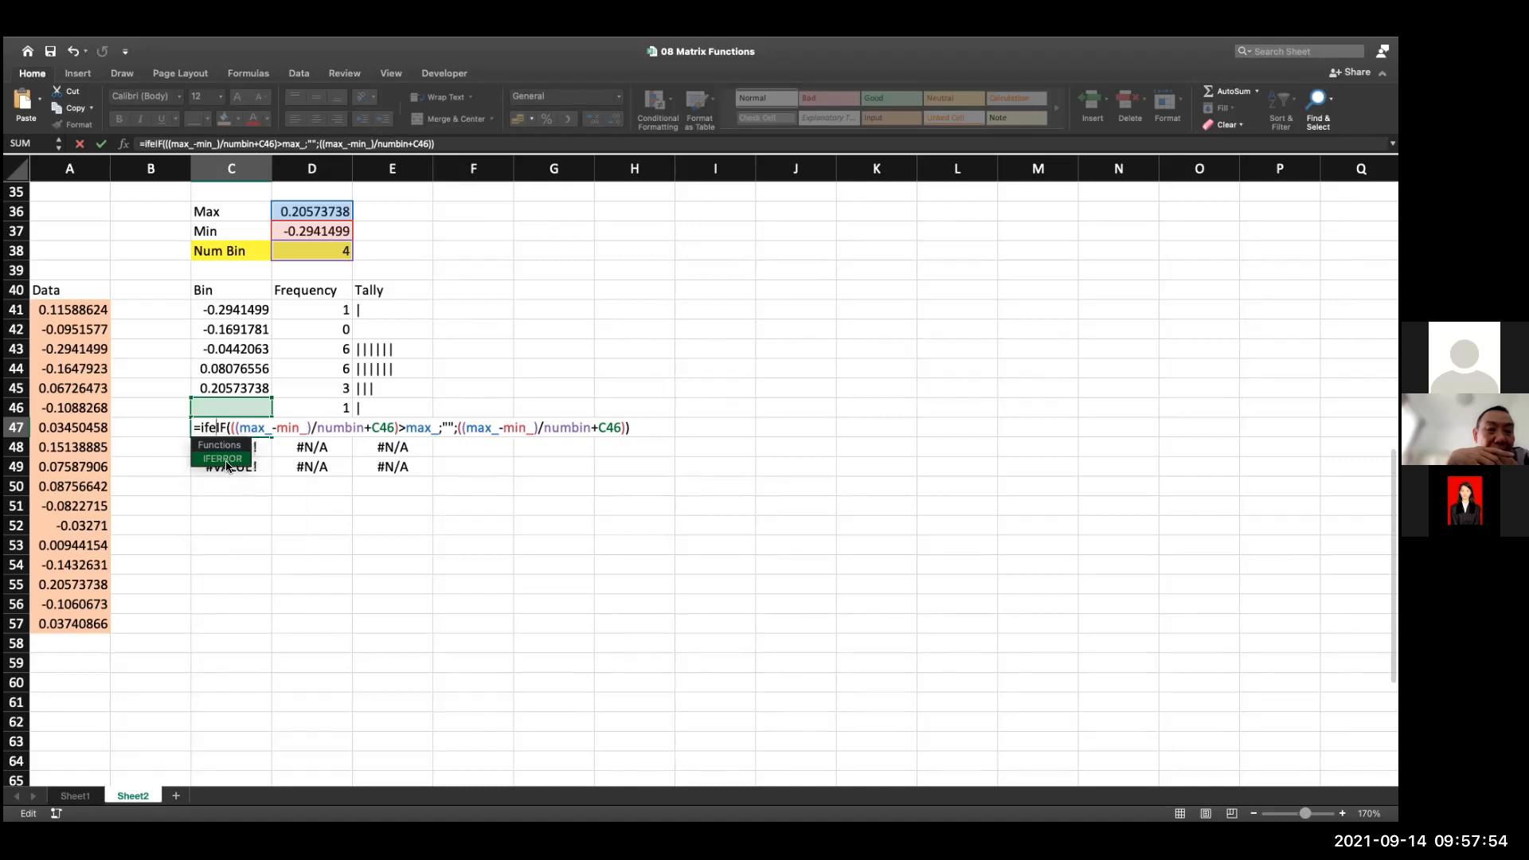
{"action": "double_click", "coordinate": [227, 461]}
{"action": "left_click", "coordinate": [677, 435]}
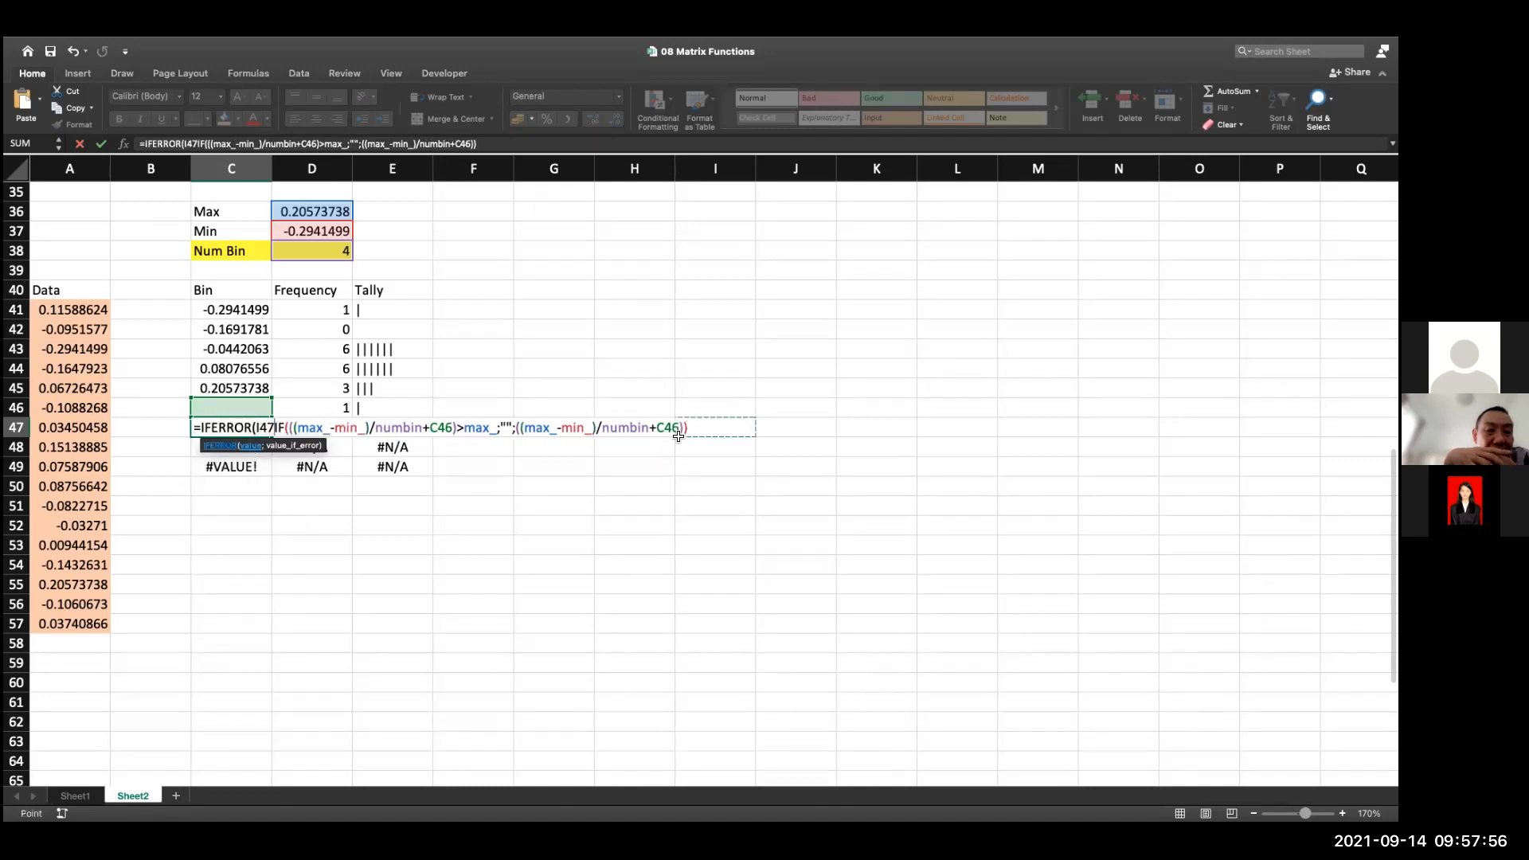
{"action": "key", "text": "BackSpace"}
{"action": "key", "text": "BackSpace"}
{"action": "key", "text": "BackSpace"}
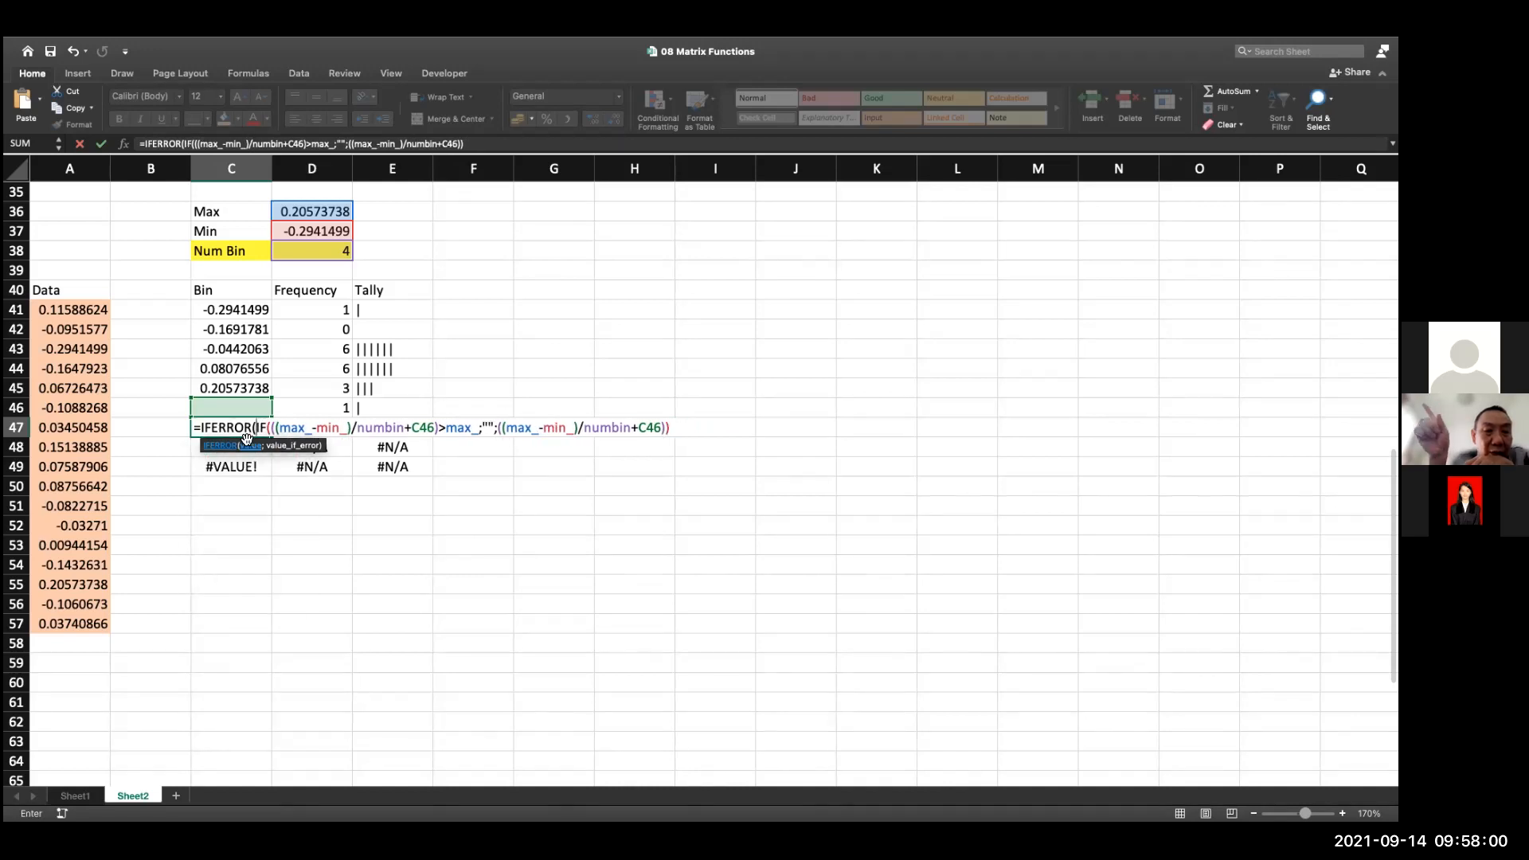
{"action": "left_click", "coordinate": [472, 144]}
{"action": "type", "text": ";"}
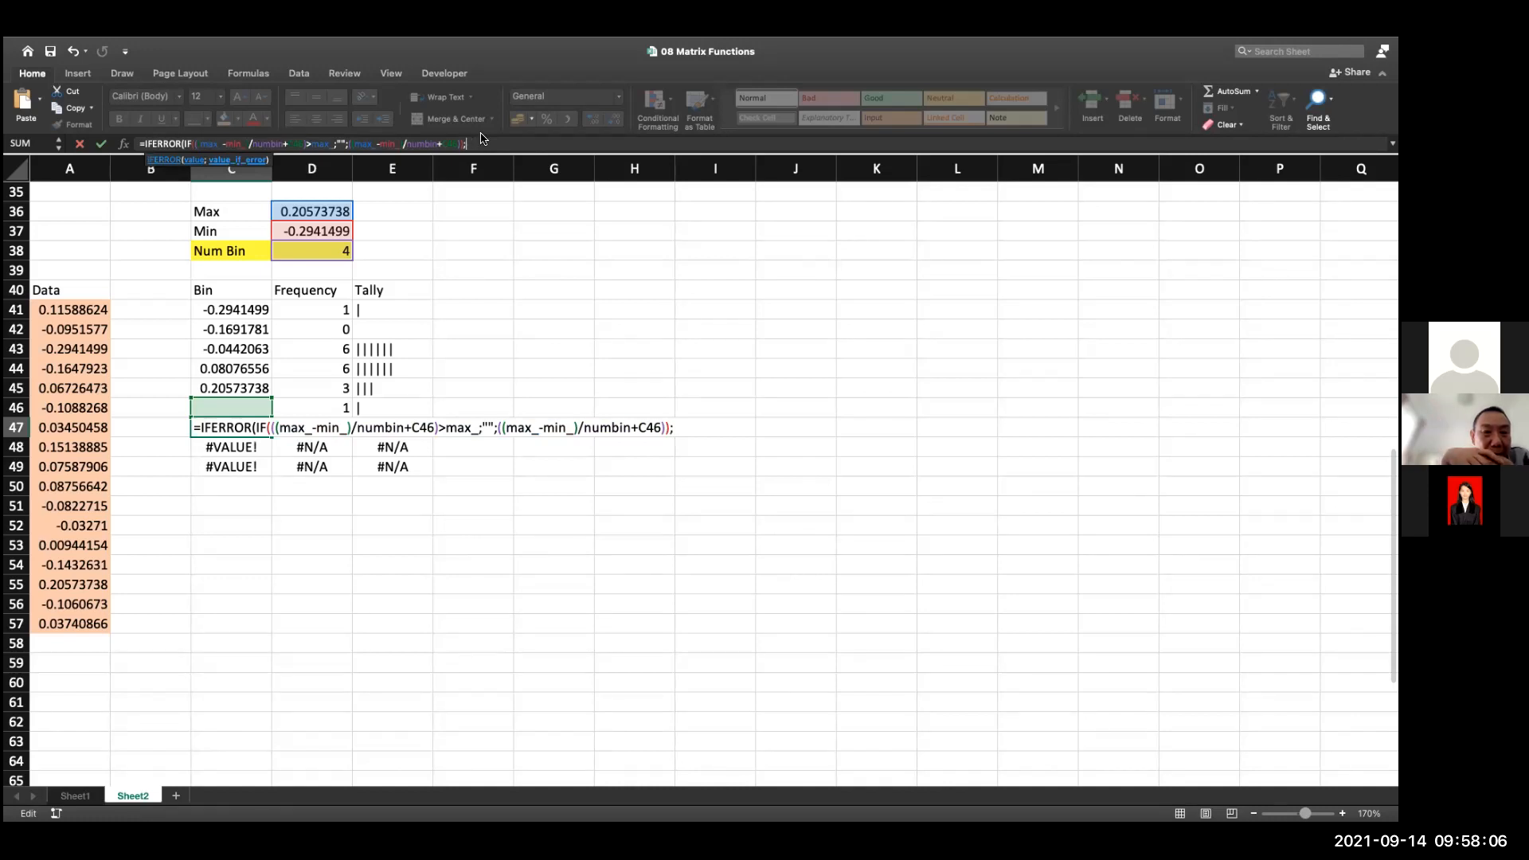
{"action": "type", "text": "\""}
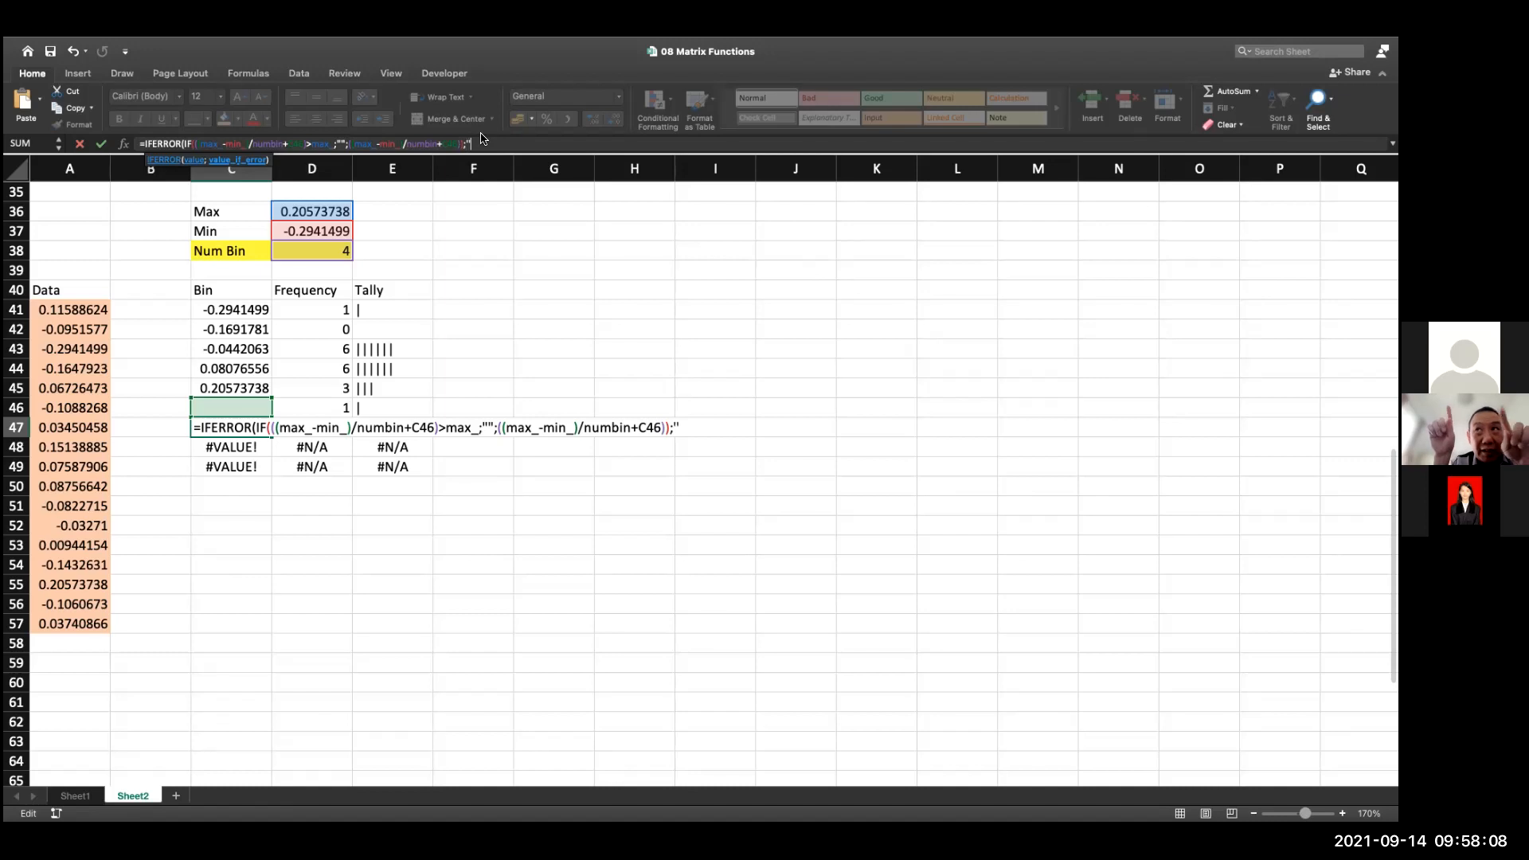
{"action": "type", "text": "\""}
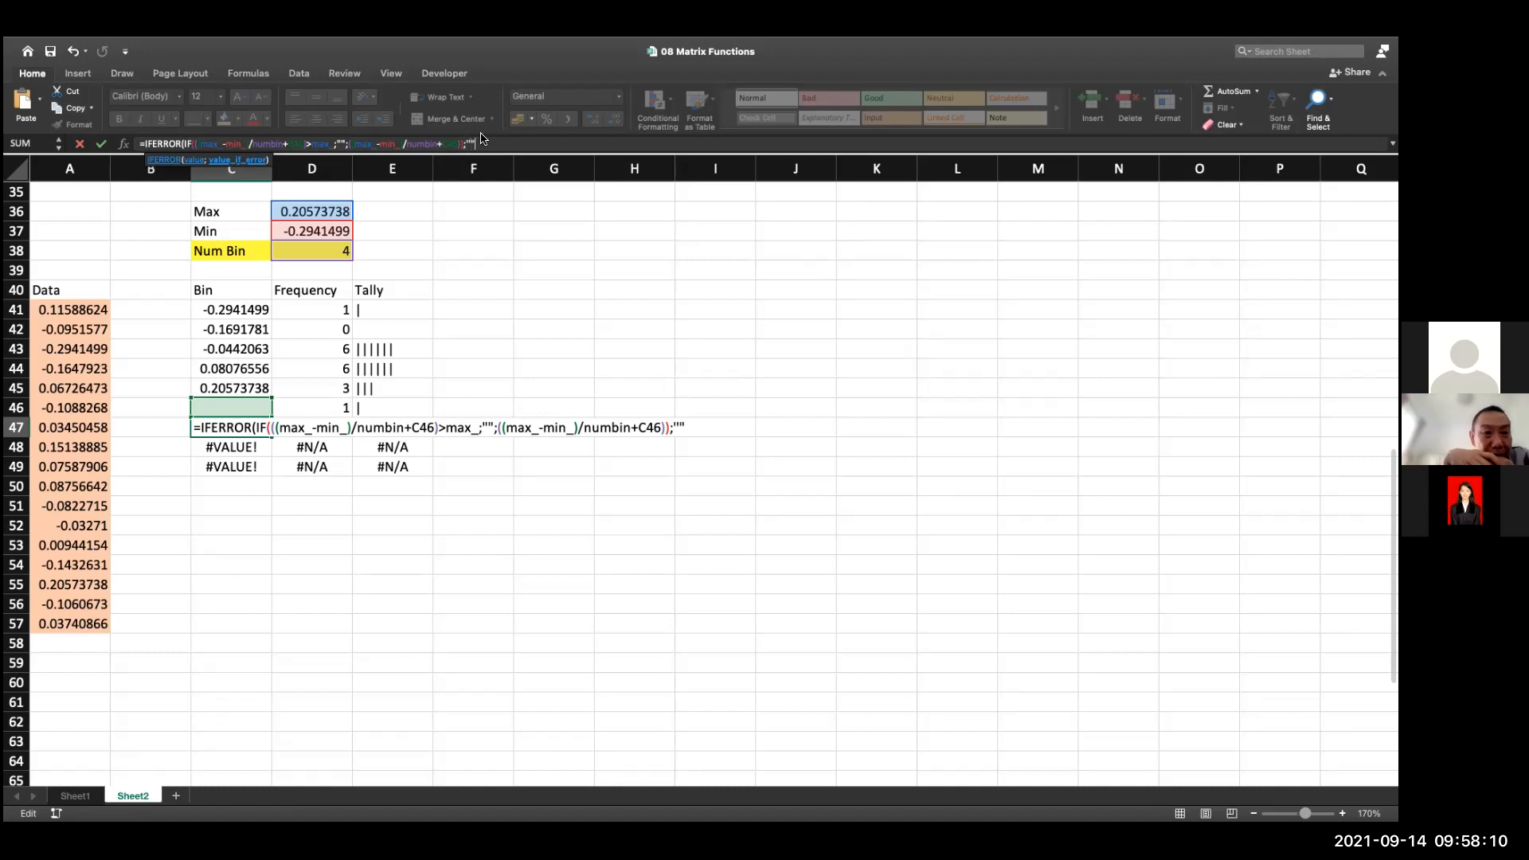
{"action": "type", "text": ")"}
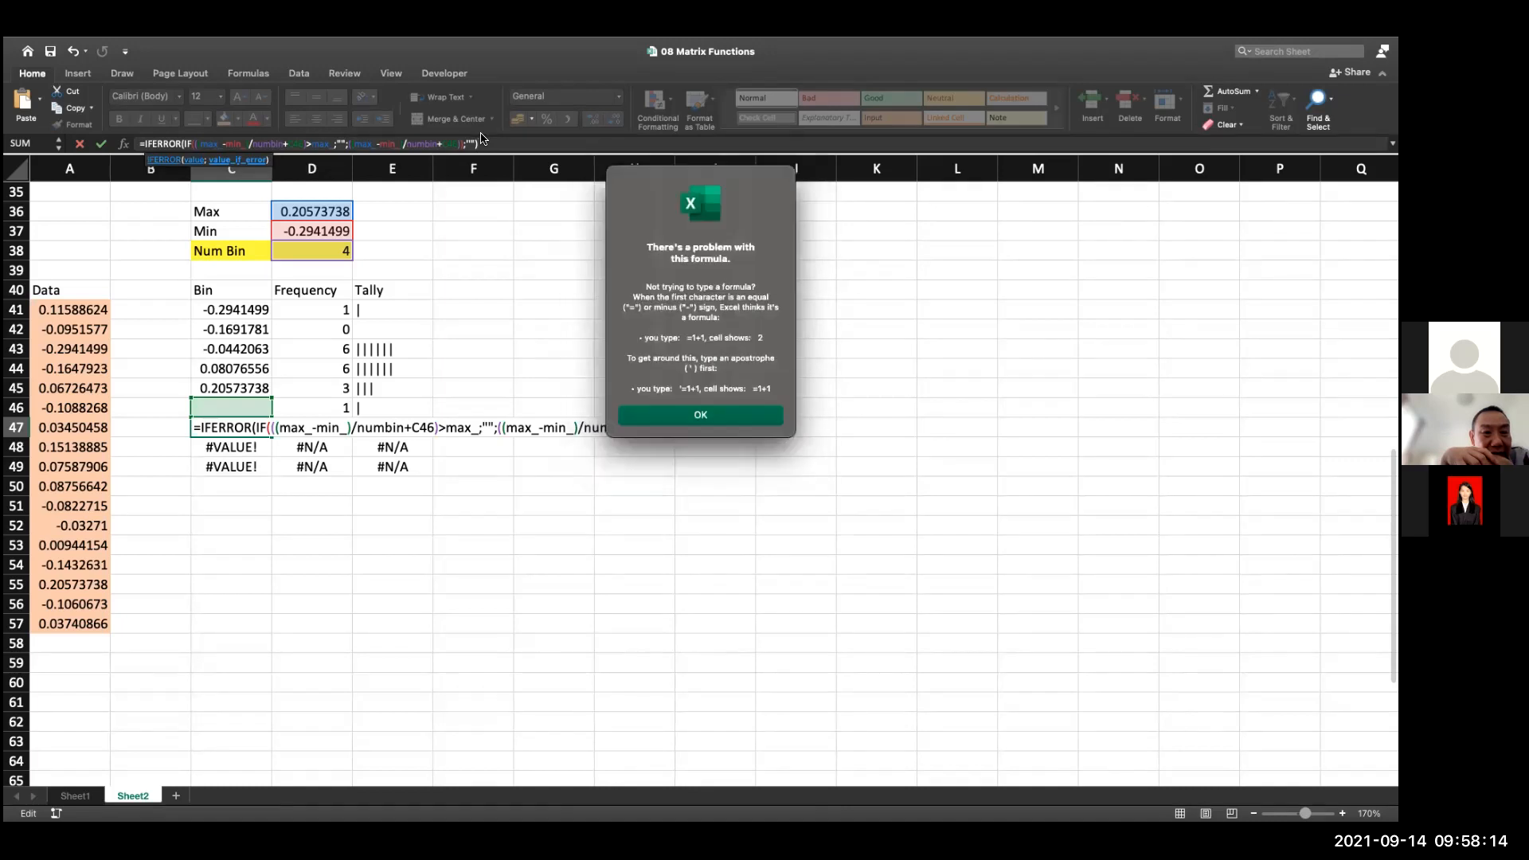
{"action": "left_click", "coordinate": [701, 414]}
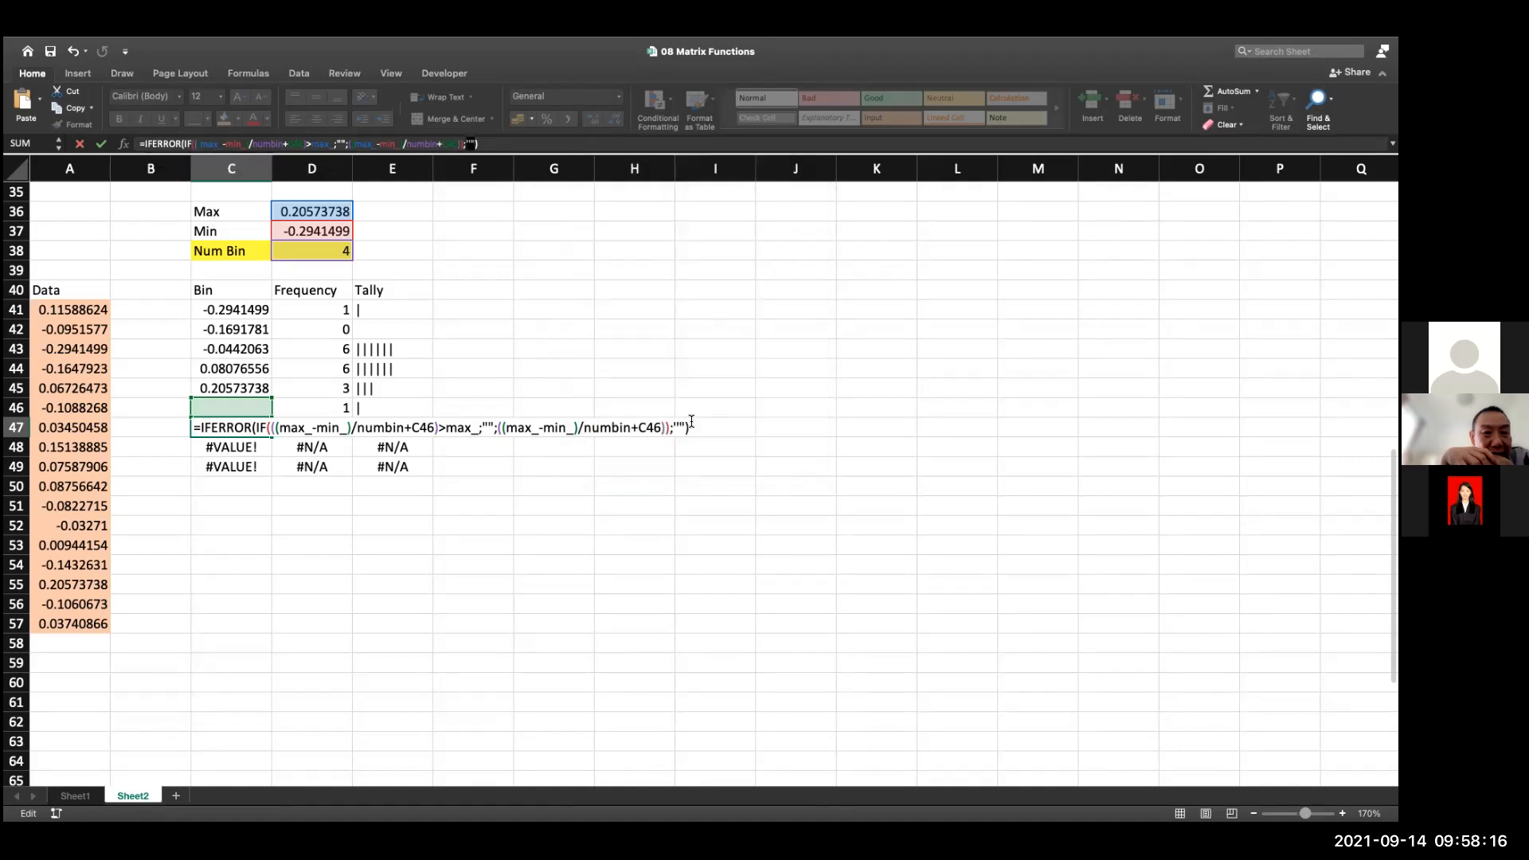
Try enclosing the nested IF in C47 in its own parentheses inside the IFERROR formula
{"action": "type", "text": ";"}
{"action": "key", "text": "Return"}
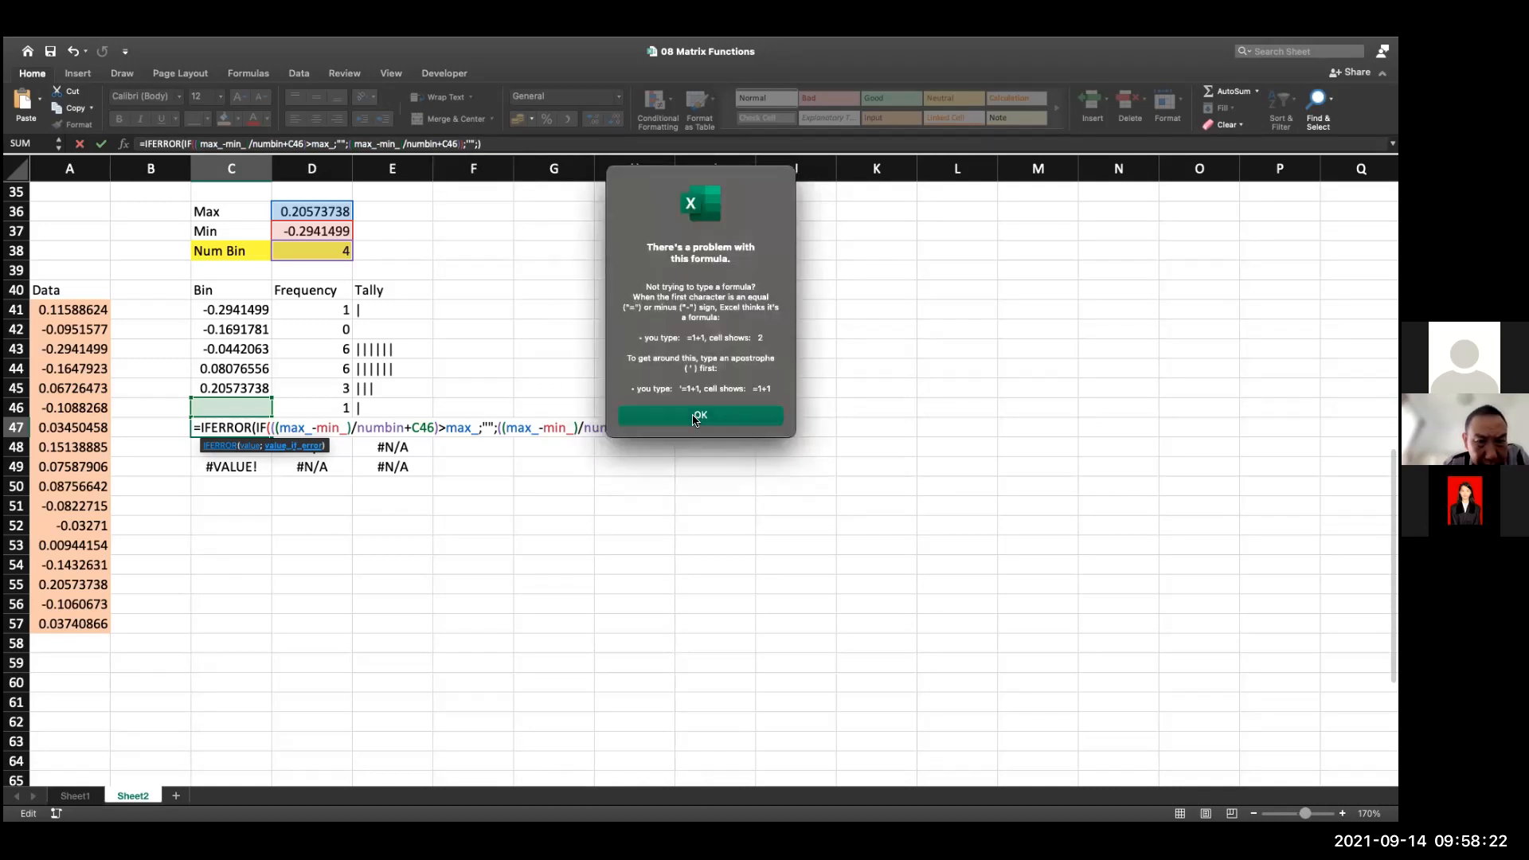
{"action": "left_click", "coordinate": [698, 416]}
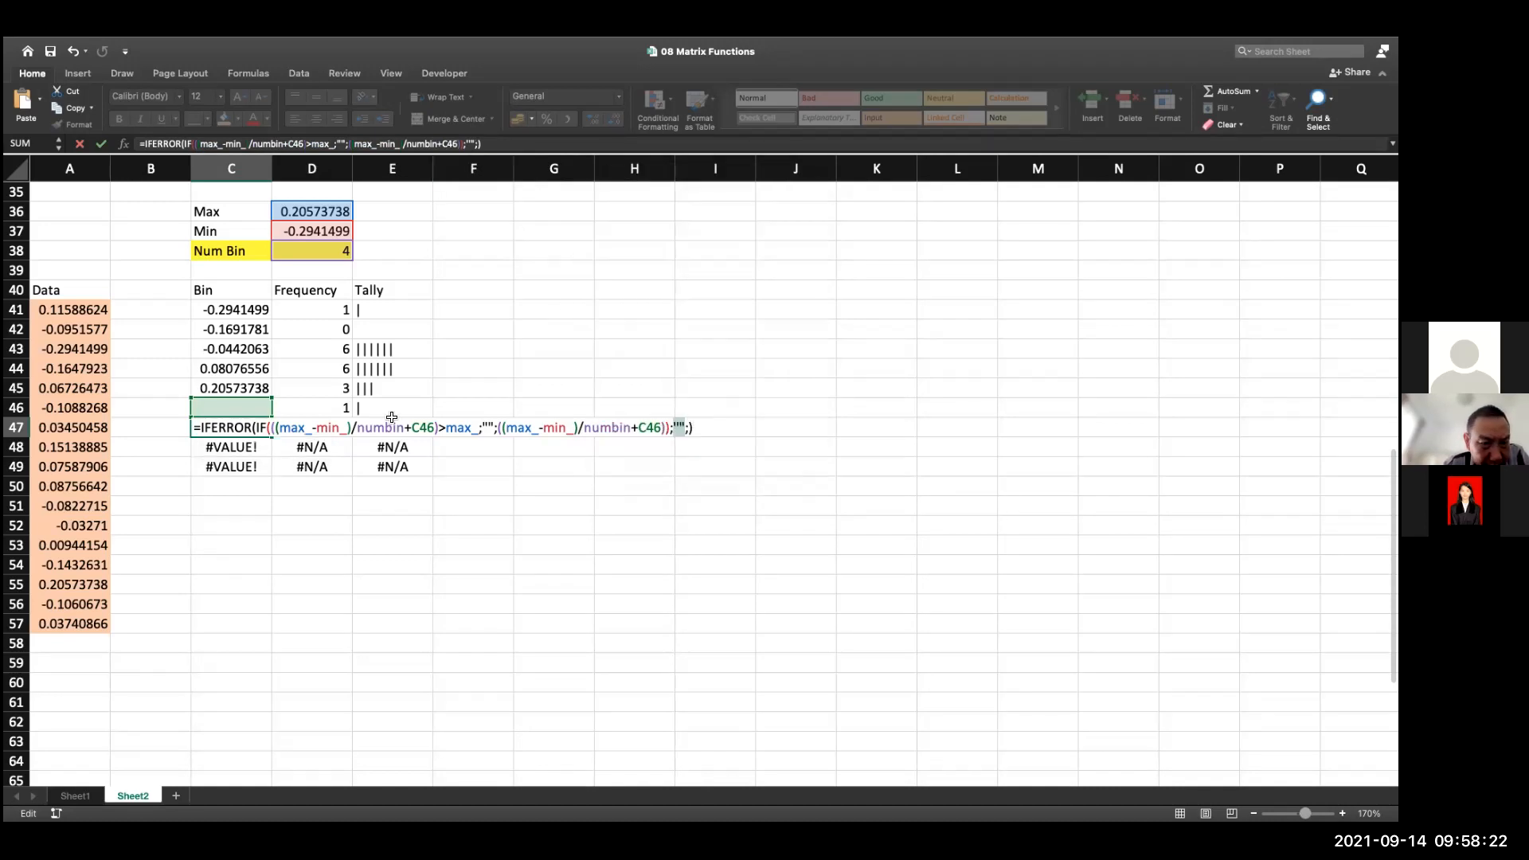
{"action": "left_click", "coordinate": [259, 426]}
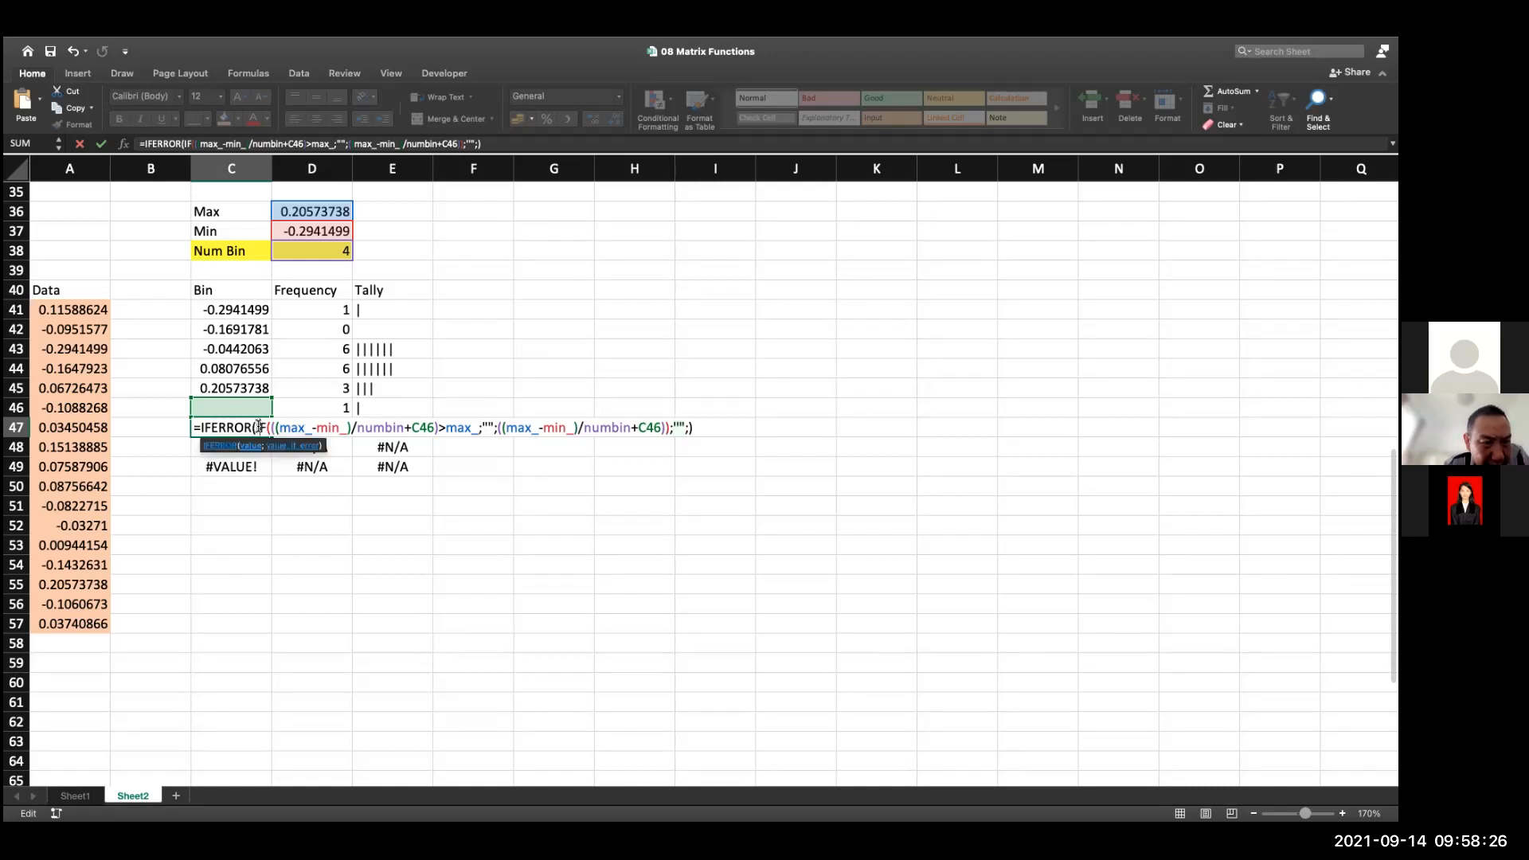
{"action": "type", "text": "("}
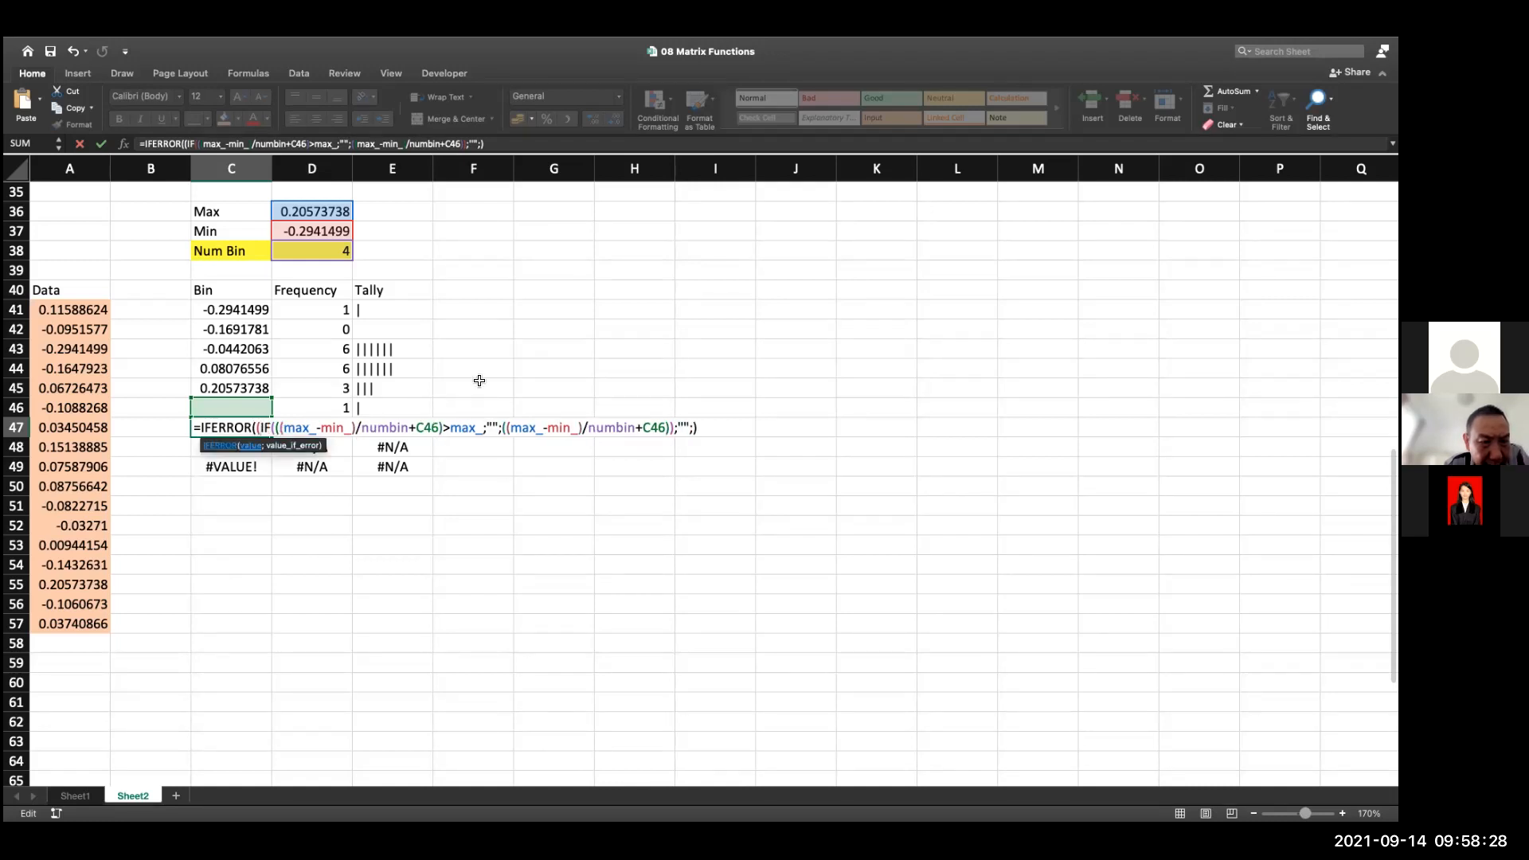
{"action": "left_click", "coordinate": [671, 427]}
{"action": "type", "text": ")"}
{"action": "left_click", "coordinate": [697, 428]}
{"action": "key", "text": "BackSpace"}
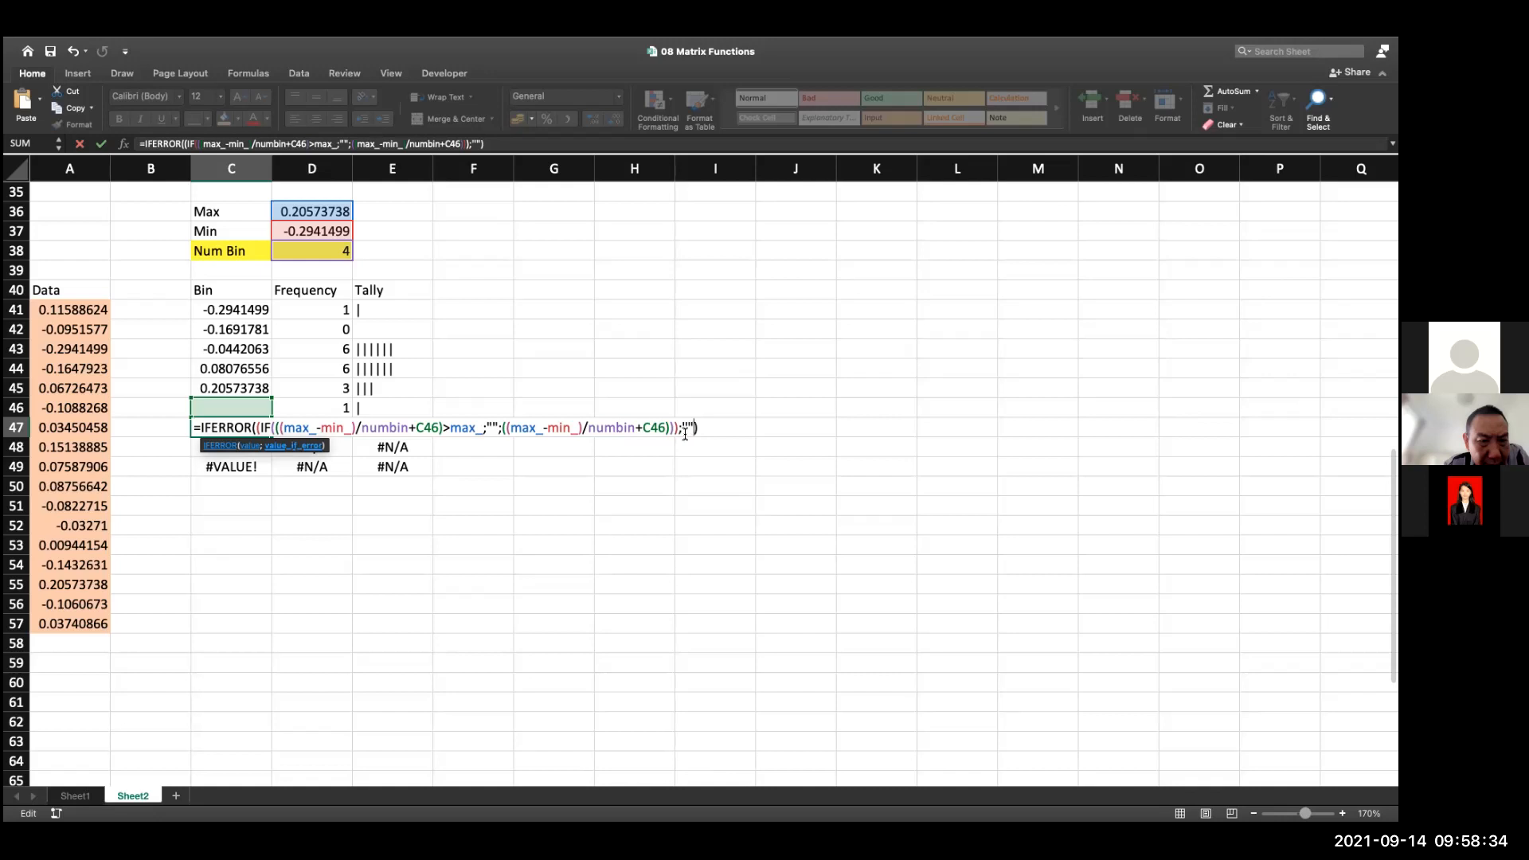
{"action": "key", "text": "Return"}
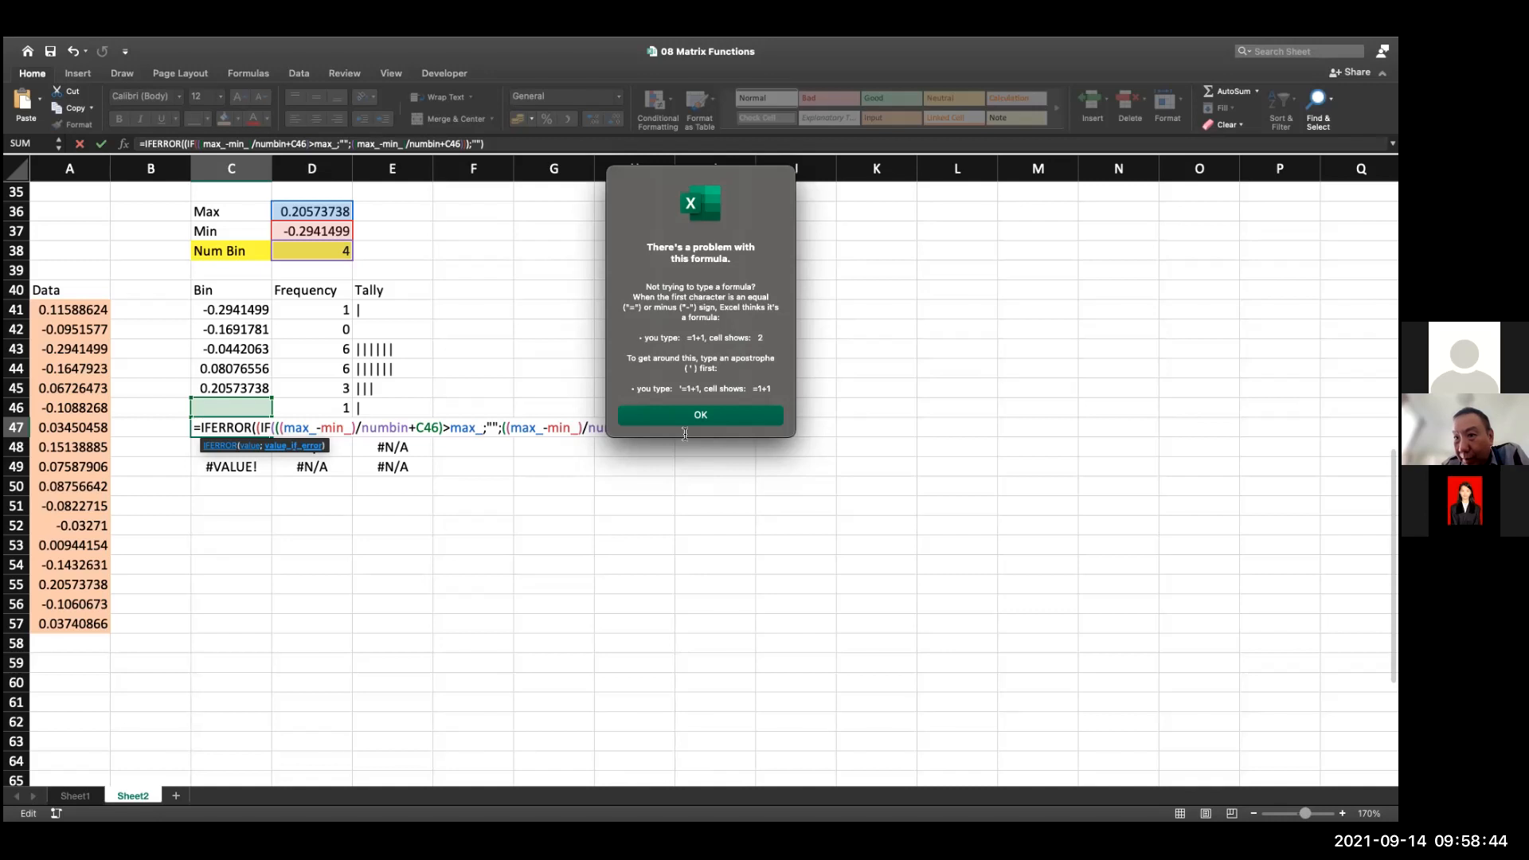
{"action": "left_click", "coordinate": [696, 416]}
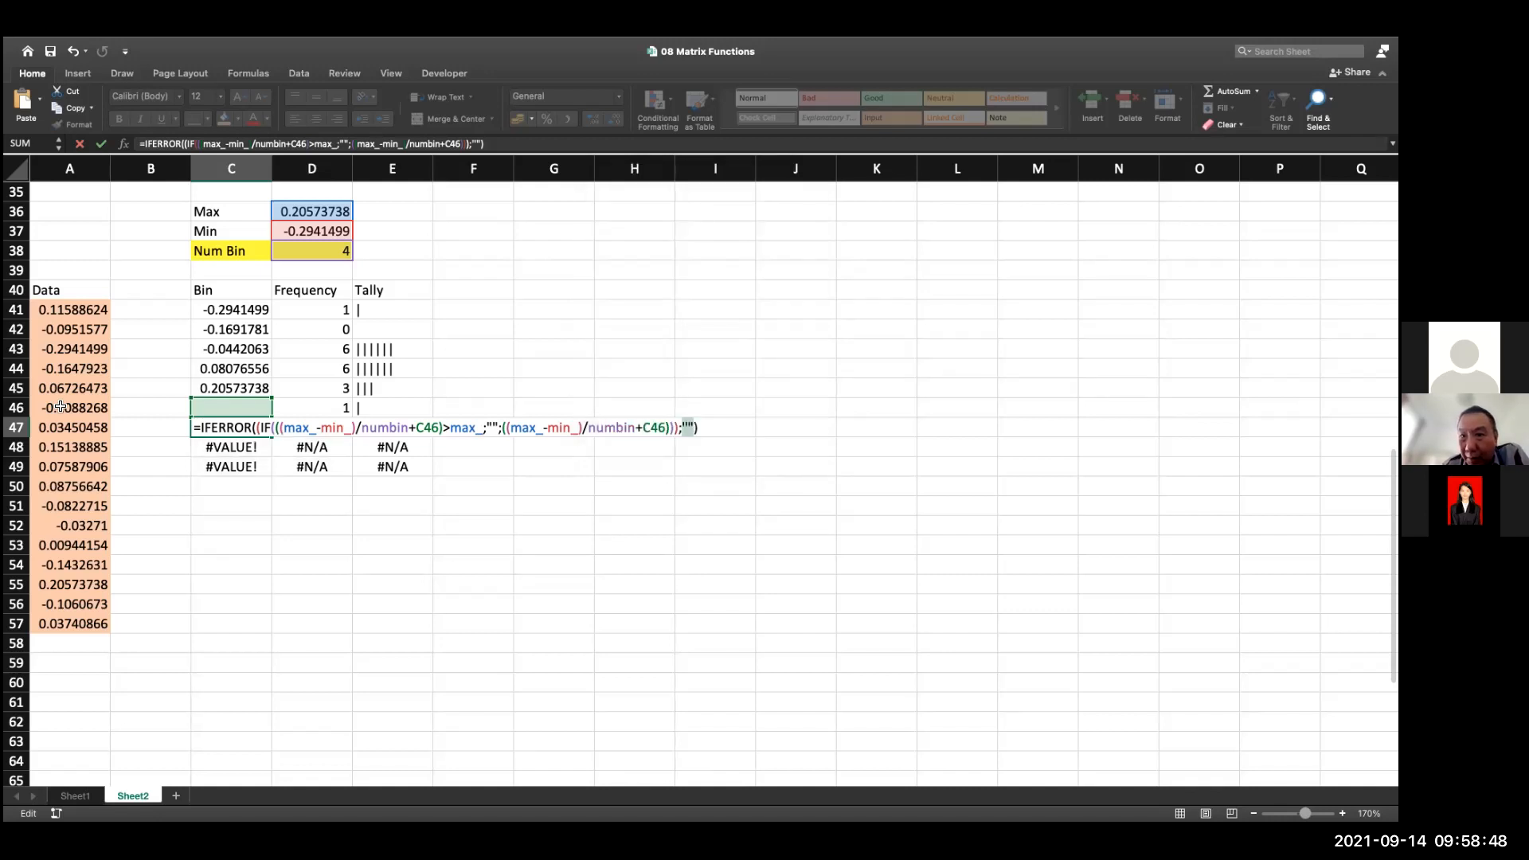
Re-enter the quotation marks of the "" error value in C47's IFERROR formula
{"action": "left_click", "coordinate": [261, 428]}
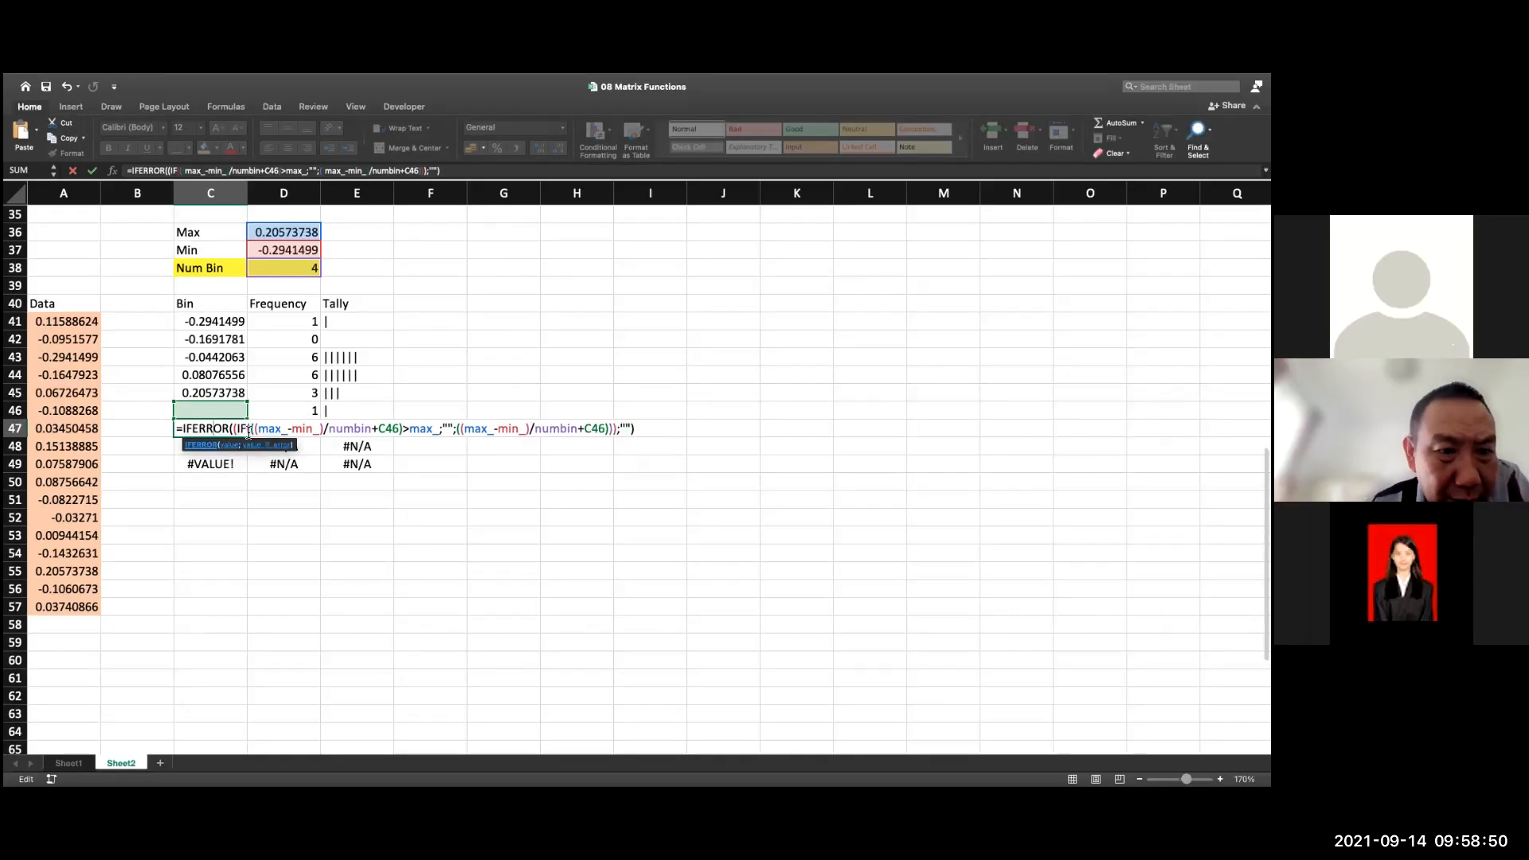
{"action": "left_click_drag", "start_coordinate": [234, 428], "coordinate": [620, 431]}
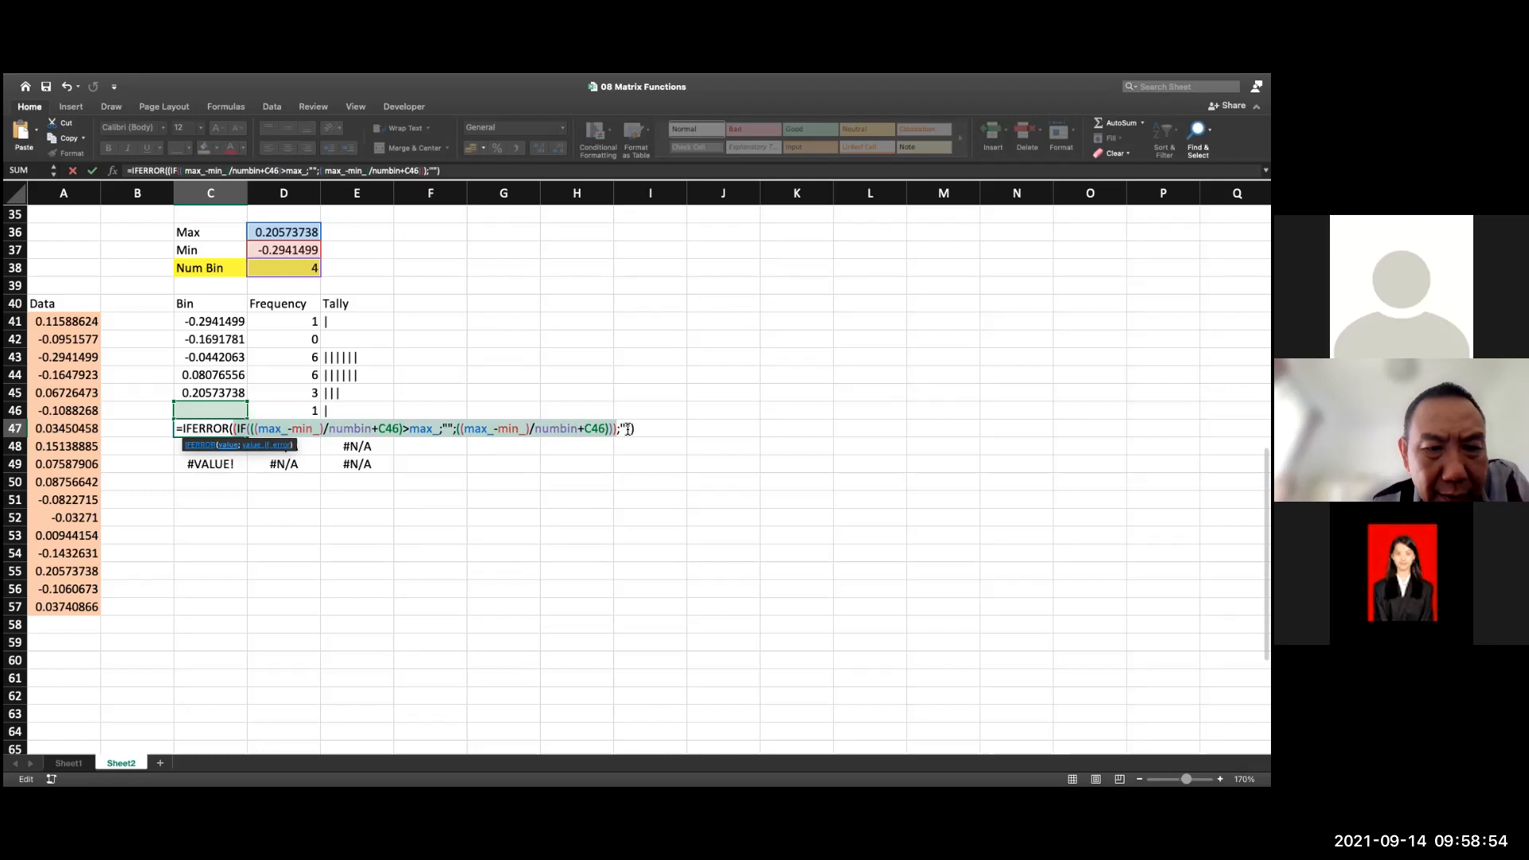
{"action": "left_click", "coordinate": [628, 429]}
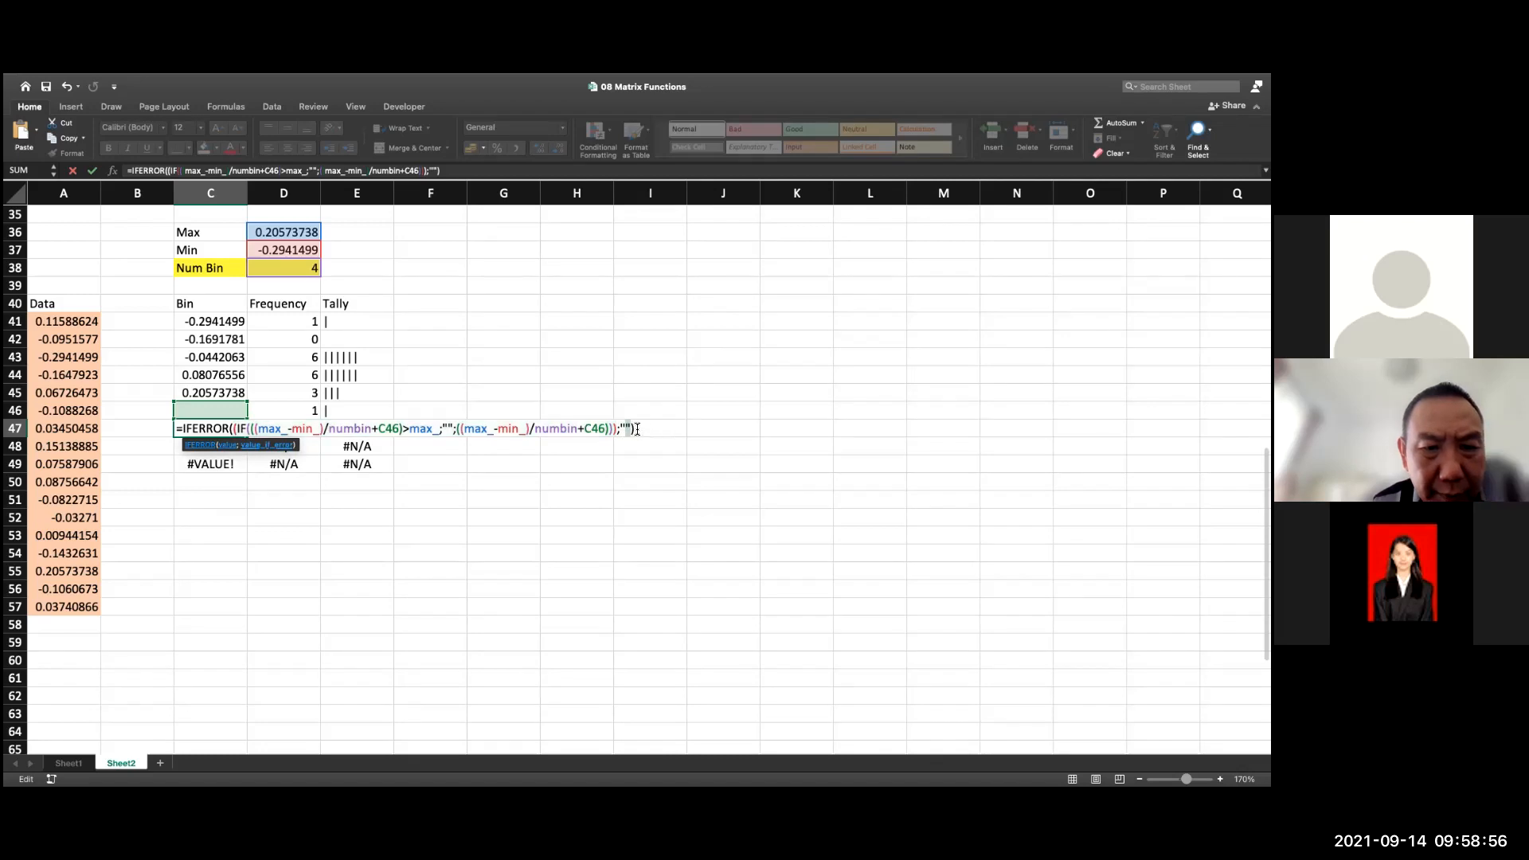
{"action": "key", "text": "BackSpace"}
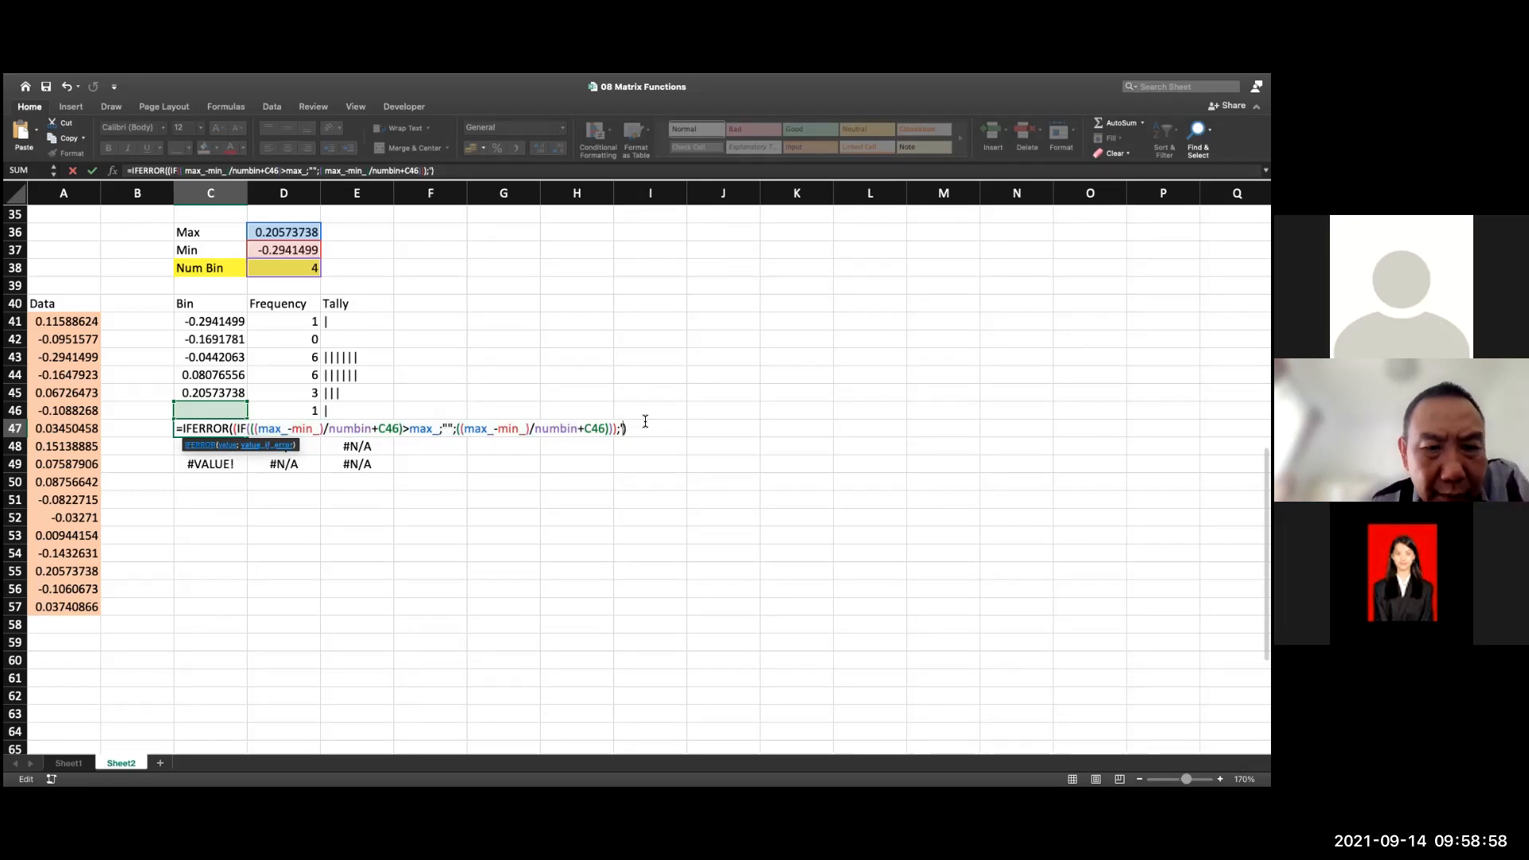
{"action": "type", "text": "\""}
{"action": "key", "text": "BackSpace"}
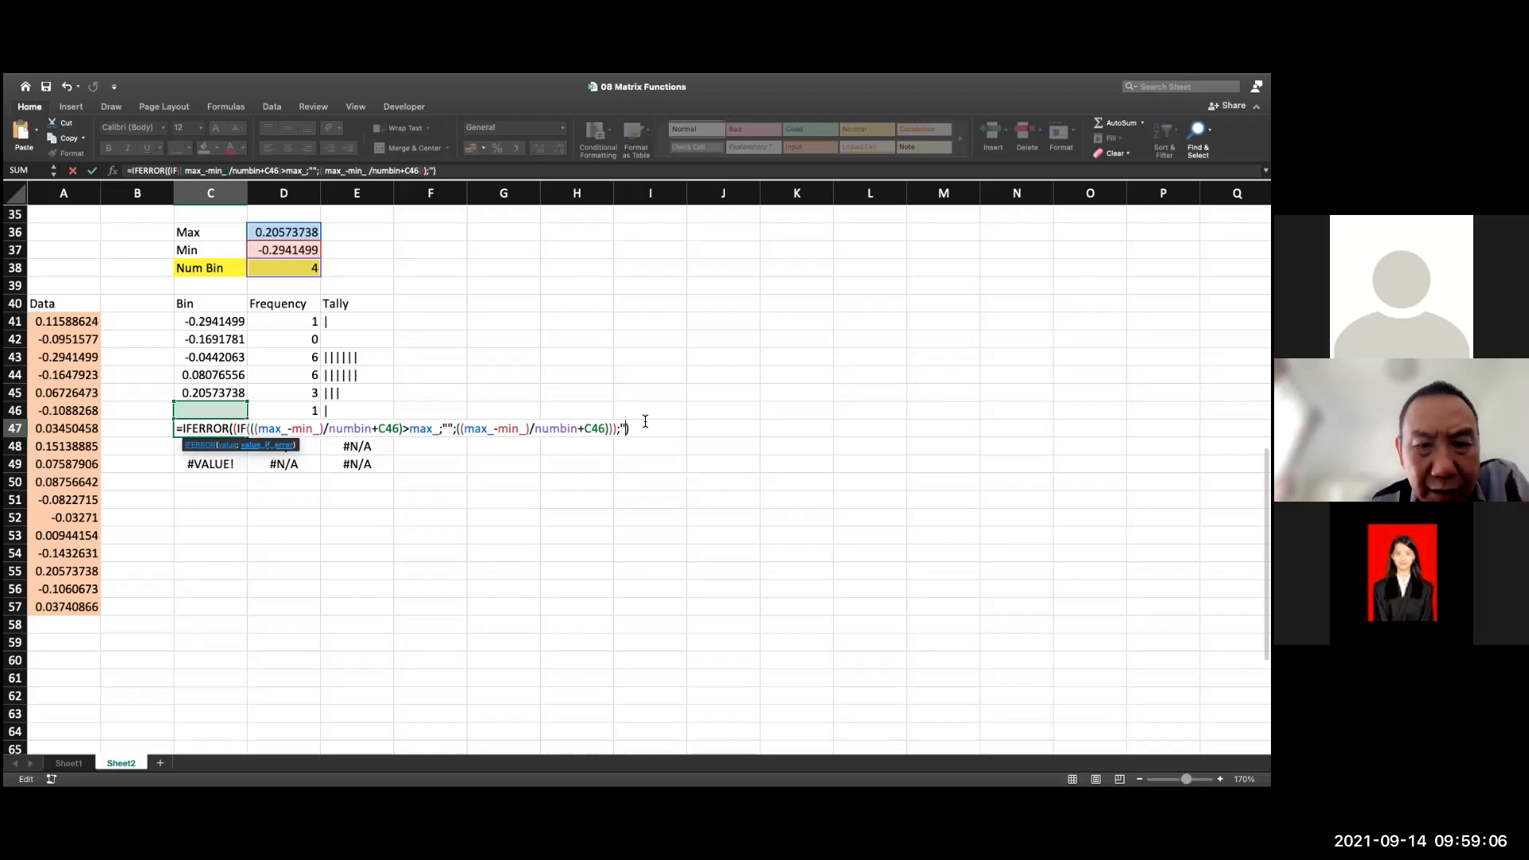
{"action": "left_click", "coordinate": [267, 445]}
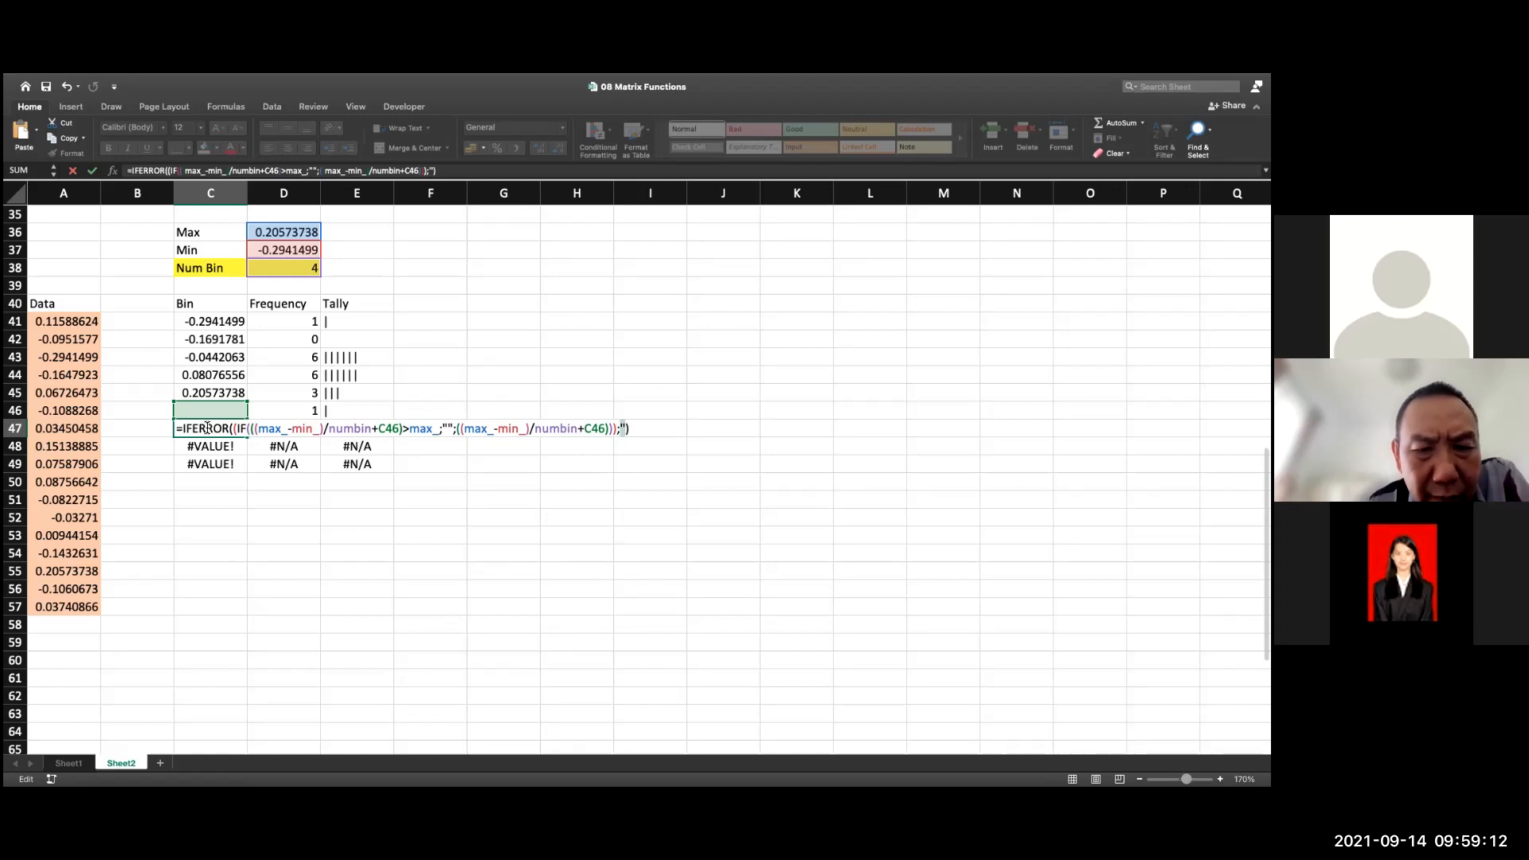
{"action": "type", "text": "\""}
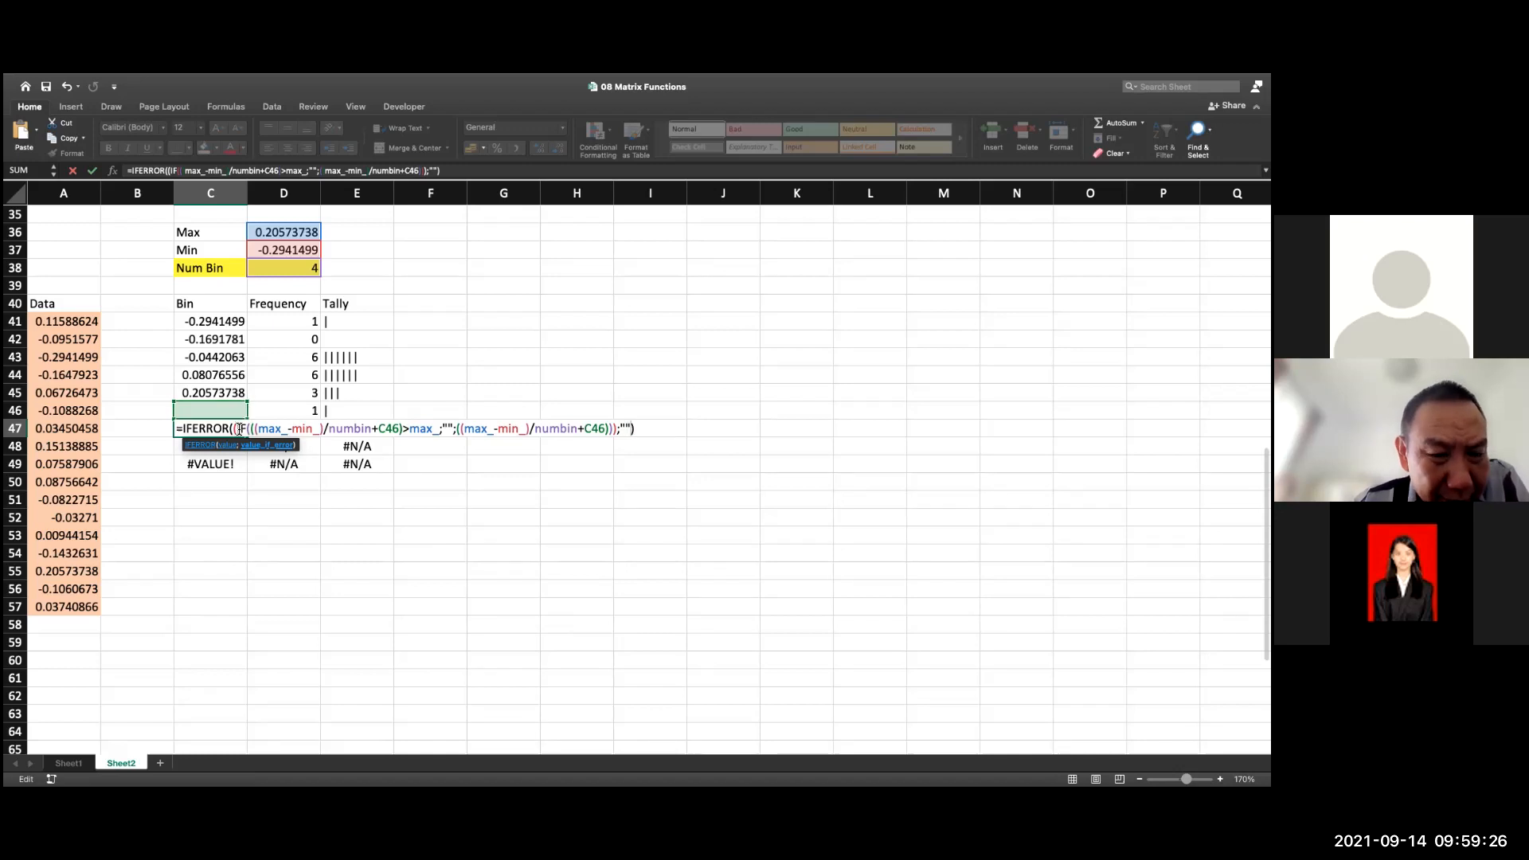
Remove the extra parentheses around the nested IF in C47 and discard the cell edit
{"action": "left_click", "coordinate": [239, 429]}
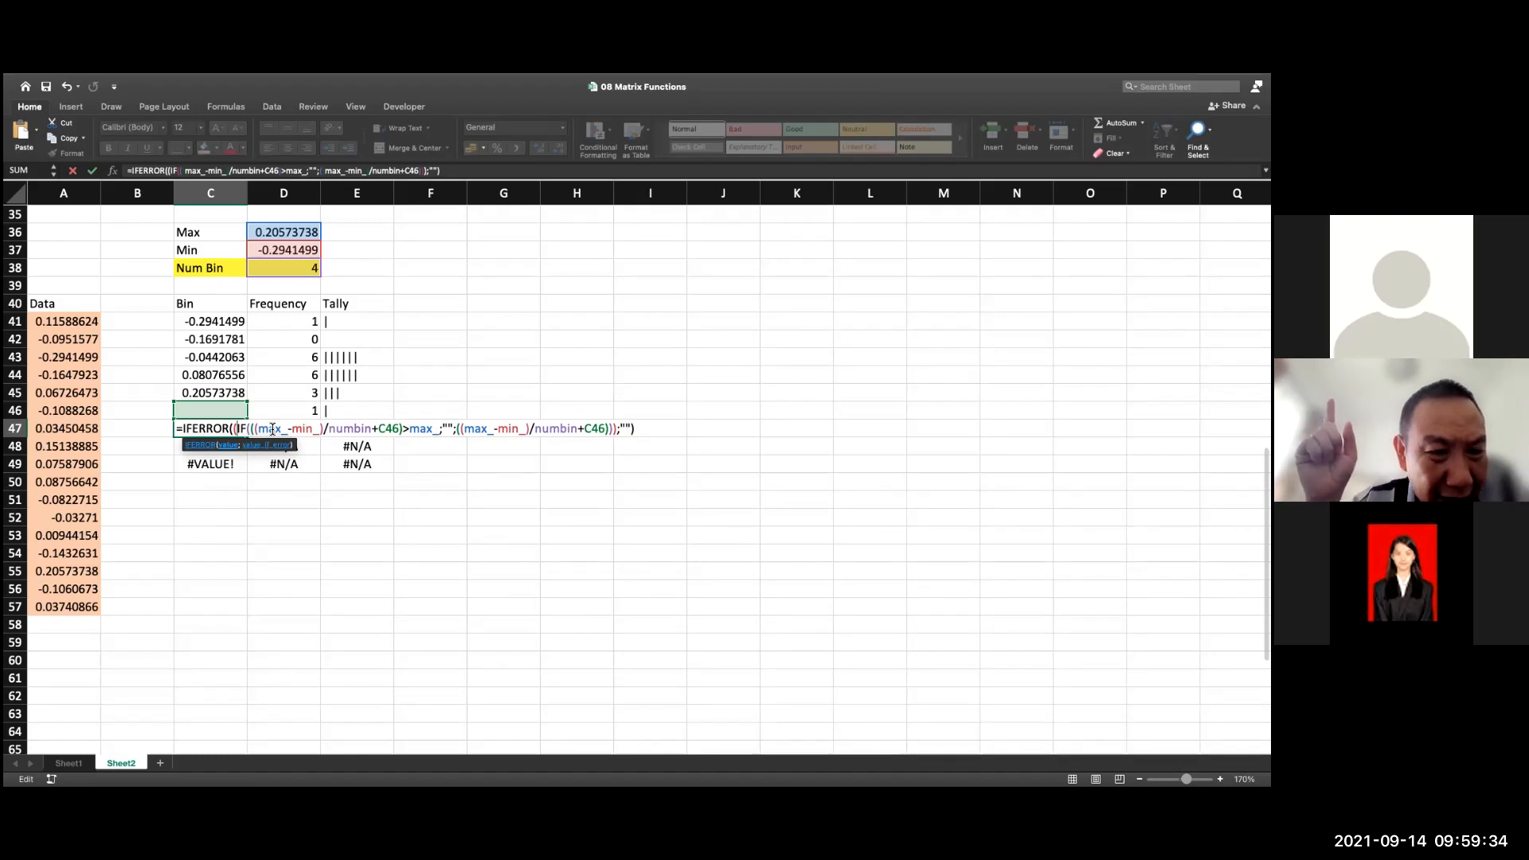
{"action": "key", "text": "BackSpace"}
{"action": "left_click", "coordinate": [614, 429]}
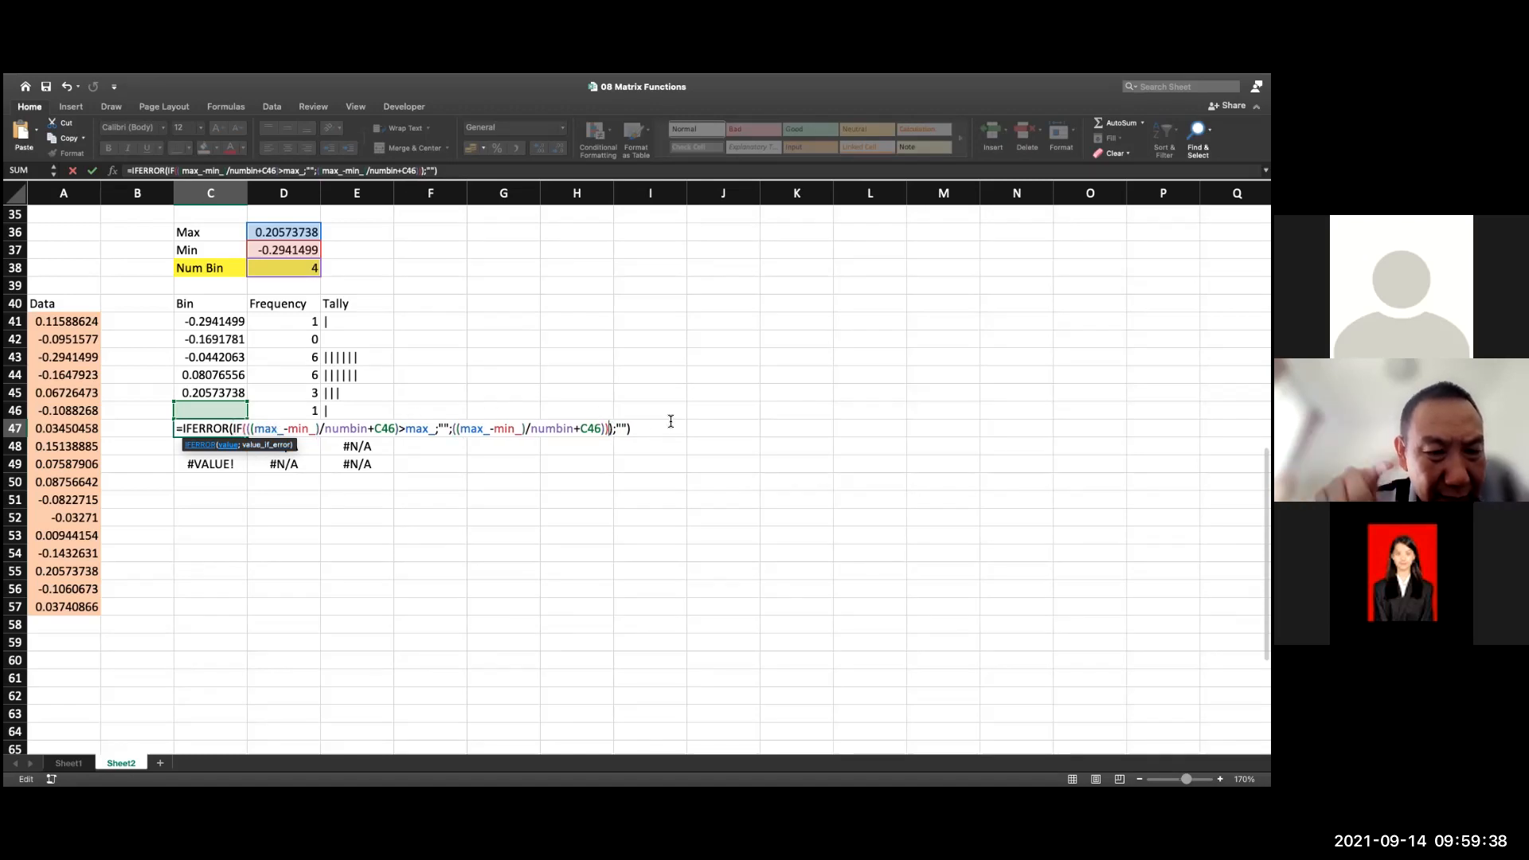
{"action": "key", "text": "BackSpace"}
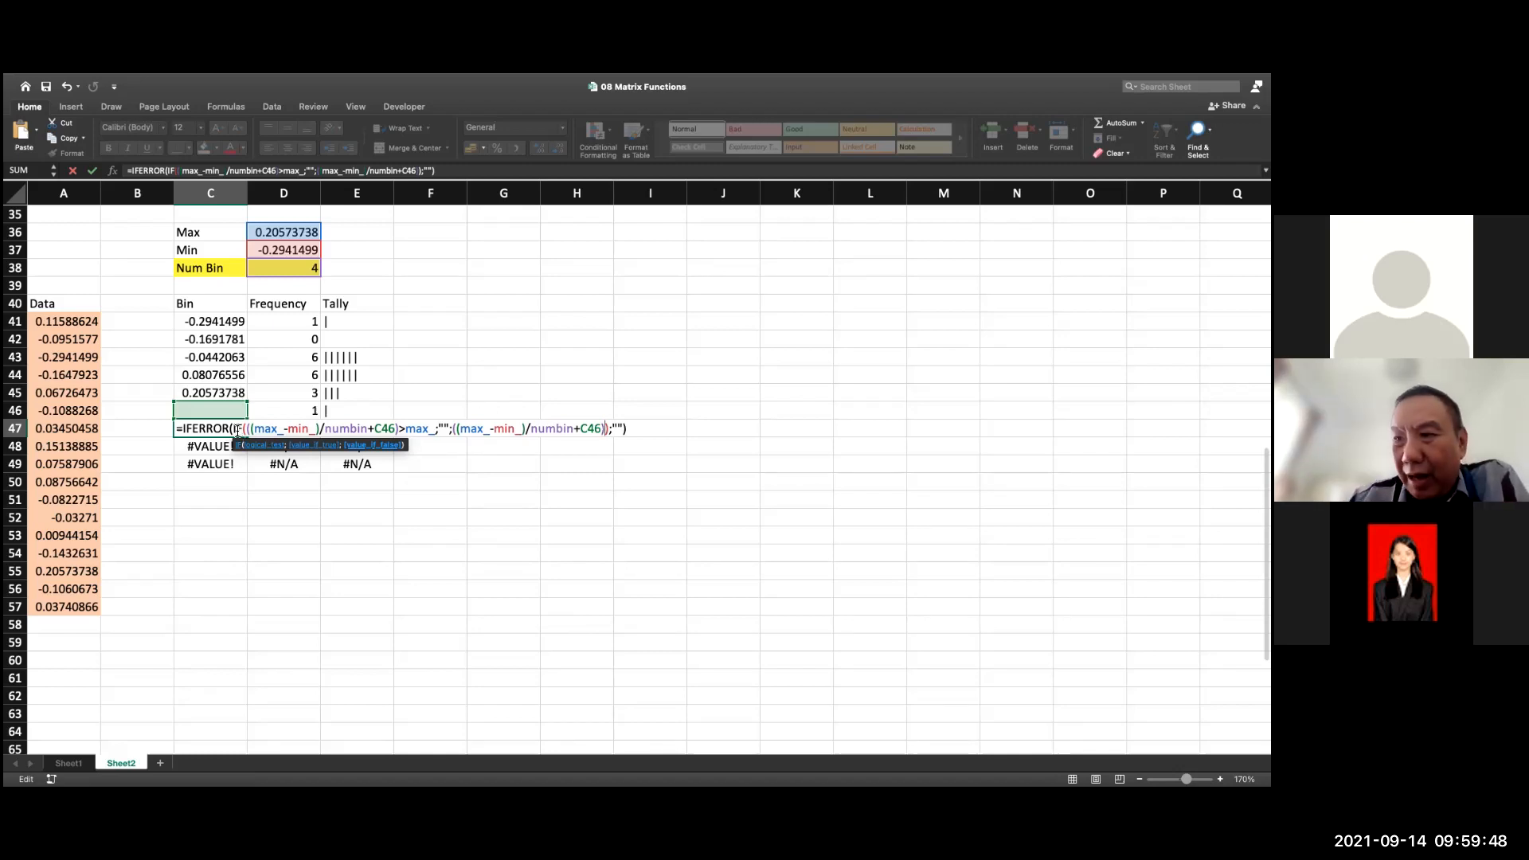
{"action": "left_click_drag", "start_coordinate": [236, 428], "coordinate": [622, 420]}
{"action": "key", "text": "Escape"}
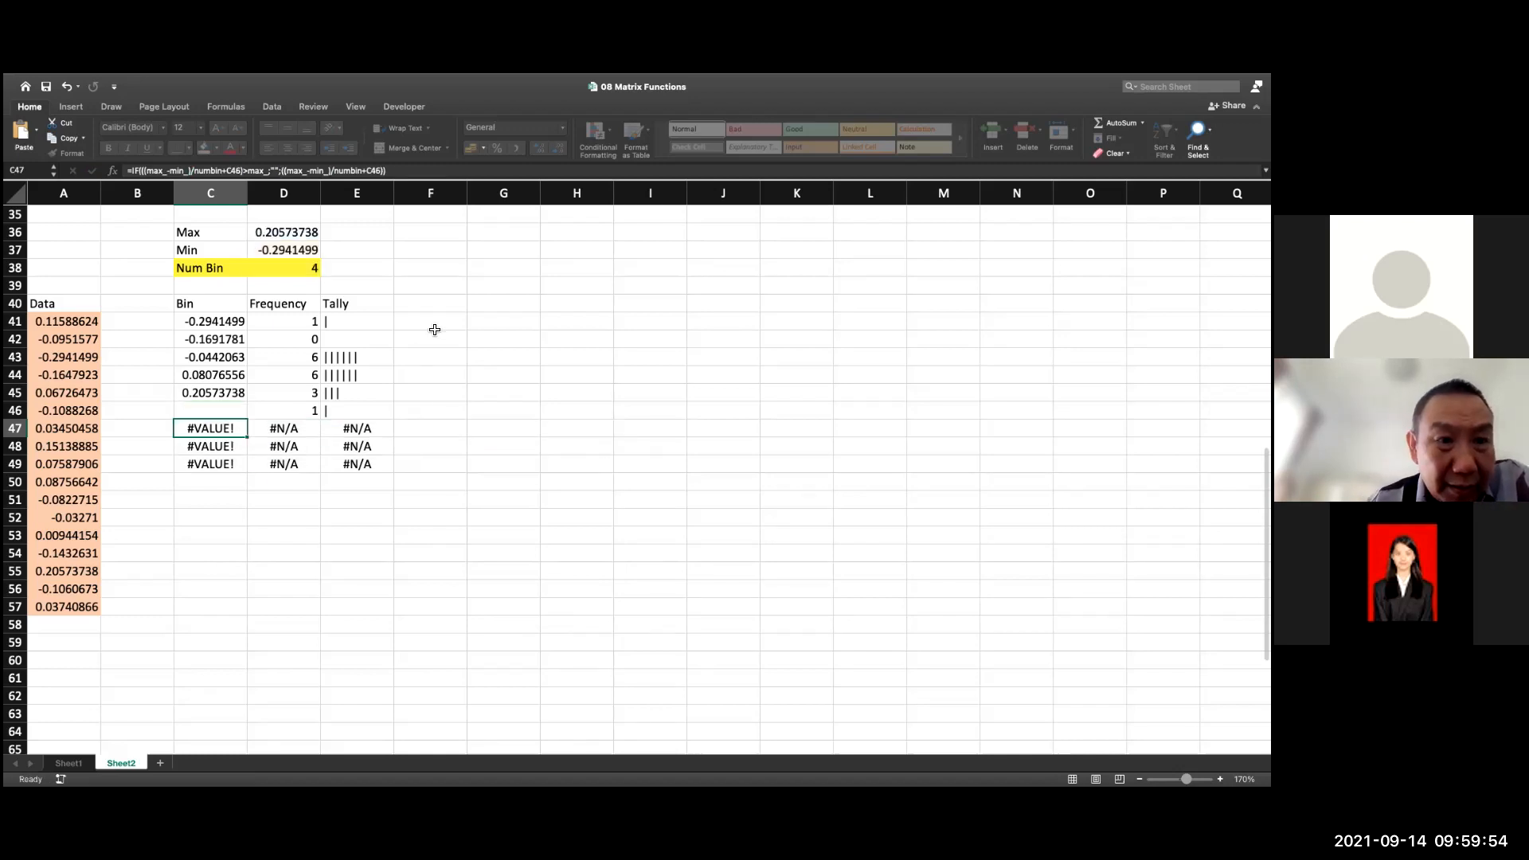
Wrap the IF formula of bin cell C42 in IFERROR with "" as the error value
{"action": "double_click", "coordinate": [210, 339]}
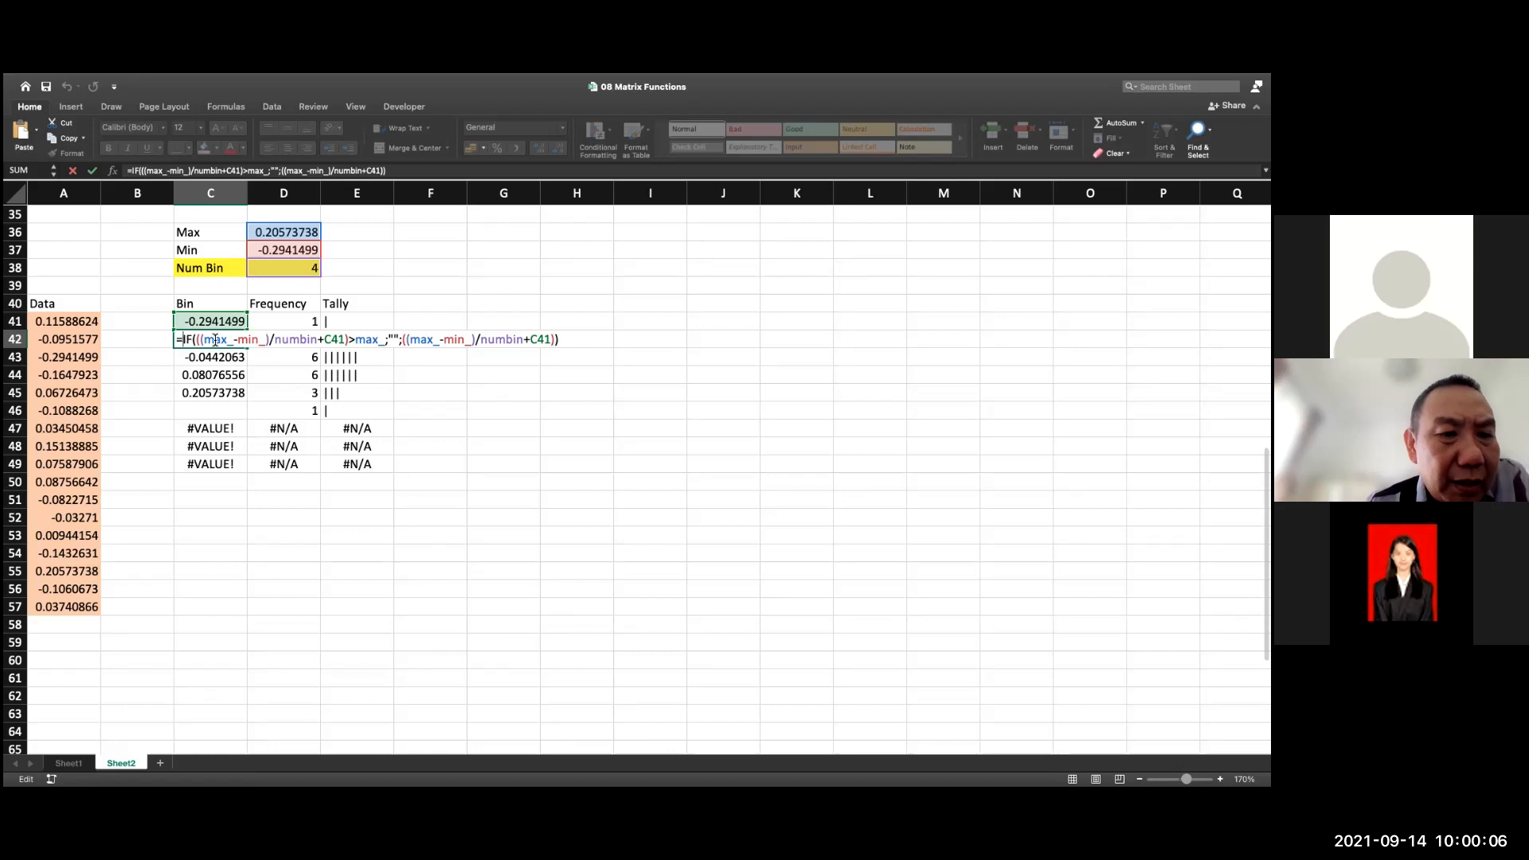
{"action": "type", "text": "if"}
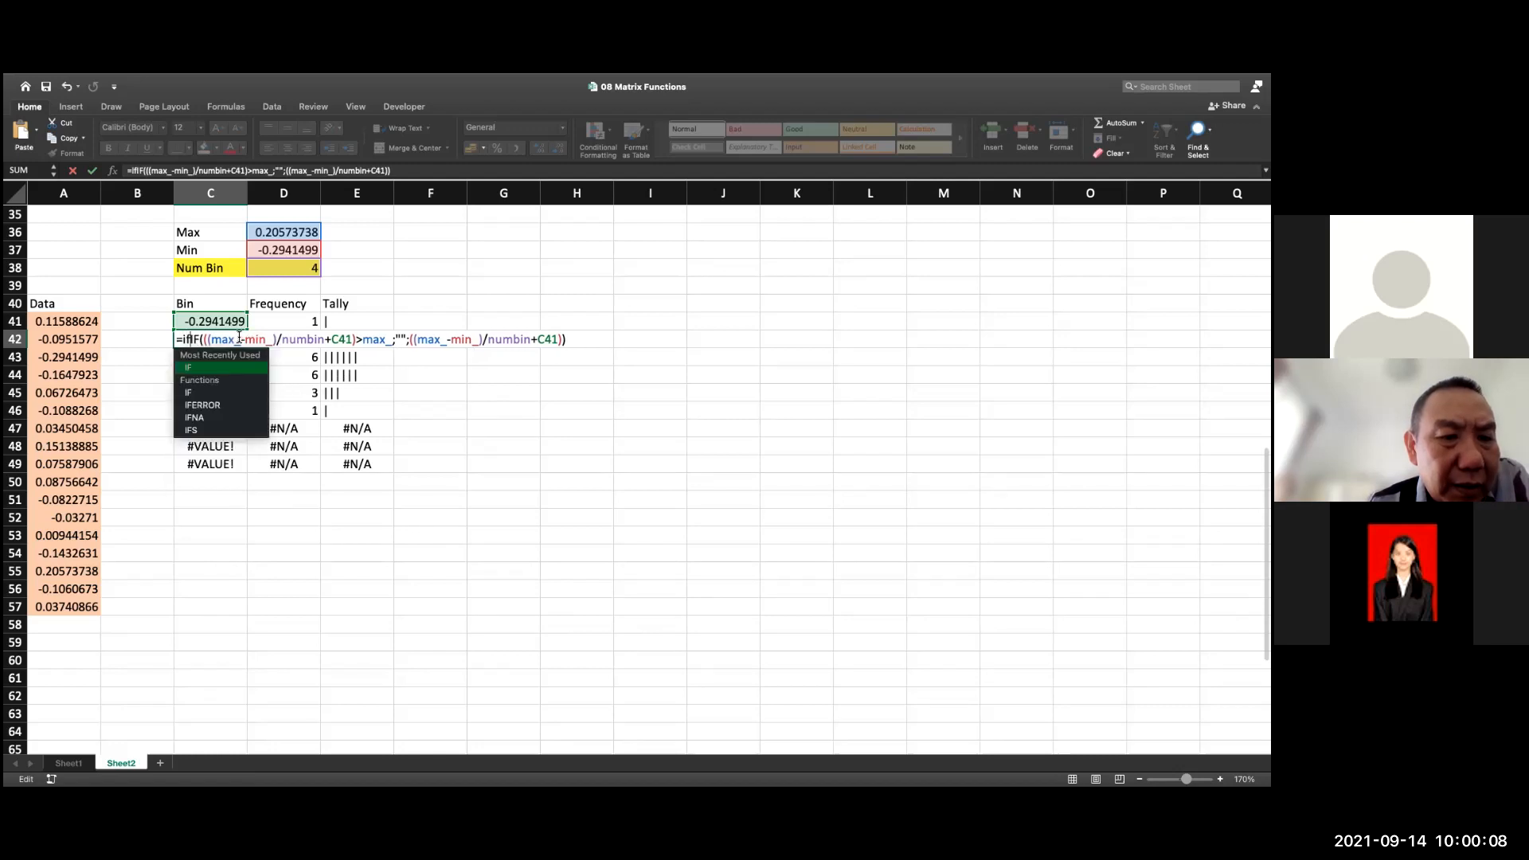
{"action": "left_click", "coordinate": [216, 406]}
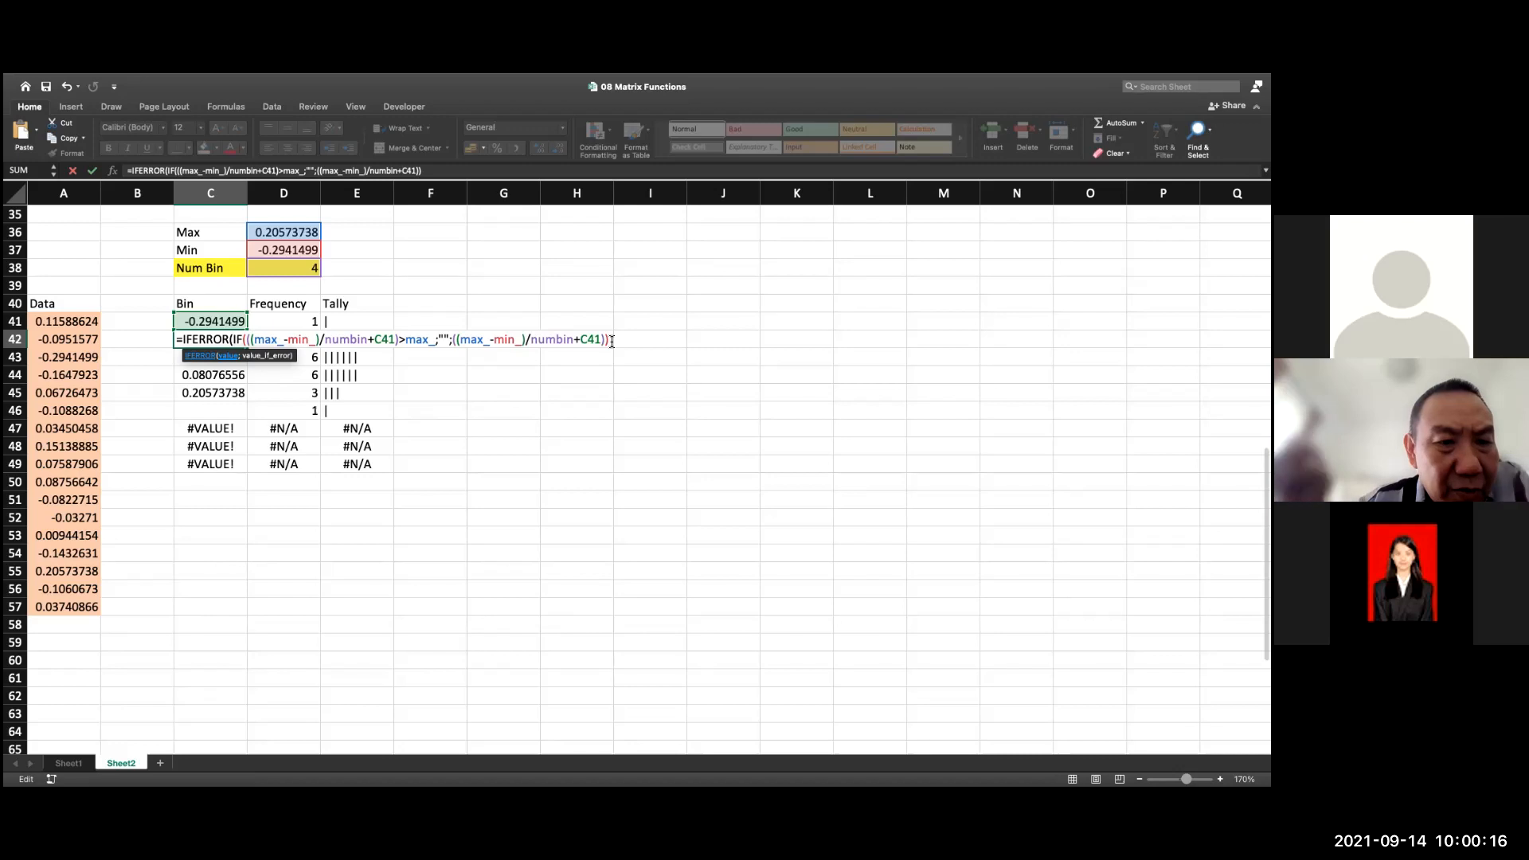
{"action": "type", "text": ";\""}
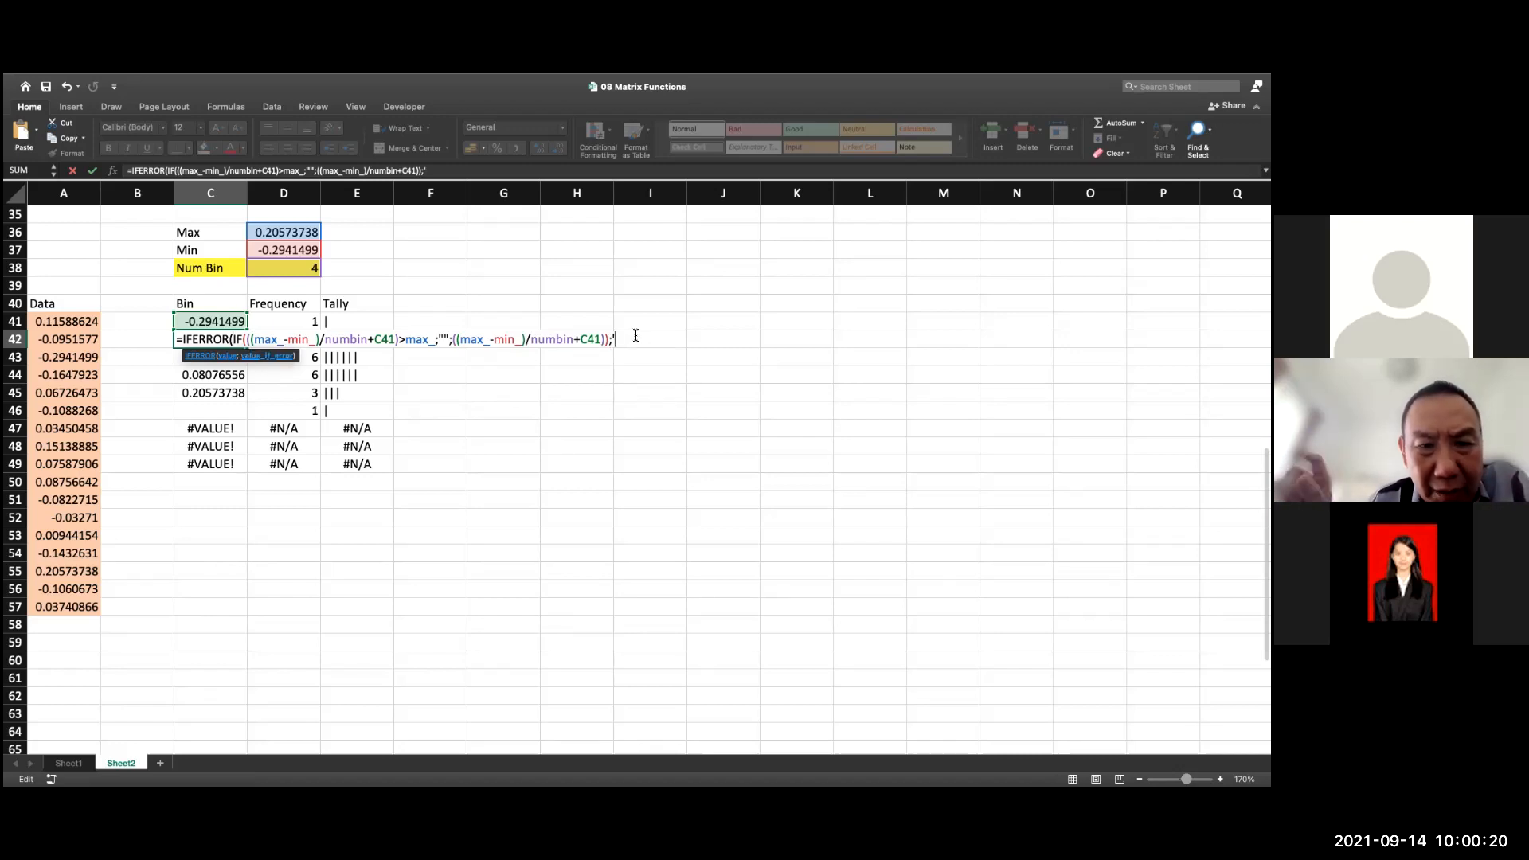
{"action": "type", "text": "\"\""}
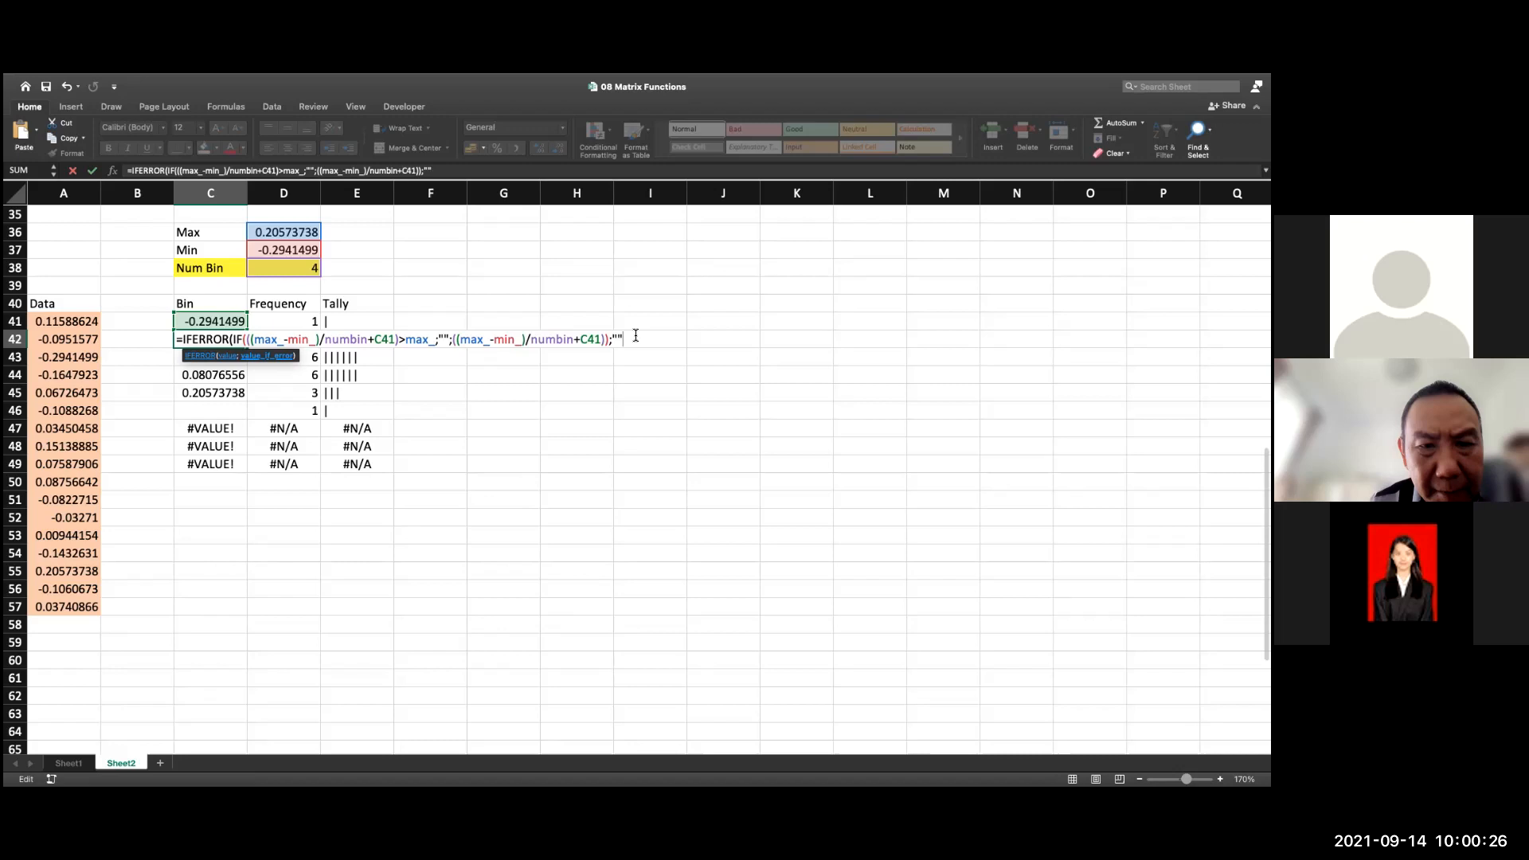
{"action": "type", "text": ")"}
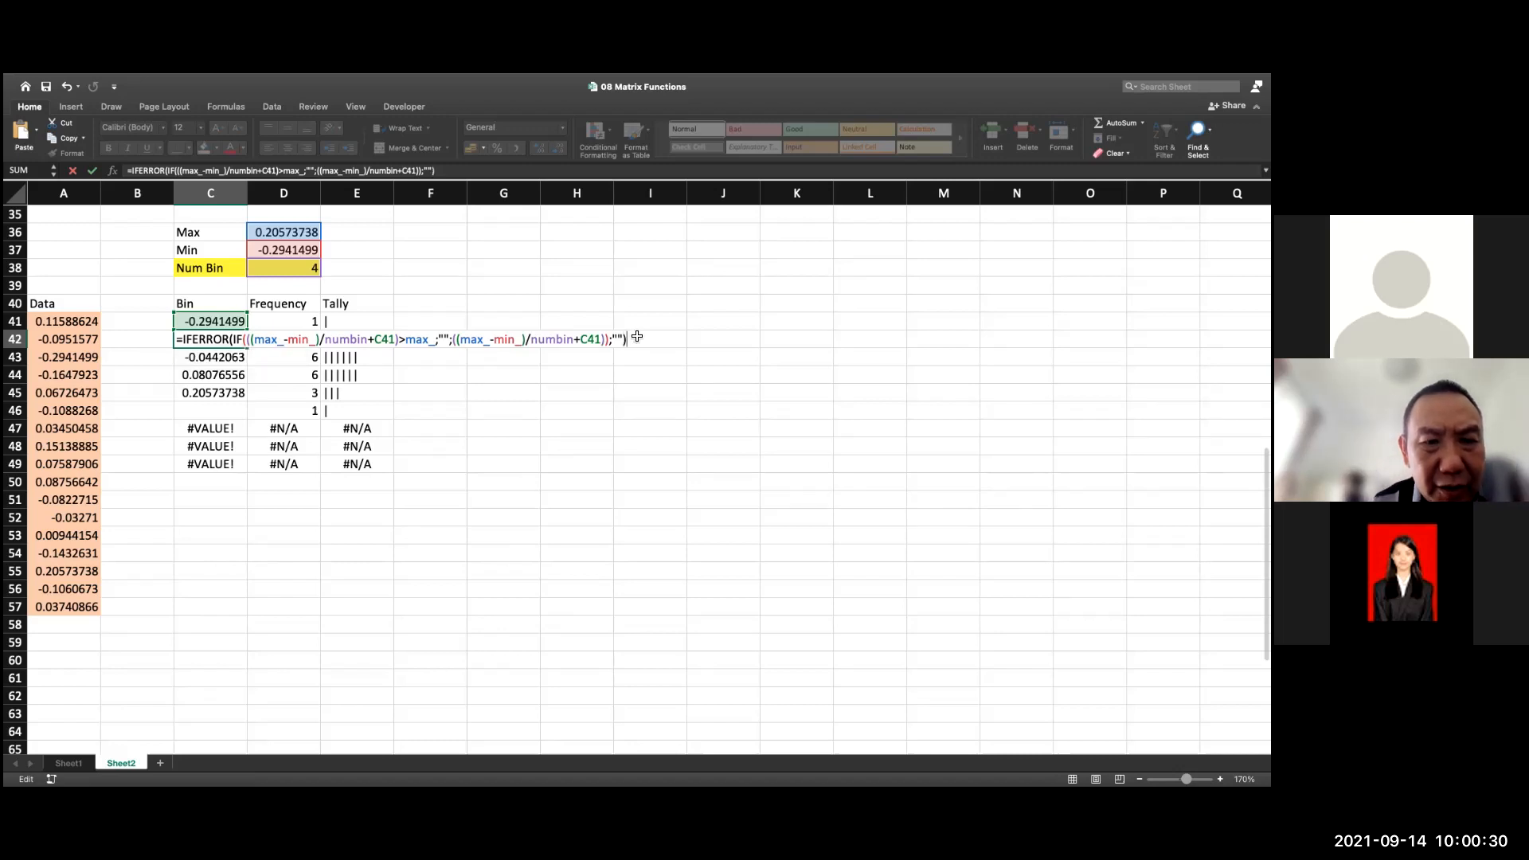
{"action": "key", "text": "Return"}
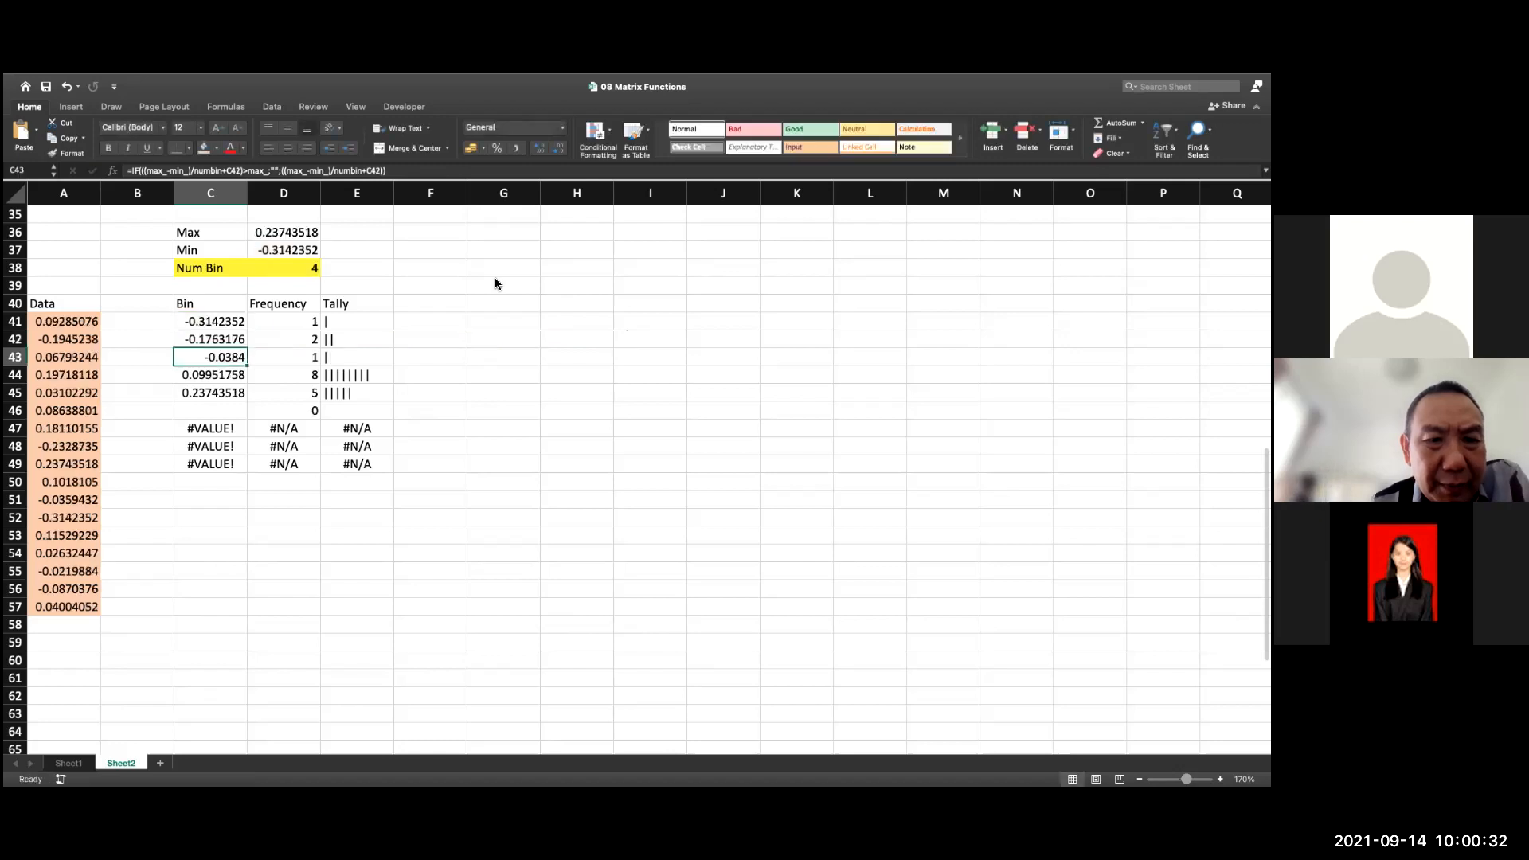
Copy the IFERROR bin formula from C42 down through C49
{"action": "left_click", "coordinate": [243, 342]}
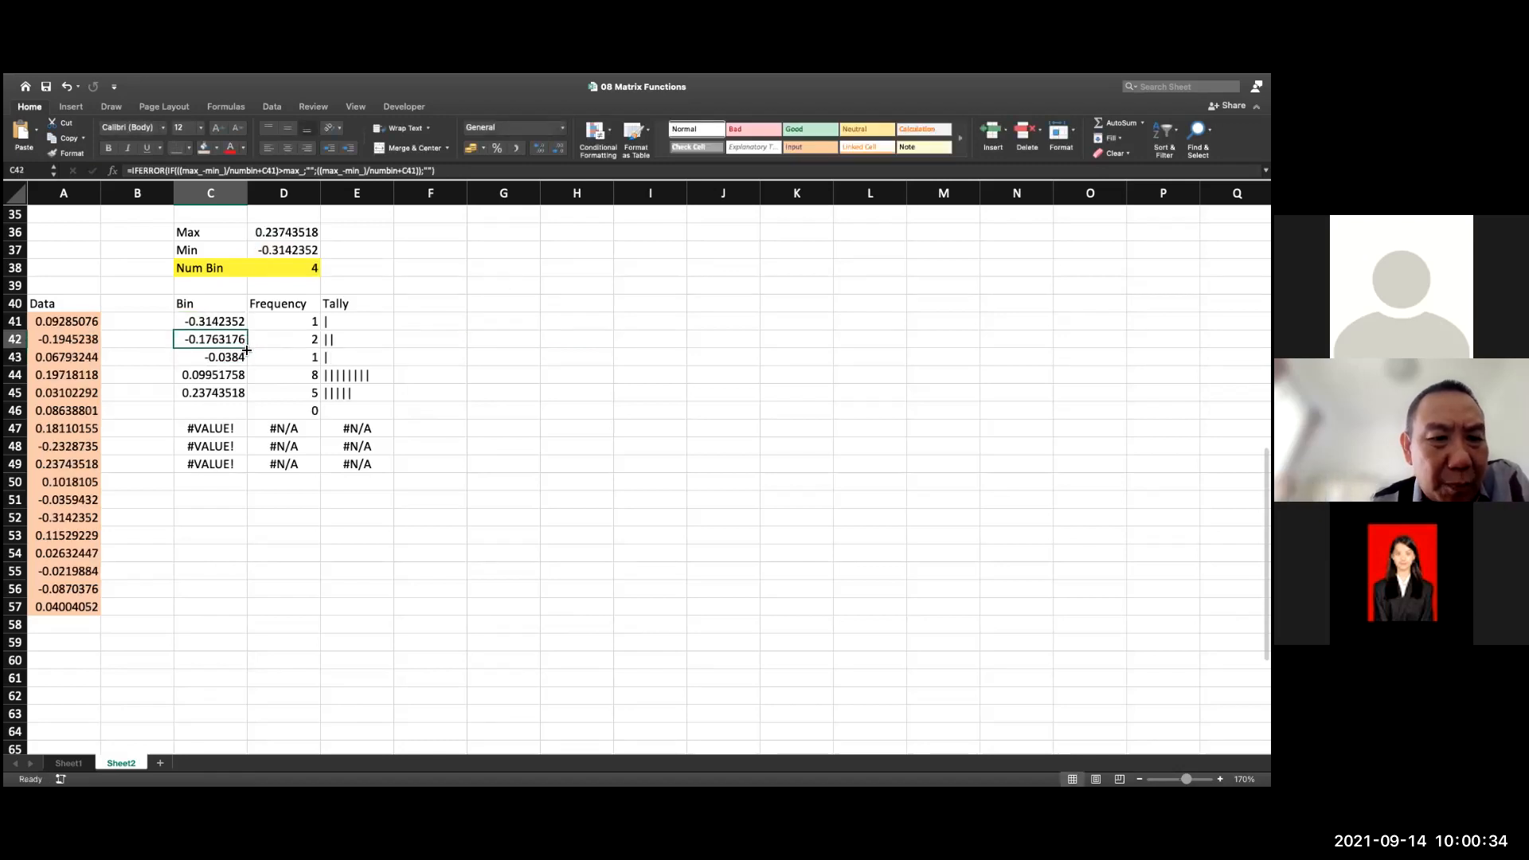
{"action": "left_click_drag", "start_coordinate": [248, 348], "coordinate": [242, 470]}
{"action": "left_click", "coordinate": [490, 418]}
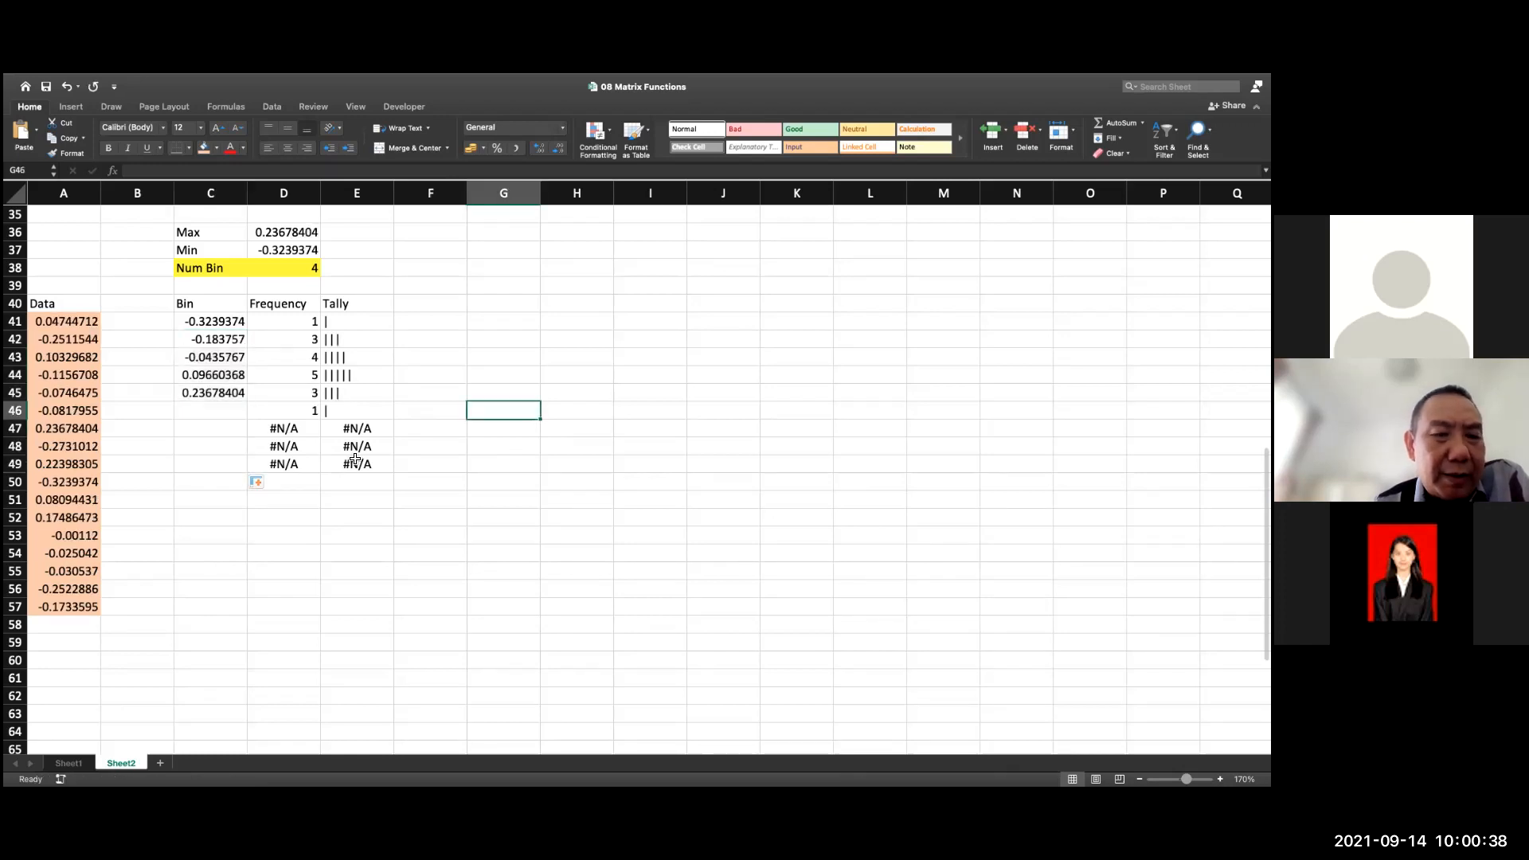
Insert the IFNA function in front of FREQUENCY(data;Bin) in cell D47
{"action": "left_click", "coordinate": [312, 430]}
{"action": "double_click", "coordinate": [309, 429]}
{"action": "key", "text": "Left"}
{"action": "key", "text": "Left"}
{"action": "key", "text": "Left"}
{"action": "key", "text": "Left"}
{"action": "key", "text": "Left"}
{"action": "key", "text": "Left"}
{"action": "key", "text": "Left"}
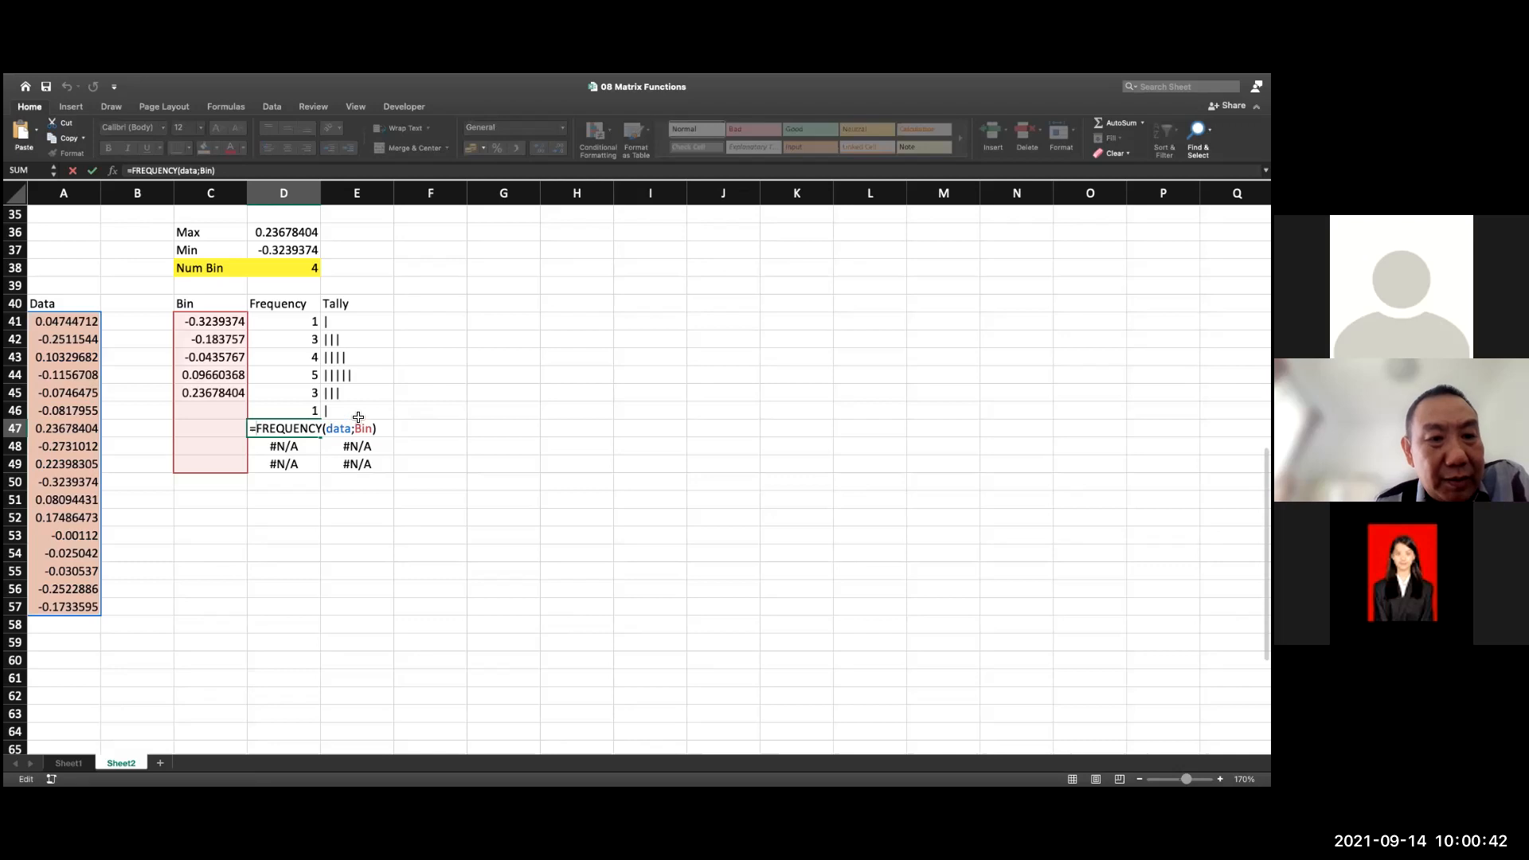
{"action": "type", "text": "if"}
{"action": "key", "text": "Down"}
{"action": "key", "text": "Down"}
{"action": "key", "text": "Down"}
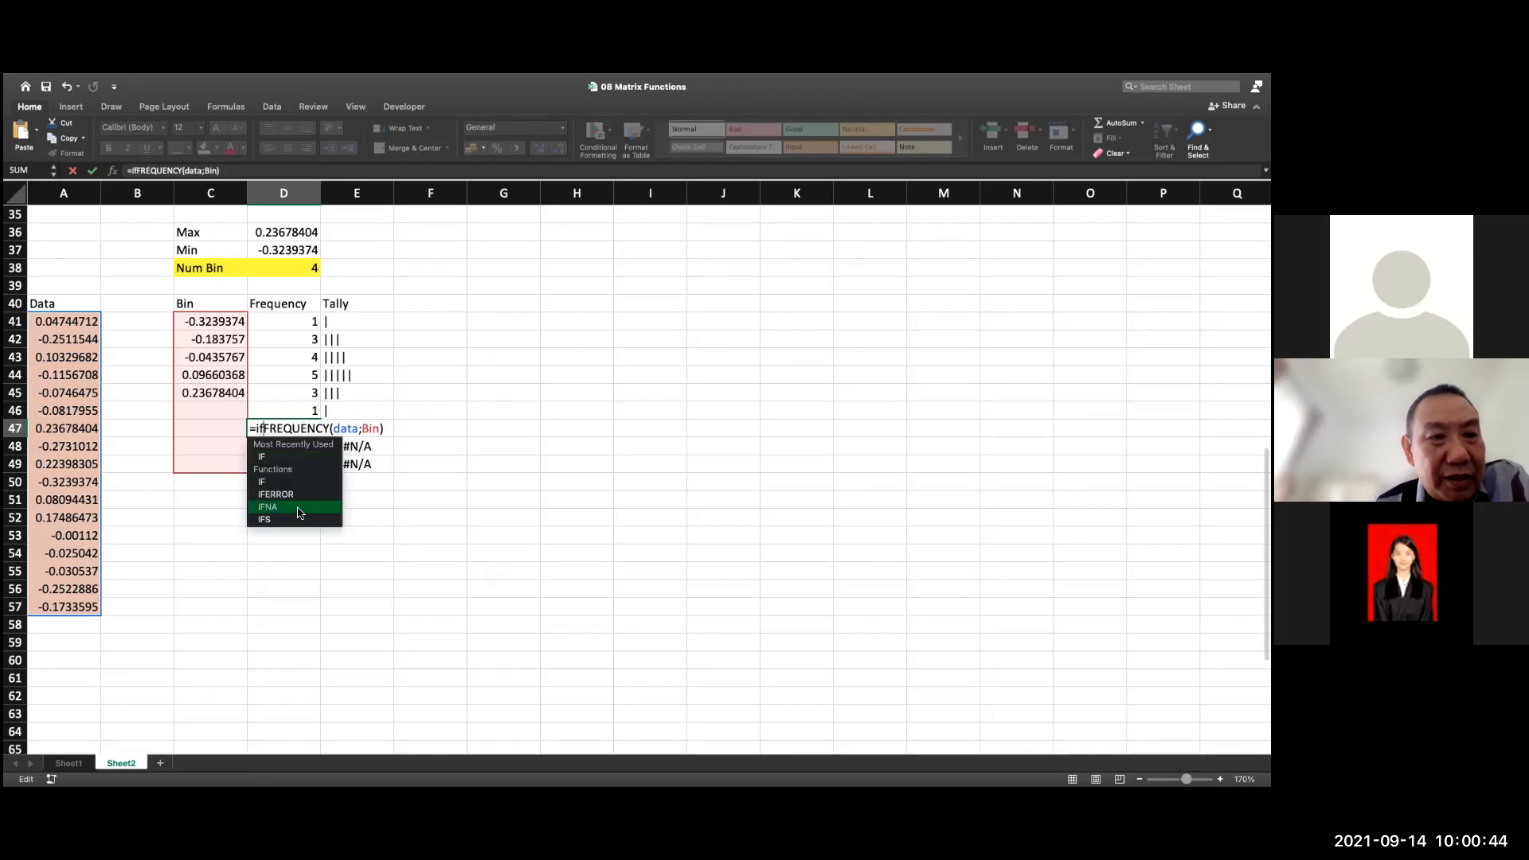
{"action": "key", "text": "Tab"}
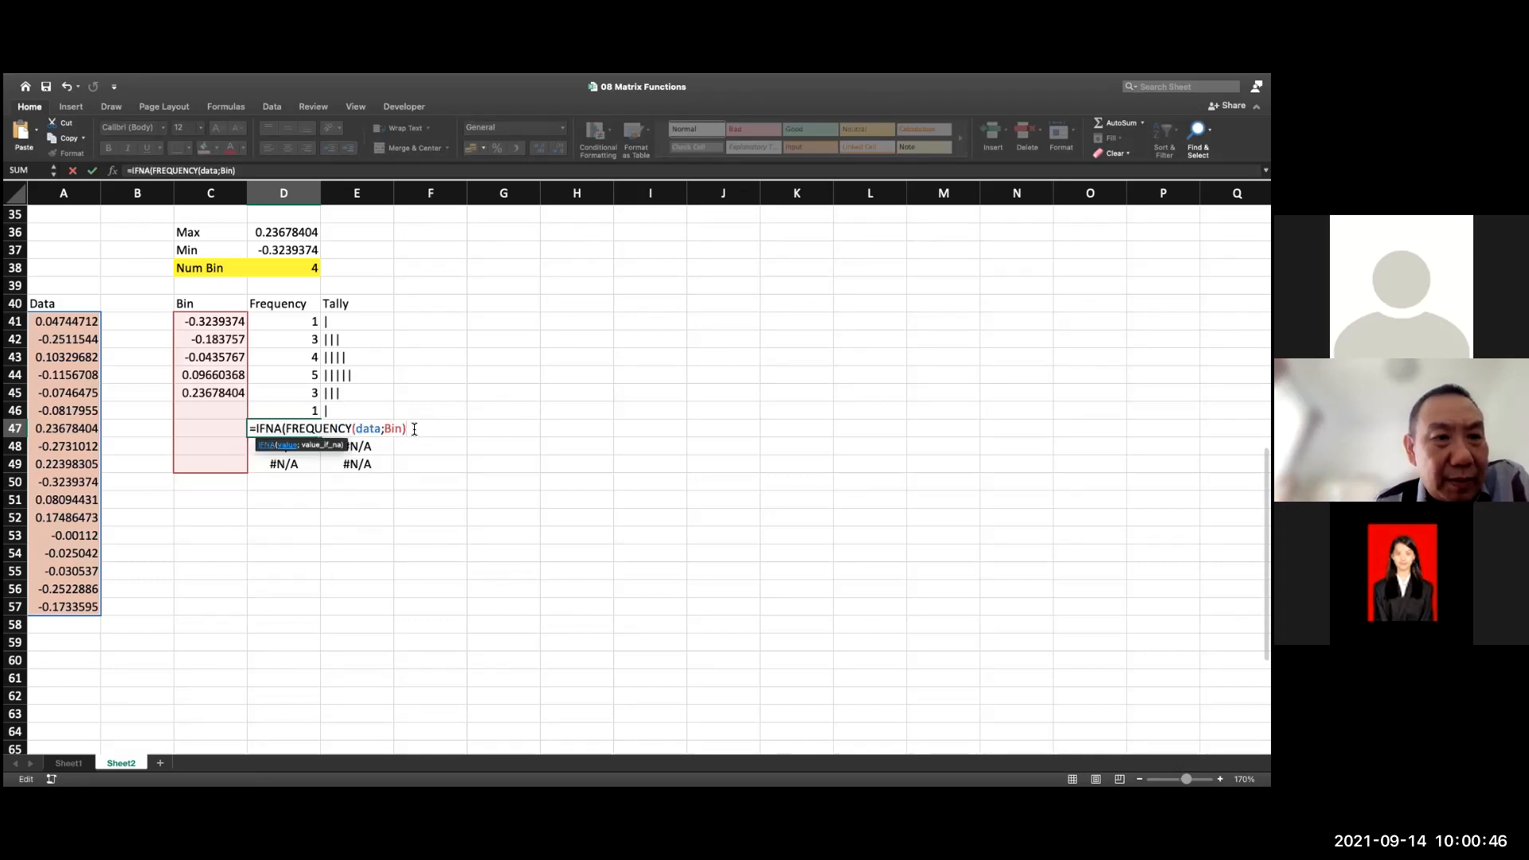
Complete D47's IFNA formula with "" as the value for #N/A and enter it
{"action": "type", "text": ";\"\")"}
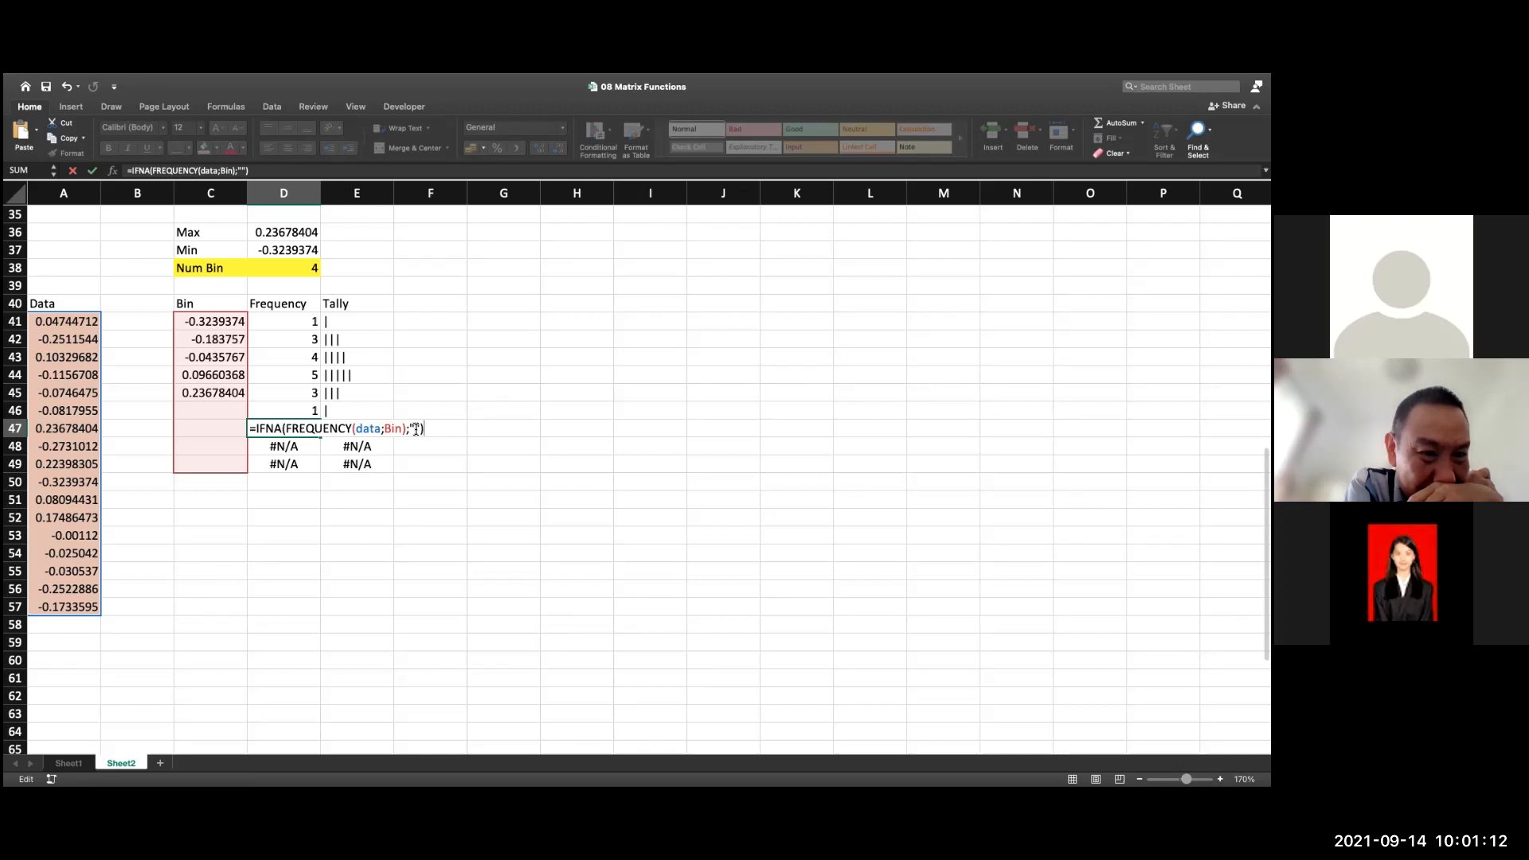
{"action": "key", "text": "Return"}
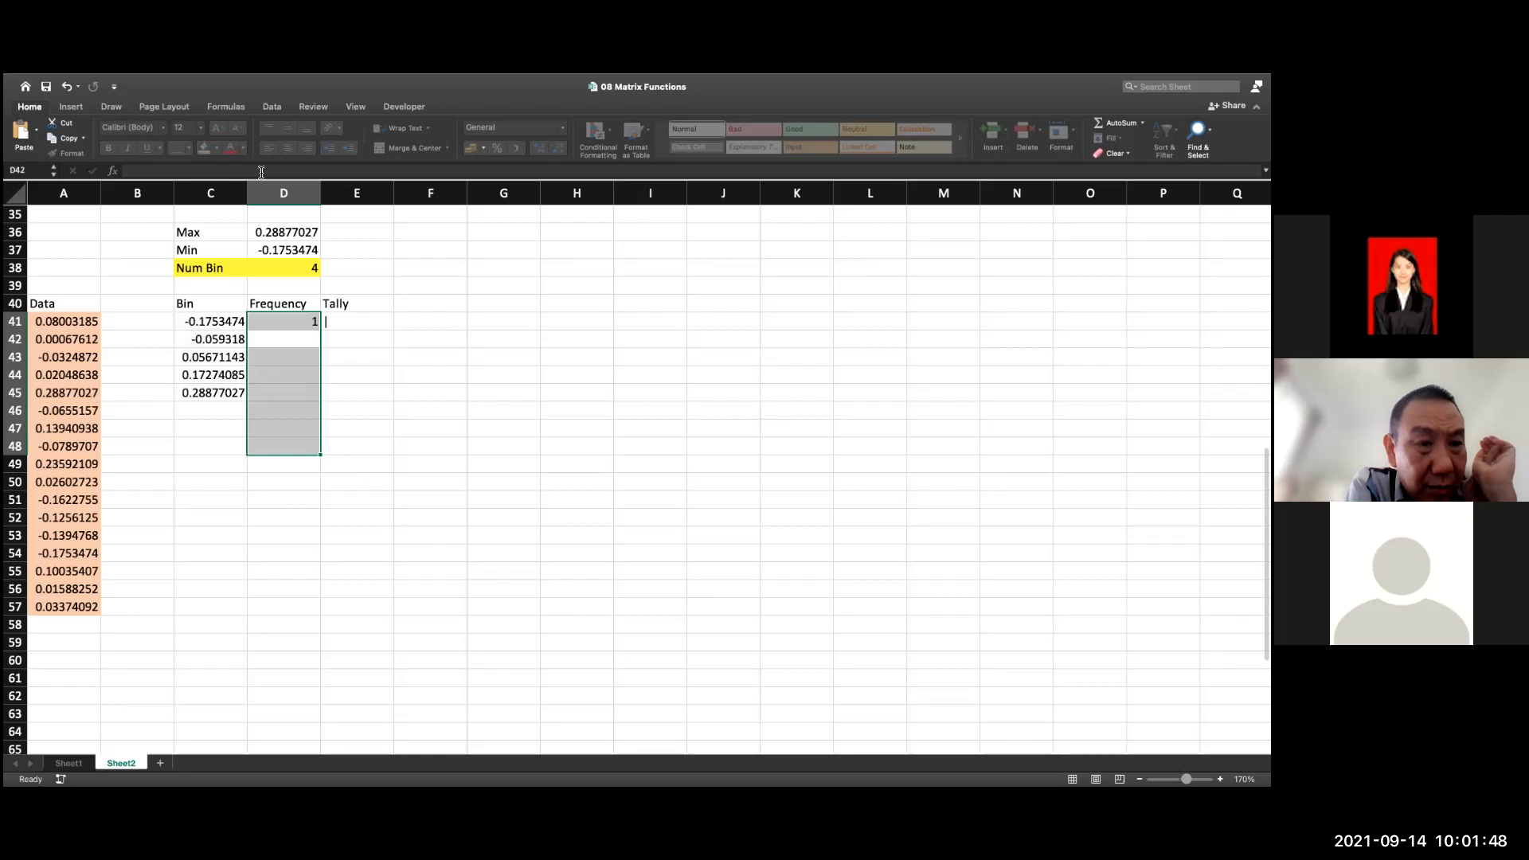
Undo the last two changes and re-enter =IFNA(FREQUENCY(data;Bin);"") as an array formula down the Frequency column from D41
{"action": "key", "text": "super+z"}
{"action": "key", "text": "super+z"}
{"action": "left_click", "coordinate": [300, 325]}
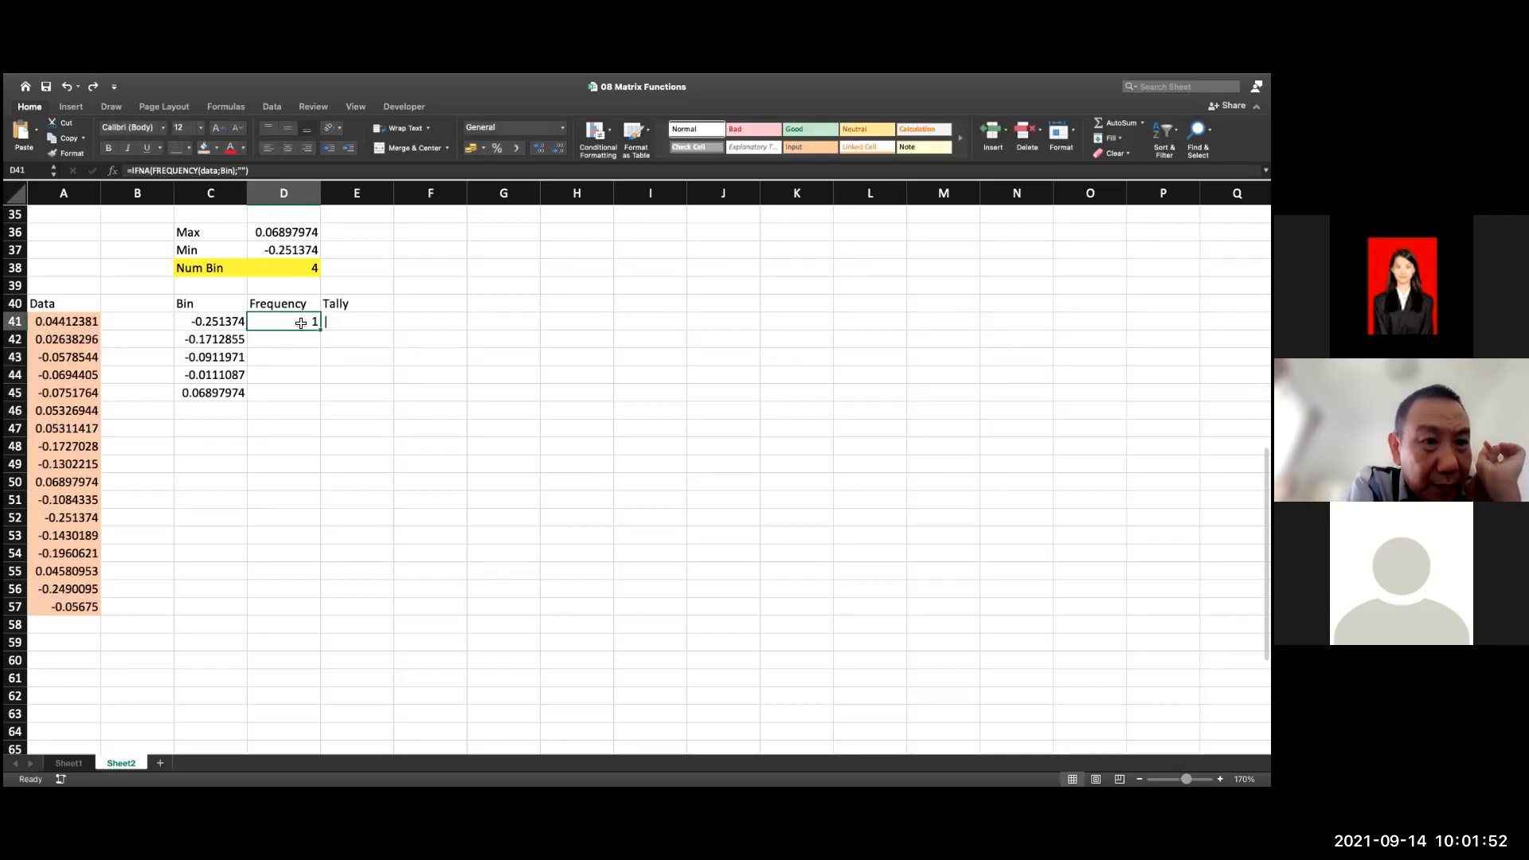
{"action": "key", "text": "shift+Down"}
{"action": "key", "text": "shift+Down"}
{"action": "key", "text": "shift+Down"}
{"action": "key", "text": "shift+Down"}
{"action": "key", "text": "shift+Down"}
{"action": "key", "text": "shift+Down"}
{"action": "key", "text": "shift+Down"}
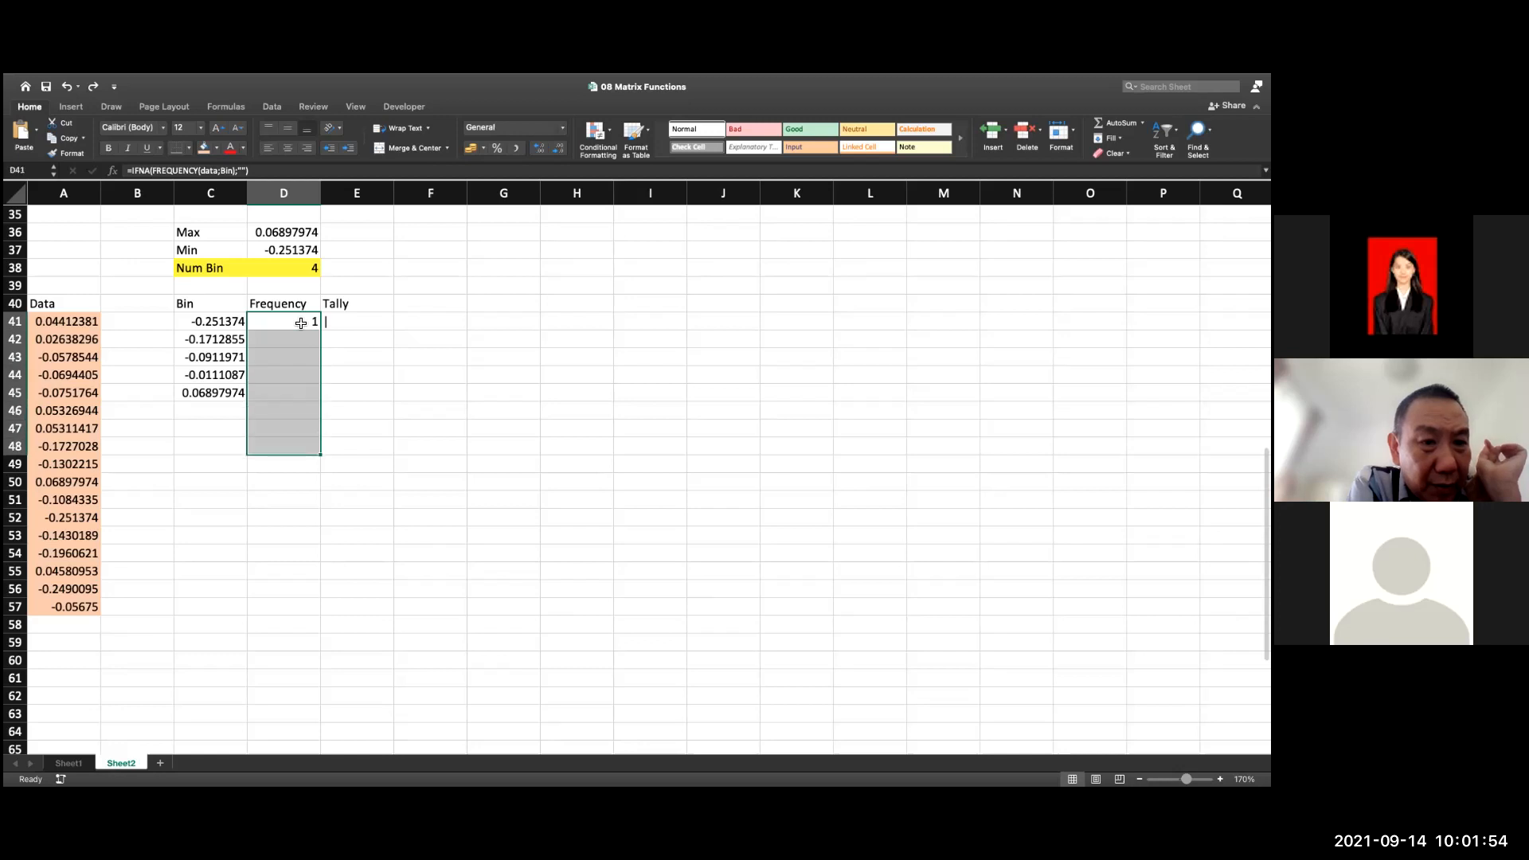
{"action": "key", "text": "F2"}
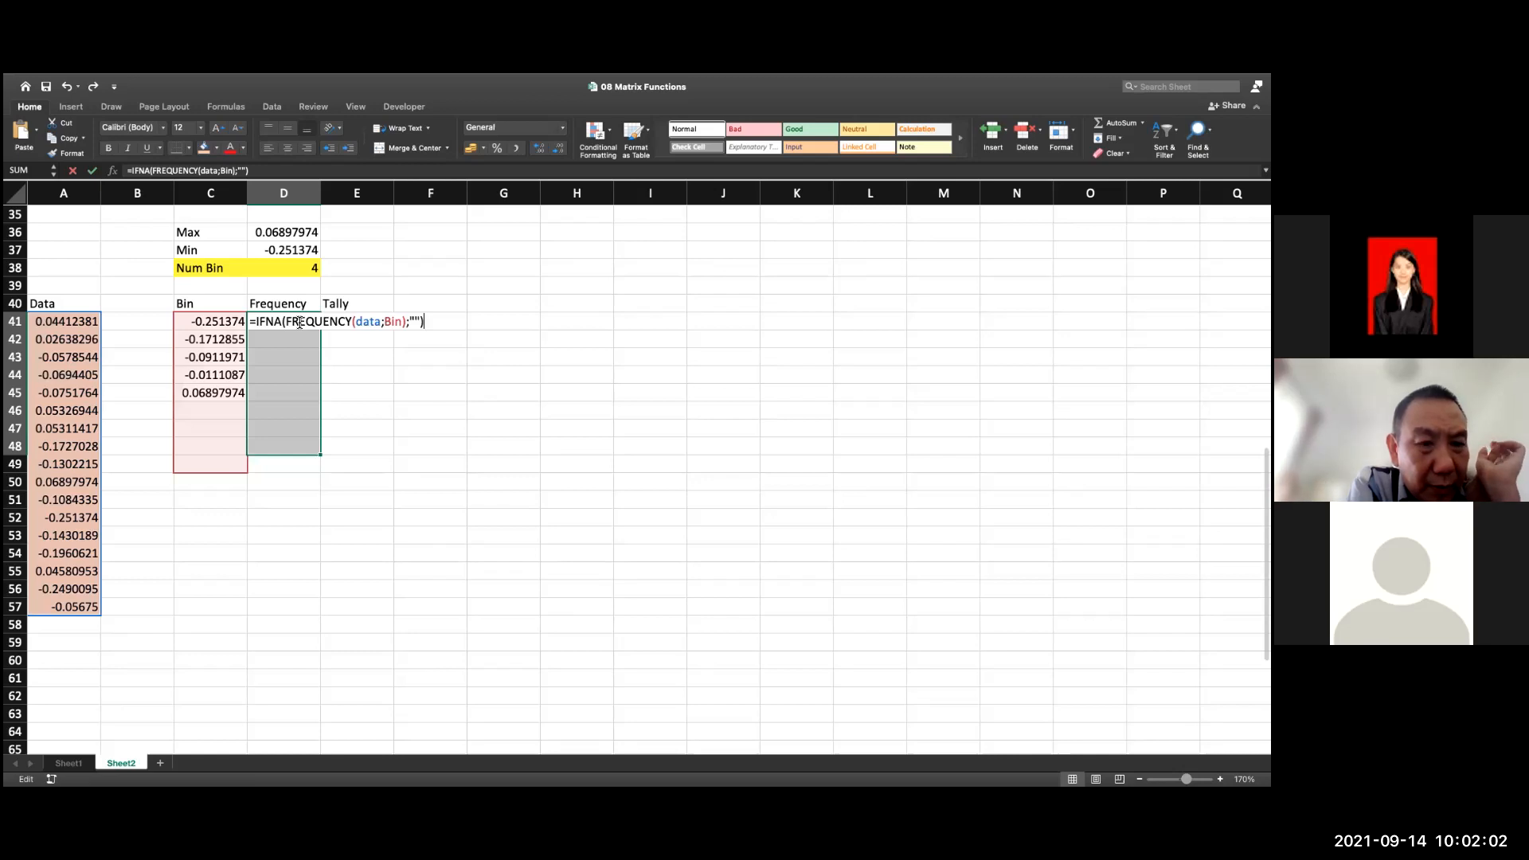
{"action": "key", "text": "ctrl+shift+Return"}
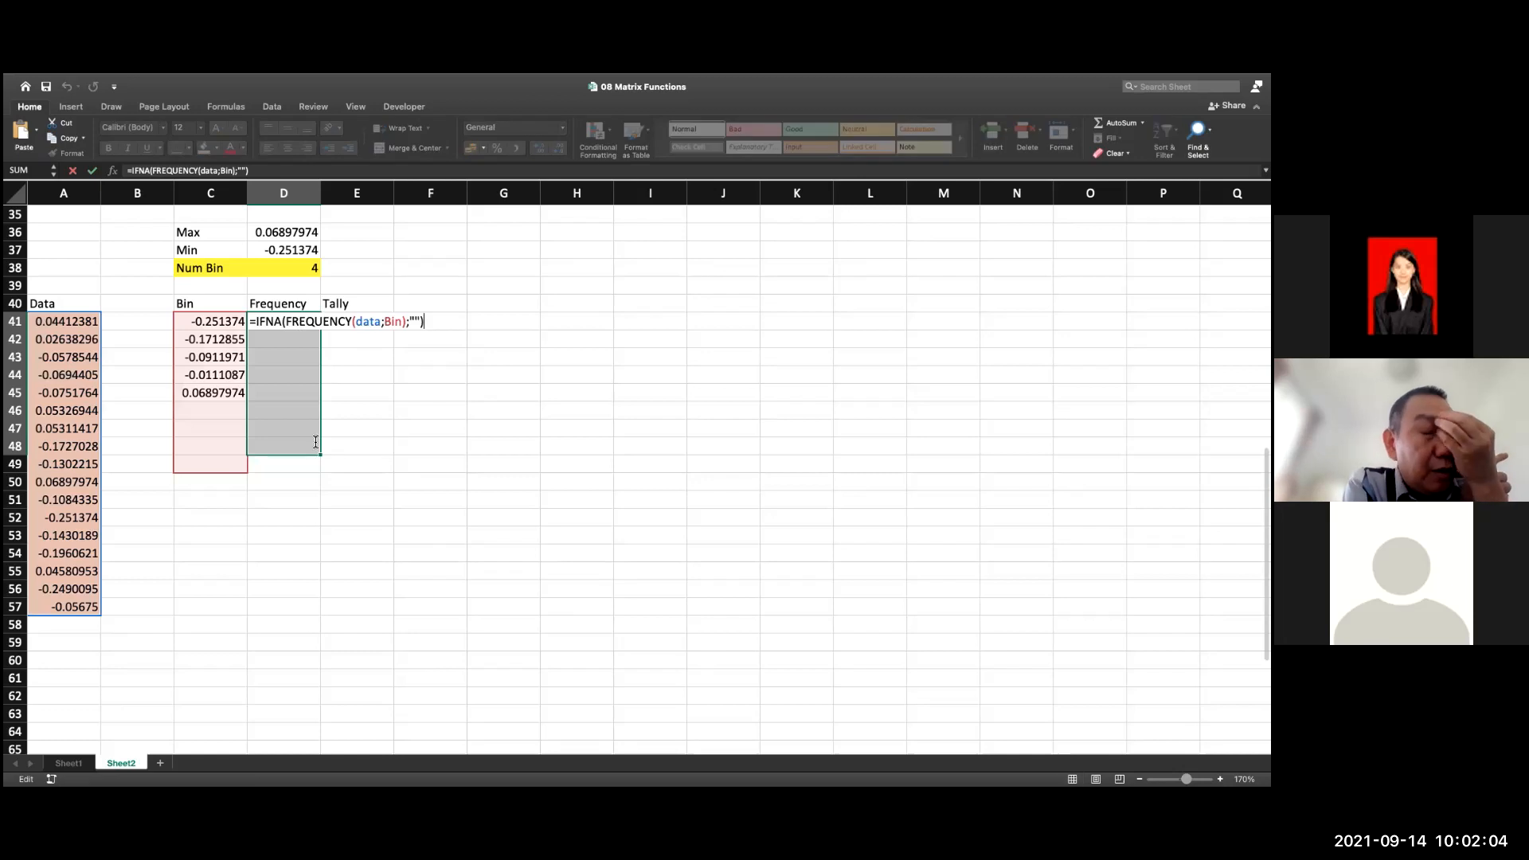
Change the IFNA function to IF in the frequency formula of D47
{"action": "left_click", "coordinate": [303, 434]}
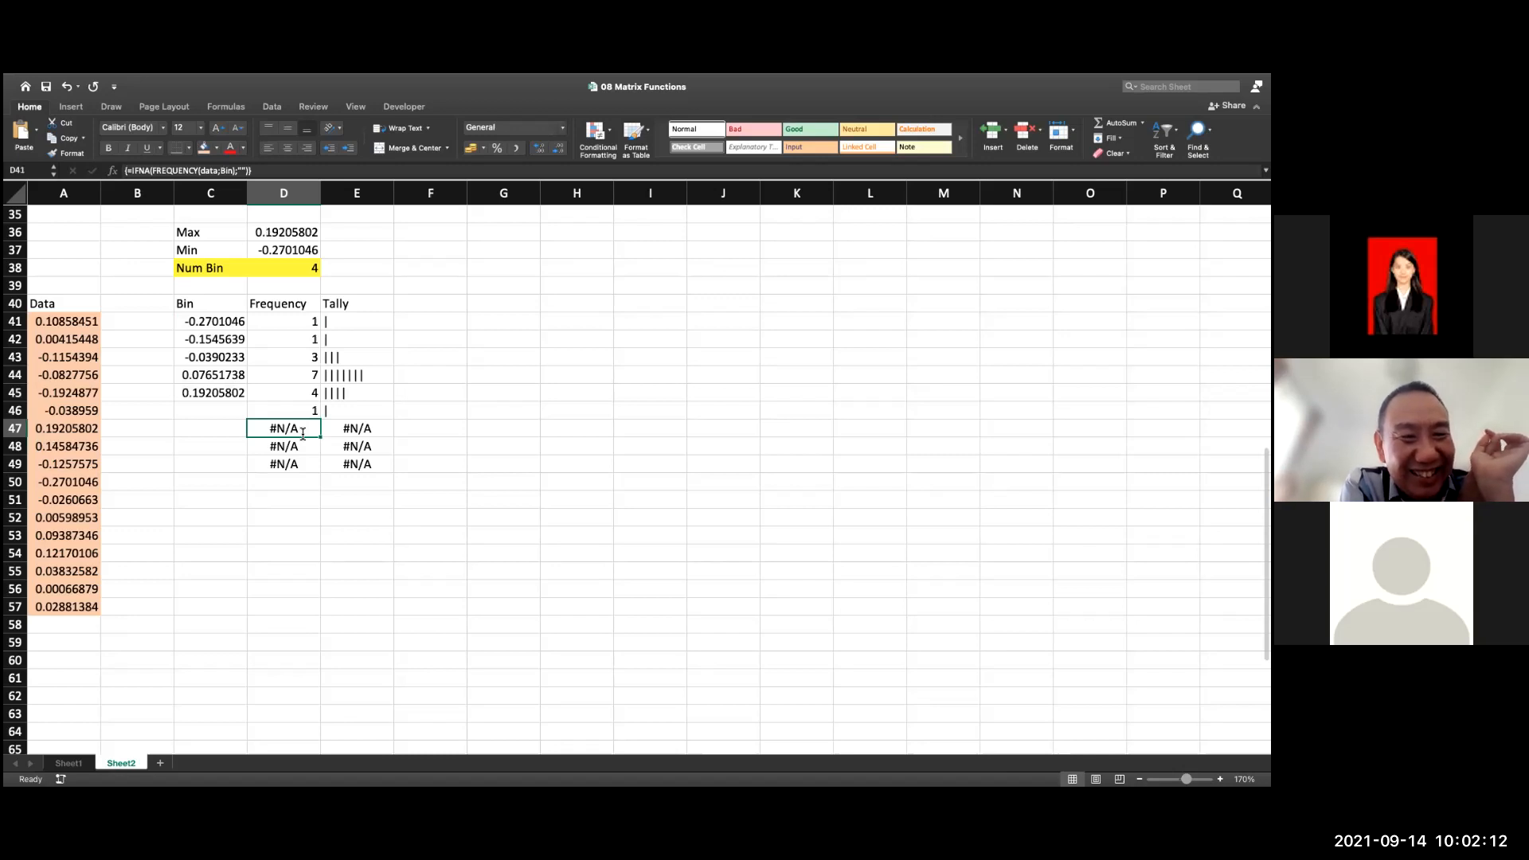
{"action": "double_click", "coordinate": [302, 434]}
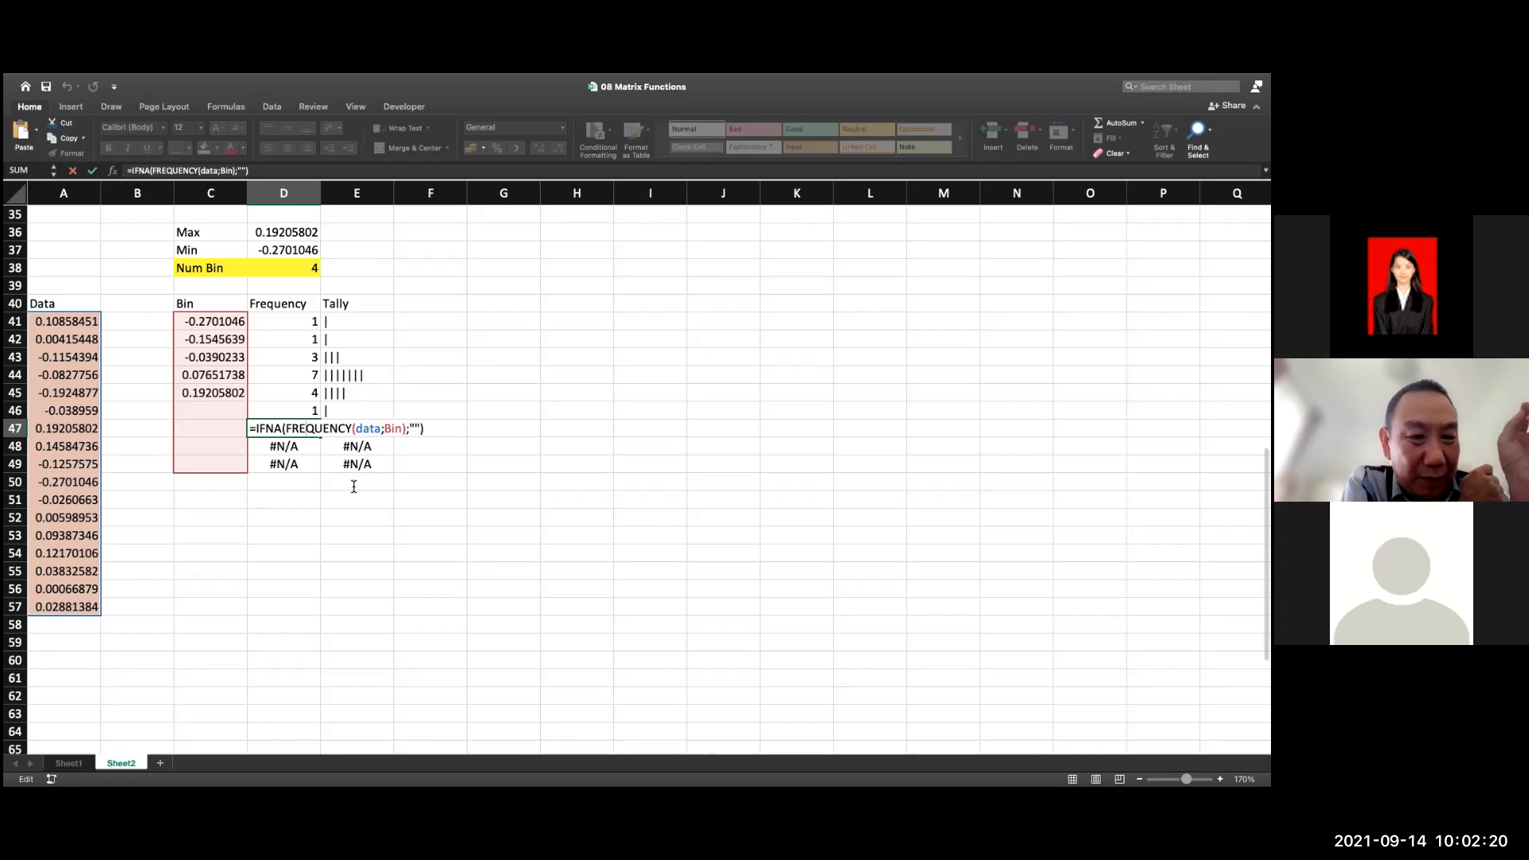
{"action": "left_click", "coordinate": [277, 427]}
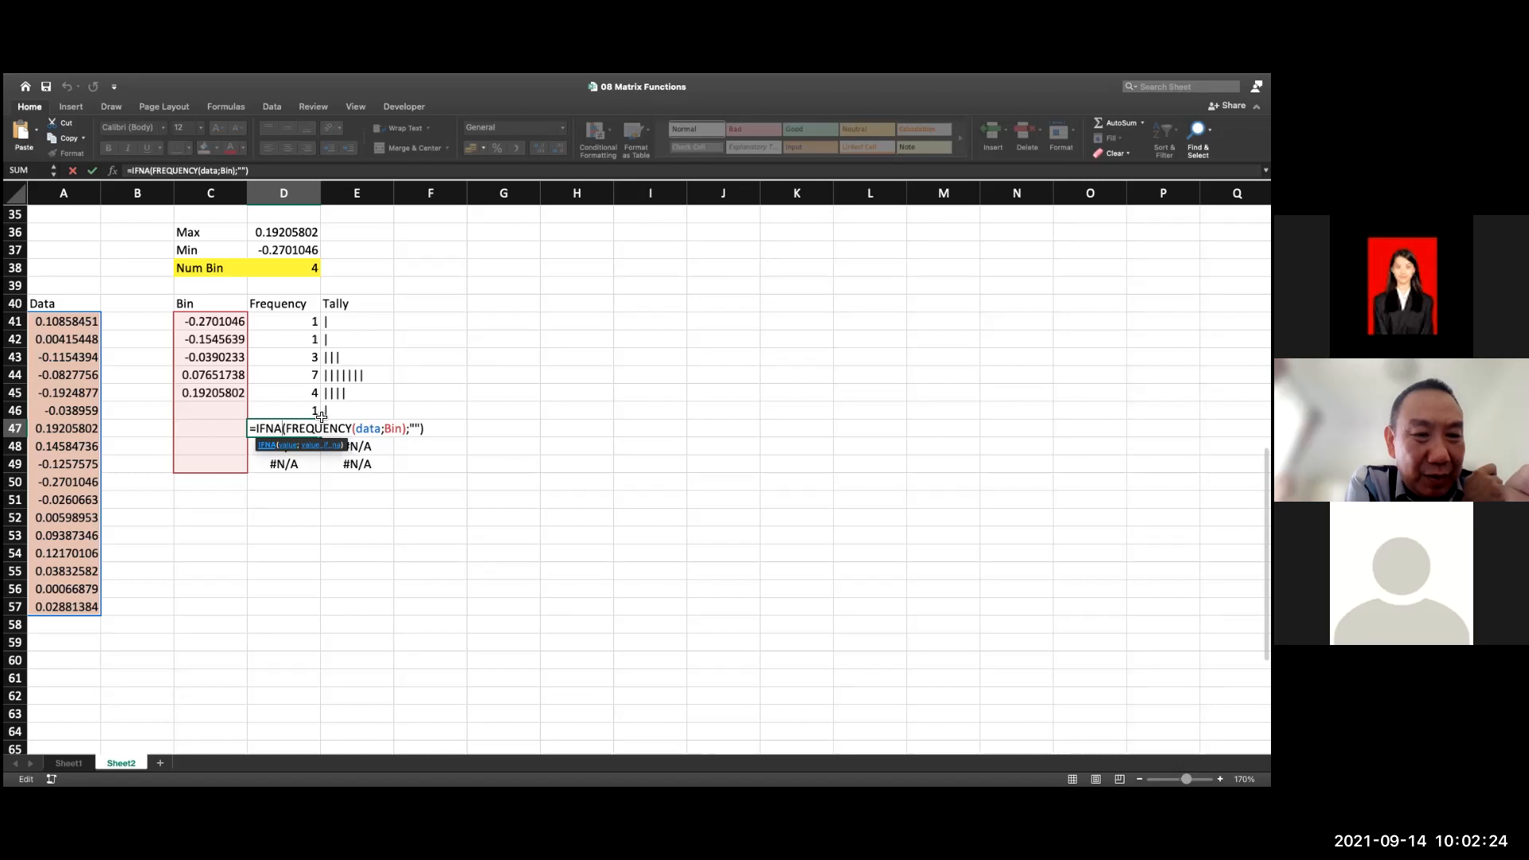
{"action": "key", "text": "BackSpace"}
{"action": "key", "text": "BackSpace"}
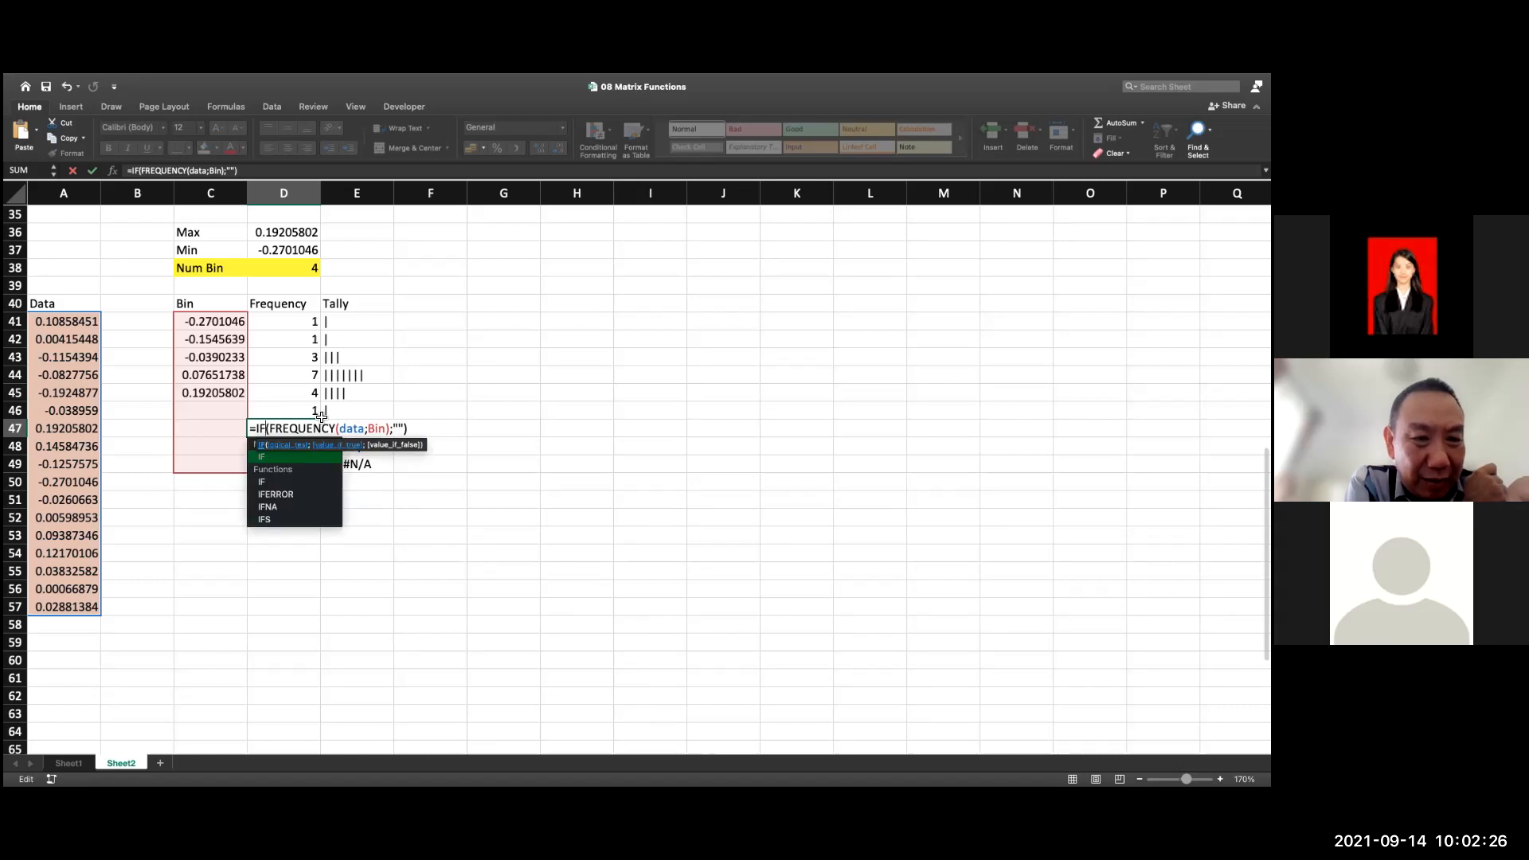
{"action": "left_click", "coordinate": [389, 430]}
{"action": "type", "text": ")"}
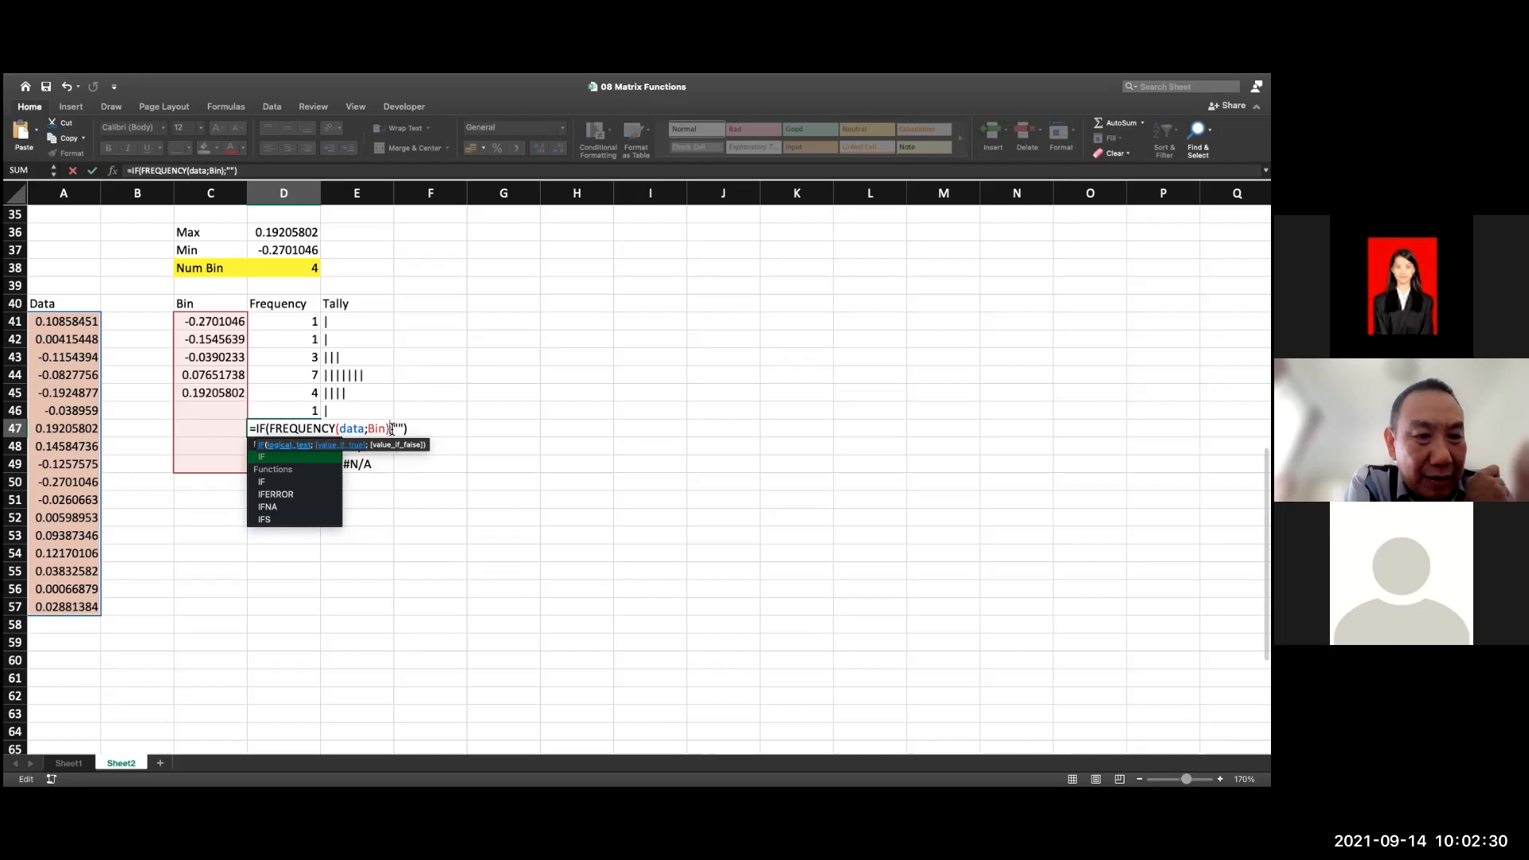
Replace FREQUENCY(data;Bin) in D47's IF formula with the logical test Bin=""
{"action": "left_click_drag", "start_coordinate": [388, 430], "coordinate": [271, 434]}
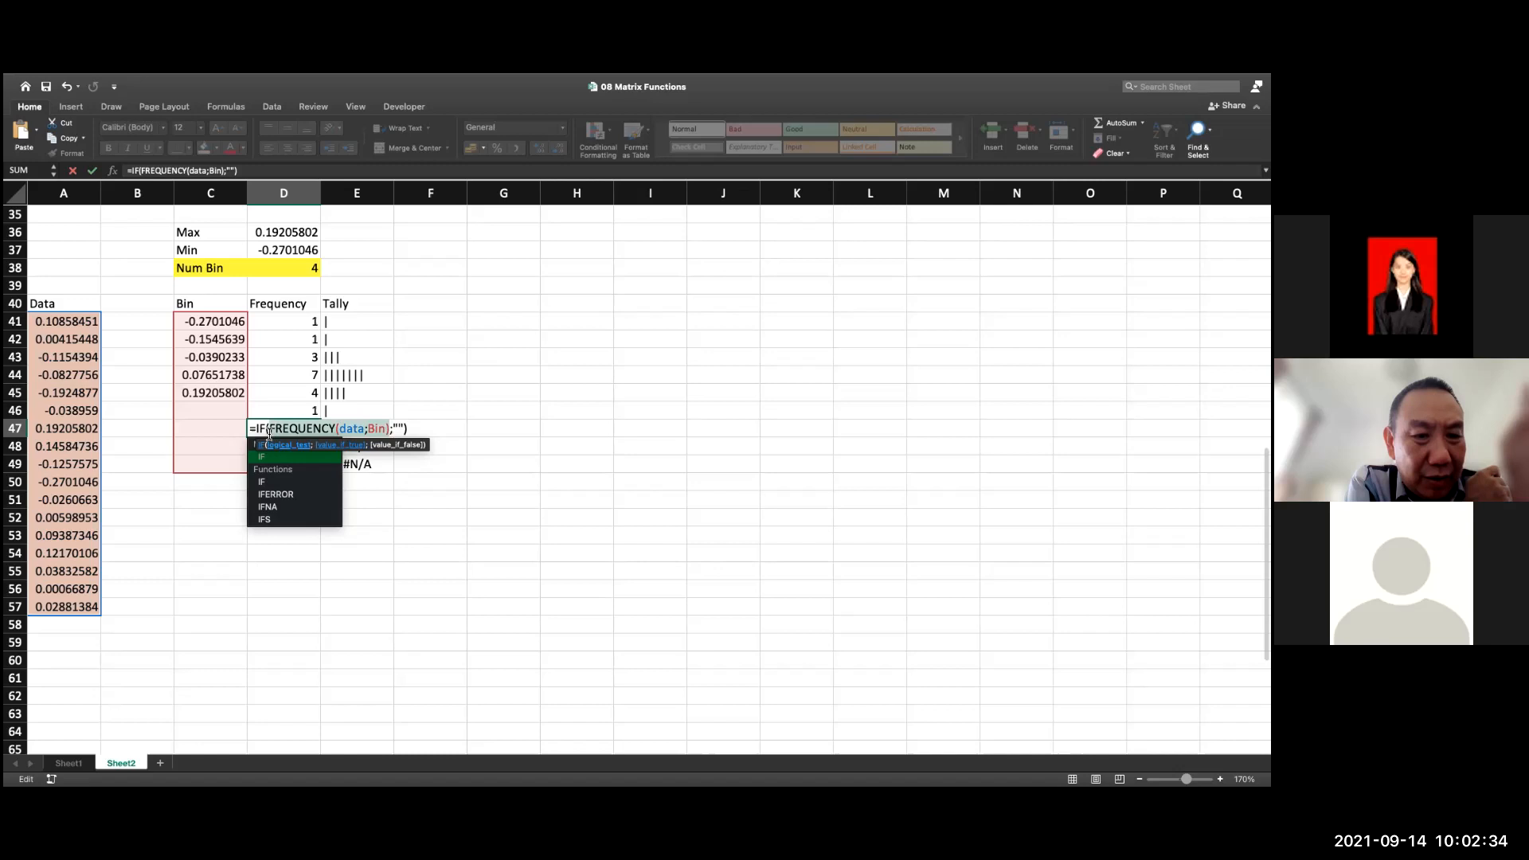
{"action": "key", "text": "BackSpace"}
{"action": "type", "text": "Bin"}
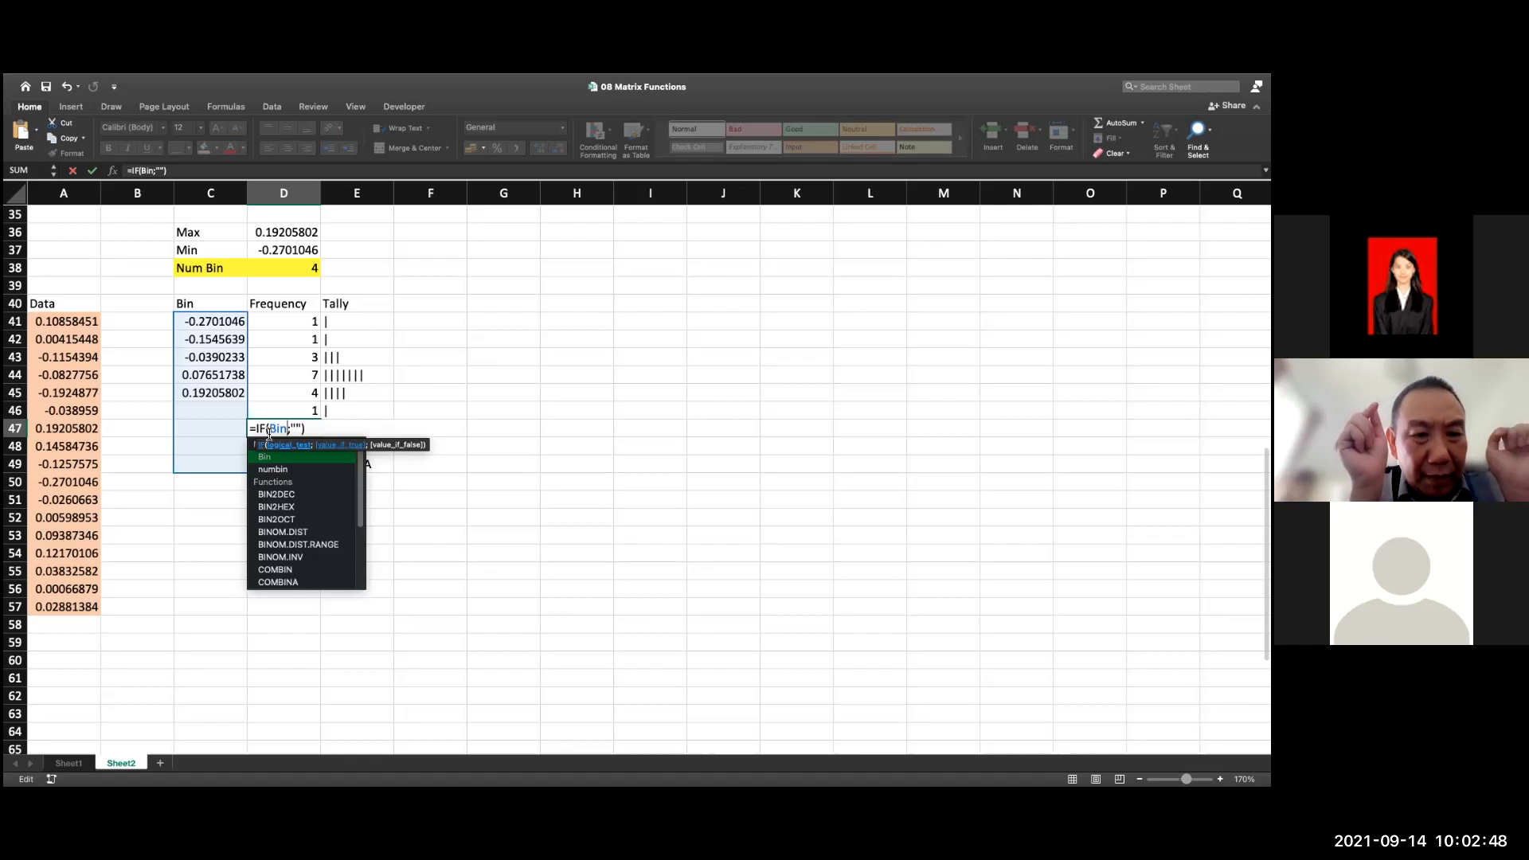
{"action": "type", "text": "="}
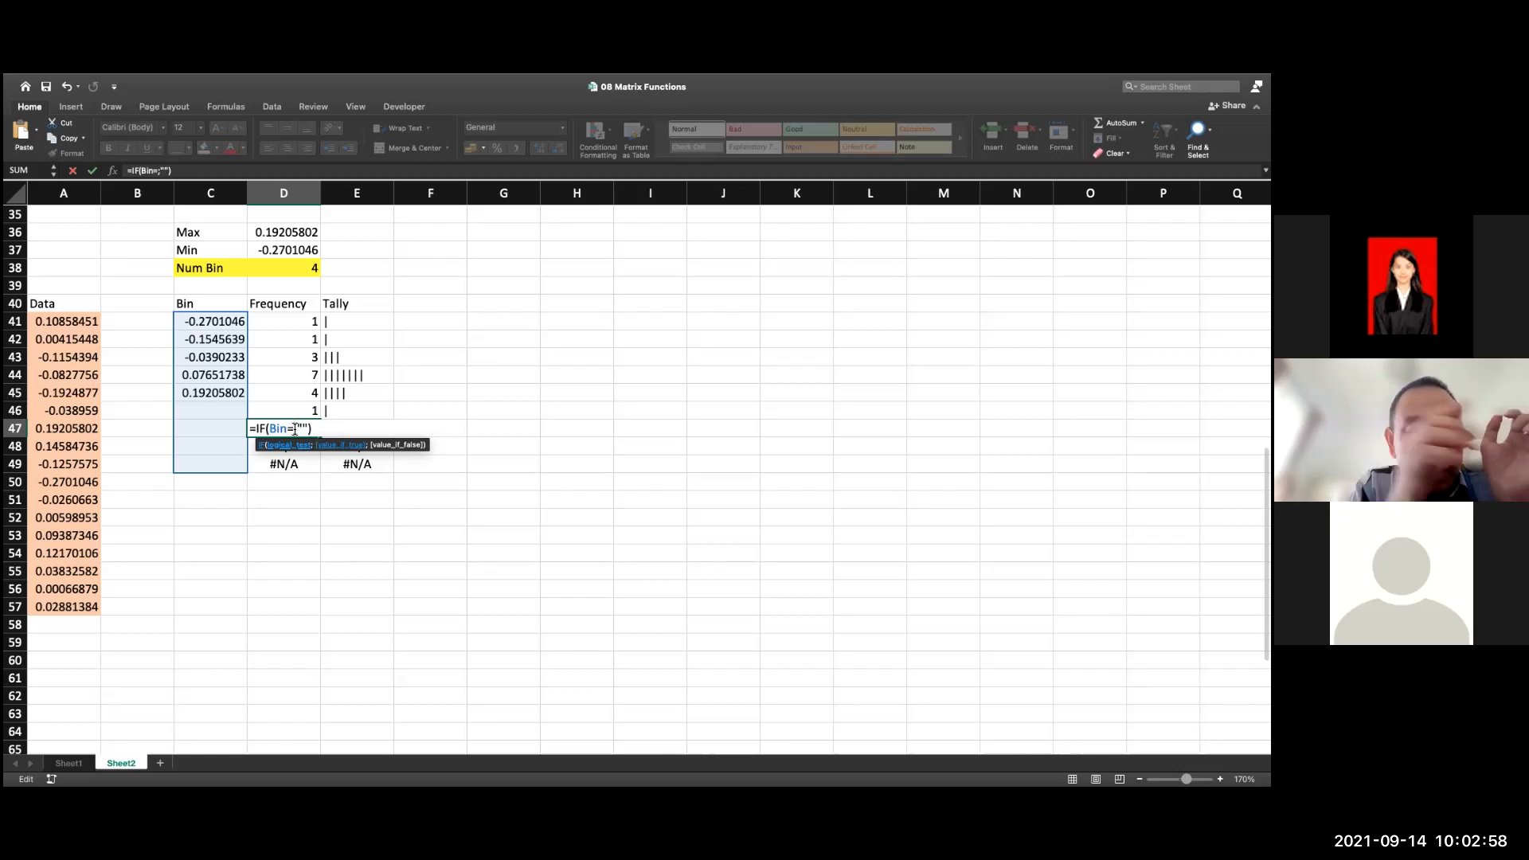
{"action": "key", "text": "BackSpace"}
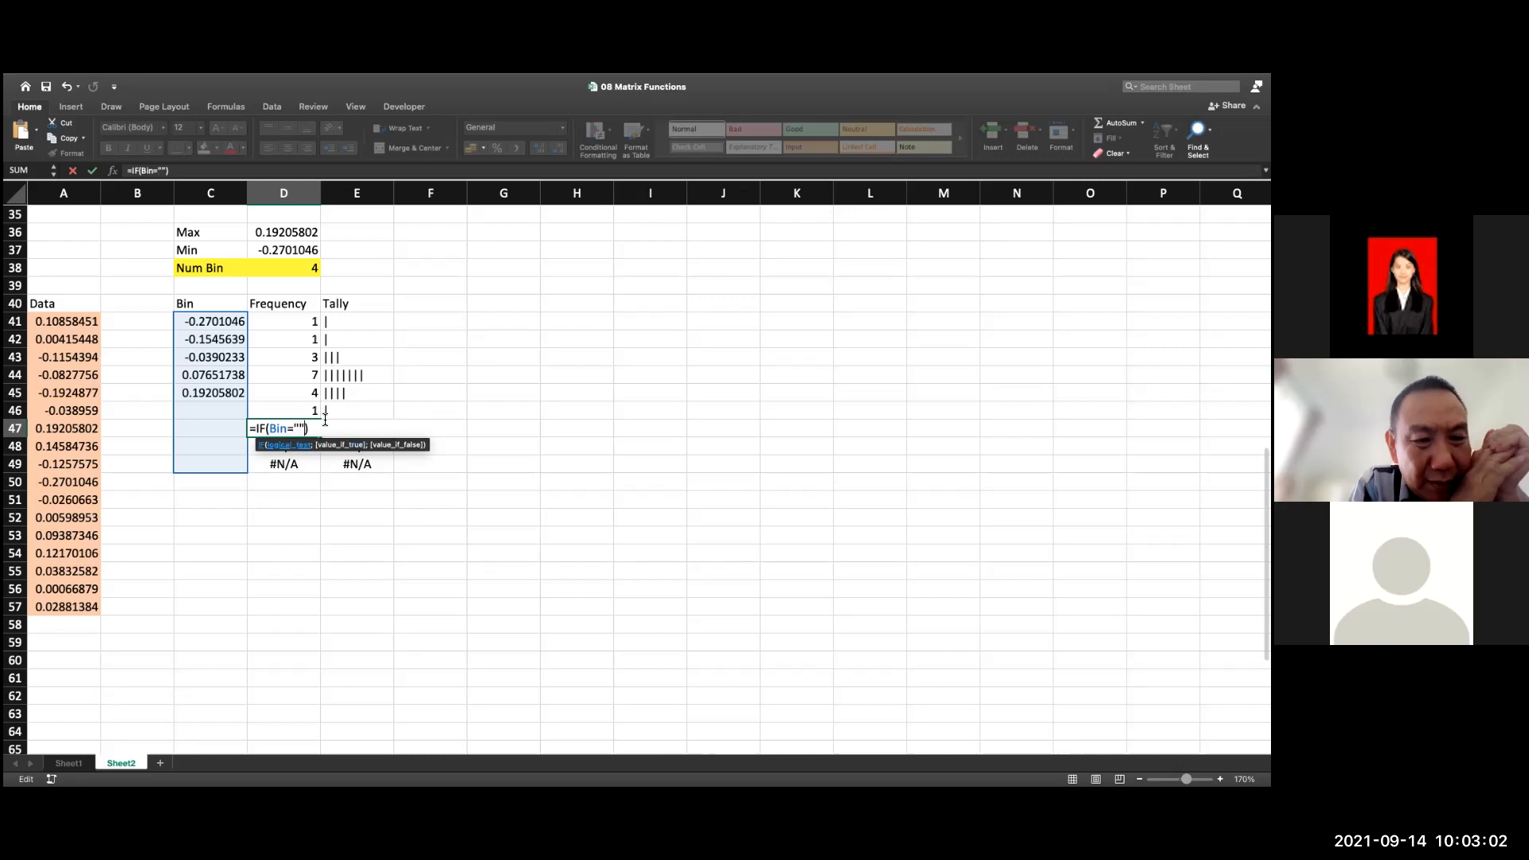
{"action": "type", "text": ";"}
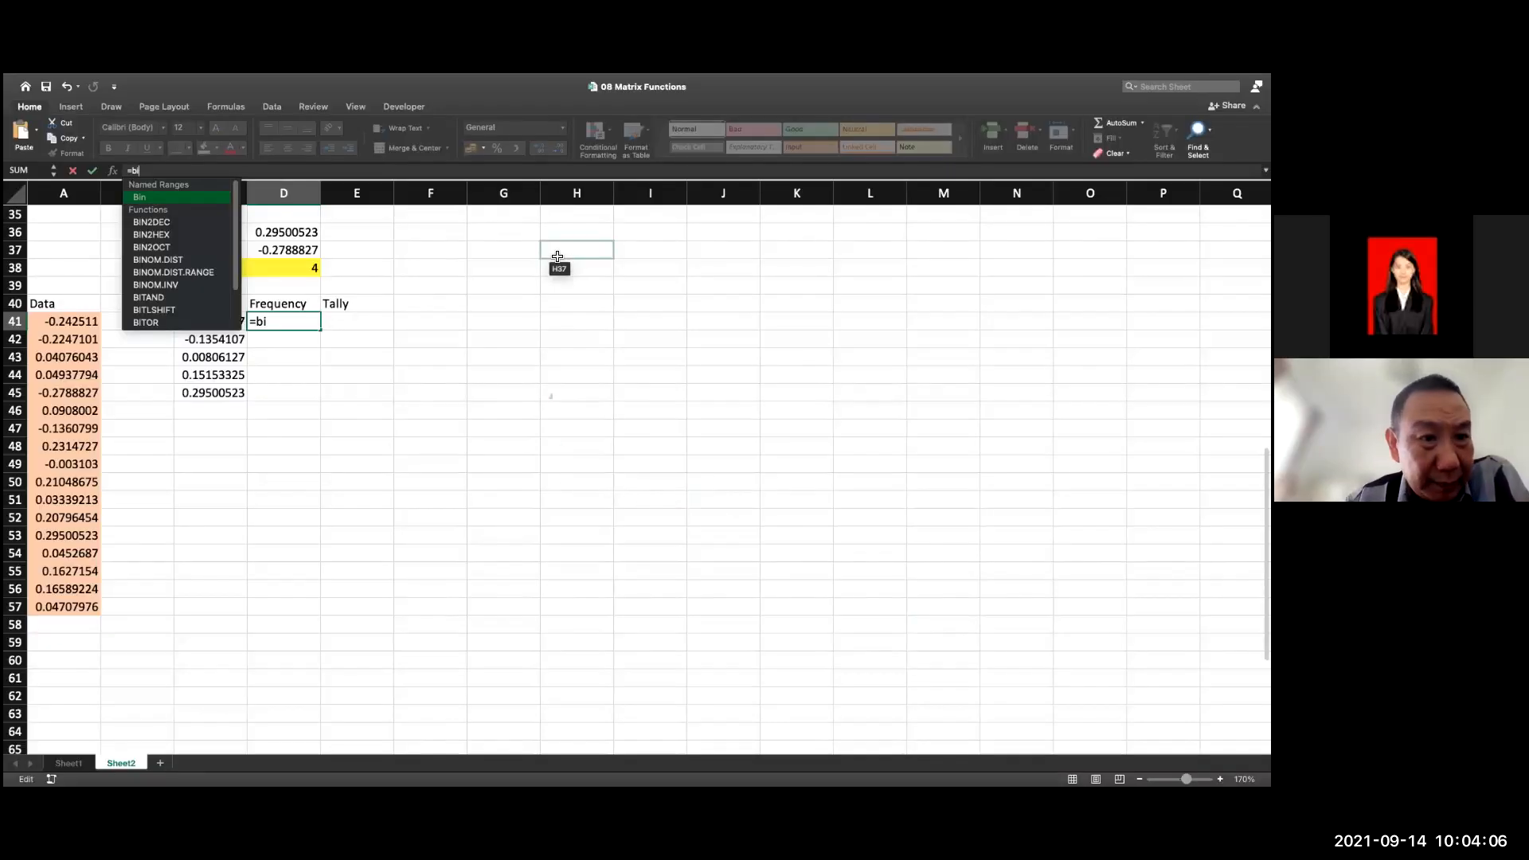
Build an IF formula in D41 that tests Bin="", returns "" when true, and otherwise uses FREQUENCY(data;Bin)
{"action": "key", "text": "BackSpace"}
{"action": "key", "text": "BackSpace"}
{"action": "type", "text": "if(bin"}
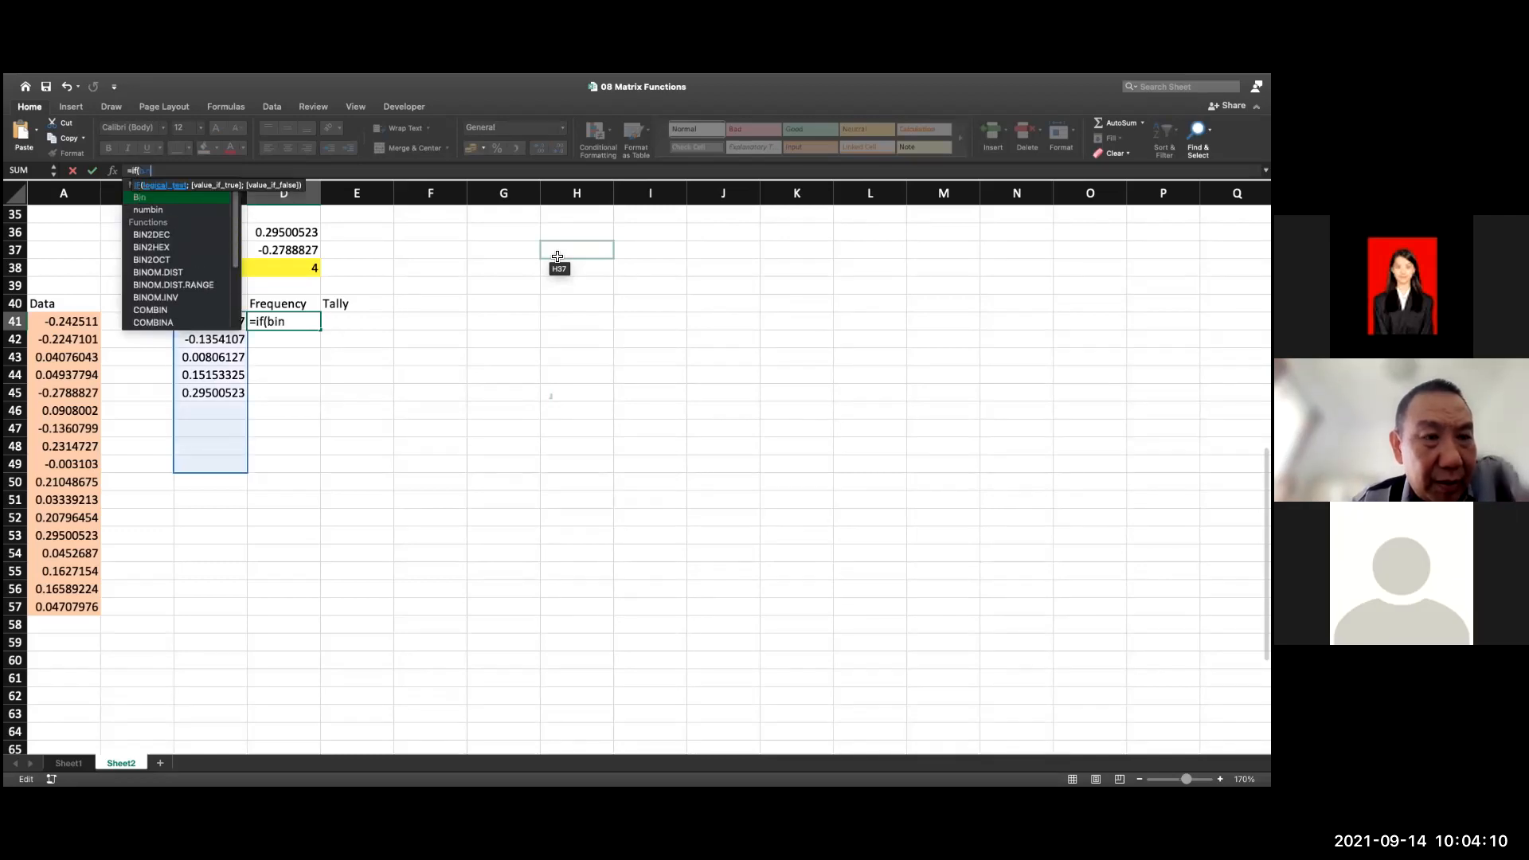
{"action": "type", "text": "=\"\""}
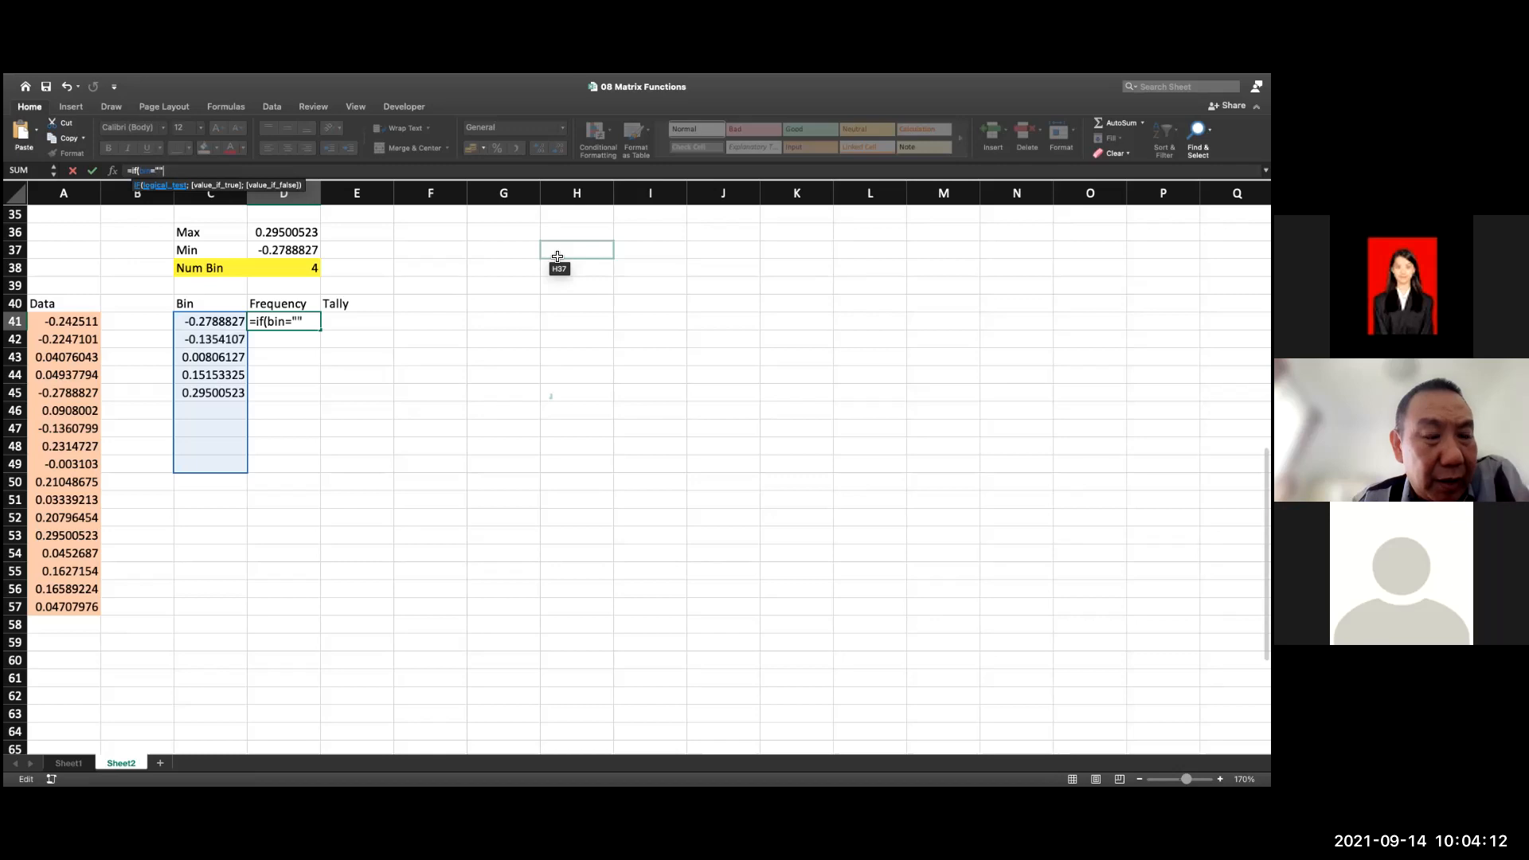
{"action": "type", "text": ";"}
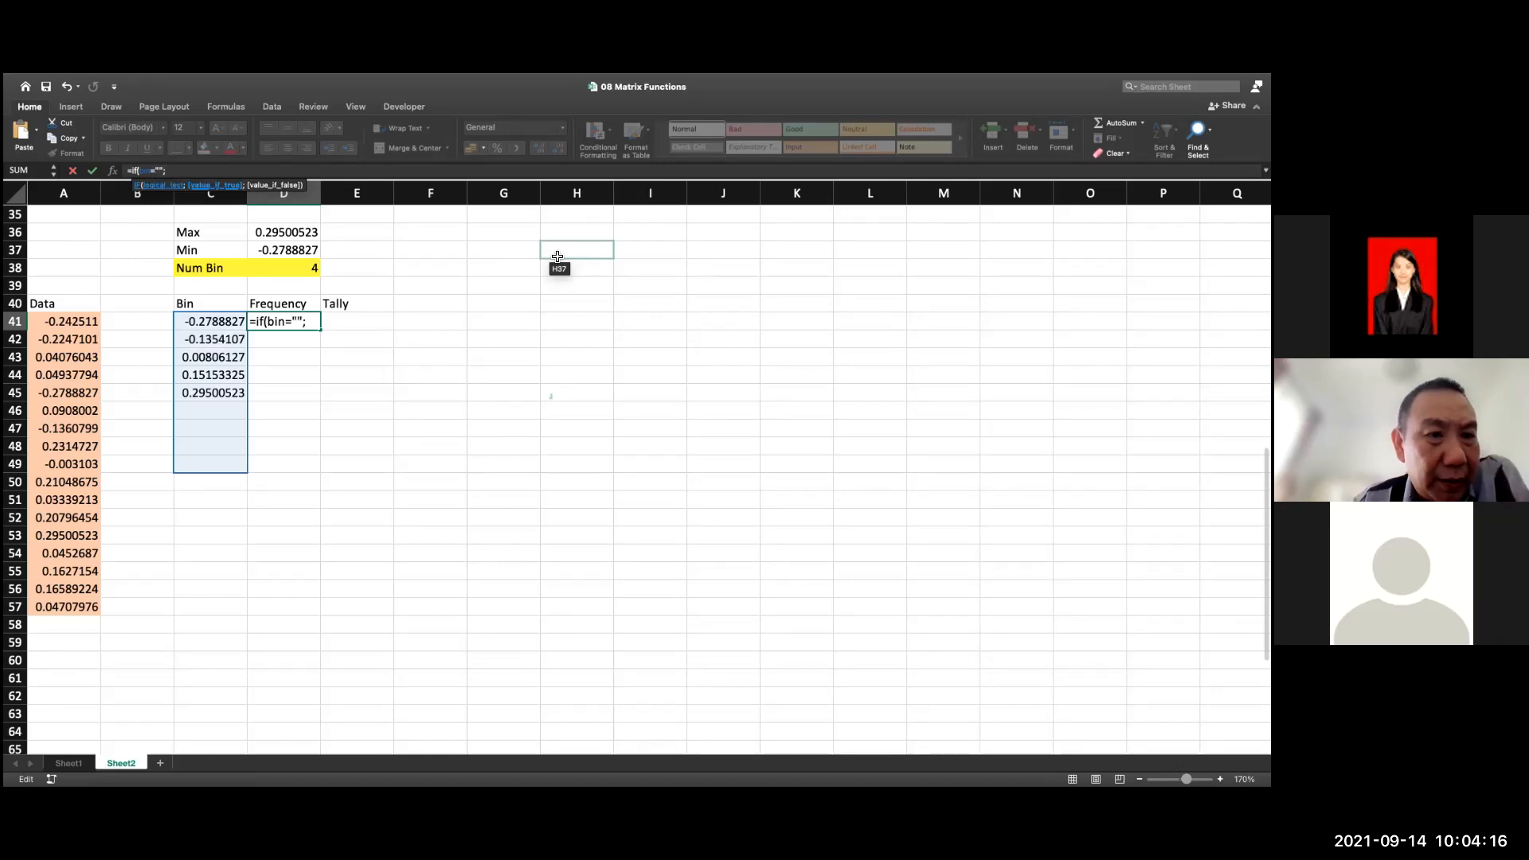
{"action": "type", "text": "\"\""}
{"action": "type", "text": ";=FREQUENCY(data;Bin)"}
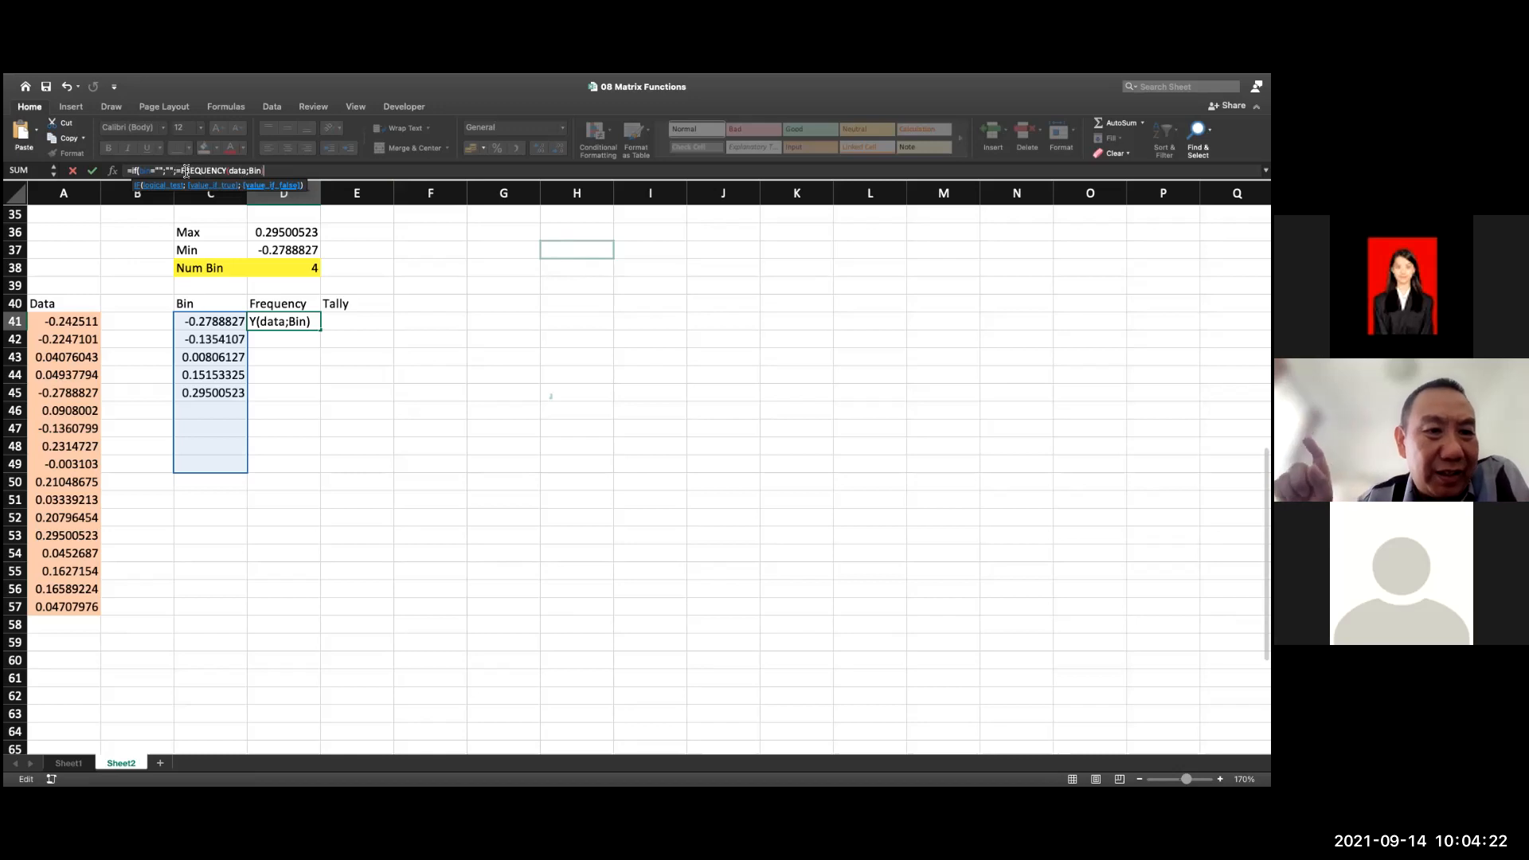
Remove the extra equals sign before FREQUENCY in D41, close the IF parenthesis and enter the formula
{"action": "left_click", "coordinate": [212, 171]}
{"action": "key", "text": "BackSpace"}
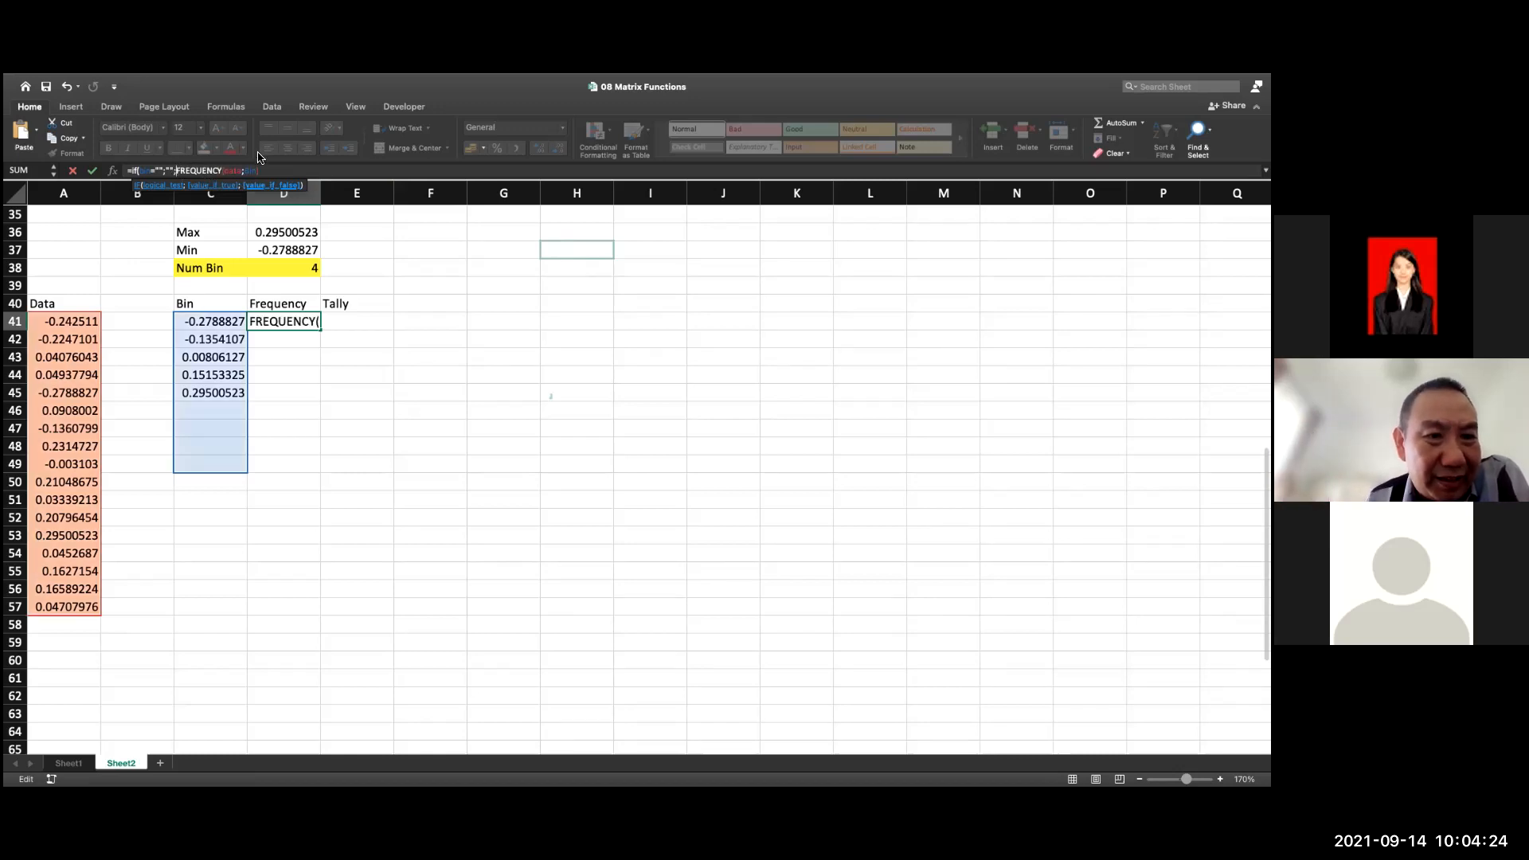
{"action": "left_click", "coordinate": [276, 168]}
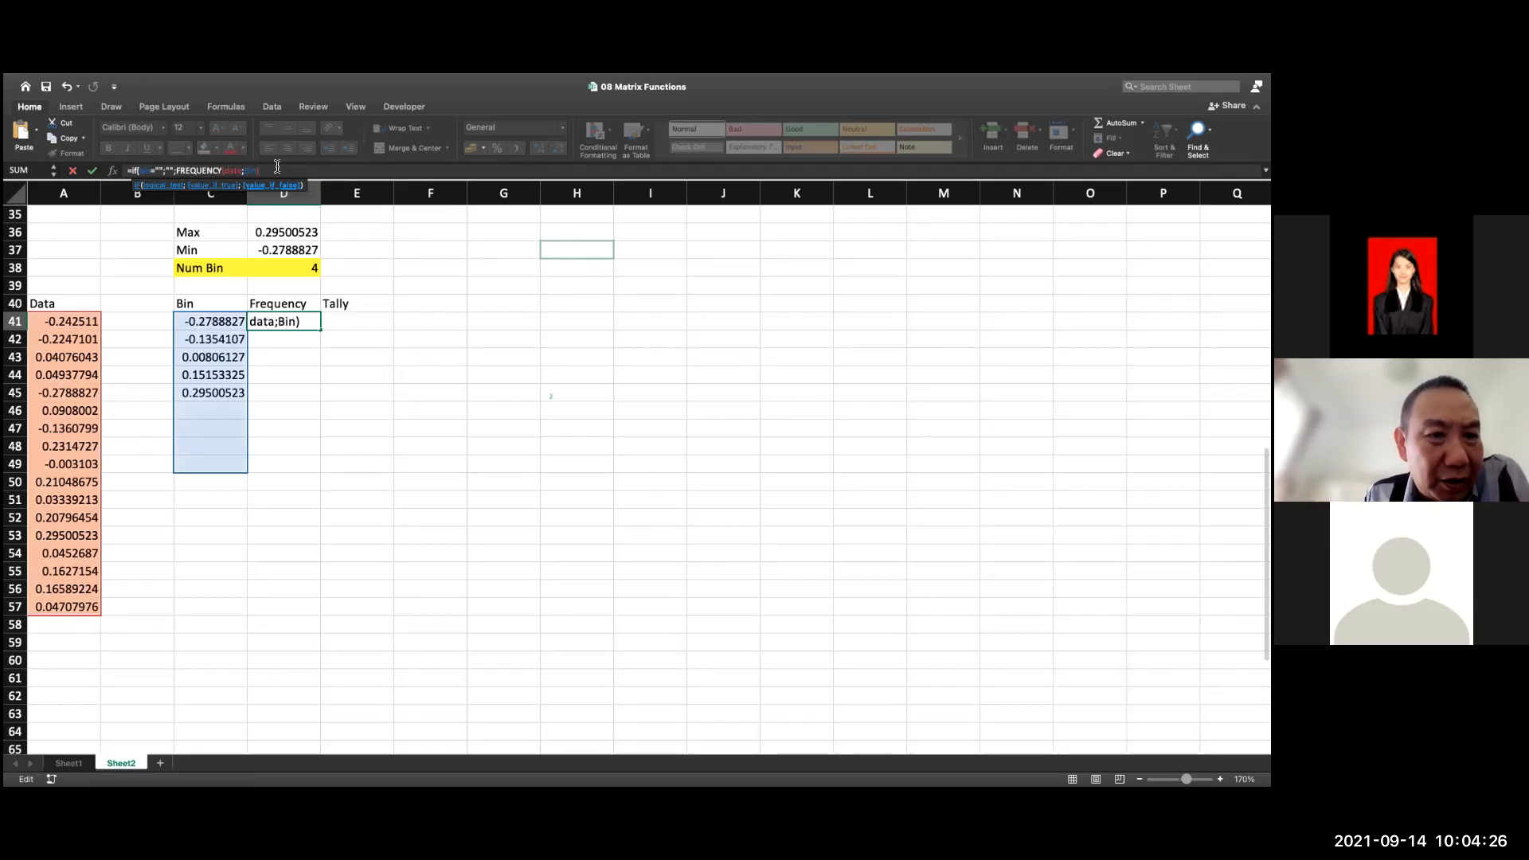
{"action": "type", "text": ")"}
{"action": "key", "text": "Return"}
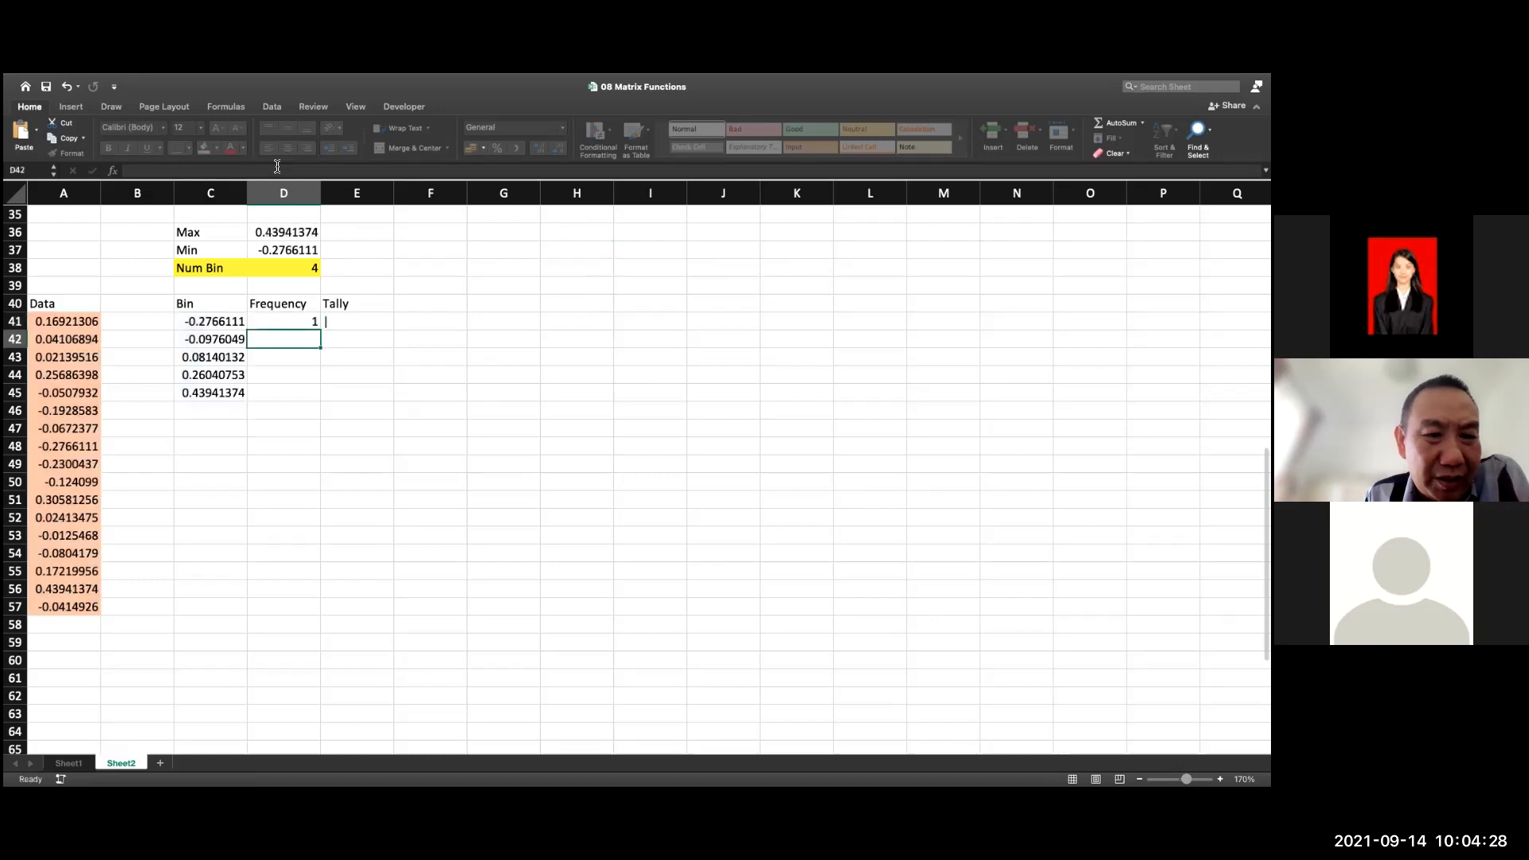
Apply D41's IF frequency formula as an array formula across D41:D49
{"action": "left_click", "coordinate": [310, 324]}
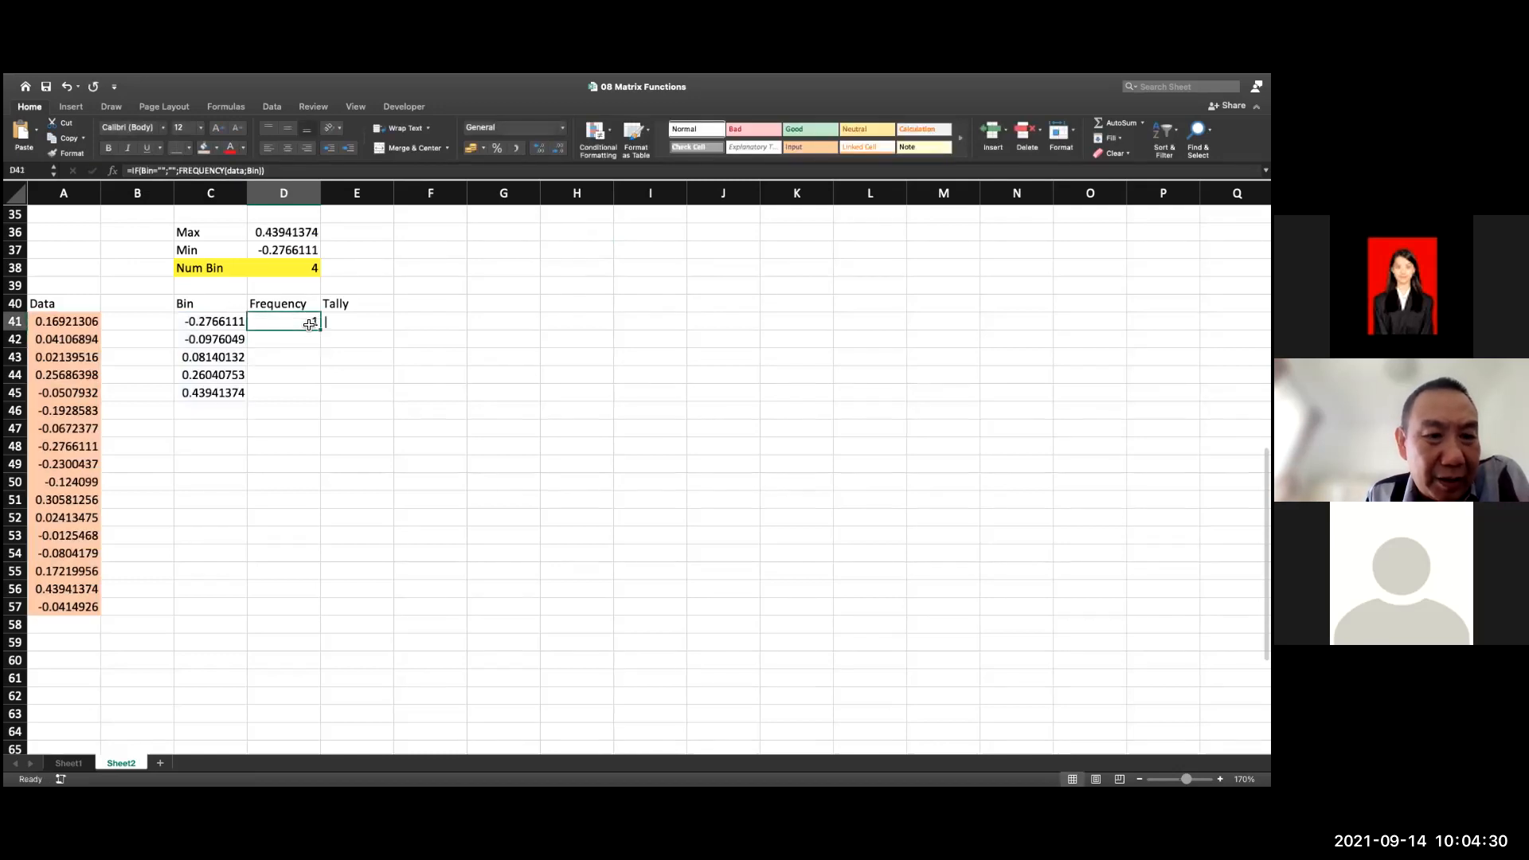
{"action": "key", "text": "shift+Down"}
{"action": "key", "text": "shift+Down"}
{"action": "key", "text": "shift+Down"}
{"action": "key", "text": "shift+Down"}
{"action": "key", "text": "shift+Down"}
{"action": "key", "text": "shift+Down"}
{"action": "key", "text": "shift+Down"}
{"action": "key", "text": "shift+Down"}
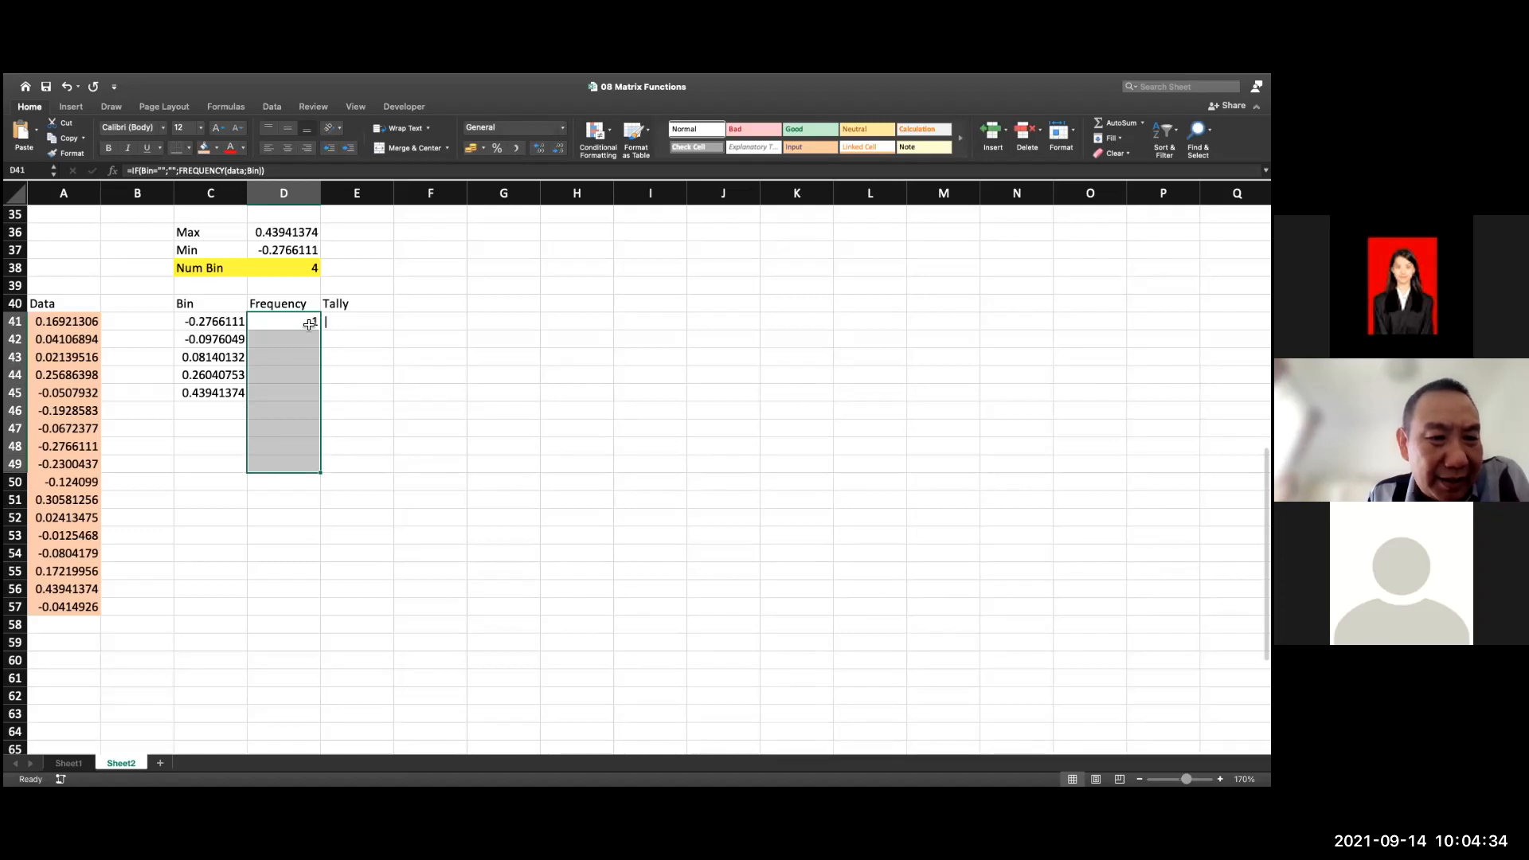
{"action": "key", "text": "F2"}
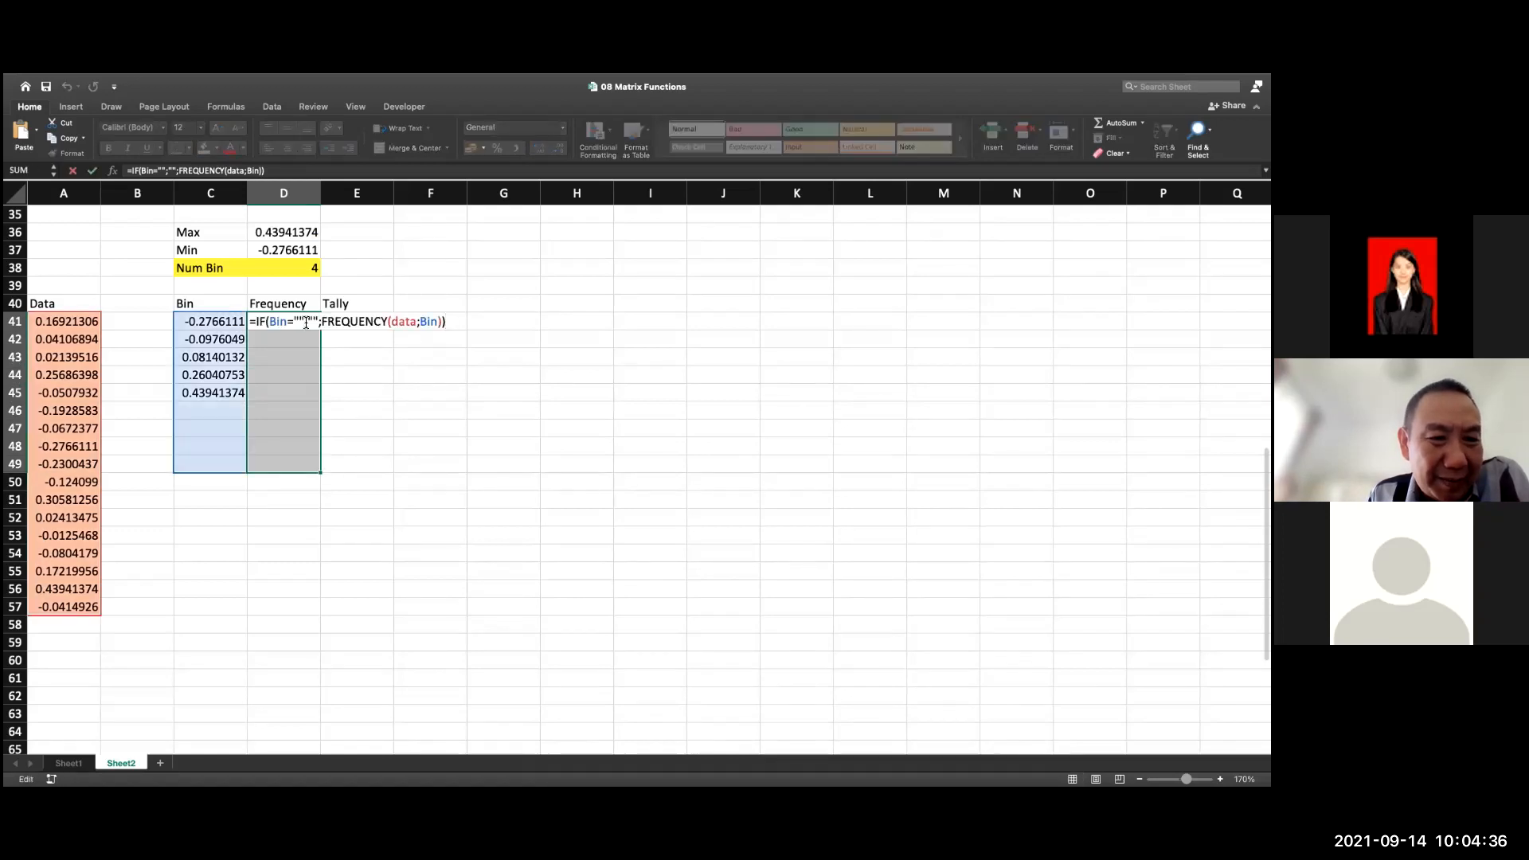
{"action": "key", "text": "ctrl+shift+Return"}
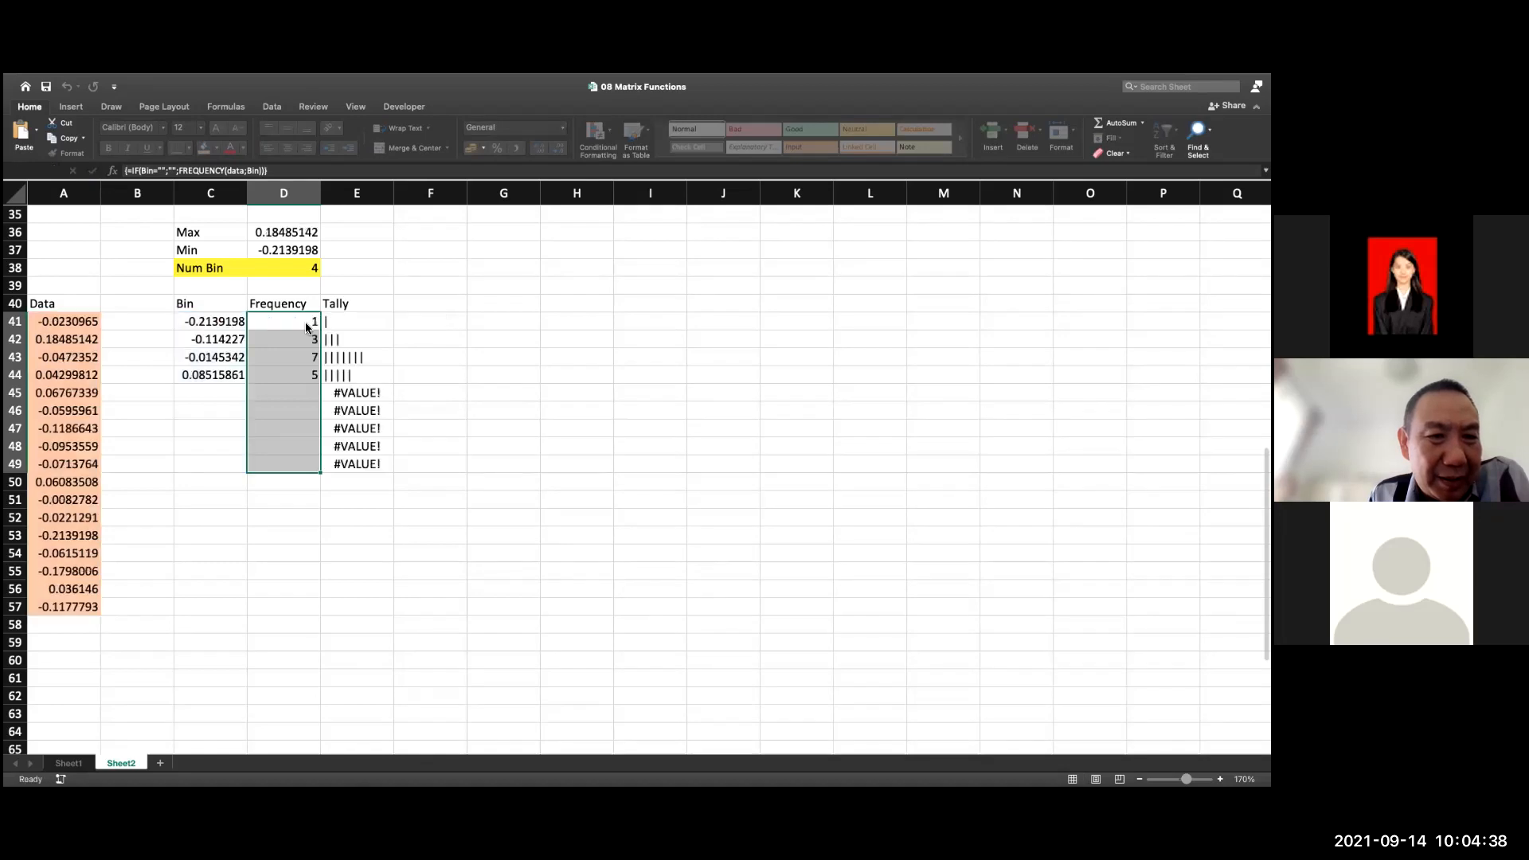
Inspect the REPT formula behind the tally error in E45
{"action": "left_click", "coordinate": [371, 398]}
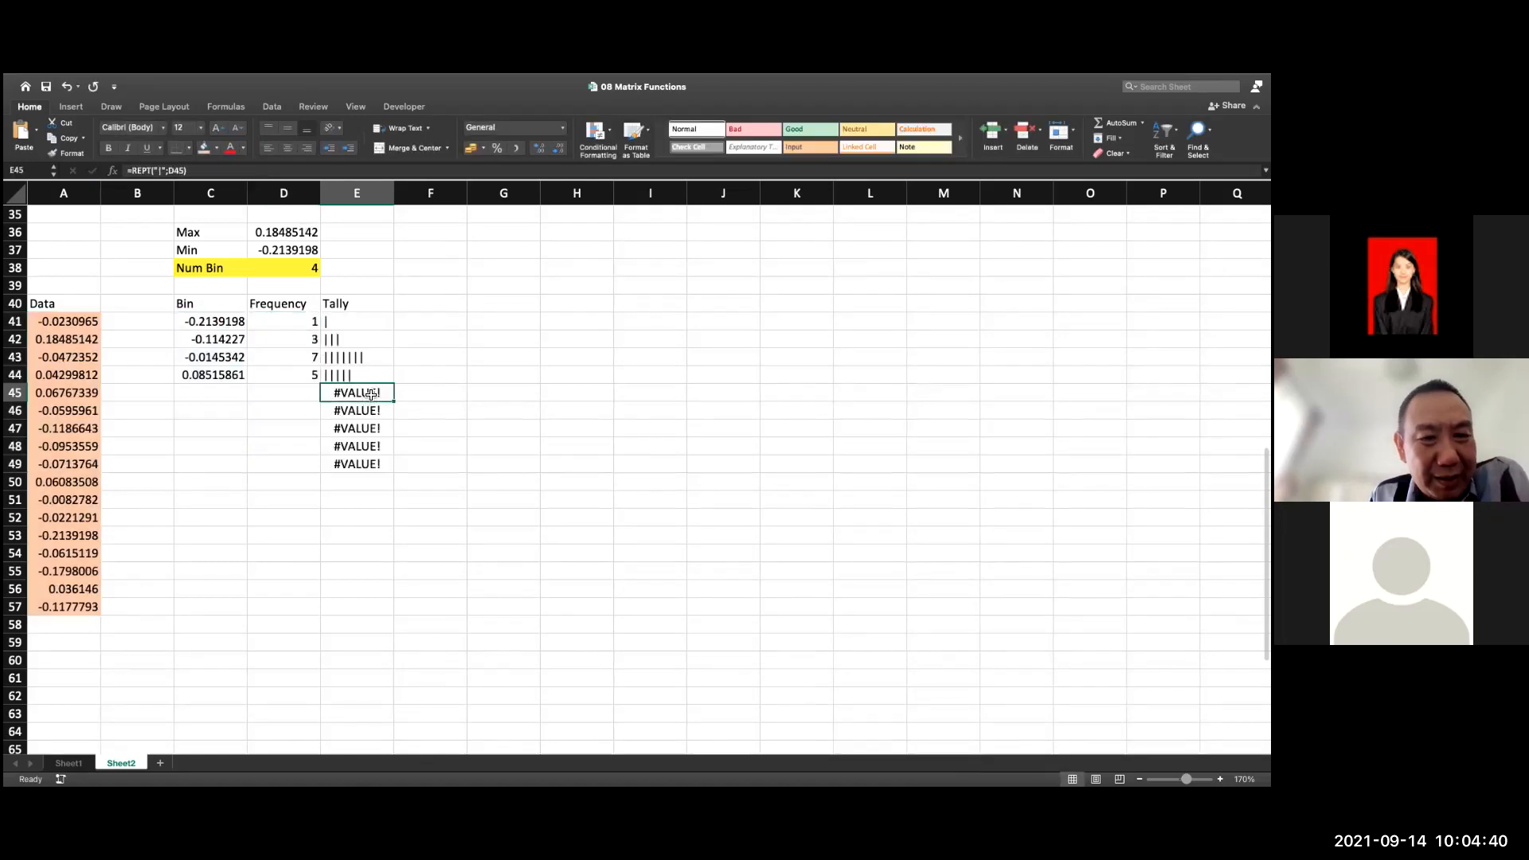
{"action": "left_click_drag", "start_coordinate": [370, 398], "coordinate": [374, 447]}
{"action": "left_click", "coordinate": [355, 393]}
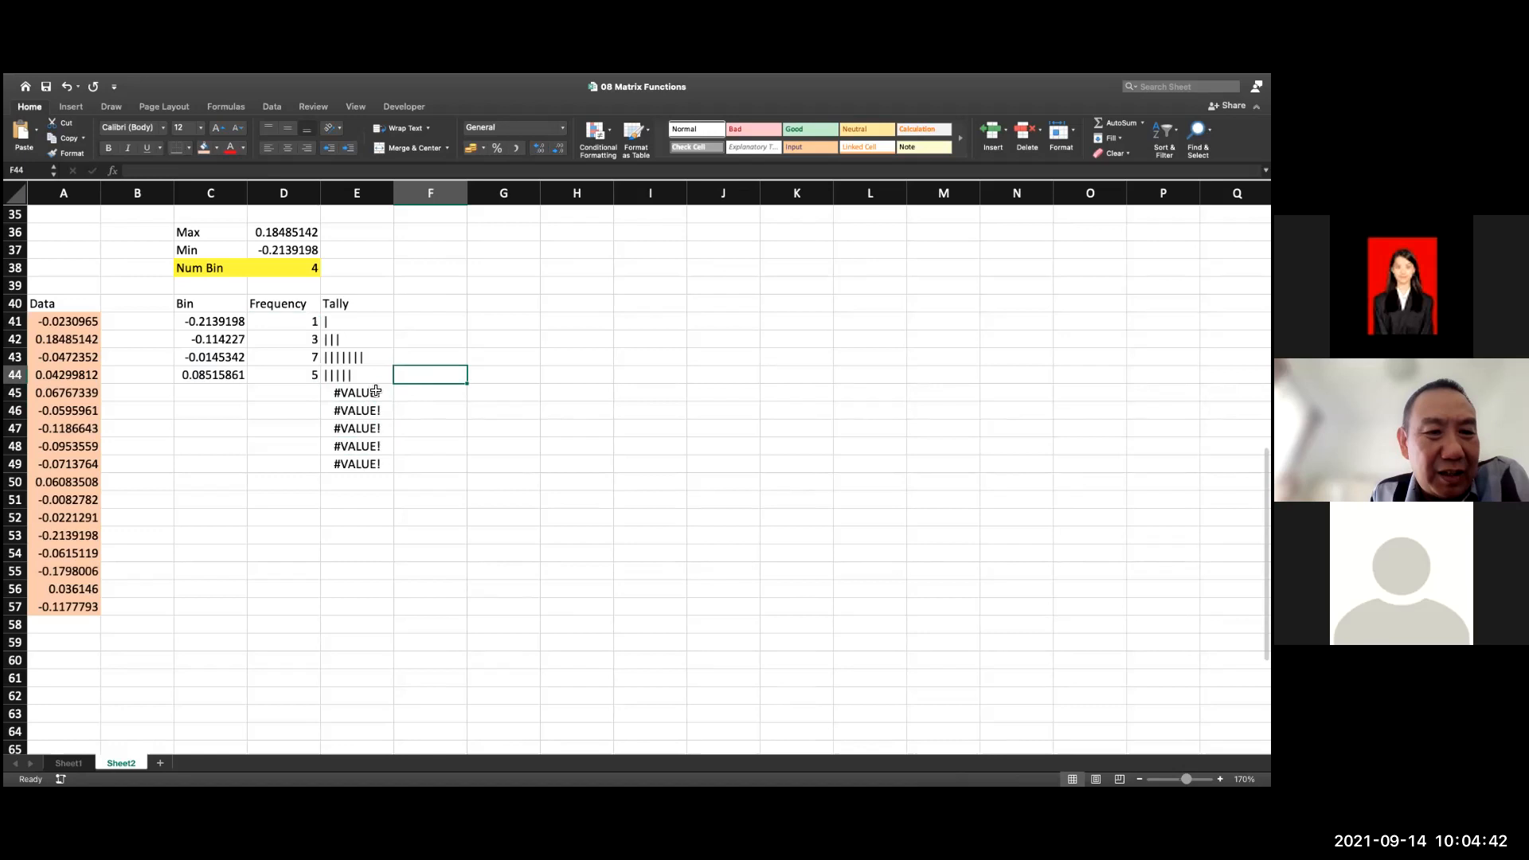
{"action": "double_click", "coordinate": [355, 393]}
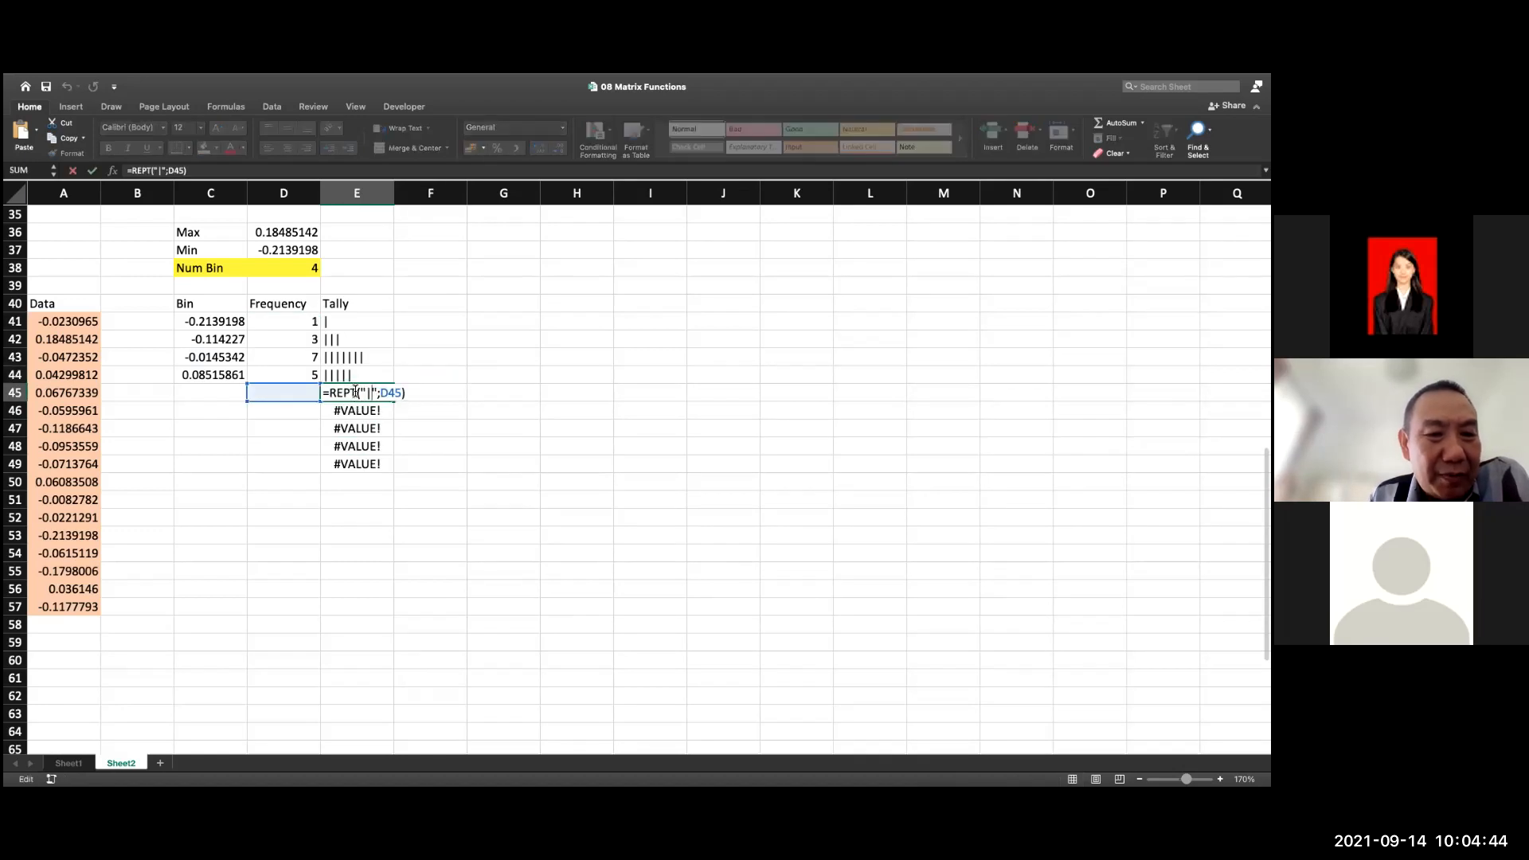
{"action": "left_click", "coordinate": [409, 255]}
Wrap E41's REPT tally formula in an IF that tests D41="" and returns "" when true
{"action": "double_click", "coordinate": [359, 320]}
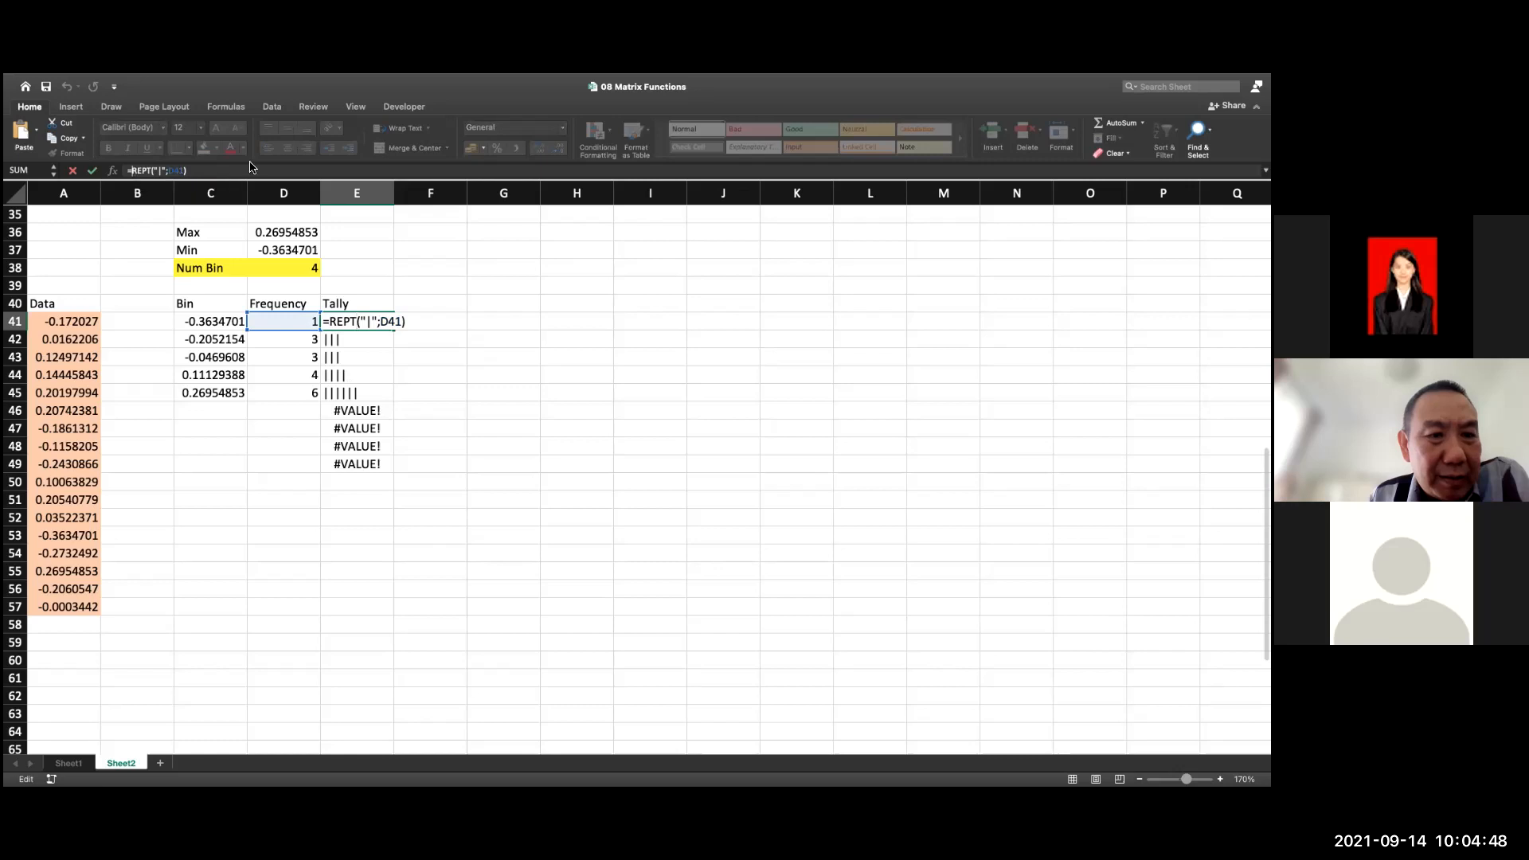
{"action": "type", "text": "if("}
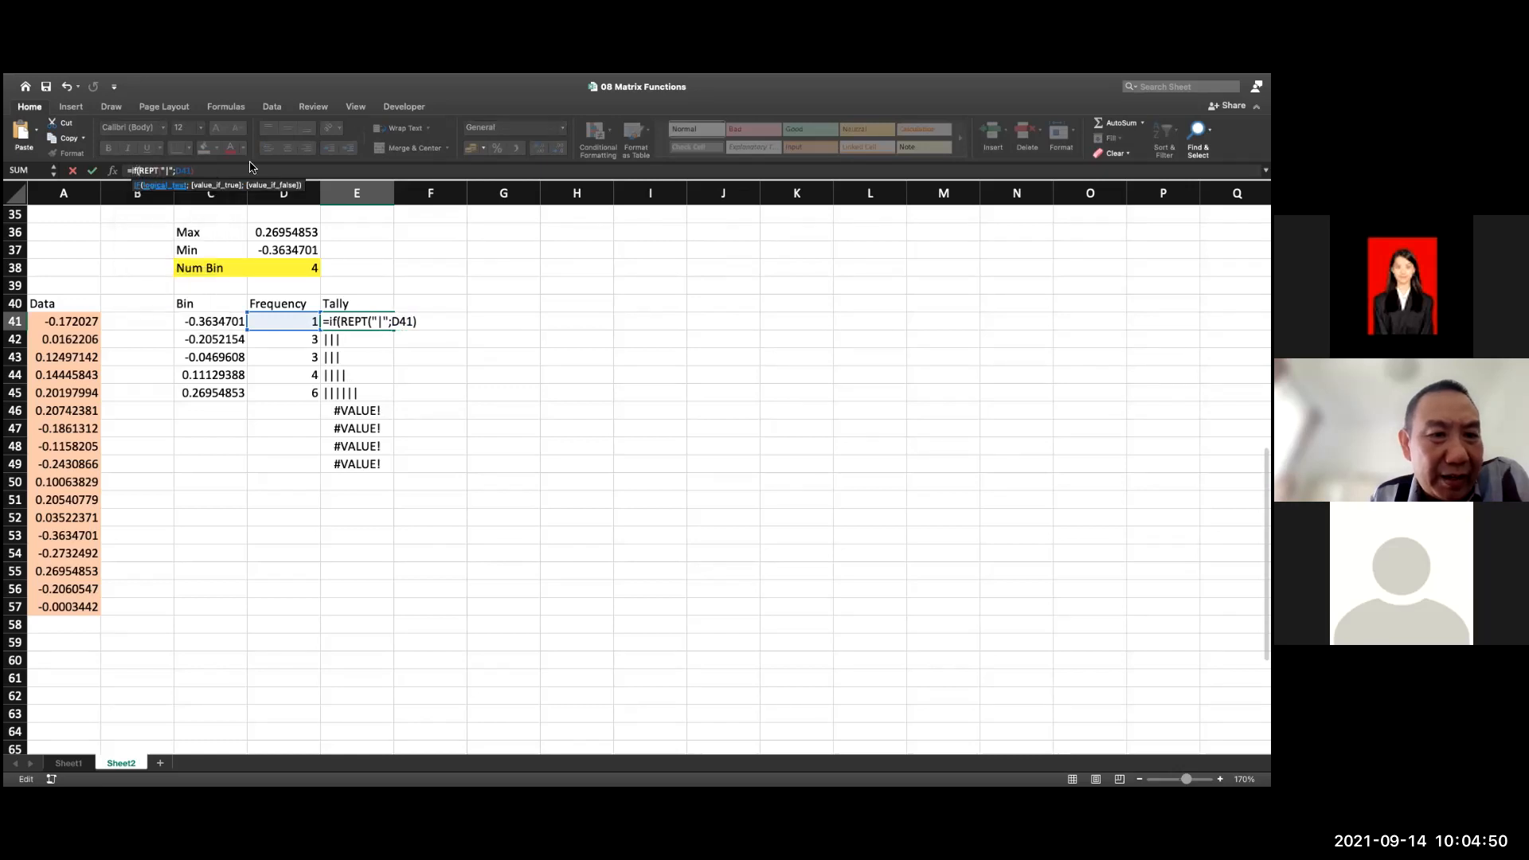
{"action": "left_click", "coordinate": [287, 328]}
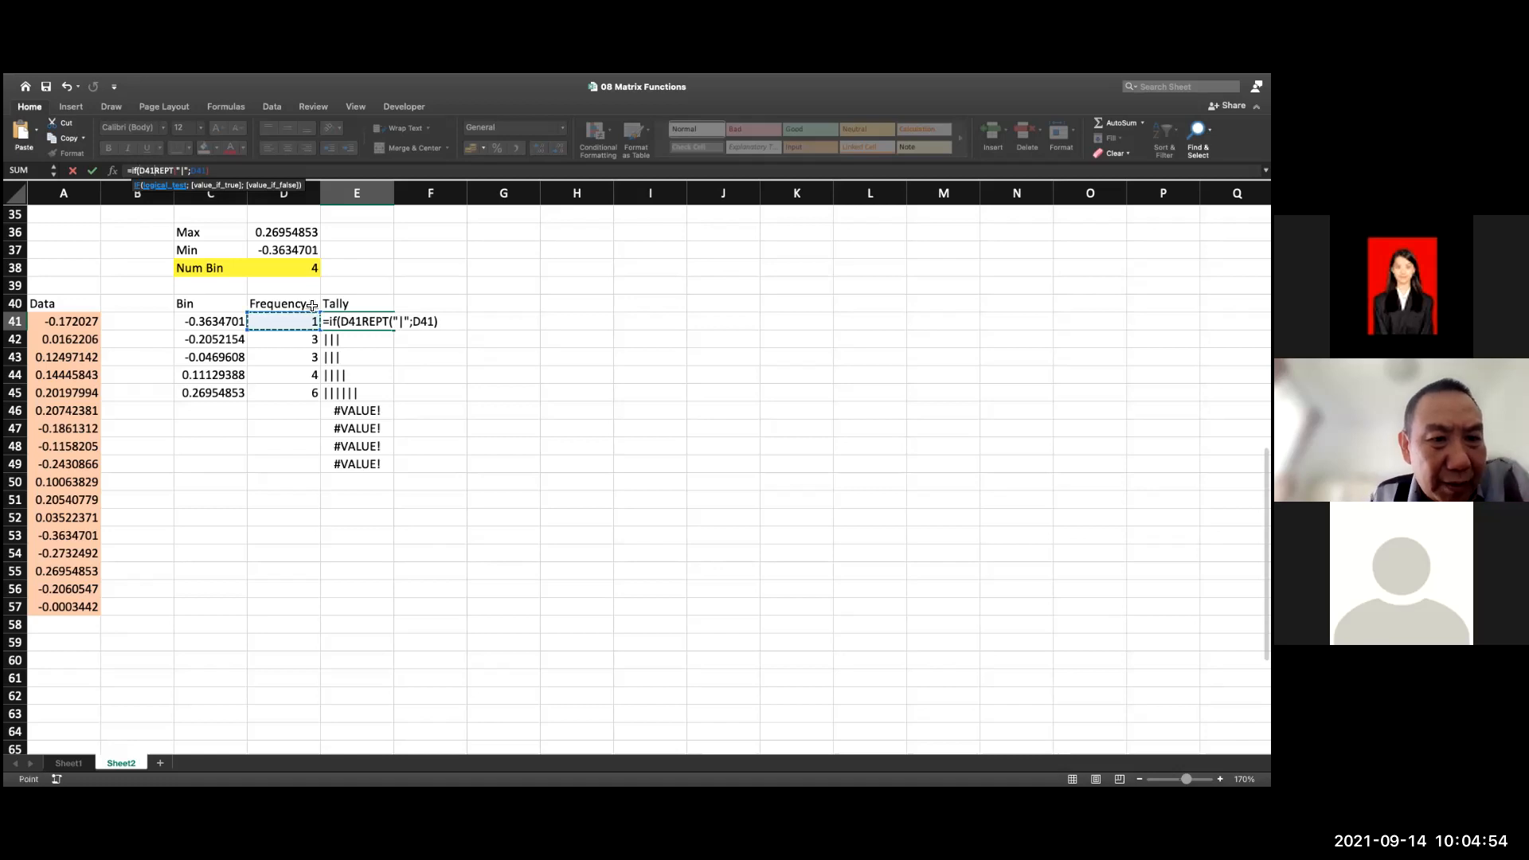
{"action": "type", "text": "="}
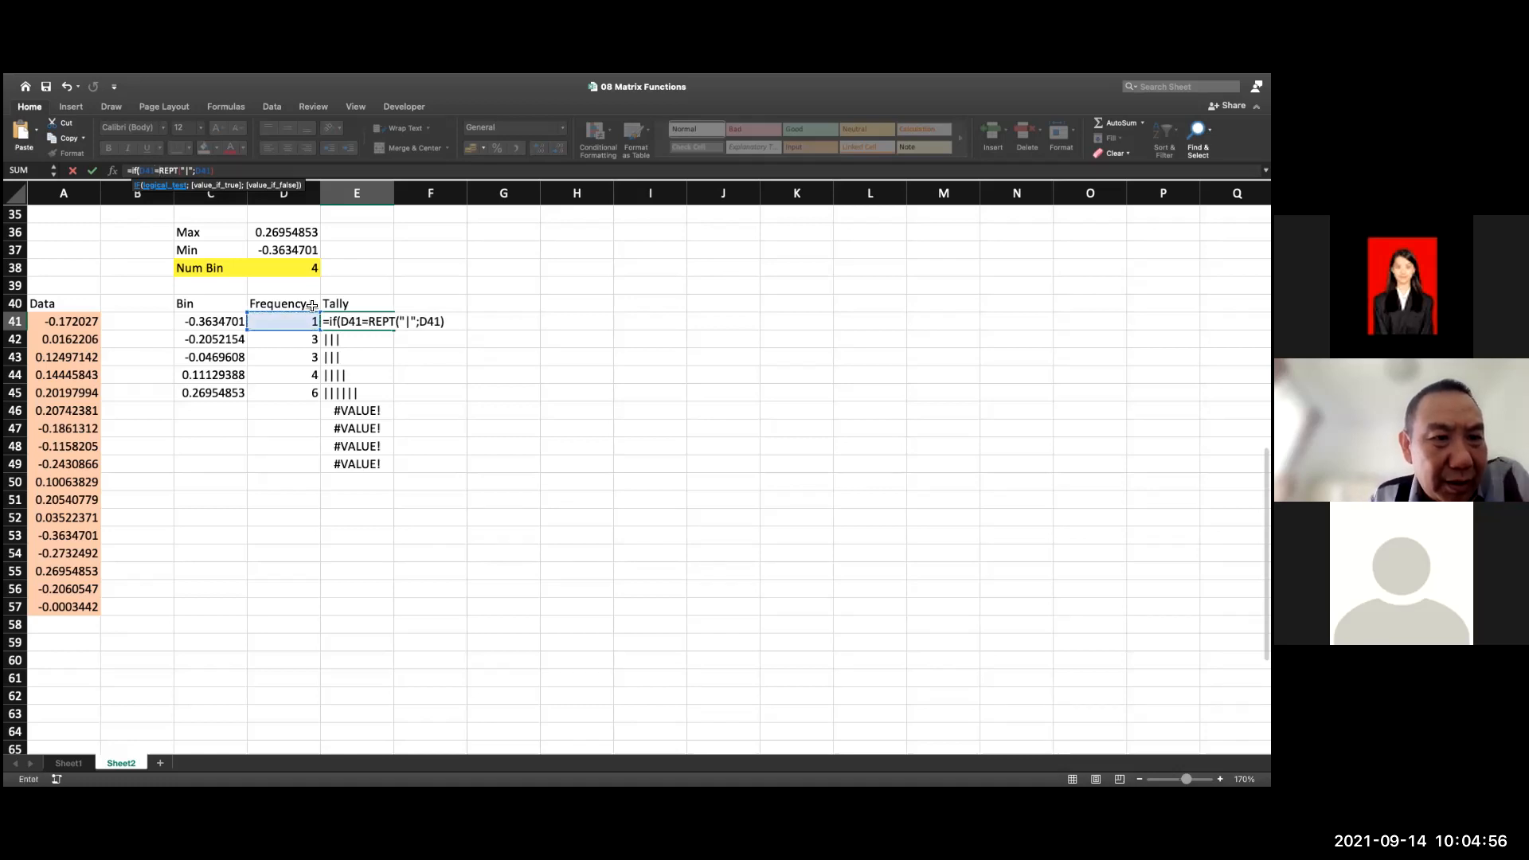
{"action": "type", "text": "\"\""}
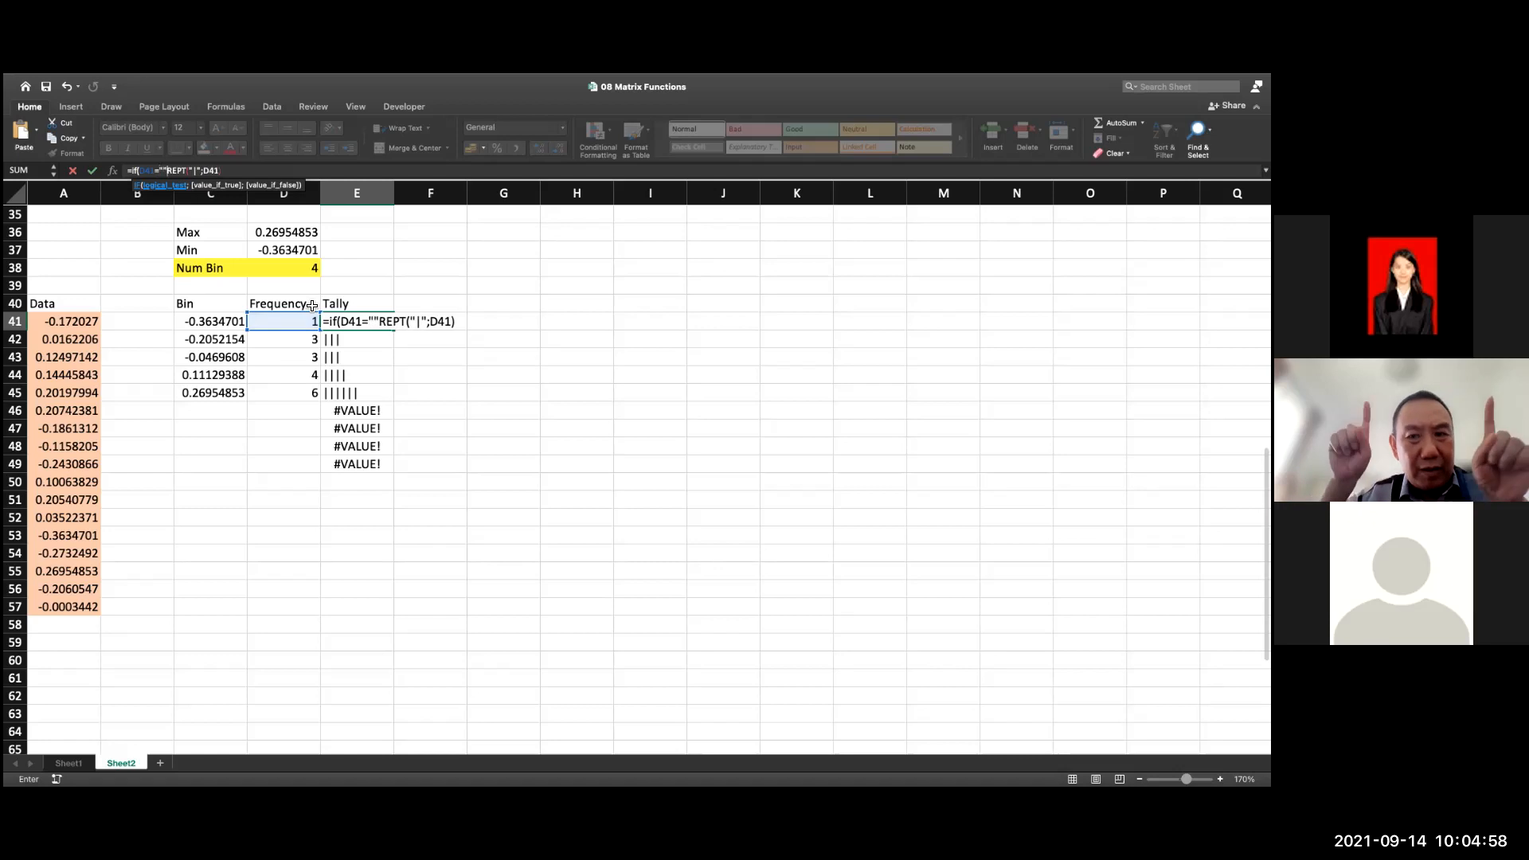
{"action": "type", "text": ";"}
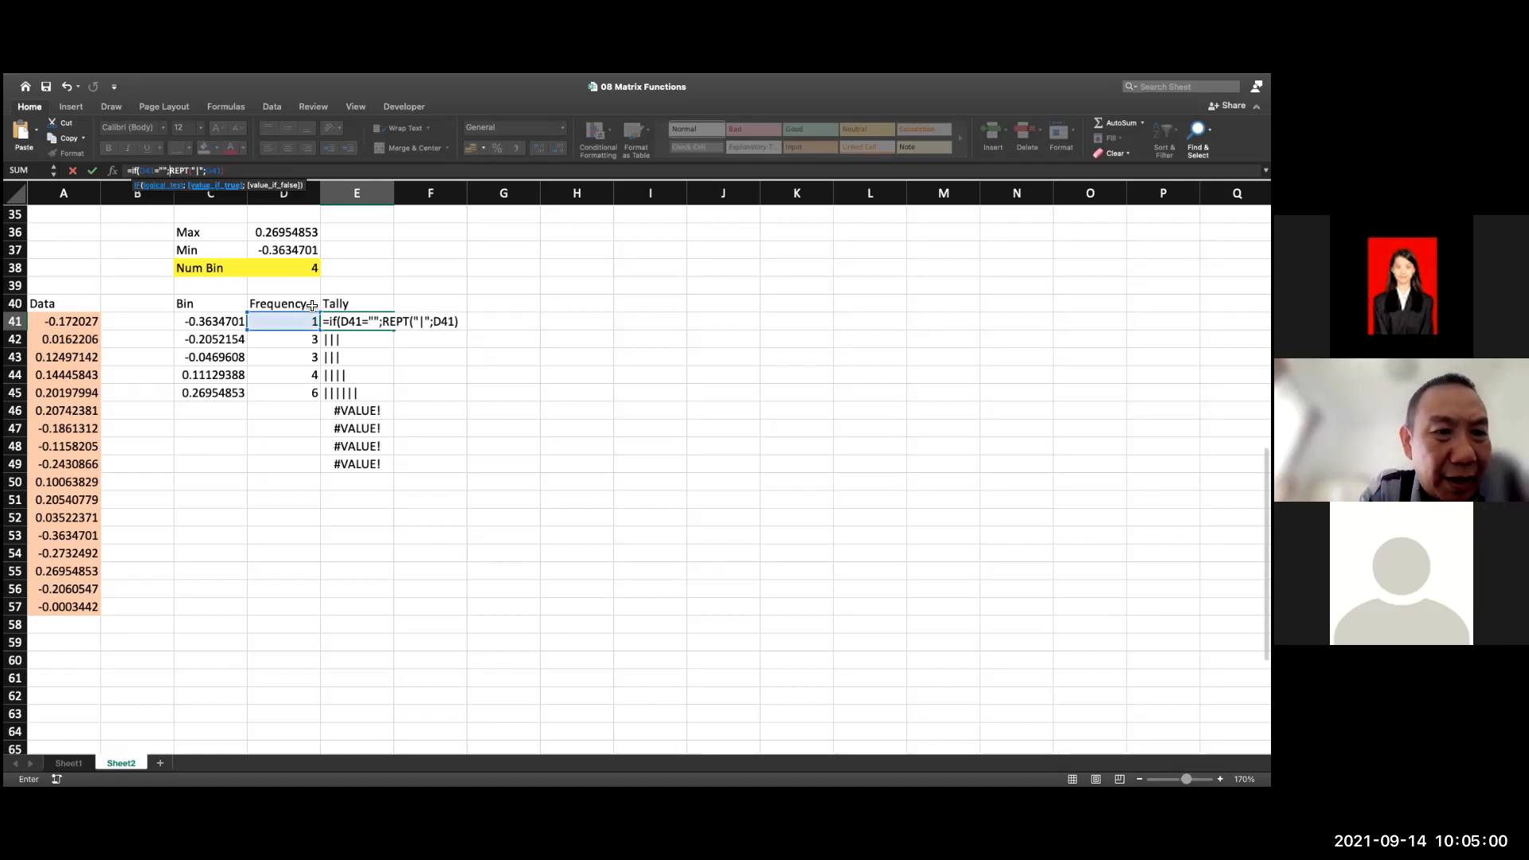
{"action": "type", "text": "\"\";"}
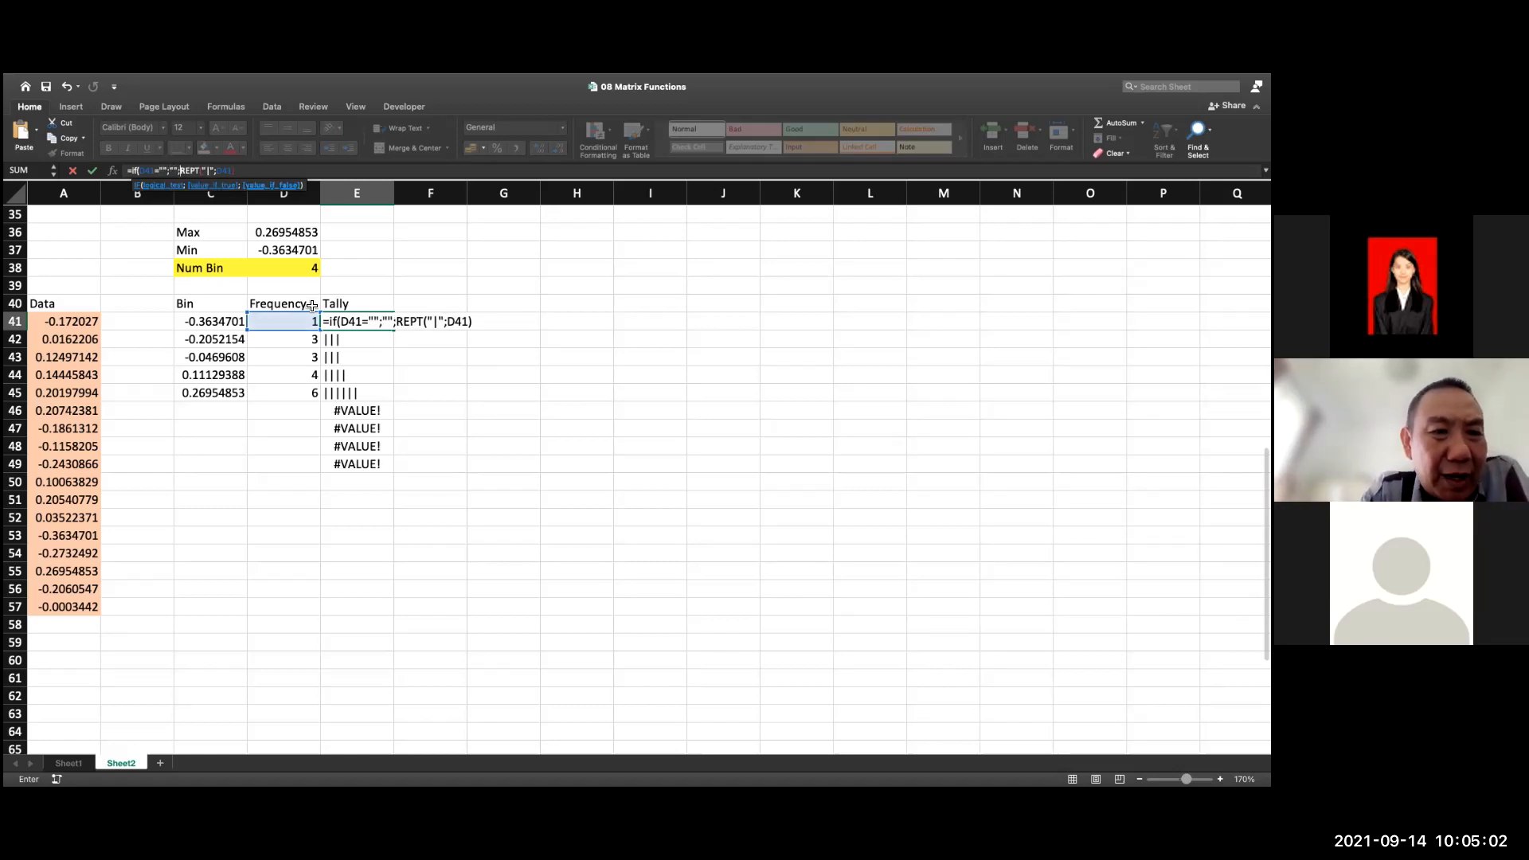
{"action": "key", "text": "Right"}
{"action": "key", "text": "Right"}
{"action": "key", "text": "Right"}
{"action": "key", "text": "Left"}
{"action": "key", "text": "Left"}
{"action": "key", "text": "Left"}
{"action": "key", "text": "Left"}
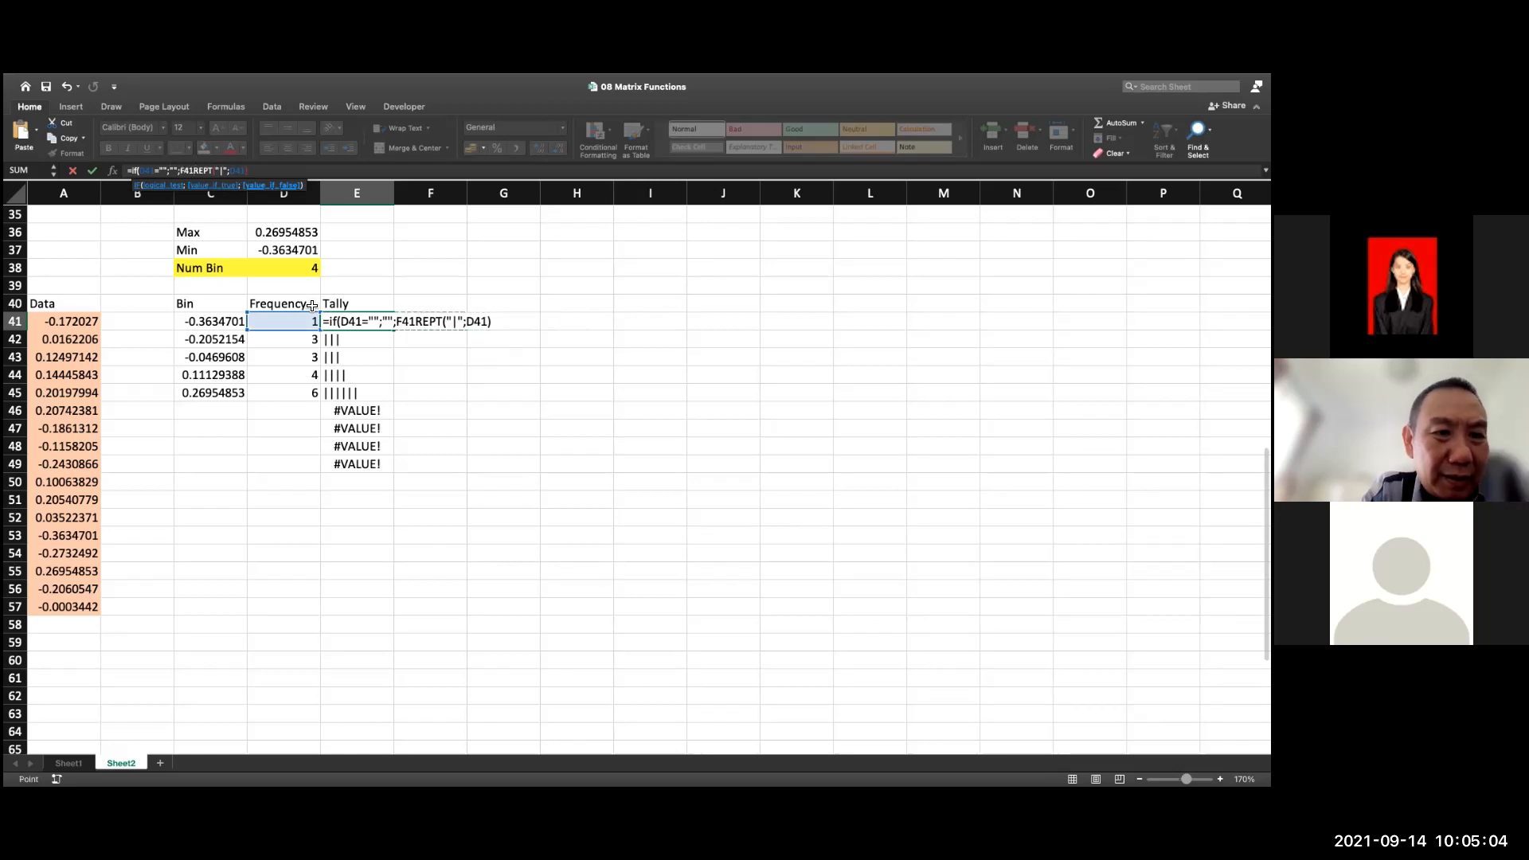
{"action": "key", "text": "BackSpace"}
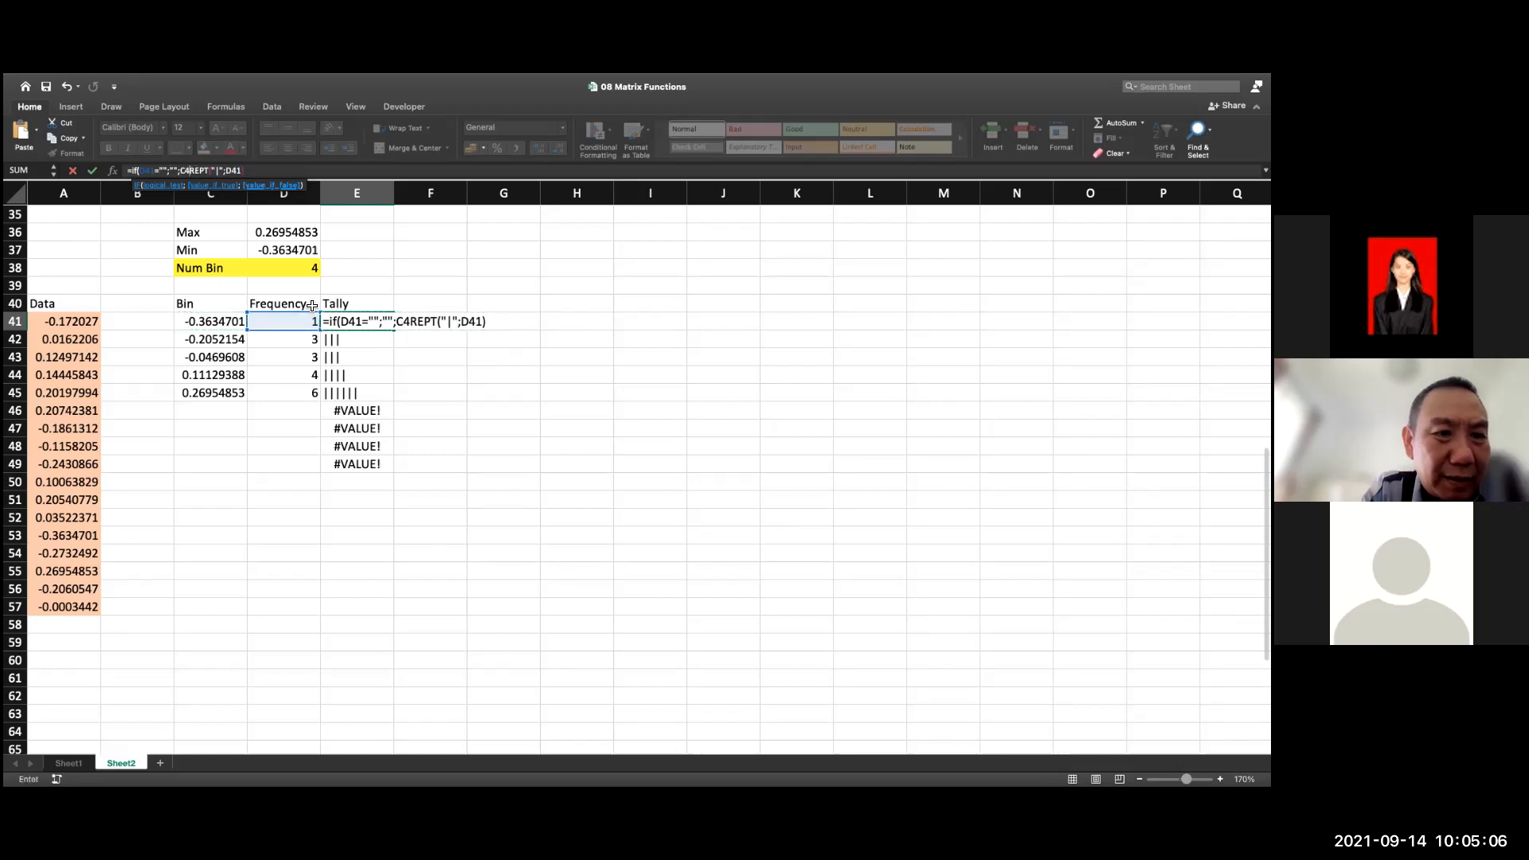
Add the IF's closing parenthesis at the end of E41's formula and enter it
{"action": "left_click", "coordinate": [244, 171]}
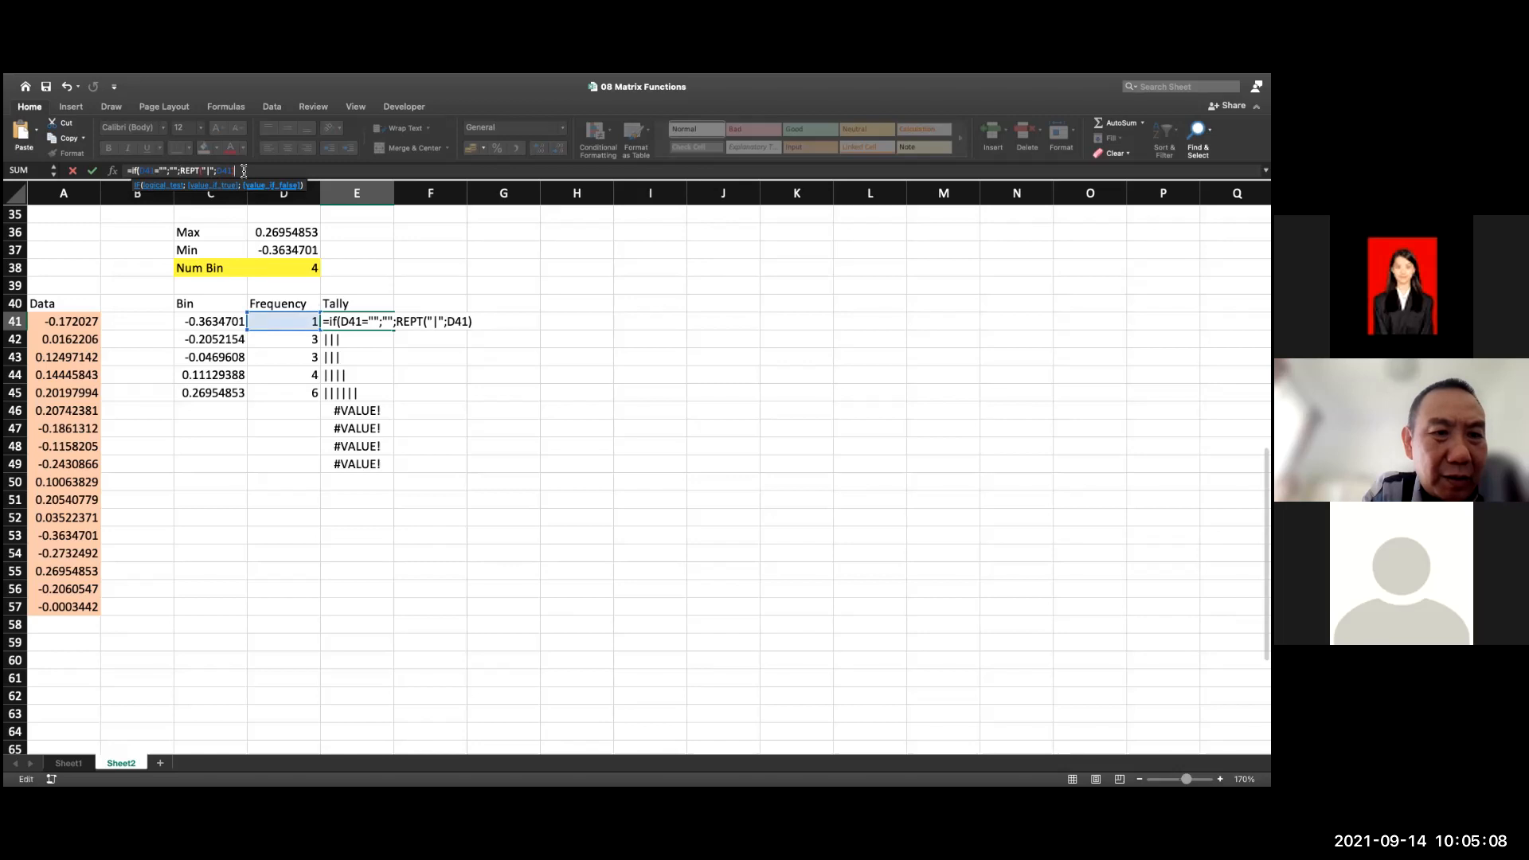
{"action": "type", "text": ")"}
{"action": "key", "text": "Return"}
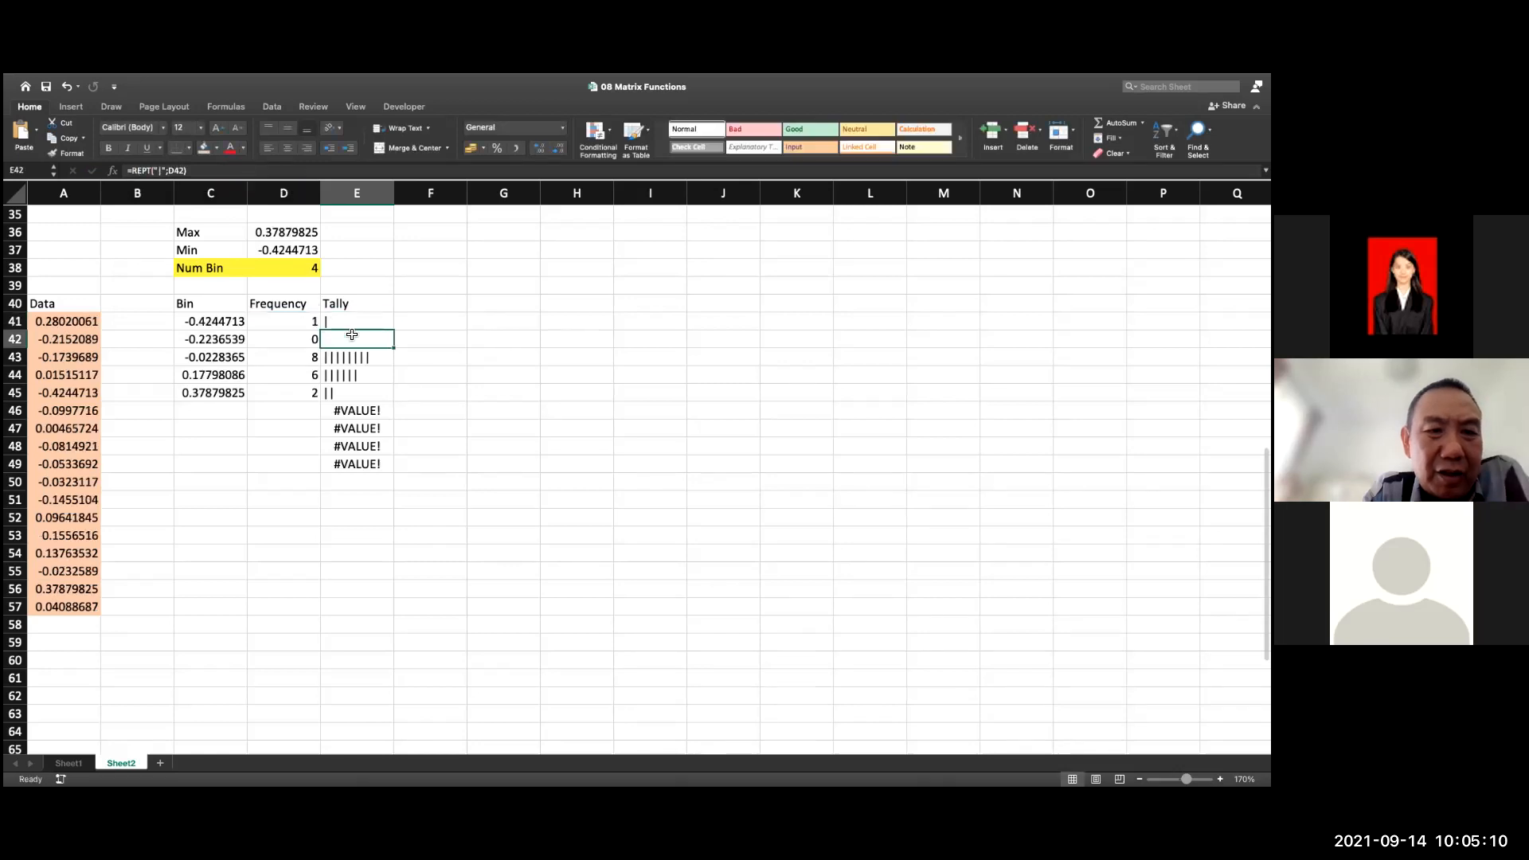
Fill E41's IF tally formula down through E49
{"action": "left_click", "coordinate": [374, 329]}
{"action": "left_click_drag", "start_coordinate": [402, 330], "coordinate": [399, 470]}
{"action": "left_click", "coordinate": [479, 399]}
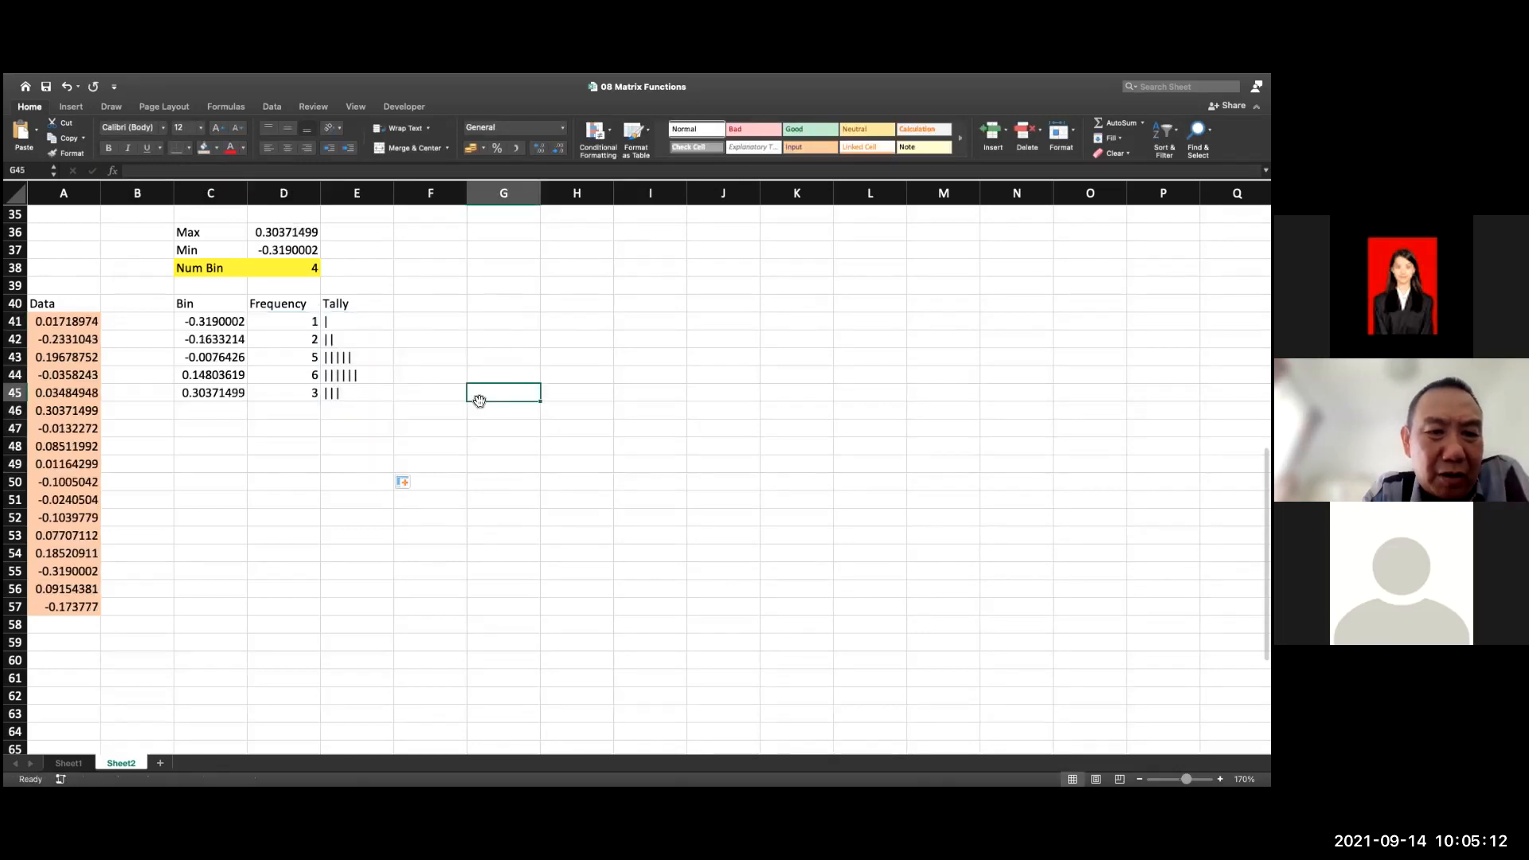
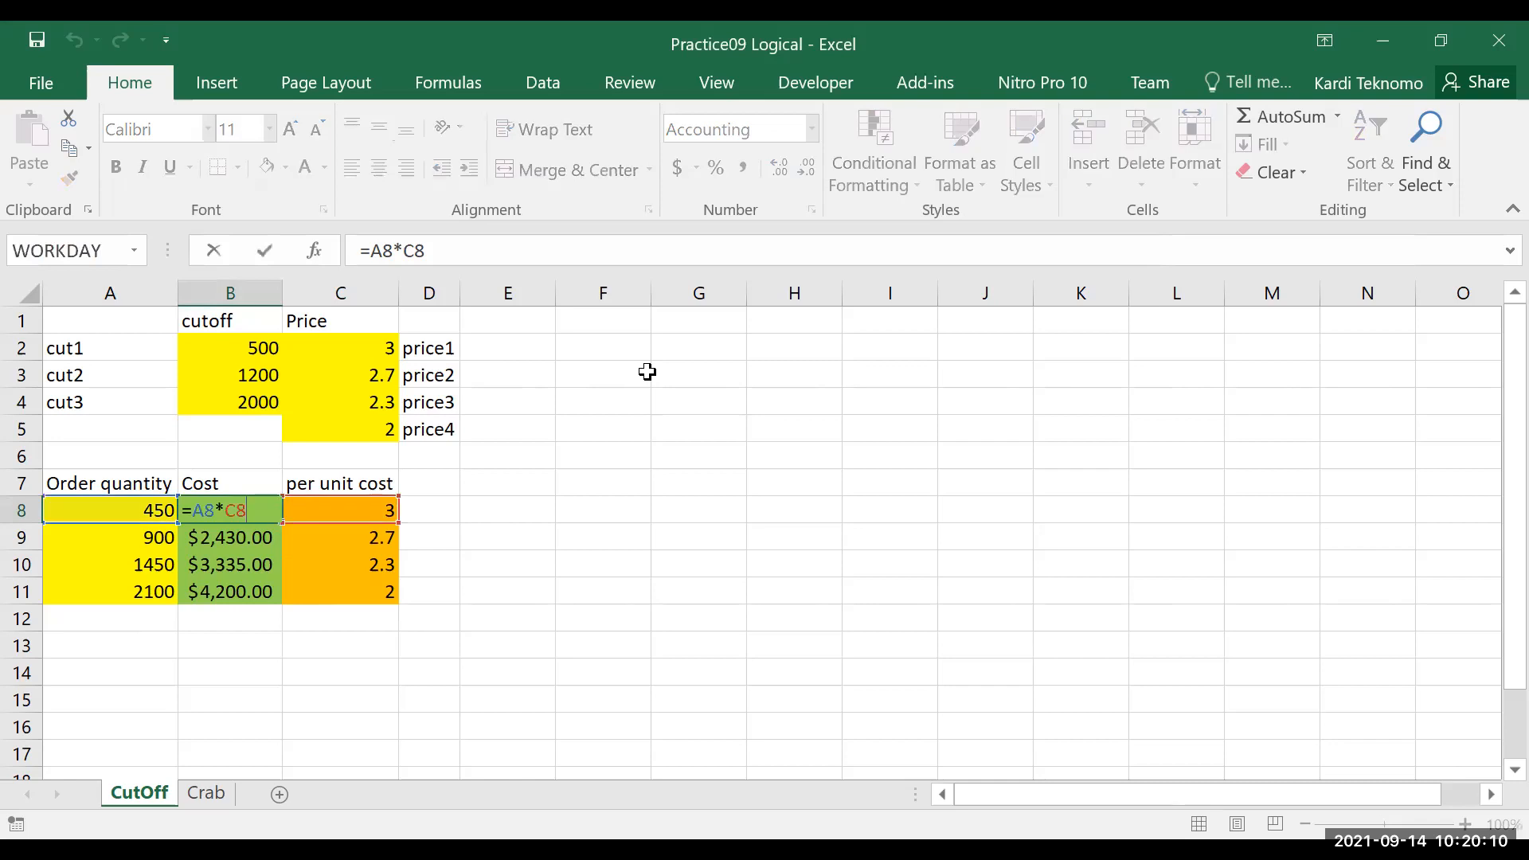
Leave B8's cost formula unedited and set the order quantity in A8 to 4500
{"action": "key", "text": "Escape"}
{"action": "left_click", "coordinate": [567, 511]}
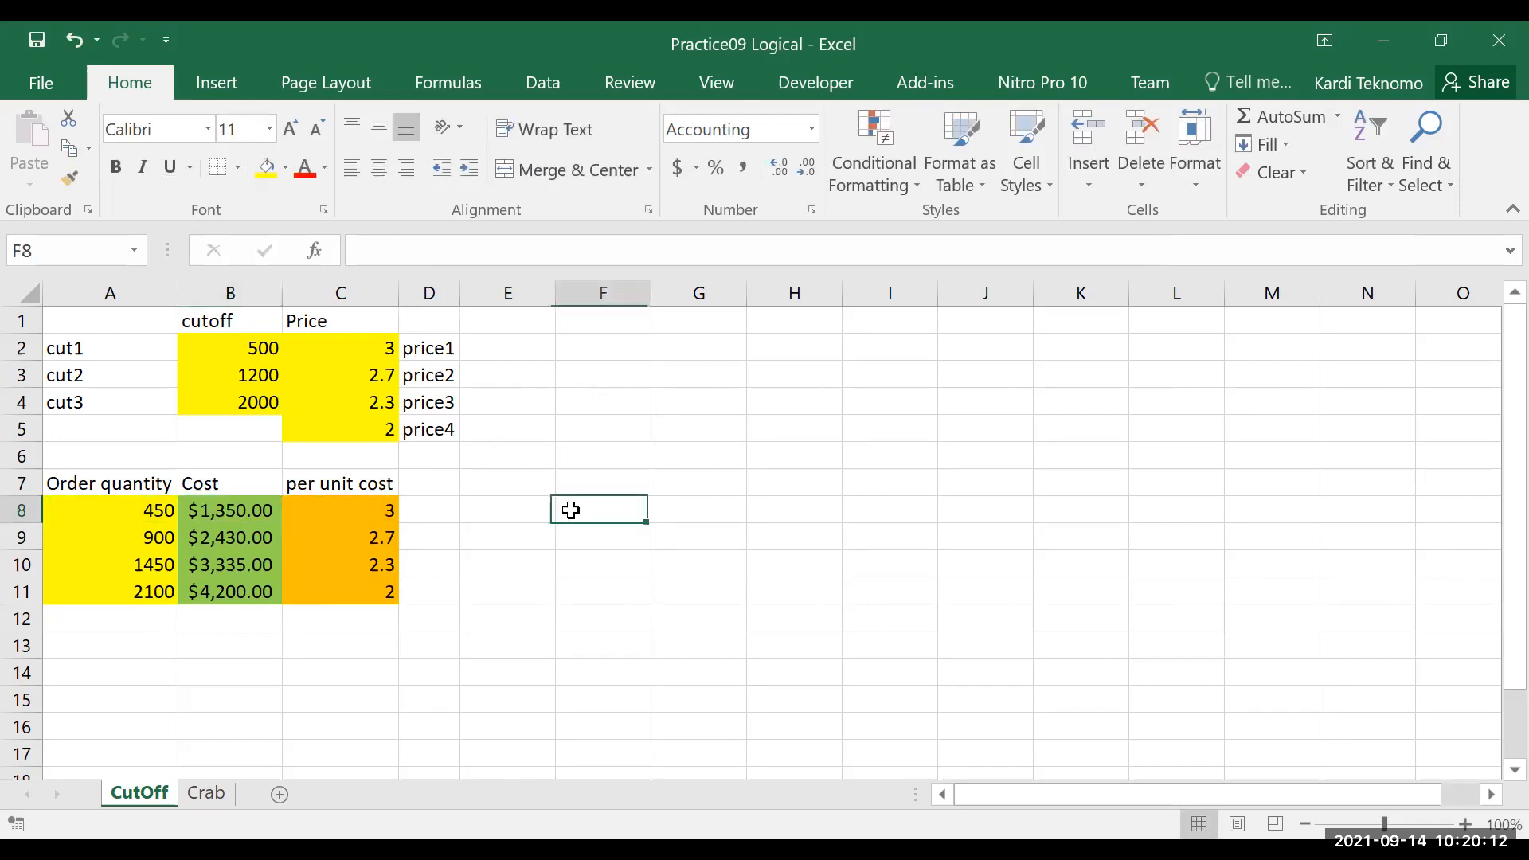
{"action": "left_click_drag", "start_coordinate": [140, 510], "coordinate": [140, 594]}
{"action": "left_click", "coordinate": [136, 531]}
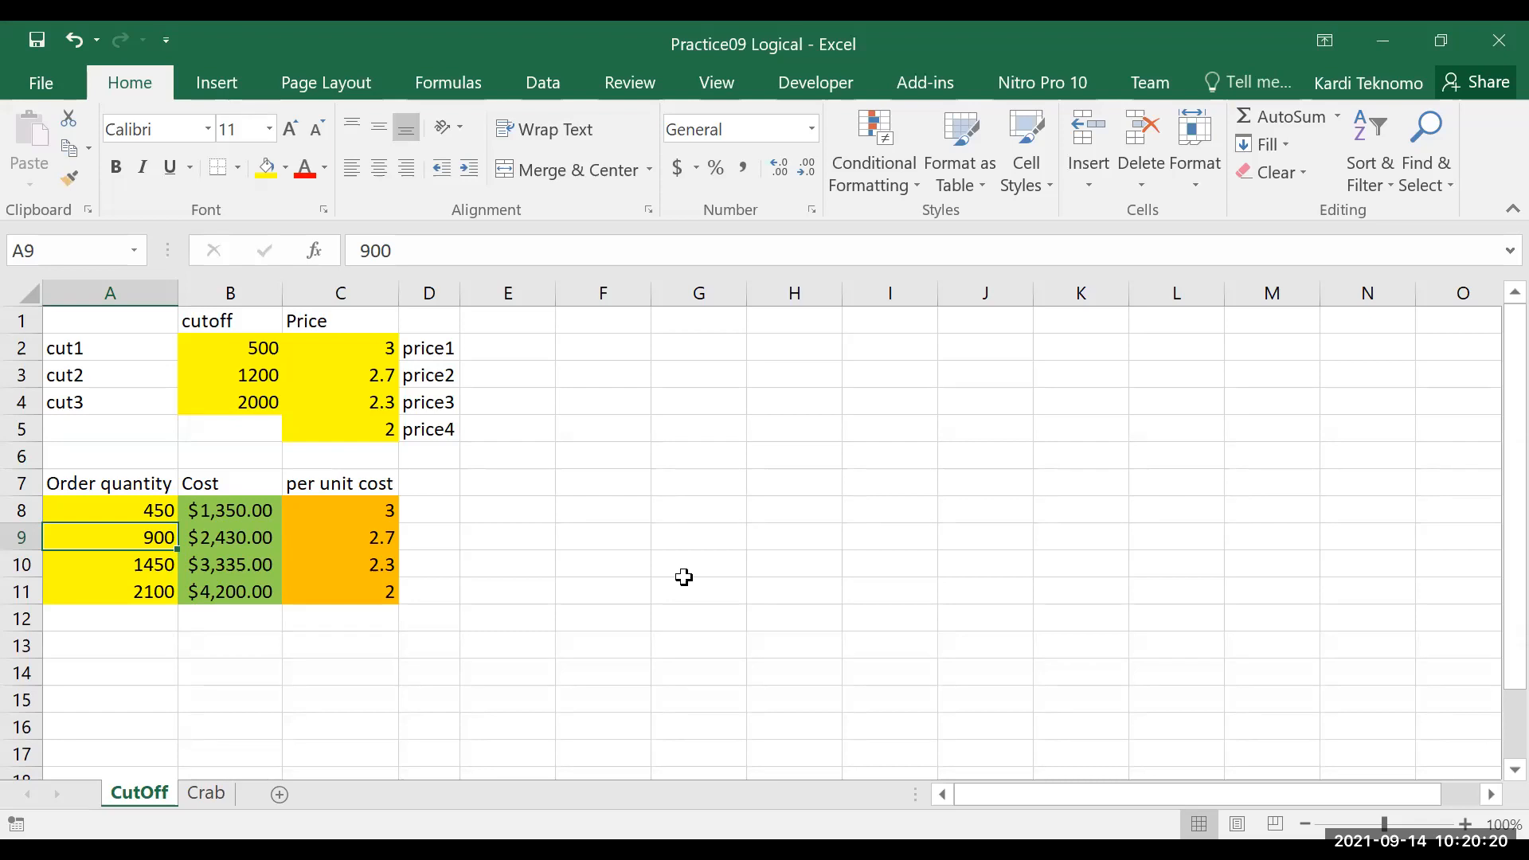
{"action": "key", "text": "Up"}
{"action": "type", "text": "4500"}
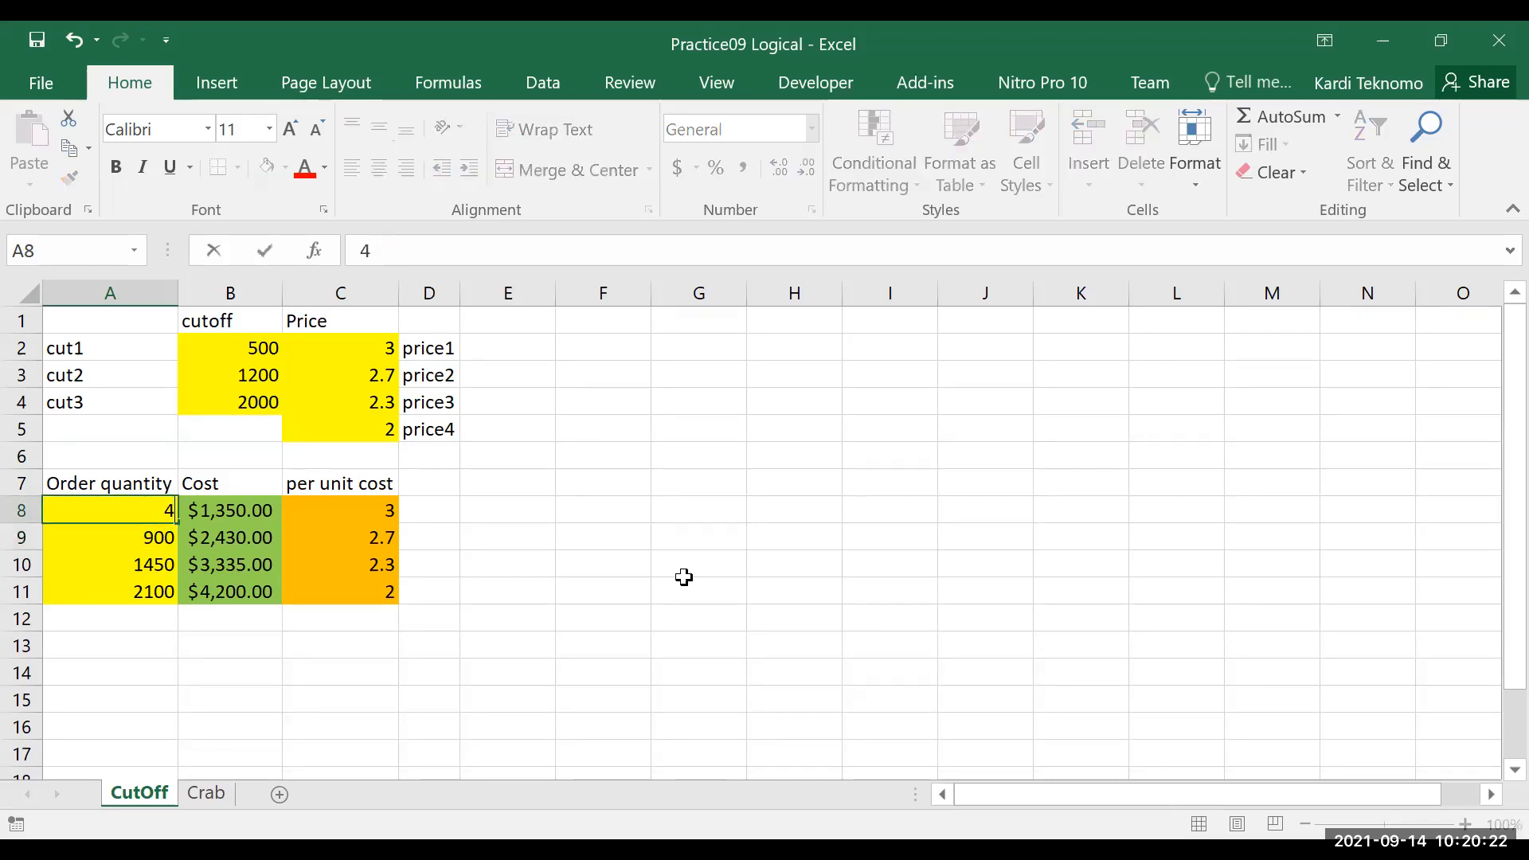
{"action": "key", "text": "Return"}
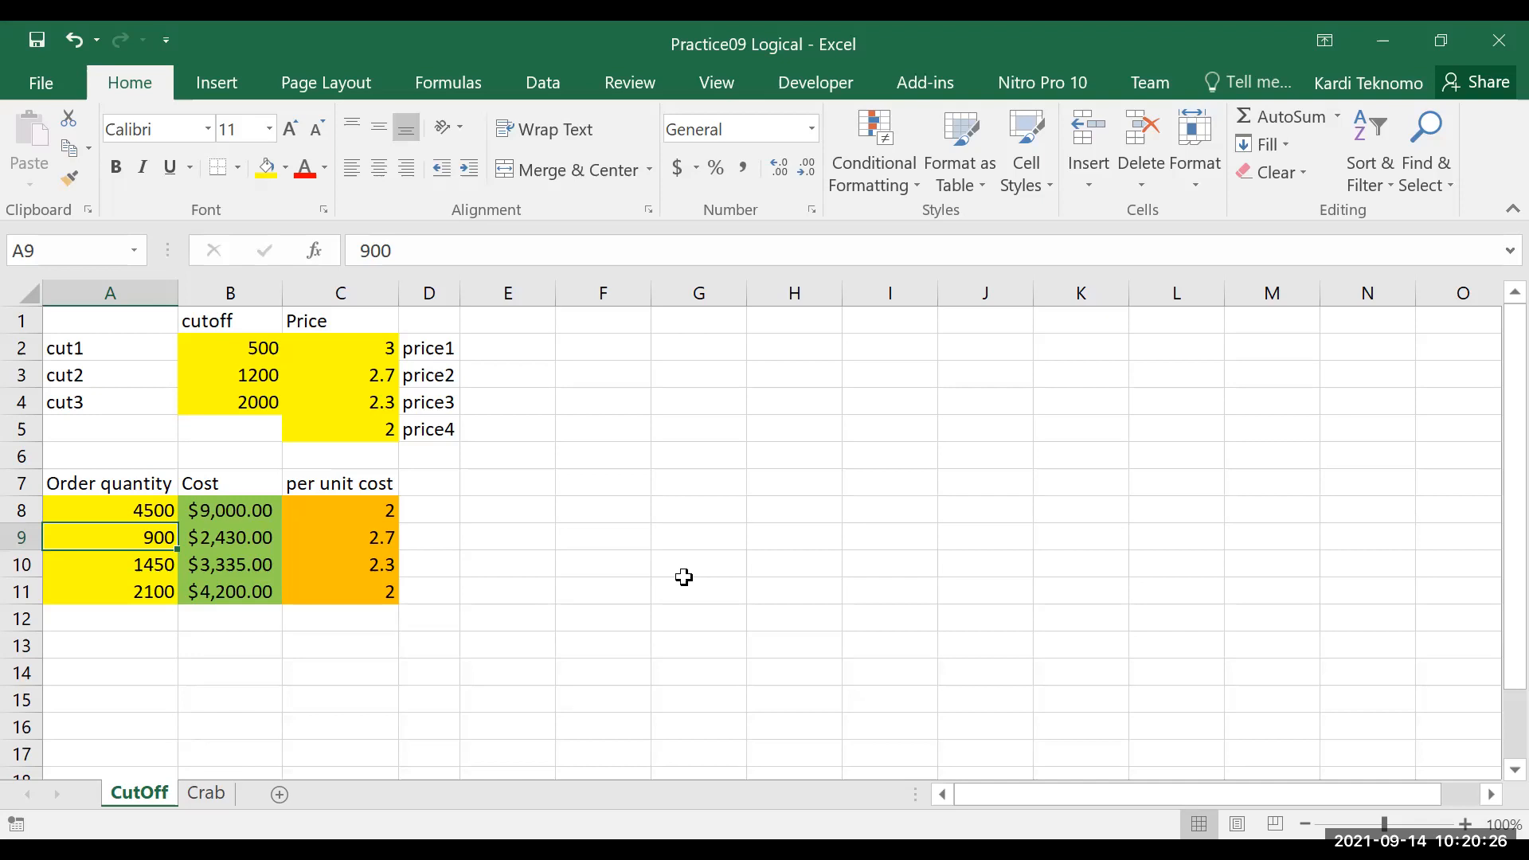
Inspect the nested IF formula behind the per unit cost in C8 by opening it for editing
{"action": "key", "text": "Right"}
{"action": "key", "text": "Right"}
{"action": "key", "text": "Up"}
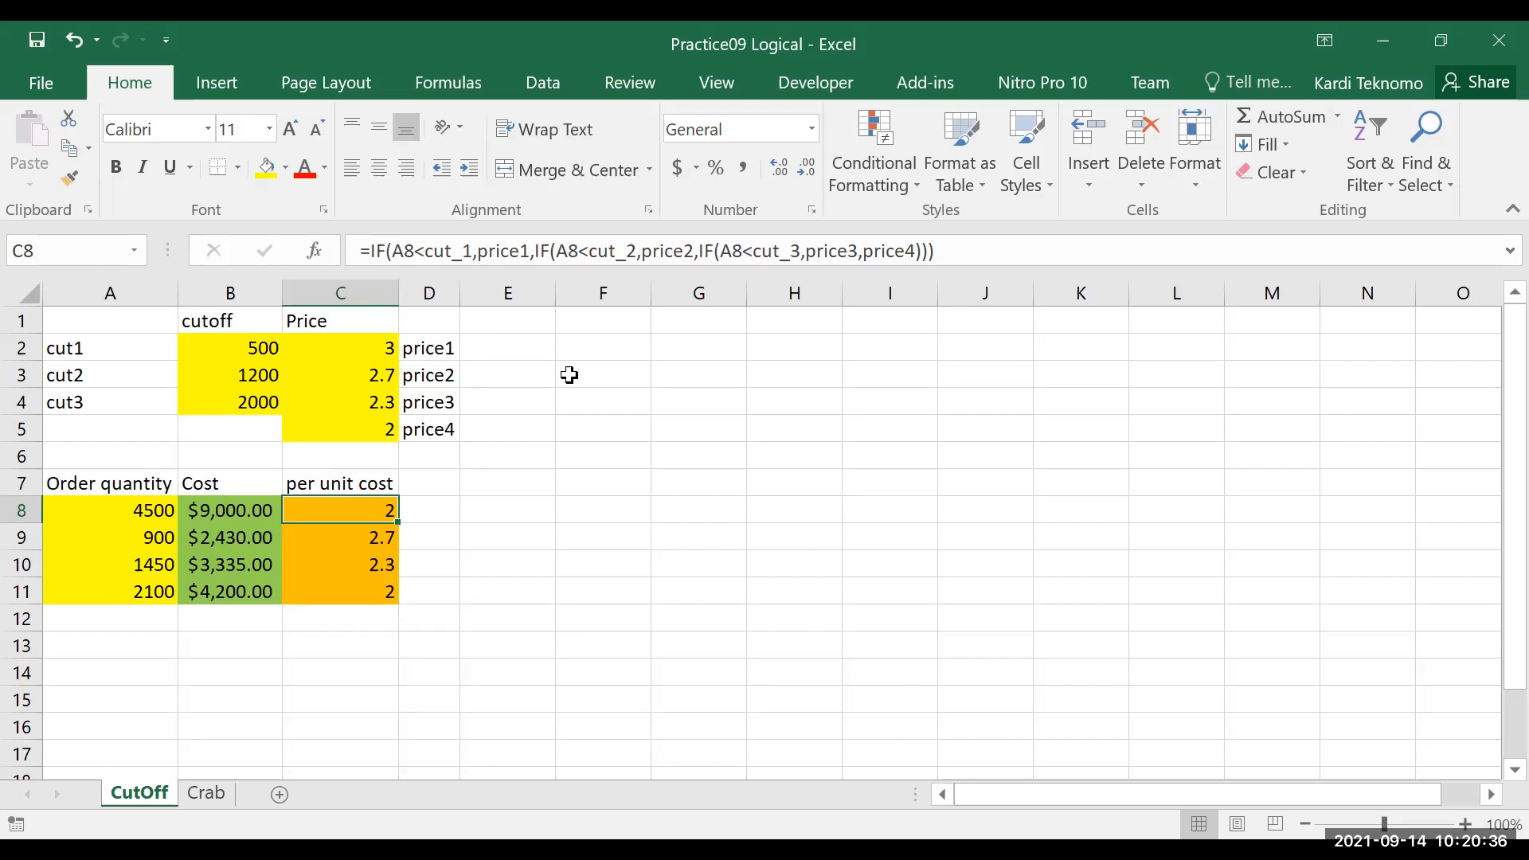
{"action": "key", "text": "F2"}
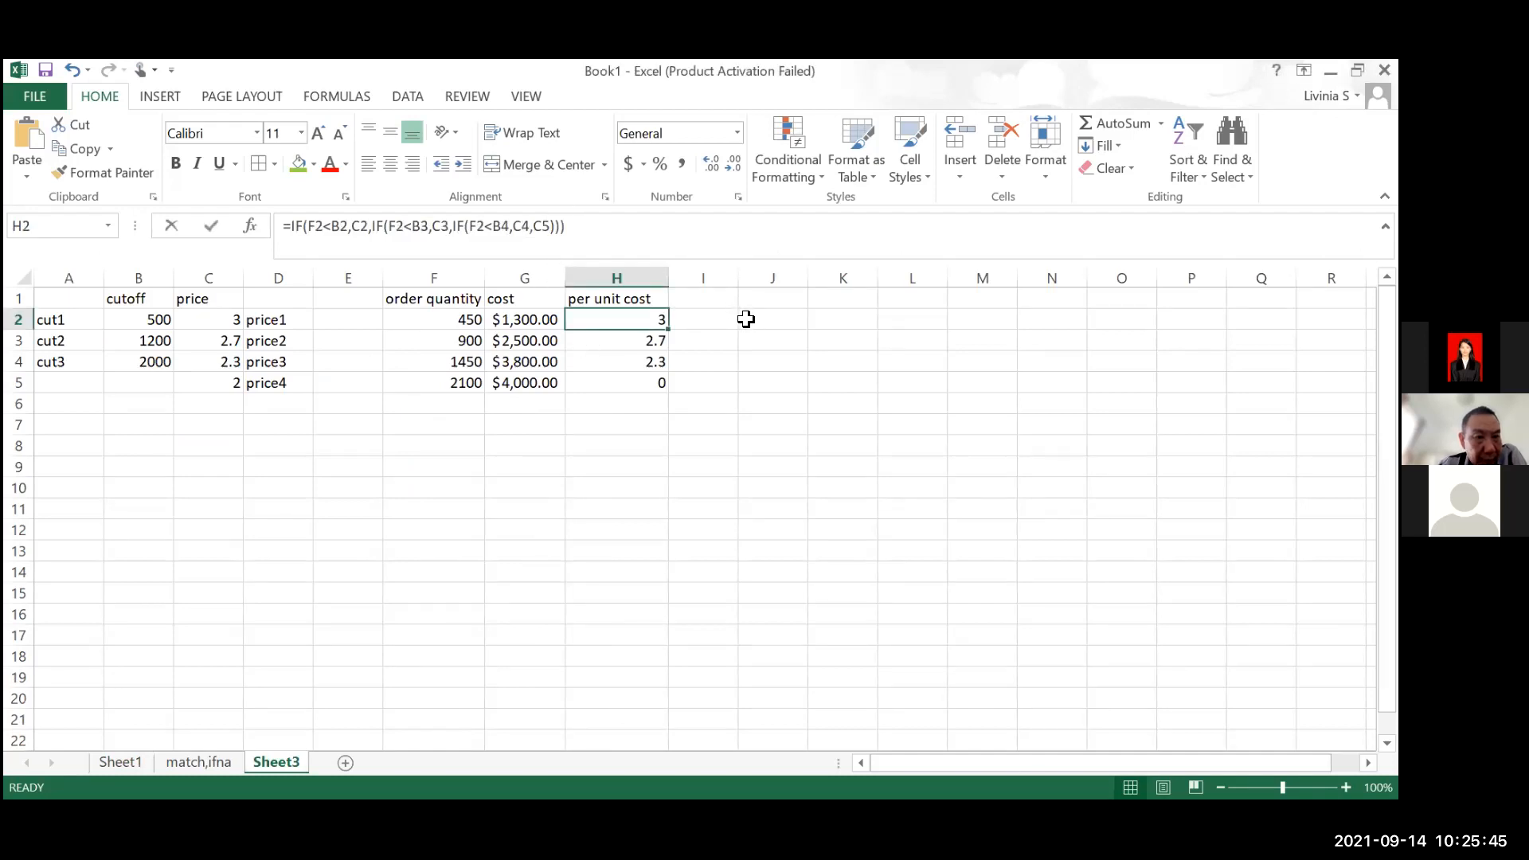
Change the three < comparisons in H2's nested IF formula on Sheet3 to <= and enter the formula
{"action": "key", "text": "F2"}
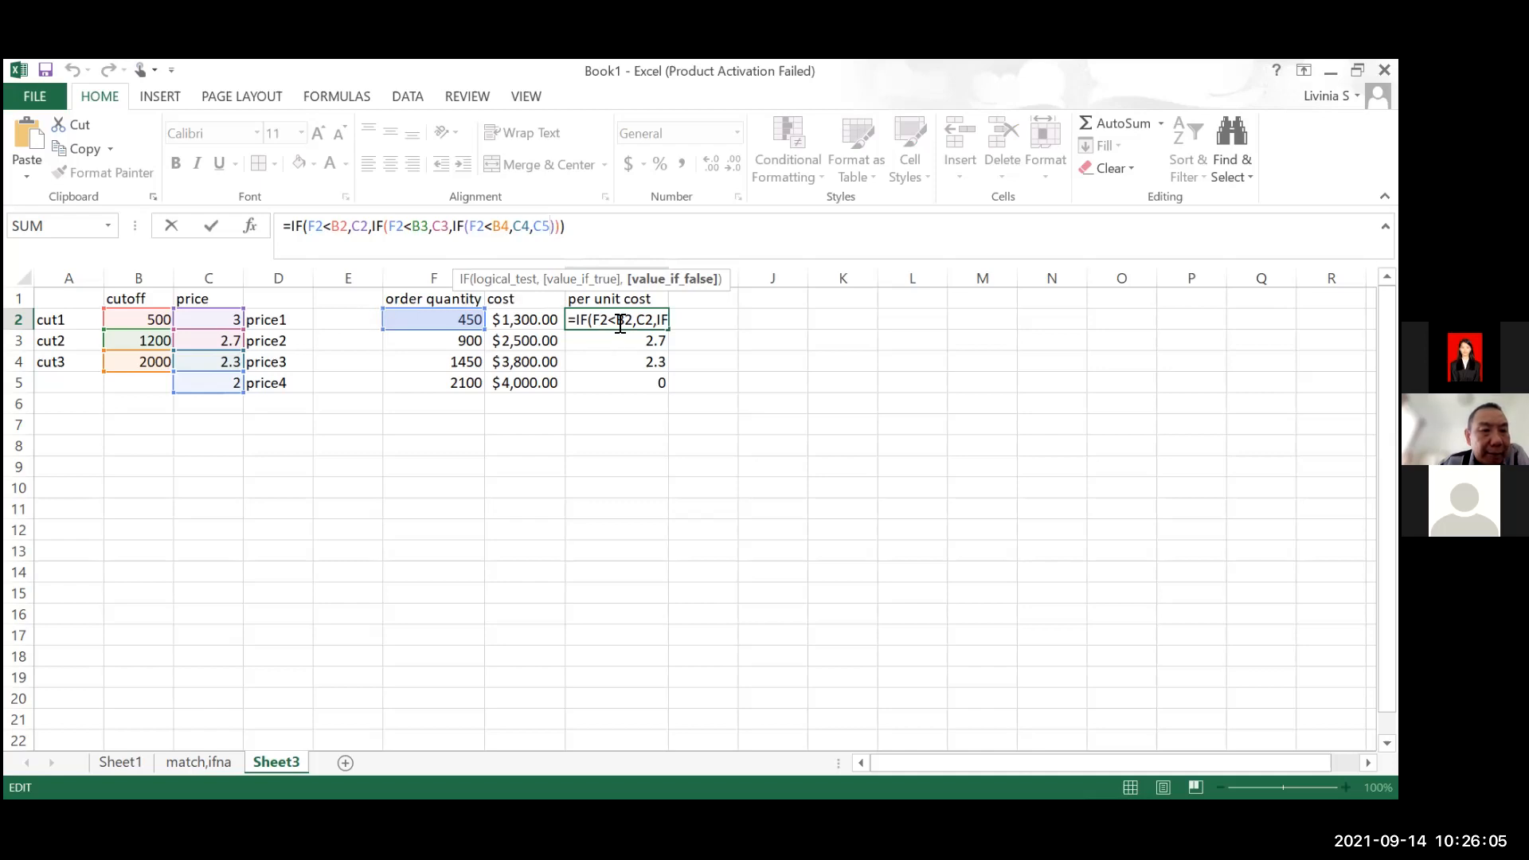
{"action": "left_click", "coordinate": [336, 229]}
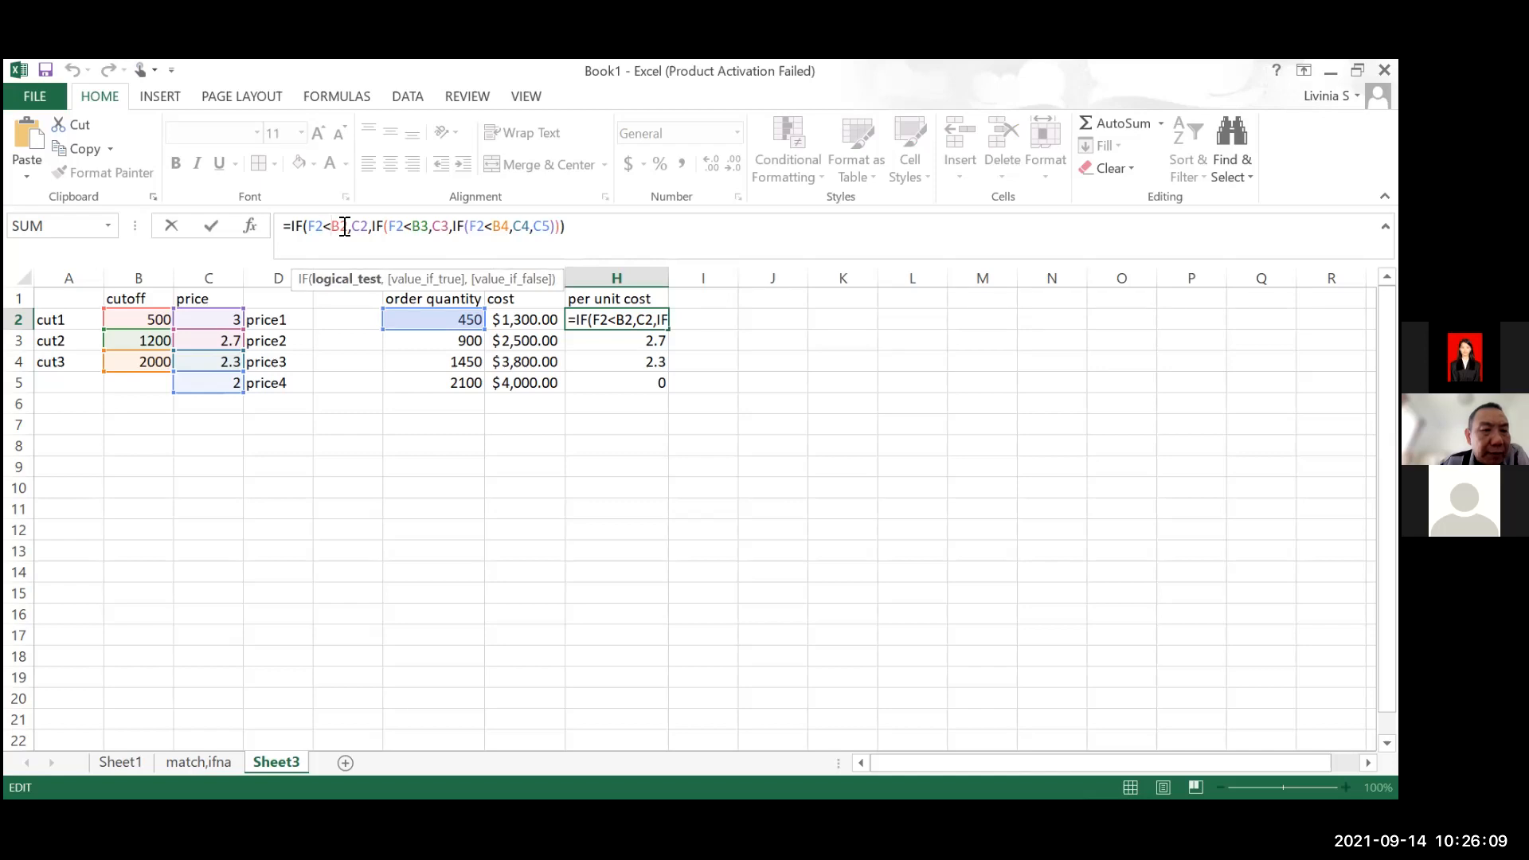
{"action": "type", "text": "="}
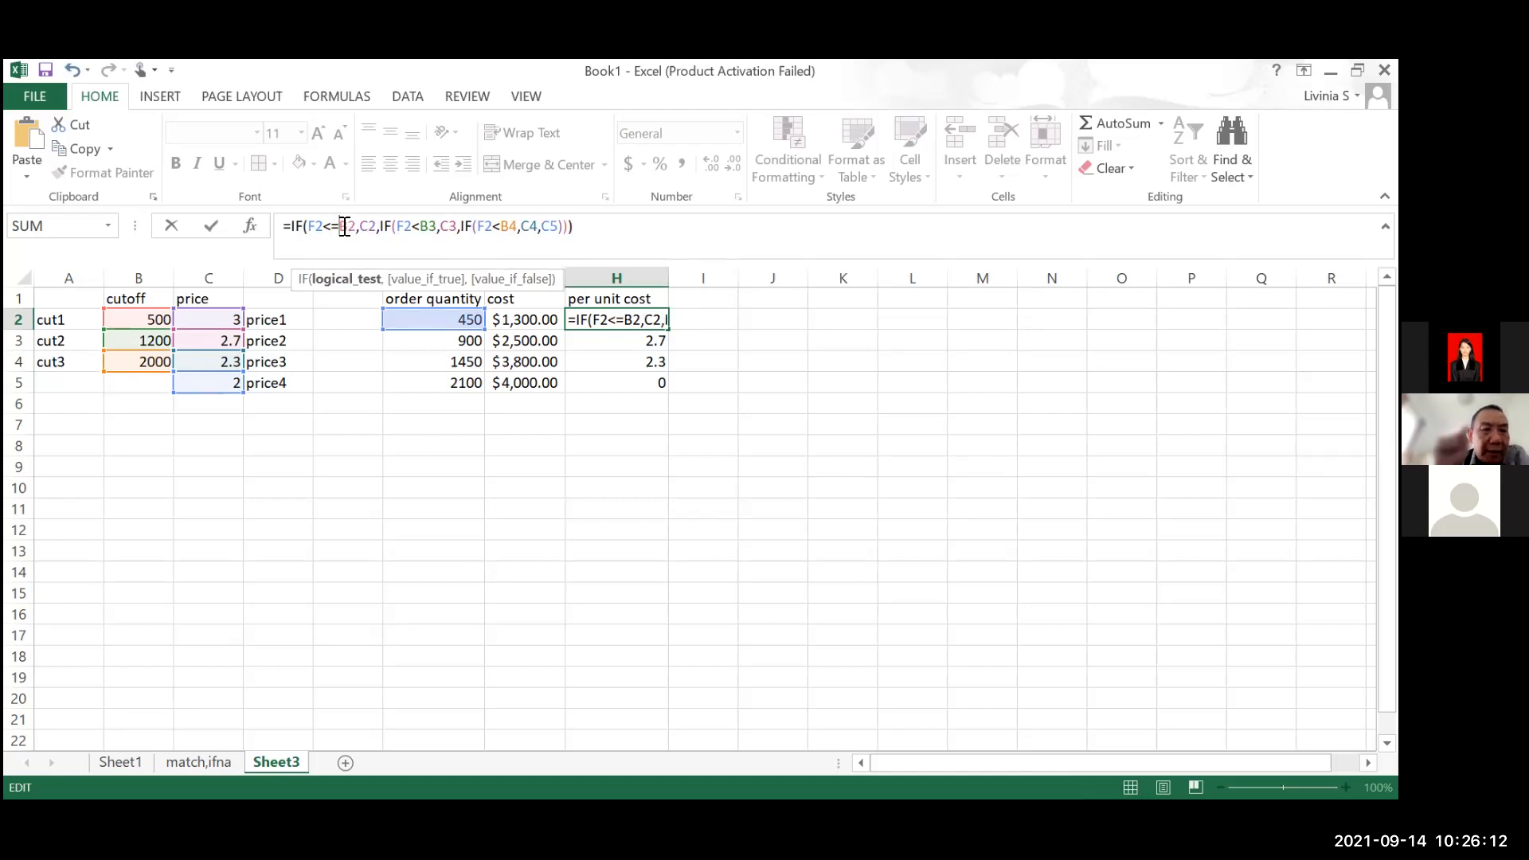
{"action": "left_click", "coordinate": [421, 223]}
{"action": "type", "text": "="}
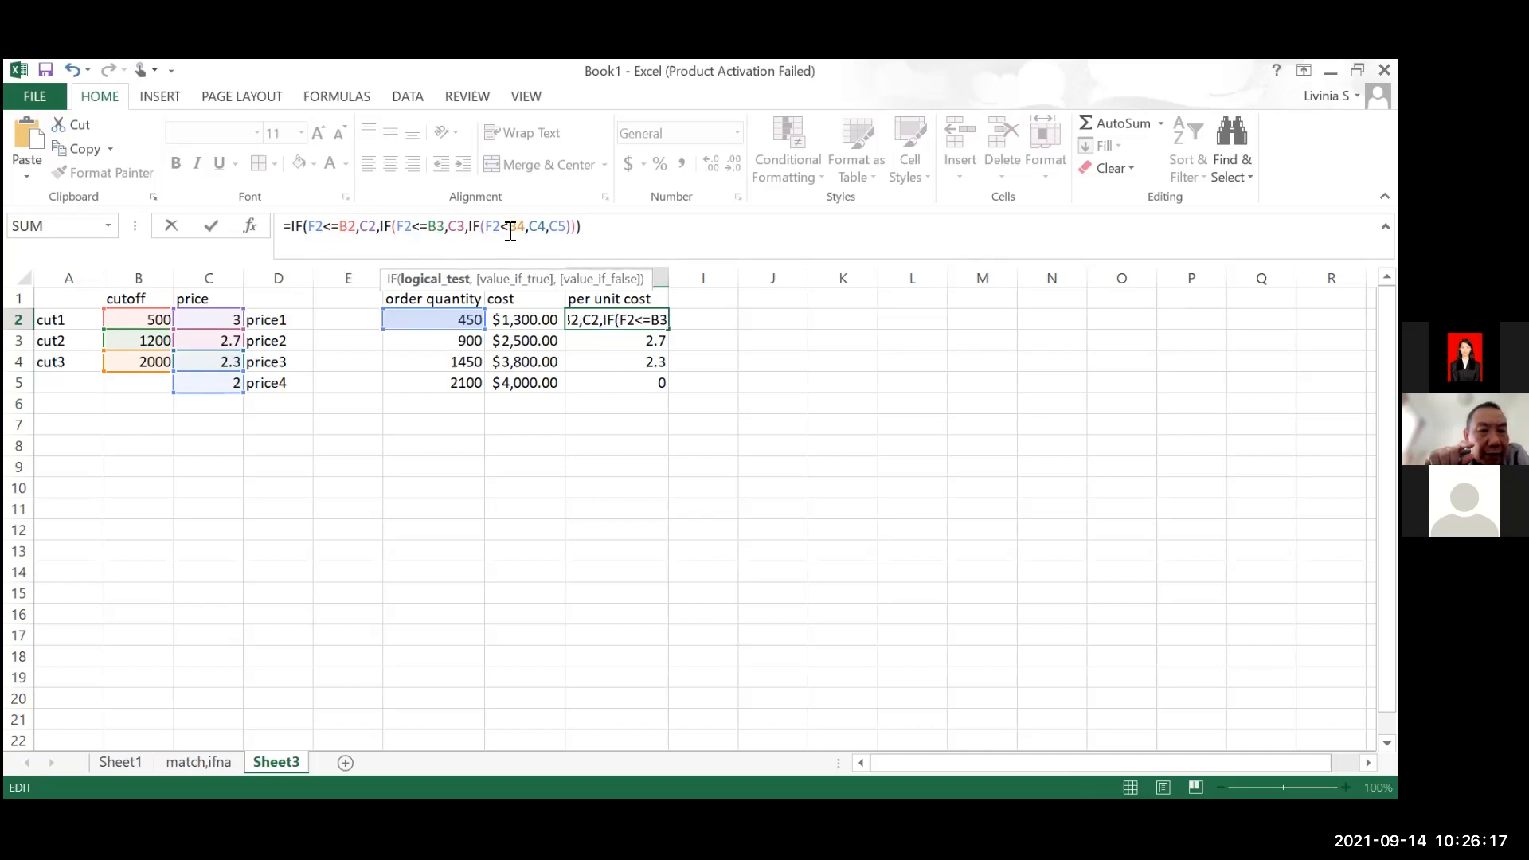
{"action": "left_click", "coordinate": [510, 228]}
{"action": "type", "text": "="}
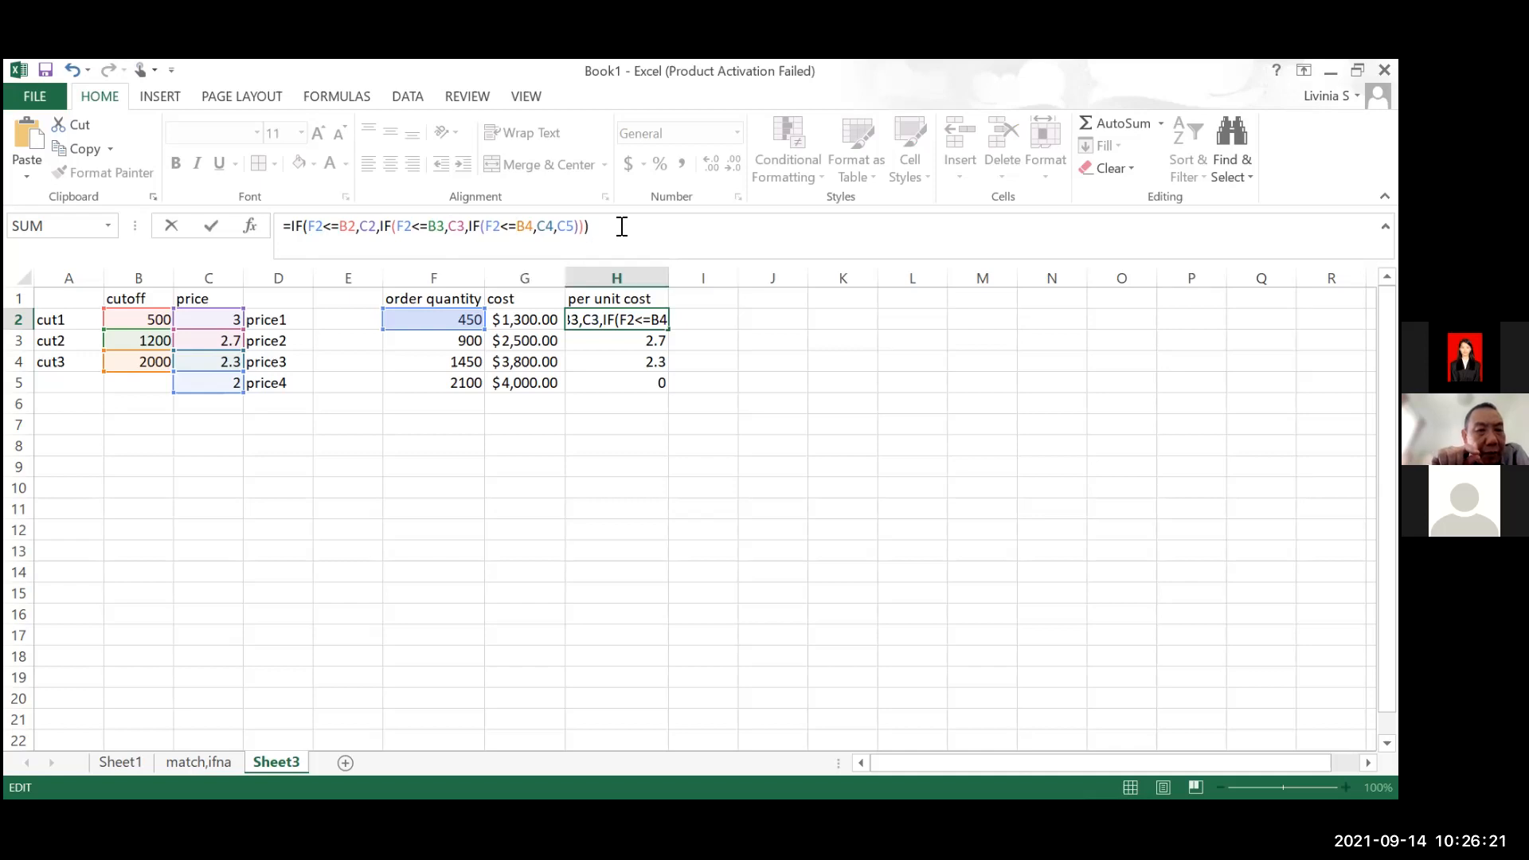
{"action": "key", "text": "Return"}
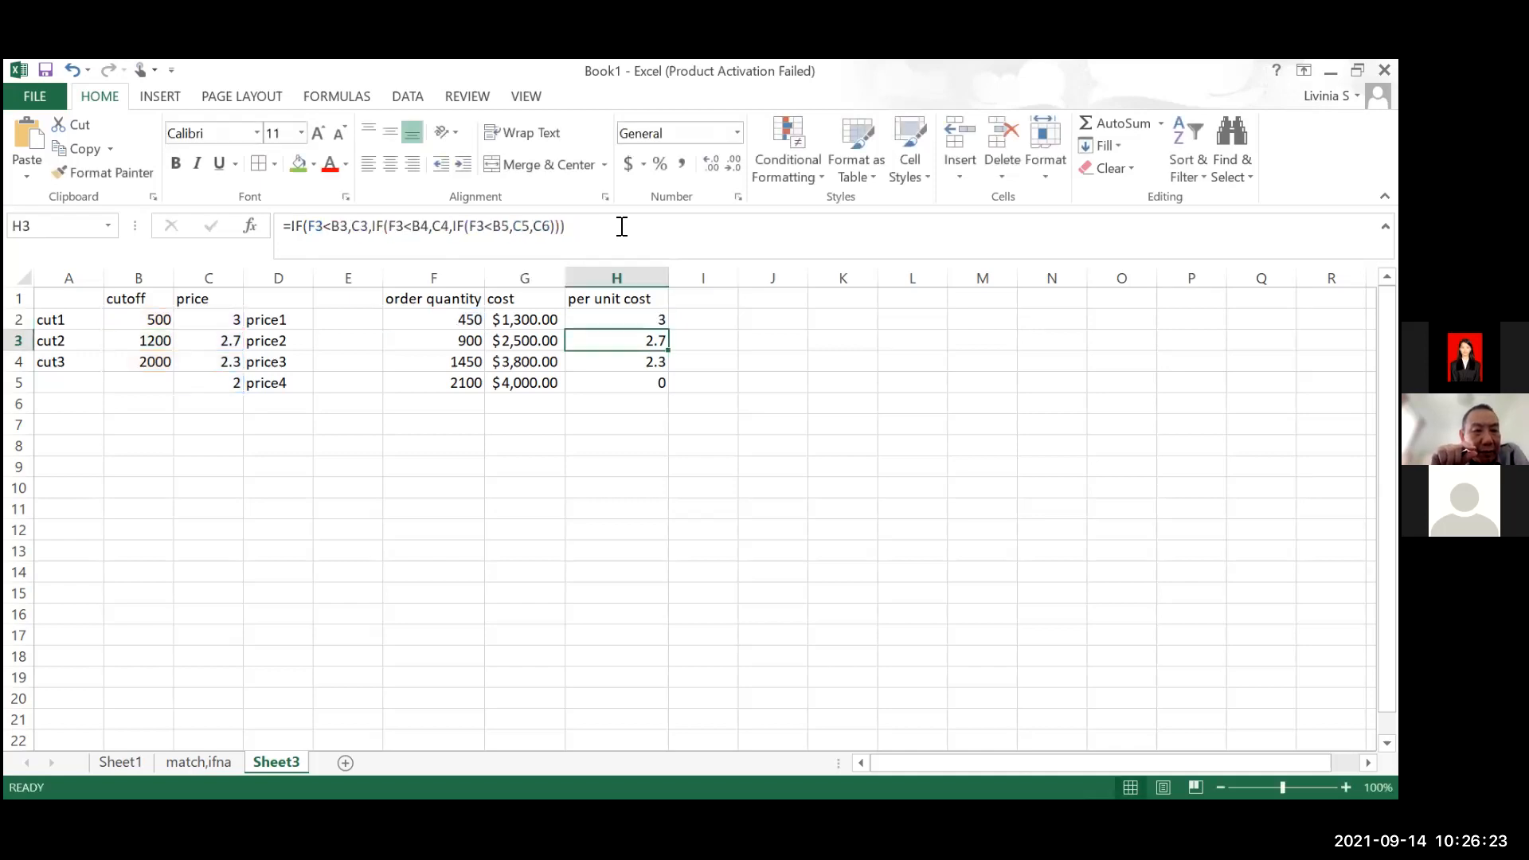
Fill H2's <= formula down through H5 and check the formula in H5
{"action": "left_click", "coordinate": [660, 315]}
{"action": "left_click_drag", "start_coordinate": [667, 329], "coordinate": [673, 392]}
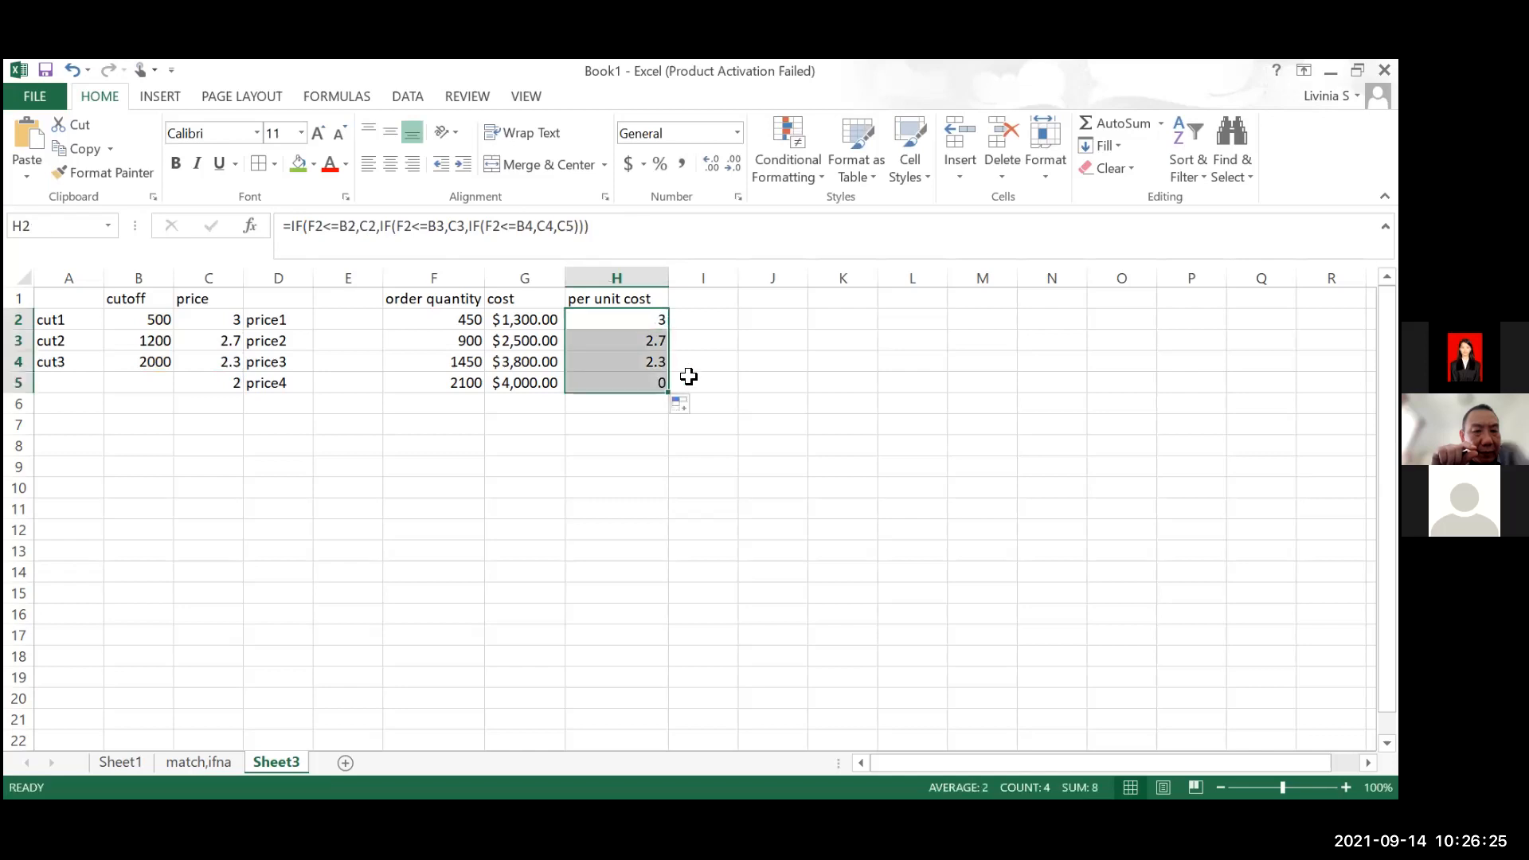
{"action": "left_click", "coordinate": [647, 322]}
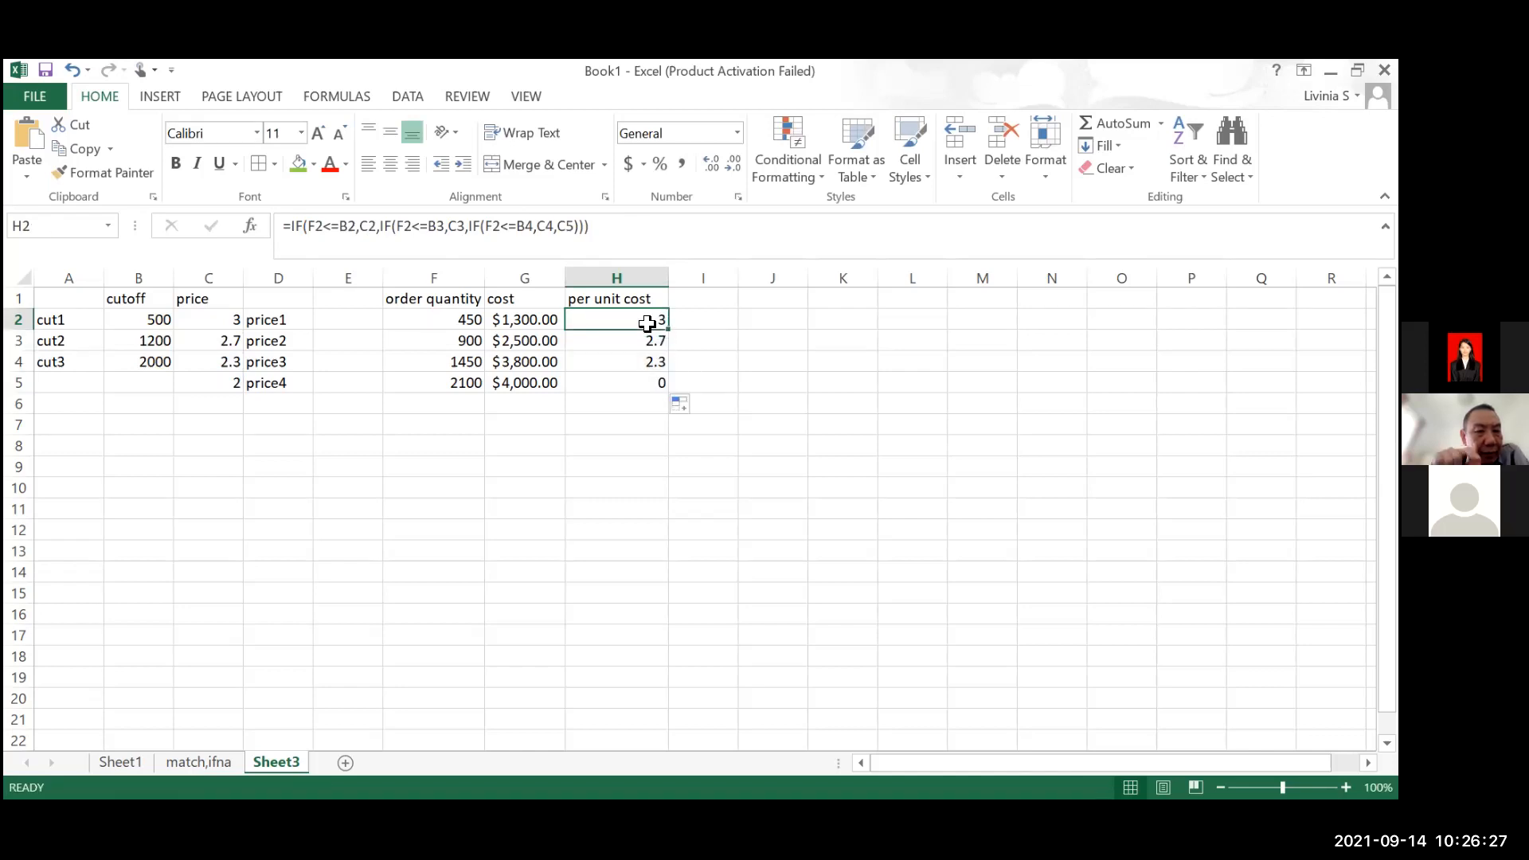
{"action": "left_click", "coordinate": [653, 378]}
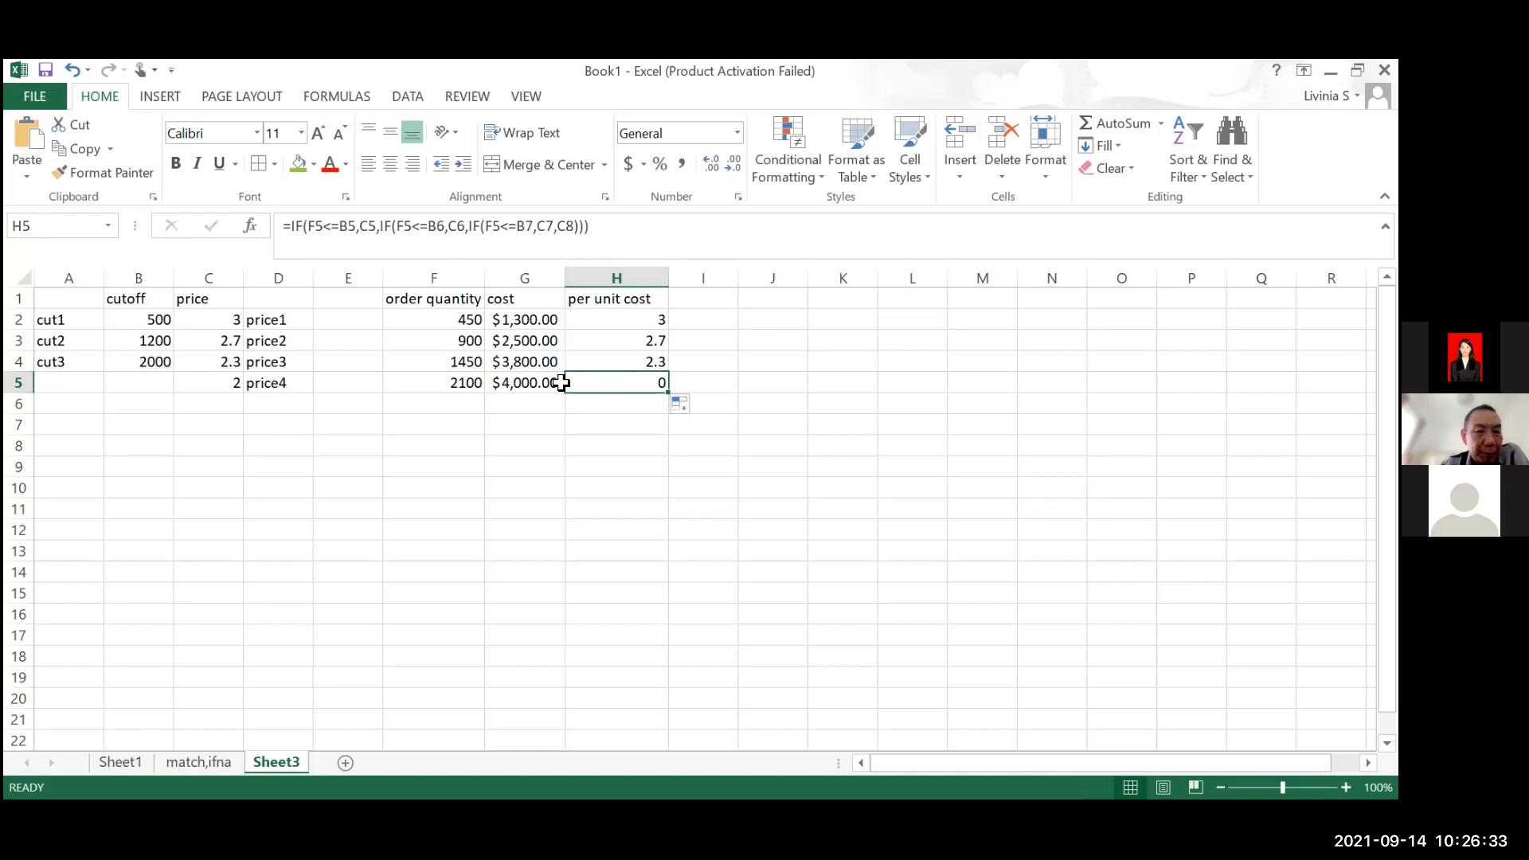
Set the order quantity in F5 to 500
{"action": "left_click", "coordinate": [461, 382]}
{"action": "double_click", "coordinate": [460, 382]}
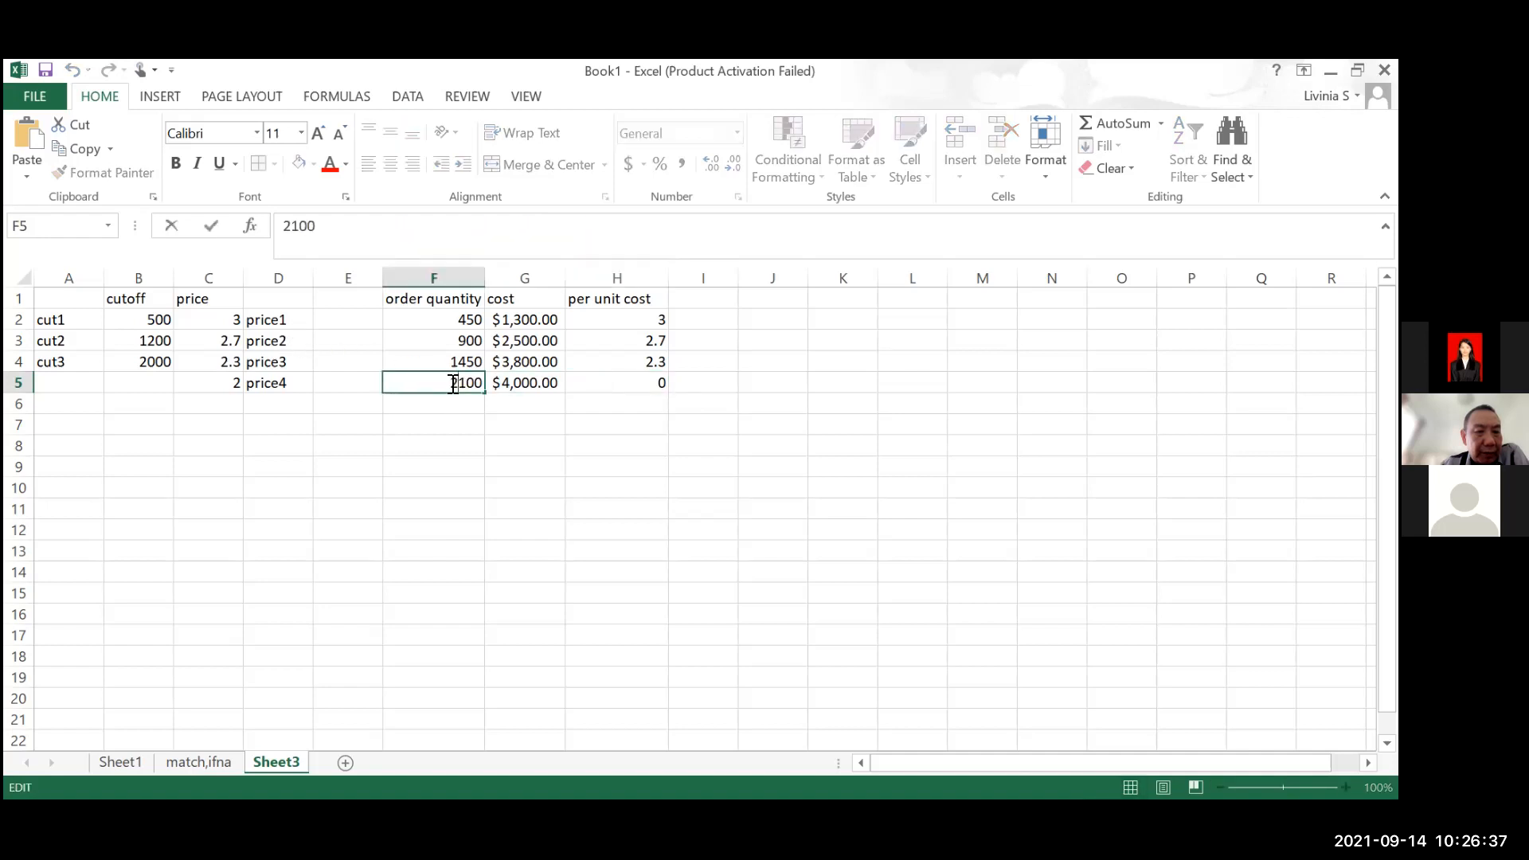
{"action": "double_click", "coordinate": [458, 383]}
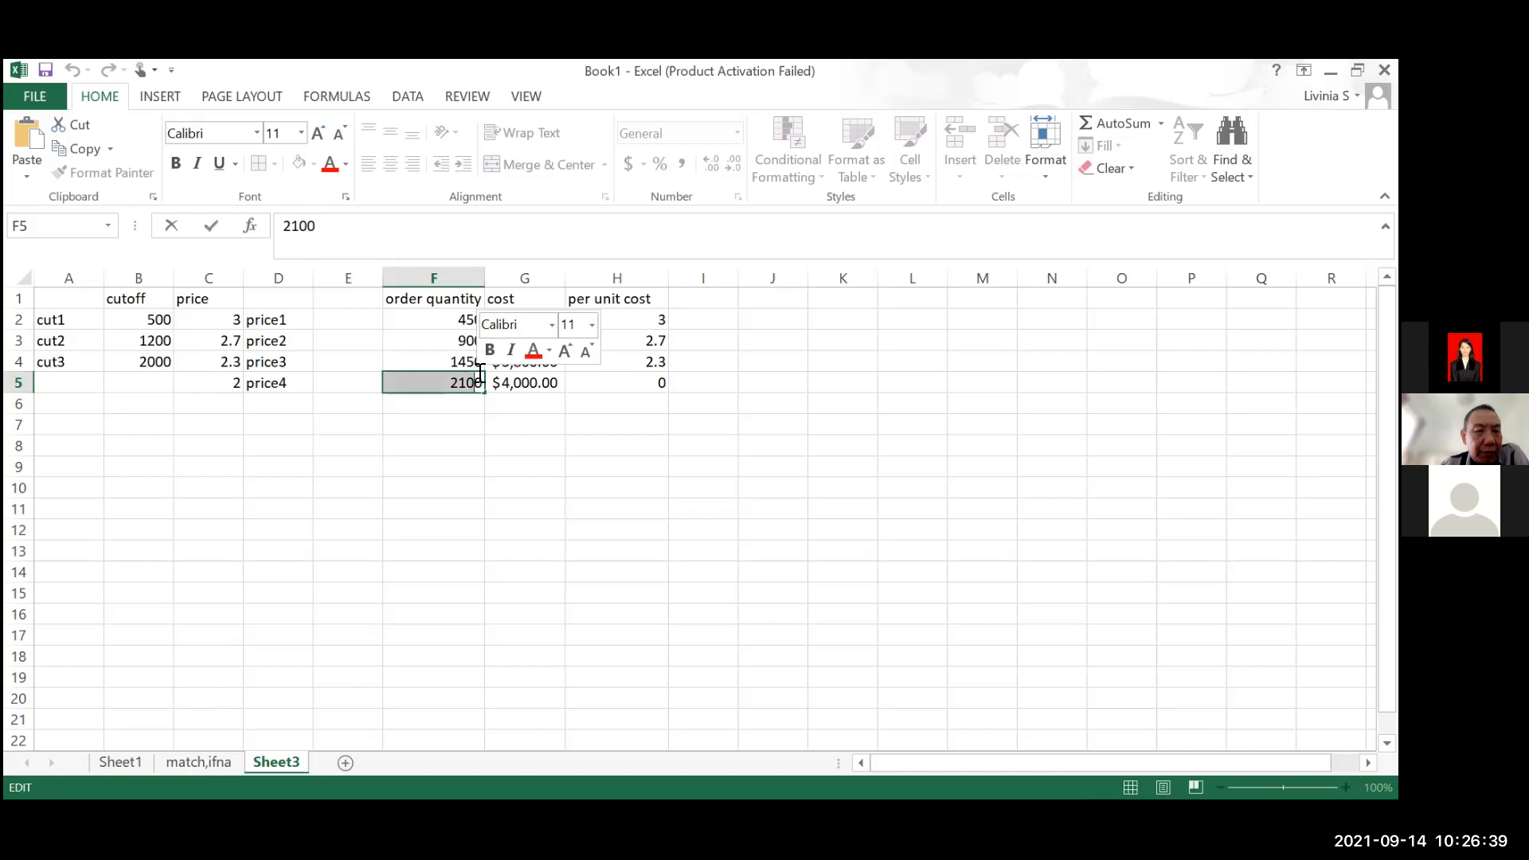
{"action": "type", "text": "500"}
{"action": "key", "text": "Return"}
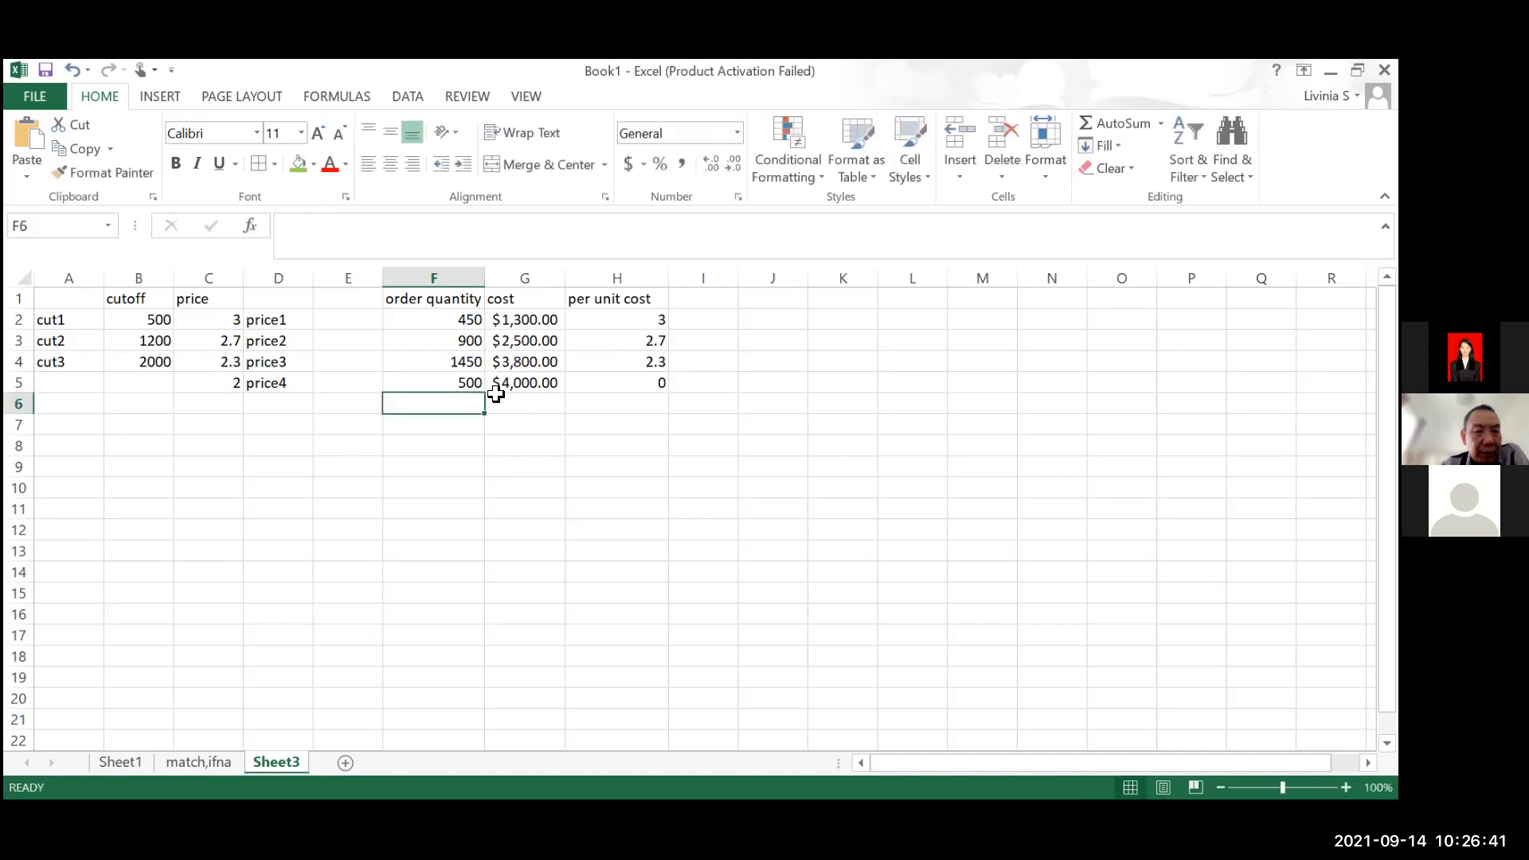
Examine which cutoff and price cells H5's per unit cost formula references
{"action": "left_click", "coordinate": [611, 383]}
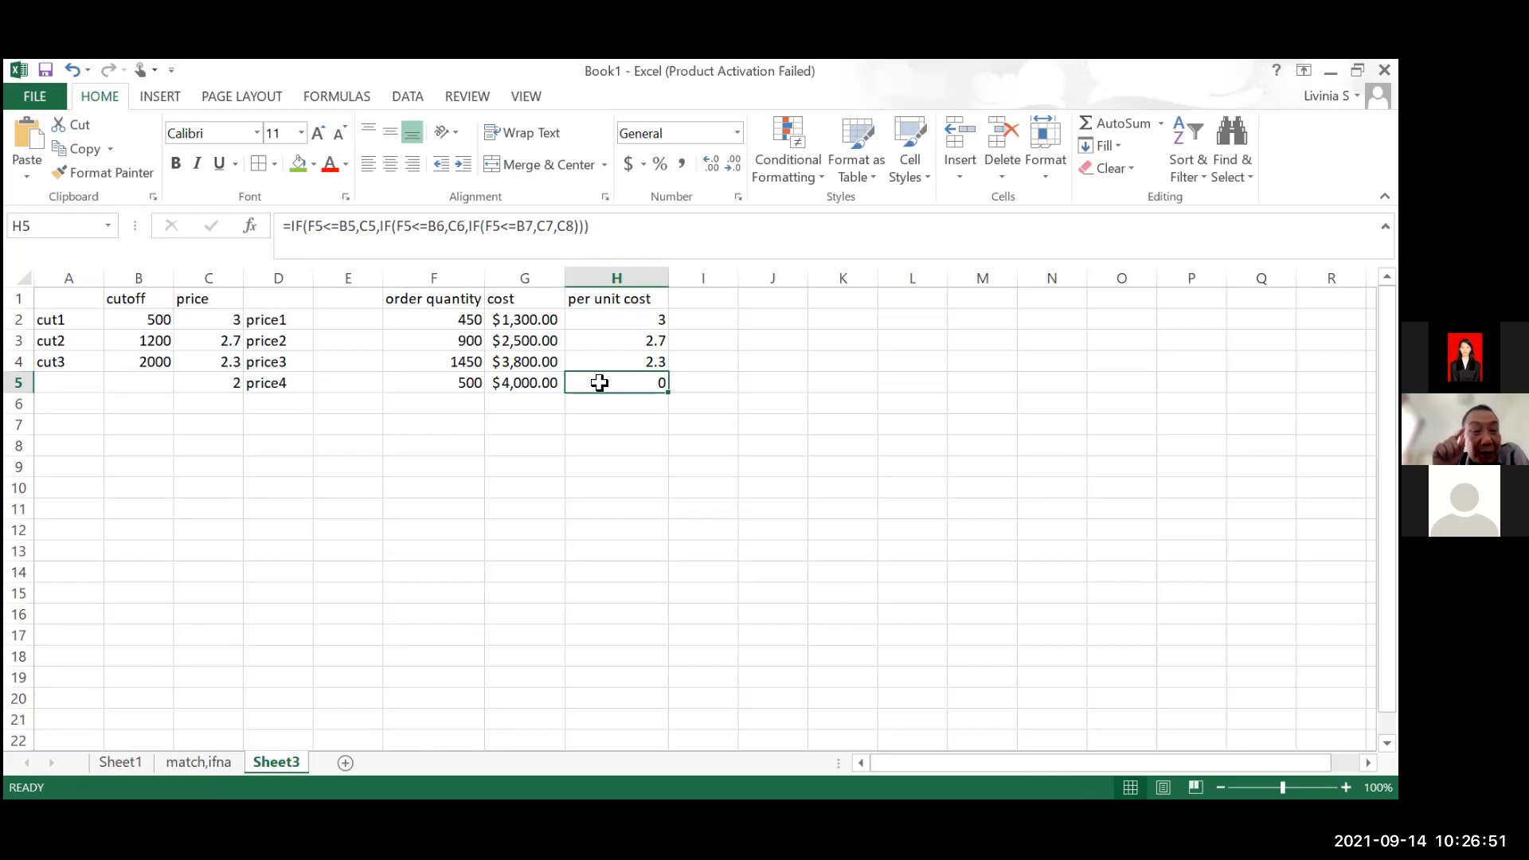
{"action": "key", "text": "F2"}
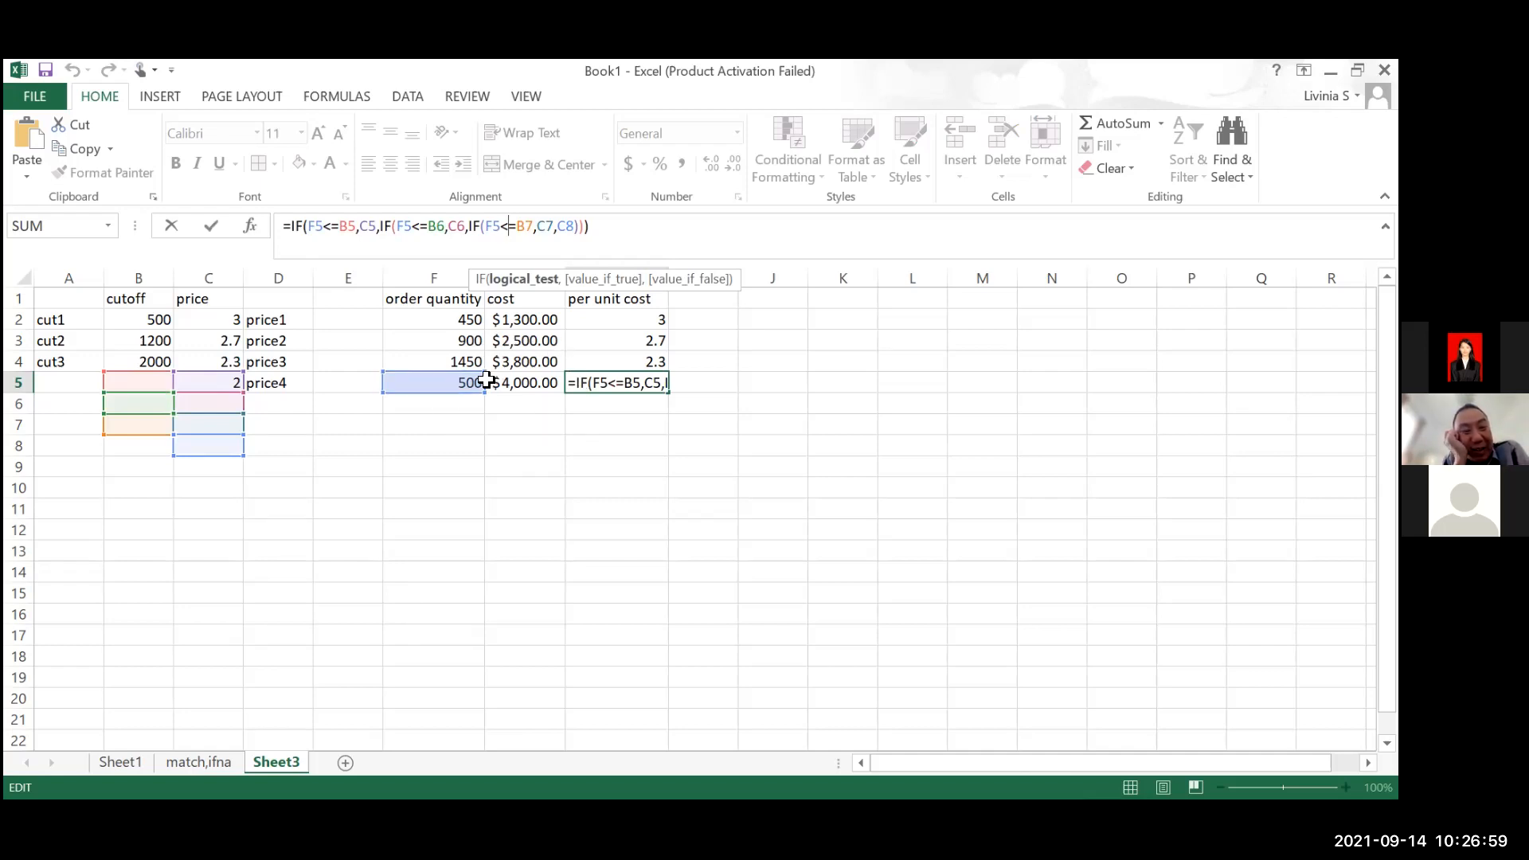
{"action": "key", "text": "Escape"}
Make the B2, C2, B3 and C3 references absolute in H2's nested IF formula, leaving F2 relative
{"action": "left_click", "coordinate": [615, 321]}
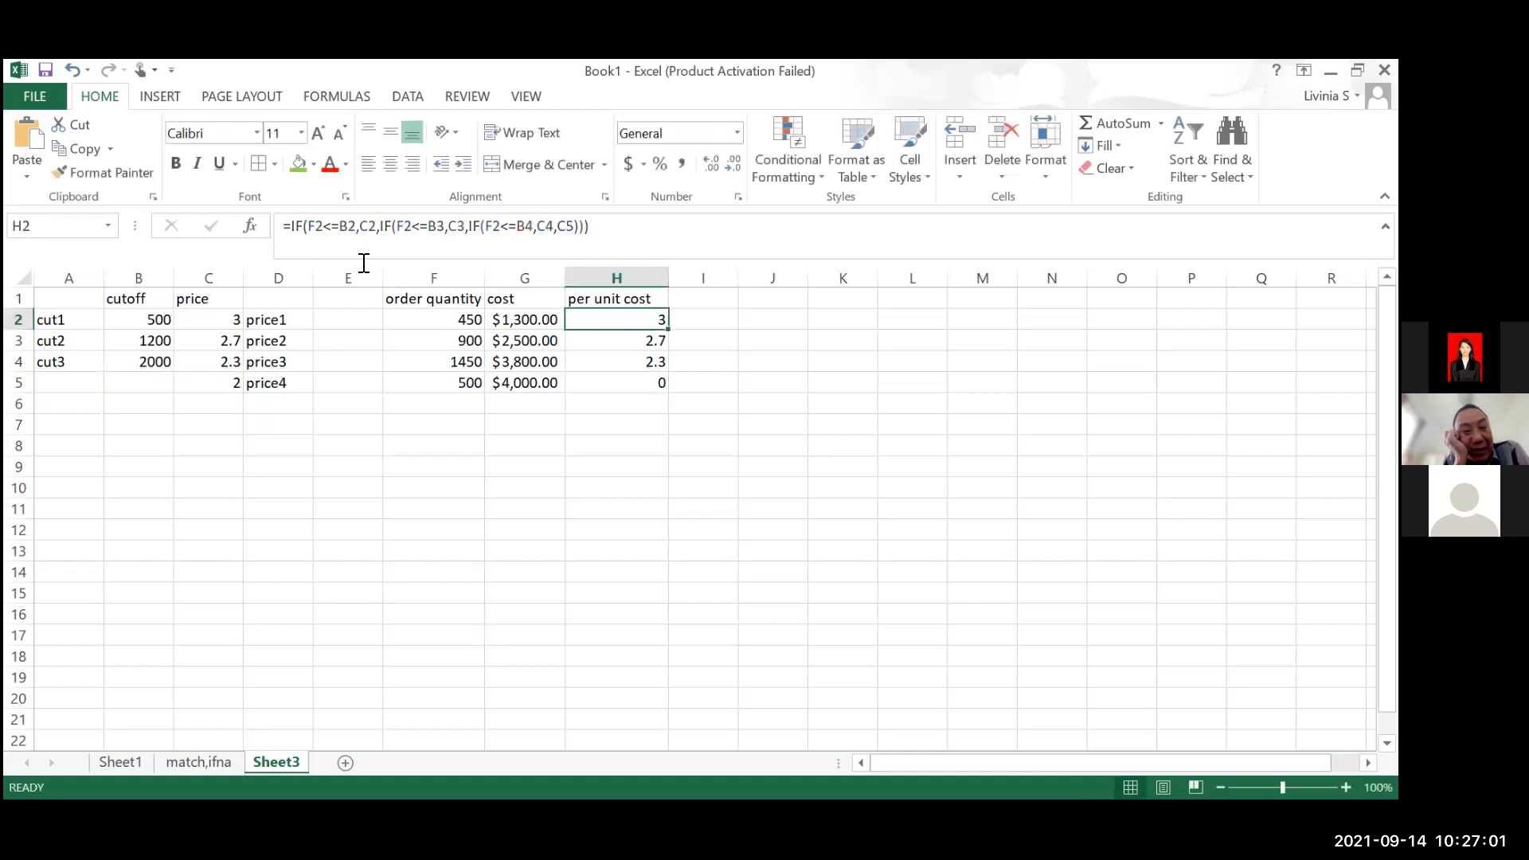
{"action": "left_click", "coordinate": [317, 226]}
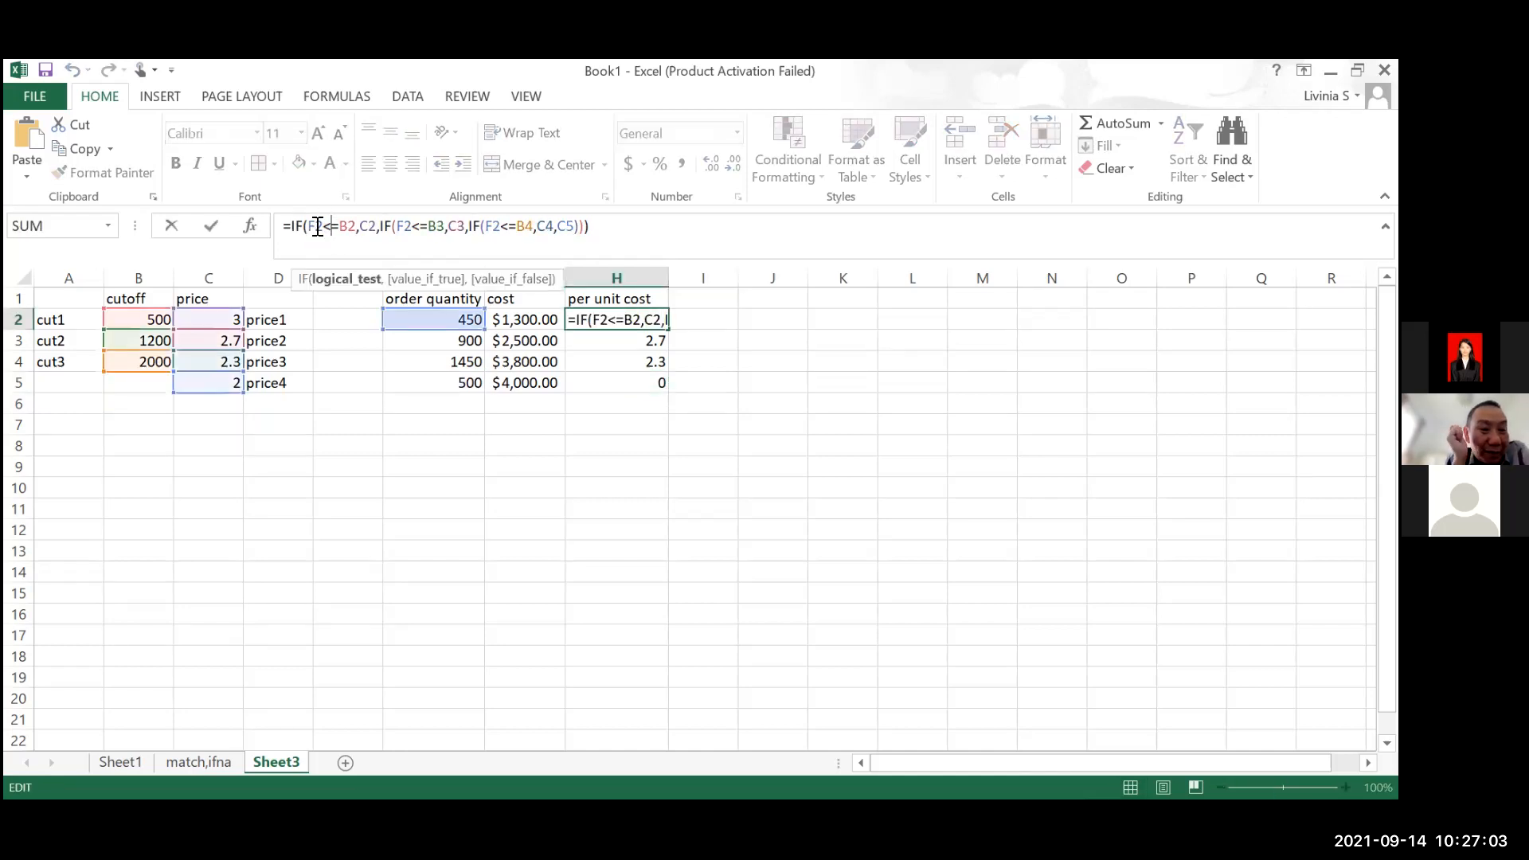
{"action": "key", "text": "F4"}
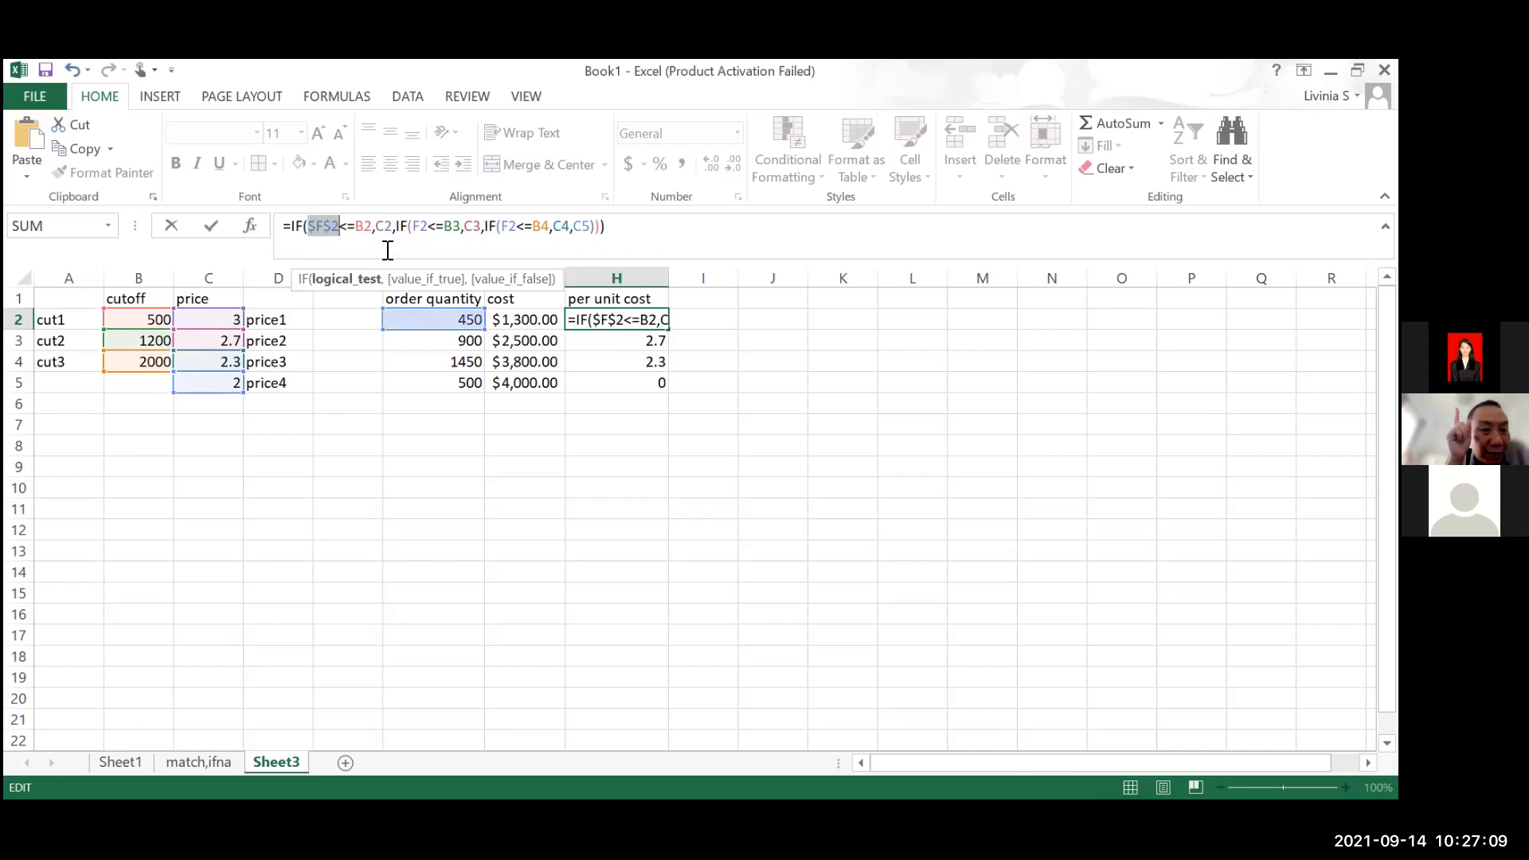
{"action": "key", "text": "ctrl+z"}
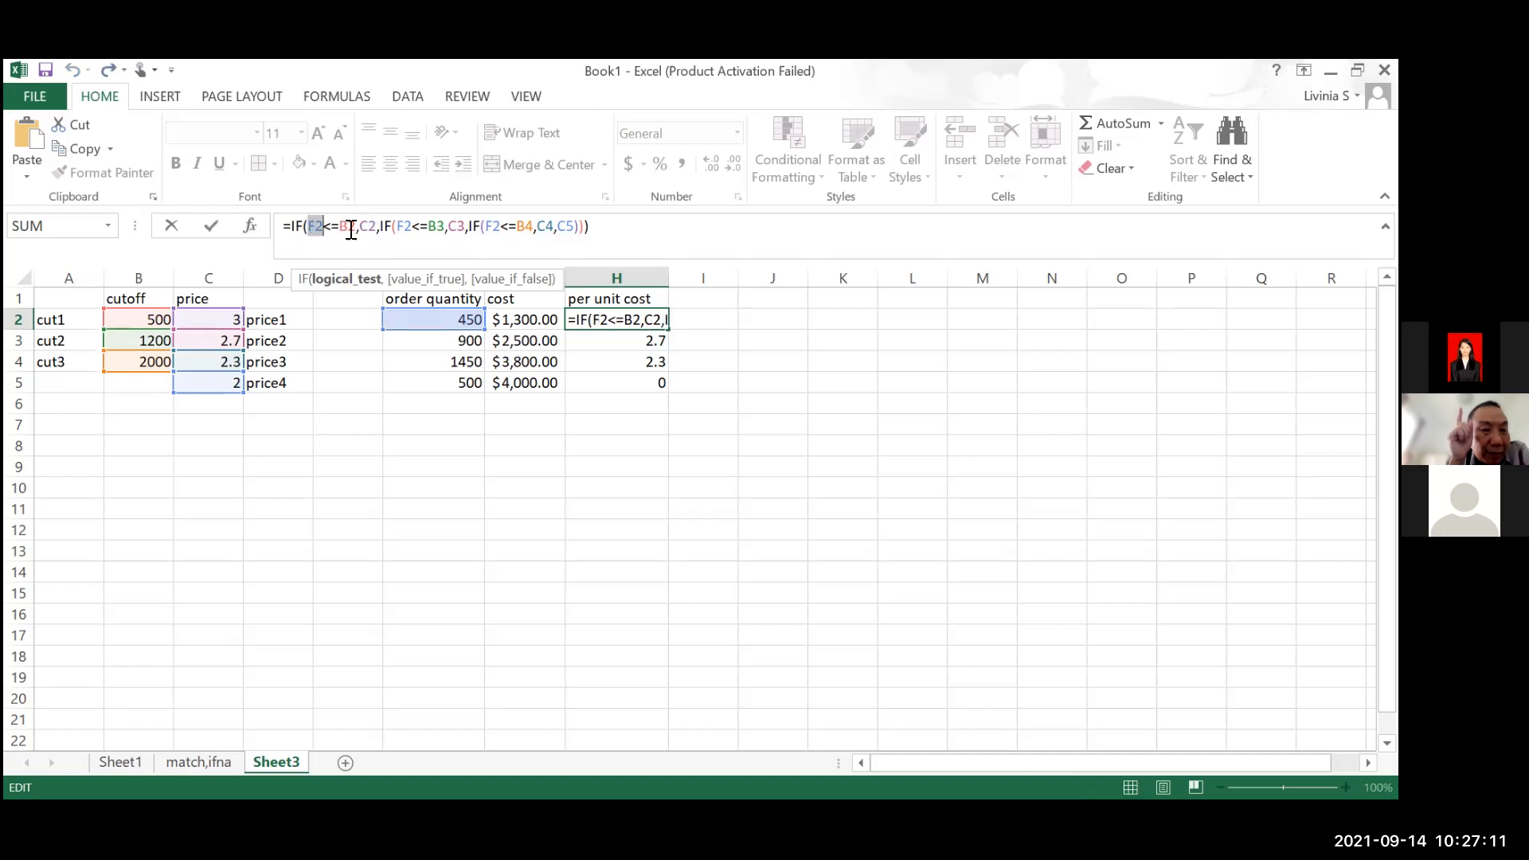
{"action": "left_click", "coordinate": [352, 228]}
{"action": "key", "text": "F4"}
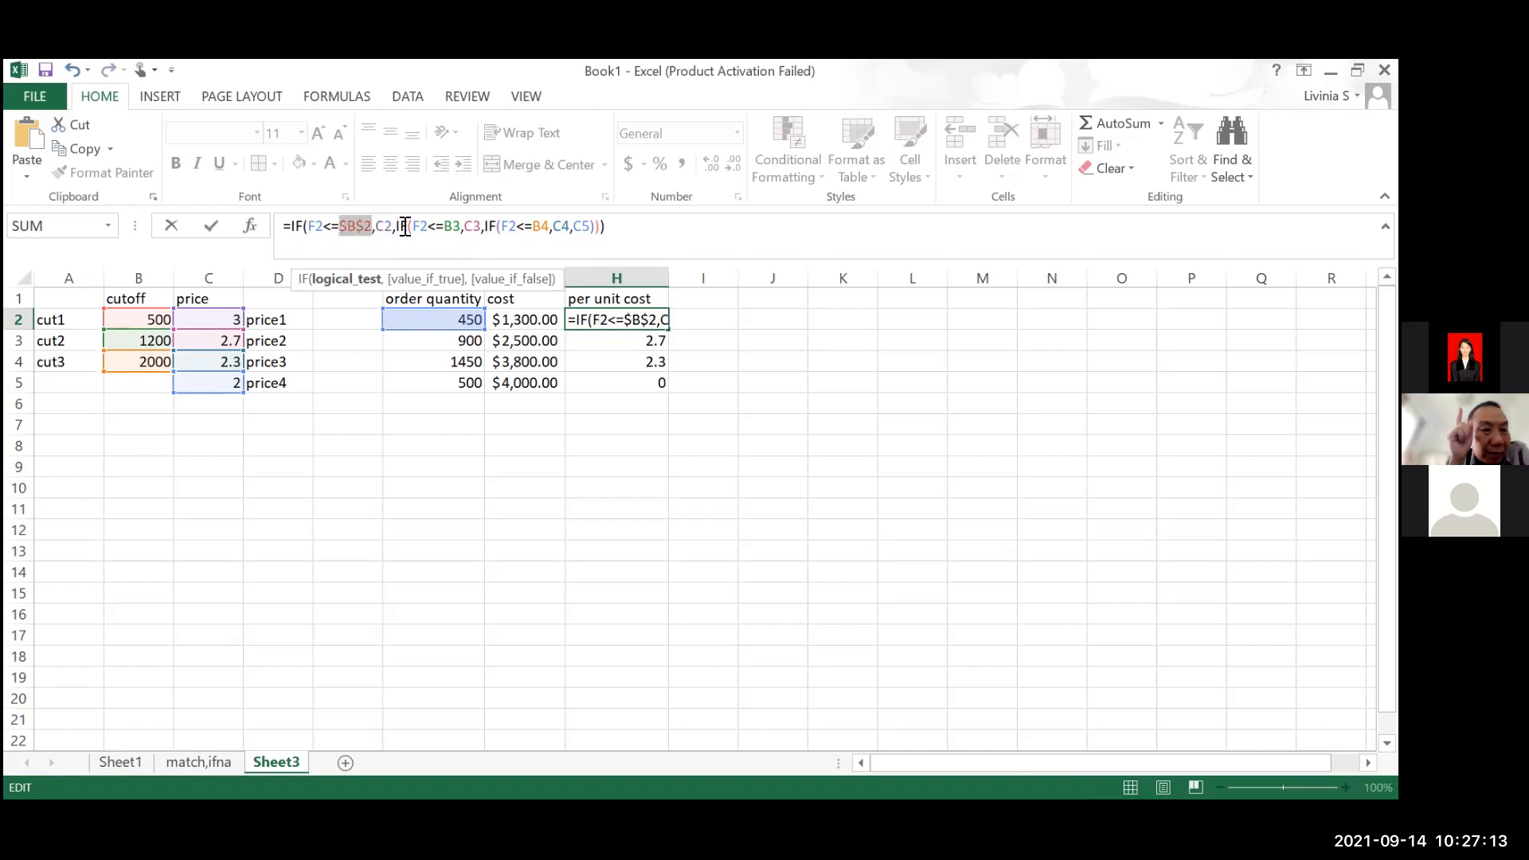
{"action": "left_click", "coordinate": [385, 229]}
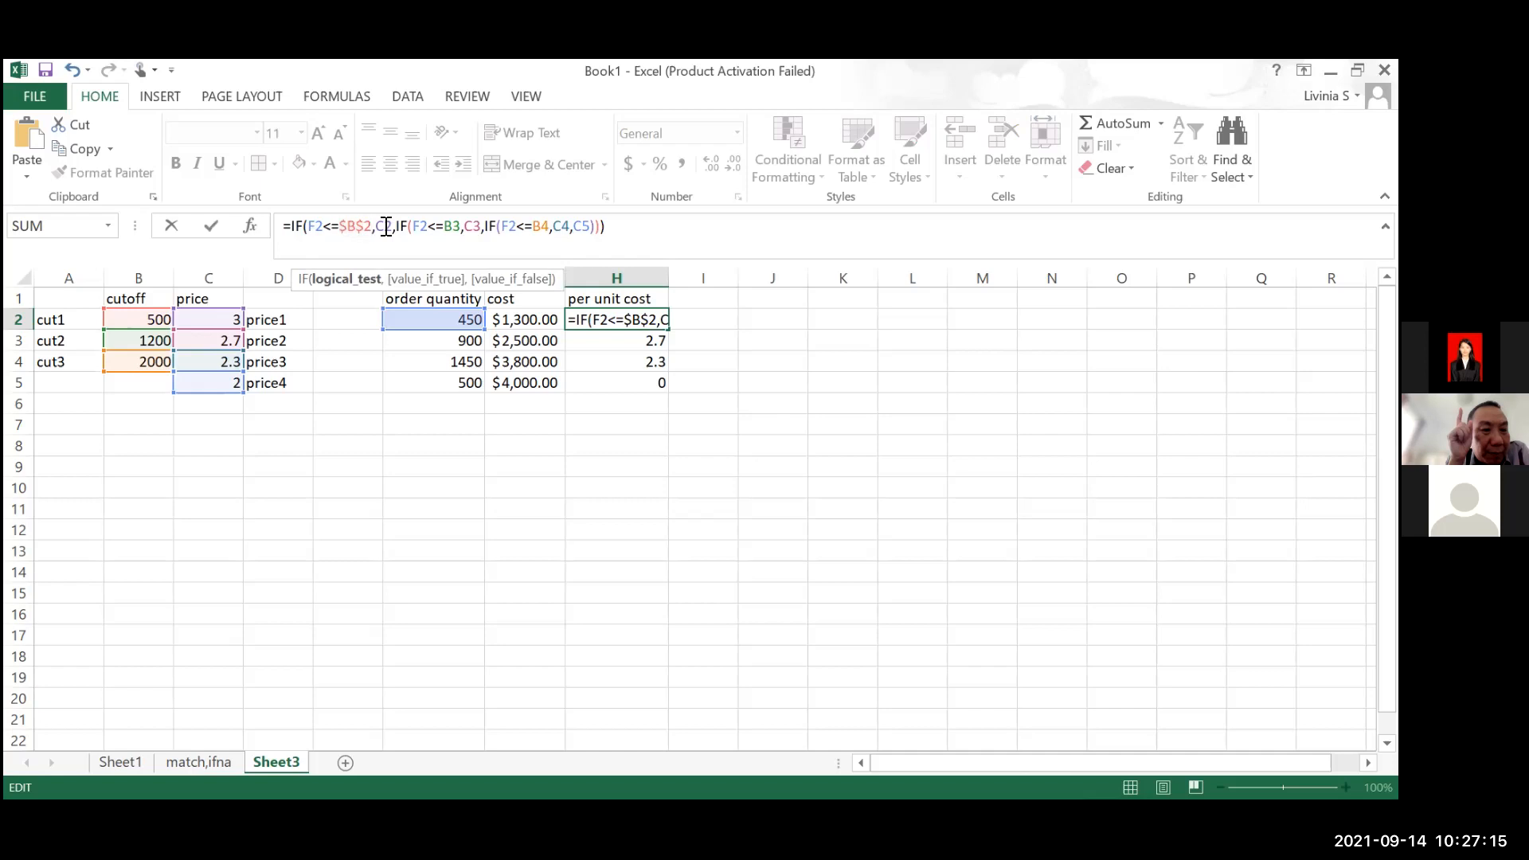
{"action": "key", "text": "F4"}
{"action": "left_click", "coordinate": [470, 226]}
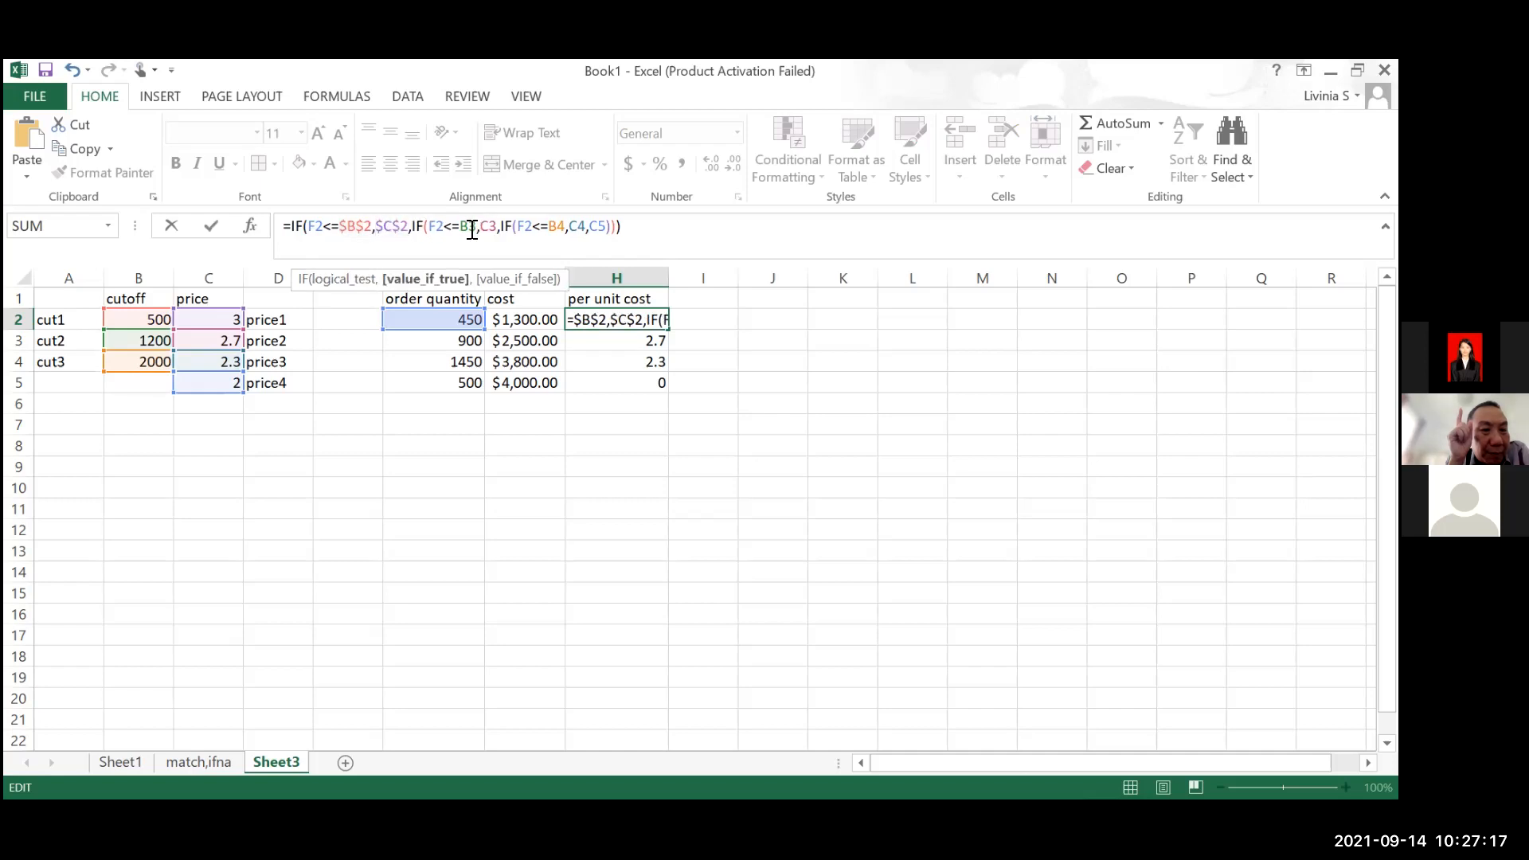
{"action": "key", "text": "F4"}
{"action": "left_click", "coordinate": [508, 229]}
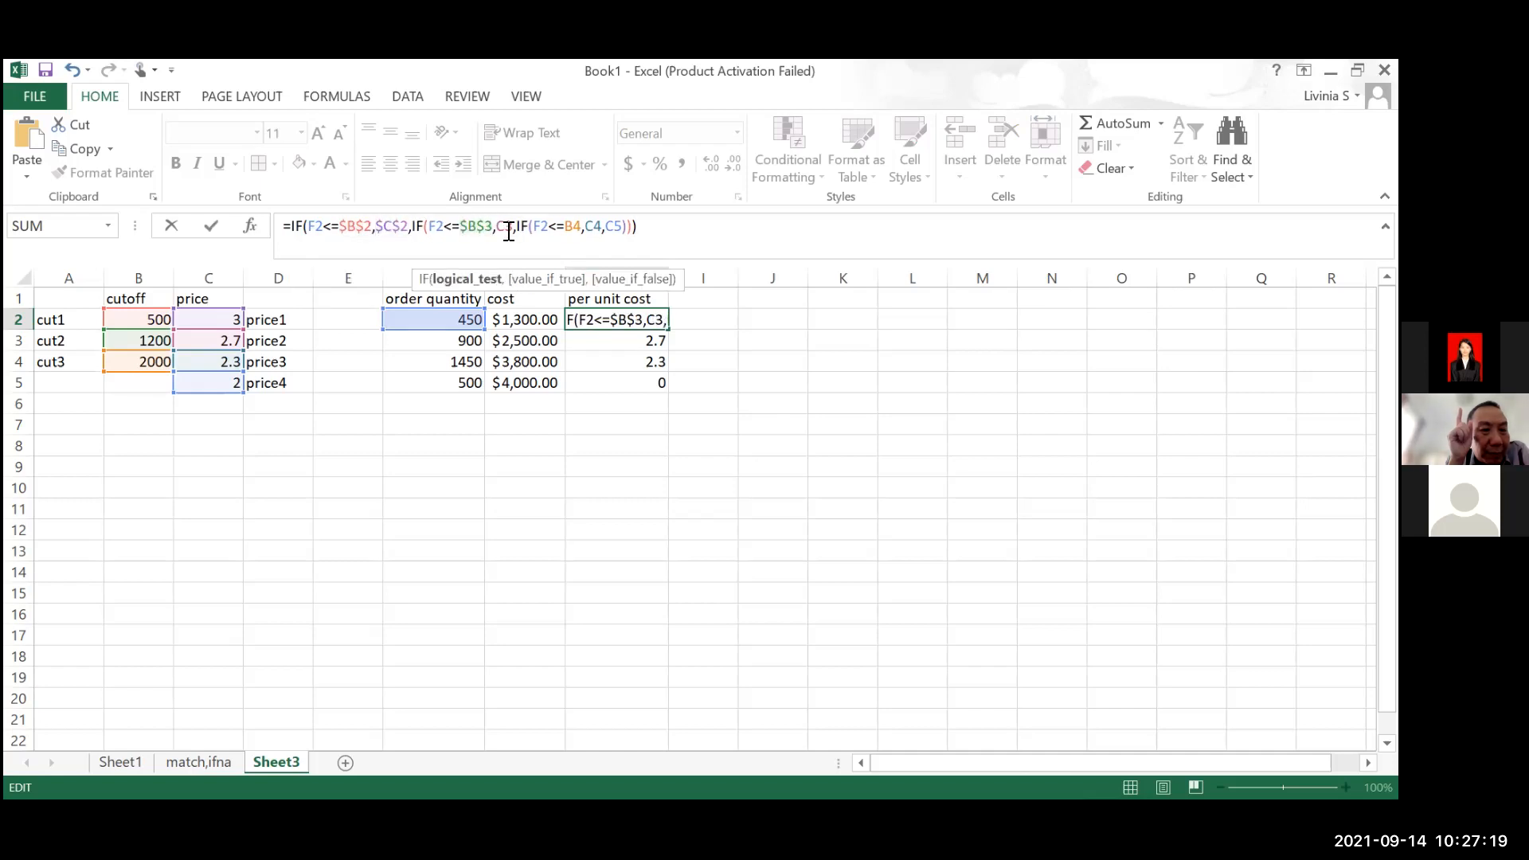
{"action": "key", "text": "F4"}
Make the B4, C4 and C5 references absolute in H2's nested IF formula and enter it
{"action": "left_click", "coordinate": [593, 228]}
{"action": "key", "text": "F4"}
{"action": "left_click", "coordinate": [629, 228]}
{"action": "key", "text": "F4"}
{"action": "left_click", "coordinate": [672, 228]}
{"action": "key", "text": "F4"}
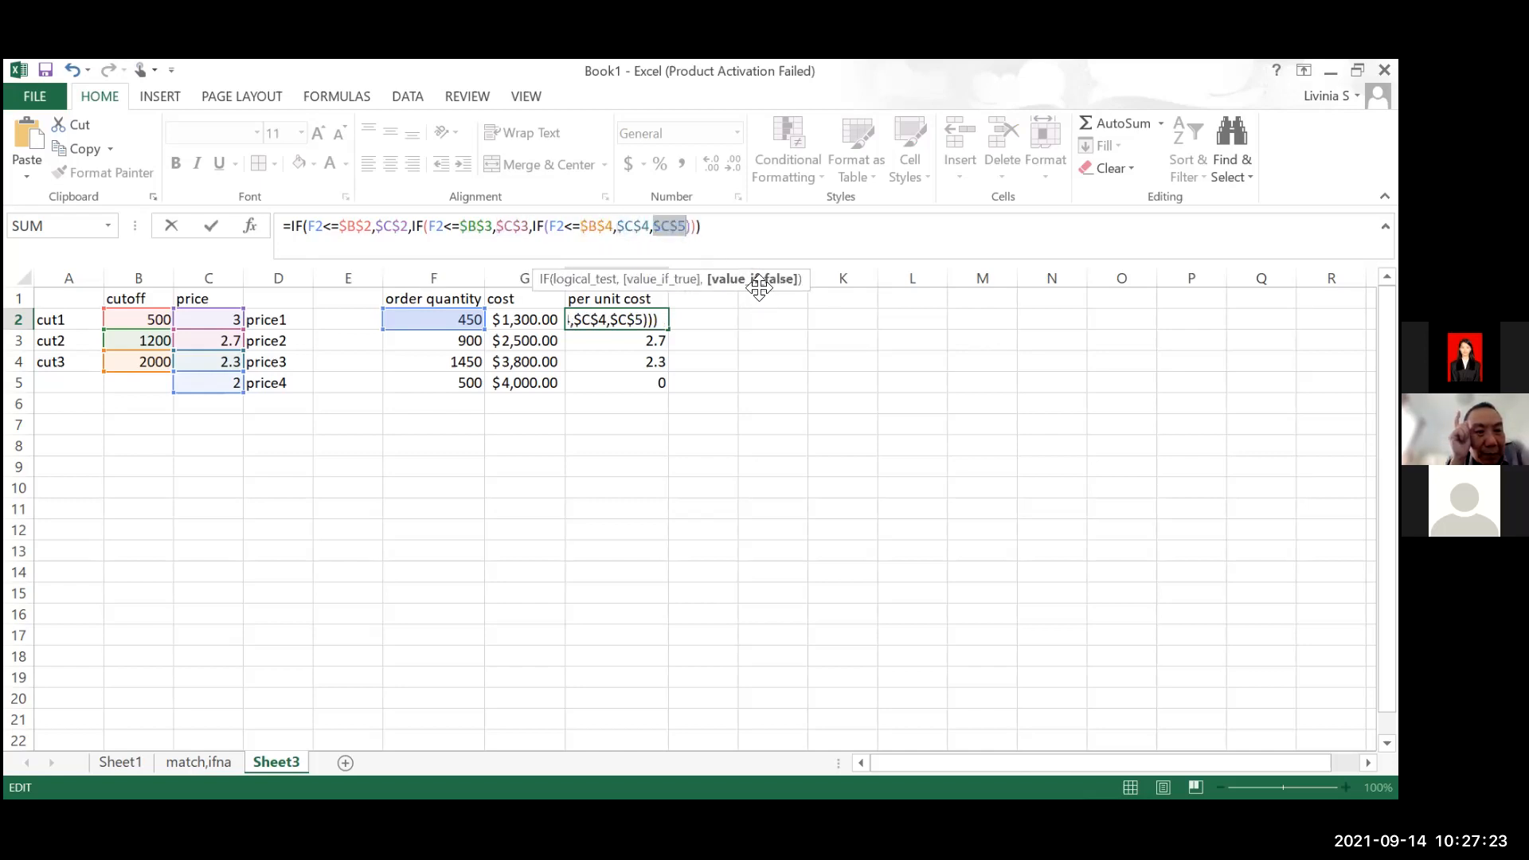
{"action": "key", "text": "Return"}
Fill H2's formula with the absolute cutoff and price references down through H5
{"action": "left_click", "coordinate": [662, 319]}
{"action": "left_click_drag", "start_coordinate": [667, 328], "coordinate": [656, 384]}
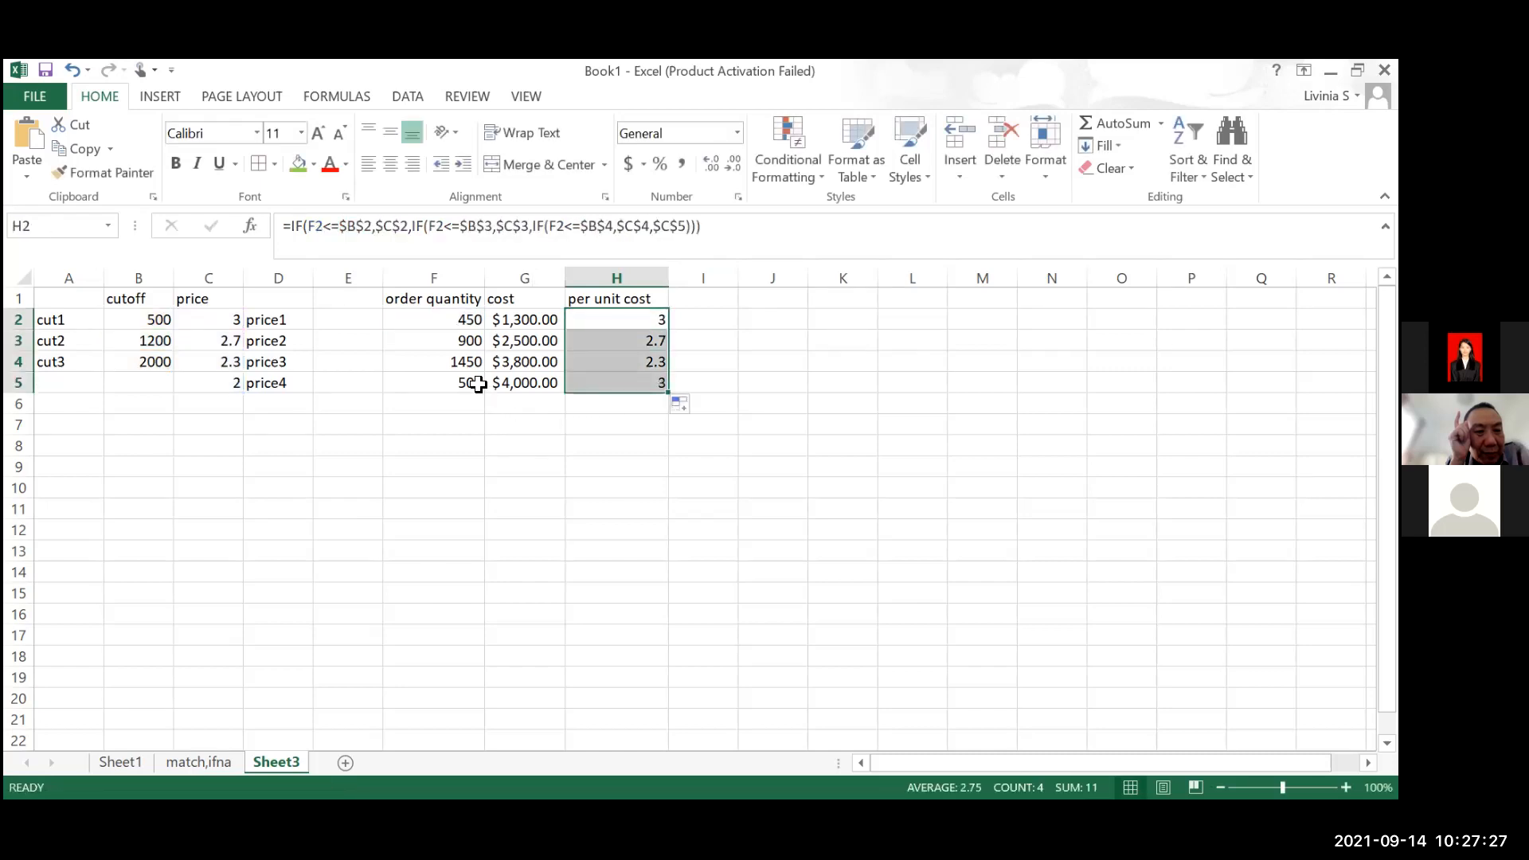
{"action": "left_click", "coordinate": [475, 385]}
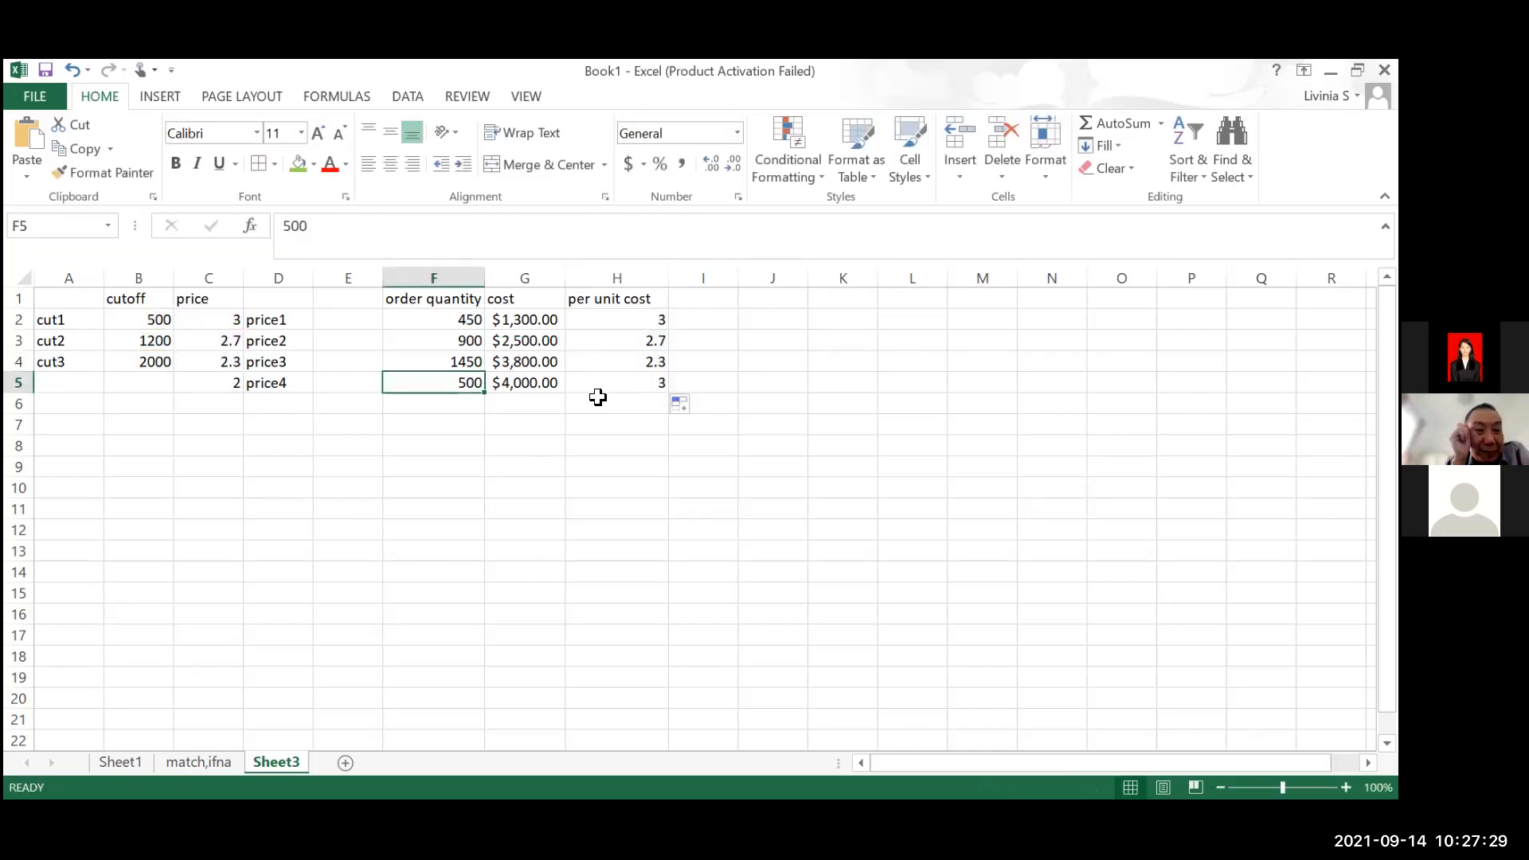
{"action": "left_click", "coordinate": [617, 420]}
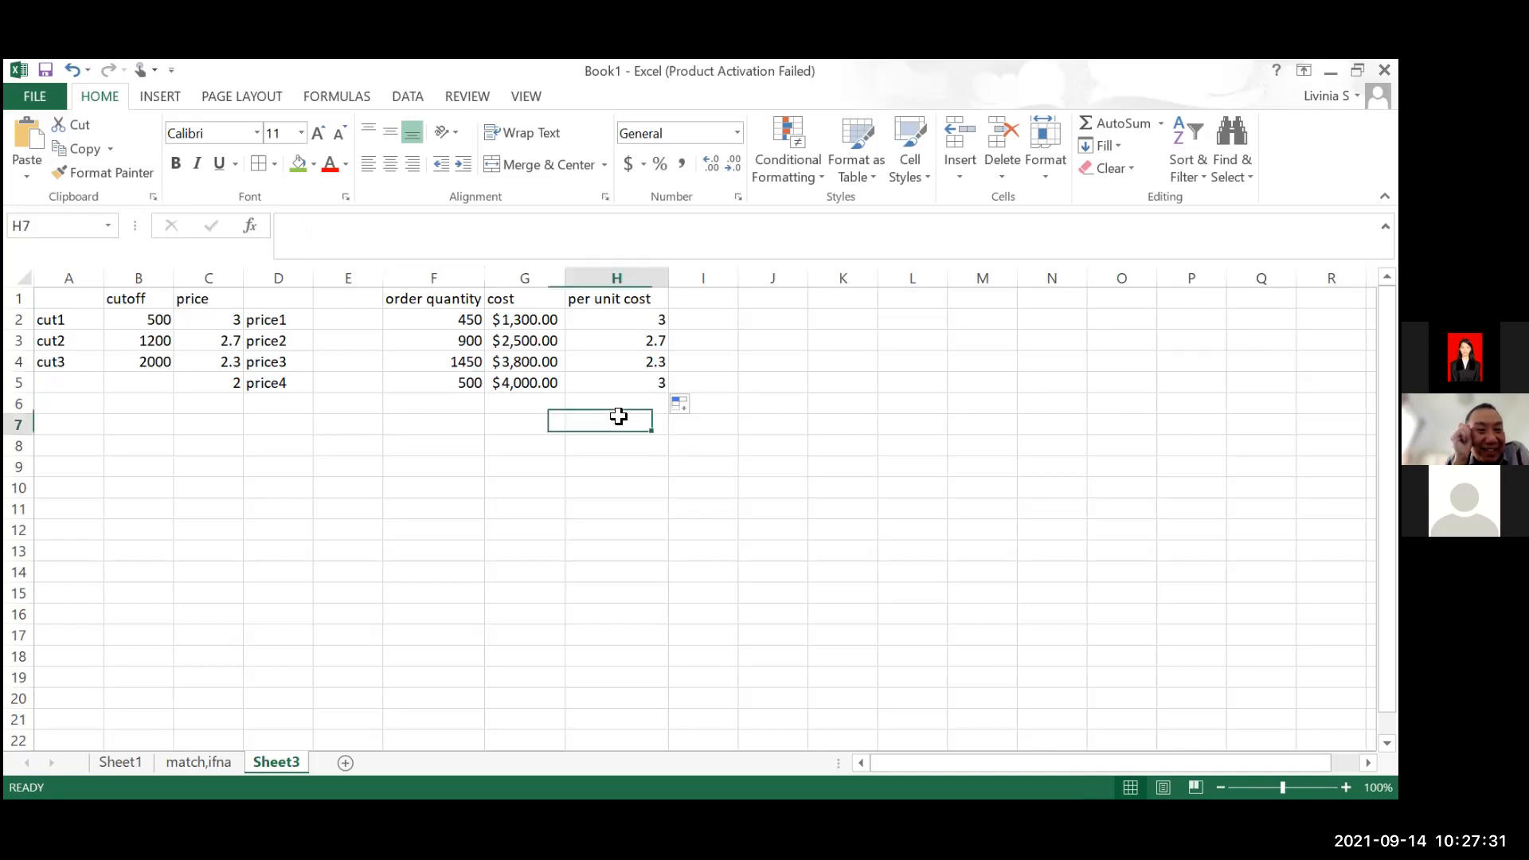
Inspect the absolute references in H5's filled per unit cost formula
{"action": "left_click", "coordinate": [602, 381]}
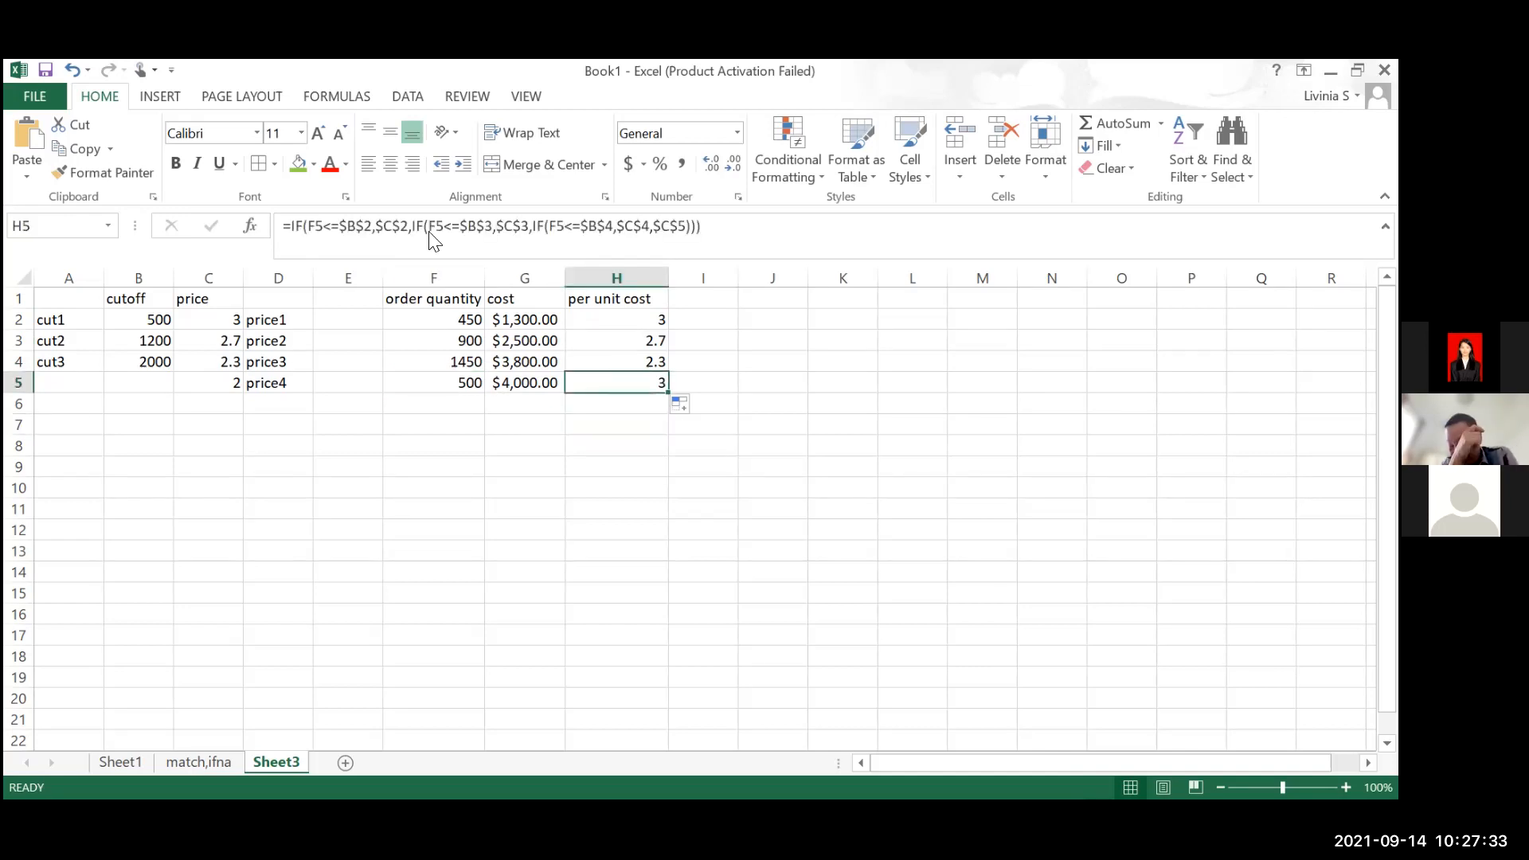
{"action": "left_click", "coordinate": [472, 226]}
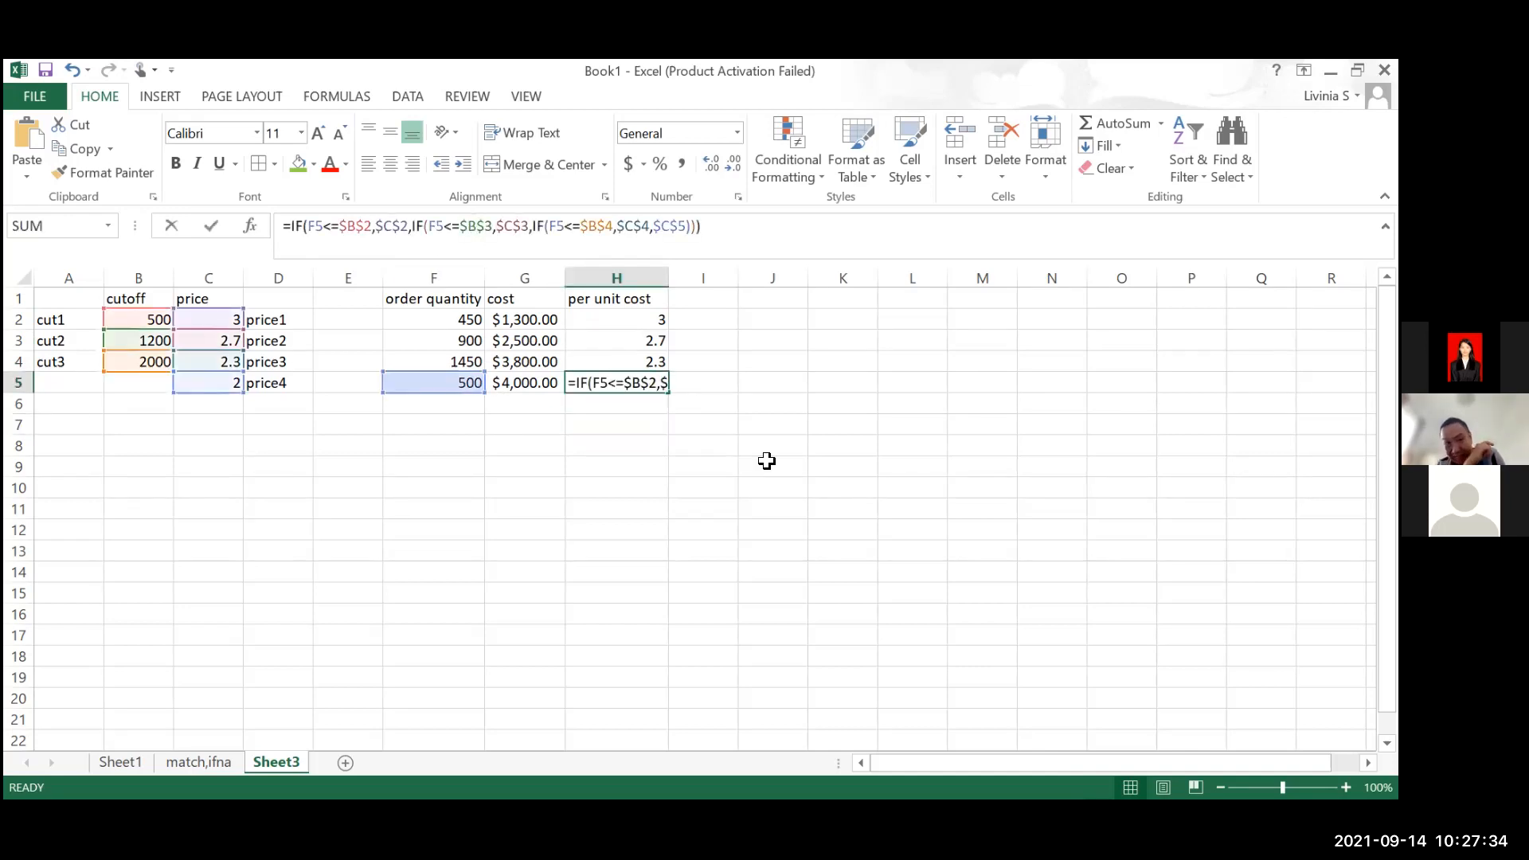
{"action": "left_click", "coordinate": [777, 420]}
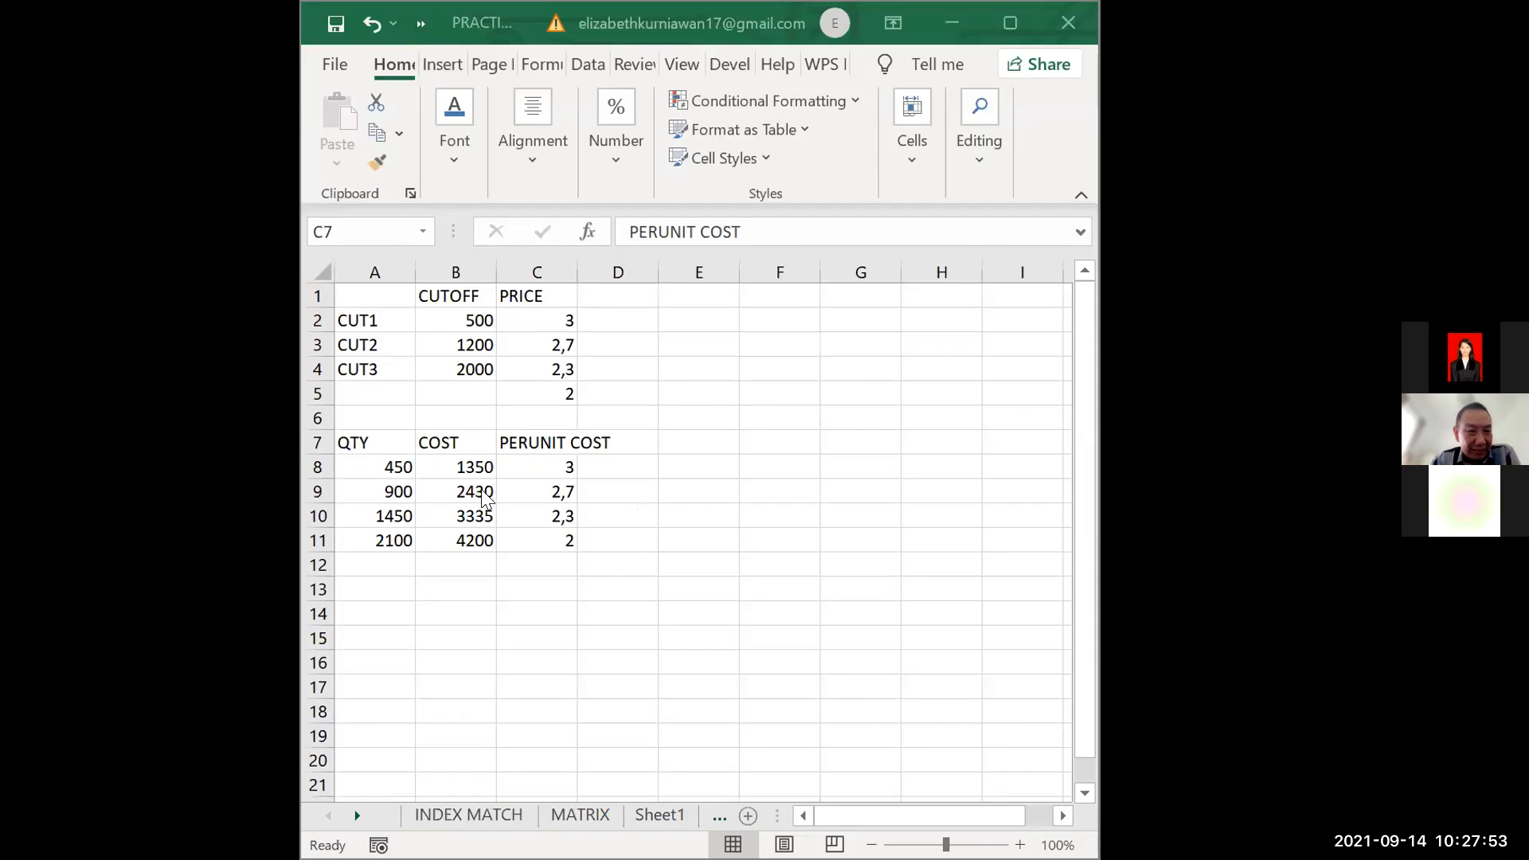
Try 600 as the first order quantity in A8
{"action": "left_click", "coordinate": [393, 468]}
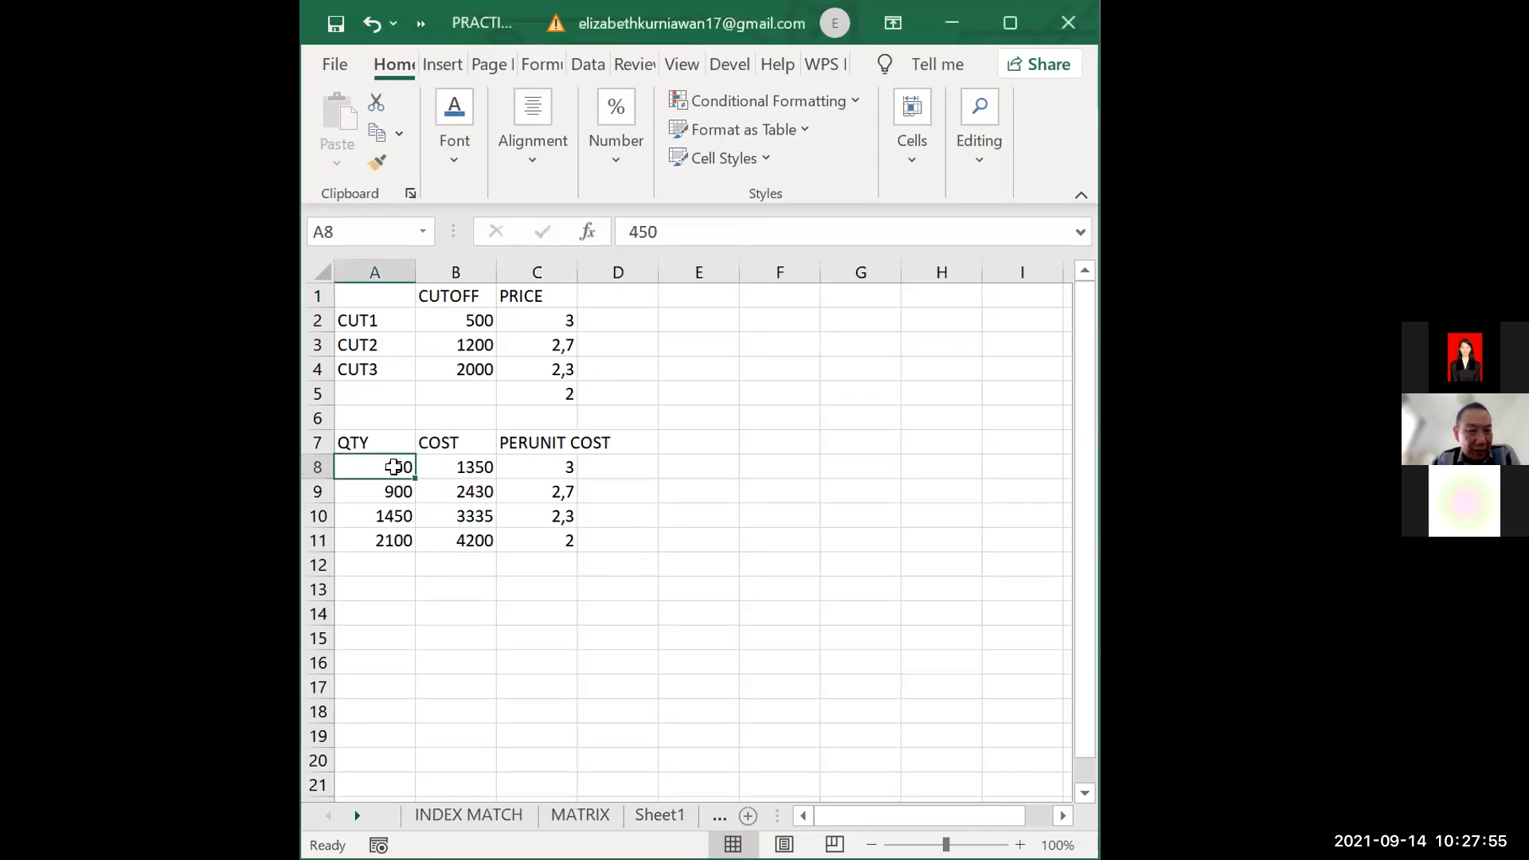
{"action": "type", "text": "600"}
{"action": "key", "text": "Return"}
Set the first order quantity in A8 to 500 to test the CUT1 boundary
{"action": "left_click", "coordinate": [393, 467]}
{"action": "type", "text": "200"}
{"action": "key", "text": "BackSpace"}
{"action": "key", "text": "BackSpace"}
{"action": "key", "text": "BackSpace"}
{"action": "type", "text": "500"}
{"action": "key", "text": "Return"}
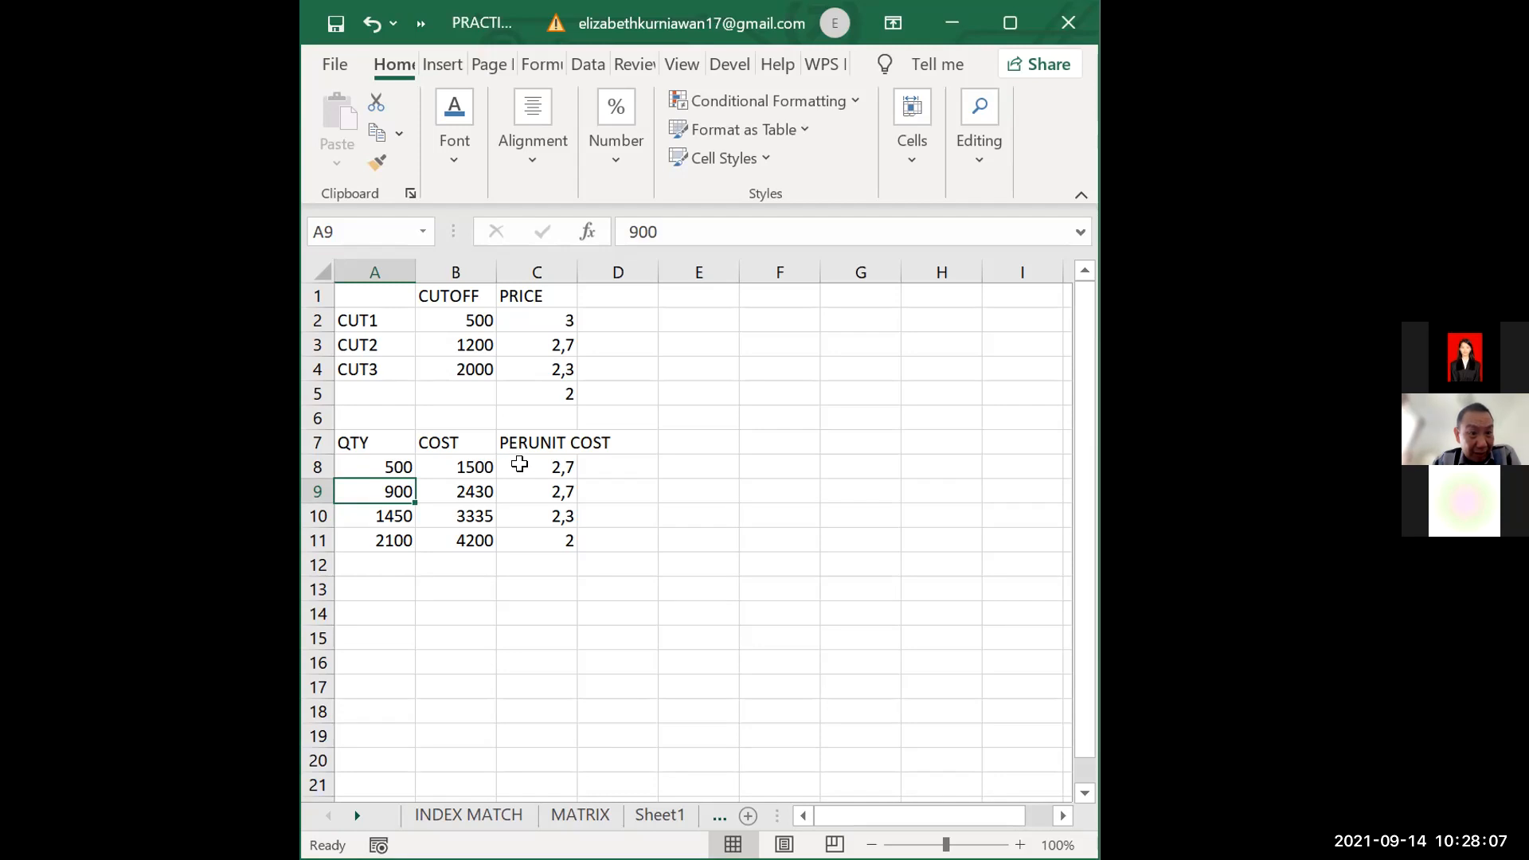
Change the comparisons with B2, B3 and B4 in C8's nested IF formula to less than or equal (<=)
{"action": "left_click", "coordinate": [520, 465]}
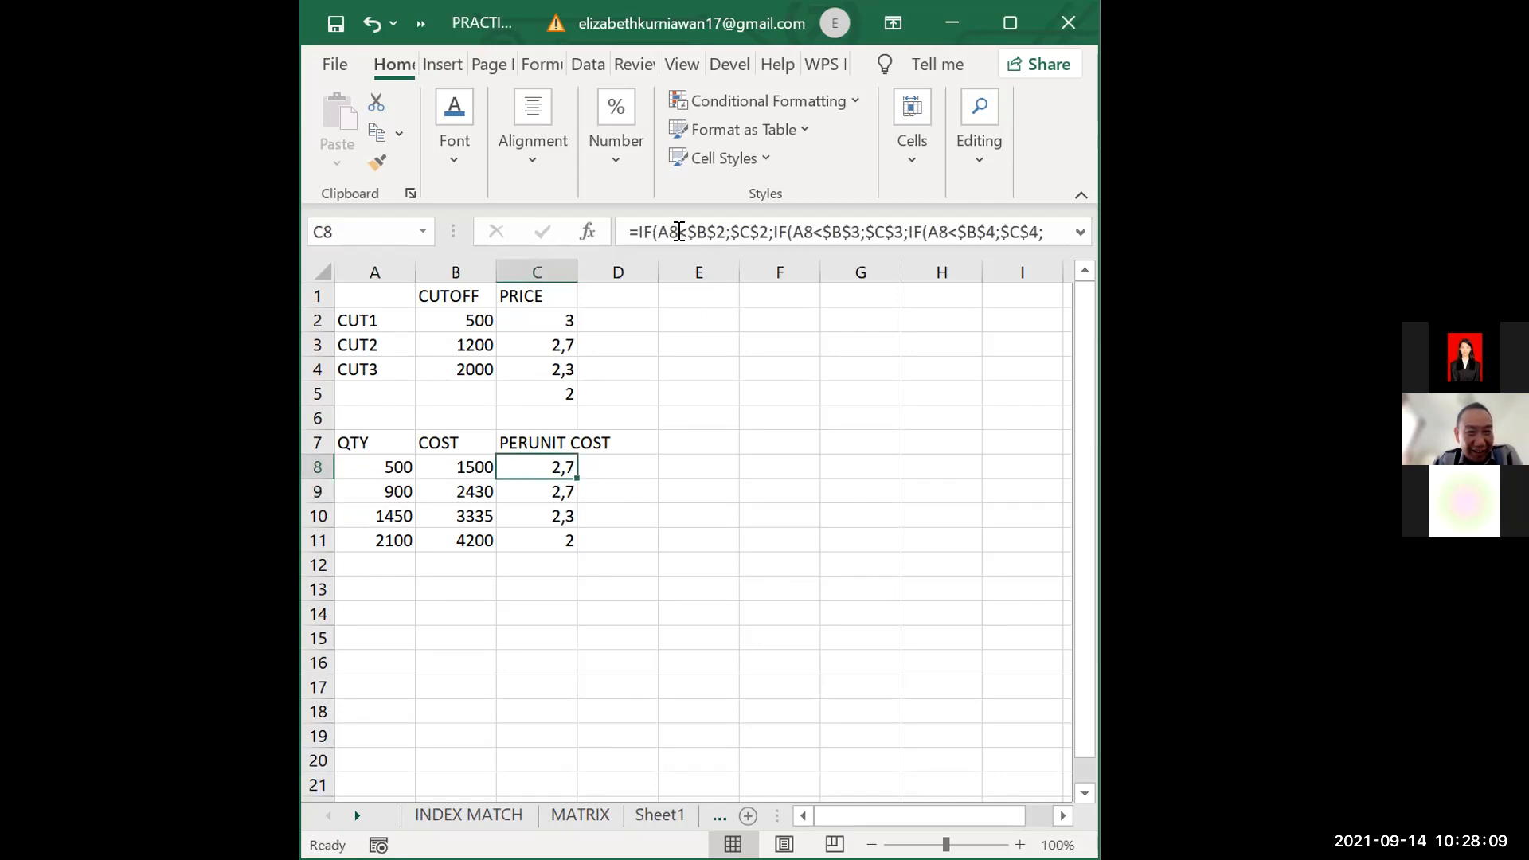
{"action": "left_click", "coordinate": [689, 231]}
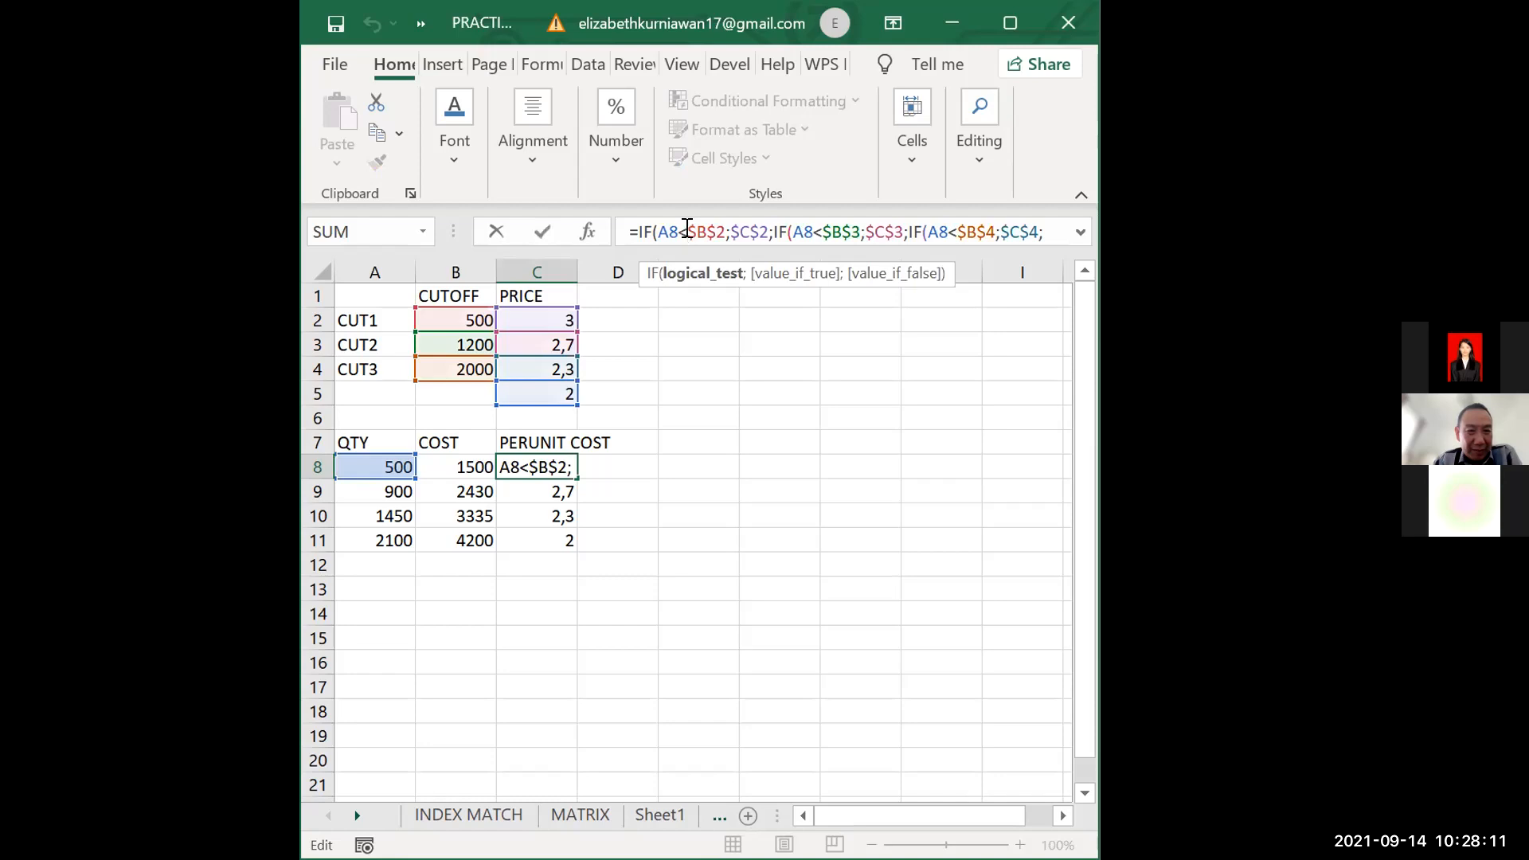
{"action": "type", "text": "="}
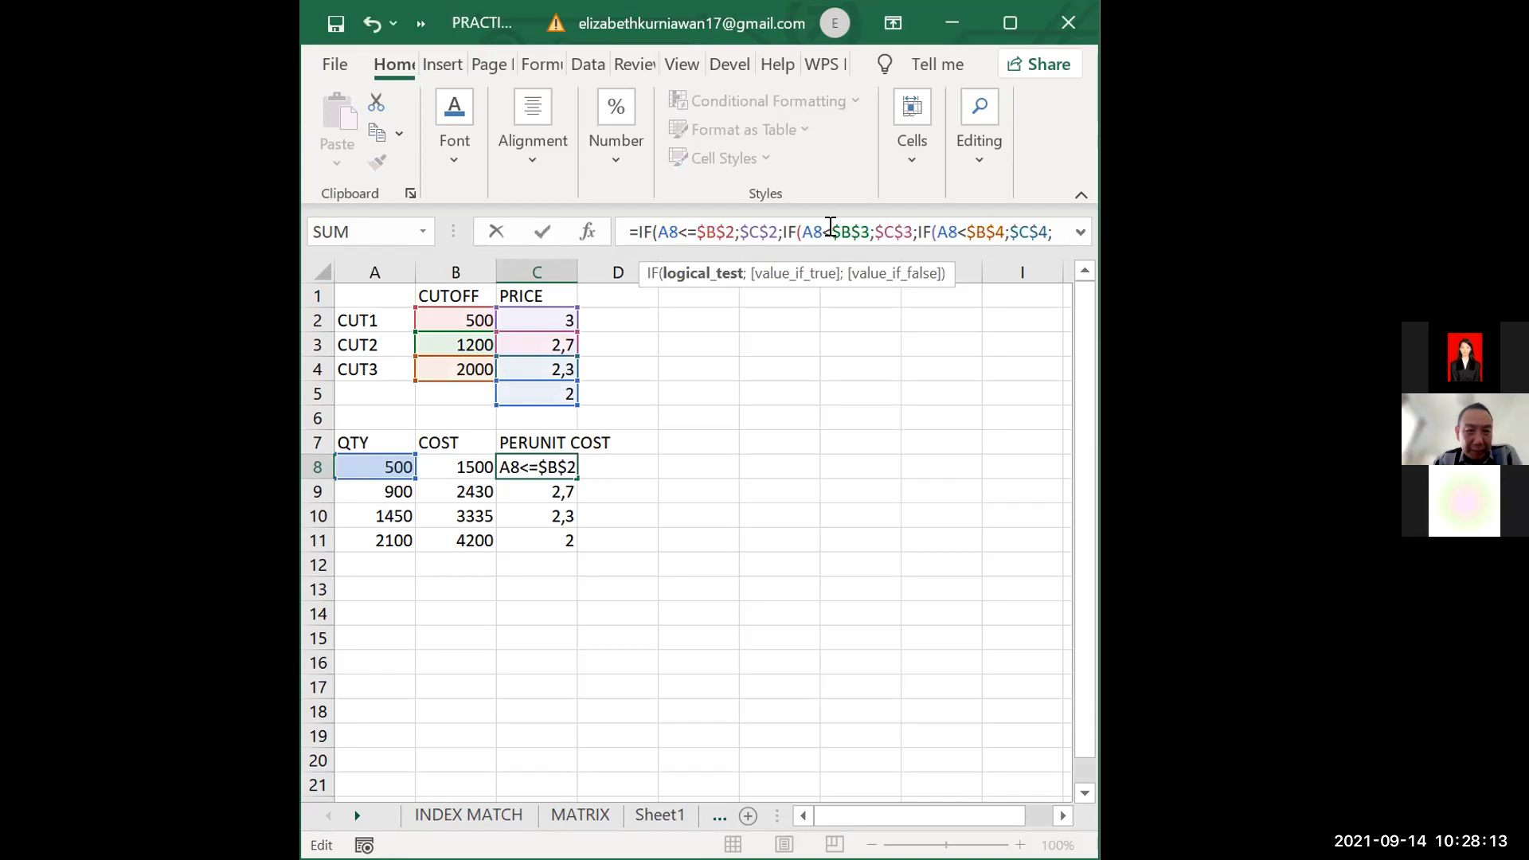
{"action": "left_click", "coordinate": [830, 228]}
{"action": "type", "text": "="}
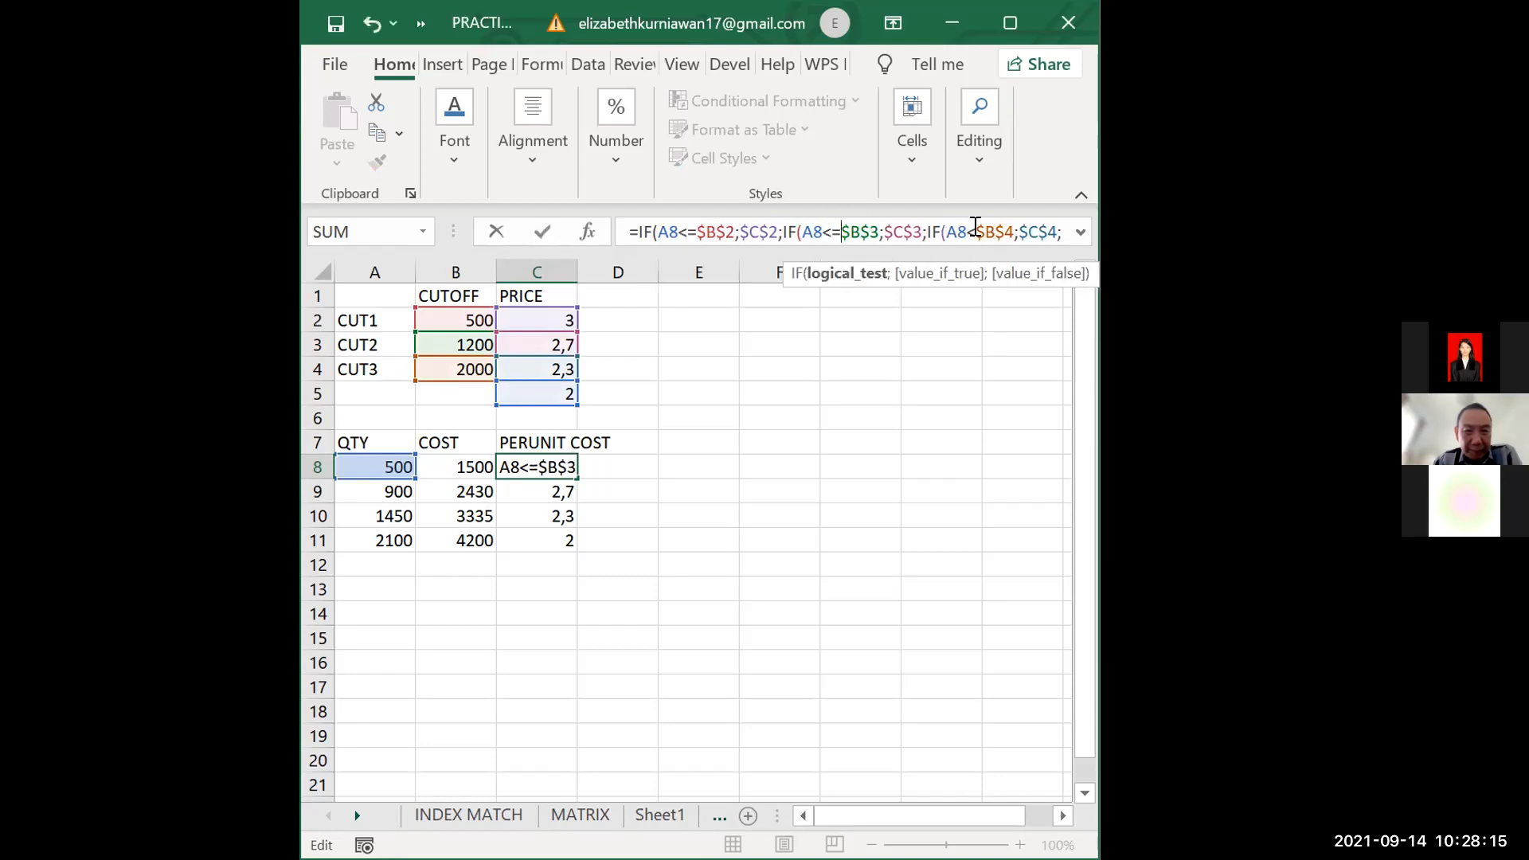
{"action": "left_click", "coordinate": [976, 228]}
{"action": "type", "text": "="}
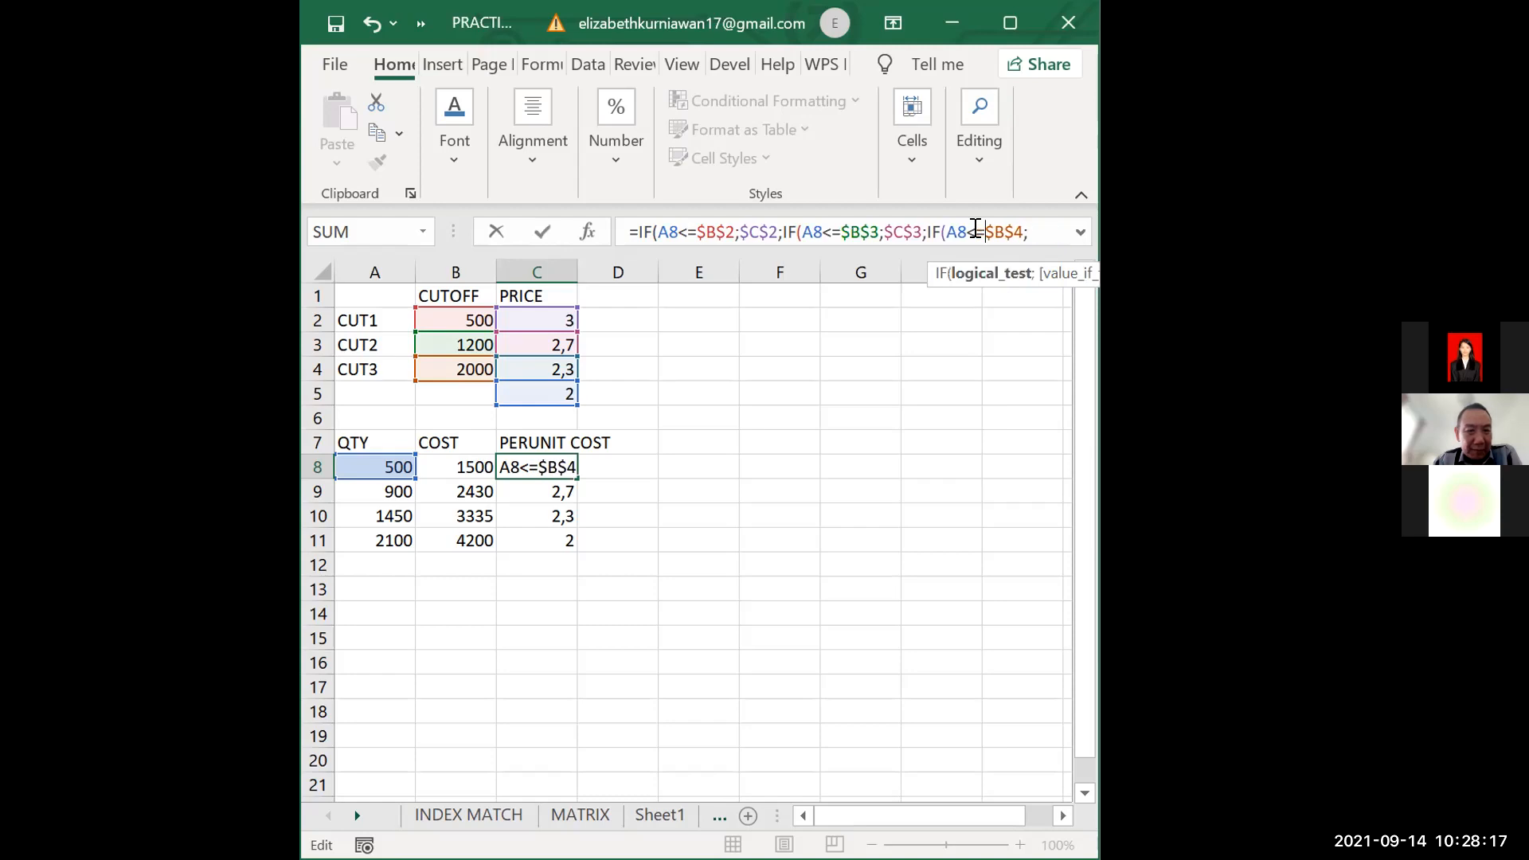
{"action": "key", "text": "Return"}
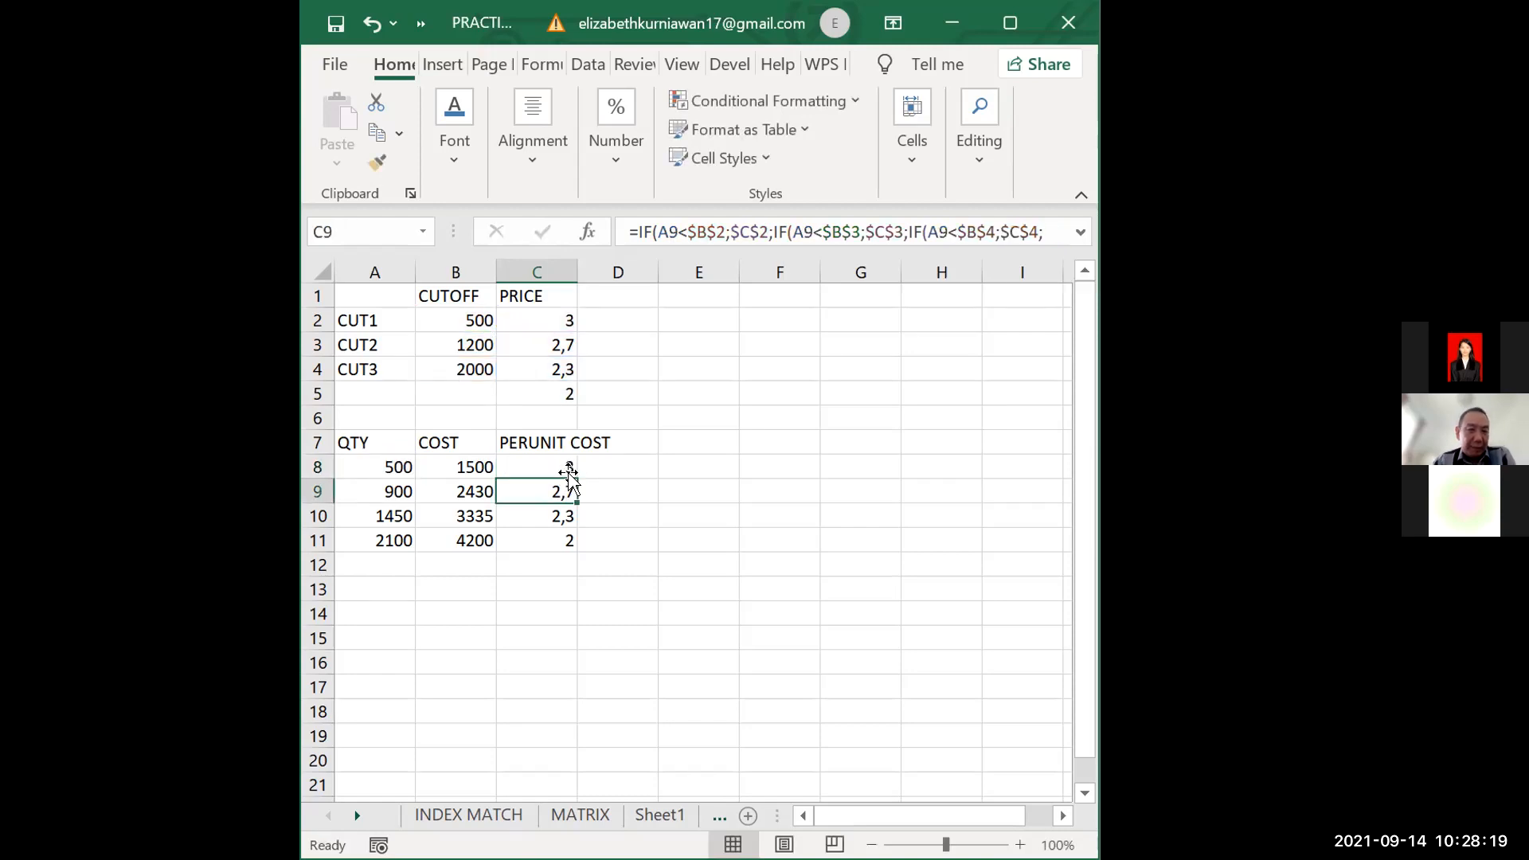
Fill C8's per unit cost formula with the <= comparisons down through C11
{"action": "left_click", "coordinate": [569, 469]}
{"action": "left_click", "coordinate": [574, 478]}
{"action": "left_click_drag", "start_coordinate": [572, 476], "coordinate": [571, 543]}
{"action": "left_click", "coordinate": [654, 501]}
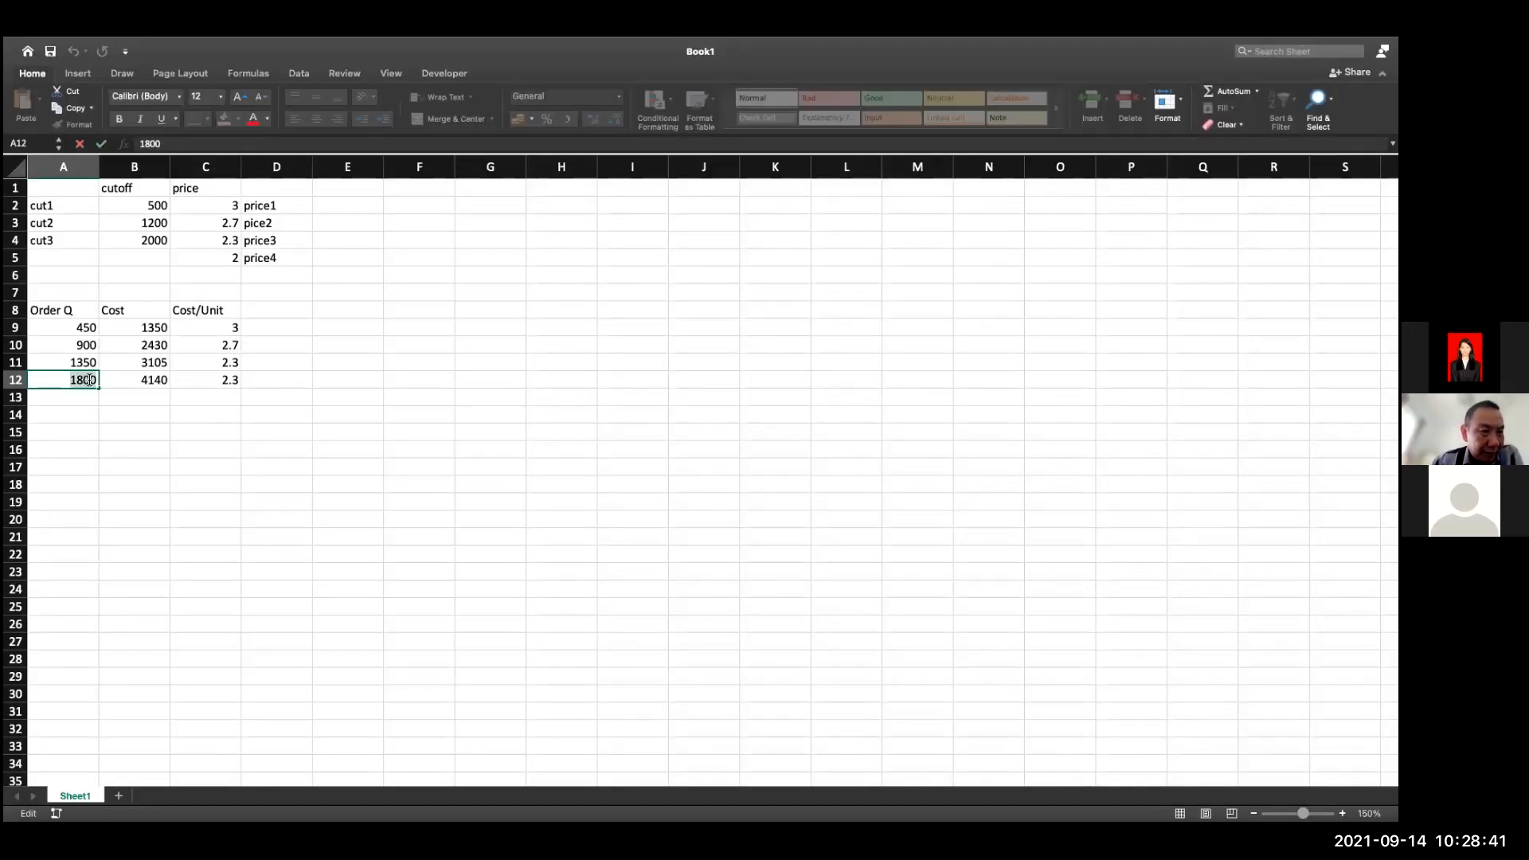
Set the last order quantity in A12 of Book1 to 2100
{"action": "type", "text": "2100"}
{"action": "key", "text": "Return"}
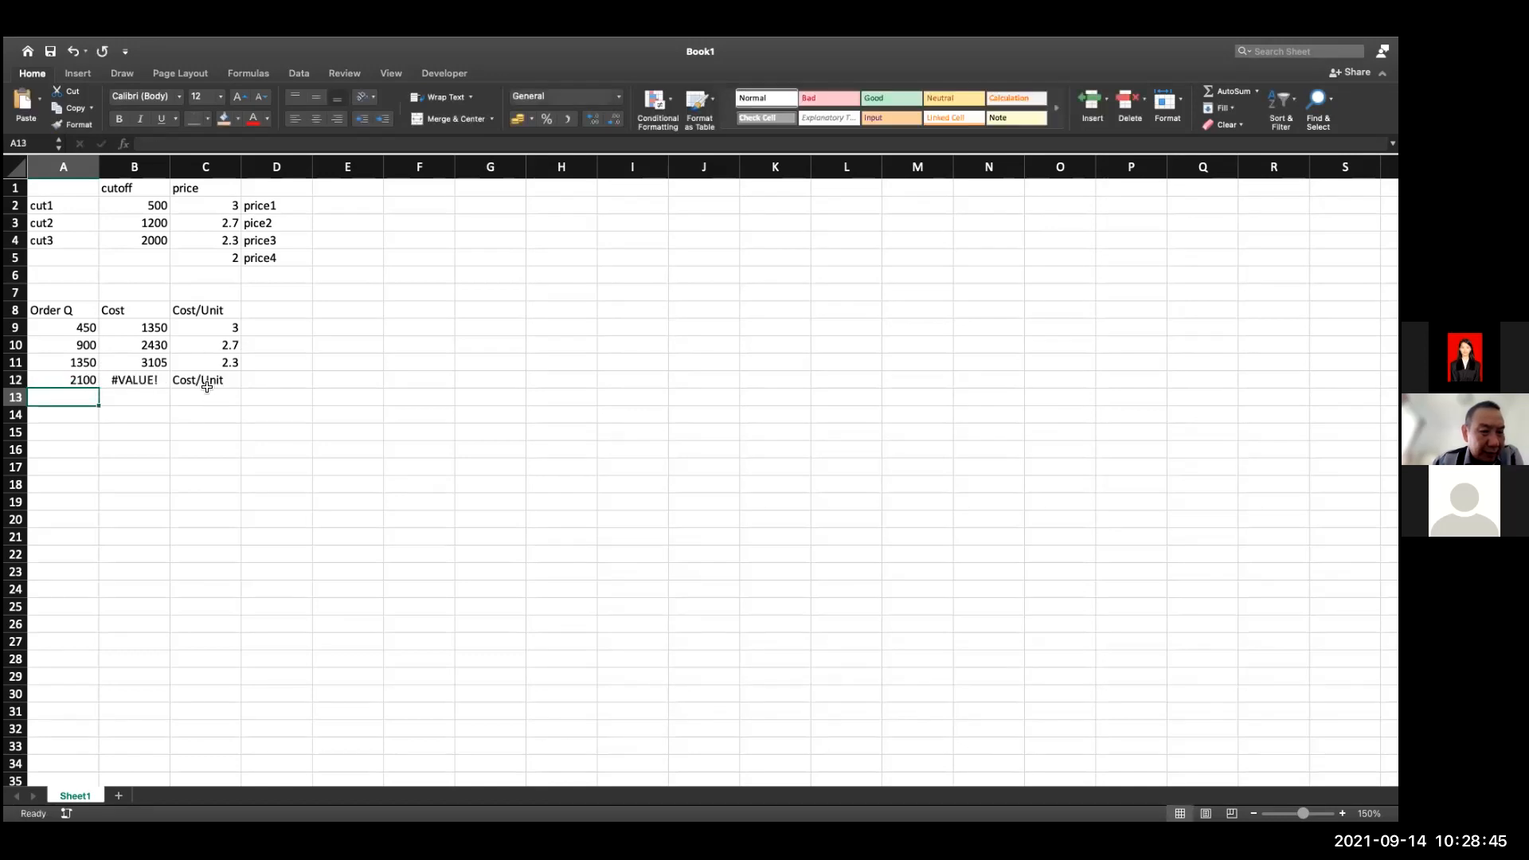
Check the last price reference in C12's formula and make the C5 reference absolute in C9's nested IF formula
{"action": "double_click", "coordinate": [206, 386]}
{"action": "double_click", "coordinate": [522, 379]}
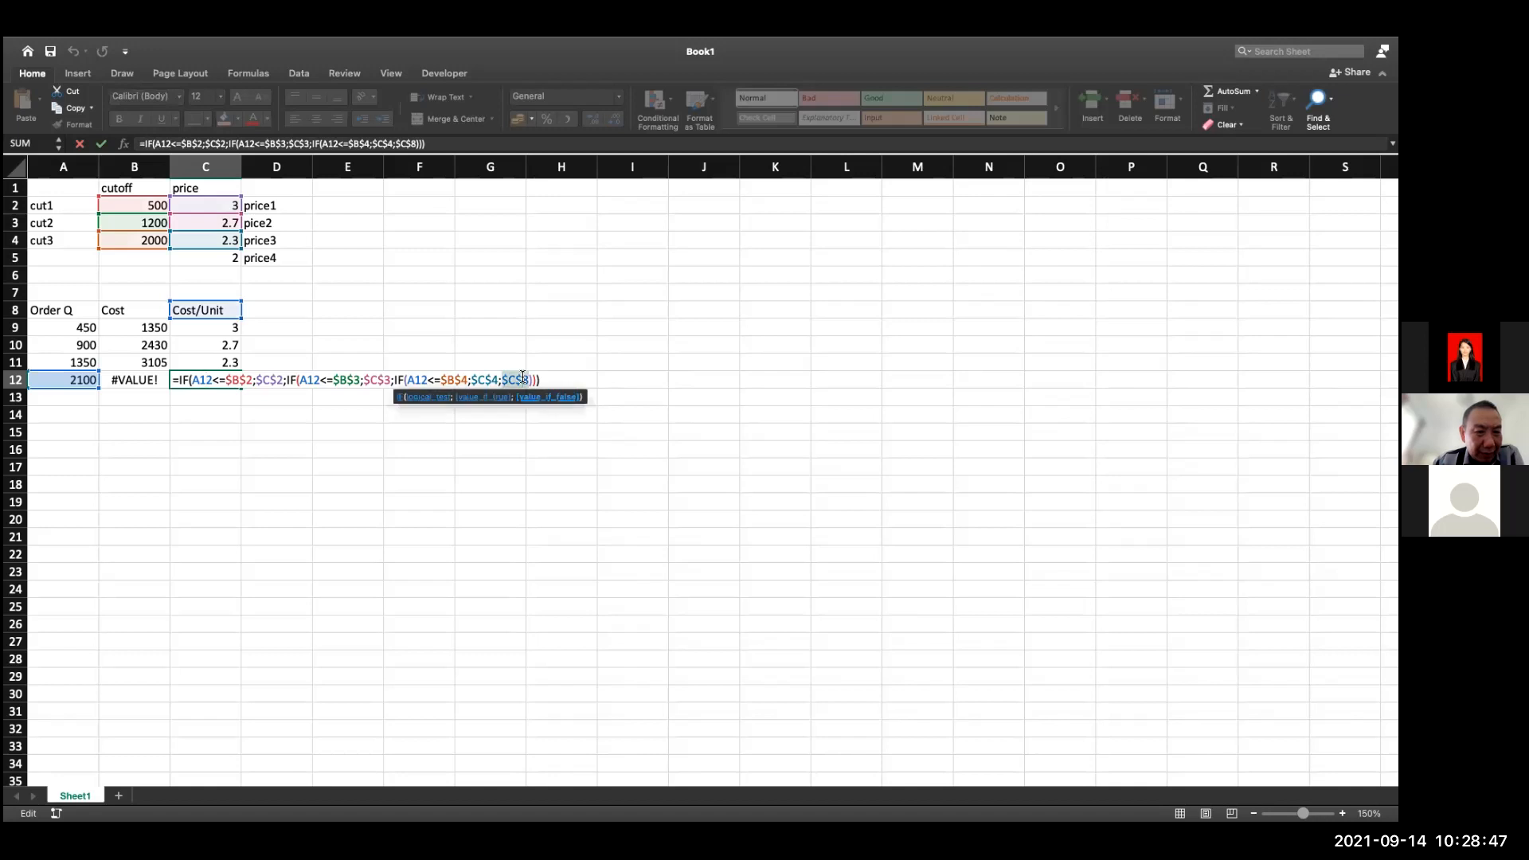
{"action": "key", "text": "Escape"}
{"action": "double_click", "coordinate": [213, 328]}
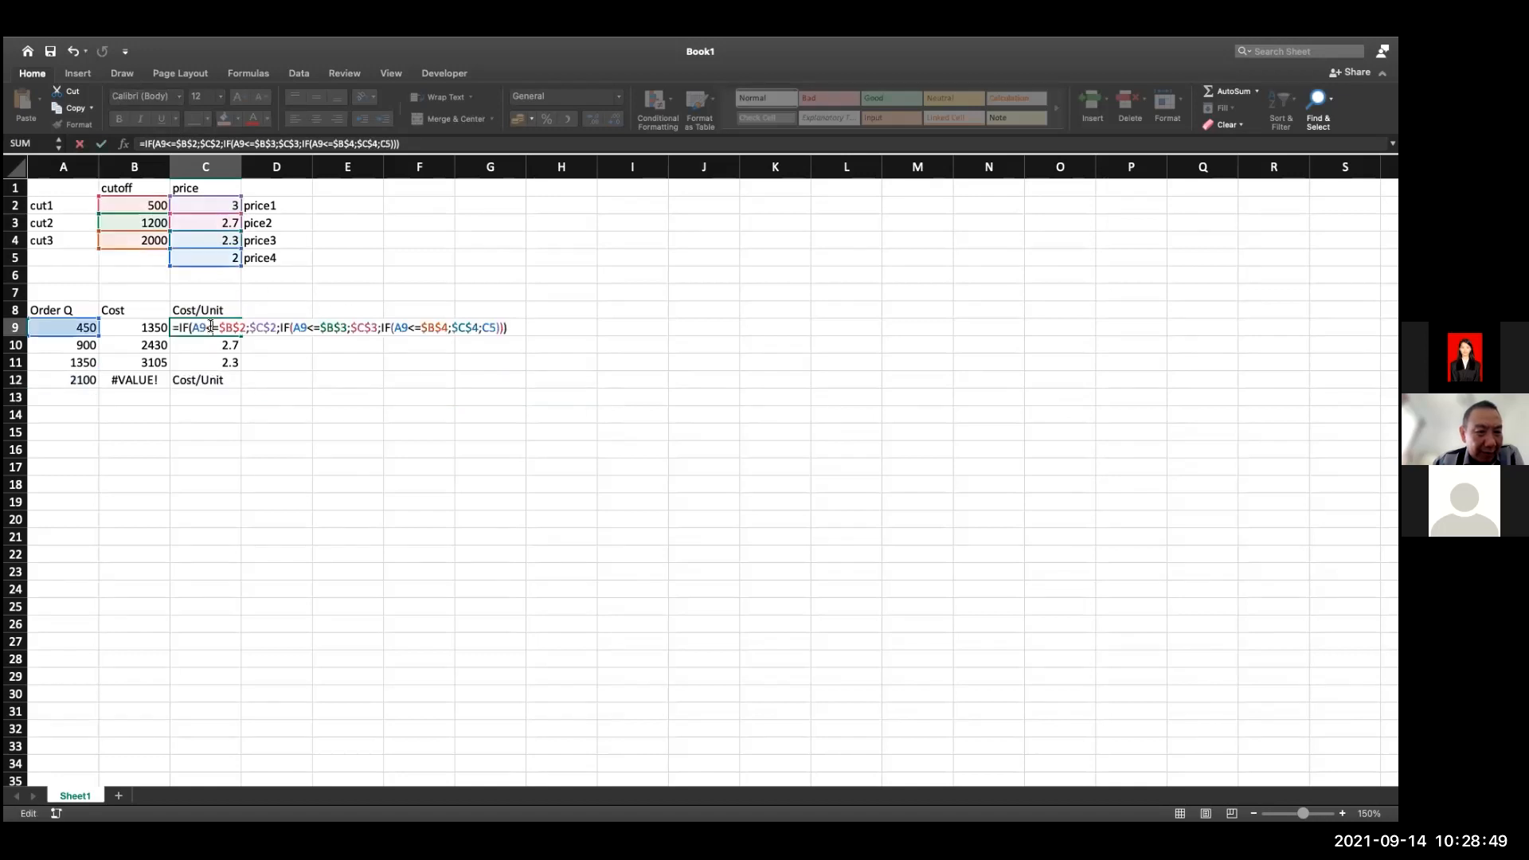
{"action": "double_click", "coordinate": [483, 327]}
{"action": "key", "text": "F4"}
{"action": "key", "text": "Return"}
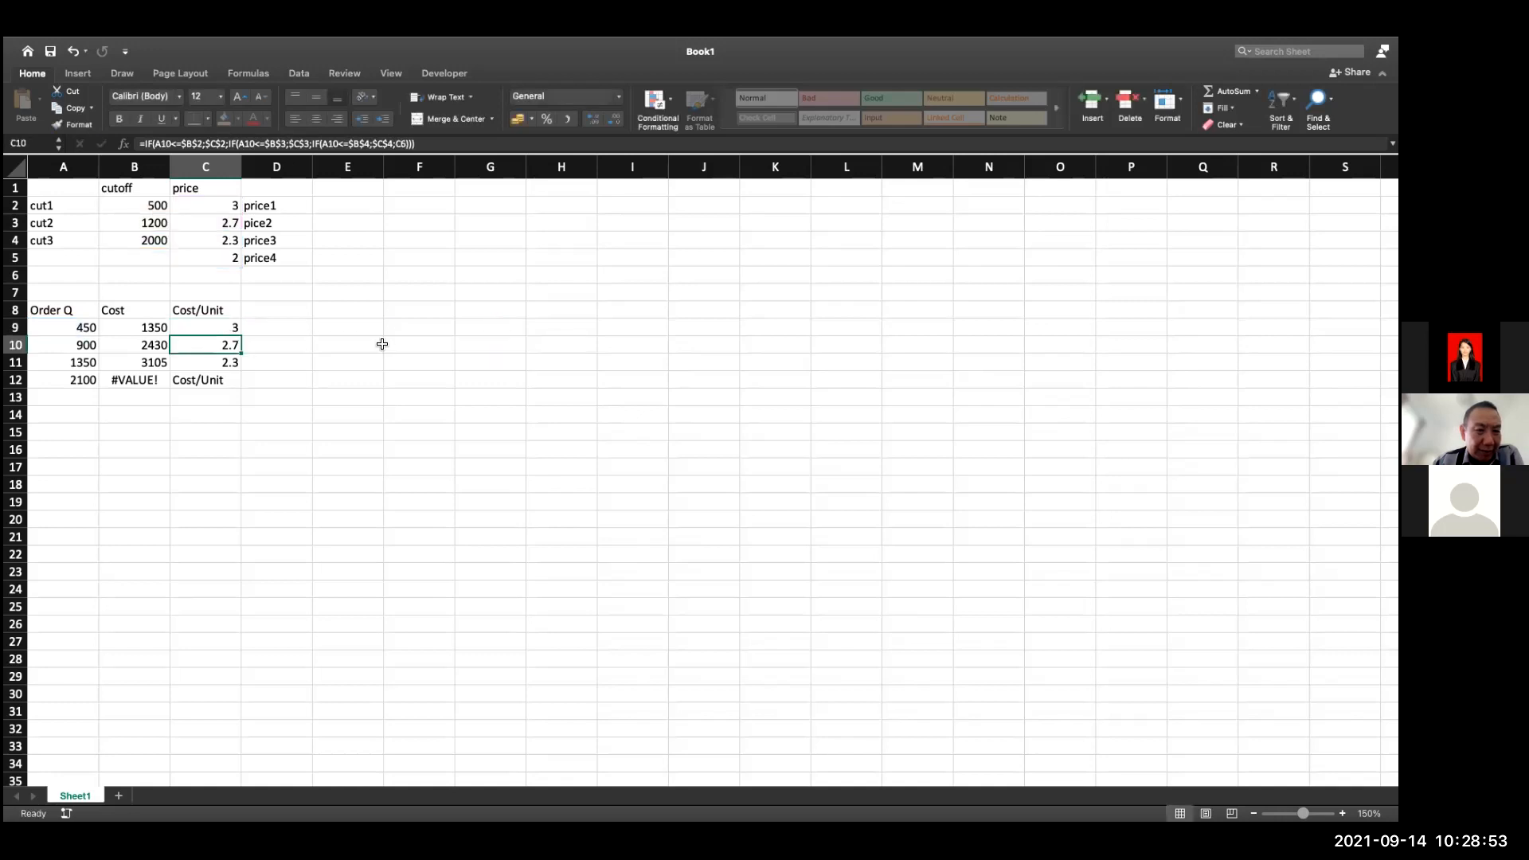
Fill C9's Cost/Unit formula with the absolute C5 reference down through C12
{"action": "left_click", "coordinate": [241, 331]}
{"action": "left_click_drag", "start_coordinate": [243, 337], "coordinate": [240, 385]}
{"action": "left_click", "coordinate": [351, 383]}
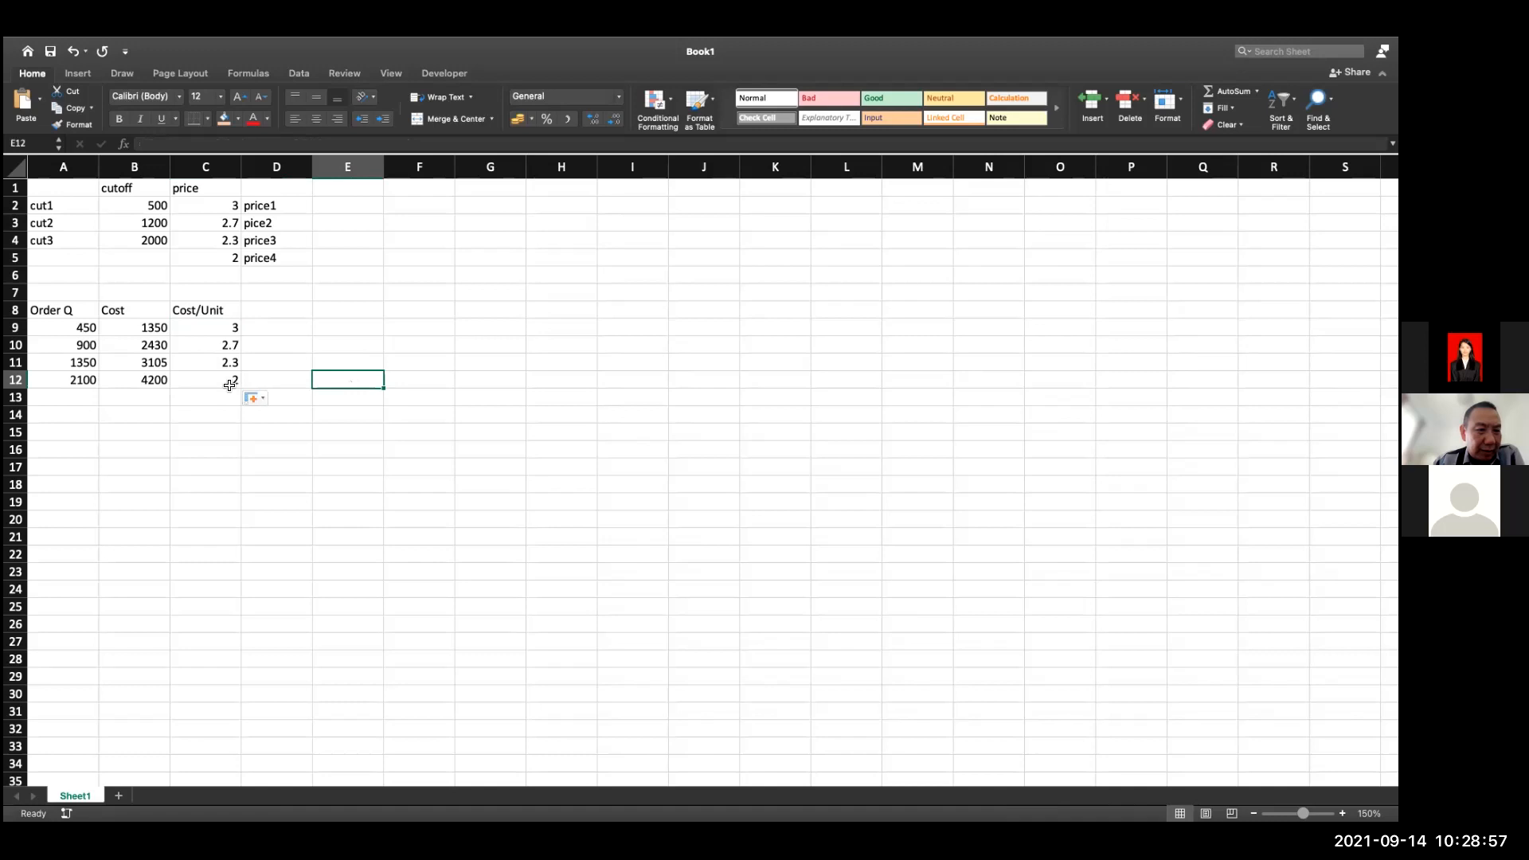
Set the first order quantity in A9 to 500 and check C9's nested IF formula at the cut1 boundary
{"action": "double_click", "coordinate": [160, 327]}
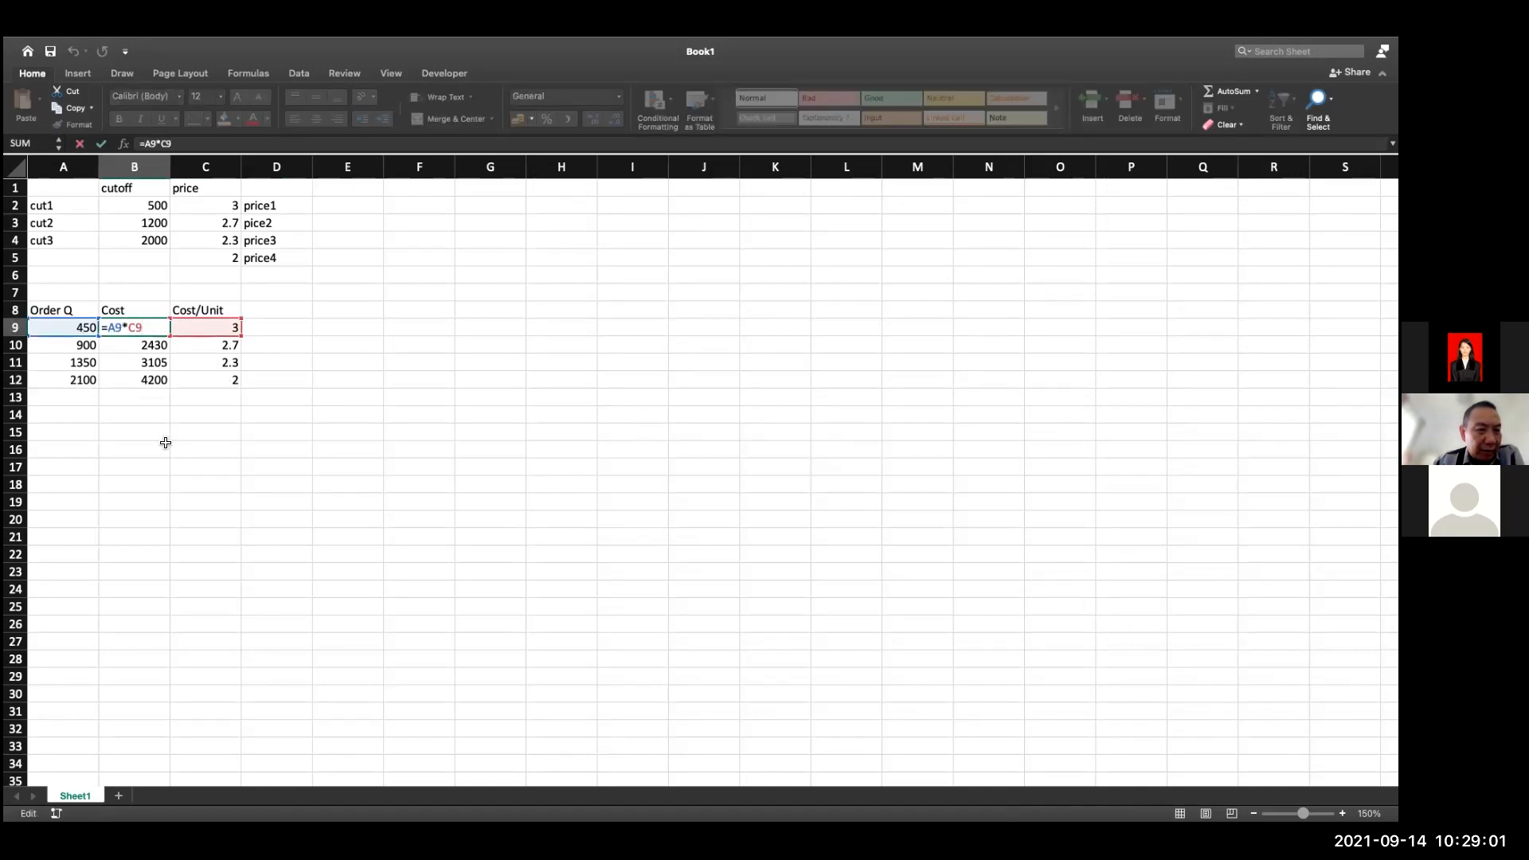
{"action": "key", "text": "Escape"}
{"action": "left_click", "coordinate": [79, 329]}
{"action": "double_click", "coordinate": [96, 329]}
{"action": "type", "text": "500"}
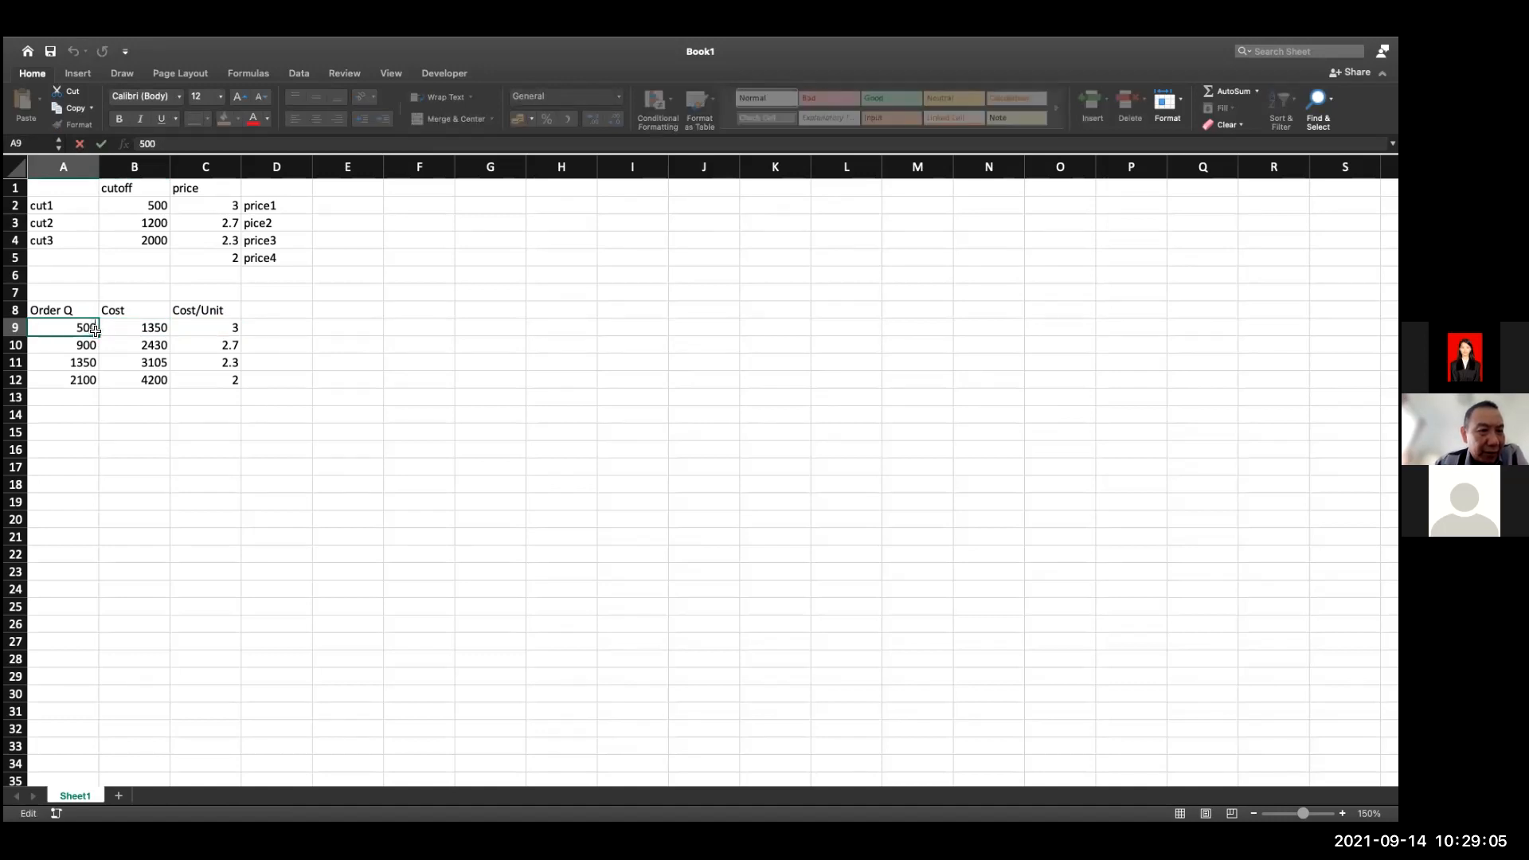
{"action": "key", "text": "Return"}
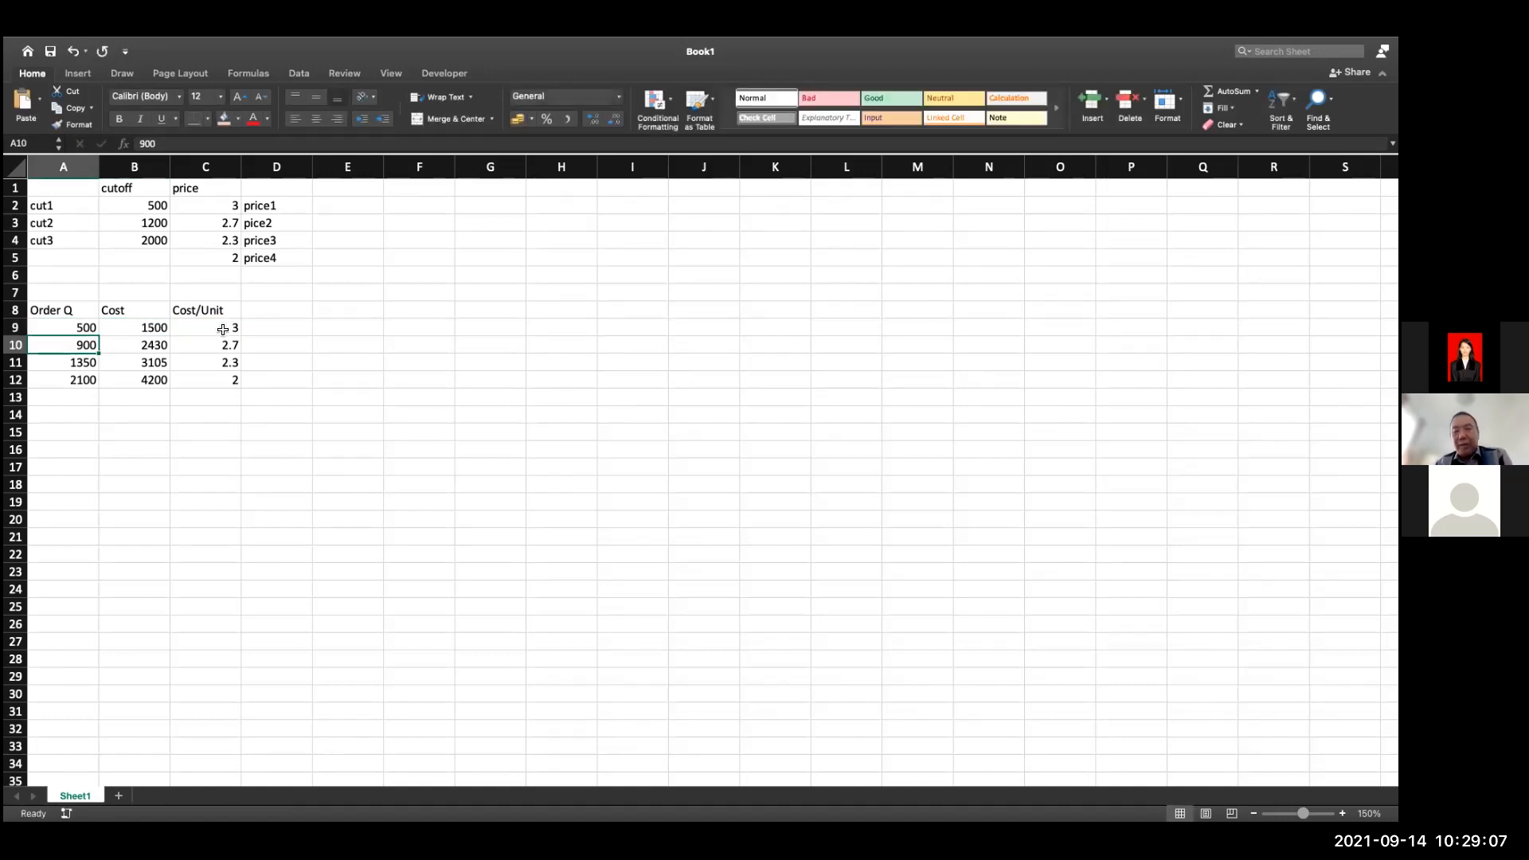
{"action": "left_click", "coordinate": [216, 329]}
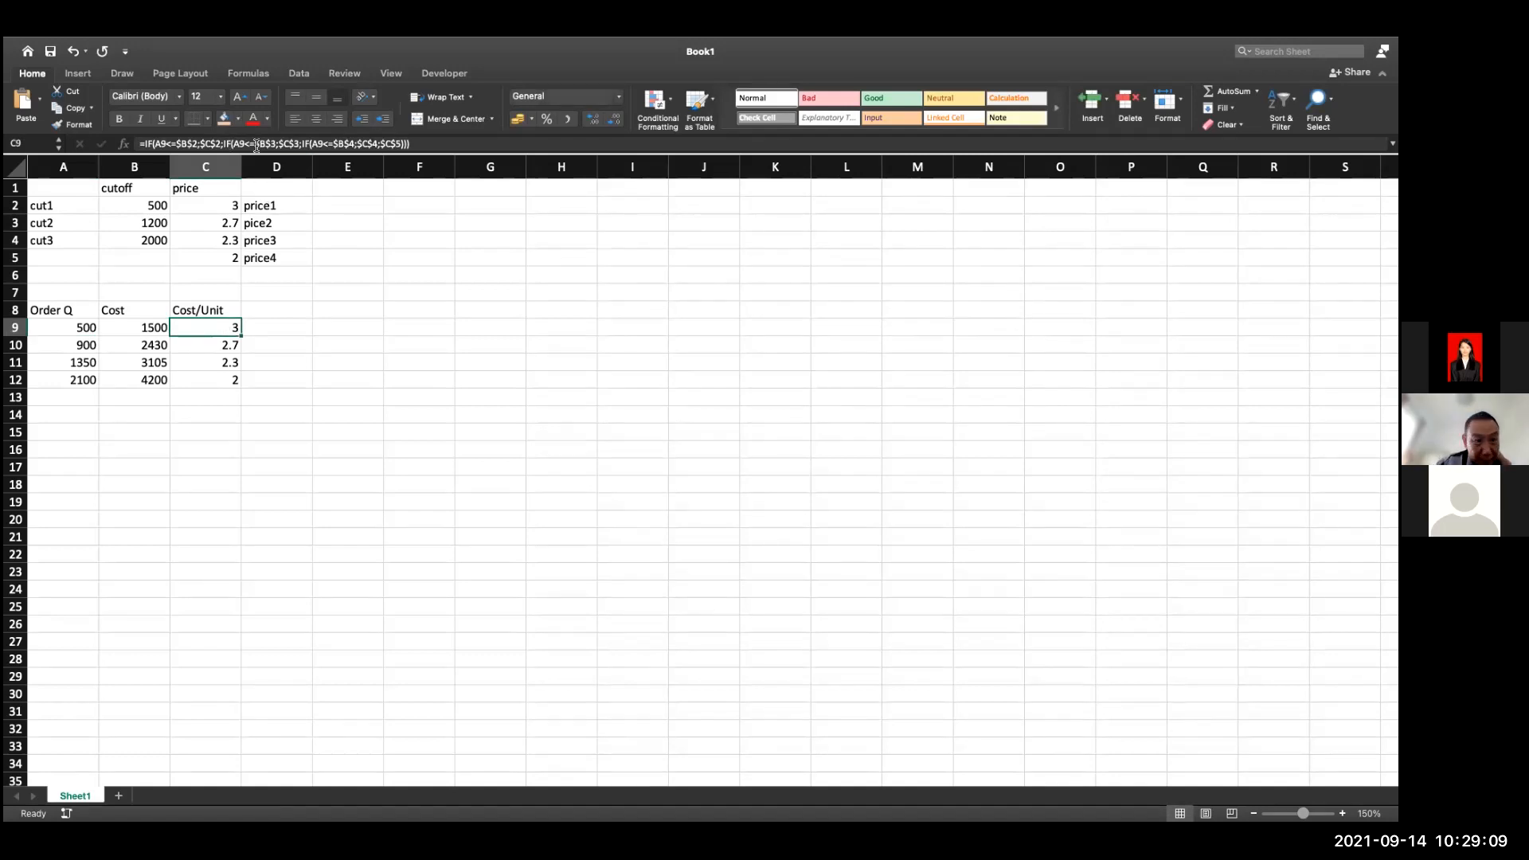
{"action": "left_click", "coordinate": [455, 403]}
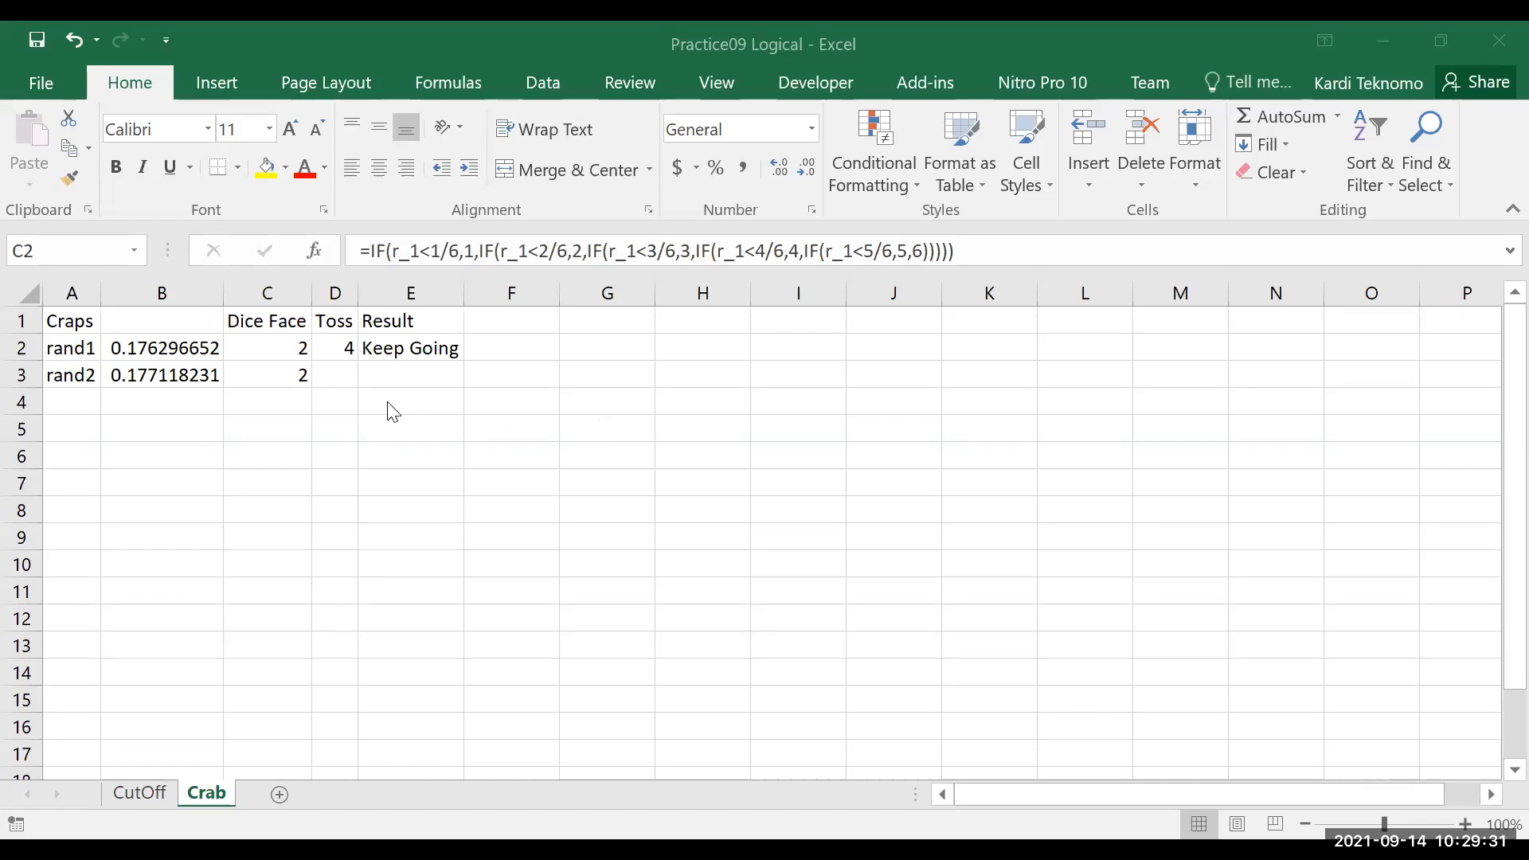
Examine the craps formulas on the Crab sheet: the RAND values, nested IF dice faces, toss sum and IF/OR result
{"action": "left_click", "coordinate": [987, 250]}
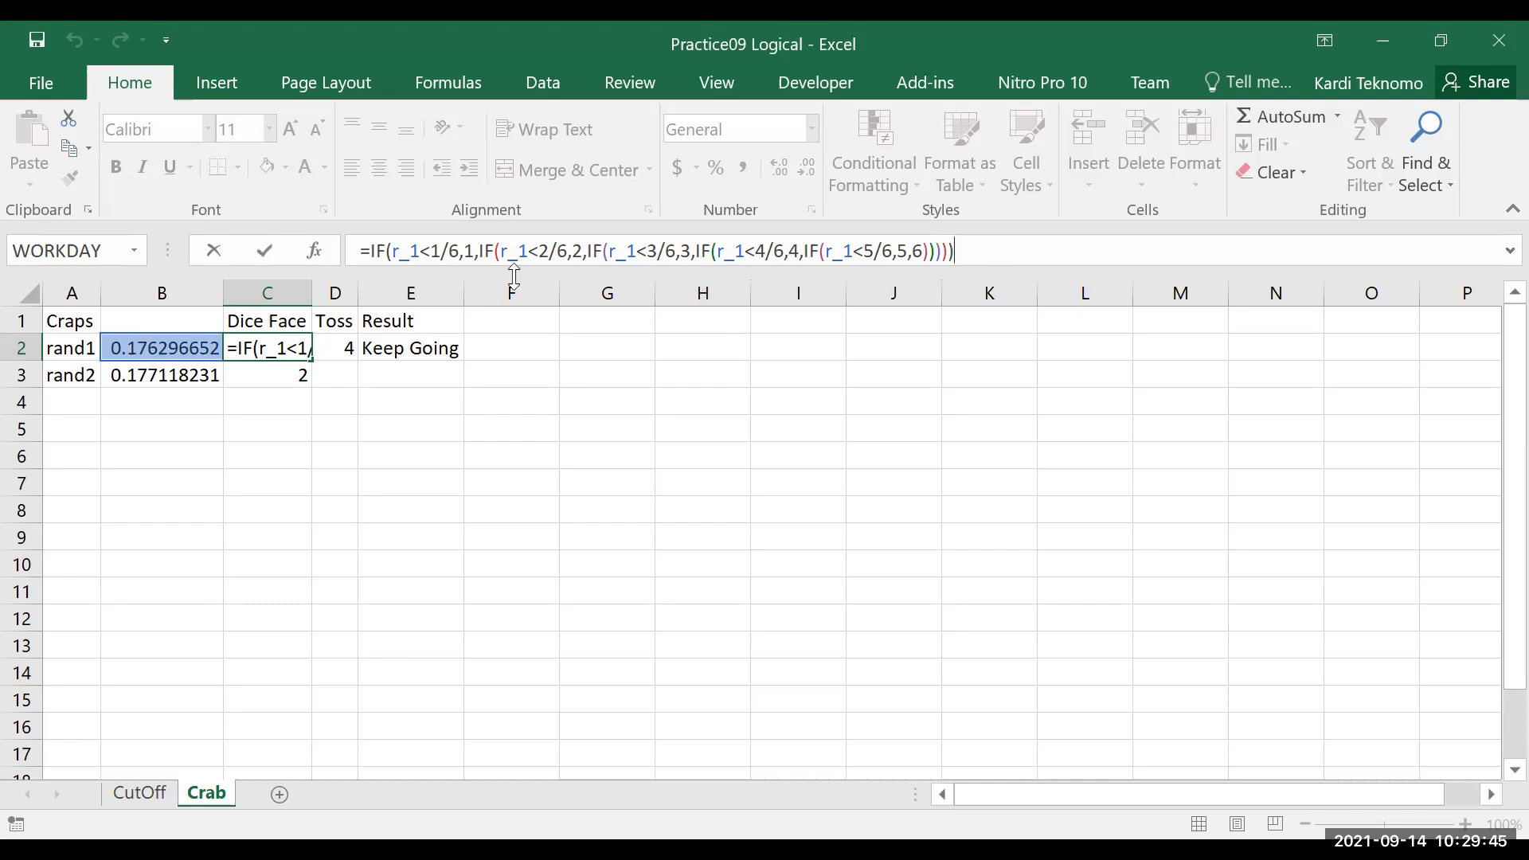
{"action": "left_click", "coordinate": [137, 349]}
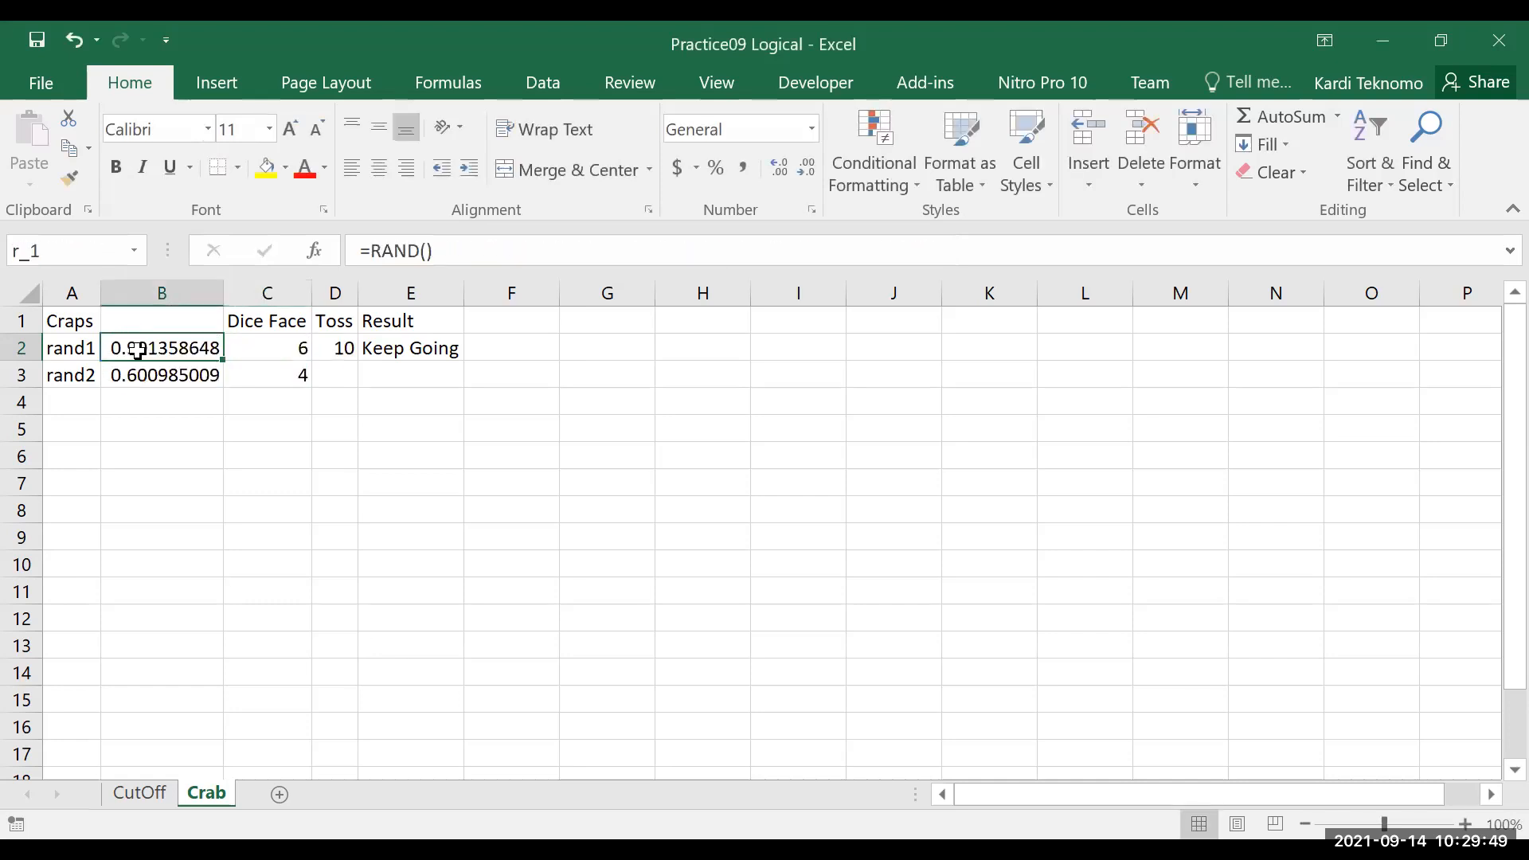
{"action": "left_click", "coordinate": [147, 379]}
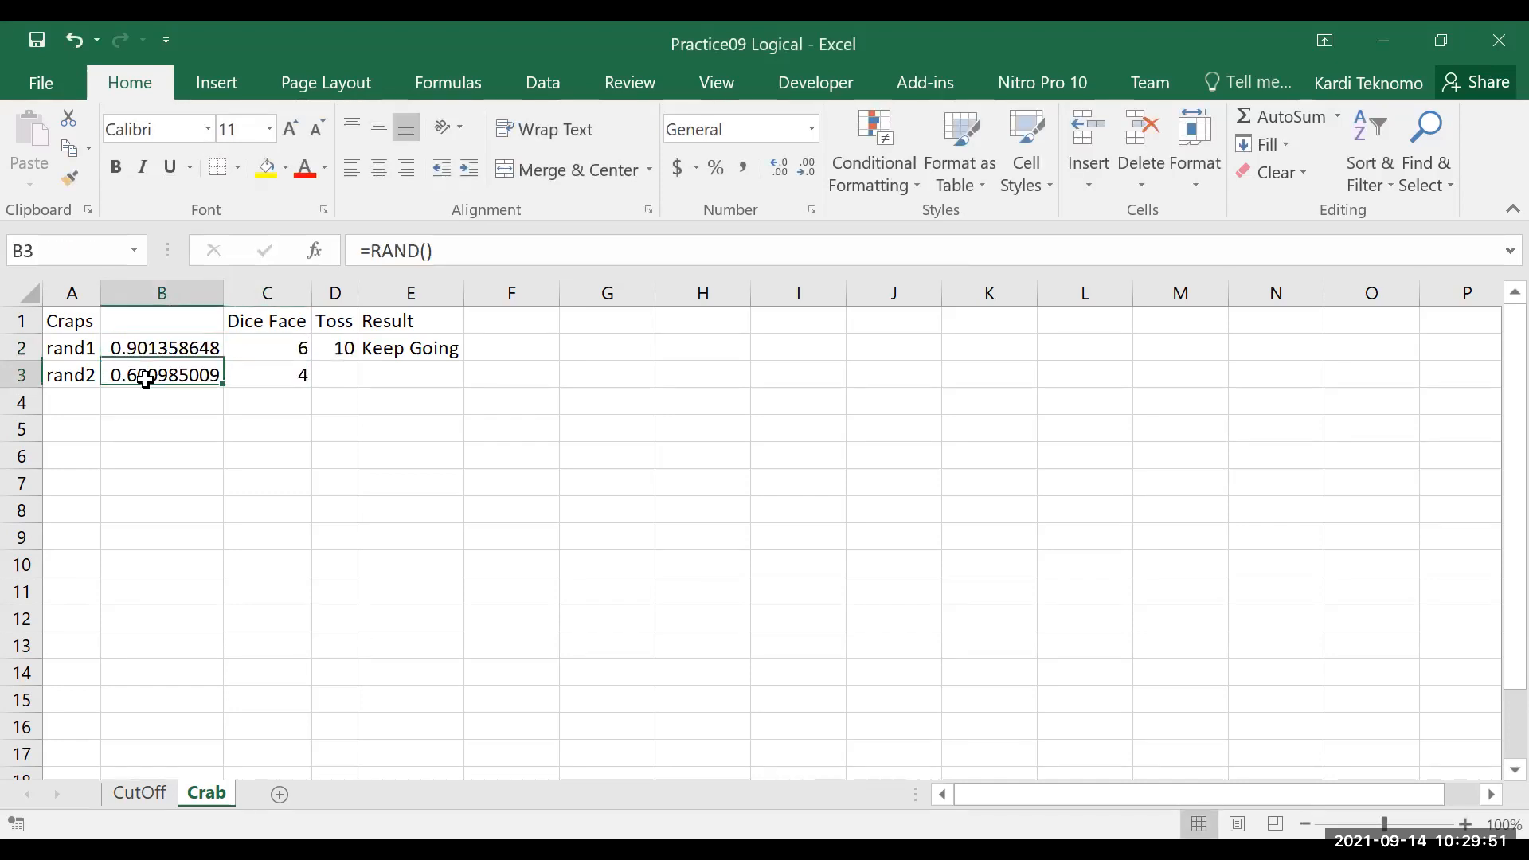
{"action": "left_click", "coordinate": [274, 347]}
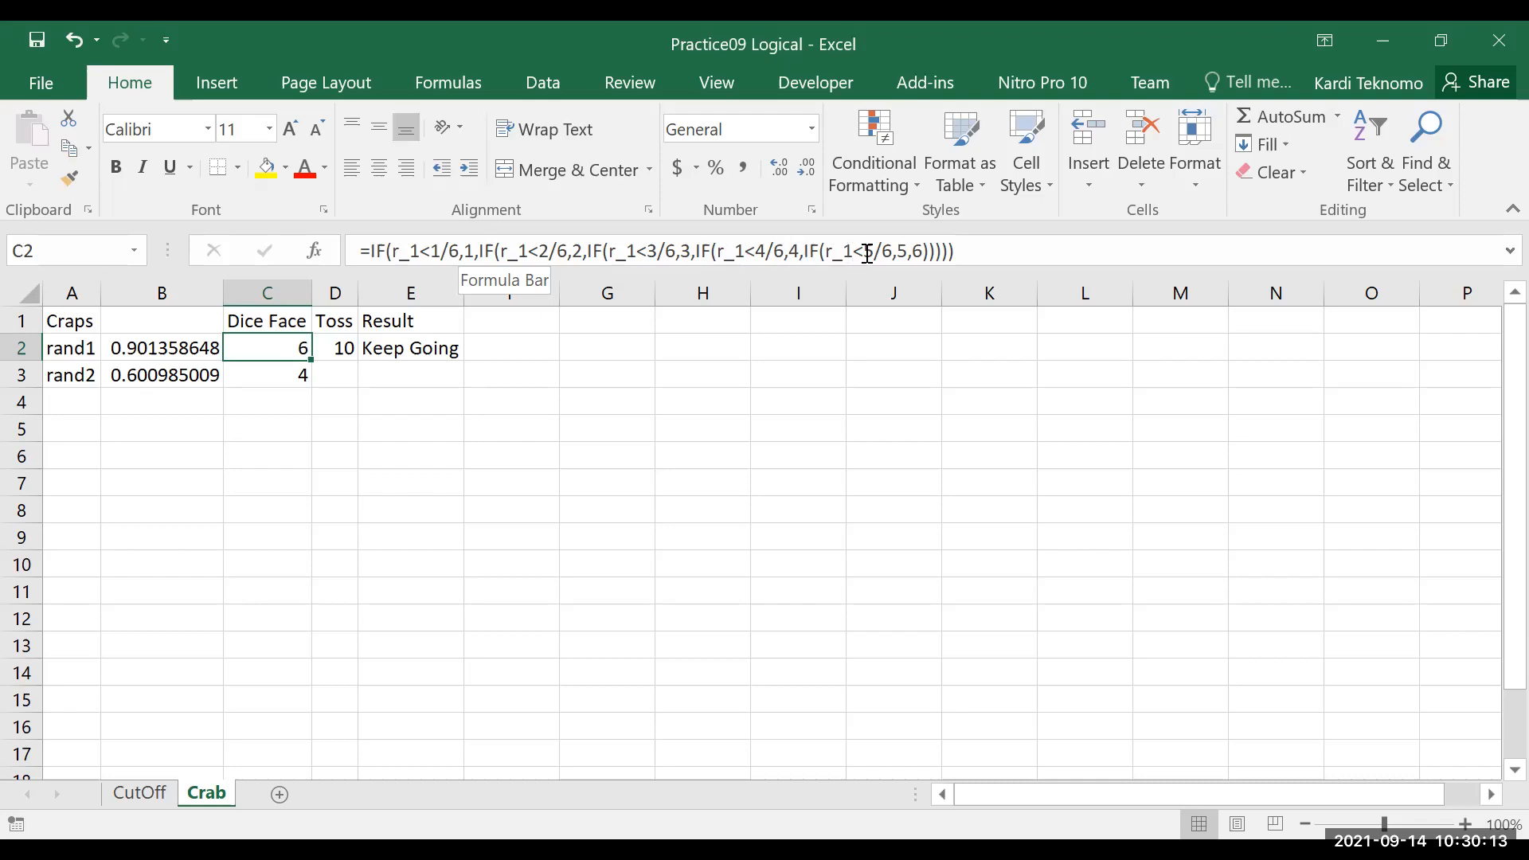
{"action": "left_click", "coordinate": [979, 252]}
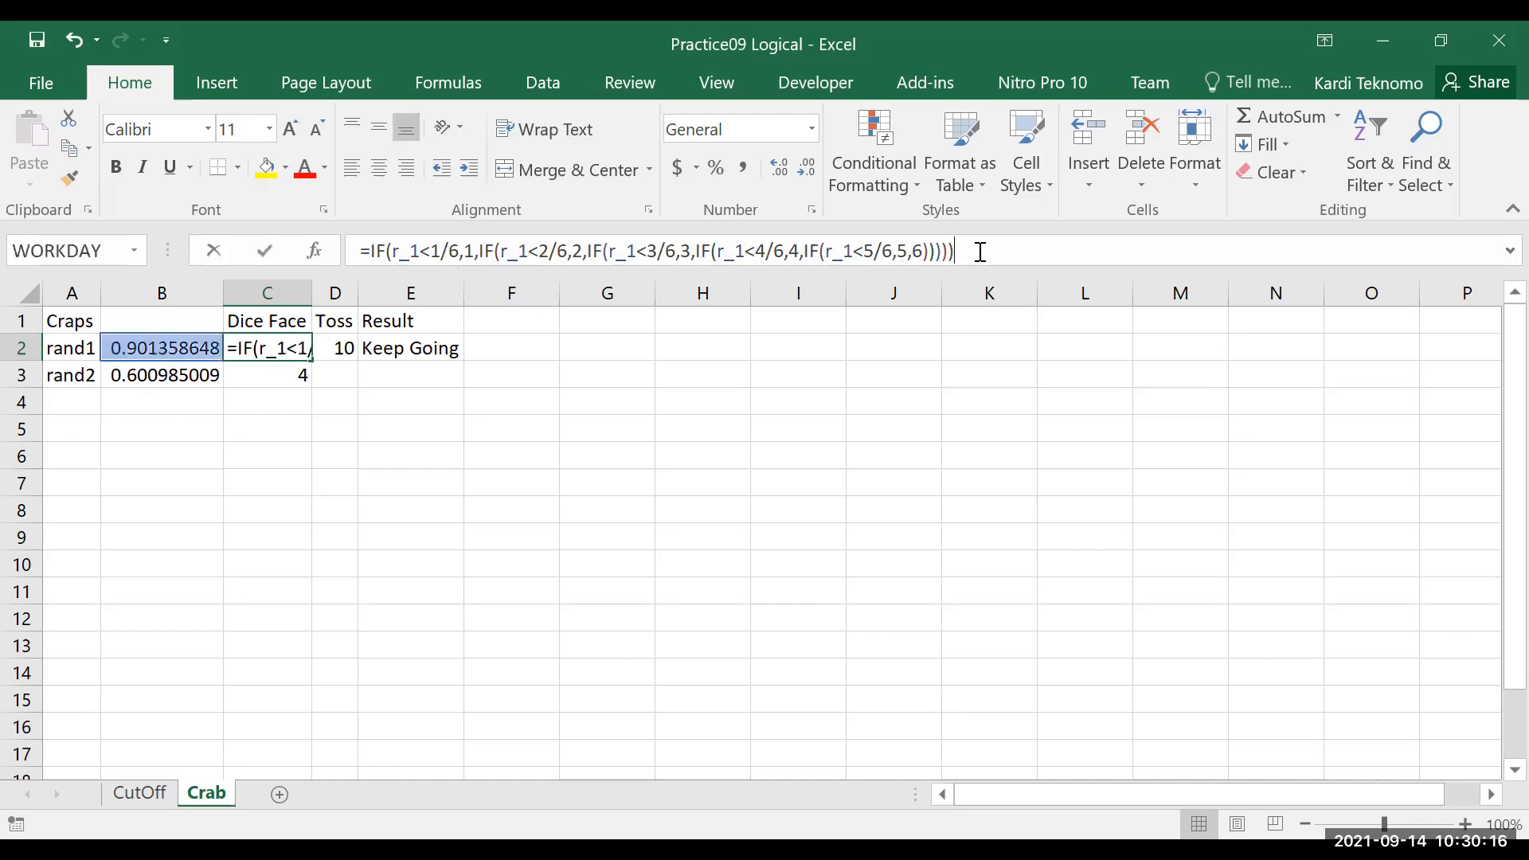
{"action": "left_click", "coordinate": [304, 377]}
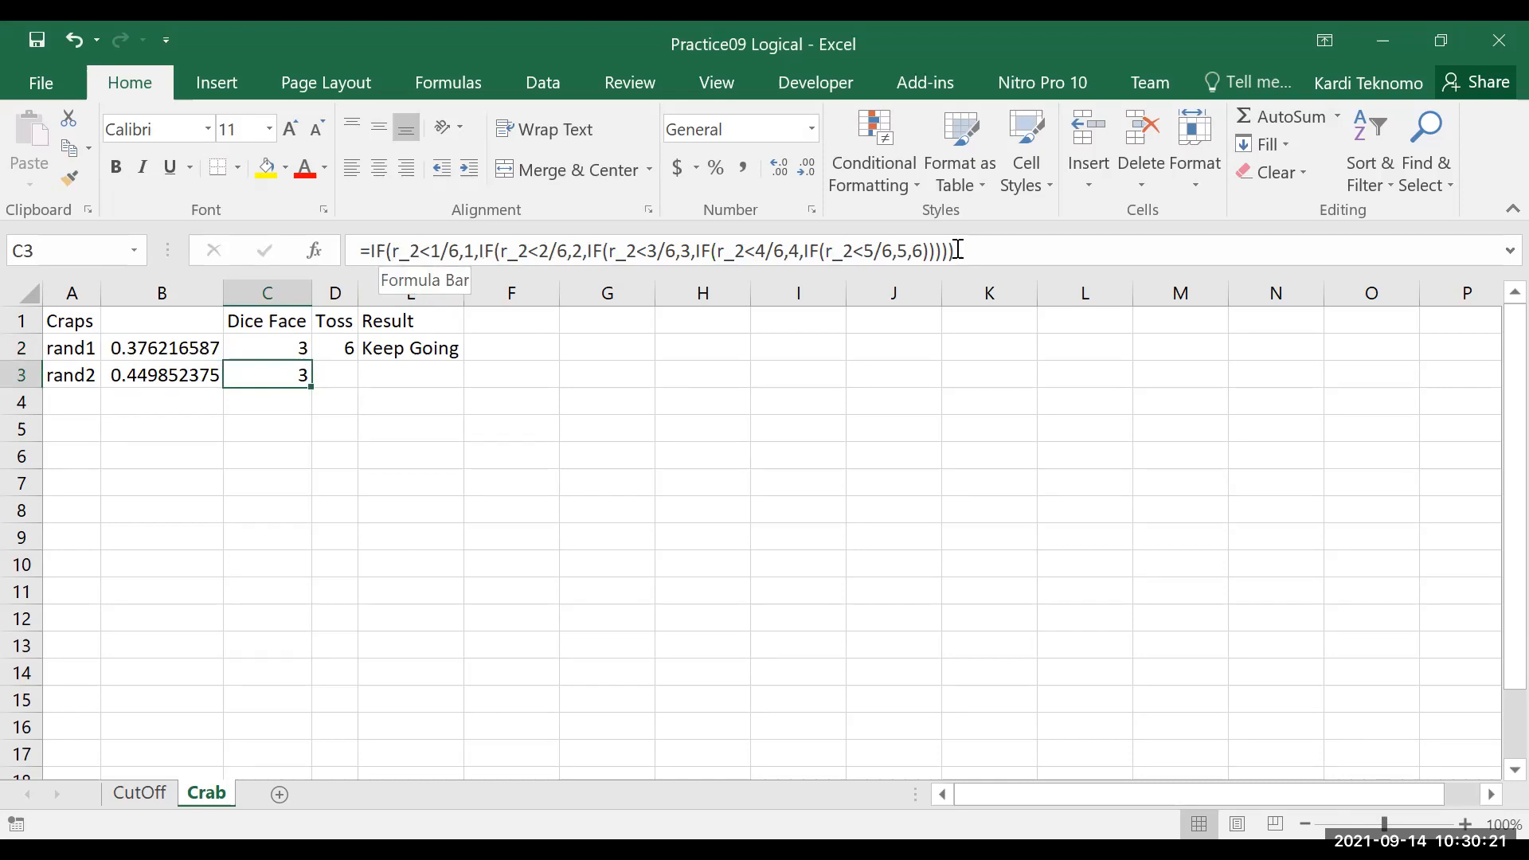
{"action": "left_click", "coordinate": [344, 347]}
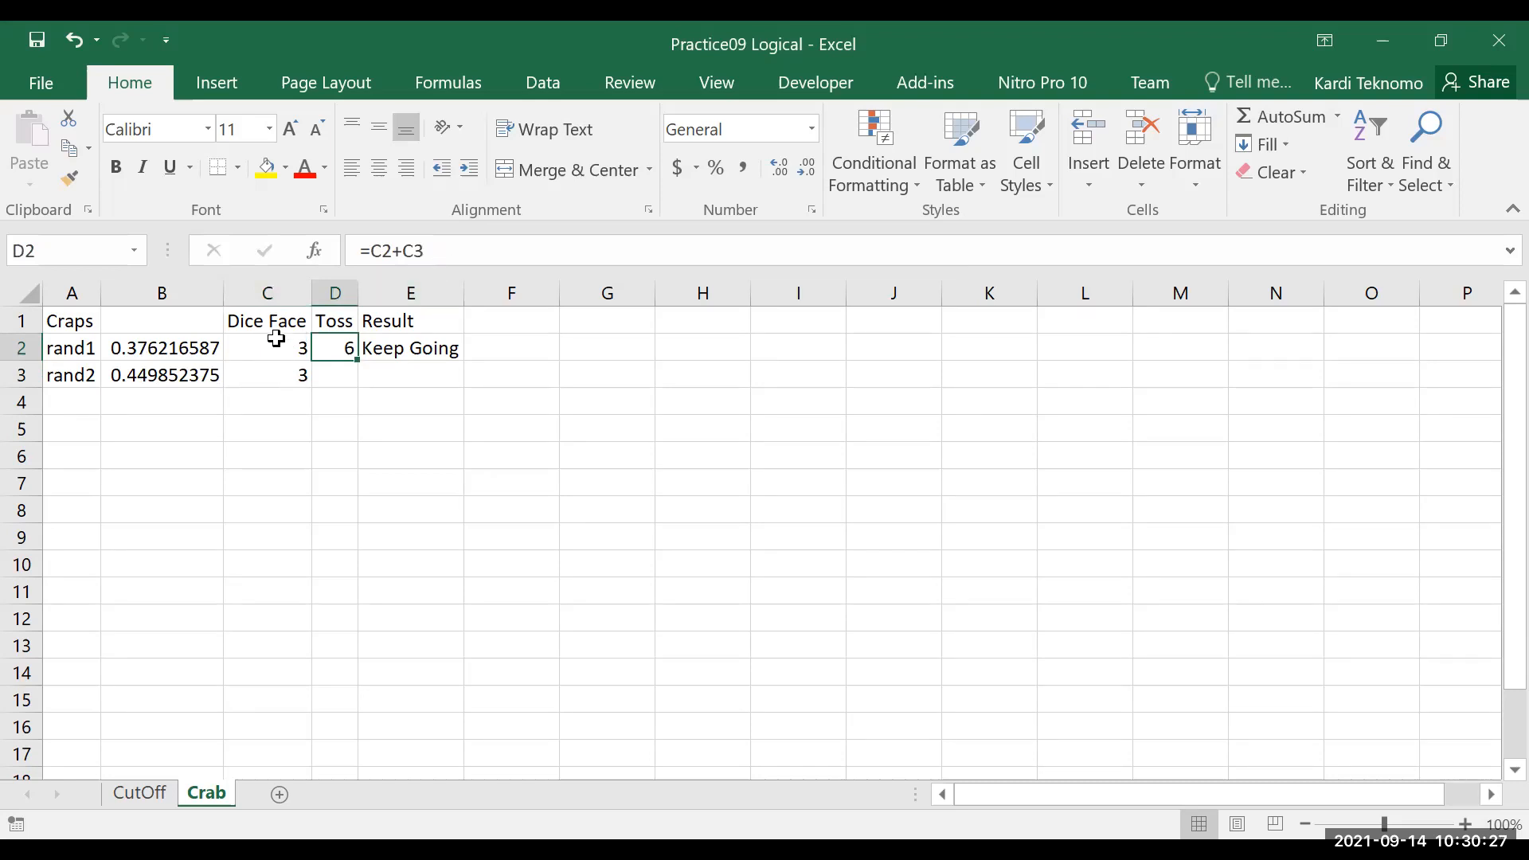
{"action": "left_click", "coordinate": [407, 349]}
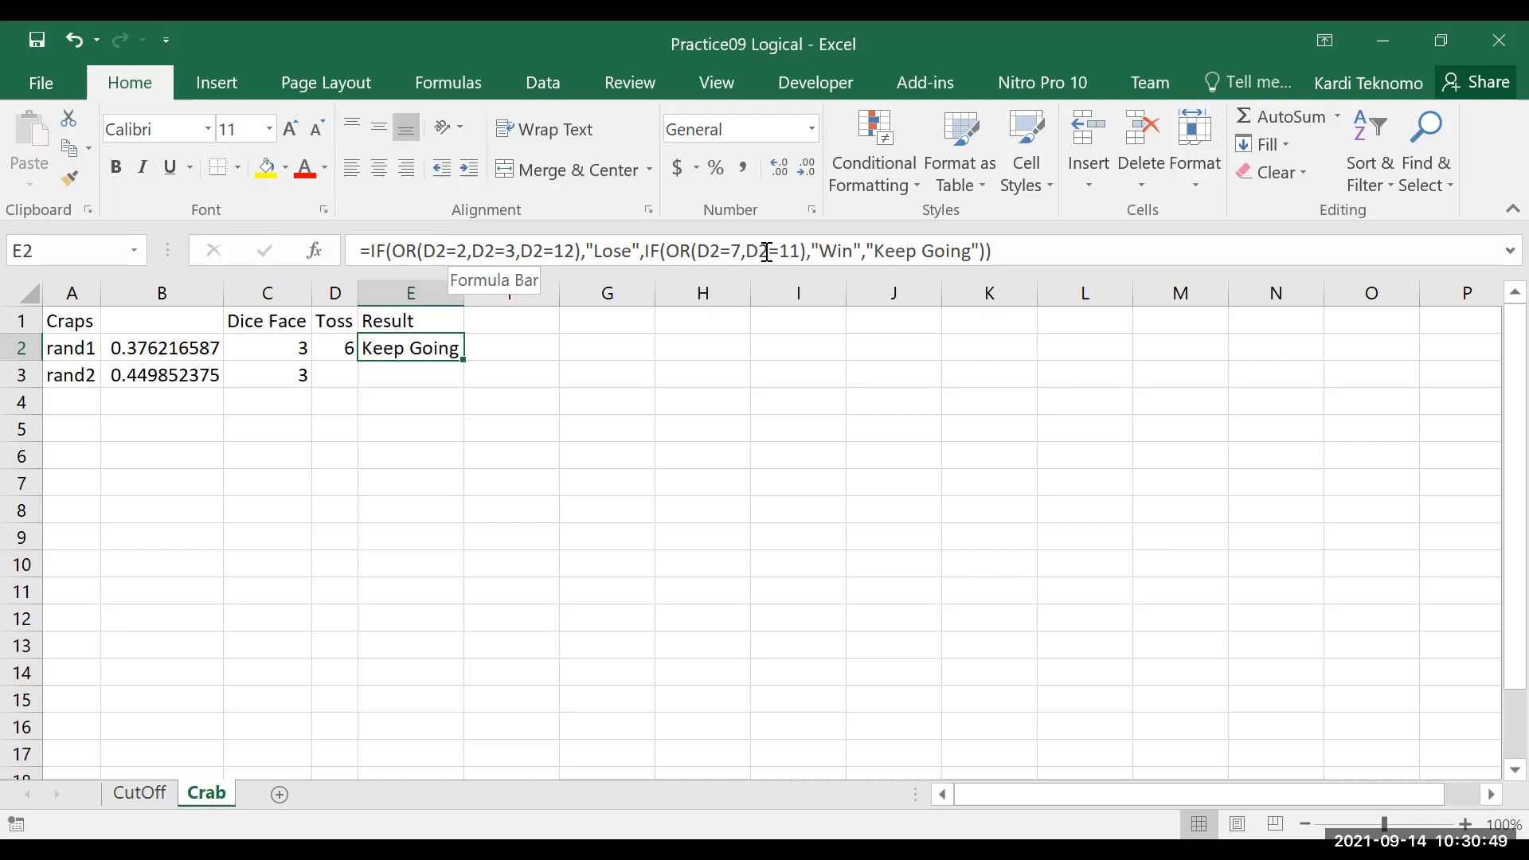
Recalculate the Crab sheet several times to simulate new random dice tosses
{"action": "left_click", "coordinate": [719, 447]}
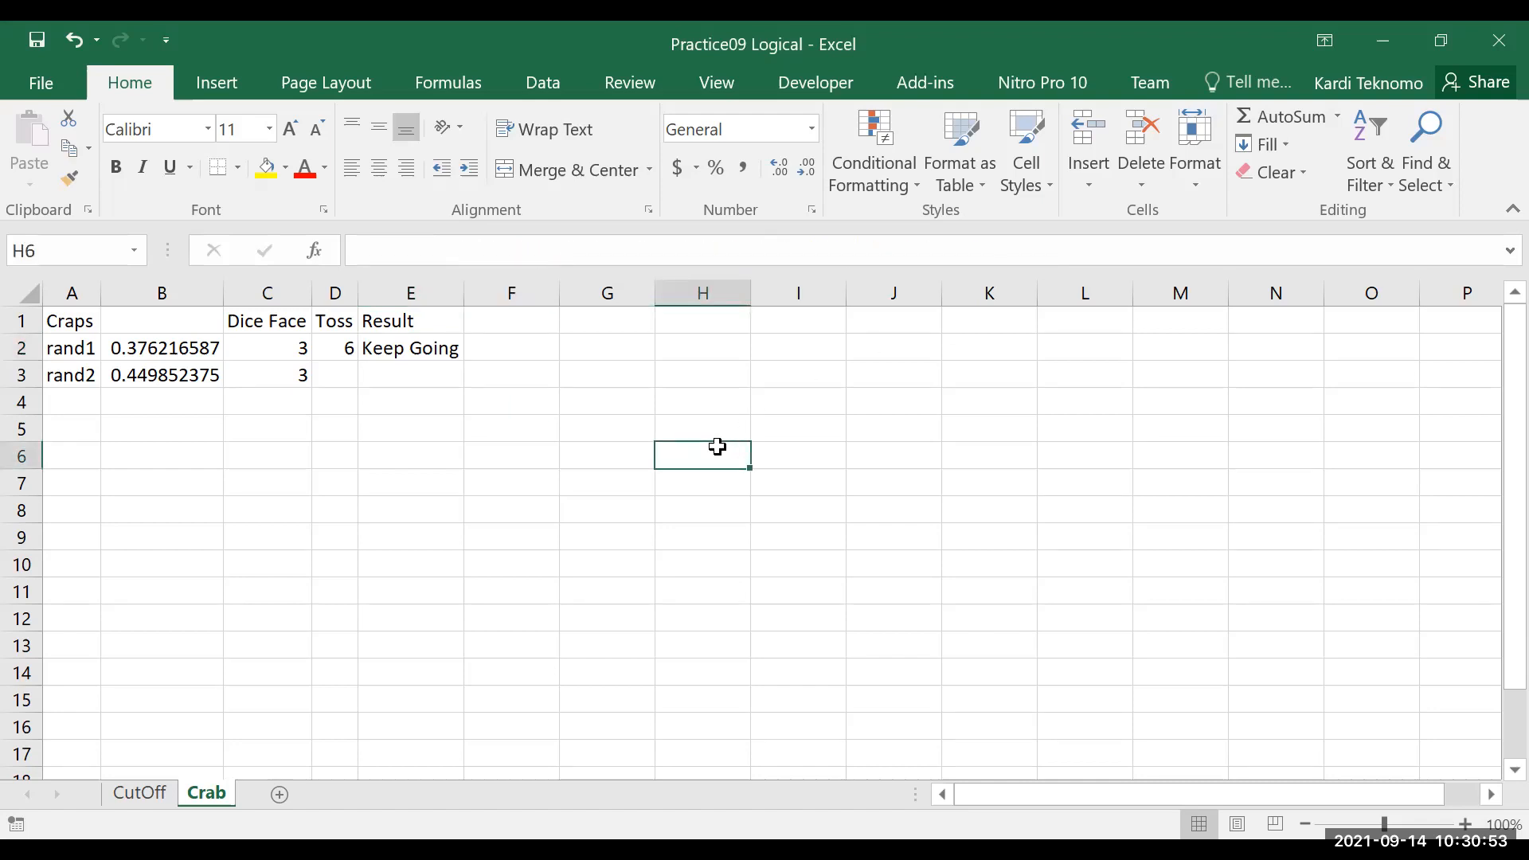
{"action": "key", "text": "F9"}
{"action": "key", "text": "F9"}
{"action": "key", "text": "F9"}
{"action": "key", "text": "F9"}
{"action": "key", "text": "F9"}
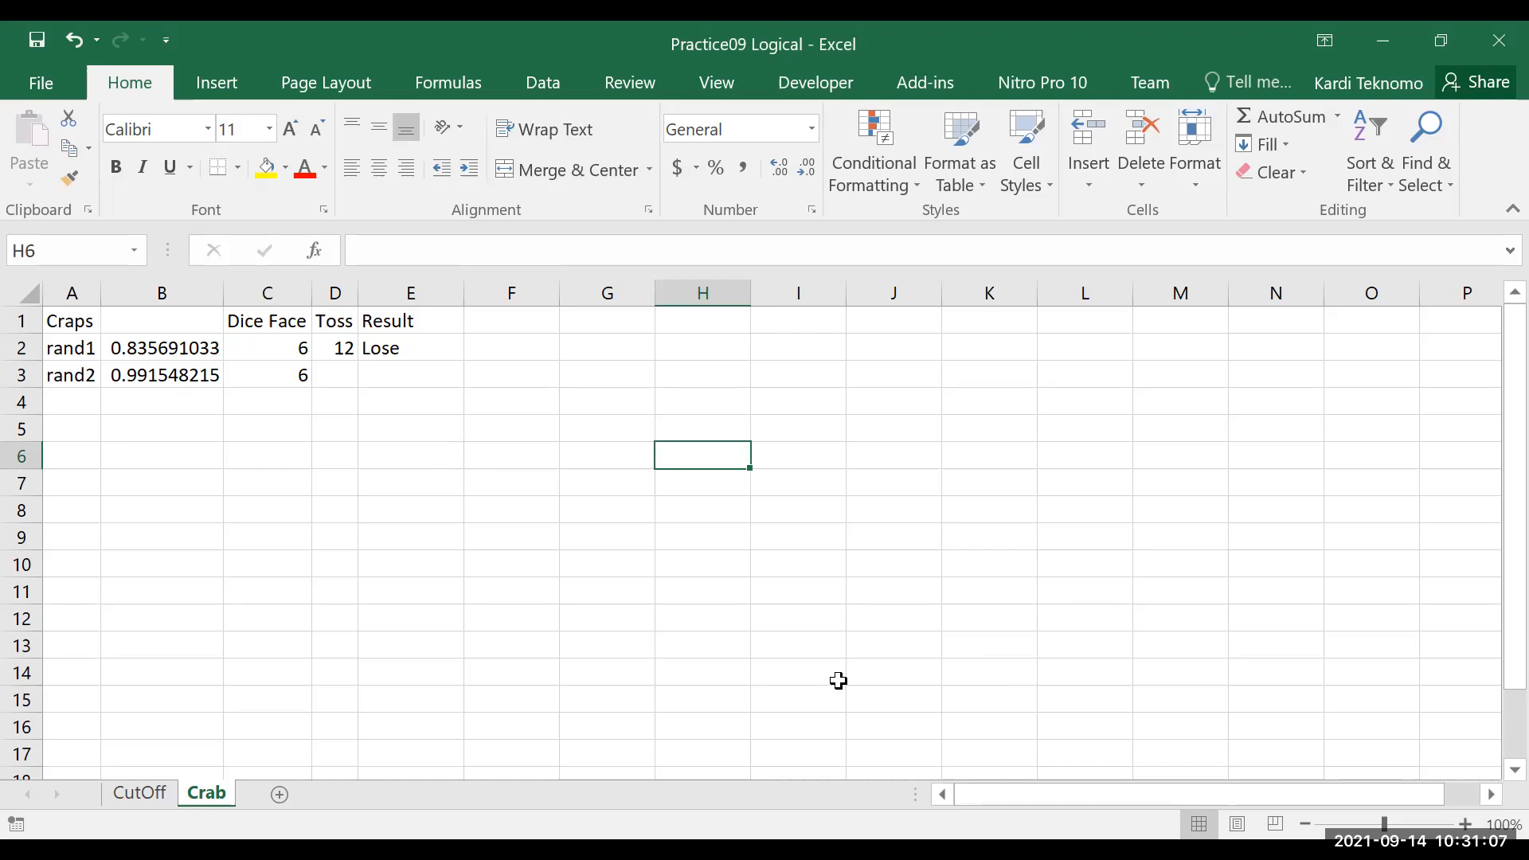
Open C2's nested IF dice face formula to examine its r_1 conditions
{"action": "left_click", "coordinate": [281, 355]}
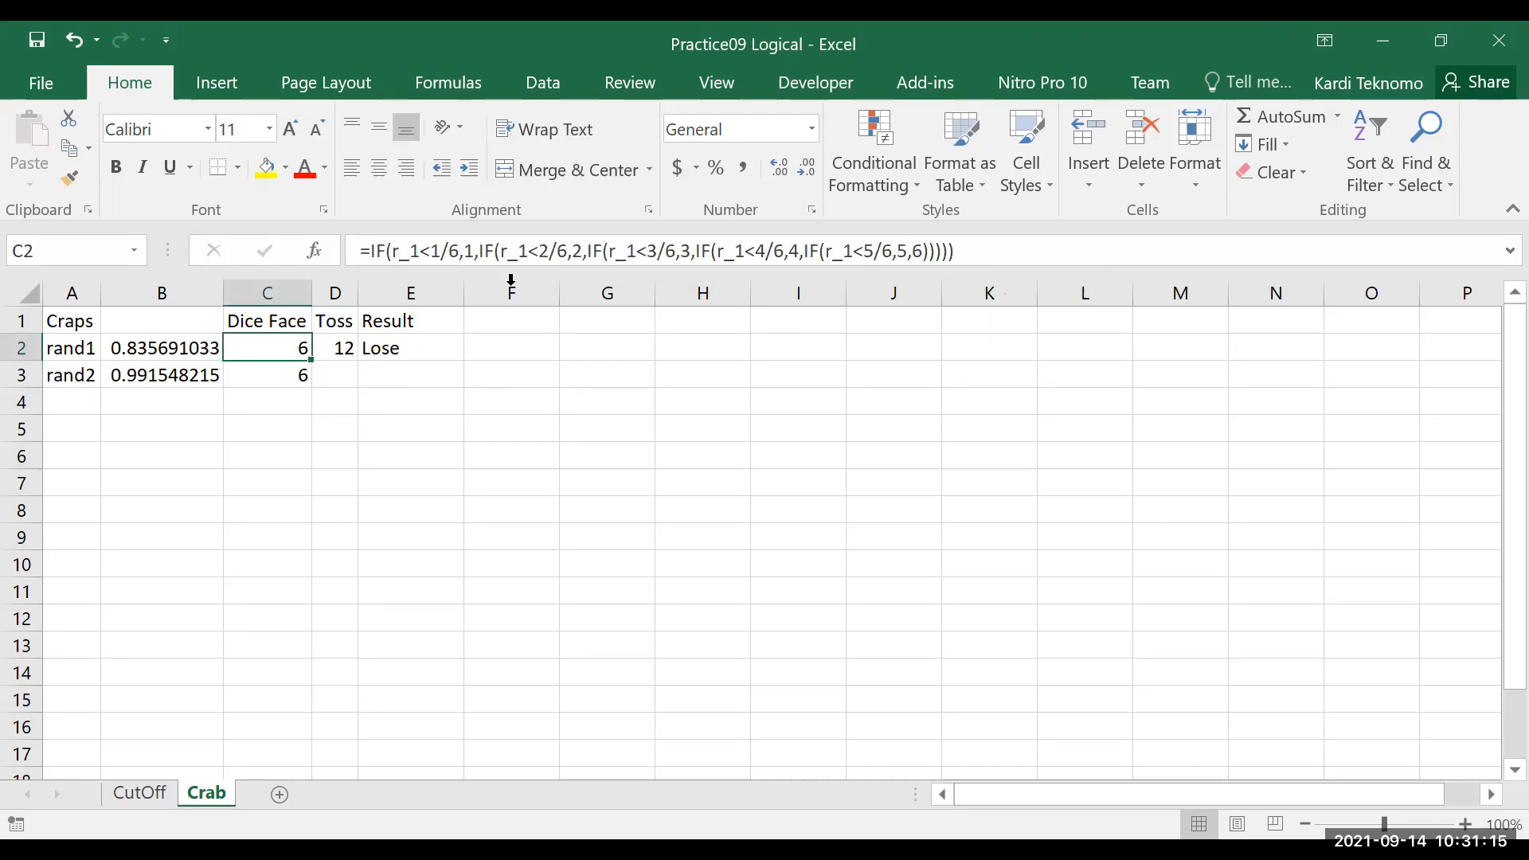
{"action": "left_click", "coordinate": [998, 250]}
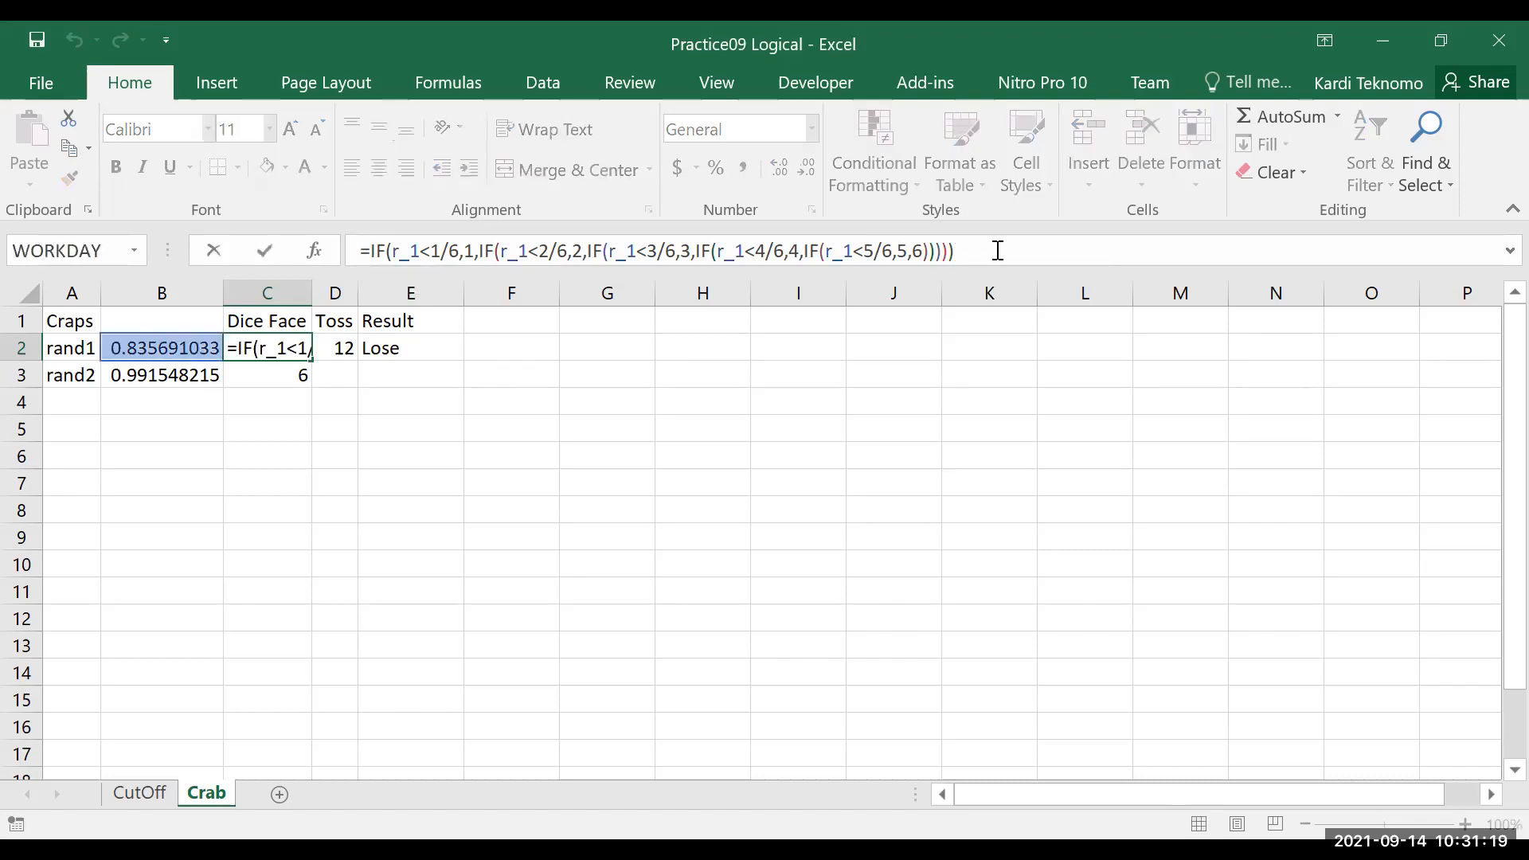